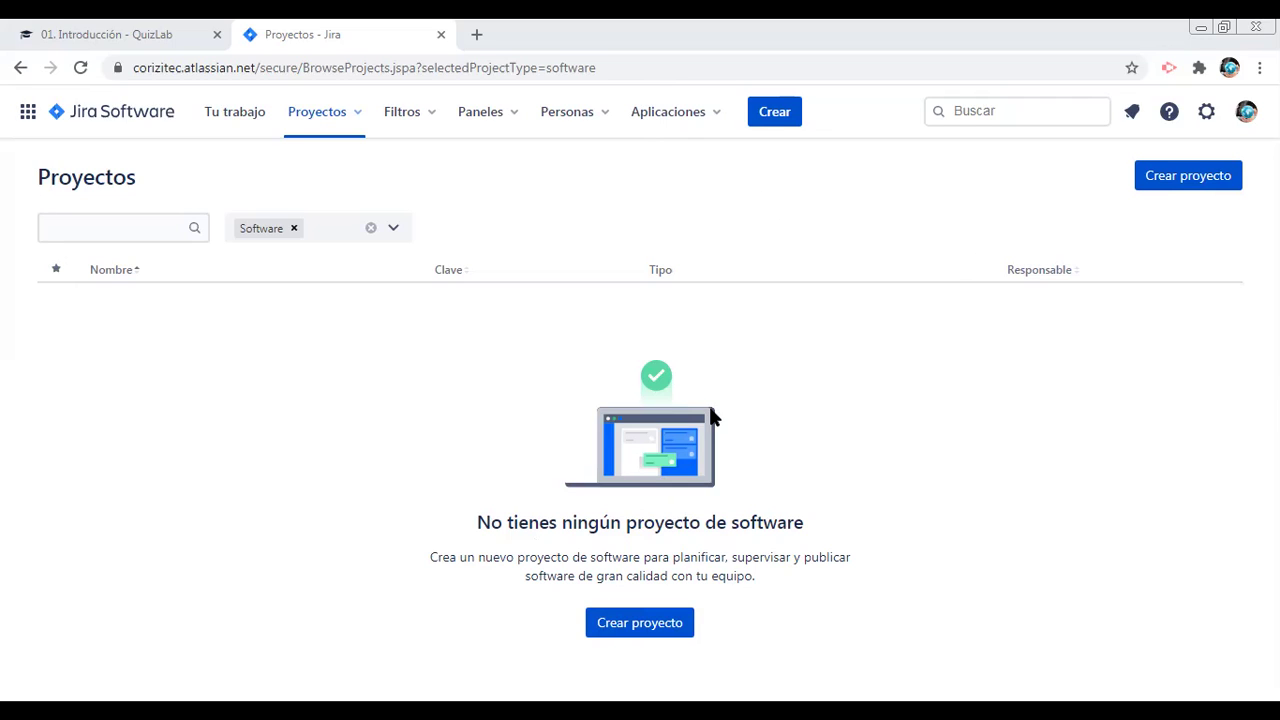
- Start creating a new project from the empty software projects page
{"action": "left_click", "coordinate": [652, 67]}
{"action": "key", "text": "Return"}
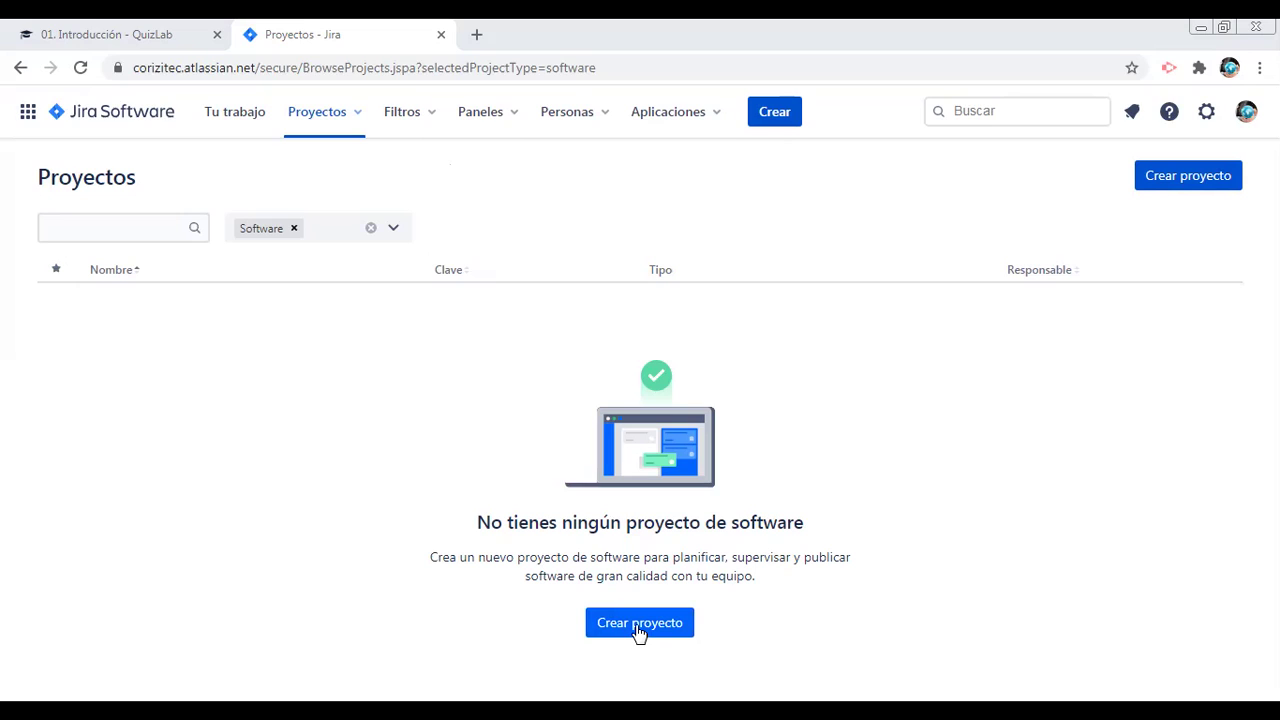
{"action": "left_click", "coordinate": [360, 118]}
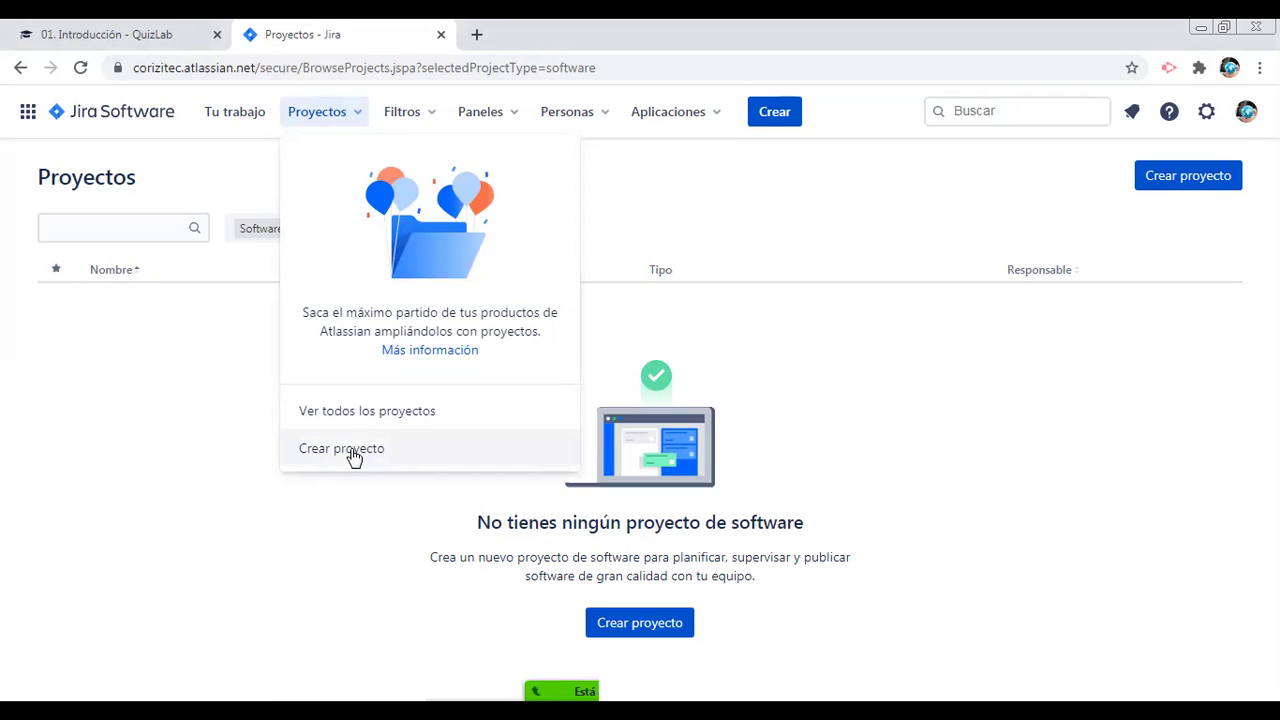
{"action": "left_click", "coordinate": [340, 498]}
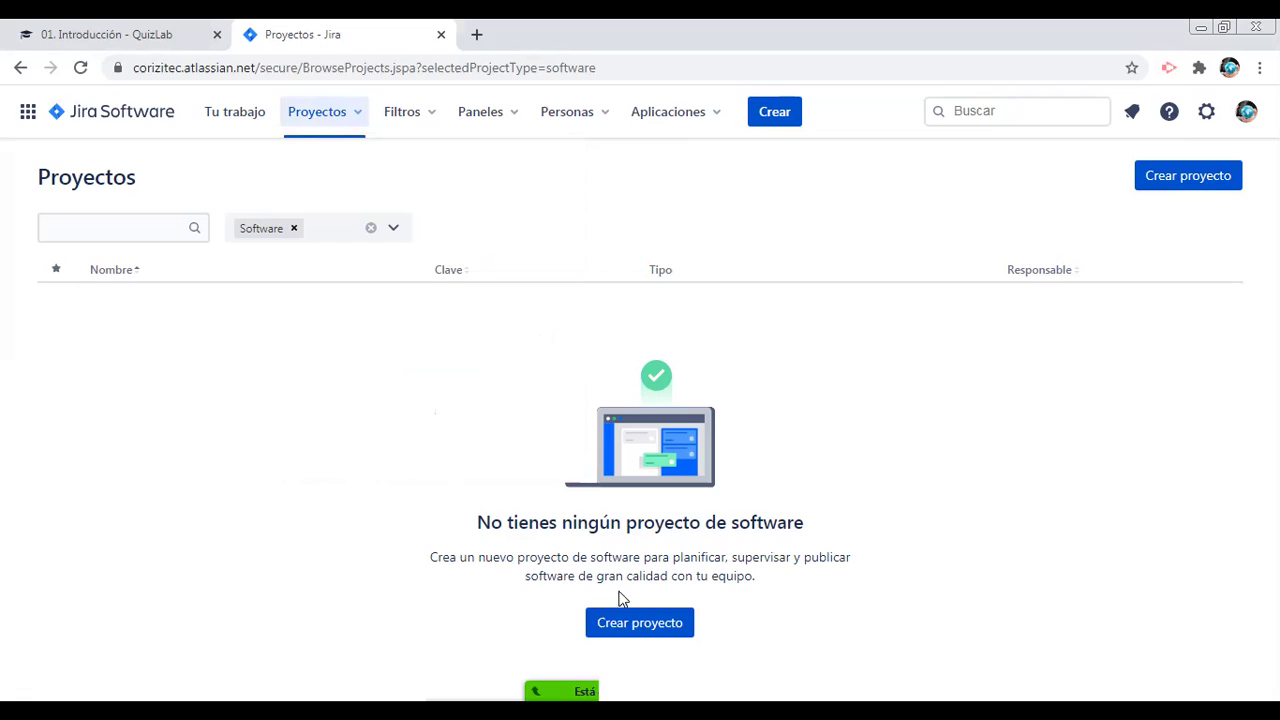
{"action": "left_click", "coordinate": [641, 624]}
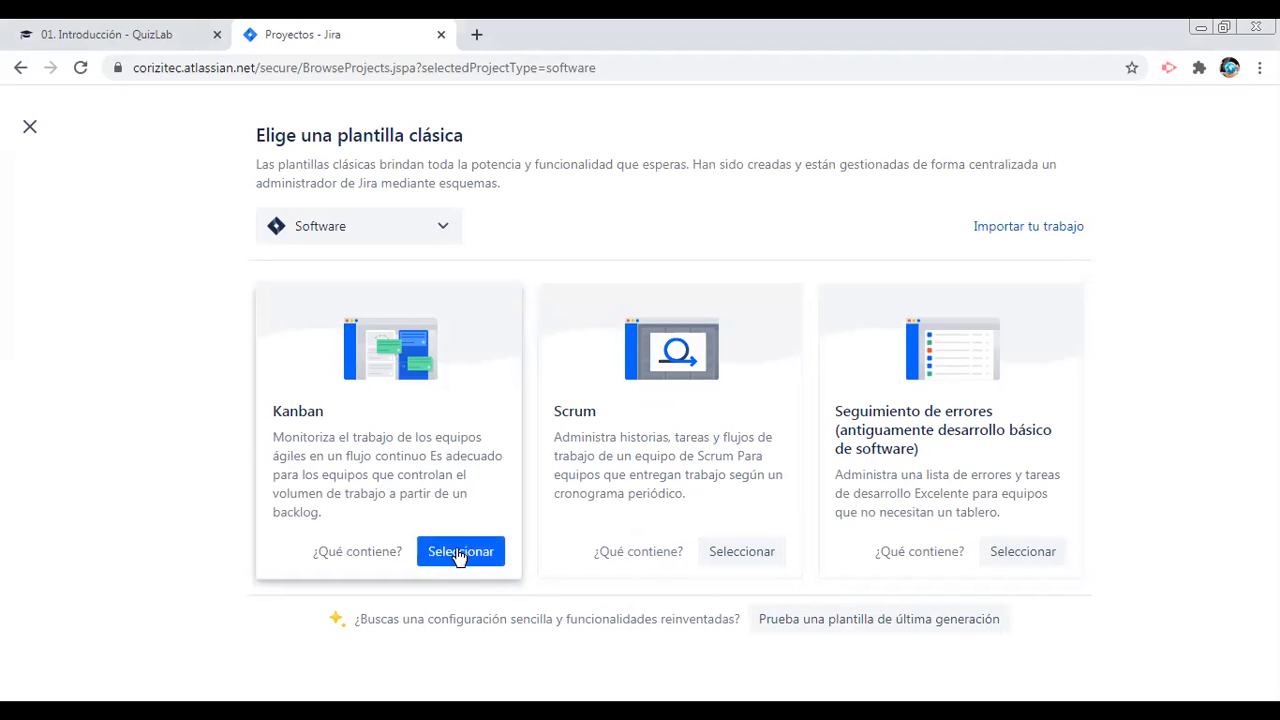
- Keep the Software template category and choose the classic Kanban template for the new project
{"action": "left_click", "coordinate": [446, 227]}
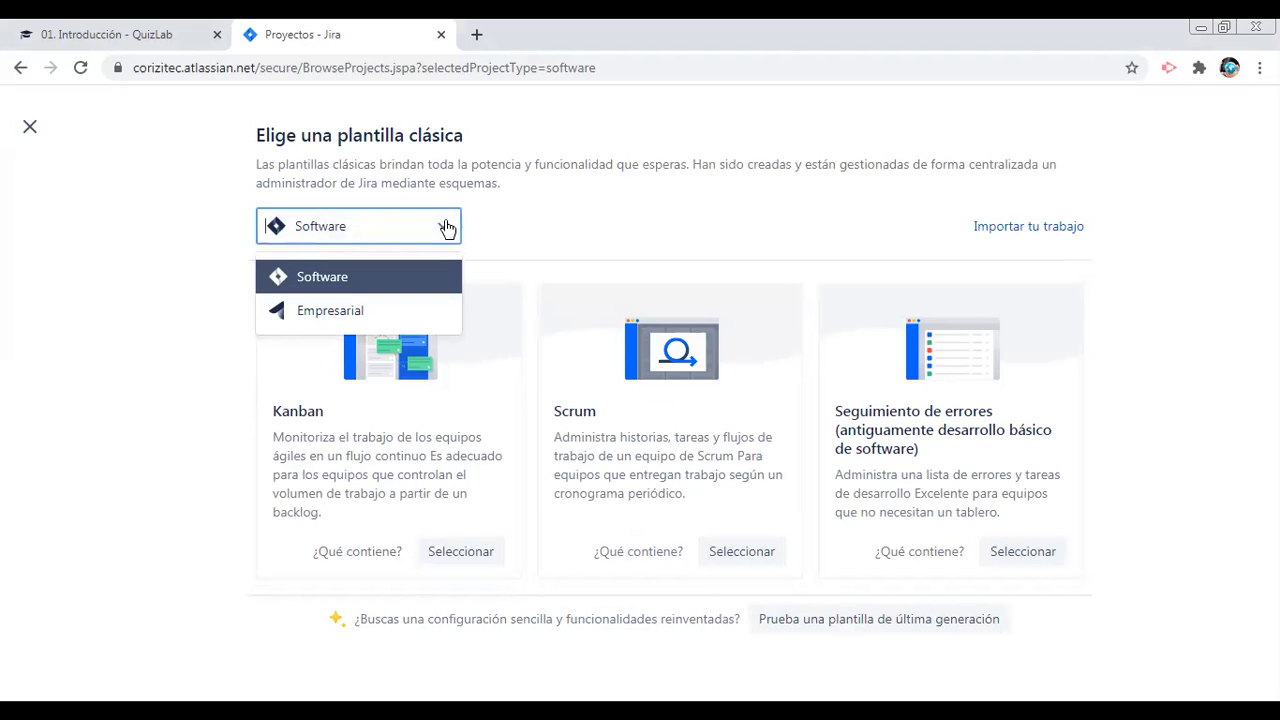
{"action": "left_click", "coordinate": [198, 222]}
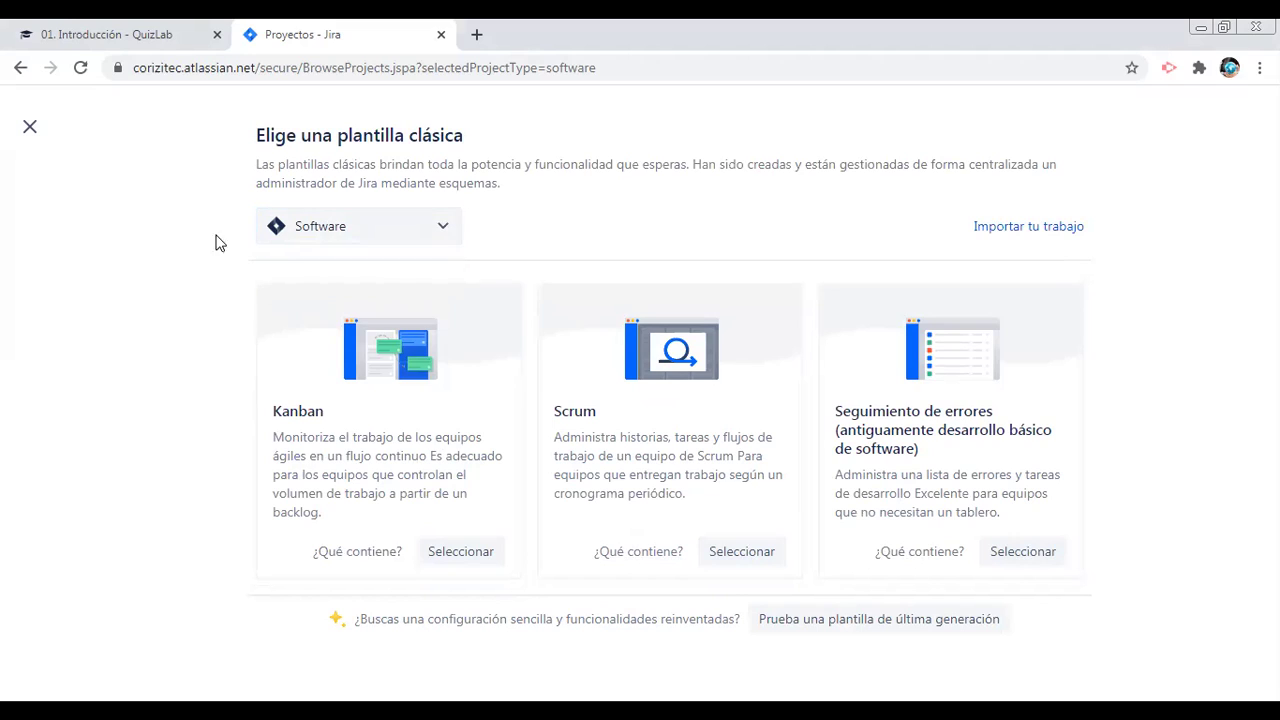
{"action": "left_click", "coordinate": [458, 552]}
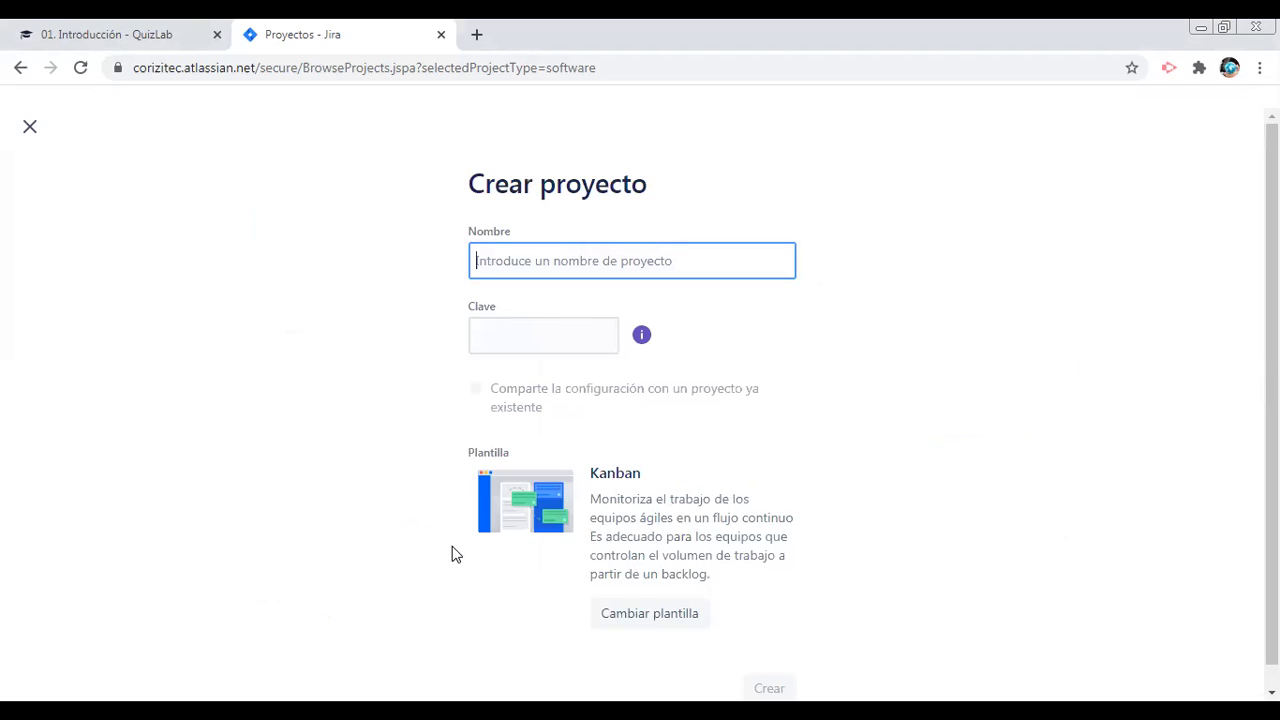
- Name the new project KanbanCasosPruebas
{"action": "type", "text": "Kanban"}
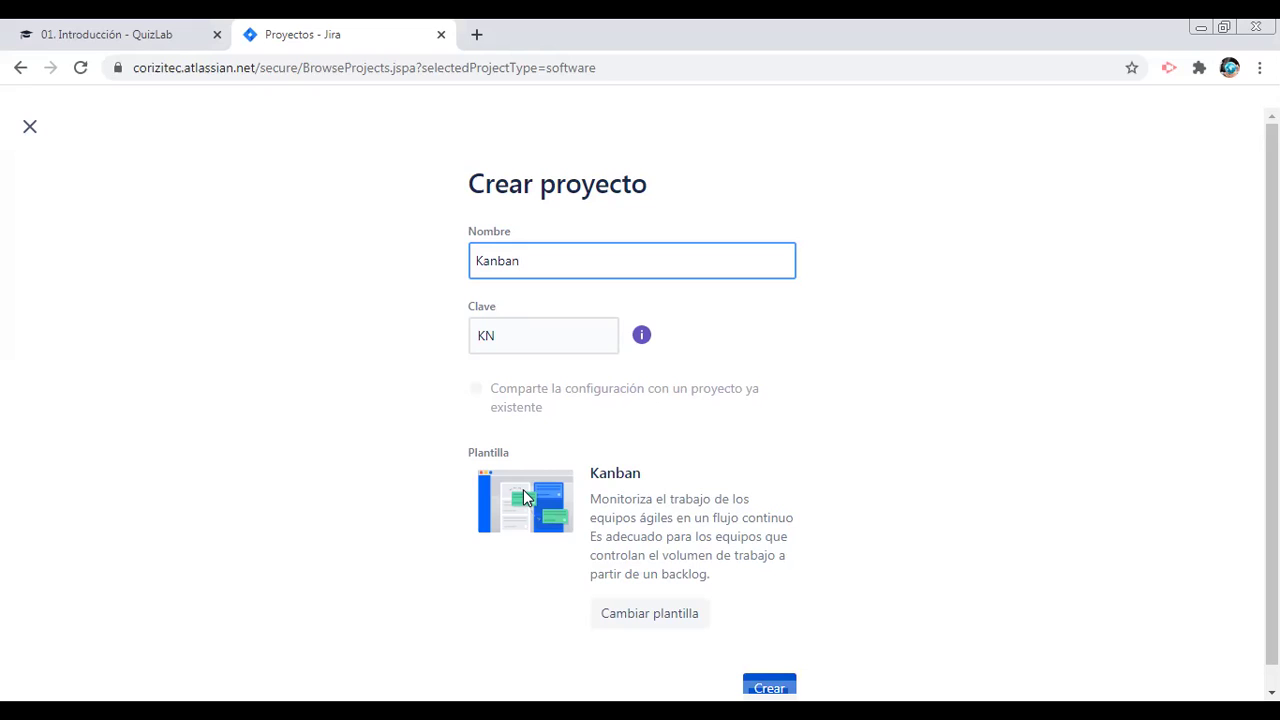
{"action": "type", "text": "CPruebas"}
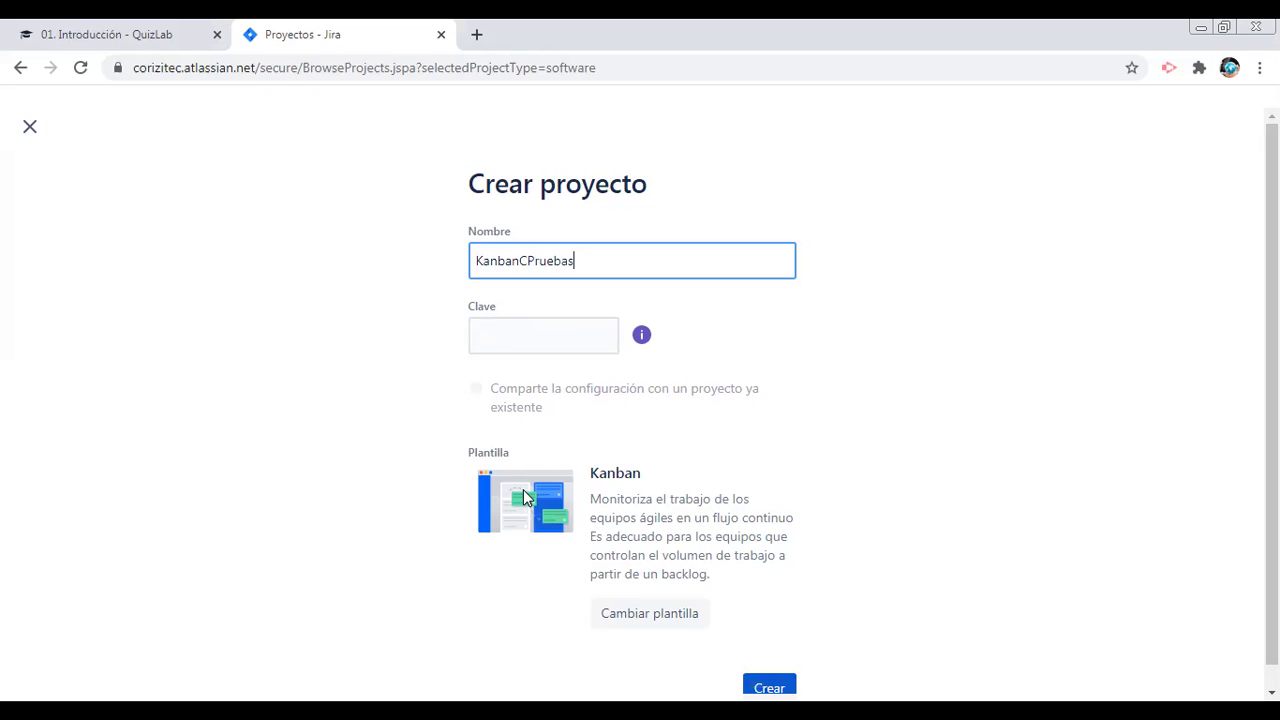
{"action": "key", "text": "Left"}
{"action": "key", "text": "Left"}
{"action": "key", "text": "Left"}
{"action": "key", "text": "Left"}
{"action": "key", "text": "Left"}
{"action": "key", "text": "Left"}
{"action": "key", "text": "Left"}
{"action": "type", "text": "asos"}
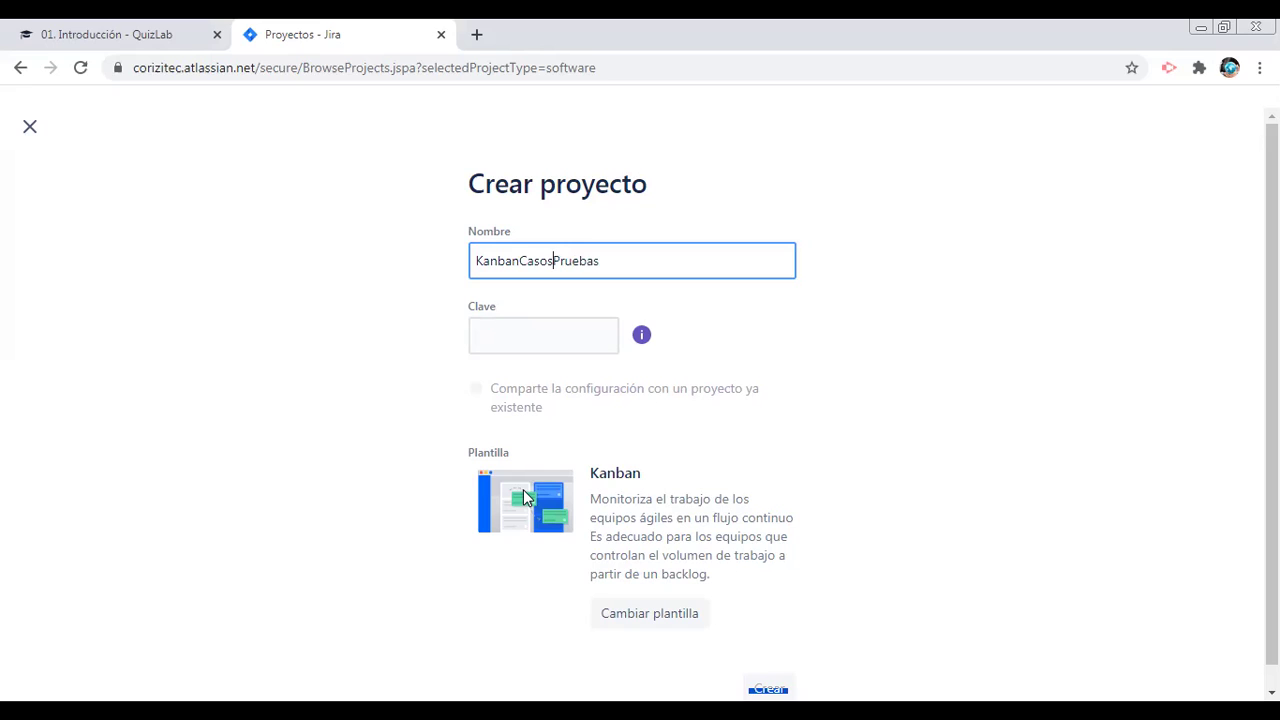
- Set the project key to KCP and create the project with the Kanban template
{"action": "left_click", "coordinate": [530, 337]}
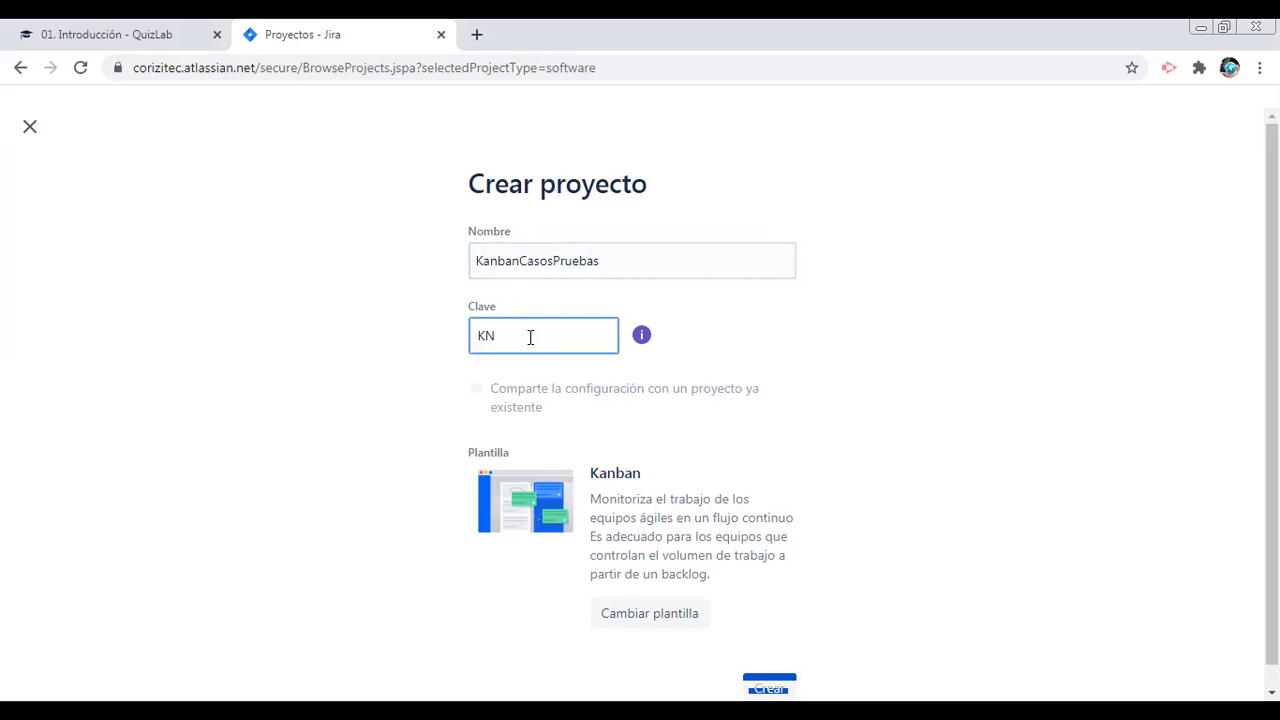
{"action": "key", "text": "BackSpace"}
{"action": "type", "text": "CP"}
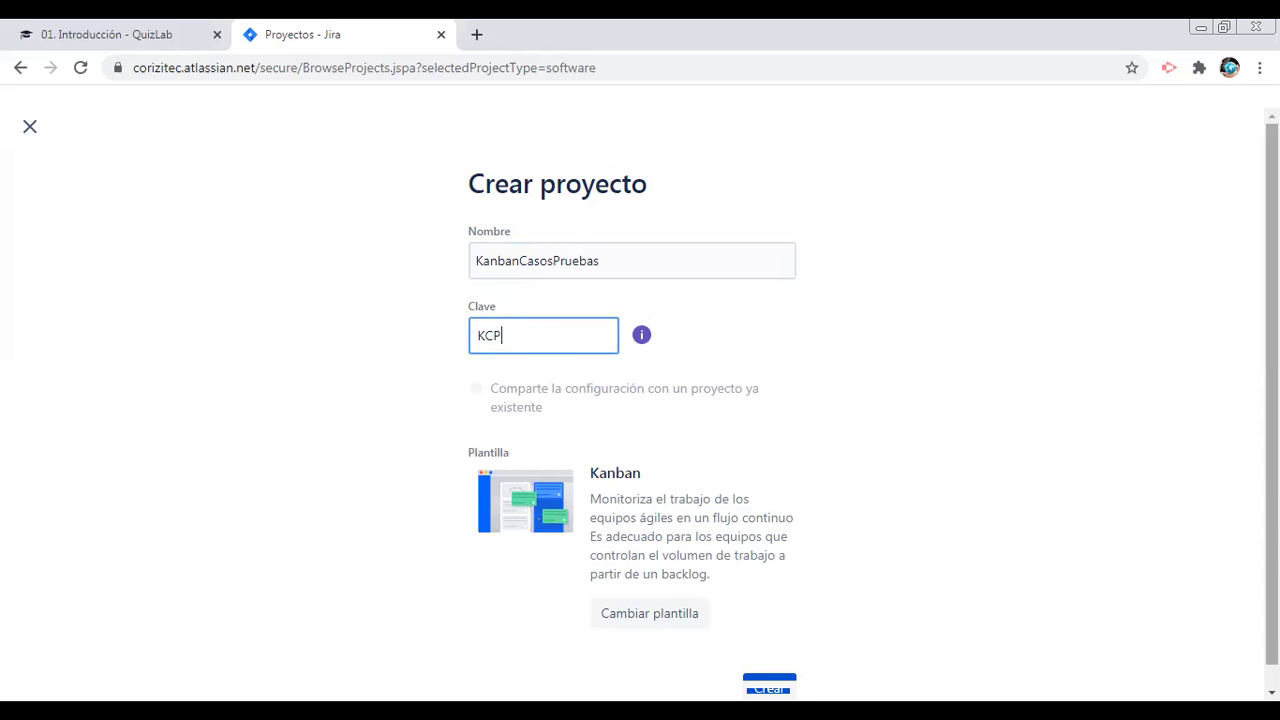
{"action": "scroll", "coordinate": [874, 408], "scroll_direction": "down", "scroll_amount": 1}
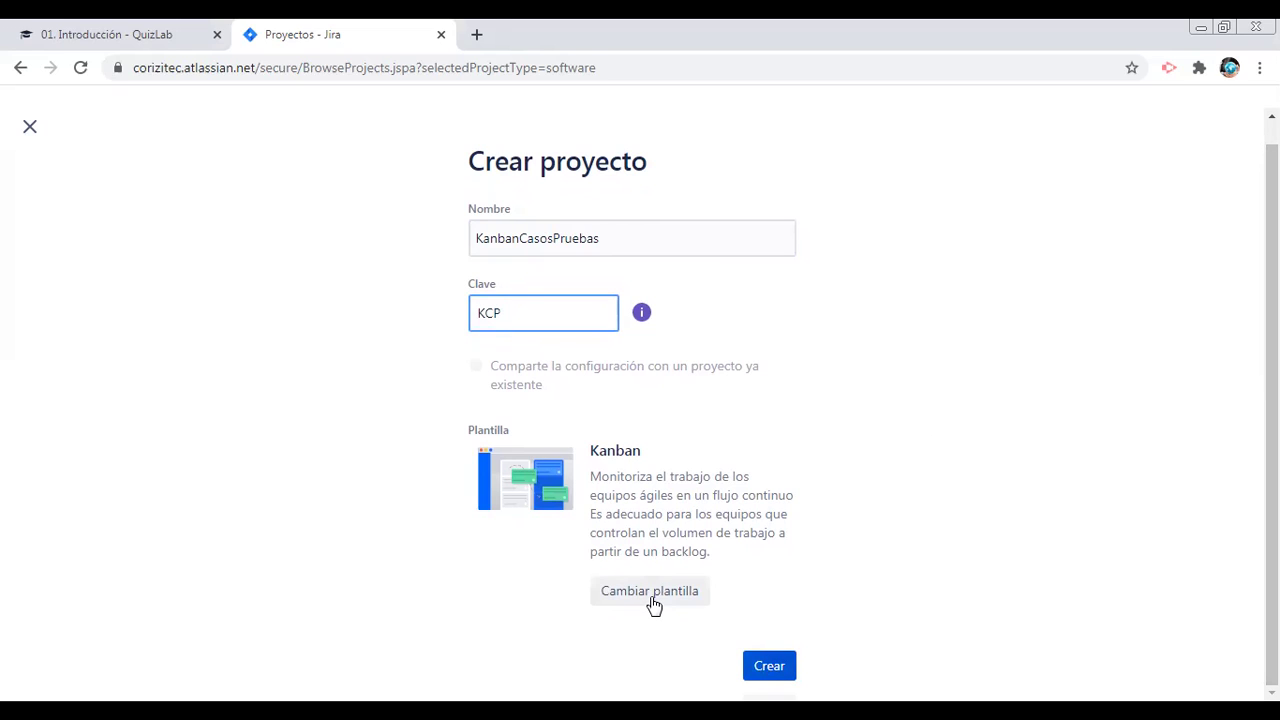
{"action": "left_click", "coordinate": [777, 667]}
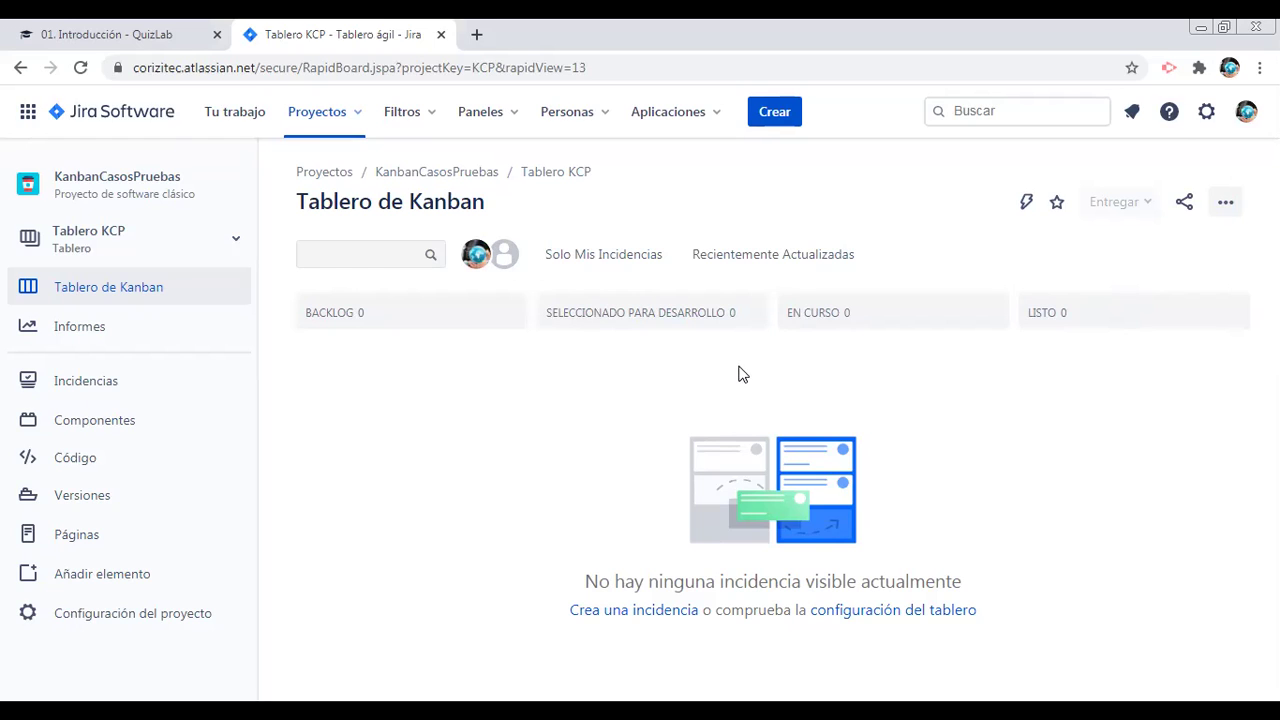
- Look over the board options and the KanbanCasosPruebas project's list of all reports, and return to the Kanban board
{"action": "left_click", "coordinate": [1226, 214]}
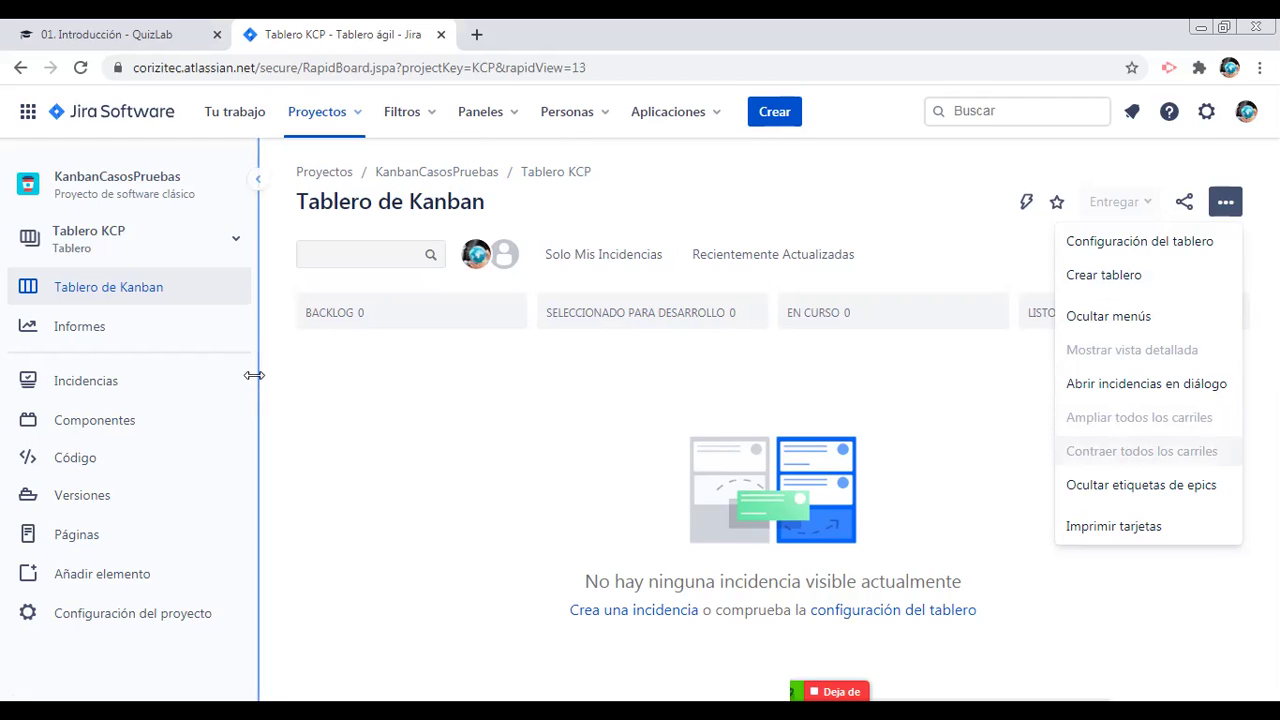
{"action": "left_click", "coordinate": [155, 336]}
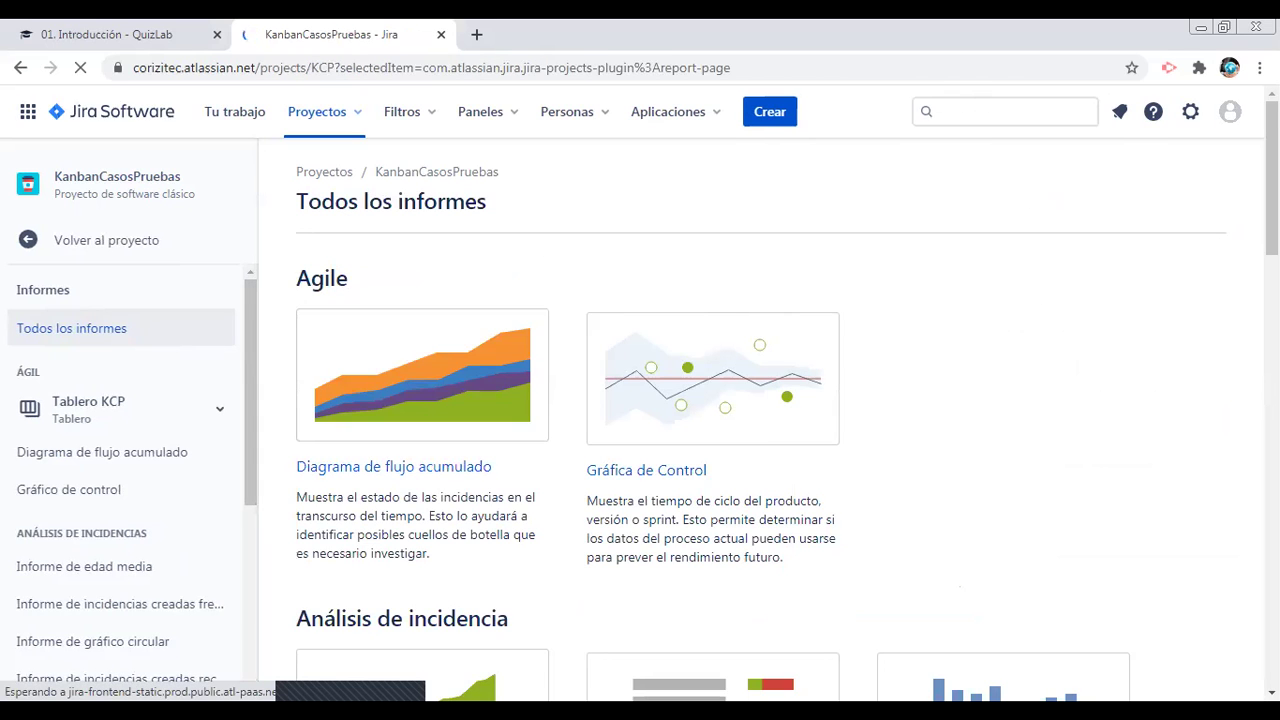
{"action": "scroll", "coordinate": [763, 423], "scroll_direction": "down", "scroll_amount": 1}
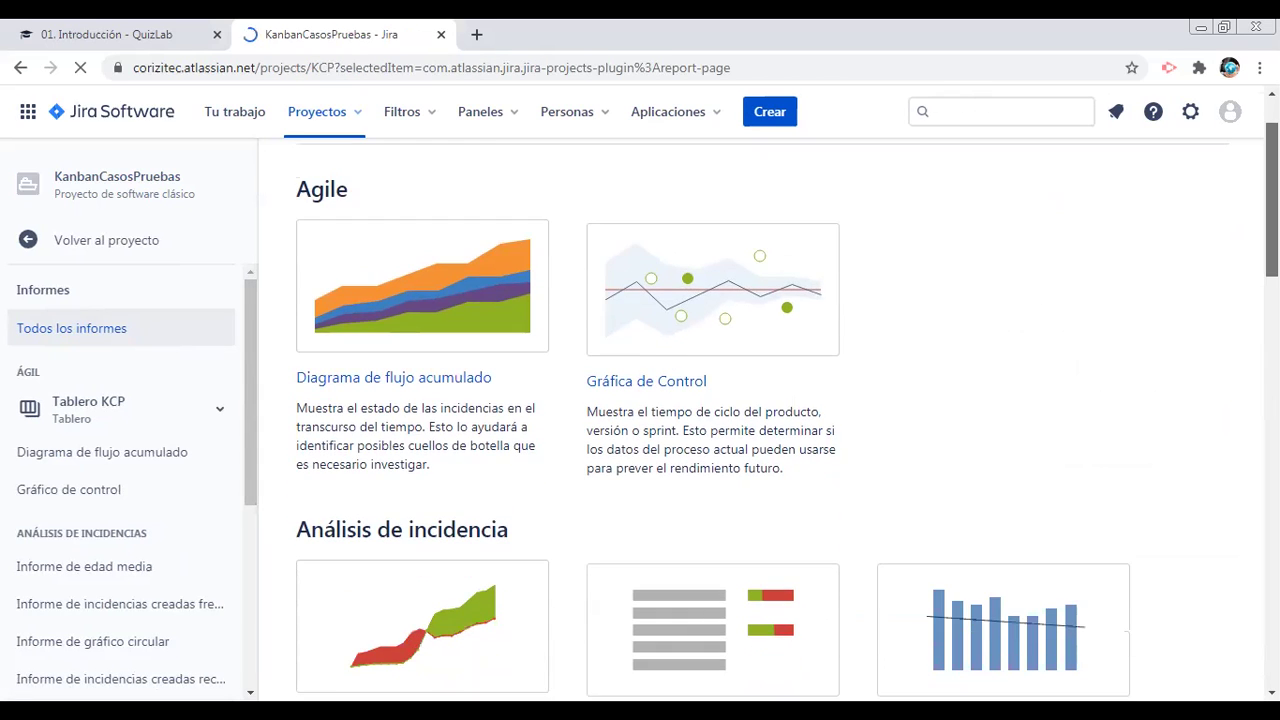
{"action": "scroll", "coordinate": [763, 423], "scroll_direction": "down", "scroll_amount": 5}
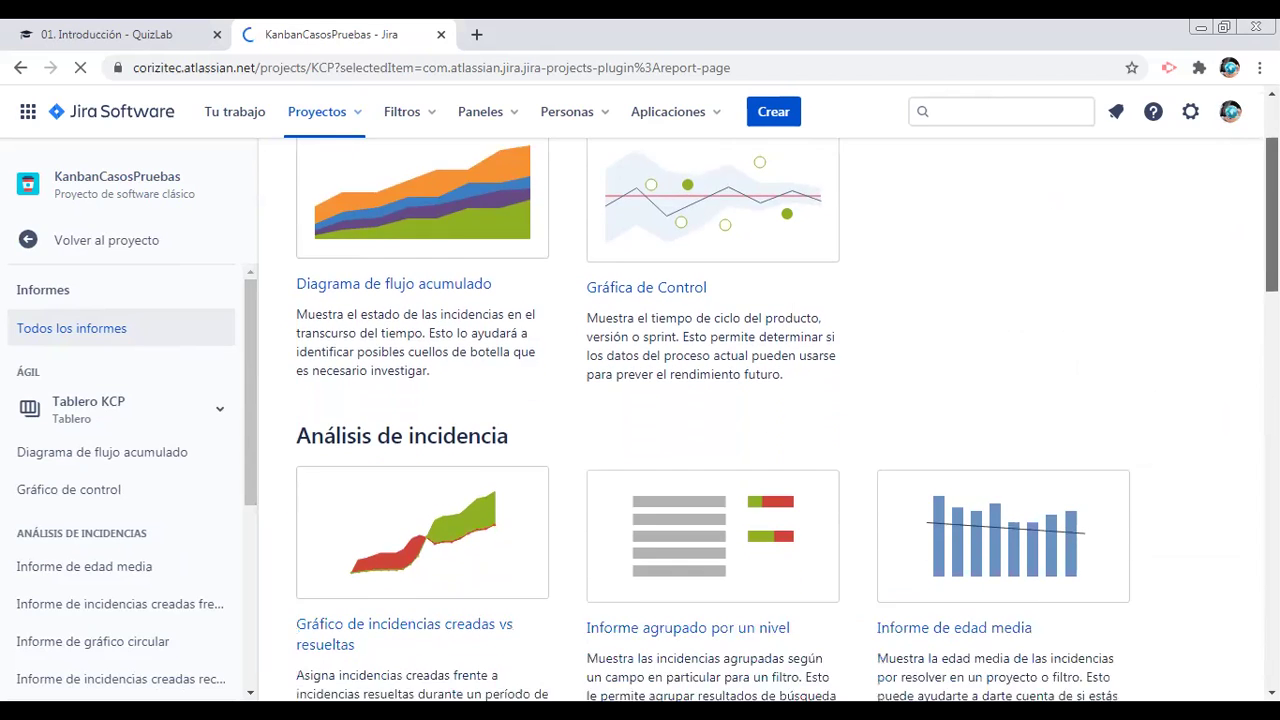
{"action": "scroll", "coordinate": [1237, 220], "scroll_direction": "up", "scroll_amount": 6}
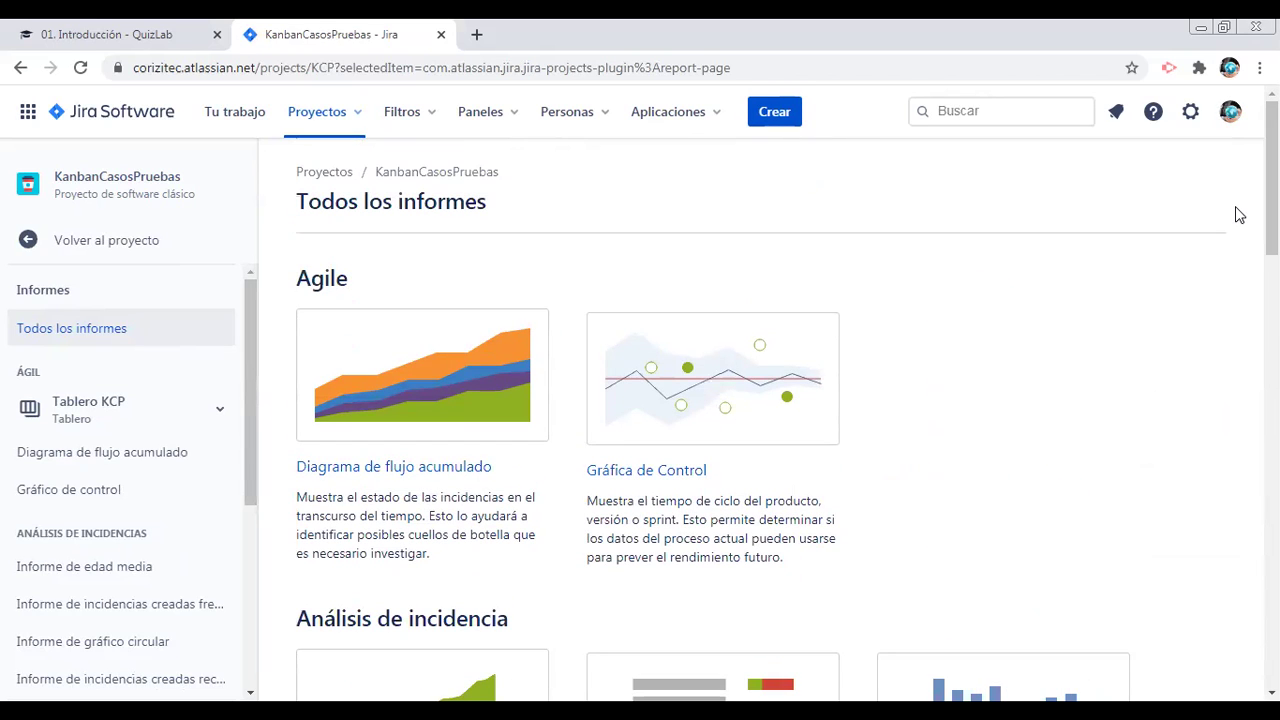
{"action": "mouse_move", "coordinate": [256, 440]}
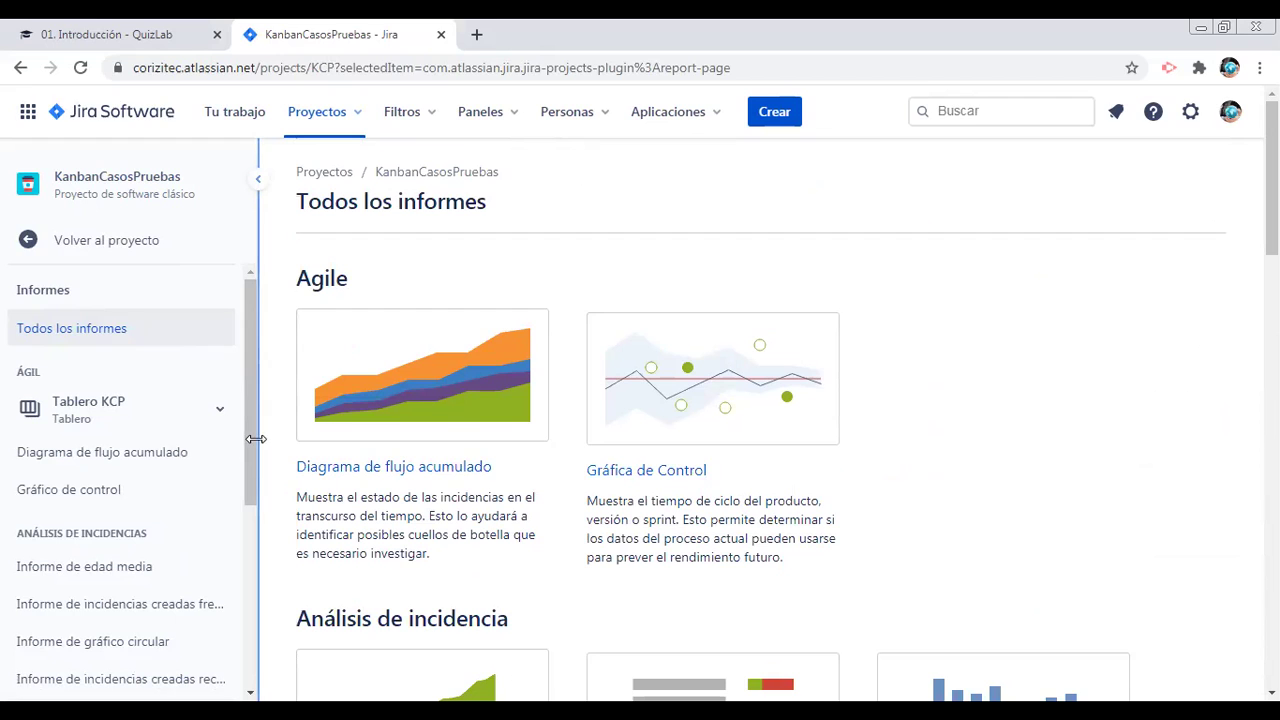
{"action": "left_click_drag", "start_coordinate": [251, 444], "coordinate": [225, 378]}
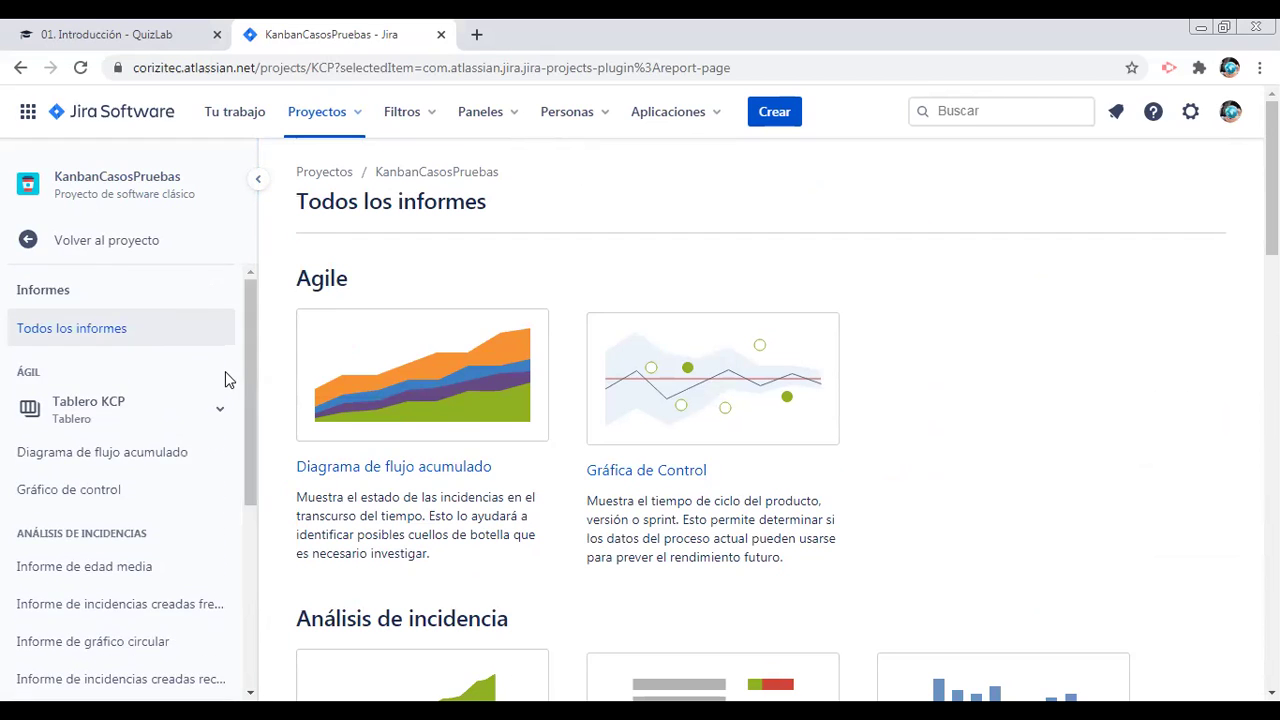
{"action": "left_click", "coordinate": [63, 243]}
{"action": "left_click", "coordinate": [147, 299]}
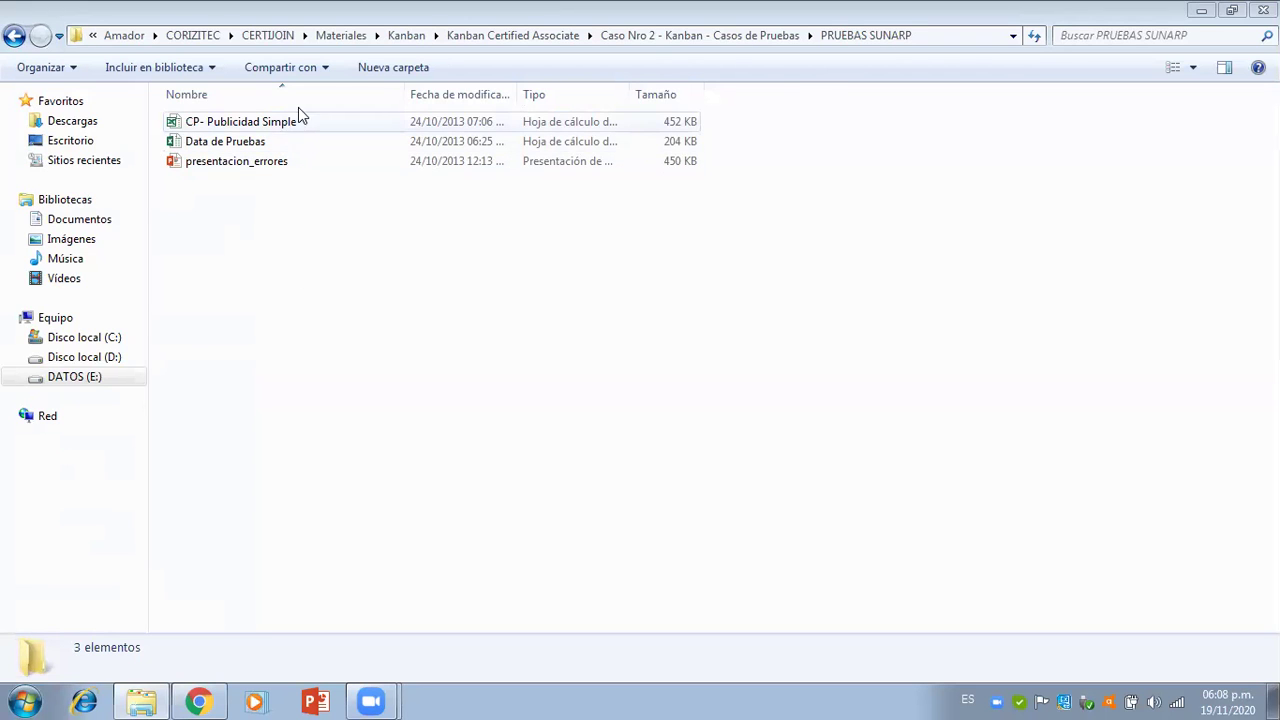
- In Windows Explorer, go up from the PRUEBAS SUNARP folder to the Kanban Certified Associate folder
{"action": "left_click", "coordinate": [945, 40]}
{"action": "left_click", "coordinate": [946, 35]}
{"action": "key", "text": "BackSpace"}
{"action": "key", "text": "BackSpace"}
{"action": "key", "text": "BackSpace"}
{"action": "key", "text": "BackSpace"}
{"action": "key", "text": "BackSpace"}
{"action": "key", "text": "BackSpace"}
{"action": "key", "text": "BackSpace"}
{"action": "key", "text": "BackSpace"}
{"action": "key", "text": "BackSpace"}
{"action": "key", "text": "BackSpace"}
{"action": "key", "text": "BackSpace"}
{"action": "key", "text": "BackSpace"}
{"action": "key", "text": "BackSpace"}
{"action": "key", "text": "BackSpace"}
{"action": "key", "text": "BackSpace"}
{"action": "key", "text": "BackSpace"}
{"action": "key", "text": "BackSpace"}
{"action": "key", "text": "BackSpace"}
{"action": "key", "text": "BackSpace"}
{"action": "key", "text": "BackSpace"}
{"action": "key", "text": "BackSpace"}
{"action": "key", "text": "BackSpace"}
{"action": "key", "text": "BackSpace"}
{"action": "key", "text": "BackSpace"}
{"action": "key", "text": "BackSpace"}
{"action": "key", "text": "BackSpace"}
{"action": "key", "text": "BackSpace"}
{"action": "key", "text": "BackSpace"}
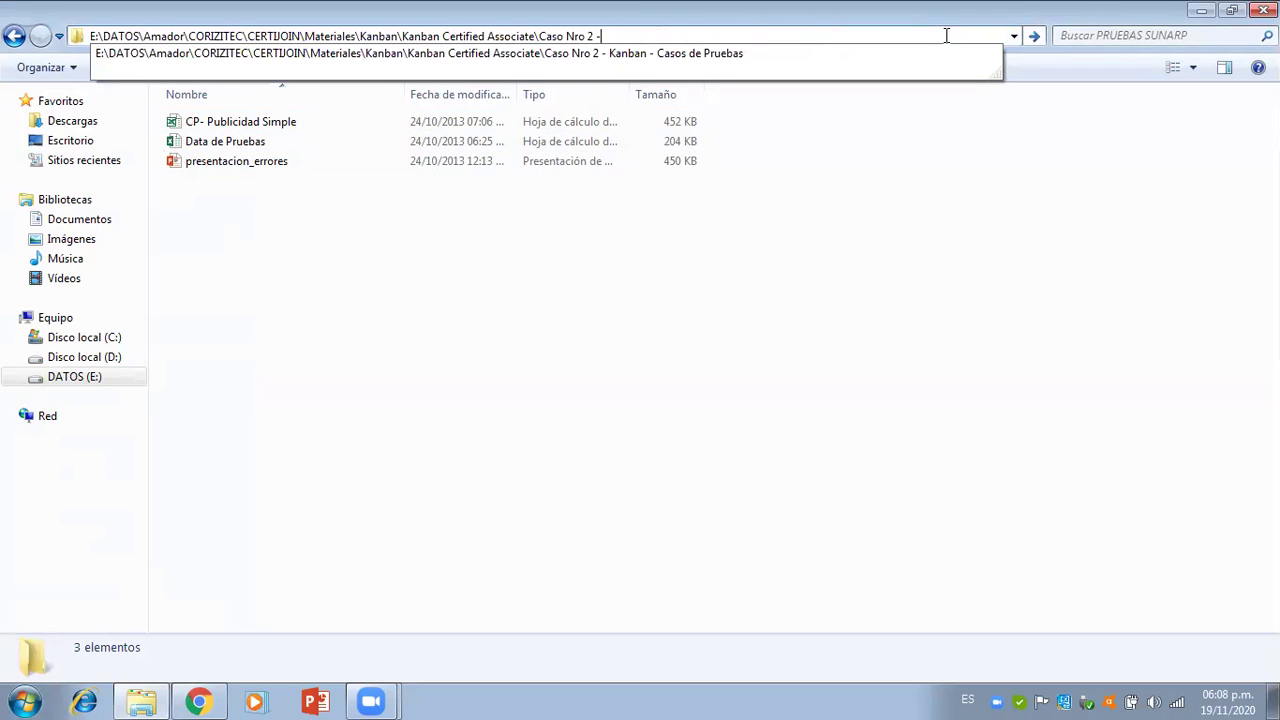
{"action": "key", "text": "BackSpace"}
{"action": "key", "text": "Return"}
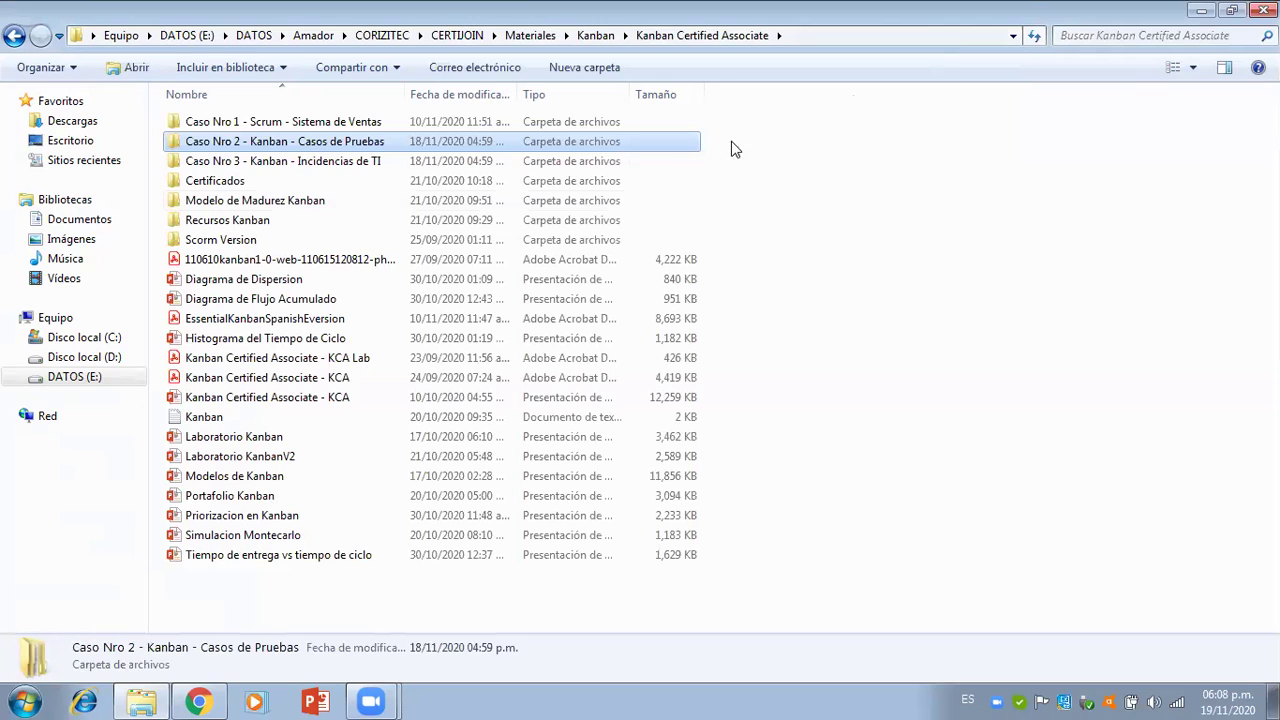
- Open the CP- Publicidad Simple workbook in Excel from PRUEBAS SUNARP inside the Caso Nro 2 - Kanban - Casos de Pruebas folder
{"action": "double_click", "coordinate": [283, 146]}
{"action": "left_click", "coordinate": [270, 127]}
{"action": "double_click", "coordinate": [270, 128]}
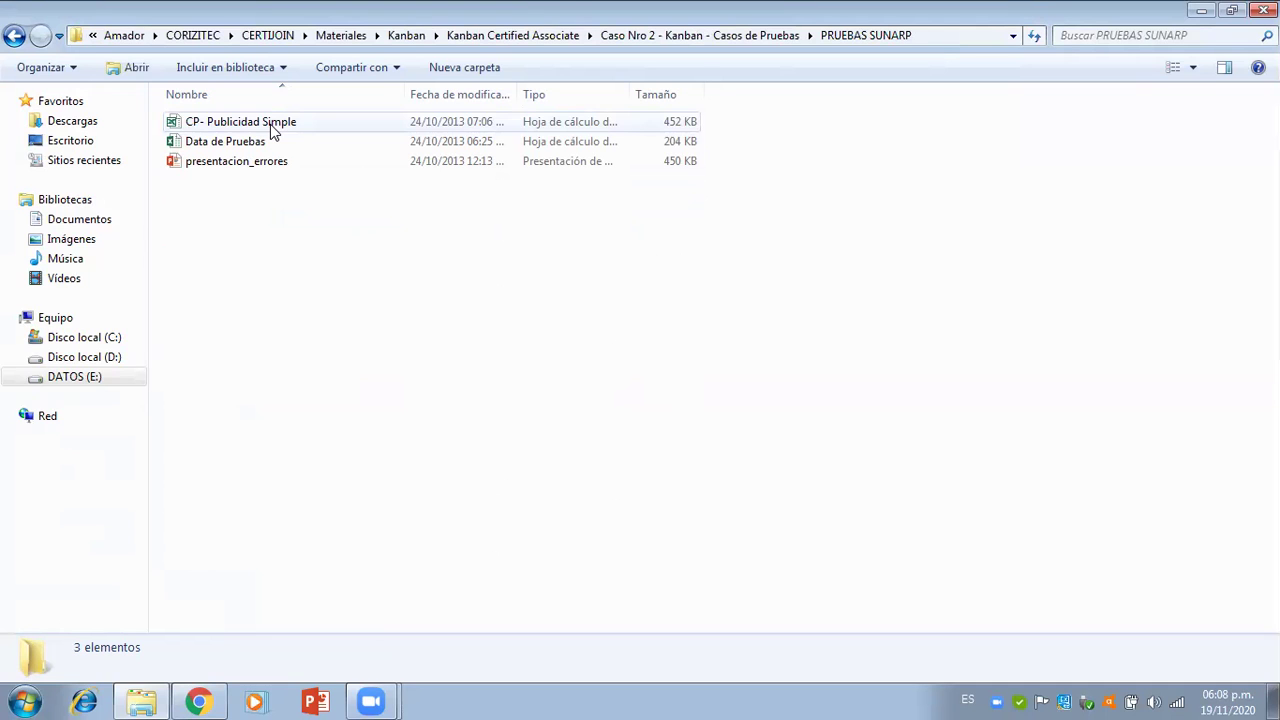
{"action": "double_click", "coordinate": [270, 124]}
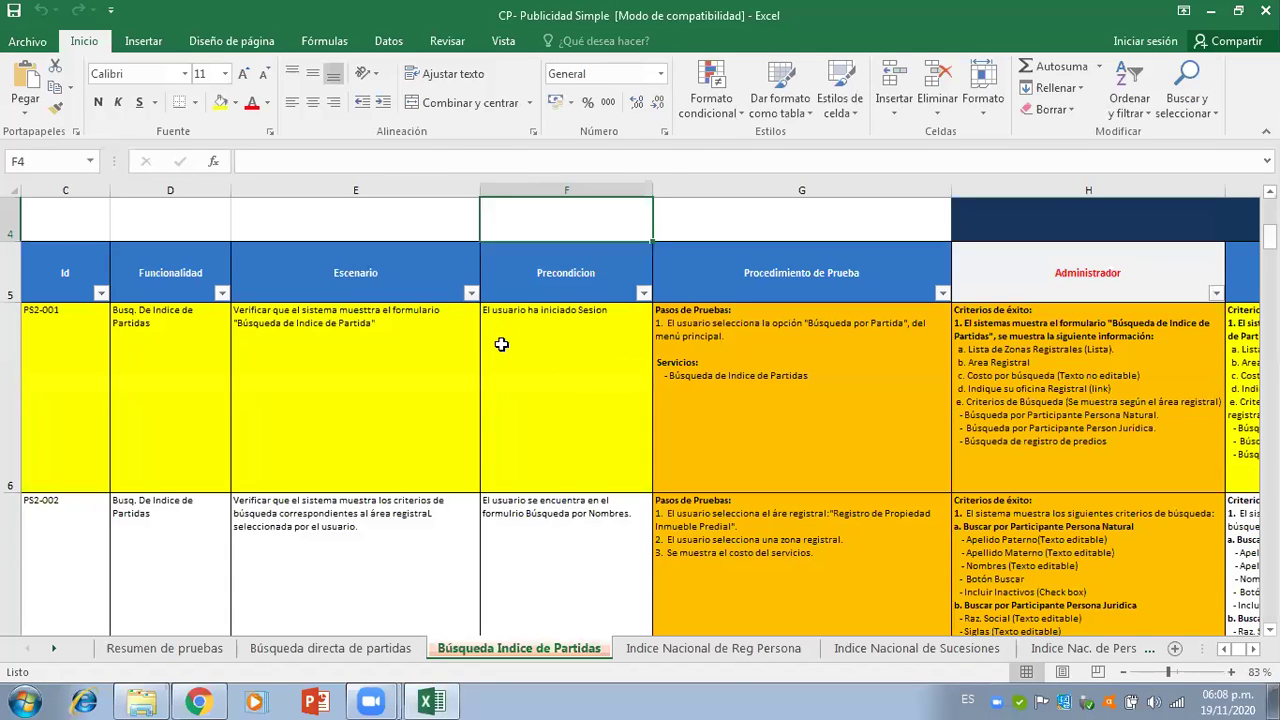
- Examine the test cases on the Búsqueda Indice de Partidas sheet from PS2-001 down to PS2-009
{"action": "left_click", "coordinate": [432, 357]}
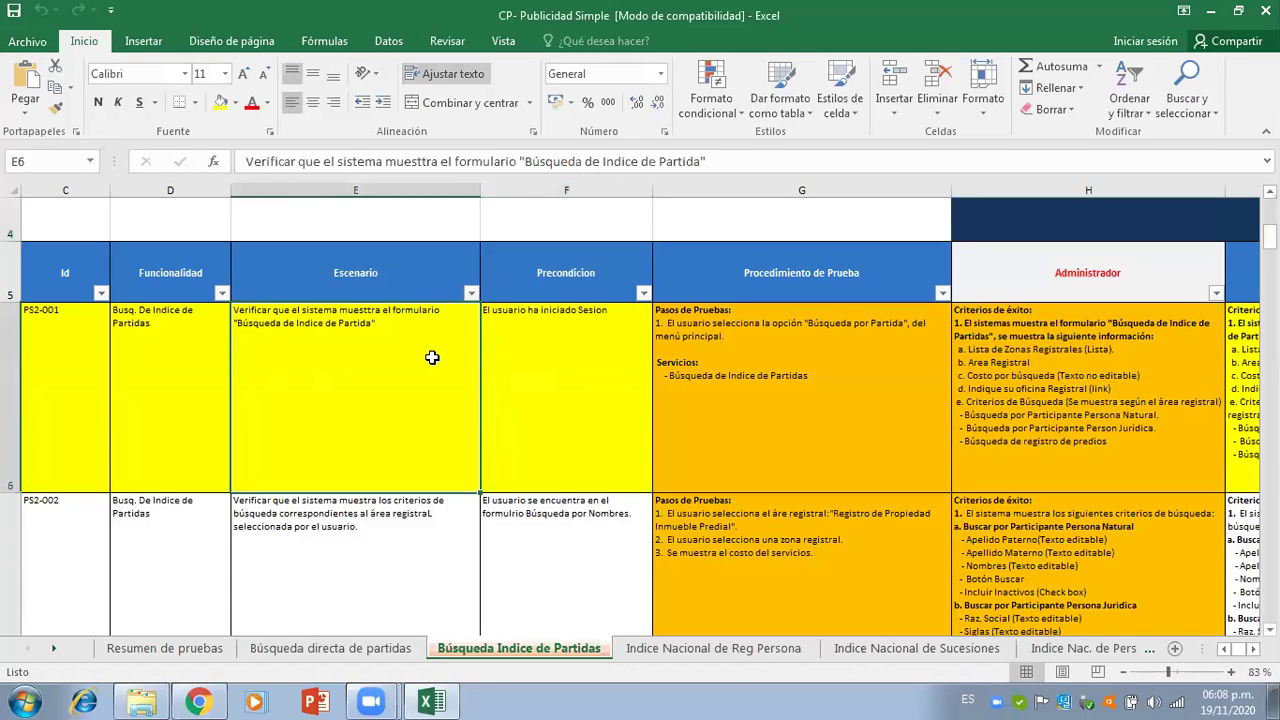
{"action": "key", "text": "Left"}
{"action": "key", "text": "Left"}
{"action": "key", "text": "Left"}
{"action": "key", "text": "Left"}
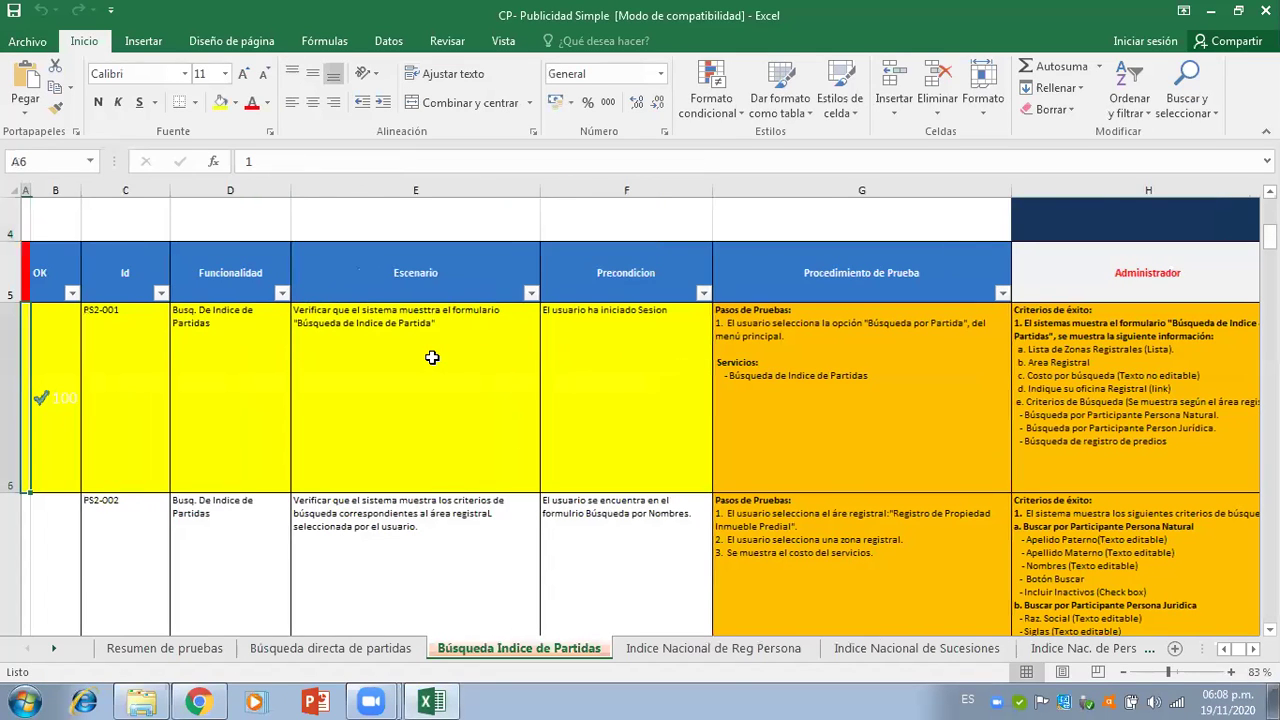
{"action": "key", "text": "Down"}
{"action": "key", "text": "Down"}
{"action": "key", "text": "Down"}
{"action": "key", "text": "Down"}
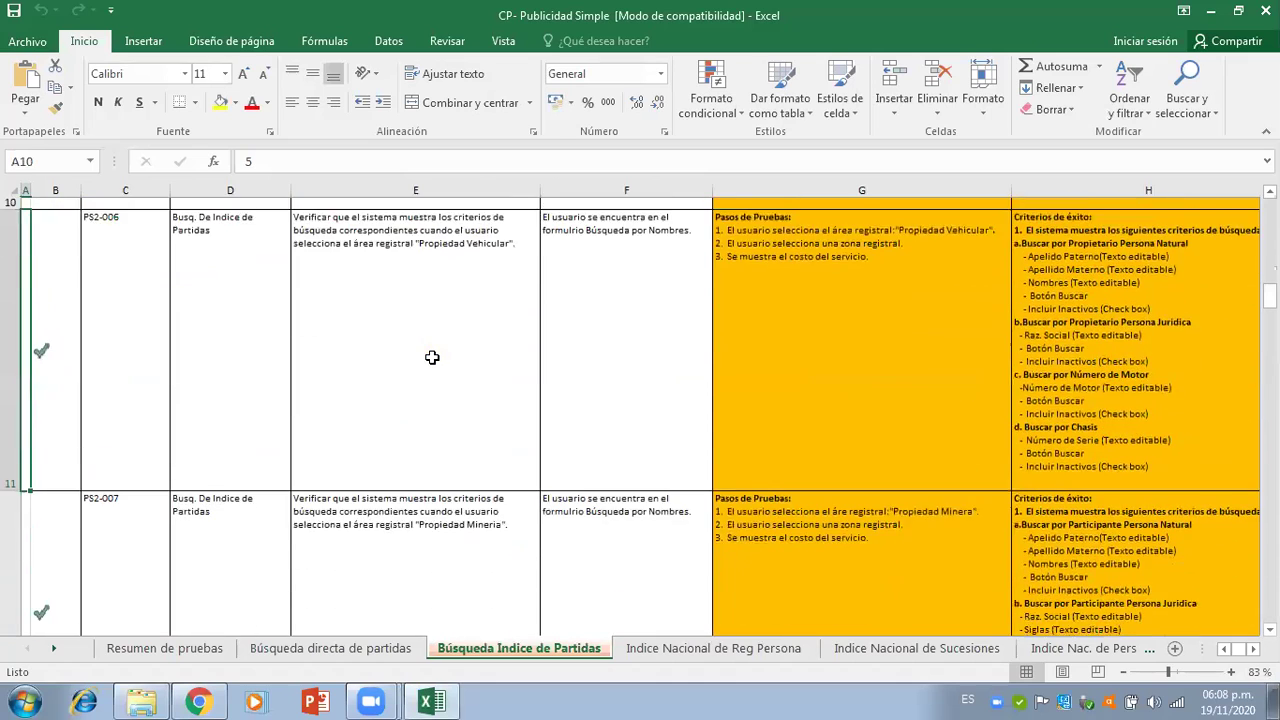
{"action": "key", "text": "Down"}
{"action": "key", "text": "Down"}
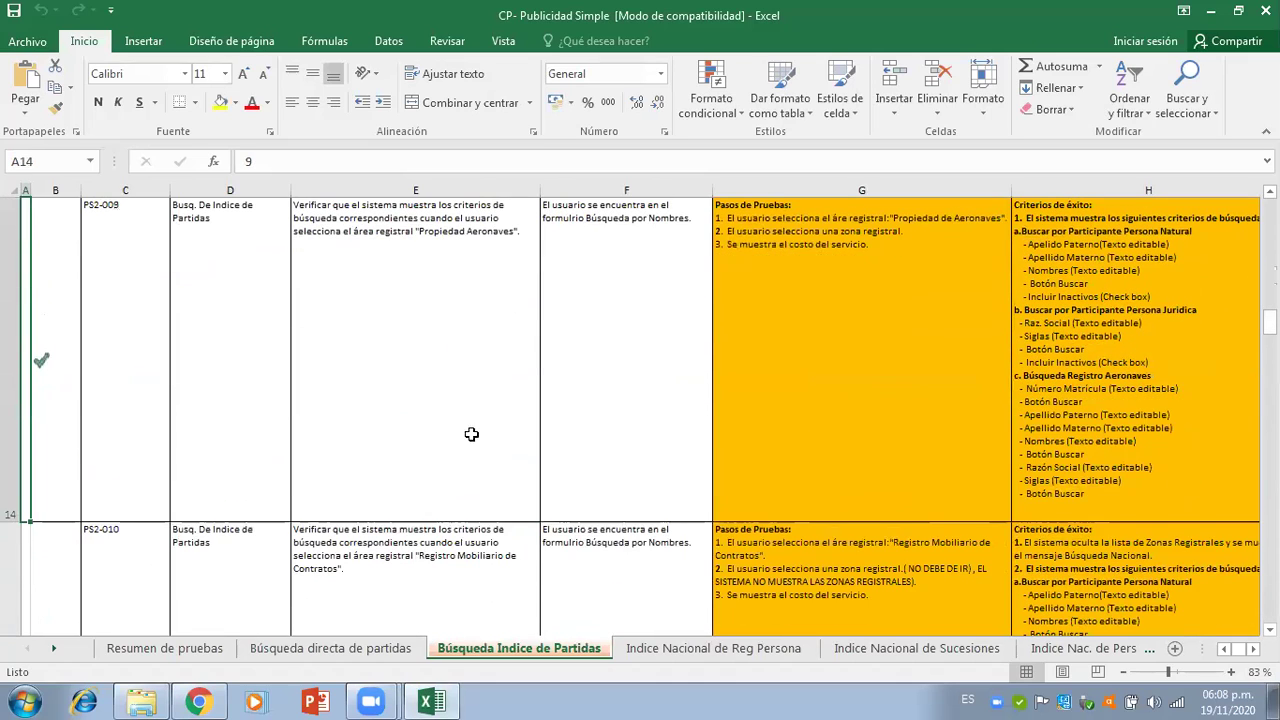
- View the Resumen de pruebas, Búsqueda directa de partidas and Indice Nacional de Reg Persona sheets, returning to Búsqueda Indice de Partidas
{"action": "left_click", "coordinate": [168, 651]}
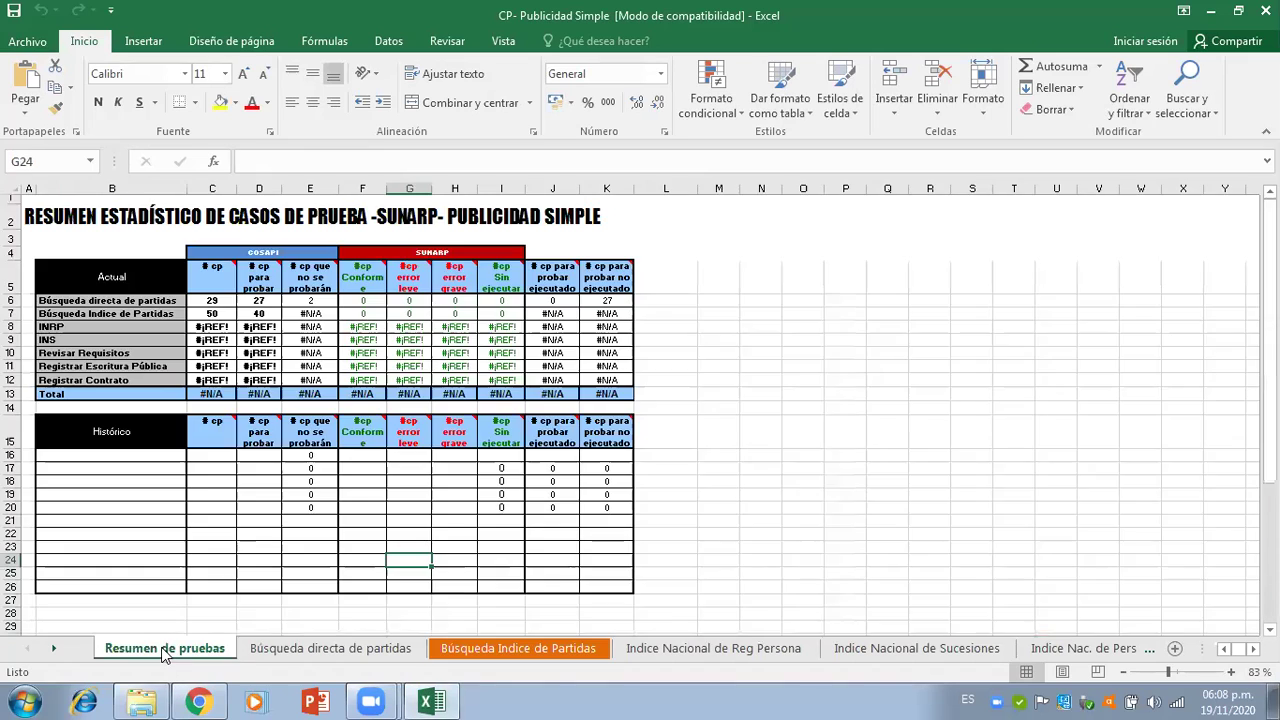
{"action": "left_click", "coordinate": [305, 648]}
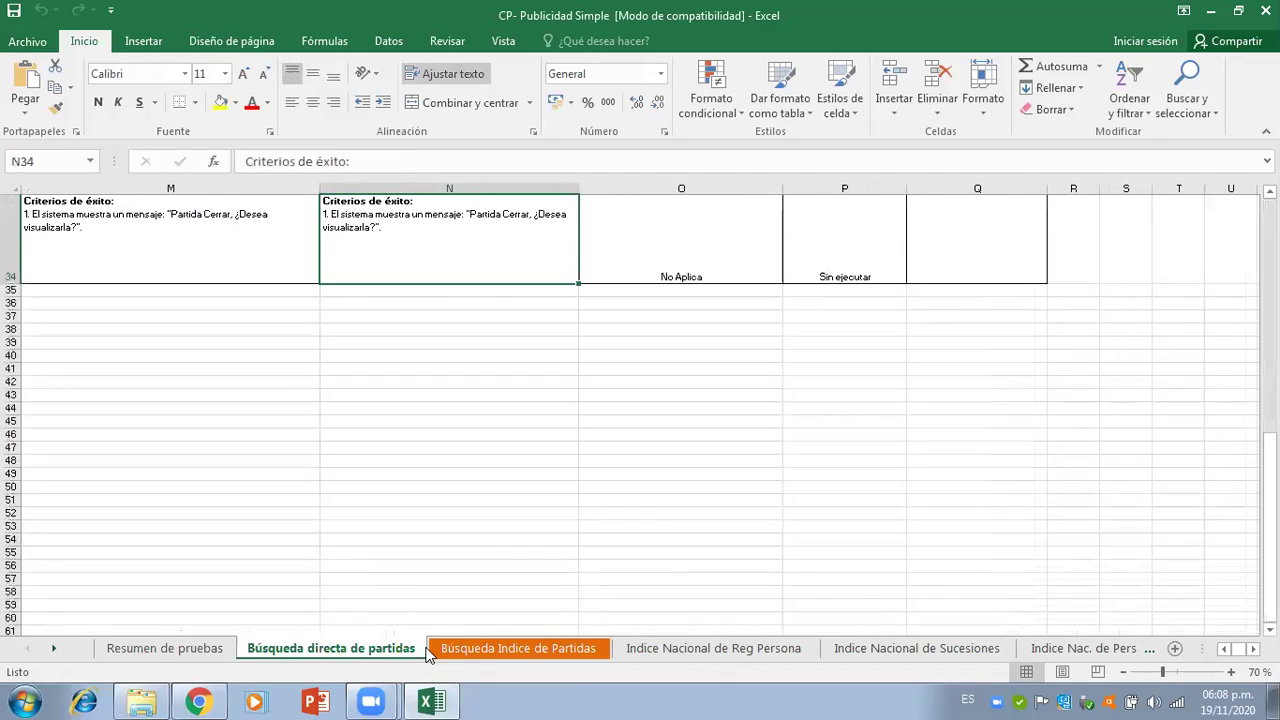
{"action": "left_click", "coordinate": [525, 650]}
{"action": "left_click", "coordinate": [698, 650]}
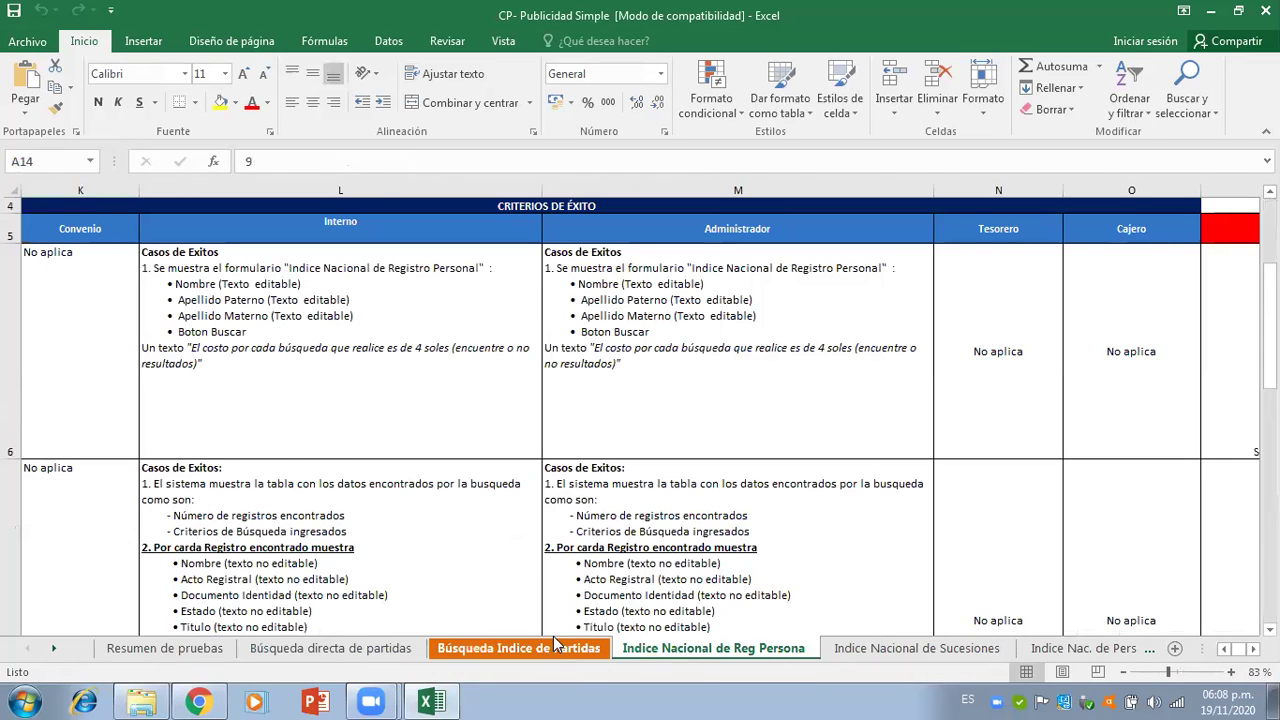
{"action": "left_click", "coordinate": [517, 652]}
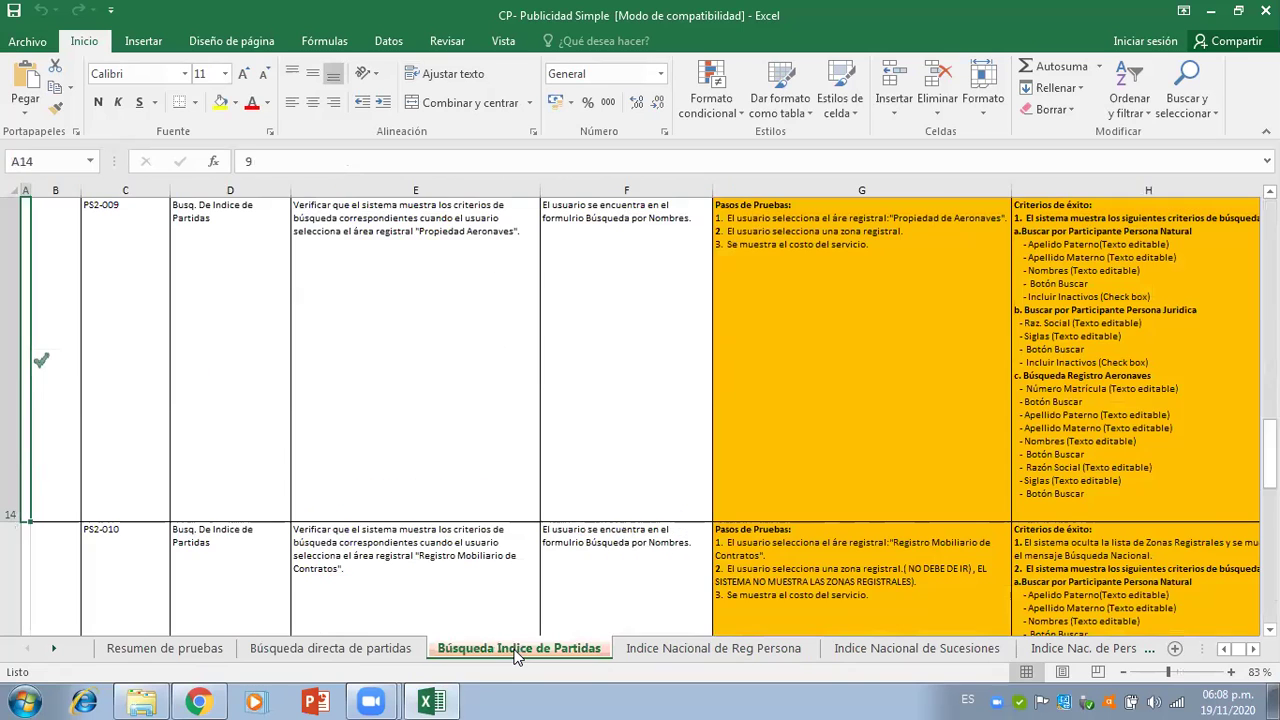
- Inspect the OK status cell of test case PS2-009 on the Búsqueda Indice de Partidas sheet
{"action": "left_click", "coordinate": [340, 361]}
{"action": "key", "text": "Left"}
{"action": "key", "text": "Home"}
{"action": "key", "text": "Right"}
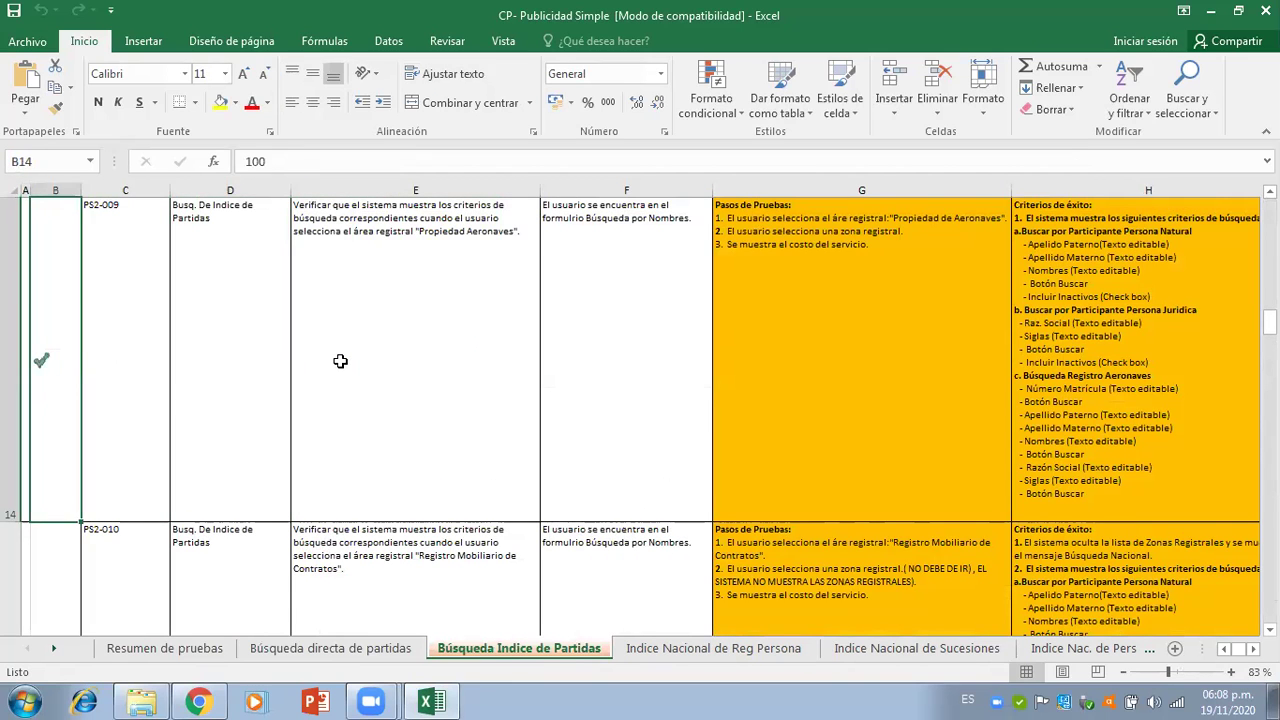
- Examine the OK status cells of the test cases around PS2-009 on the Búsqueda Indice de Partidas sheet
{"action": "key", "text": "Down"}
{"action": "key", "text": "Down"}
{"action": "key", "text": "Down"}
{"action": "key", "text": "Down"}
{"action": "key", "text": "Down"}
{"action": "key", "text": "Up"}
{"action": "key", "text": "Up"}
{"action": "key", "text": "Up"}
{"action": "key", "text": "Up"}
{"action": "key", "text": "Up"}
{"action": "key", "text": "Up"}
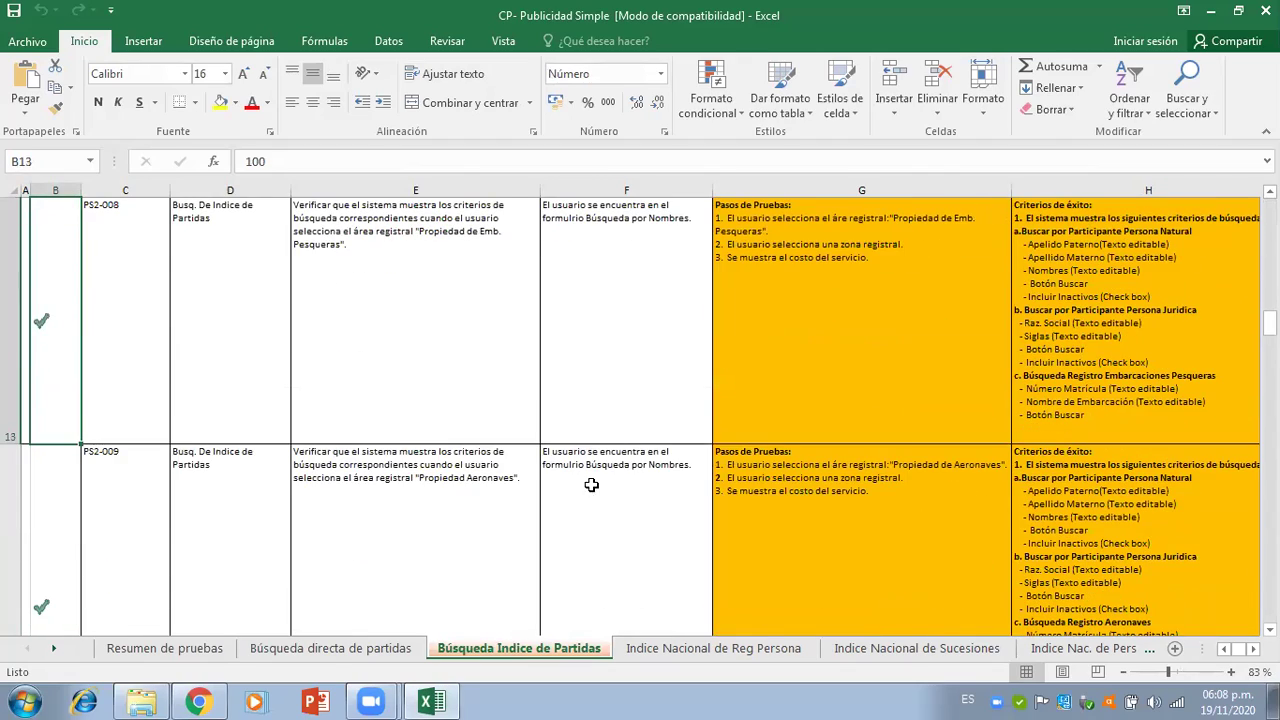
- Open the Data de Pruebas workbook from the PRUEBAS SUNARP folder
{"action": "left_click", "coordinate": [148, 700]}
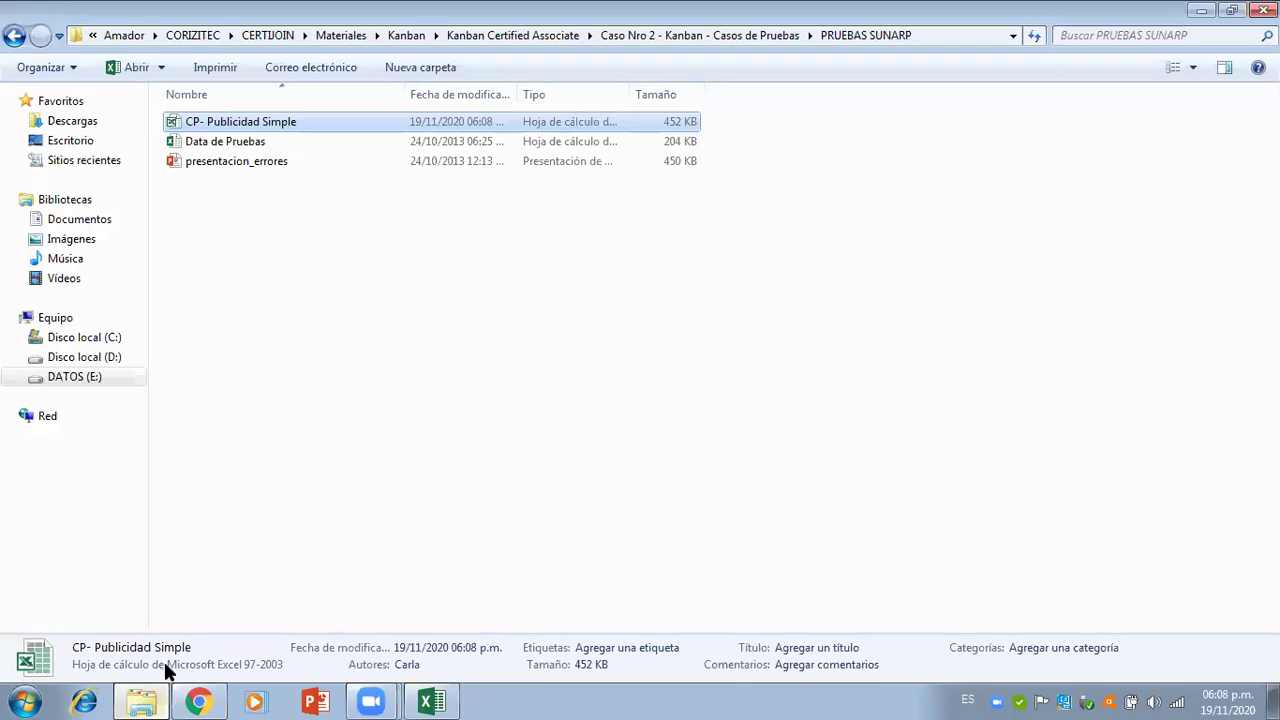
{"action": "left_click", "coordinate": [240, 148]}
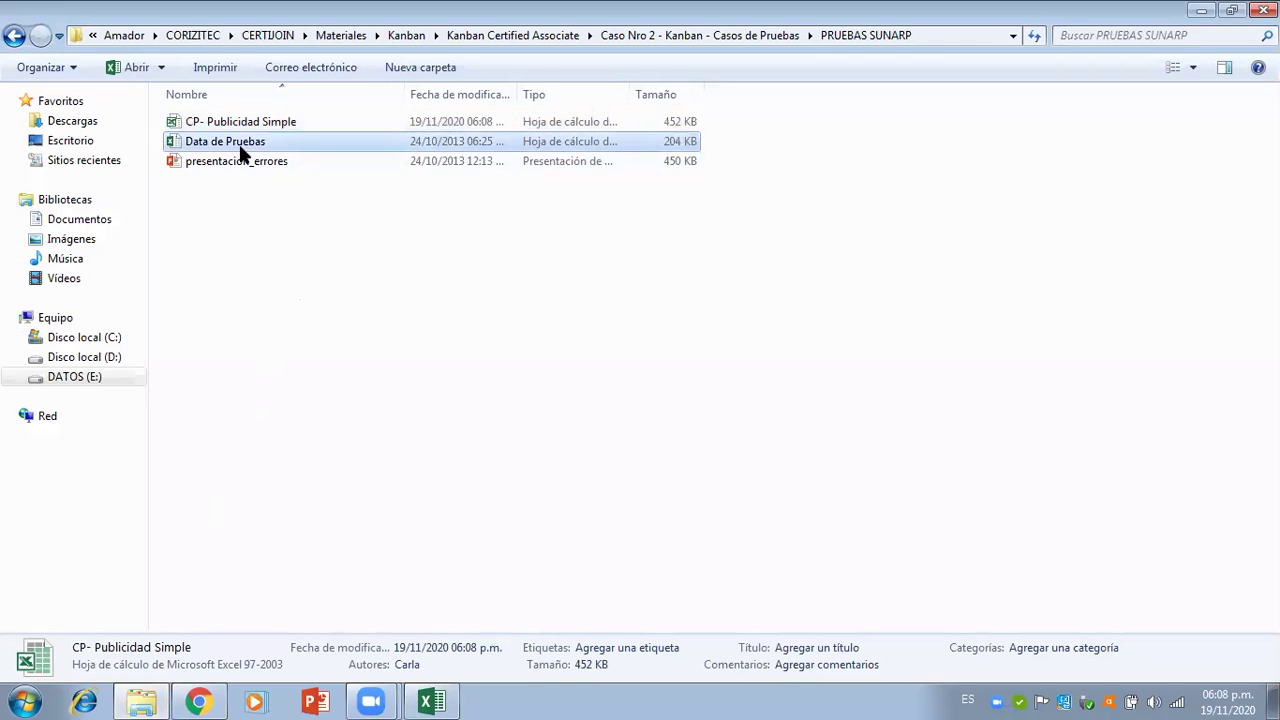
{"action": "double_click", "coordinate": [240, 148]}
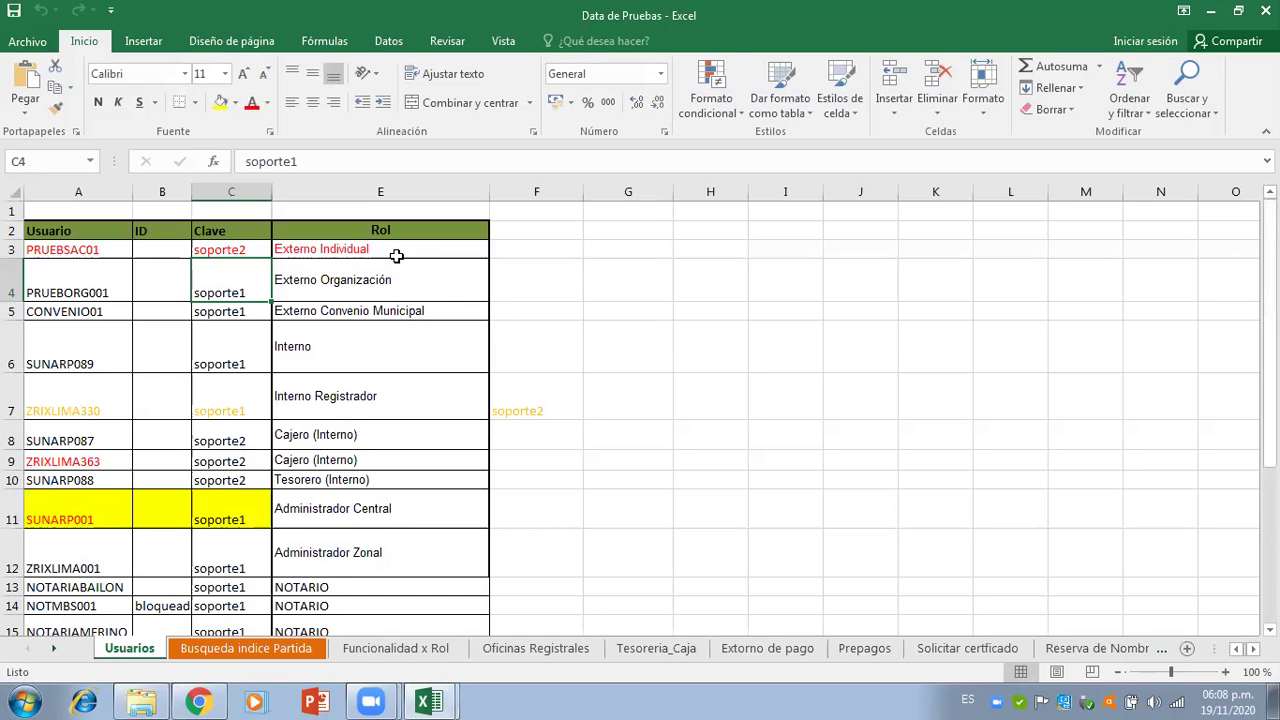
- Examine the test user accounts and their roles on the Usuarios sheet, returning to cell A1
{"action": "left_click", "coordinate": [396, 256]}
{"action": "key", "text": "Left"}
{"action": "key", "text": "Left"}
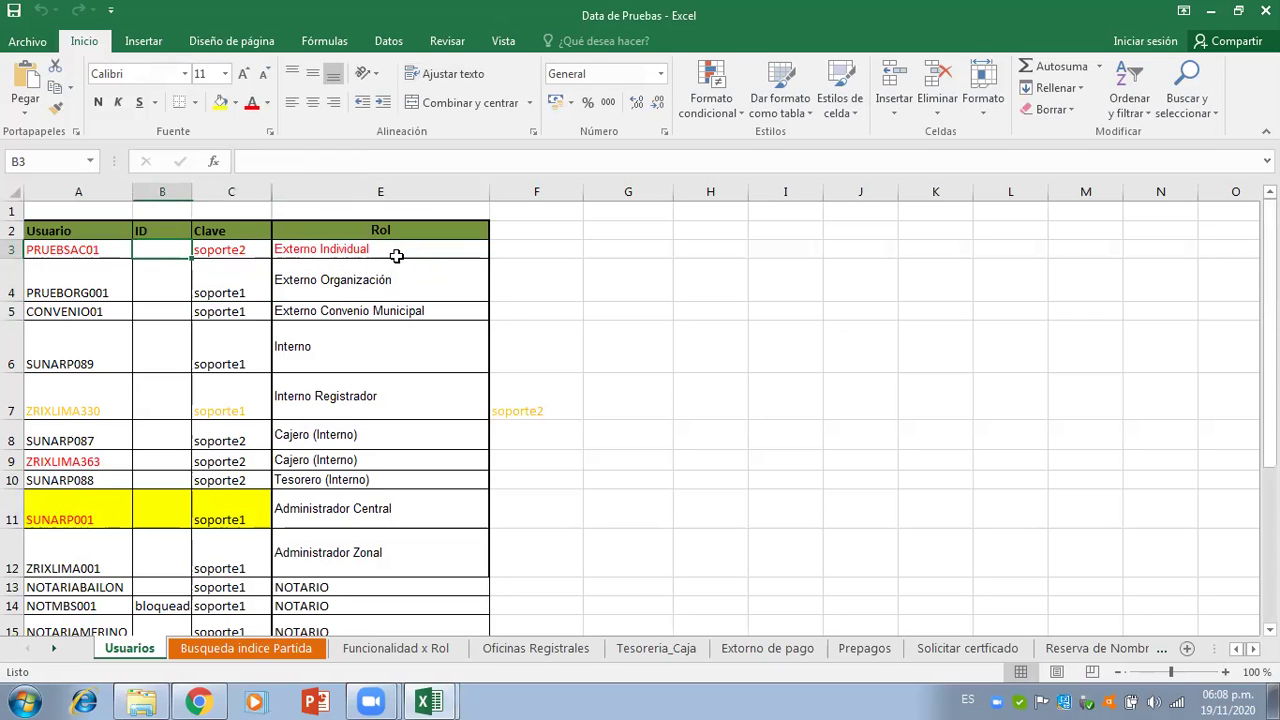
{"action": "key", "text": "Left"}
{"action": "key", "text": "Down"}
{"action": "key", "text": "Down"}
{"action": "key", "text": "Down"}
{"action": "key", "text": "Down"}
{"action": "key", "text": "Down"}
{"action": "key", "text": "Down"}
{"action": "key", "text": "Down"}
{"action": "key", "text": "Down"}
{"action": "key", "text": "Down"}
{"action": "key", "text": "Down"}
{"action": "key", "text": "Down"}
{"action": "key", "text": "Down"}
{"action": "key", "text": "Down"}
{"action": "key", "text": "Down"}
{"action": "key", "text": "Down"}
{"action": "key", "text": "Down"}
{"action": "key", "text": "Down"}
{"action": "key", "text": "Down"}
{"action": "key", "text": "Down"}
{"action": "key", "text": "Down"}
{"action": "key", "text": "Down"}
{"action": "key", "text": "Up"}
{"action": "key", "text": "Up"}
{"action": "key", "text": "Up"}
{"action": "key", "text": "Up"}
{"action": "key", "text": "Up"}
{"action": "key", "text": "Up"}
{"action": "key", "text": "Up"}
{"action": "key", "text": "Up"}
{"action": "key", "text": "Up"}
{"action": "key", "text": "Up"}
{"action": "key", "text": "Up"}
{"action": "key", "text": "Up"}
{"action": "key", "text": "Up"}
{"action": "key", "text": "Up"}
{"action": "key", "text": "Up"}
{"action": "key", "text": "Up"}
{"action": "key", "text": "Up"}
{"action": "key", "text": "Up"}
{"action": "key", "text": "Up"}
{"action": "key", "text": "Up"}
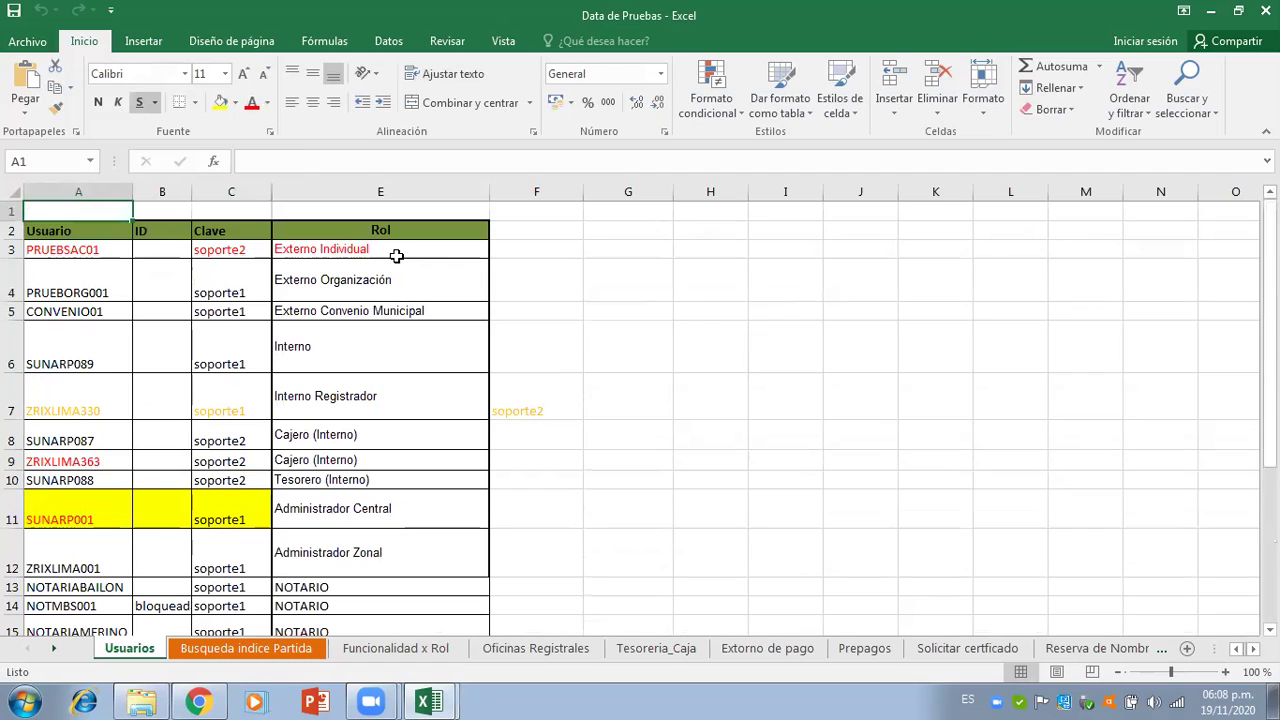
- Open the presentacion_errores presentation in PowerPoint from the PRUEBAS SUNARP folder
{"action": "left_click", "coordinate": [160, 699]}
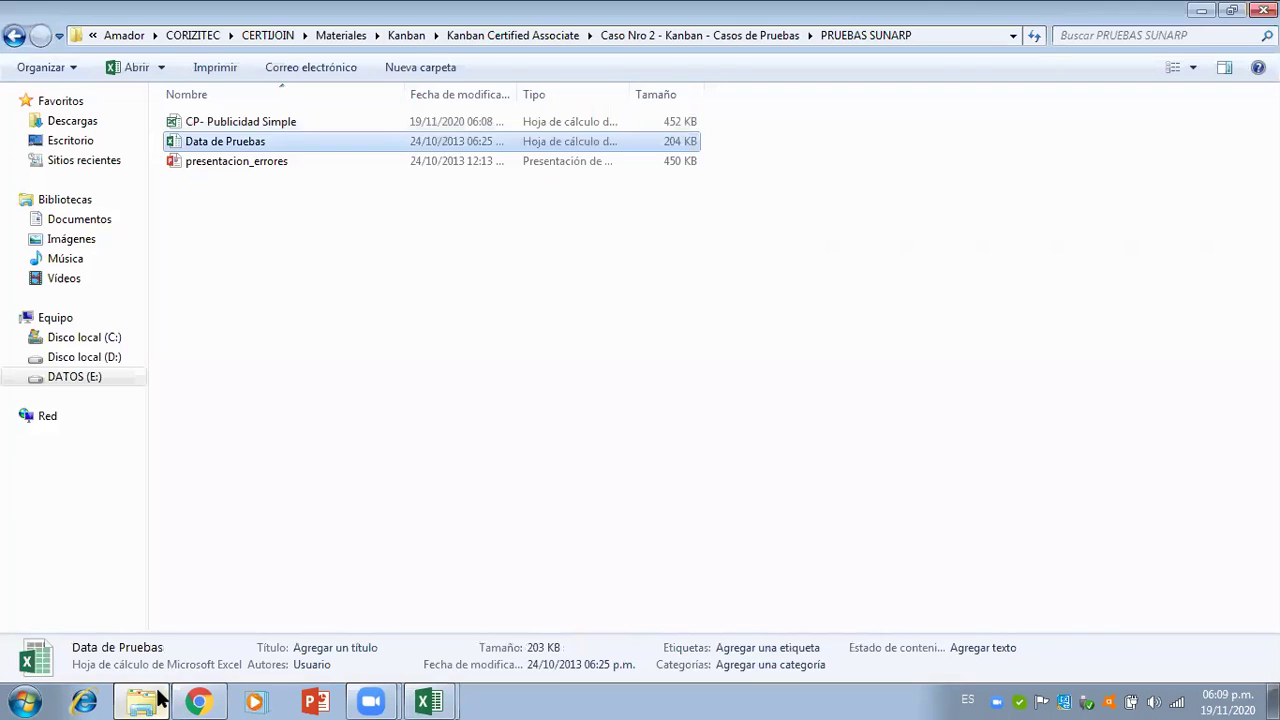
{"action": "left_click", "coordinate": [315, 168]}
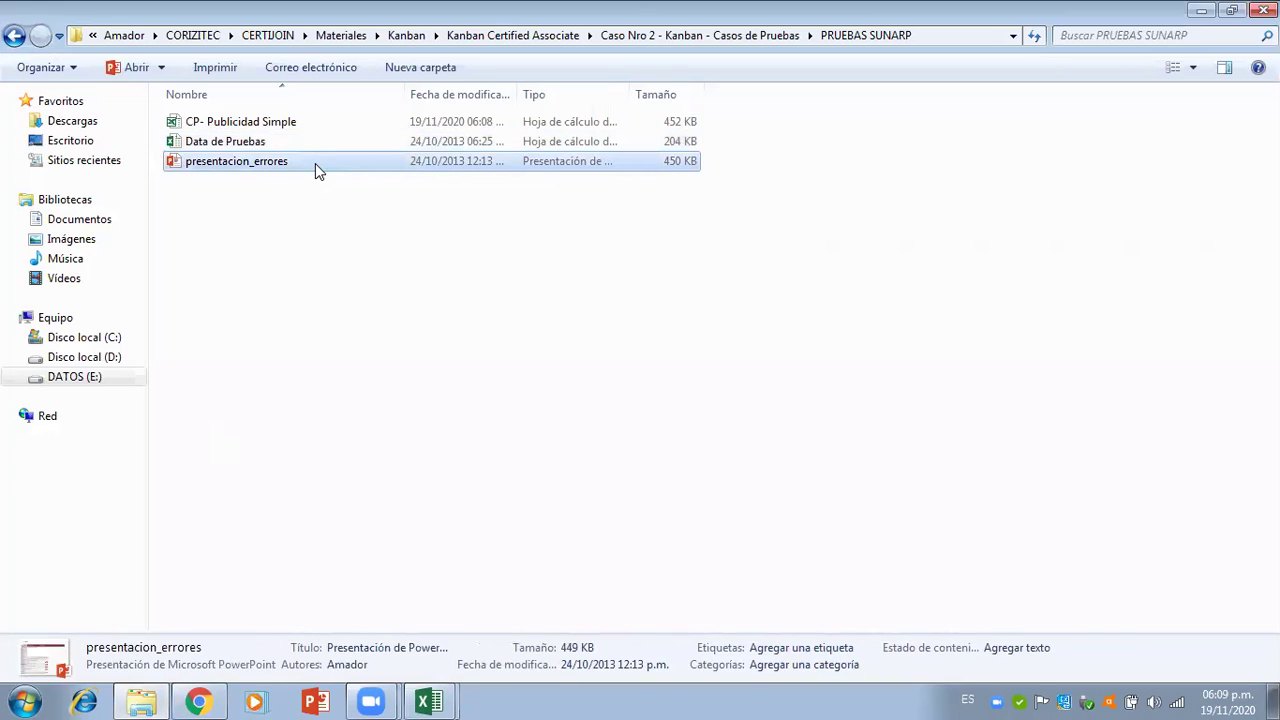
{"action": "double_click", "coordinate": [315, 163]}
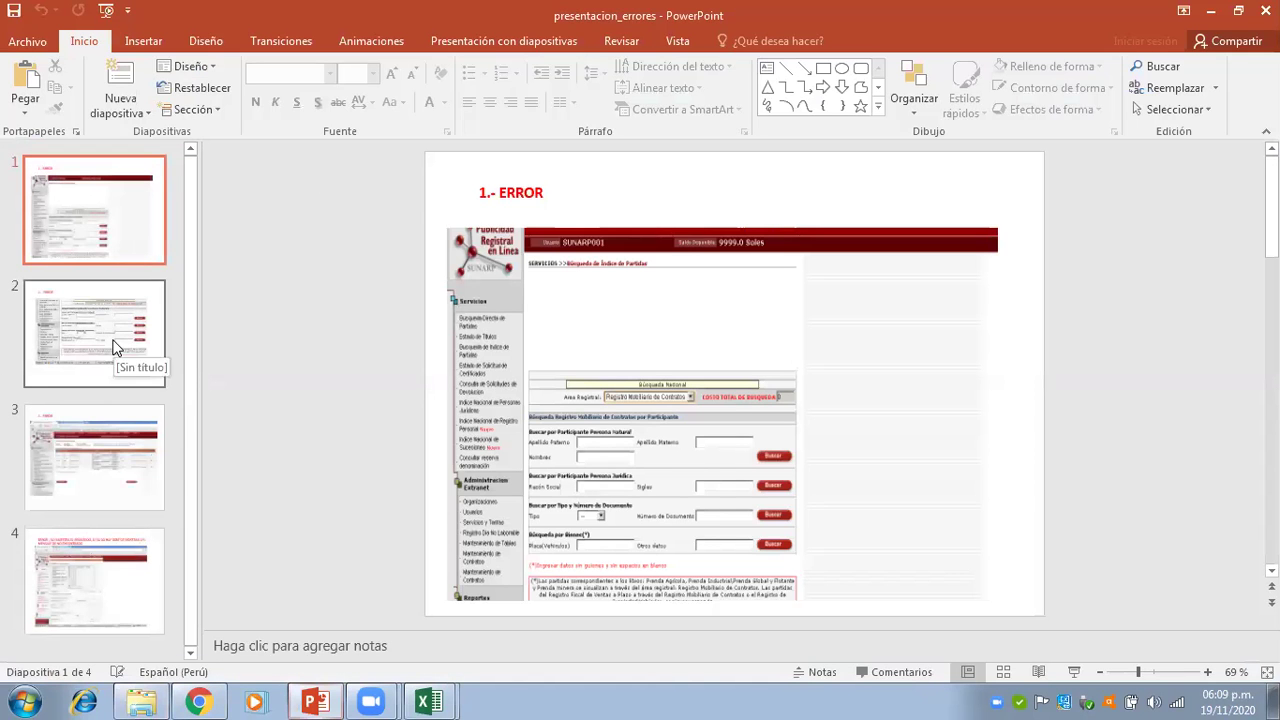
- Review the error screenshots on slides 1 to 4, and close the presentation
{"action": "left_click", "coordinate": [113, 347]}
{"action": "key", "text": "Down"}
{"action": "key", "text": "Down"}
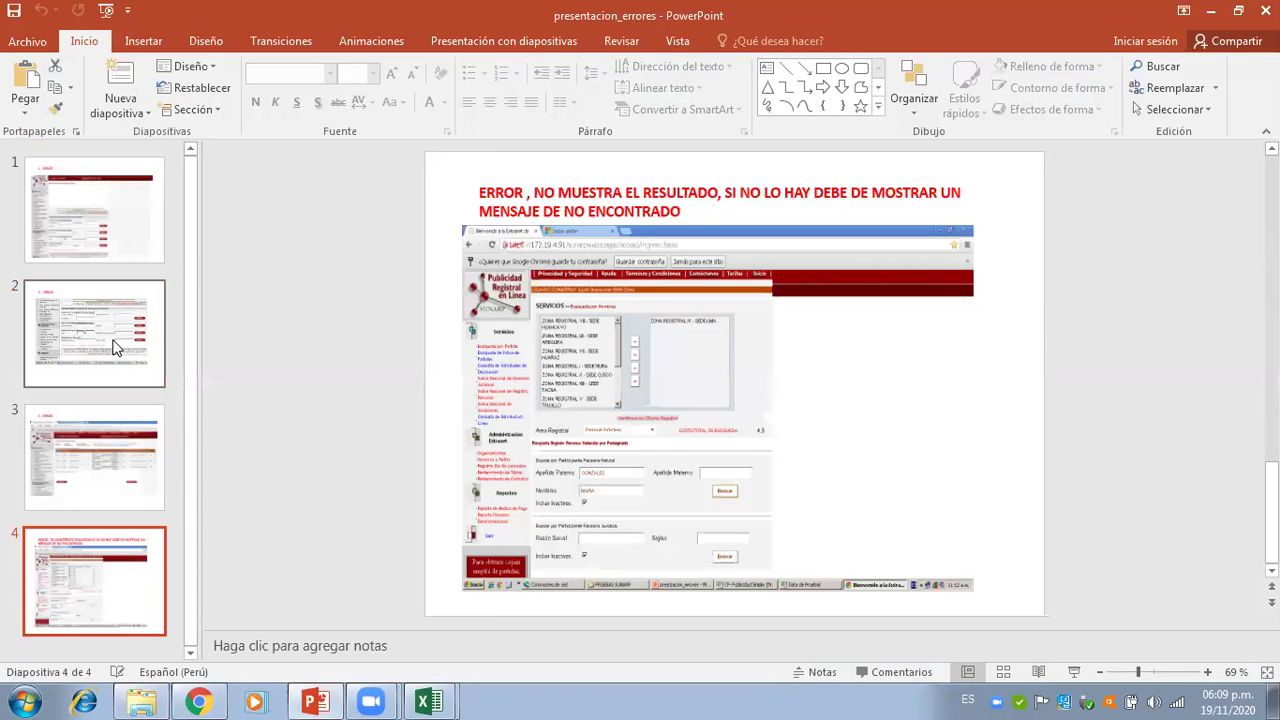
{"action": "key", "text": "Up"}
{"action": "key", "text": "Up"}
{"action": "key", "text": "Up"}
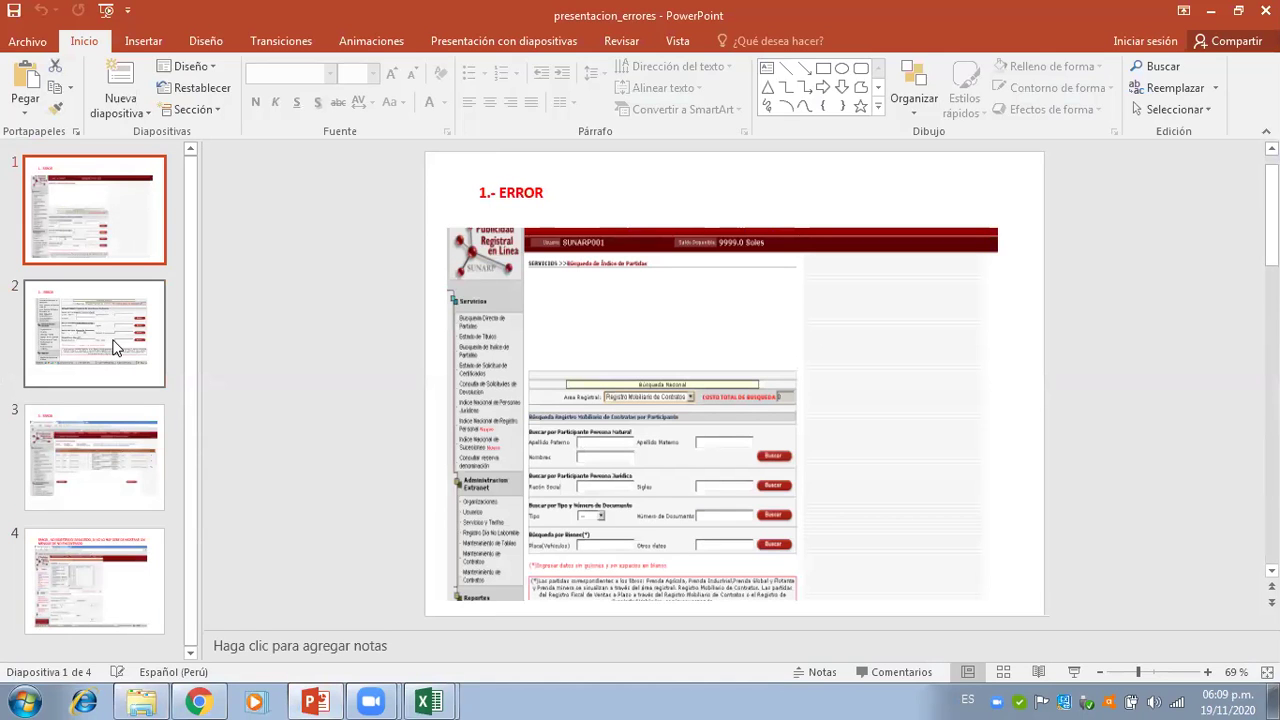
{"action": "left_click", "coordinate": [1263, 11]}
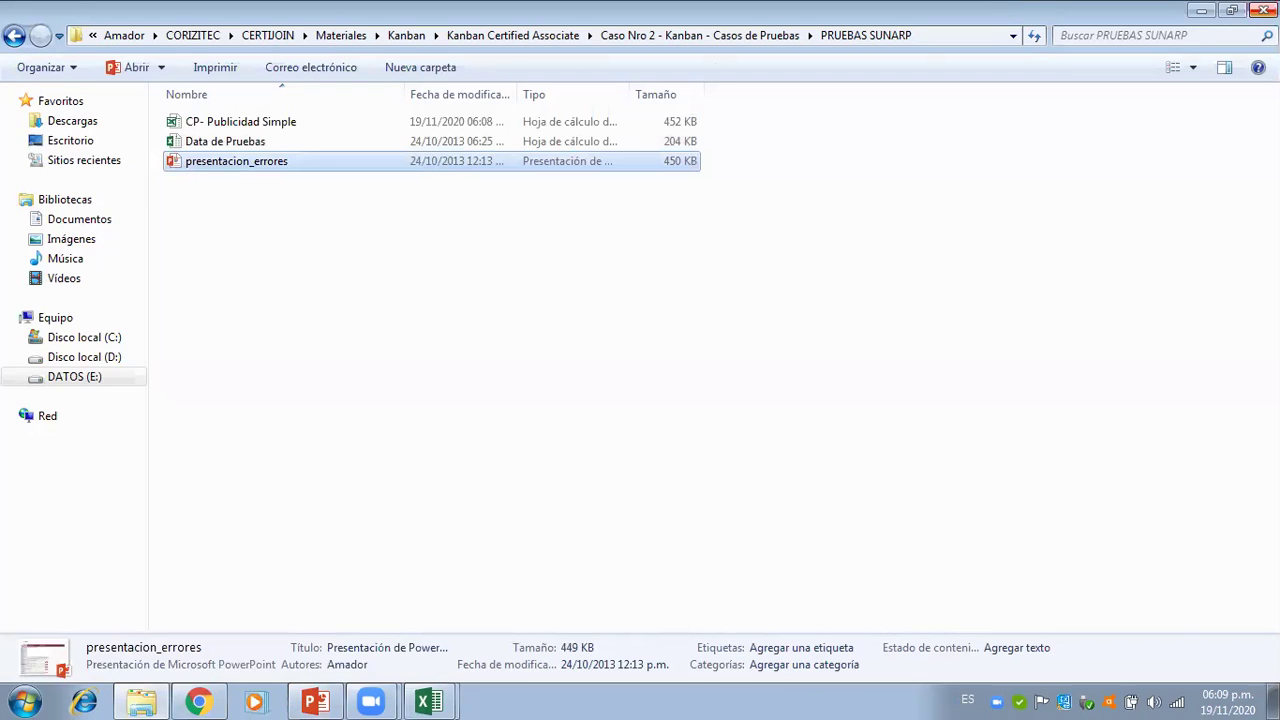
{"action": "left_click", "coordinate": [596, 241]}
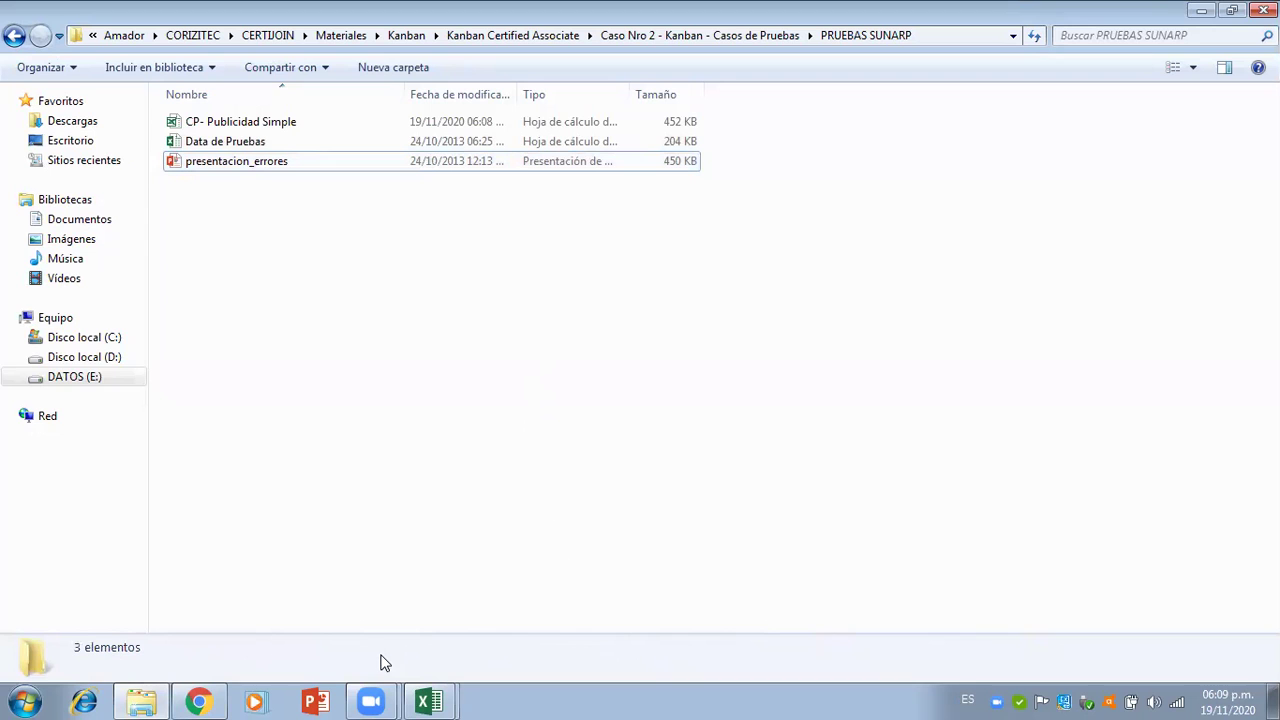
- Switch to the Data de Pruebas workbook in Excel and close it
{"action": "left_click", "coordinate": [430, 701]}
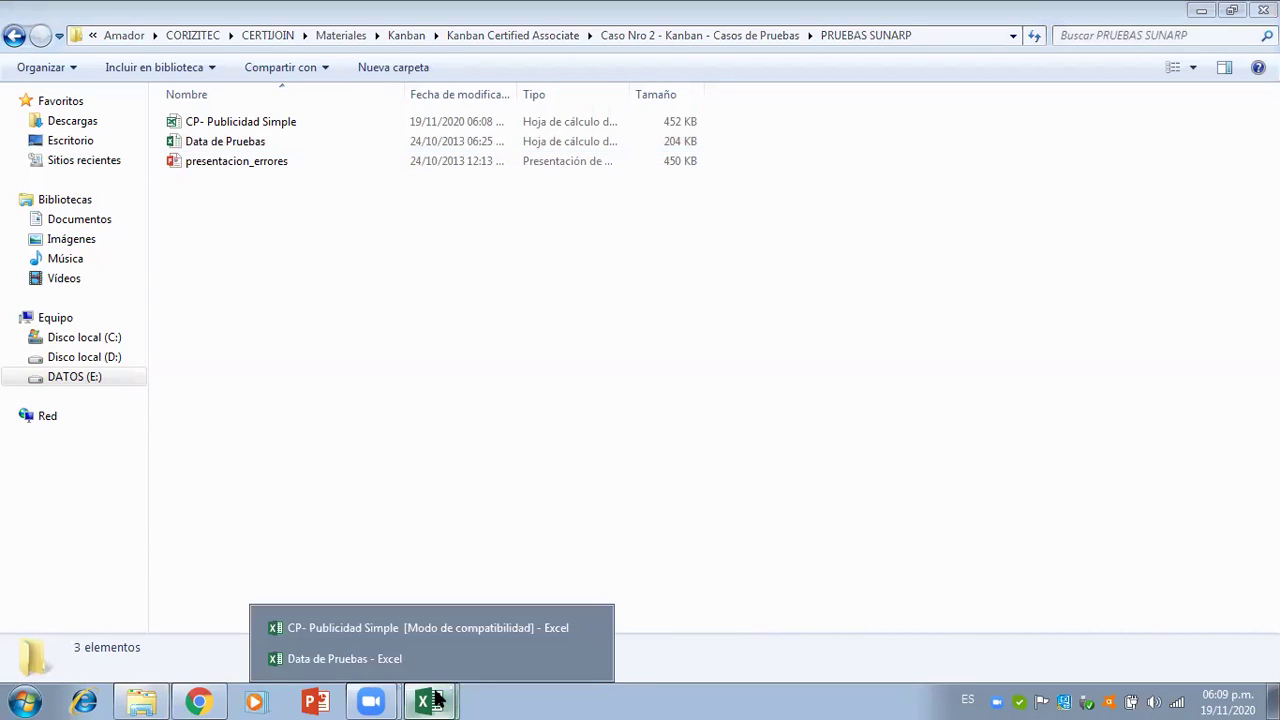
{"action": "left_click", "coordinate": [416, 657]}
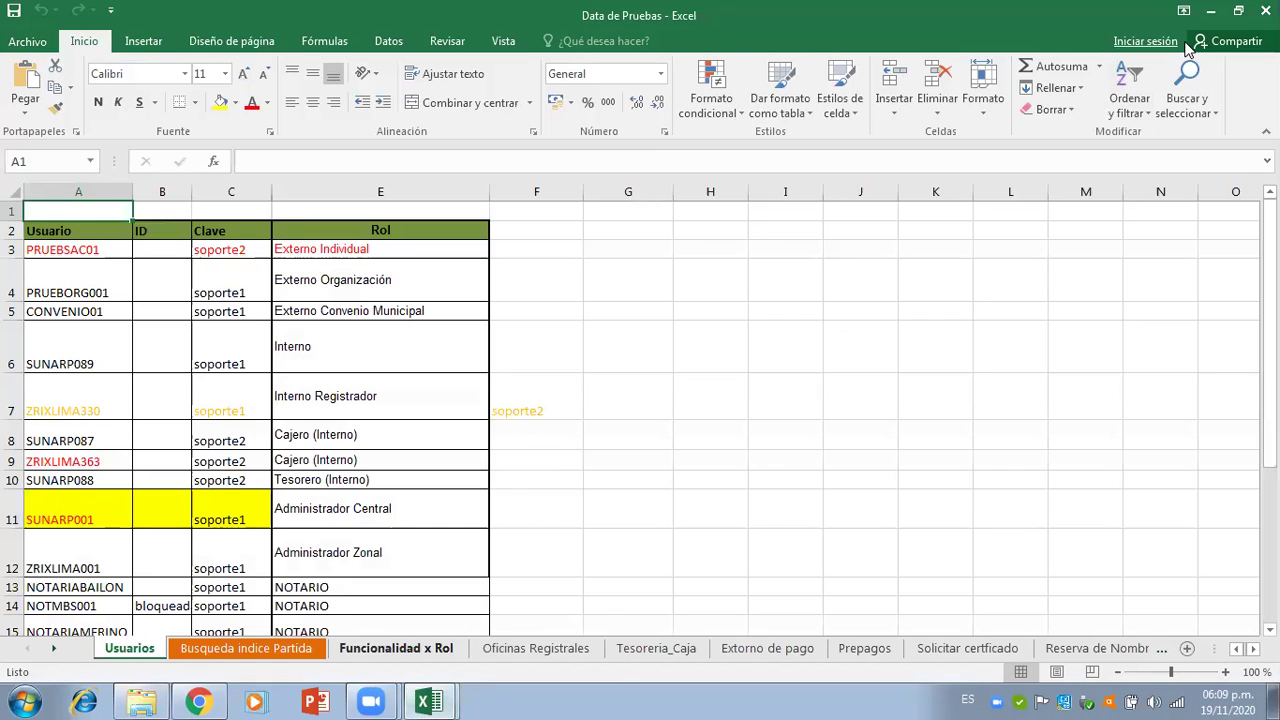
{"action": "left_click", "coordinate": [1266, 10]}
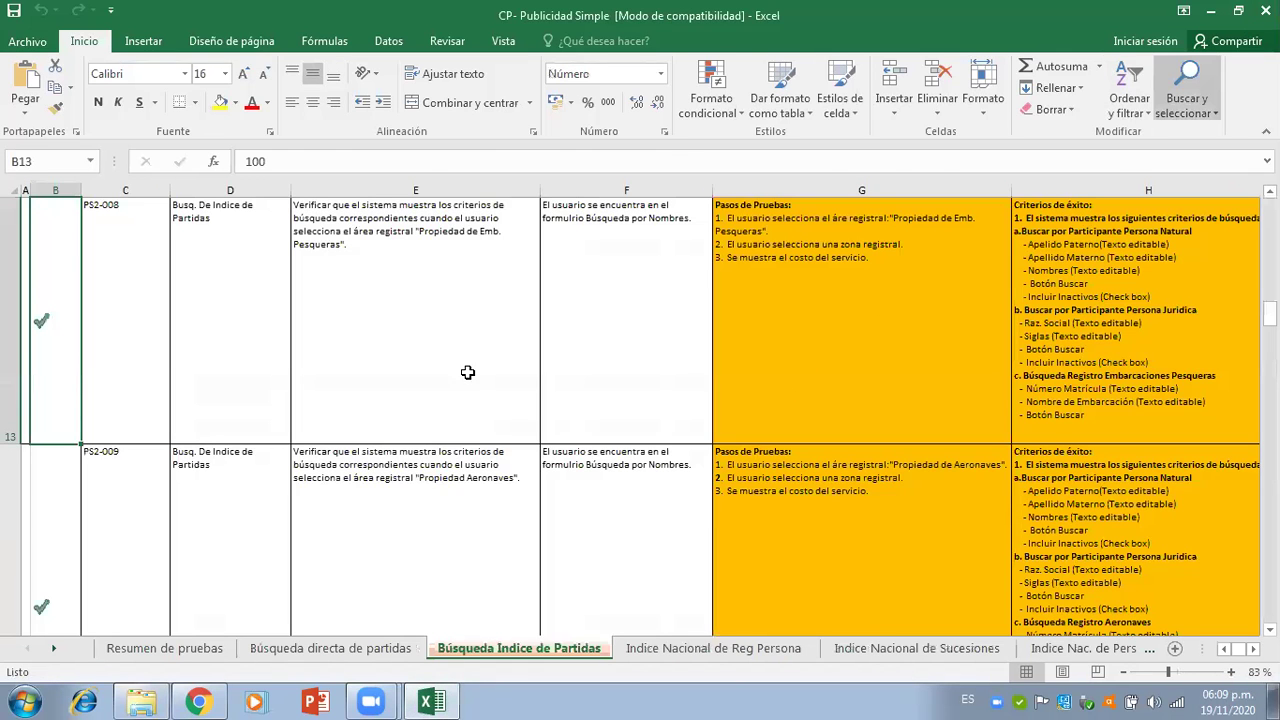
- Inspect the number, OK, Id and Funcionalidad cells of test case PS2-008 on the Búsqueda Indice de Partidas sheet
{"action": "left_click", "coordinate": [436, 367]}
{"action": "key", "text": "Left"}
{"action": "key", "text": "Left"}
{"action": "key", "text": "Left"}
{"action": "key", "text": "Left"}
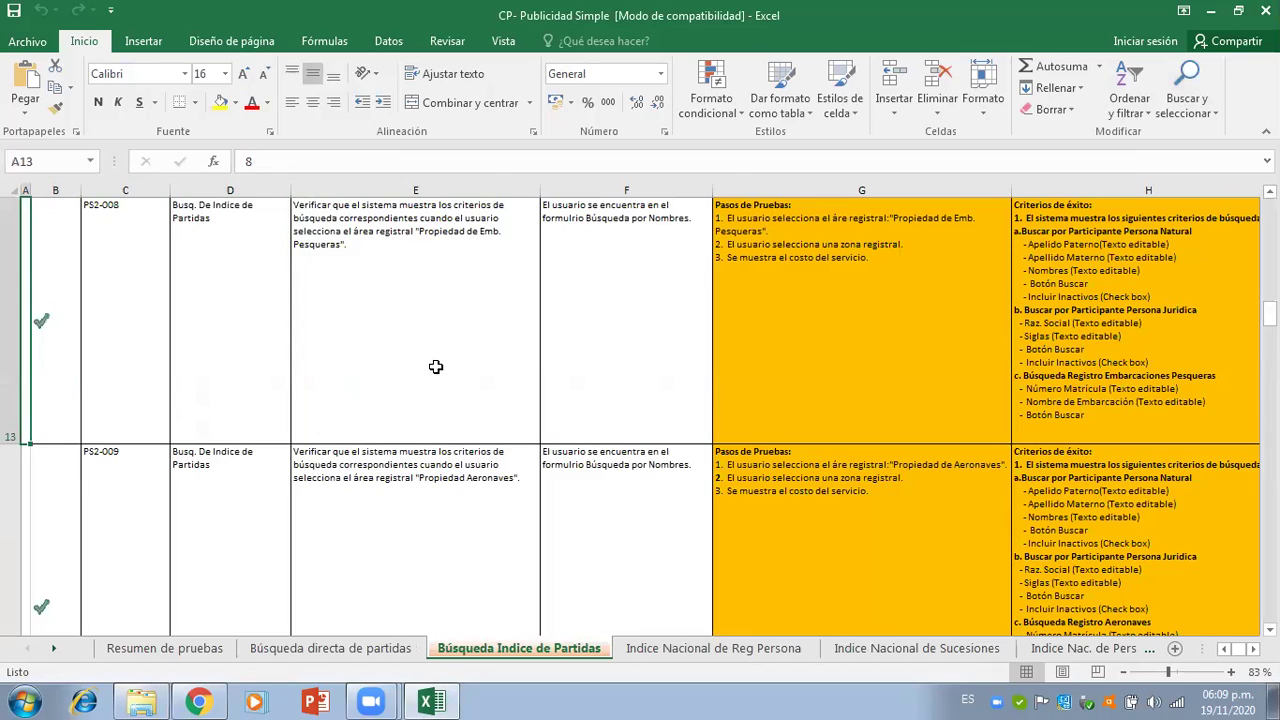
{"action": "key", "text": "Right"}
{"action": "key", "text": "Right"}
{"action": "key", "text": "Right"}
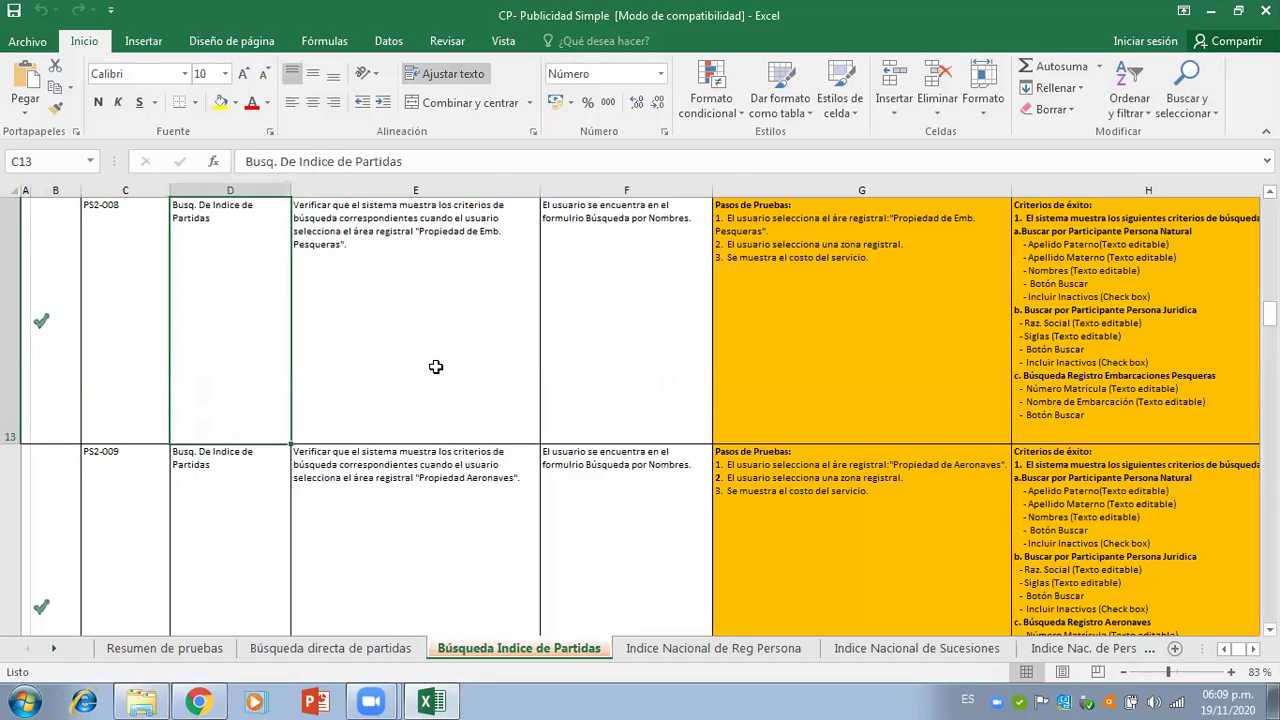
{"action": "key", "text": "Left"}
- Go back to the start of the Búsqueda Indice de Partidas table and select the Id of test case PS2-001
{"action": "scroll", "coordinate": [436, 367], "scroll_direction": "up", "scroll_amount": 5}
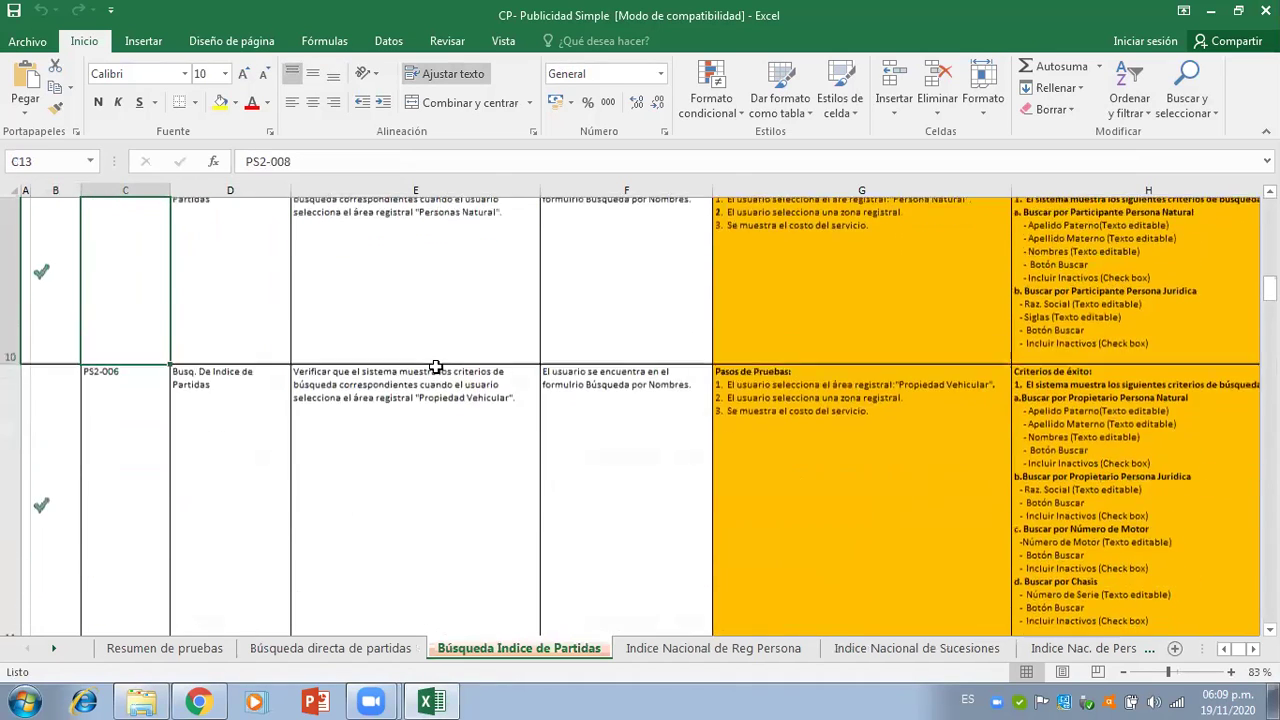
{"action": "key", "text": "Down"}
{"action": "key", "text": "Down"}
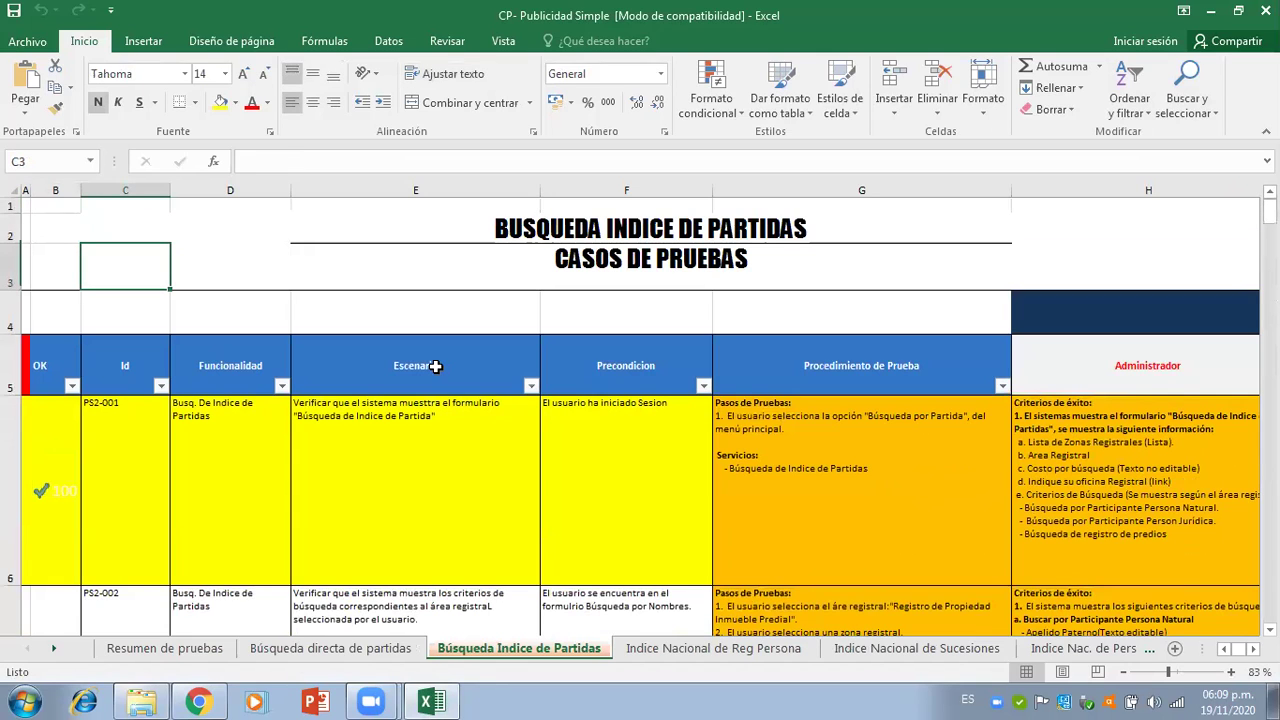
{"action": "key", "text": "Down"}
{"action": "key", "text": "Down"}
{"action": "key", "text": "Down"}
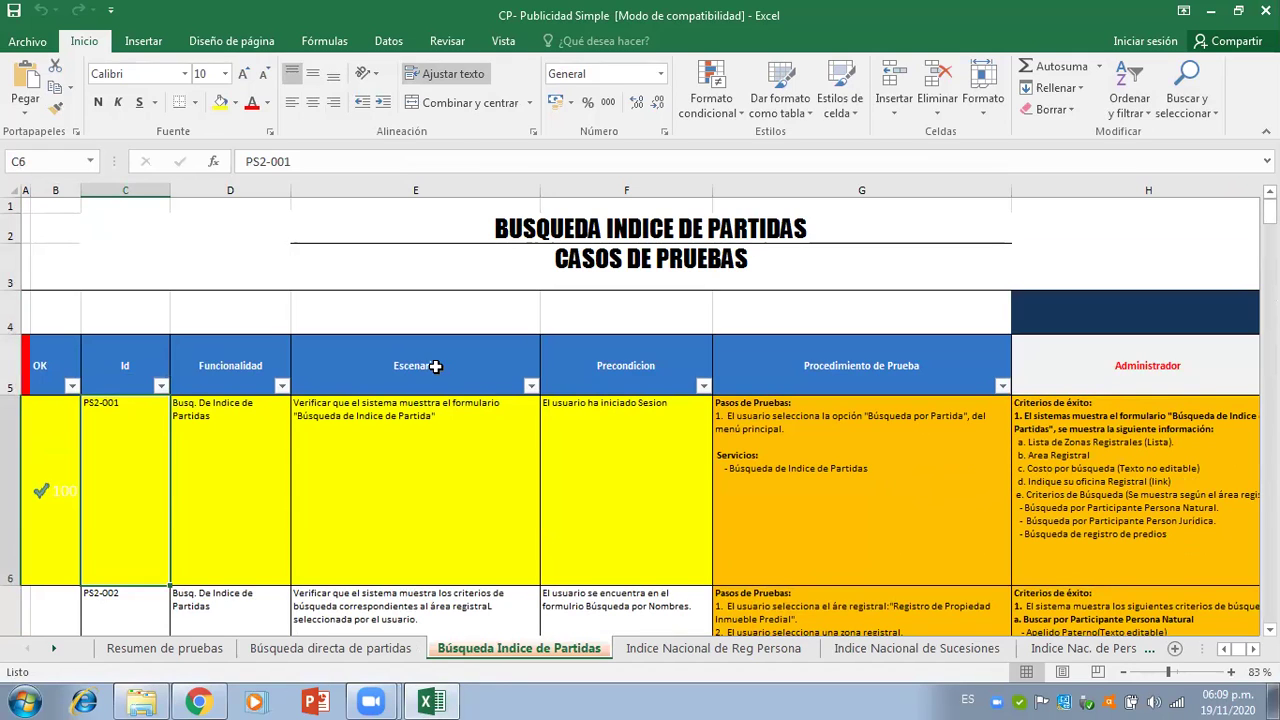
- Check the Funcionalidad of PS2-001 and view the values in that column's filter without applying one
{"action": "key", "text": "Right"}
{"action": "key", "text": "Right"}
{"action": "key", "text": "Left"}
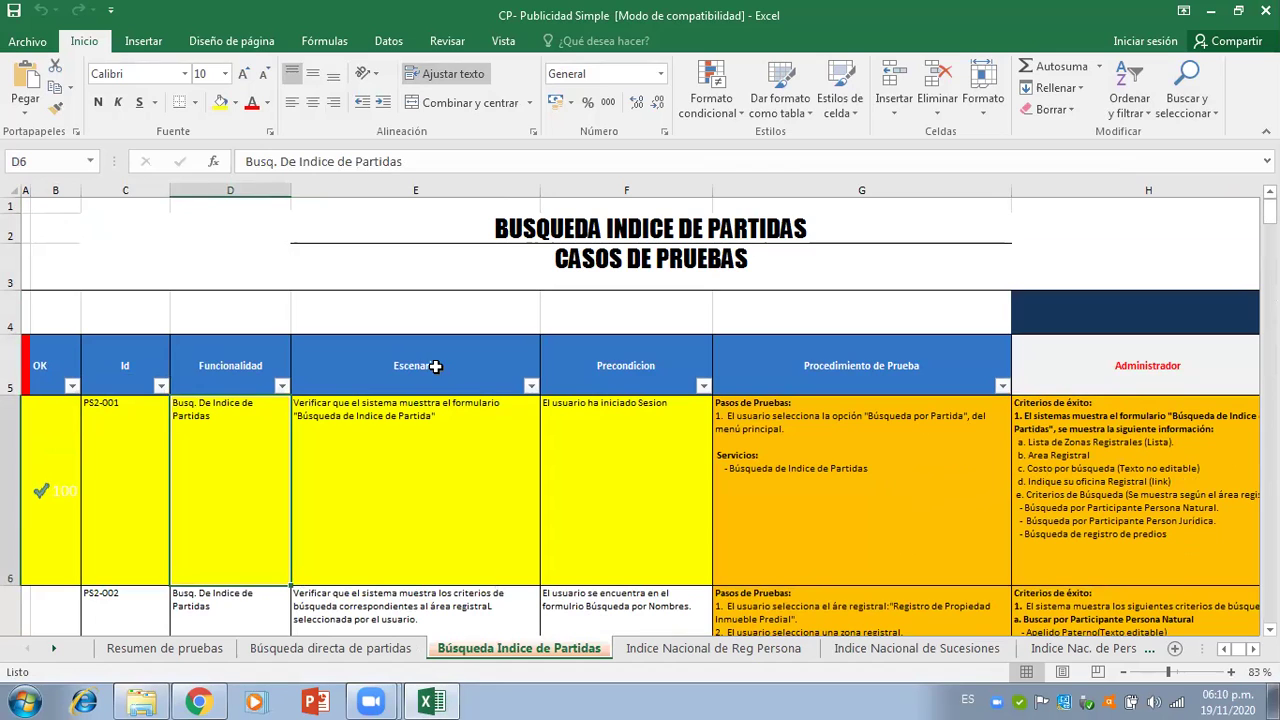
{"action": "left_click", "coordinate": [282, 386]}
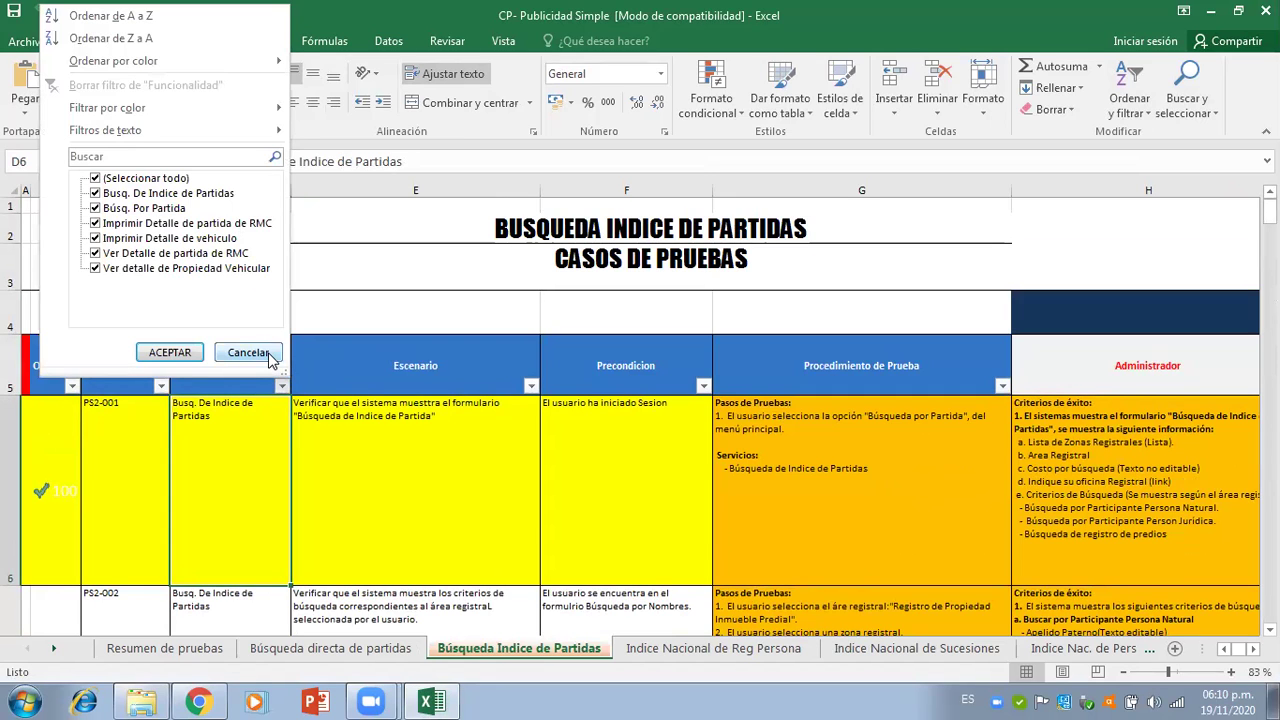
{"action": "left_click", "coordinate": [268, 355]}
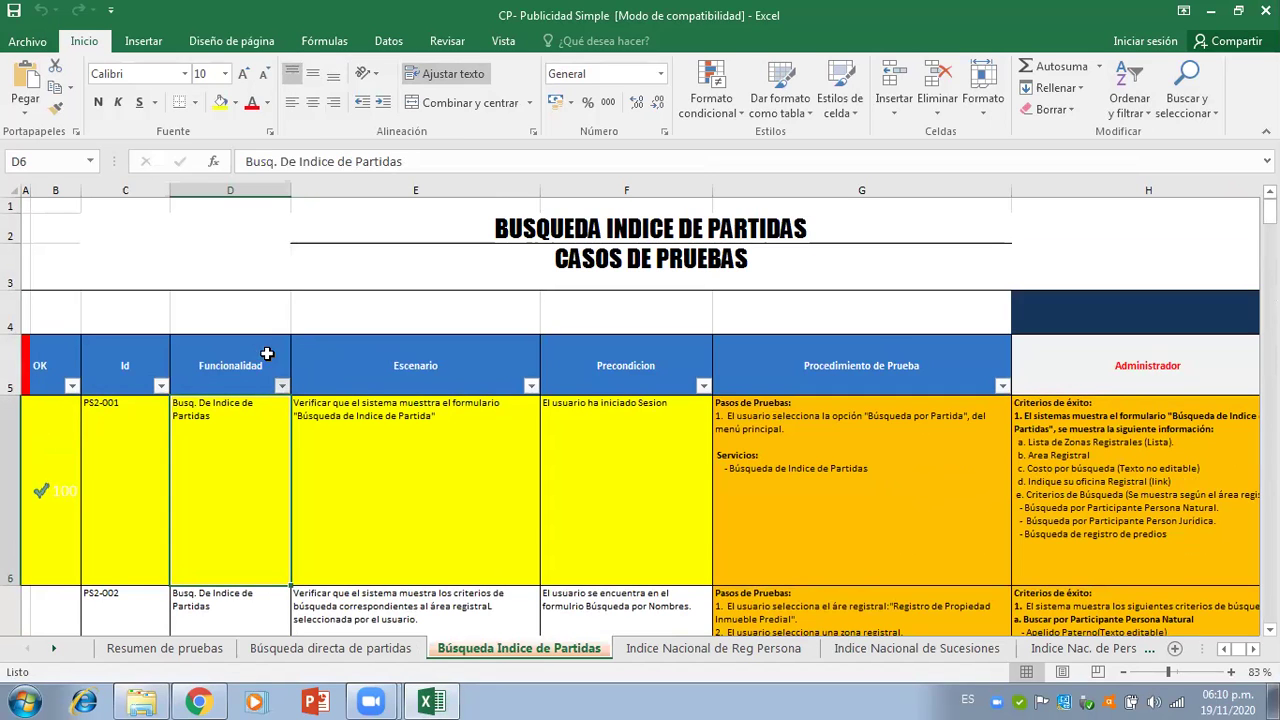
- View the Tablero de Kanban of KanbanCasosPruebas in Jira, and return to the CP- Publicidad Simple workbook in Excel
{"action": "left_click", "coordinate": [212, 700]}
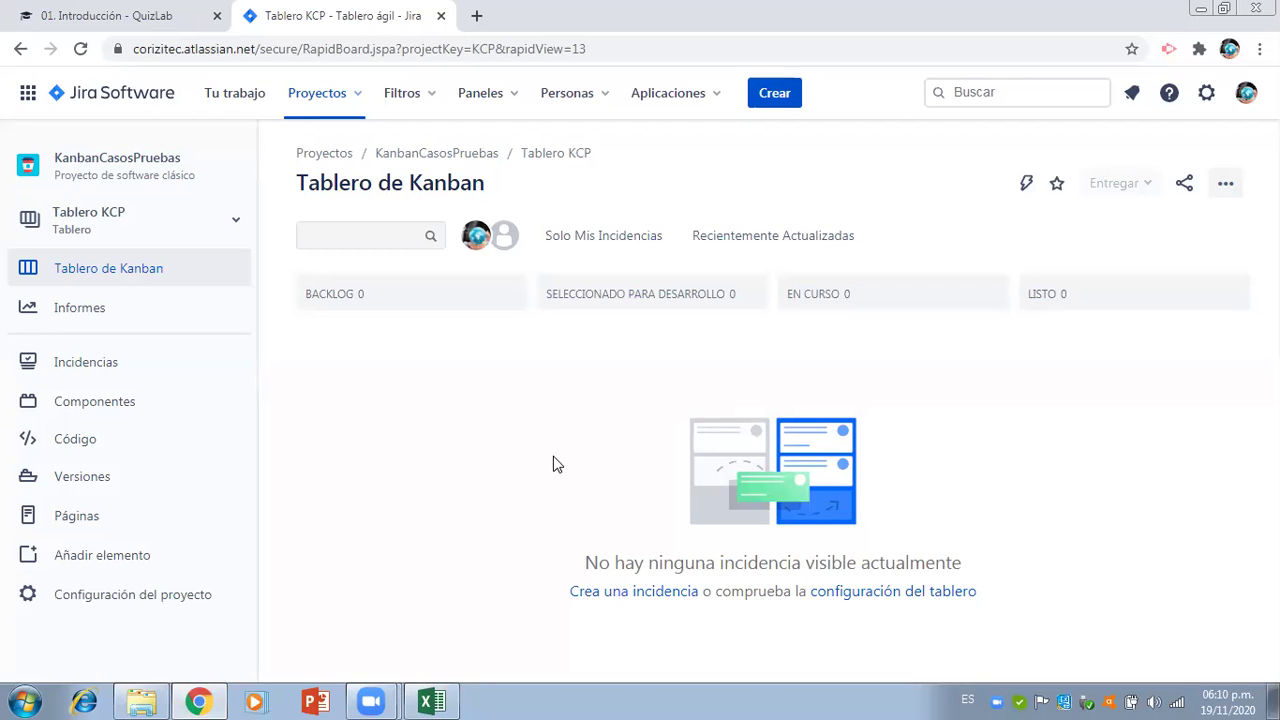
{"action": "left_click", "coordinate": [431, 700]}
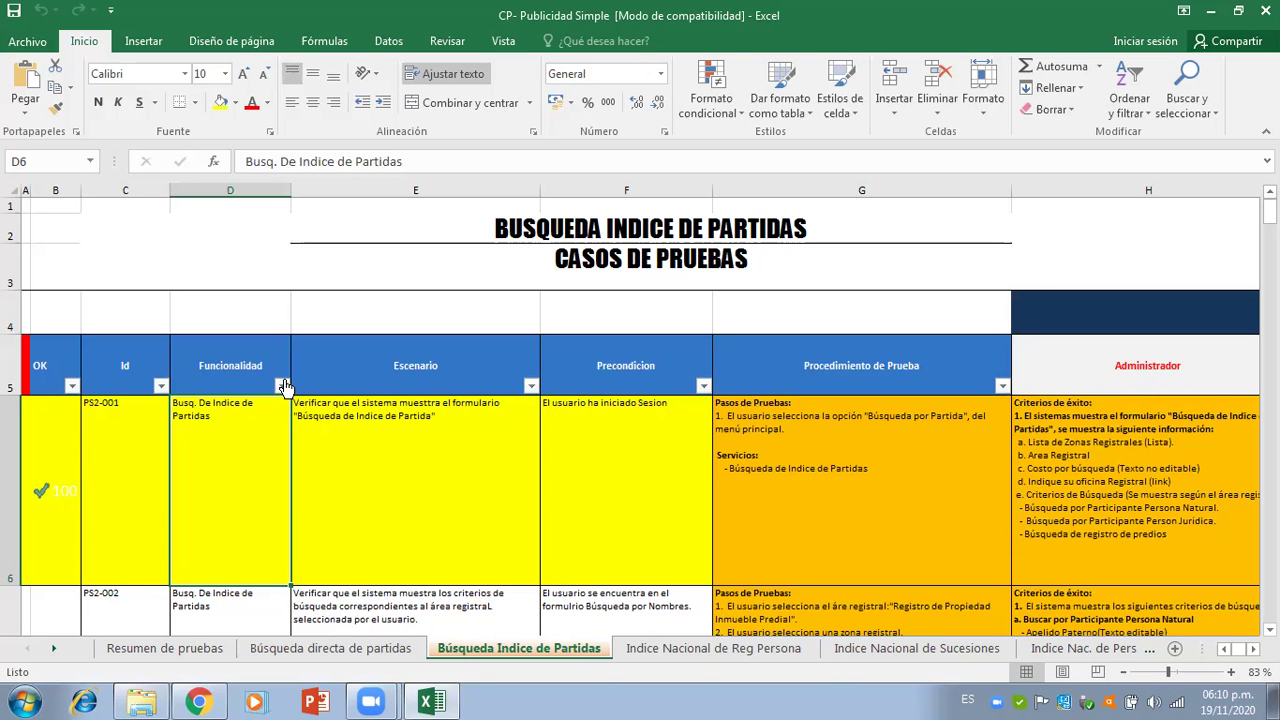
- Examine the Funcionalidad entries from PS2-001 down to PS2-008, return to PS2-001 and select its entire row
{"action": "key", "text": "Right"}
{"action": "key", "text": "Left"}
{"action": "key", "text": "Down"}
{"action": "key", "text": "Down"}
{"action": "key", "text": "Down"}
{"action": "key", "text": "Down"}
{"action": "key", "text": "Down"}
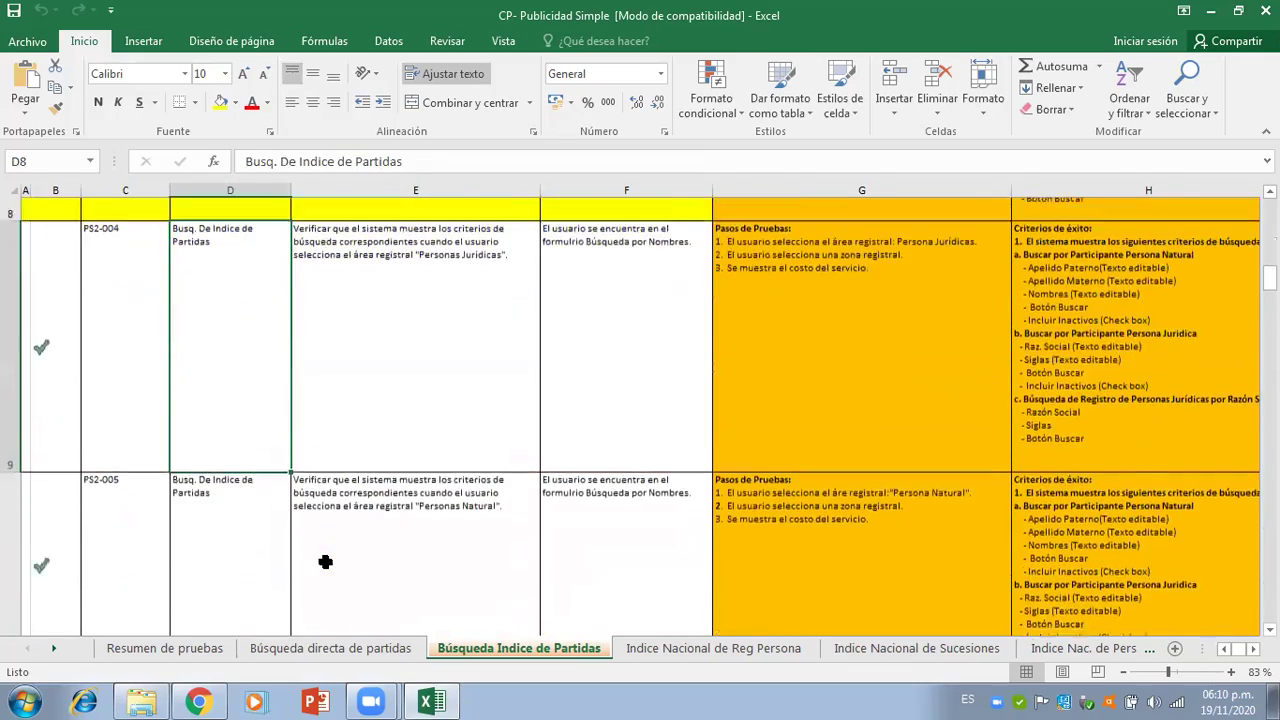
{"action": "key", "text": "Down"}
{"action": "key", "text": "Down"}
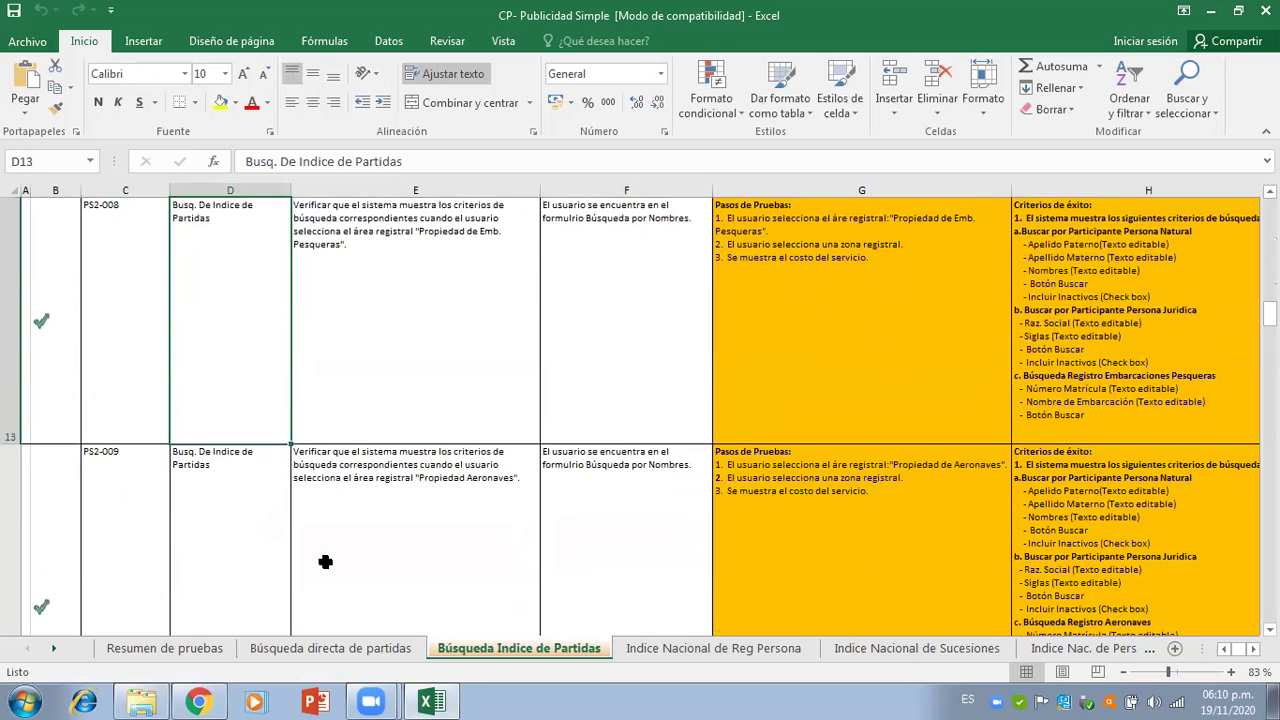
{"action": "key", "text": "Up"}
{"action": "key", "text": "Up"}
{"action": "key", "text": "Up"}
{"action": "key", "text": "Up"}
{"action": "key", "text": "Up"}
{"action": "key", "text": "Up"}
{"action": "key", "text": "Up"}
{"action": "key", "text": "Up"}
{"action": "key", "text": "Up"}
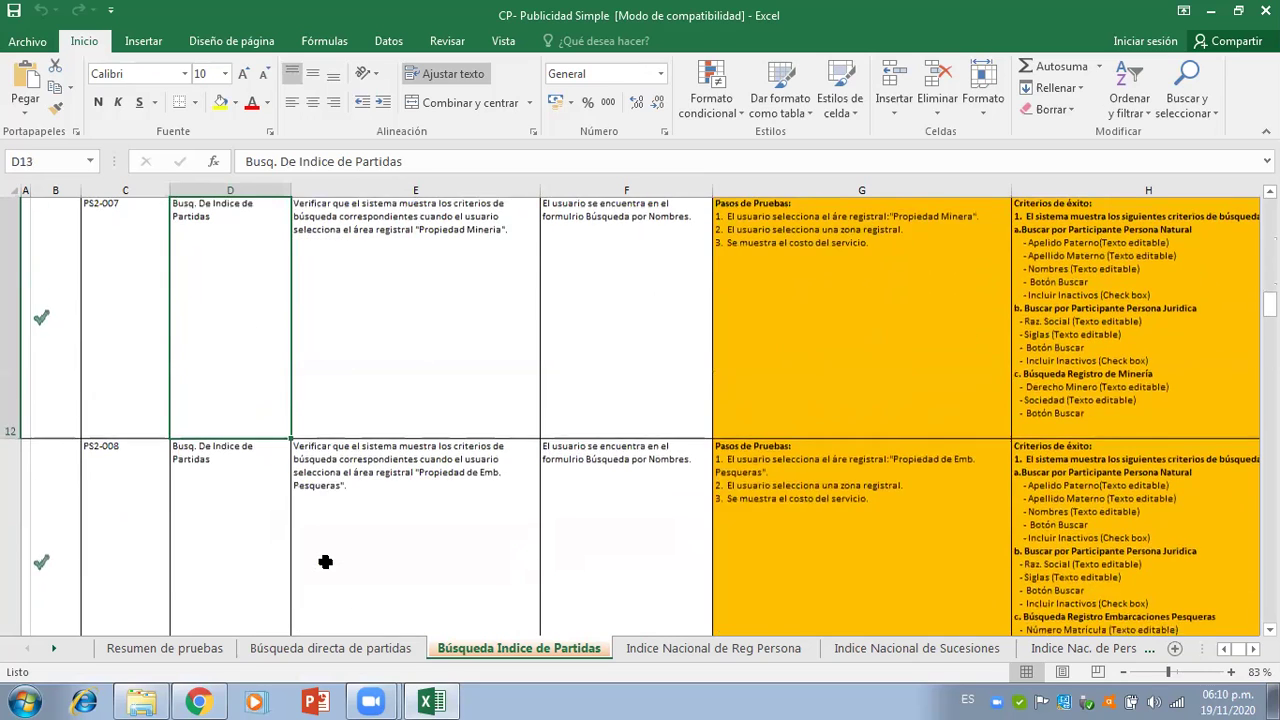
{"action": "key", "text": "Down"}
{"action": "key", "text": "Down"}
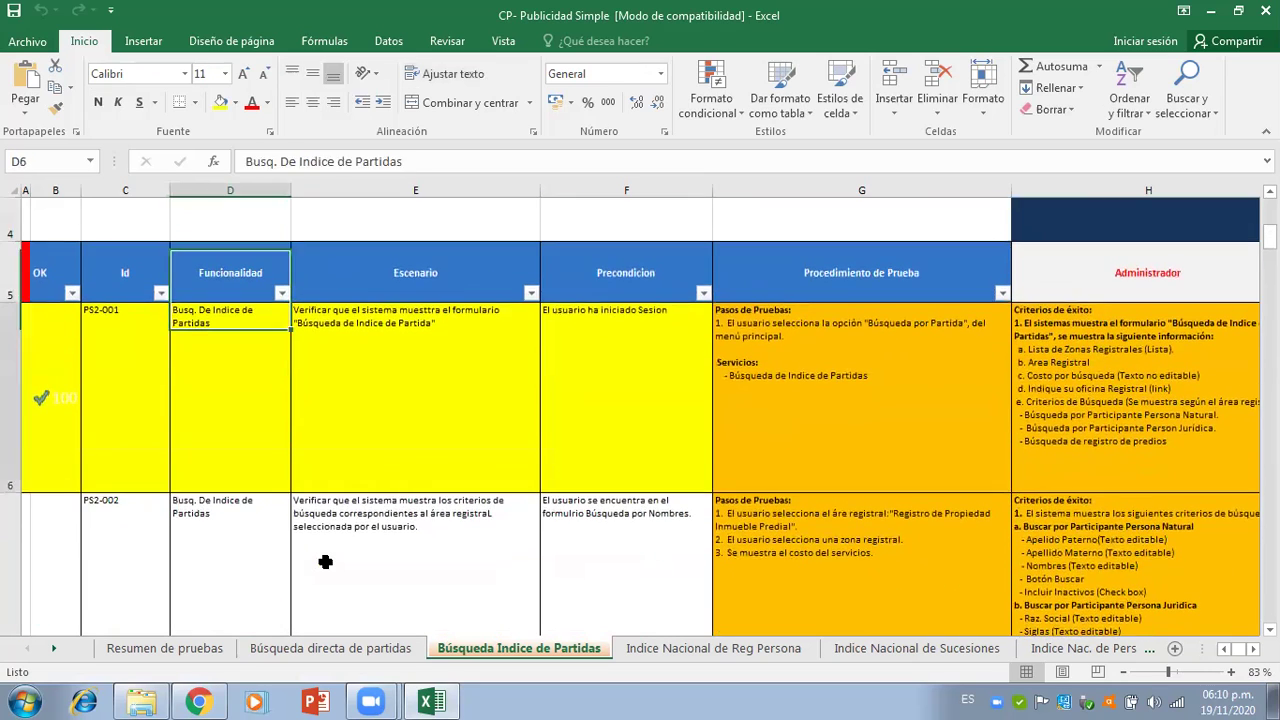
{"action": "left_click", "coordinate": [14, 415]}
- Inspect test case PS3-1 and its Funcionalidad cell on the Indice Nacional de Reg Persona sheet
{"action": "left_click", "coordinate": [693, 651]}
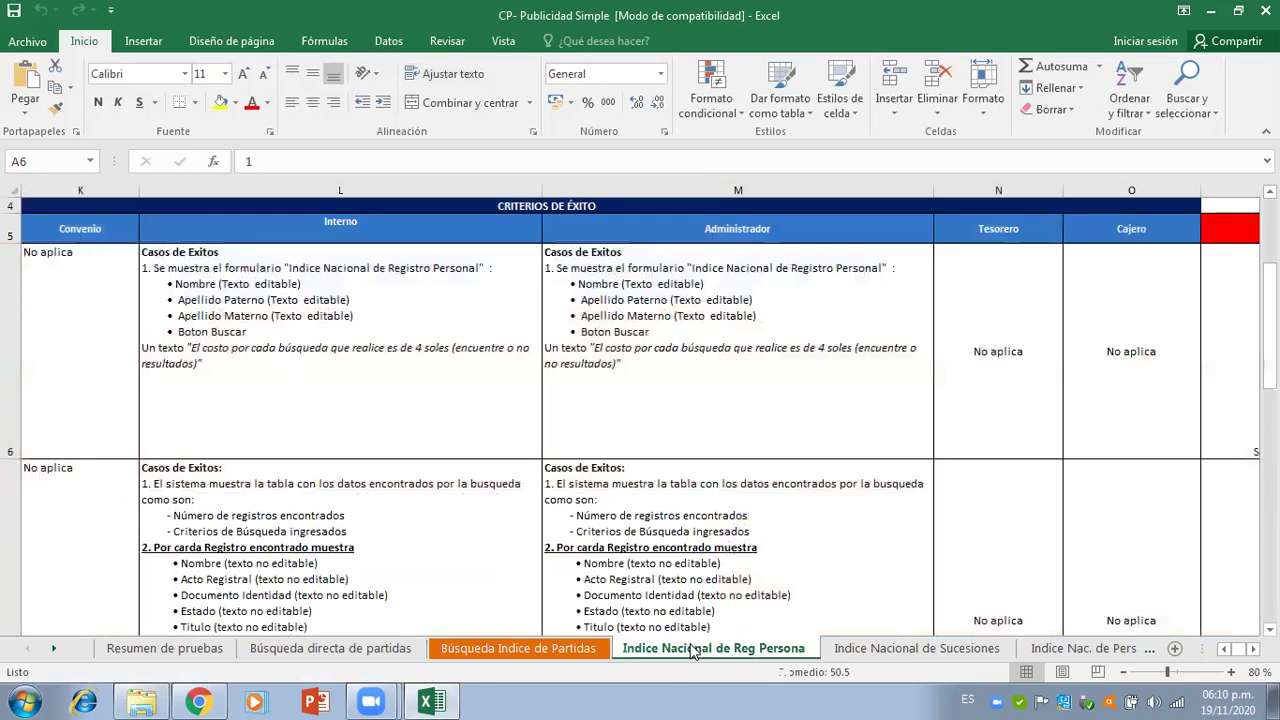
{"action": "left_click", "coordinate": [172, 321]}
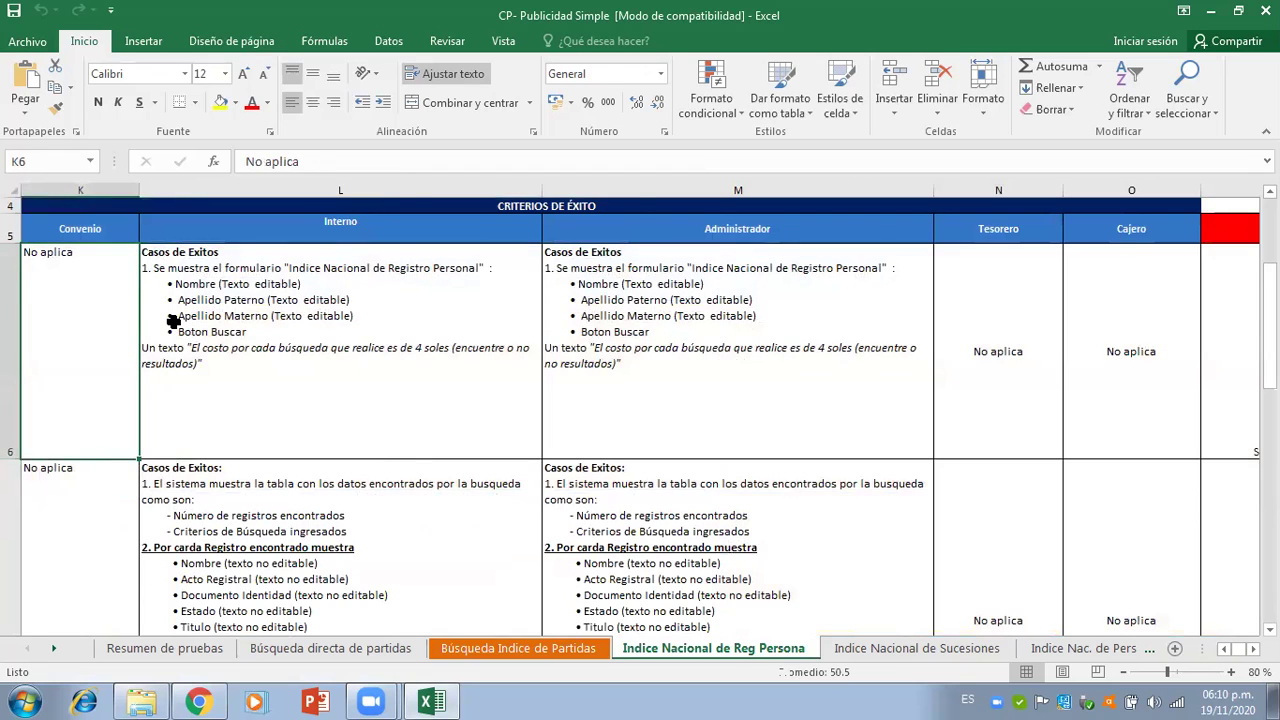
{"action": "key", "text": "Home"}
{"action": "key", "text": "Right"}
{"action": "key", "text": "Right"}
{"action": "key", "text": "Right"}
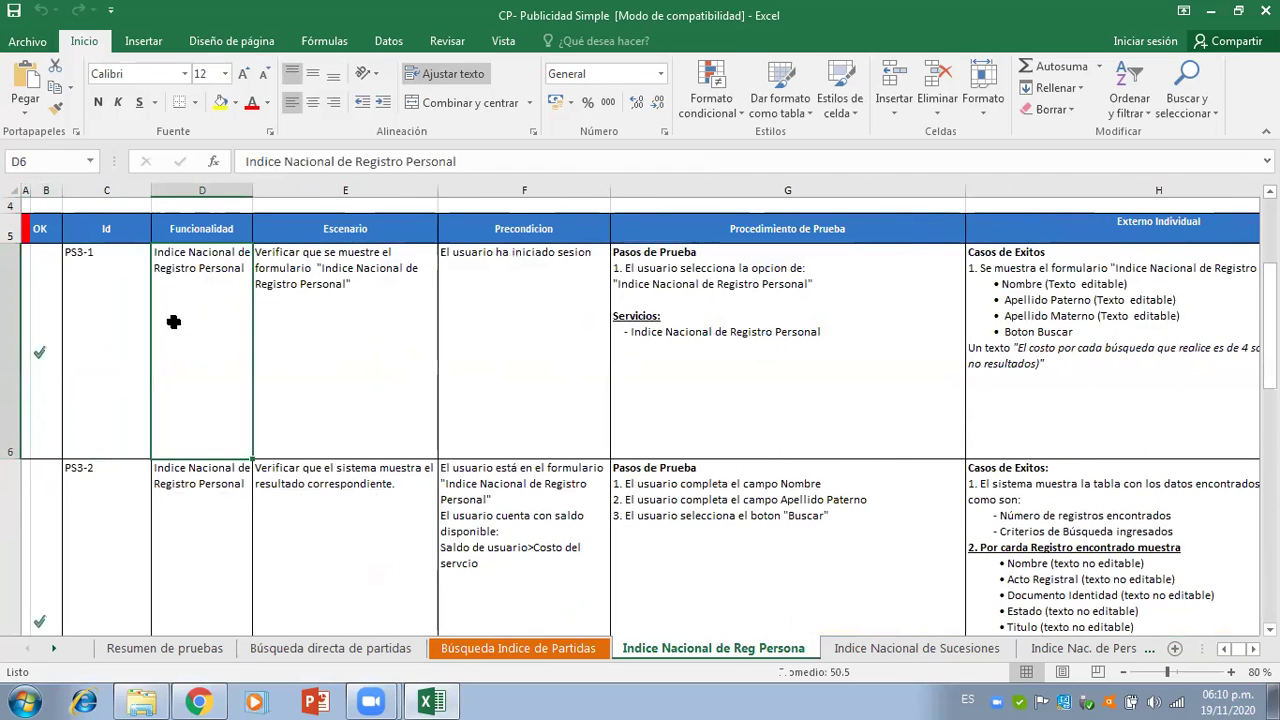
{"action": "left_click", "coordinate": [13, 297]}
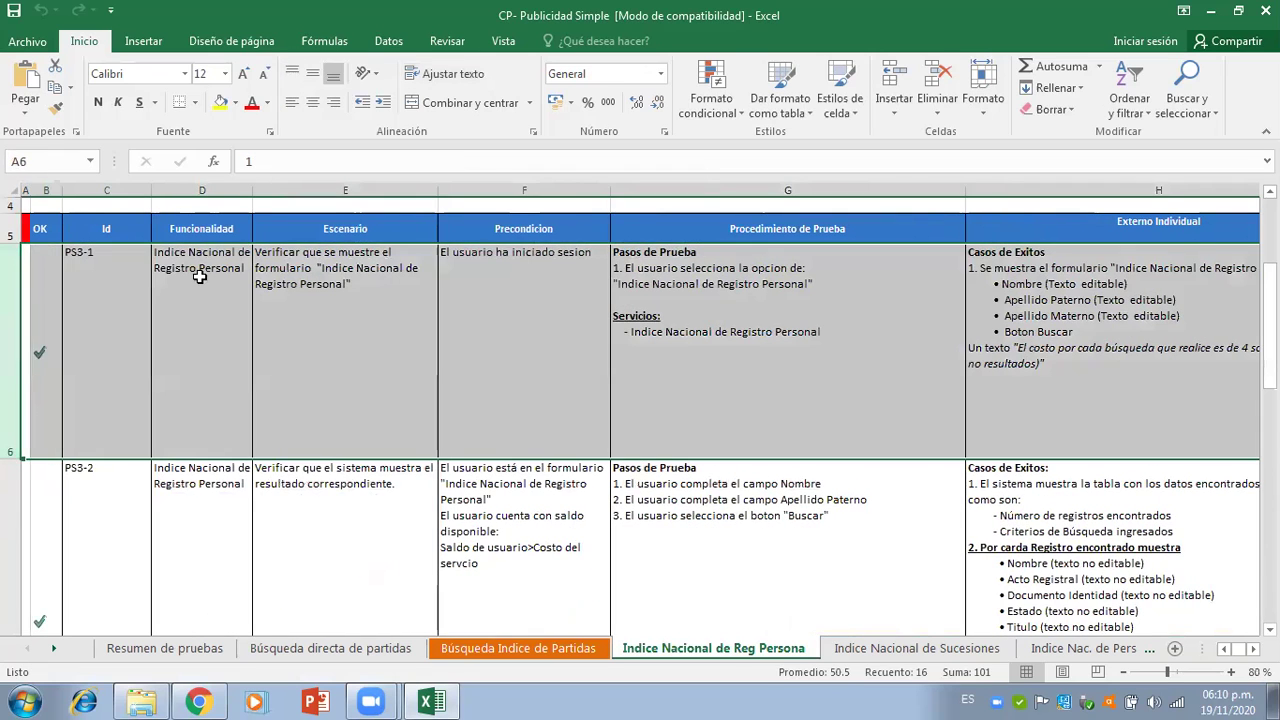
{"action": "left_click", "coordinate": [202, 275]}
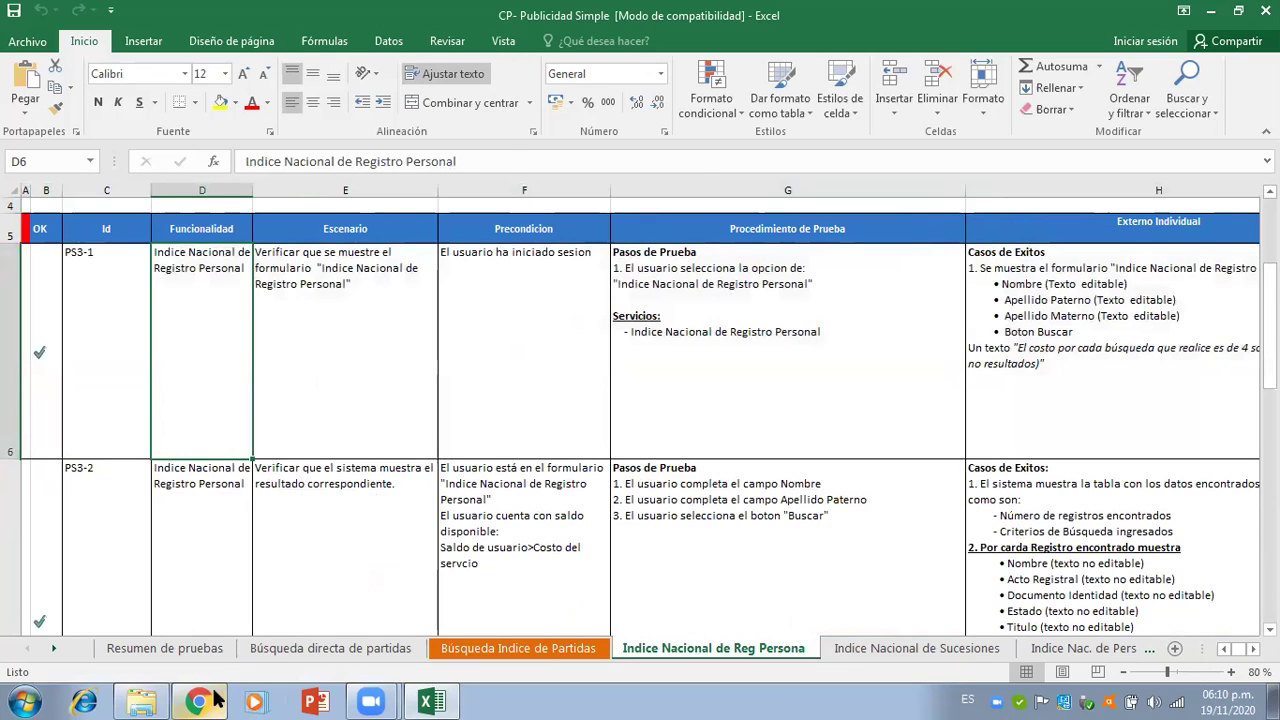
- Switch to Jira, open the configuration of Tablero KCP, and examine its Carriles and Columnas settings
{"action": "left_click", "coordinate": [200, 701]}
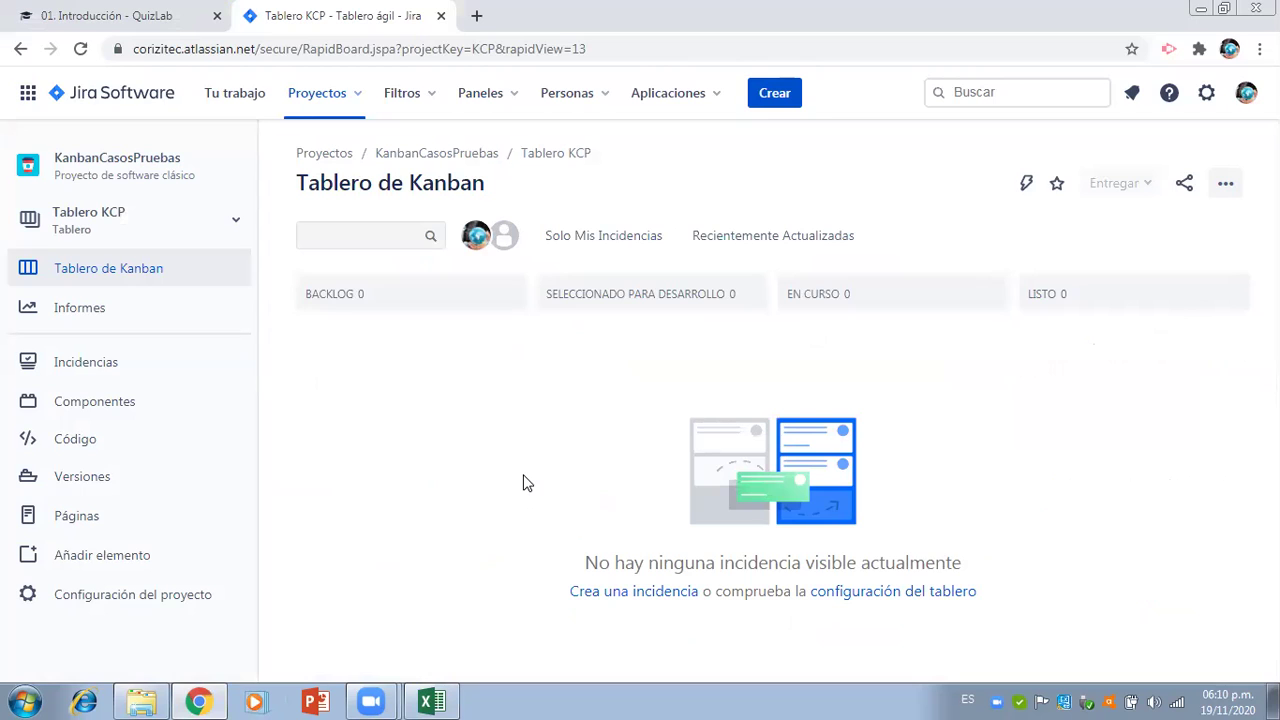
{"action": "left_click", "coordinate": [1224, 188]}
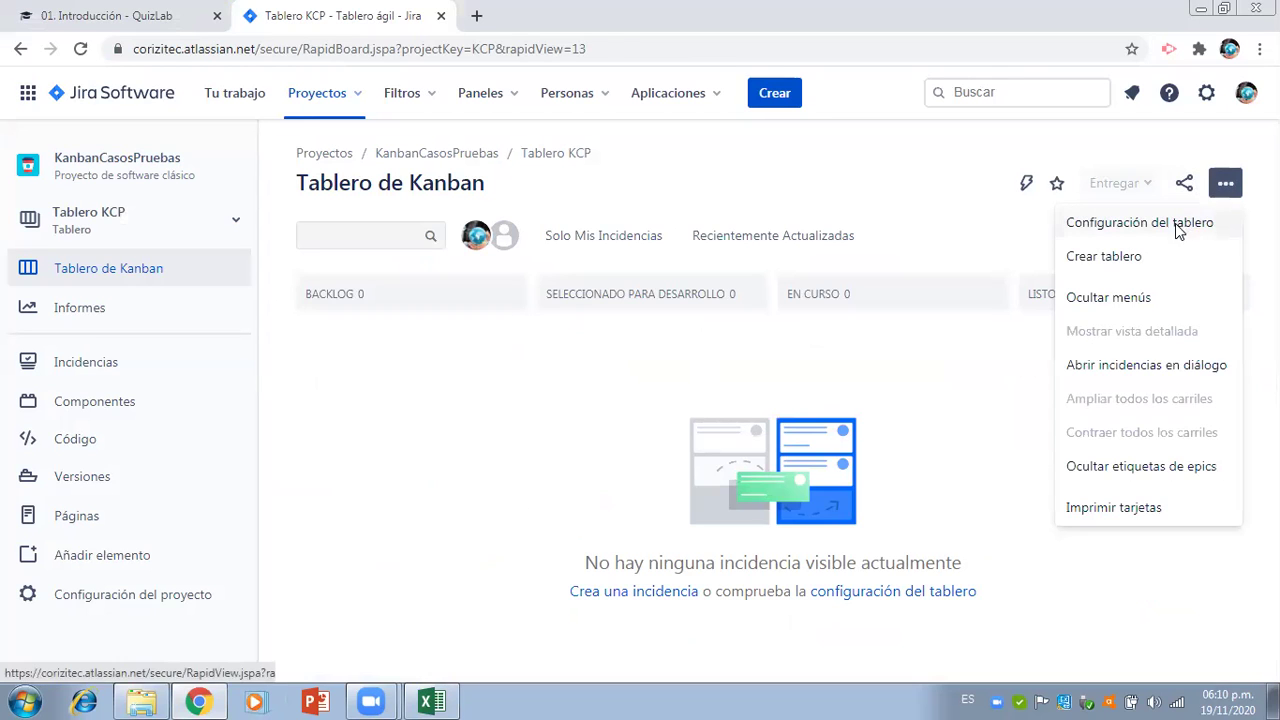
{"action": "left_click", "coordinate": [1176, 224]}
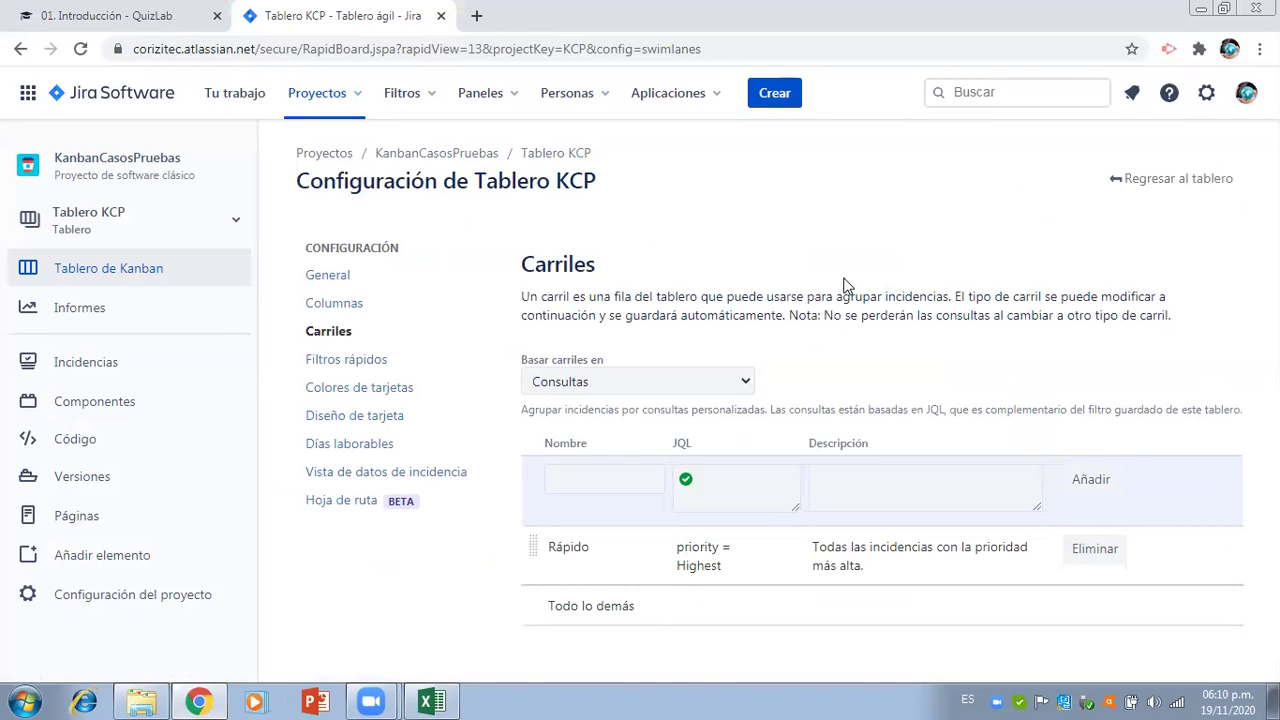
{"action": "left_click", "coordinate": [378, 308]}
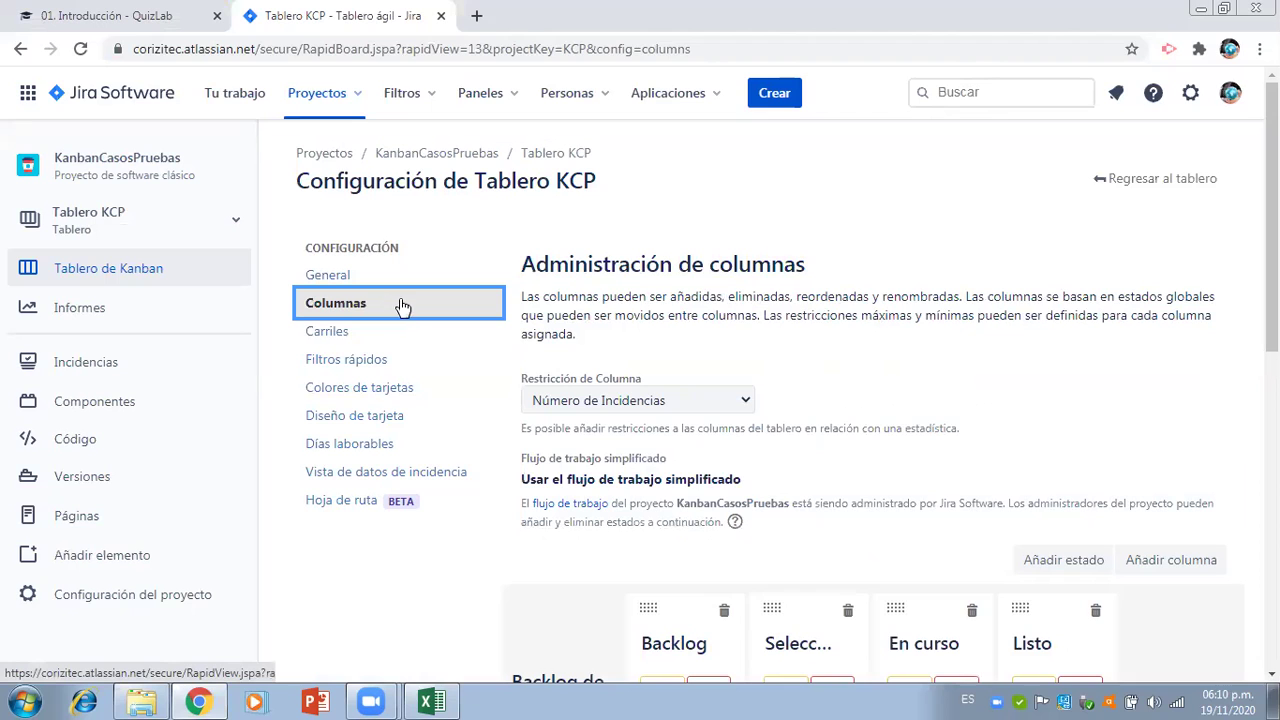
{"action": "left_click", "coordinate": [408, 331]}
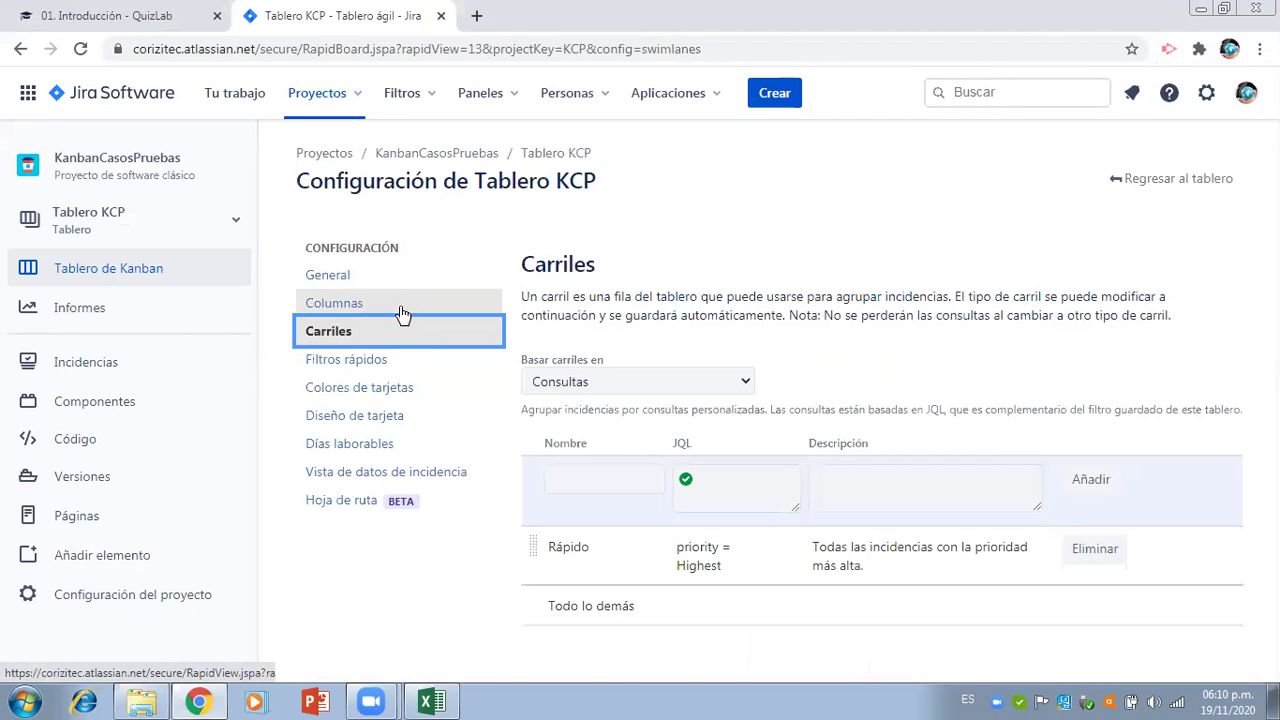
{"action": "left_click", "coordinate": [399, 311]}
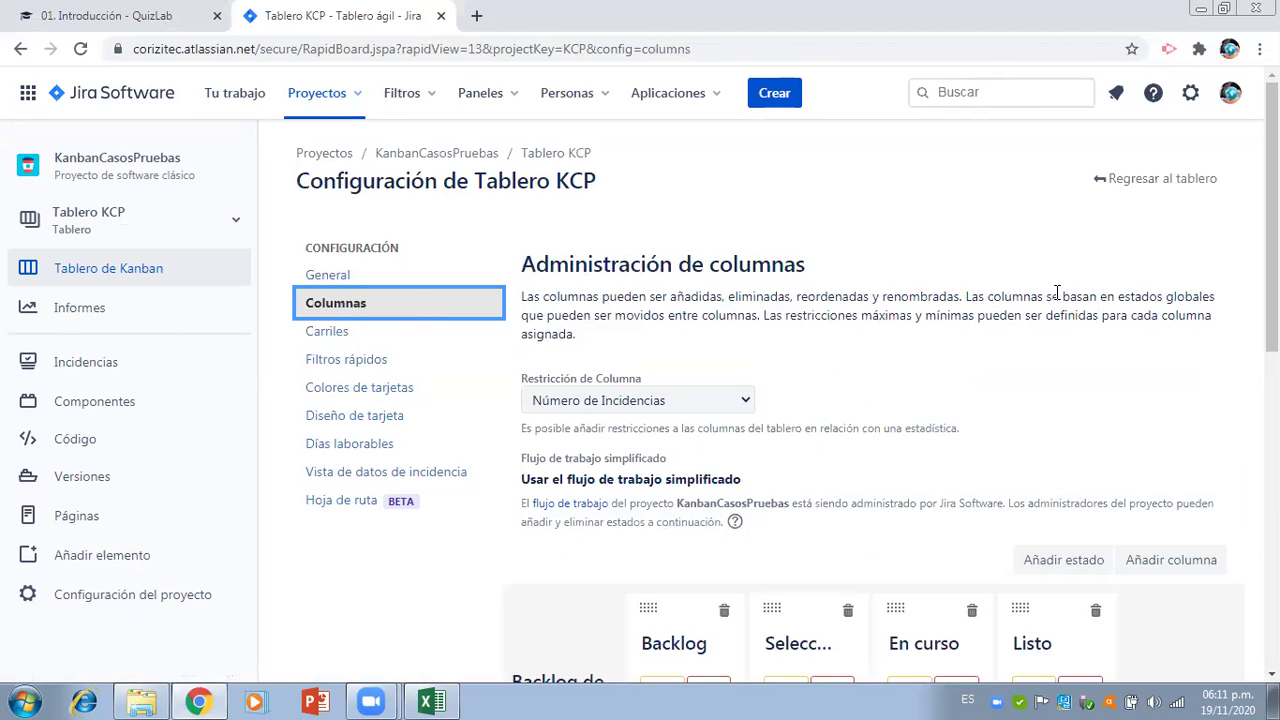
{"action": "scroll", "coordinate": [768, 406], "scroll_direction": "down", "scroll_amount": 1}
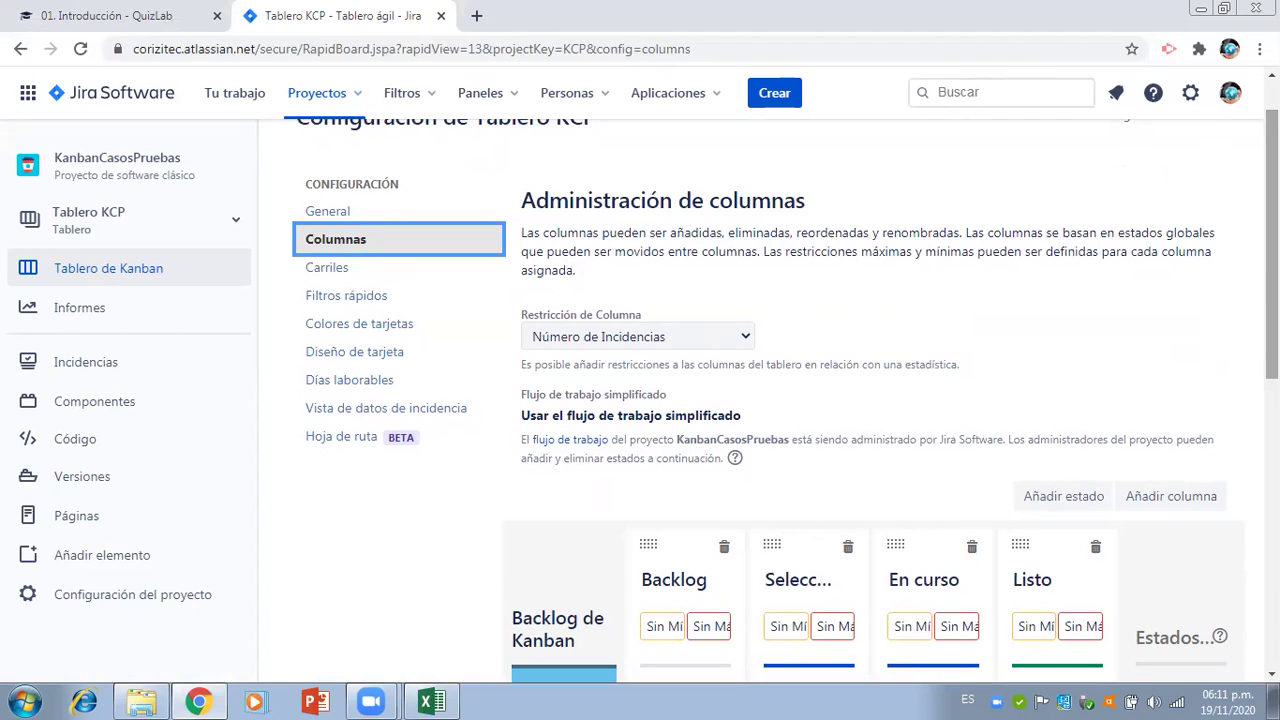
- Review the board's Carriles, Colores de tarjetas with its colour-basis options, Diseño de tarjeta and Días laborables settings without changing them
{"action": "left_click", "coordinate": [428, 280]}
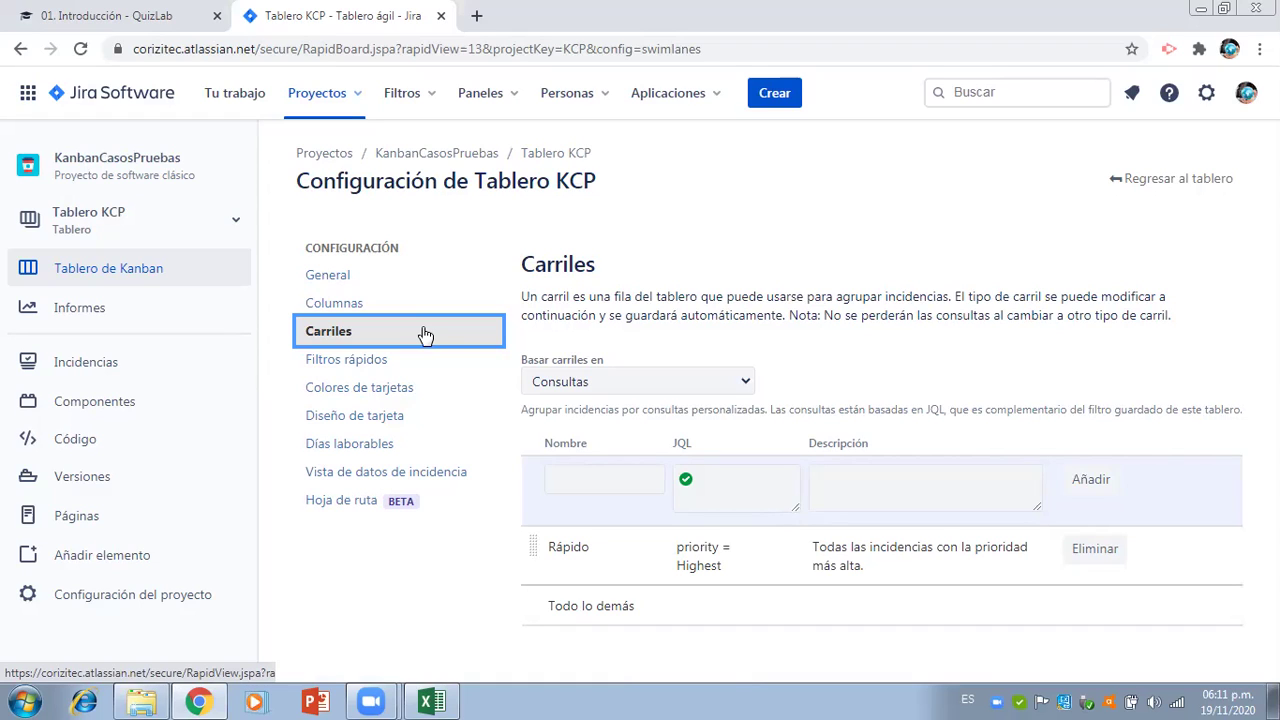
{"action": "left_click", "coordinate": [393, 389]}
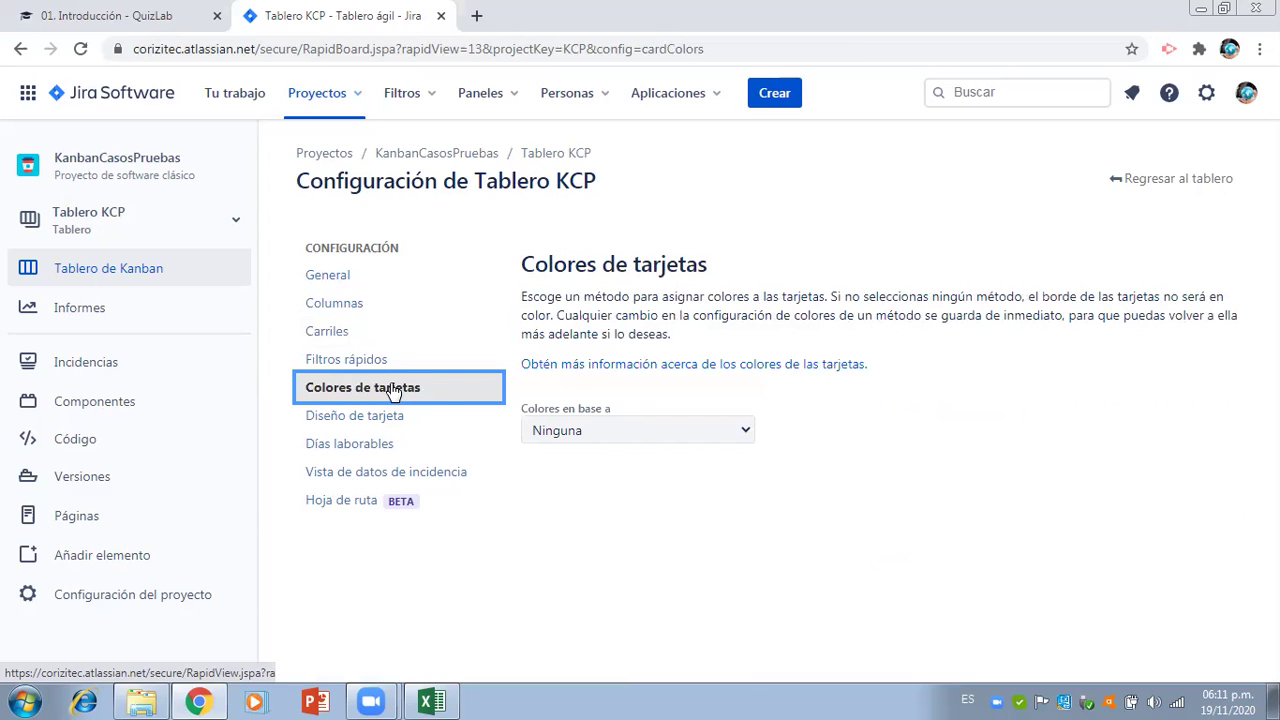
{"action": "left_click", "coordinate": [742, 433]}
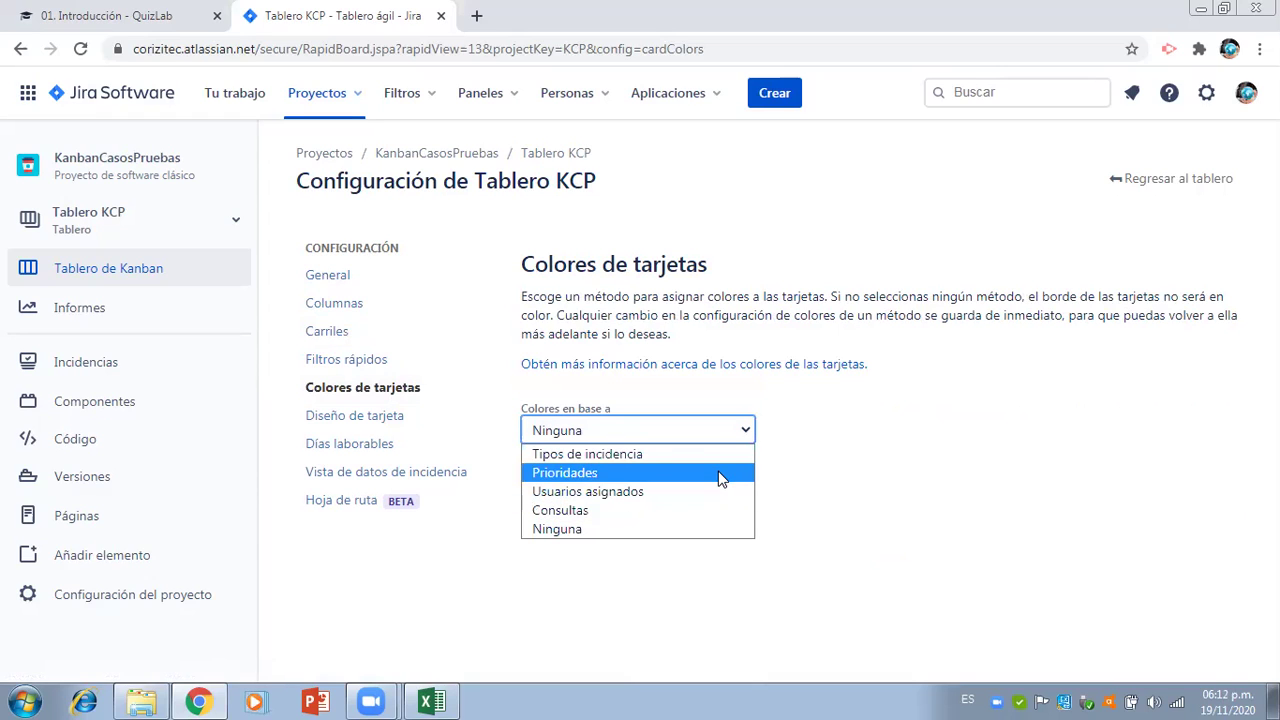
{"action": "left_click", "coordinate": [796, 468]}
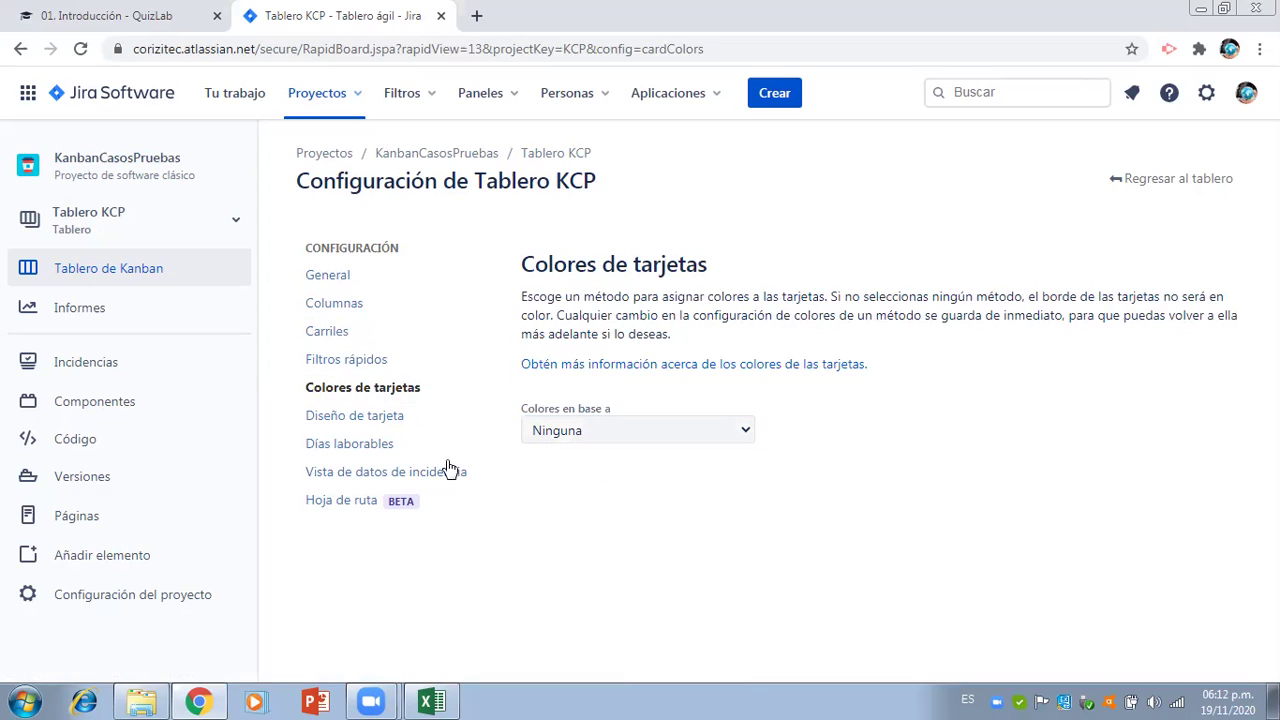
{"action": "left_click", "coordinate": [372, 420]}
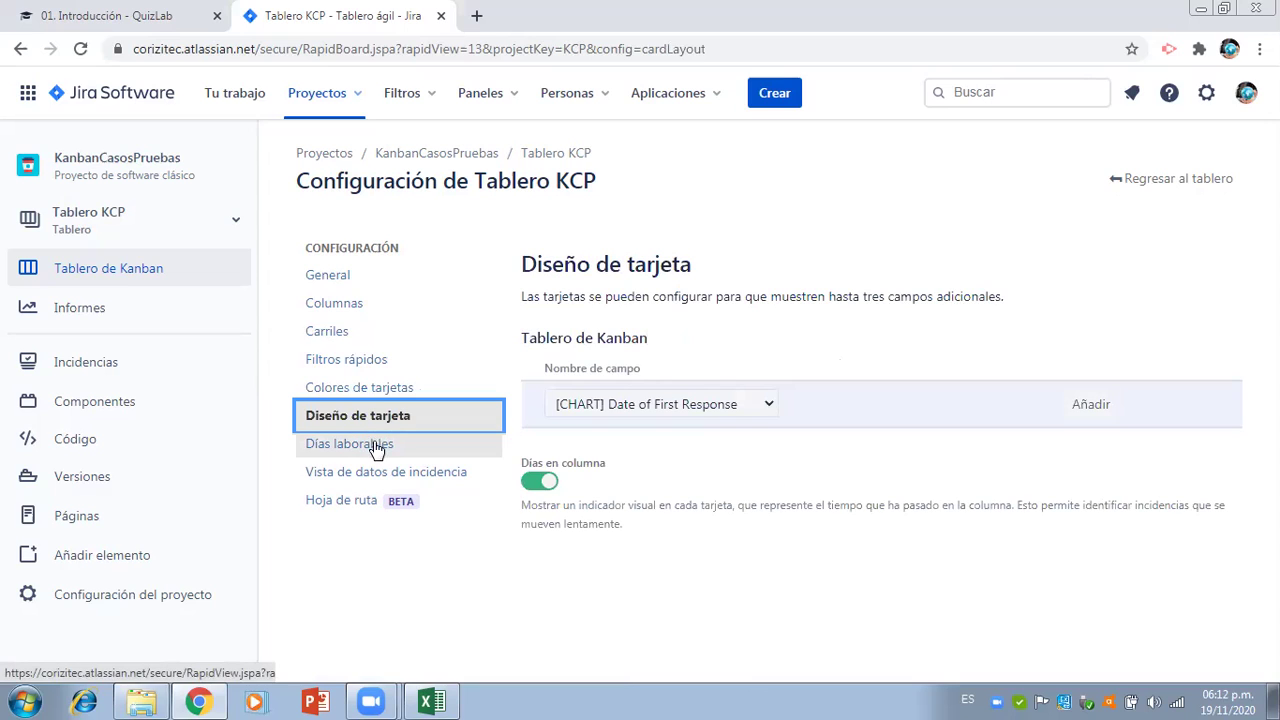
{"action": "left_click", "coordinate": [377, 452]}
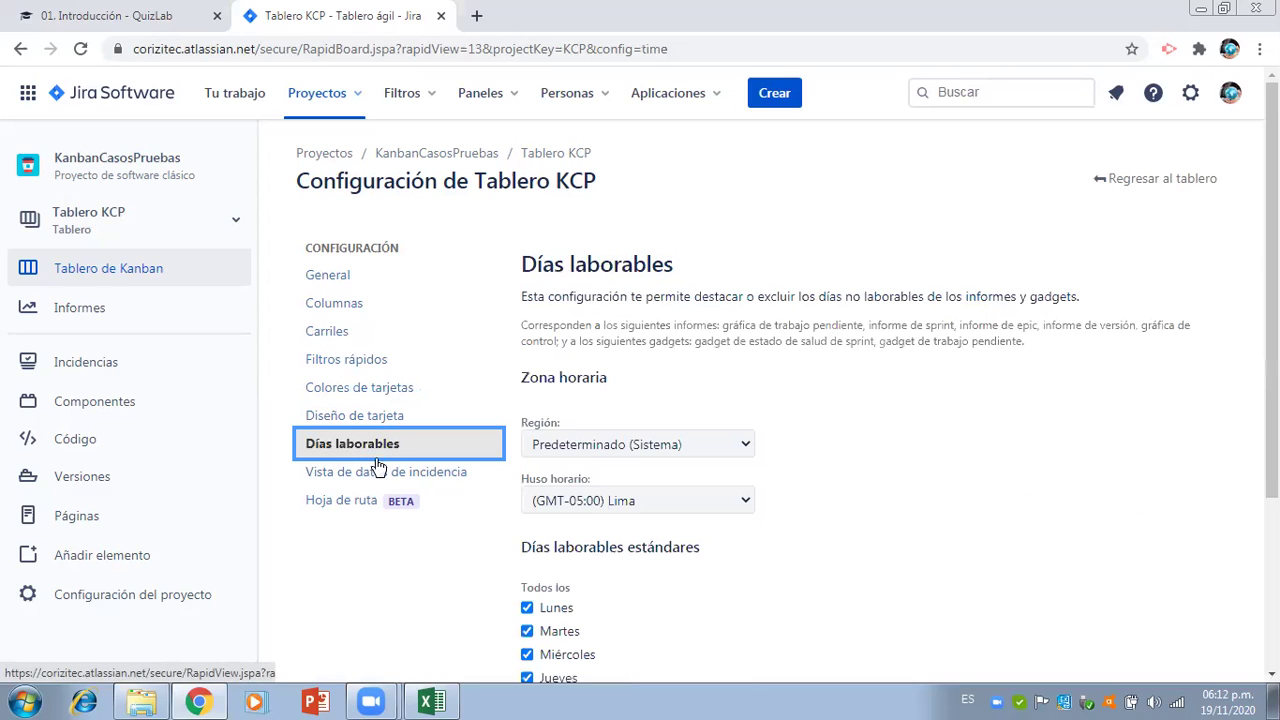
- Activate the Hoja de ruta for Tablero KCP and look over its sample roadmap
{"action": "left_click", "coordinate": [398, 510]}
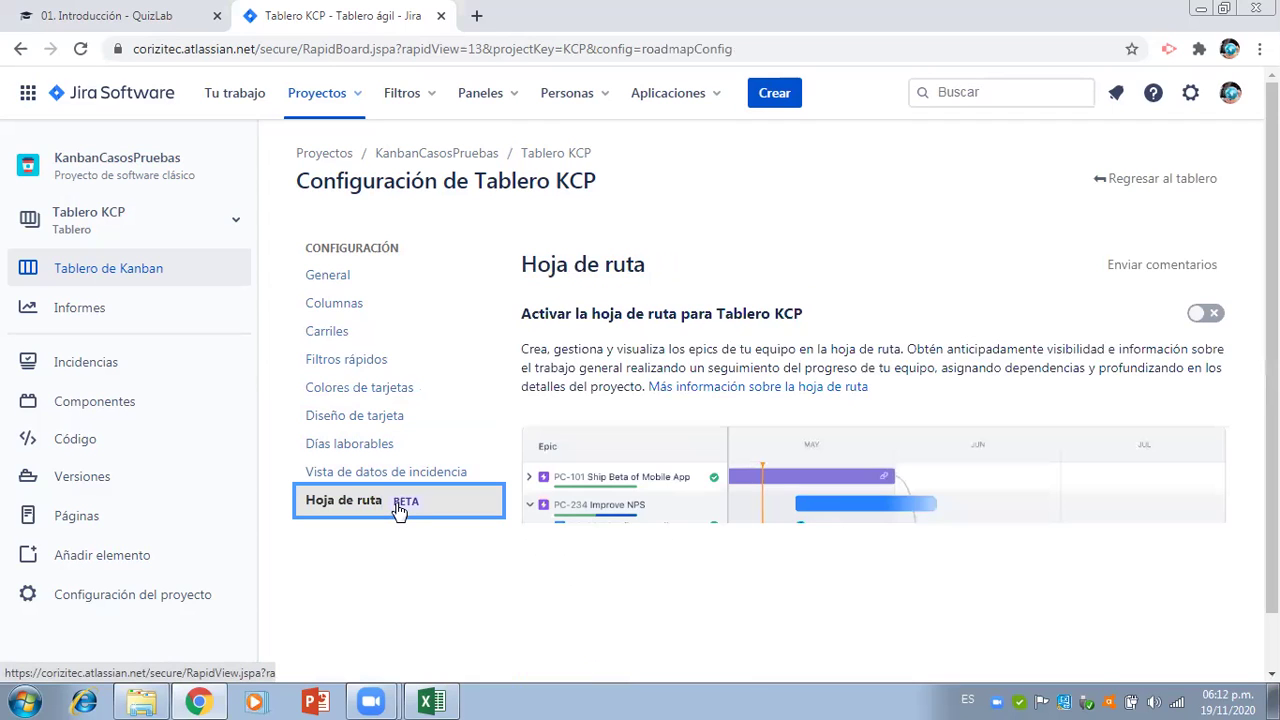
{"action": "left_click", "coordinate": [1206, 315]}
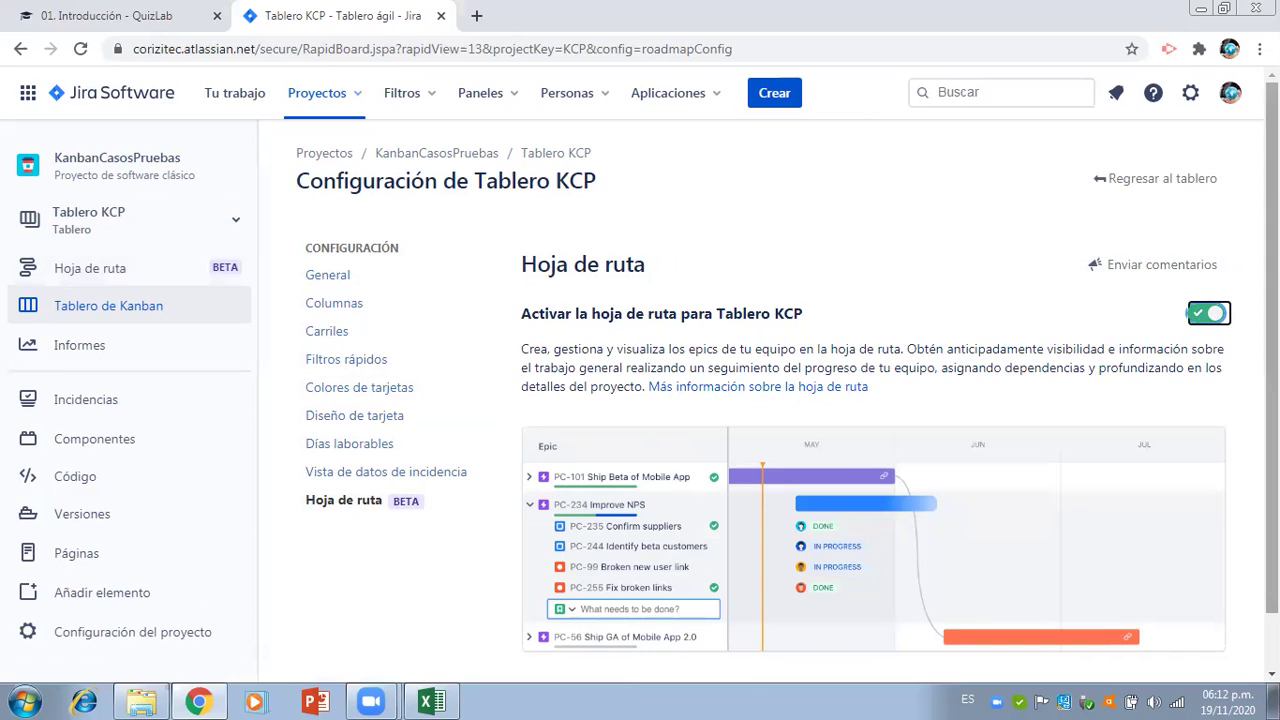
{"action": "scroll", "coordinate": [764, 394], "scroll_direction": "down", "scroll_amount": 1}
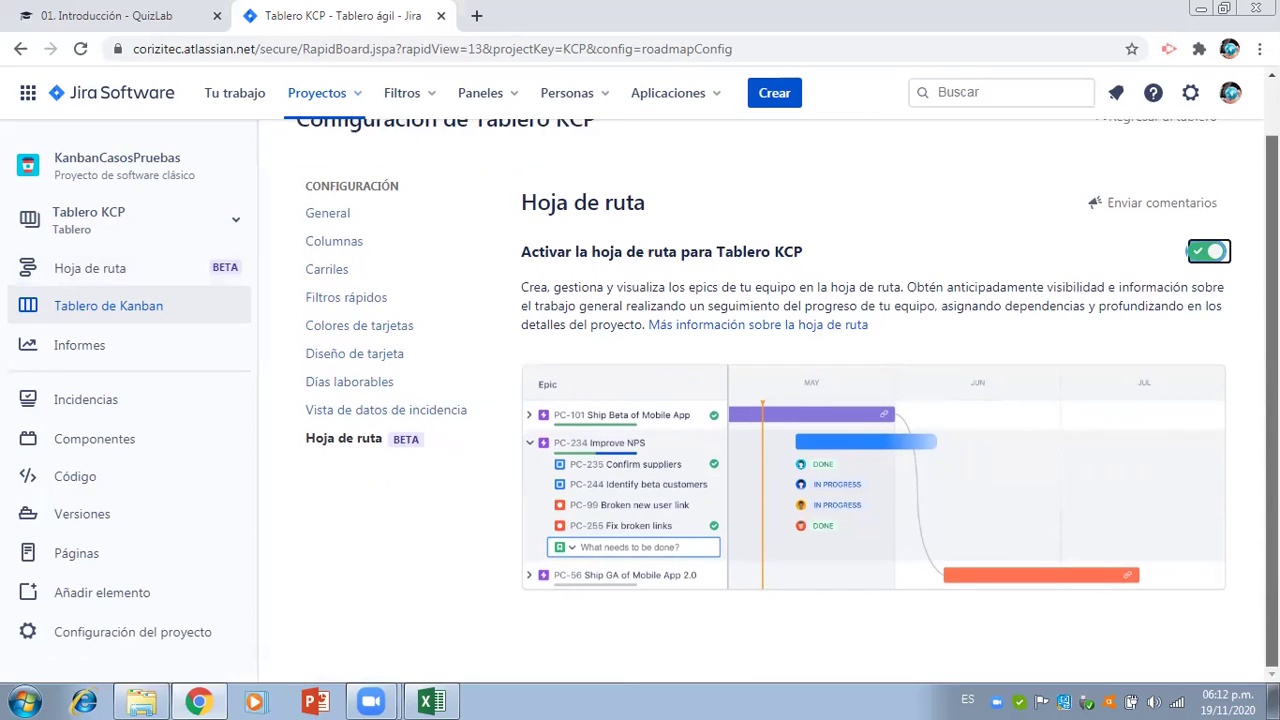
{"action": "scroll", "coordinate": [1240, 206], "scroll_direction": "up", "scroll_amount": 1}
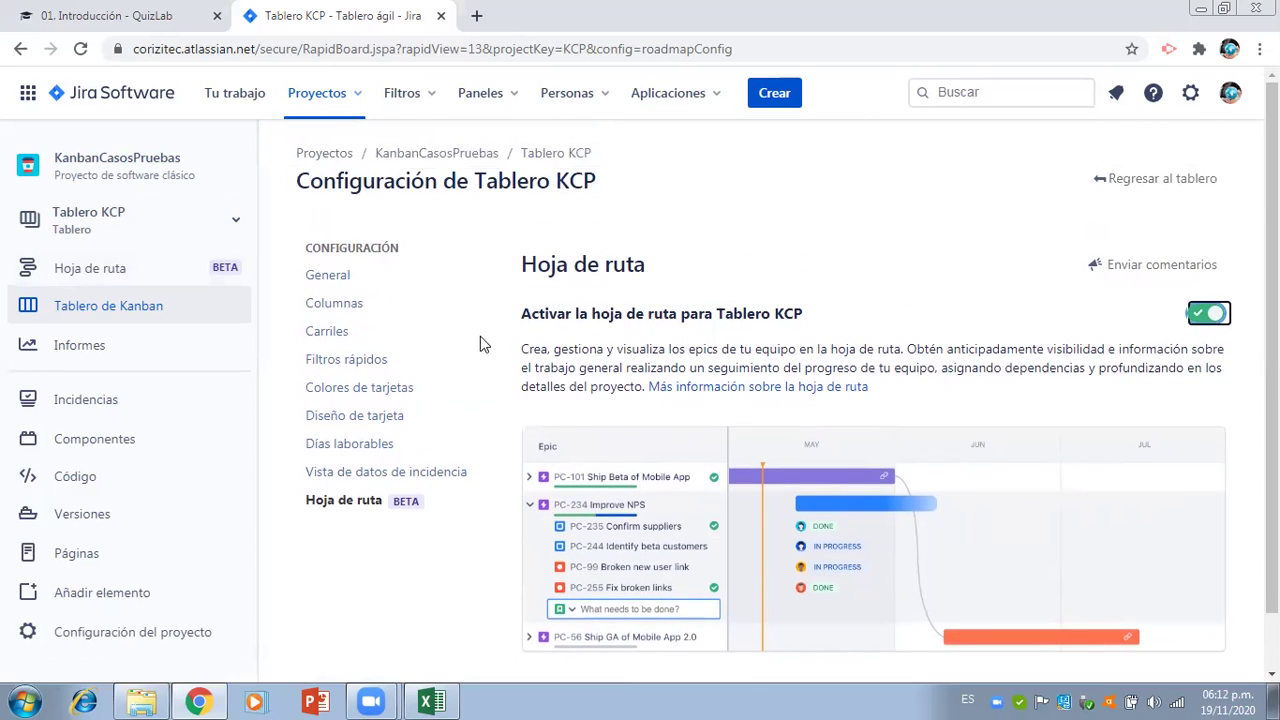
- Review the board's General y filtro settings, from the board name down to the Kanban subfilter
{"action": "left_click", "coordinate": [372, 284]}
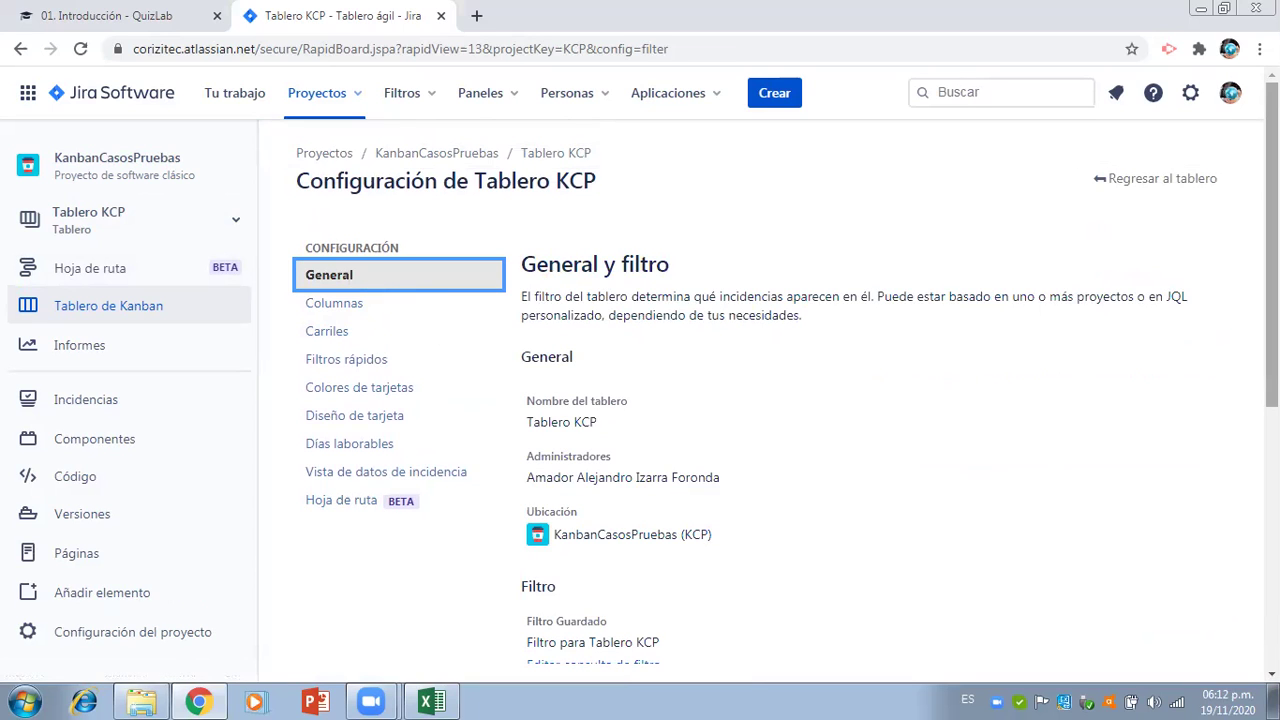
{"action": "scroll", "coordinate": [1260, 250], "scroll_direction": "down", "scroll_amount": 3}
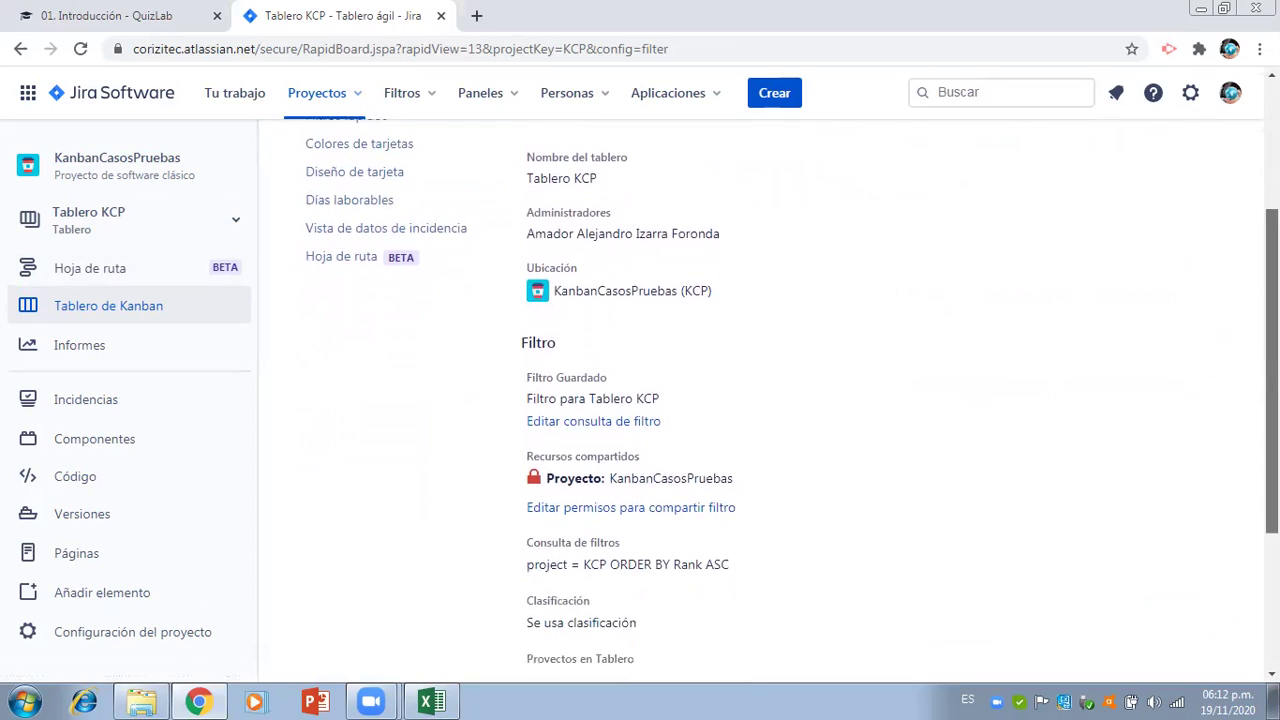
{"action": "scroll", "coordinate": [770, 400], "scroll_direction": "down", "scroll_amount": 3}
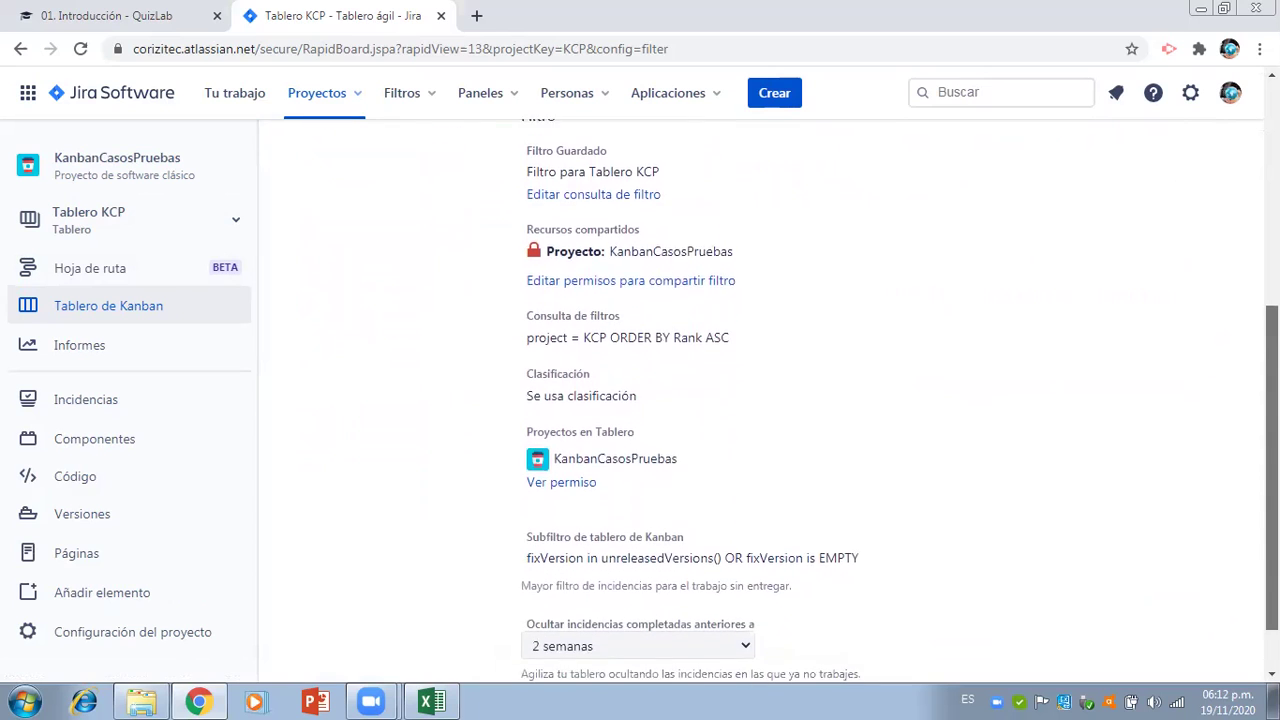
{"action": "scroll", "coordinate": [1245, 353], "scroll_direction": "up", "scroll_amount": 3}
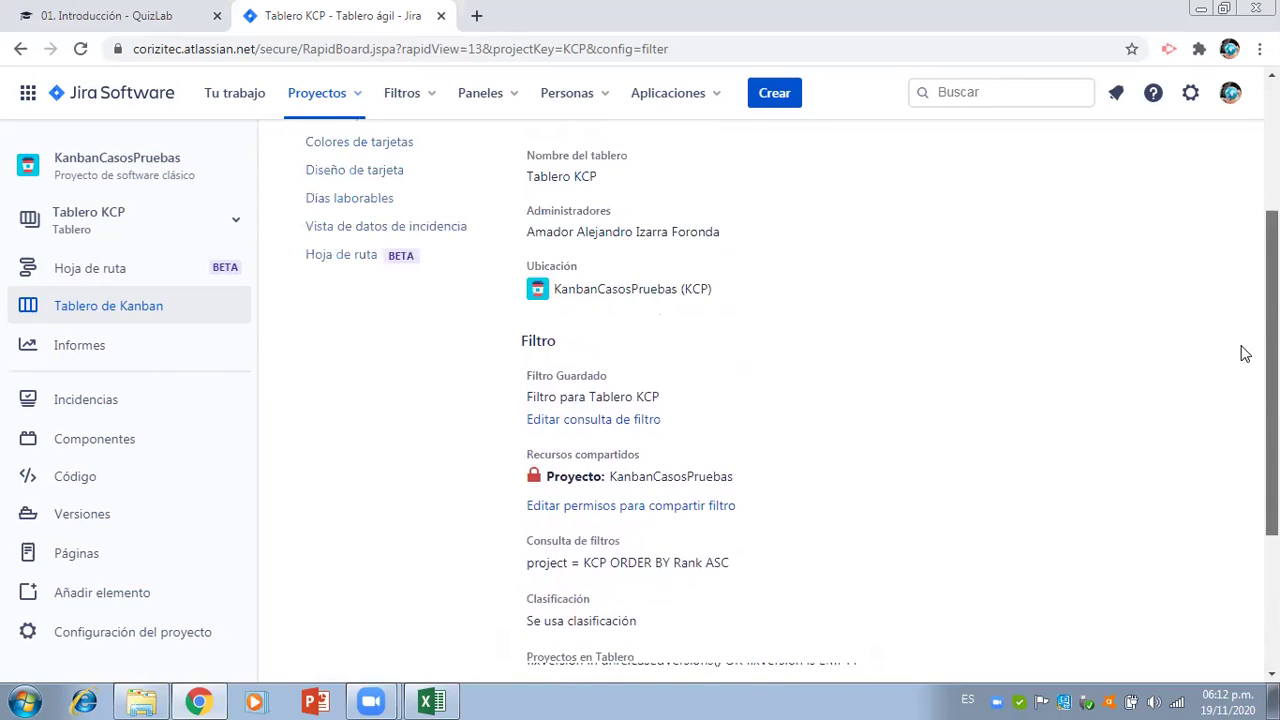
{"action": "scroll", "coordinate": [1245, 353], "scroll_direction": "down", "scroll_amount": 3}
{"action": "scroll", "coordinate": [1234, 391], "scroll_direction": "up", "scroll_amount": 5}
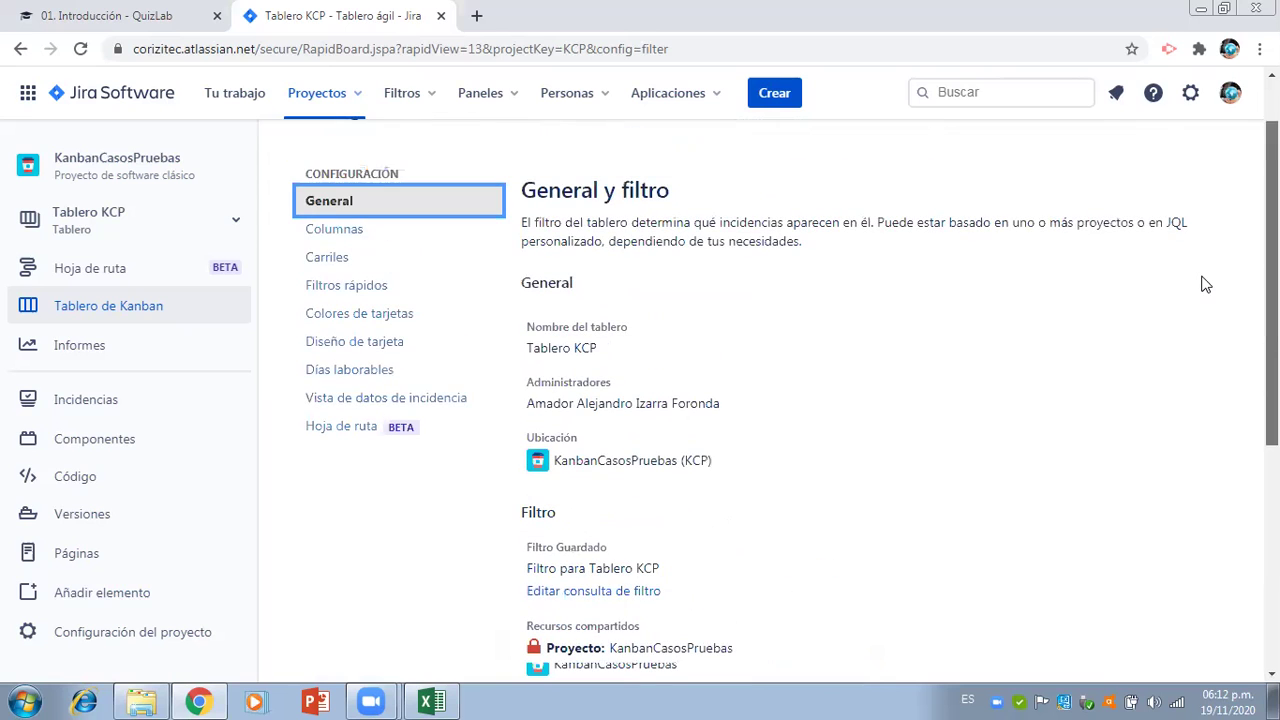
- Rename the board column Seleccionado para desarrollo as Analisis and the column En curso as Diseño
{"action": "left_click", "coordinate": [480, 234]}
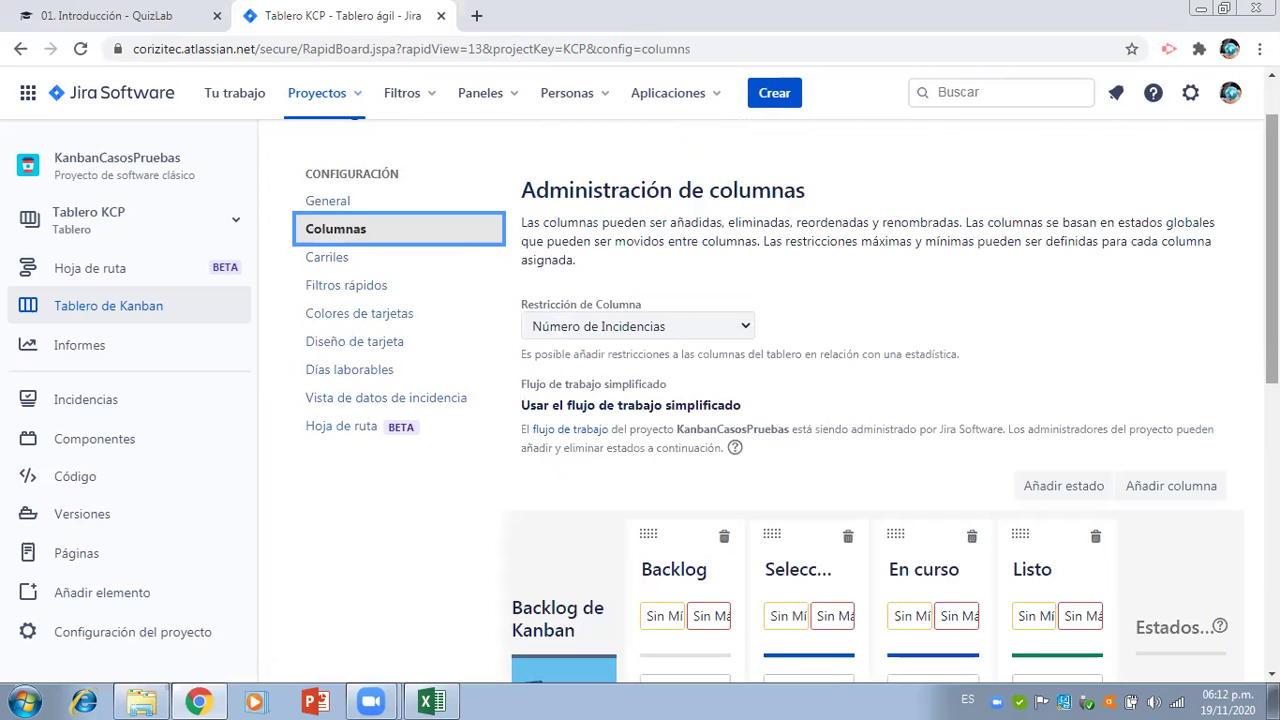
{"action": "scroll", "coordinate": [826, 412], "scroll_direction": "down", "scroll_amount": 3}
{"action": "scroll", "coordinate": [918, 482], "scroll_direction": "down", "scroll_amount": 1}
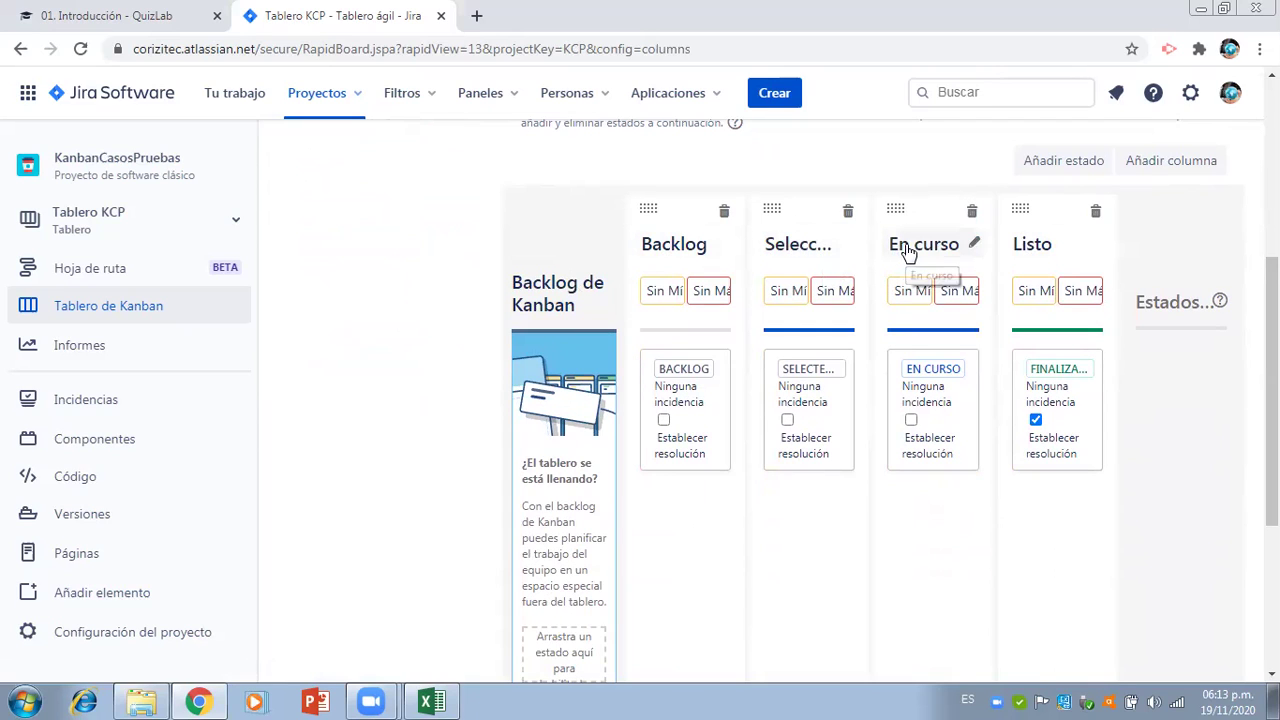
{"action": "left_click", "coordinate": [810, 250]}
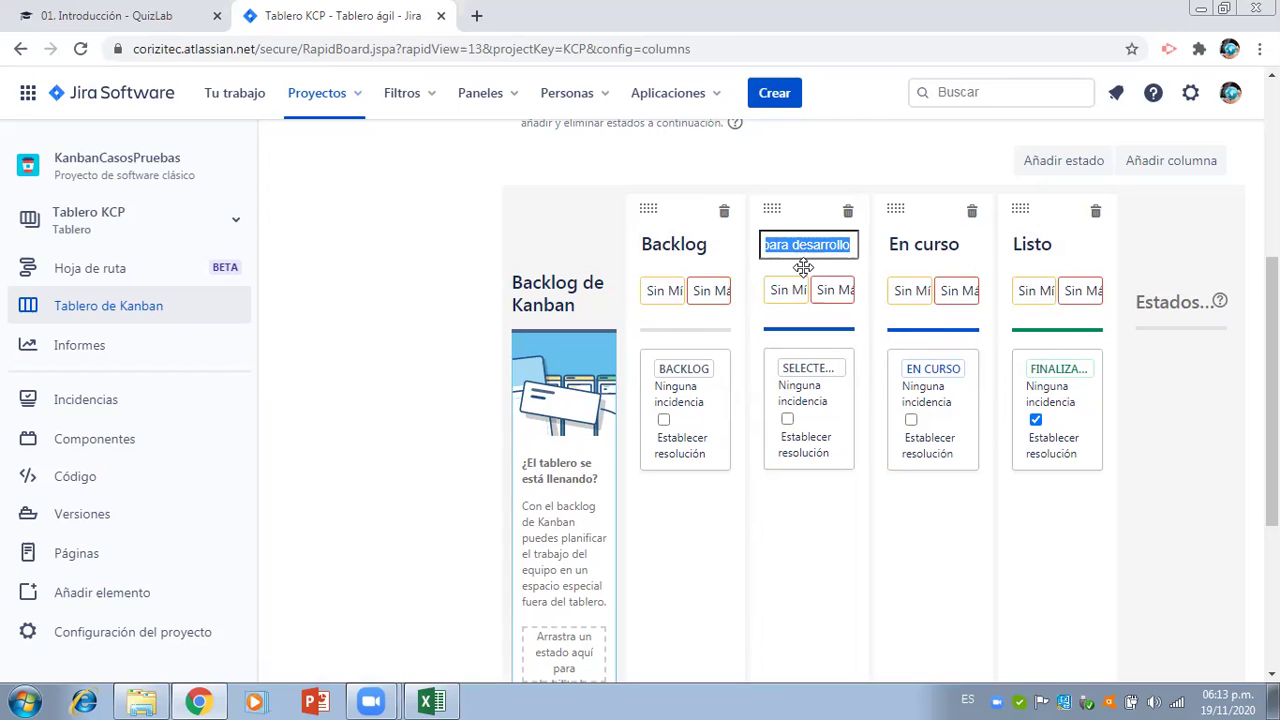
{"action": "type", "text": "Anali"}
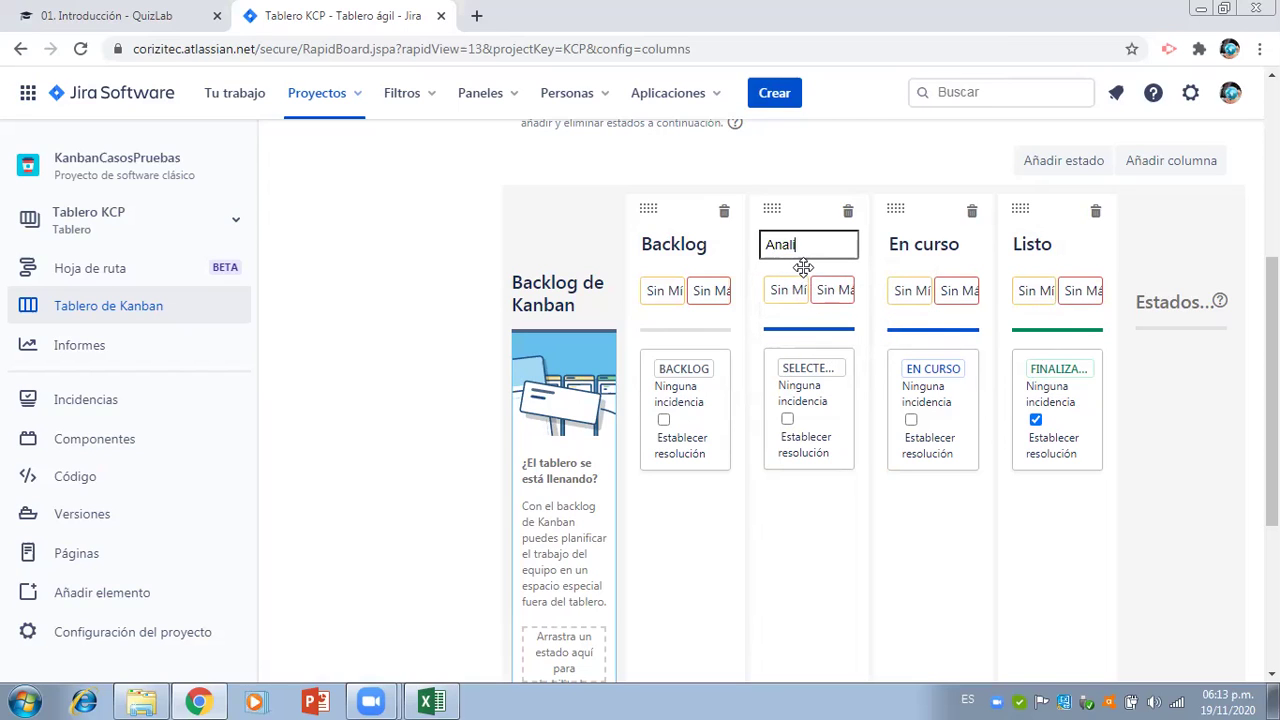
{"action": "type", "text": "sis"}
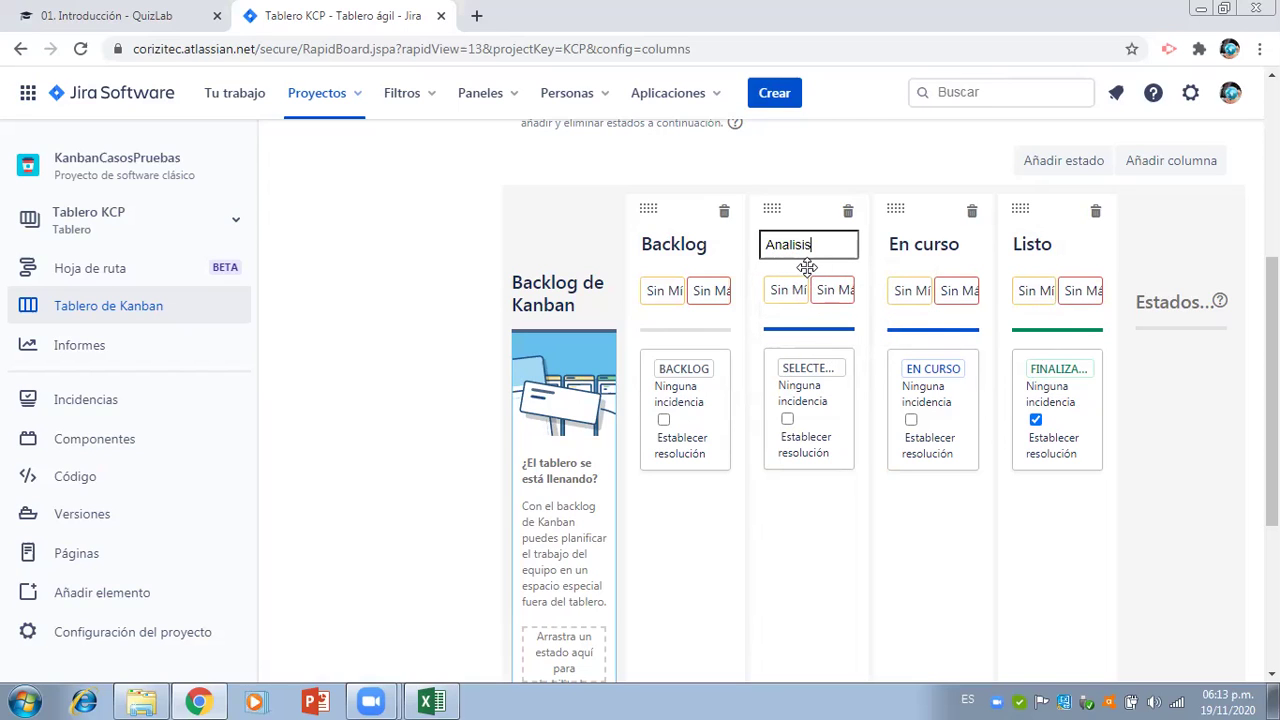
{"action": "left_click", "coordinate": [916, 252]}
{"action": "type", "text": "Diseño"}
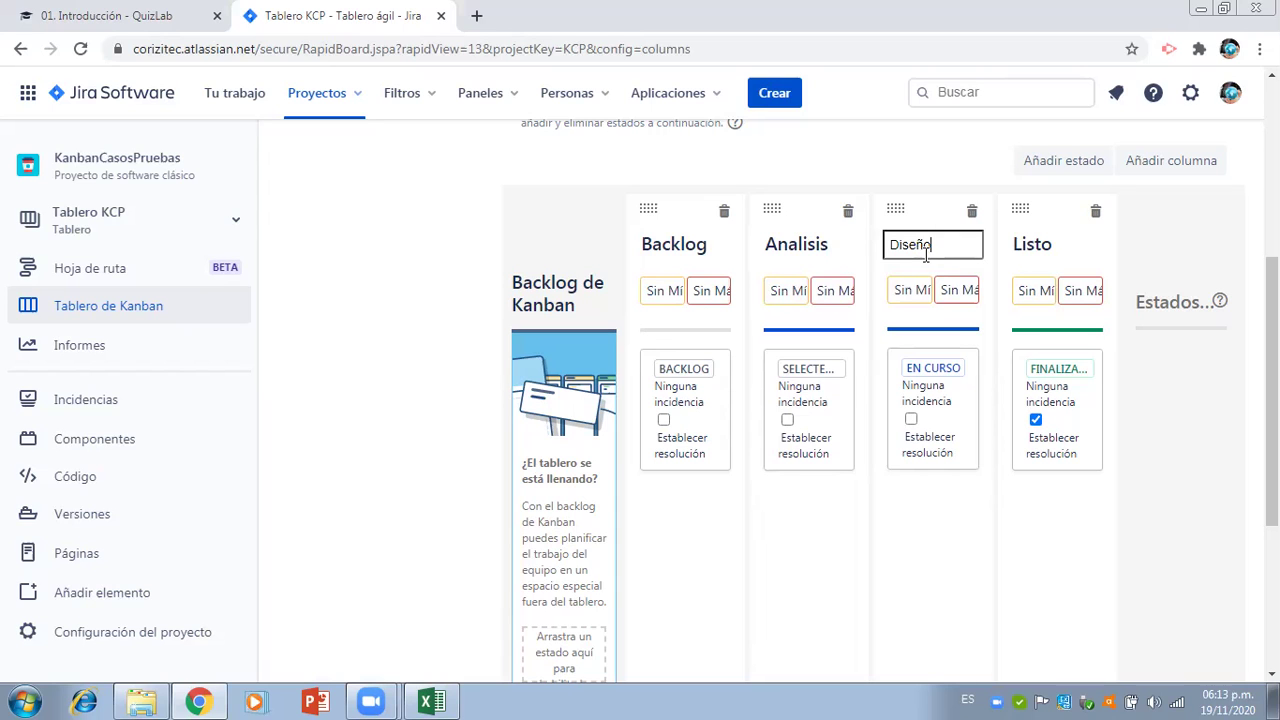
- Add a board column named Construccion with the category En curso
{"action": "scroll", "coordinate": [1196, 265], "scroll_direction": "up", "scroll_amount": 2}
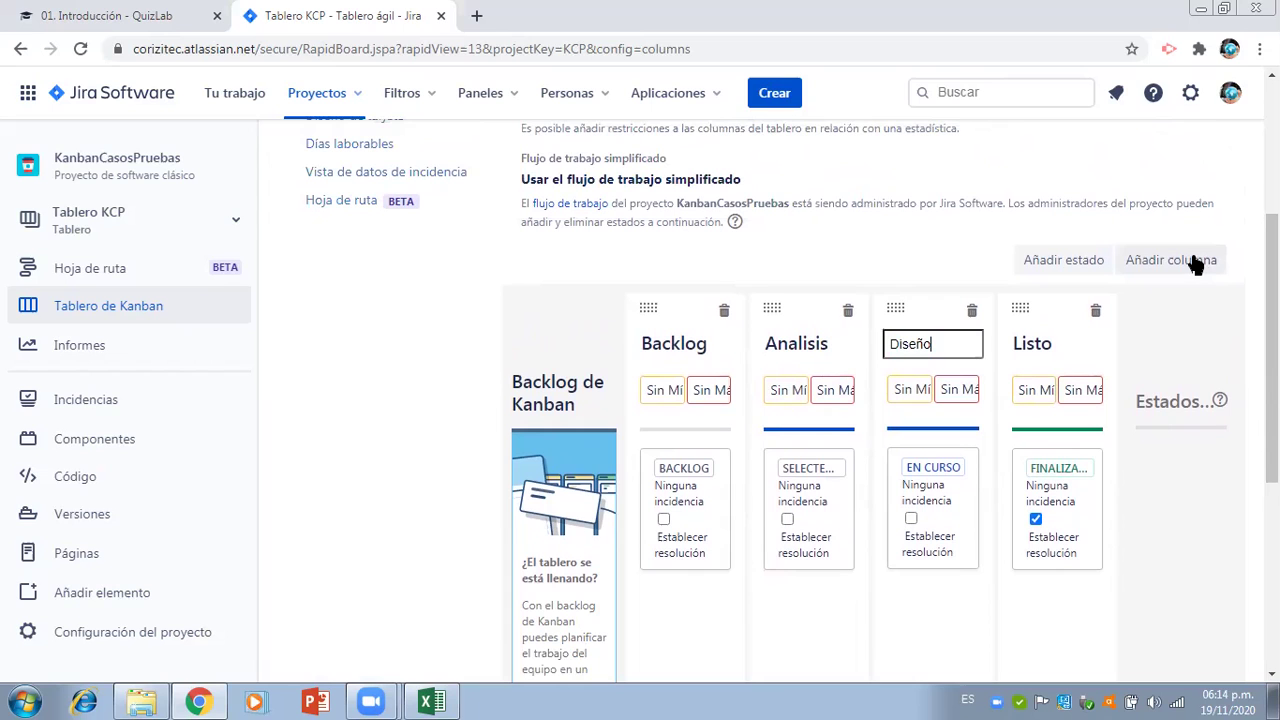
{"action": "left_click", "coordinate": [1194, 261]}
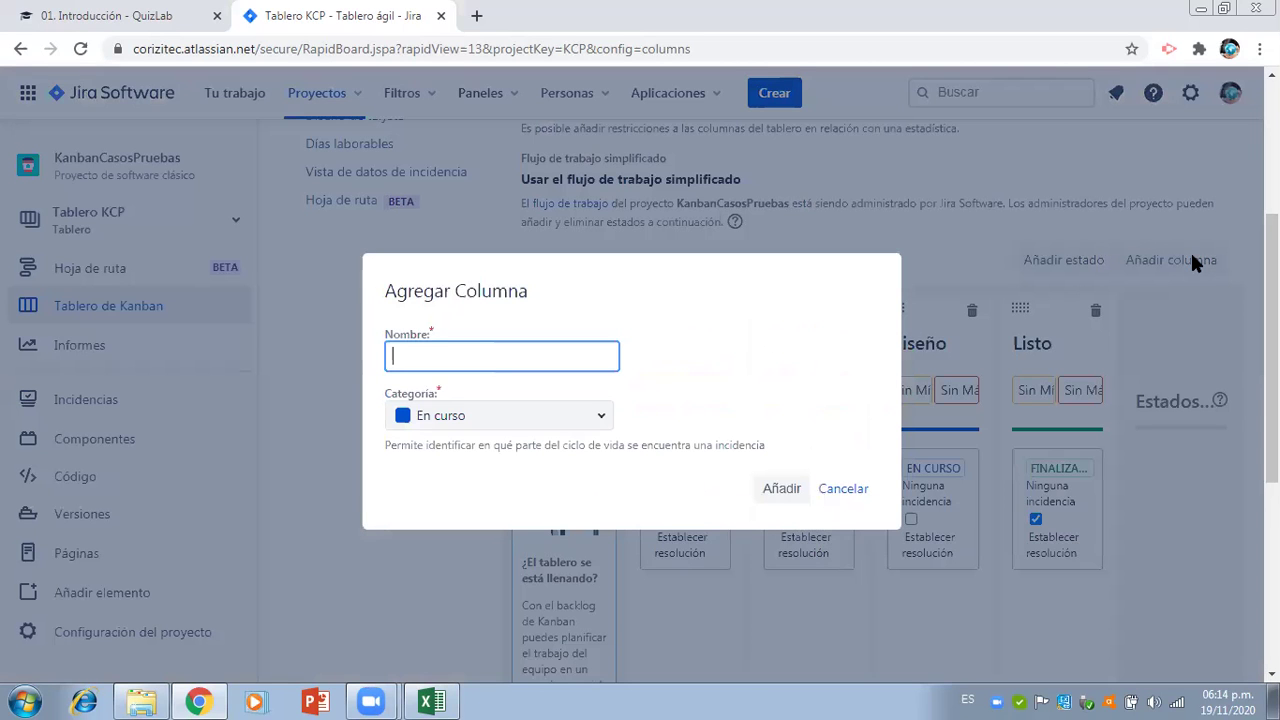
{"action": "type", "text": "Construccion"}
{"action": "left_click", "coordinate": [601, 420]}
{"action": "left_click", "coordinate": [601, 420]}
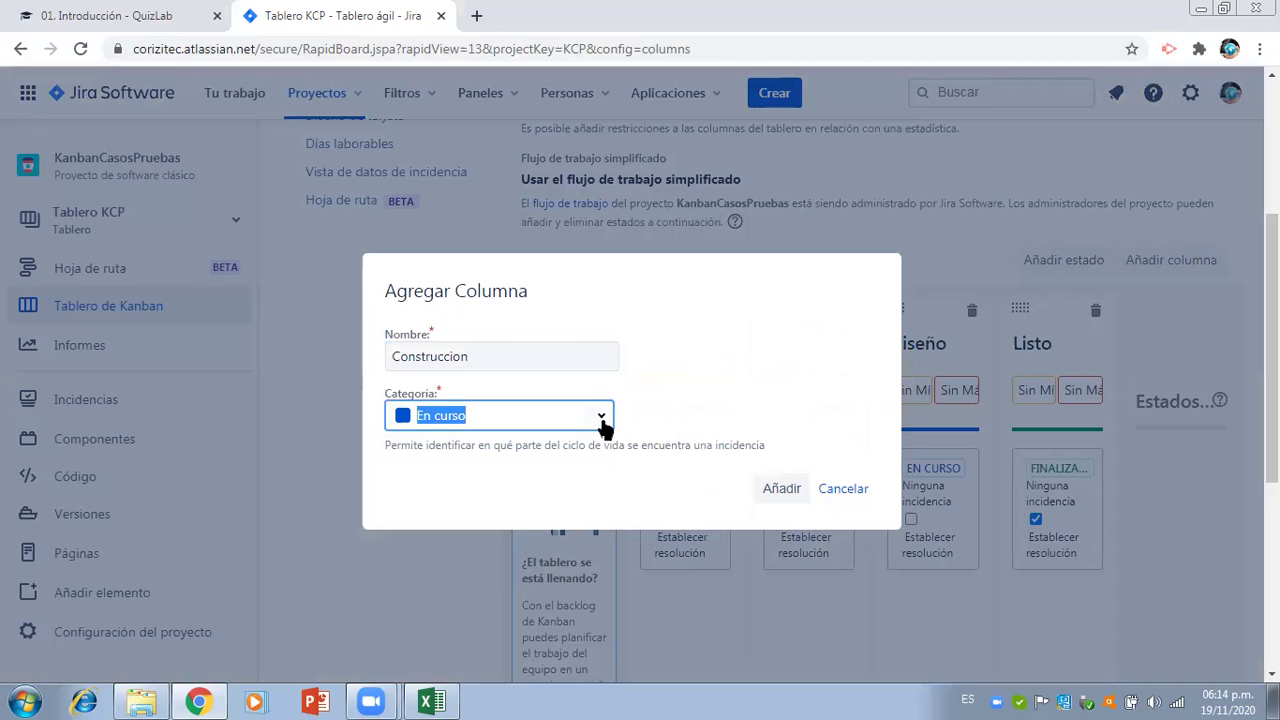
{"action": "left_click", "coordinate": [783, 490]}
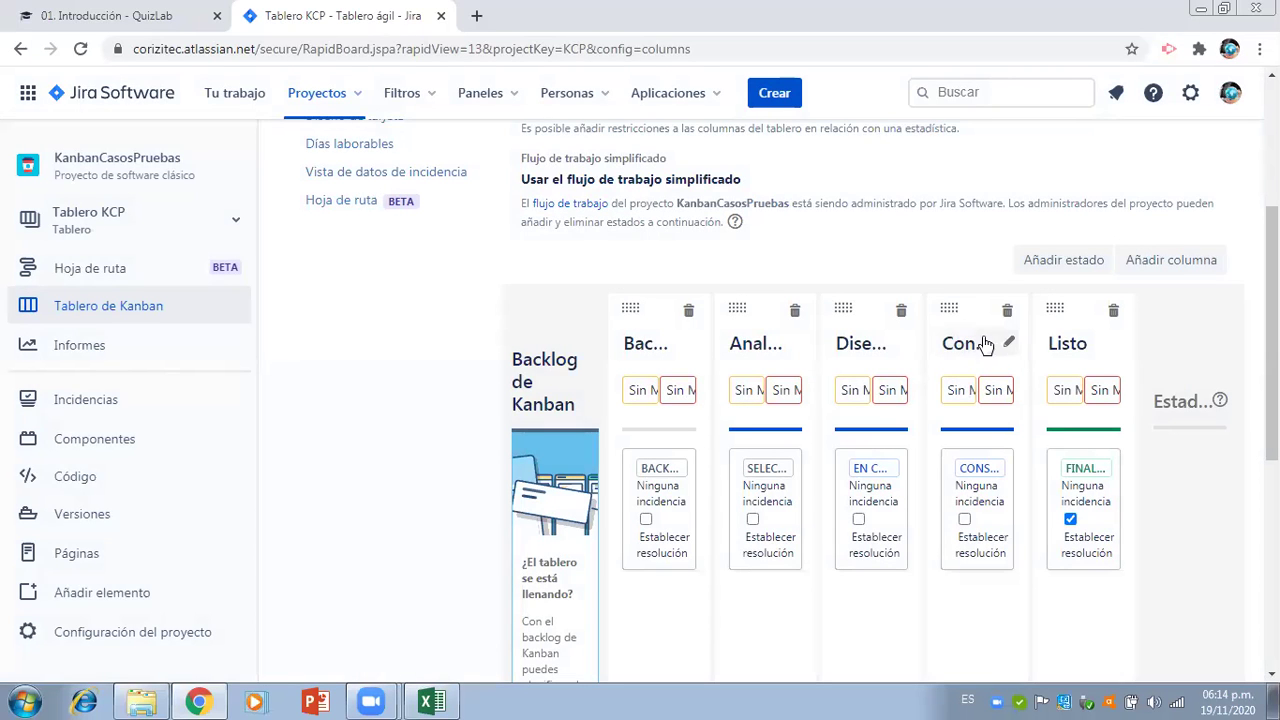
- Add a board column named Pruebas with the category En curso and look over the column layout
{"action": "left_click", "coordinate": [1172, 272]}
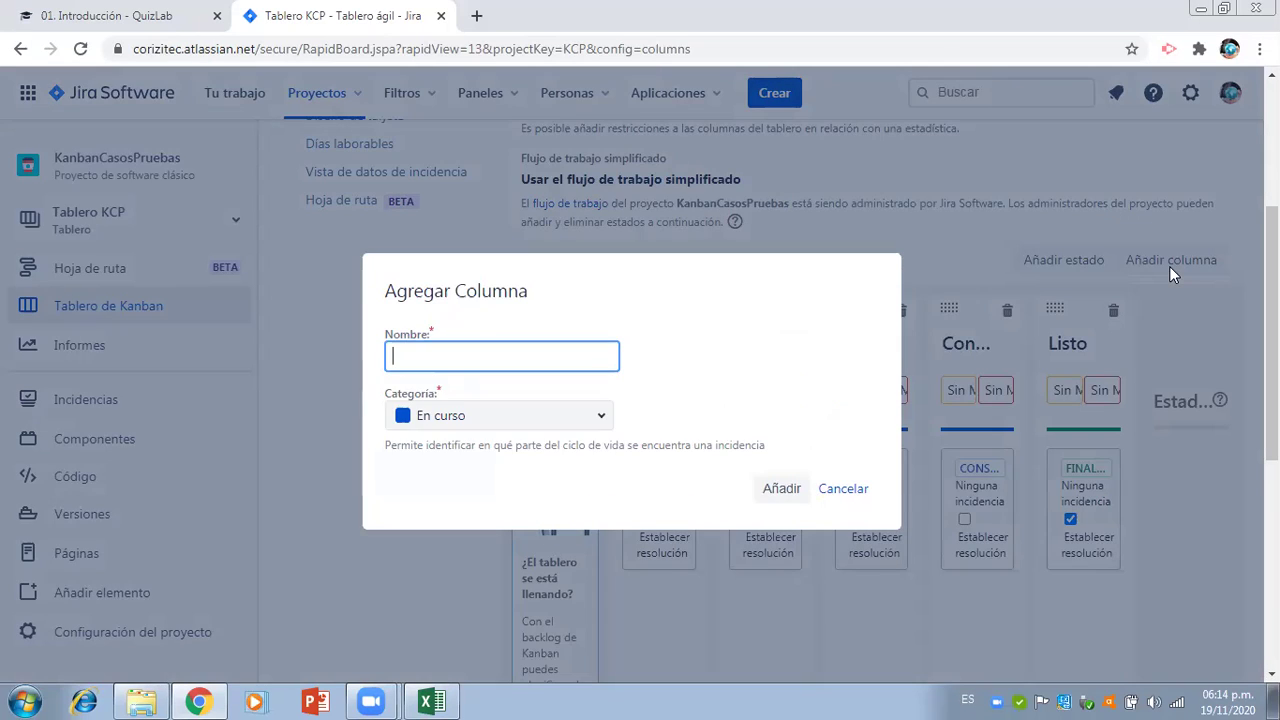
{"action": "type", "text": "Pruebas"}
{"action": "left_click", "coordinate": [784, 492]}
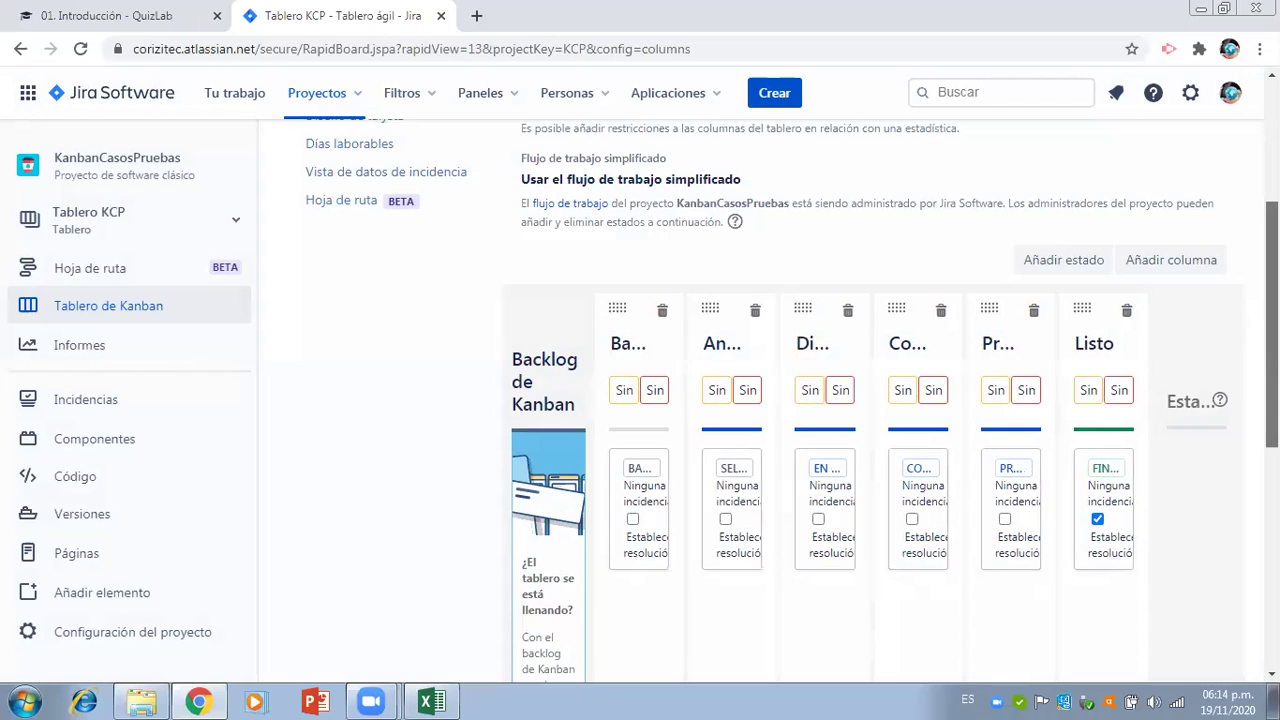
{"action": "scroll", "coordinate": [790, 400], "scroll_direction": "down", "scroll_amount": 1}
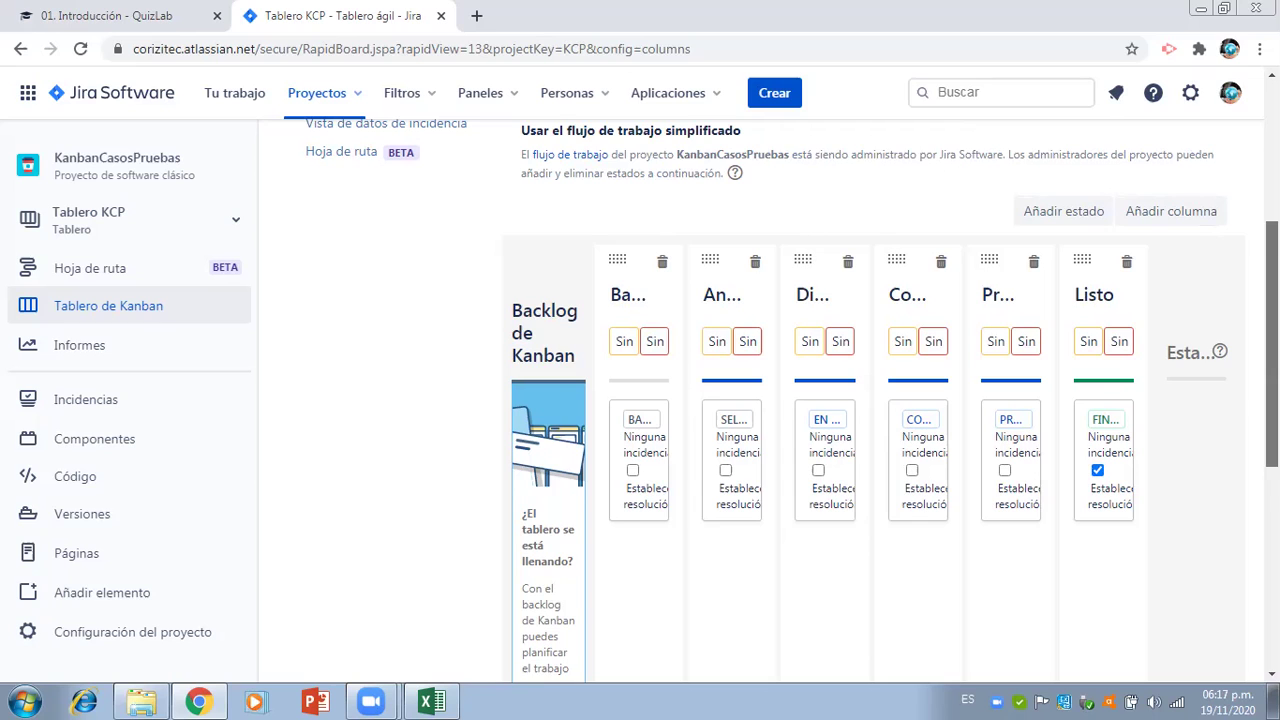
- Switch from the board columns to the CP- Publicidad Simple workbook in Excel and examine test case PS3-1 up to its Procedimiento de Prueba
{"action": "scroll", "coordinate": [1272, 340], "scroll_direction": "down", "scroll_amount": 1}
{"action": "left_click_drag", "start_coordinate": [1272, 384], "coordinate": [1272, 391]}
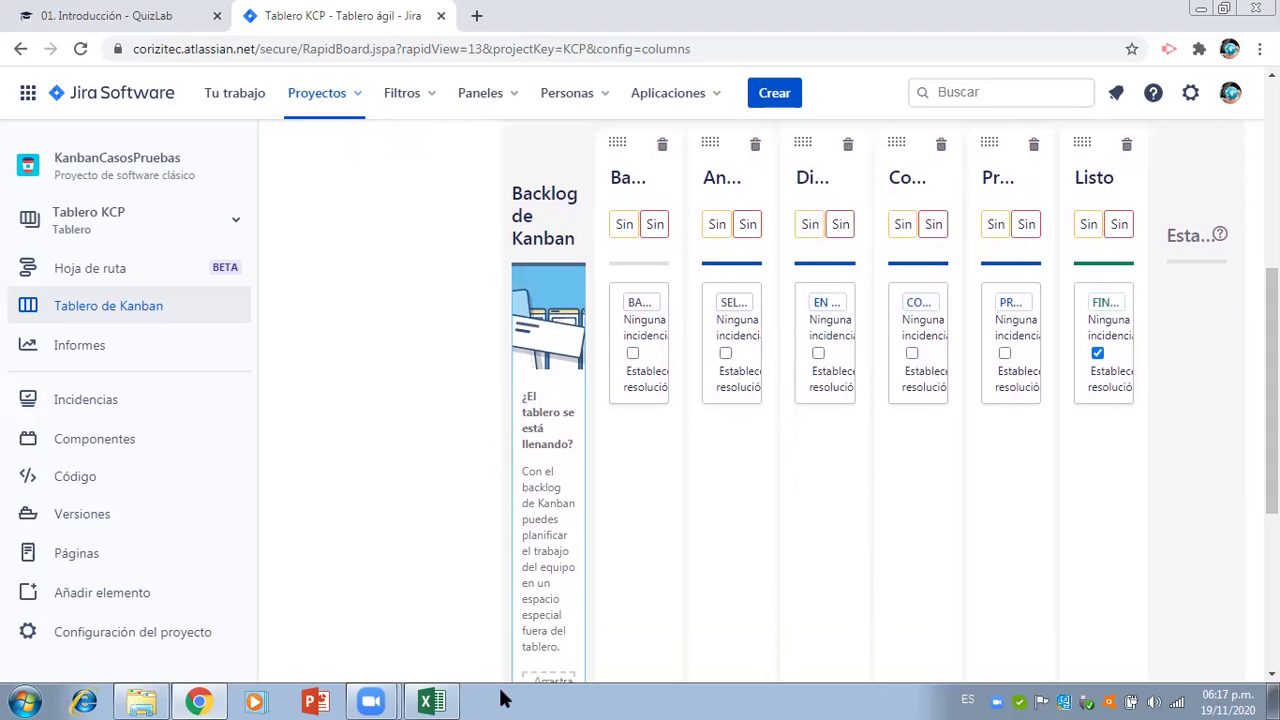
{"action": "left_click", "coordinate": [431, 702]}
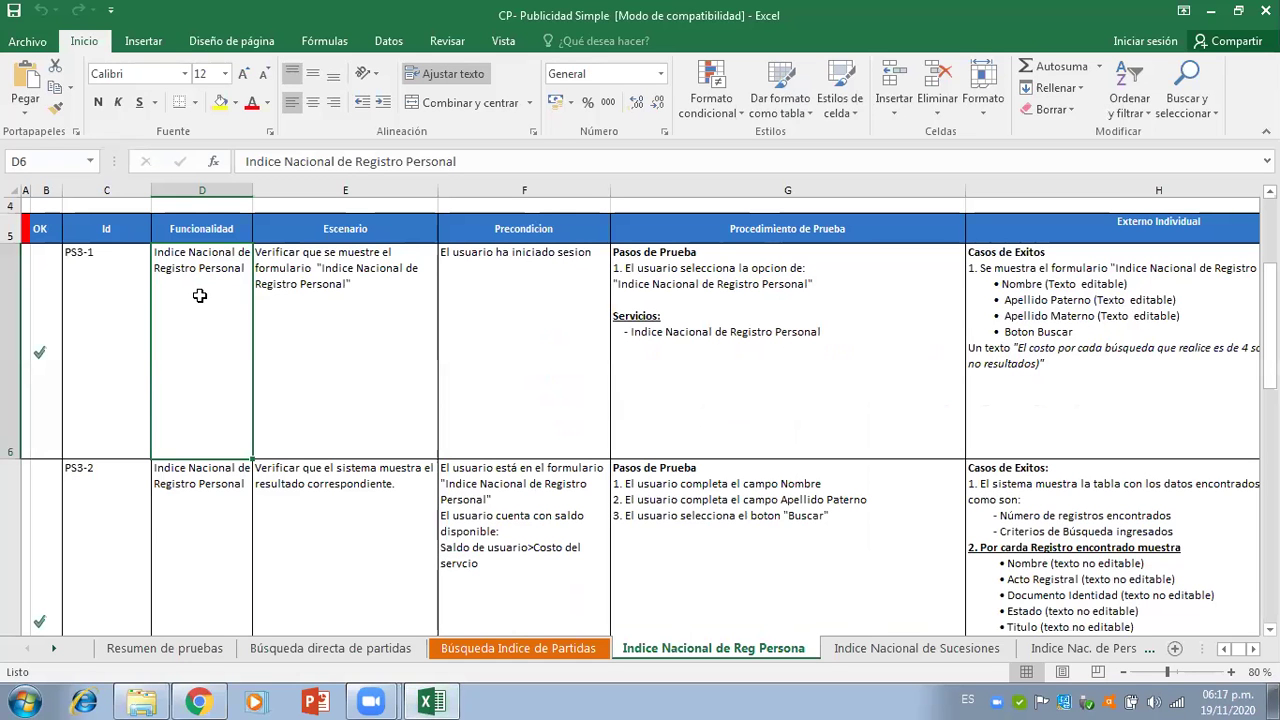
{"action": "key", "text": "Left"}
{"action": "key", "text": "Left"}
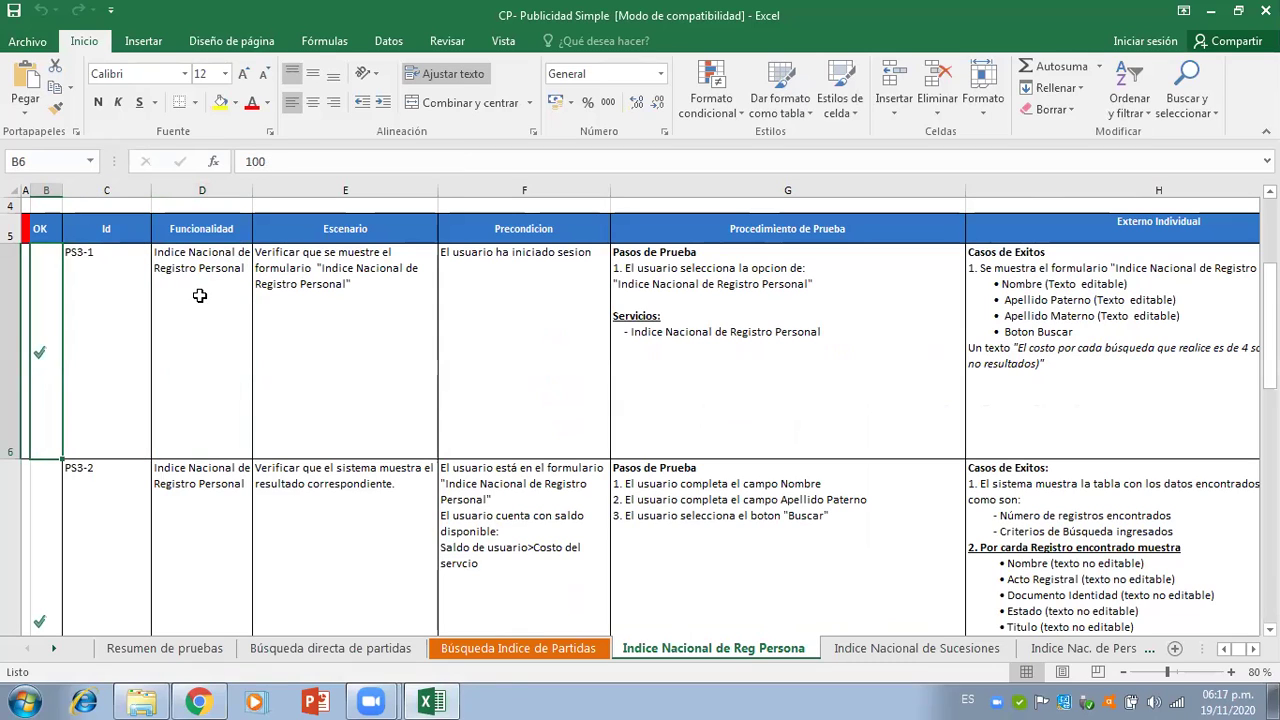
{"action": "key", "text": "Right"}
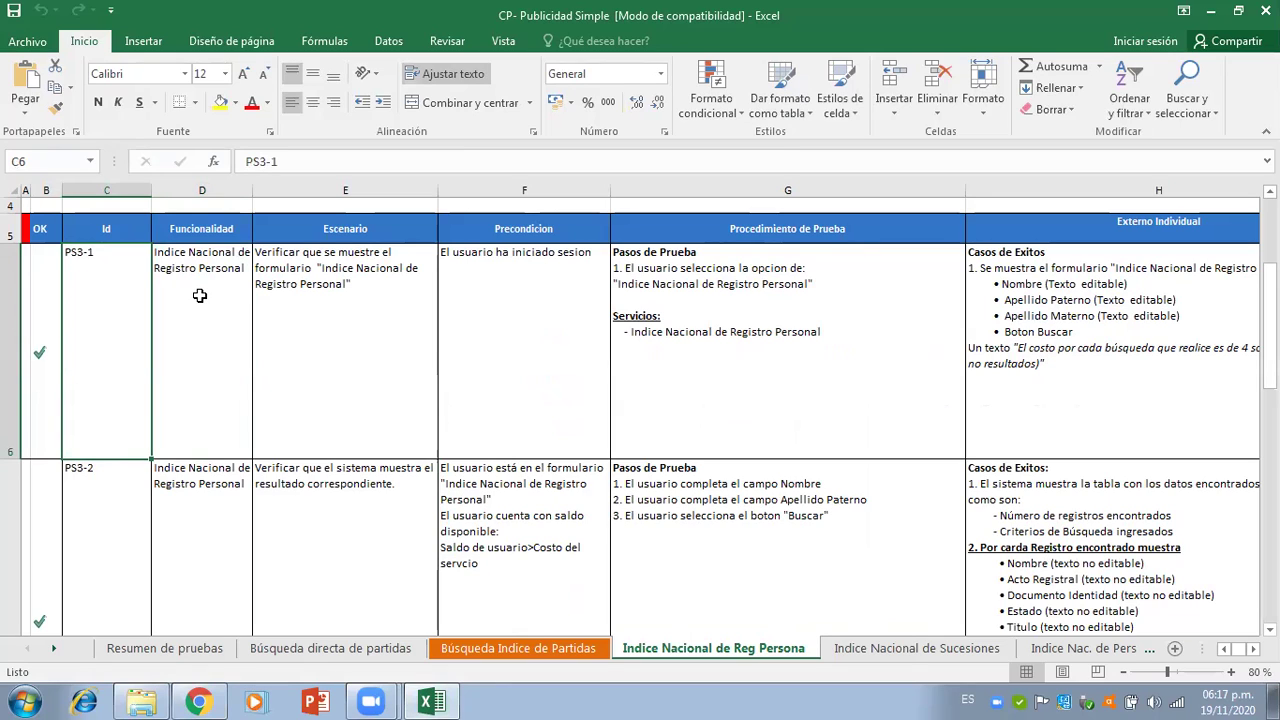
{"action": "key", "text": "Right"}
{"action": "key", "text": "Right"}
{"action": "key", "text": "Right"}
{"action": "key", "text": "Right"}
{"action": "key", "text": "Right"}
{"action": "key", "text": "Right"}
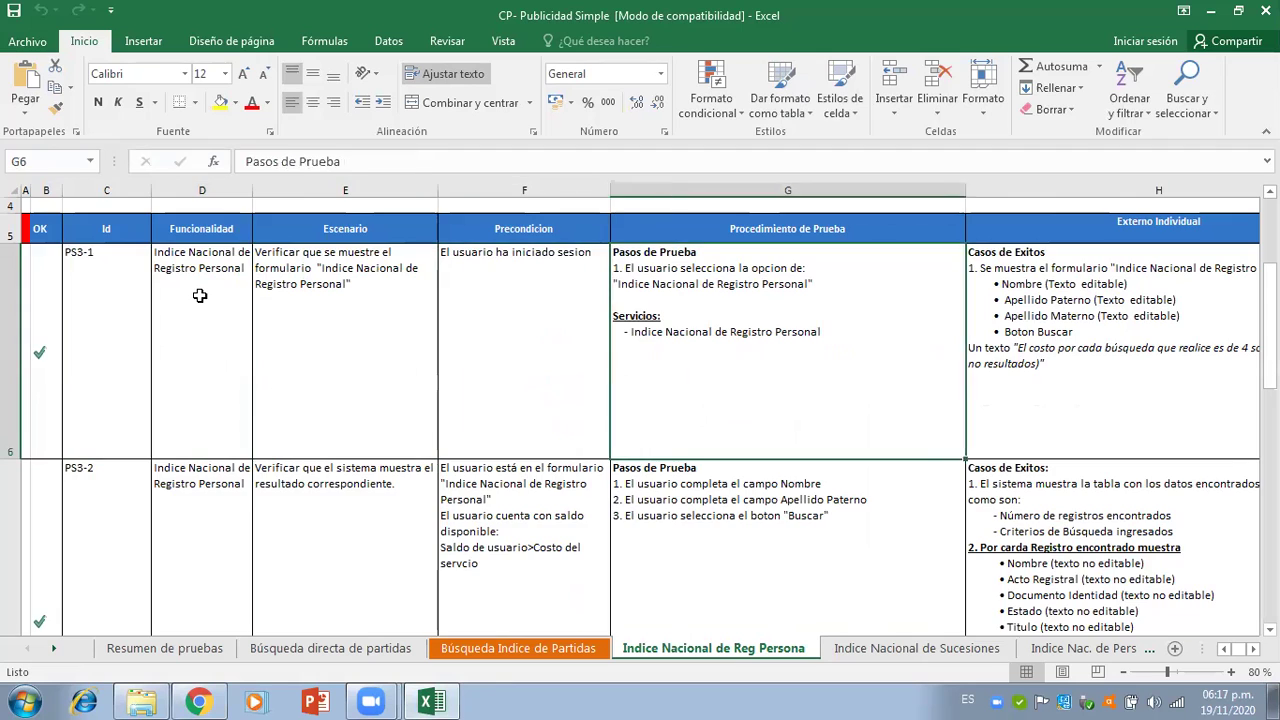
- Select the whole row of test case PS3-1, then switch to Jira in Chrome to compare it with the board columns
{"action": "key", "text": "Left"}
{"action": "key", "text": "Left"}
{"action": "key", "text": "Left"}
{"action": "key", "text": "Left"}
{"action": "key", "text": "Left"}
{"action": "key", "text": "Left"}
{"action": "key", "text": "Left"}
{"action": "key", "text": "Left"}
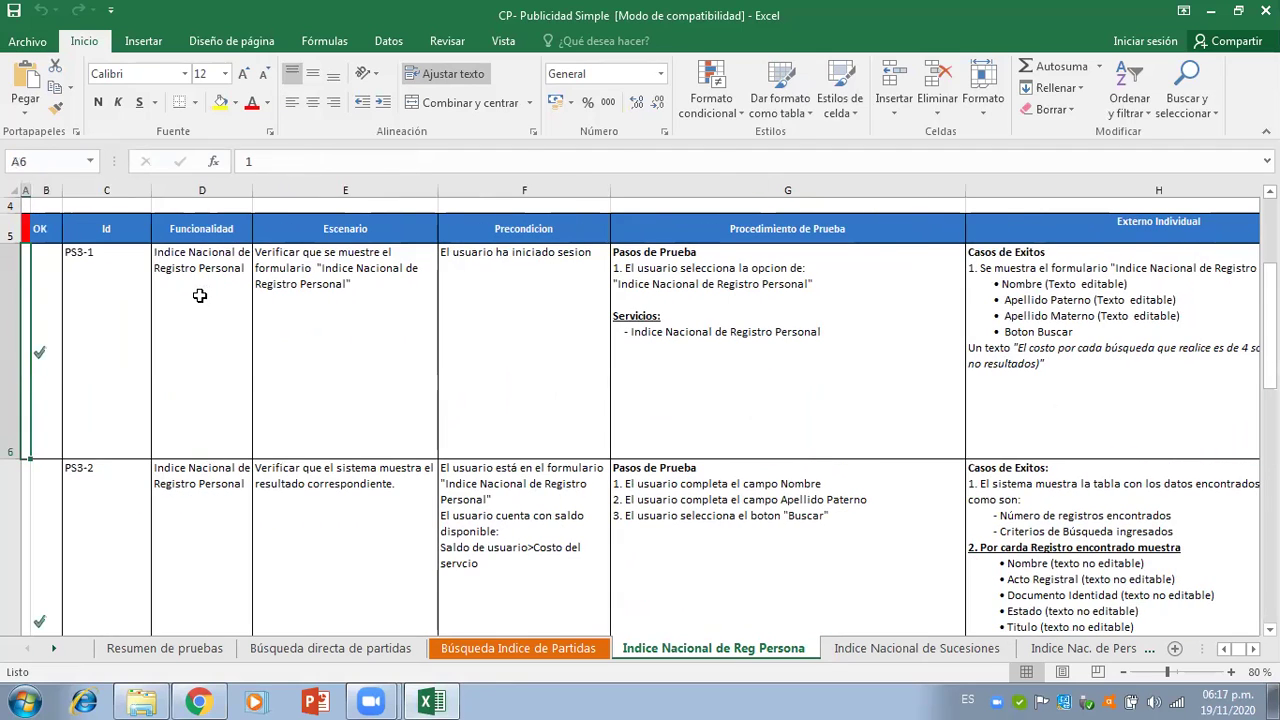
{"action": "key", "text": "Right"}
{"action": "key", "text": "Right"}
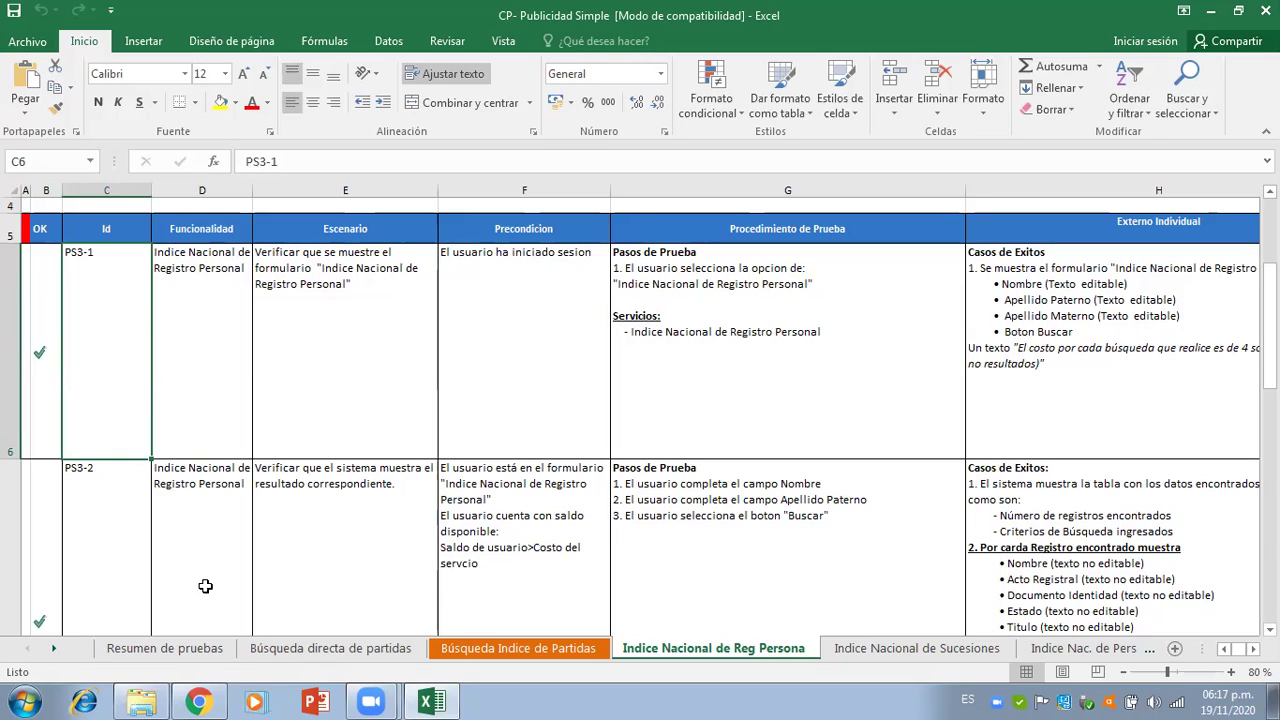
{"action": "left_click", "coordinate": [14, 325]}
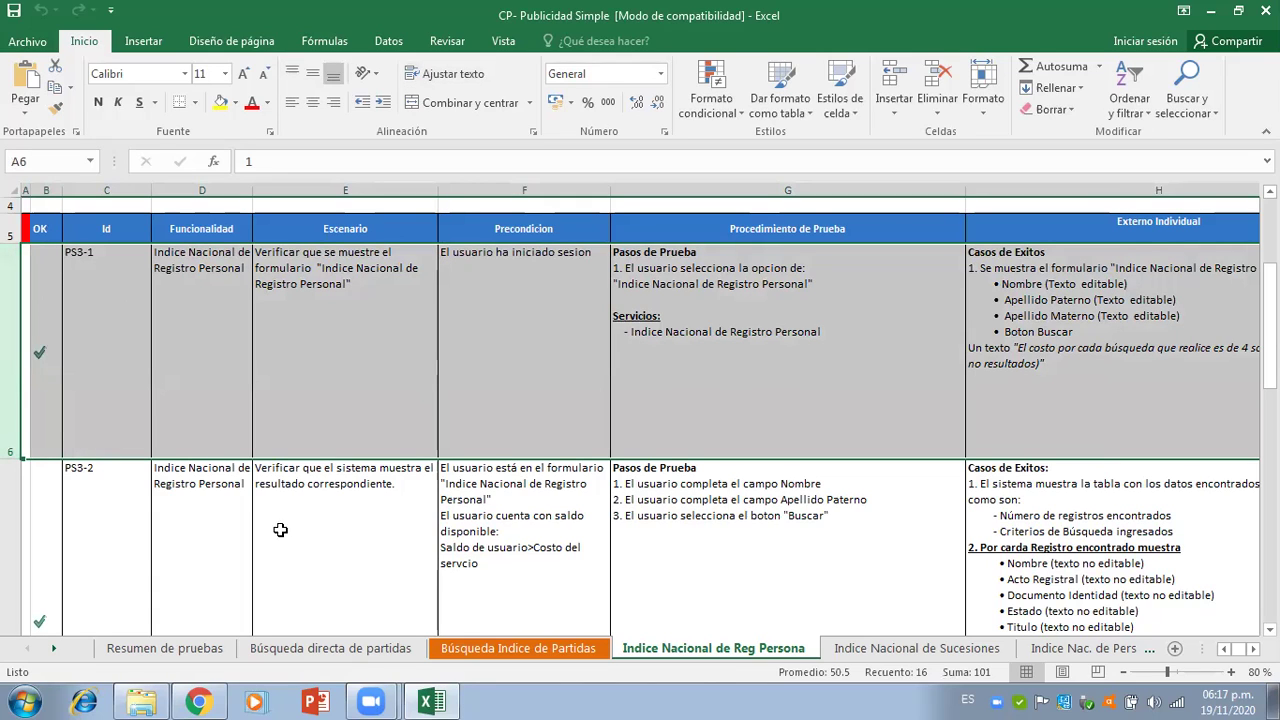
{"action": "left_click", "coordinate": [199, 702]}
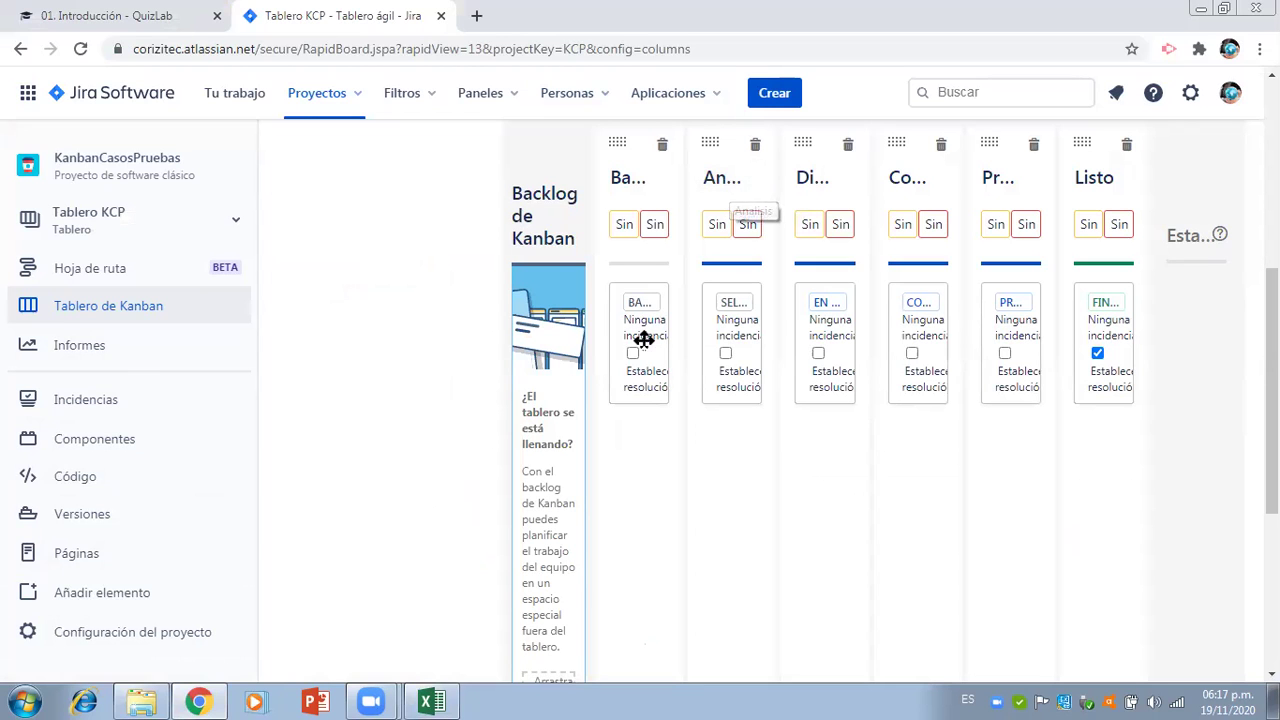
- Return to the Excel workbook and examine the Funcionalidad, Escenario, Precondicion and Procedimiento de Prueba fields of test case PS3-1
{"action": "left_click", "coordinate": [431, 701]}
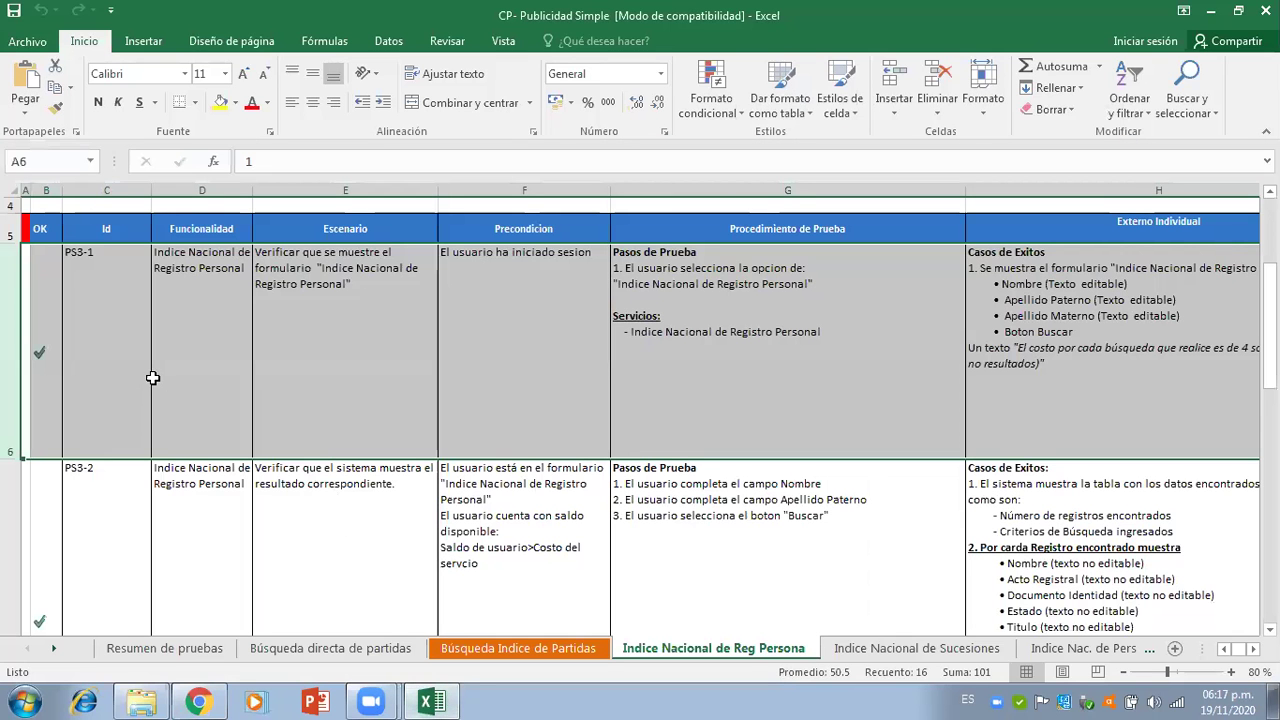
{"action": "left_click", "coordinate": [495, 295]}
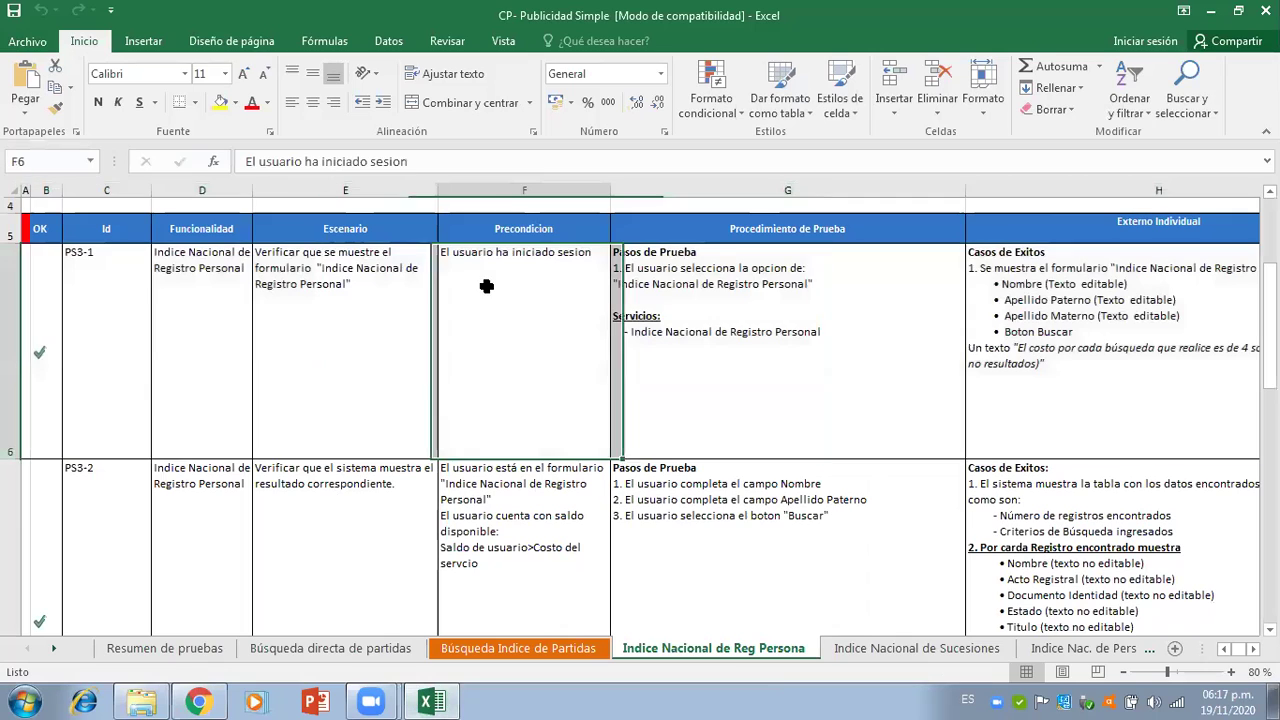
{"action": "key", "text": "Left"}
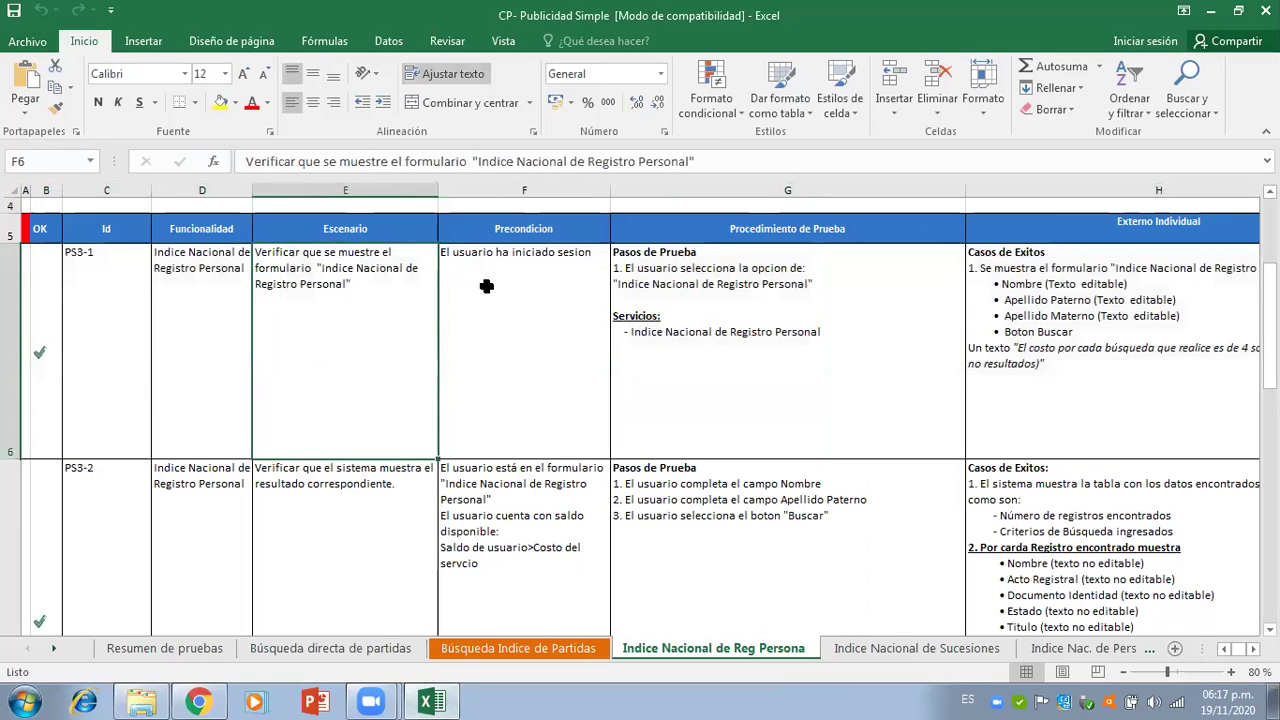
{"action": "key", "text": "Left"}
{"action": "key", "text": "Right"}
{"action": "key", "text": "Right"}
{"action": "key", "text": "Right"}
{"action": "key", "text": "Left"}
{"action": "key", "text": "Left"}
{"action": "key", "text": "Left"}
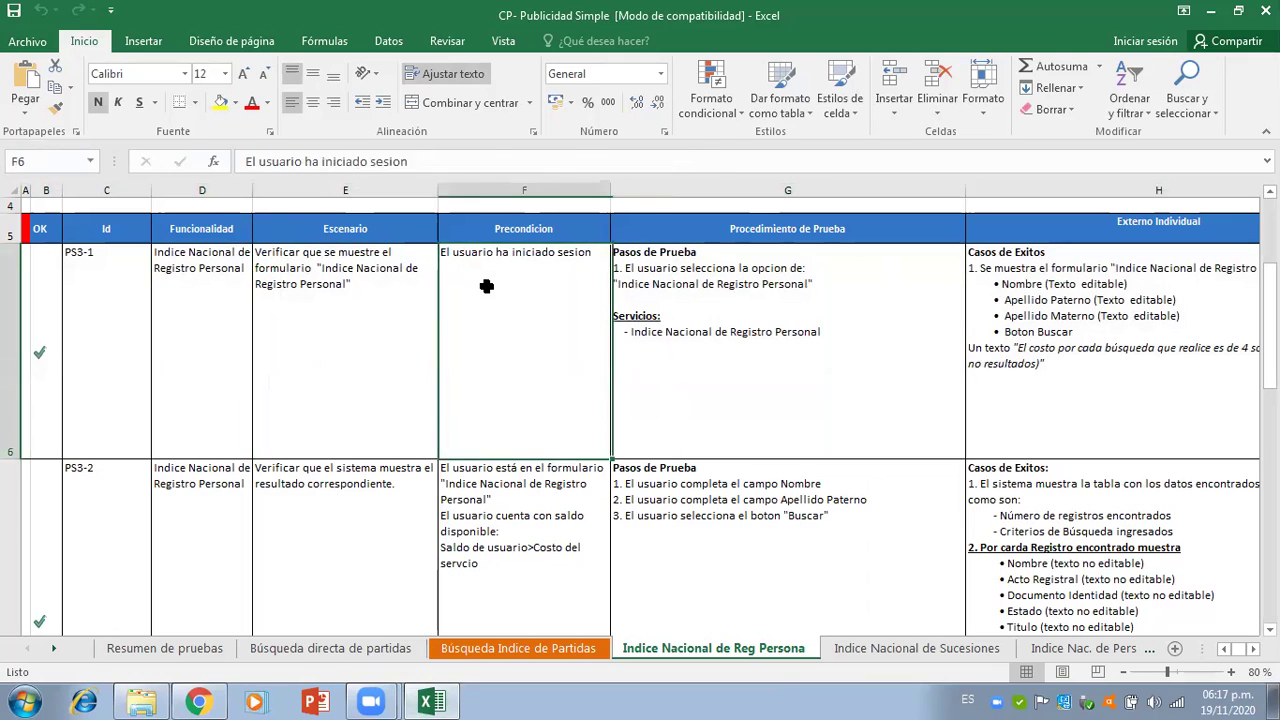
{"action": "key", "text": "Right"}
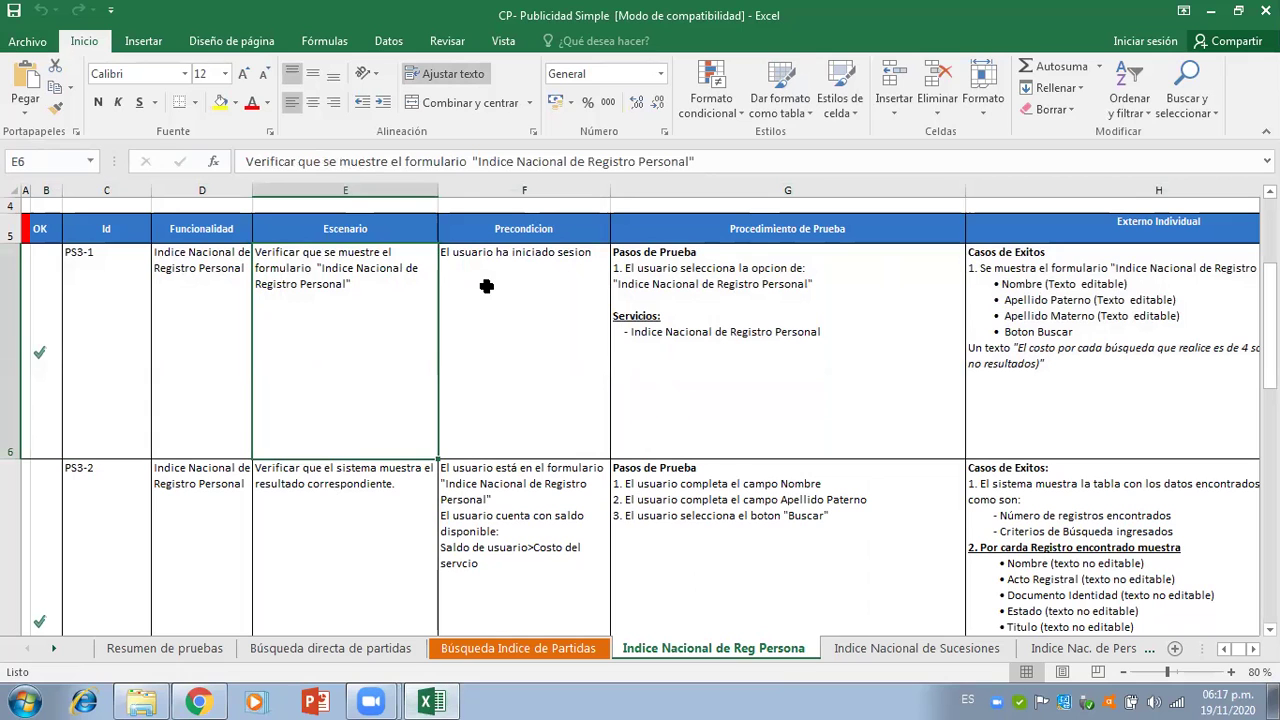
{"action": "key", "text": "Right"}
{"action": "key", "text": "Right"}
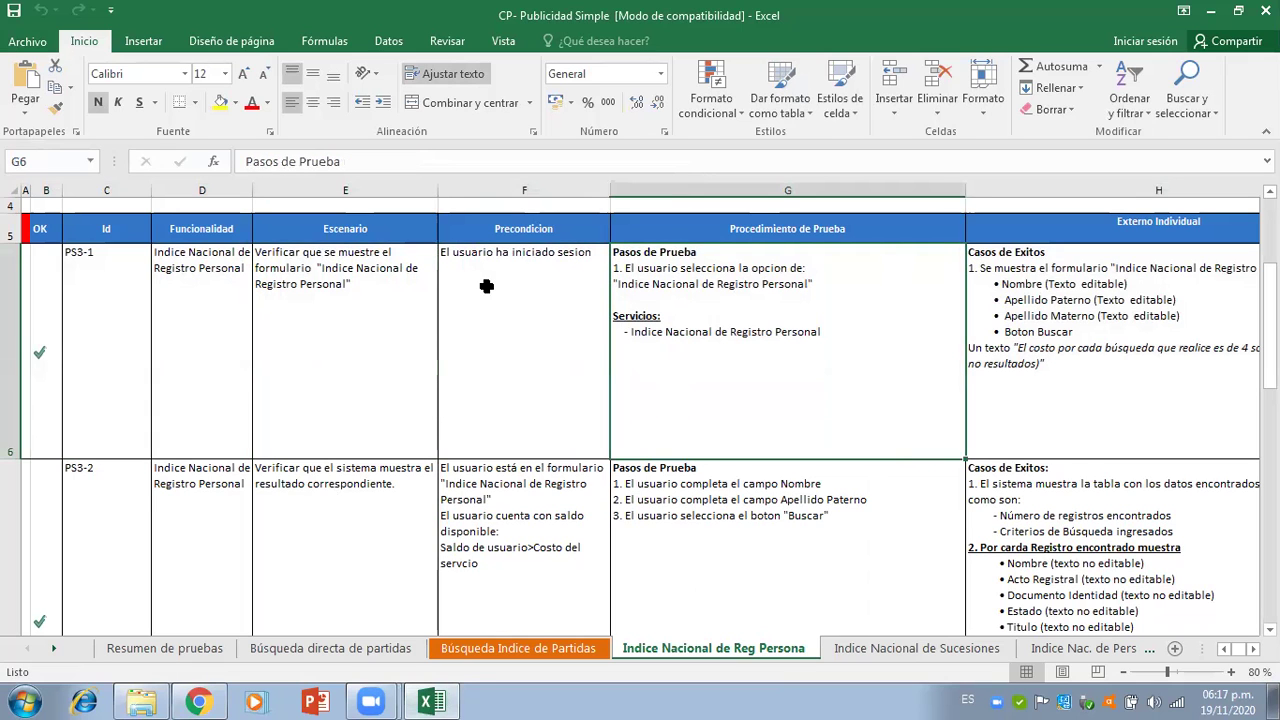
- Look through PS3-1's success criteria per user type up to ESTADO, then switch back to the Jira board columns in Chrome
{"action": "key", "text": "Right"}
{"action": "key", "text": "Right"}
{"action": "key", "text": "Right"}
{"action": "key", "text": "Right"}
{"action": "key", "text": "Right"}
{"action": "key", "text": "Right"}
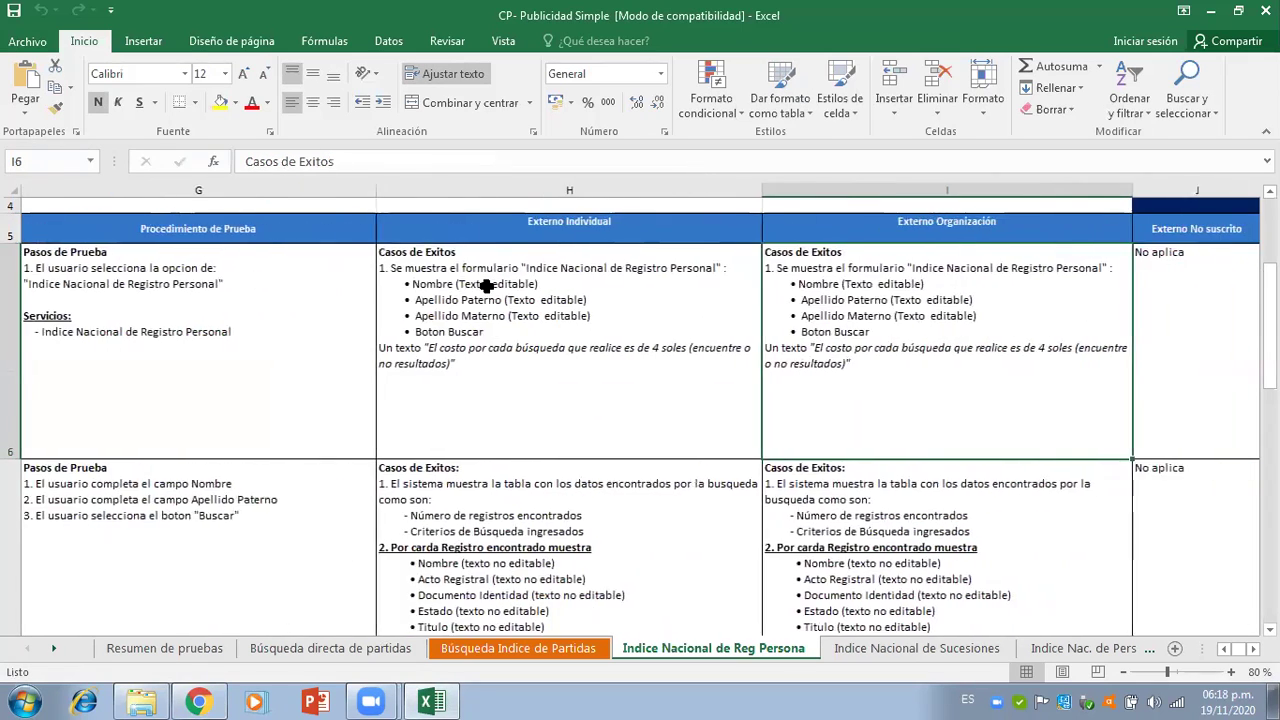
{"action": "key", "text": "Right"}
{"action": "key", "text": "Right"}
{"action": "key", "text": "Right"}
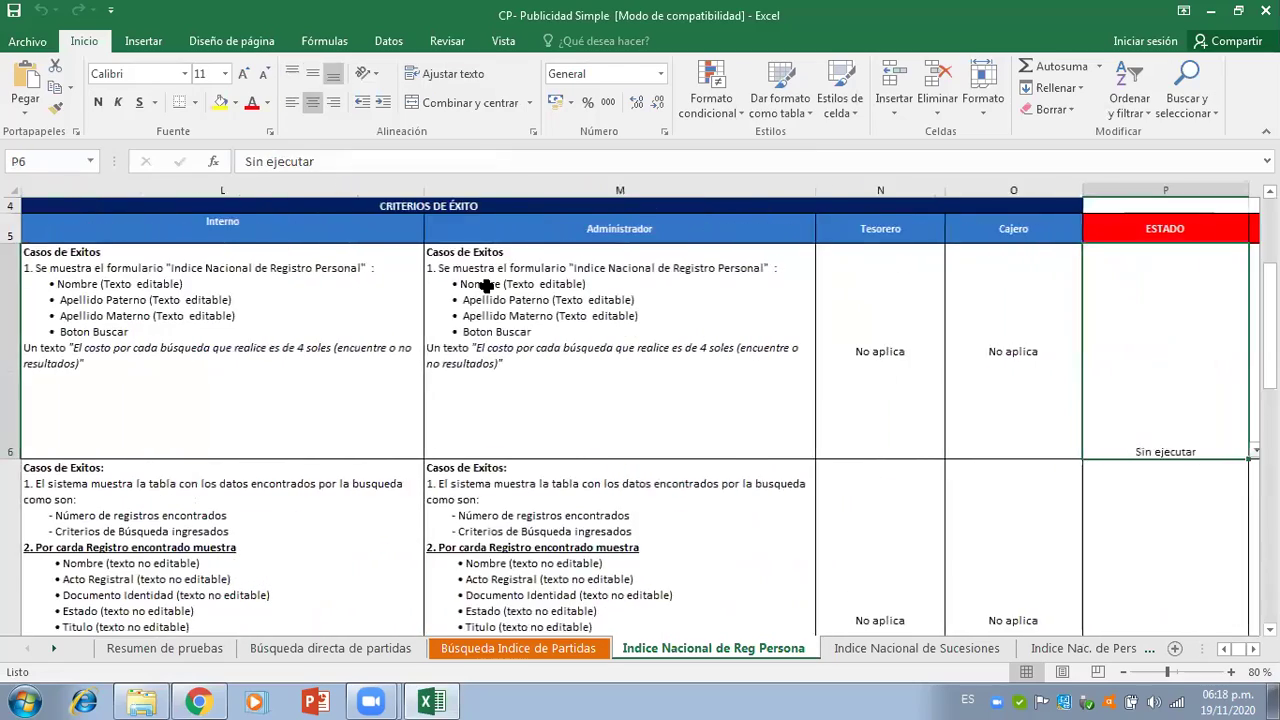
{"action": "key", "text": "Left"}
{"action": "key", "text": "Left"}
{"action": "key", "text": "Left"}
{"action": "key", "text": "Left"}
{"action": "key", "text": "Left"}
{"action": "key", "text": "Left"}
{"action": "key", "text": "Home"}
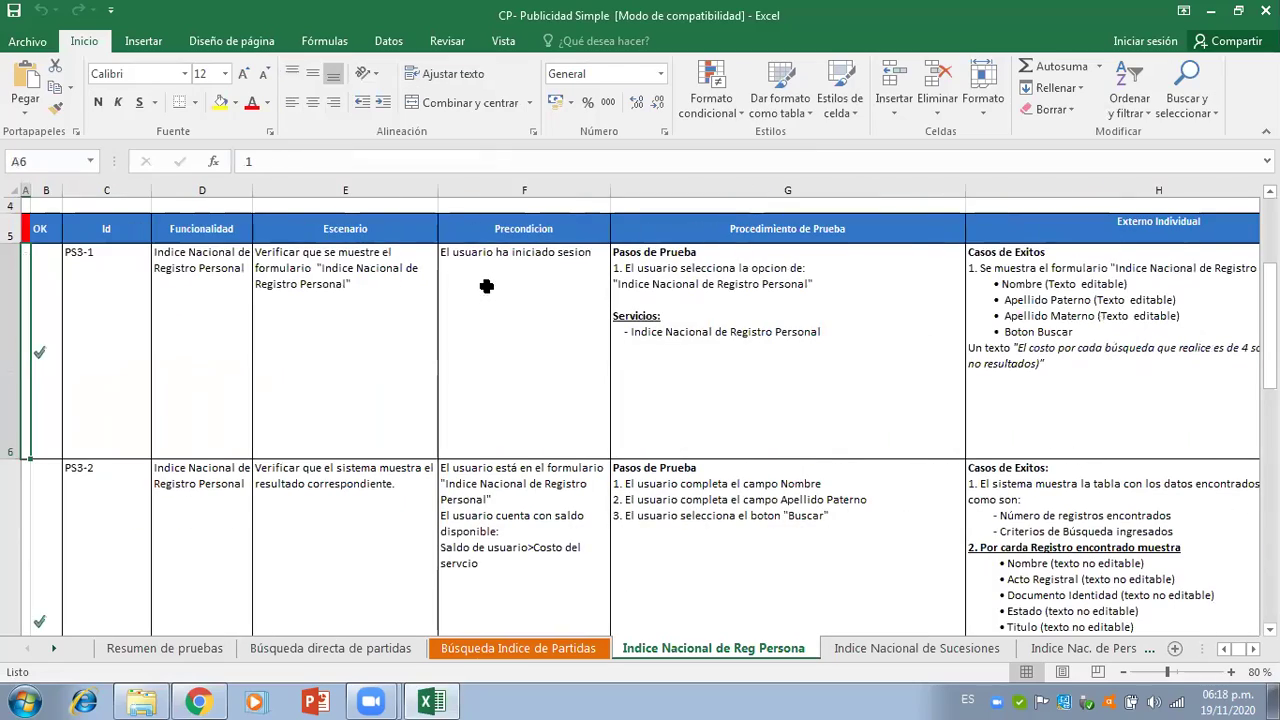
{"action": "left_click", "coordinate": [199, 702]}
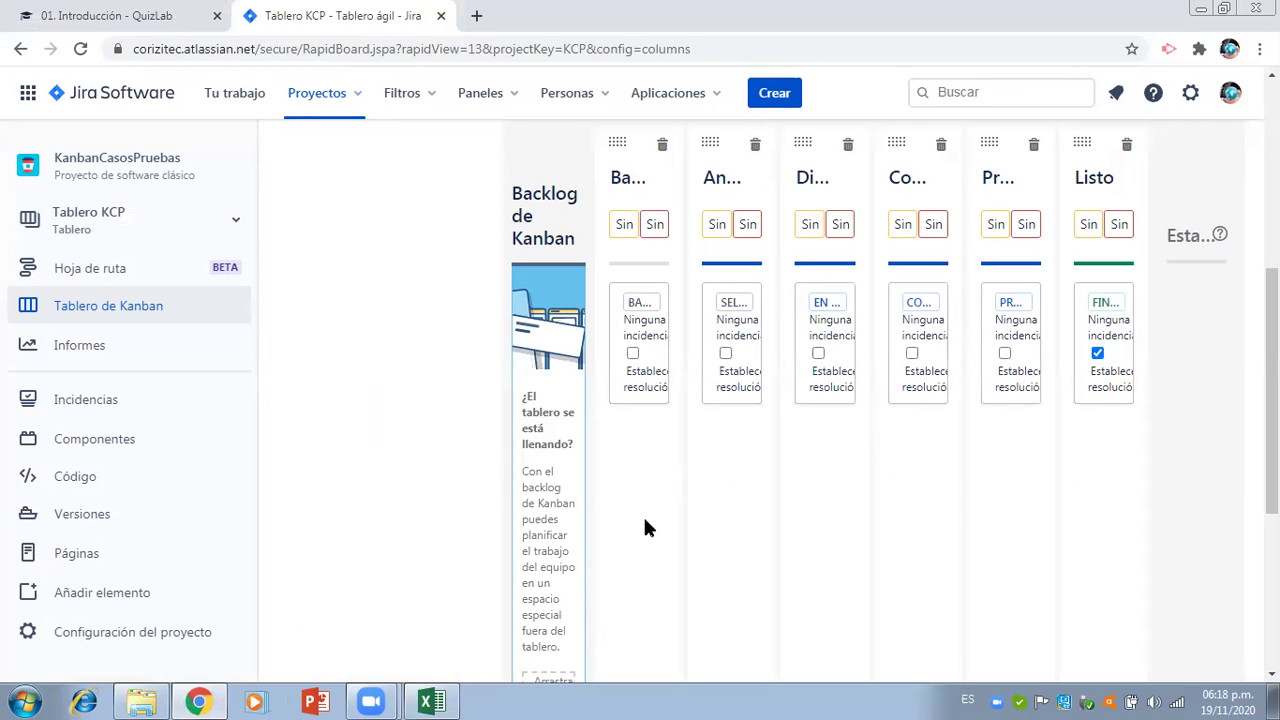
- Switch to the Excel workbook and review the PS3-1 row from Escenario across the success criteria
{"action": "left_click", "coordinate": [433, 701]}
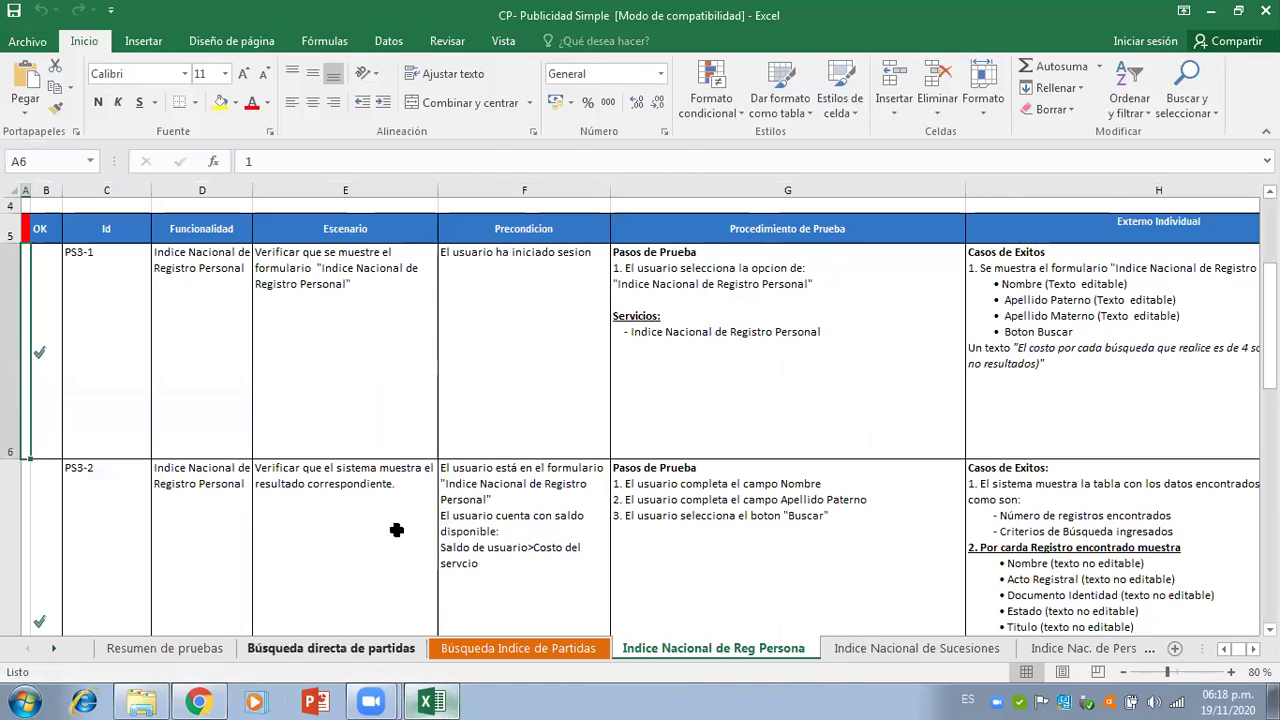
{"action": "left_click", "coordinate": [411, 331]}
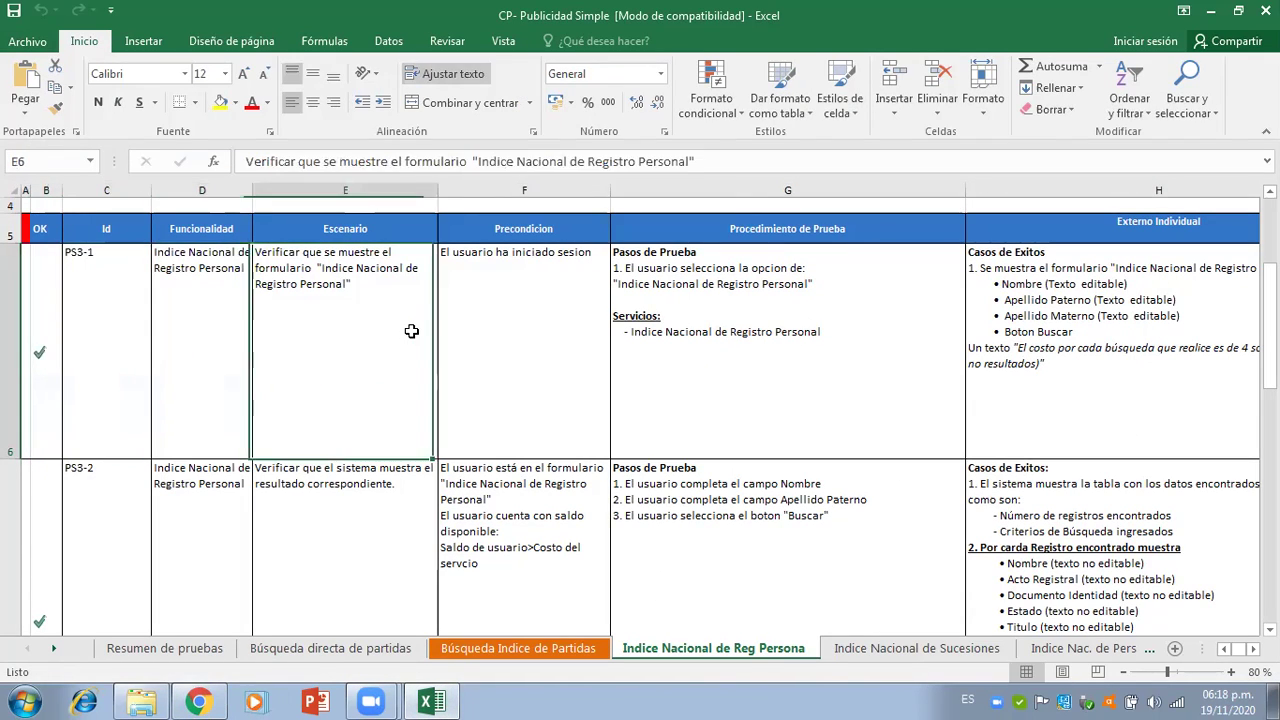
{"action": "key", "text": "Right"}
{"action": "key", "text": "Right"}
{"action": "key", "text": "Right"}
{"action": "key", "text": "Right"}
{"action": "key", "text": "Right"}
{"action": "key", "text": "Right"}
{"action": "key", "text": "Right"}
{"action": "key", "text": "Right"}
{"action": "key", "text": "Right"}
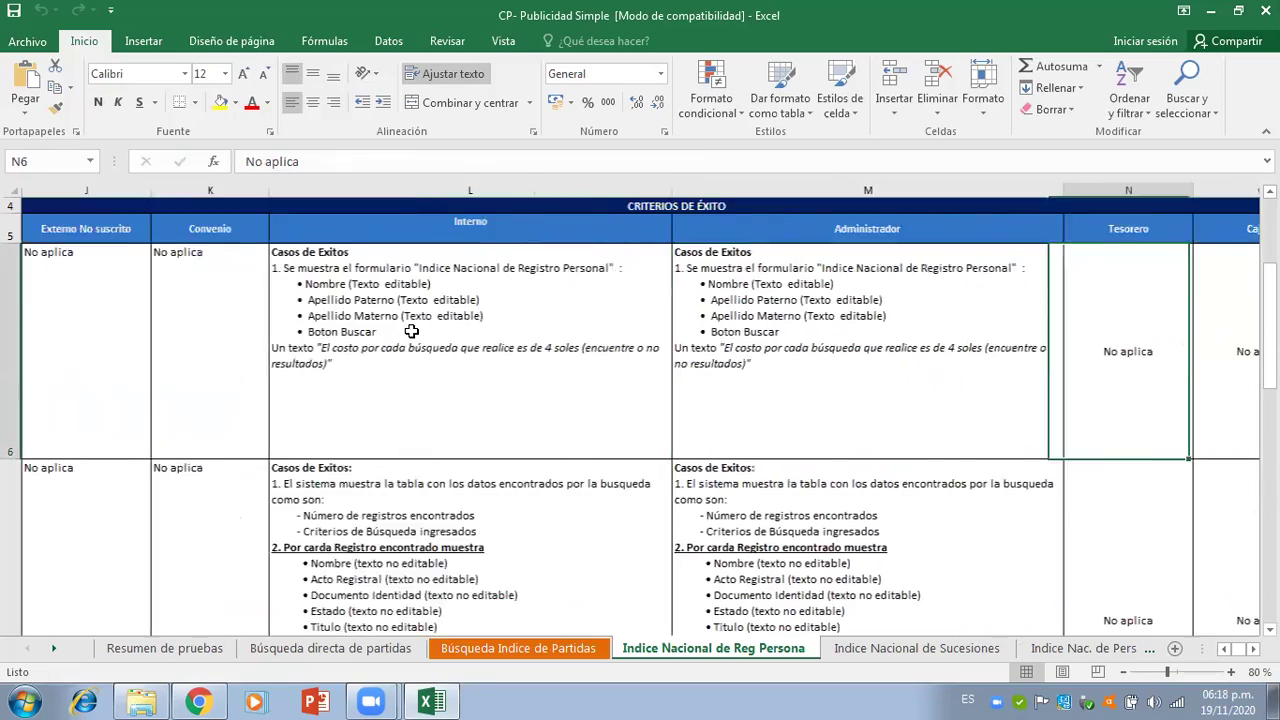
{"action": "key", "text": "Right"}
{"action": "key", "text": "Right"}
{"action": "key", "text": "Right"}
{"action": "key", "text": "Home"}
- Examine PS3-1's fields from Id to Externo Individual, focusing on Precondicion and Procedimiento de Prueba
{"action": "key", "text": "Right"}
{"action": "key", "text": "Right"}
{"action": "key", "text": "Right"}
{"action": "key", "text": "Right"}
{"action": "key", "text": "Right"}
{"action": "key", "text": "Right"}
{"action": "key", "text": "Right"}
{"action": "key", "text": "Left"}
{"action": "key", "text": "Left"}
{"action": "key", "text": "Right"}
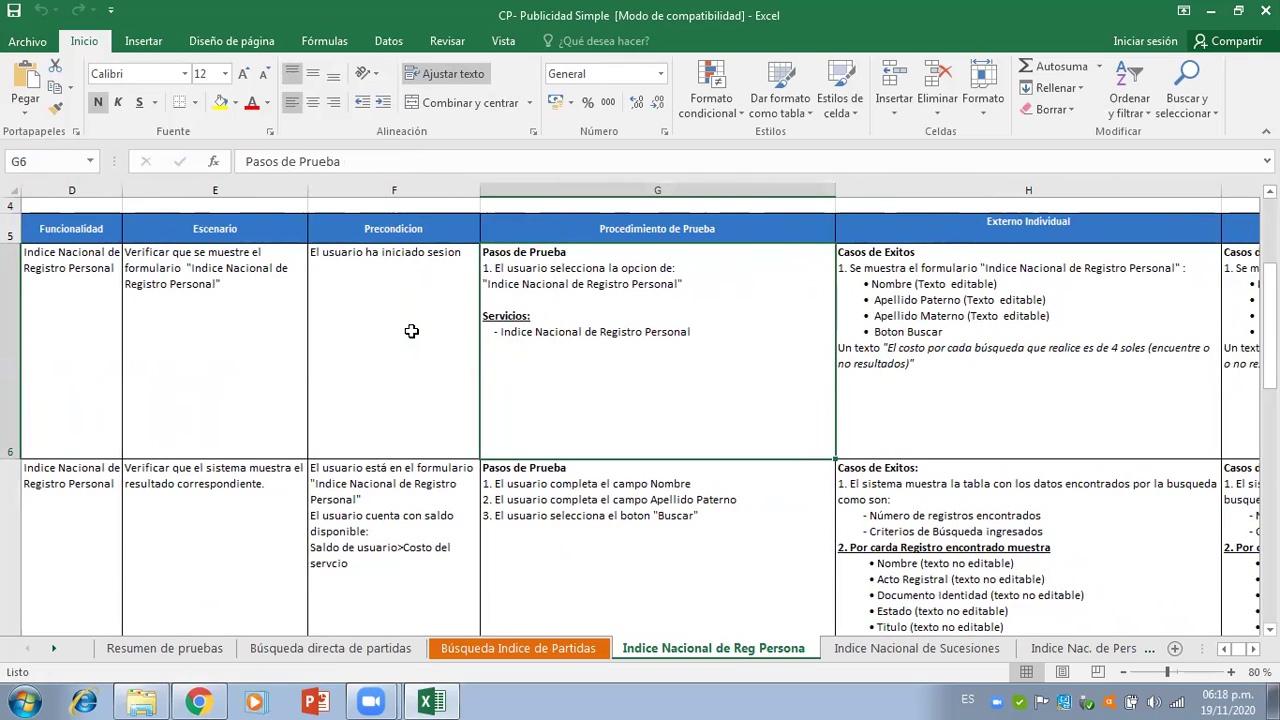
{"action": "key", "text": "Right"}
{"action": "key", "text": "Left"}
{"action": "key", "text": "Left"}
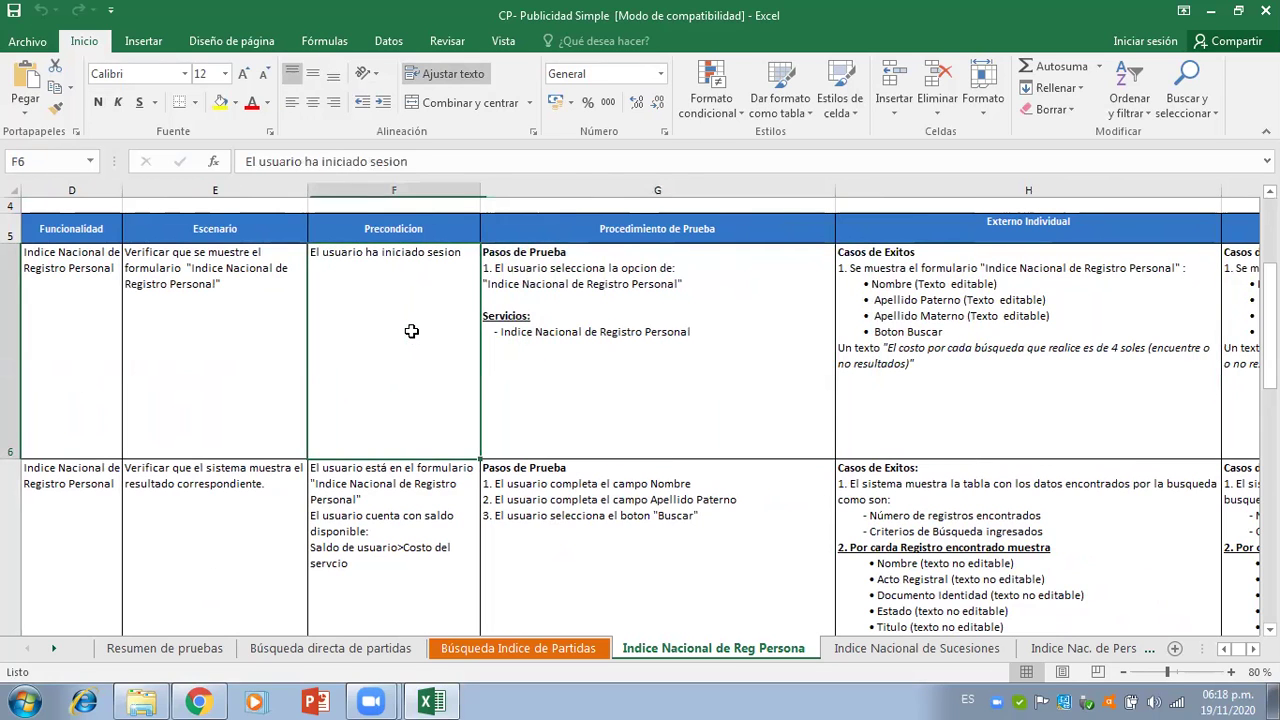
{"action": "key", "text": "Left"}
{"action": "key", "text": "Left"}
{"action": "key", "text": "Left"}
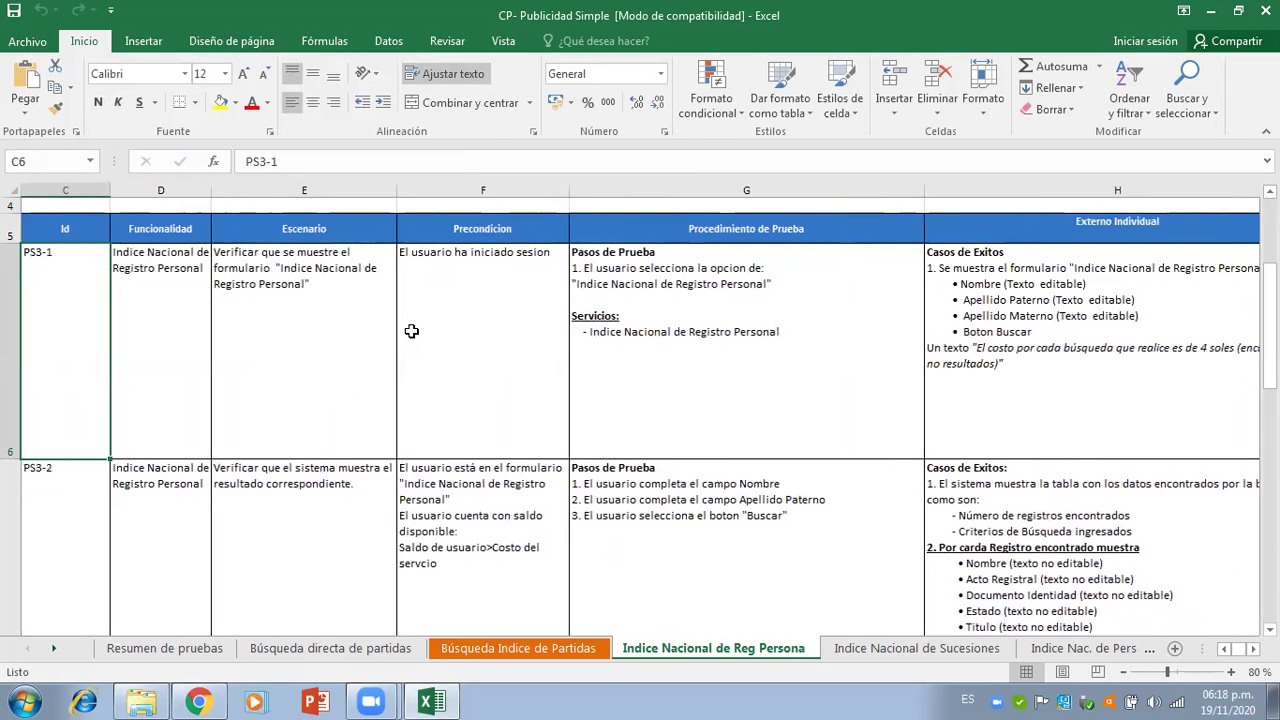
- Review the Id, Funcionalidad, Escenario and Precondicion of test case PS3-1
{"action": "key", "text": "Right"}
{"action": "key", "text": "Right"}
{"action": "key", "text": "Right"}
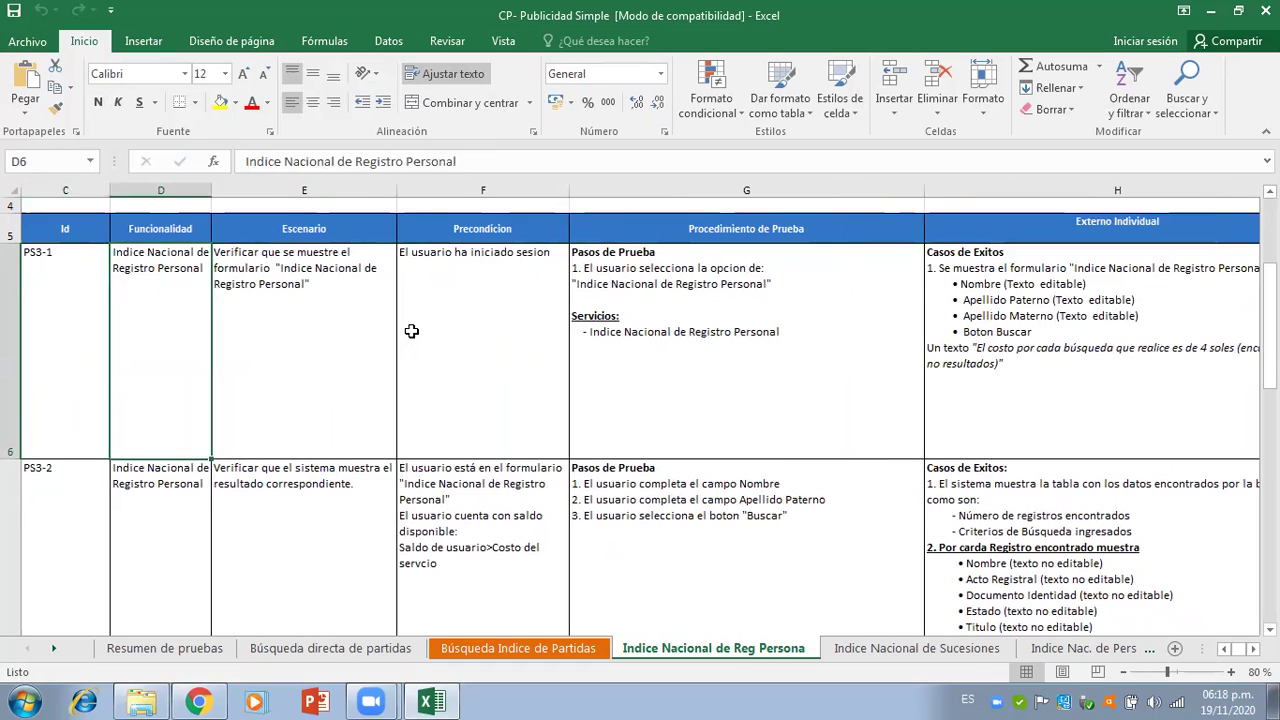
{"action": "key", "text": "Left"}
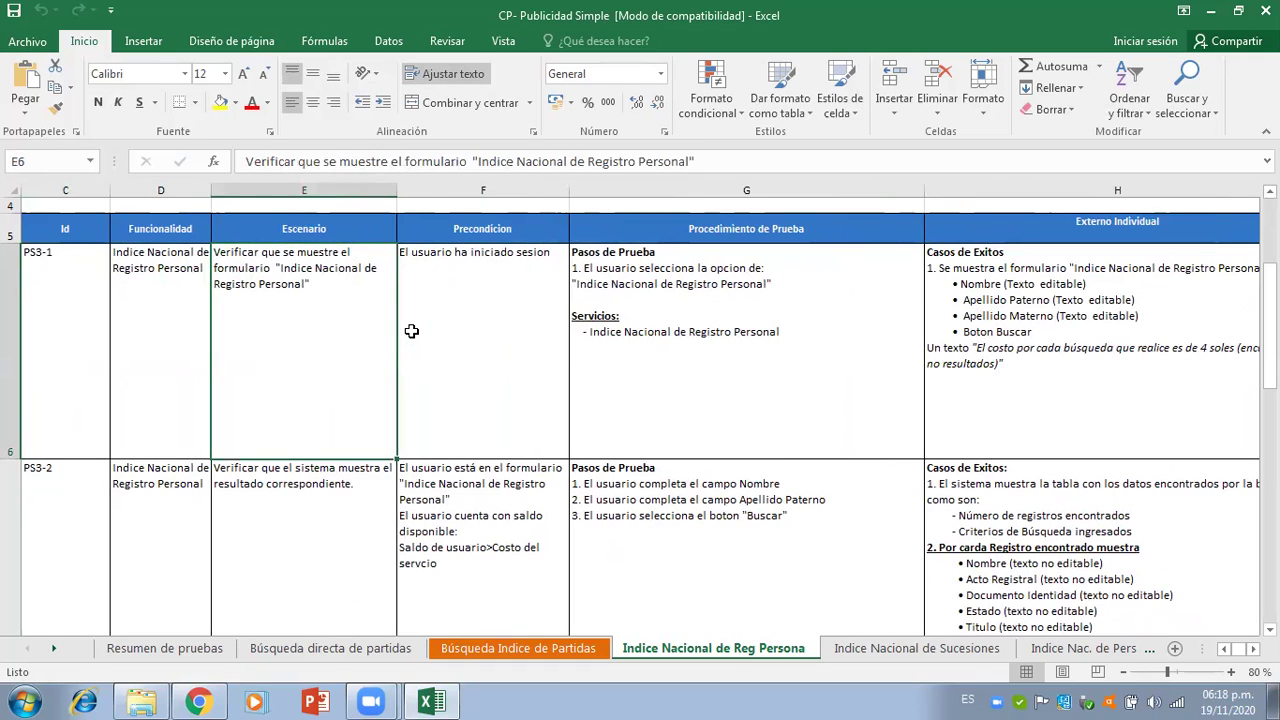
{"action": "key", "text": "Left"}
{"action": "key", "text": "Left"}
{"action": "key", "text": "Left"}
{"action": "key", "text": "Right"}
{"action": "key", "text": "Right"}
{"action": "key", "text": "Right"}
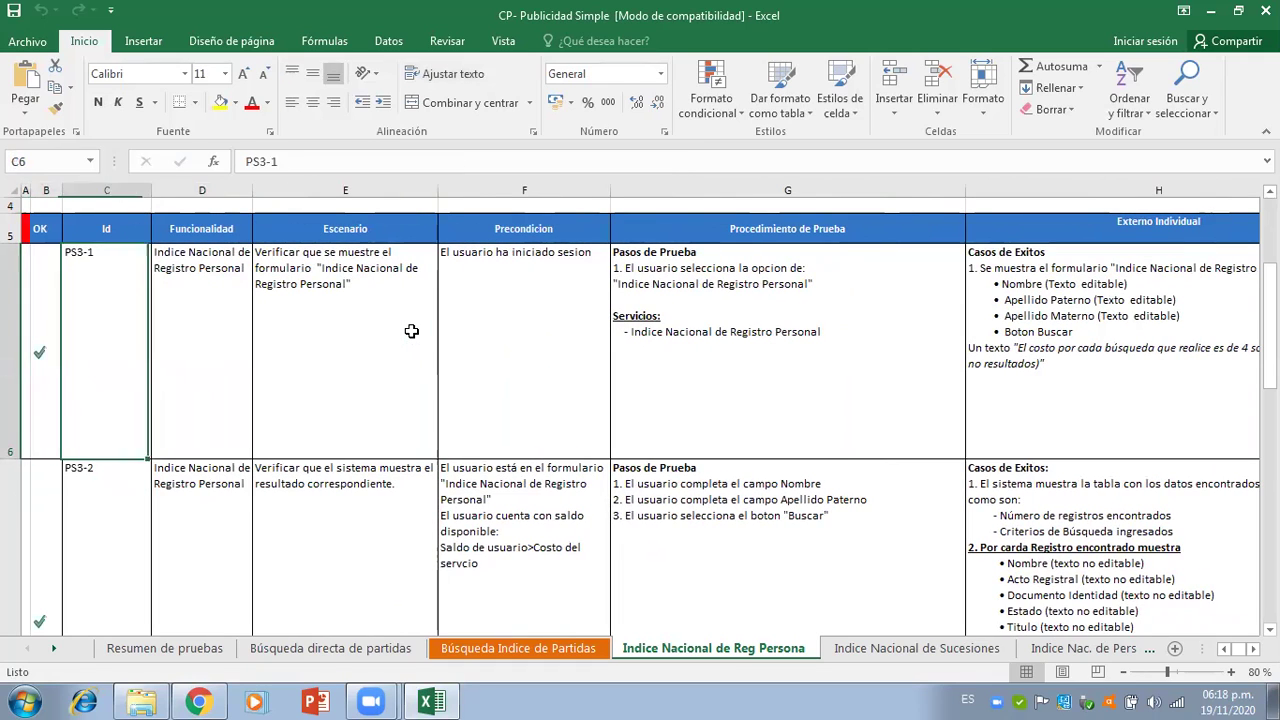
{"action": "key", "text": "Right"}
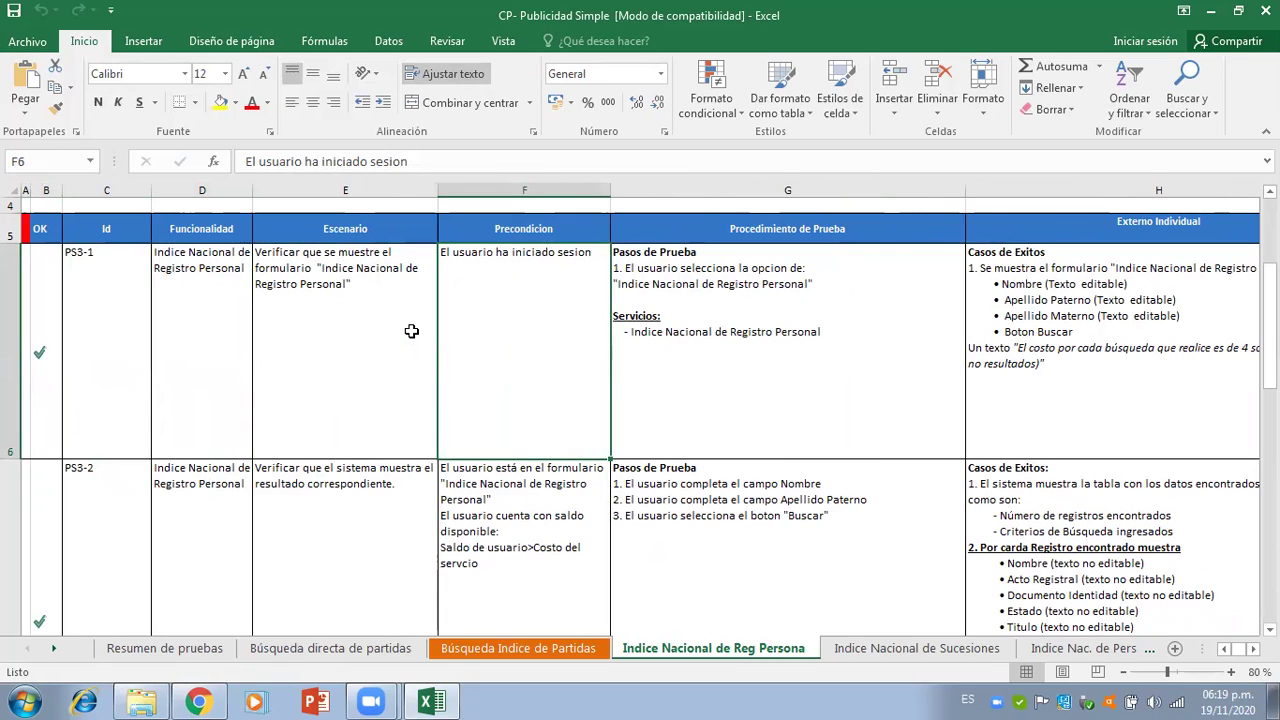
{"action": "key", "text": "Left"}
{"action": "key", "text": "Left"}
{"action": "key", "text": "Left"}
{"action": "key", "text": "Left"}
{"action": "key", "text": "Right"}
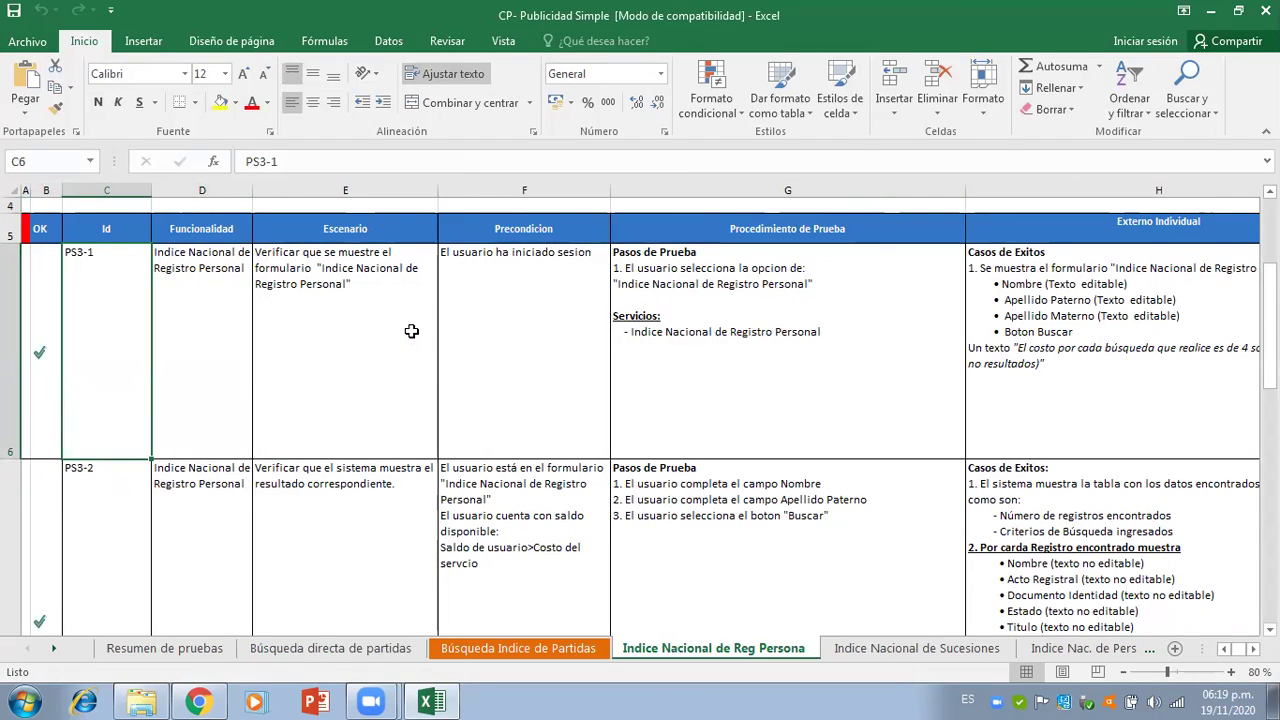
- Examine test case PS3-1 from Funcionalidad through the success criteria of each user type to its ESTADO field
{"action": "key", "text": "Right"}
{"action": "key", "text": "Right"}
{"action": "key", "text": "Right"}
{"action": "key", "text": "Right"}
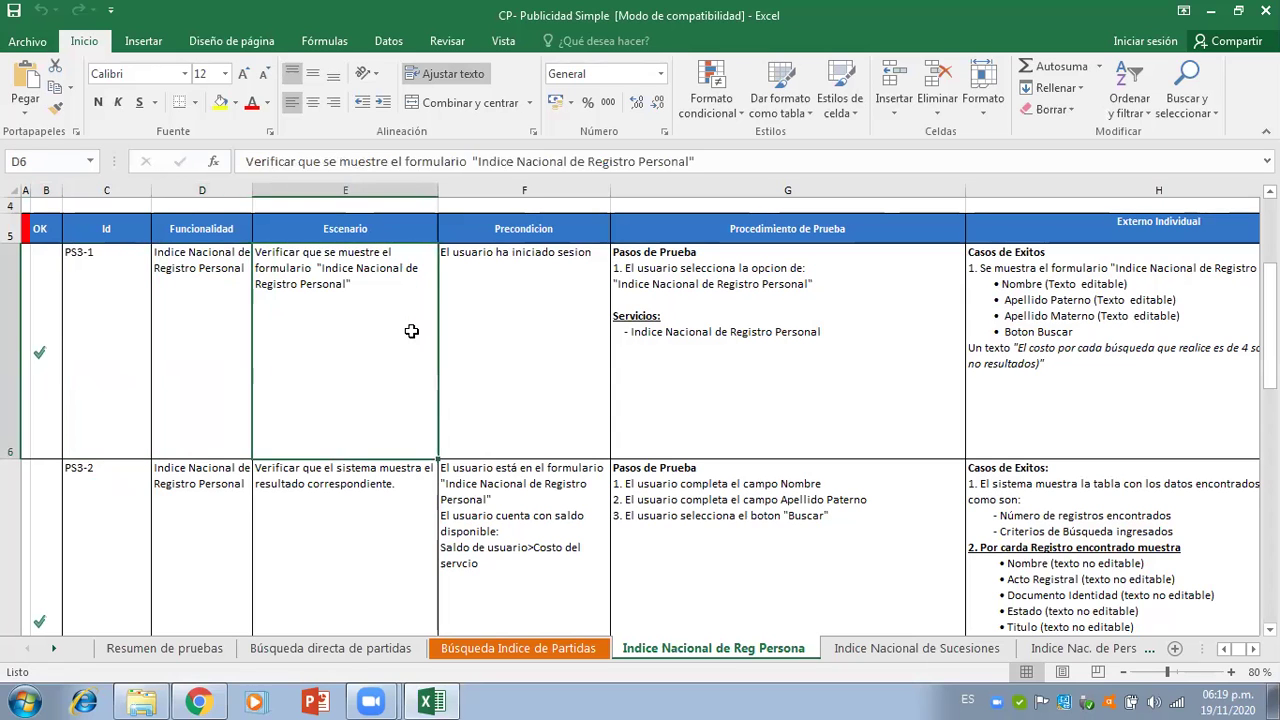
{"action": "key", "text": "Right"}
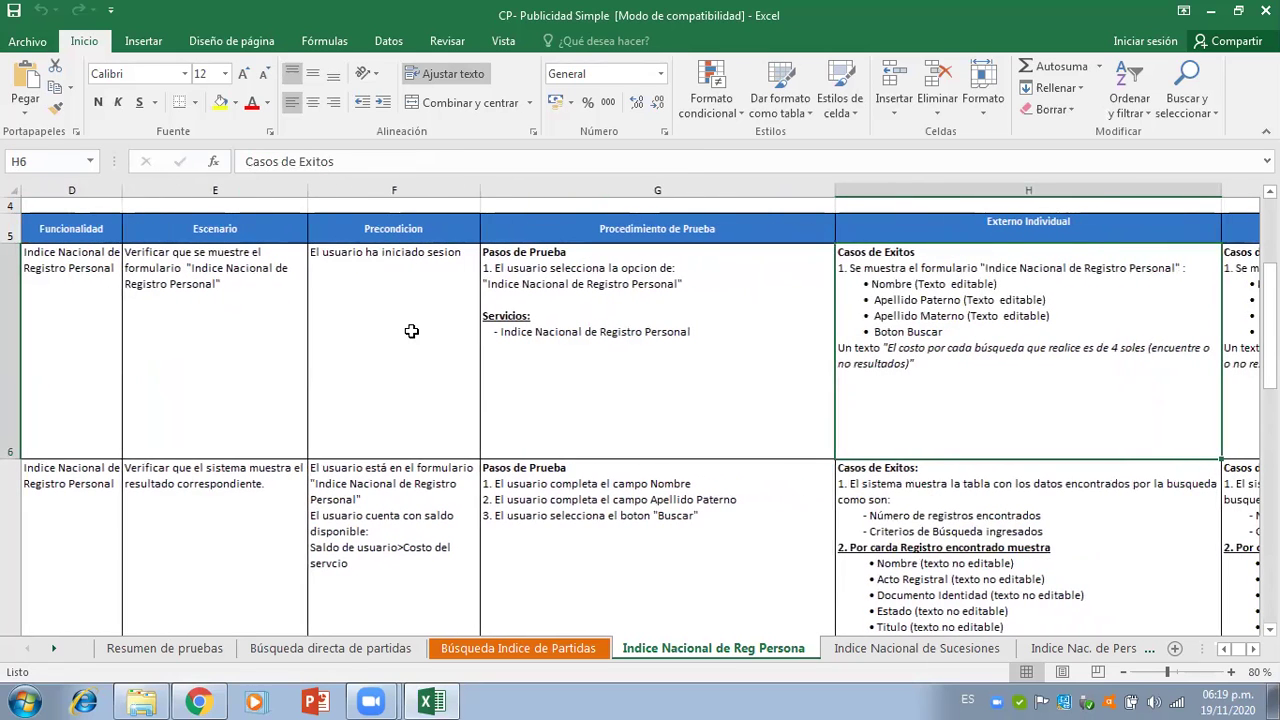
{"action": "key", "text": "Right"}
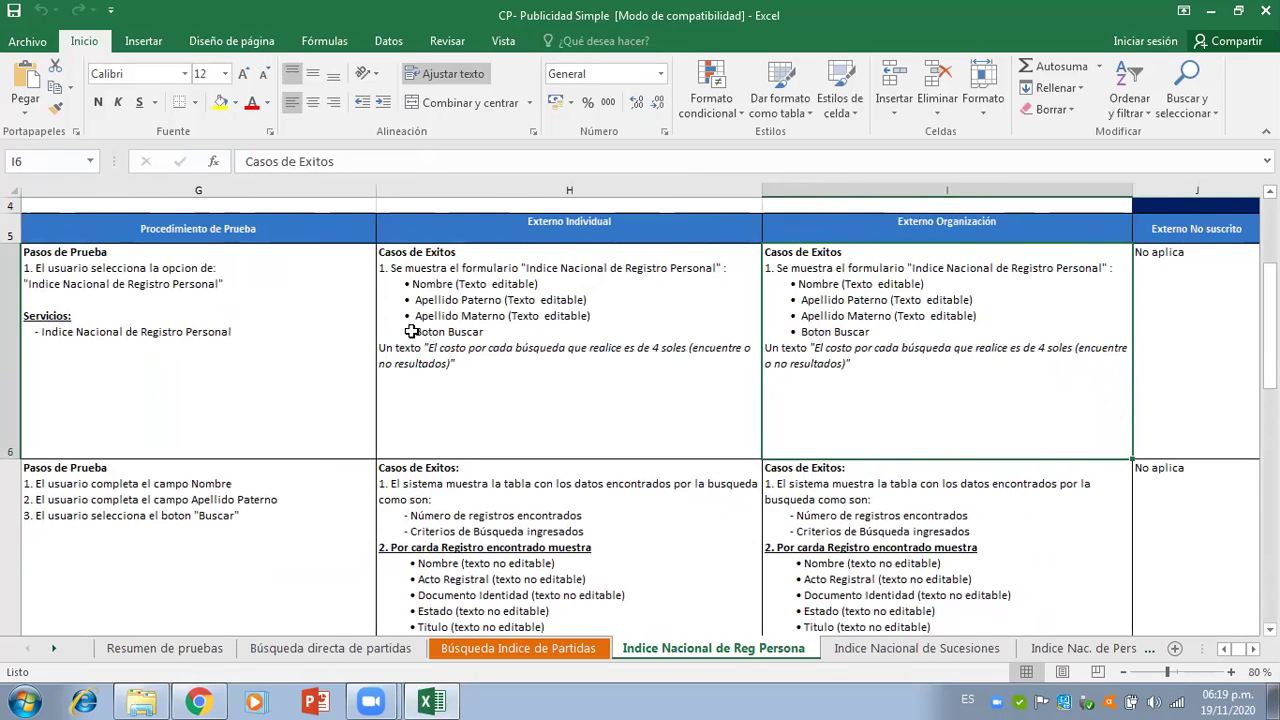
{"action": "key", "text": "Right"}
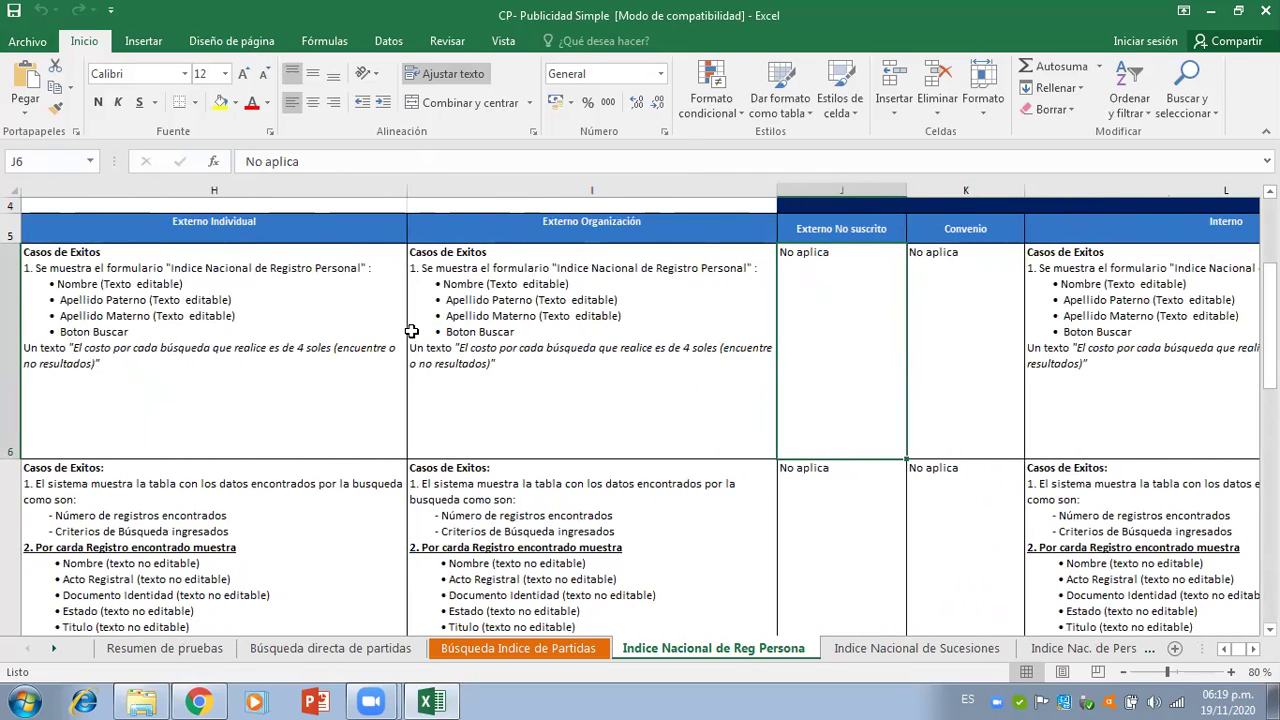
{"action": "key", "text": "Right"}
{"action": "key", "text": "Right"}
{"action": "key", "text": "Right"}
{"action": "key", "text": "Right"}
{"action": "key", "text": "Right"}
{"action": "key", "text": "Right"}
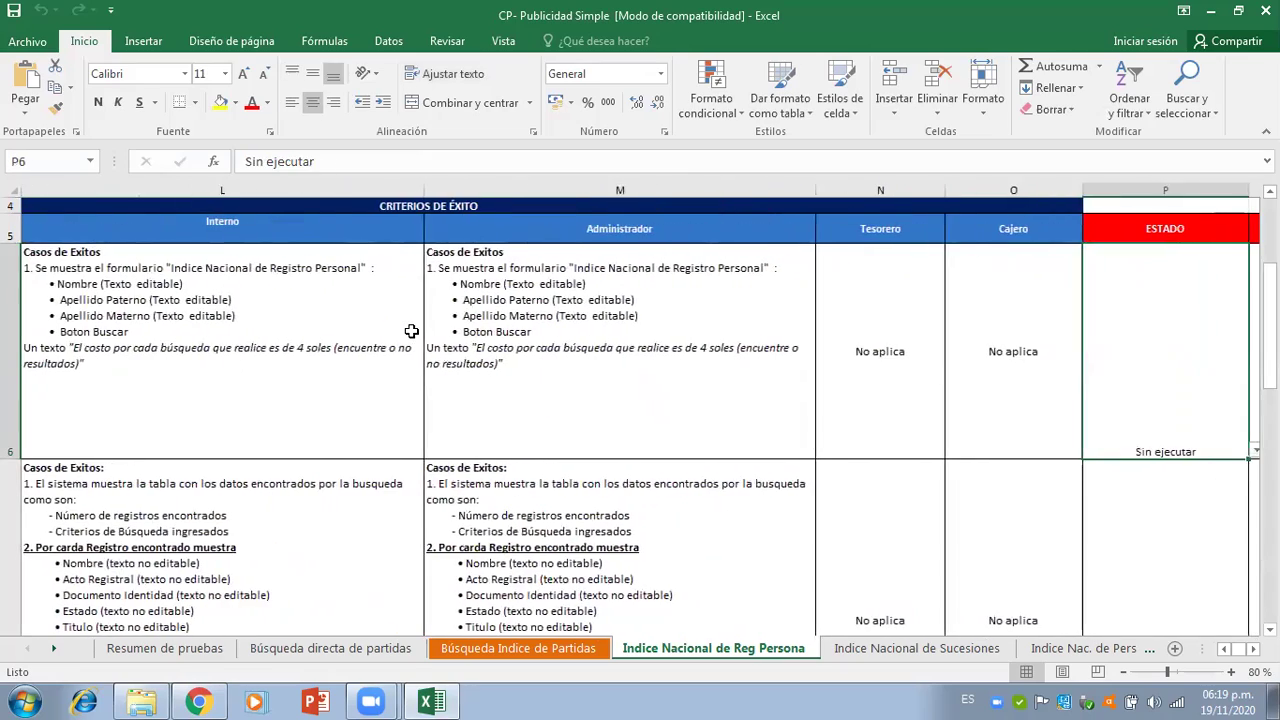
- Return to the start of the PS3-1 row and review its Id, Funcionalidad, Escenario and Precondicion
{"action": "key", "text": "Left"}
{"action": "key", "text": "Left"}
{"action": "key", "text": "Left"}
{"action": "key", "text": "Left"}
{"action": "key", "text": "Left"}
{"action": "key", "text": "Left"}
{"action": "key", "text": "Left"}
{"action": "key", "text": "Left"}
{"action": "key", "text": "Left"}
{"action": "key", "text": "Left"}
{"action": "key", "text": "Left"}
{"action": "key", "text": "Left"}
{"action": "key", "text": "Left"}
{"action": "key", "text": "Left"}
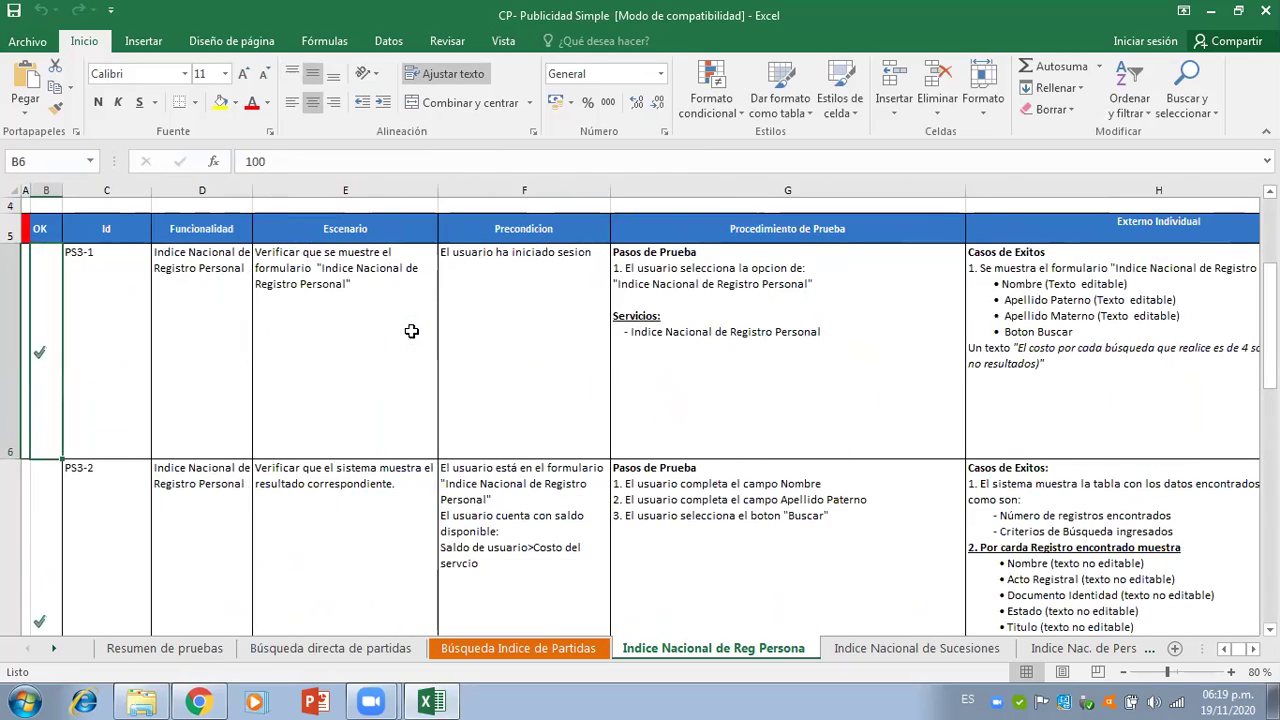
{"action": "key", "text": "Right"}
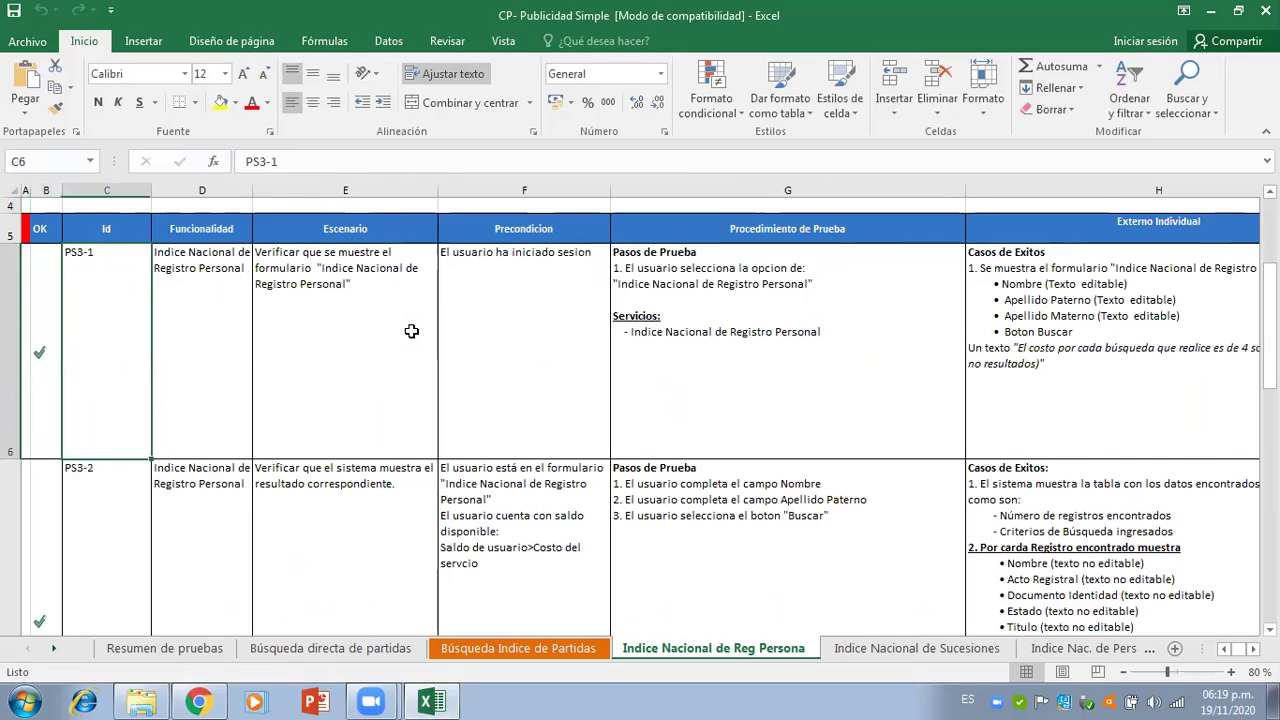
{"action": "key", "text": "Right"}
{"action": "key", "text": "Right"}
{"action": "key", "text": "Right"}
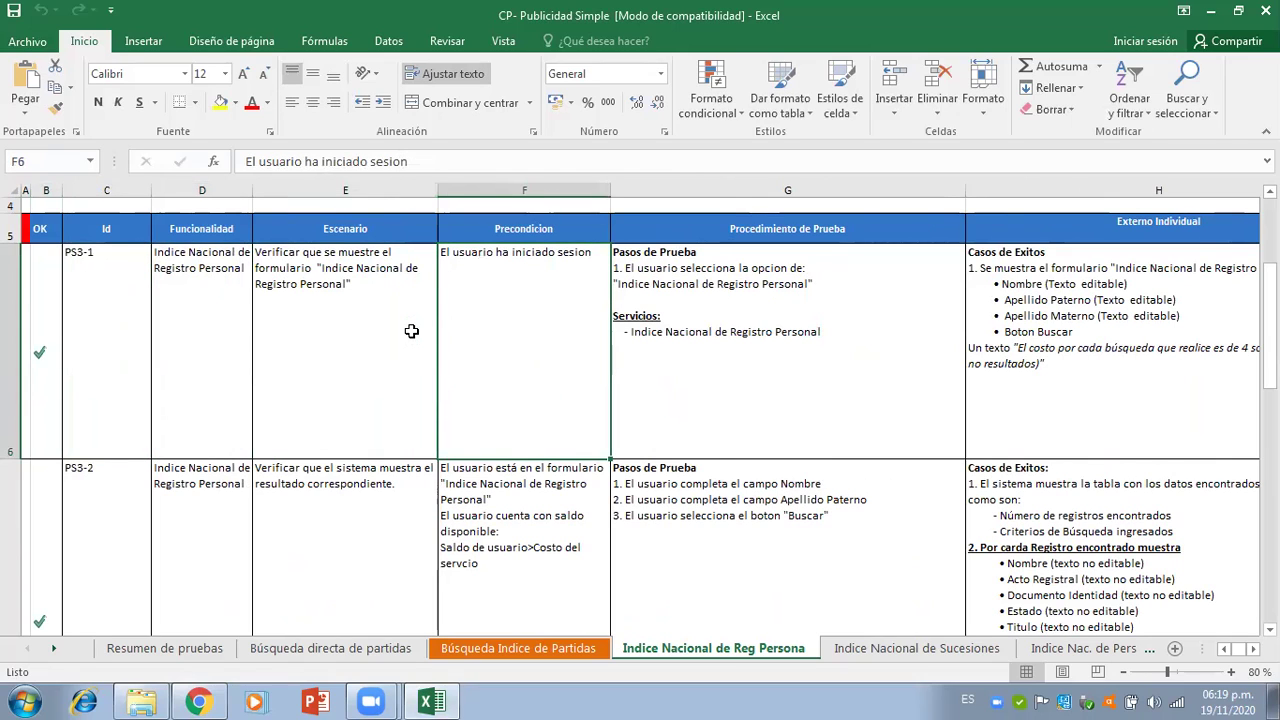
- Review the PS3-1 row from its first column through Procedimiento de Prueba to Externo Individual
{"action": "key", "text": "Left"}
{"action": "key", "text": "Left"}
{"action": "key", "text": "Left"}
{"action": "key", "text": "Left"}
{"action": "key", "text": "Left"}
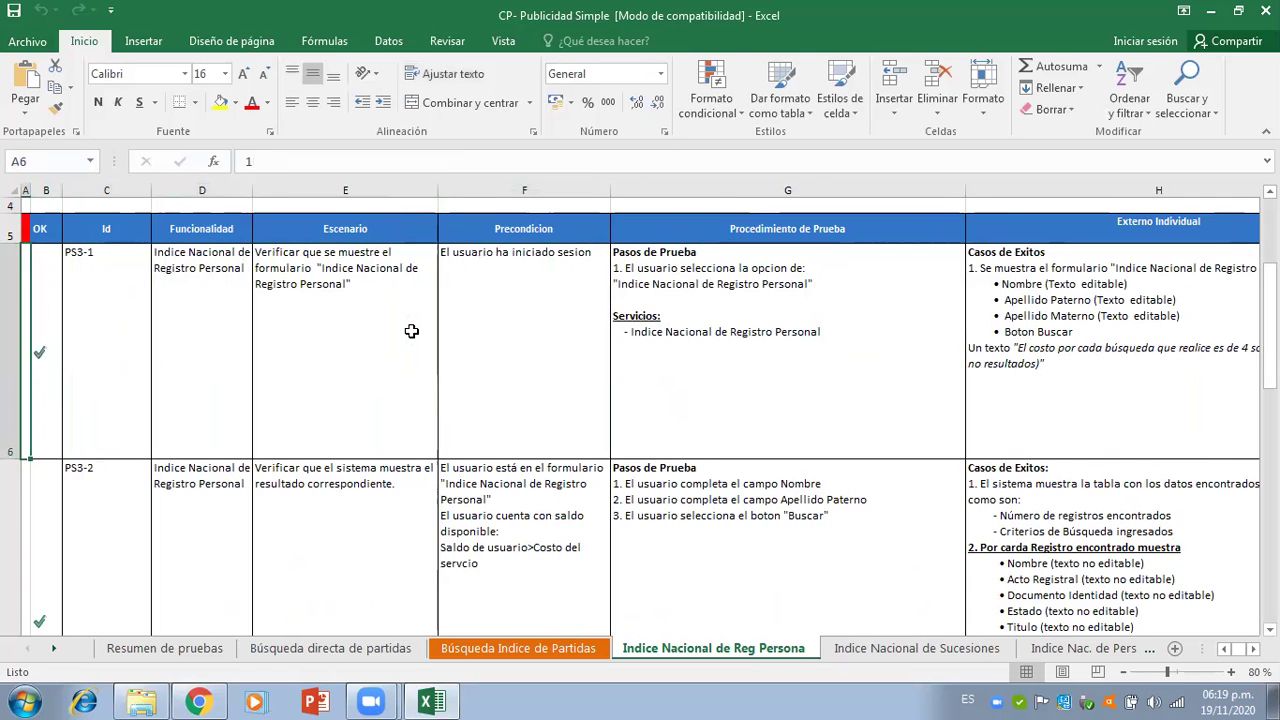
{"action": "key", "text": "Right"}
{"action": "key", "text": "Right"}
{"action": "key", "text": "Right"}
{"action": "key", "text": "Right"}
{"action": "key", "text": "Right"}
{"action": "key", "text": "Right"}
{"action": "key", "text": "Right"}
{"action": "key", "text": "Right"}
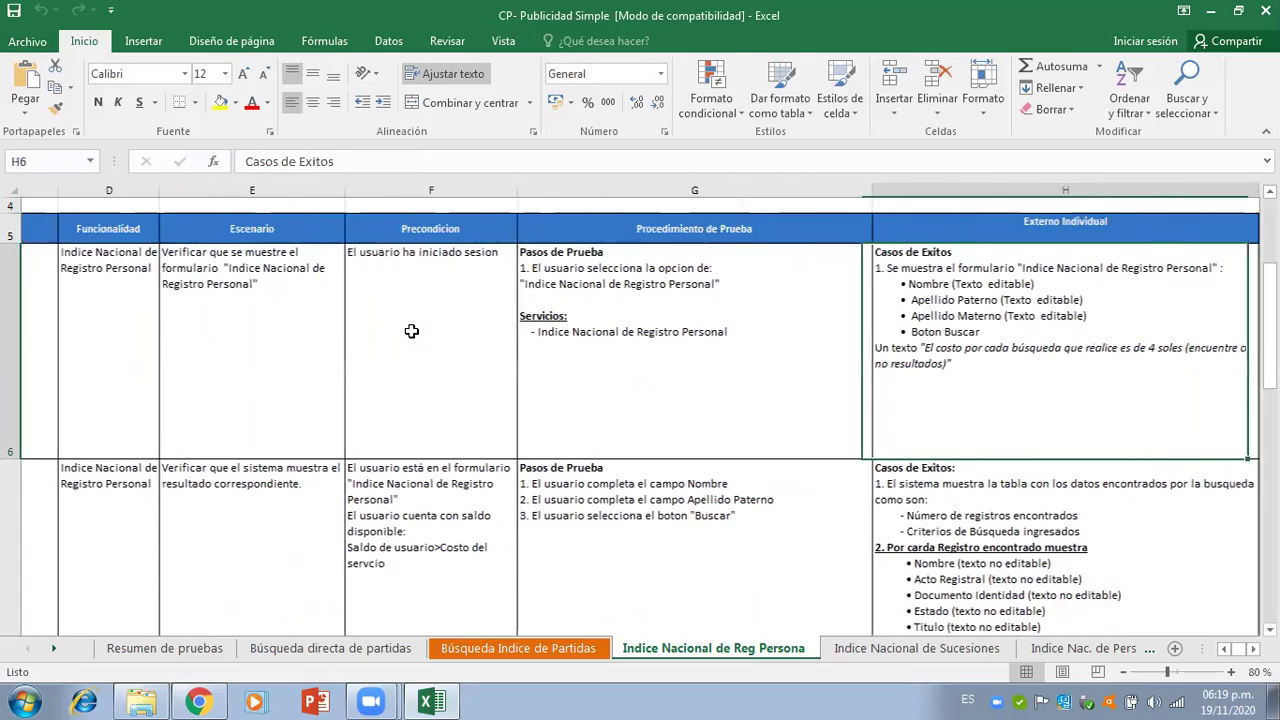
- Go back to the start of the PS3-1 row and examine its Id, Funcionalidad and Escenario fields
{"action": "key", "text": "Left"}
{"action": "key", "text": "Left"}
{"action": "key", "text": "Left"}
{"action": "key", "text": "Left"}
{"action": "key", "text": "Left"}
{"action": "key", "text": "Left"}
{"action": "key", "text": "Left"}
{"action": "key", "text": "Left"}
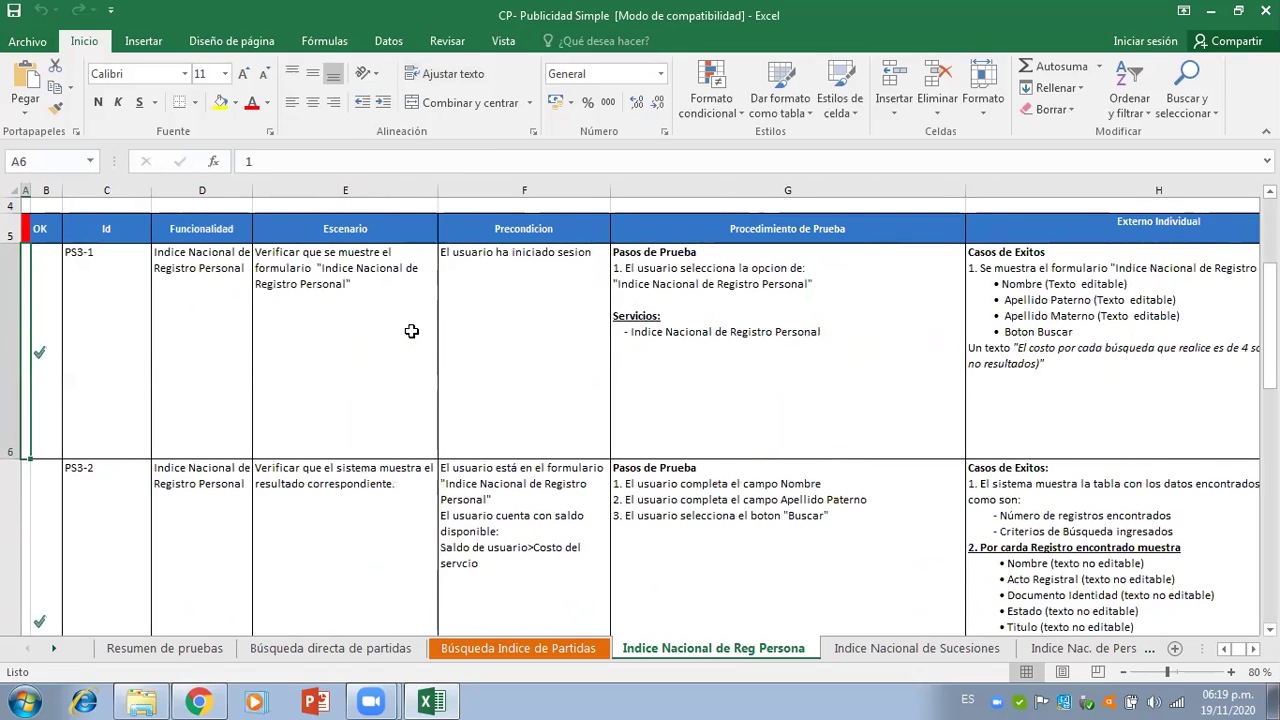
{"action": "key", "text": "Right"}
{"action": "key", "text": "Right"}
{"action": "key", "text": "Right"}
{"action": "key", "text": "Right"}
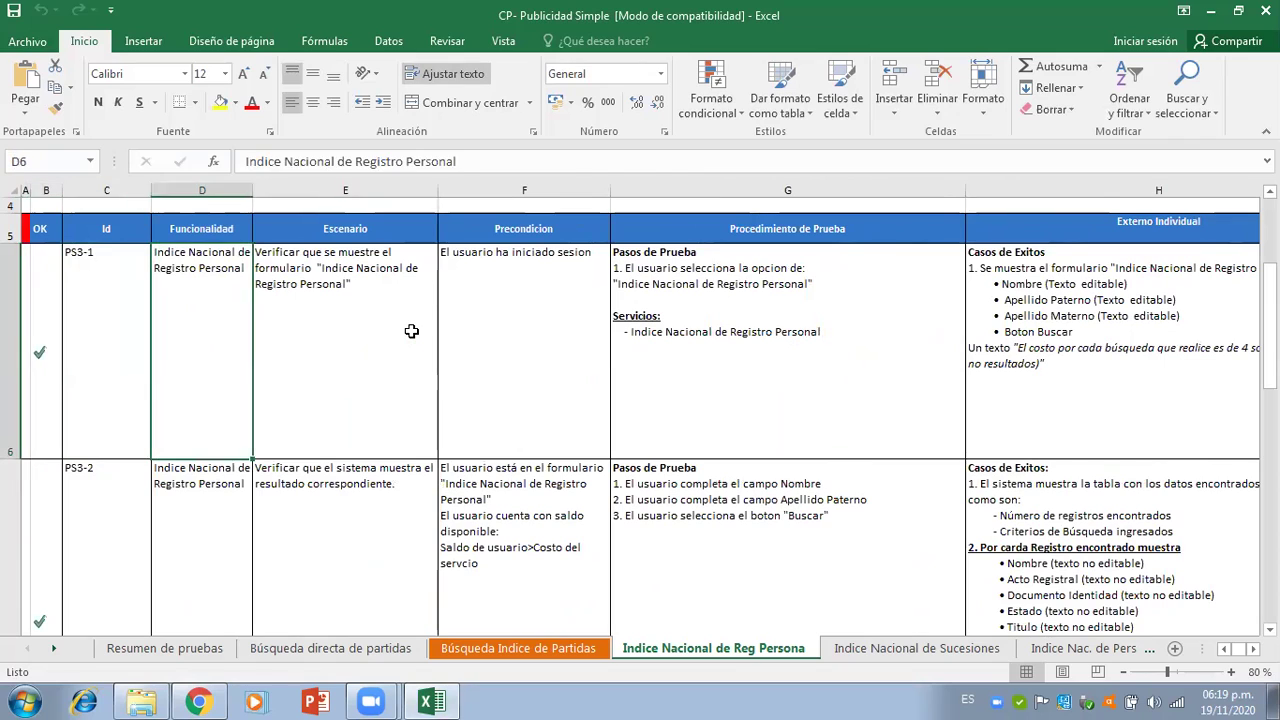
{"action": "key", "text": "Left"}
{"action": "key", "text": "Right"}
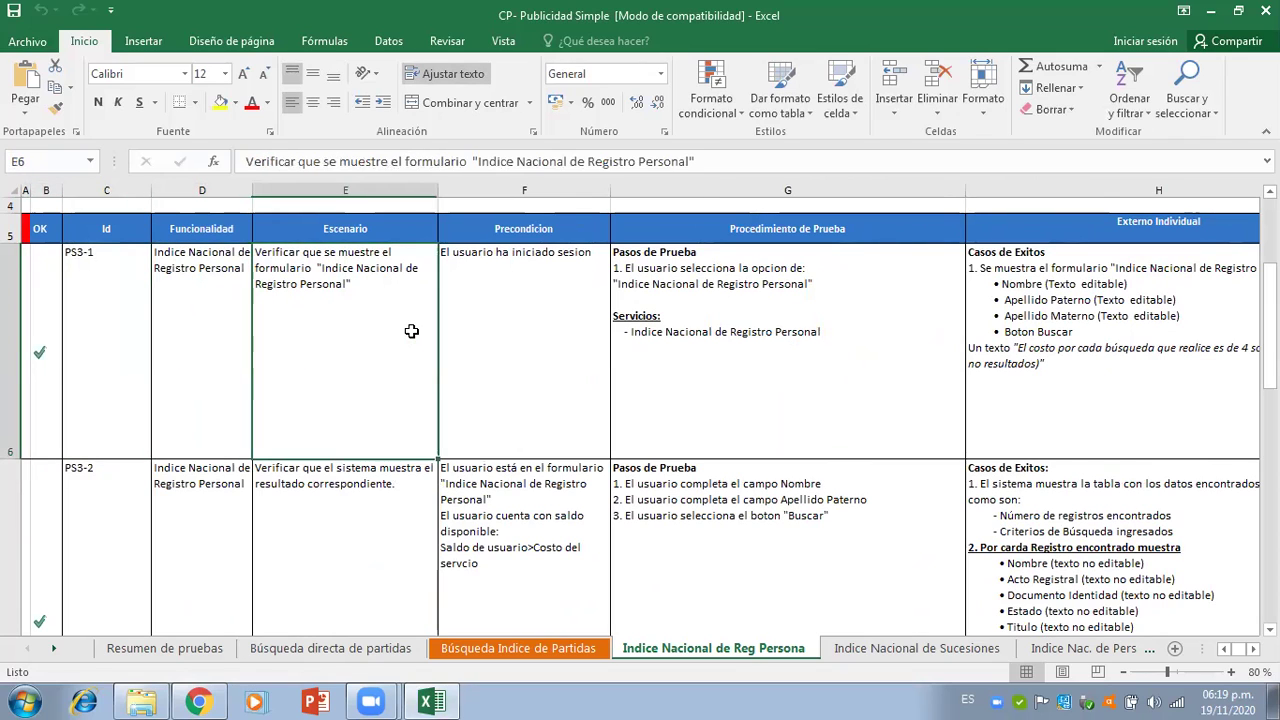
{"action": "key", "text": "Left"}
{"action": "key", "text": "Left"}
{"action": "key", "text": "Right"}
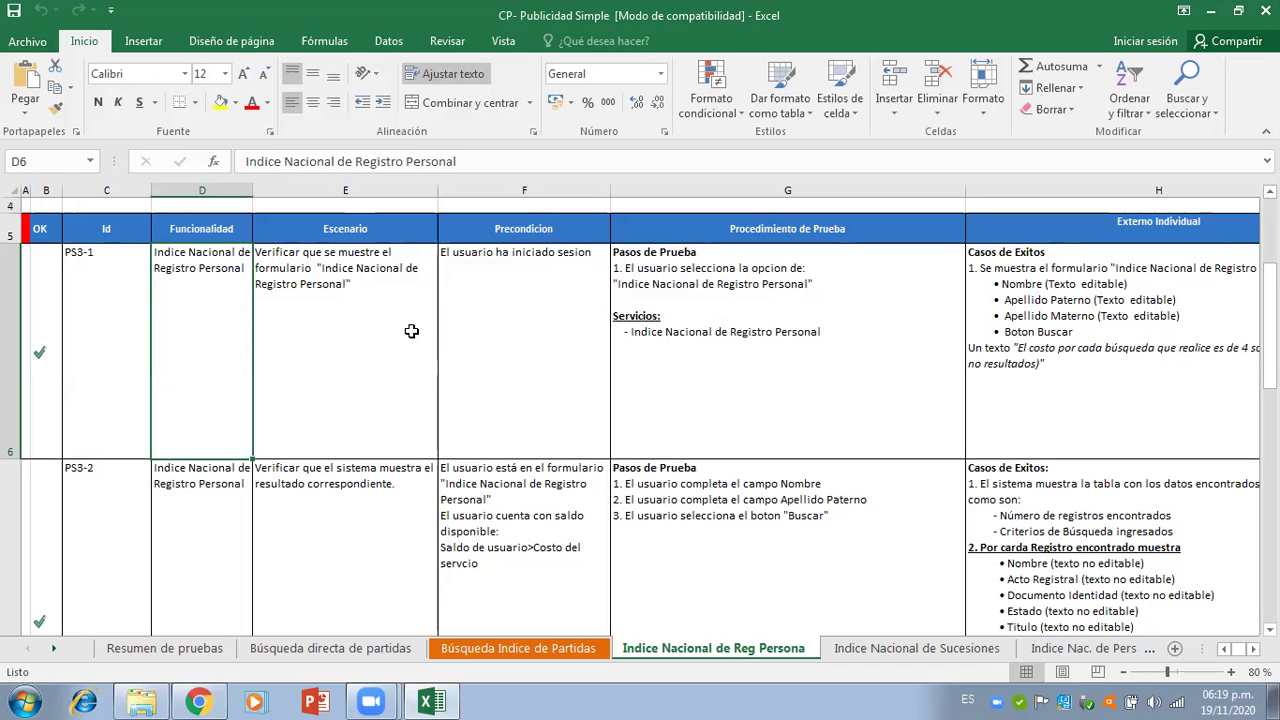
- Examine PS3-1's success criteria for the external users and Convenio, and return to the start of the row
{"action": "key", "text": "Right"}
{"action": "key", "text": "Right"}
{"action": "key", "text": "Right"}
{"action": "key", "text": "Right"}
{"action": "key", "text": "Right"}
{"action": "key", "text": "Right"}
{"action": "key", "text": "Right"}
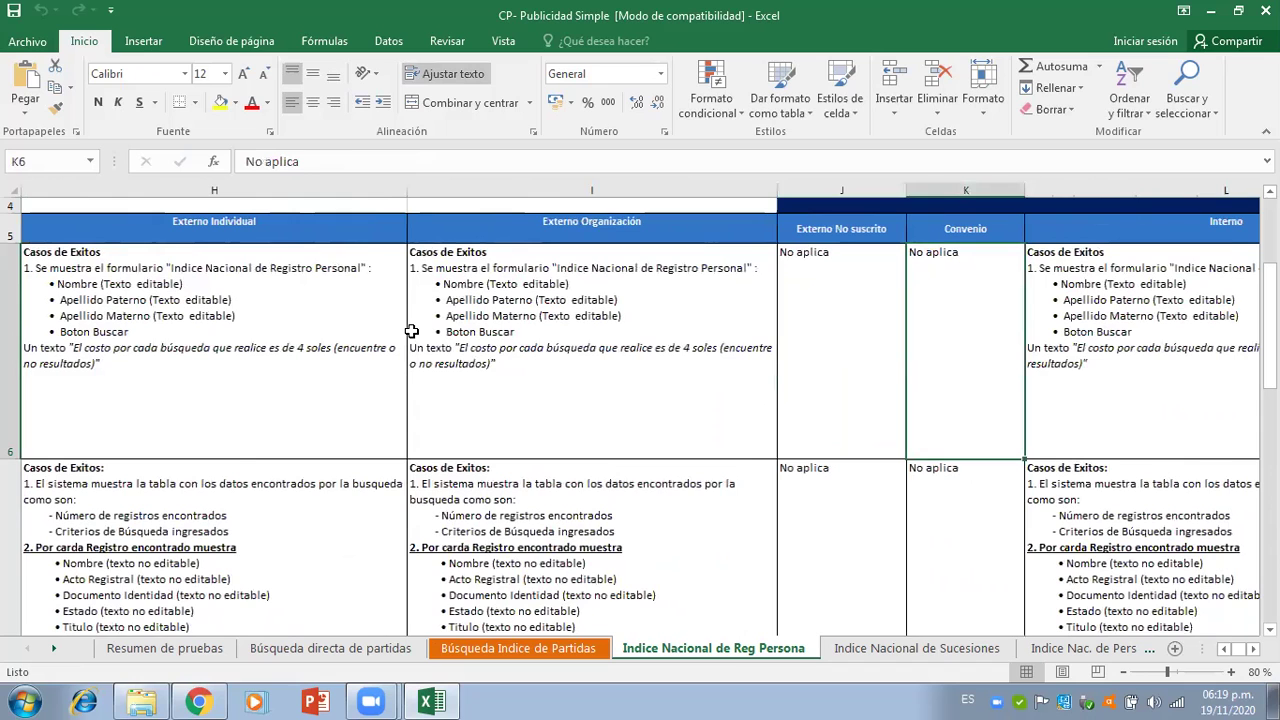
{"action": "key", "text": "Right"}
{"action": "key", "text": "Left"}
{"action": "key", "text": "Left"}
{"action": "key", "text": "Left"}
{"action": "key", "text": "Left"}
{"action": "key", "text": "Left"}
{"action": "key", "text": "Left"}
{"action": "key", "text": "Left"}
{"action": "key", "text": "Left"}
{"action": "key", "text": "Left"}
{"action": "key", "text": "Left"}
{"action": "key", "text": "Left"}
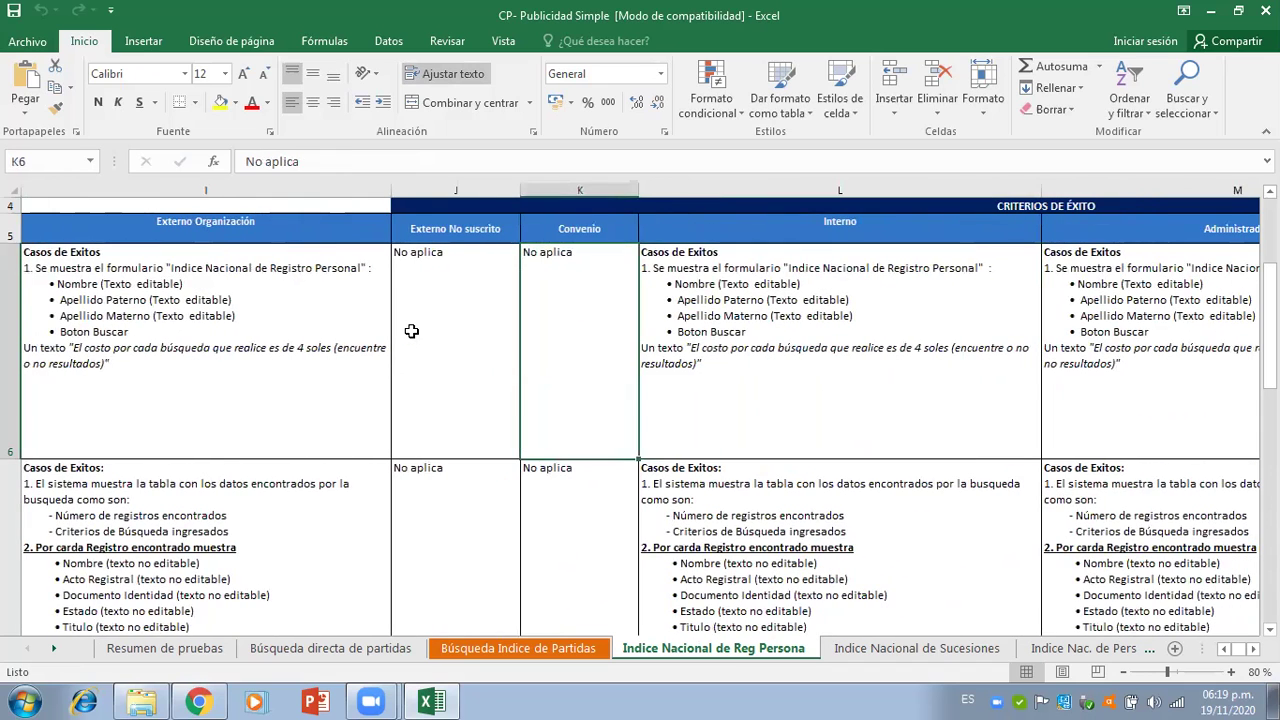
- Review PS3-1's Procedimiento de Prueba and the success criteria for Externo Individual and Externo Organización
{"action": "key", "text": "Right"}
{"action": "key", "text": "Right"}
{"action": "key", "text": "Right"}
{"action": "key", "text": "Right"}
{"action": "key", "text": "Right"}
{"action": "key", "text": "Right"}
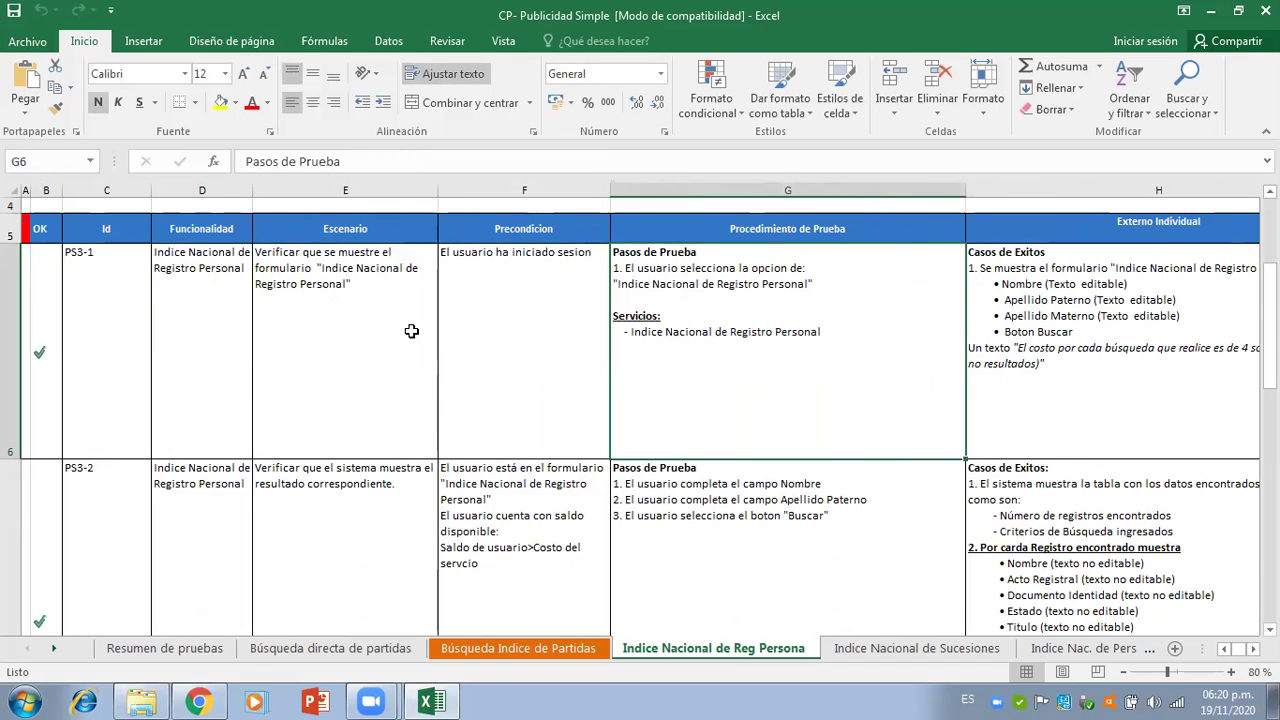
{"action": "key", "text": "Right"}
{"action": "key", "text": "Right"}
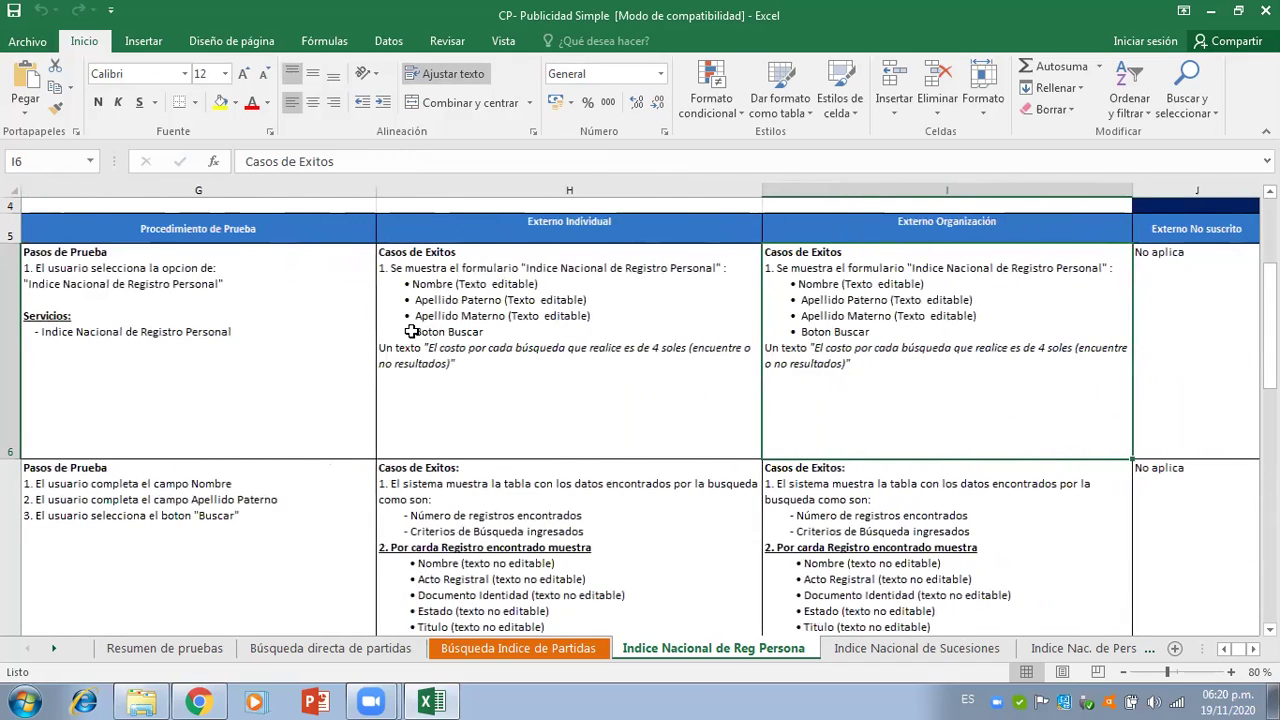
{"action": "key", "text": "Left"}
{"action": "key", "text": "Left"}
{"action": "key", "text": "Left"}
{"action": "key", "text": "Left"}
{"action": "key", "text": "Left"}
{"action": "key", "text": "Left"}
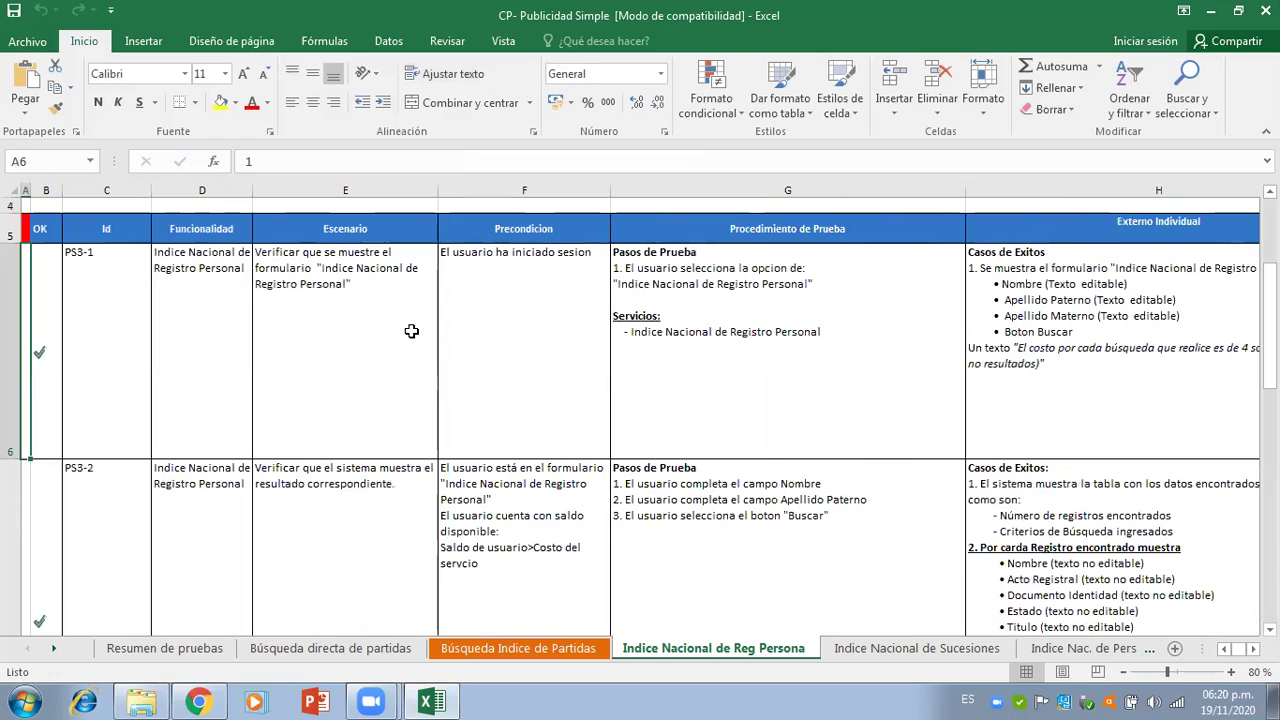
- Examine the PS3-1 fields across the row from OK to the Convenio criteria
{"action": "key", "text": "Right"}
{"action": "key", "text": "Right"}
{"action": "key", "text": "Right"}
{"action": "key", "text": "Right"}
{"action": "key", "text": "Right"}
{"action": "key", "text": "Right"}
{"action": "key", "text": "Right"}
{"action": "key", "text": "Right"}
{"action": "key", "text": "Right"}
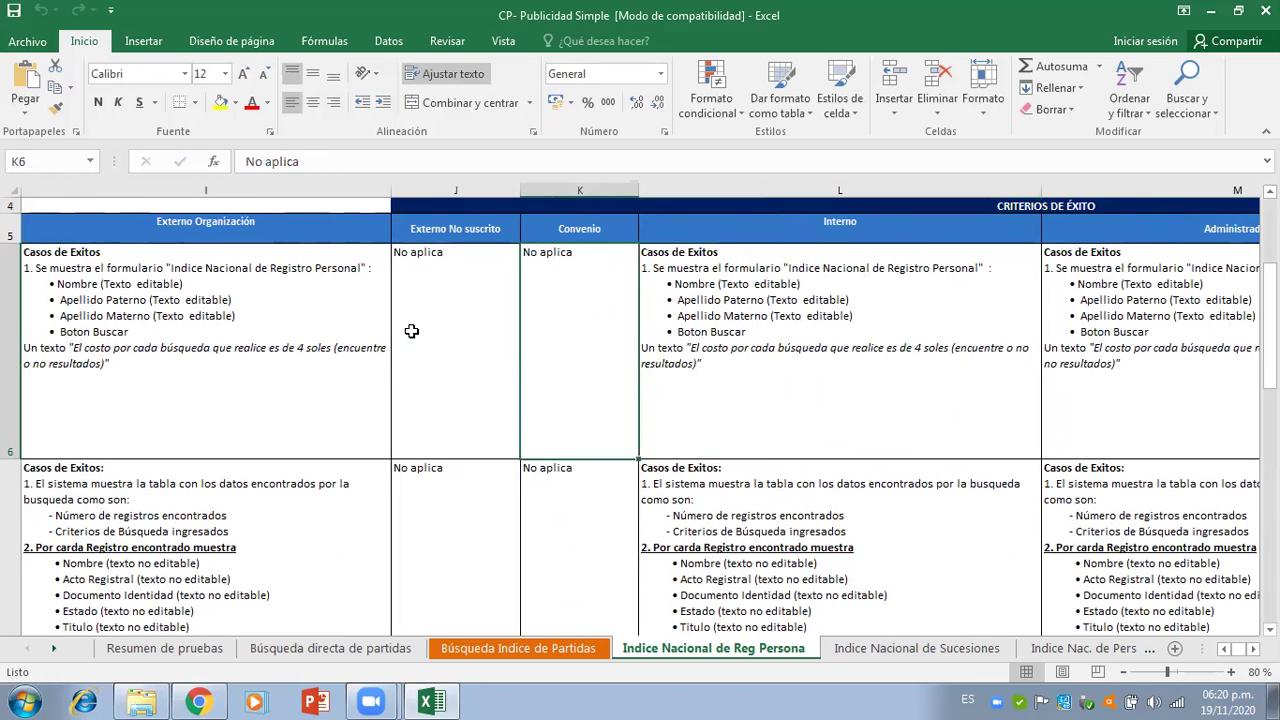
- Review test case PS3-1 from its descriptive fields through all user-type success criteria to ESTADO and OBSERVACIONES
{"action": "scroll", "coordinate": [411, 331], "scroll_direction": "left", "scroll_amount": 5}
{"action": "left_click", "coordinate": [411, 331]}
{"action": "key", "text": "Right"}
{"action": "key", "text": "Right"}
{"action": "key", "text": "Right"}
{"action": "key", "text": "Right"}
{"action": "key", "text": "Right"}
{"action": "key", "text": "Right"}
{"action": "key", "text": "Right"}
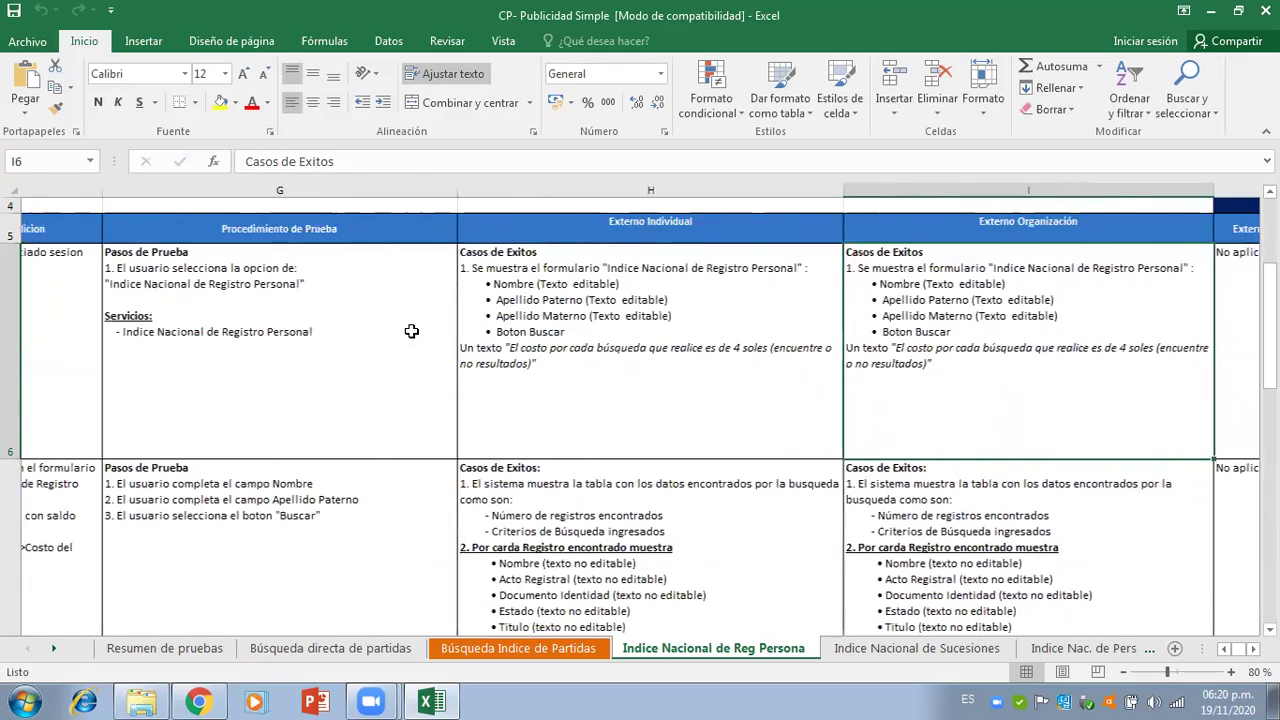
{"action": "key", "text": "Right"}
{"action": "key", "text": "Right"}
{"action": "key", "text": "Right"}
{"action": "key", "text": "Right"}
{"action": "key", "text": "Right"}
{"action": "key", "text": "Right"}
{"action": "key", "text": "Right"}
{"action": "key", "text": "Left"}
{"action": "key", "text": "Left"}
{"action": "key", "text": "Left"}
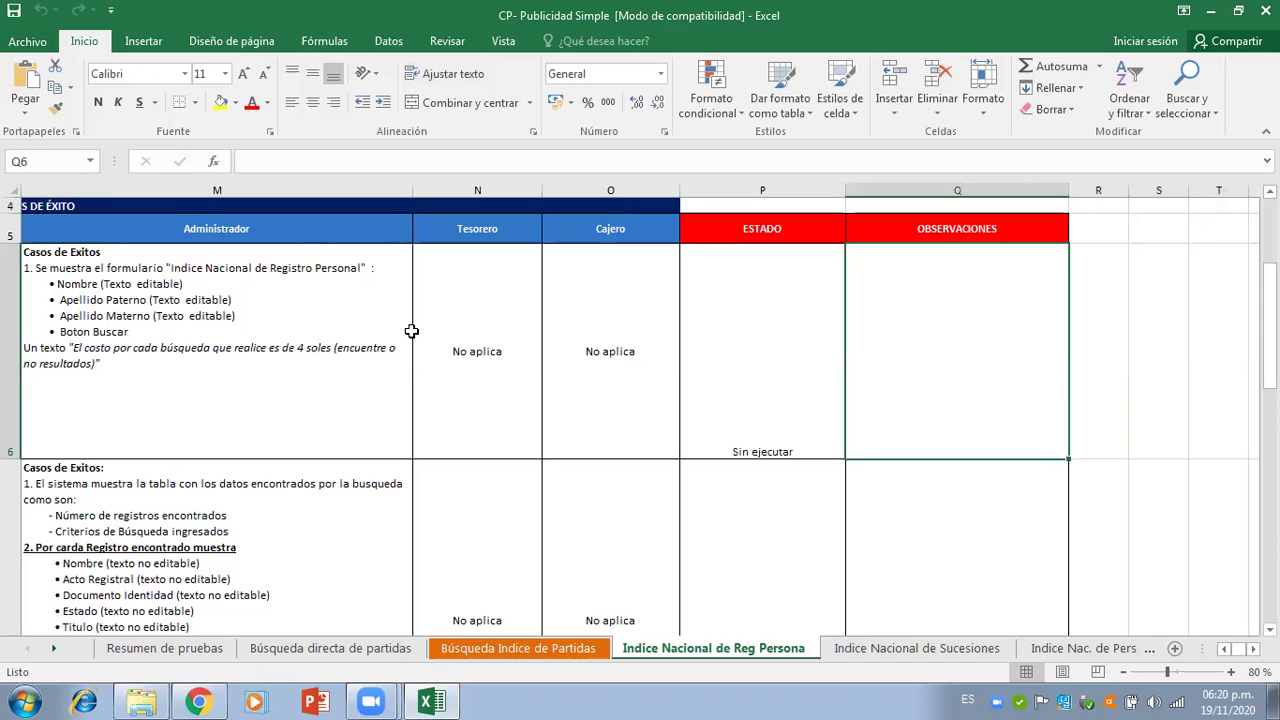
- Look back across the PS3-1 row from OBSERVACIONES to its first column
{"action": "key", "text": "Left"}
{"action": "key", "text": "Left"}
{"action": "key", "text": "Left"}
{"action": "key", "text": "Left"}
{"action": "key", "text": "Left"}
{"action": "key", "text": "Left"}
{"action": "key", "text": "Left"}
{"action": "key", "text": "Left"}
{"action": "key", "text": "Left"}
{"action": "key", "text": "Left"}
{"action": "key", "text": "Left"}
{"action": "key", "text": "Left"}
{"action": "key", "text": "Left"}
{"action": "key", "text": "Left"}
{"action": "key", "text": "Left"}
{"action": "key", "text": "Left"}
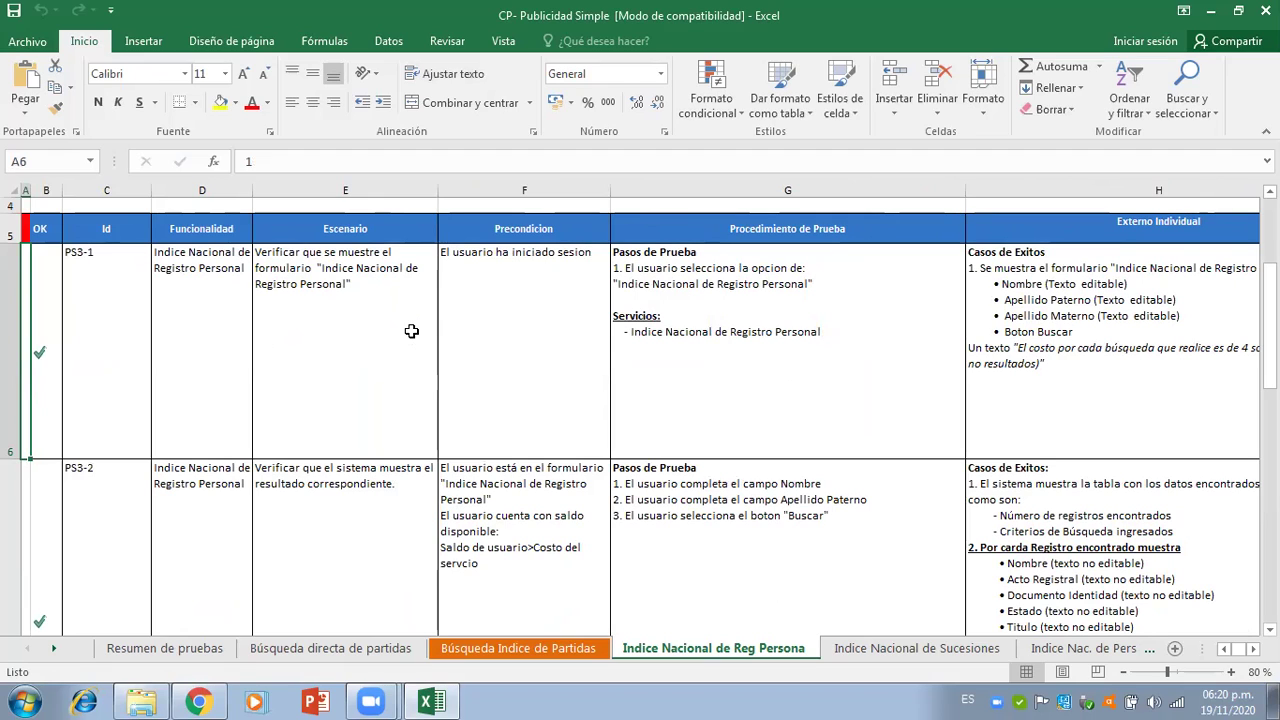
- Switch to Jira in Chrome and examine the columns and mapped statuses of the KanbanCasosPruebas board
{"action": "left_click", "coordinate": [205, 701]}
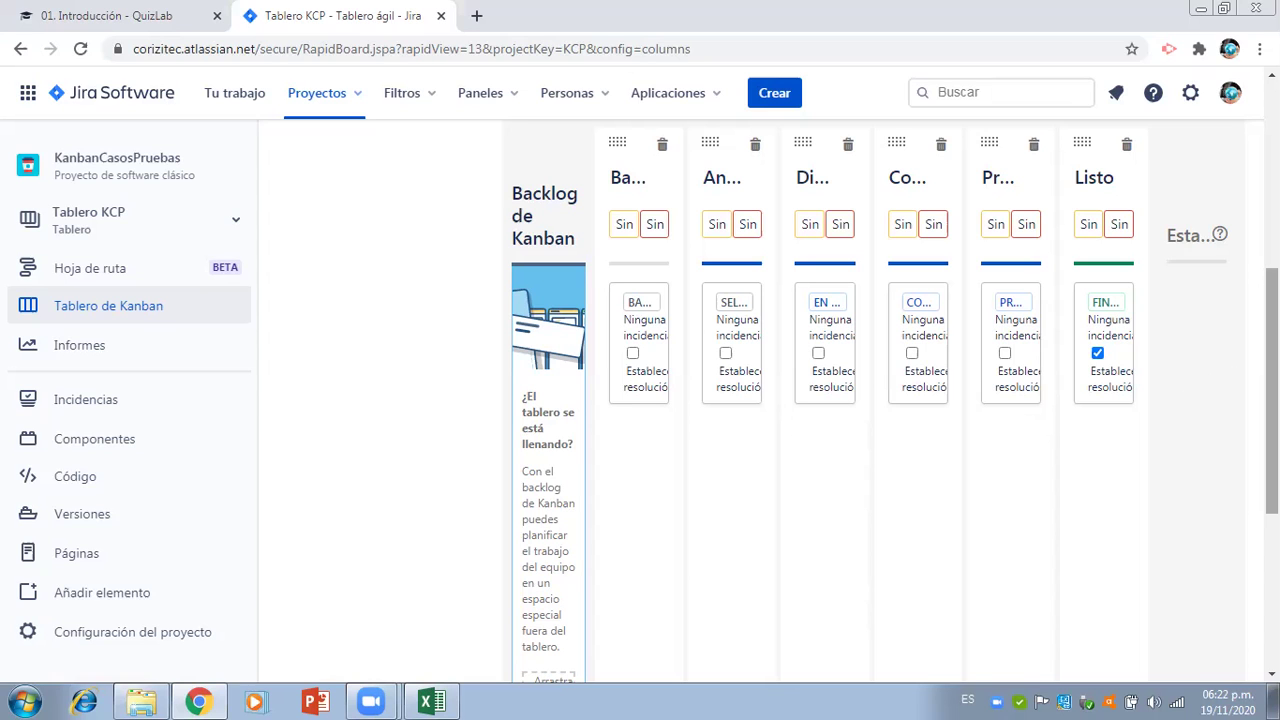
{"action": "scroll", "coordinate": [1272, 400], "scroll_direction": "up", "scroll_amount": 1}
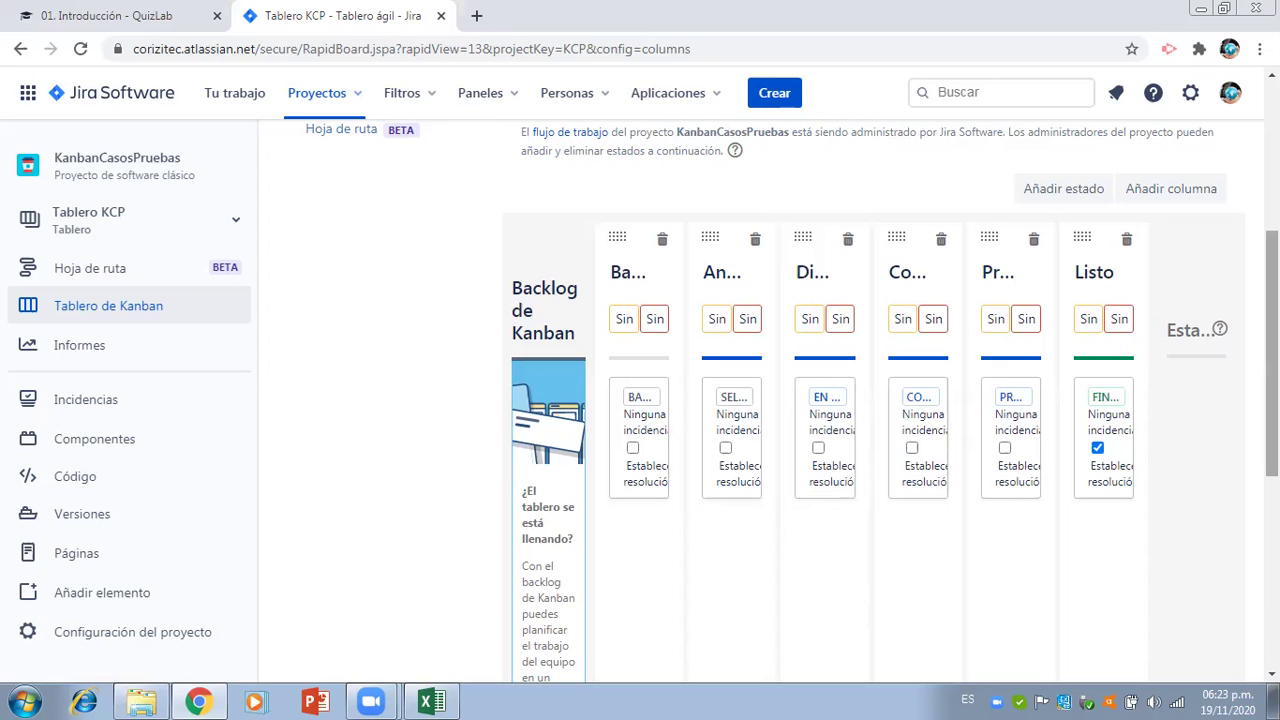
{"action": "scroll", "coordinate": [790, 400], "scroll_direction": "down", "scroll_amount": 1}
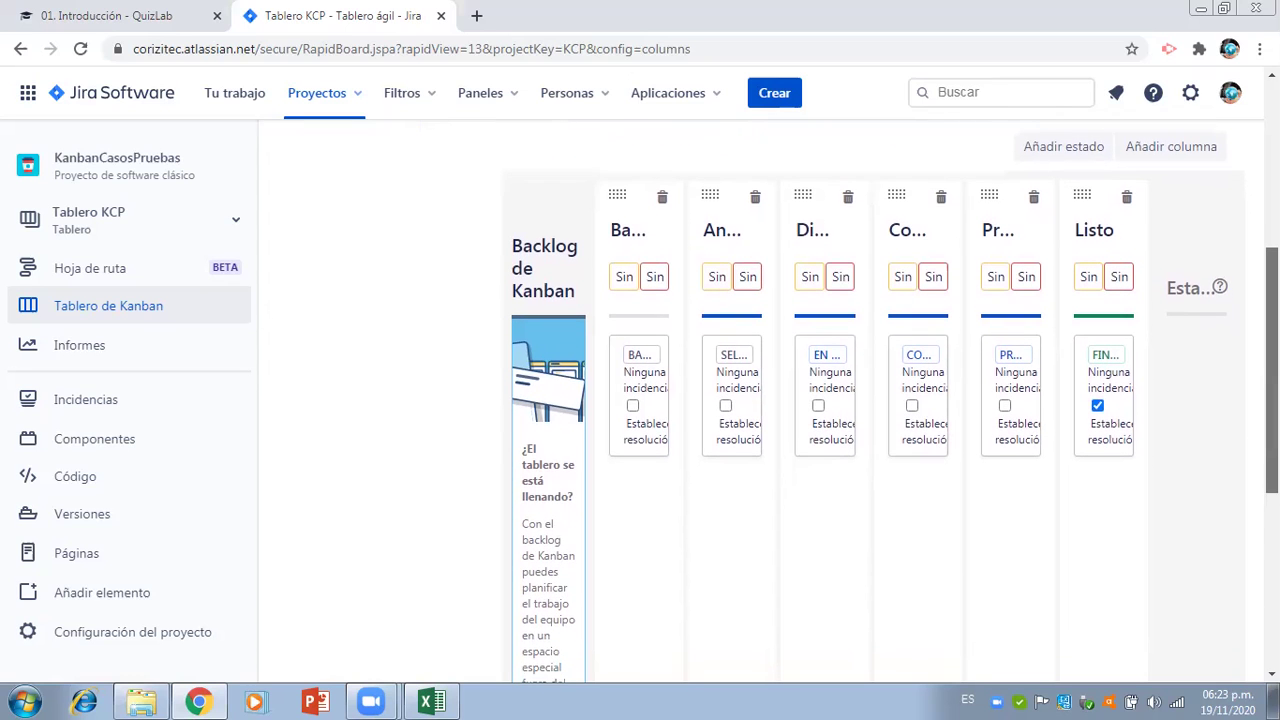
{"action": "scroll", "coordinate": [875, 400], "scroll_direction": "up", "scroll_amount": 3}
{"action": "scroll", "coordinate": [875, 400], "scroll_direction": "down", "scroll_amount": 3}
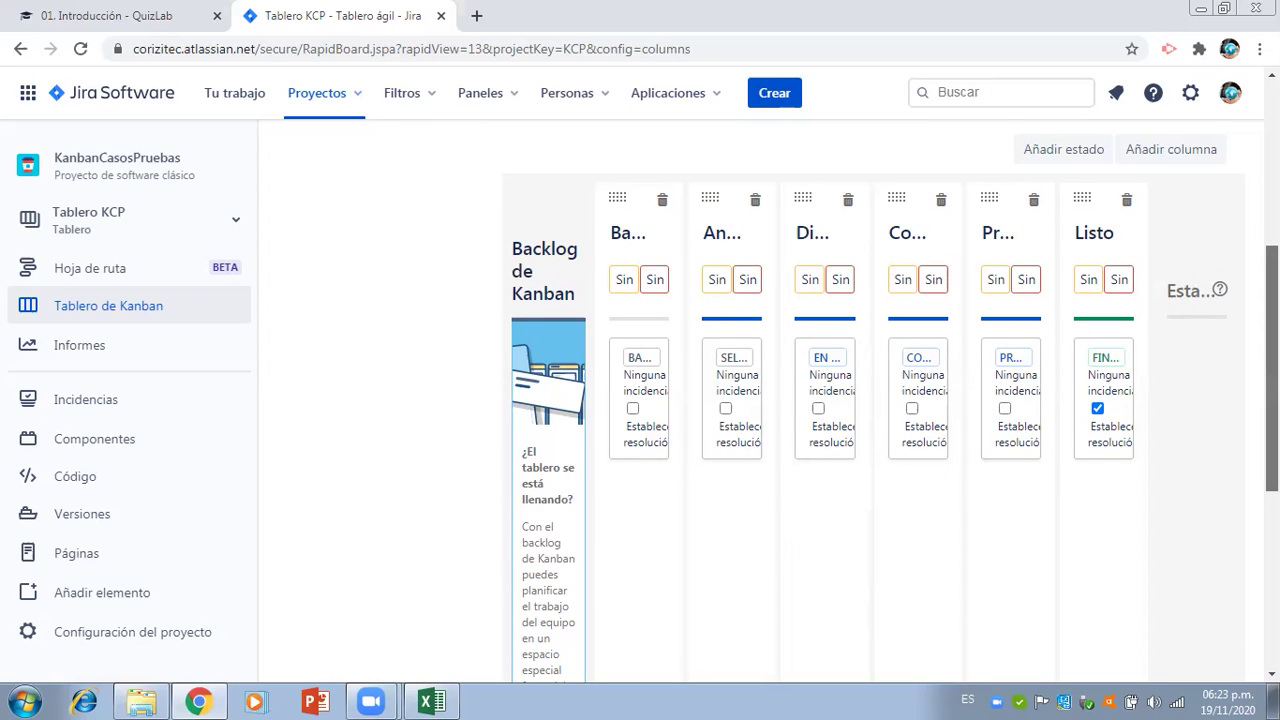
{"action": "scroll", "coordinate": [891, 399], "scroll_direction": "up", "scroll_amount": 1}
{"action": "scroll", "coordinate": [891, 399], "scroll_direction": "down", "scroll_amount": 1}
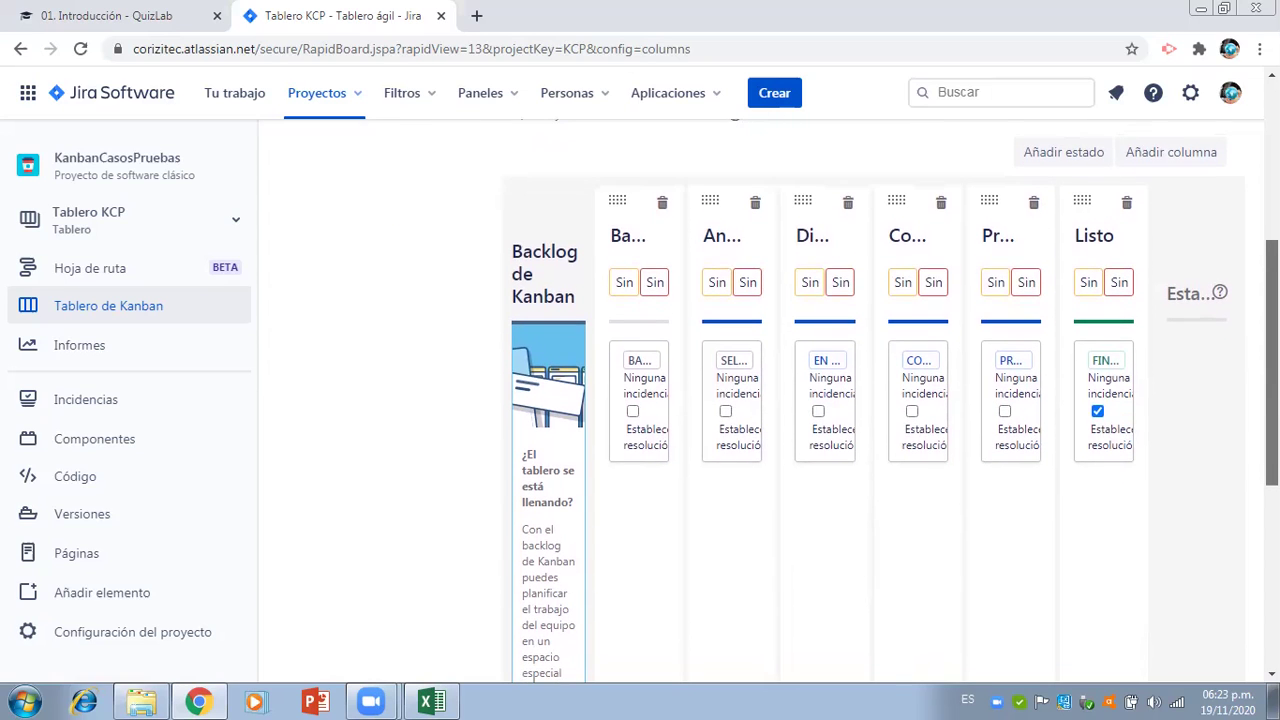
{"action": "left_click_drag", "start_coordinate": [1272, 368], "coordinate": [1272, 359]}
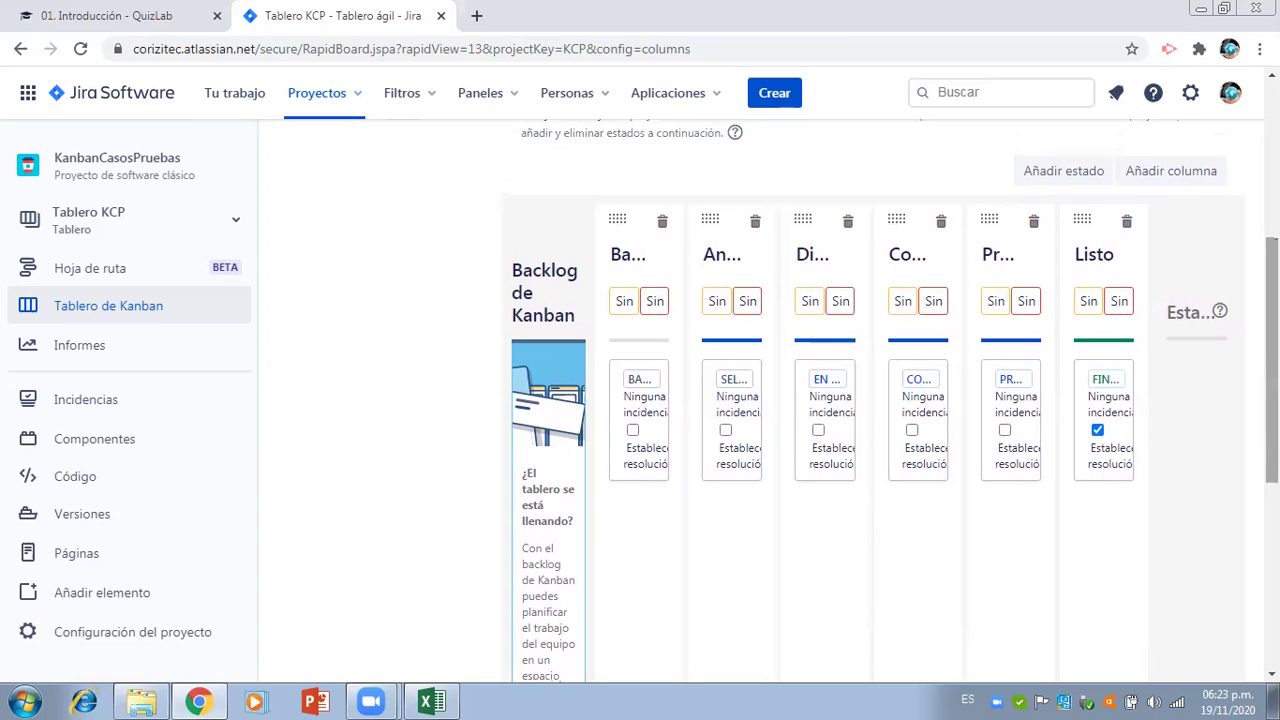
- Review the Administración de columnas page, including the column restriction, the simplified workflow and the board columns
{"action": "scroll", "coordinate": [778, 400], "scroll_direction": "up", "scroll_amount": 2}
{"action": "scroll", "coordinate": [778, 400], "scroll_direction": "up", "scroll_amount": 2}
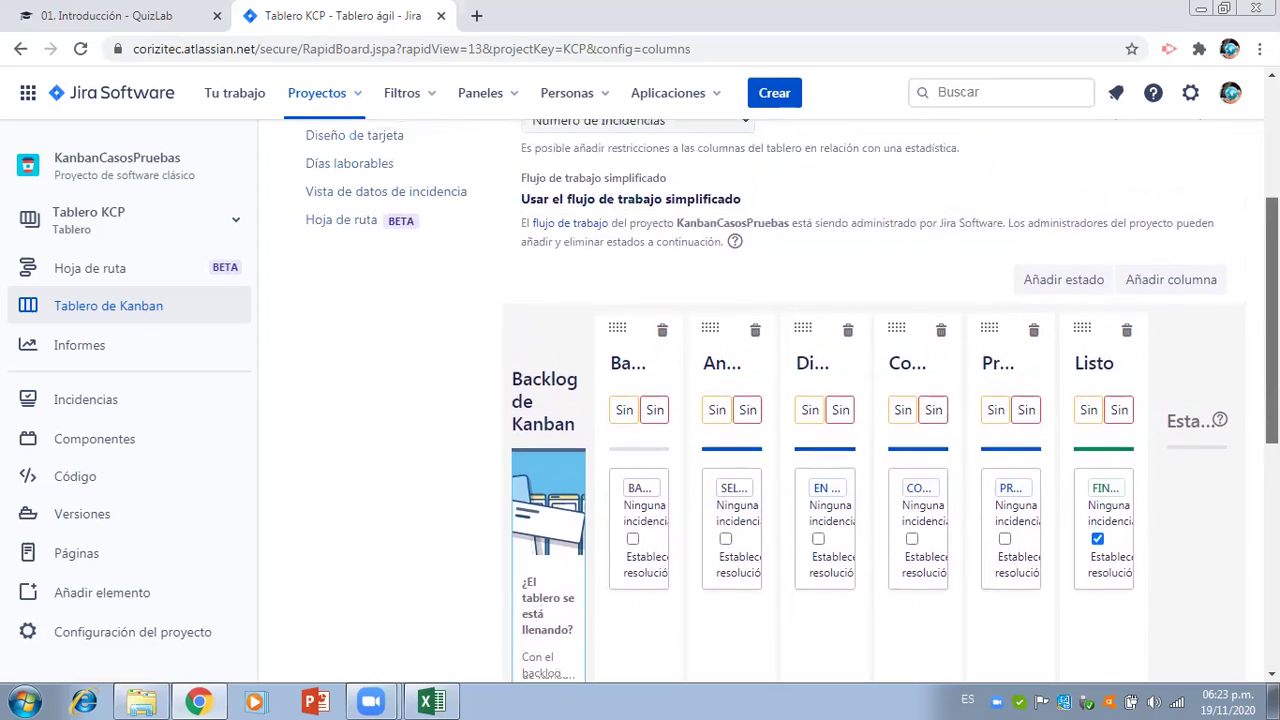
{"action": "scroll", "coordinate": [1129, 264], "scroll_direction": "down", "scroll_amount": 3}
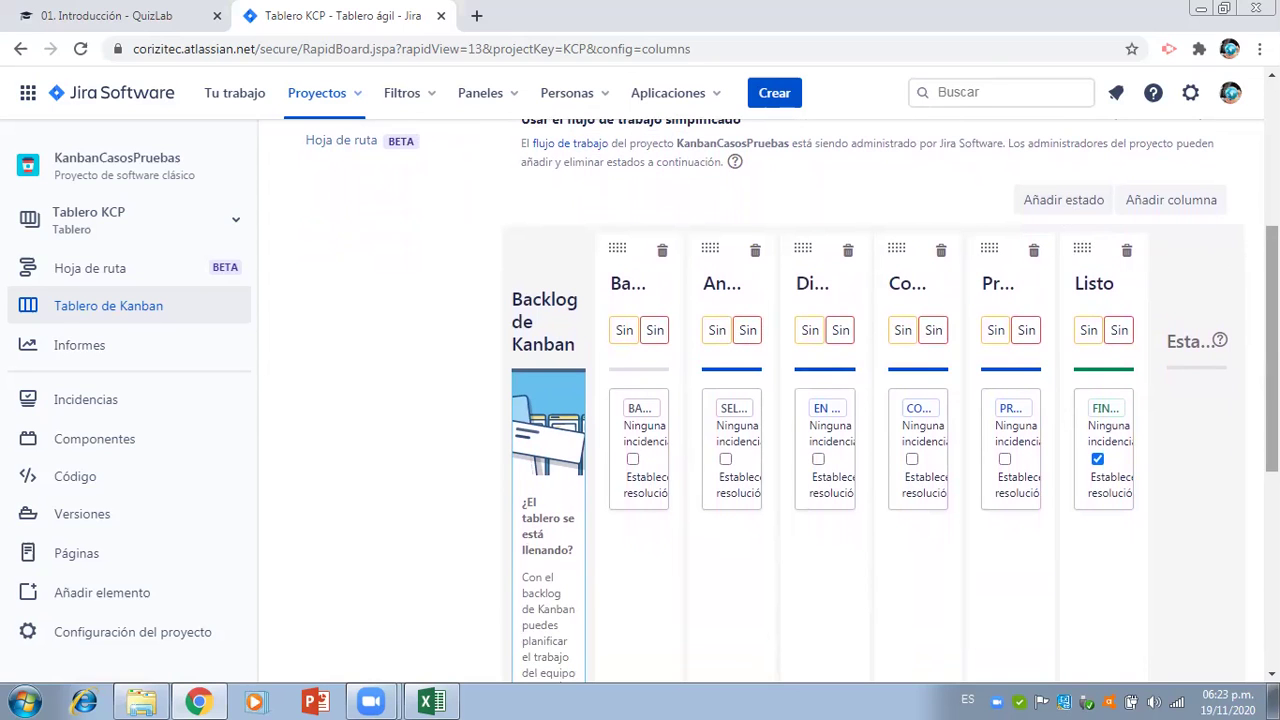
{"action": "scroll", "coordinate": [1073, 213], "scroll_direction": "up", "scroll_amount": 6}
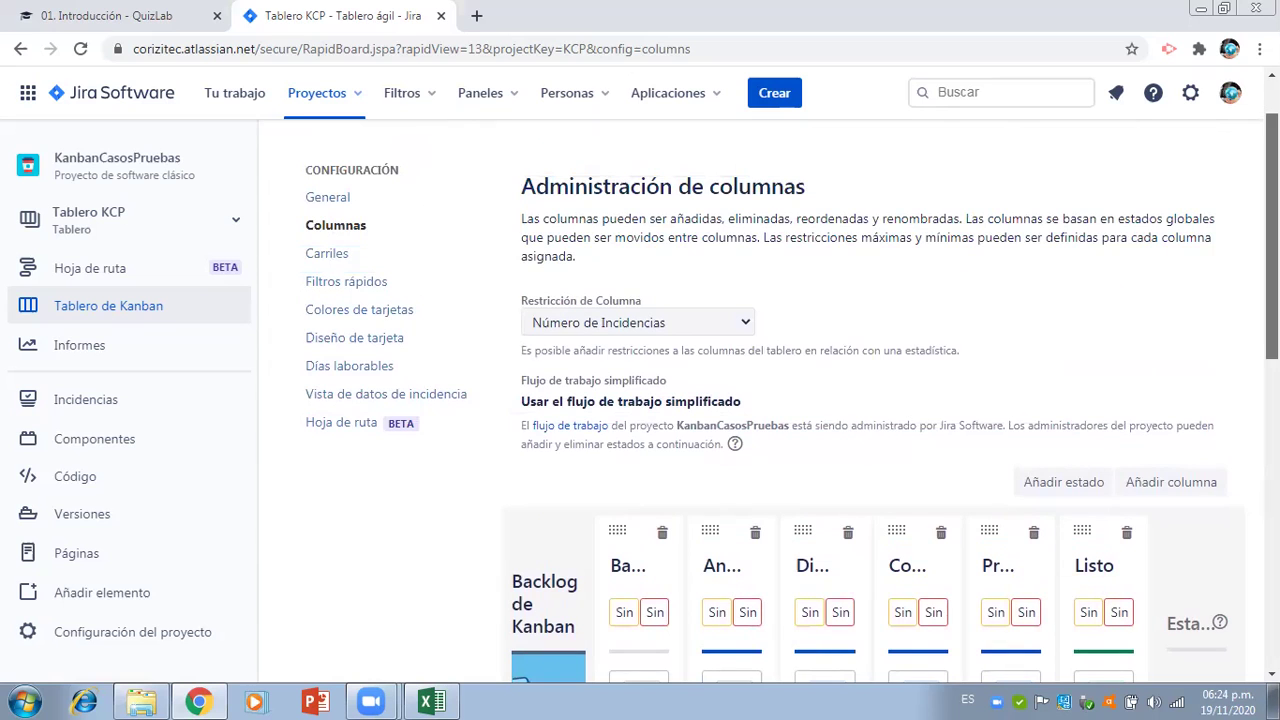
{"action": "scroll", "coordinate": [790, 400], "scroll_direction": "down", "scroll_amount": 2}
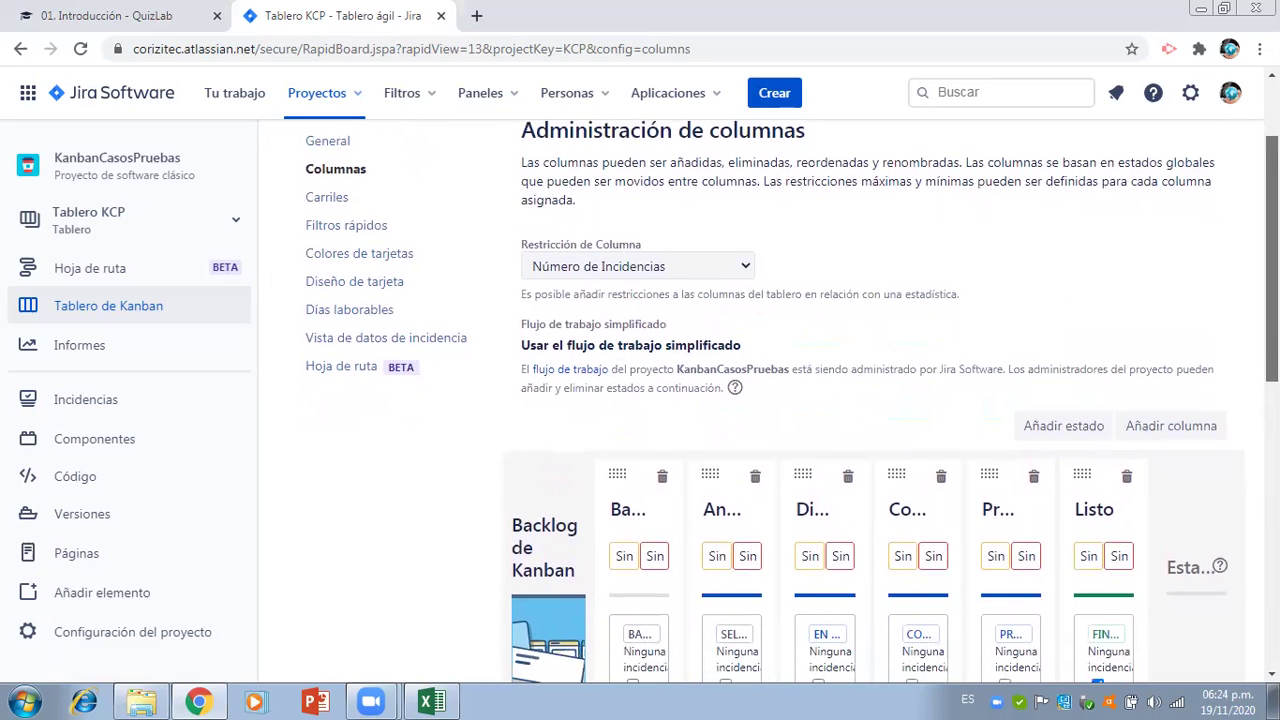
{"action": "scroll", "coordinate": [790, 400], "scroll_direction": "down", "scroll_amount": 2}
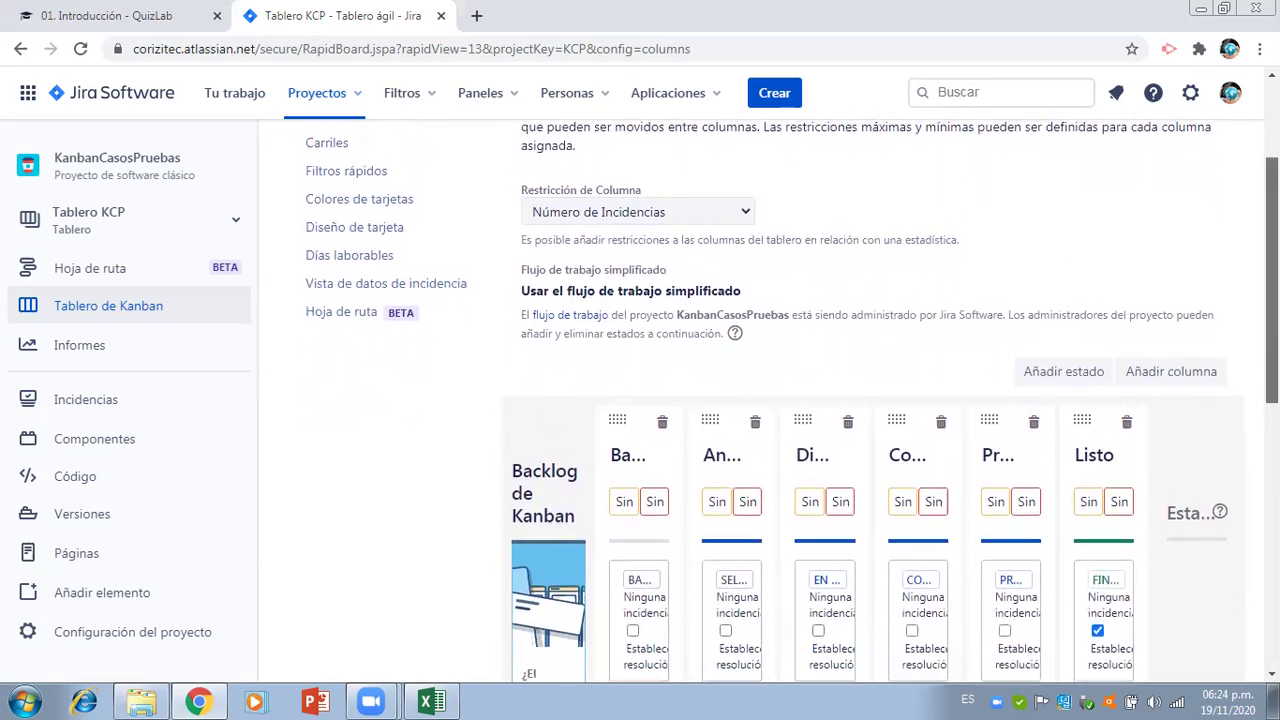
{"action": "scroll", "coordinate": [790, 400], "scroll_direction": "down", "scroll_amount": 1}
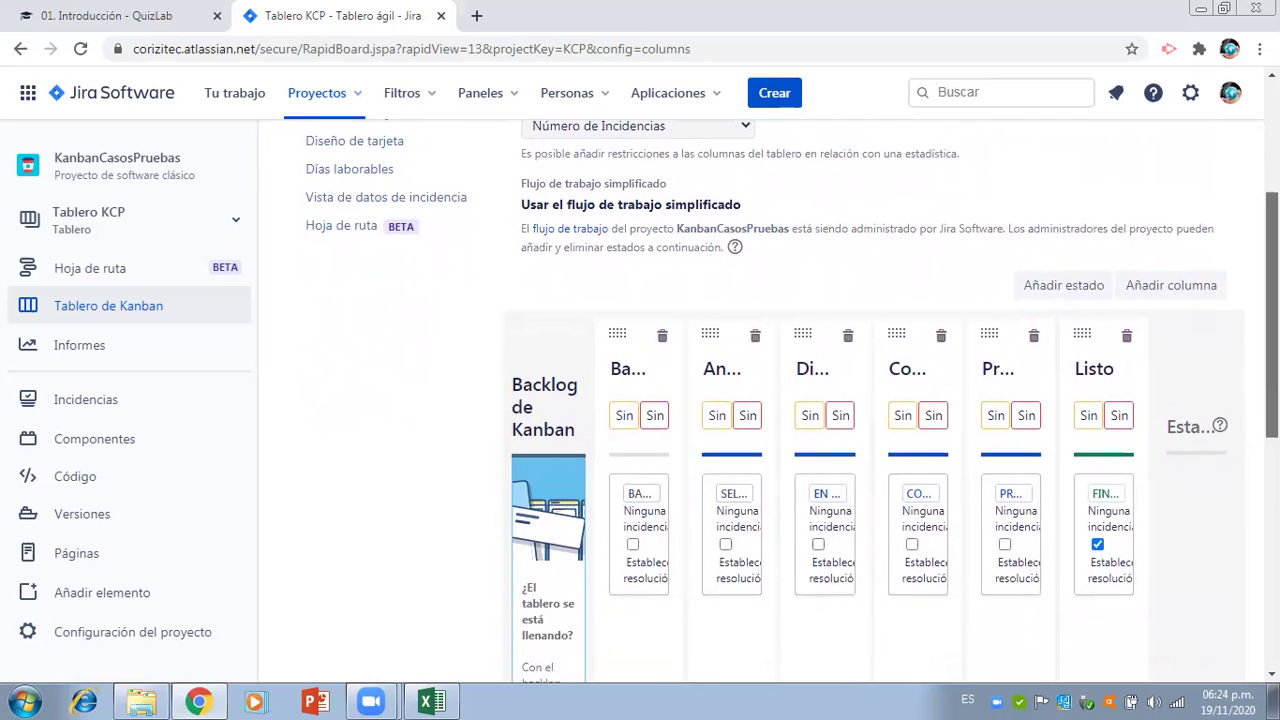
{"action": "scroll", "coordinate": [790, 400], "scroll_direction": "down", "scroll_amount": 1}
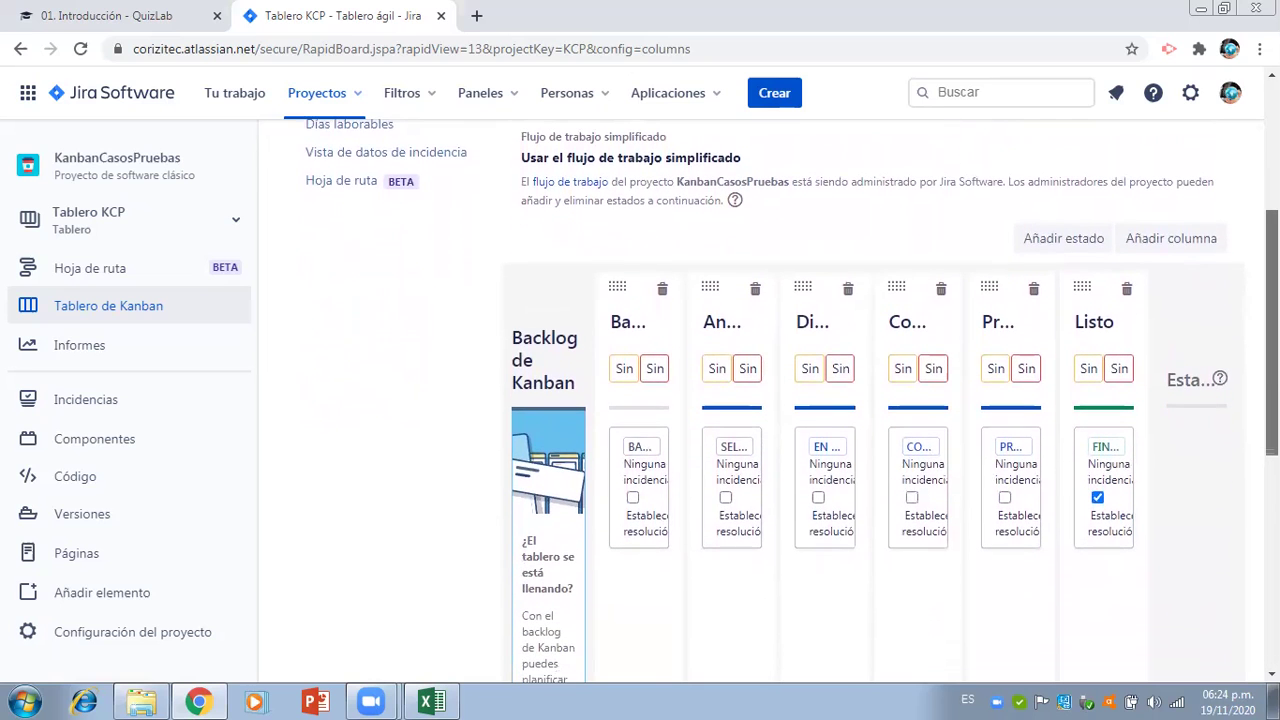
{"action": "scroll", "coordinate": [790, 400], "scroll_direction": "down", "scroll_amount": 1}
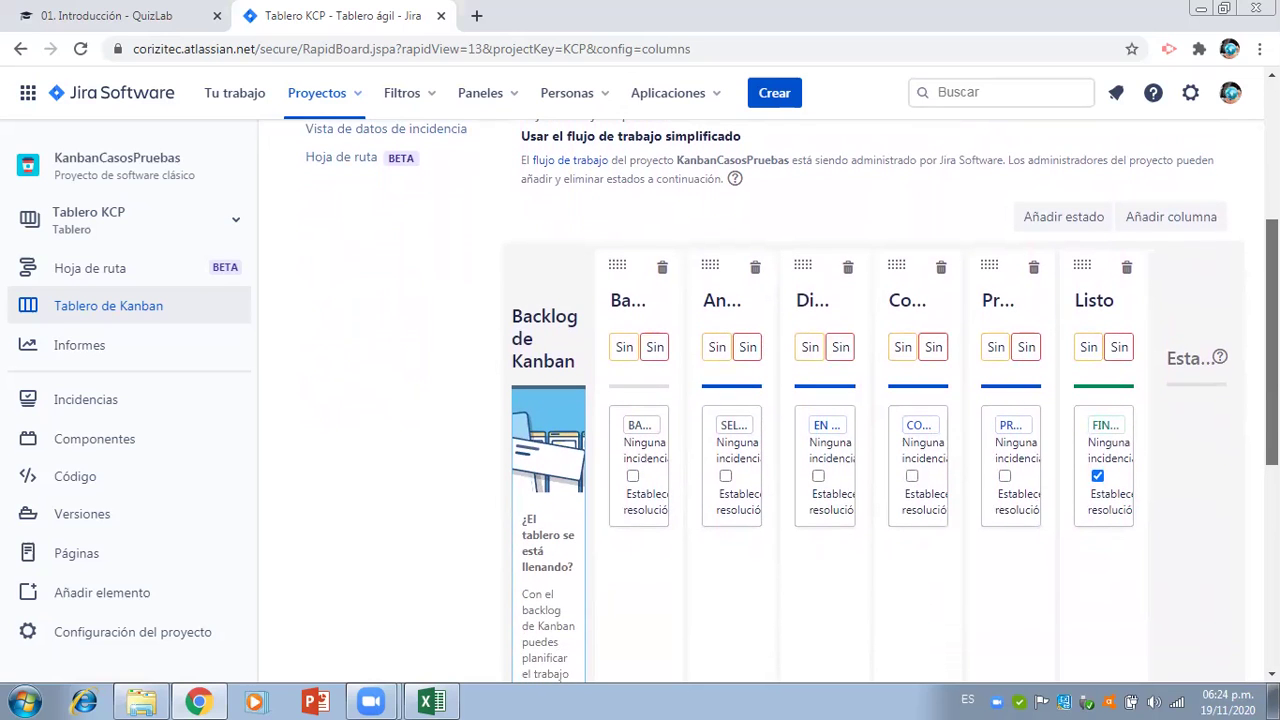
{"action": "scroll", "coordinate": [790, 400], "scroll_direction": "up", "scroll_amount": 3}
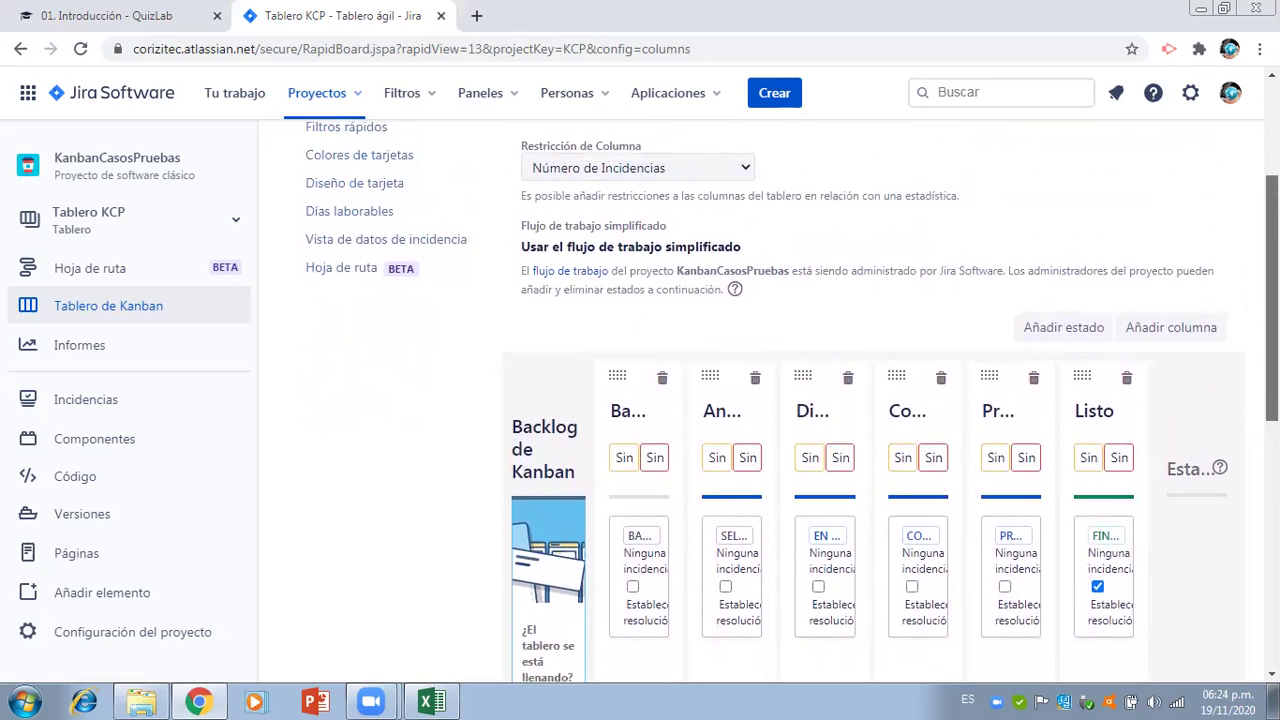
{"action": "scroll", "coordinate": [790, 400], "scroll_direction": "up", "scroll_amount": 1}
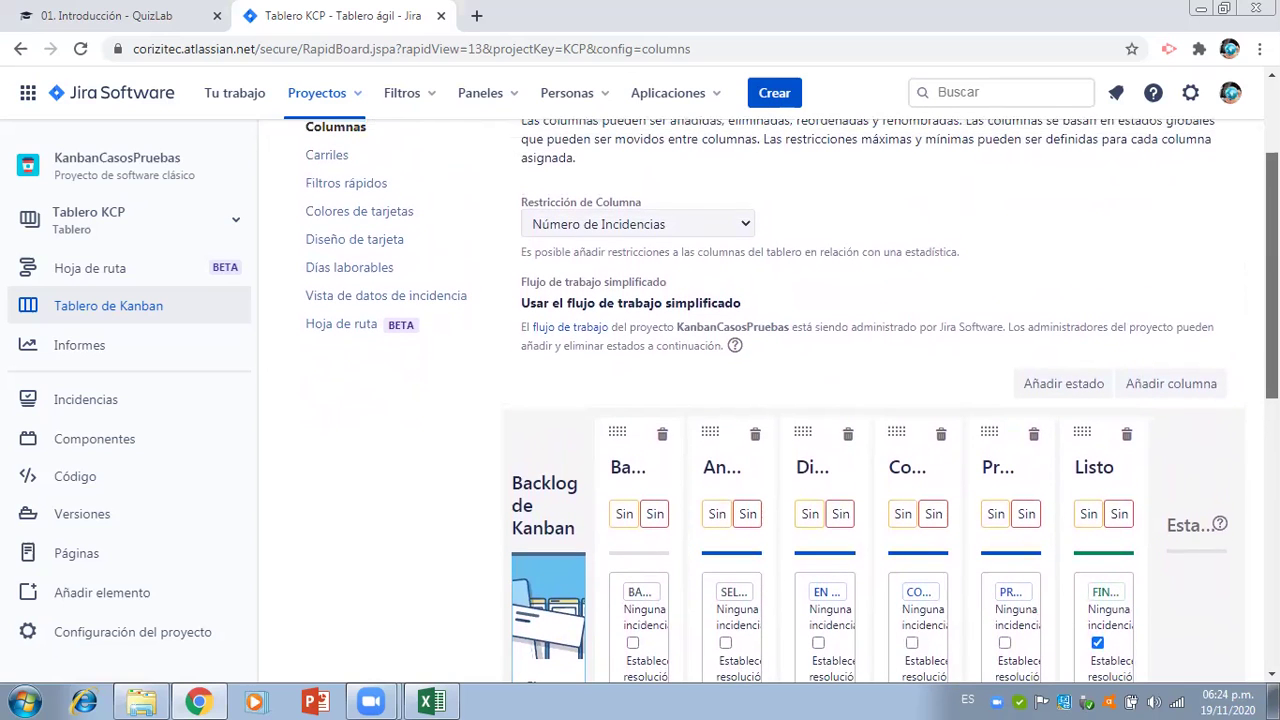
{"action": "scroll", "coordinate": [1232, 205], "scroll_direction": "down", "scroll_amount": 1}
{"action": "scroll", "coordinate": [1232, 205], "scroll_direction": "up", "scroll_amount": 3}
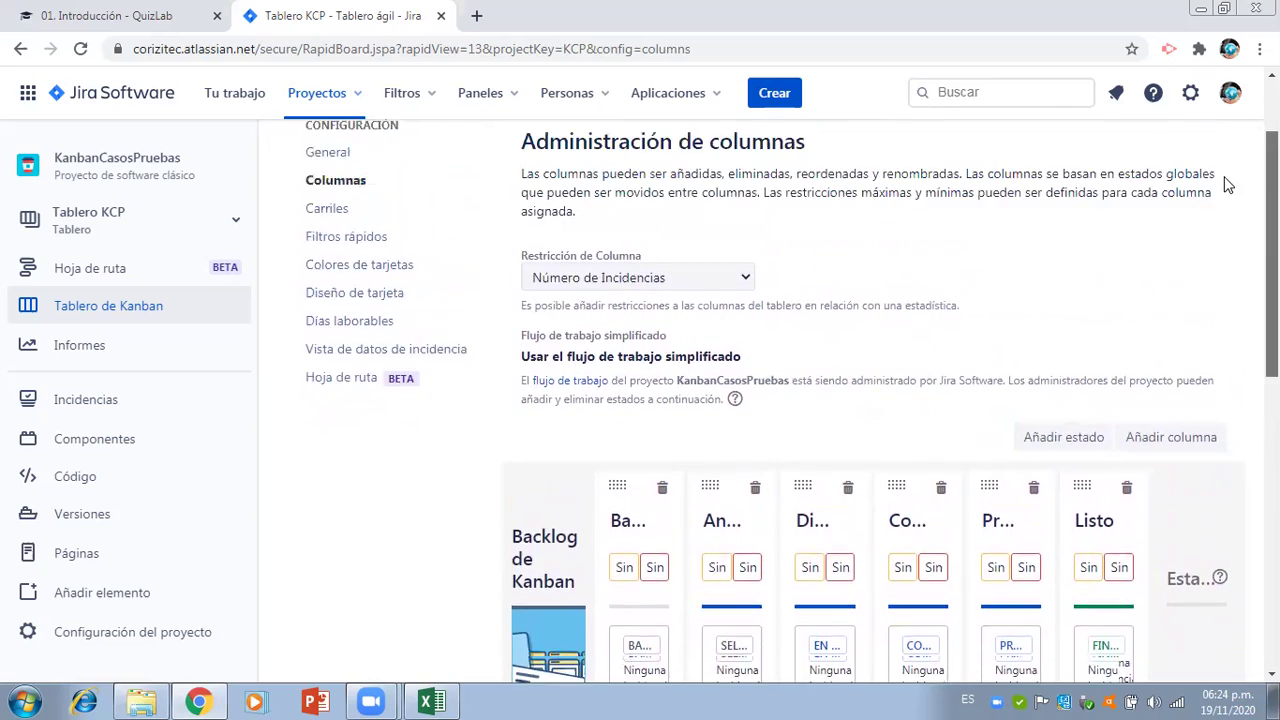
- Add a new workflow status named AP-Verificado with the category En curso to the board
{"action": "scroll", "coordinate": [1232, 205], "scroll_direction": "down", "scroll_amount": 5}
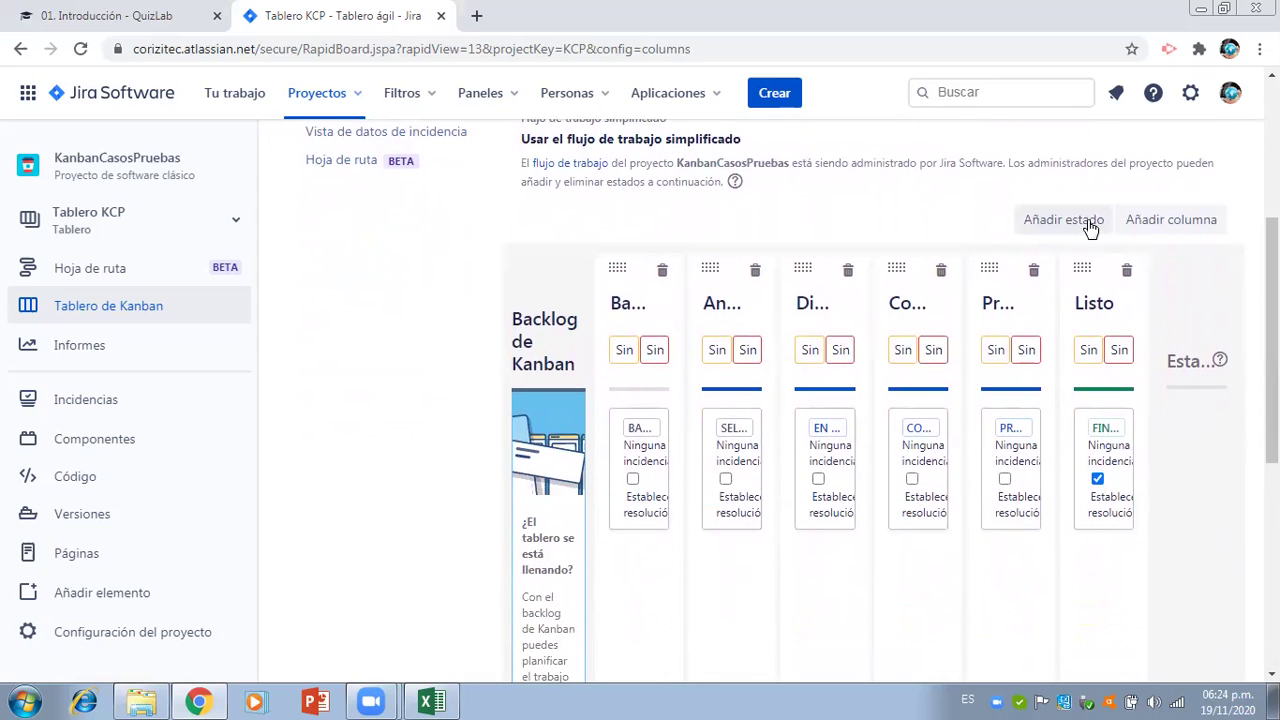
{"action": "left_click", "coordinate": [1089, 224]}
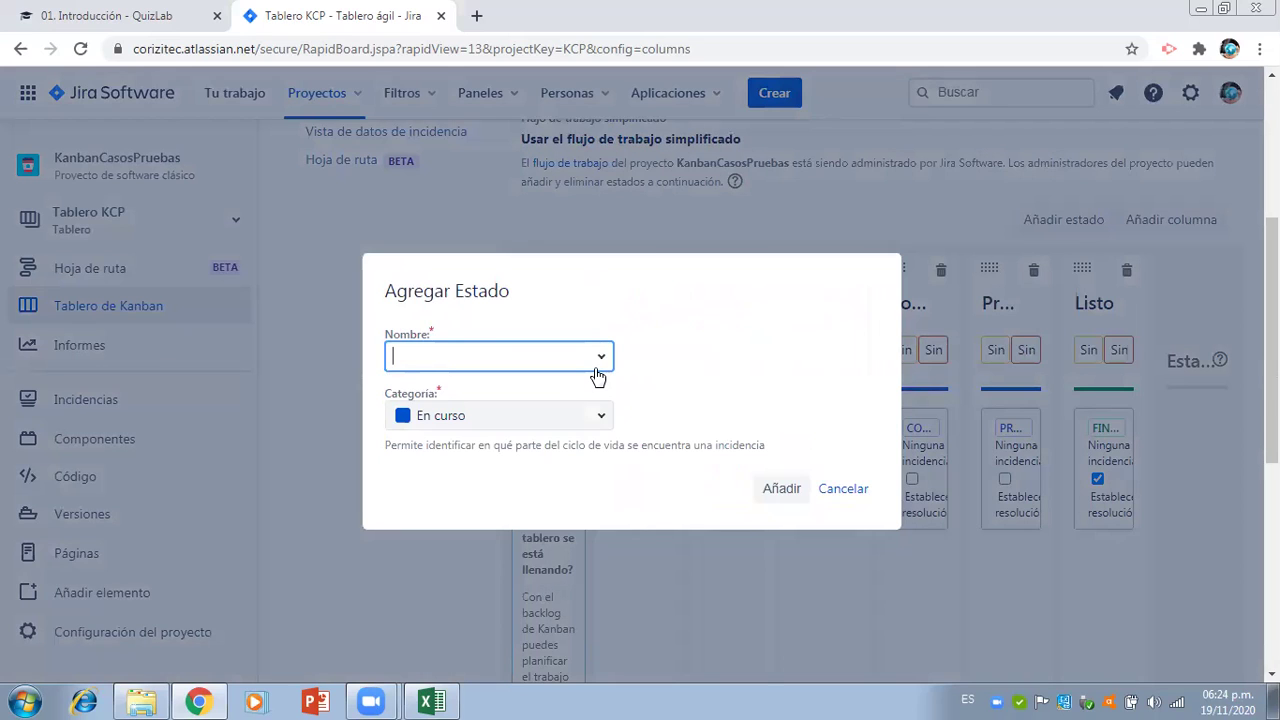
{"action": "type", "text": "AP"}
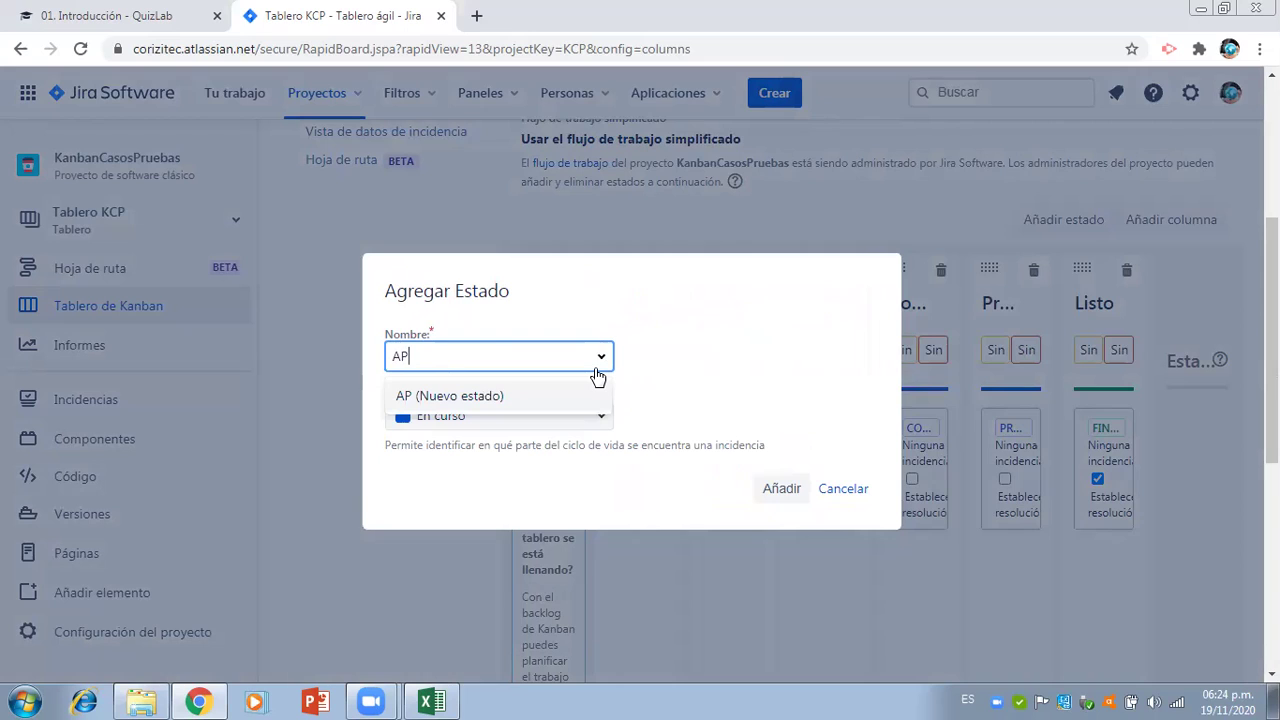
{"action": "type", "text": "-Verificado"}
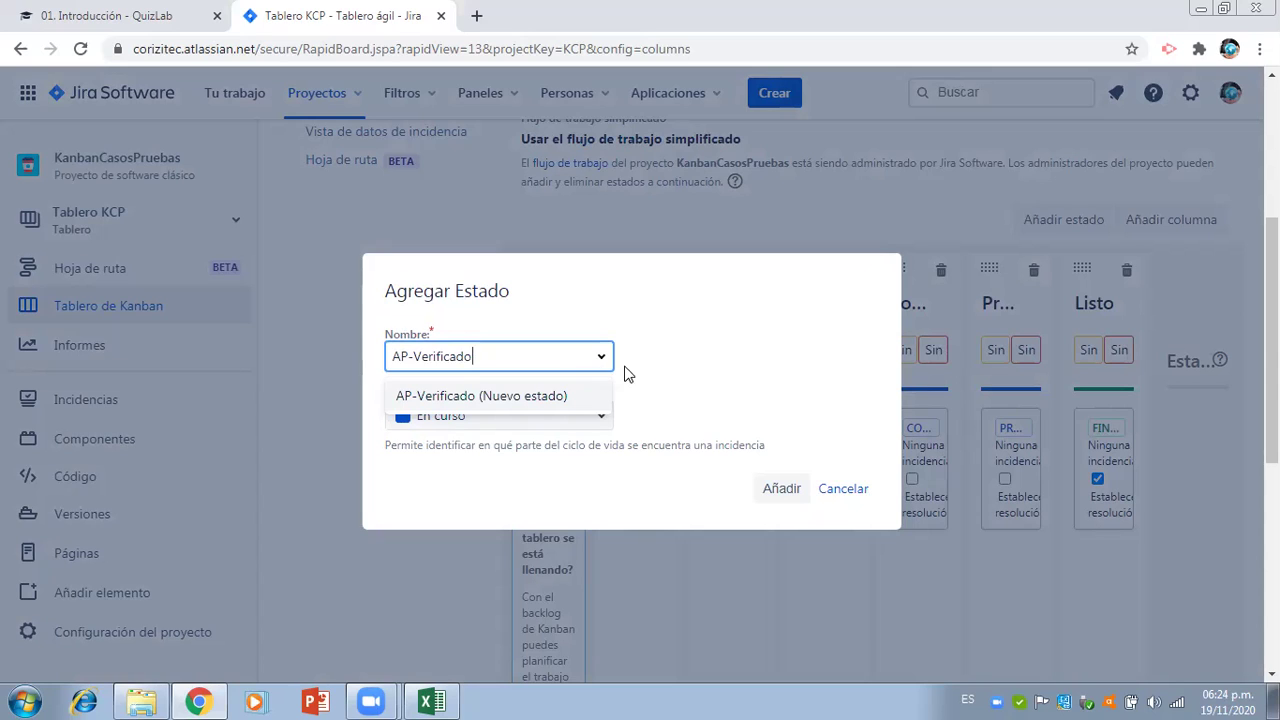
{"action": "left_click", "coordinate": [783, 489]}
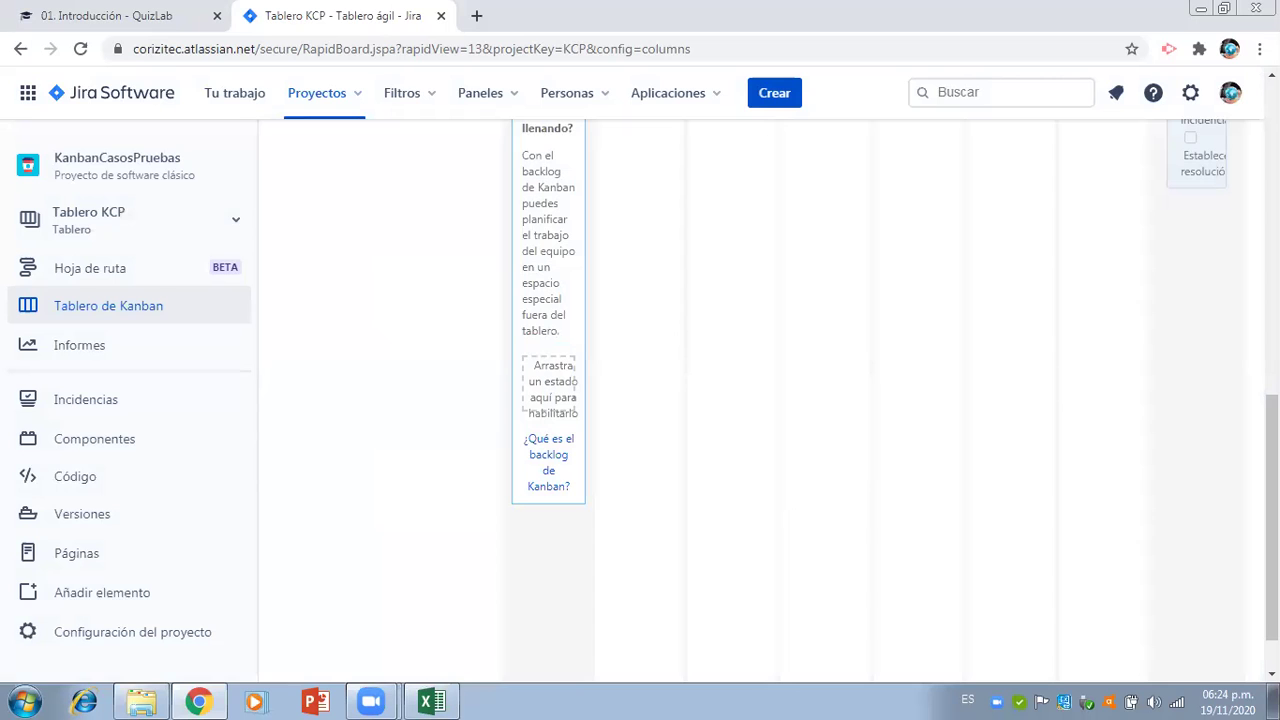
- Add a second new status named AP-PorRevisar with the category En curso
{"action": "left_click_drag", "start_coordinate": [1272, 510], "coordinate": [1272, 386]}
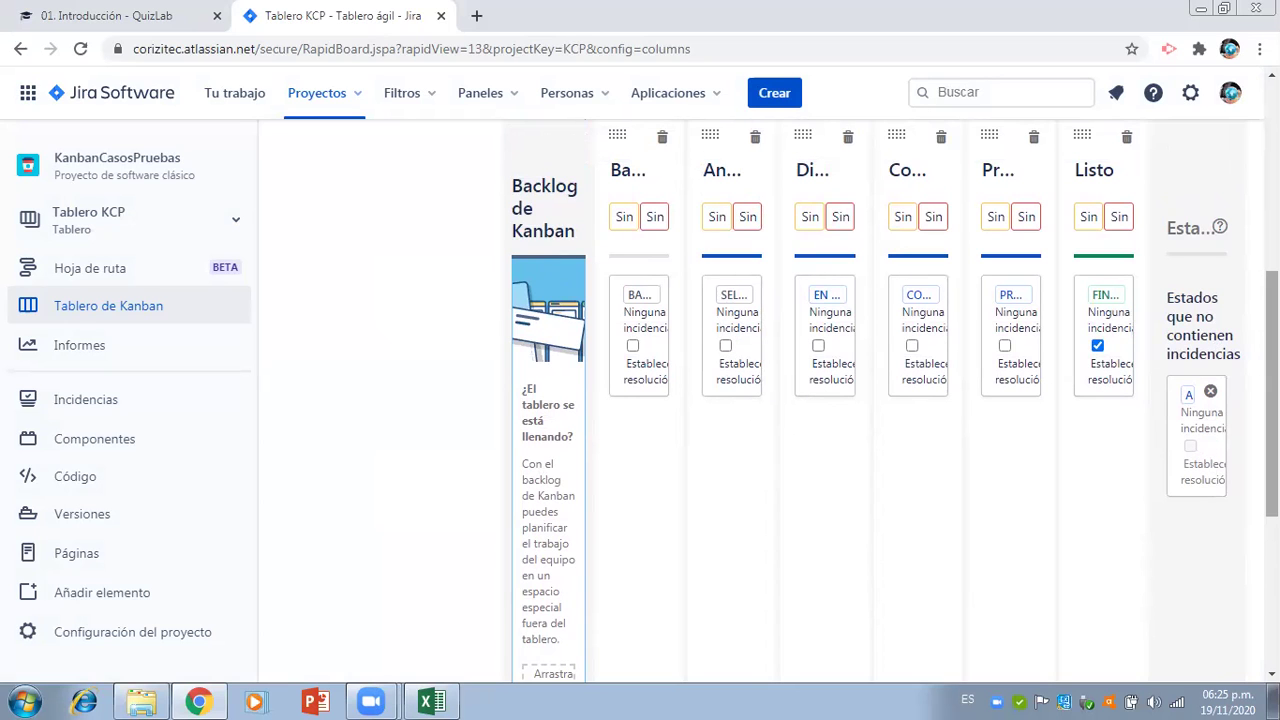
{"action": "scroll", "coordinate": [890, 400], "scroll_direction": "up", "scroll_amount": 3}
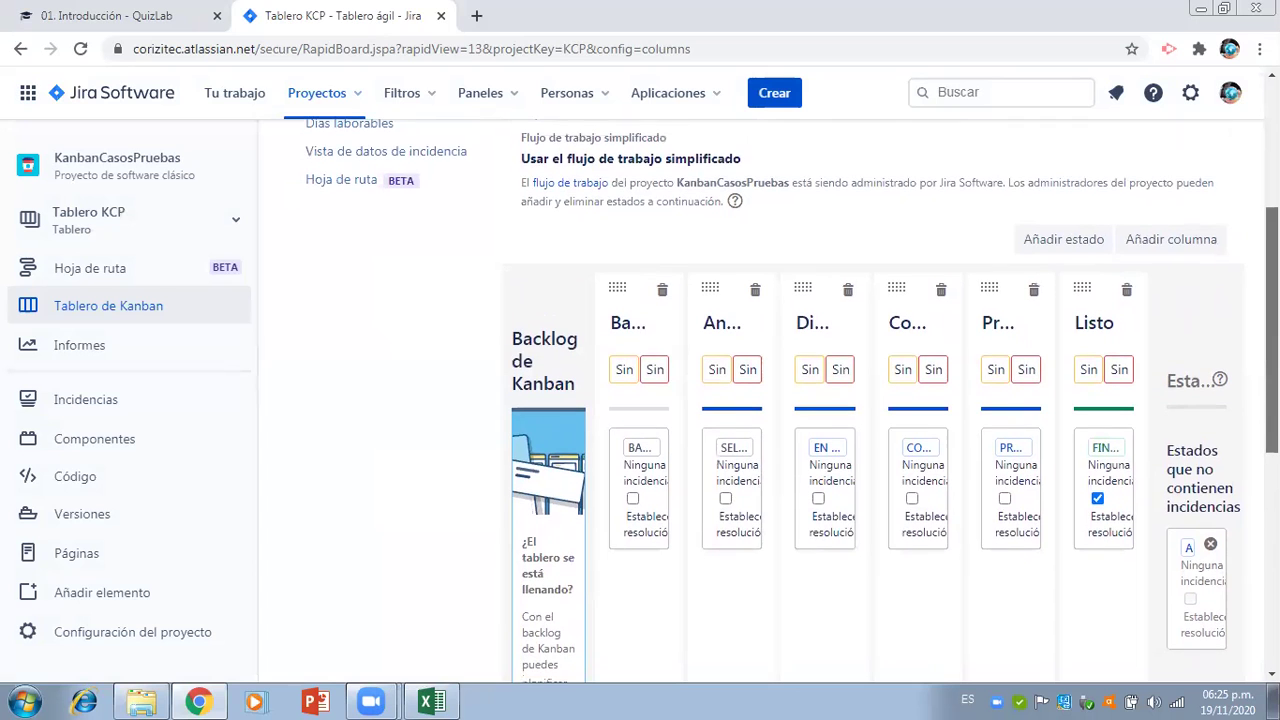
{"action": "left_click", "coordinate": [1078, 242]}
{"action": "type", "text": "AP-"}
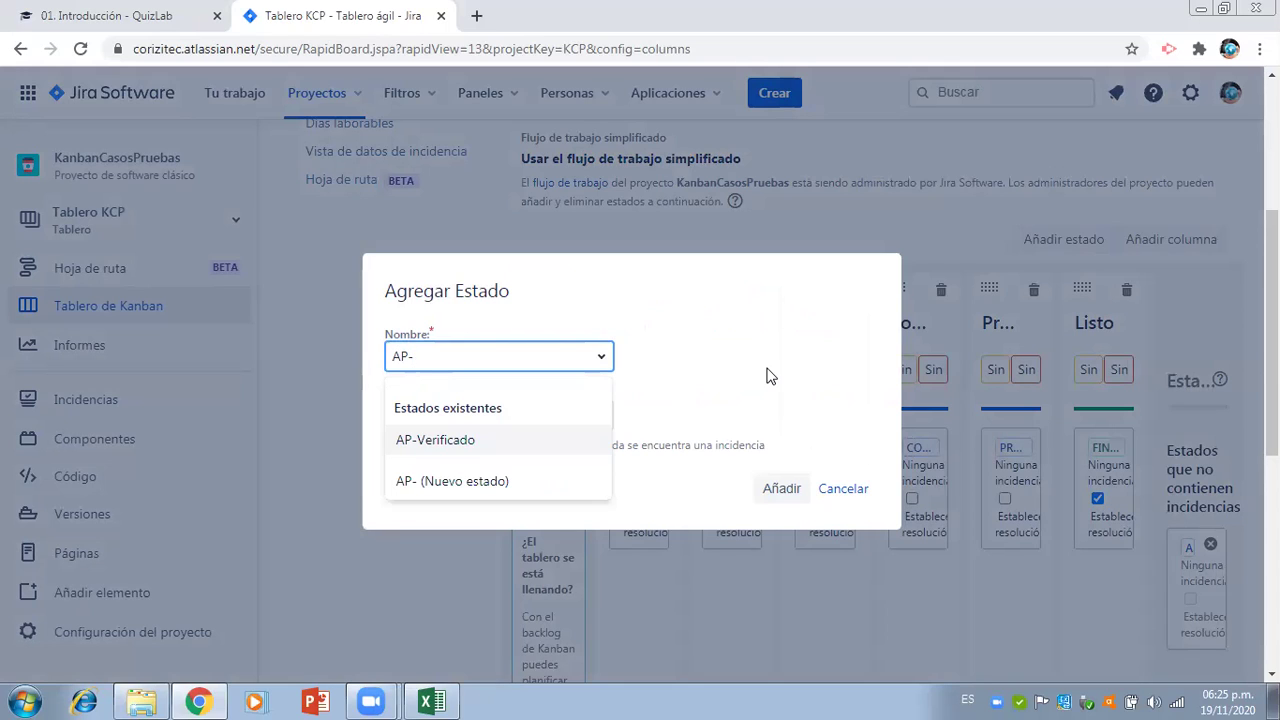
{"action": "type", "text": "xR"}
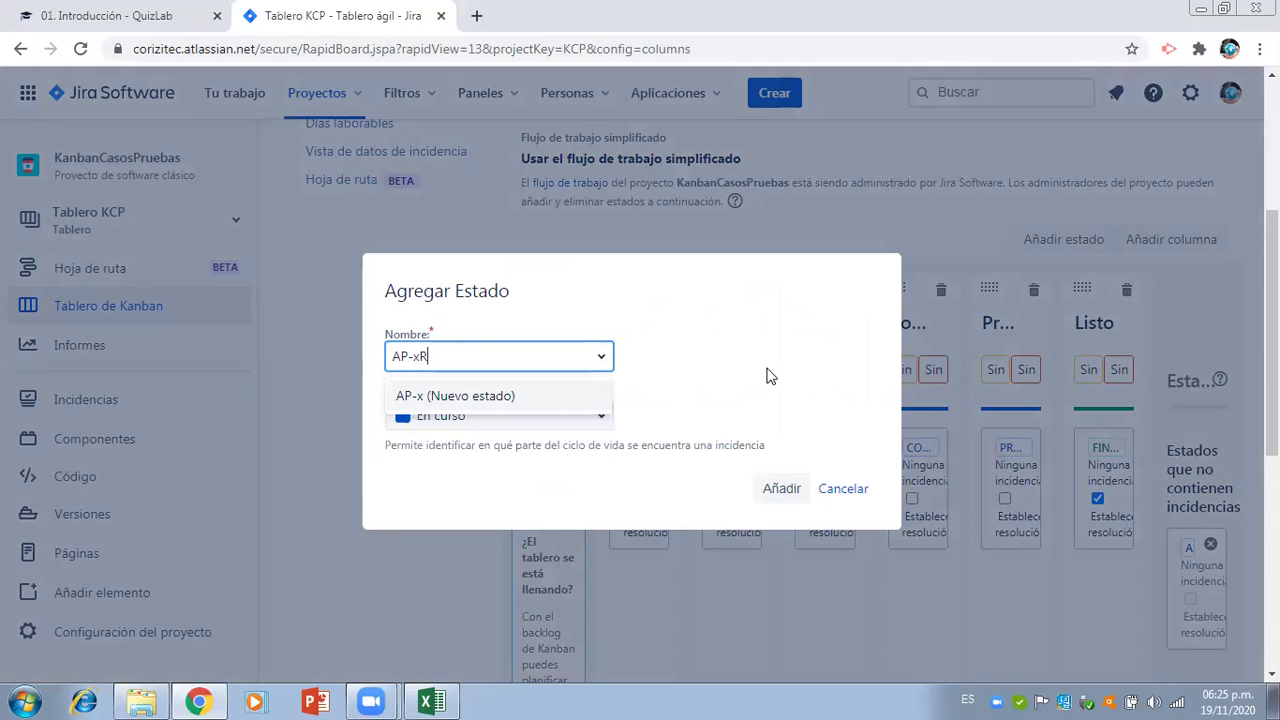
{"action": "type", "text": "evisar"}
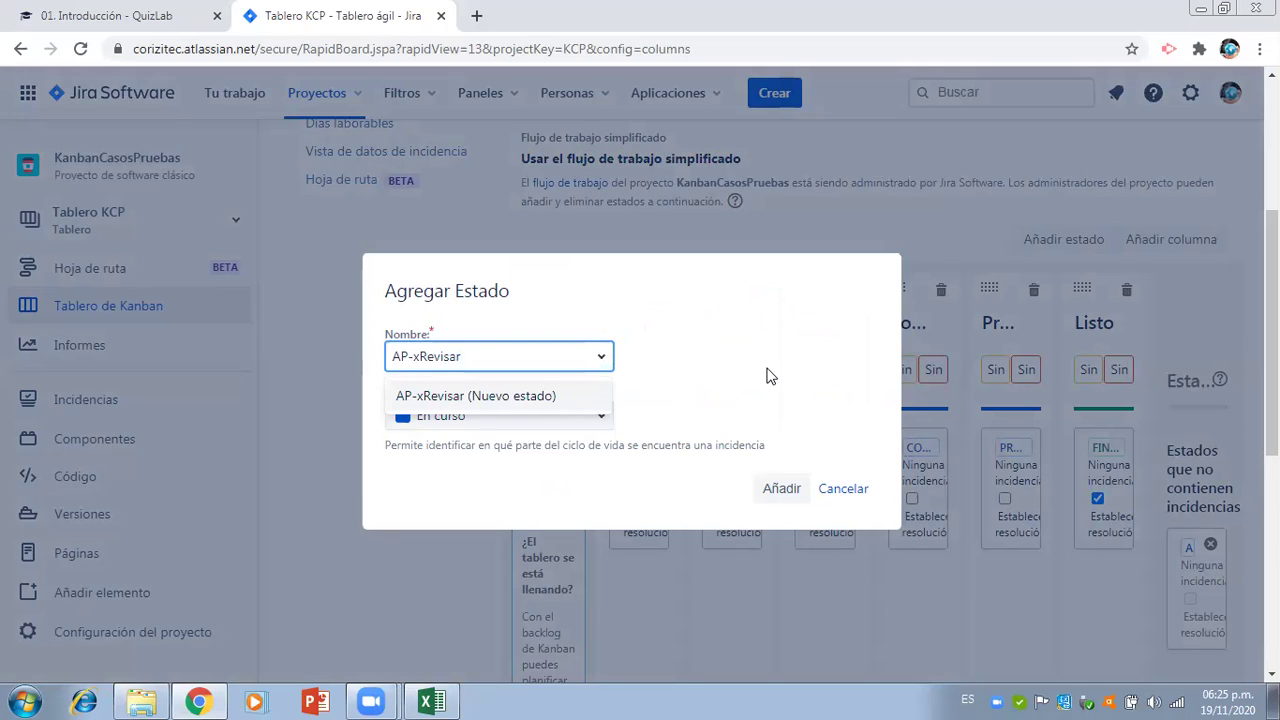
{"action": "key", "text": "Left"}
{"action": "key", "text": "Left"}
{"action": "key", "text": "Left"}
{"action": "key", "text": "Left"}
{"action": "key", "text": "Left"}
{"action": "key", "text": "Left"}
{"action": "key", "text": "Left"}
{"action": "key", "text": "Left"}
{"action": "key", "text": "Delete"}
{"action": "type", "text": "Por"}
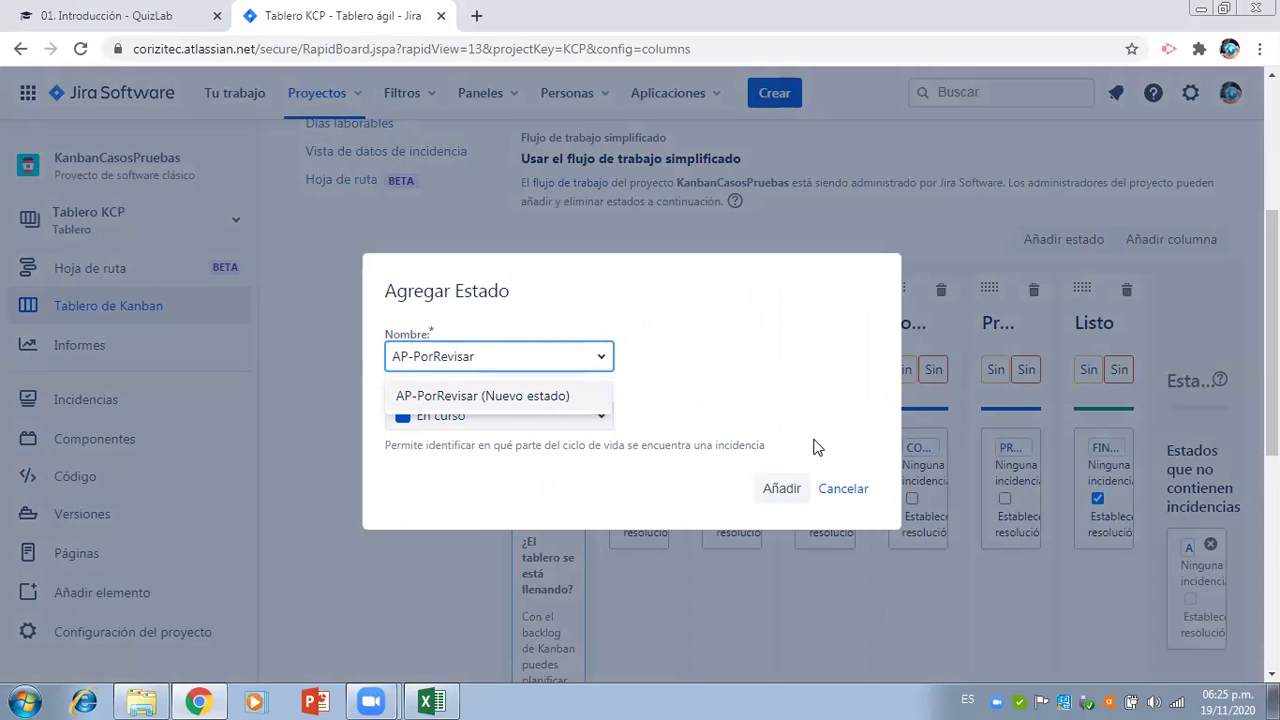
{"action": "left_click", "coordinate": [781, 489]}
- Move both unassigned AP statuses, AP-Verificado and AP-PorRevisar, into the "An..." column below its existing status
{"action": "scroll", "coordinate": [1160, 381], "scroll_direction": "down", "scroll_amount": 5}
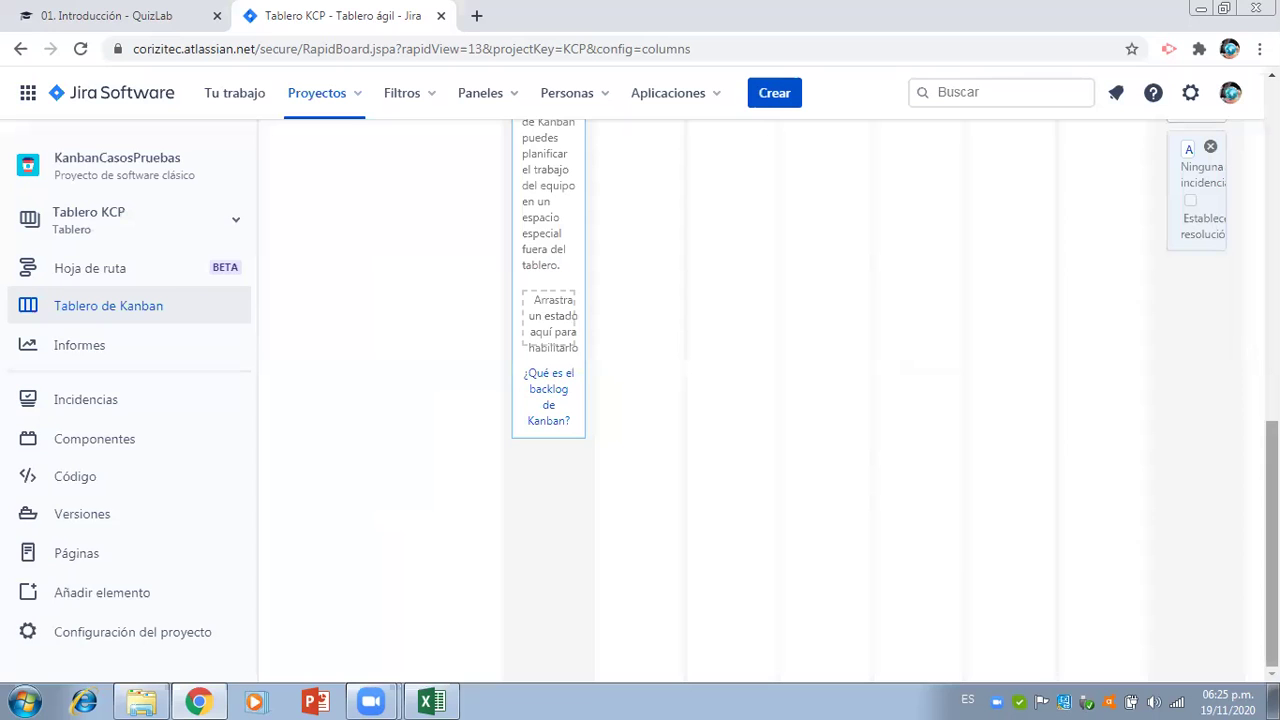
{"action": "scroll", "coordinate": [894, 400], "scroll_direction": "up", "scroll_amount": 4}
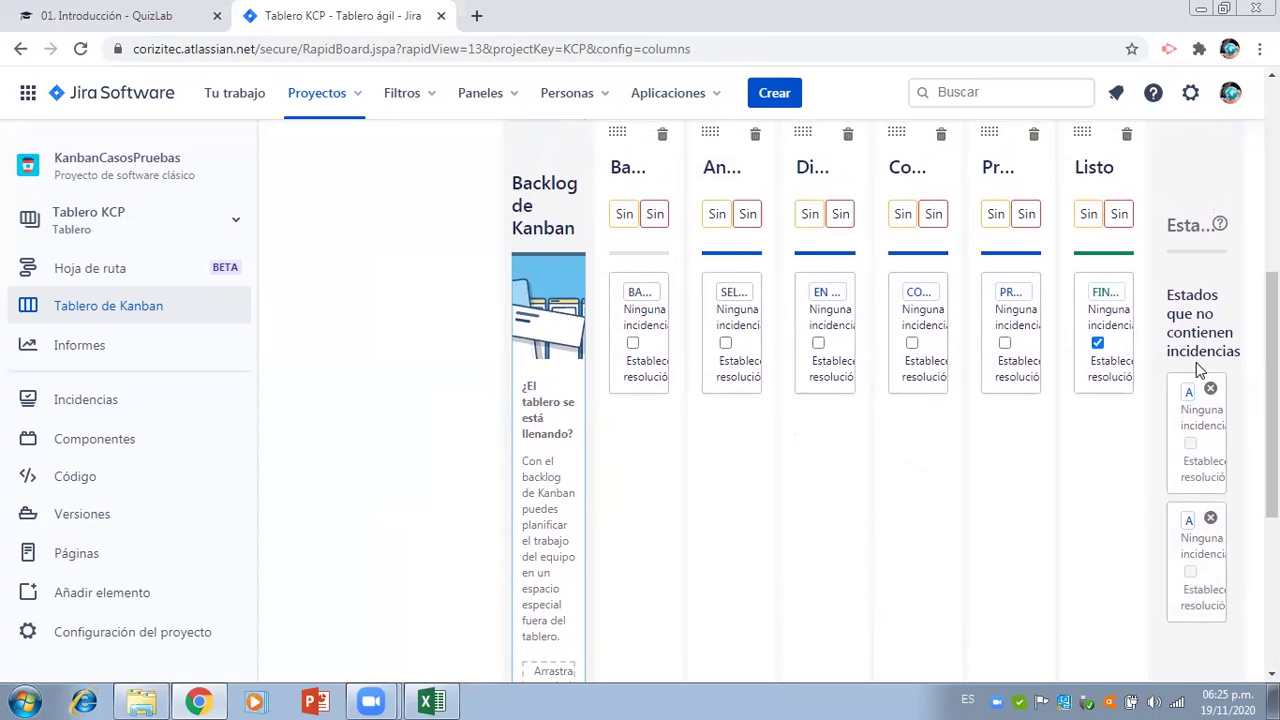
{"action": "left_click_drag", "start_coordinate": [1199, 417], "coordinate": [735, 420]}
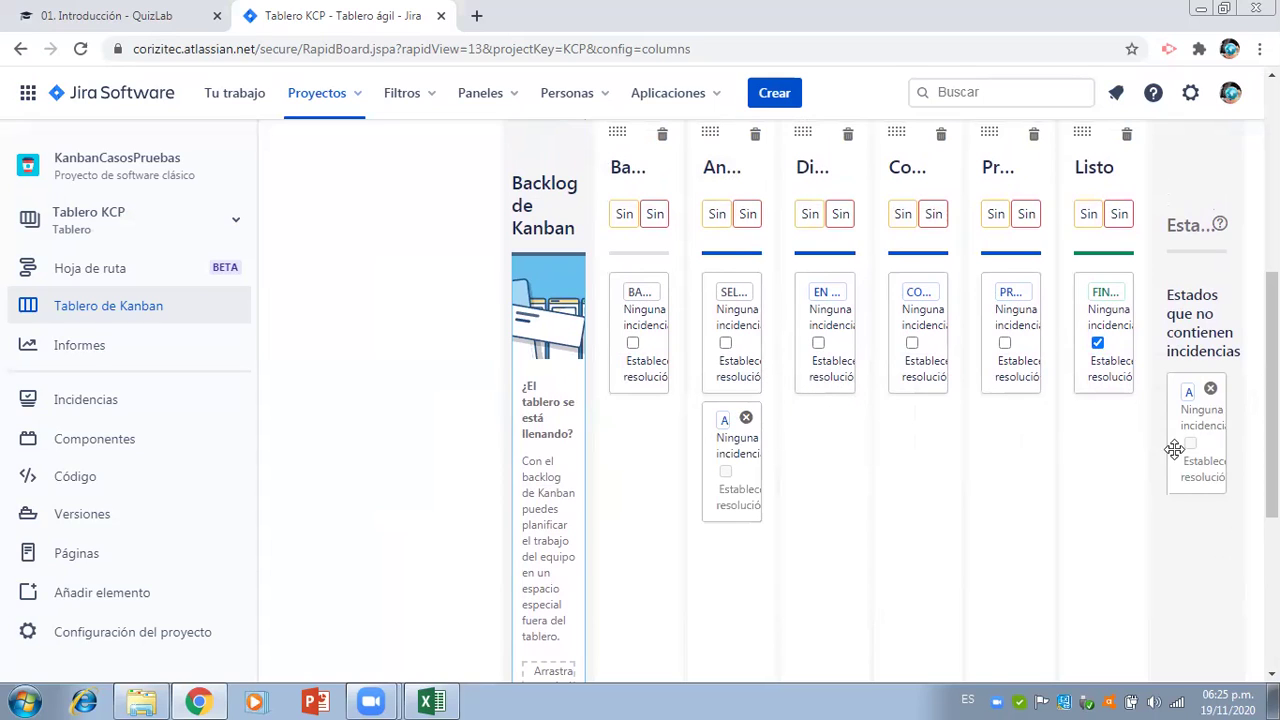
{"action": "left_click_drag", "start_coordinate": [1192, 458], "coordinate": [727, 598]}
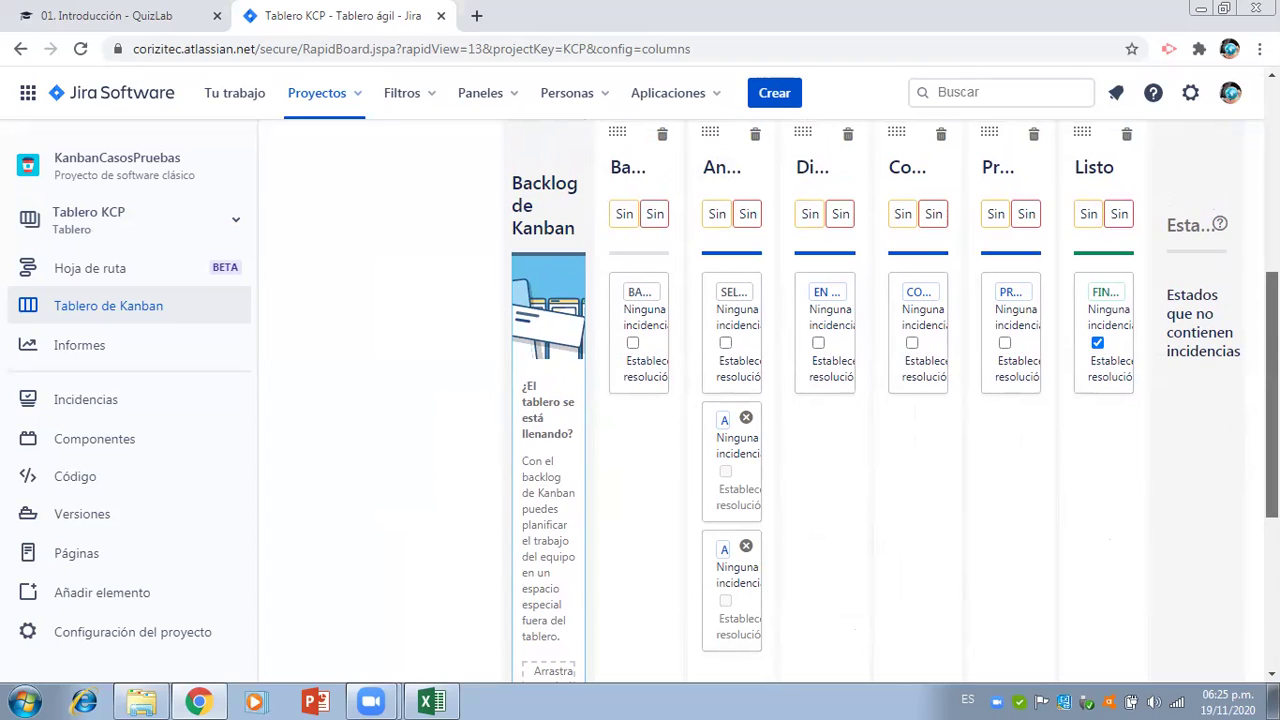
- Add a new status named "AP- Autorizado" with the category En curso
{"action": "scroll", "coordinate": [1272, 400], "scroll_direction": "down", "scroll_amount": 1}
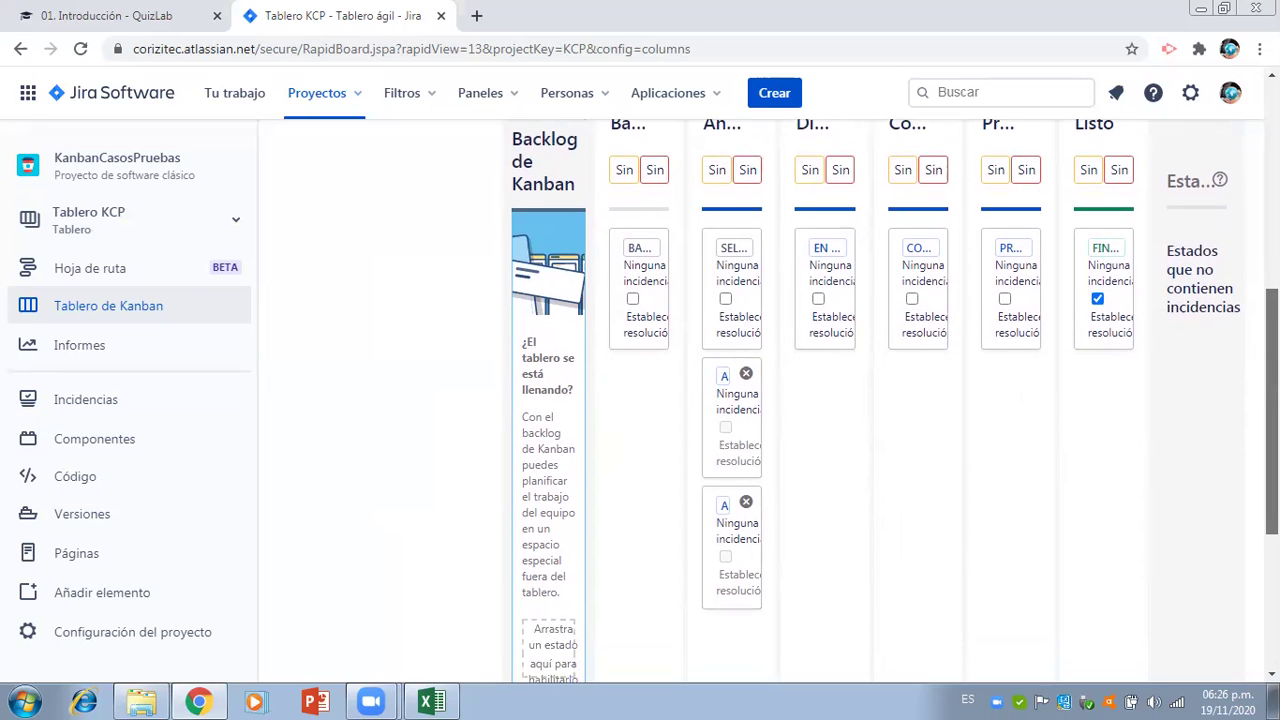
{"action": "scroll", "coordinate": [890, 400], "scroll_direction": "up", "scroll_amount": 1}
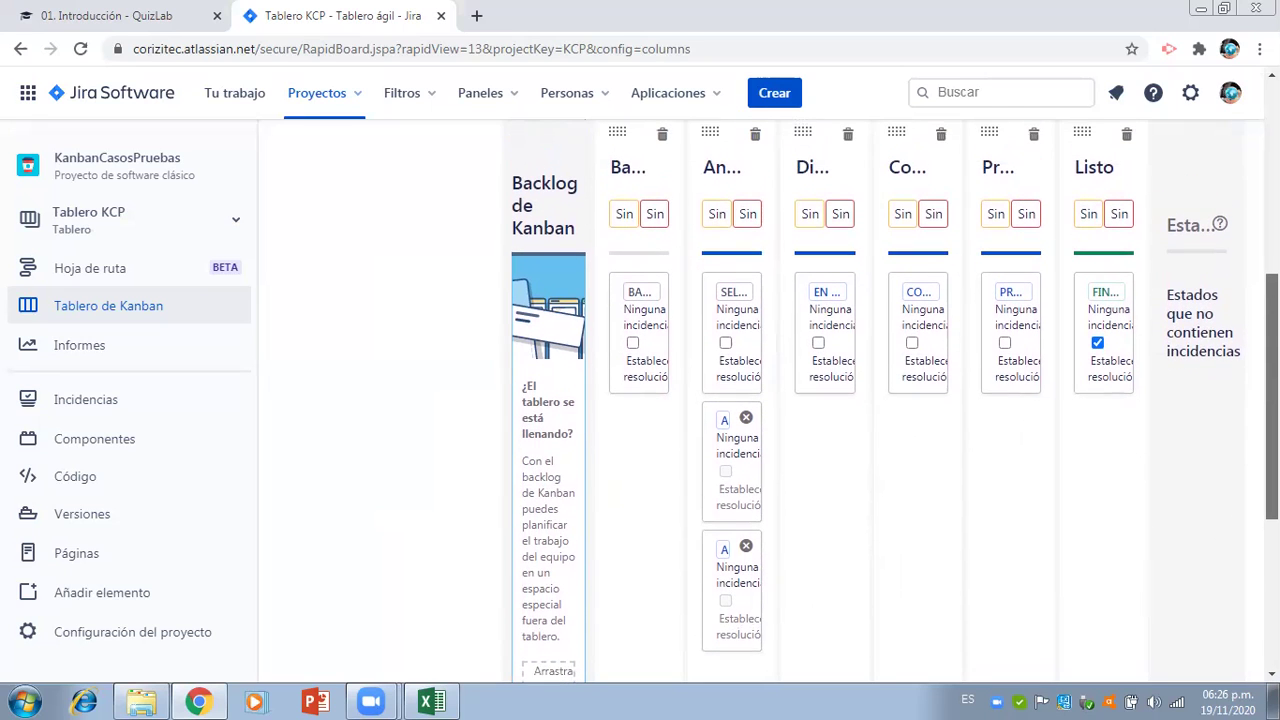
{"action": "scroll", "coordinate": [870, 400], "scroll_direction": "up", "scroll_amount": 1}
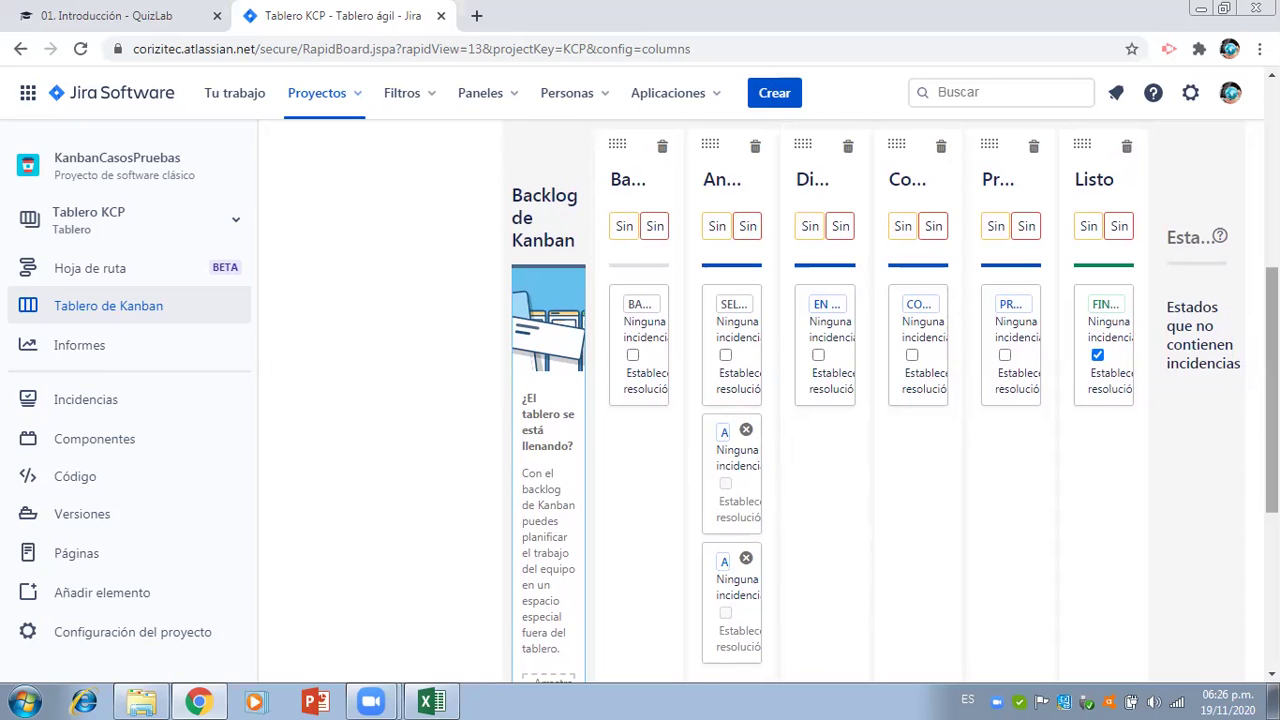
{"action": "scroll", "coordinate": [891, 401], "scroll_direction": "up", "scroll_amount": 1}
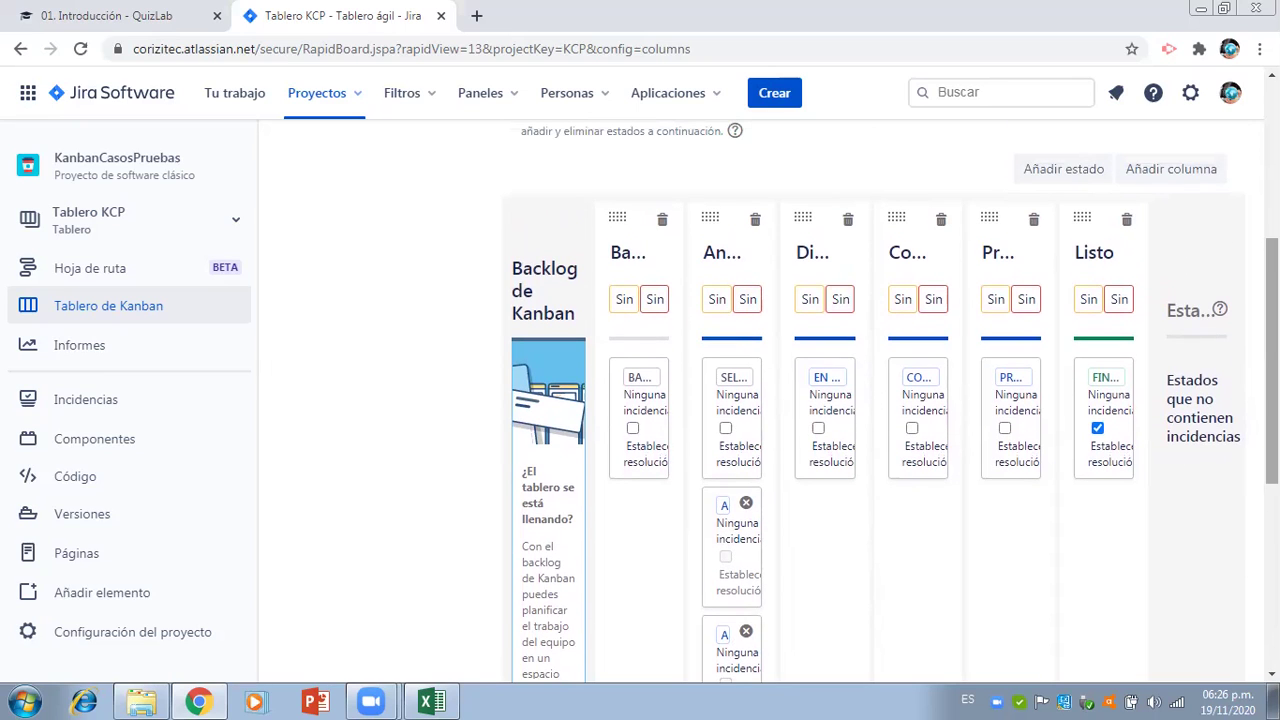
{"action": "left_click", "coordinate": [1076, 176]}
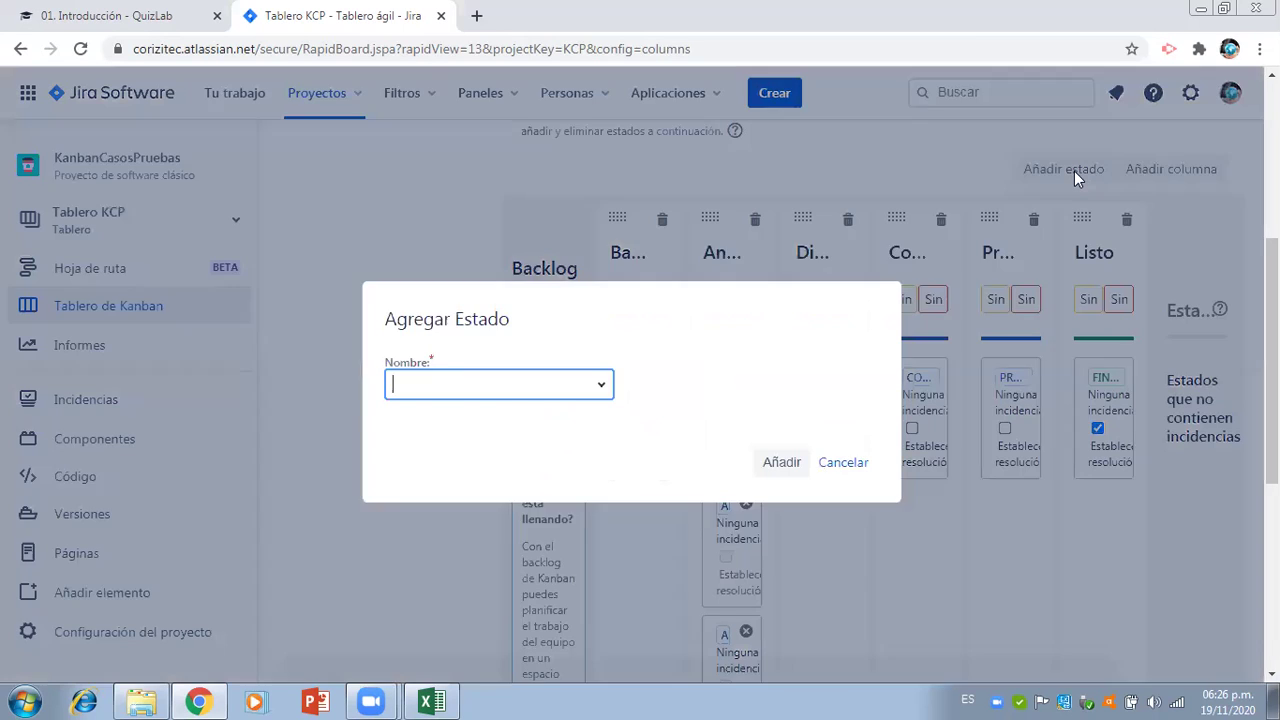
{"action": "type", "text": "AP-"}
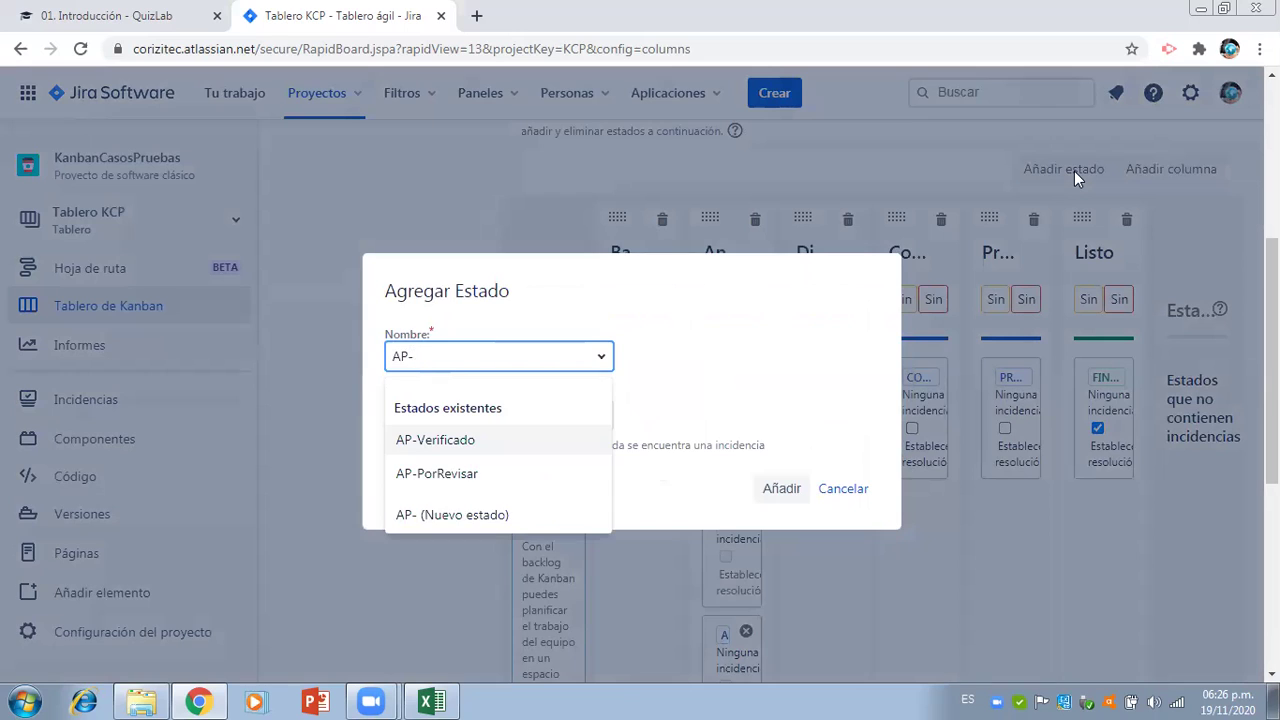
{"action": "type", "text": "Au"}
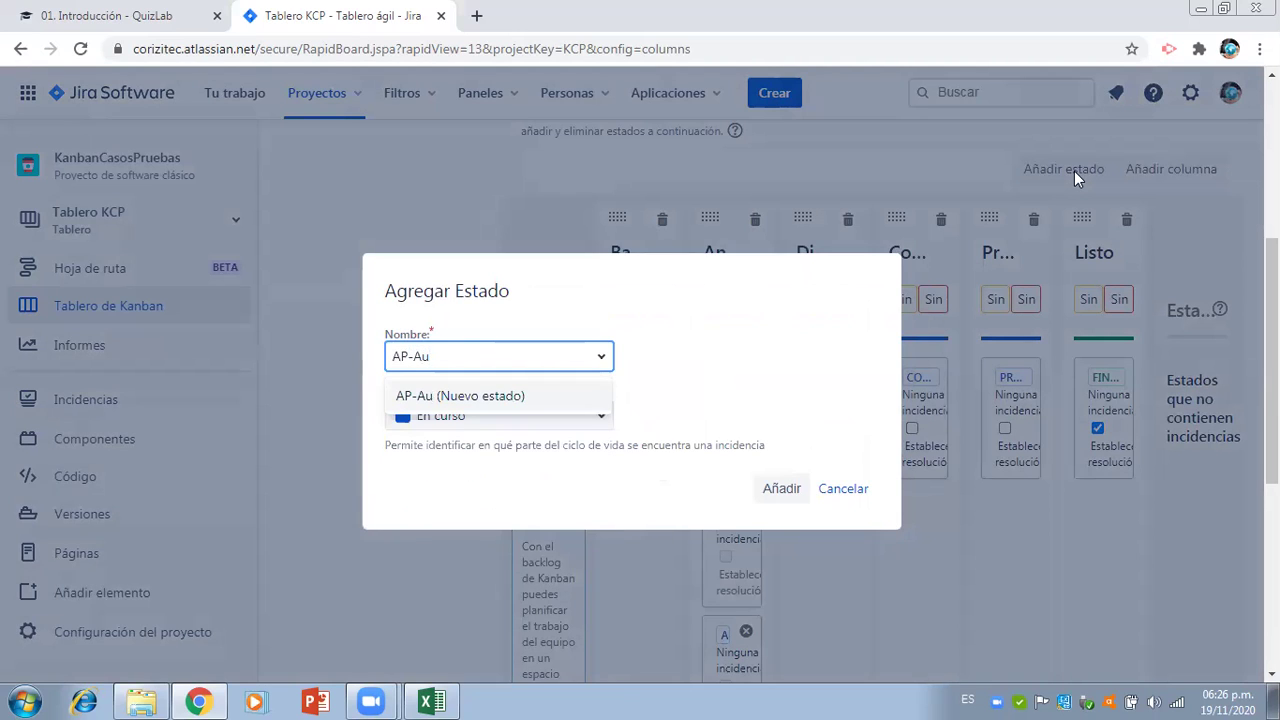
{"action": "type", "text": "torizado"}
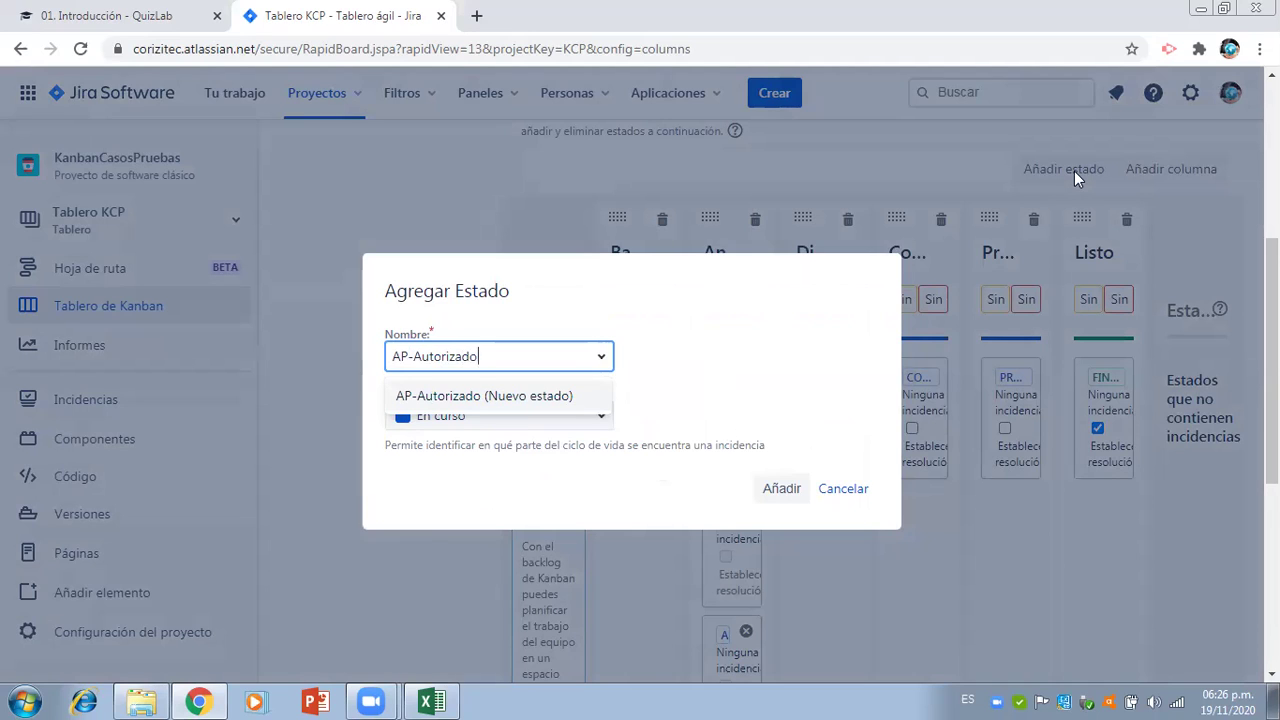
{"action": "key", "text": "Left"}
{"action": "key", "text": "Left"}
{"action": "key", "text": "Left"}
{"action": "key", "text": "Left"}
{"action": "key", "text": "Left"}
{"action": "key", "text": "Left"}
{"action": "key", "text": "Left"}
{"action": "key", "text": "Left"}
{"action": "key", "text": "Left"}
{"action": "key", "text": "Left"}
{"action": "type", "text": "Por"}
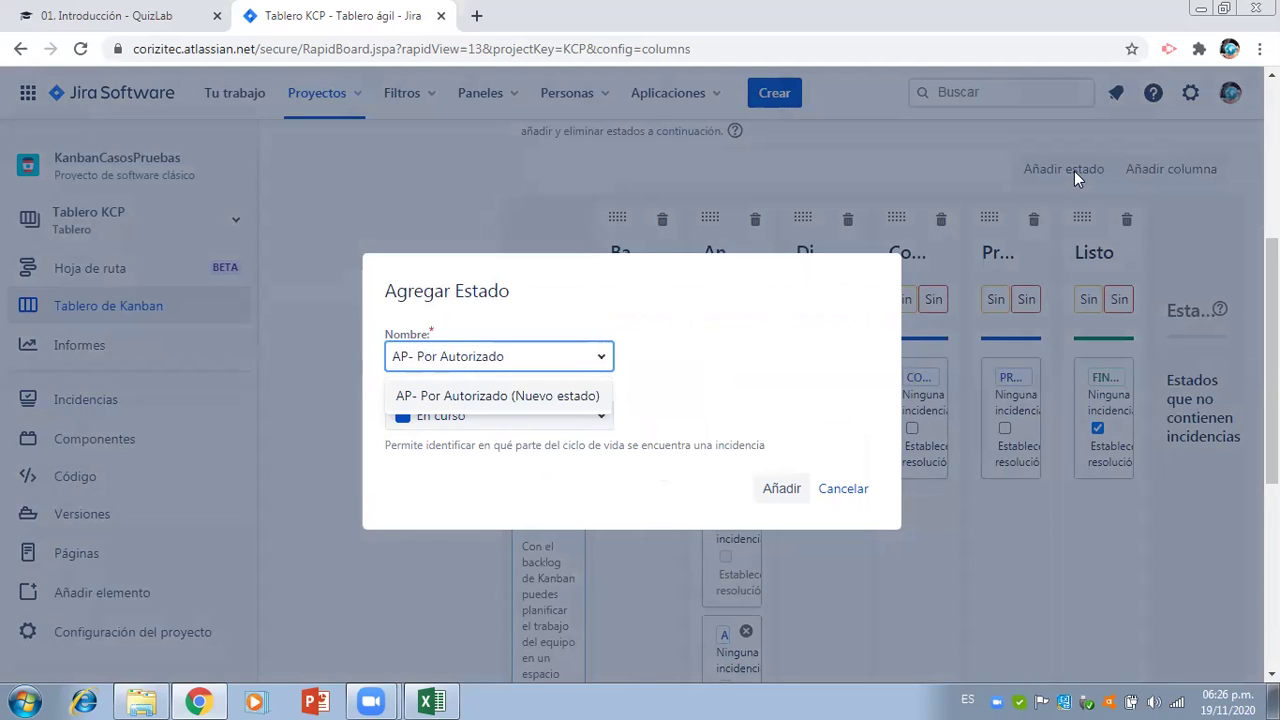
{"action": "key", "text": "Right"}
{"action": "key", "text": "Right"}
{"action": "key", "text": "Right"}
{"action": "key", "text": "Right"}
{"action": "key", "text": "Right"}
{"action": "key", "text": "Right"}
{"action": "key", "text": "Right"}
{"action": "key", "text": "Right"}
{"action": "key", "text": "Right"}
{"action": "key", "text": "Right"}
{"action": "key", "text": "Left"}
{"action": "key", "text": "Left"}
{"action": "key", "text": "Left"}
{"action": "key", "text": "Left"}
{"action": "key", "text": "Left"}
{"action": "key", "text": "Left"}
{"action": "key", "text": "Left"}
{"action": "key", "text": "BackSpace"}
{"action": "key", "text": "BackSpace"}
{"action": "key", "text": "BackSpace"}
{"action": "key", "text": "BackSpace"}
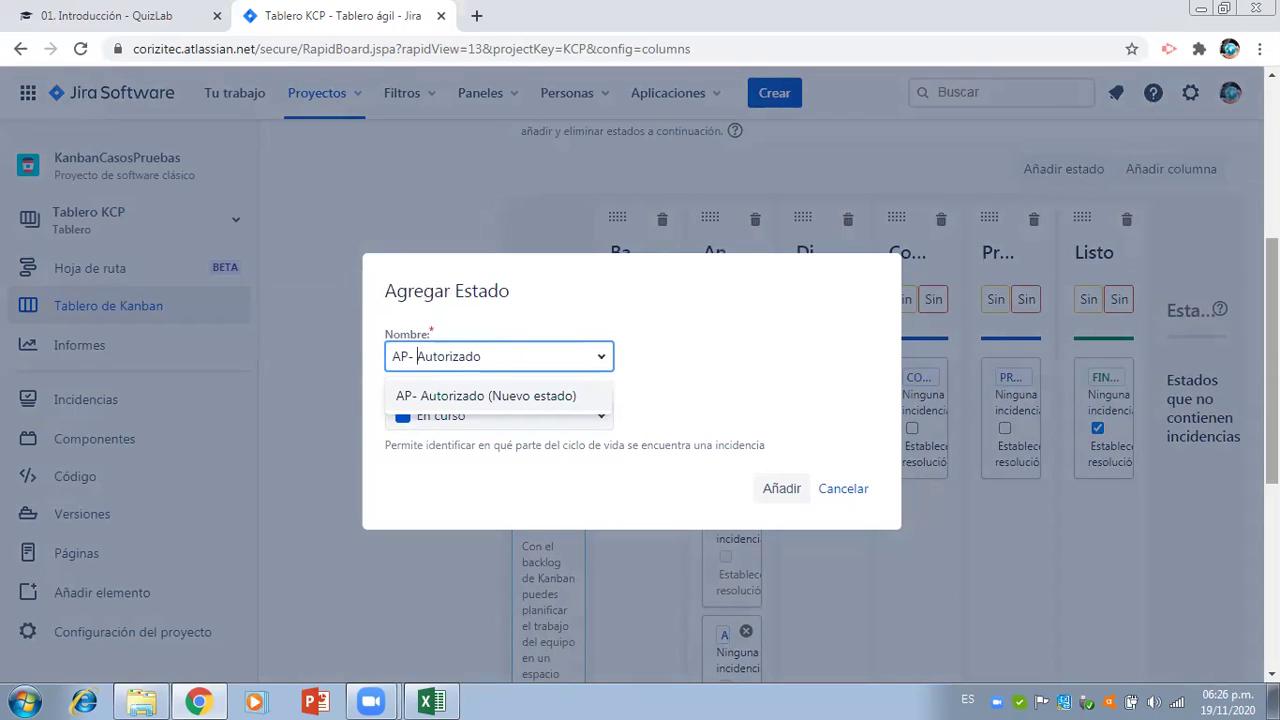
{"action": "left_click", "coordinate": [778, 496]}
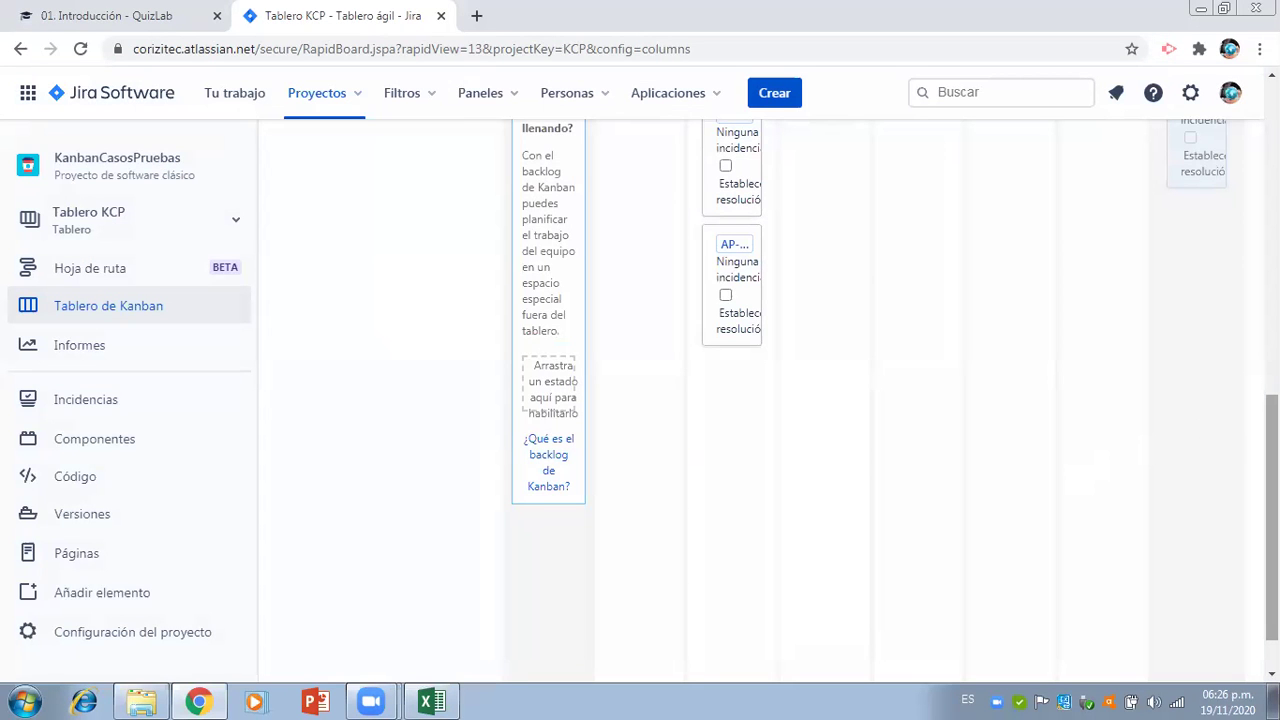
- Move the unassigned "AP- Autorizado" status into the "An..." column beneath the other two AP statuses
{"action": "scroll", "coordinate": [1249, 366], "scroll_direction": "up", "scroll_amount": 2}
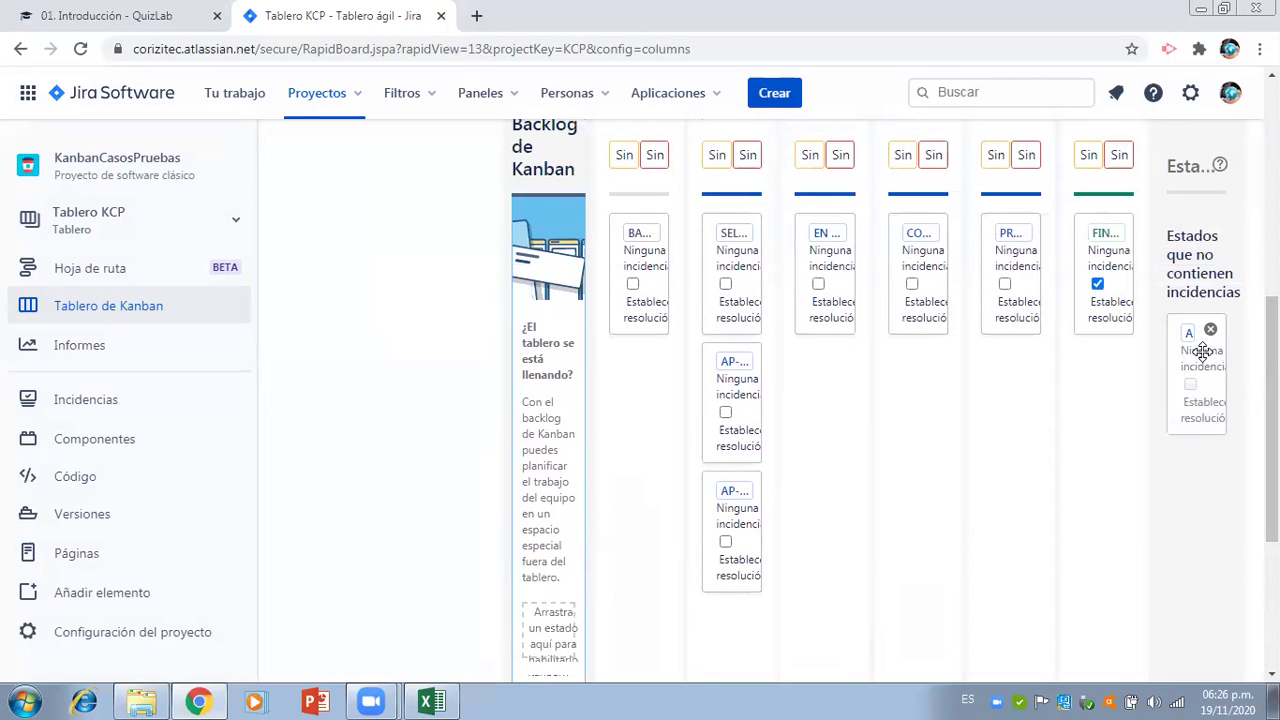
{"action": "left_click_drag", "start_coordinate": [1184, 366], "coordinate": [736, 610]}
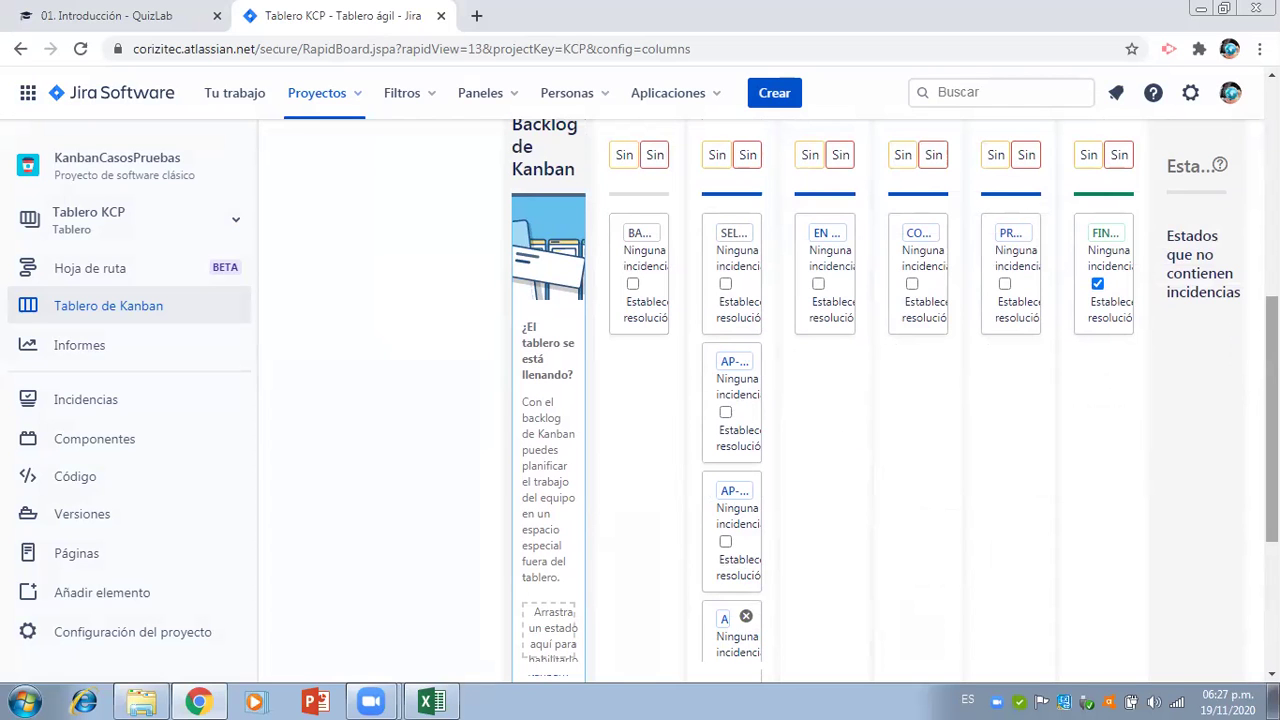
{"action": "scroll", "coordinate": [894, 401], "scroll_direction": "up", "scroll_amount": 1}
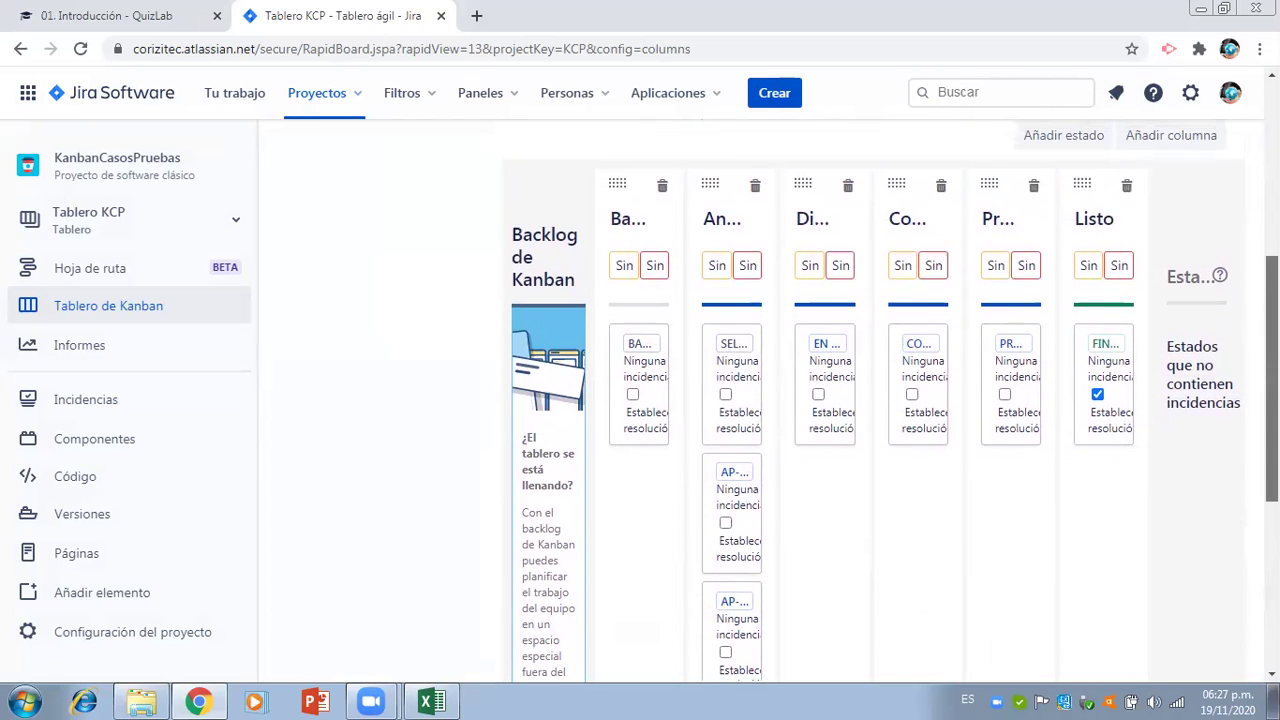
{"action": "scroll", "coordinate": [891, 397], "scroll_direction": "down", "scroll_amount": 1}
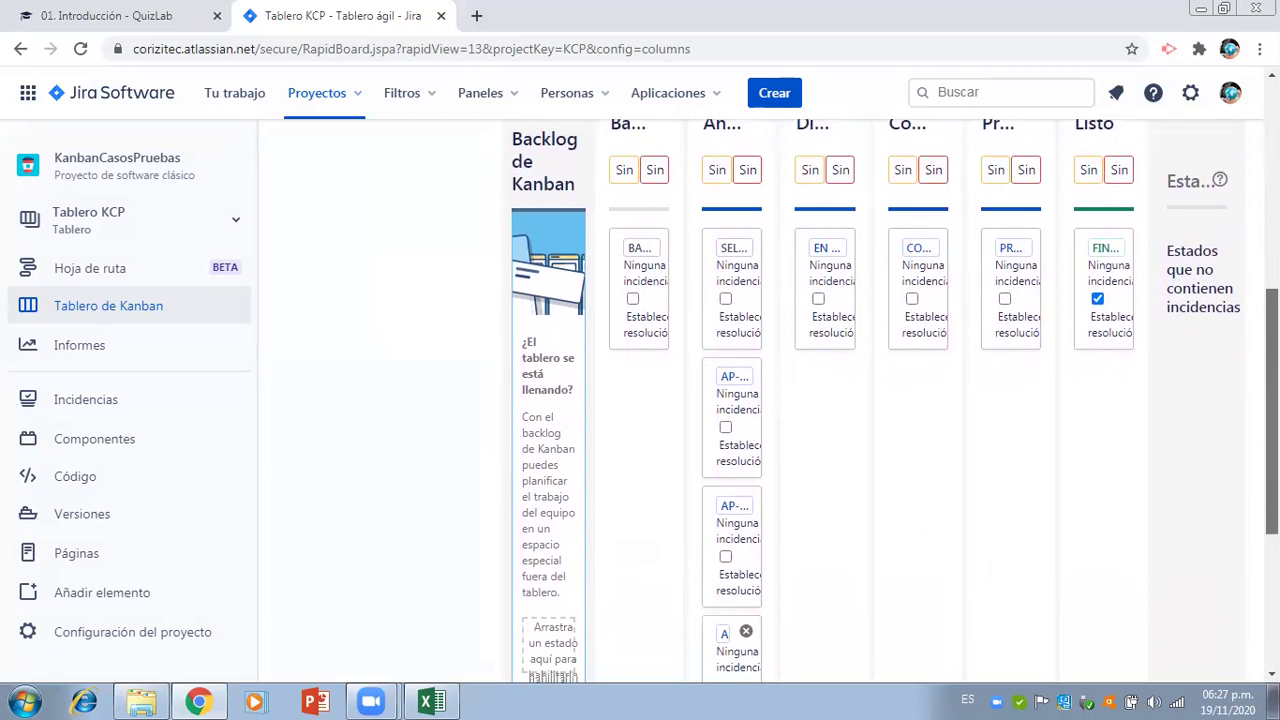
{"action": "scroll", "coordinate": [891, 397], "scroll_direction": "down", "scroll_amount": 1}
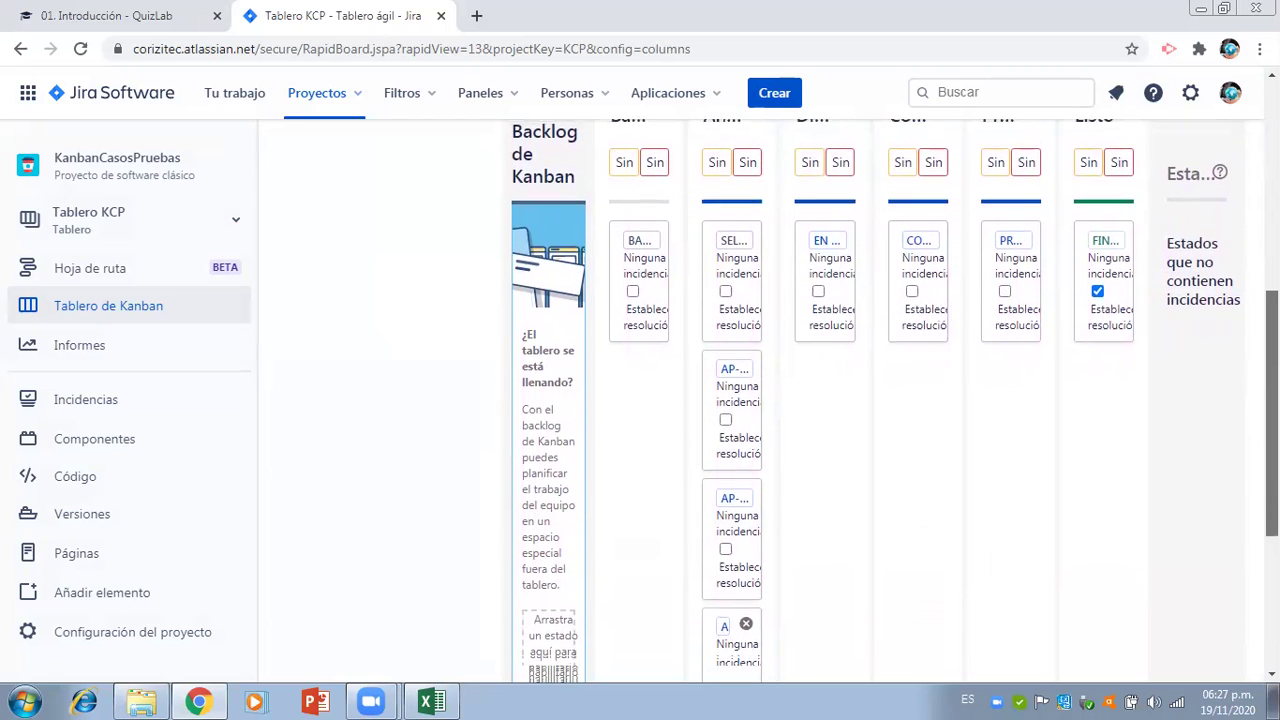
{"action": "scroll", "coordinate": [891, 397], "scroll_direction": "up", "scroll_amount": 1}
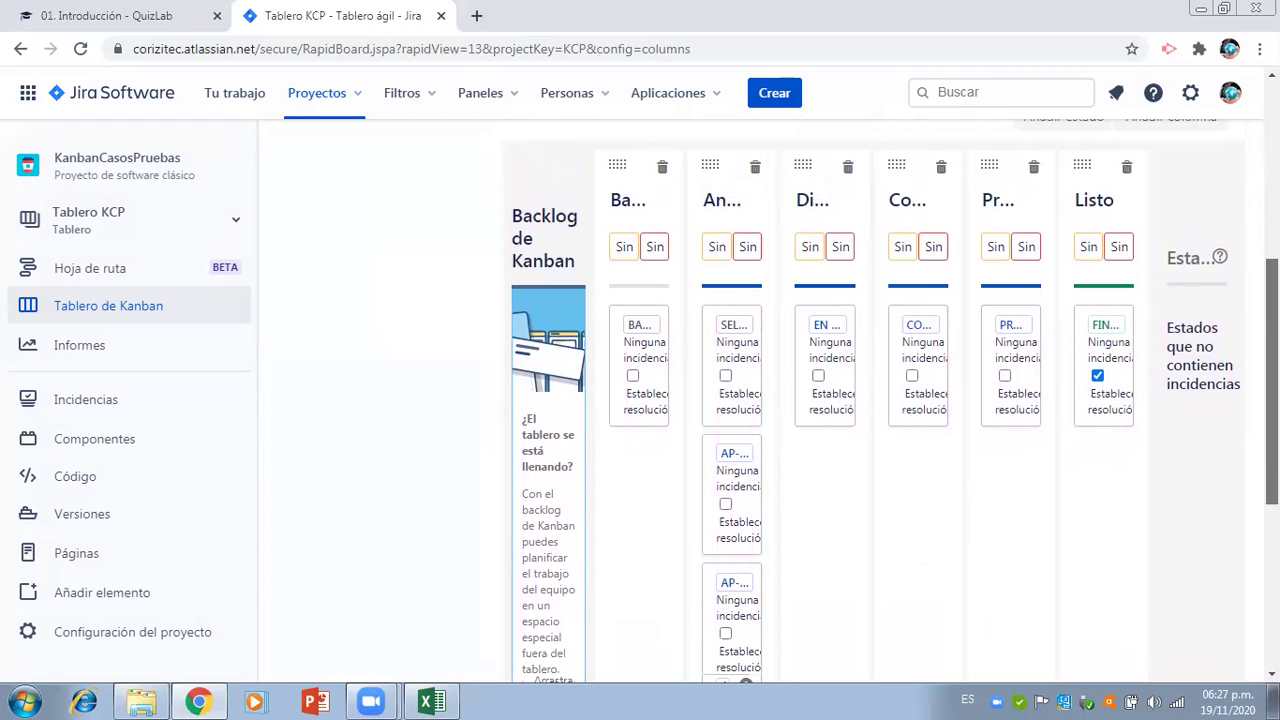
{"action": "scroll", "coordinate": [891, 397], "scroll_direction": "down", "scroll_amount": 1}
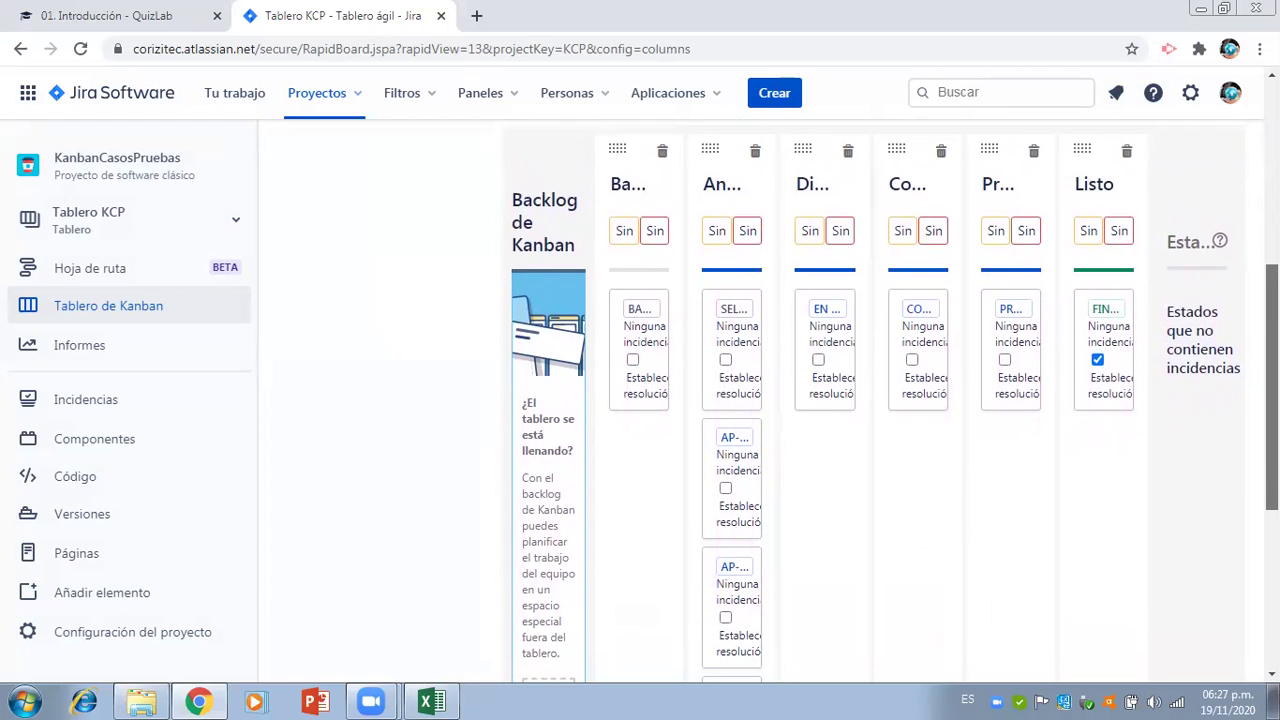
{"action": "scroll", "coordinate": [891, 397], "scroll_direction": "down", "scroll_amount": 1}
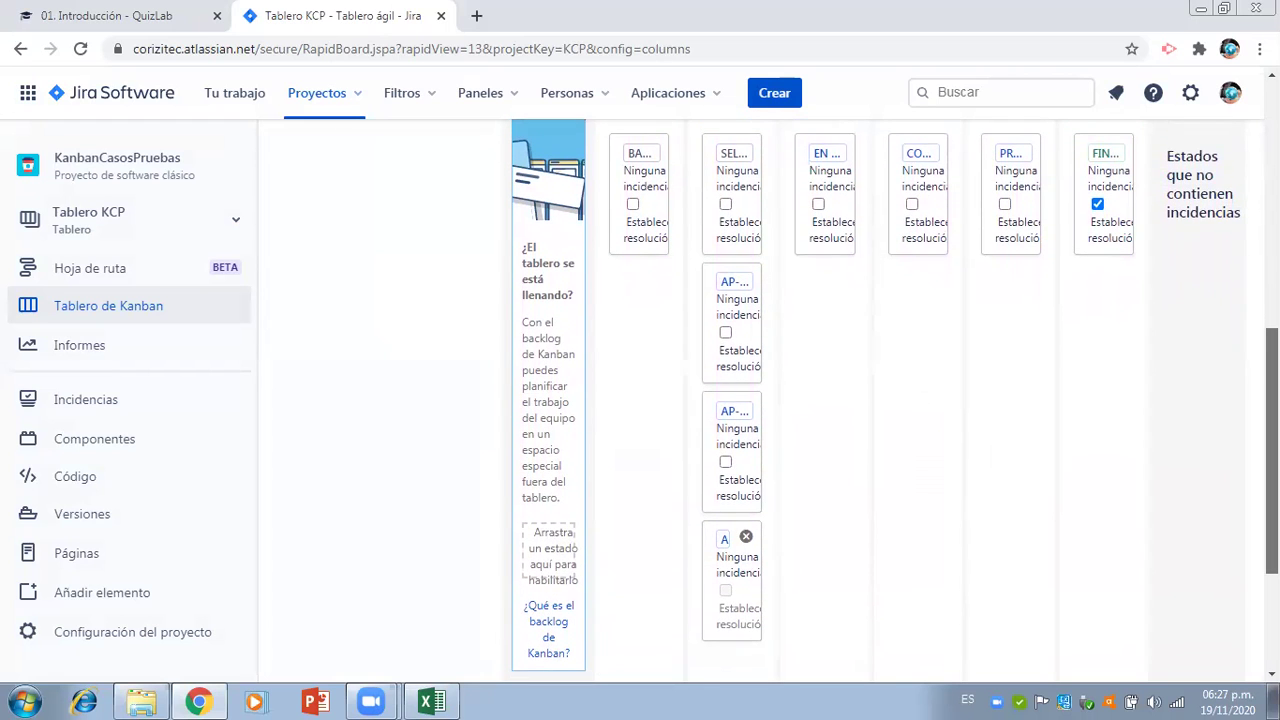
{"action": "scroll", "coordinate": [891, 397], "scroll_direction": "up", "scroll_amount": 1}
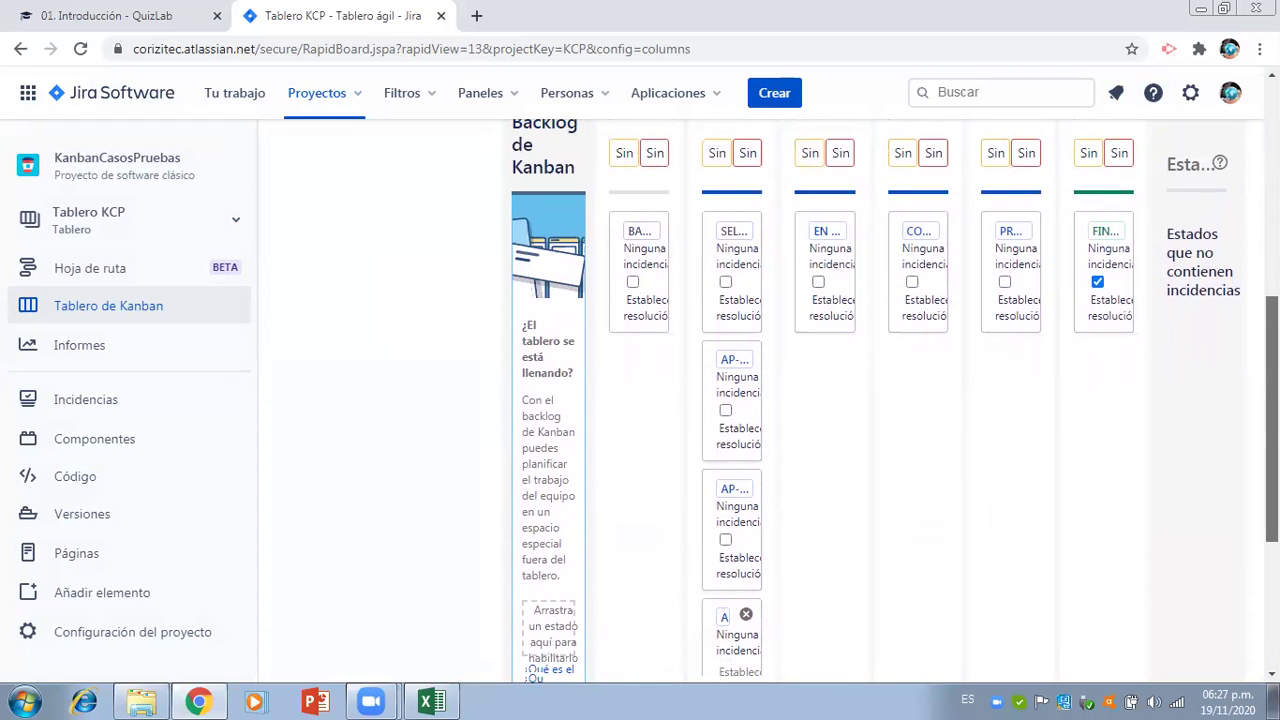
- Add a new status named DP-Por Revisar with the category En curso
{"action": "scroll", "coordinate": [891, 397], "scroll_direction": "up", "scroll_amount": 1}
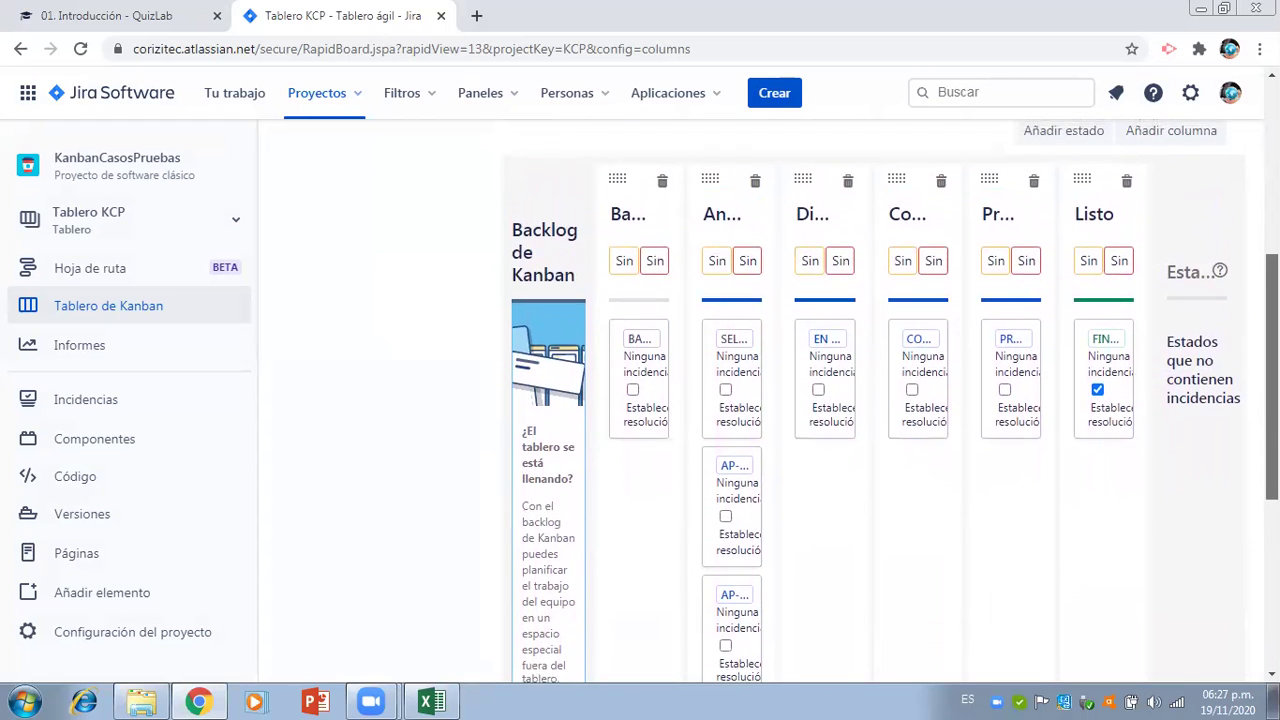
{"action": "scroll", "coordinate": [891, 397], "scroll_direction": "down", "scroll_amount": 1}
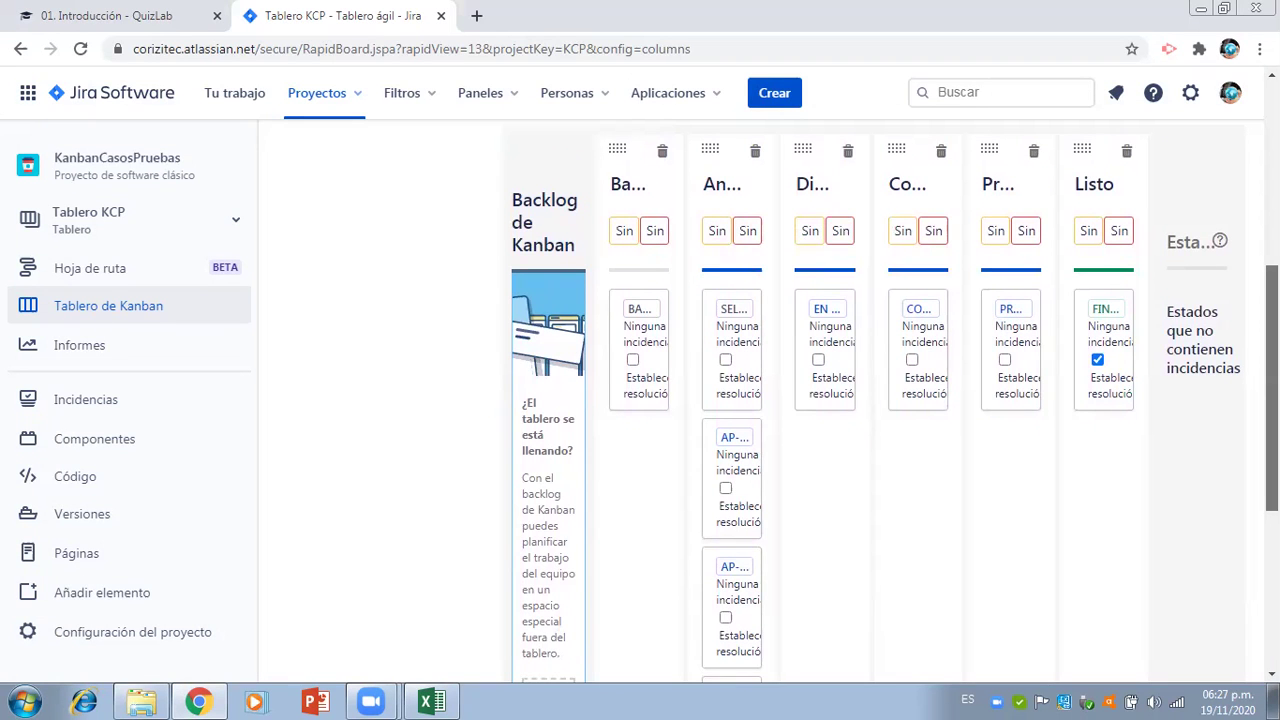
{"action": "scroll", "coordinate": [1272, 390], "scroll_direction": "up", "scroll_amount": 1}
{"action": "scroll", "coordinate": [1272, 390], "scroll_direction": "up", "scroll_amount": 1}
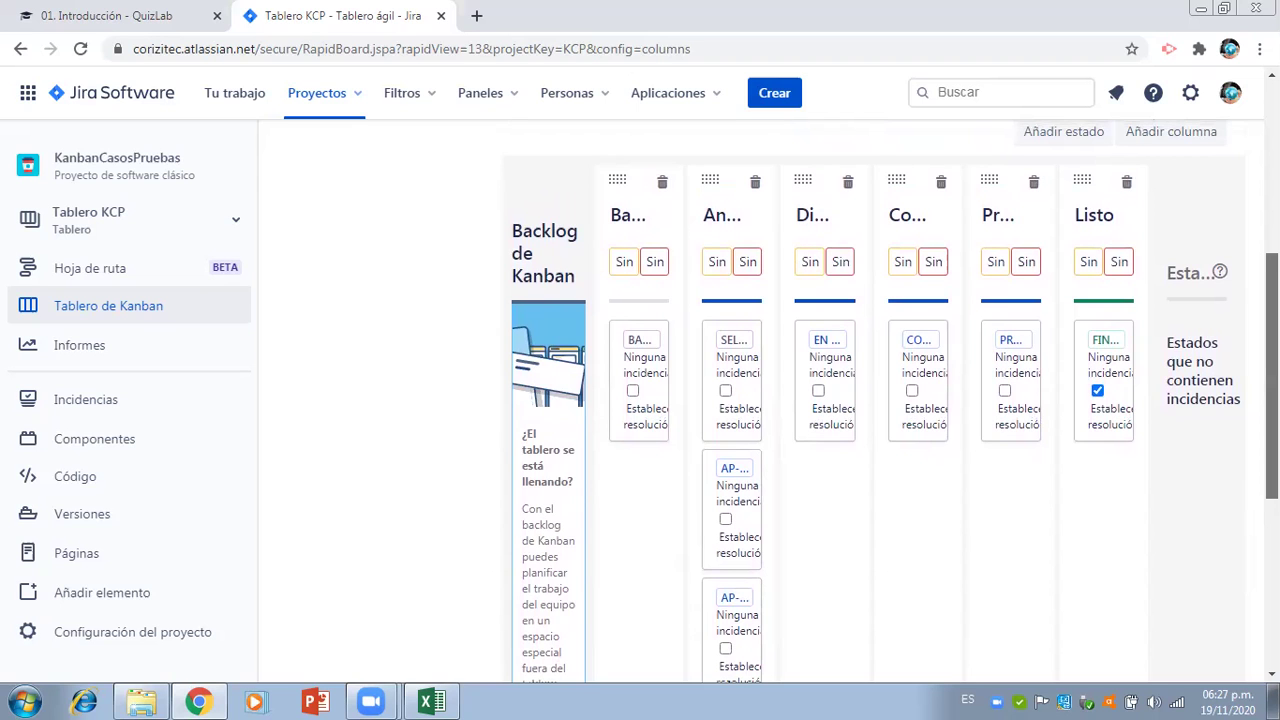
{"action": "scroll", "coordinate": [1272, 390], "scroll_direction": "up", "scroll_amount": 2}
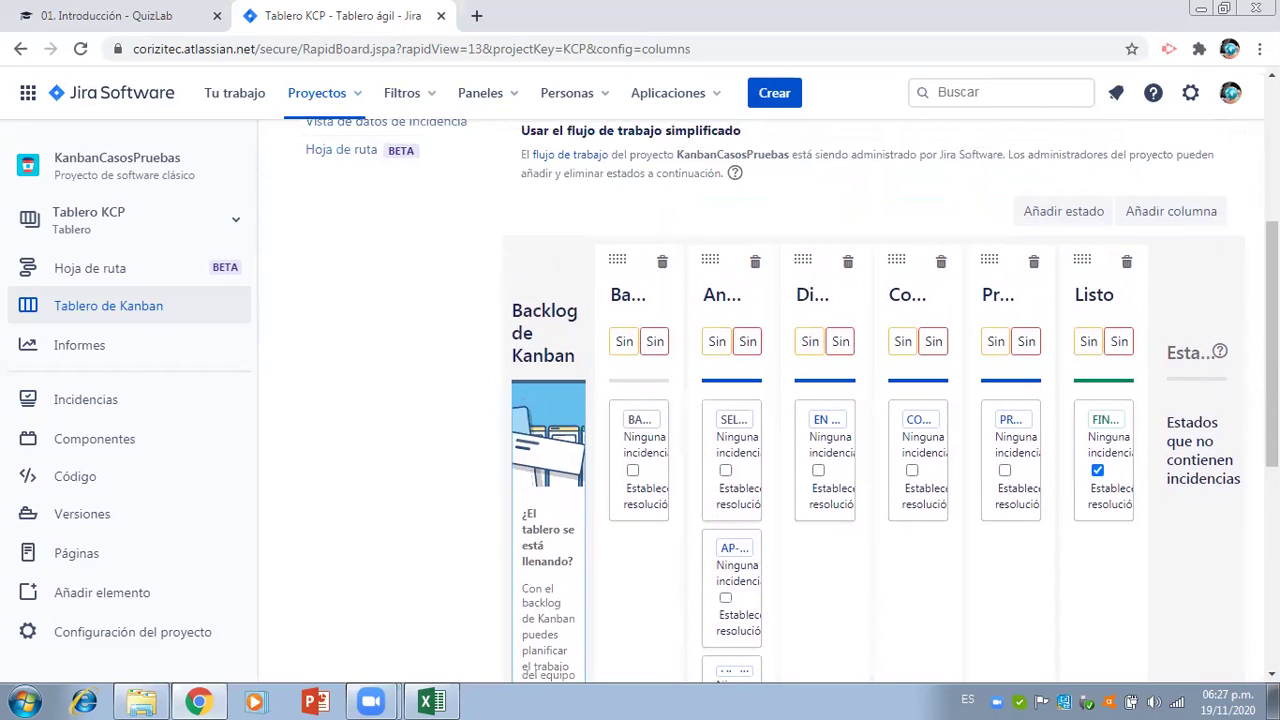
{"action": "left_click", "coordinate": [1065, 212]}
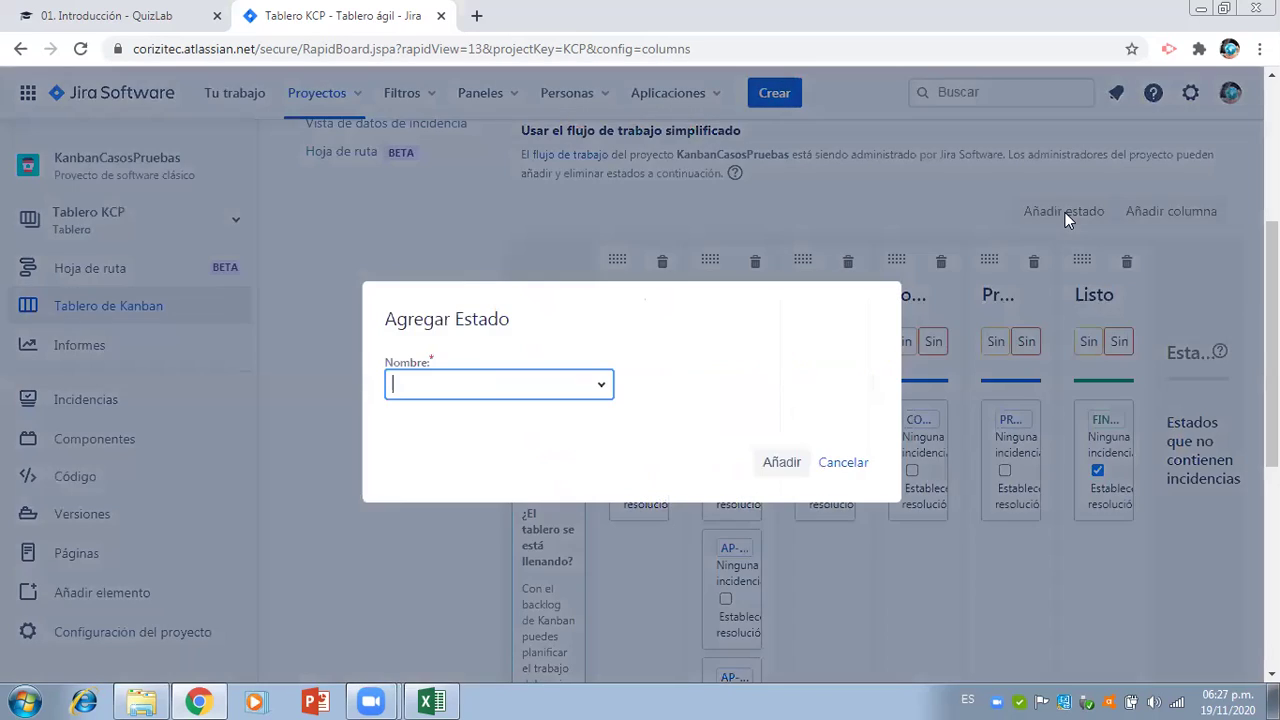
{"action": "type", "text": "D"}
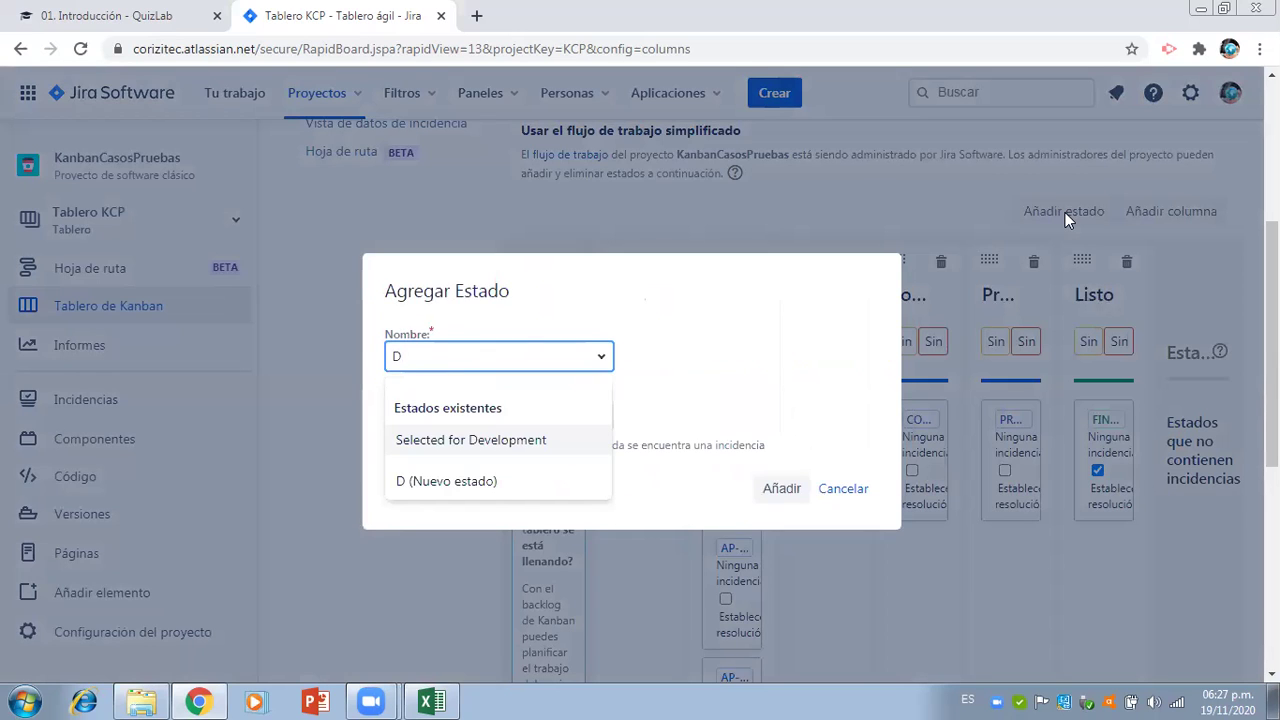
{"action": "type", "text": "P-"}
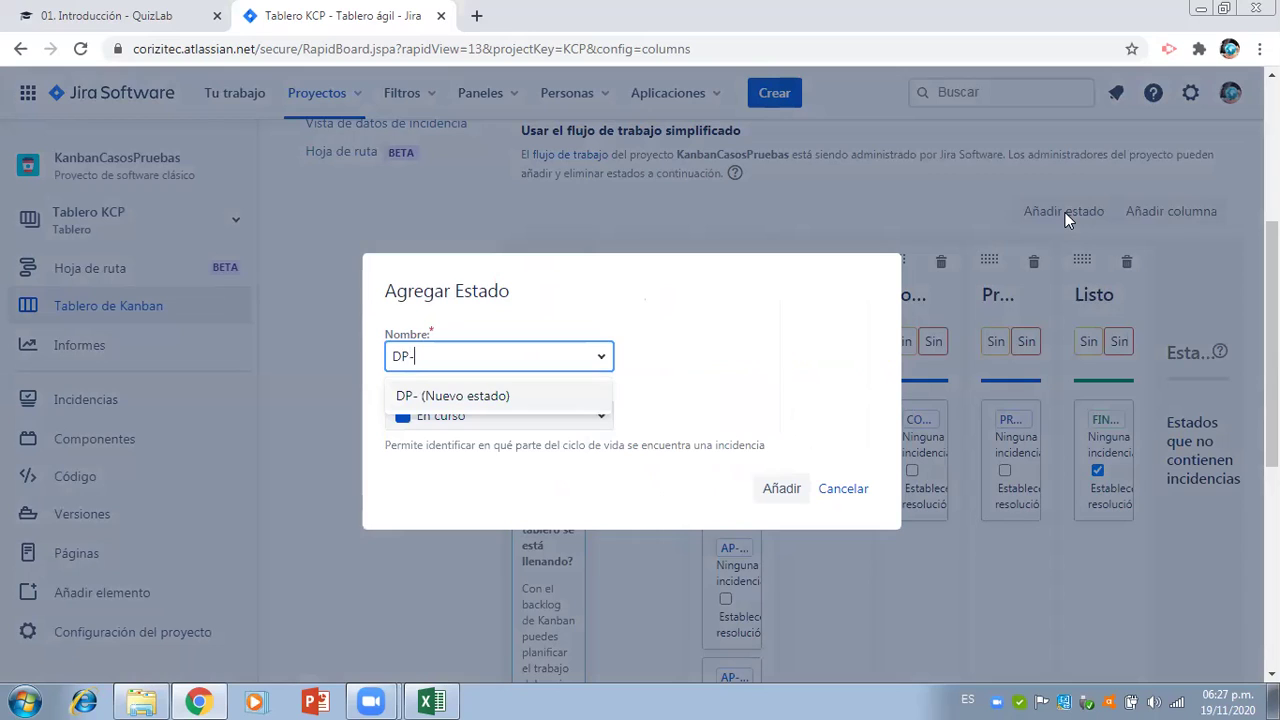
{"action": "type", "text": "Por Revisar"}
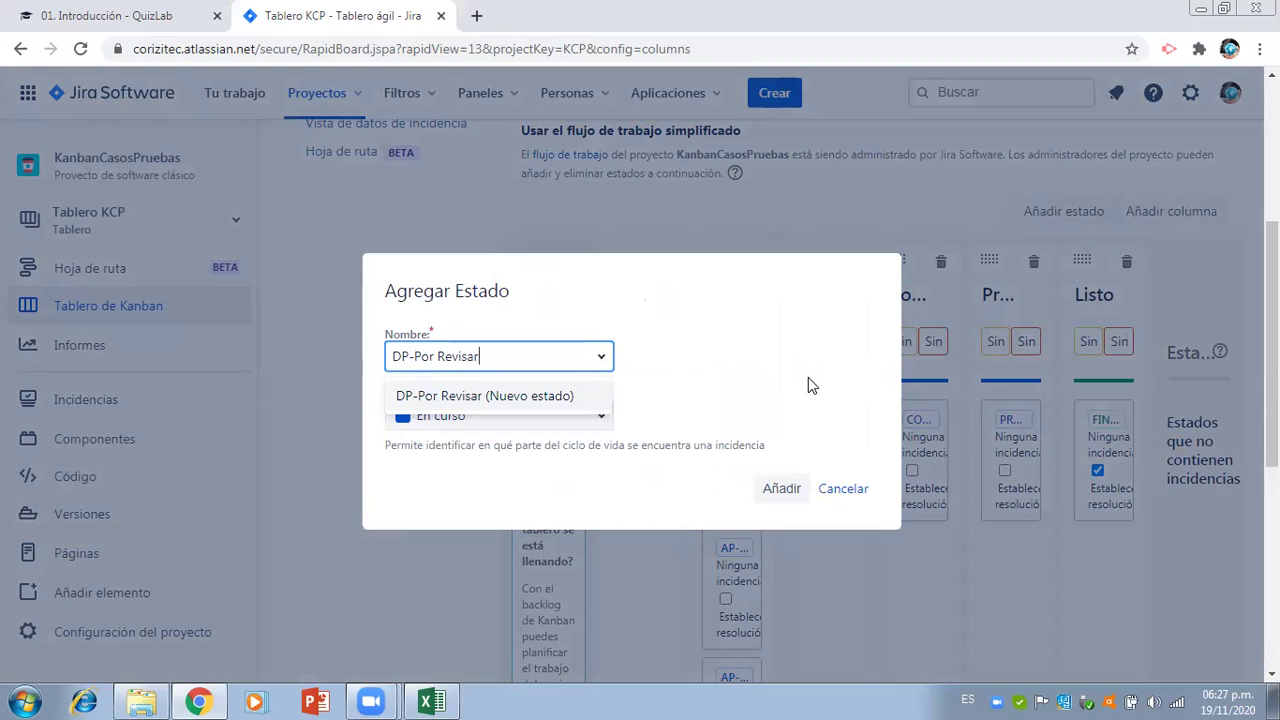
{"action": "left_click", "coordinate": [781, 496]}
- Add a new status named DP-Revisado with the category En curso
{"action": "scroll", "coordinate": [1000, 505], "scroll_direction": "down", "scroll_amount": 4}
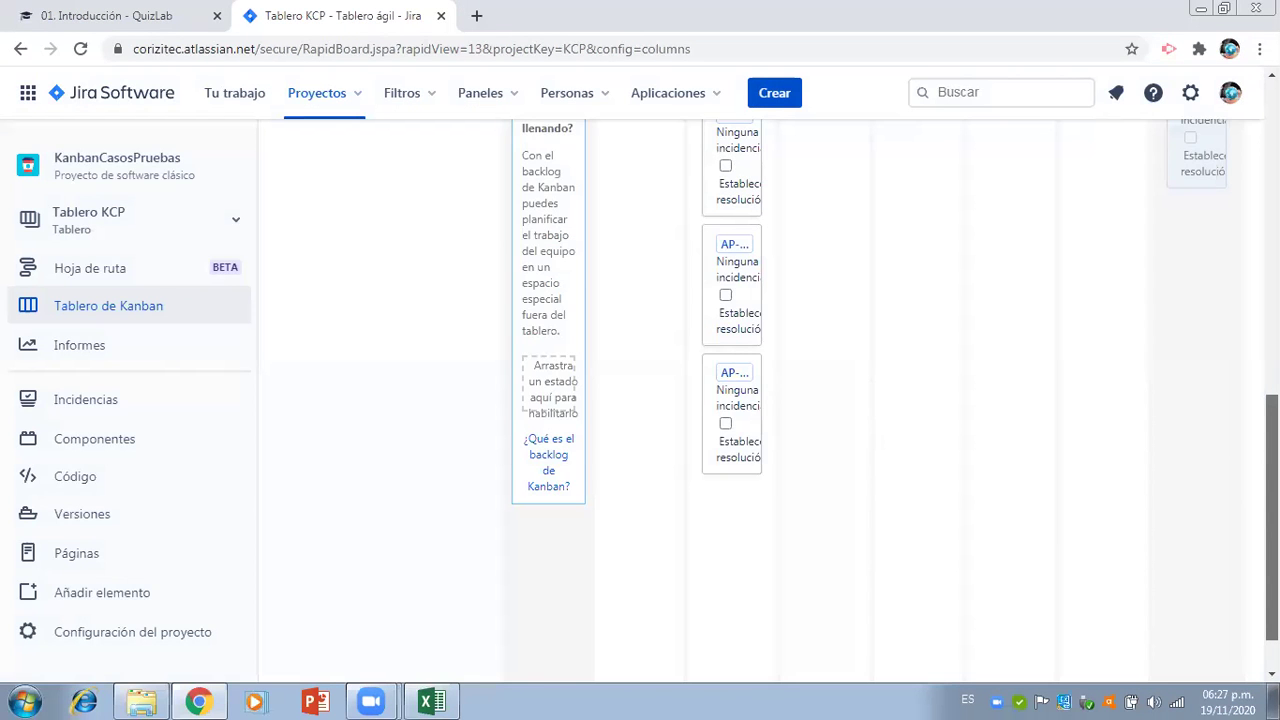
{"action": "scroll", "coordinate": [1154, 305], "scroll_direction": "up", "scroll_amount": 3}
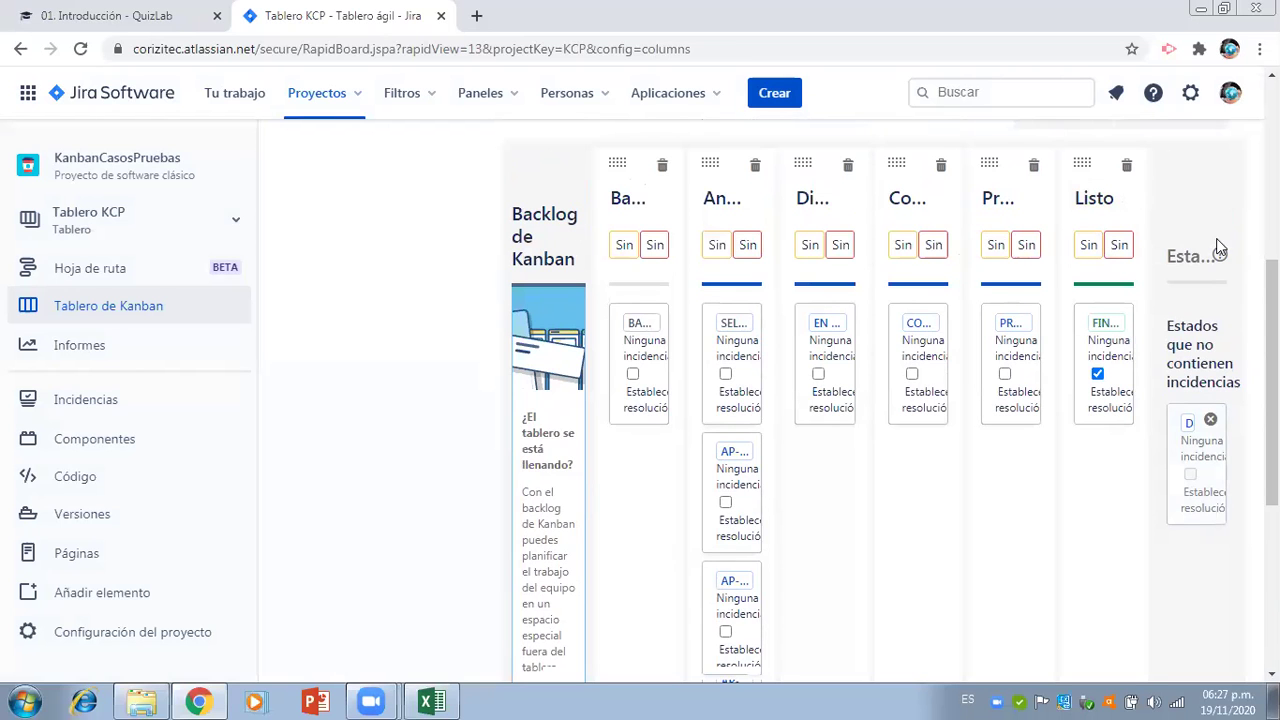
{"action": "scroll", "coordinate": [1225, 240], "scroll_direction": "up", "scroll_amount": 1}
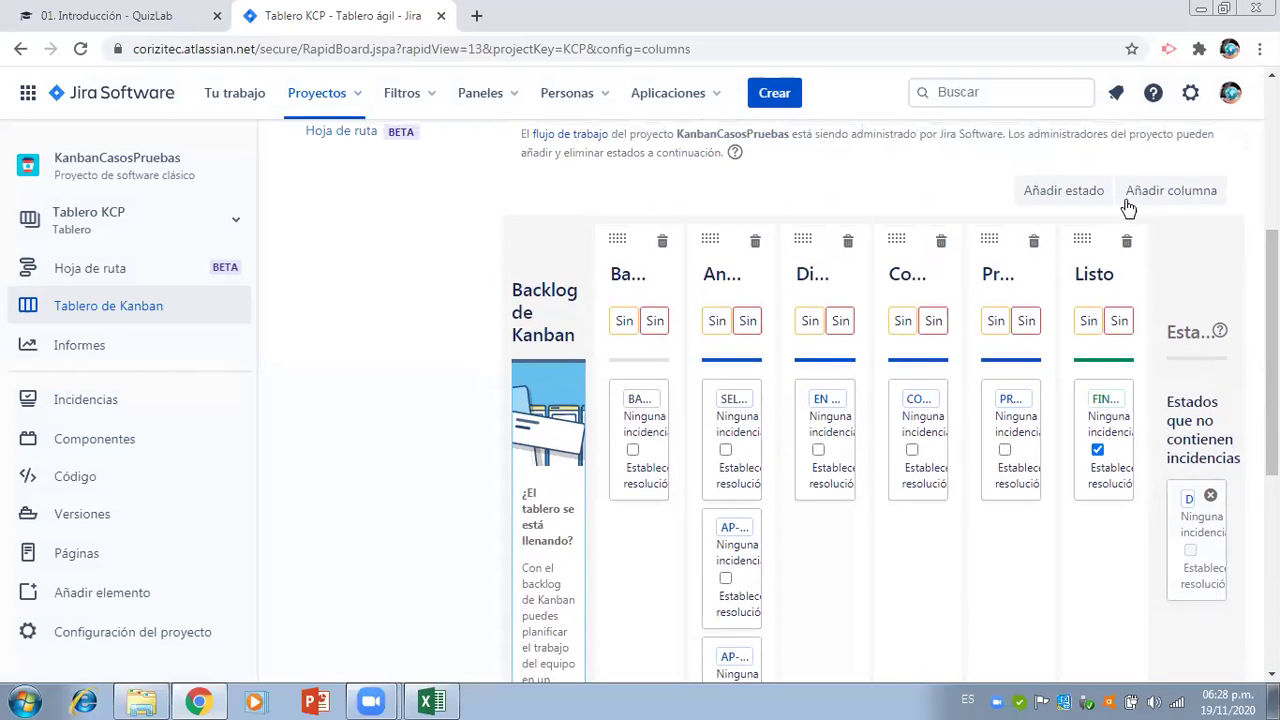
{"action": "left_click", "coordinate": [1092, 196]}
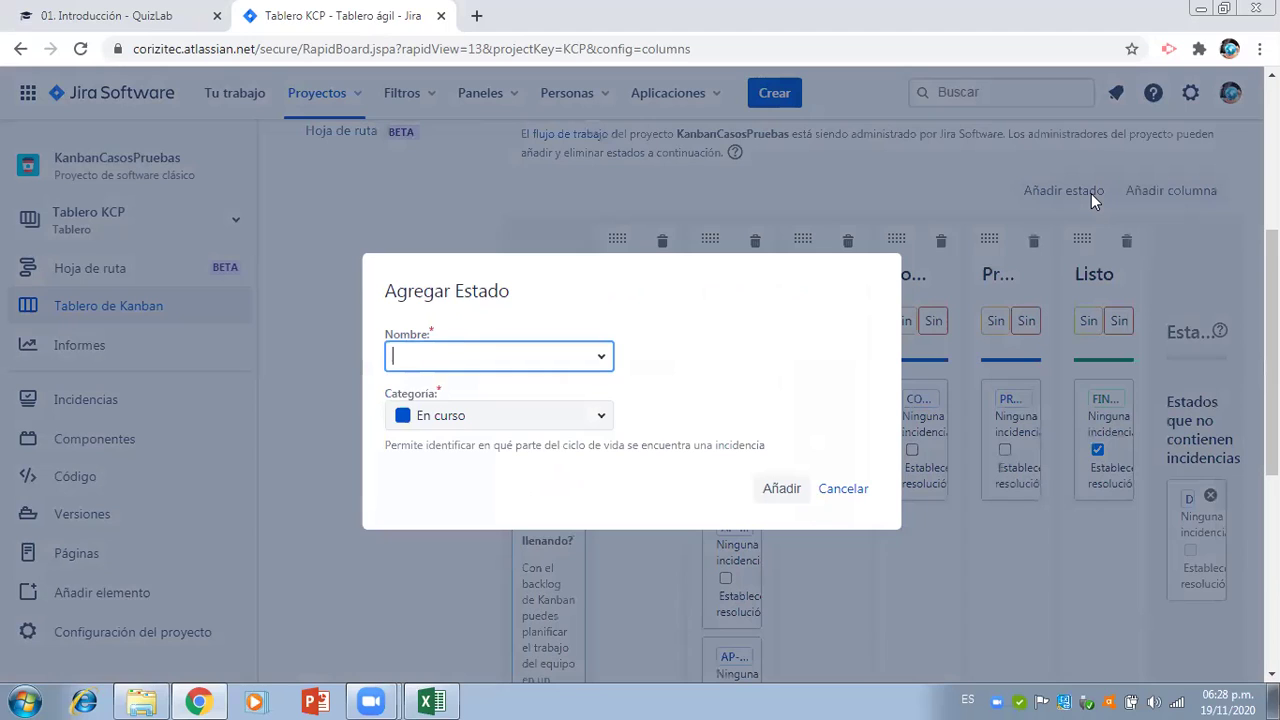
{"action": "type", "text": "DP-"}
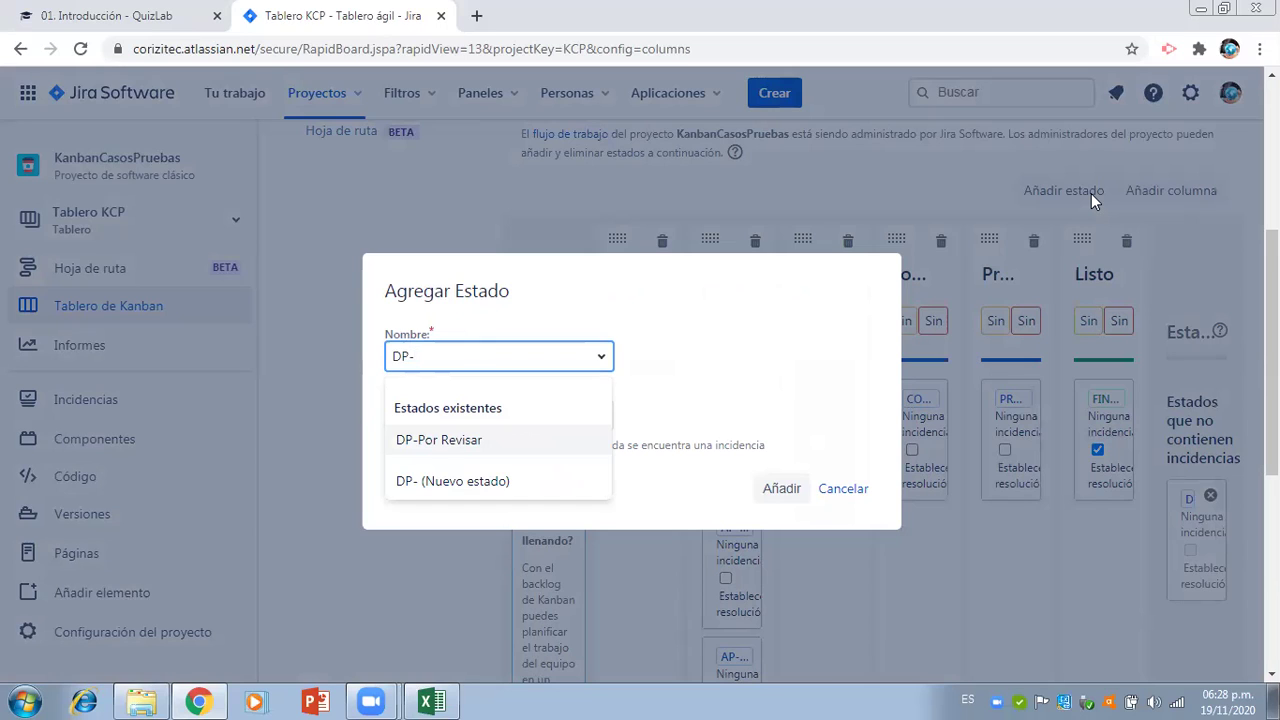
{"action": "type", "text": "Revisado"}
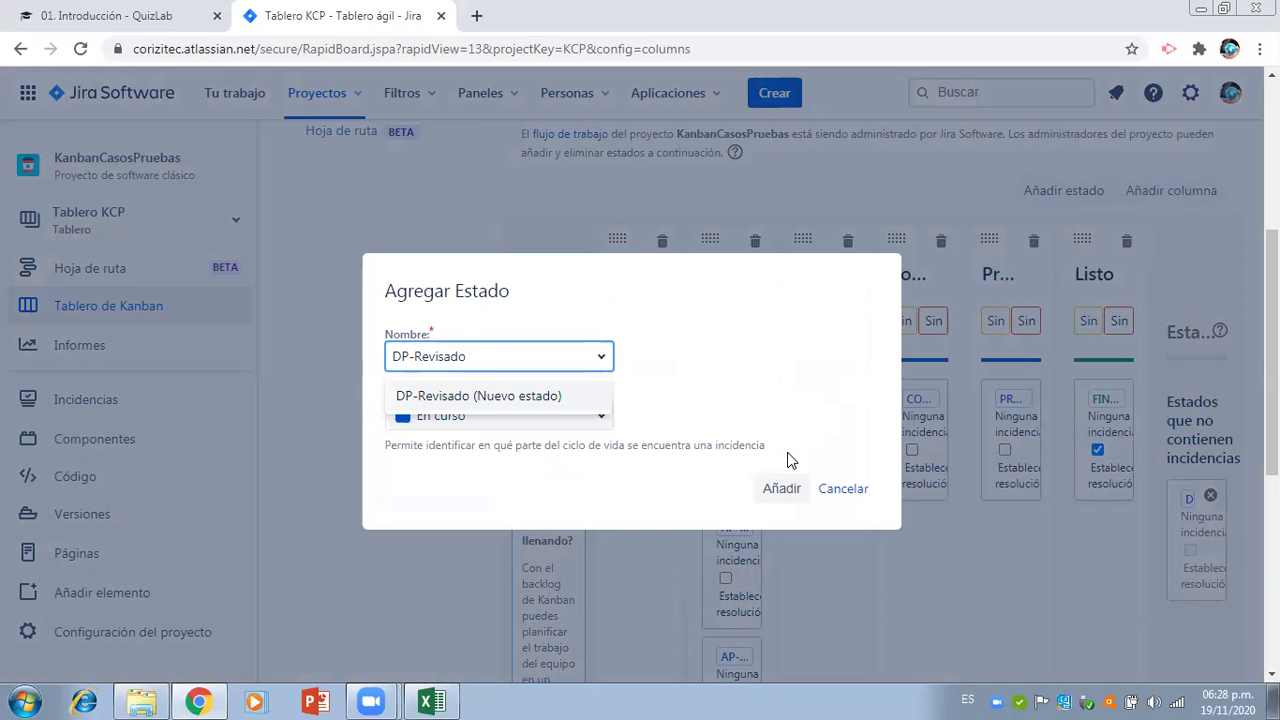
{"action": "left_click", "coordinate": [781, 492]}
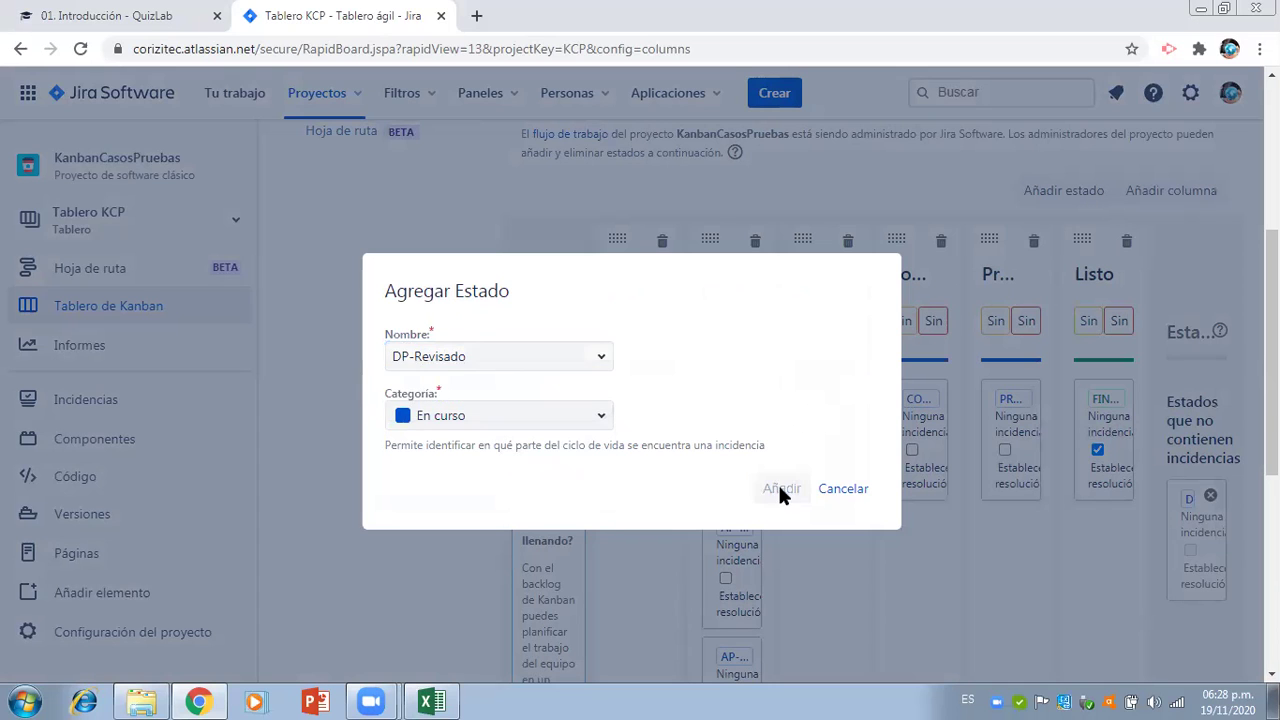
- Add a new status named DP-Autorizado with the category En curso
{"action": "scroll", "coordinate": [894, 400], "scroll_direction": "up", "scroll_amount": 4}
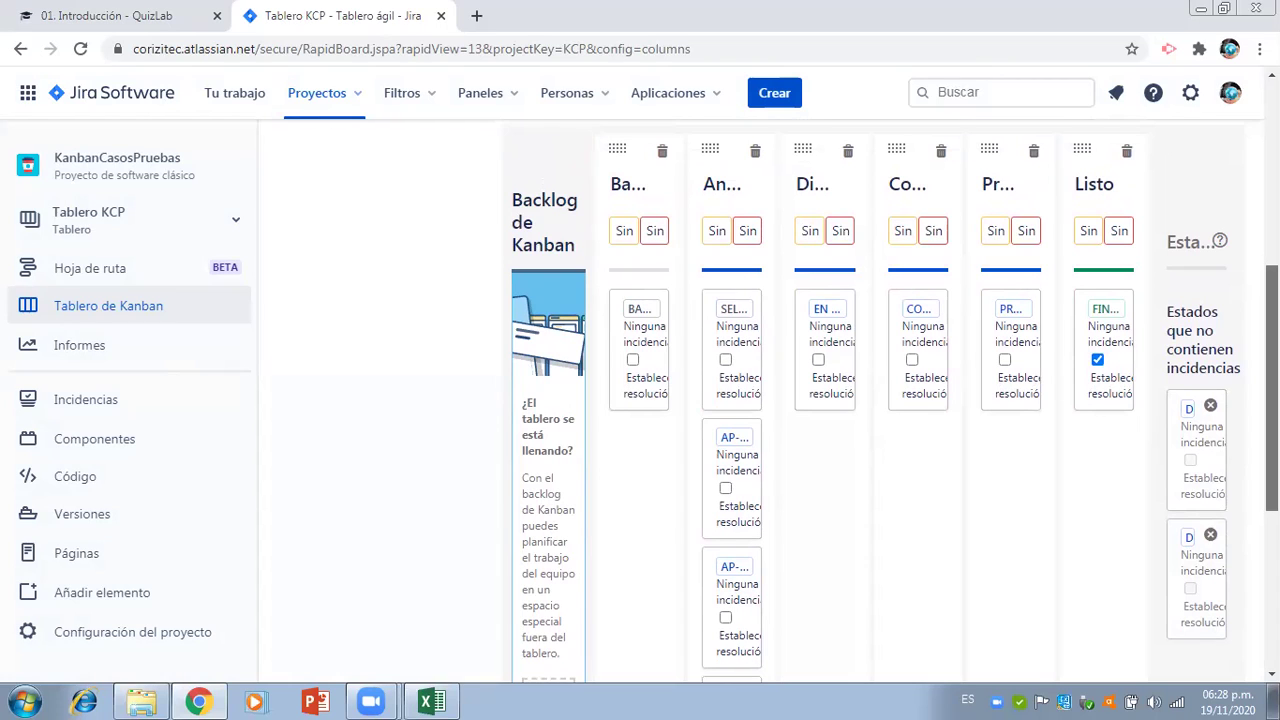
{"action": "scroll", "coordinate": [890, 400], "scroll_direction": "up", "scroll_amount": 1}
{"action": "scroll", "coordinate": [890, 400], "scroll_direction": "up", "scroll_amount": 1}
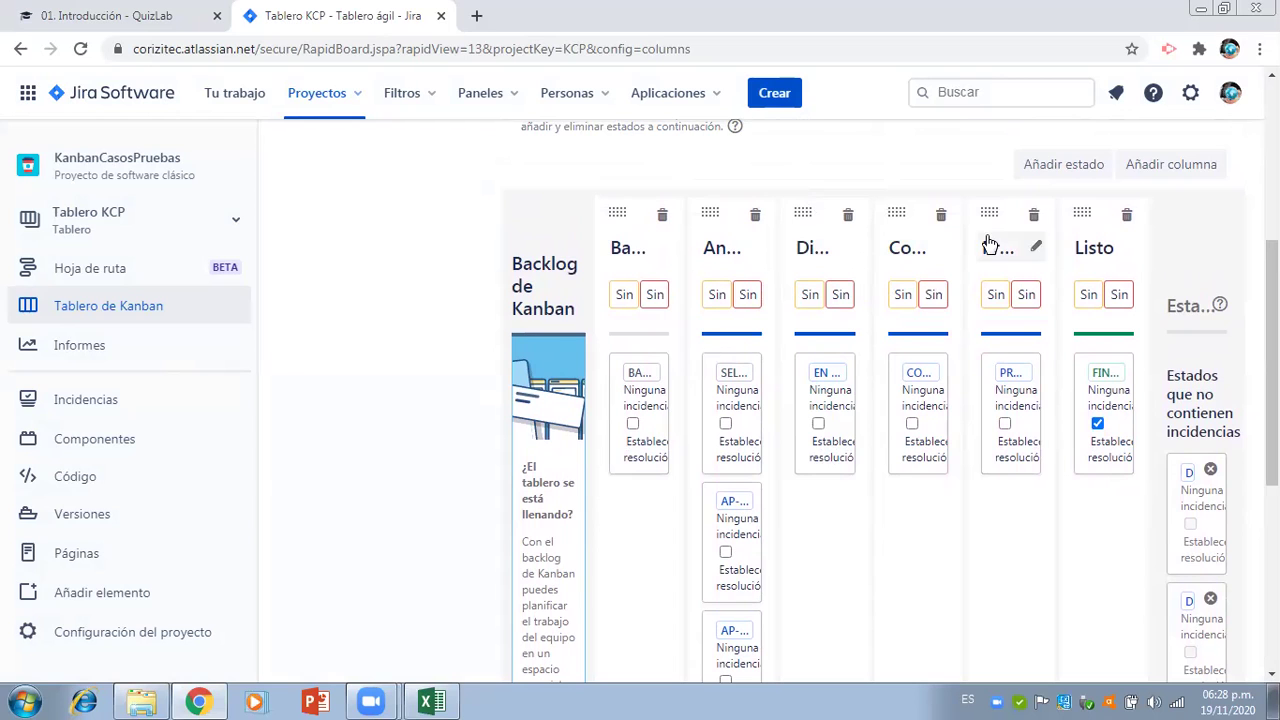
{"action": "left_click", "coordinate": [1082, 172]}
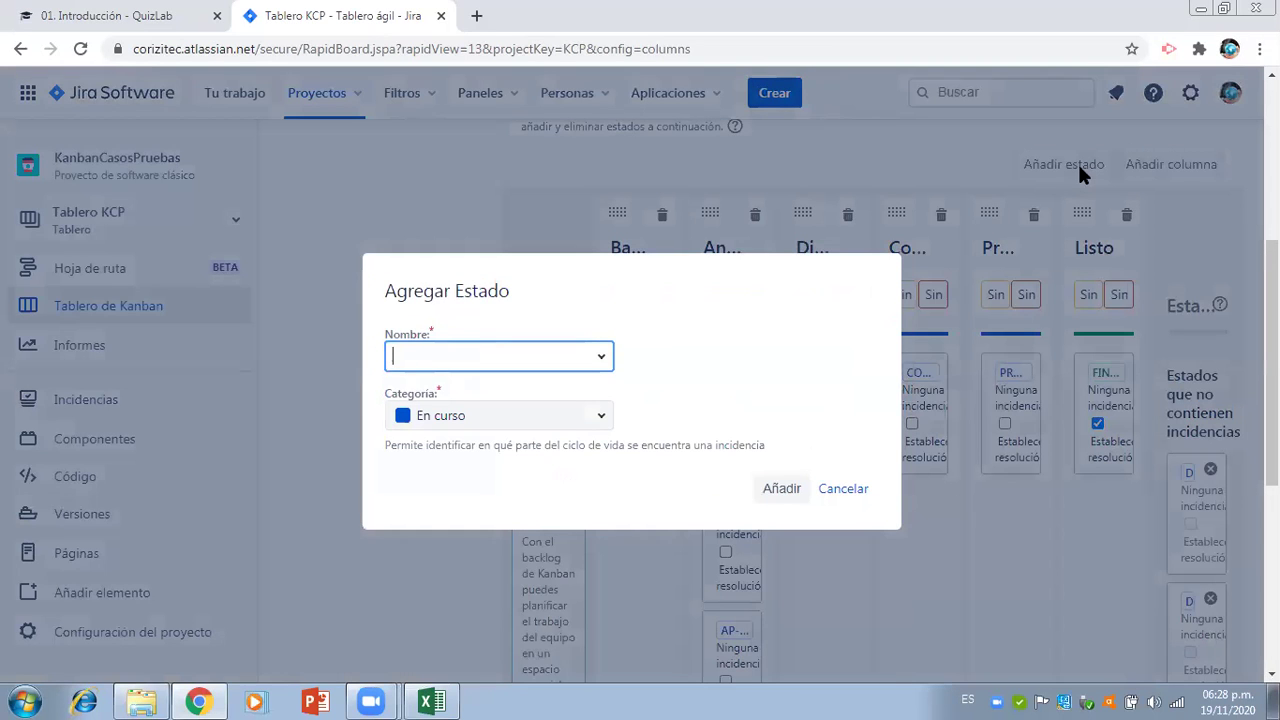
{"action": "type", "text": "DP-Autorizado"}
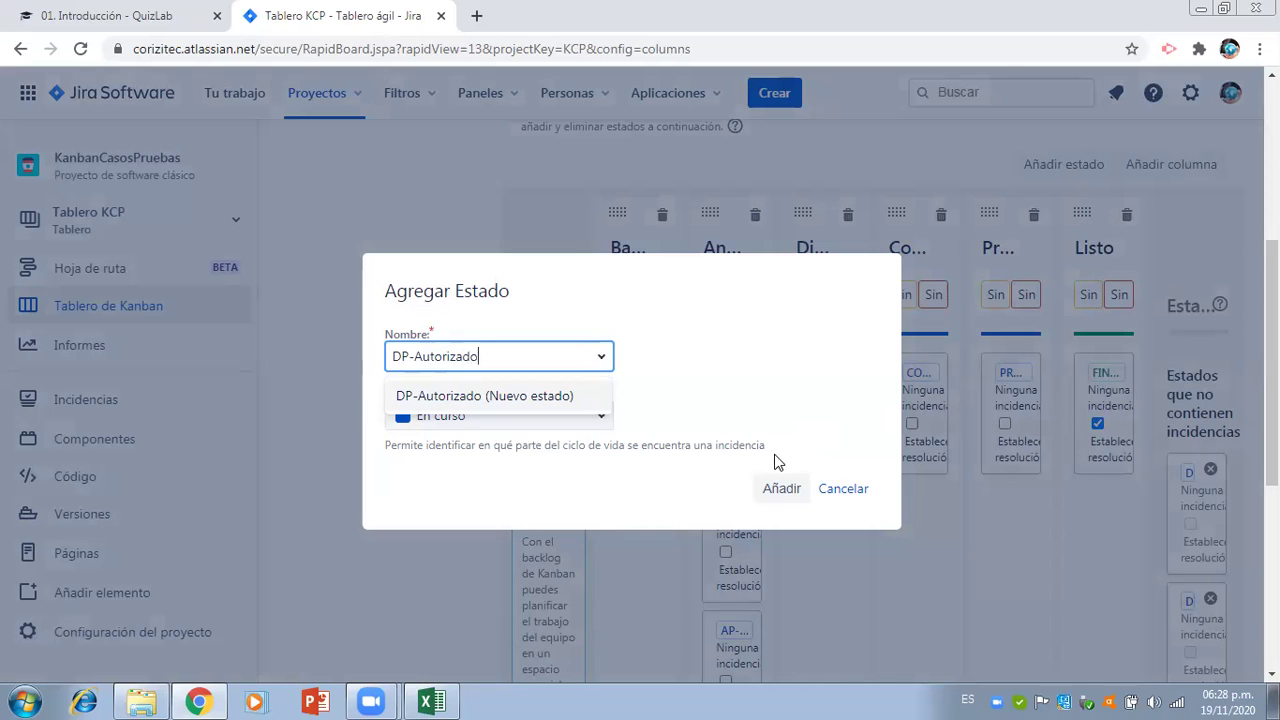
{"action": "left_click", "coordinate": [780, 494]}
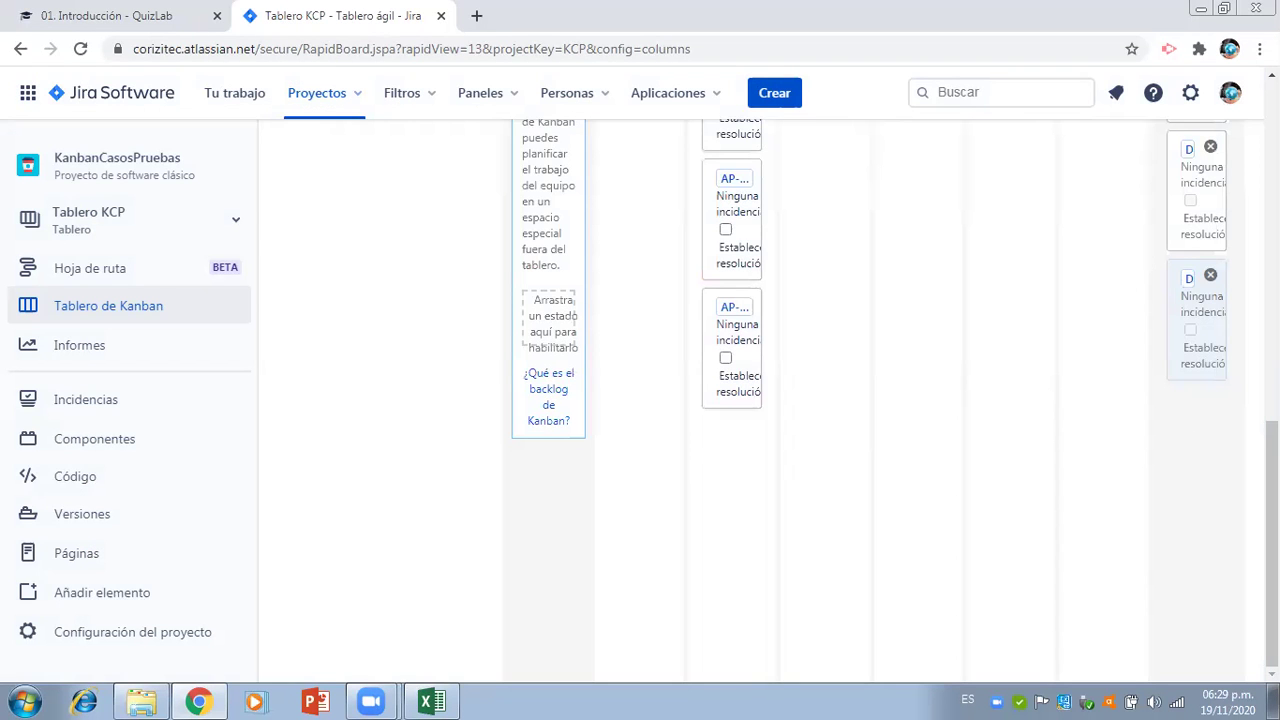
- Move the three unassigned DP statuses into the "Di..." column, one after another below its existing status
{"action": "scroll", "coordinate": [760, 400], "scroll_direction": "up", "scroll_amount": 3}
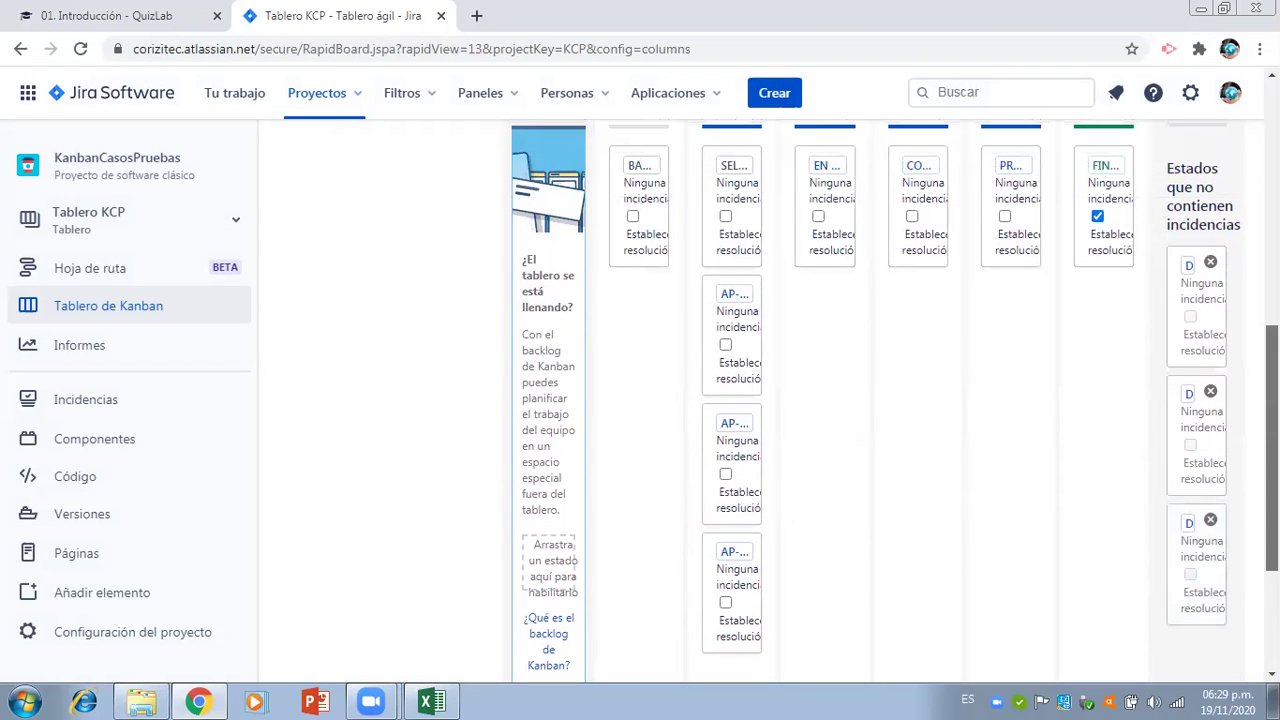
{"action": "scroll", "coordinate": [876, 400], "scroll_direction": "down", "scroll_amount": 1}
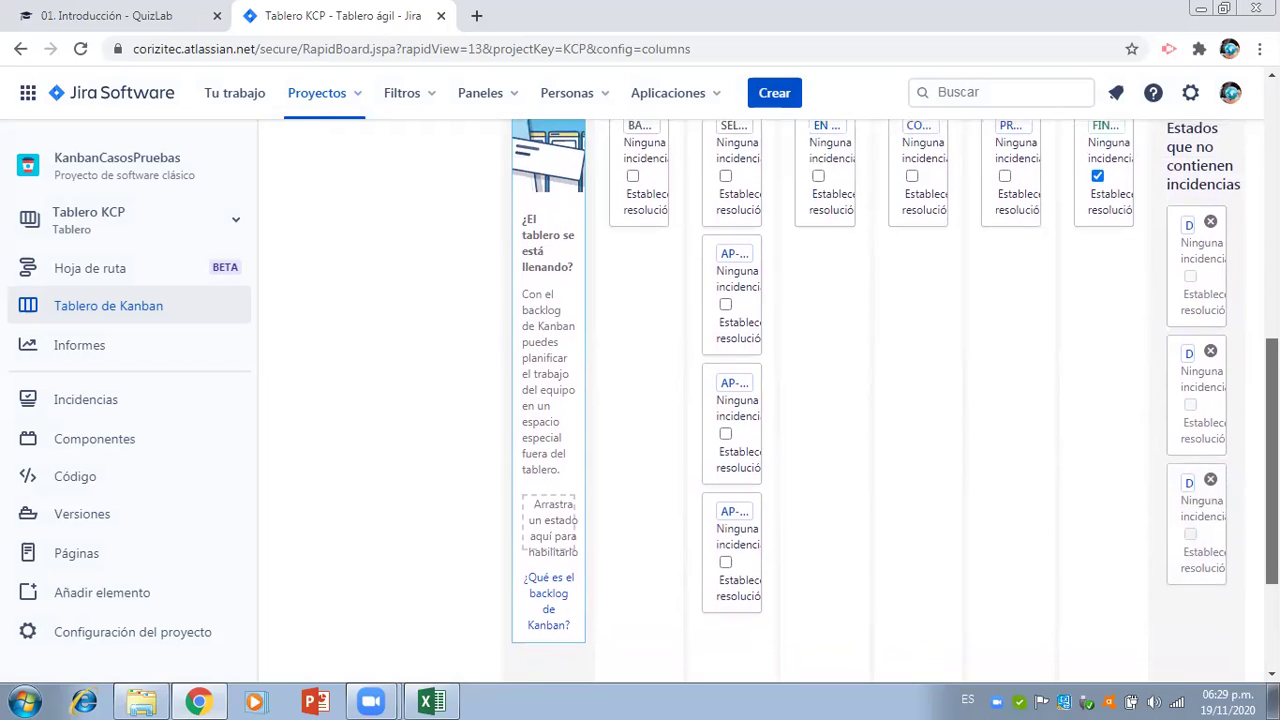
{"action": "scroll", "coordinate": [876, 400], "scroll_direction": "up", "scroll_amount": 1}
{"action": "scroll", "coordinate": [876, 400], "scroll_direction": "up", "scroll_amount": 1}
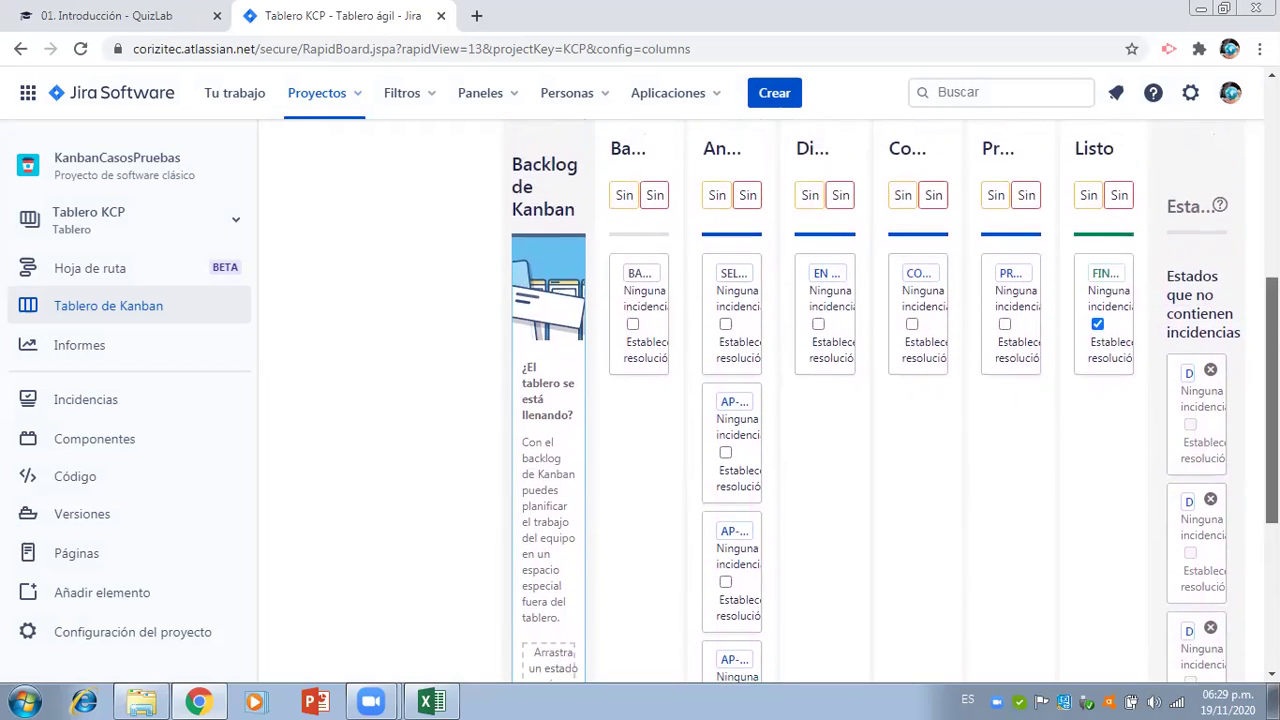
{"action": "left_click_drag", "start_coordinate": [1200, 355], "coordinate": [840, 368]}
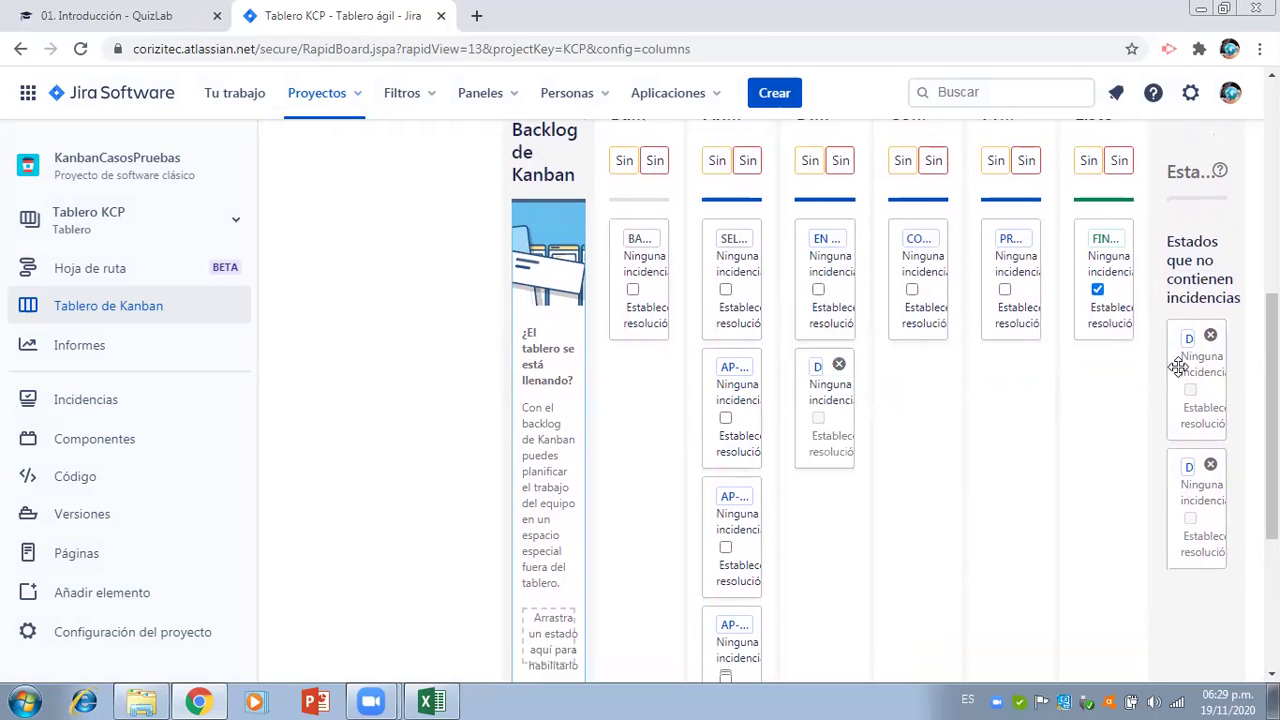
{"action": "left_click_drag", "start_coordinate": [1180, 372], "coordinate": [806, 509]}
{"action": "left_click_drag", "start_coordinate": [1194, 366], "coordinate": [817, 634]}
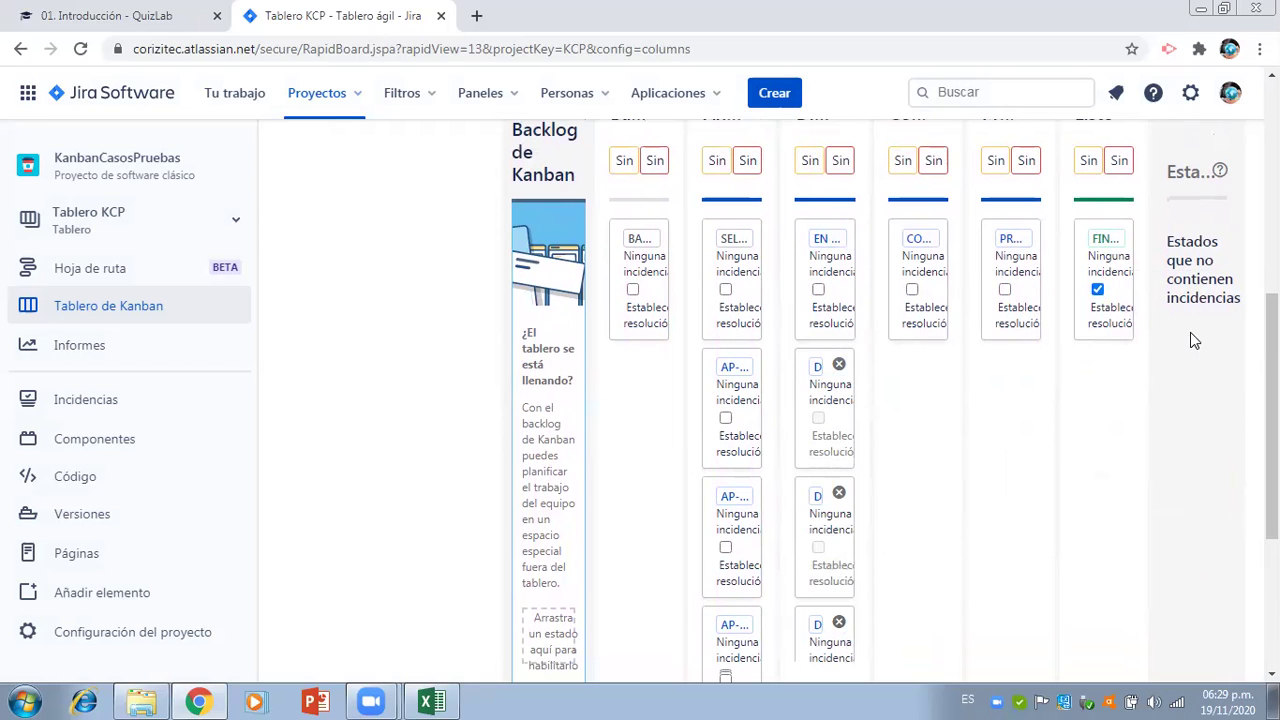
- Add a new status named CP-Por Revisar with the category En curso
{"action": "scroll", "coordinate": [890, 400], "scroll_direction": "up", "scroll_amount": 3}
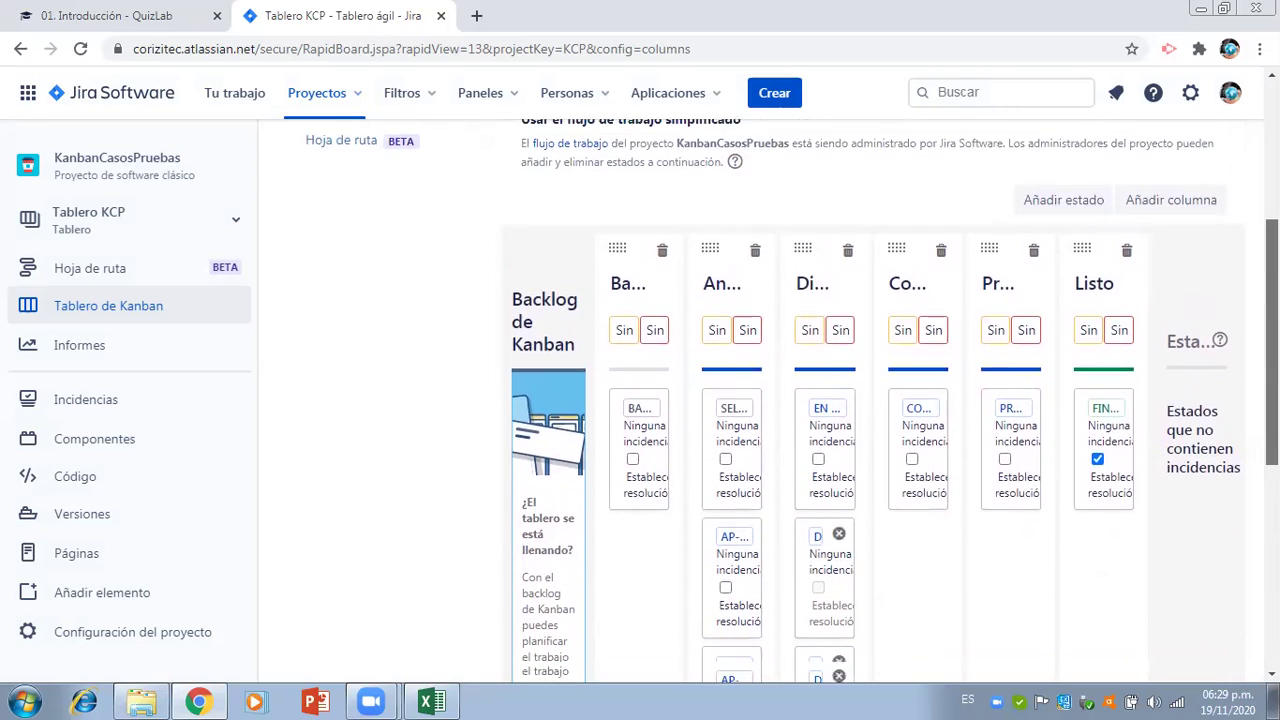
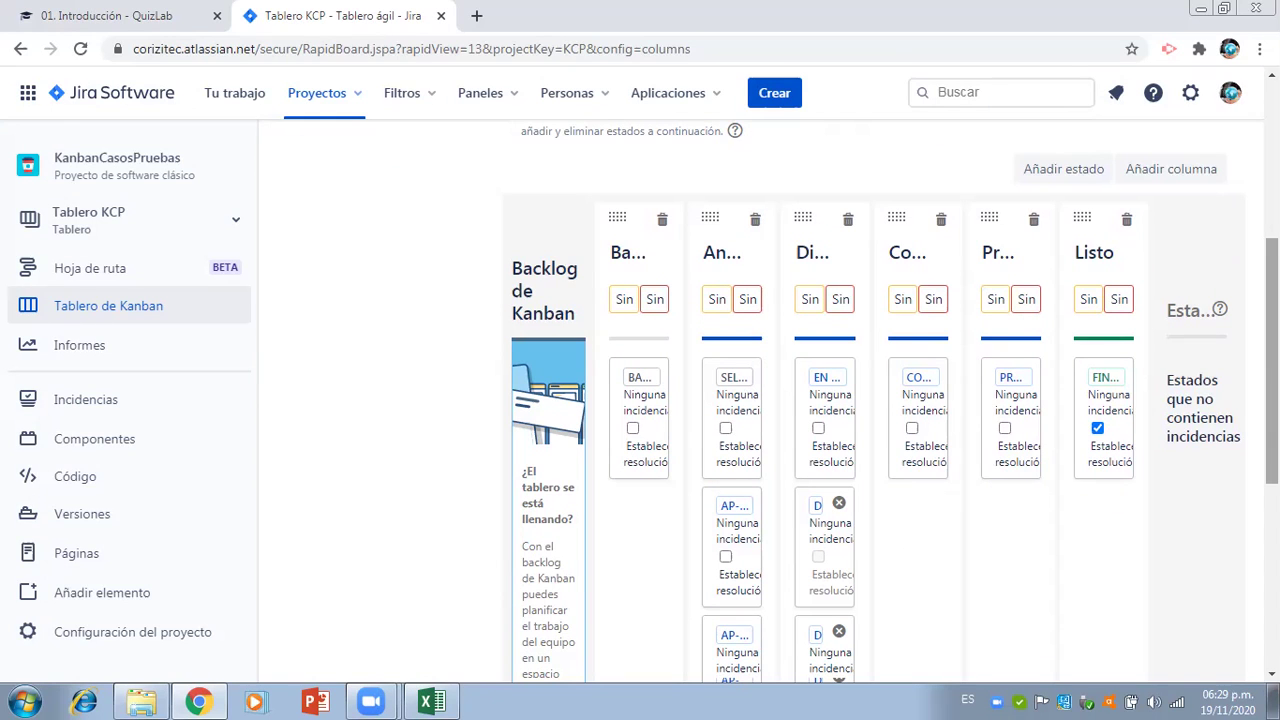
{"action": "scroll", "coordinate": [1200, 260], "scroll_direction": "up", "scroll_amount": 1}
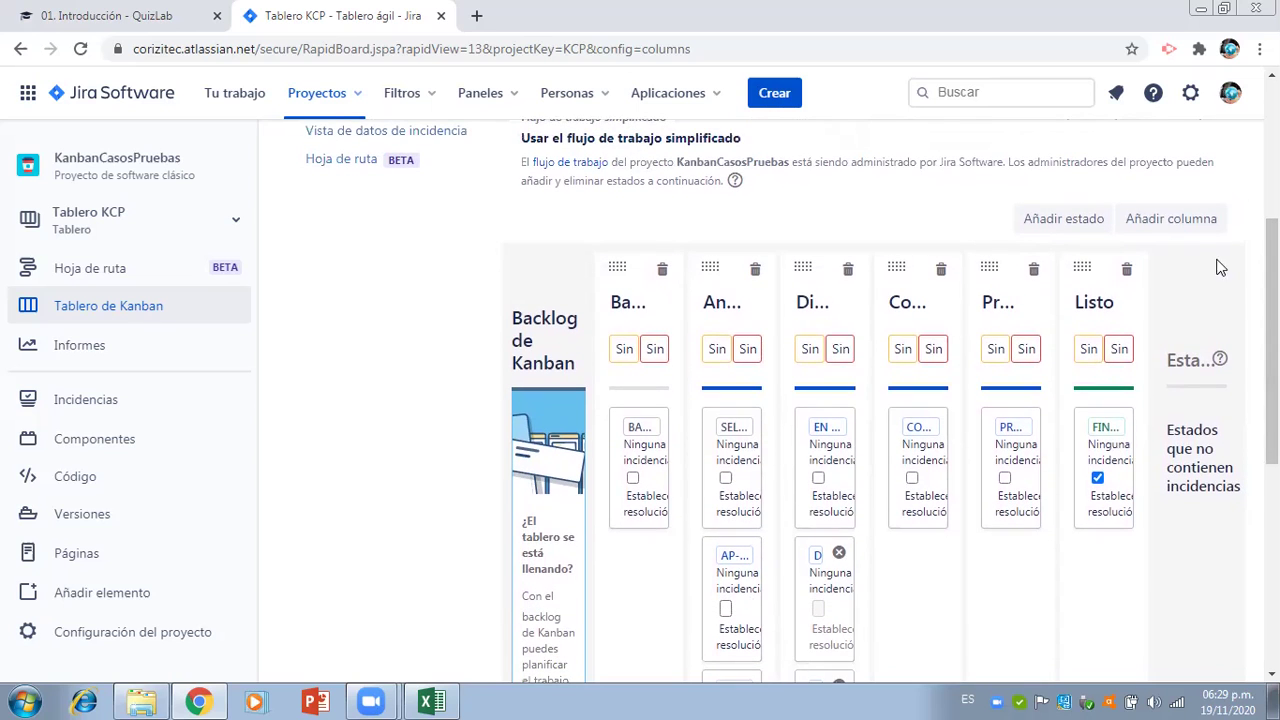
{"action": "left_click", "coordinate": [1083, 222]}
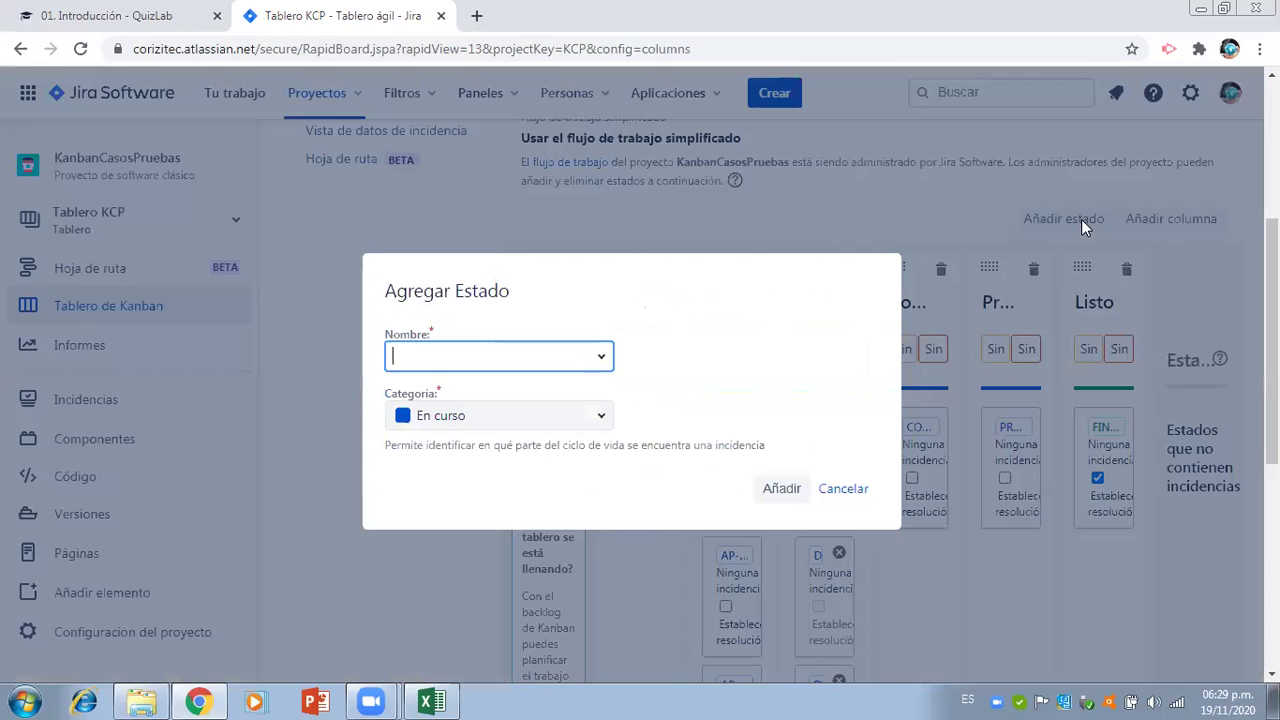
{"action": "type", "text": "CP-"}
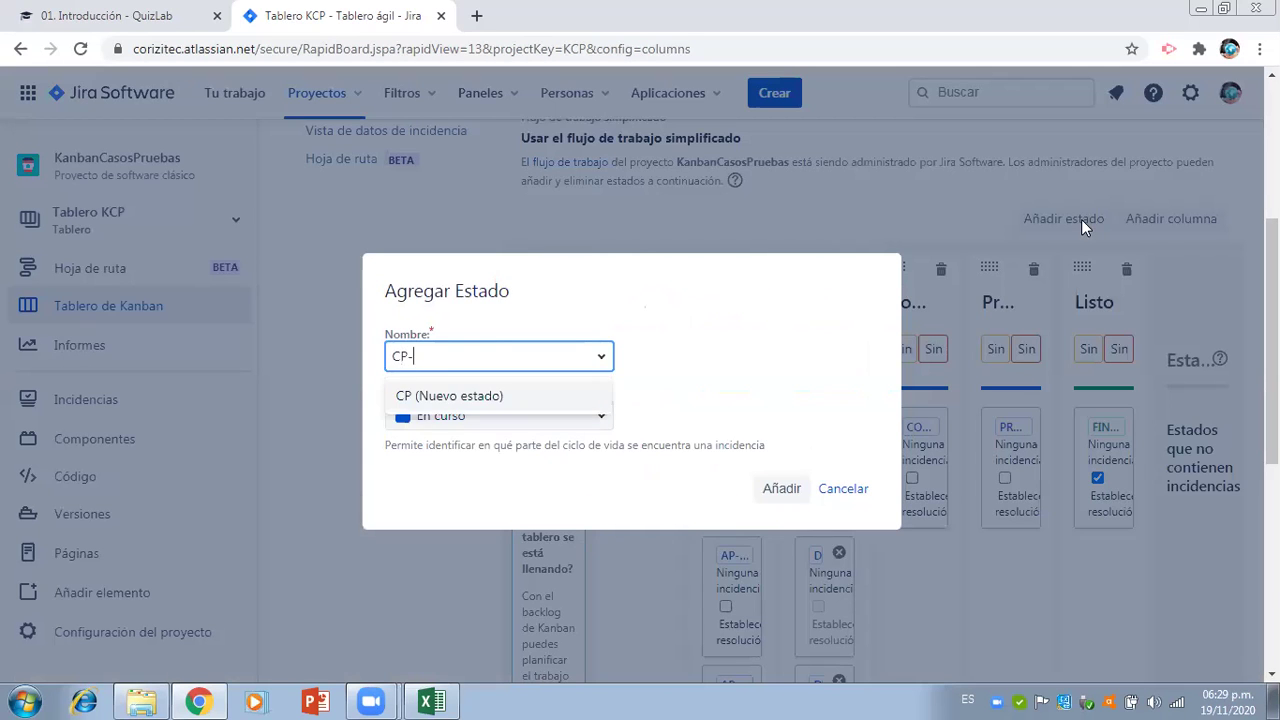
{"action": "type", "text": "Por Revisar"}
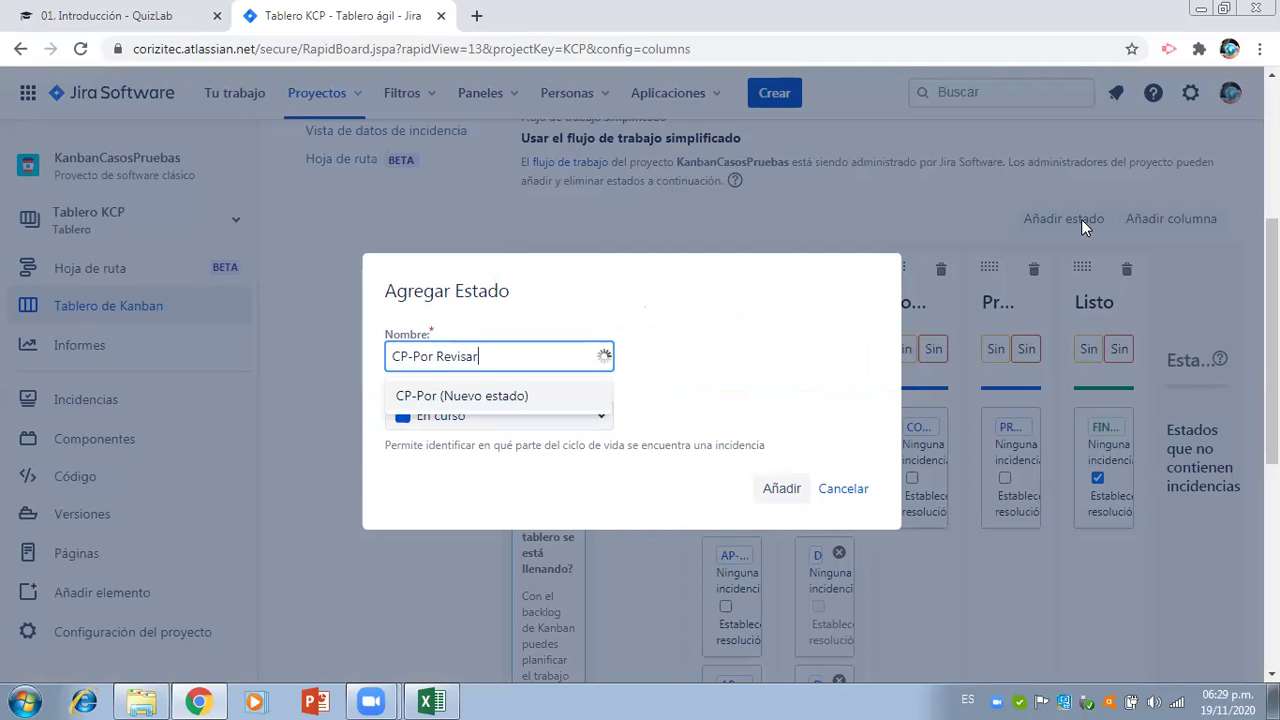
{"action": "left_click", "coordinate": [782, 490]}
- Add a new status named "CP- Por Autorizar" with the category En curso
{"action": "left_click_drag", "start_coordinate": [1272, 438], "coordinate": [1272, 284]}
{"action": "left_click", "coordinate": [1066, 162]}
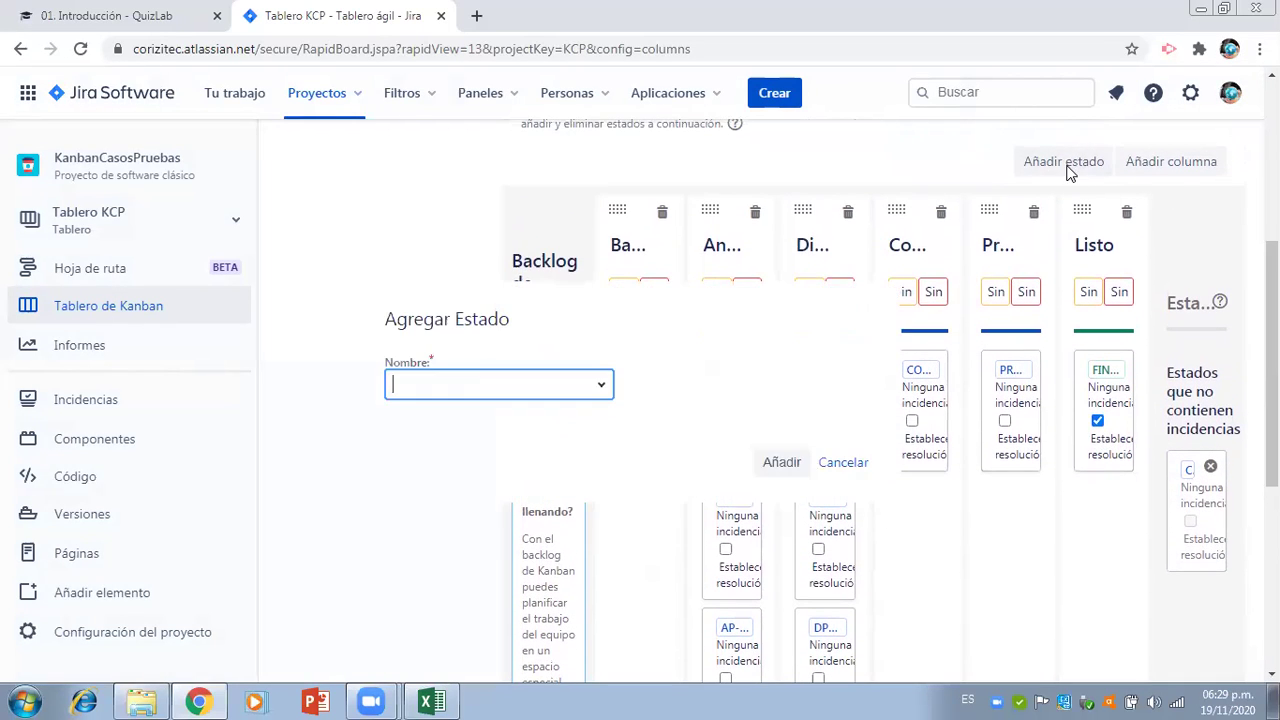
{"action": "type", "text": "CP-"}
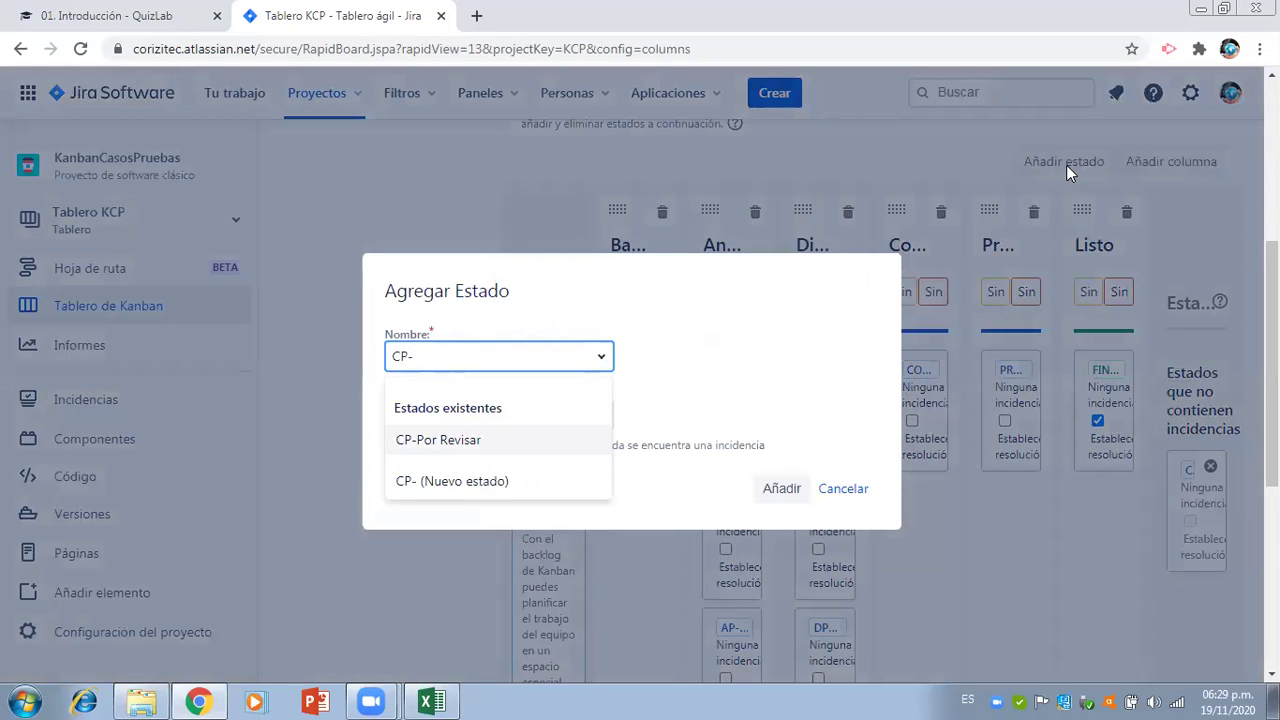
{"action": "type", "text": "Autorizado"}
{"action": "key", "text": "Left"}
{"action": "key", "text": "Left"}
{"action": "key", "text": "Left"}
{"action": "key", "text": "Left"}
{"action": "key", "text": "Left"}
{"action": "key", "text": "Left"}
{"action": "key", "text": "Left"}
{"action": "key", "text": "Left"}
{"action": "key", "text": "Left"}
{"action": "key", "text": "Left"}
{"action": "type", "text": "Por"}
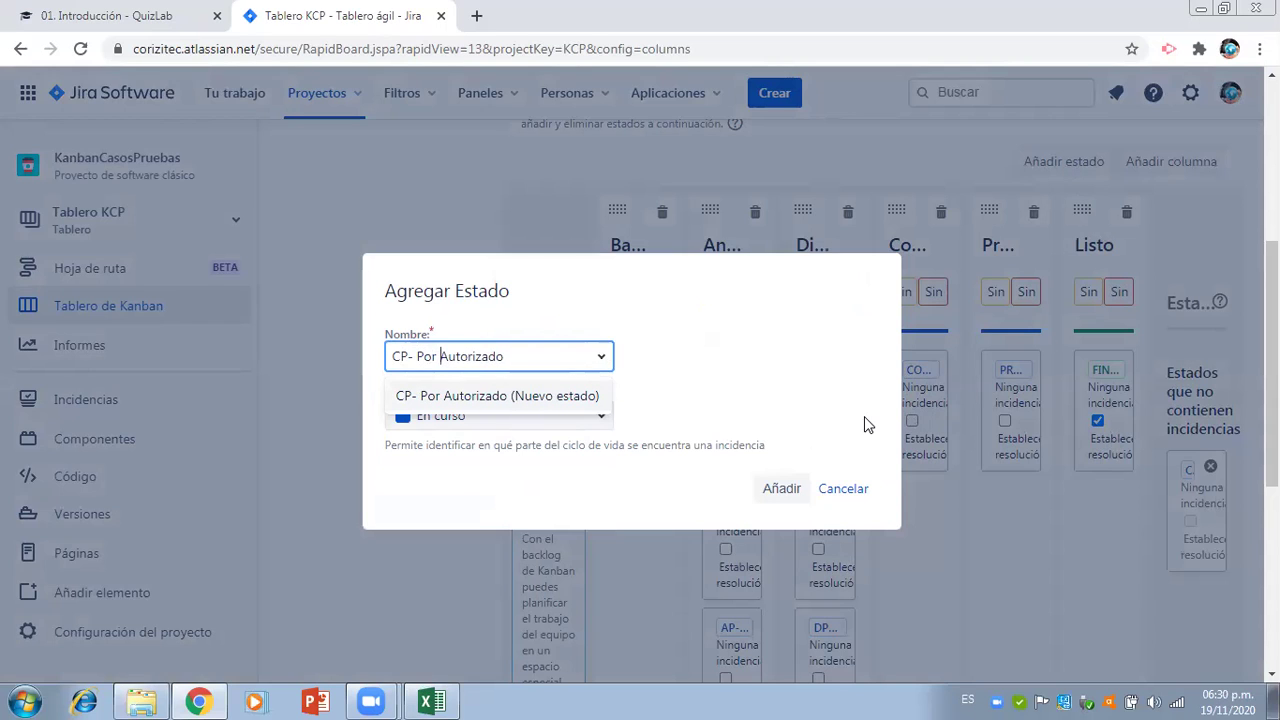
{"action": "key", "text": "BackSpace"}
{"action": "key", "text": "BackSpace"}
{"action": "type", "text": "r"}
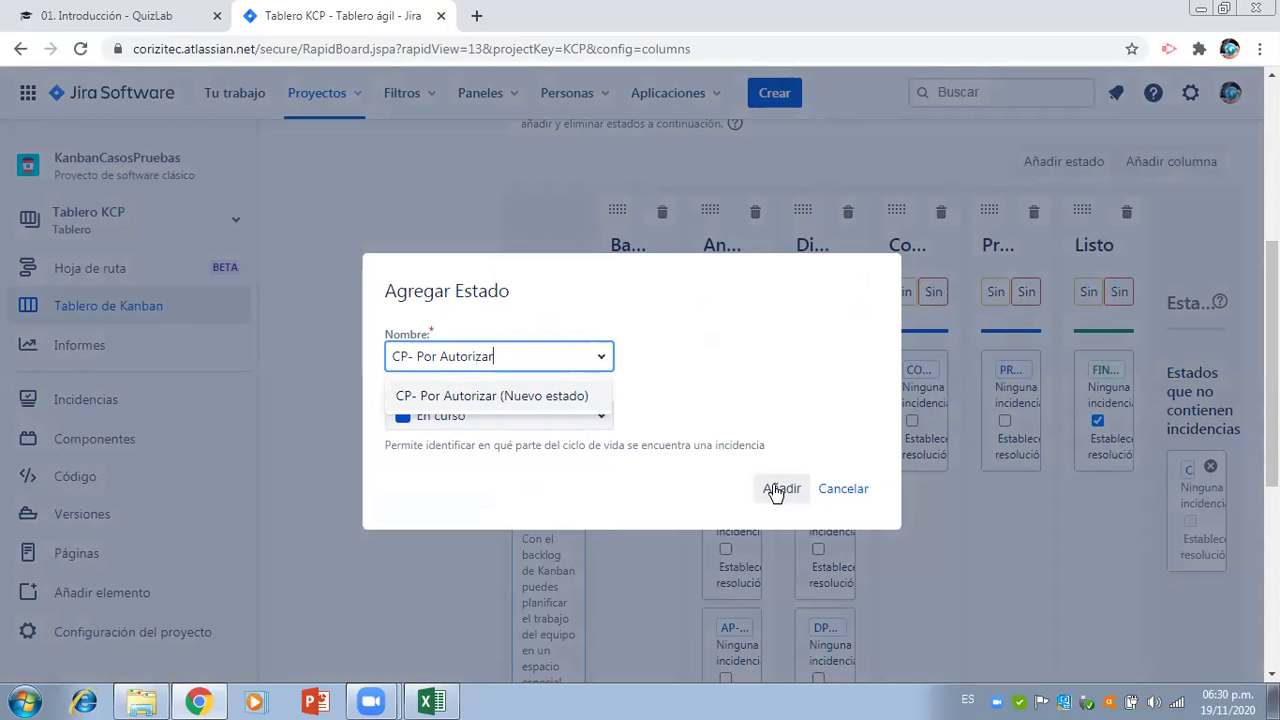
{"action": "left_click", "coordinate": [777, 490]}
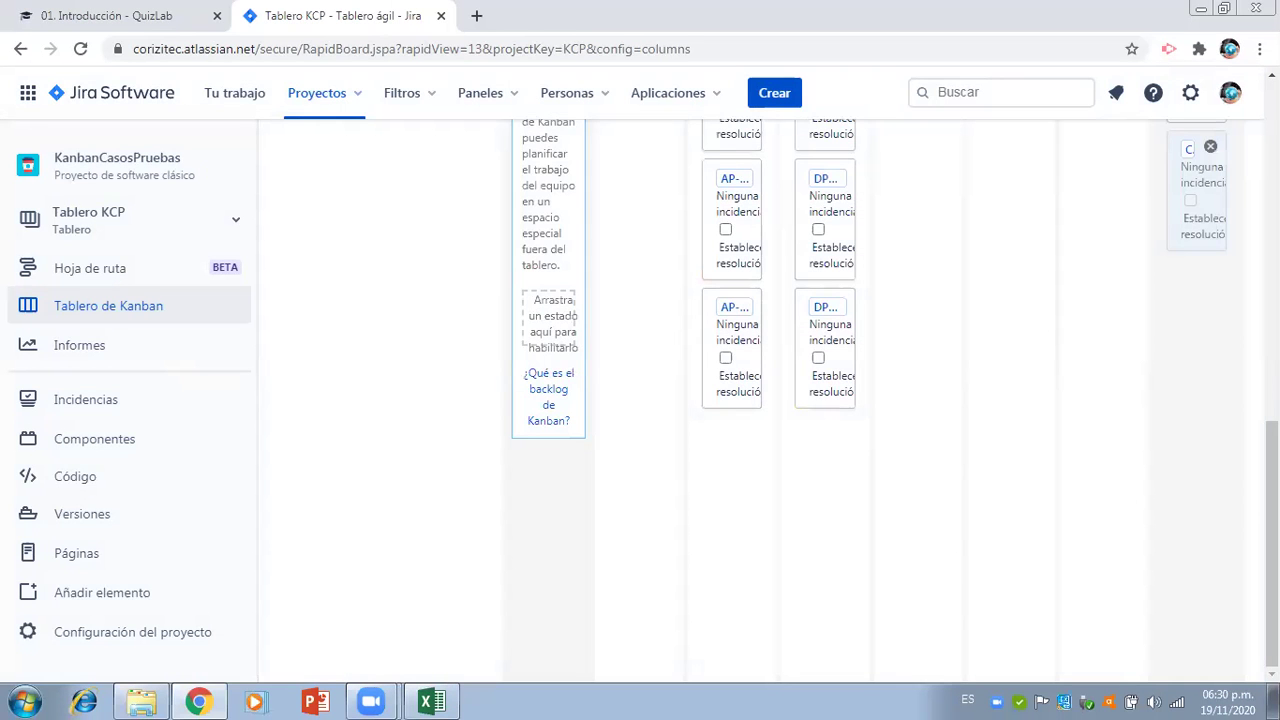
- Add a new status named CP-Autorizado with the category En curso
{"action": "scroll", "coordinate": [890, 400], "scroll_direction": "up", "scroll_amount": 3}
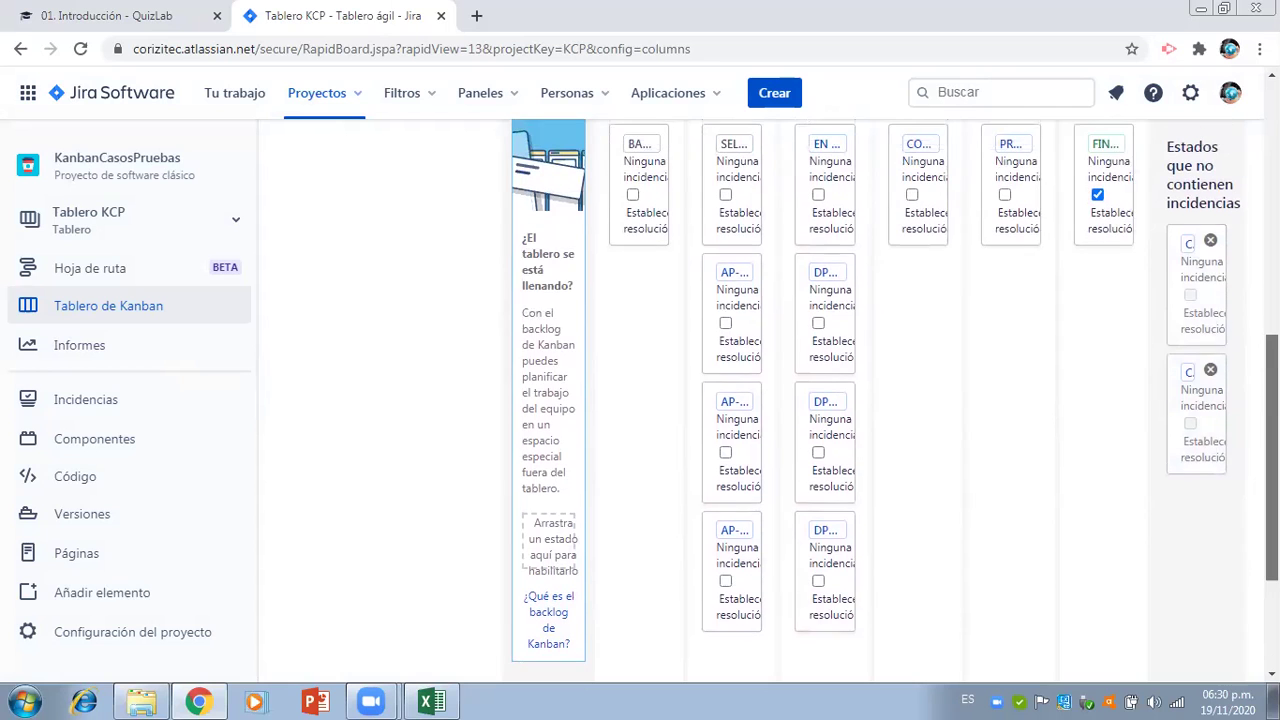
{"action": "scroll", "coordinate": [890, 400], "scroll_direction": "up", "scroll_amount": 1}
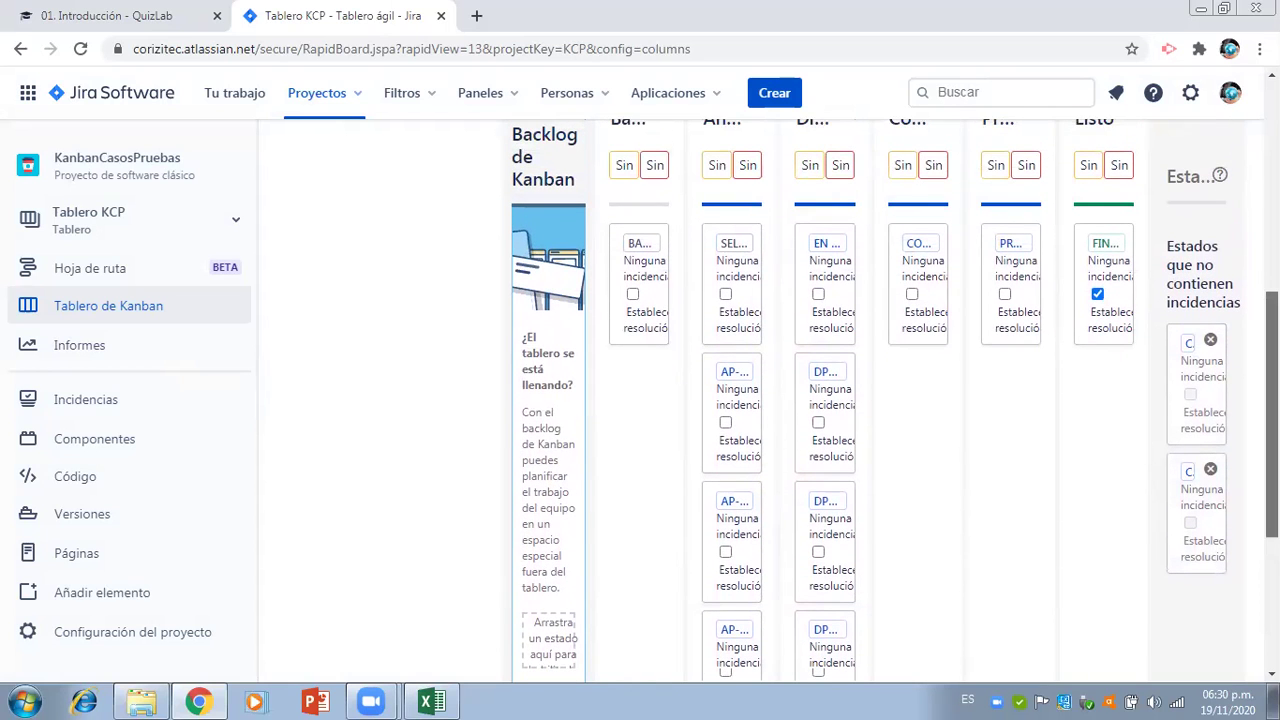
{"action": "scroll", "coordinate": [890, 400], "scroll_direction": "down", "scroll_amount": 1}
{"action": "scroll", "coordinate": [890, 400], "scroll_direction": "up", "scroll_amount": 2}
{"action": "scroll", "coordinate": [1103, 220], "scroll_direction": "up", "scroll_amount": 2}
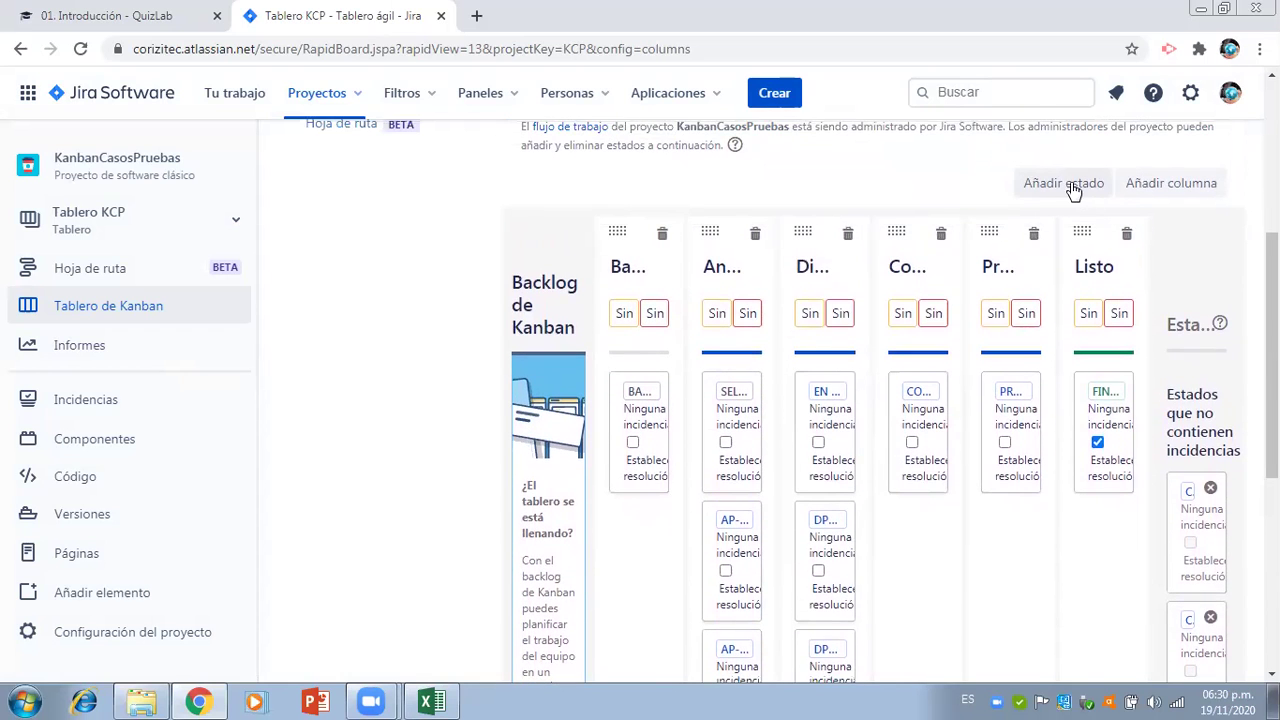
{"action": "left_click", "coordinate": [1070, 183]}
{"action": "type", "text": "CP"}
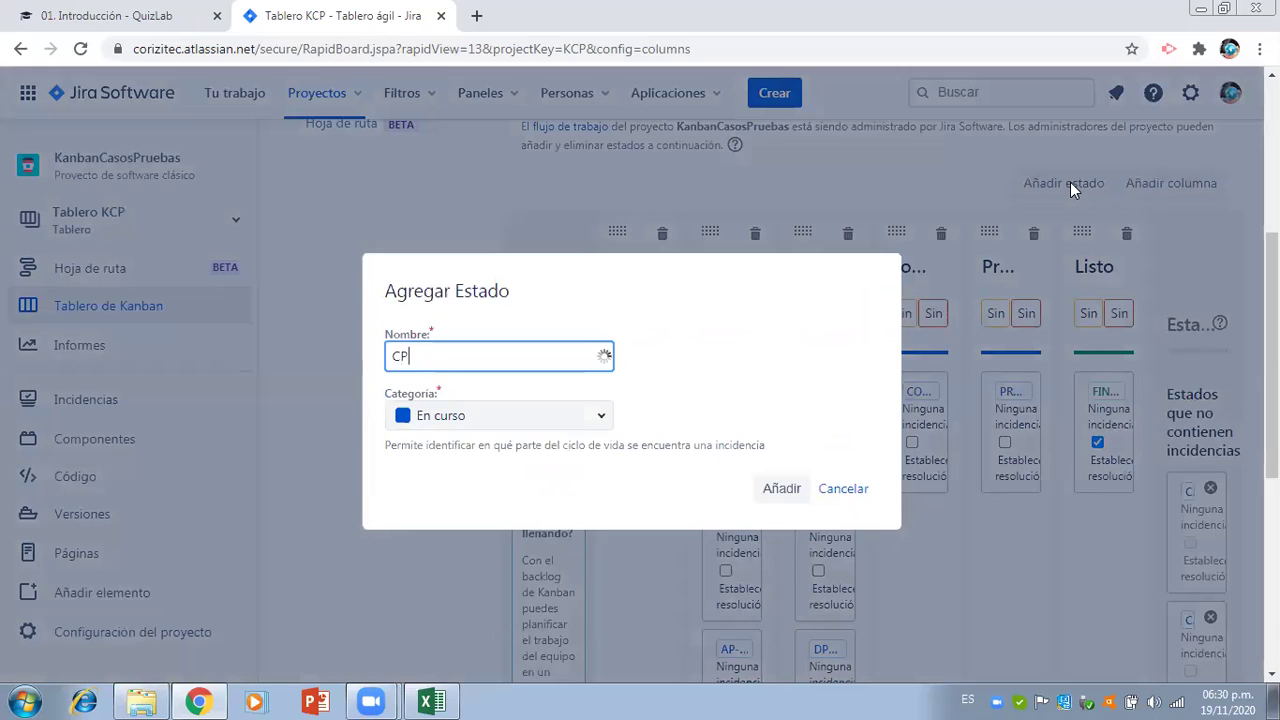
{"action": "type", "text": "-Autorizado"}
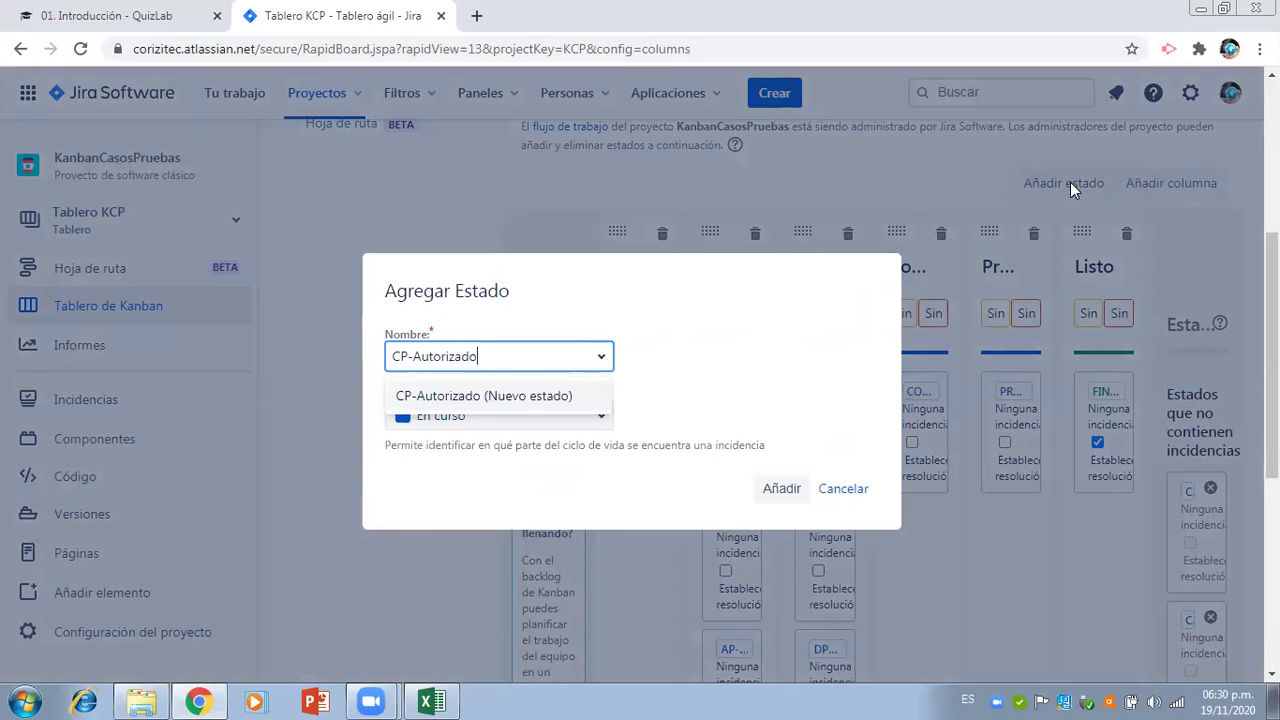
{"action": "left_click", "coordinate": [779, 490]}
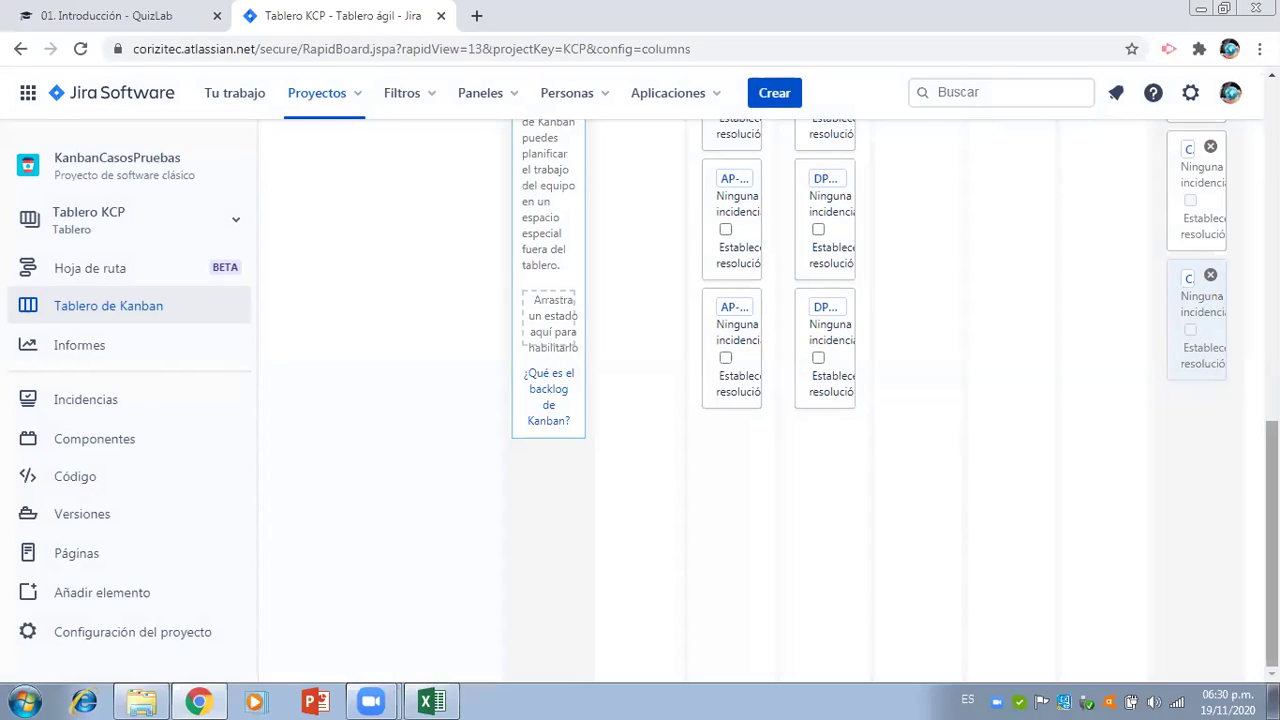
- Move the three unassigned CP statuses into the "Co..." column, one after another below its existing status
{"action": "scroll", "coordinate": [894, 400], "scroll_direction": "up", "scroll_amount": 4}
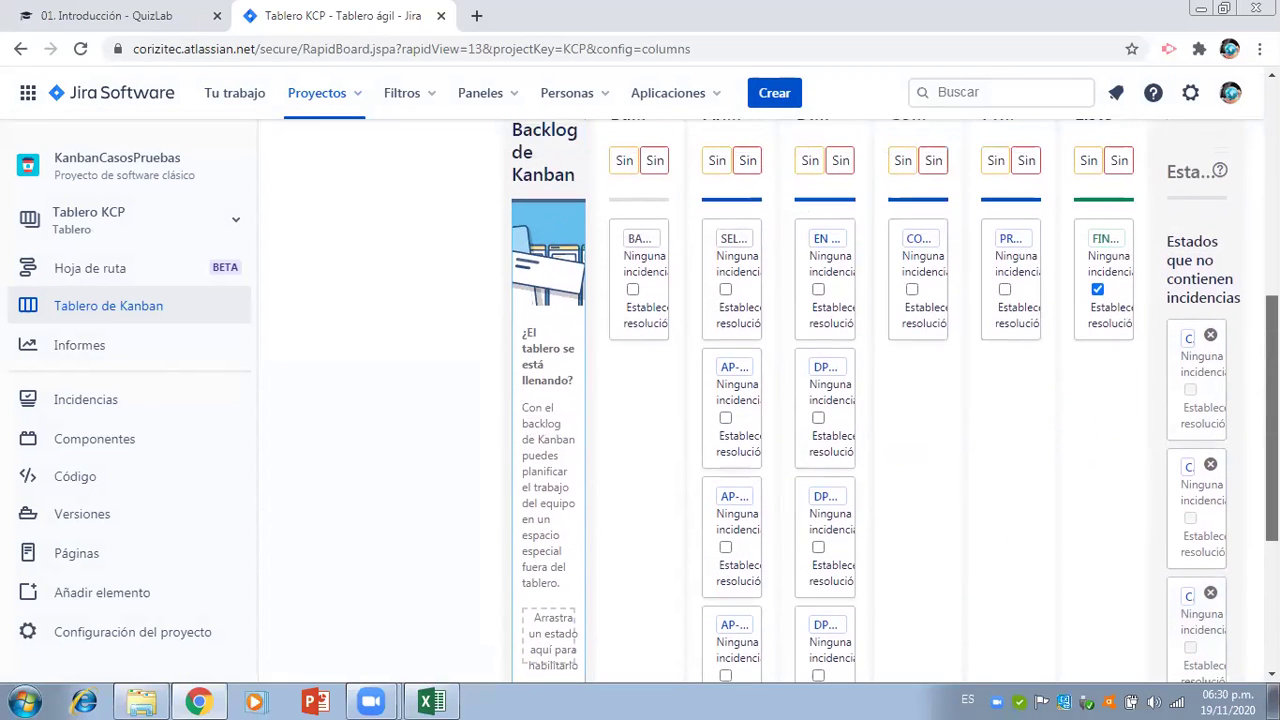
{"action": "left_click_drag", "start_coordinate": [1185, 372], "coordinate": [910, 400]}
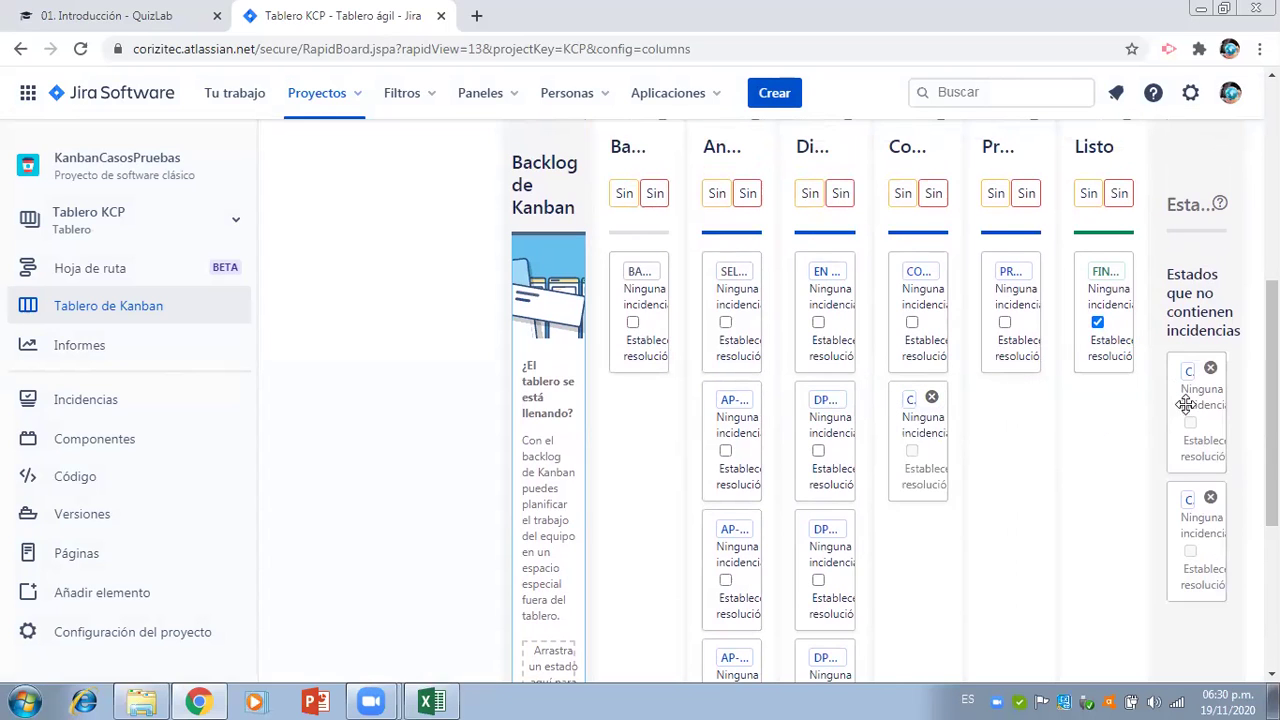
{"action": "left_click_drag", "start_coordinate": [1195, 530], "coordinate": [920, 531]}
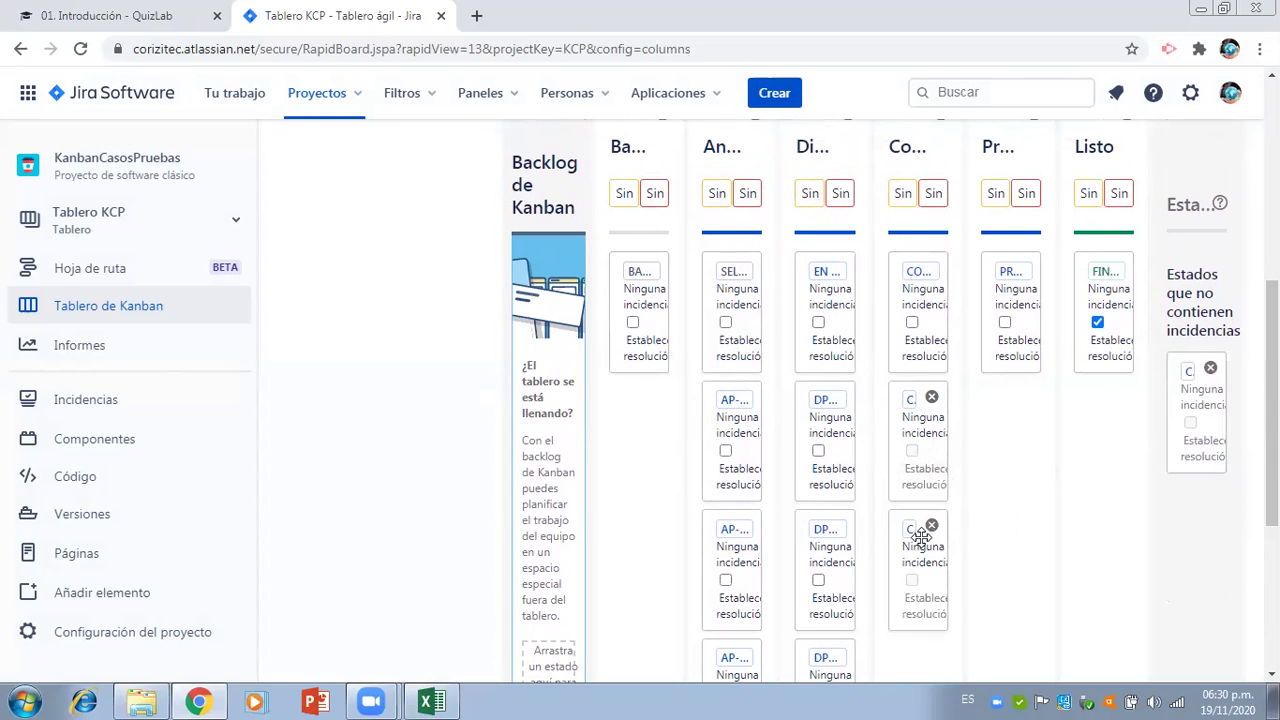
{"action": "left_click_drag", "start_coordinate": [1188, 418], "coordinate": [967, 663]}
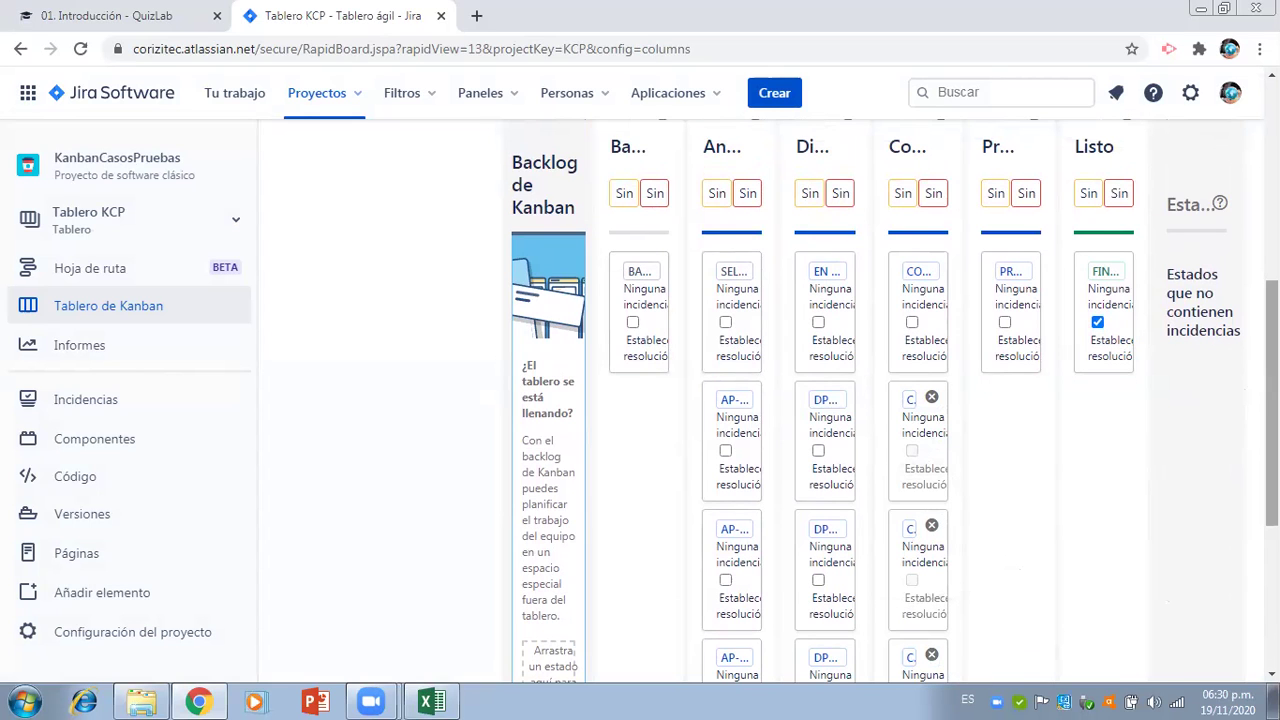
- Open the form for adding another status to the board
{"action": "left_click_drag", "start_coordinate": [1272, 402], "coordinate": [1272, 367]}
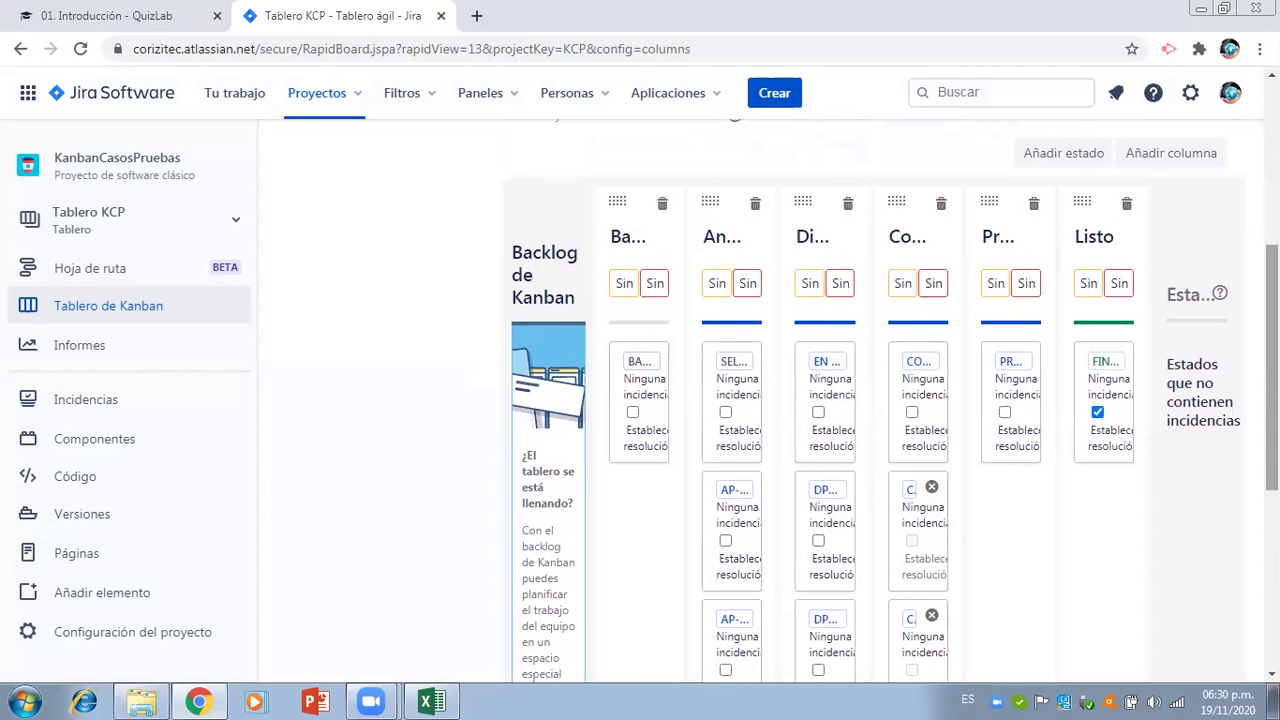
{"action": "left_click_drag", "start_coordinate": [1272, 367], "coordinate": [1272, 333]}
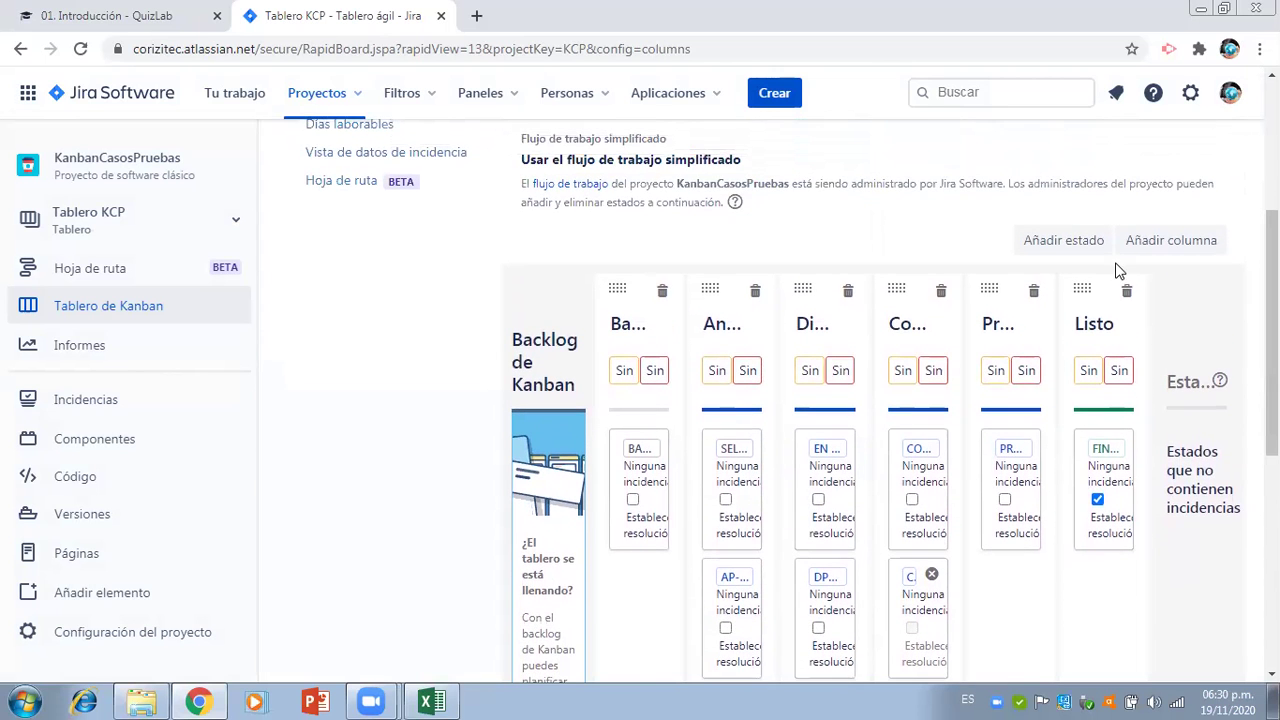
{"action": "left_click", "coordinate": [1072, 243]}
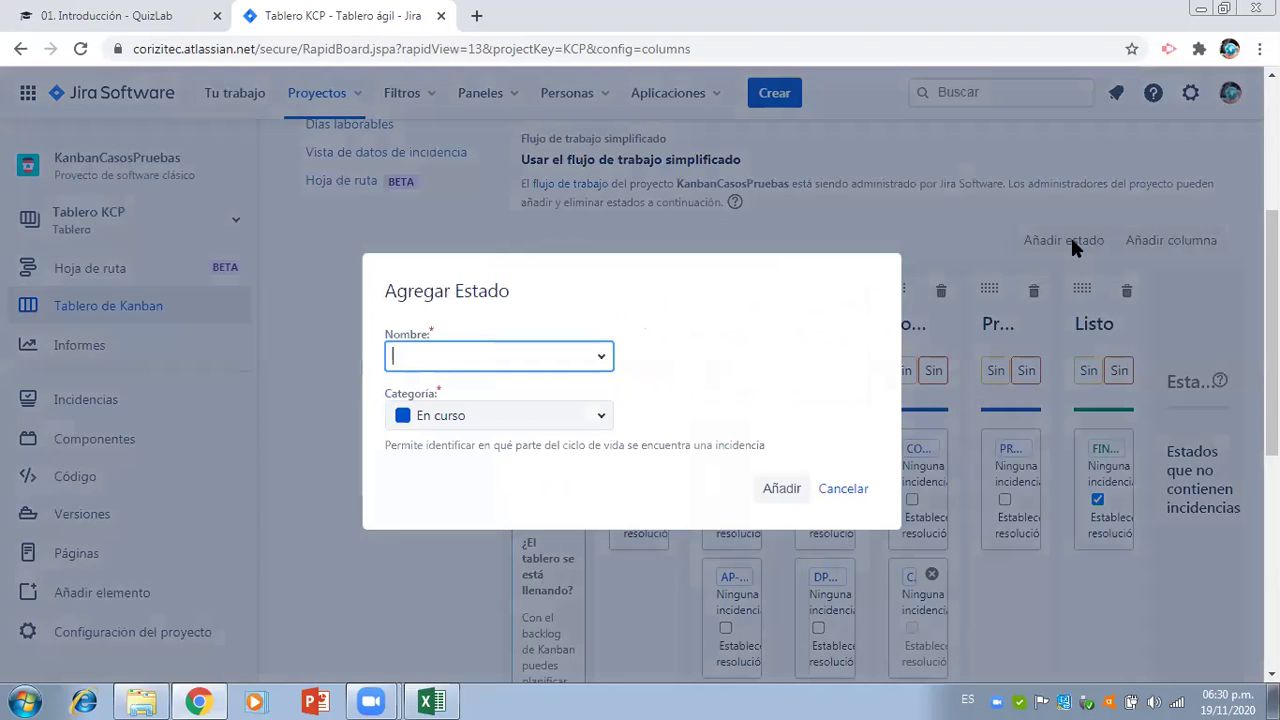
{"action": "type", "text": "P"}
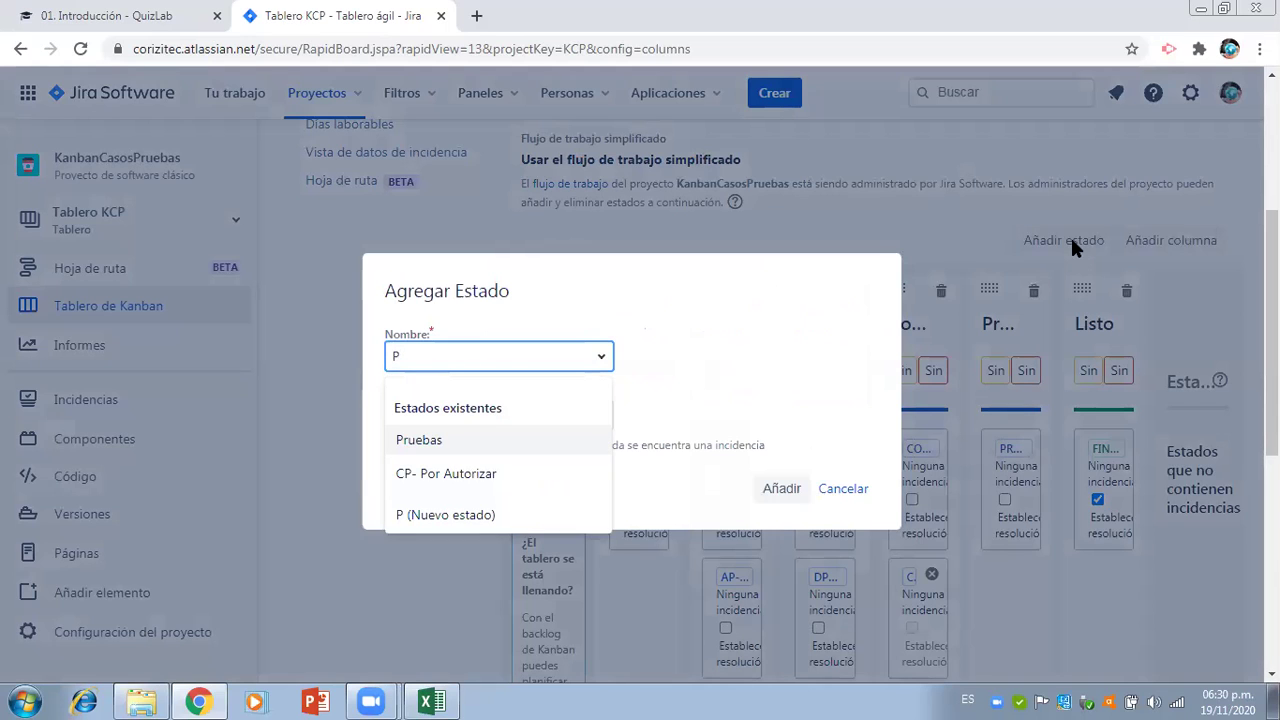
{"action": "type", "text": "P"}
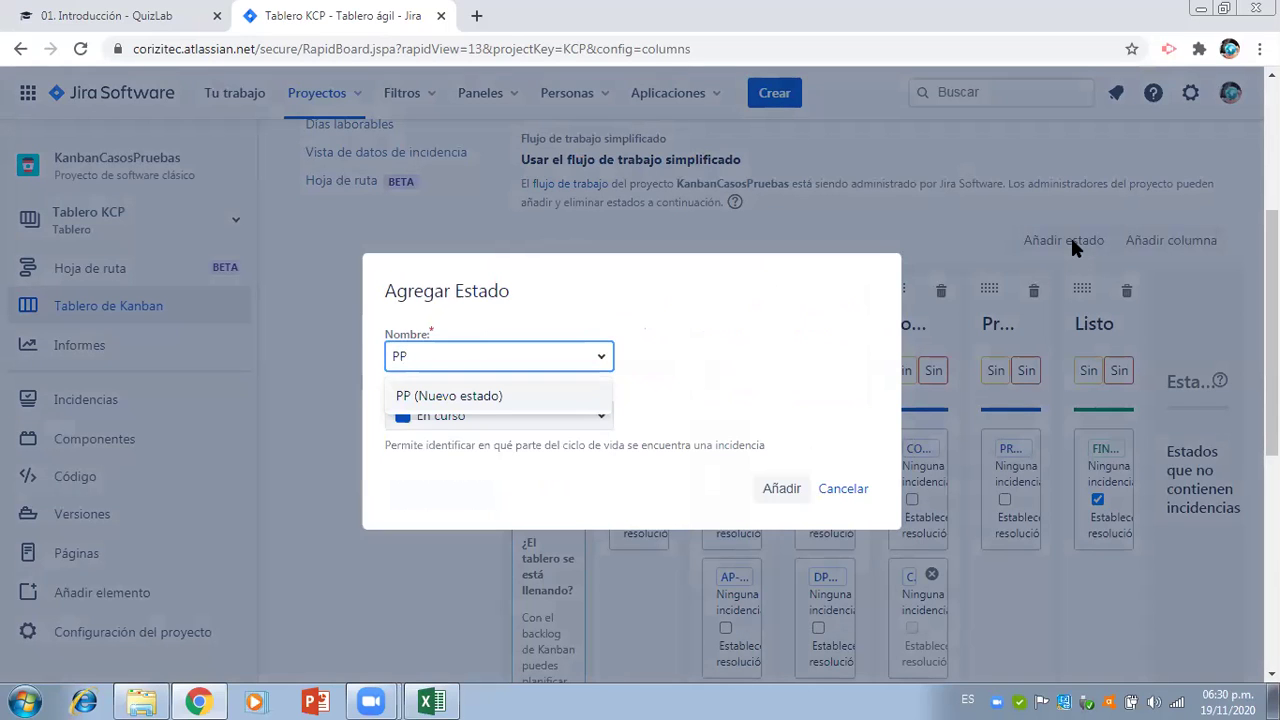
{"action": "key", "text": "shift+Right"}
{"action": "type", "text": "E"}
{"action": "key", "text": "Right"}
{"action": "type", "text": "-"}
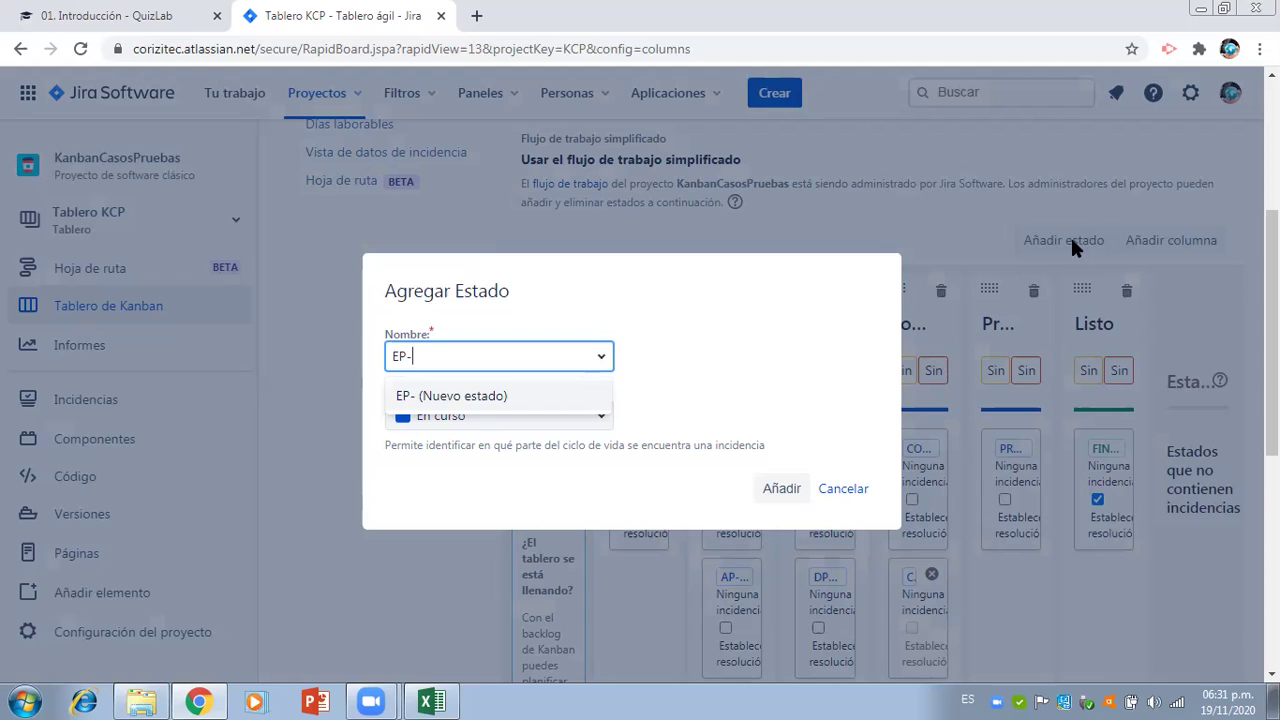
{"action": "key", "text": "BackSpace"}
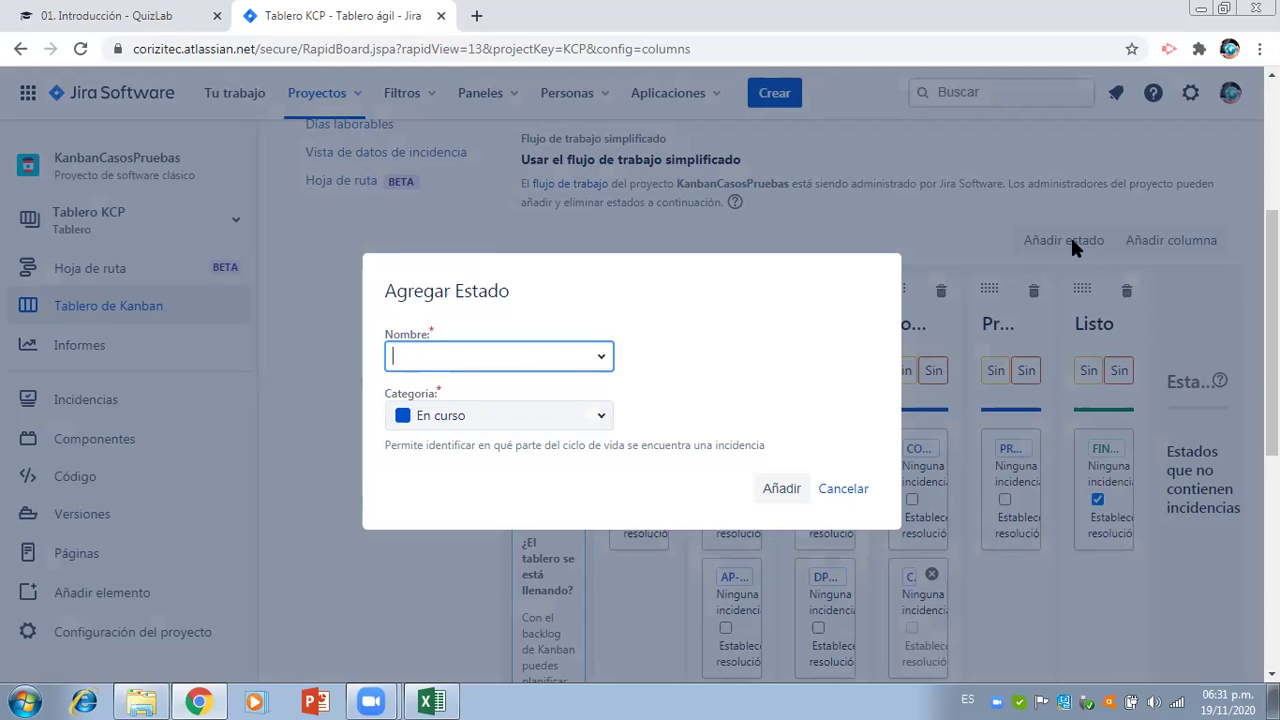
{"action": "type", "text": "VP-"}
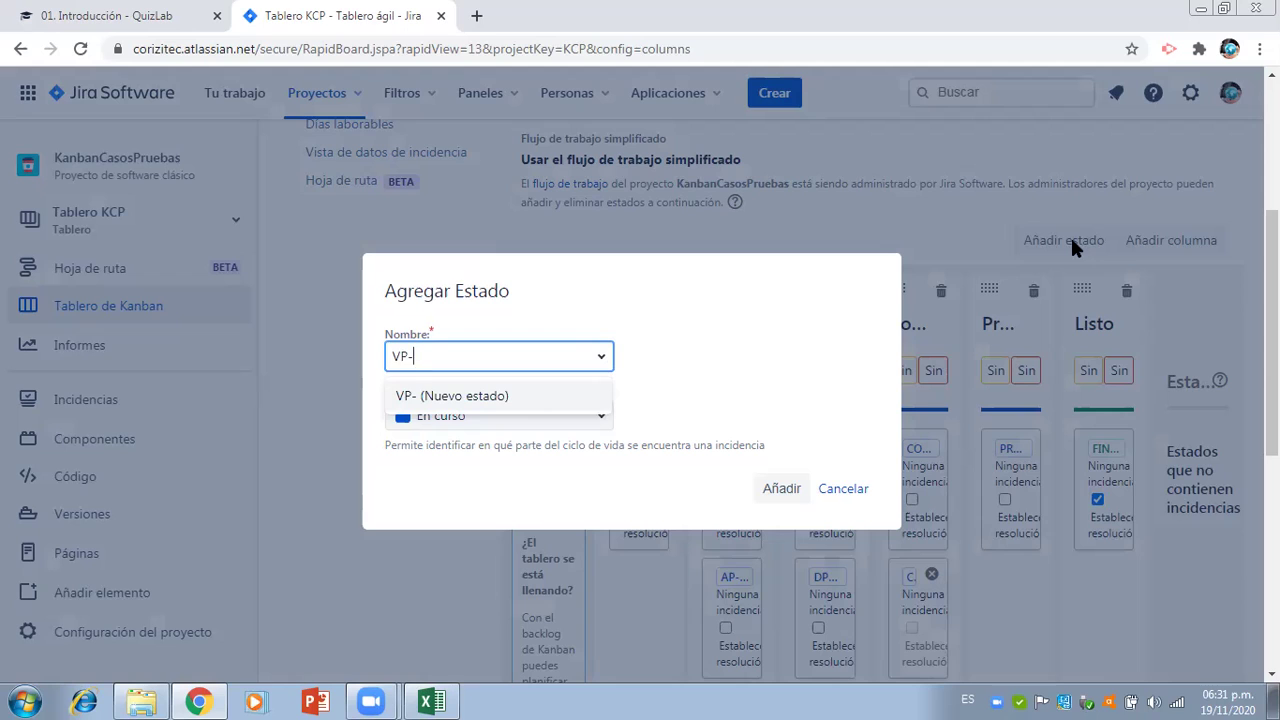
{"action": "key", "text": "BackSpace"}
{"action": "key", "text": "BackSpace"}
- Name the new status PE-Por Autorizar, keep the category En curso, and add it to the board
{"action": "type", "text": "P"}
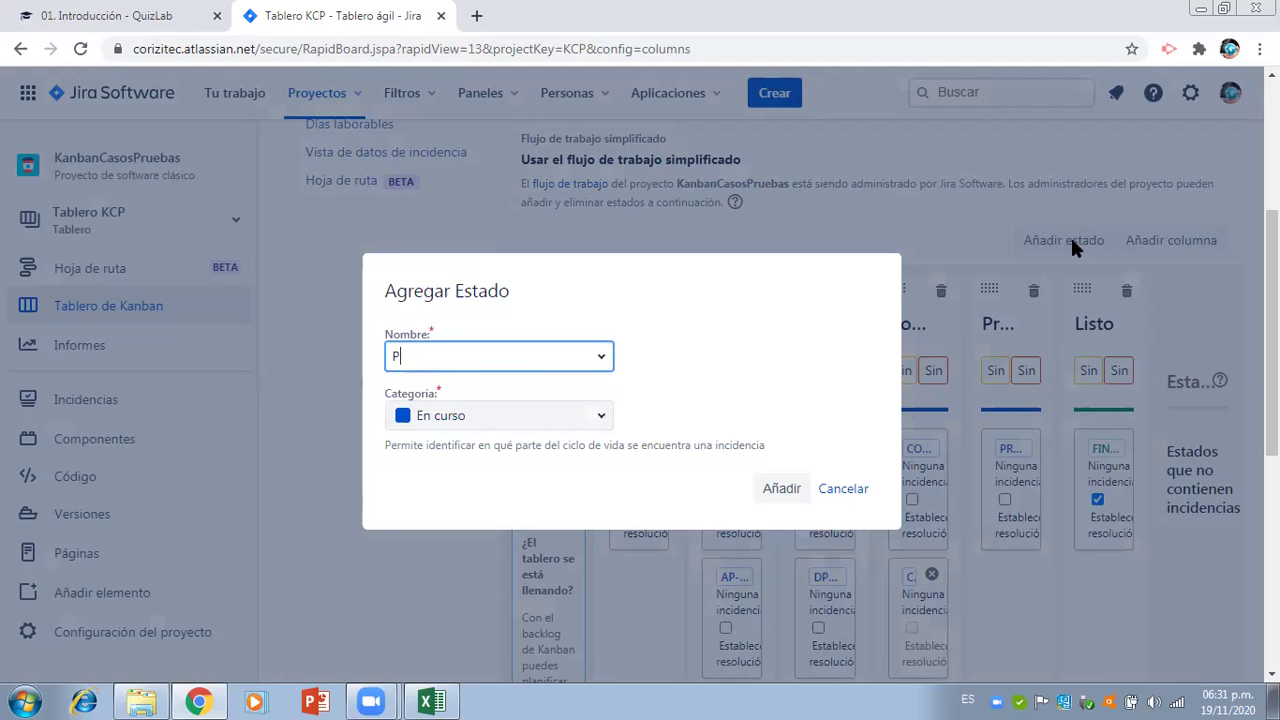
{"action": "type", "text": "C"}
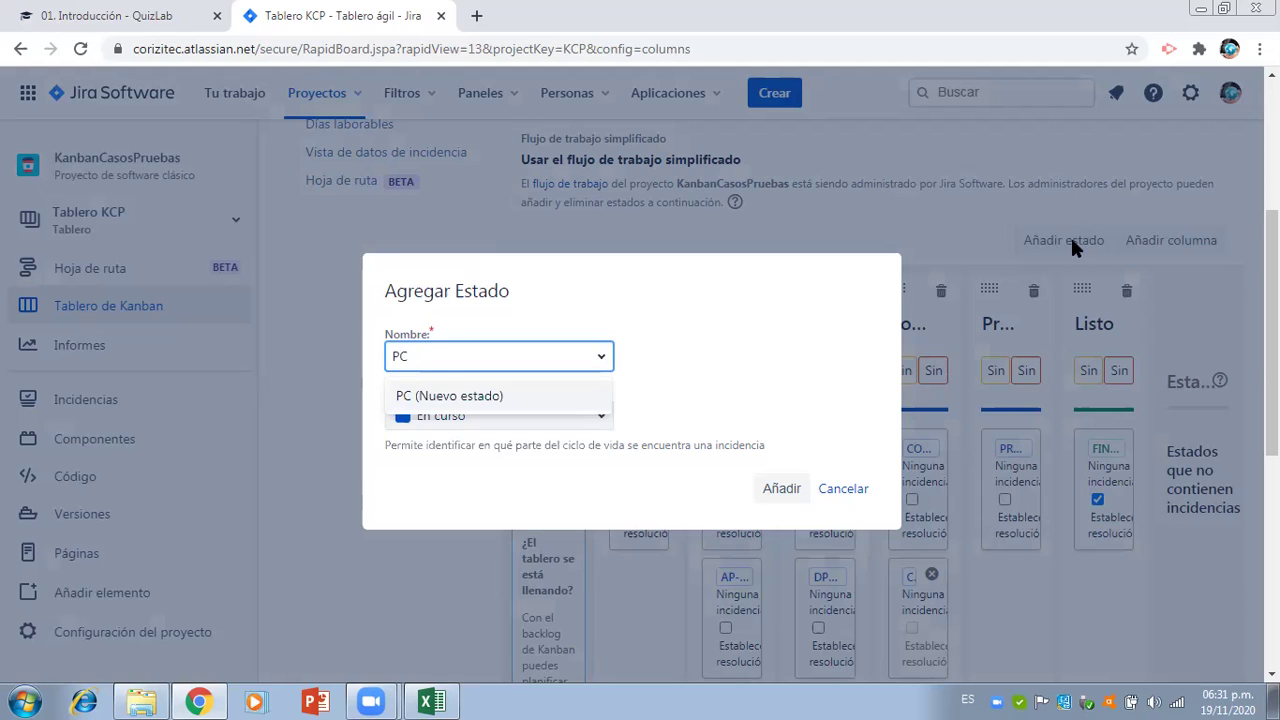
{"action": "type", "text": "-"}
{"action": "key", "text": "BackSpace"}
{"action": "key", "text": "BackSpace"}
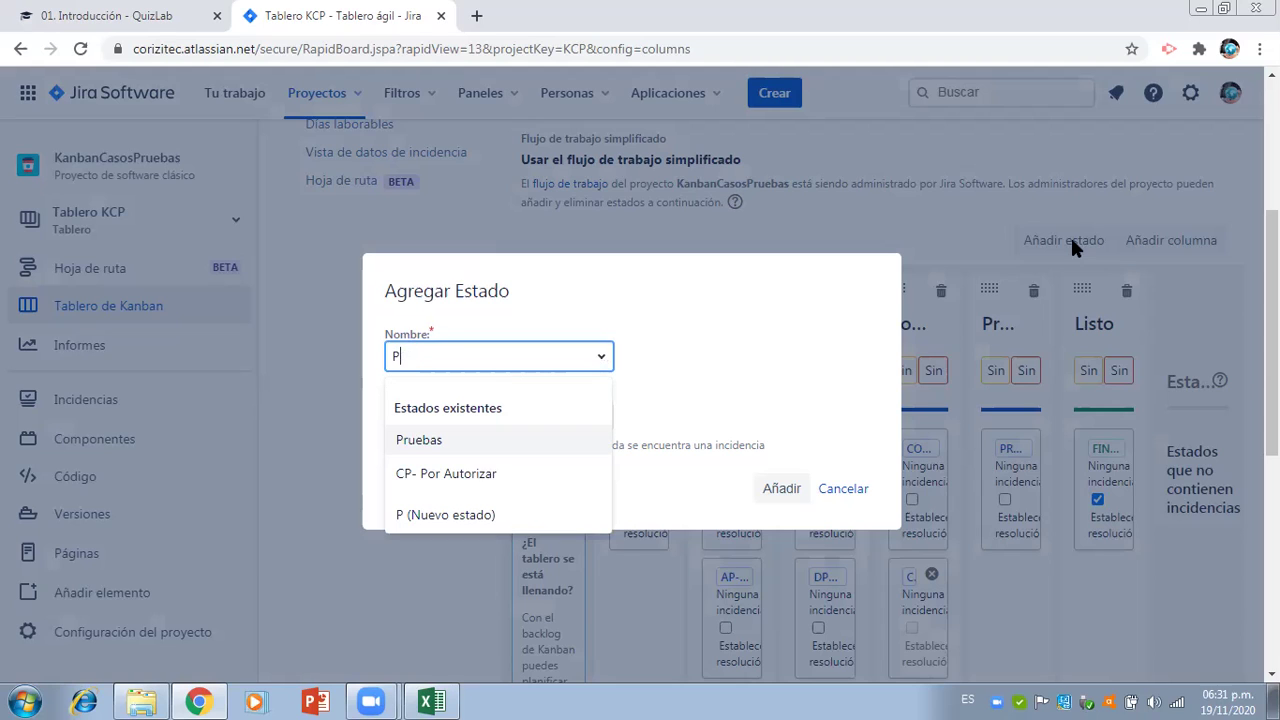
{"action": "type", "text": "E"}
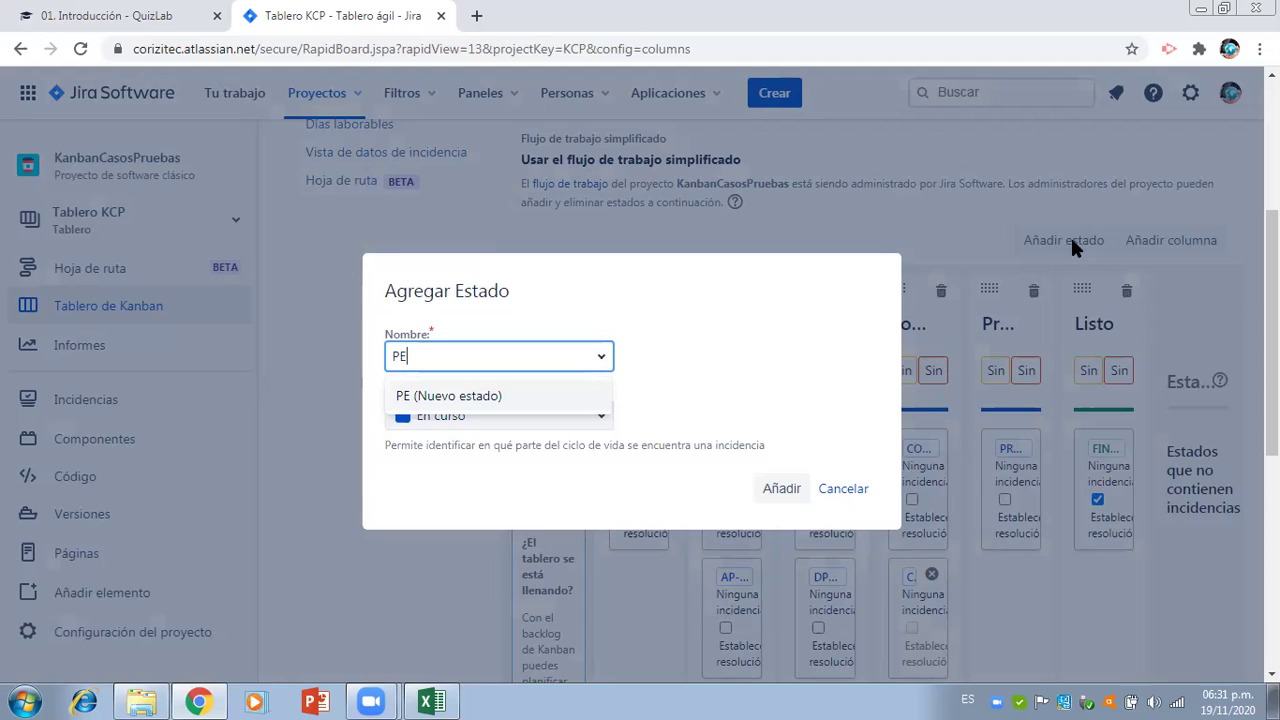
{"action": "type", "text": "-P"}
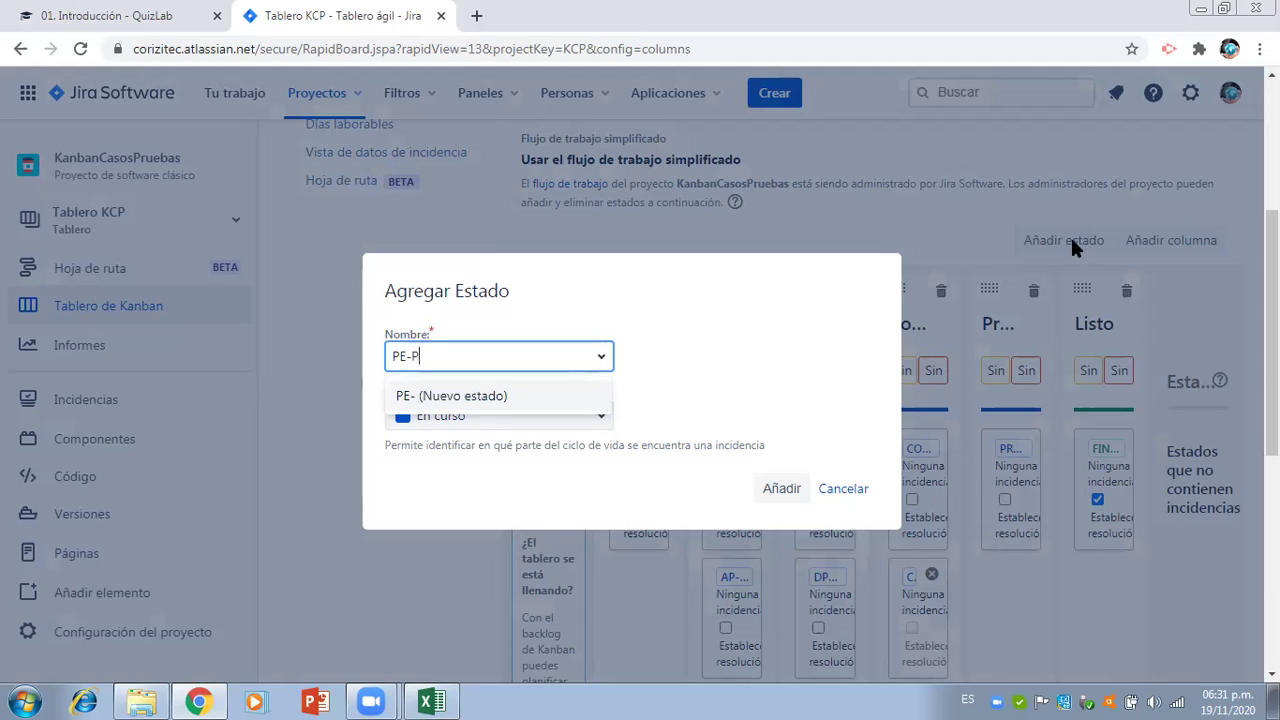
{"action": "type", "text": "or Autorizar"}
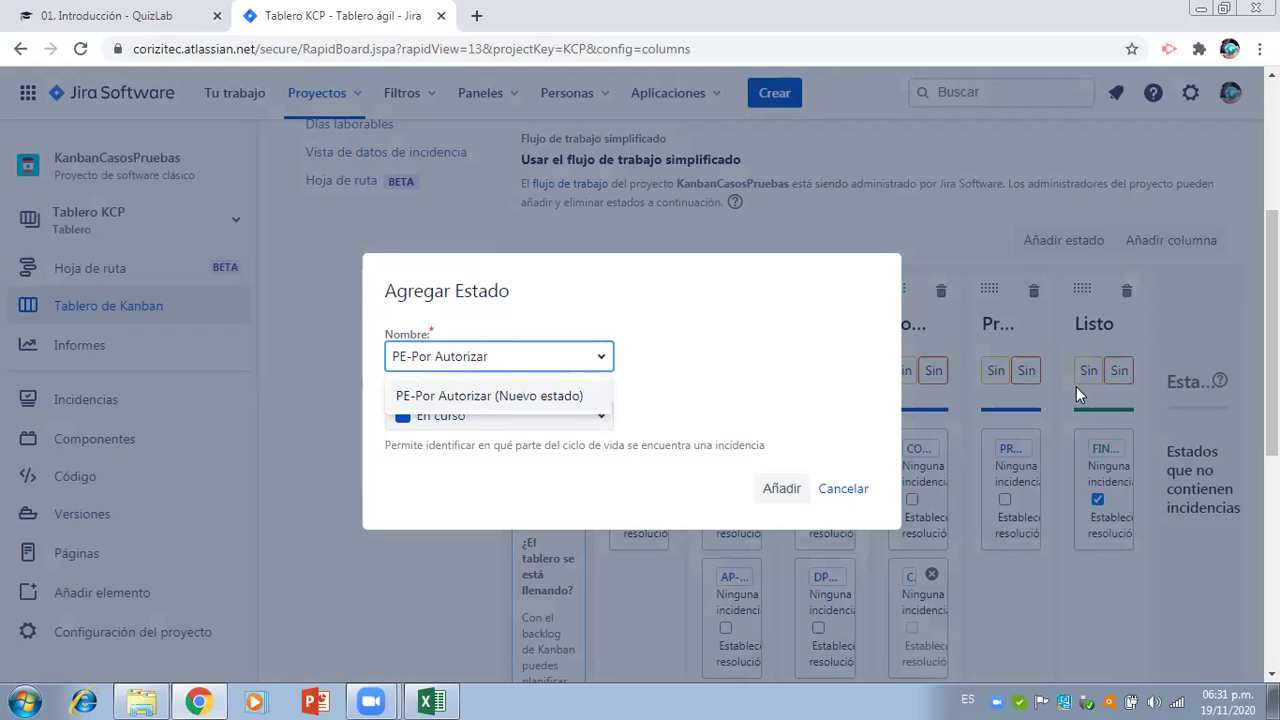
{"action": "left_click", "coordinate": [778, 490]}
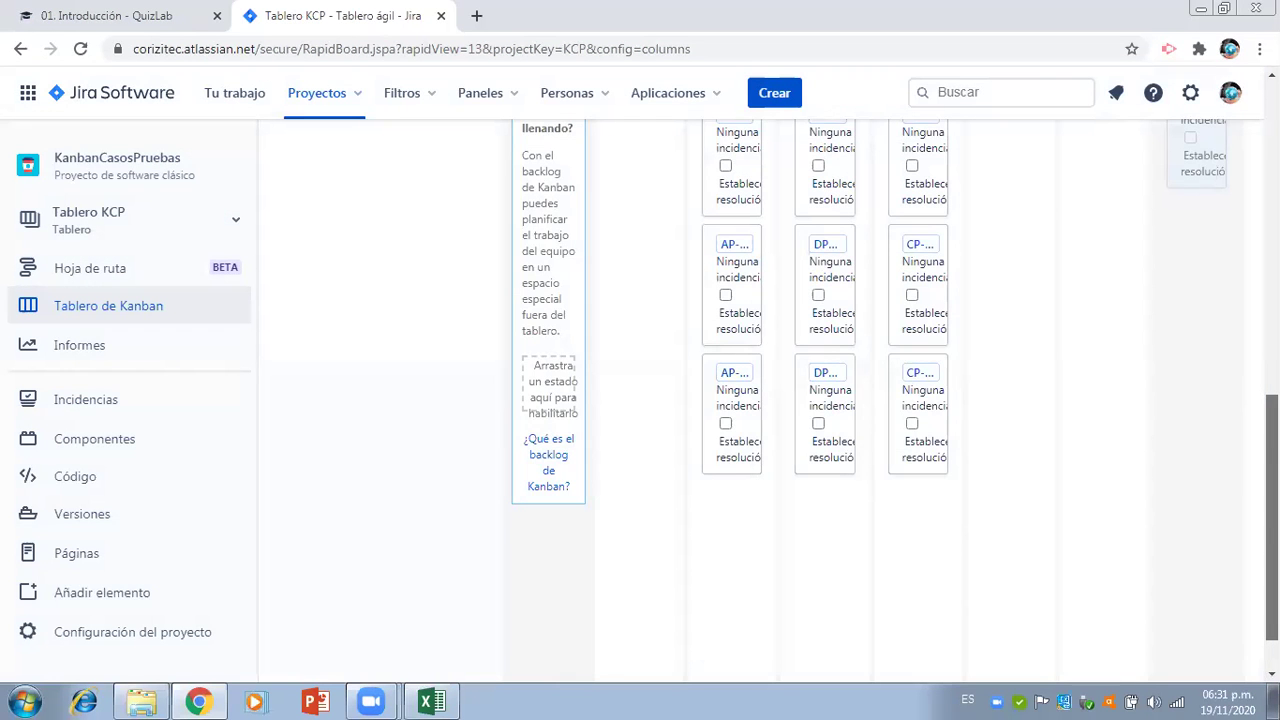
- Add a new status named PE-Por Revisar with the category En curso
{"action": "scroll", "coordinate": [890, 400], "scroll_direction": "up", "scroll_amount": 3}
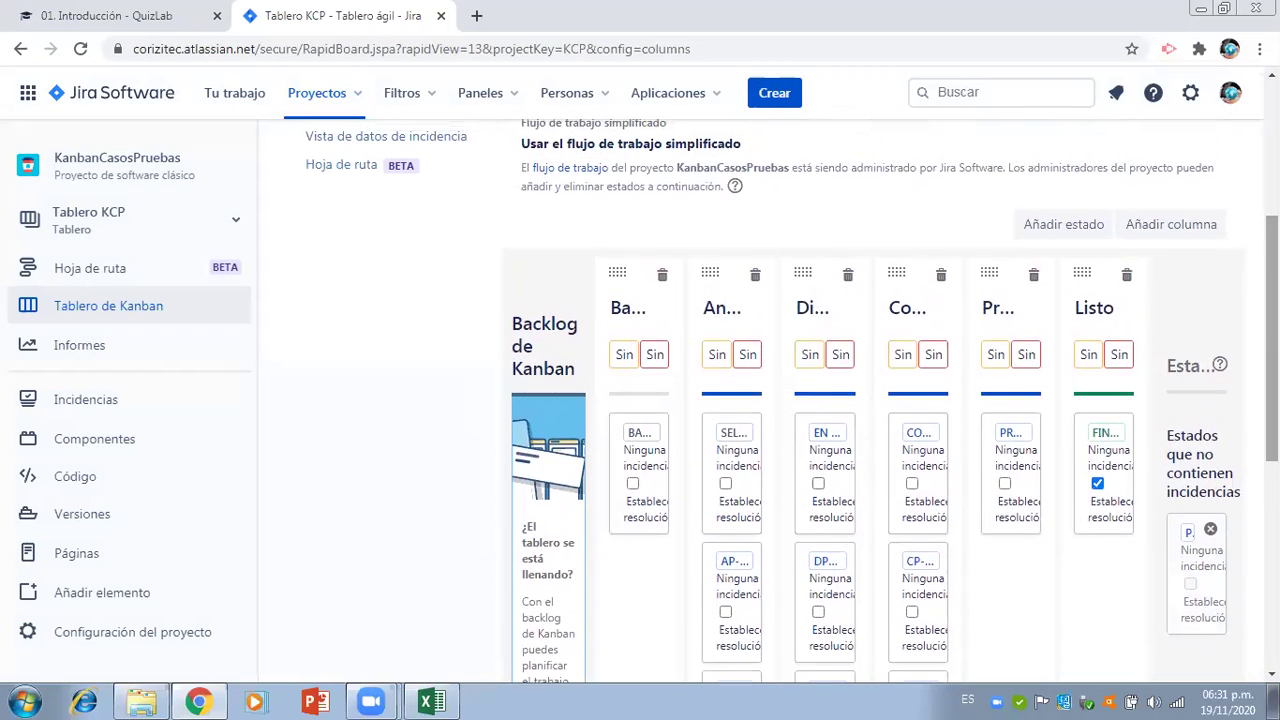
{"action": "left_click", "coordinate": [1052, 224]}
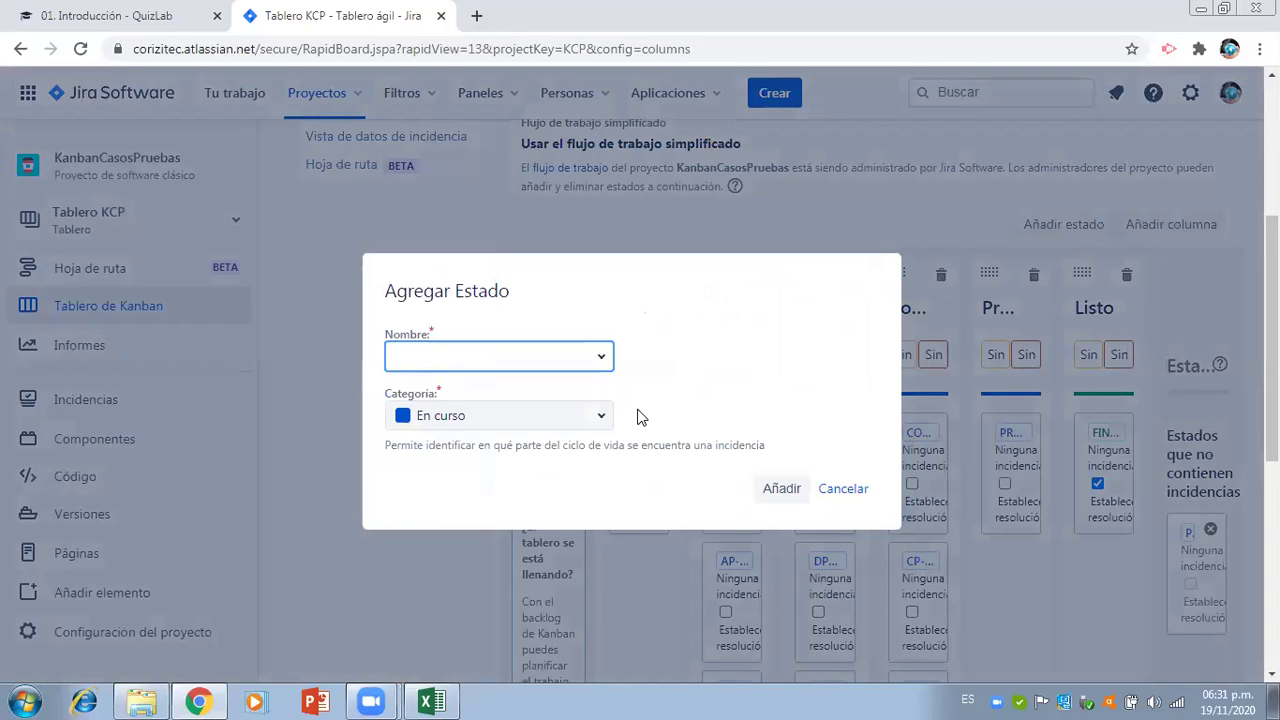
{"action": "type", "text": "P"}
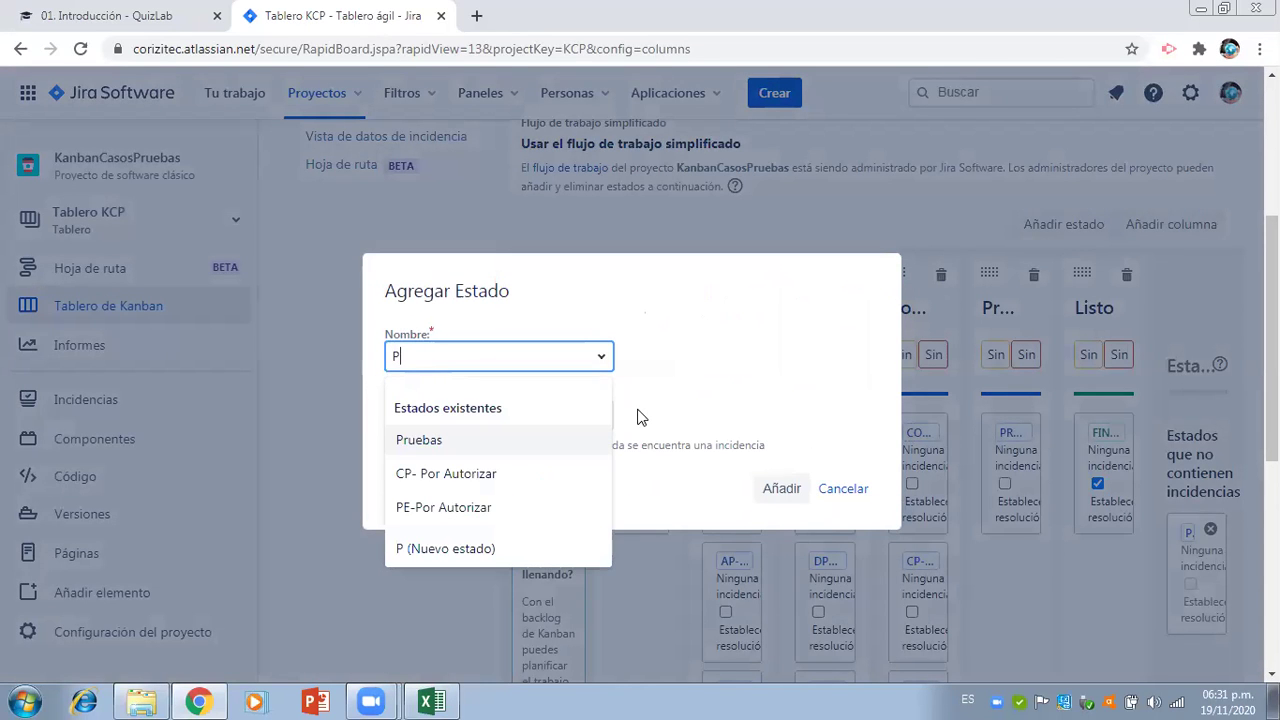
{"action": "type", "text": "E-Por Revisa"}
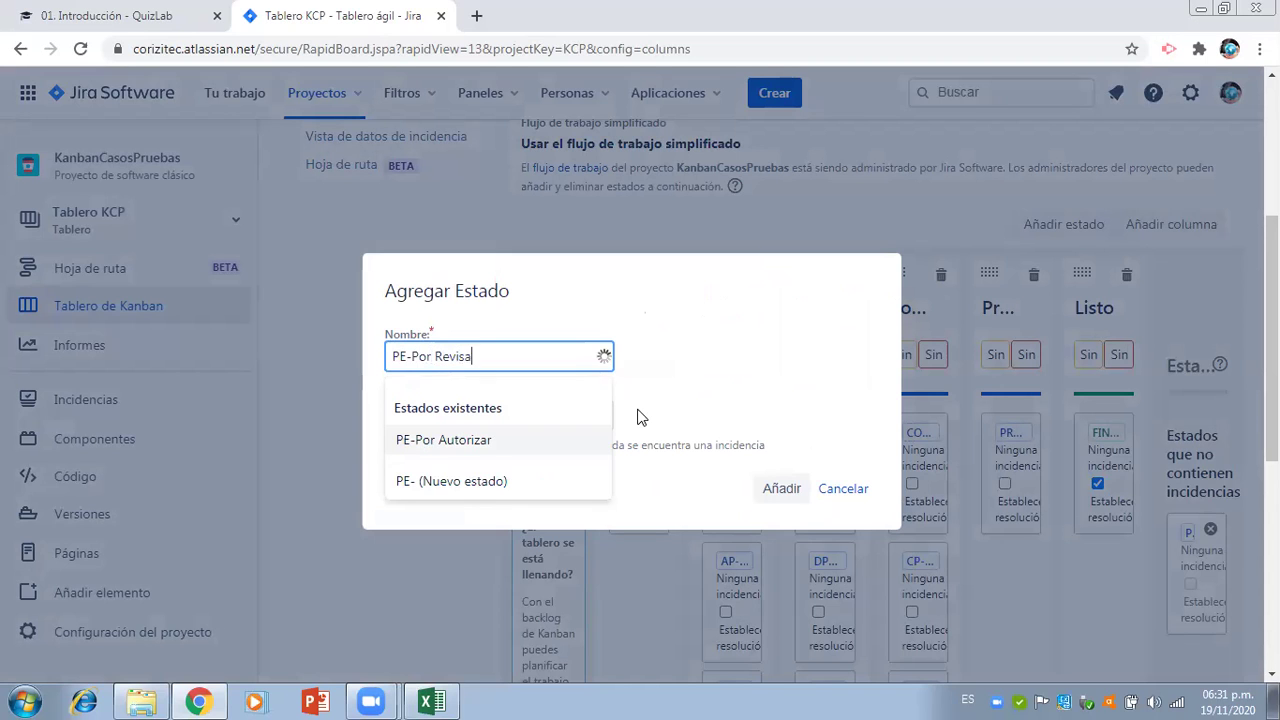
{"action": "type", "text": "r"}
{"action": "left_click", "coordinate": [770, 490]}
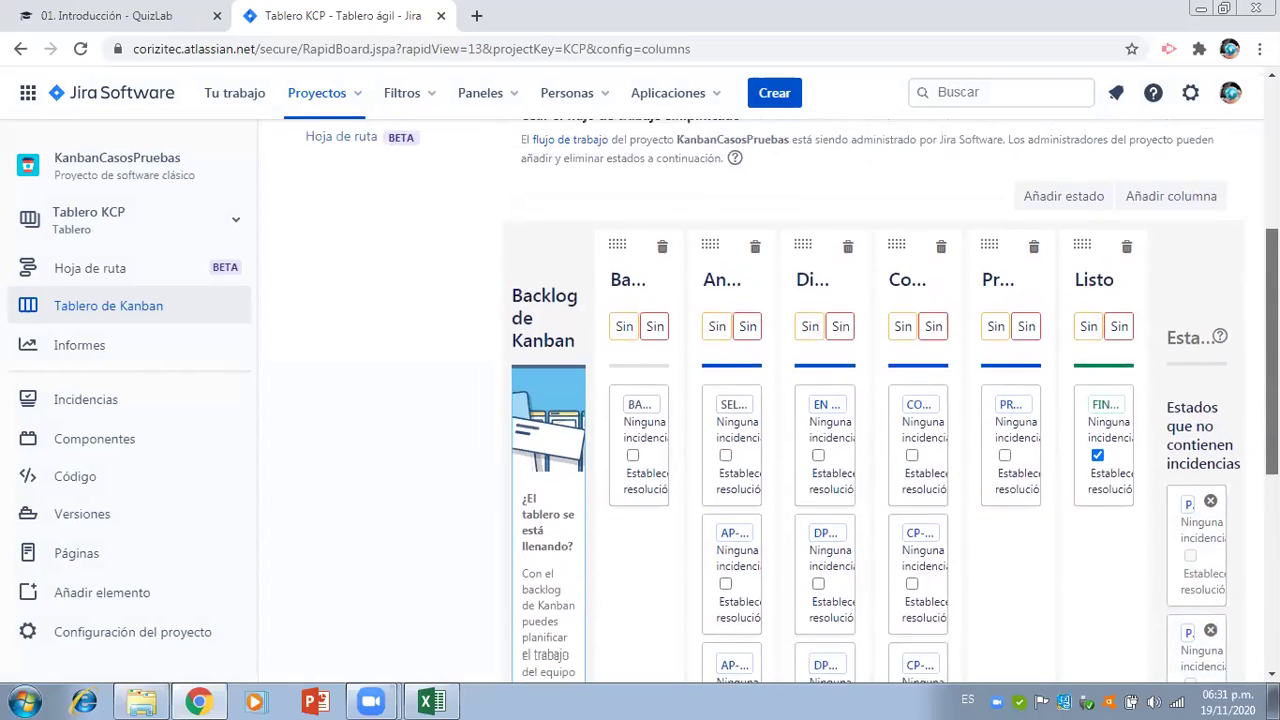
- Add a new status named PE-Revisado to the board with the category En curso
{"action": "left_click", "coordinate": [1088, 221]}
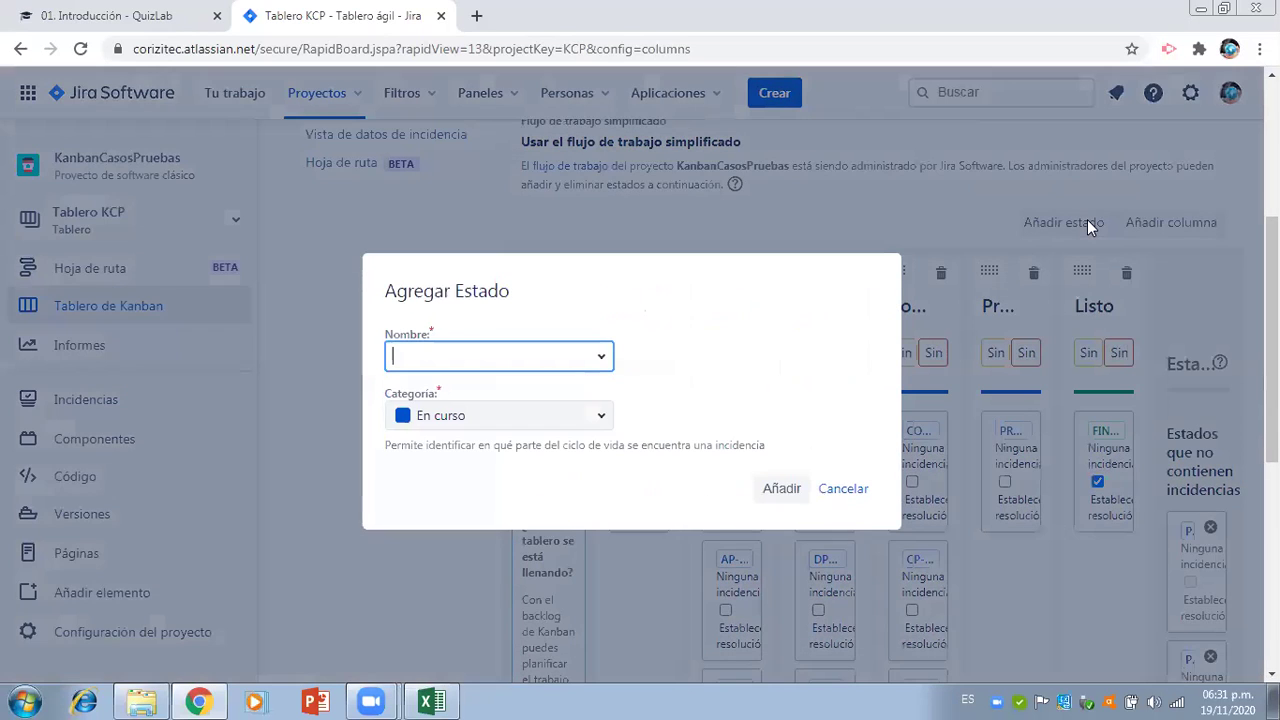
{"action": "type", "text": "PE-Revisado"}
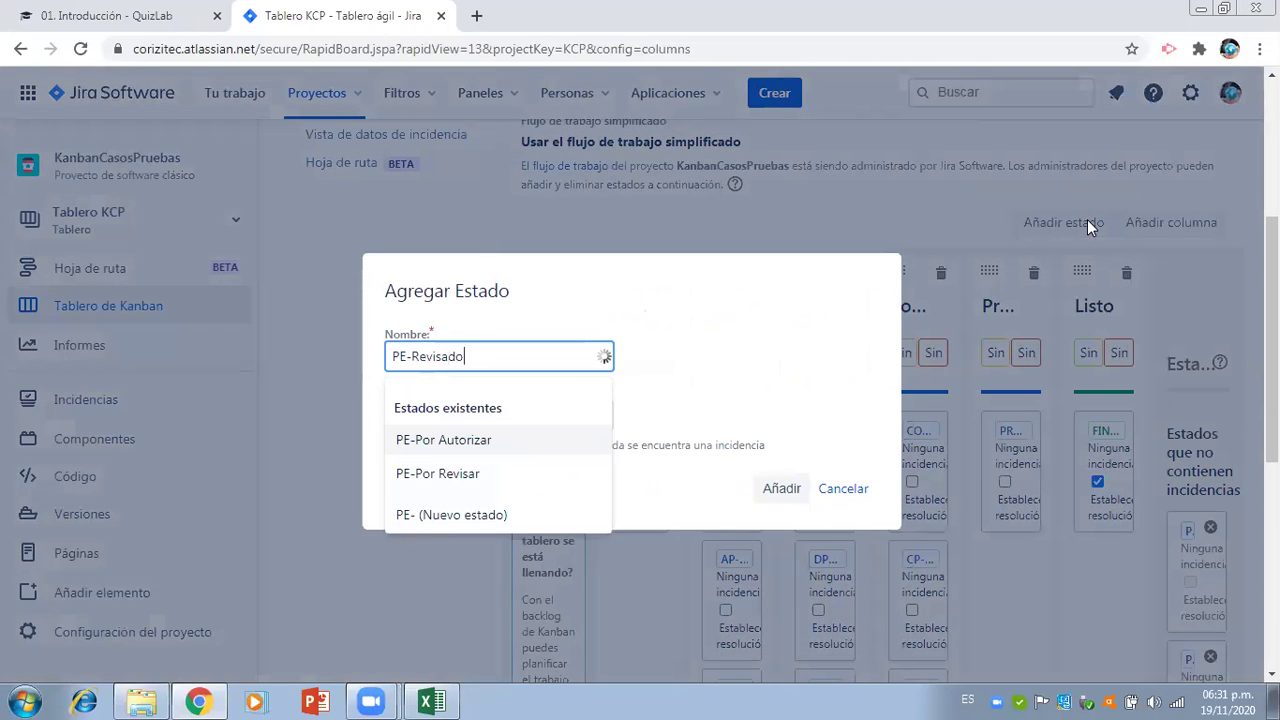
{"action": "left_click", "coordinate": [773, 492]}
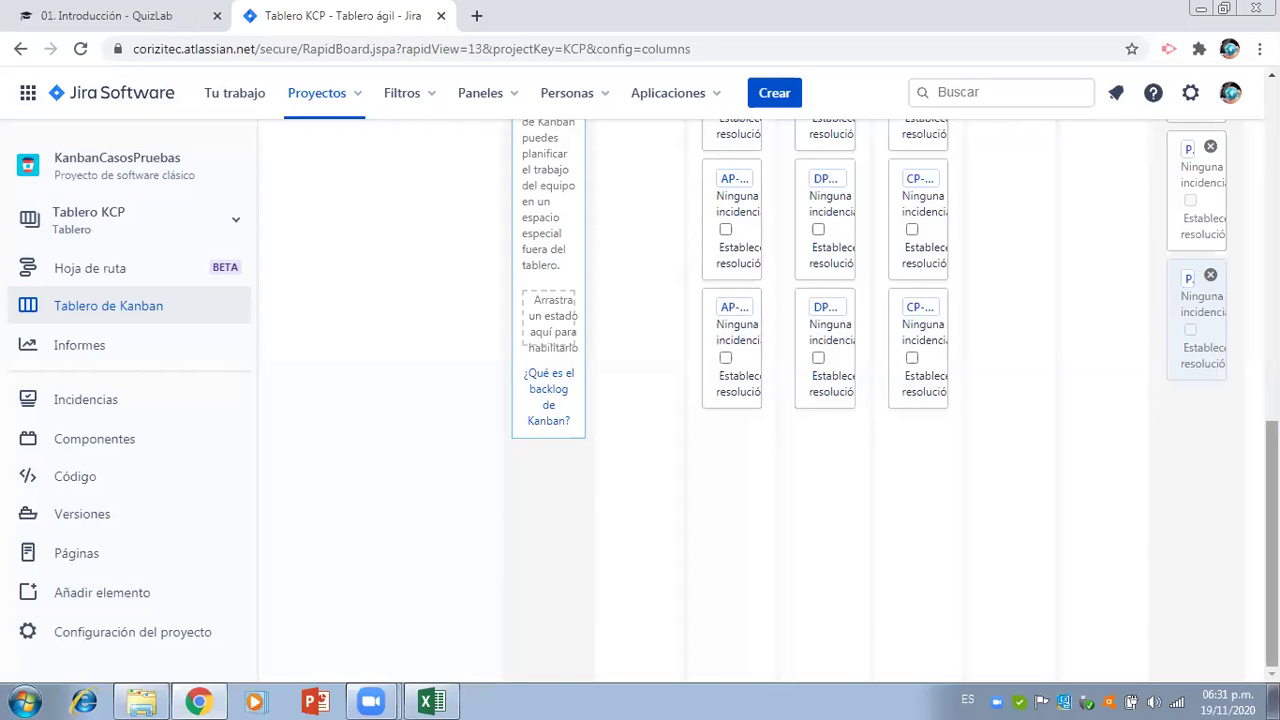
- Move the three unassigned PE statuses into the "Pr..." column, one after another below its existing status
{"action": "scroll", "coordinate": [1230, 350], "scroll_direction": "up", "scroll_amount": 3}
{"action": "left_click_drag", "start_coordinate": [1198, 325], "coordinate": [1015, 336]}
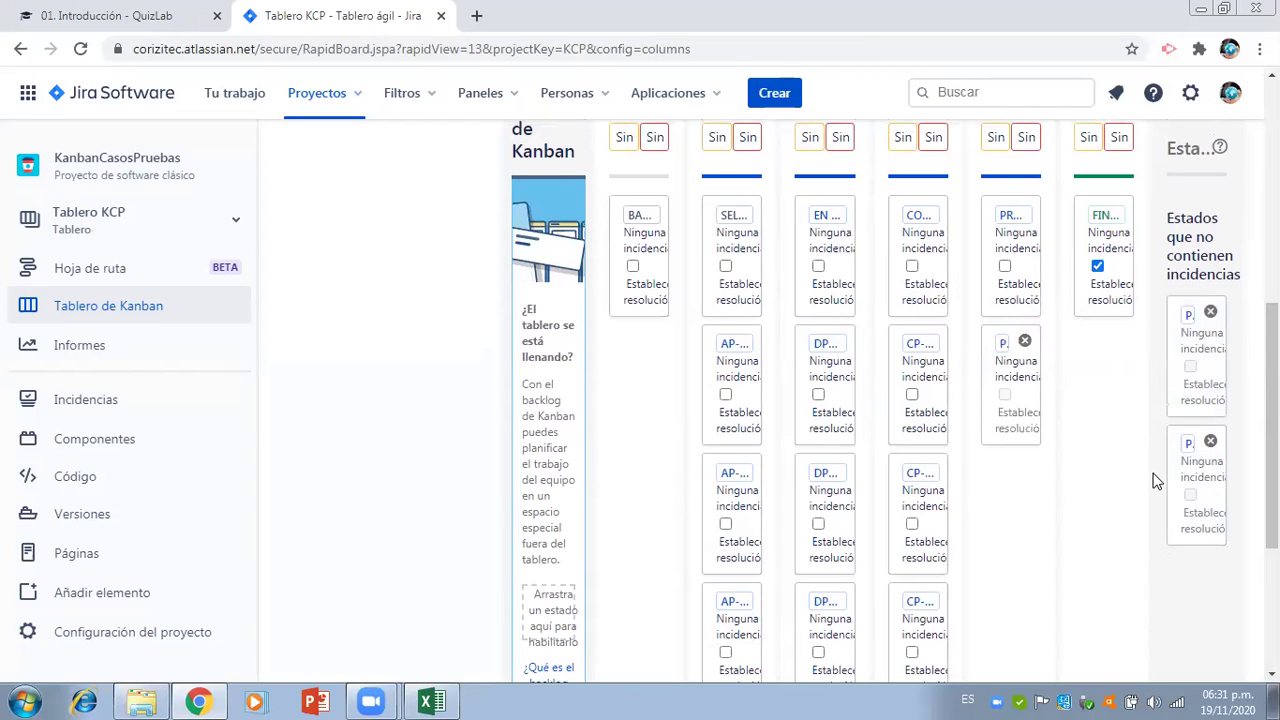
{"action": "left_click_drag", "start_coordinate": [1195, 470], "coordinate": [1012, 455]}
{"action": "left_click_drag", "start_coordinate": [1188, 338], "coordinate": [1094, 531]}
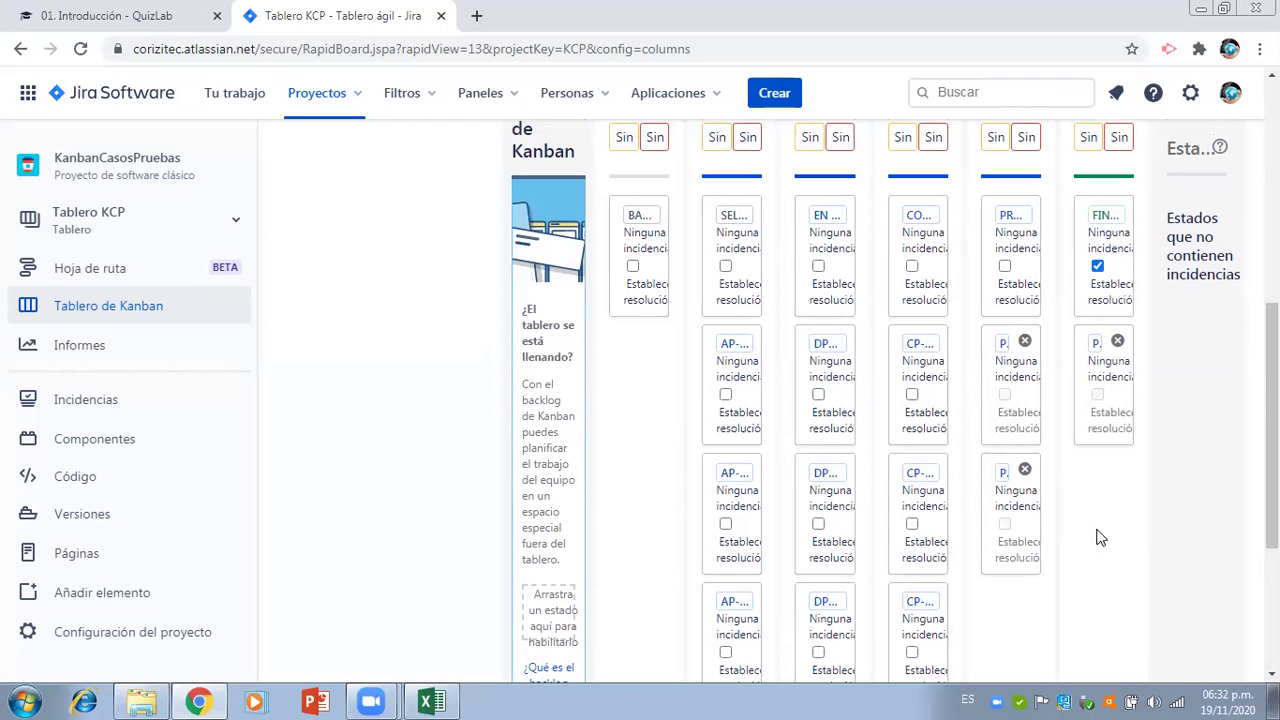
{"action": "left_click", "coordinate": [1190, 503]}
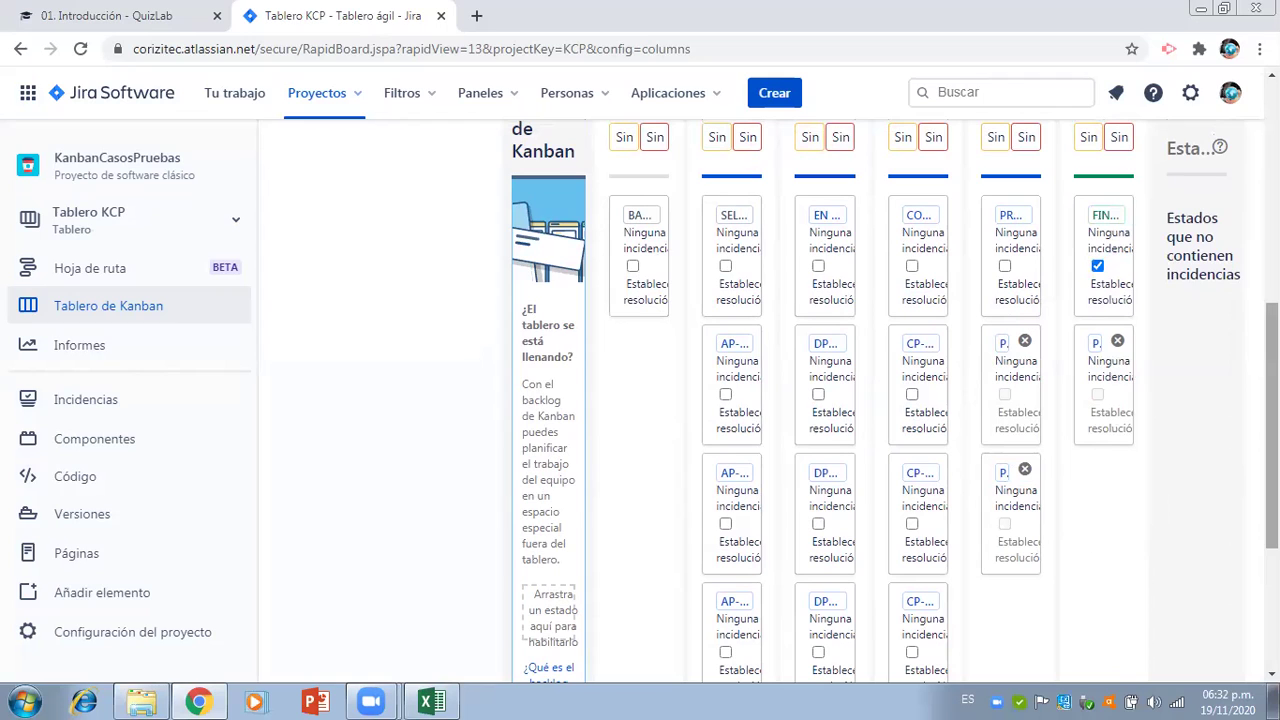
{"action": "left_click_drag", "start_coordinate": [1105, 350], "coordinate": [1010, 605]}
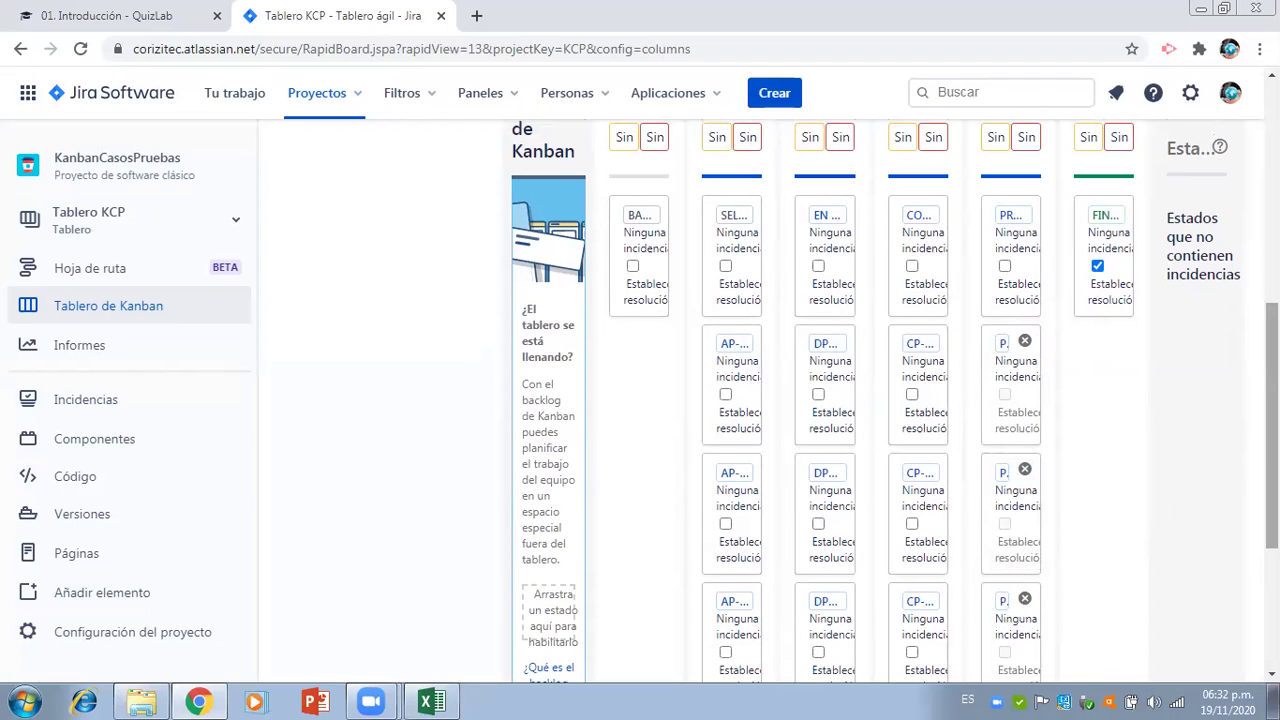
- Review how the statuses are distributed across all columns of the board configuration
{"action": "scroll", "coordinate": [760, 400], "scroll_direction": "up", "scroll_amount": 3}
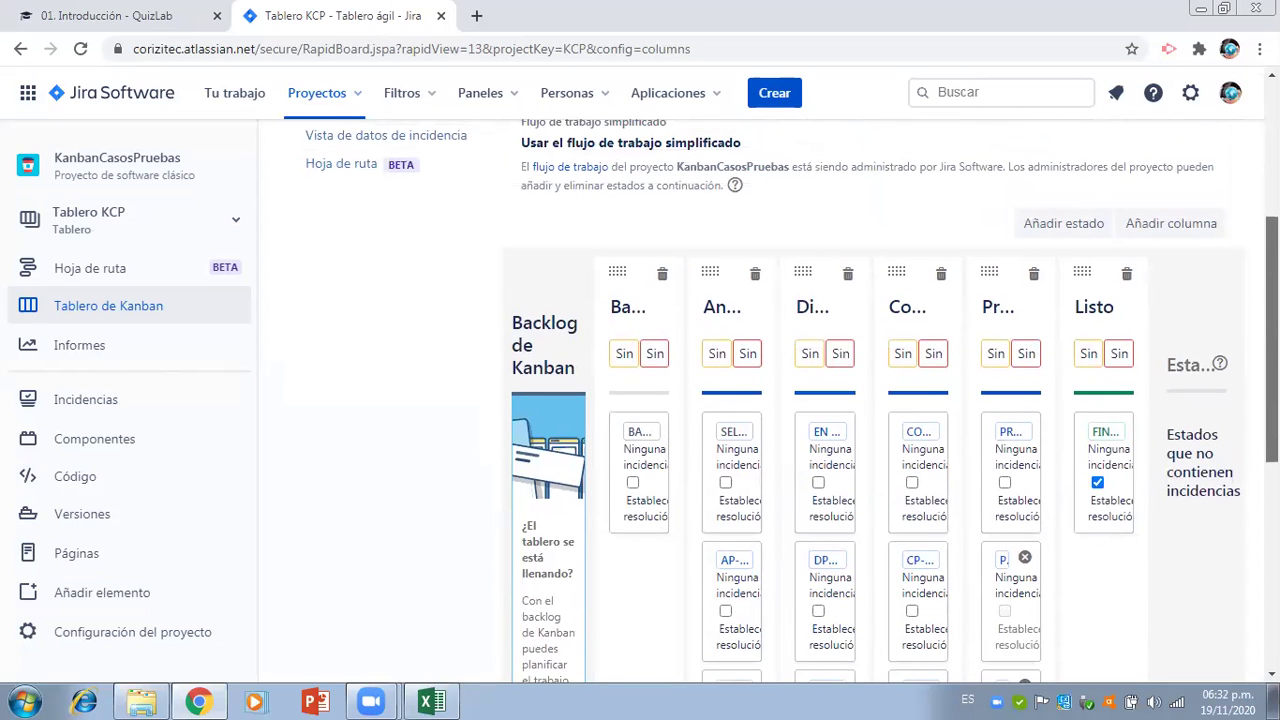
{"action": "scroll", "coordinate": [790, 395], "scroll_direction": "down", "scroll_amount": 1}
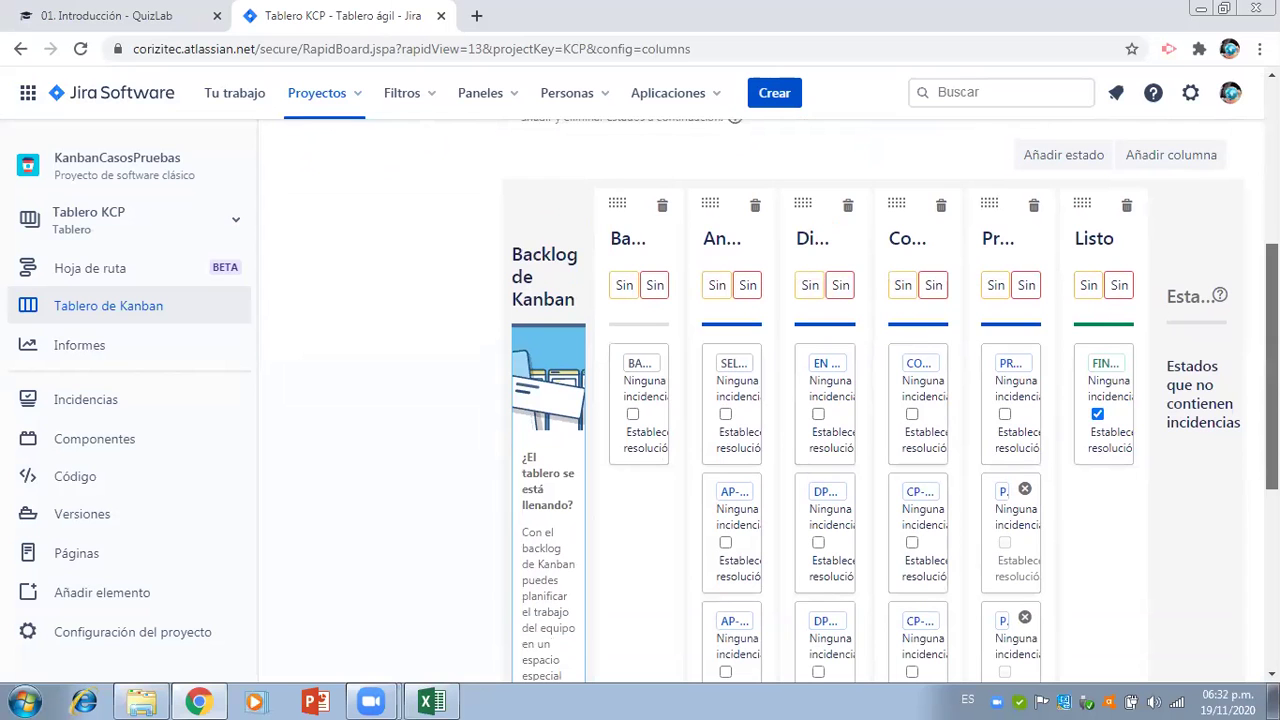
{"action": "scroll", "coordinate": [790, 395], "scroll_direction": "up", "scroll_amount": 1}
{"action": "scroll", "coordinate": [790, 395], "scroll_direction": "down", "scroll_amount": 5}
{"action": "scroll", "coordinate": [1247, 360], "scroll_direction": "up", "scroll_amount": 4}
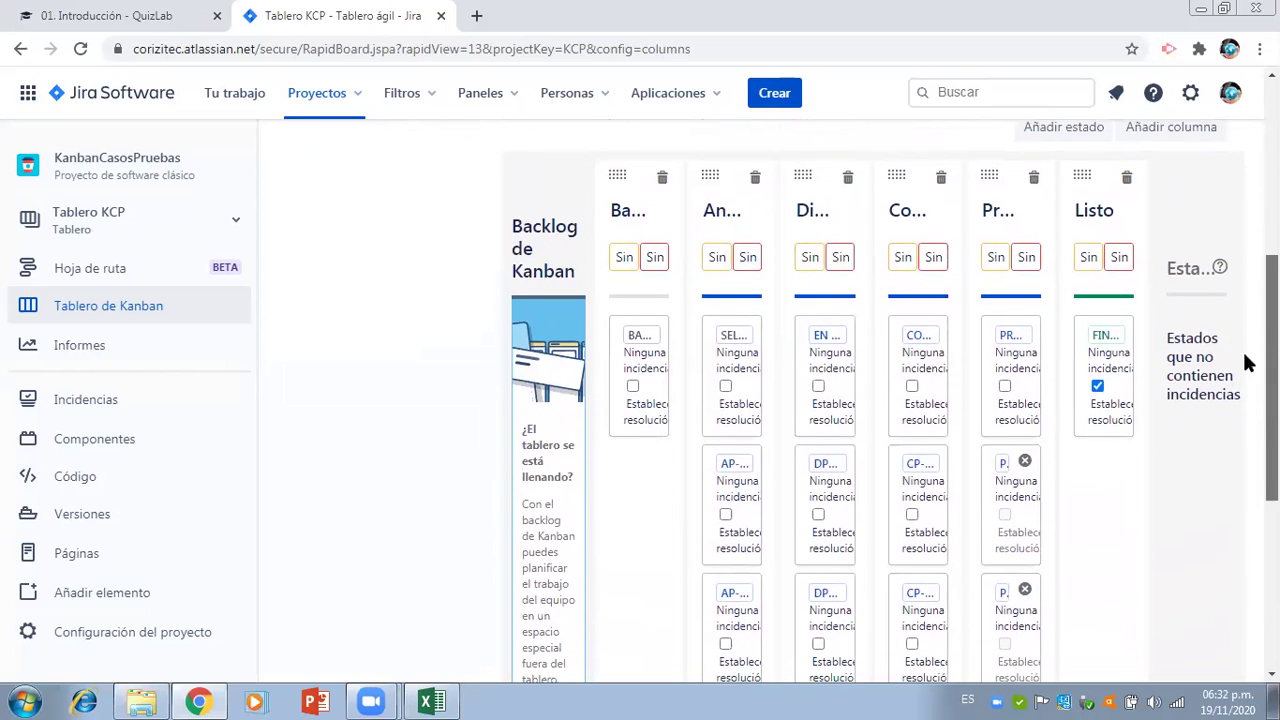
{"action": "scroll", "coordinate": [1247, 362], "scroll_direction": "up", "scroll_amount": 2}
{"action": "scroll", "coordinate": [1240, 312], "scroll_direction": "up", "scroll_amount": 1}
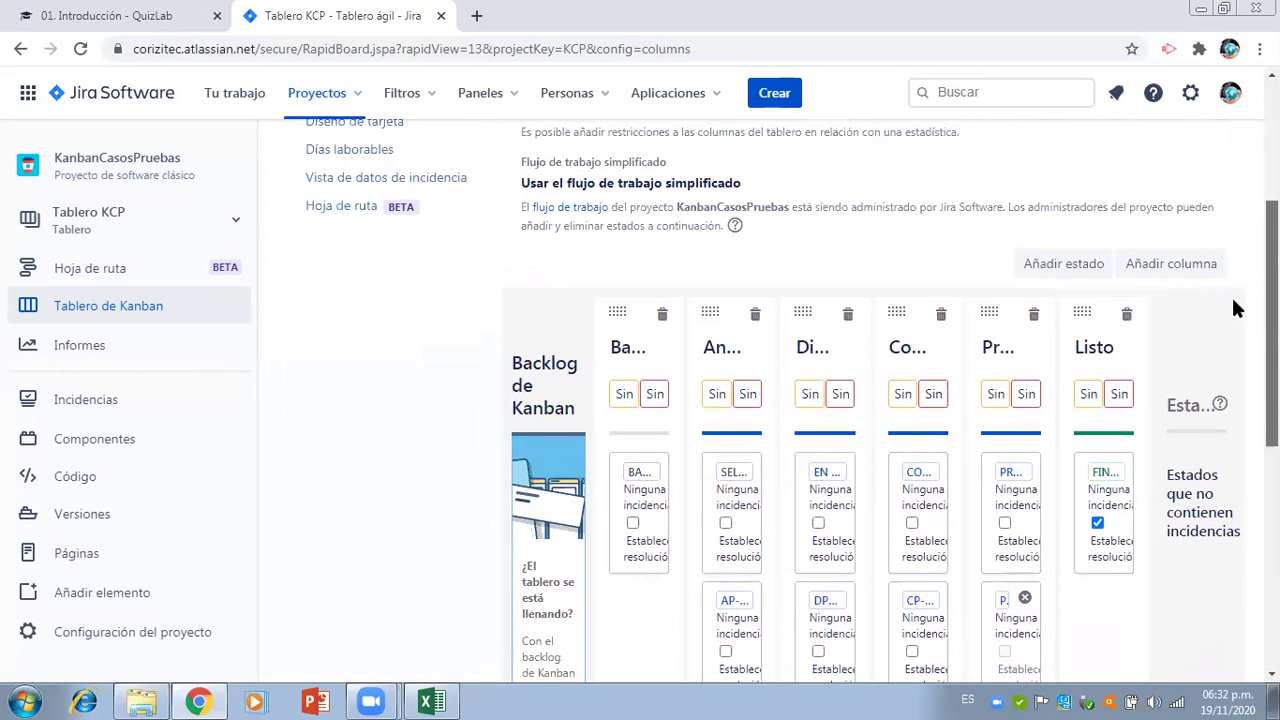
{"action": "scroll", "coordinate": [1237, 306], "scroll_direction": "up", "scroll_amount": 3}
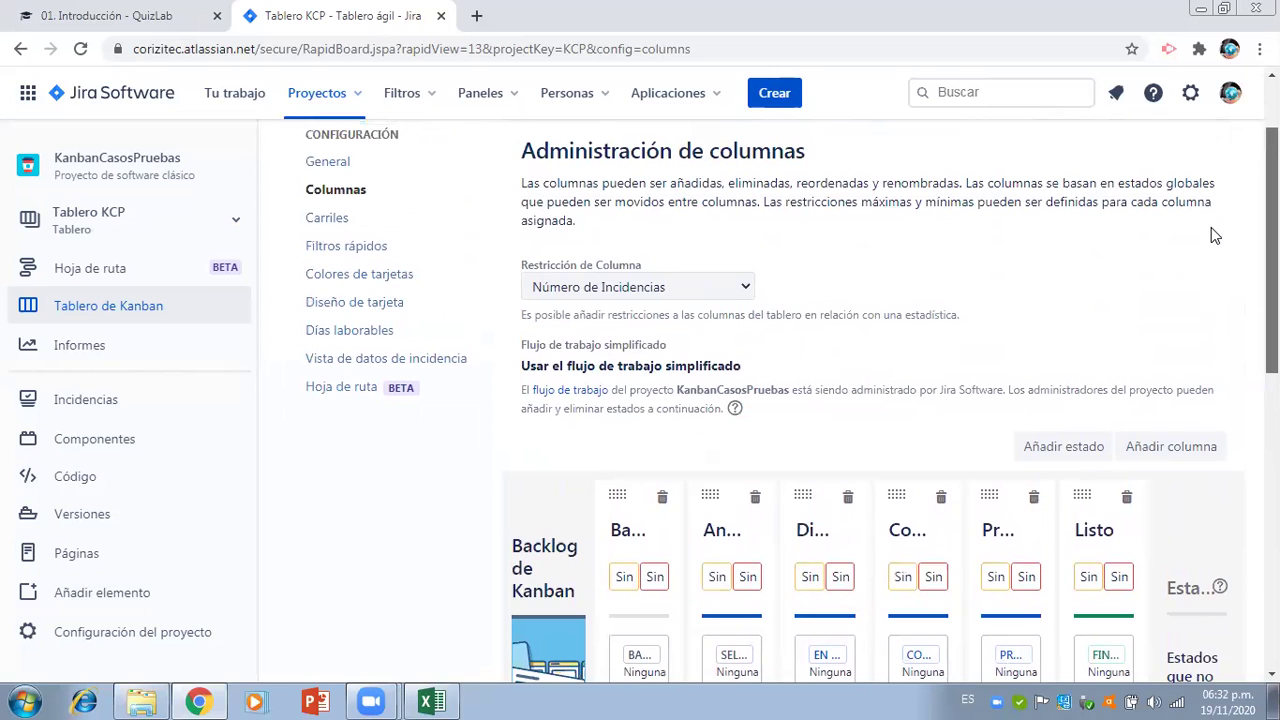
- Base the board's swimlanes on Usuarios asignados and keep unassigned issues set to Mostrar debajo de otros carriles
{"action": "left_click", "coordinate": [337, 219]}
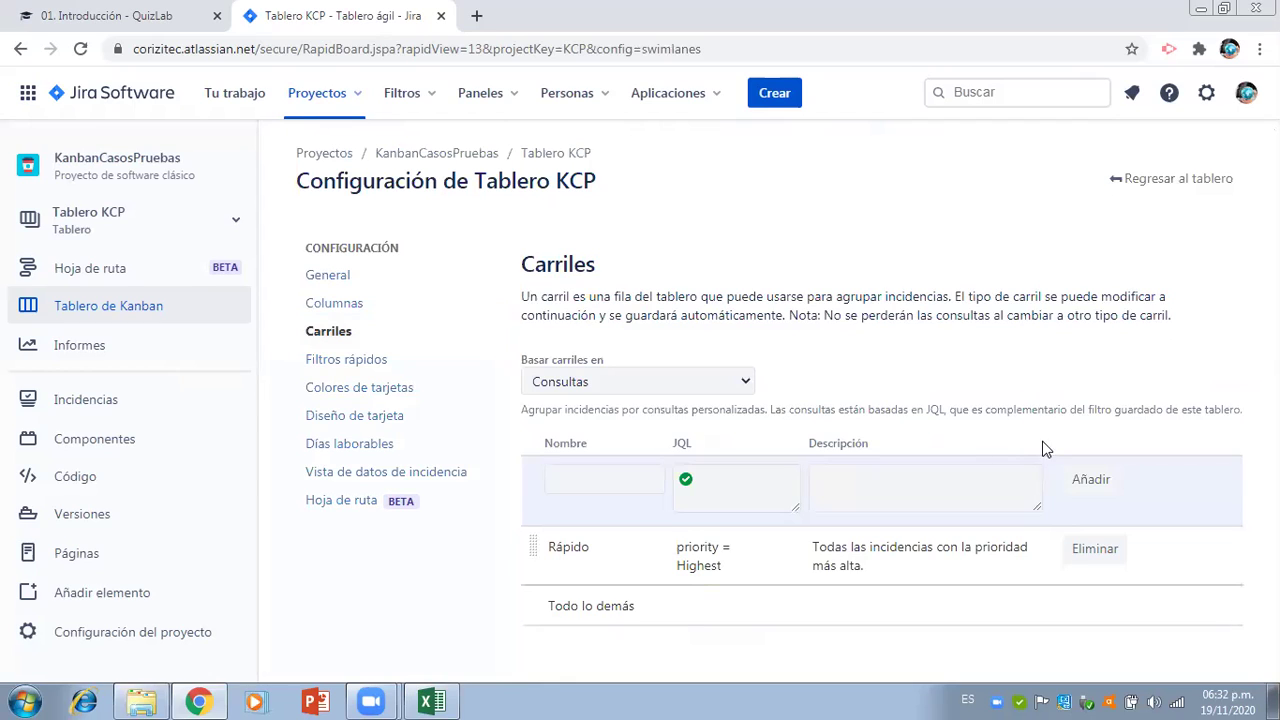
{"action": "left_click", "coordinate": [748, 389]}
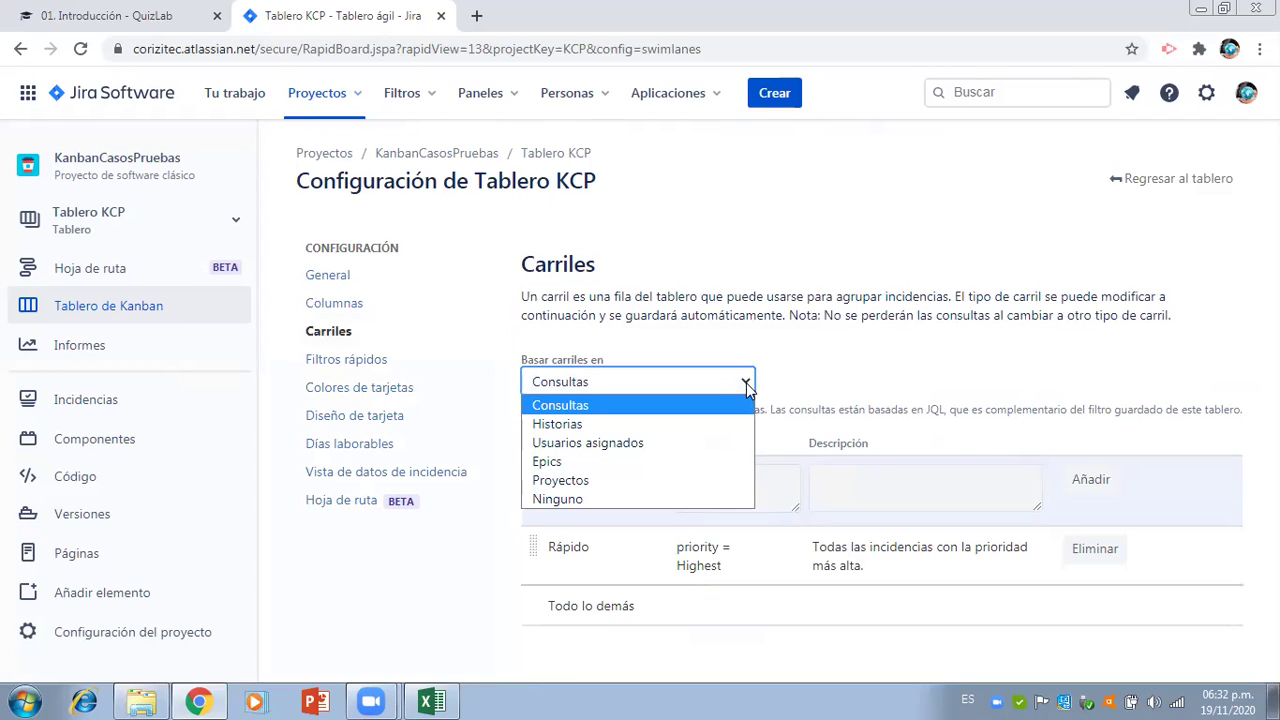
{"action": "left_click", "coordinate": [611, 443]}
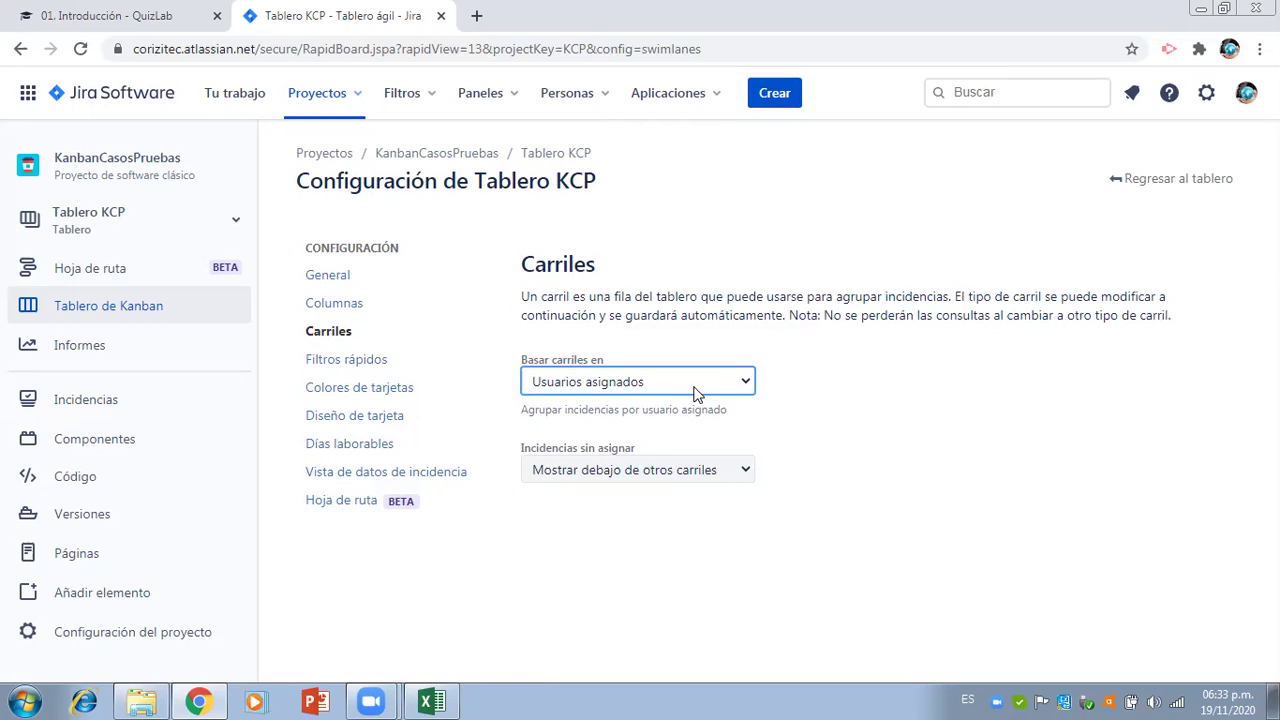
{"action": "left_click", "coordinate": [737, 388]}
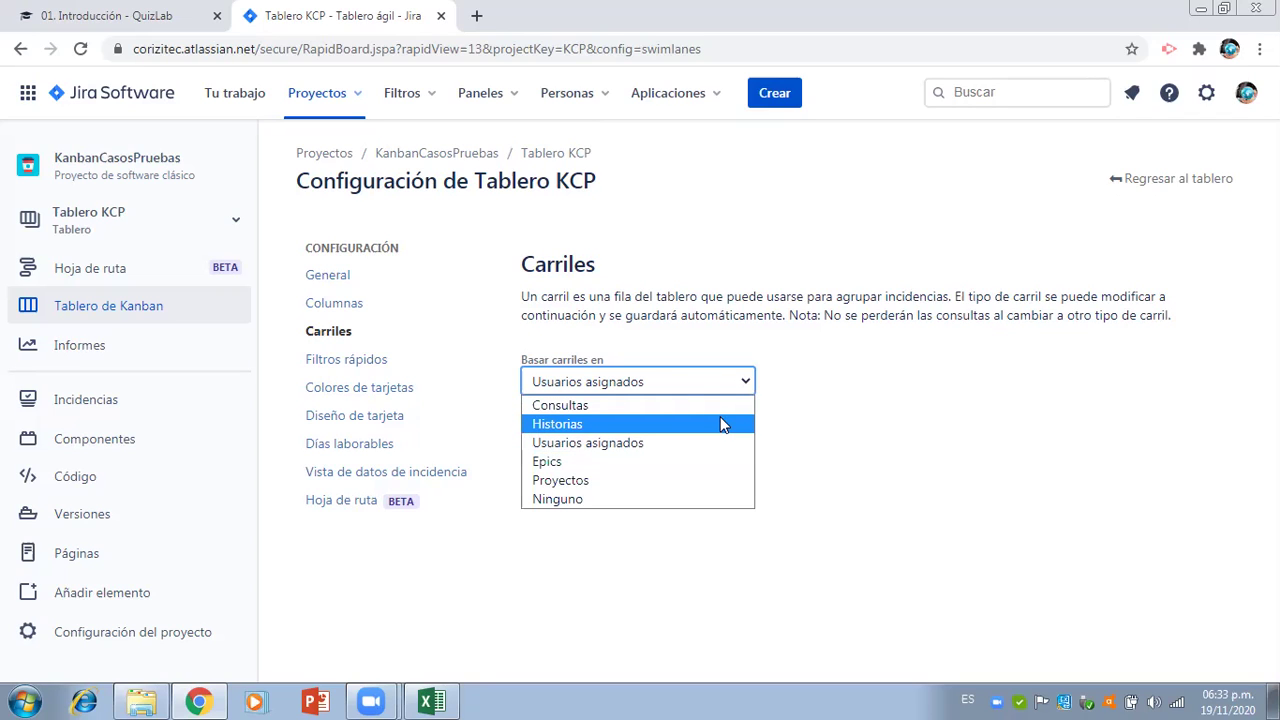
{"action": "left_click", "coordinate": [652, 448]}
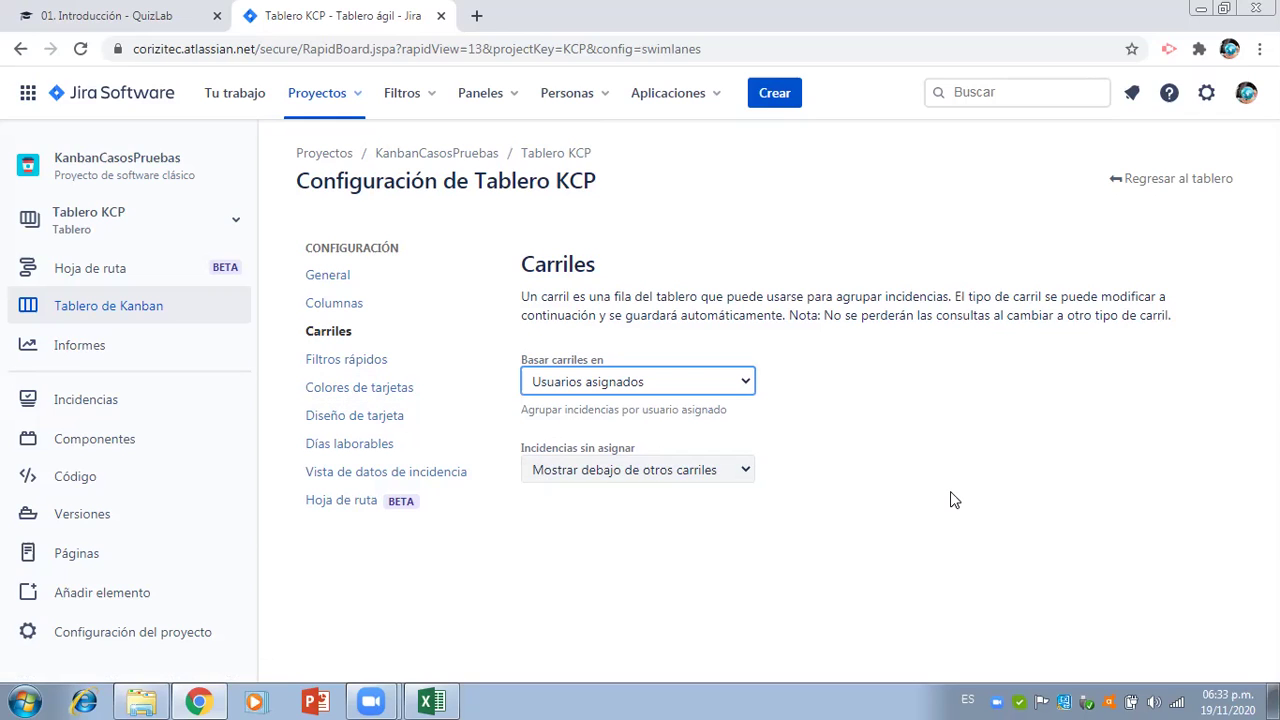
{"action": "left_click", "coordinate": [716, 470]}
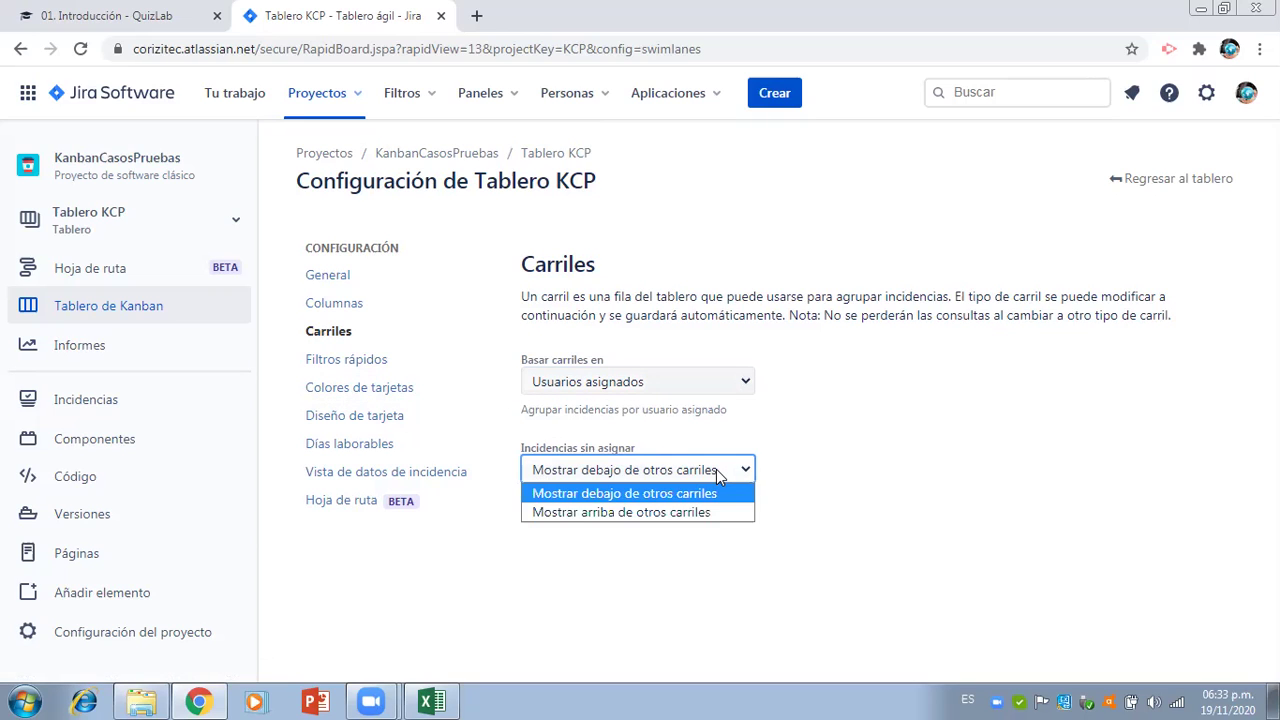
{"action": "left_click", "coordinate": [716, 469]}
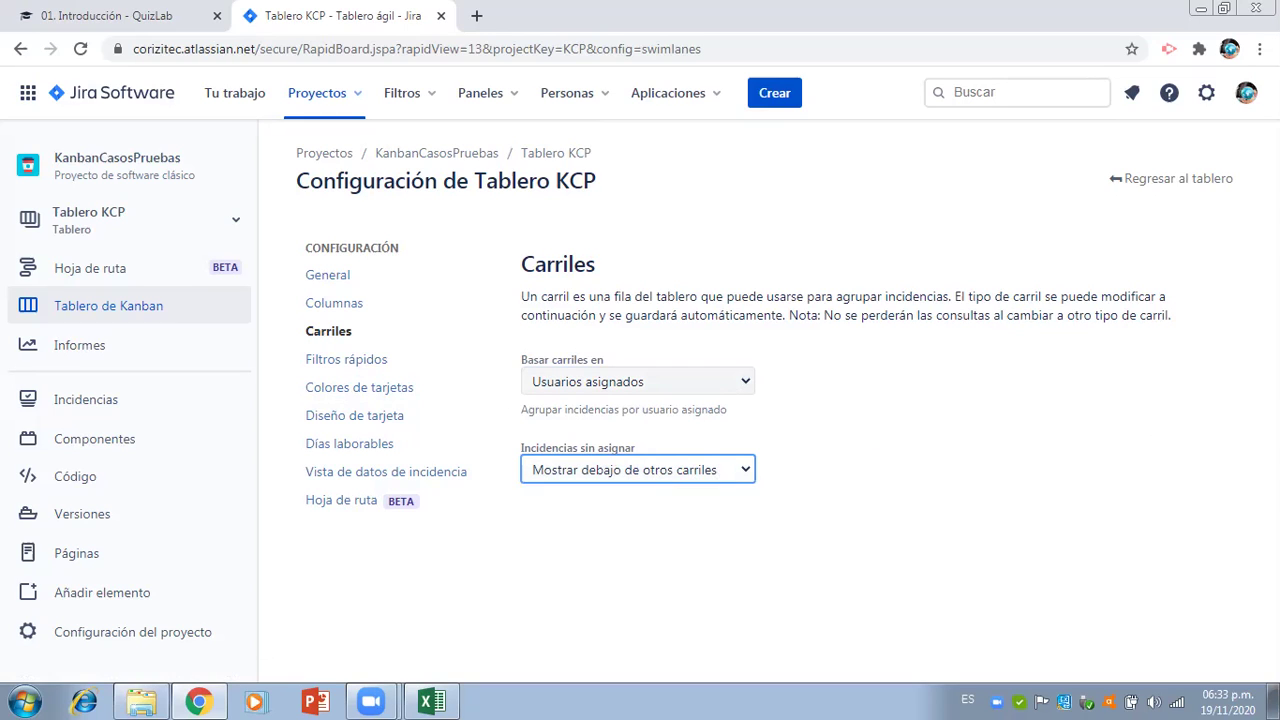
- Look through the project's board, components, versions and issues pages, ending on the Kanban board
{"action": "left_click", "coordinate": [1180, 190]}
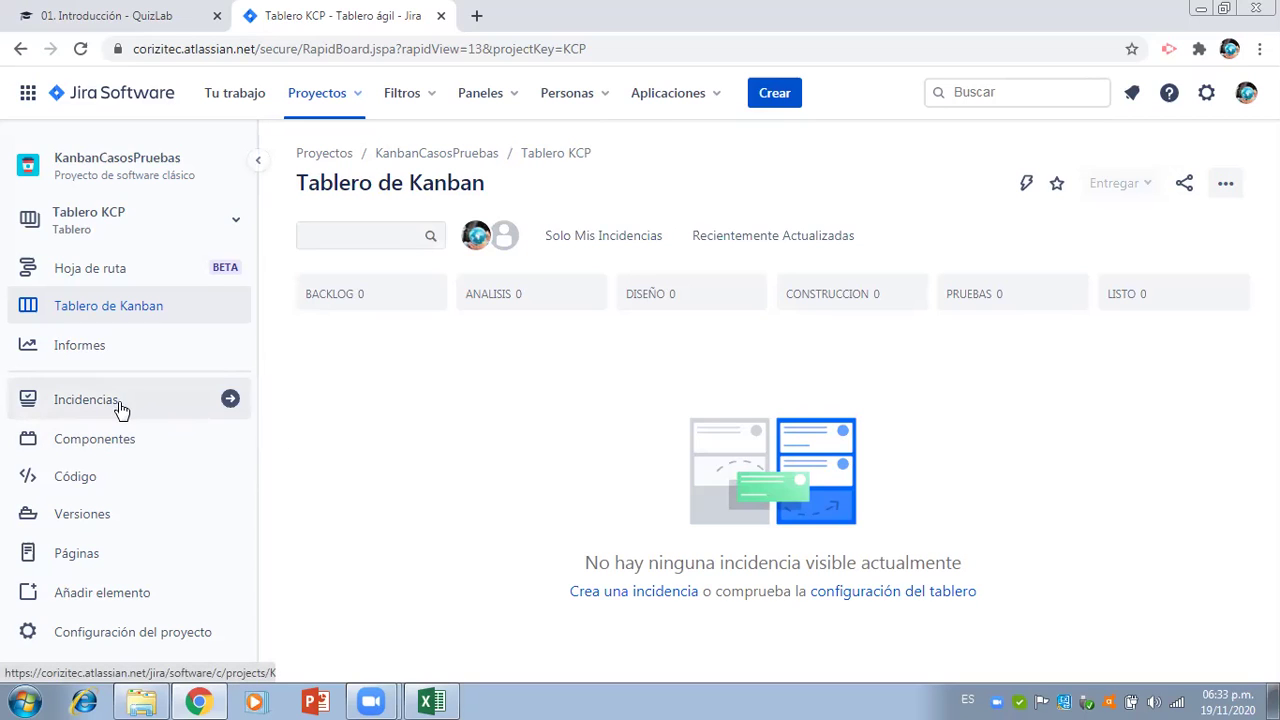
{"action": "left_click", "coordinate": [105, 443]}
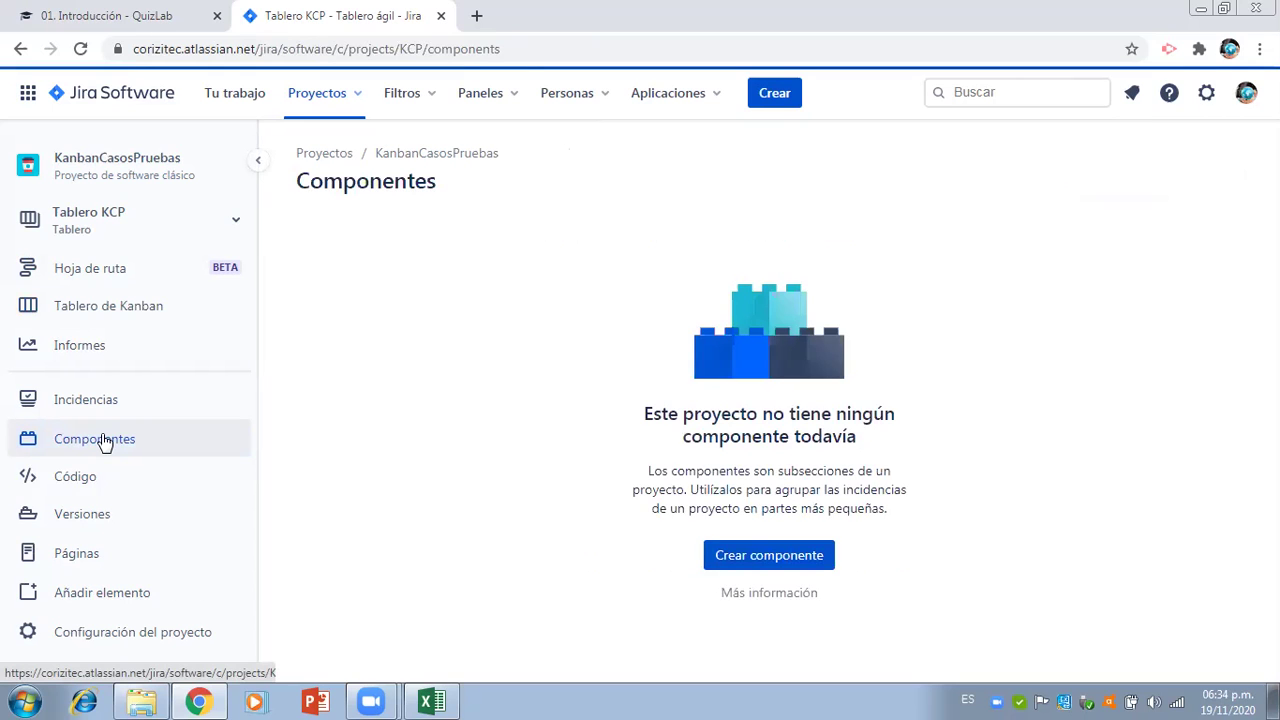
{"action": "left_click", "coordinate": [97, 515]}
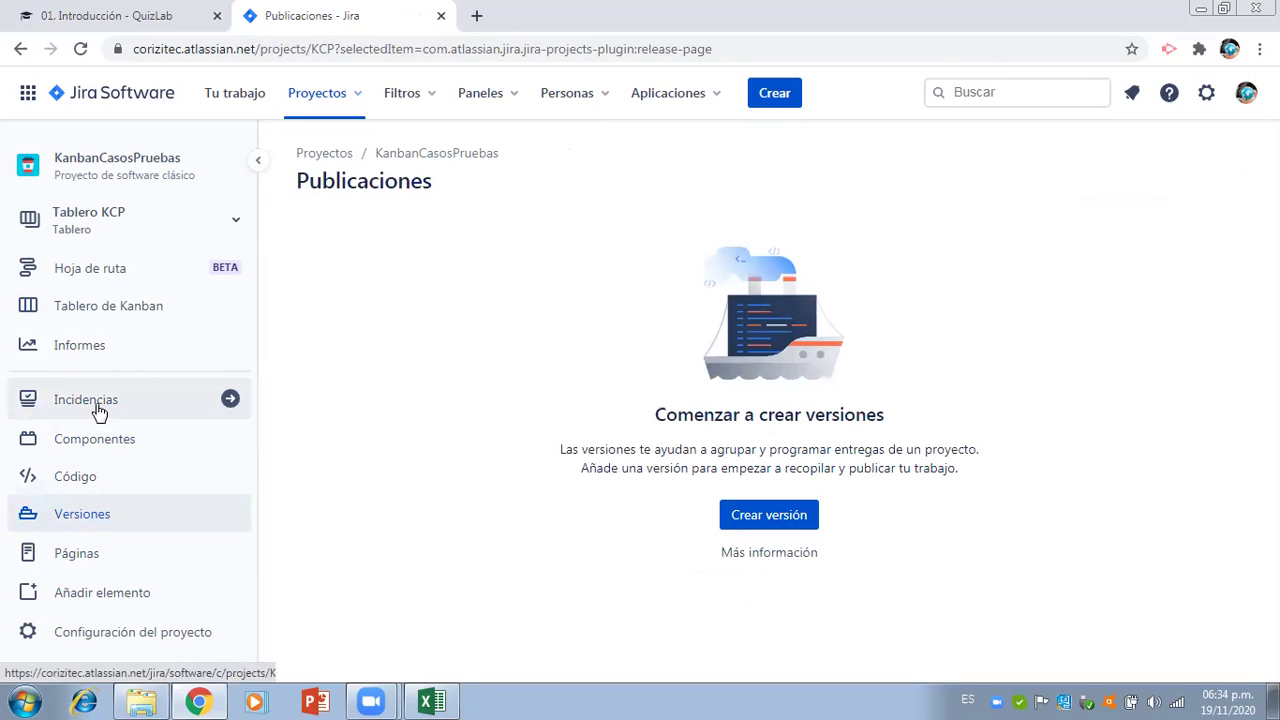
{"action": "left_click", "coordinate": [99, 410]}
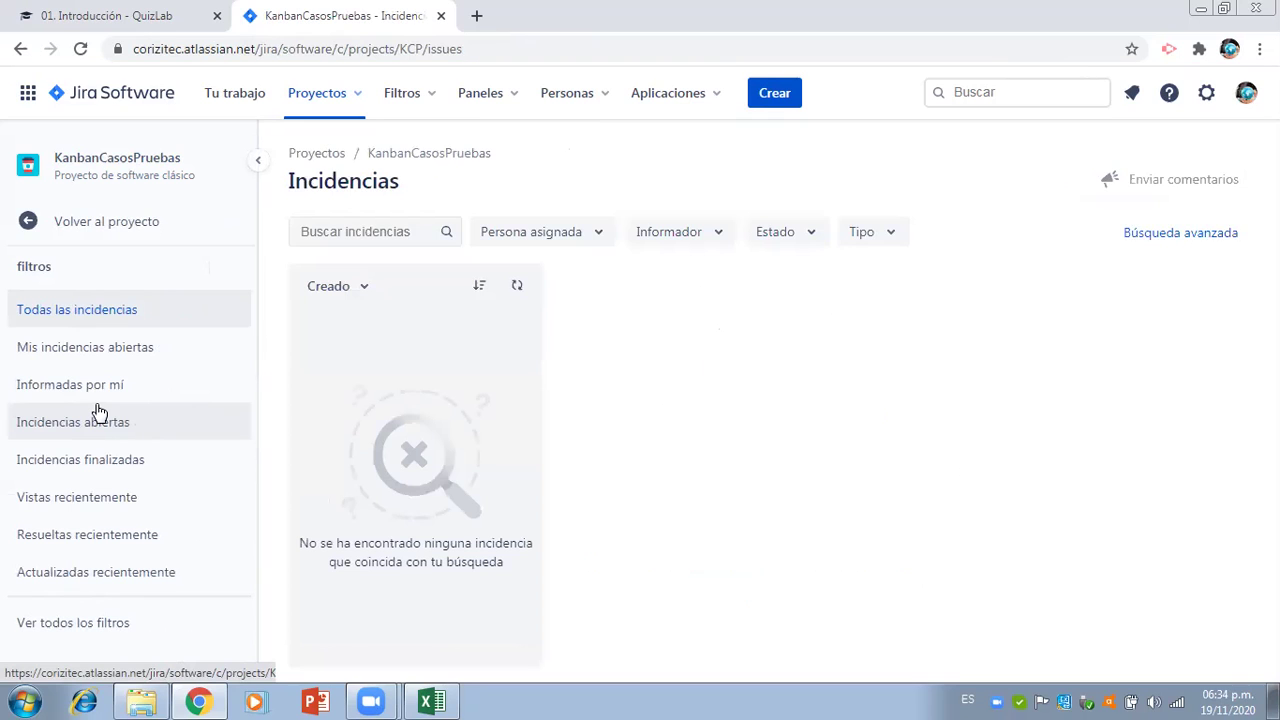
{"action": "left_click", "coordinate": [62, 223]}
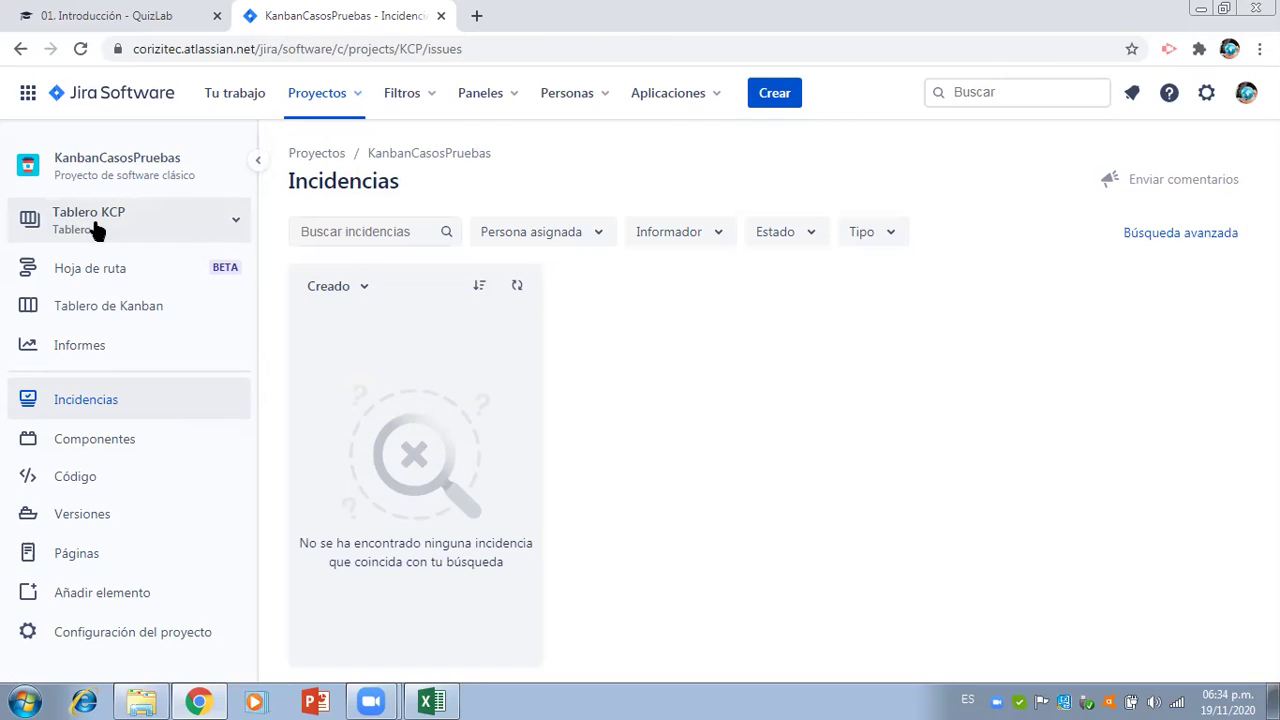
{"action": "left_click", "coordinate": [94, 310]}
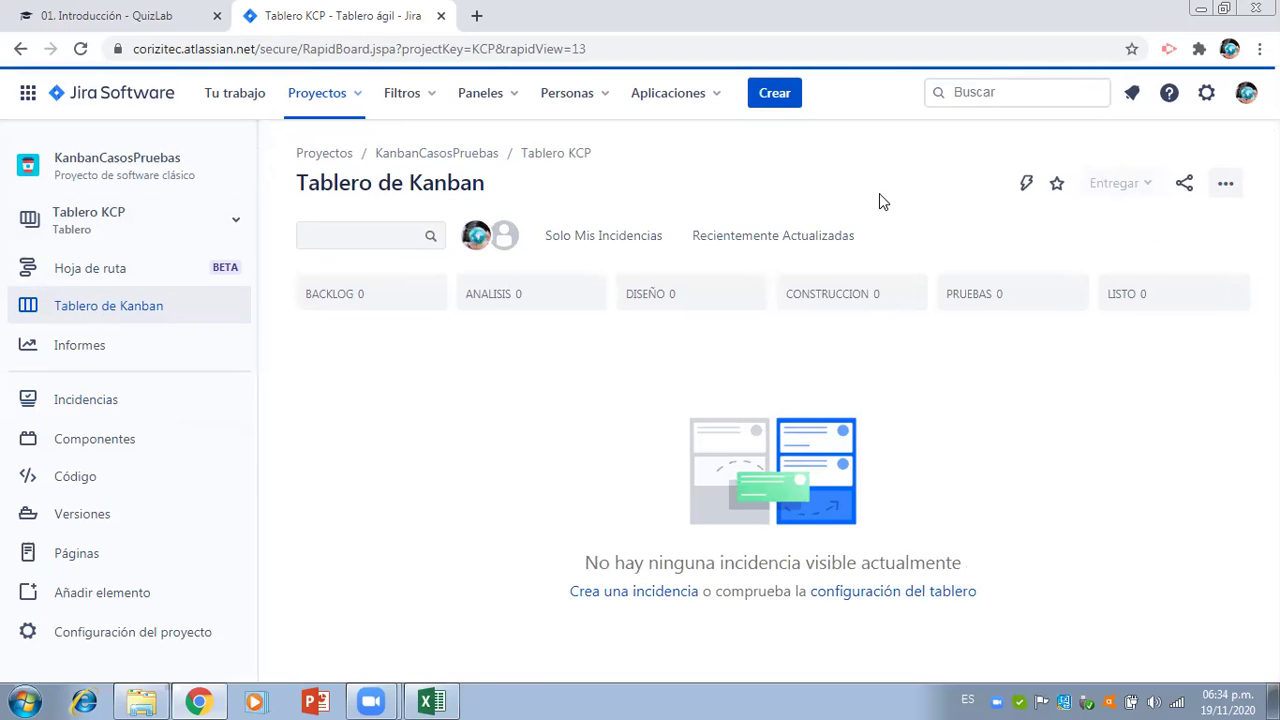
- Examine the fields offered in the new-issue form down to Epic Link, and close it without creating an issue
{"action": "left_click", "coordinate": [789, 102]}
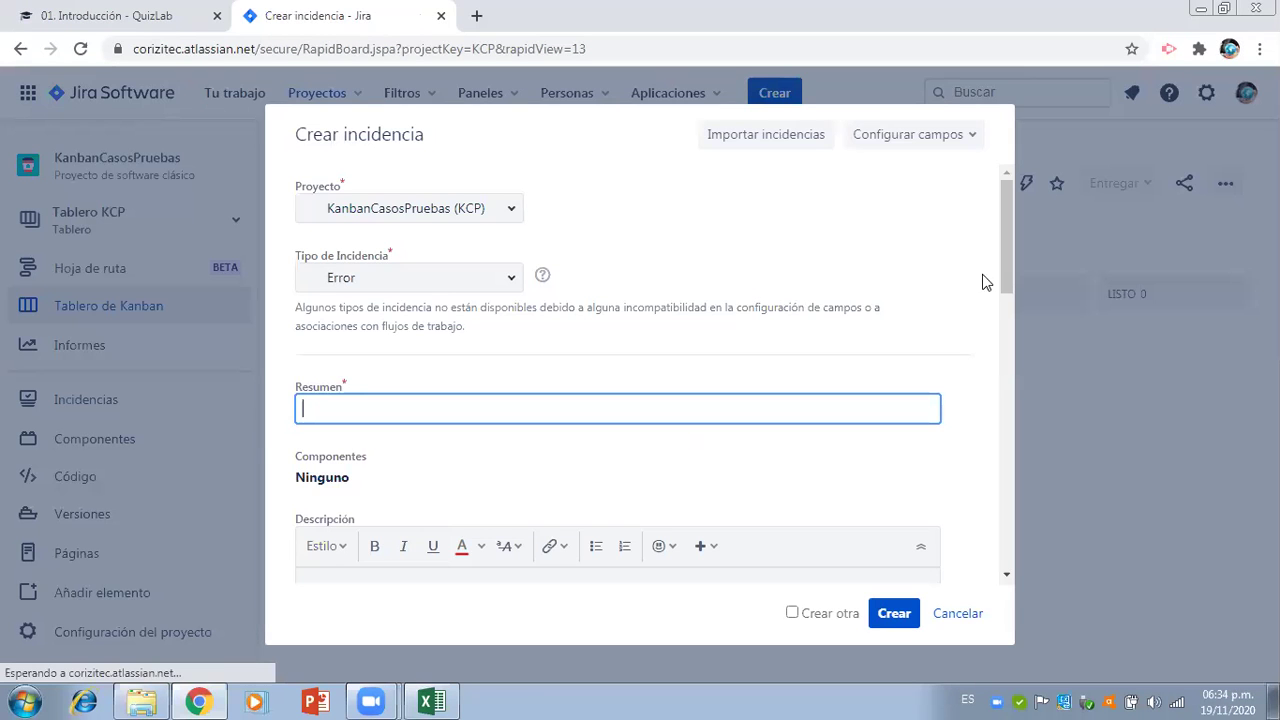
{"action": "left_click_drag", "start_coordinate": [1003, 250], "coordinate": [1042, 447]}
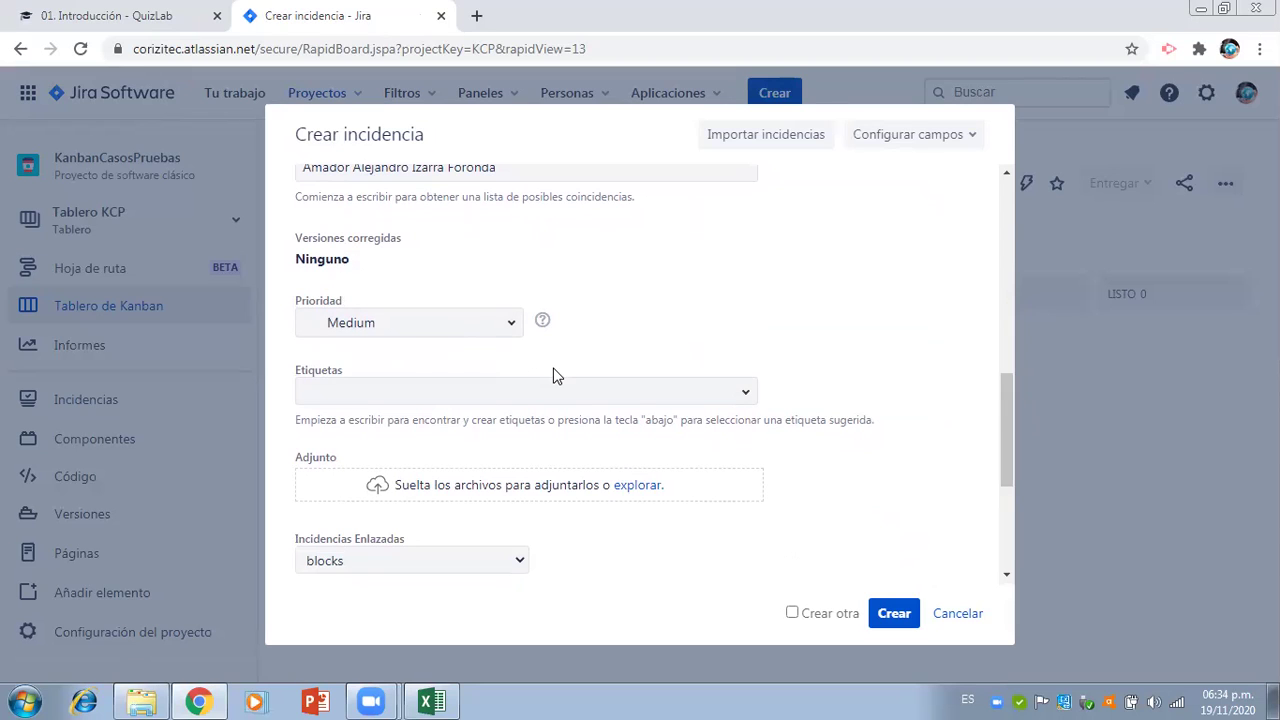
{"action": "left_click_drag", "start_coordinate": [1002, 424], "coordinate": [1035, 542]}
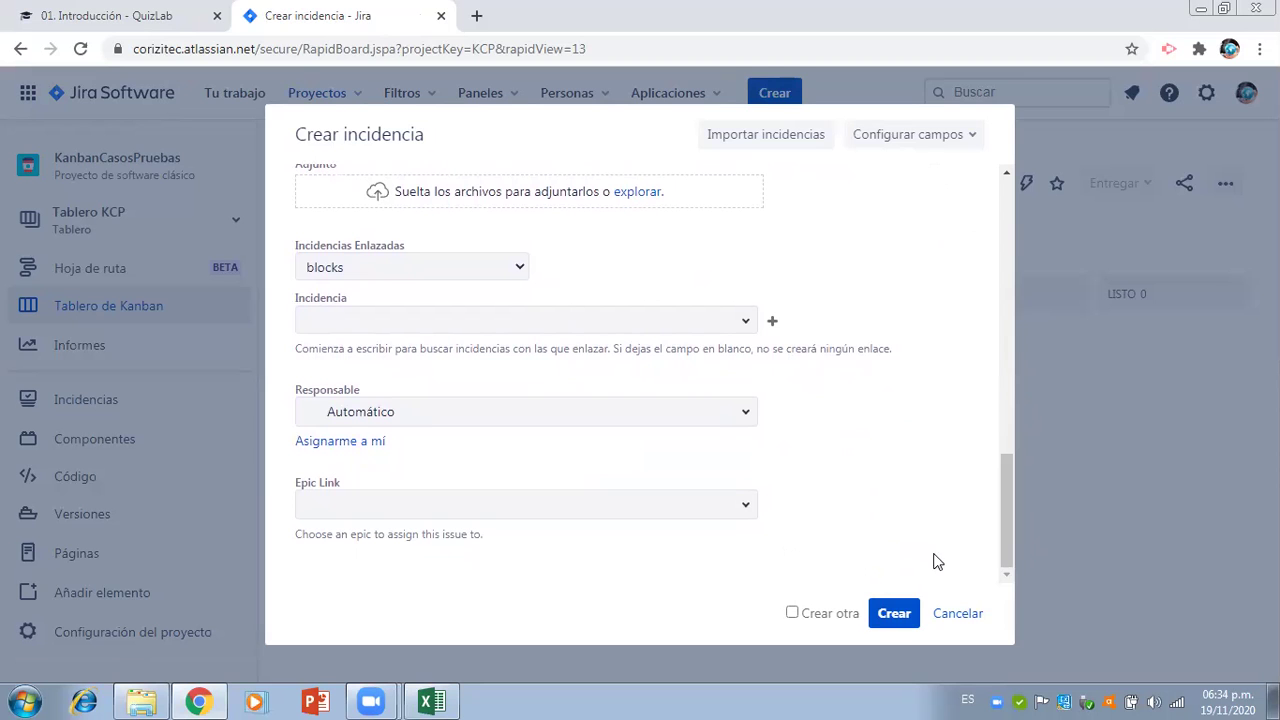
{"action": "left_click", "coordinate": [955, 613]}
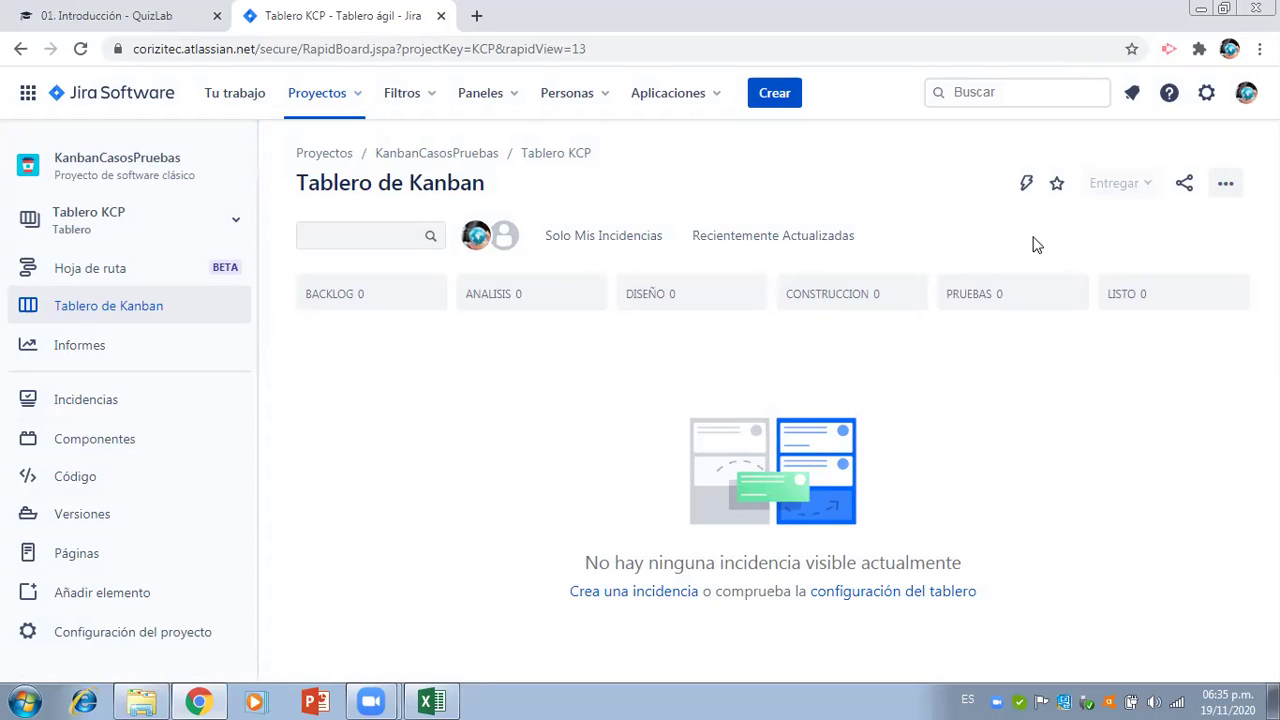
- Start a new issue in the KanbanCasosPruebas project and set its issue type to Tarea
{"action": "left_click", "coordinate": [1222, 190]}
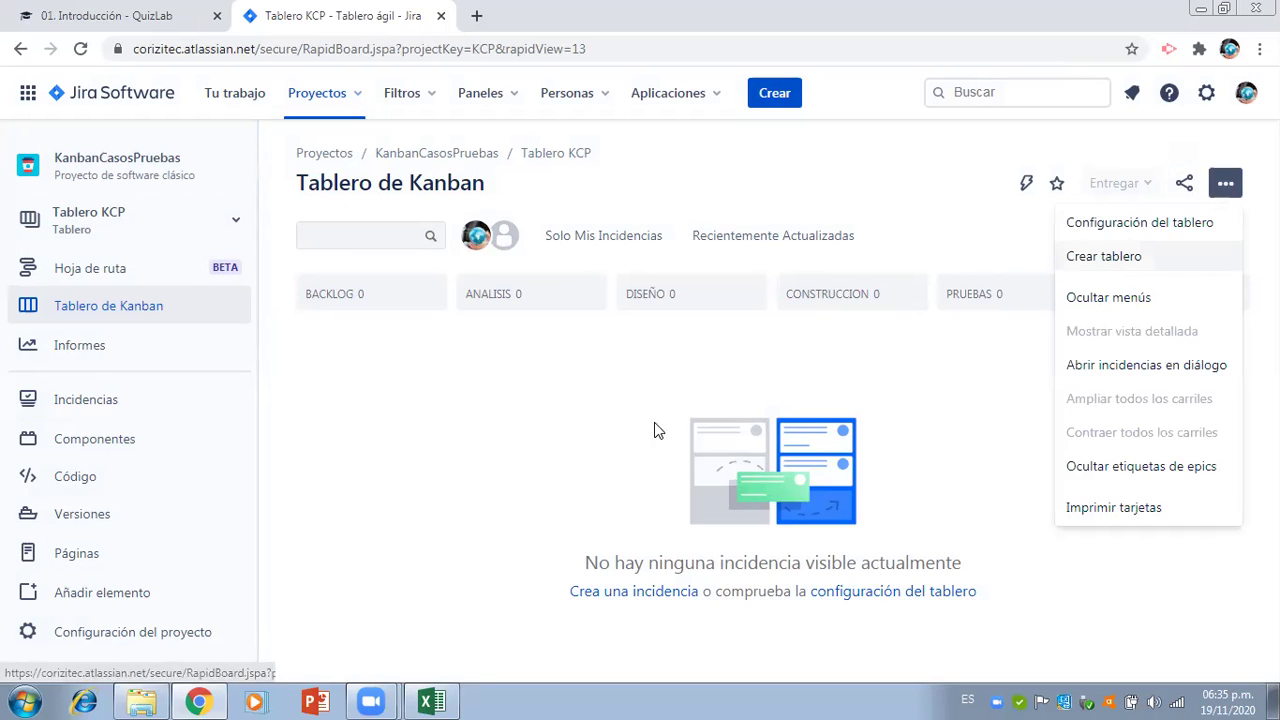
{"action": "left_click", "coordinate": [590, 592]}
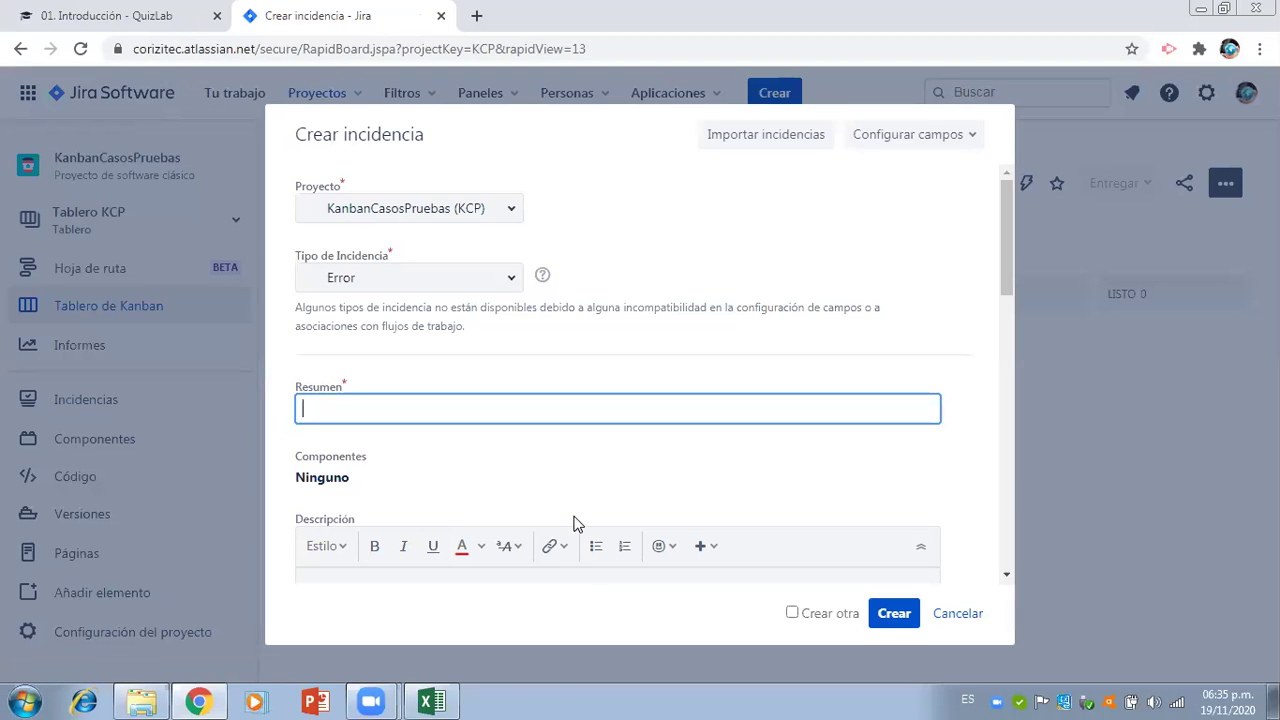
{"action": "left_click", "coordinate": [516, 279]}
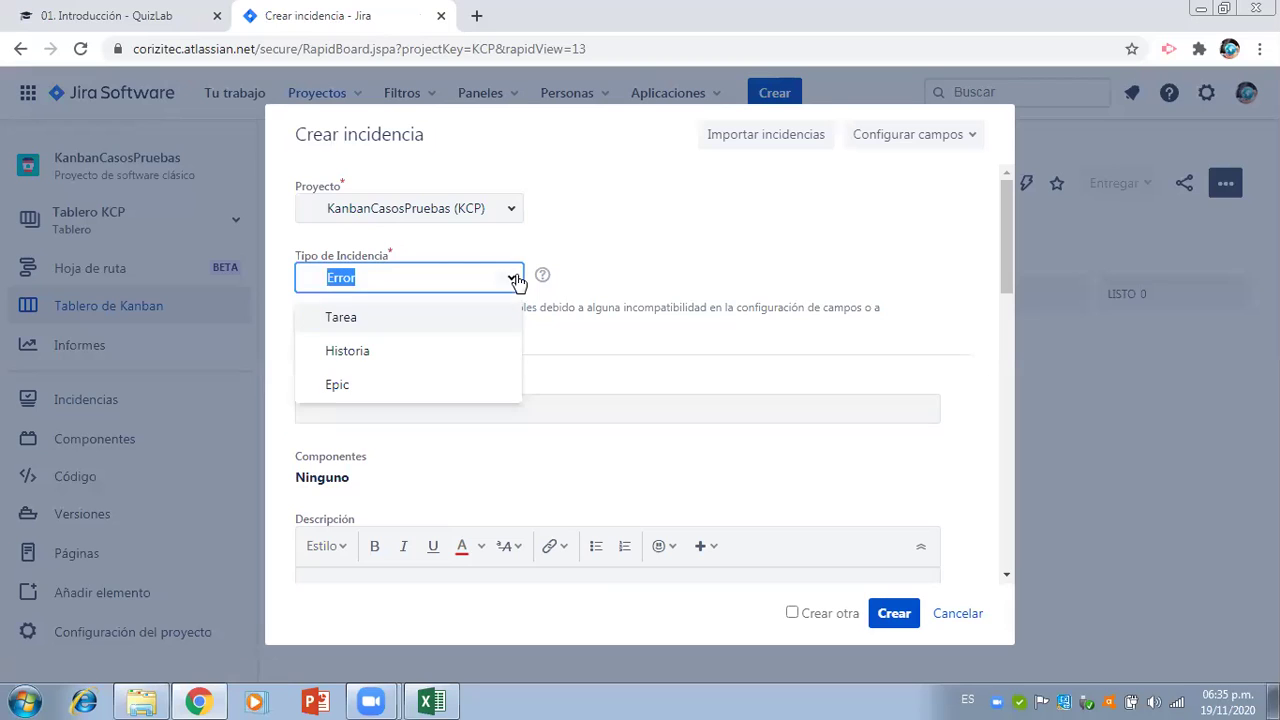
{"action": "left_click", "coordinate": [465, 317]}
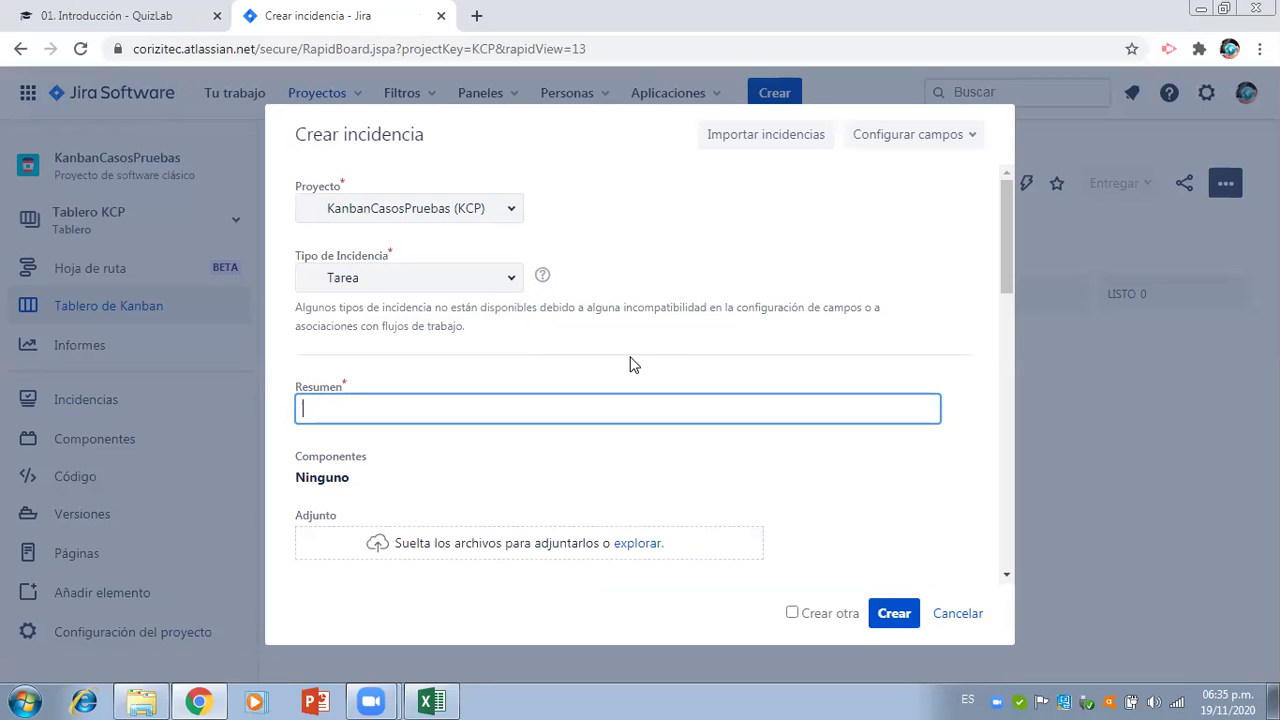
- Switch to the test-case workbook in Excel and examine the PS3-1 row's cells from the status mark to Escenario
{"action": "left_click", "coordinate": [434, 700]}
{"action": "left_click", "coordinate": [343, 402]}
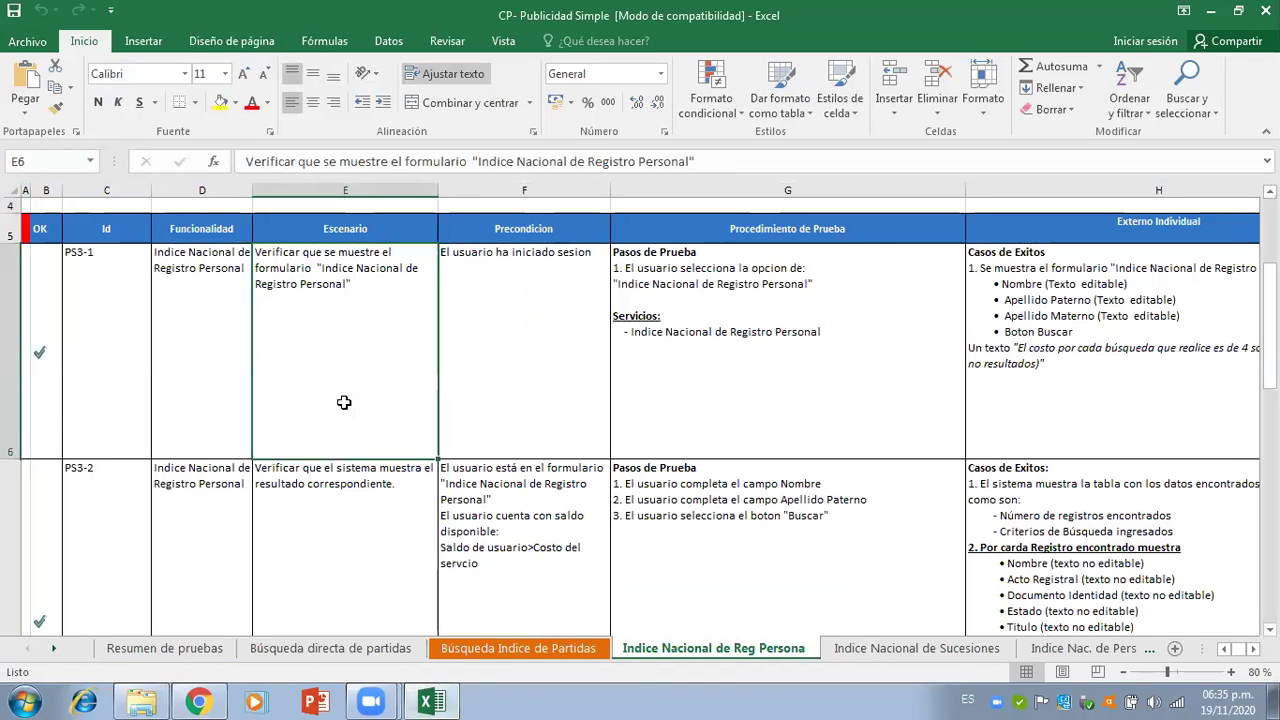
{"action": "key", "text": "Left"}
{"action": "key", "text": "Home"}
{"action": "key", "text": "Right"}
{"action": "key", "text": "Right"}
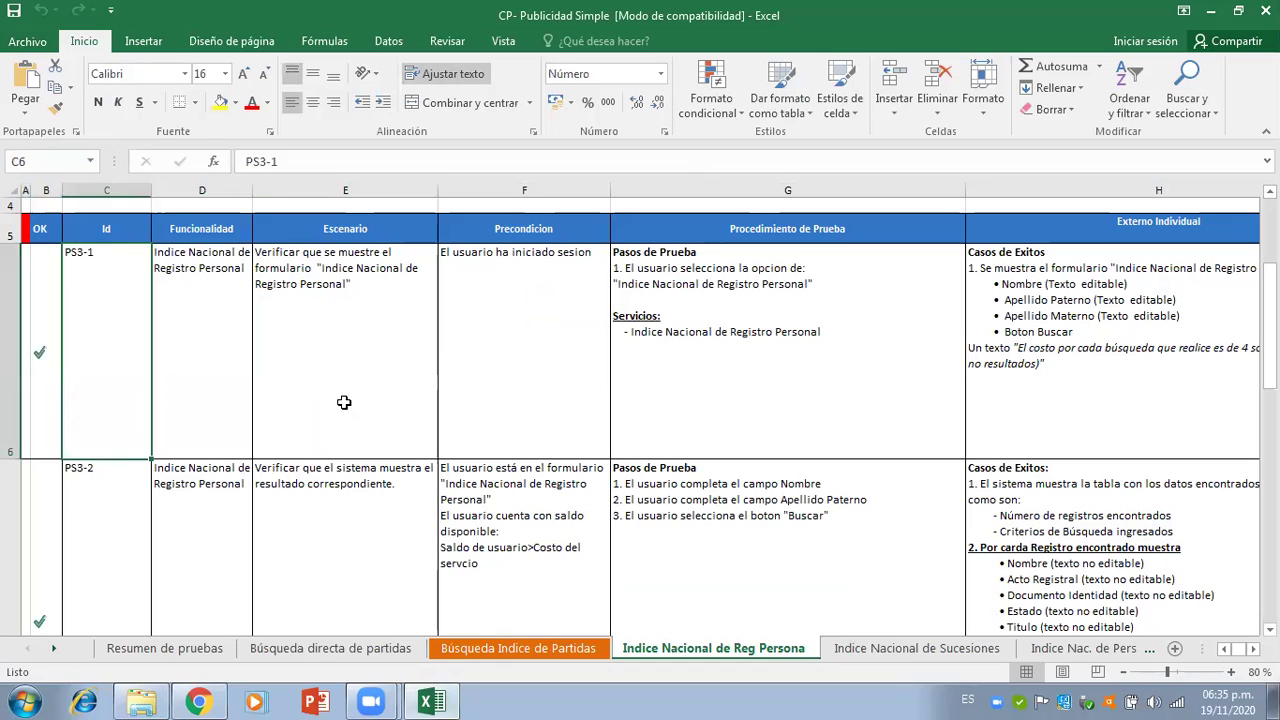
{"action": "key", "text": "Right"}
{"action": "key", "text": "Right"}
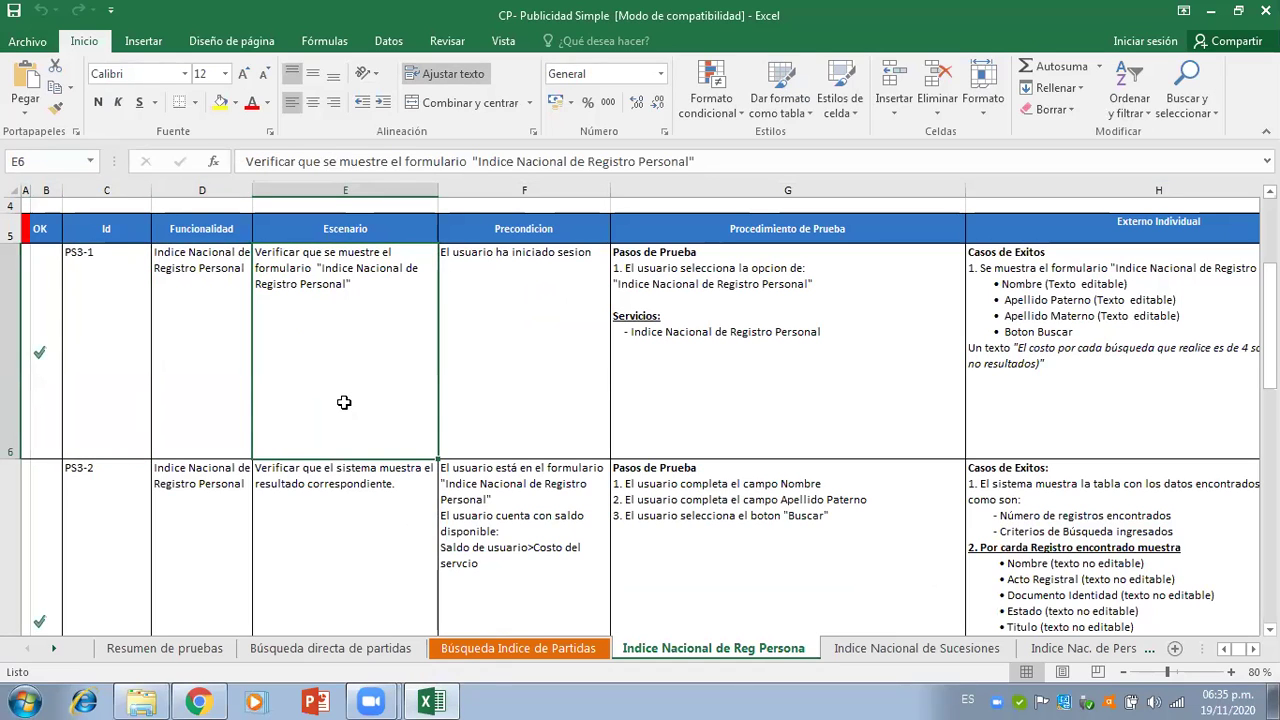
{"action": "key", "text": "Left"}
{"action": "key", "text": "Left"}
{"action": "key", "text": "Left"}
{"action": "key", "text": "Left"}
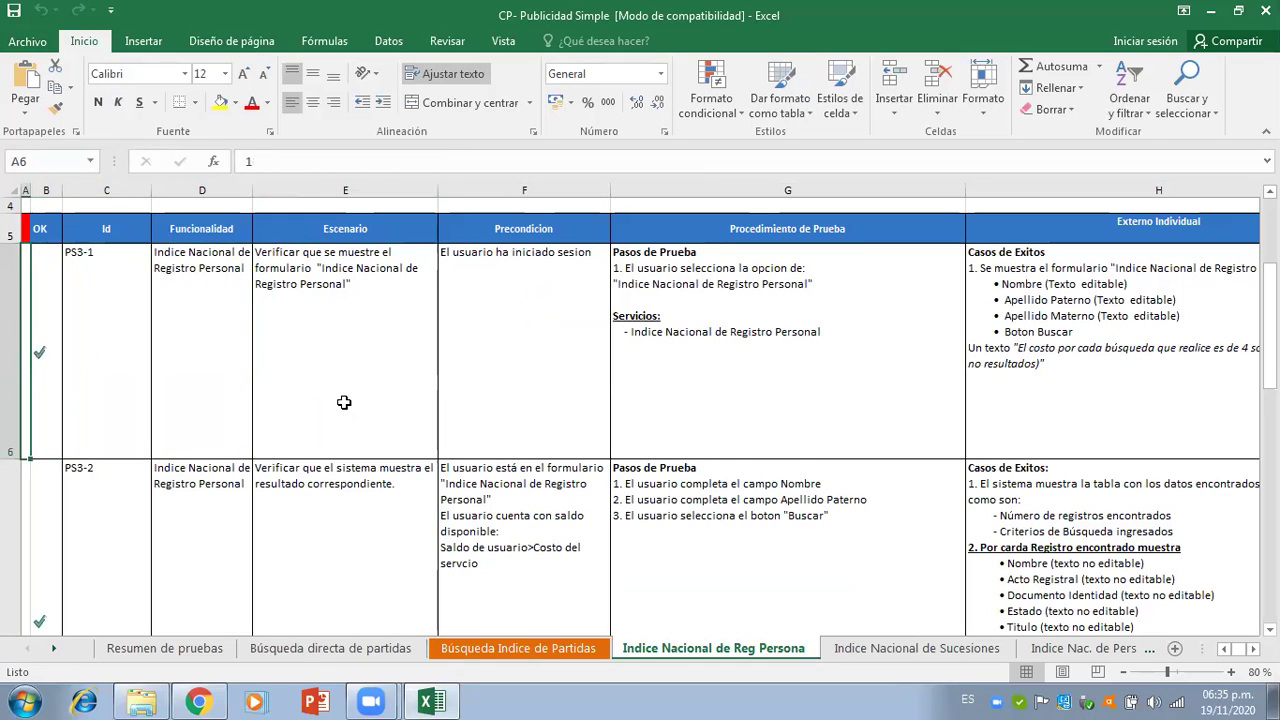
{"action": "key", "text": "Right"}
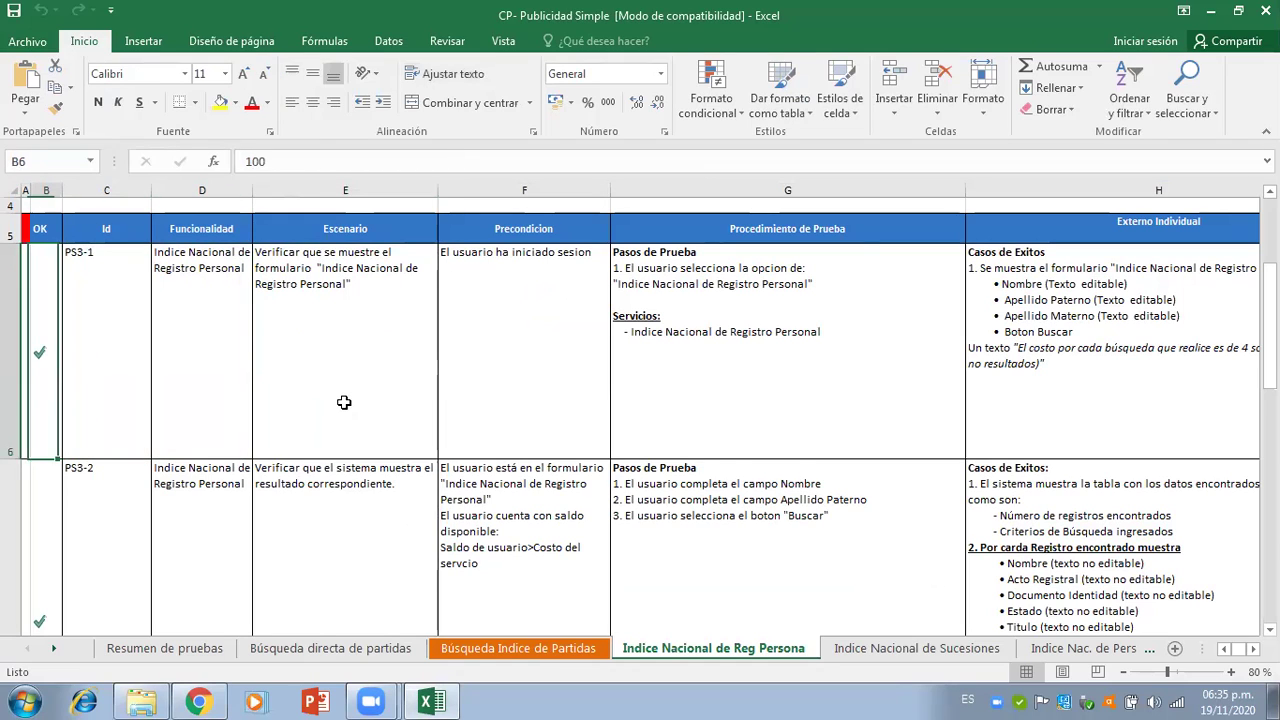
- Copy the test case Id PS3-1 from the workbook into the Jira issue's Resumen, followed by a hyphen separator
{"action": "key", "text": "Right"}
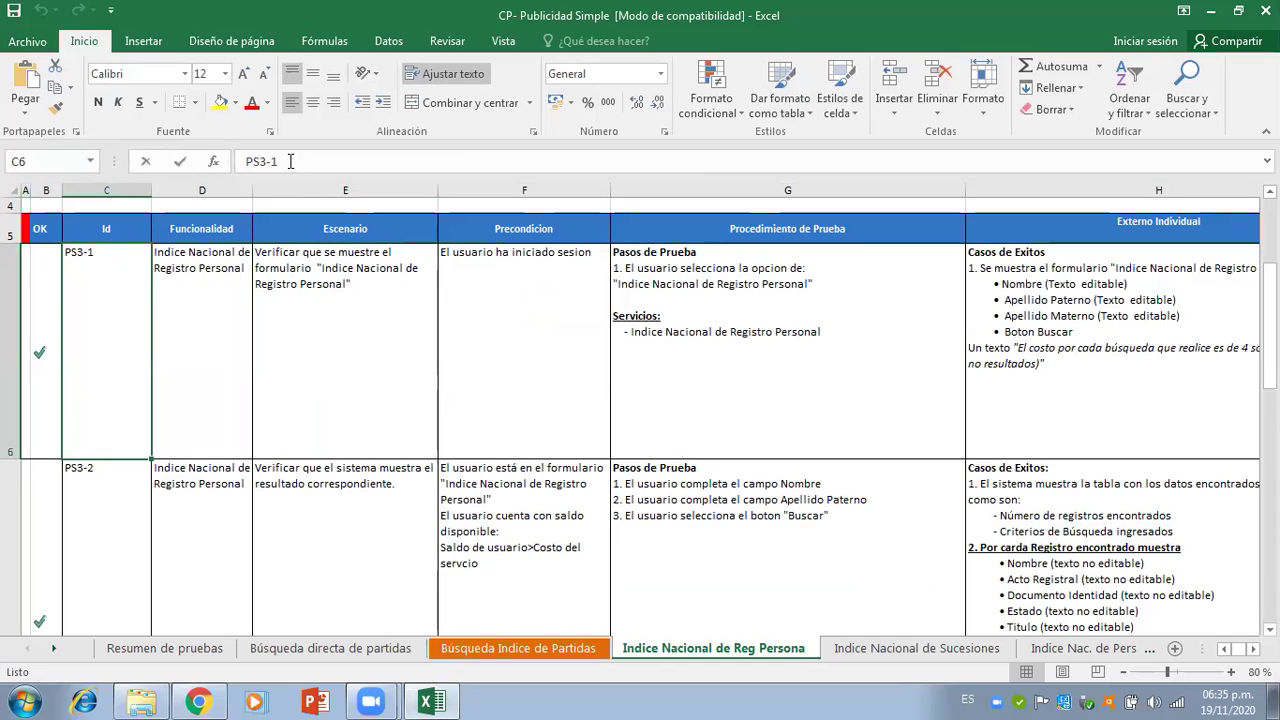
{"action": "double_click", "coordinate": [242, 161]}
{"action": "key", "text": "ctrl+c"}
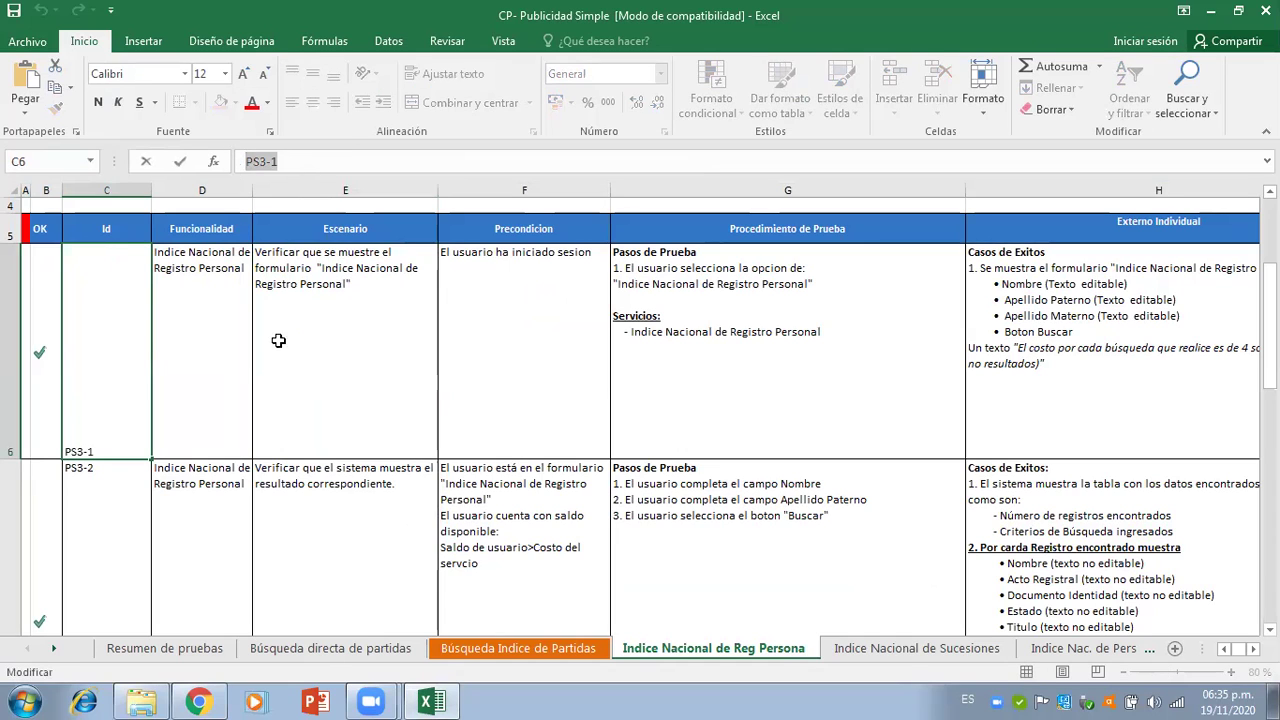
{"action": "left_click", "coordinate": [203, 701]}
{"action": "key", "text": "ctrl+v"}
{"action": "type", "text": "-"}
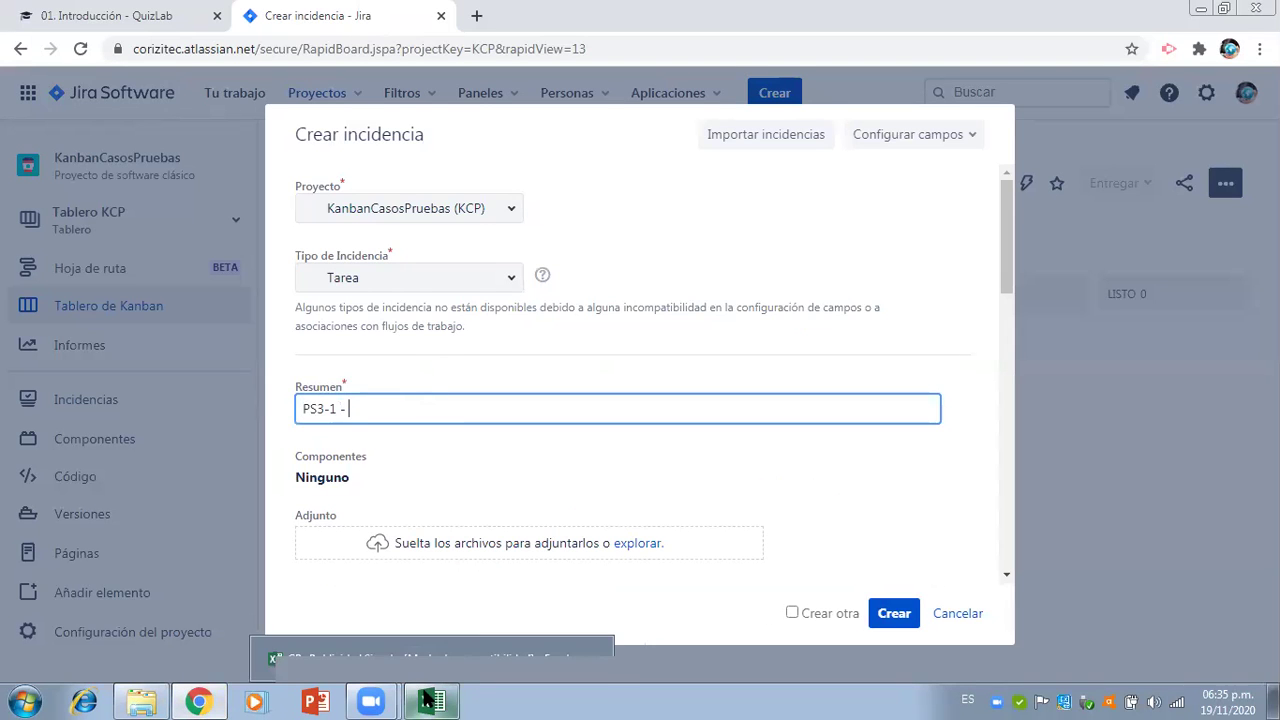
- Copy the PS3-1 Escenario text, Verificar que se muestre el formulario "Indice Nacional de Registro Personal", from Excel to the end of Jira's Resumen
{"action": "left_click", "coordinate": [431, 701]}
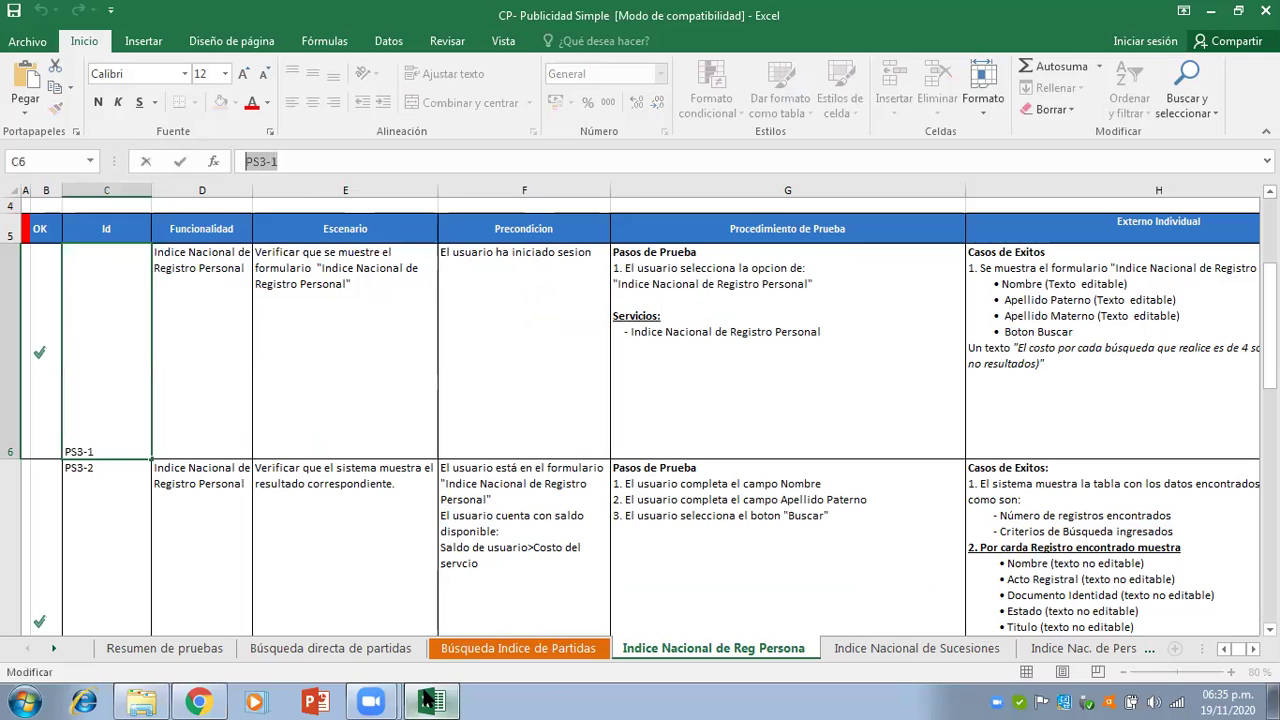
{"action": "left_click", "coordinate": [353, 291]}
{"action": "left_click_drag", "start_coordinate": [353, 287], "coordinate": [252, 252]}
{"action": "key", "text": "ctrl+c"}
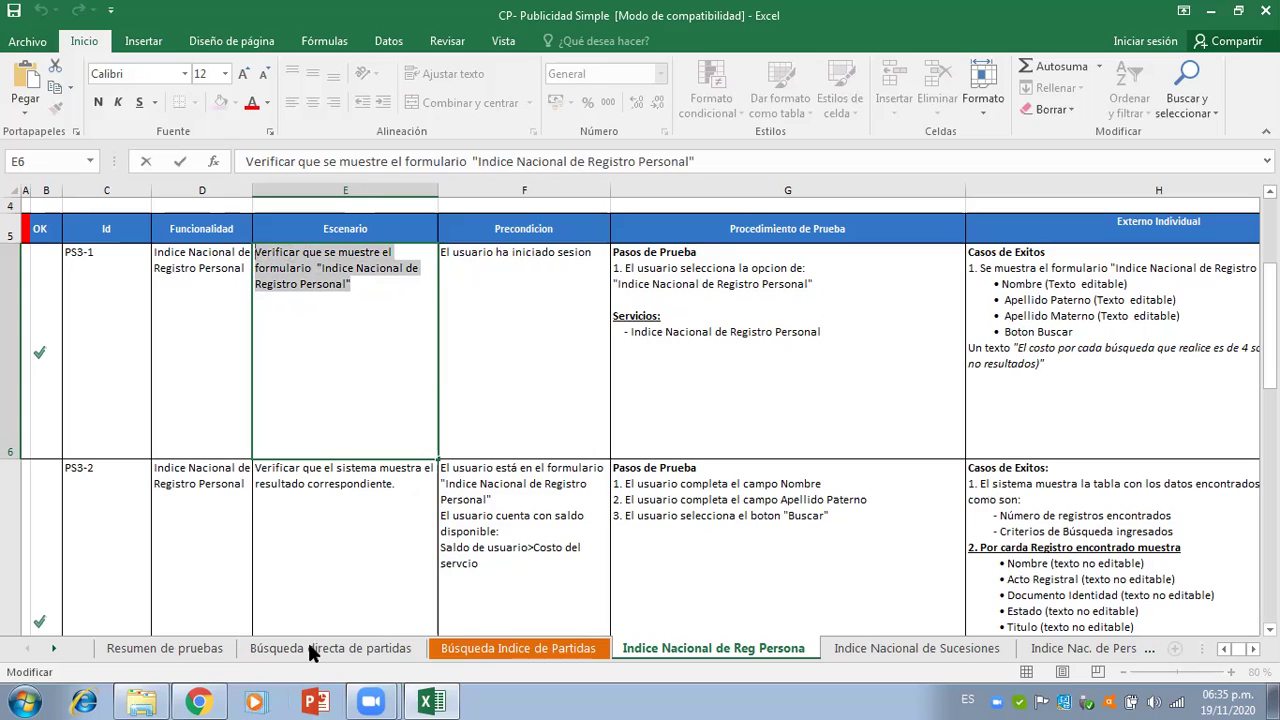
{"action": "left_click", "coordinate": [212, 700]}
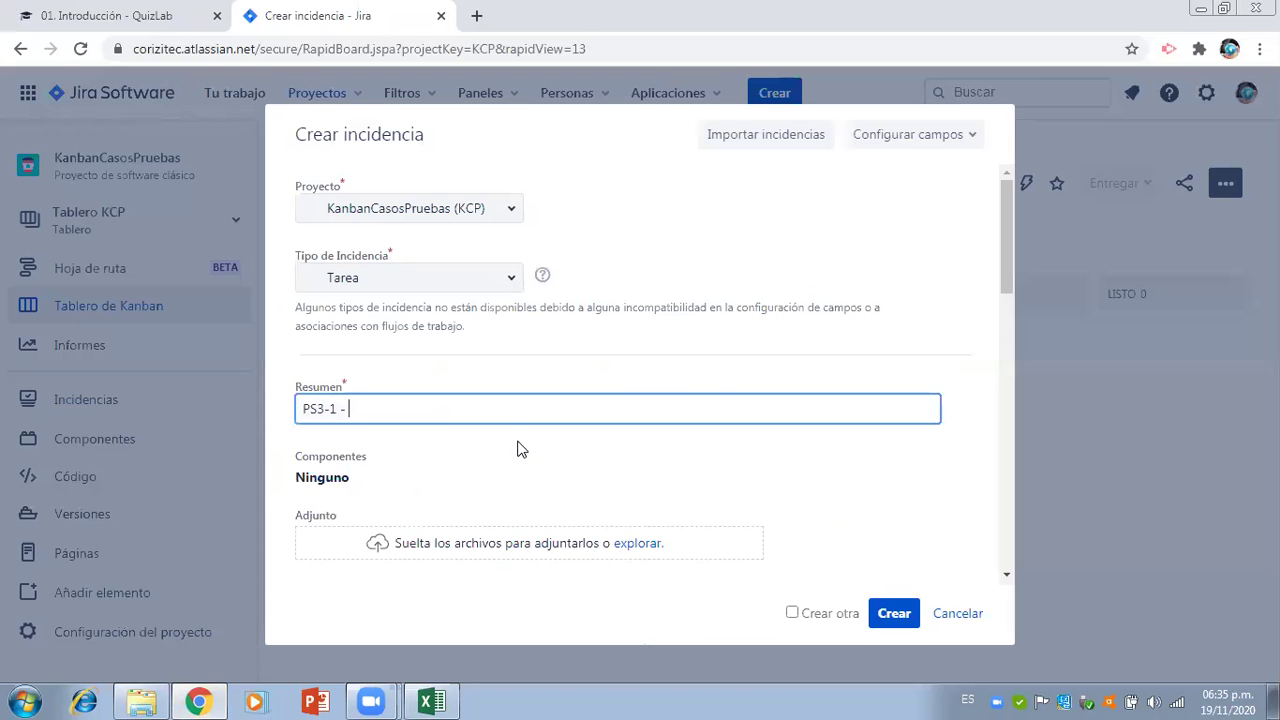
{"action": "key", "text": "ctrl+v"}
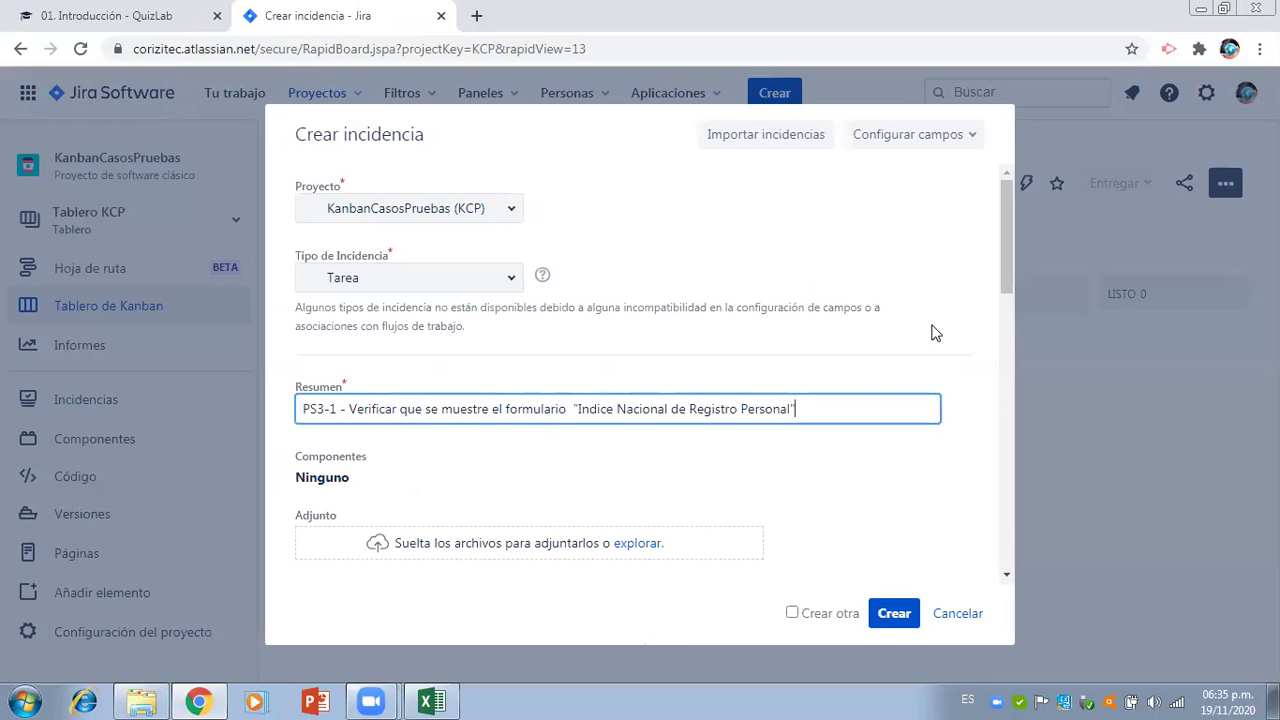
- Start adding an attachment to the issue by uploading a file from the computer
{"action": "left_click_drag", "start_coordinate": [1001, 266], "coordinate": [1014, 336]}
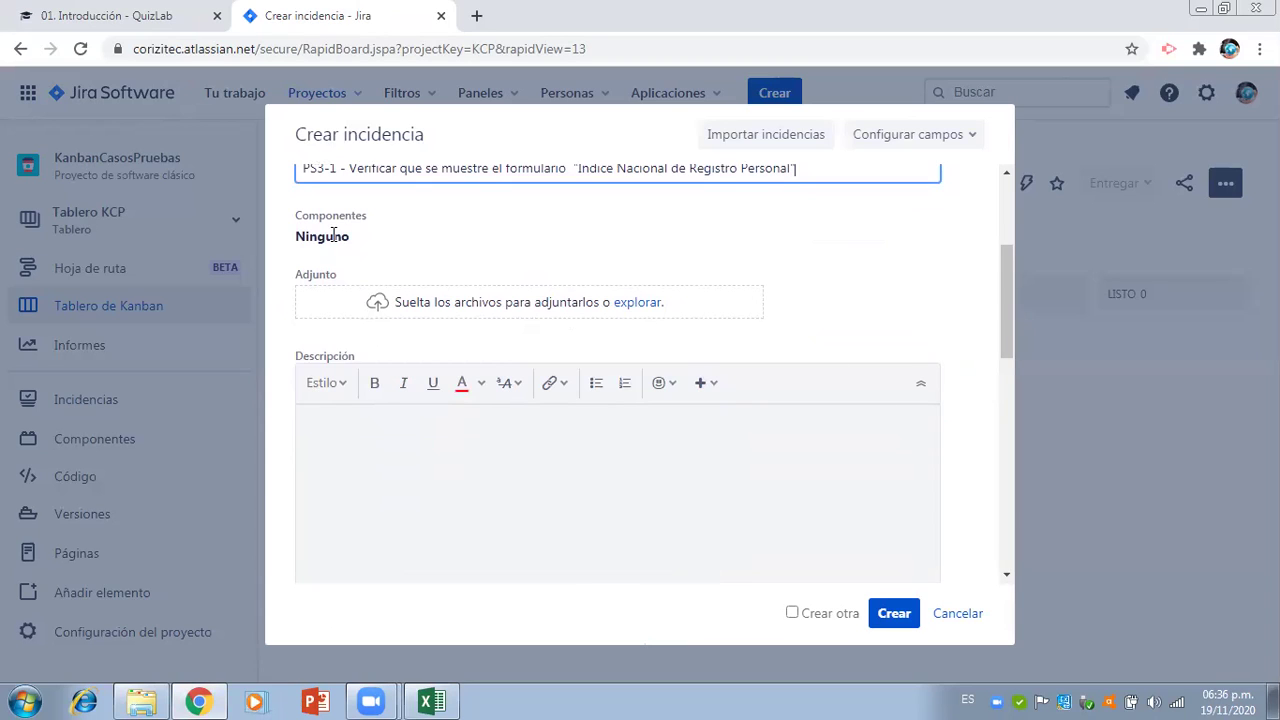
{"action": "left_click", "coordinate": [627, 313]}
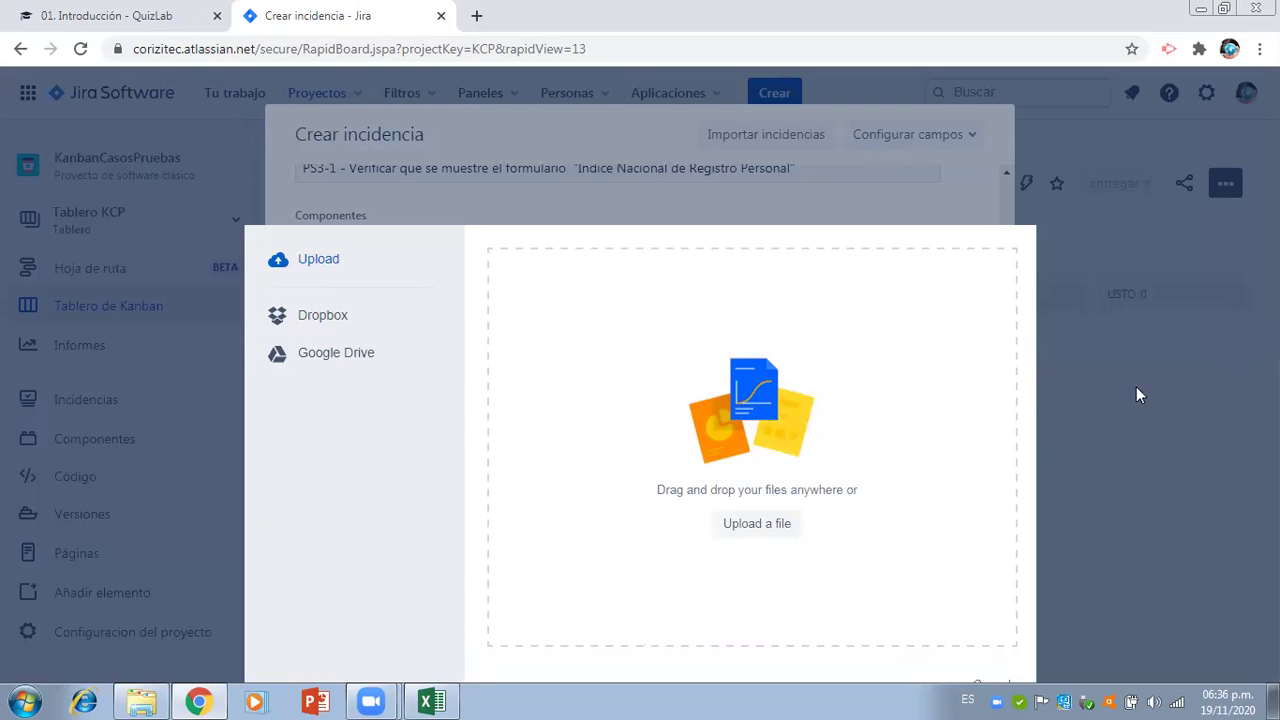
{"action": "left_click", "coordinate": [757, 523]}
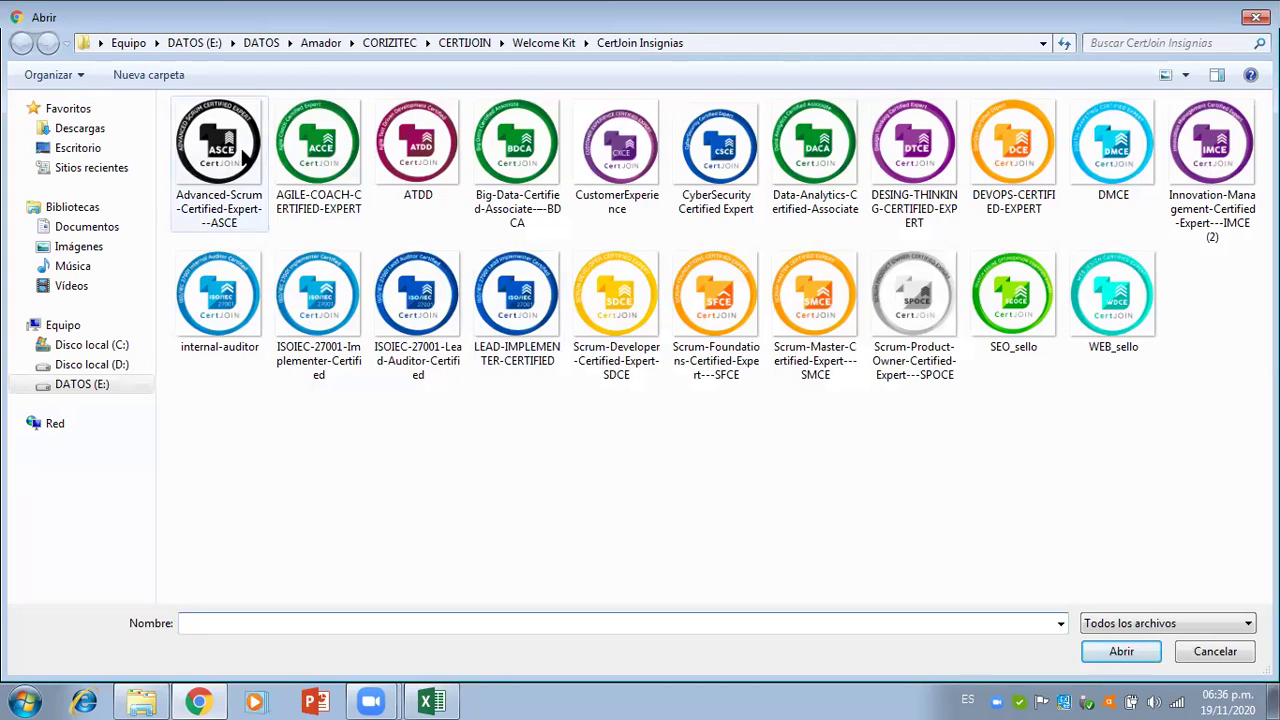
- Move up from the CertJoin Insignias folder to the CERTIJOIN folder to look for the file to attach
{"action": "left_click", "coordinate": [746, 43]}
{"action": "left_click", "coordinate": [747, 43]}
{"action": "key", "text": "BackSpace"}
{"action": "key", "text": "BackSpace"}
{"action": "key", "text": "BackSpace"}
{"action": "key", "text": "BackSpace"}
{"action": "key", "text": "BackSpace"}
{"action": "key", "text": "BackSpace"}
{"action": "key", "text": "BackSpace"}
{"action": "key", "text": "BackSpace"}
{"action": "key", "text": "BackSpace"}
{"action": "key", "text": "BackSpace"}
{"action": "key", "text": "BackSpace"}
{"action": "key", "text": "BackSpace"}
{"action": "key", "text": "BackSpace"}
{"action": "key", "text": "BackSpace"}
{"action": "key", "text": "BackSpace"}
{"action": "key", "text": "BackSpace"}
{"action": "key", "text": "BackSpace"}
{"action": "key", "text": "BackSpace"}
{"action": "key", "text": "BackSpace"}
{"action": "key", "text": "BackSpace"}
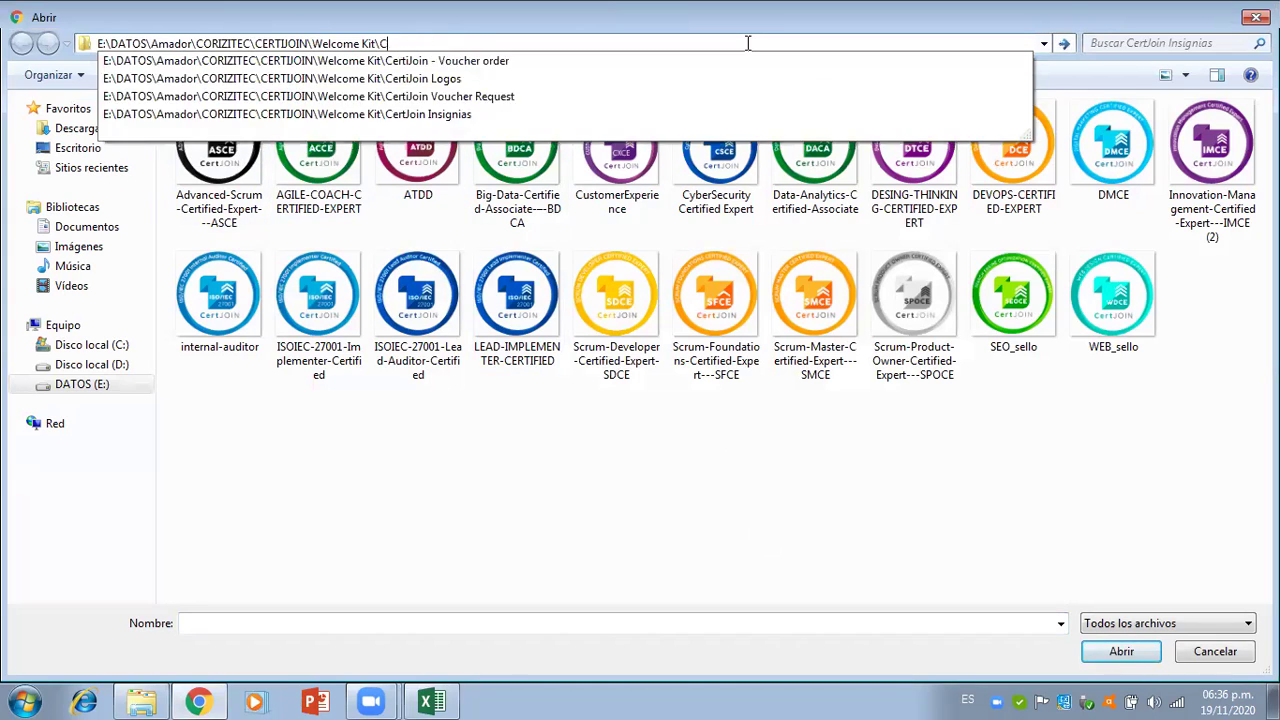
{"action": "key", "text": "Return"}
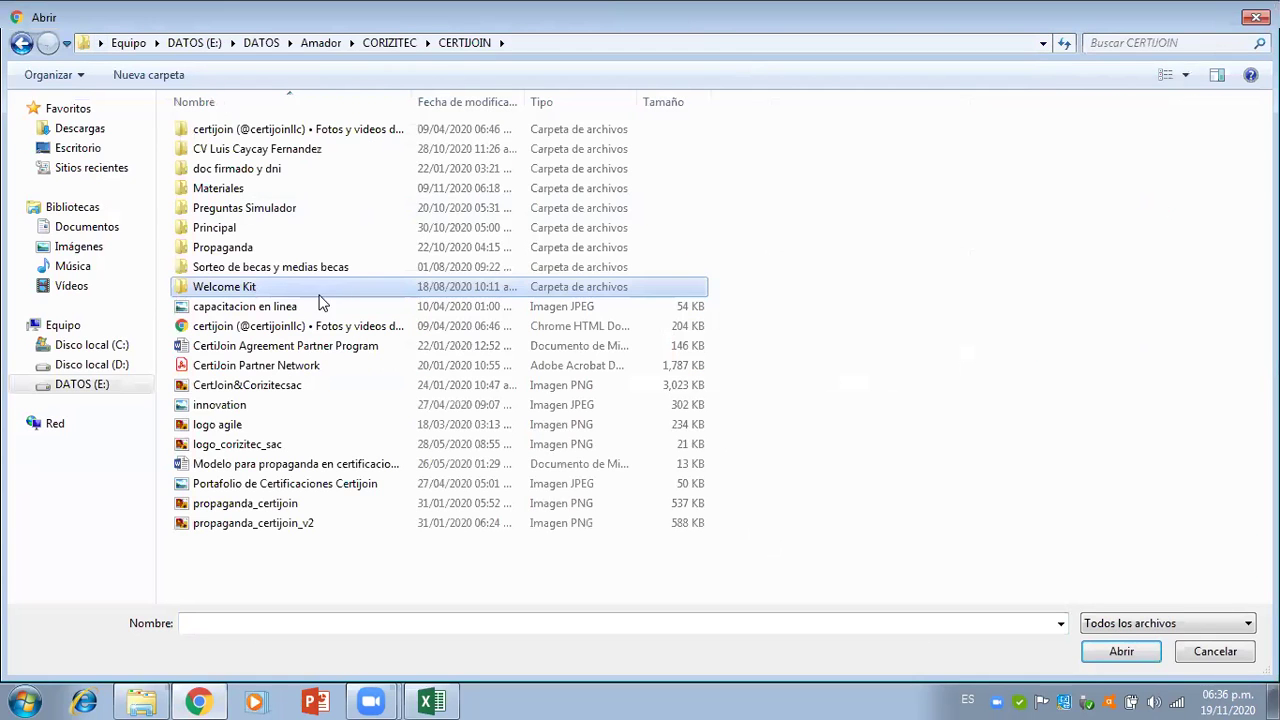
- Attach presentacion_errores from the folder Materiales > Kanban > Kanban Certified Associate > Caso Nro 2 - Kanban - Casos de Pruebas > PRUEBAS SUNARP to the new issue
{"action": "double_click", "coordinate": [228, 197]}
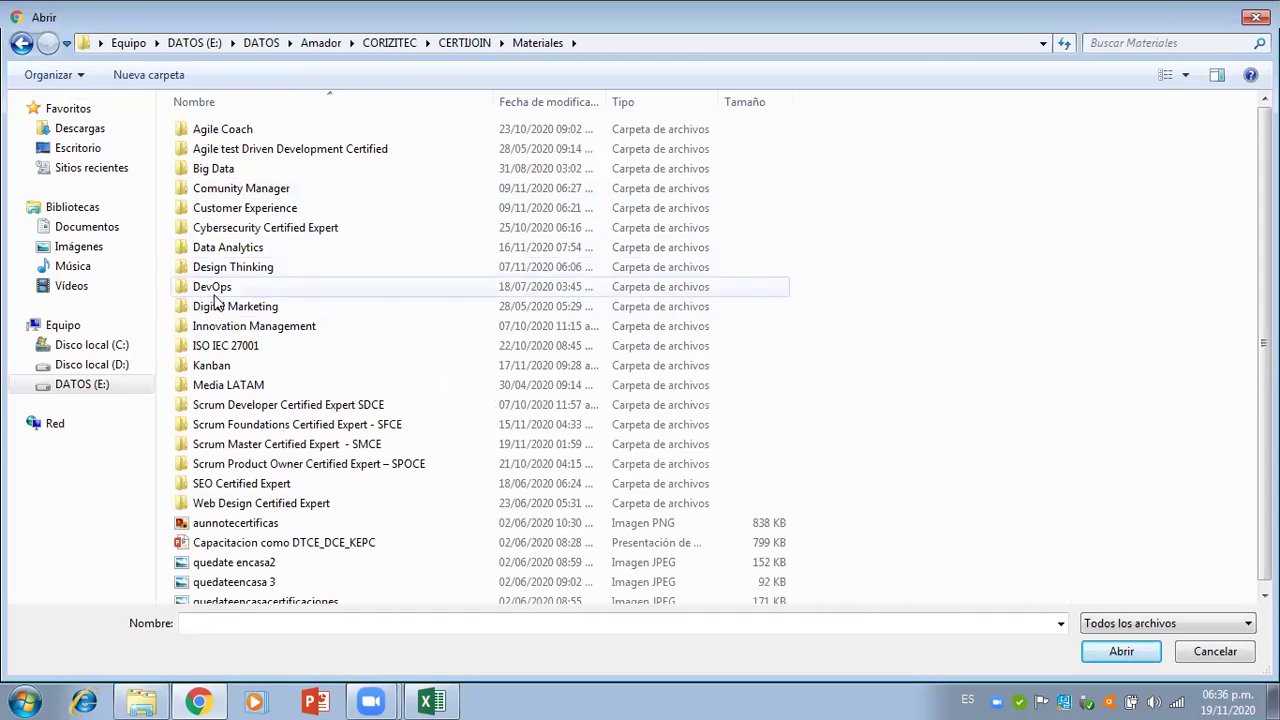
{"action": "double_click", "coordinate": [212, 364]}
{"action": "double_click", "coordinate": [218, 165]}
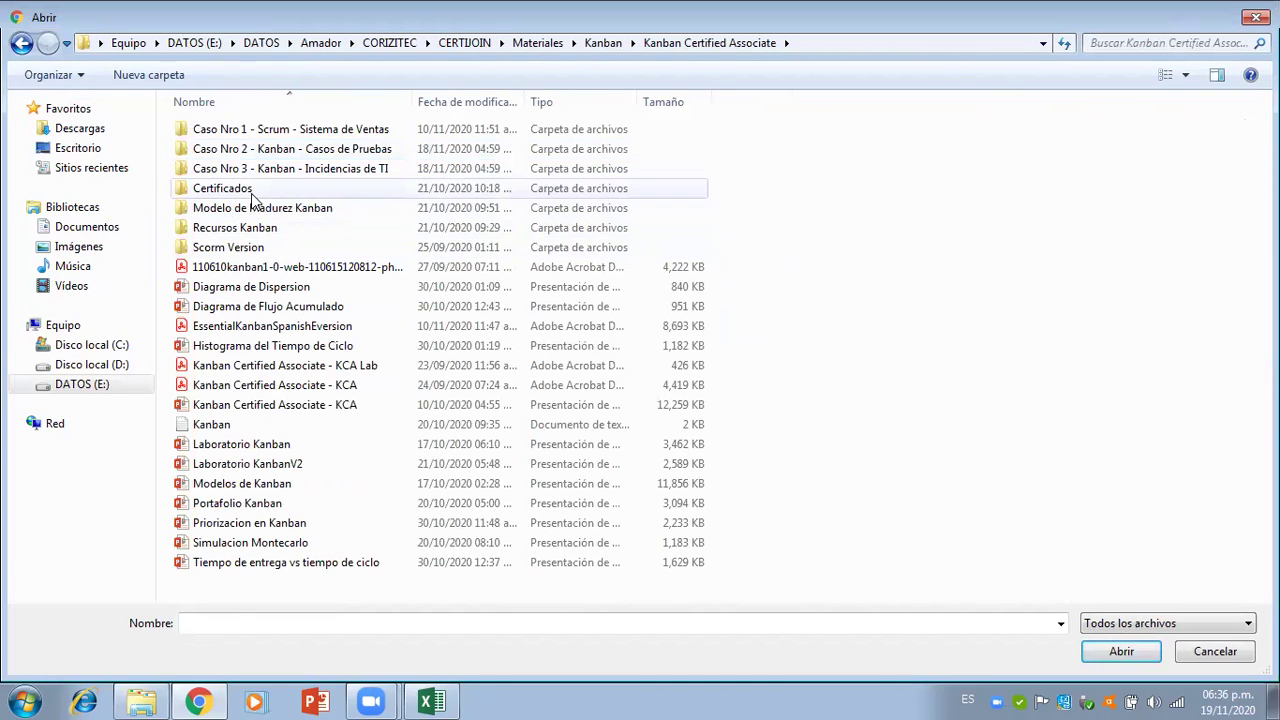
{"action": "double_click", "coordinate": [248, 150]}
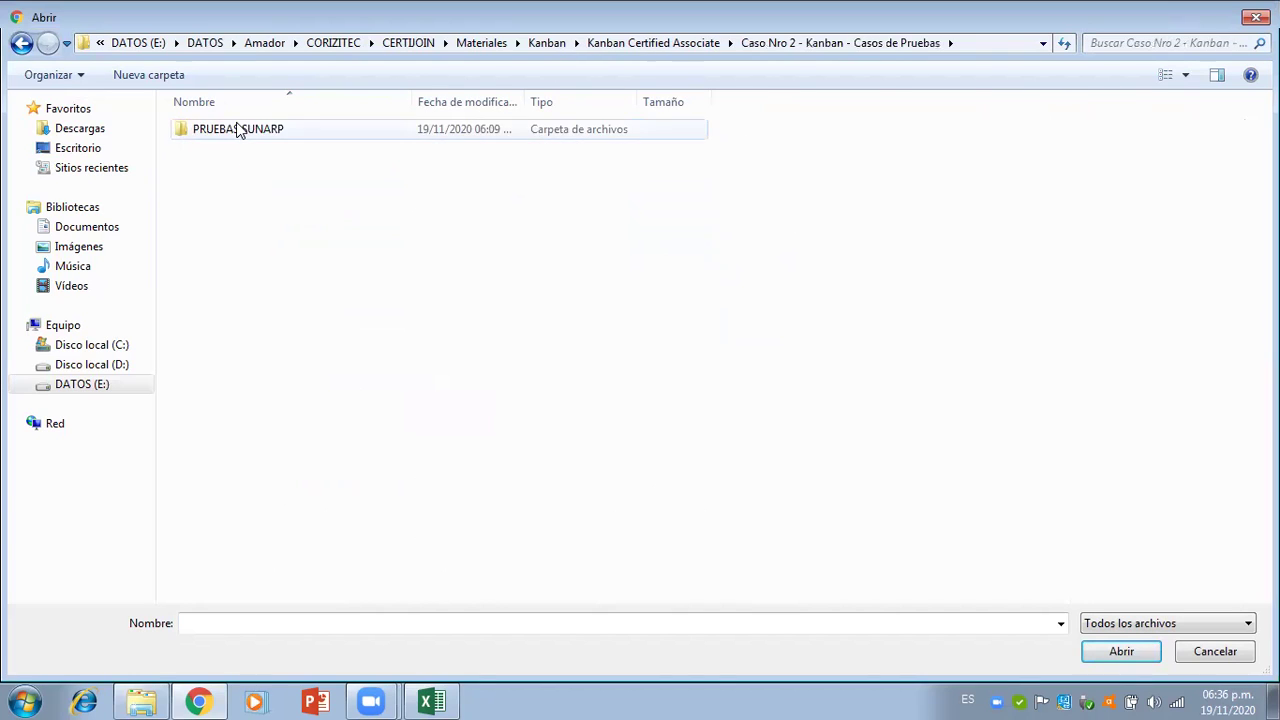
{"action": "double_click", "coordinate": [237, 129]}
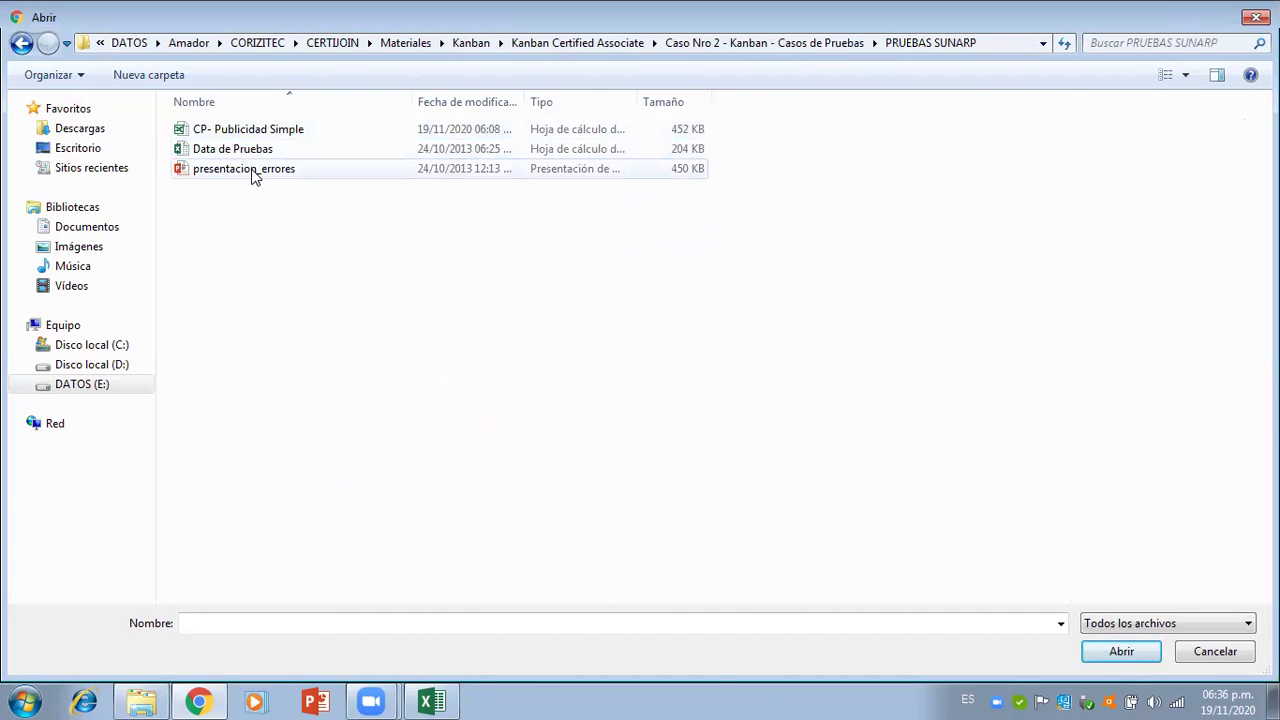
{"action": "left_click", "coordinate": [252, 170]}
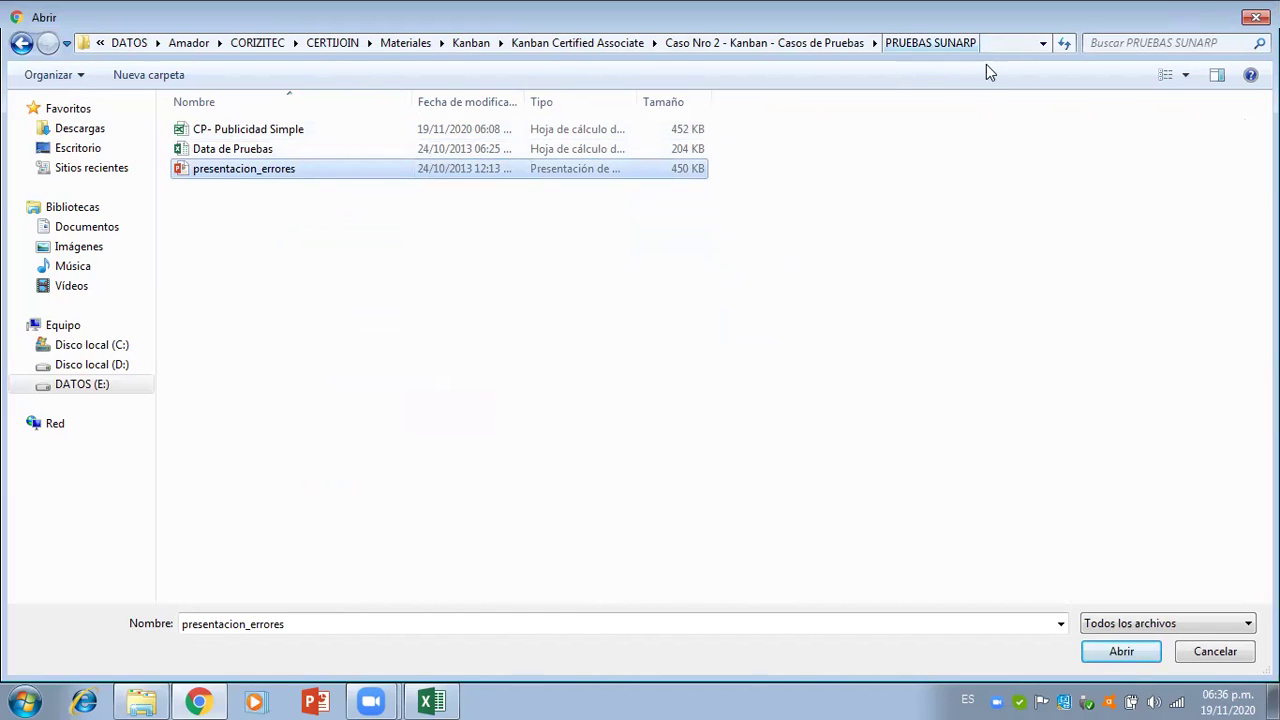
{"action": "left_click", "coordinate": [1112, 653]}
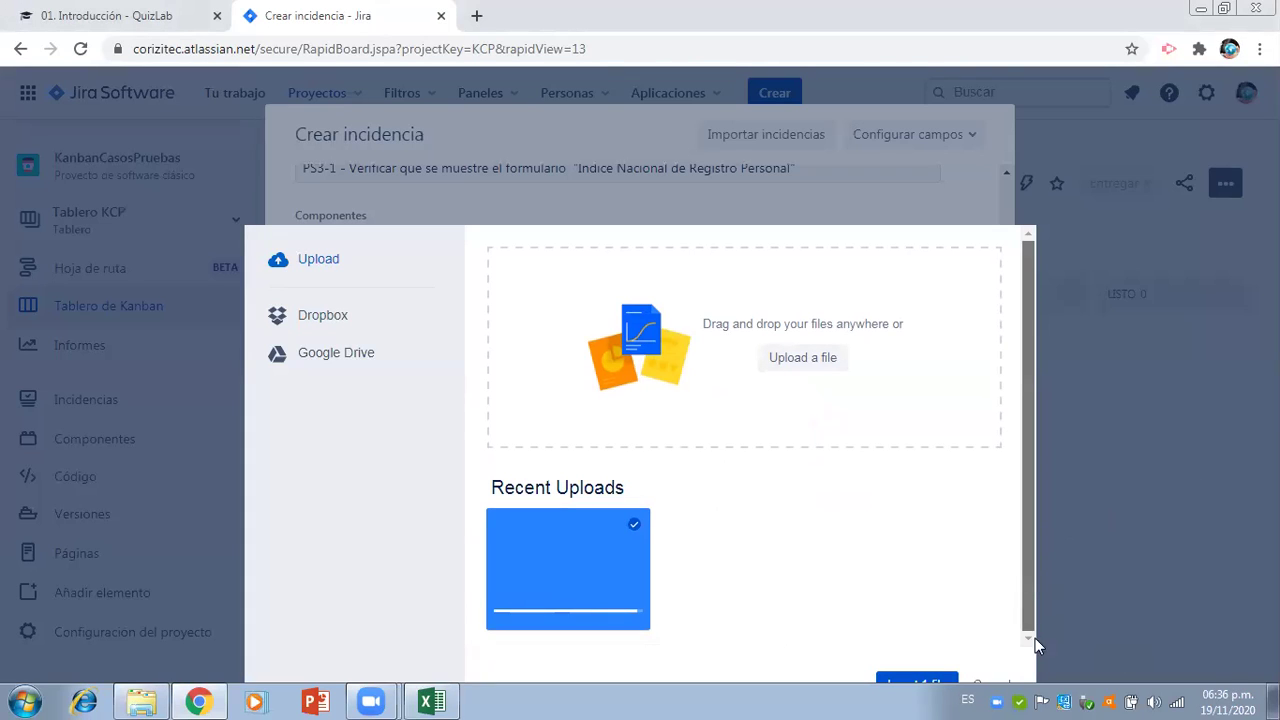
{"action": "left_click", "coordinate": [912, 686]}
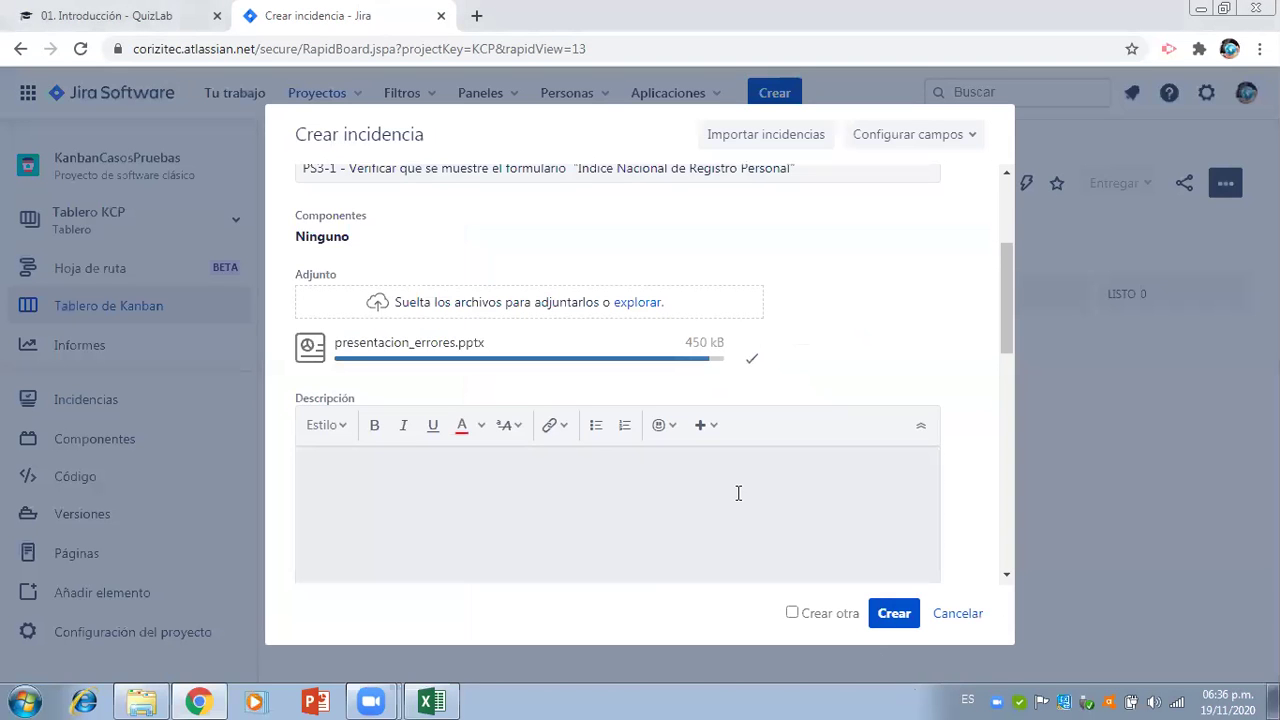
- Activate the issue's description field, and in the Excel workbook review test case PS3-1 from its Id to its expected-result columns
{"action": "left_click", "coordinate": [639, 485]}
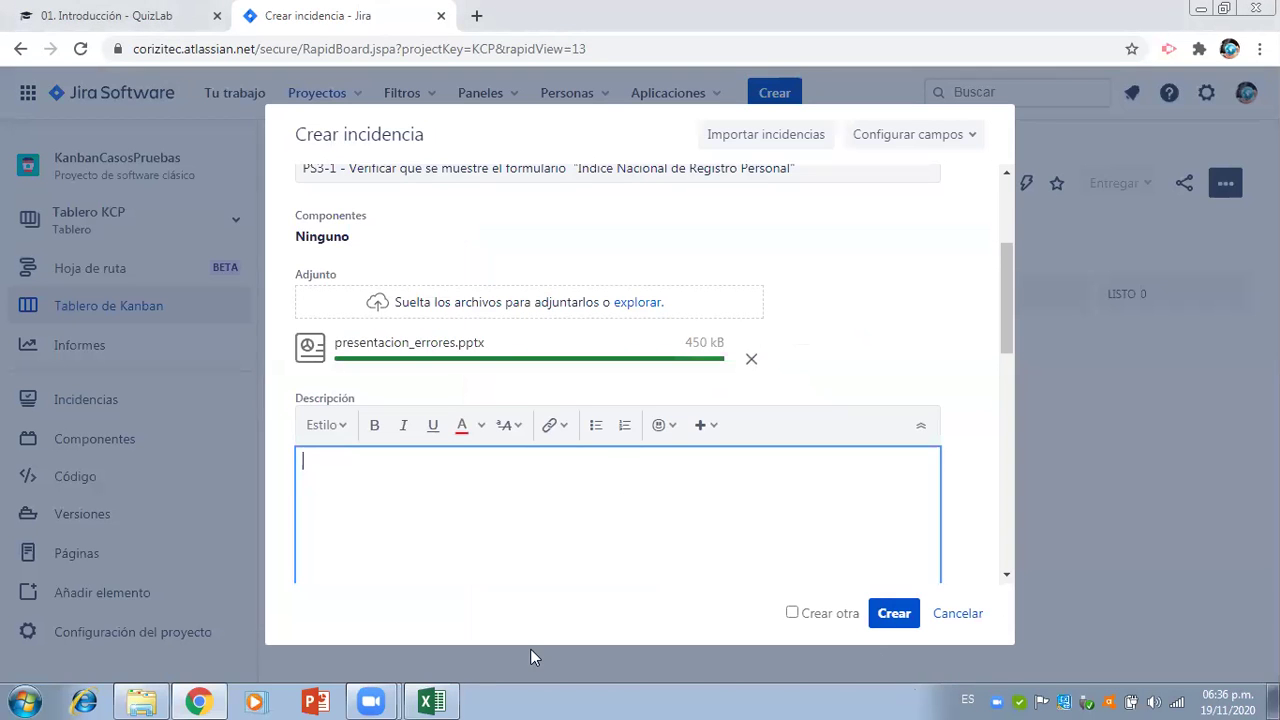
{"action": "left_click", "coordinate": [440, 700]}
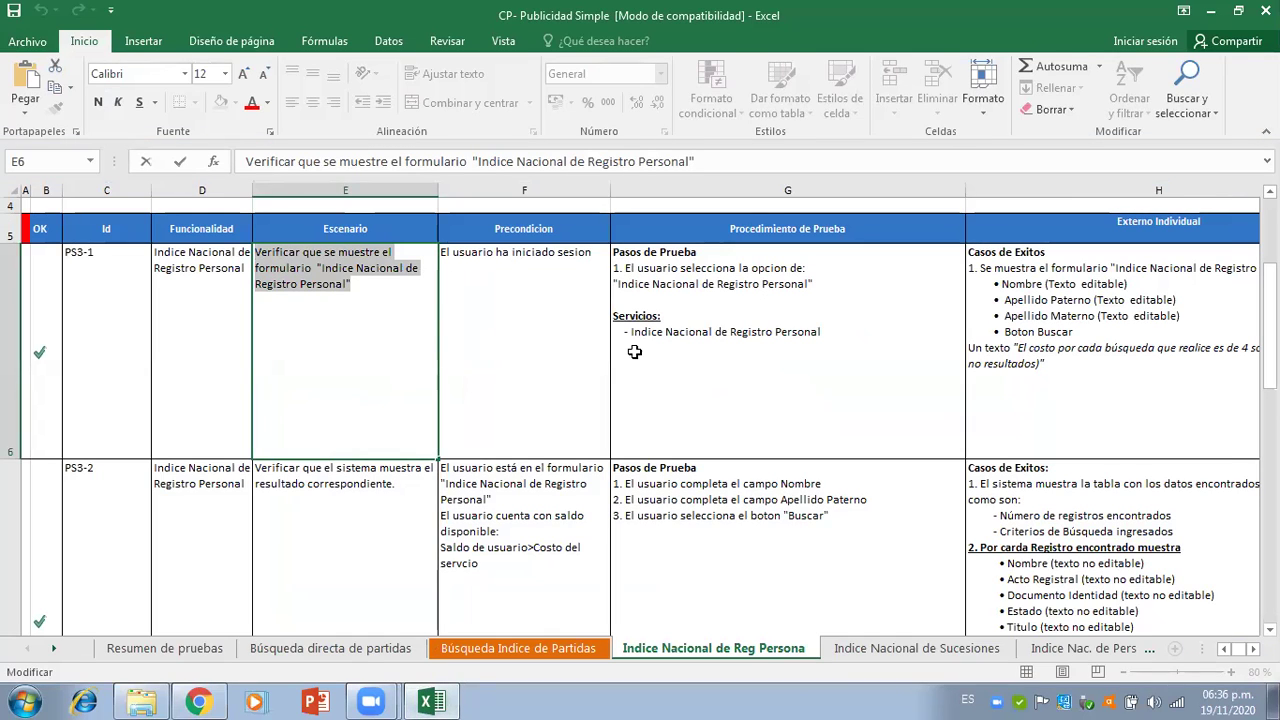
{"action": "left_click", "coordinate": [529, 349]}
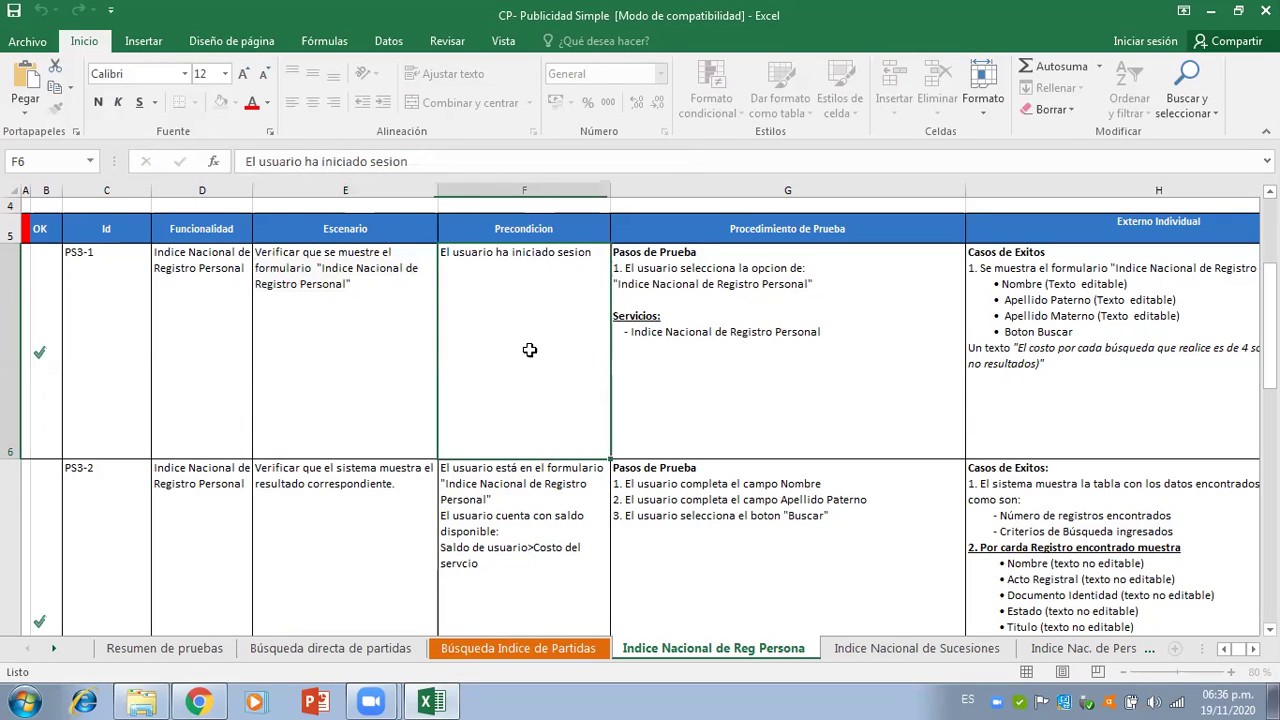
{"action": "left_click", "coordinate": [771, 326]}
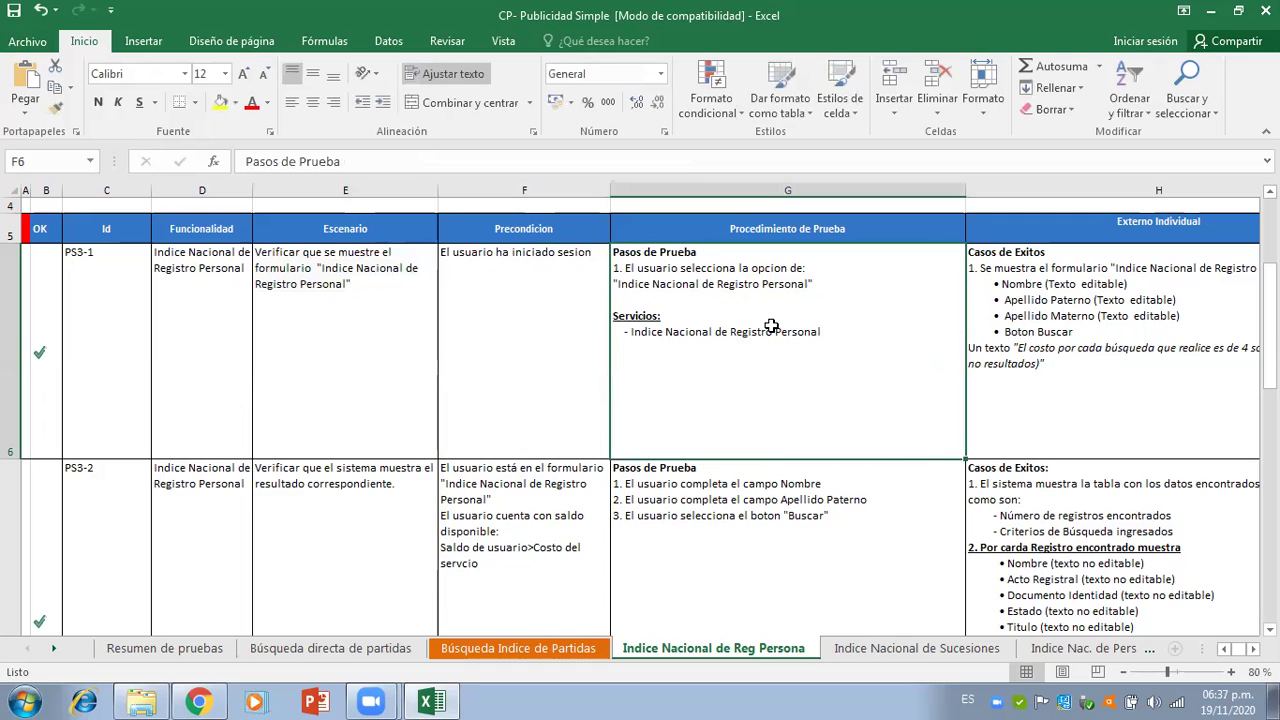
{"action": "scroll", "coordinate": [771, 326], "scroll_direction": "right", "scroll_amount": 5}
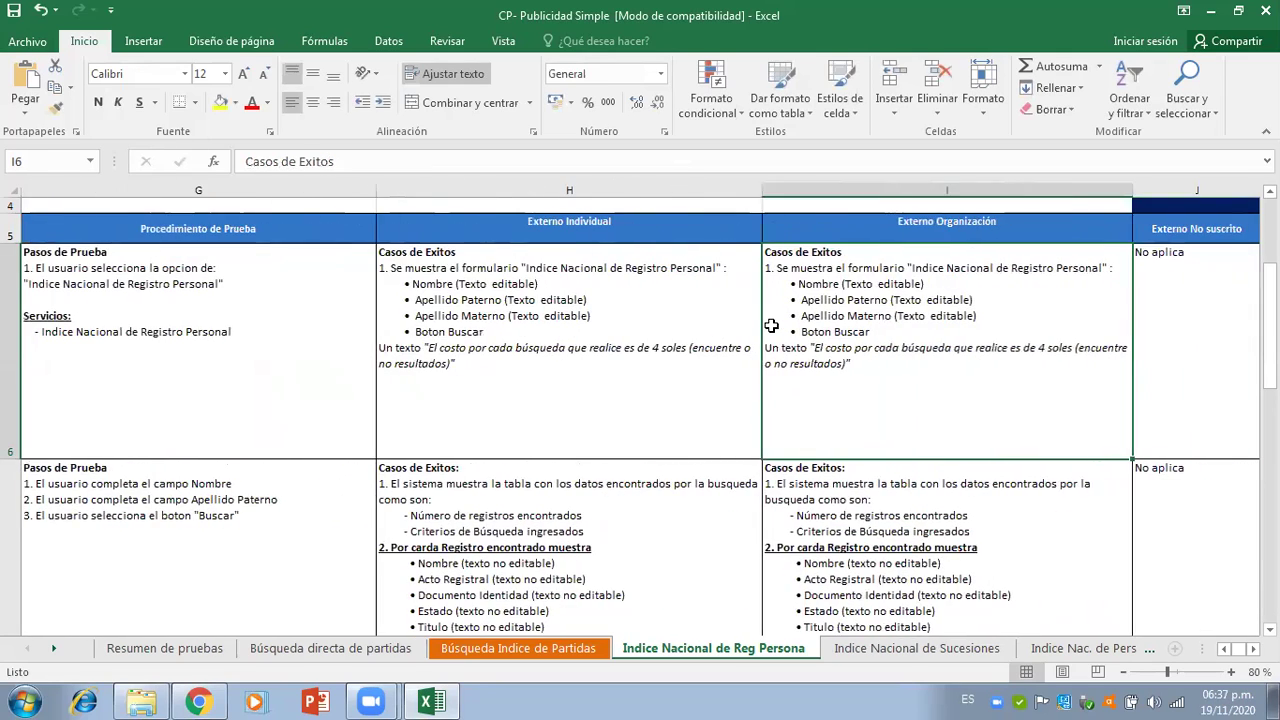
{"action": "key", "text": "Left"}
{"action": "key", "text": "Left"}
{"action": "key", "text": "Left"}
{"action": "key", "text": "Left"}
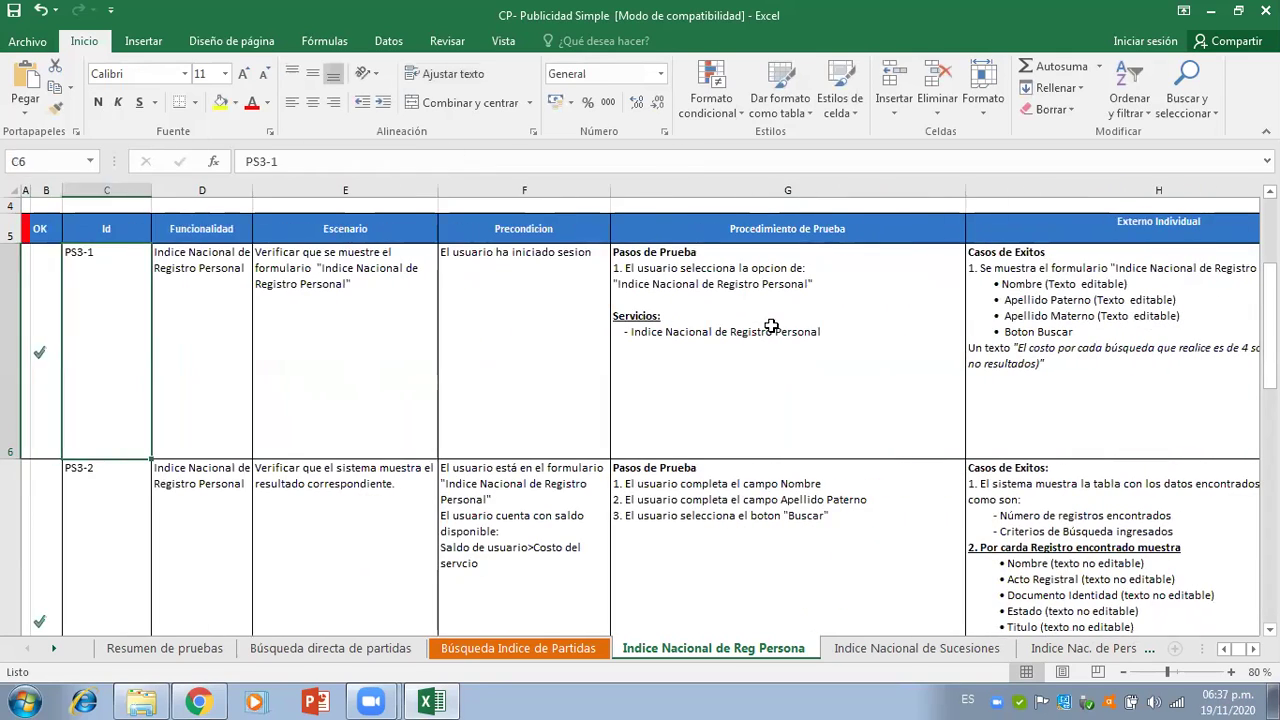
{"action": "key", "text": "Right"}
{"action": "key", "text": "Right"}
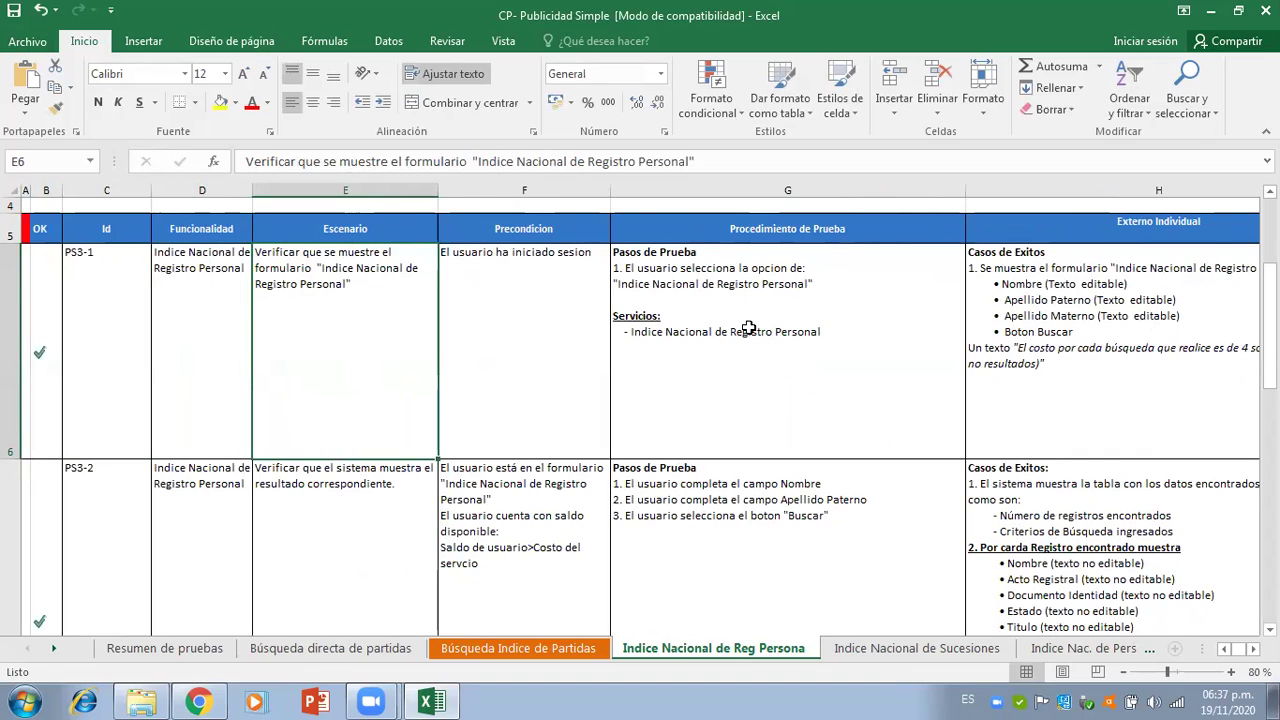
- Copy the PS3-1 Escenario text from the Excel sheet and paste it into the Jira issue's description
{"action": "triple_click", "coordinate": [378, 318]}
{"action": "key", "text": "ctrl+c"}
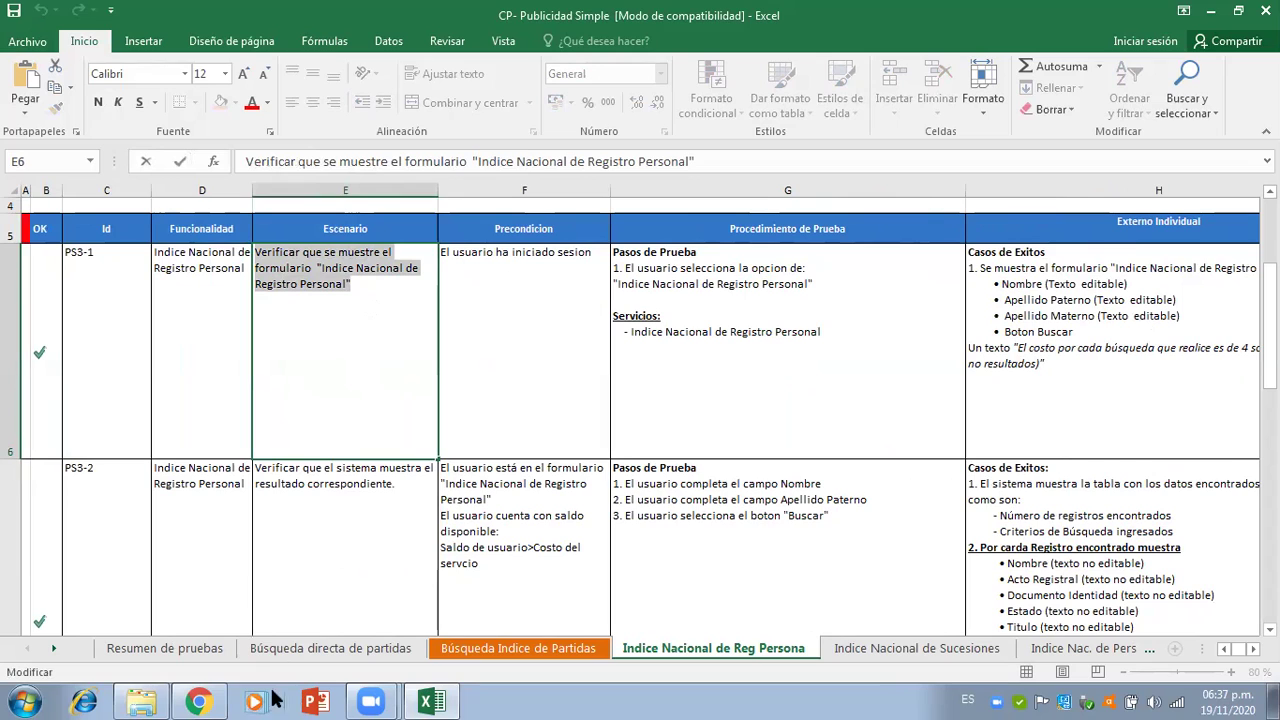
{"action": "left_click", "coordinate": [199, 703]}
{"action": "key", "text": "ctrl+v"}
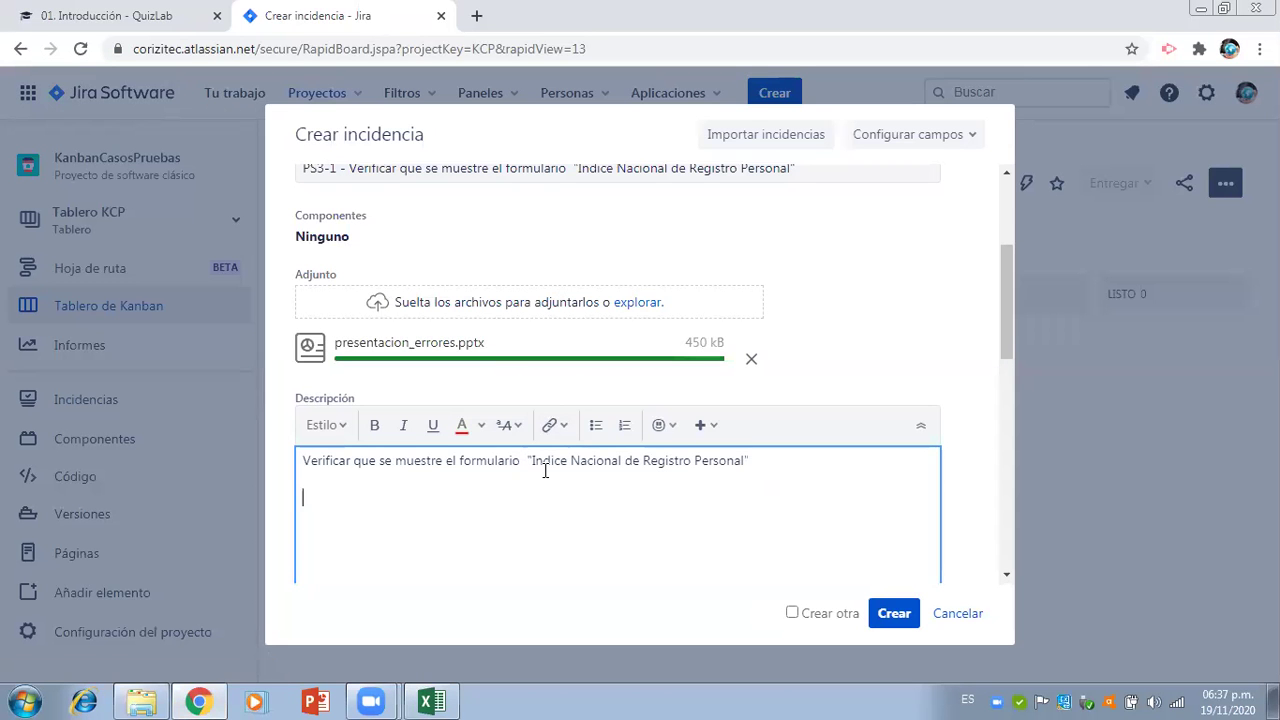
- Switch to the Excel workbook and copy the PS3-1 Precondicion text "El usuario ha iniciado sesion"
{"action": "left_click", "coordinate": [431, 702]}
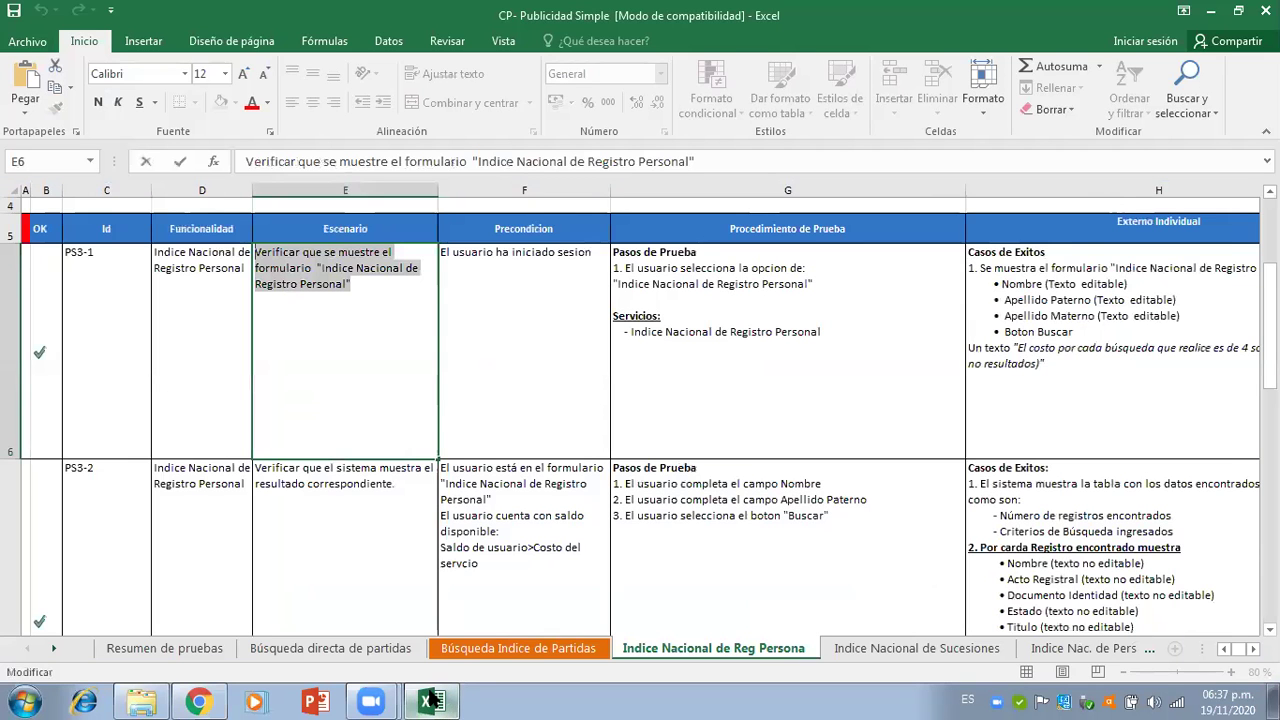
{"action": "double_click", "coordinate": [511, 294]}
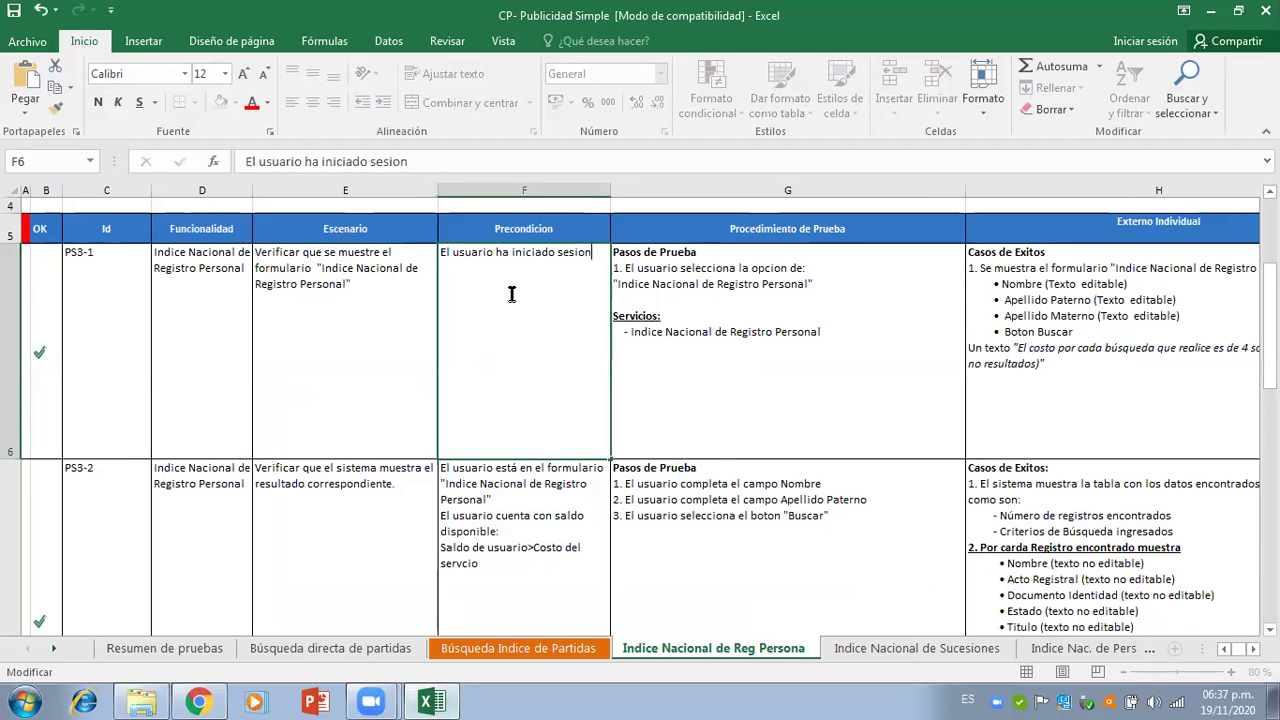
{"action": "key", "text": "shift+Left"}
{"action": "key", "text": "shift+Left"}
{"action": "key", "text": "shift+Left"}
{"action": "key", "text": "shift+Left"}
{"action": "key", "text": "shift+Left"}
{"action": "key", "text": "shift+Left"}
{"action": "key", "text": "shift+Left"}
{"action": "key", "text": "shift+Left"}
{"action": "key", "text": "shift+Left"}
{"action": "key", "text": "shift+Left"}
{"action": "key", "text": "shift+Left"}
{"action": "key", "text": "shift+Left"}
{"action": "key", "text": "shift+Left"}
{"action": "key", "text": "shift+Left"}
{"action": "key", "text": "shift+Left"}
{"action": "key", "text": "shift+Left"}
{"action": "key", "text": "shift+Left"}
{"action": "key", "text": "shift+Left"}
{"action": "key", "text": "shift+Left"}
{"action": "key", "text": "shift+Left"}
{"action": "key", "text": "ctrl+c"}
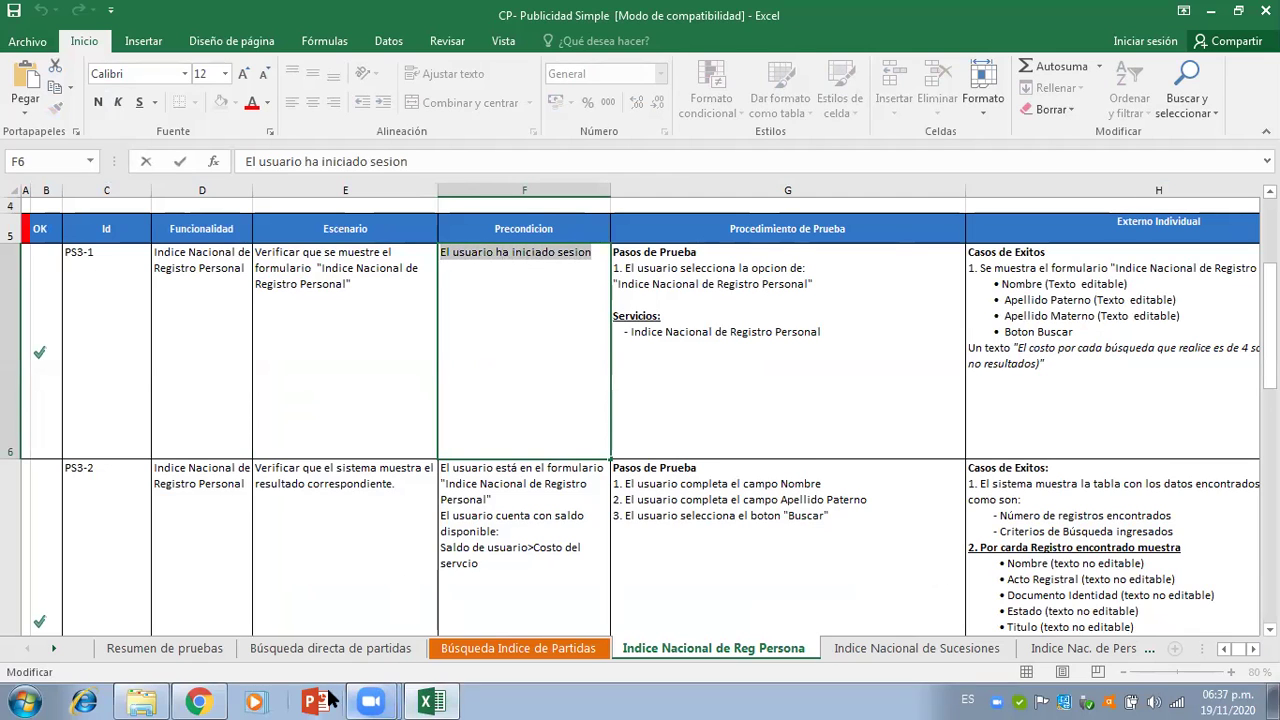
- Return to the Jira issue in Chrome and prefix the scenario text in the description with "Escenario:"
{"action": "left_click", "coordinate": [198, 702]}
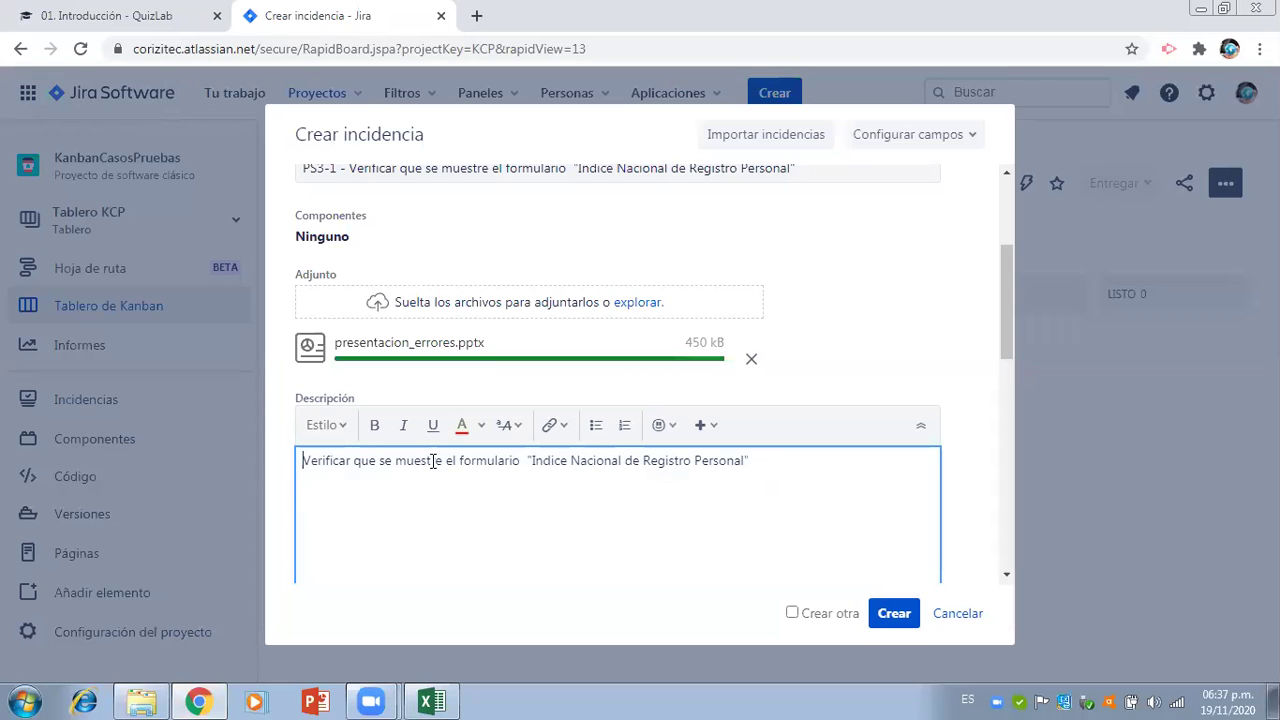
{"action": "type", "text": "Es"}
{"action": "type", "text": "cr"}
{"action": "type", "text": "nario:"}
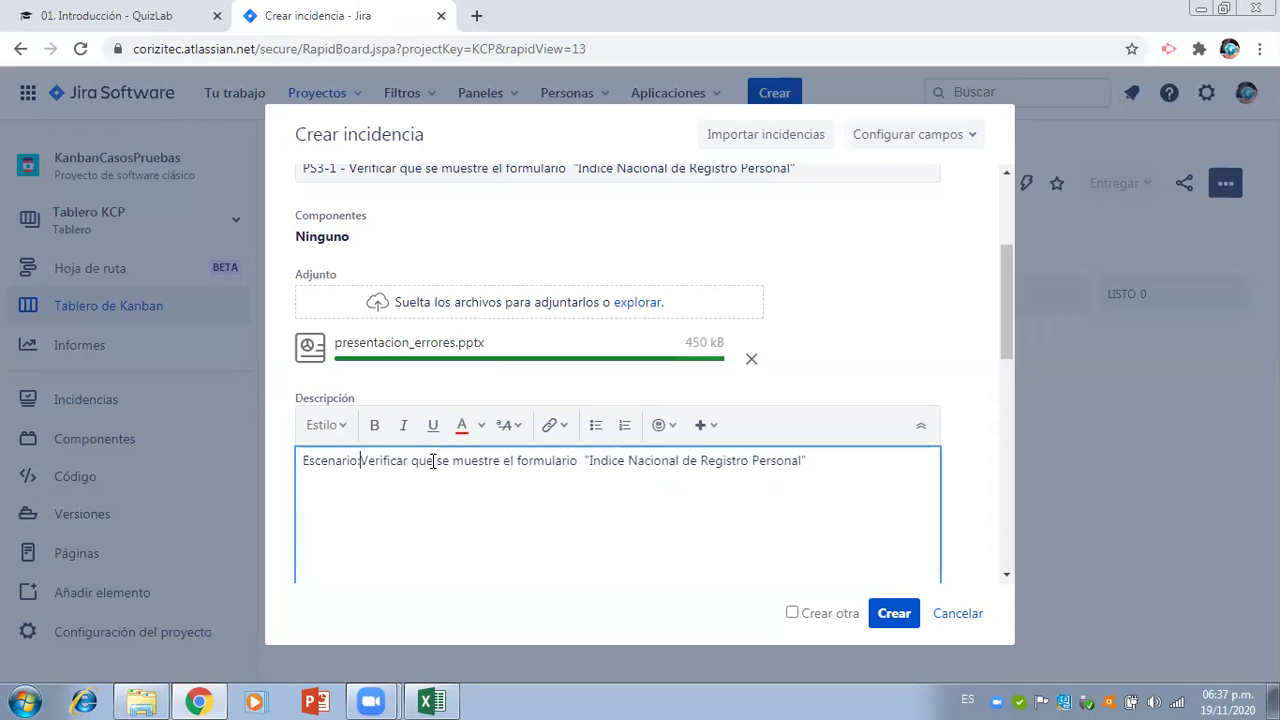
- Paste the copied precondition on a new line below the scenario in the description
{"action": "key", "text": "End"}
{"action": "key", "text": "Return"}
{"action": "key", "text": "ctrl+v"}
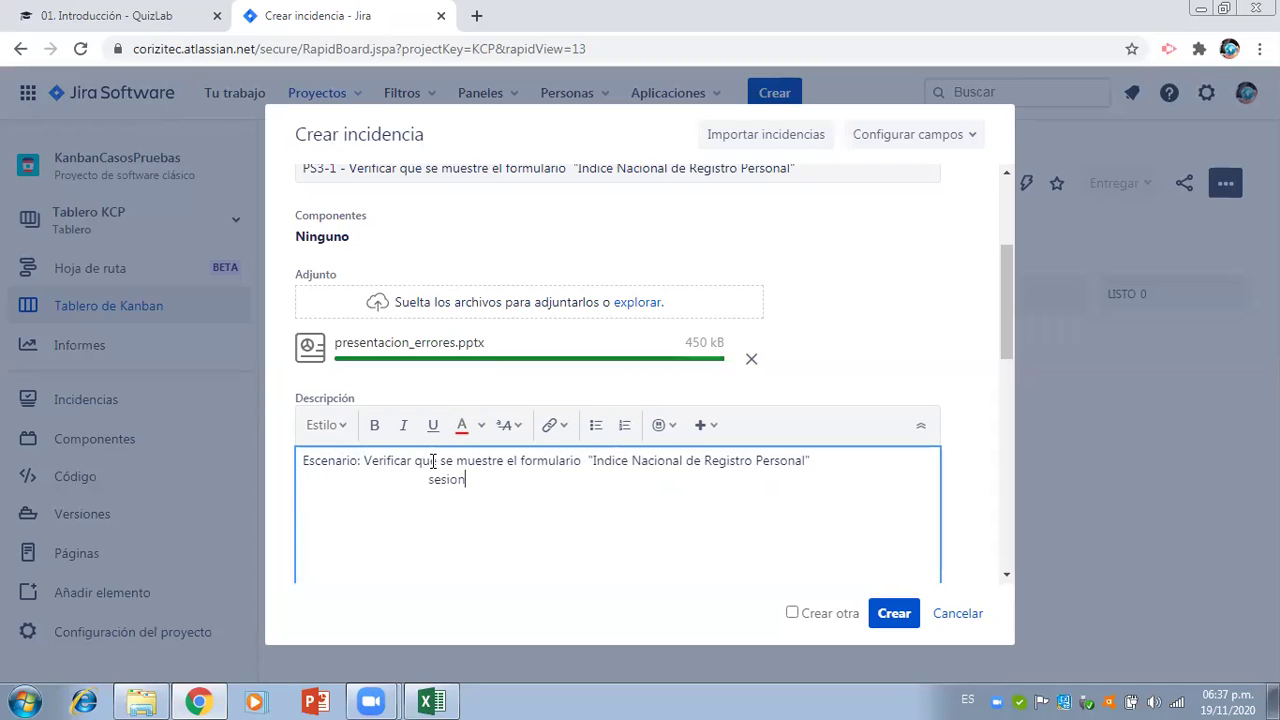
{"action": "left_click", "coordinate": [213, 702]}
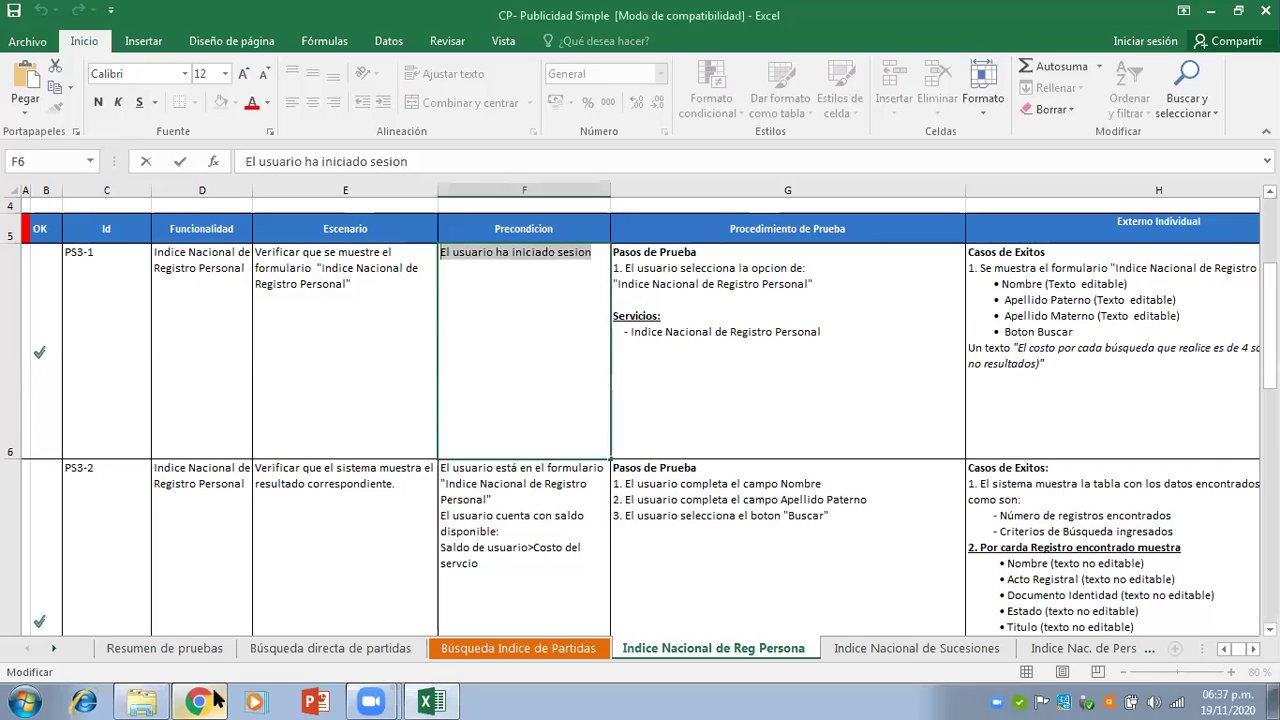
{"action": "left_click", "coordinate": [432, 700]}
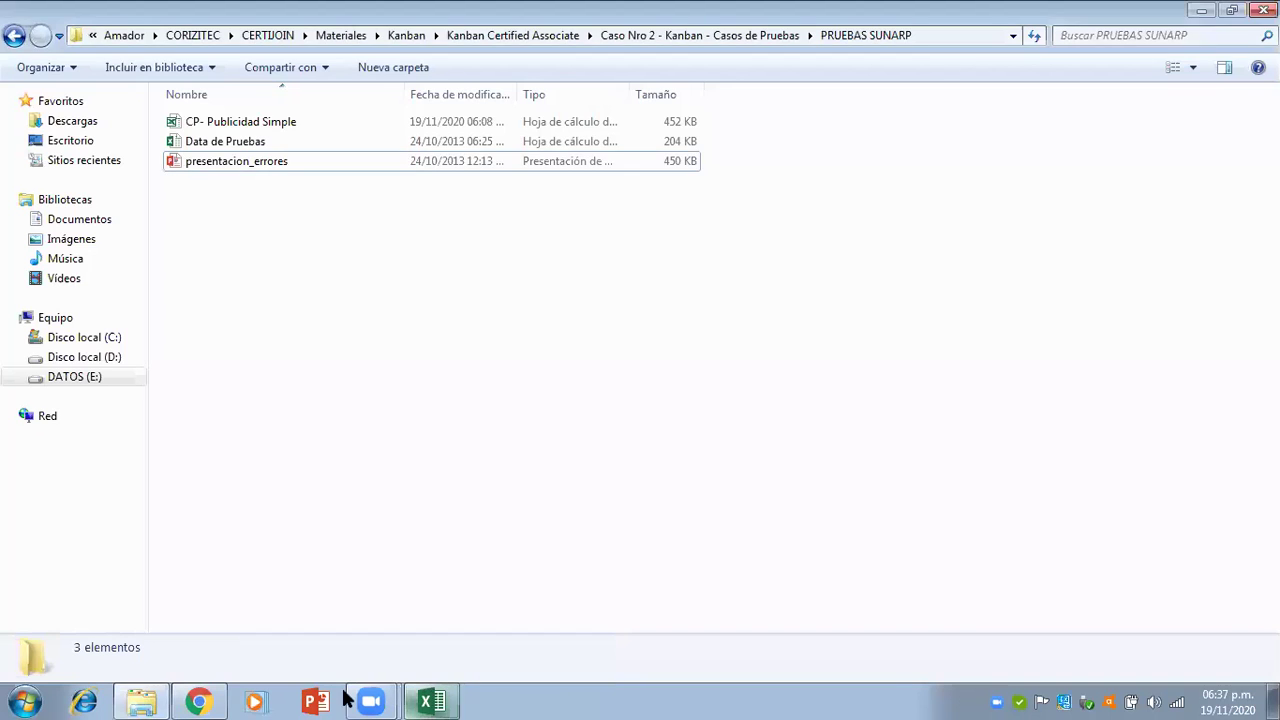
{"action": "left_click", "coordinate": [203, 700]}
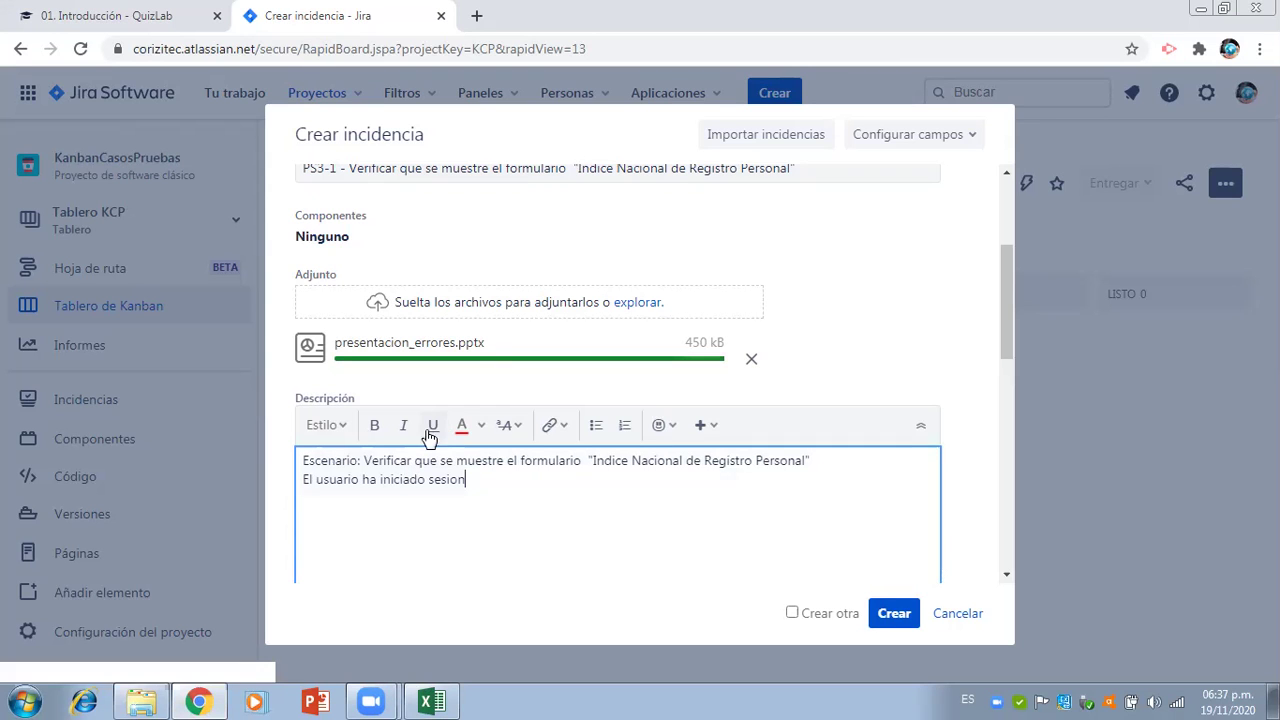
- Prefix the precondition line with "Precondicion:" and add a line labelled "Escenario de Pruebas:" below it
{"action": "left_click", "coordinate": [325, 474]}
{"action": "type", "text": "Precondicion: El usuario ha iniciado sesion Escenario de Pr"}
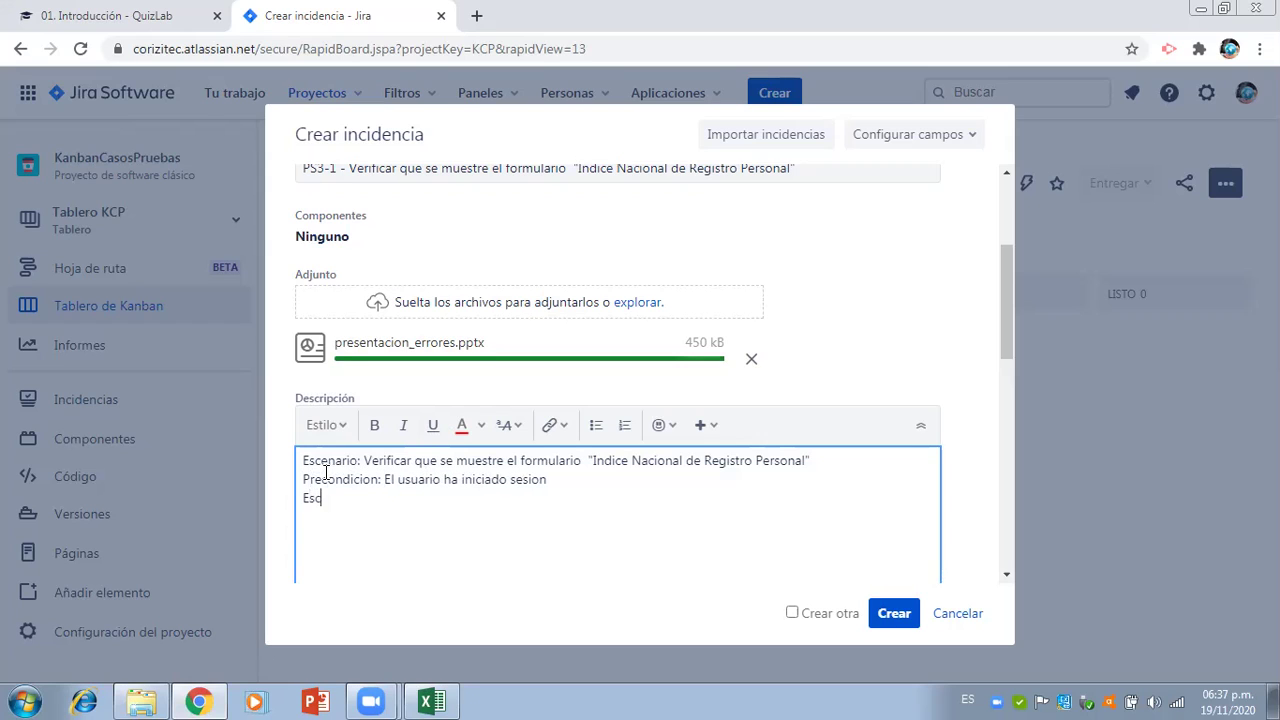
{"action": "type", "text": "uebas:"}
- Copy the full PS3-1 Procedimiento de Prueba text from Excel and paste it after the last label in the Jira description
{"action": "left_click", "coordinate": [432, 701]}
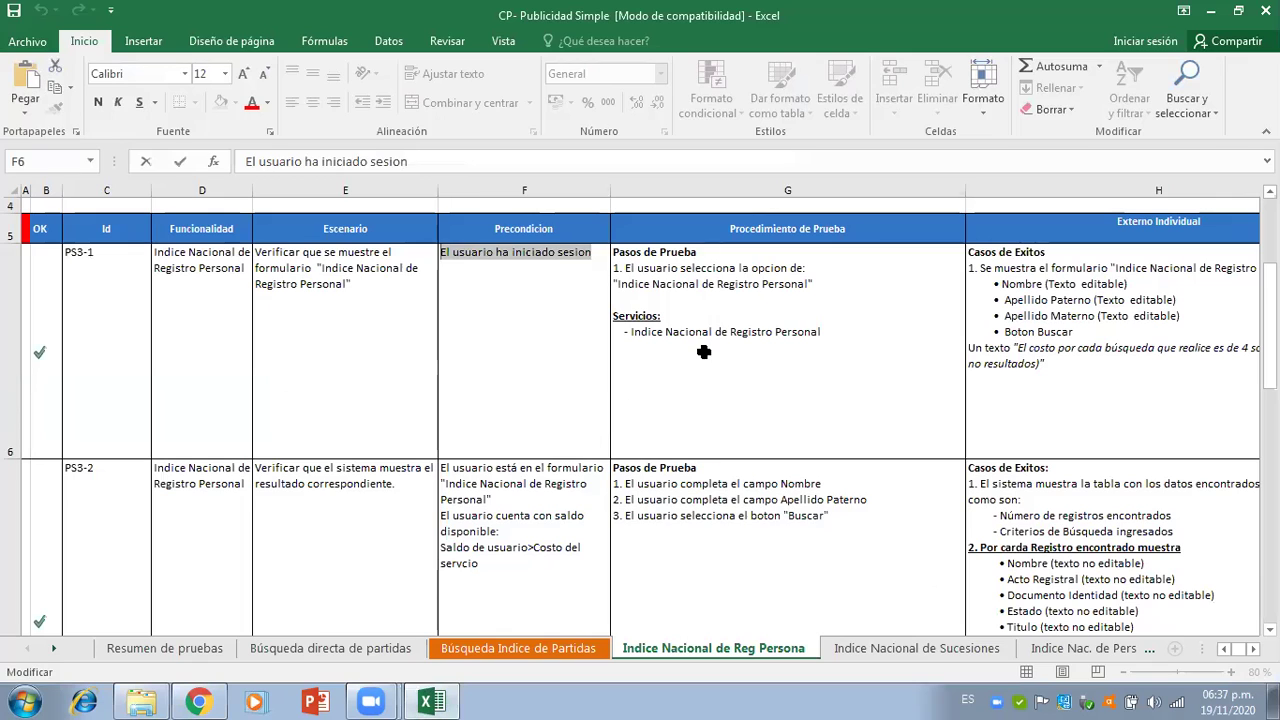
{"action": "double_click", "coordinate": [704, 352]}
{"action": "left_click_drag", "start_coordinate": [760, 345], "coordinate": [585, 245]}
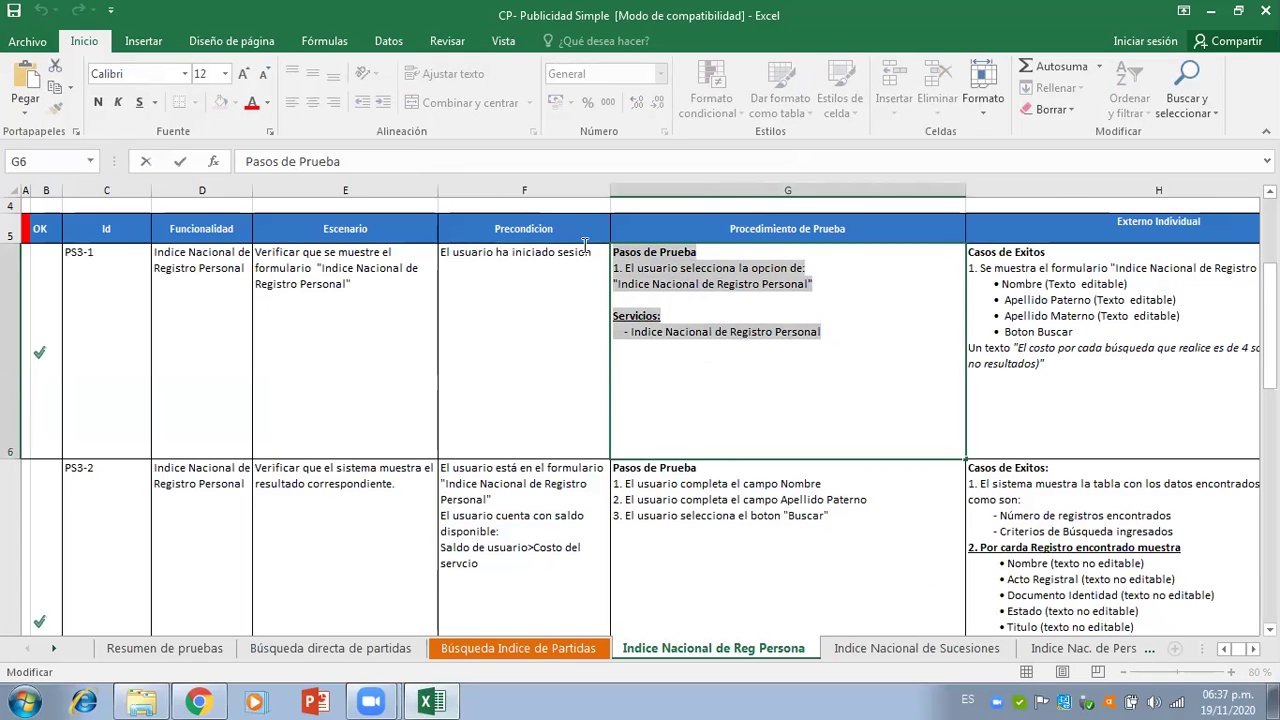
{"action": "key", "text": "ctrl+c"}
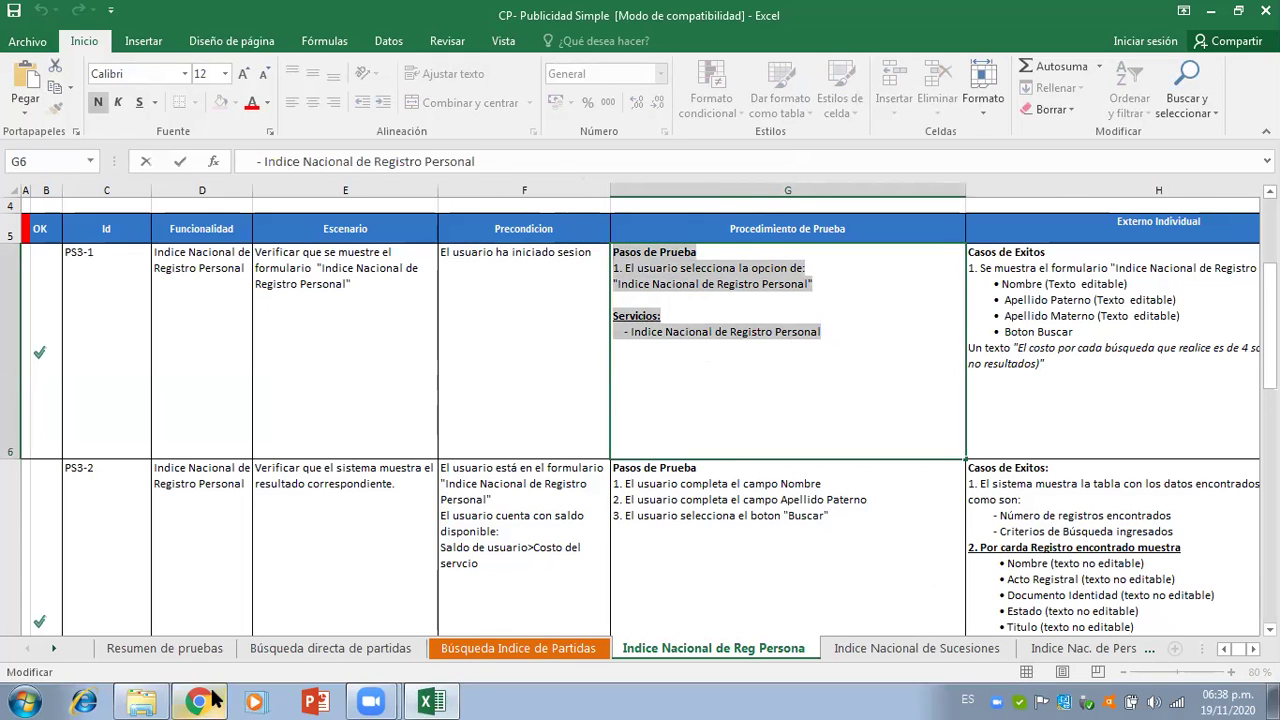
{"action": "left_click", "coordinate": [199, 701]}
{"action": "key", "text": "ctrl+v"}
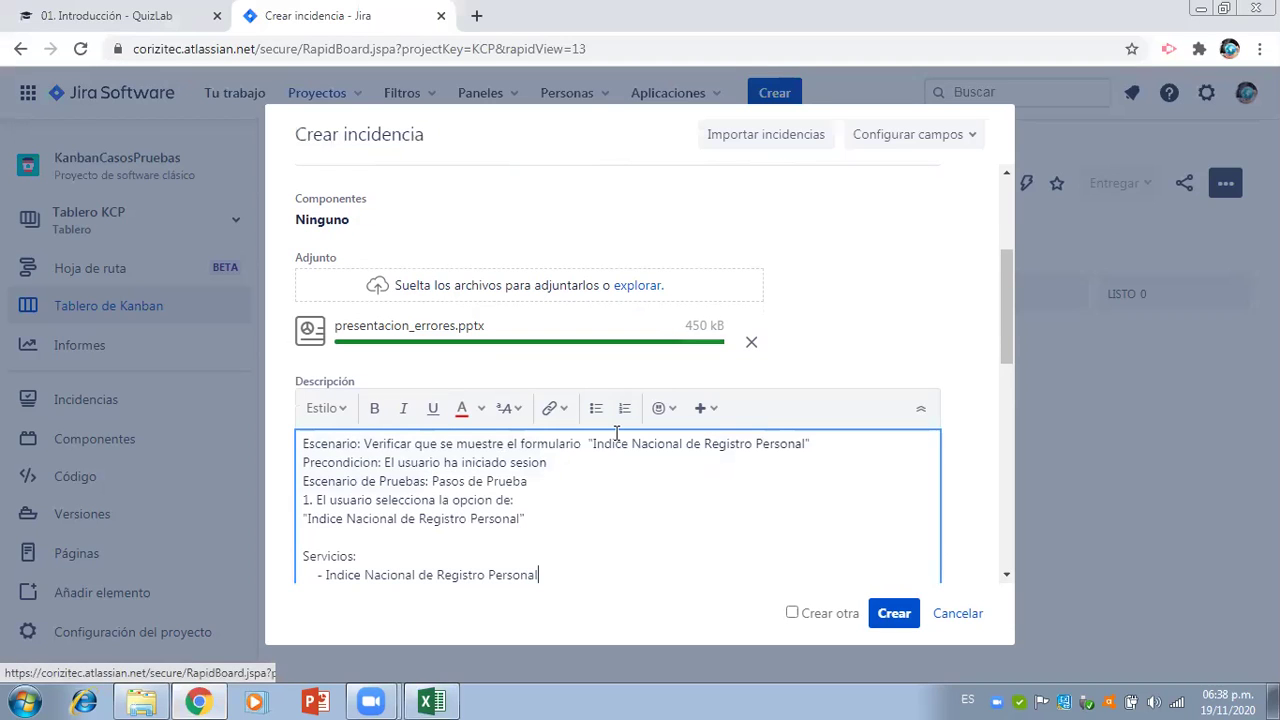
- Remove the "Escenario de Pruebas:" label and make the heading above the test steps read "Pasos de Prueba:"
{"action": "left_click", "coordinate": [432, 481]}
{"action": "key", "text": "Return"}
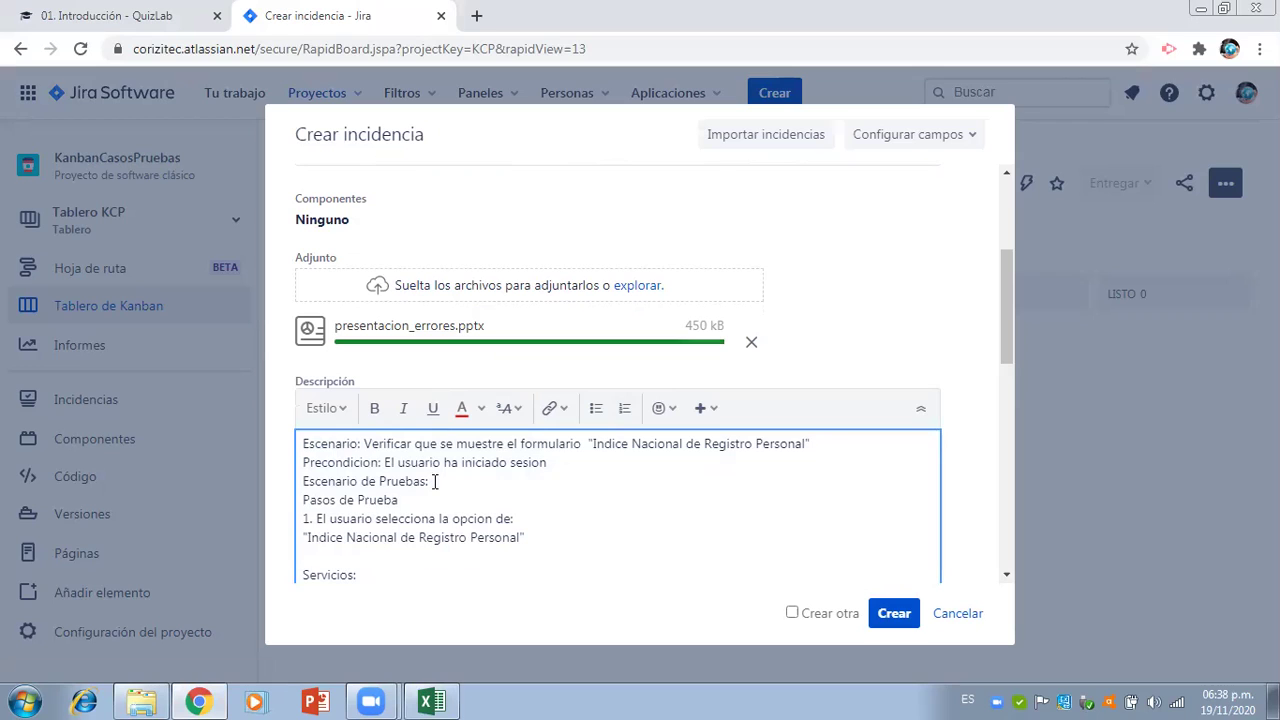
{"action": "left_click", "coordinate": [435, 481], "text": "shift"}
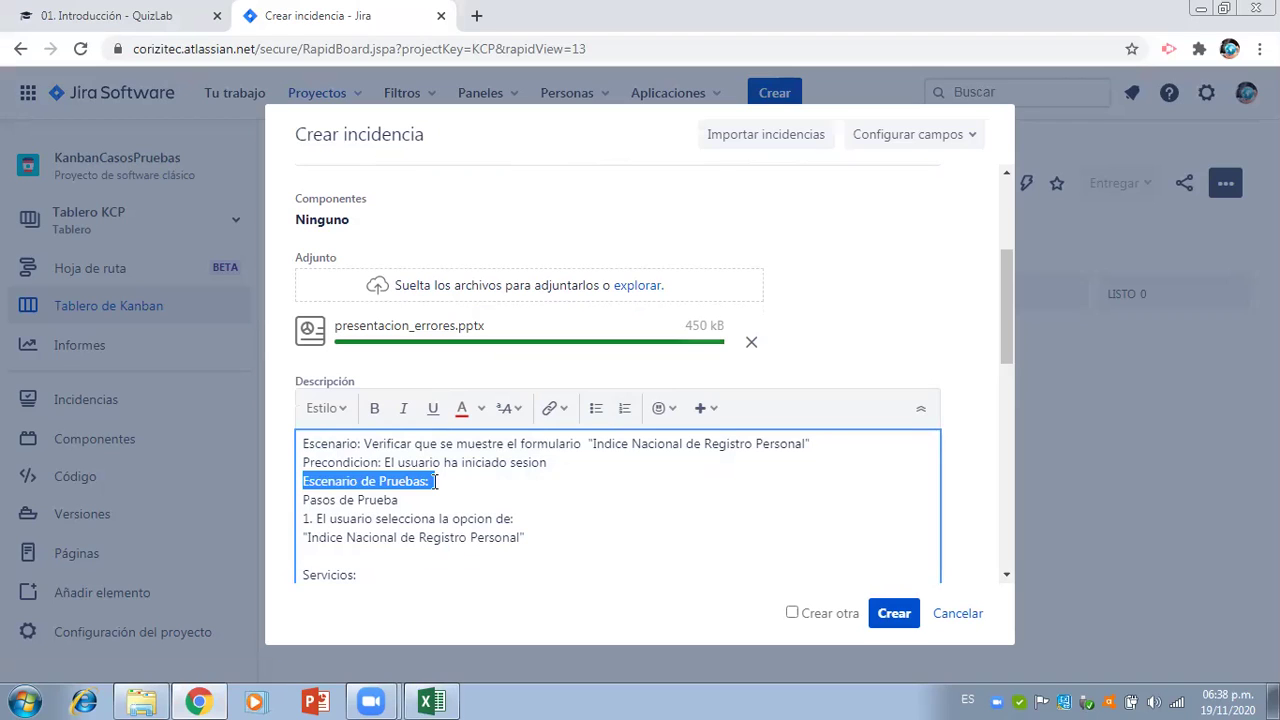
{"action": "key", "text": "Delete"}
{"action": "key", "text": "Delete"}
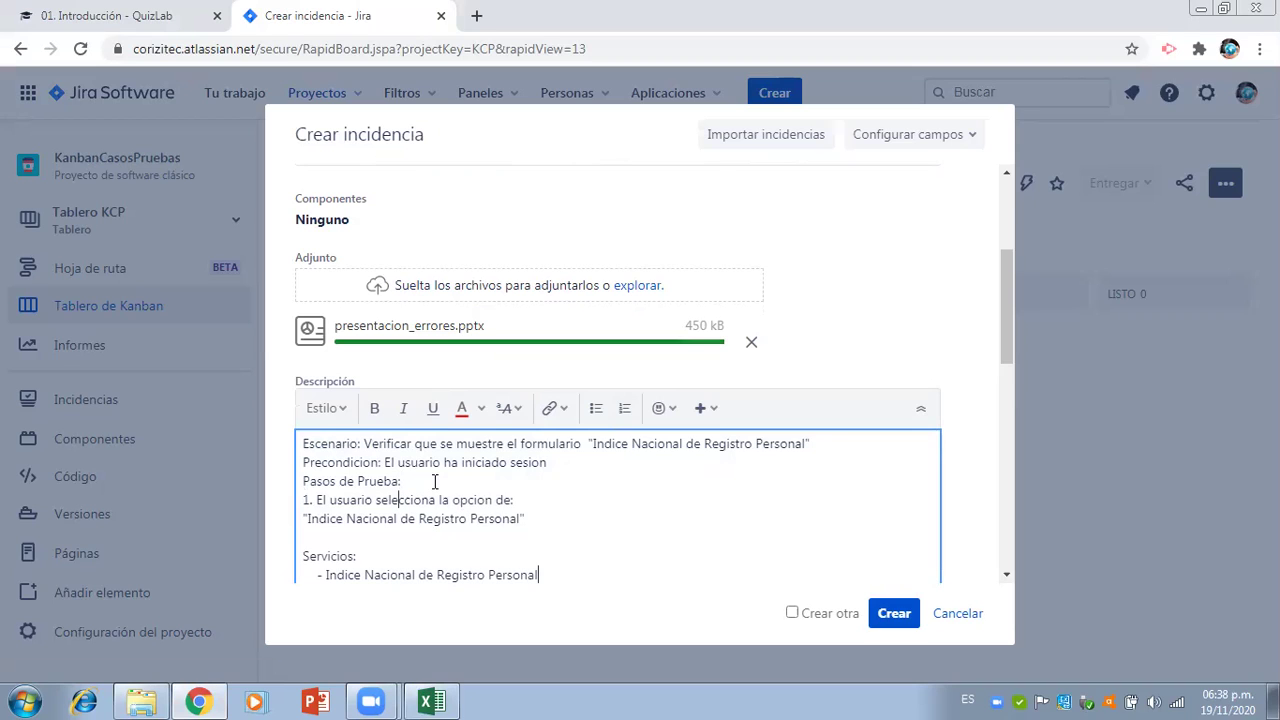
- Break the description lines so the scenario and precondition texts each start below their "Escenario:" and "Precondicion:" labels
{"action": "key", "text": "Right"}
{"action": "key", "text": "Right"}
{"action": "key", "text": "Right"}
{"action": "key", "text": "Right"}
{"action": "key", "text": "Return"}
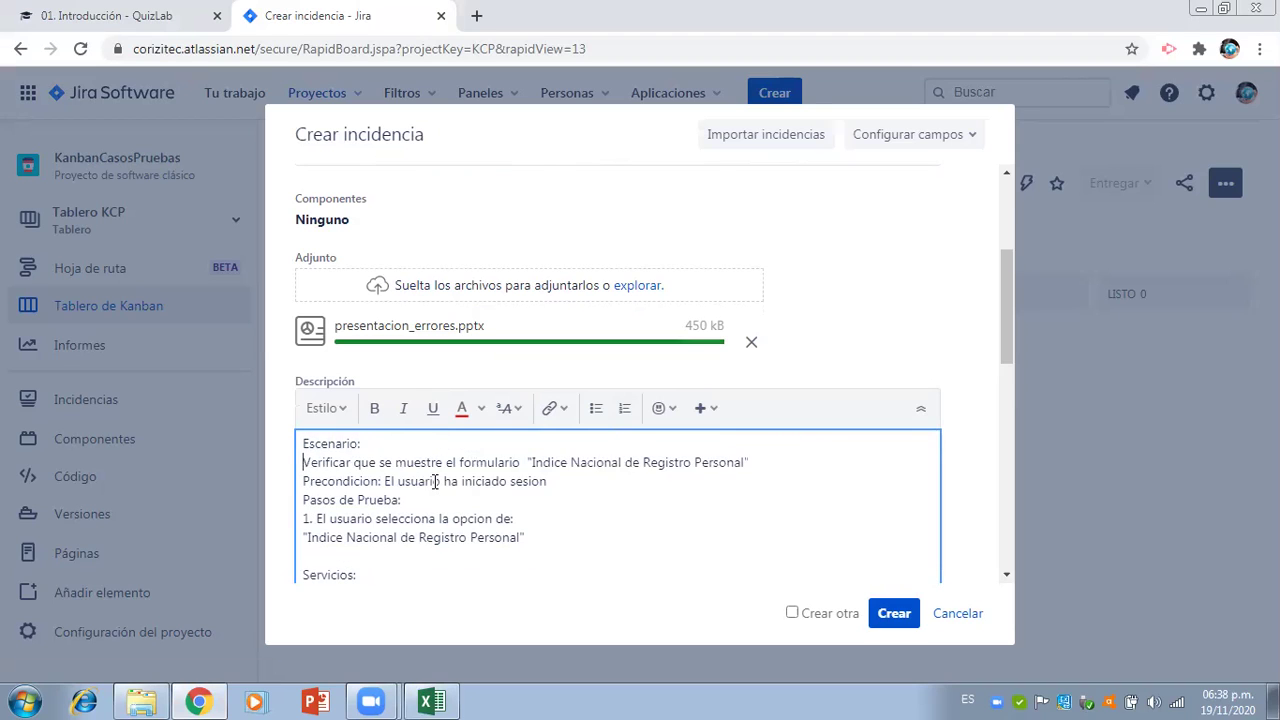
{"action": "key", "text": "Return"}
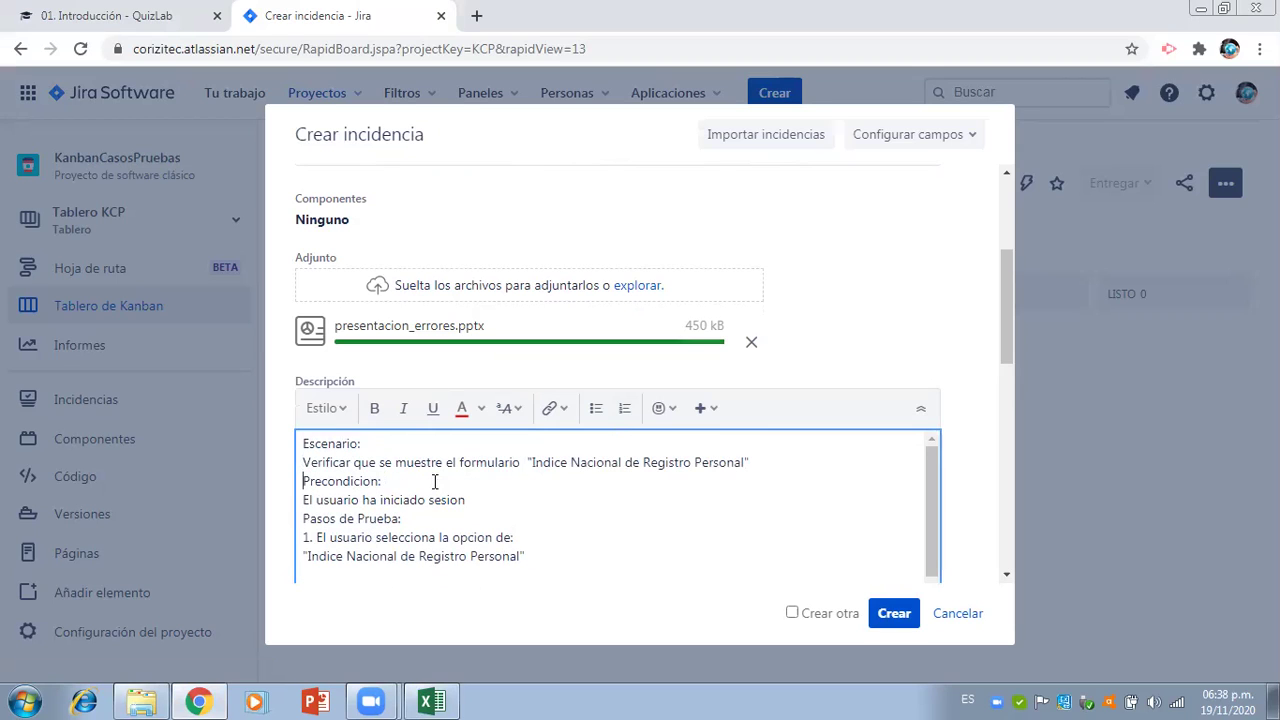
- Switch to Excel and review the PS3-1 success criteria across all the user-role columns
{"action": "key", "text": "ctrl+v"}
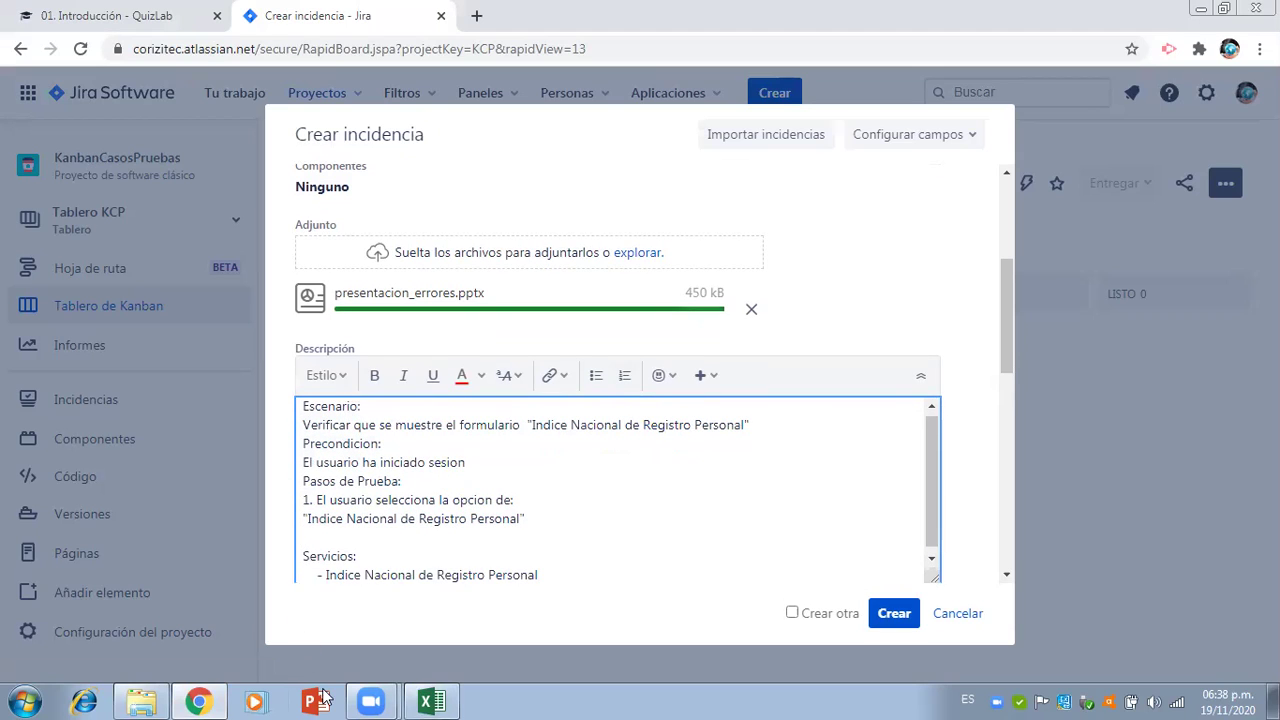
{"action": "left_click", "coordinate": [207, 701]}
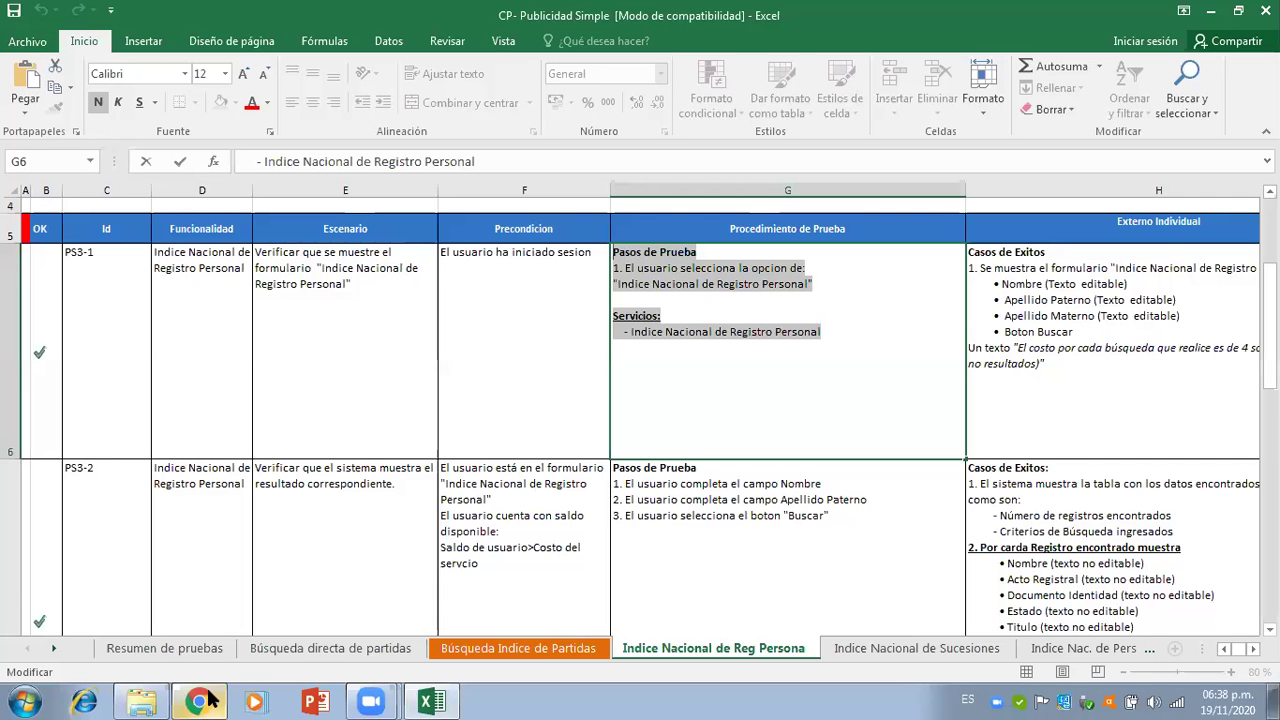
{"action": "left_click", "coordinate": [1059, 391]}
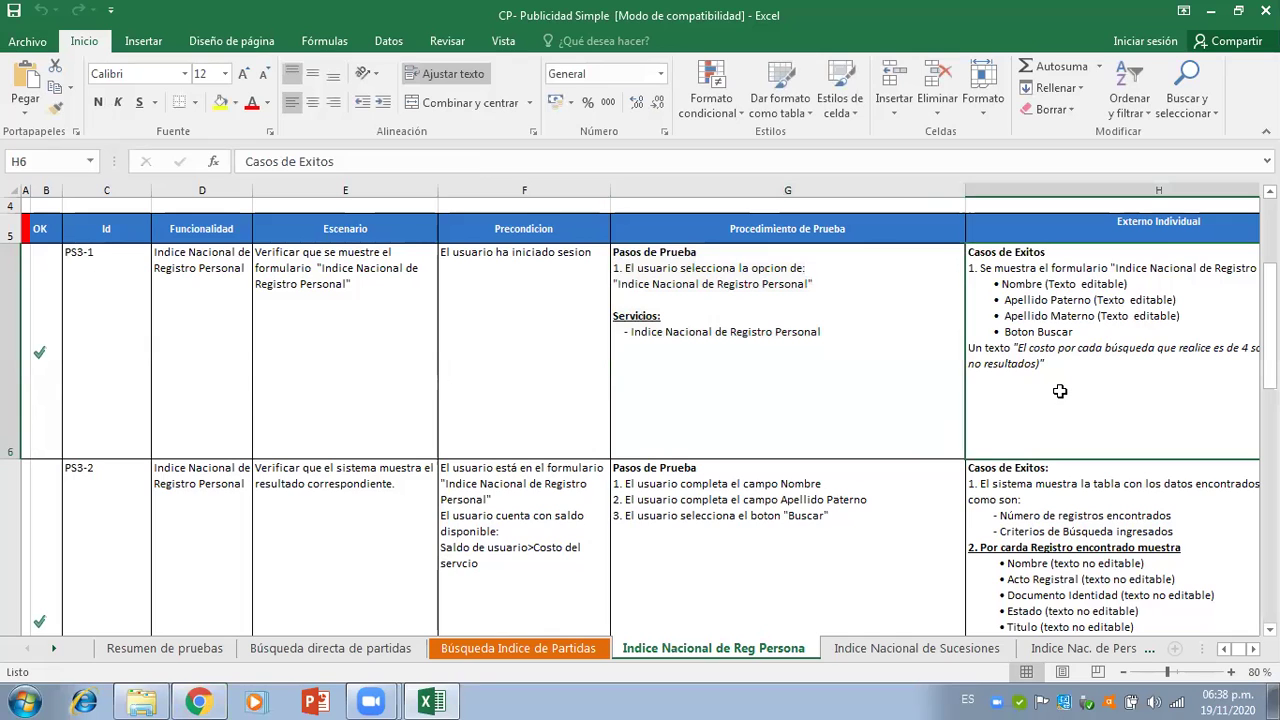
{"action": "scroll", "coordinate": [1059, 391], "scroll_direction": "right", "scroll_amount": 5}
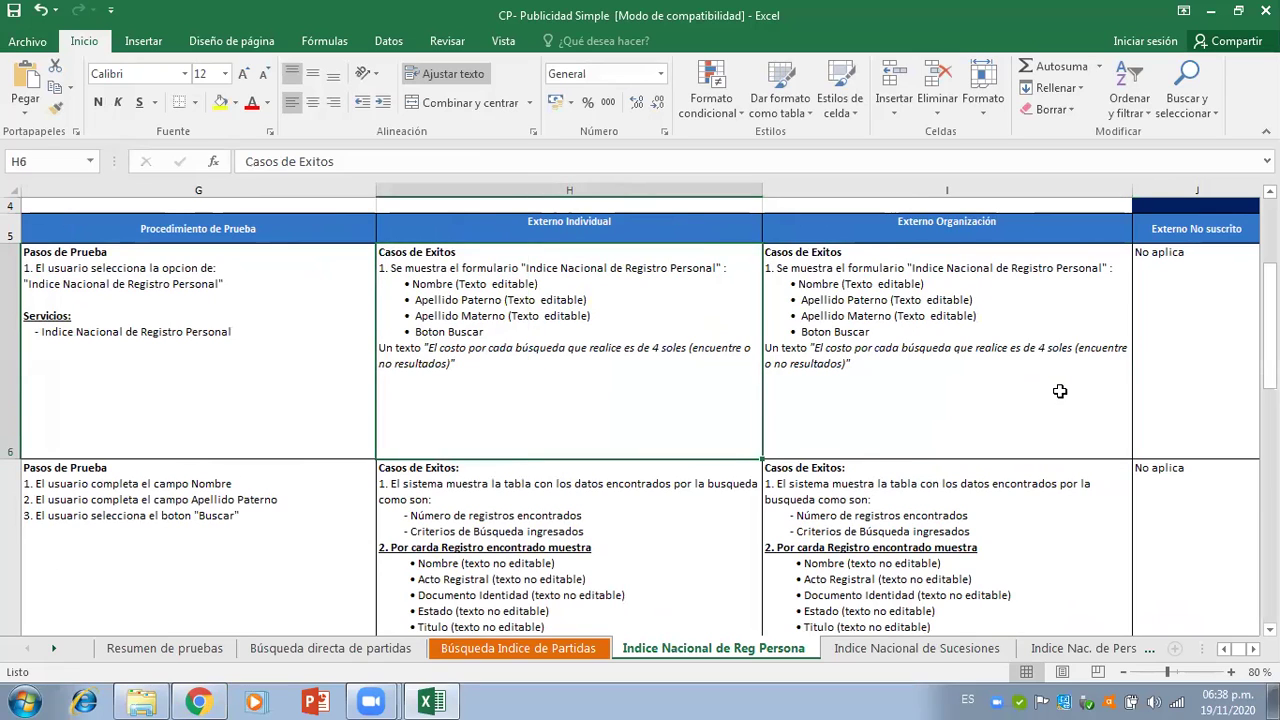
{"action": "key", "text": "Right"}
{"action": "key", "text": "Right"}
{"action": "key", "text": "Right"}
{"action": "key", "text": "Right"}
{"action": "key", "text": "Right"}
{"action": "key", "text": "Right"}
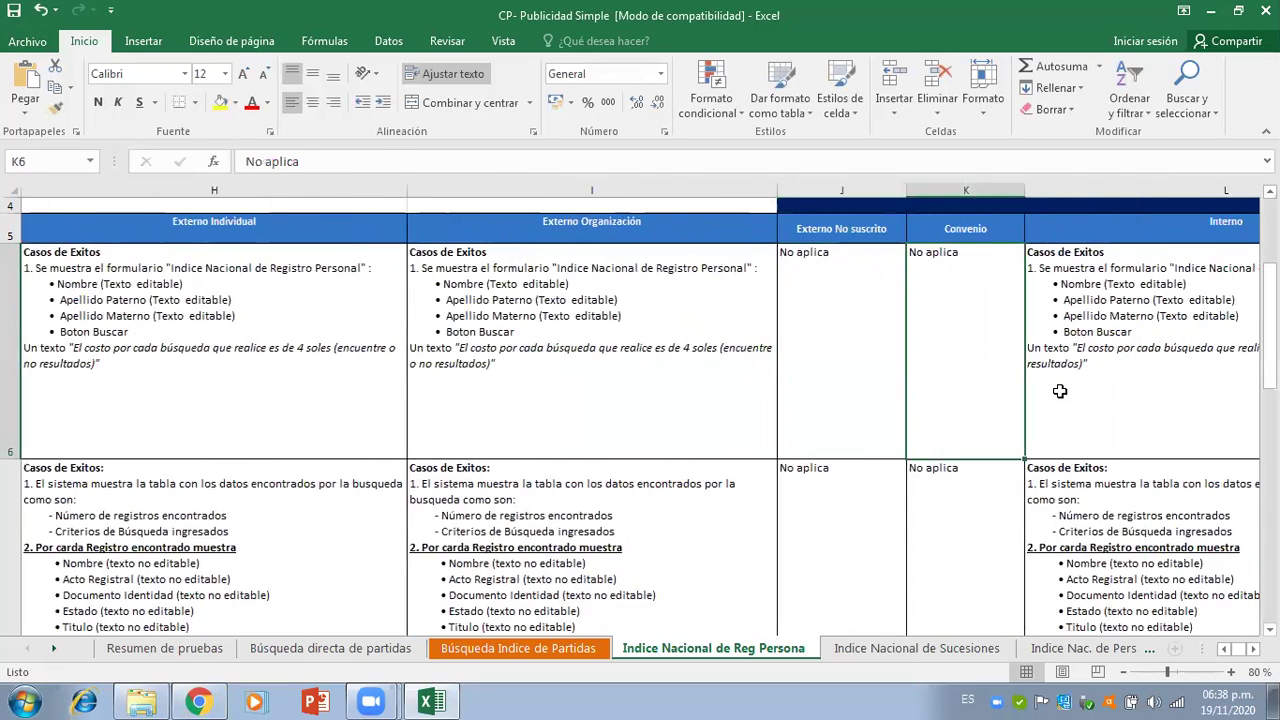
{"action": "key", "text": "Right"}
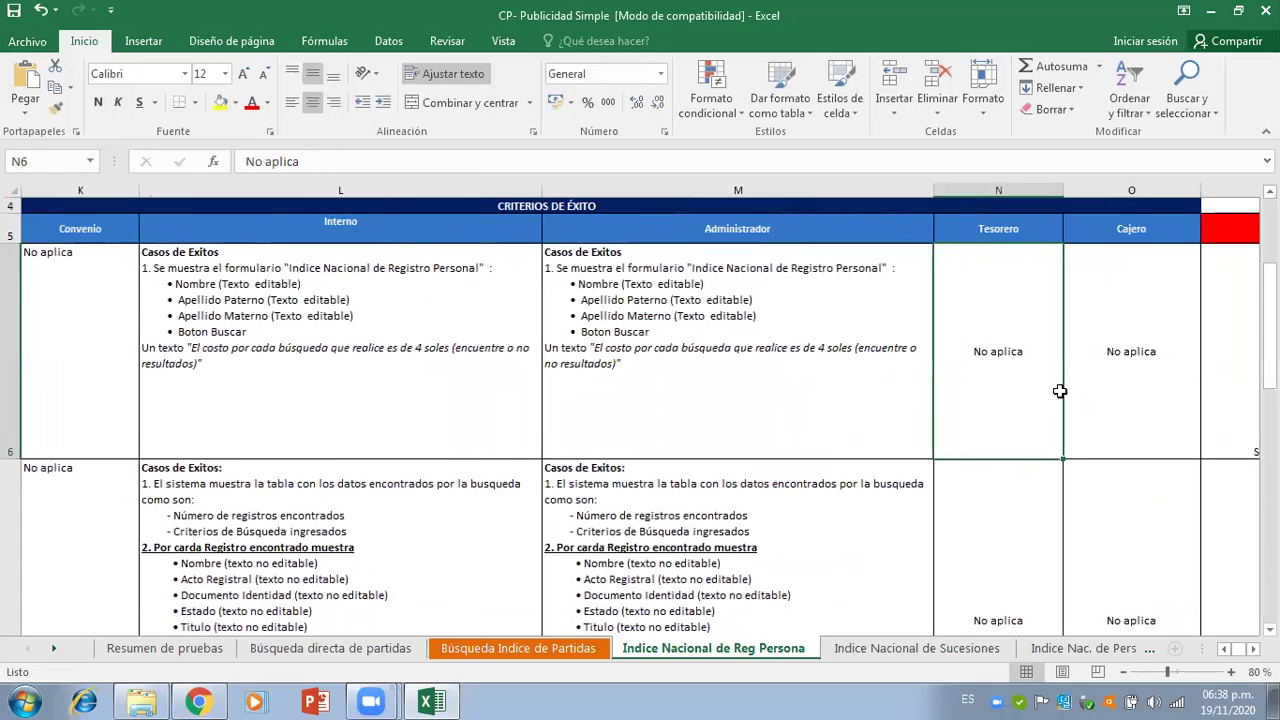
{"action": "key", "text": "Left"}
{"action": "key", "text": "Left"}
{"action": "key", "text": "Left"}
{"action": "key", "text": "Left"}
{"action": "key", "text": "Left"}
{"action": "key", "text": "Left"}
{"action": "key", "text": "Left"}
{"action": "key", "text": "Left"}
{"action": "key", "text": "Left"}
{"action": "key", "text": "Right"}
{"action": "key", "text": "Right"}
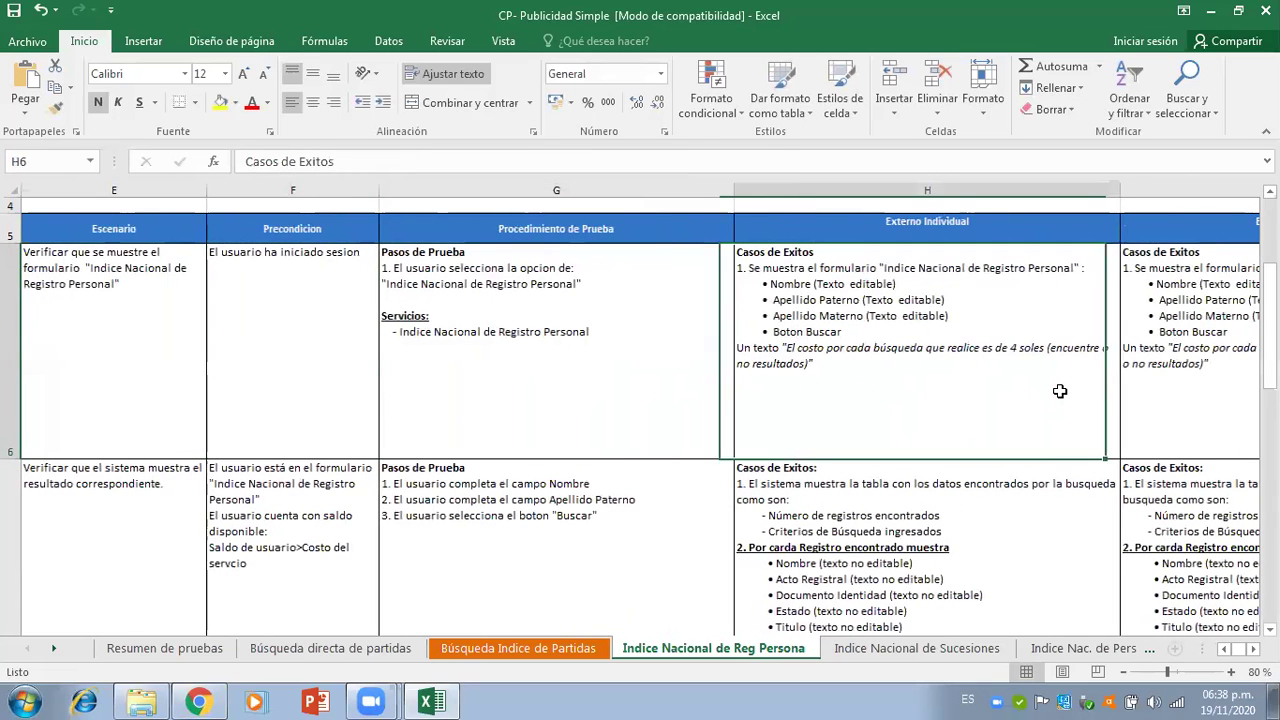
- Copy the full PS3-1 Externo Individual text from Excel, and remove the blank line above "Servicios:" in the Jira description
{"action": "double_click", "coordinate": [886, 381]}
{"action": "left_click_drag", "start_coordinate": [860, 382], "coordinate": [722, 243]}
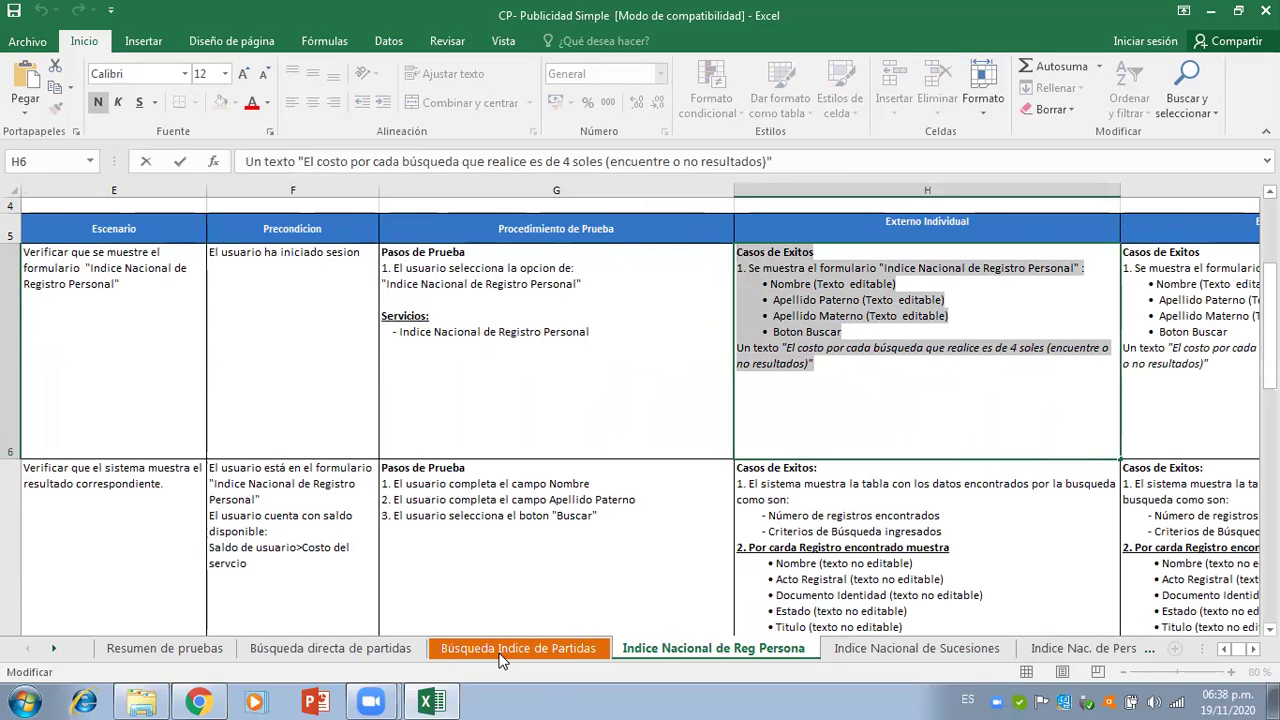
{"action": "left_click", "coordinate": [199, 702]}
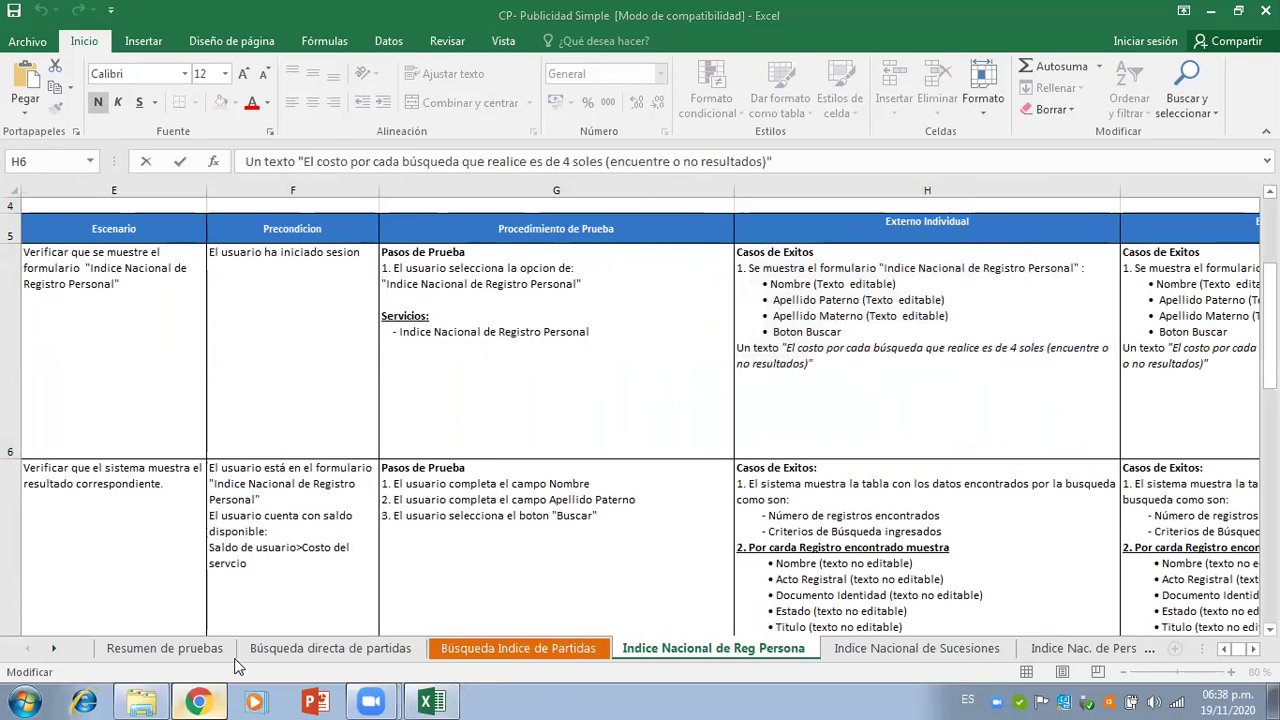
{"action": "left_click", "coordinate": [436, 540]}
{"action": "key", "text": "BackSpace"}
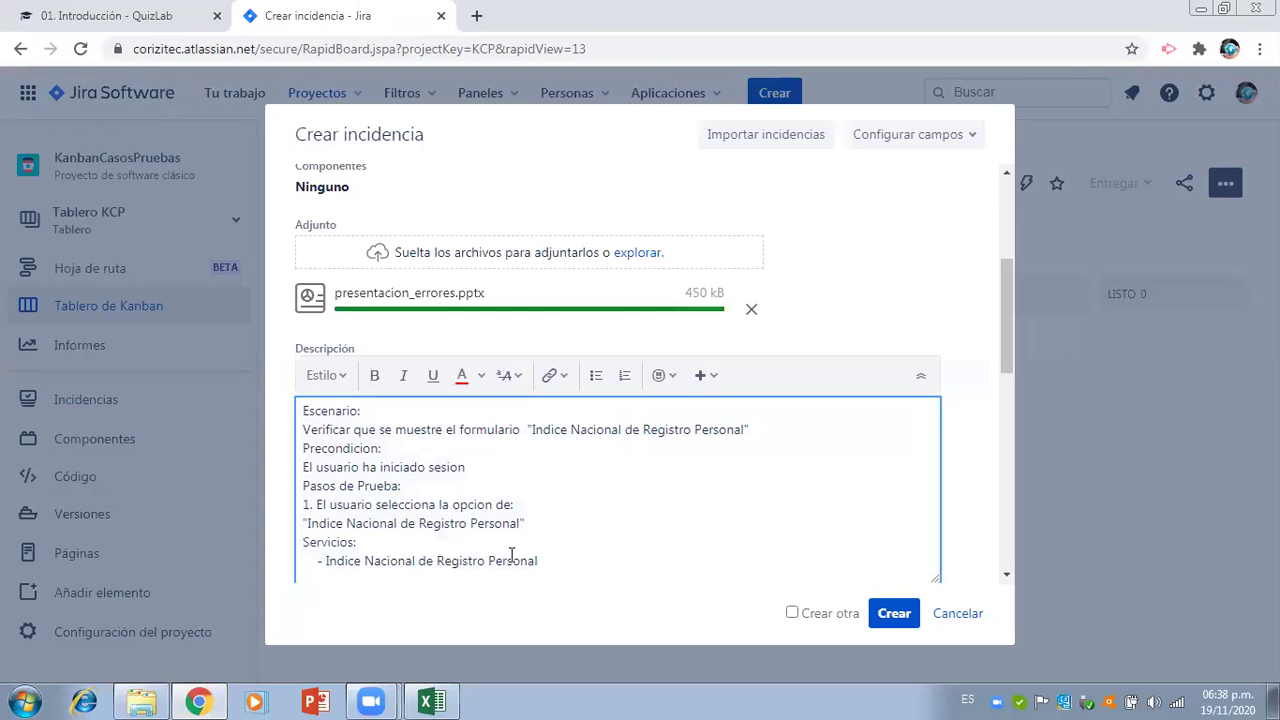
- Add the label "Rol Externo:" at the end of the description and paste the copied success cases below it
{"action": "key", "text": "Return"}
{"action": "type", "text": "Rol Externo:"}
{"action": "key", "text": "Return"}
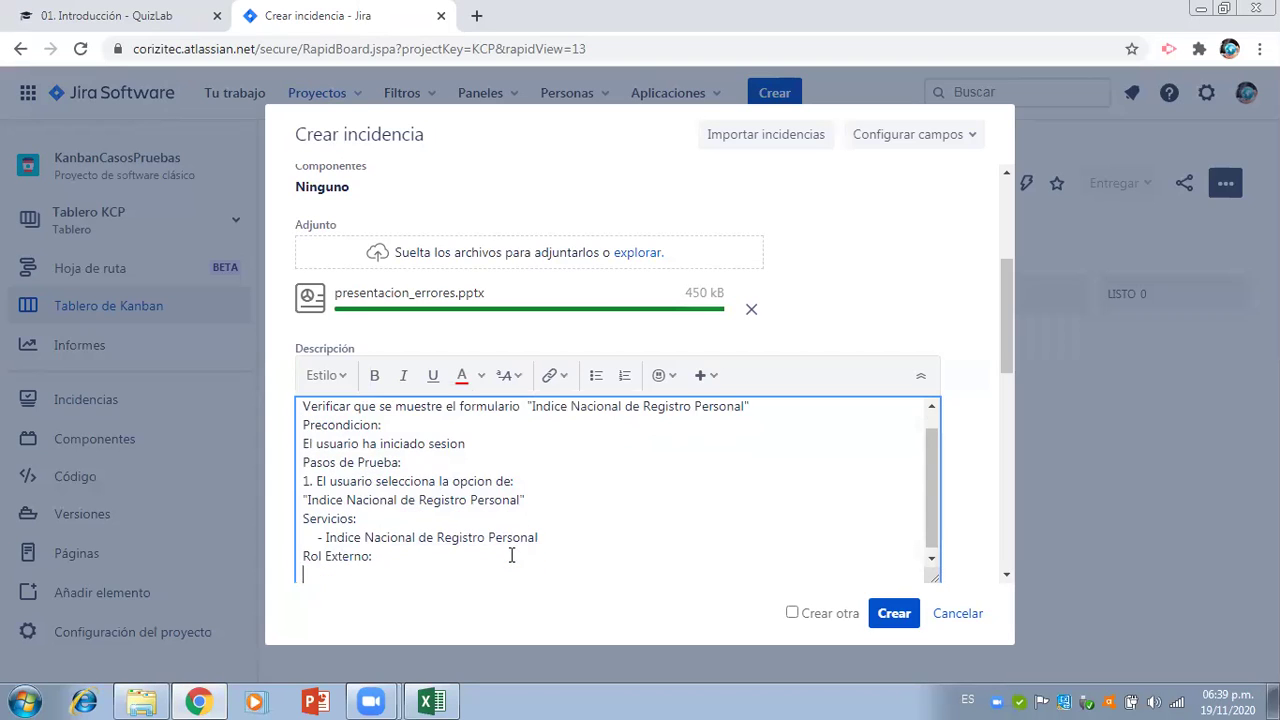
{"action": "type", "text": "Casos de Exitos 1. Se muestra el formulario \"Indice Nacional de Registro Personal\" : Nombre (Texto  editable) Apellido Paterno (Texto  editable) Apellido Materno (Texto  editable) Boton Buscar Un texto \"El costo por cada búsqueda que realice es de 4 soles (encuentre o no resultados)\""}
- Make the word "Escenario" in the first line of the description bold, leaving out its colon
{"action": "key", "text": "ctrl+Home"}
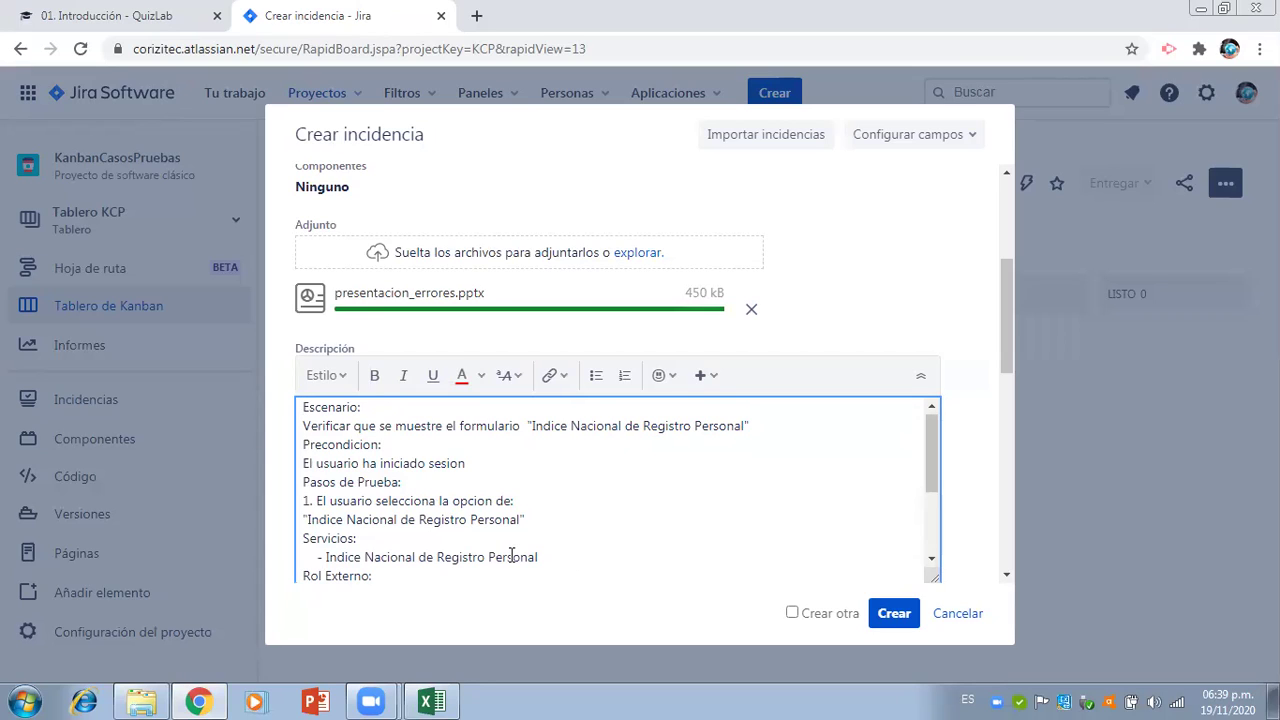
{"action": "key", "text": "shift+Right"}
{"action": "key", "text": "shift+Right"}
{"action": "key", "text": "shift+Right"}
{"action": "key", "text": "shift+Right"}
{"action": "key", "text": "shift+Right"}
{"action": "key", "text": "shift+Right"}
{"action": "key", "text": "shift+Right"}
{"action": "key", "text": "shift+Right"}
{"action": "key", "text": "shift+Right"}
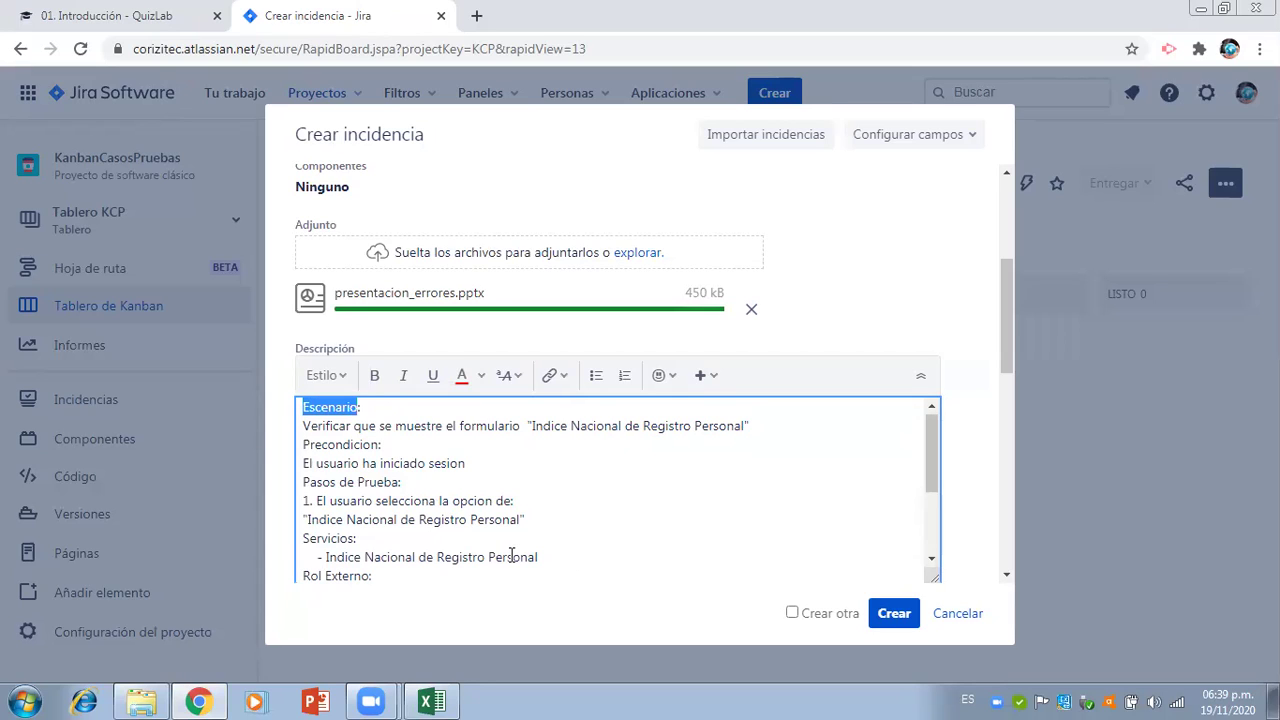
{"action": "left_click", "coordinate": [374, 375]}
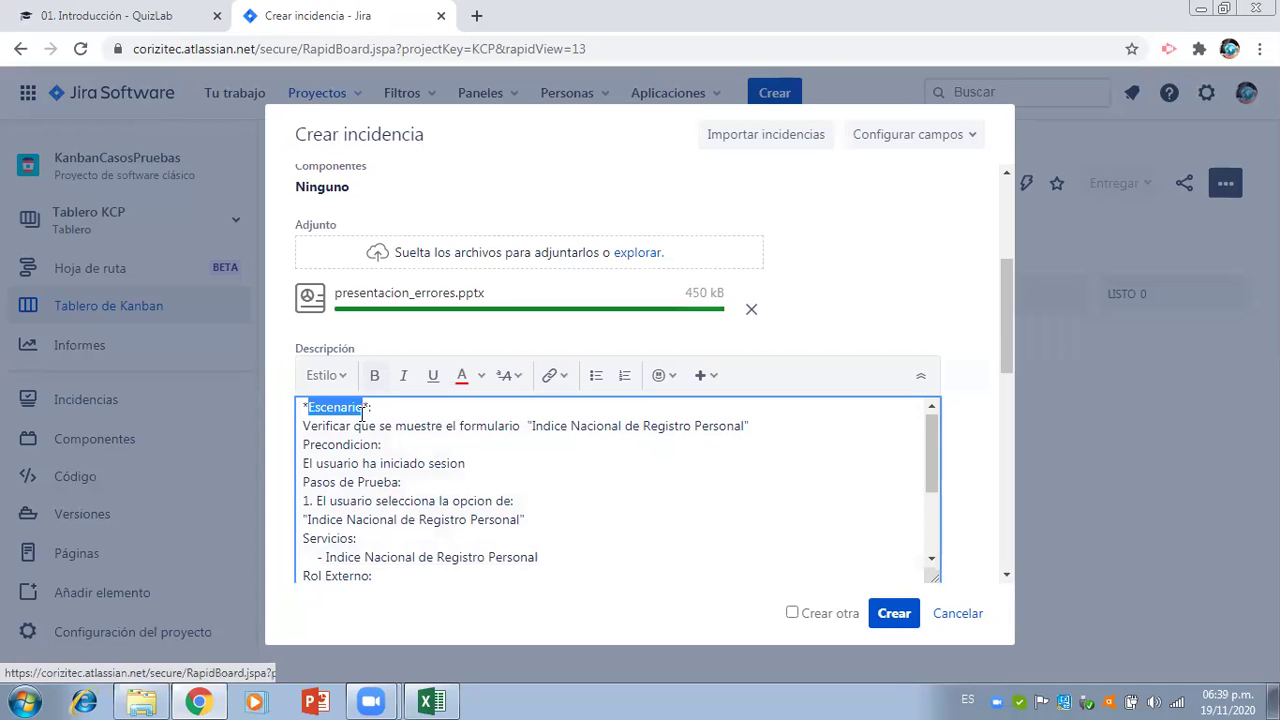
- Make the word "Precondicion" in the description bold, leaving out its colon
{"action": "key", "text": "Left"}
{"action": "key", "text": "Left"}
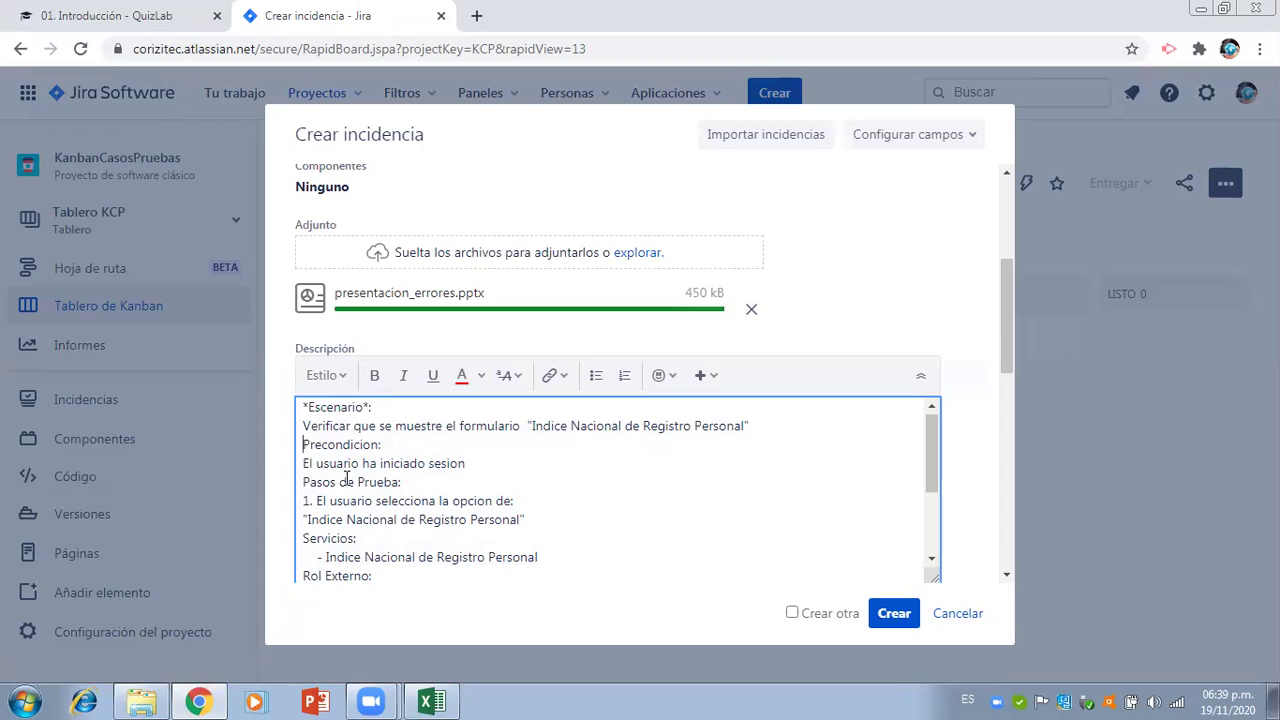
{"action": "key", "text": "ctrl+shift+Right"}
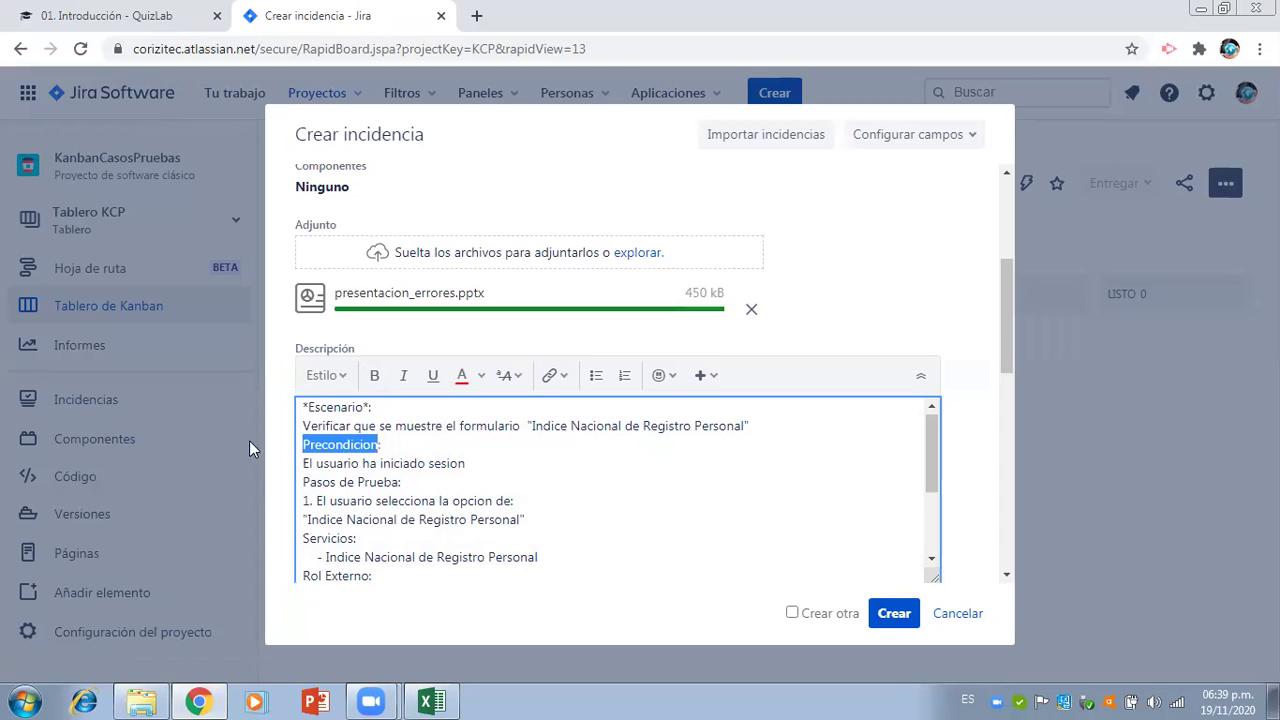
{"action": "left_click", "coordinate": [378, 376]}
- Make the heading "Pasos de Prueba" in the description bold, leaving out its colon
{"action": "left_click", "coordinate": [341, 483]}
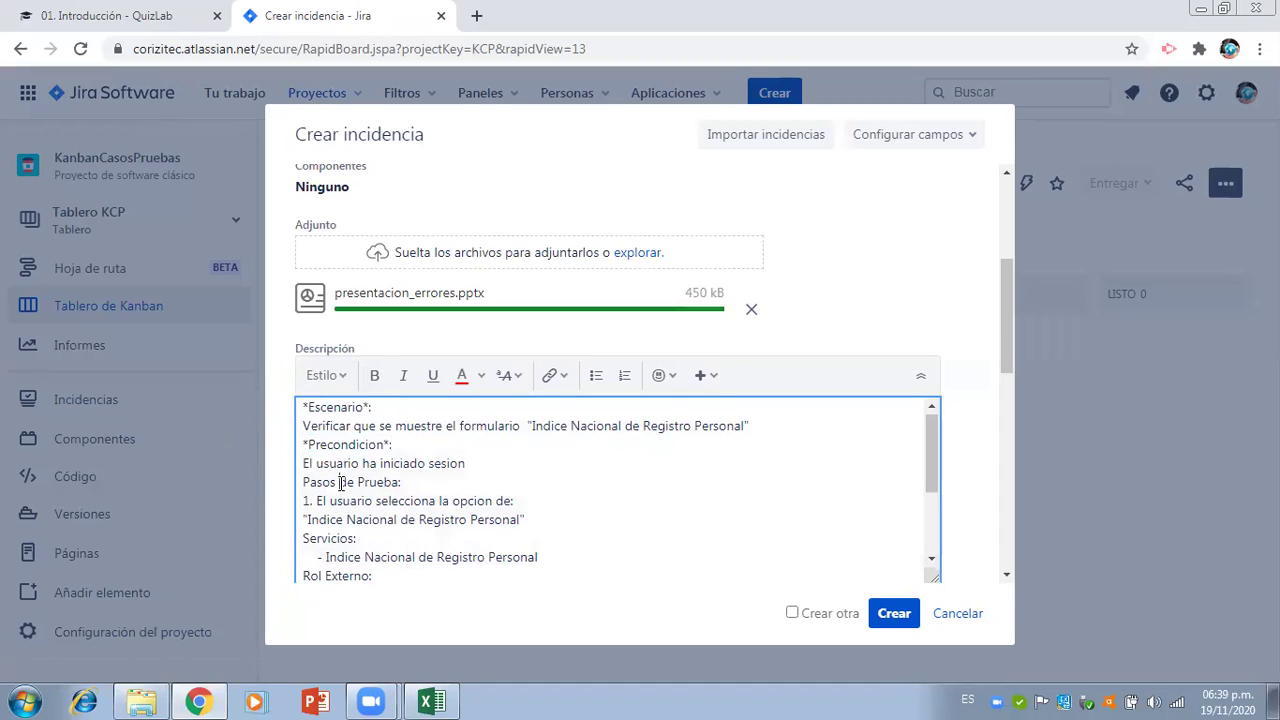
{"action": "key", "text": "Left"}
{"action": "key", "text": "Left"}
{"action": "key", "text": "ctrl+shift+Left"}
{"action": "key", "text": "ctrl+shift+Left"}
{"action": "key", "text": "ctrl+shift+Left"}
{"action": "left_click", "coordinate": [374, 376]}
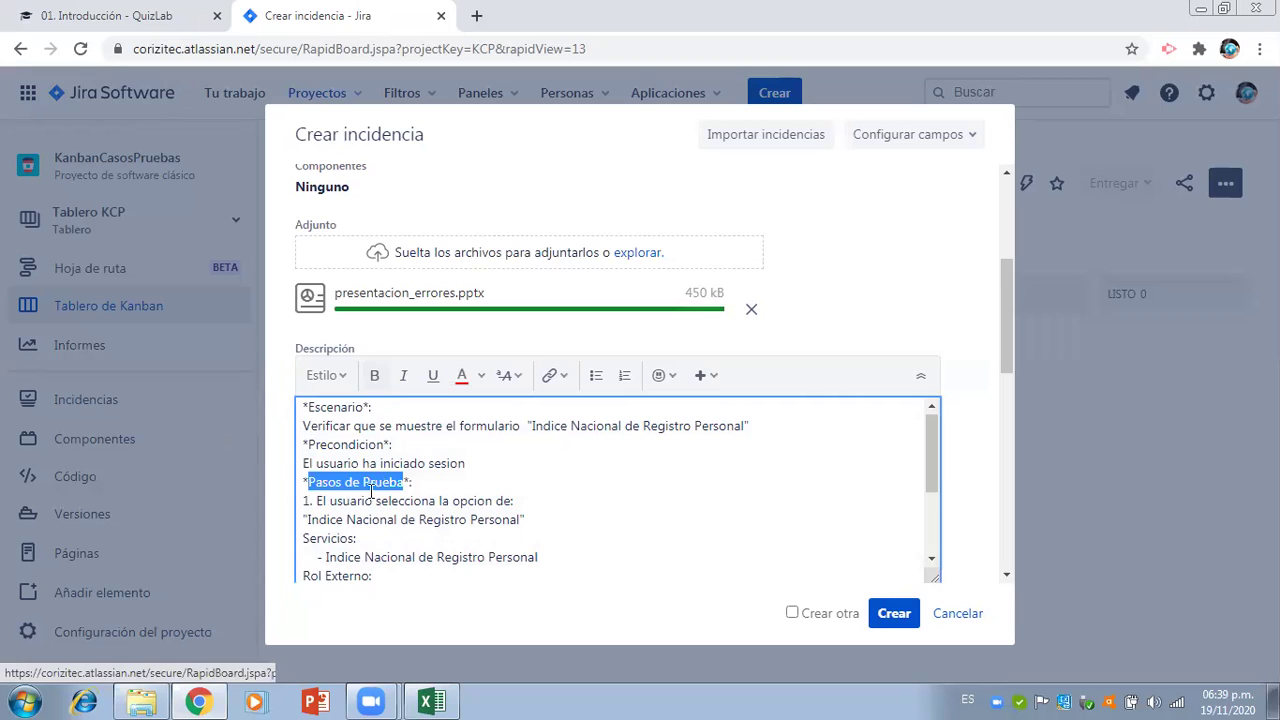
- Make the label "Rol Externo" in the description bold, leaving out its colon
{"action": "left_click", "coordinate": [371, 549]}
{"action": "key", "text": "Down"}
{"action": "key", "text": "Down"}
{"action": "key", "text": "Down"}
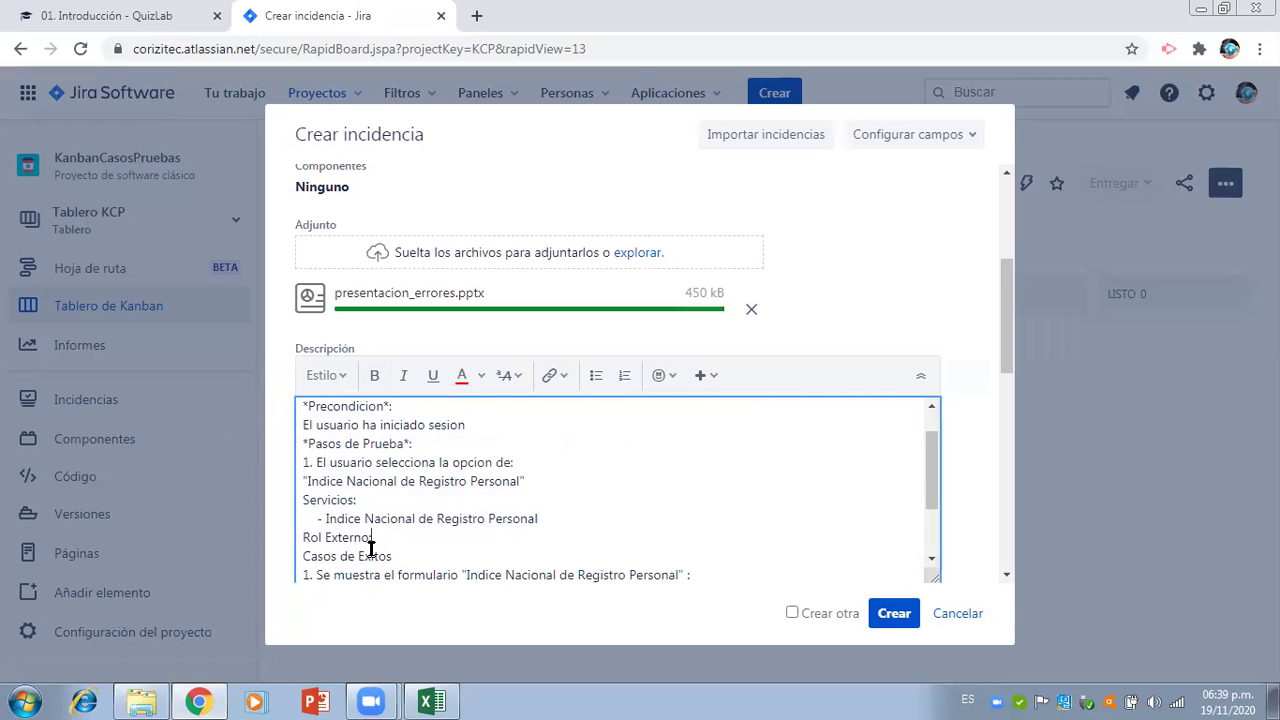
{"action": "key", "text": "ctrl+shift+Left"}
{"action": "key", "text": "ctrl+shift+Left"}
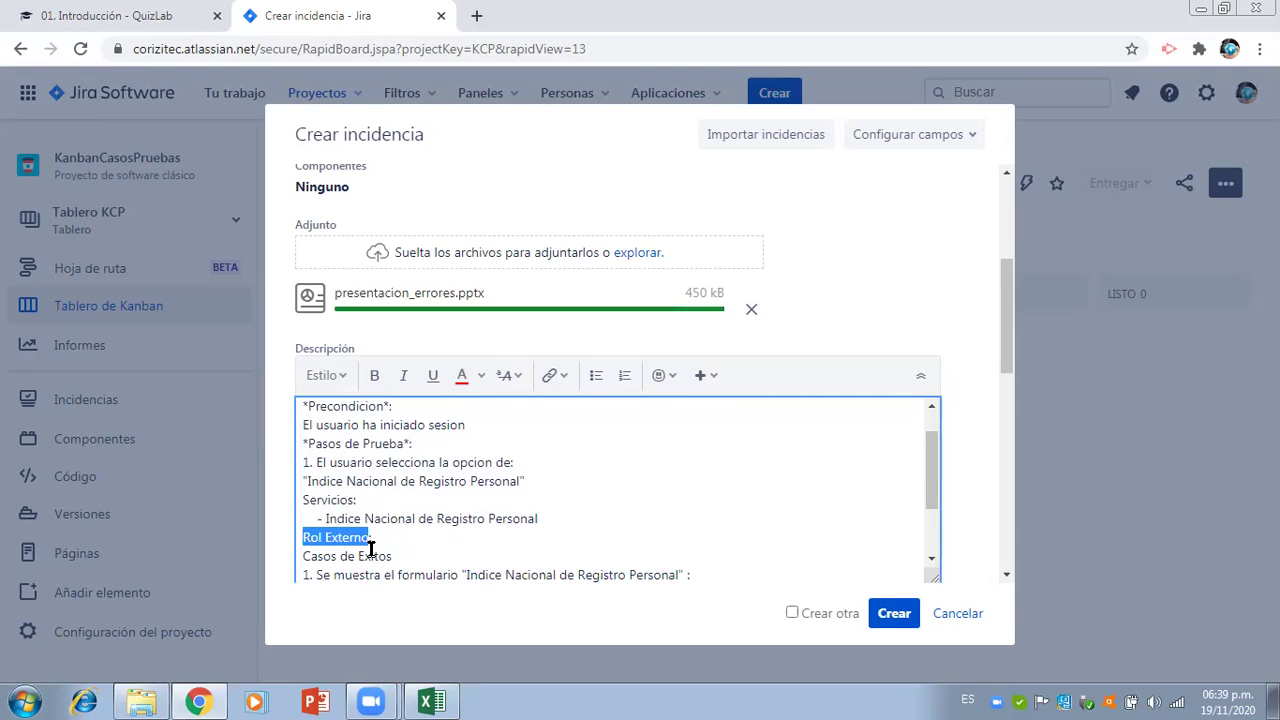
{"action": "left_click", "coordinate": [378, 380]}
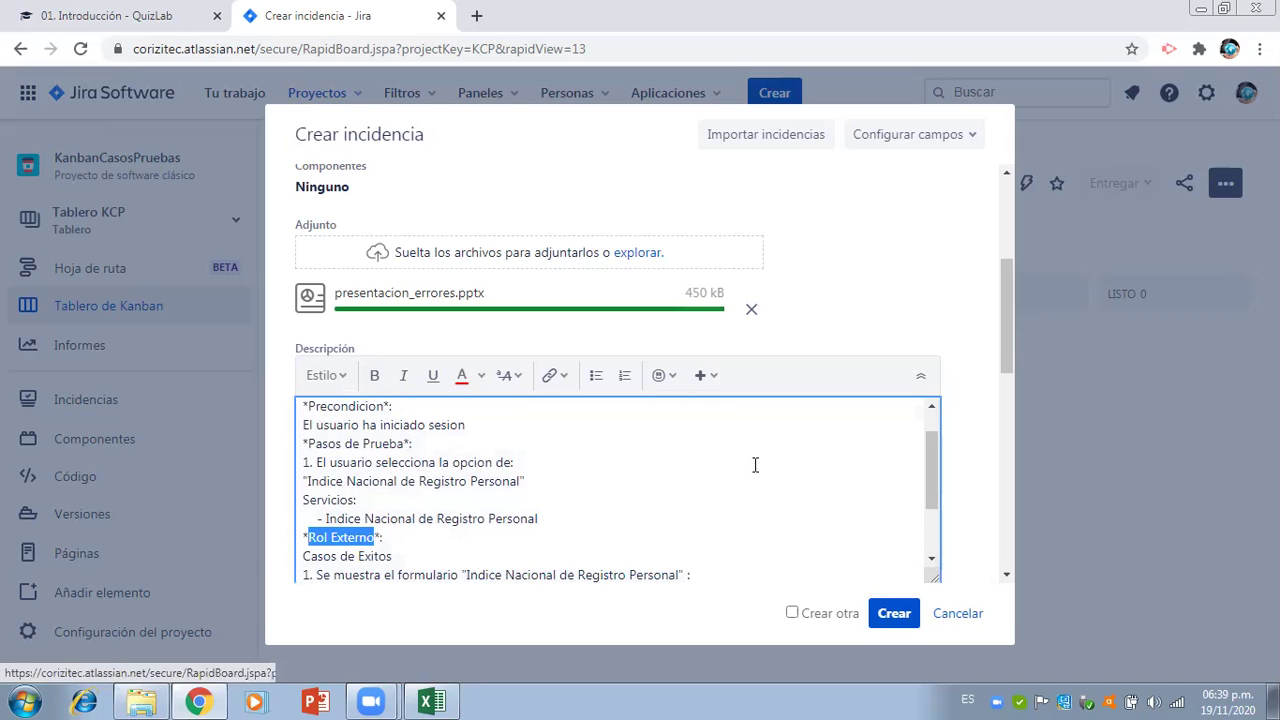
- Set the issue's Responsable to the first suggested user
{"action": "left_click_drag", "start_coordinate": [931, 463], "coordinate": [941, 543]}
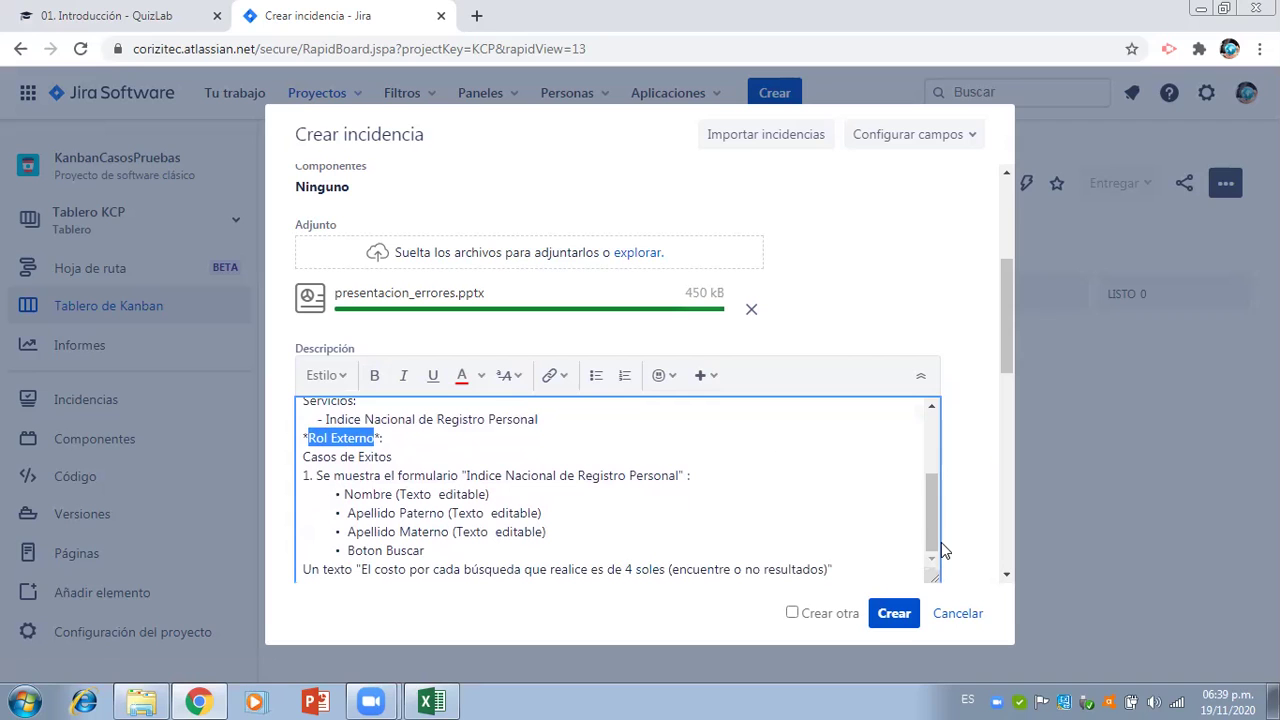
{"action": "left_click_drag", "start_coordinate": [1008, 350], "coordinate": [1014, 448]}
{"action": "left_click_drag", "start_coordinate": [1014, 452], "coordinate": [1018, 520]}
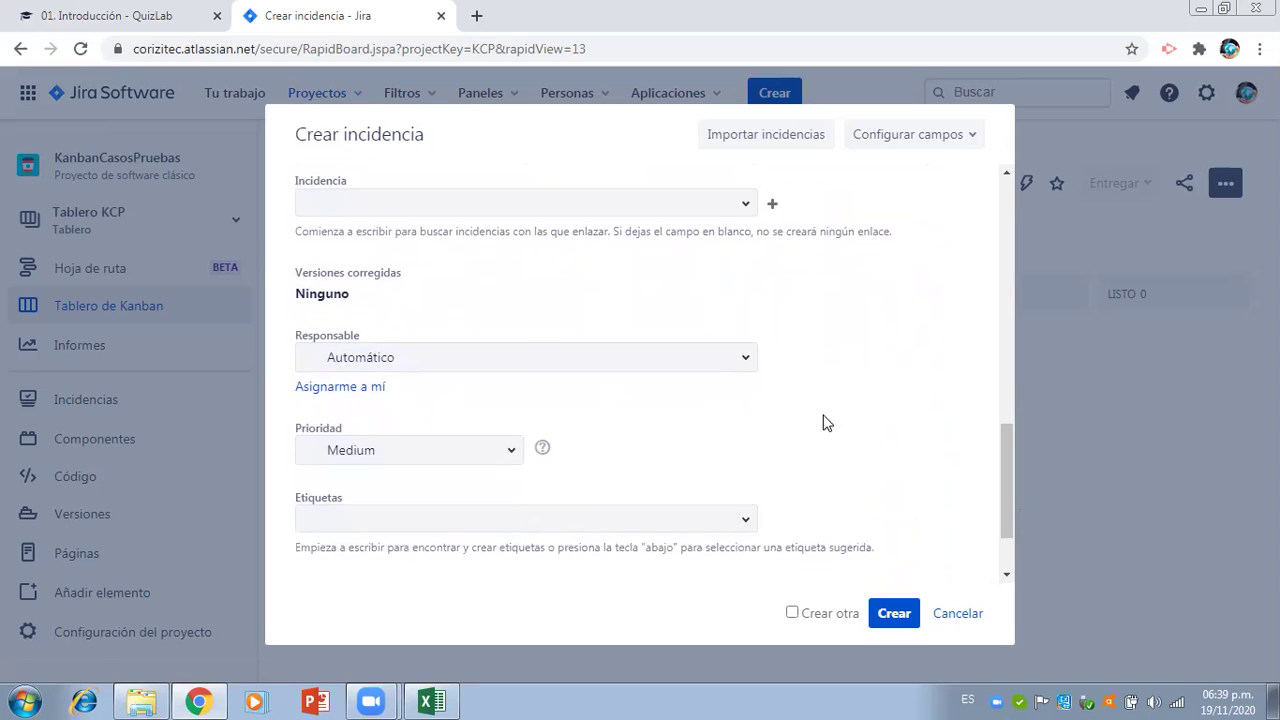
{"action": "left_click", "coordinate": [750, 362]}
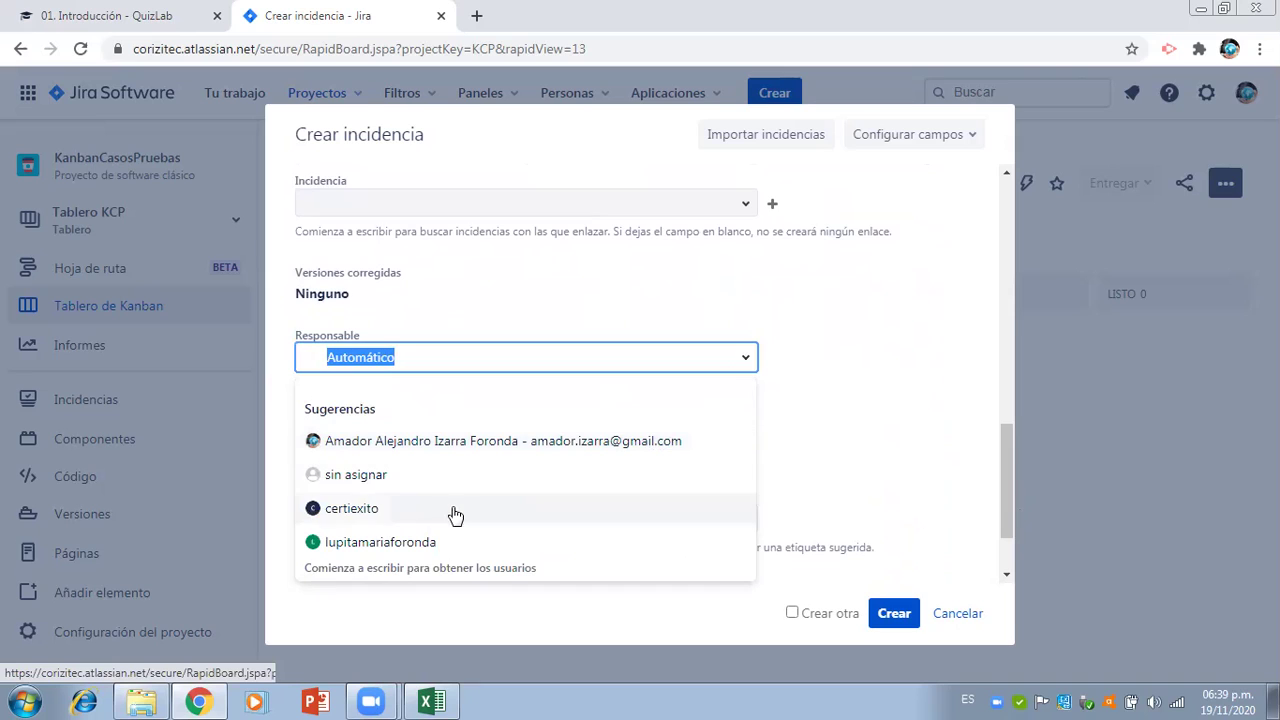
{"action": "left_click", "coordinate": [446, 445]}
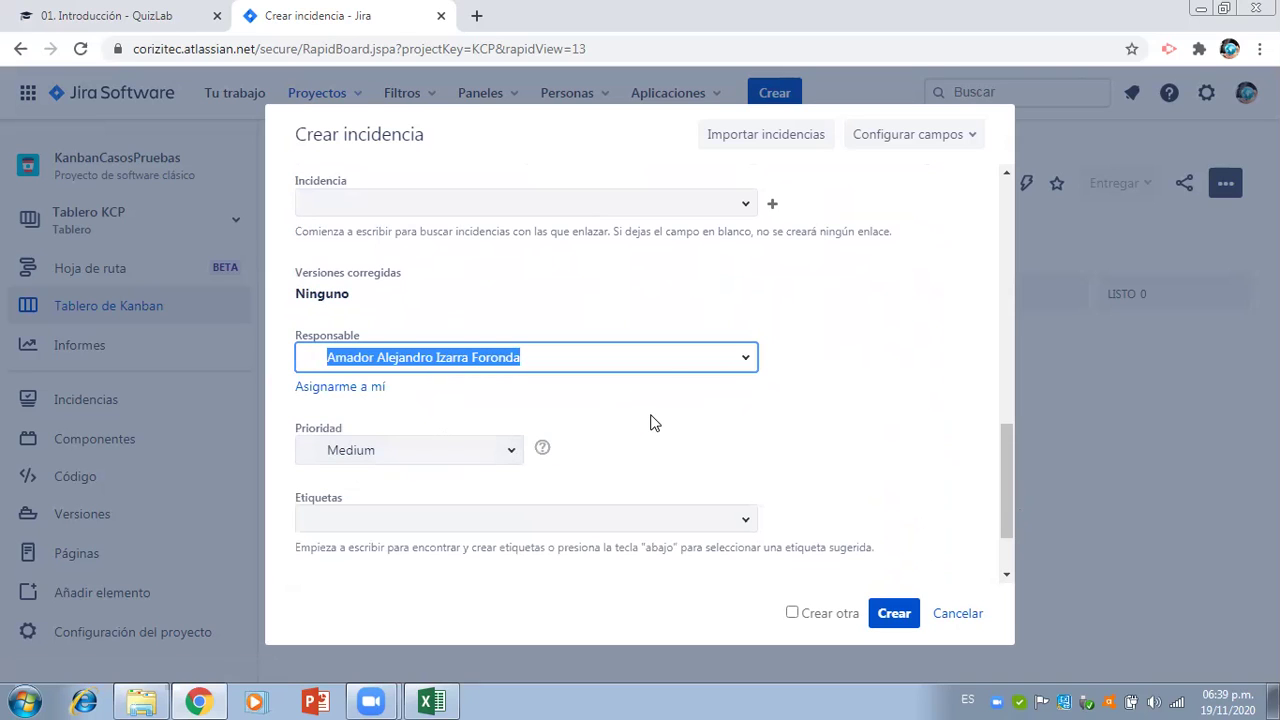
- Set the issue's priority to Highest and create the issue
{"action": "scroll", "coordinate": [1002, 441], "scroll_direction": "down", "scroll_amount": 2}
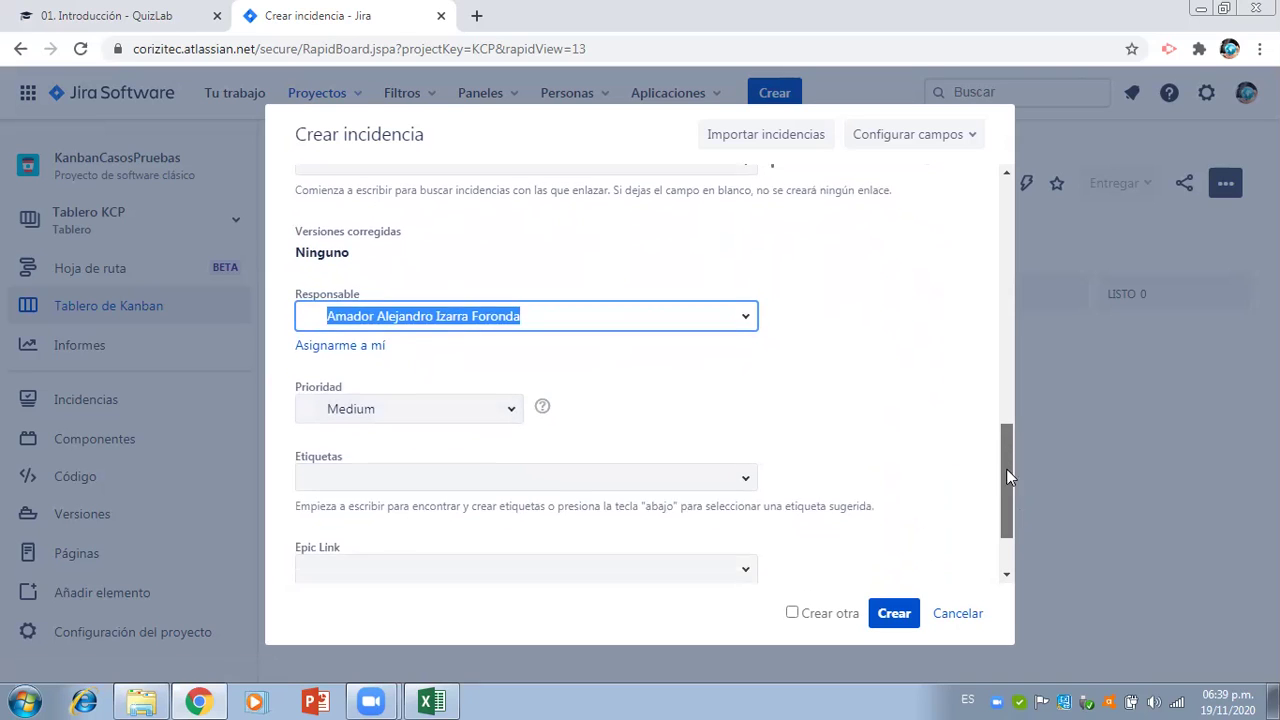
{"action": "left_click", "coordinate": [511, 348]}
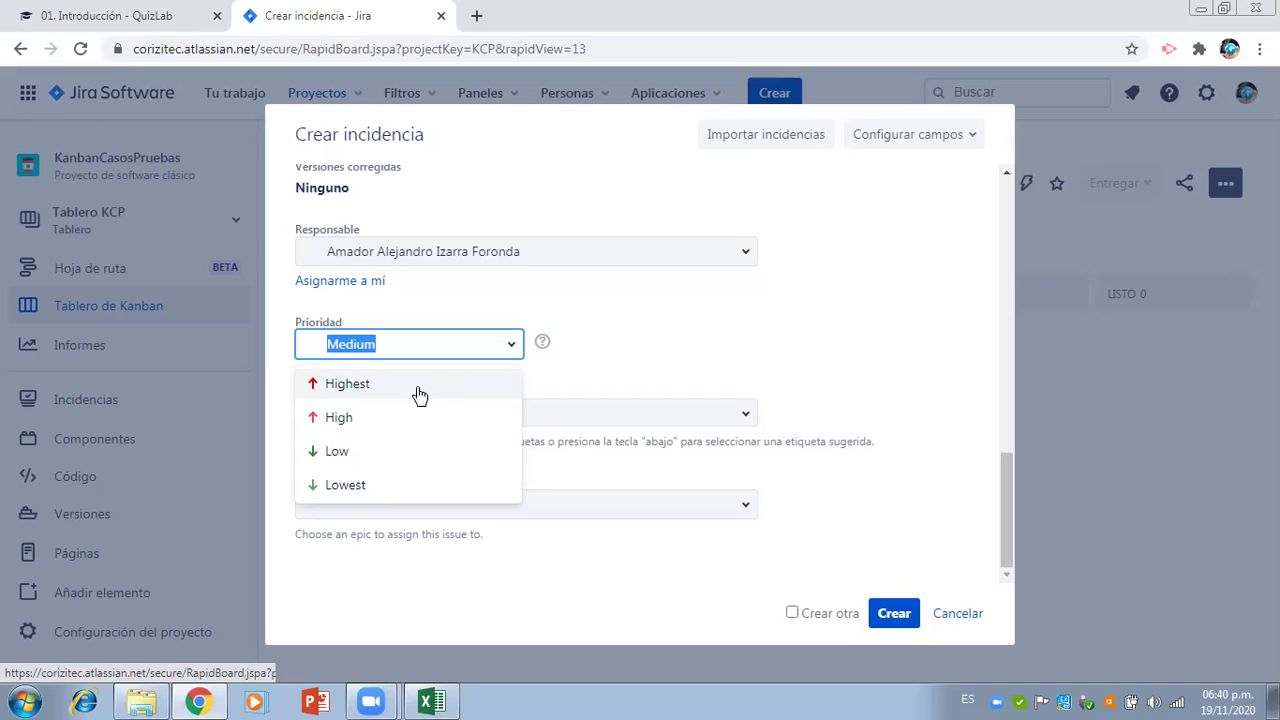
{"action": "left_click", "coordinate": [364, 390]}
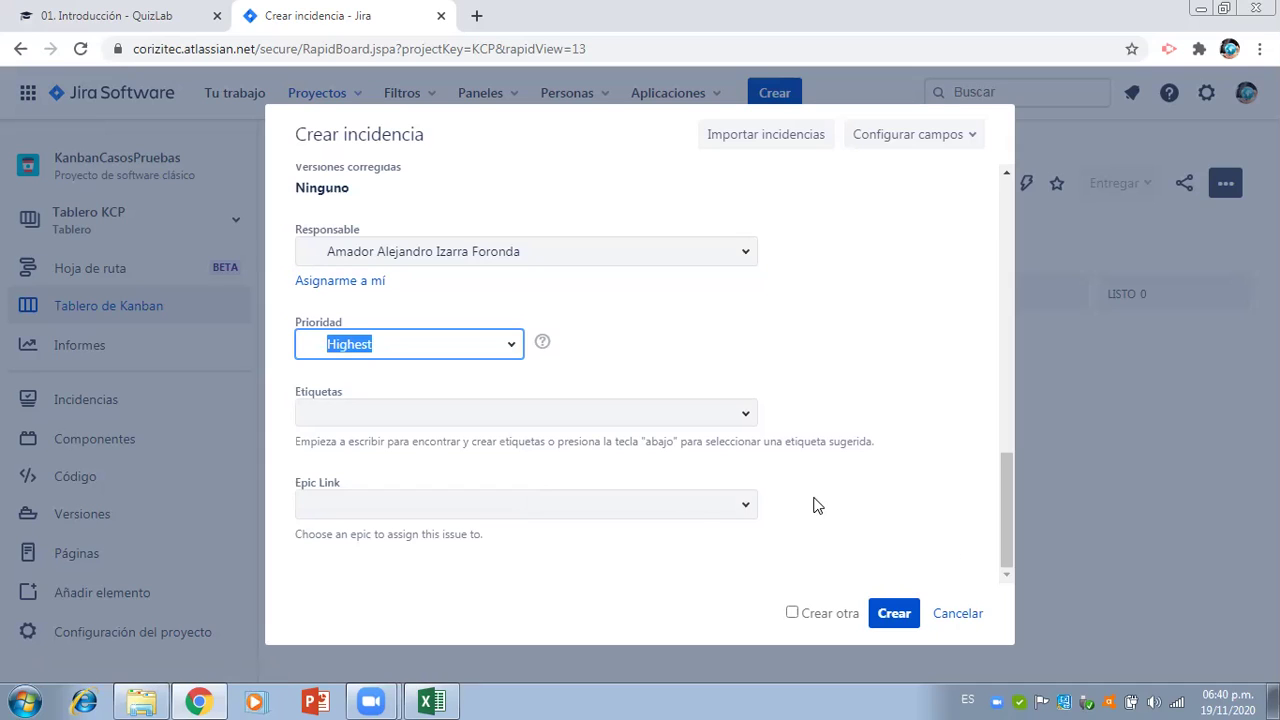
{"action": "left_click", "coordinate": [895, 613]}
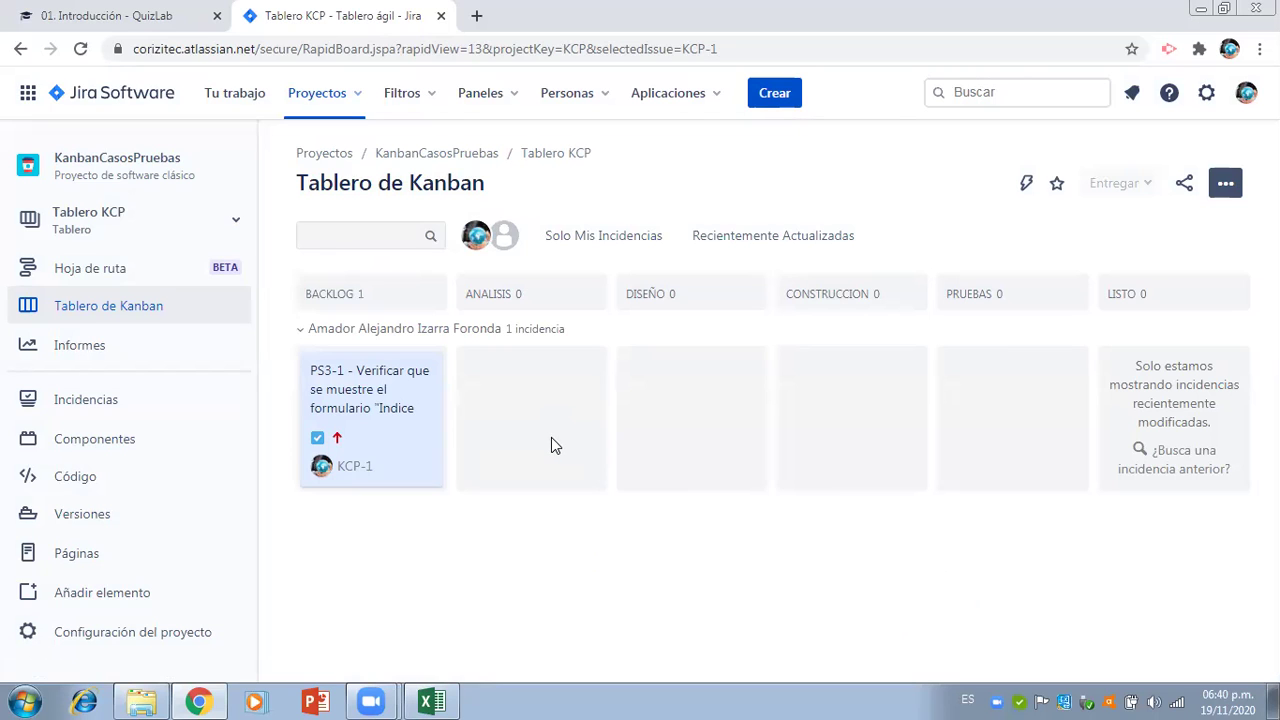
- Open a new issue form in the KanbanCasosPruebas project and check the available issue types, keeping Tarea
{"action": "left_click", "coordinate": [776, 96]}
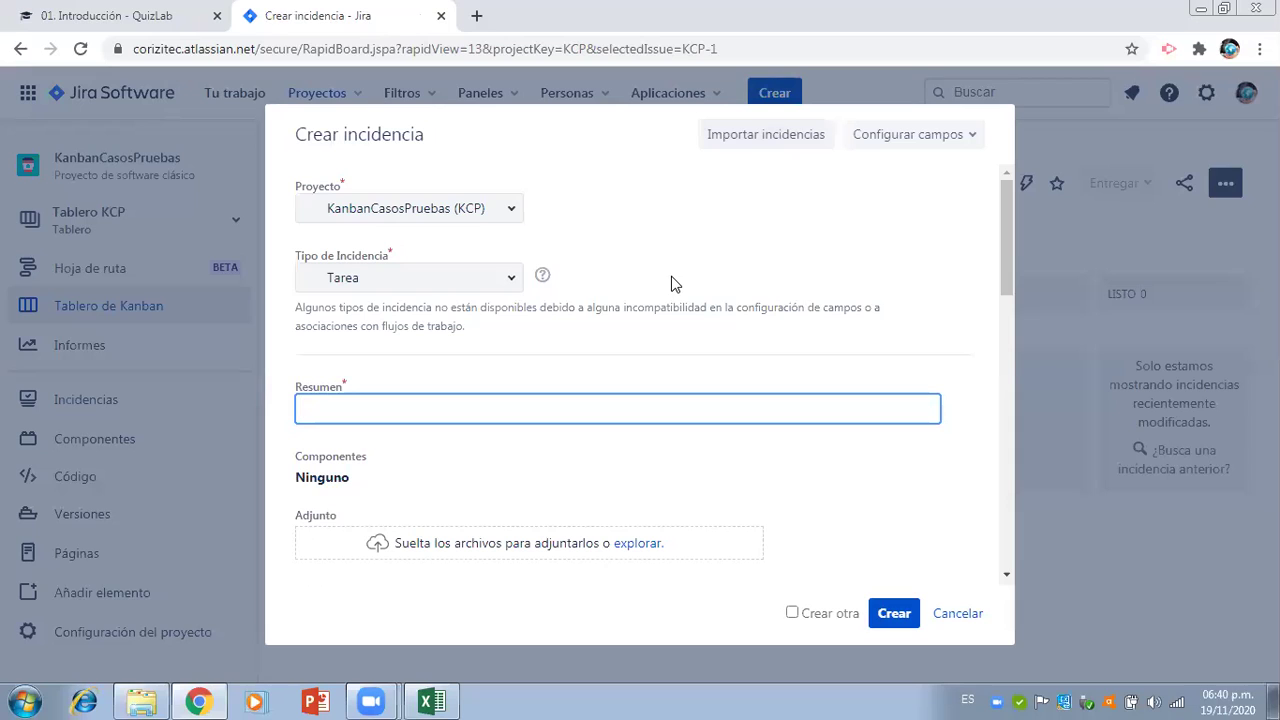
{"action": "left_click", "coordinate": [511, 281]}
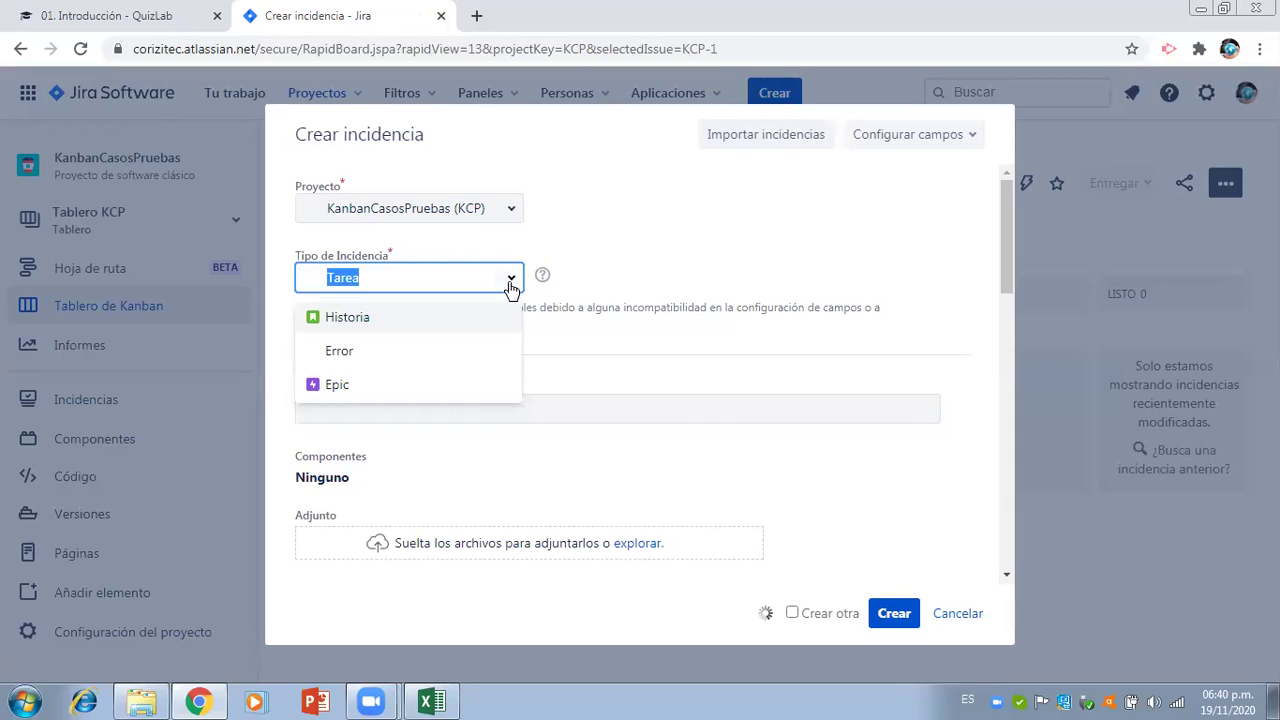
{"action": "left_click", "coordinate": [511, 281]}
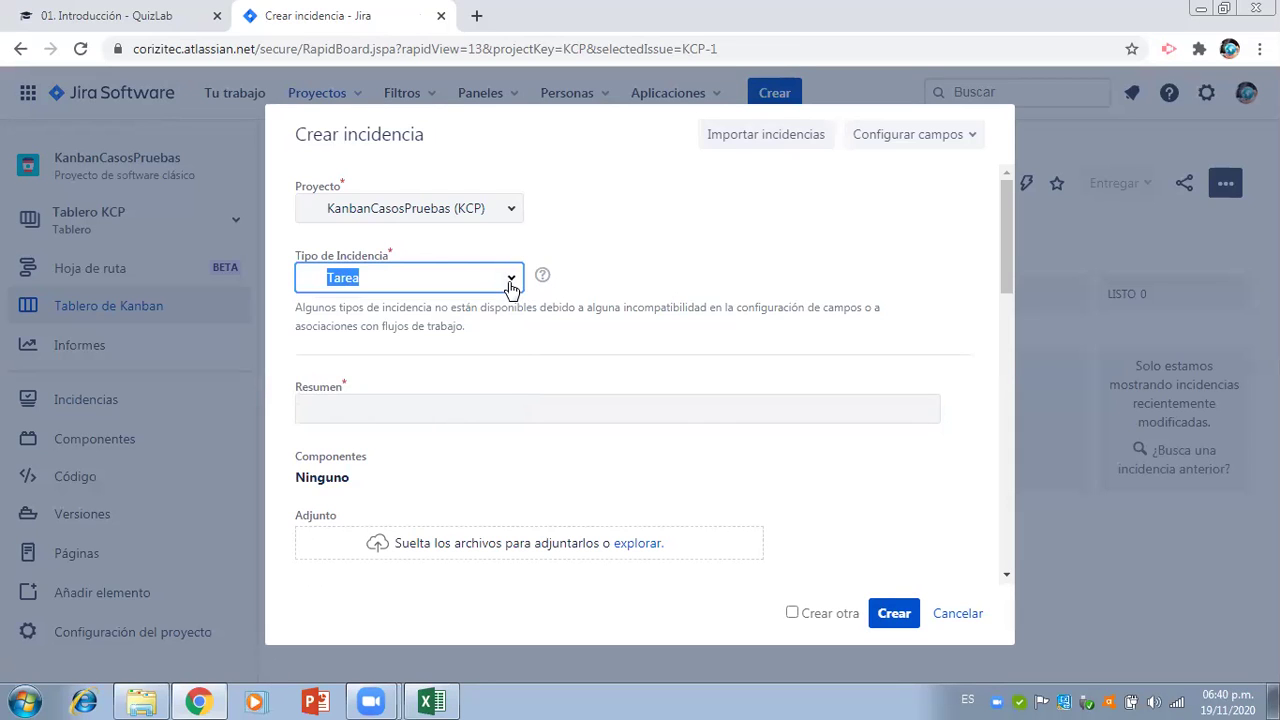
- Copy the Id PS3-2 from the Excel test-case sheet into the new Jira issue's Resumen, followed by a hyphen
{"action": "left_click", "coordinate": [432, 700]}
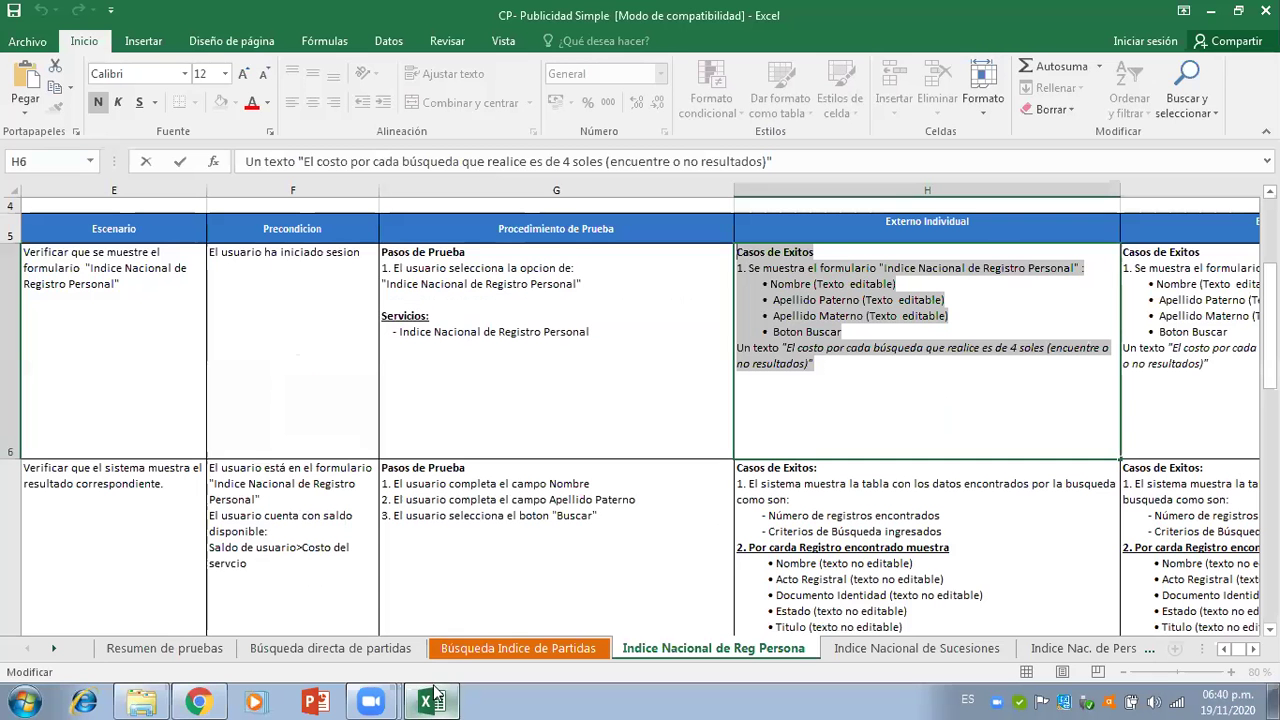
{"action": "left_click", "coordinate": [310, 427]}
{"action": "key", "text": "Left"}
{"action": "key", "text": "Left"}
{"action": "key", "text": "Left"}
{"action": "key", "text": "Left"}
{"action": "key", "text": "Left"}
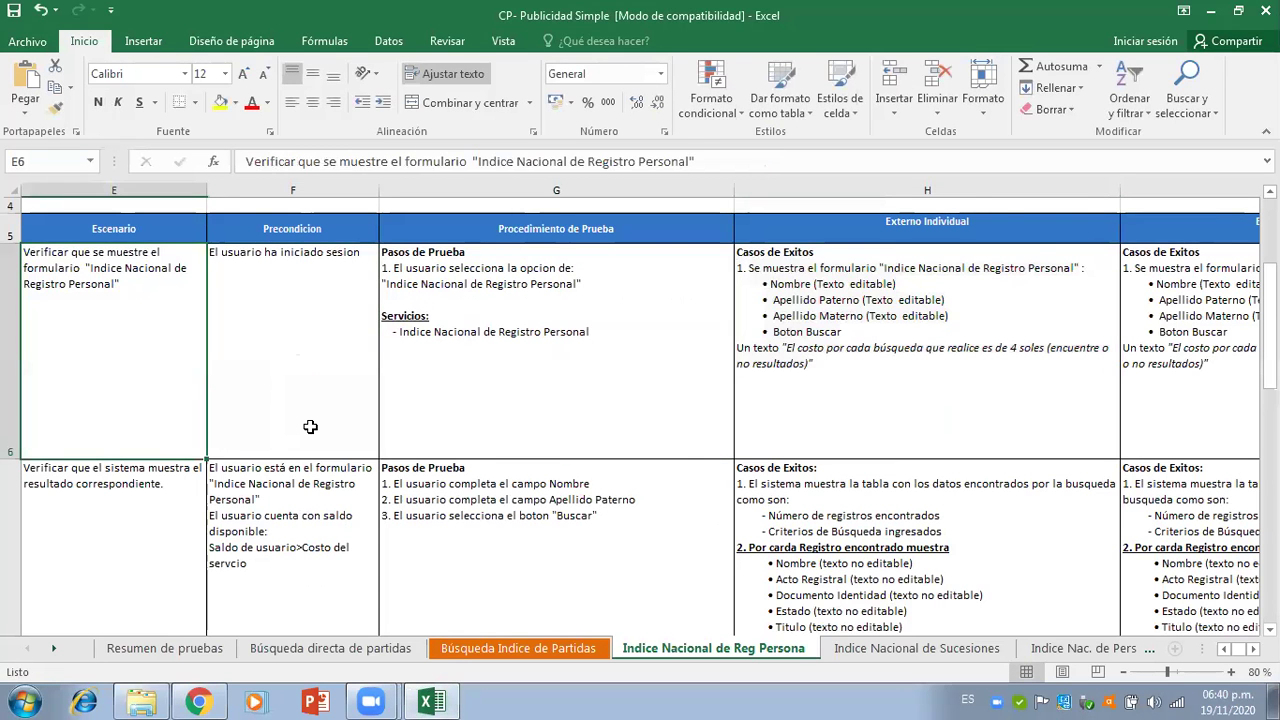
{"action": "scroll", "coordinate": [310, 427], "scroll_direction": "down", "scroll_amount": 1}
{"action": "key", "text": "Right"}
{"action": "key", "text": "Right"}
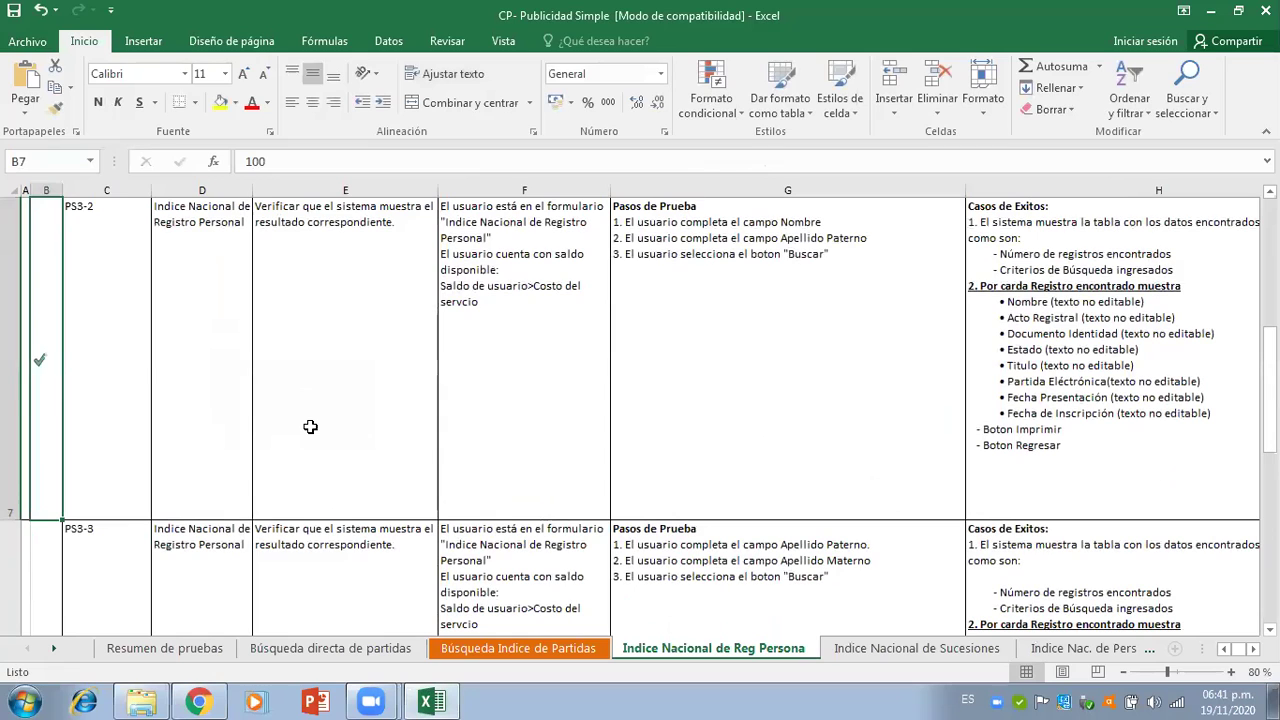
{"action": "left_click_drag", "start_coordinate": [313, 161], "coordinate": [216, 156]}
{"action": "key", "text": "ctrl+c"}
{"action": "left_click", "coordinate": [197, 701]}
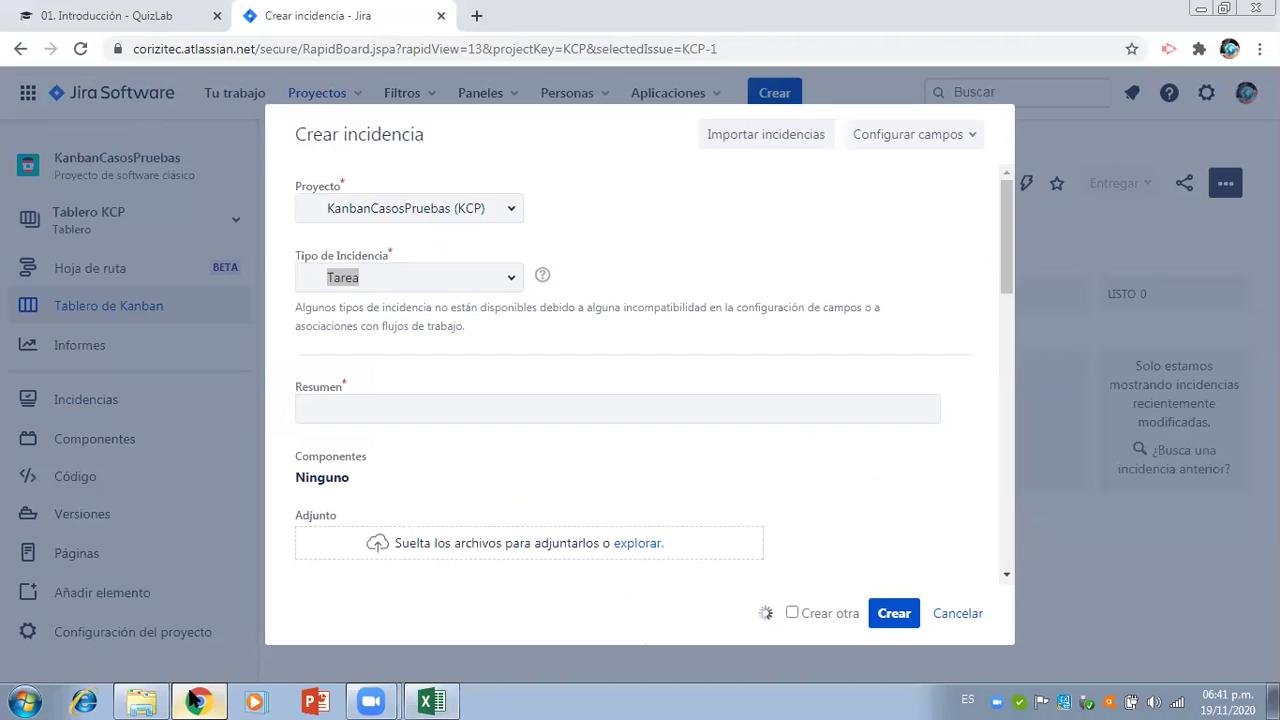
{"action": "left_click", "coordinate": [362, 419]}
{"action": "key", "text": "ctrl+v"}
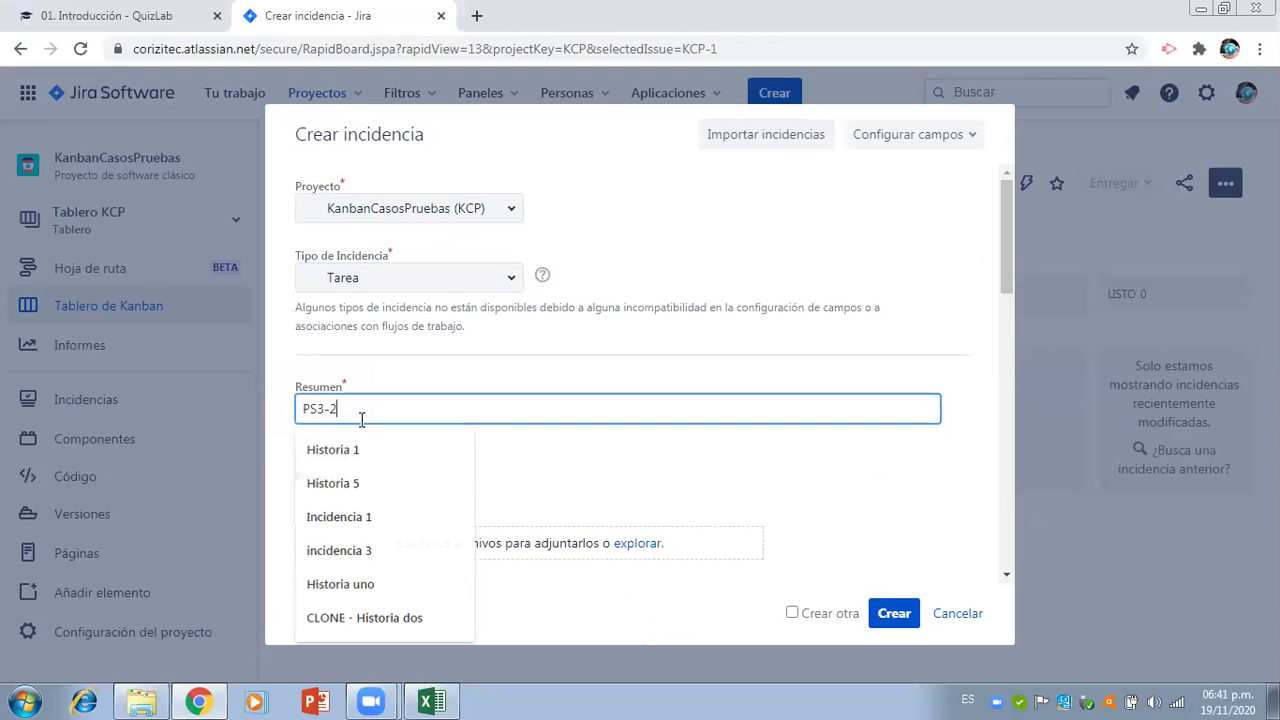
{"action": "type", "text": "-"}
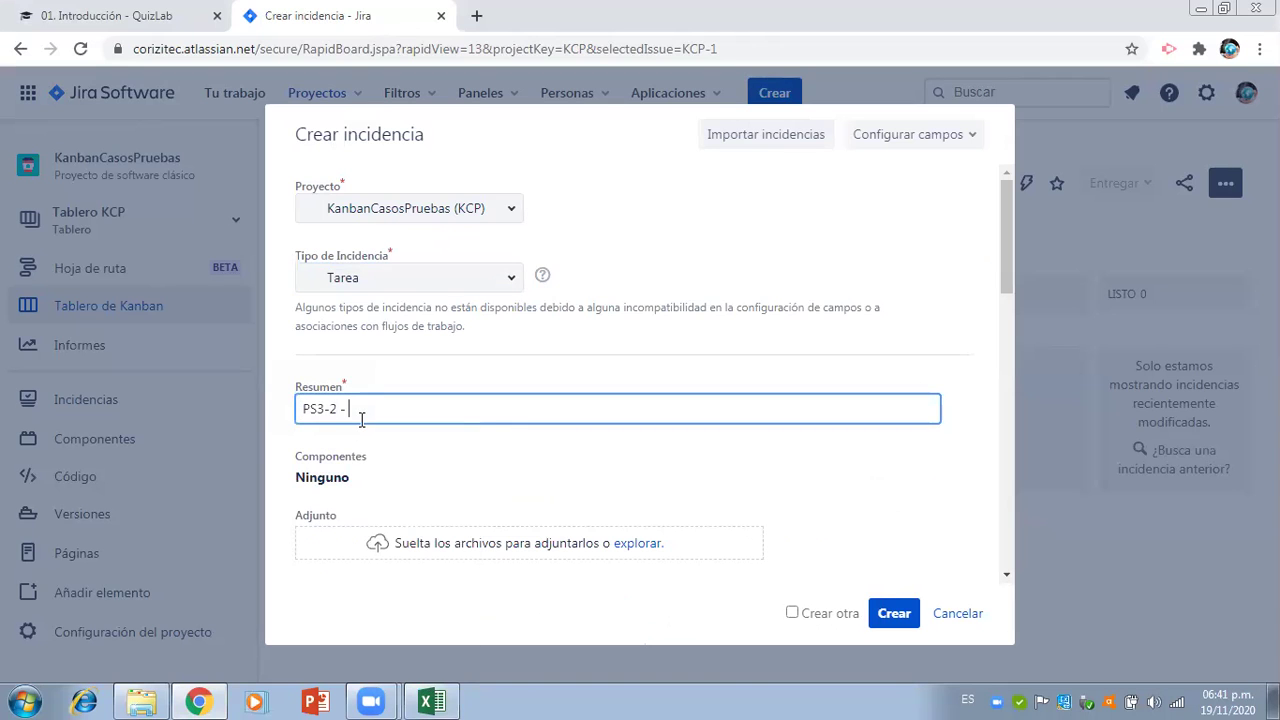
- Append the PS3-2 Escenario text from Excel, "Verificar que el sistema muestra el resultado correspondiente.", to the Jira issue's Resumen
{"action": "left_click", "coordinate": [431, 701]}
{"action": "left_click", "coordinate": [214, 249]}
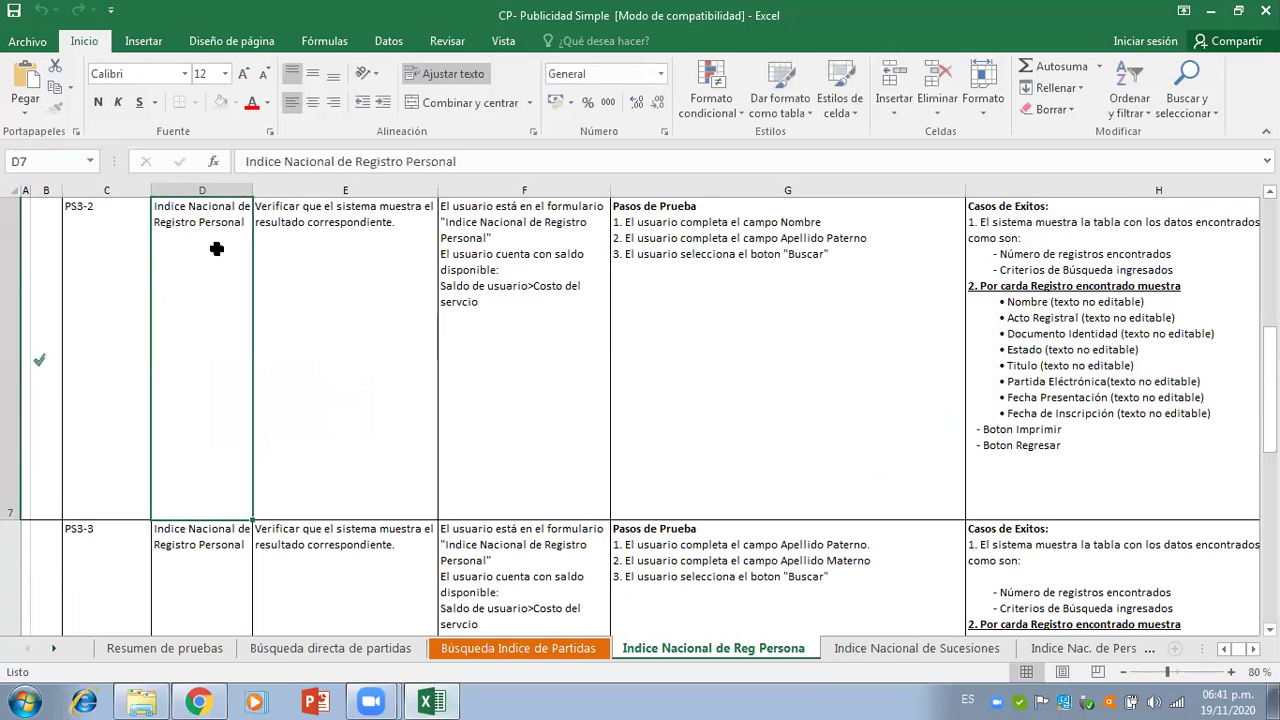
{"action": "left_click", "coordinate": [374, 216]}
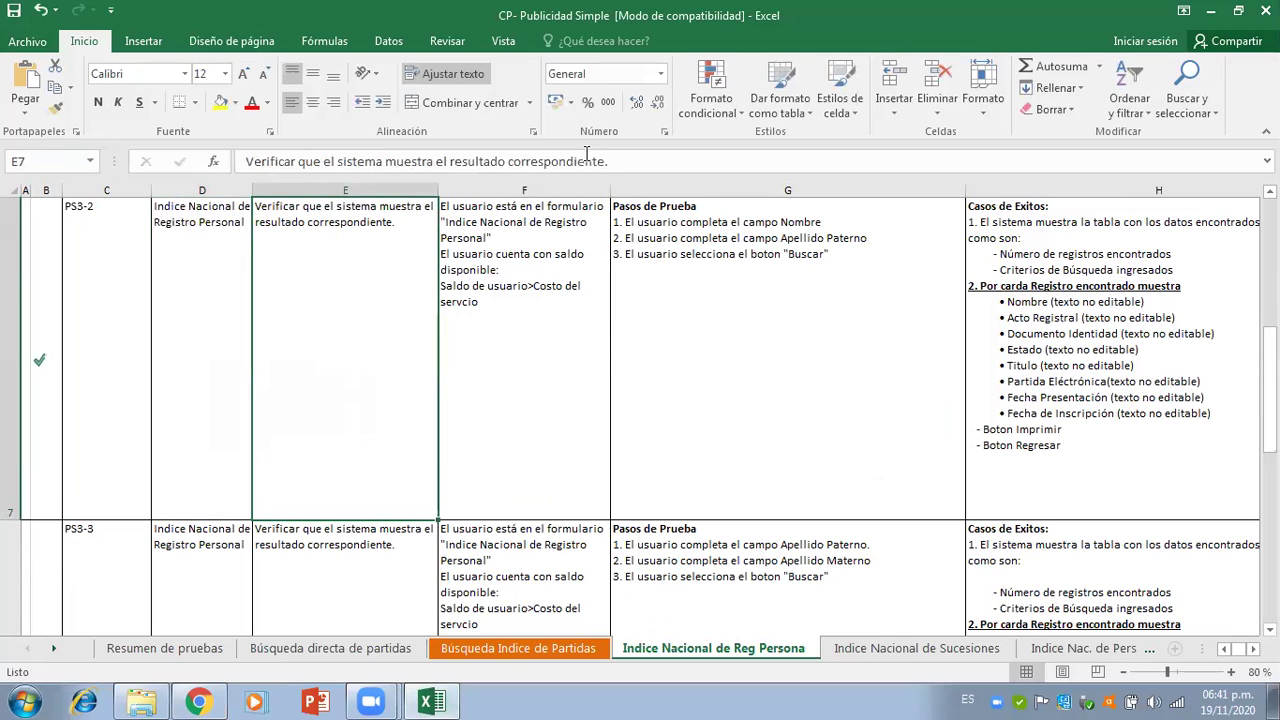
{"action": "left_click_drag", "start_coordinate": [610, 161], "coordinate": [215, 160]}
{"action": "key", "text": "ctrl+c"}
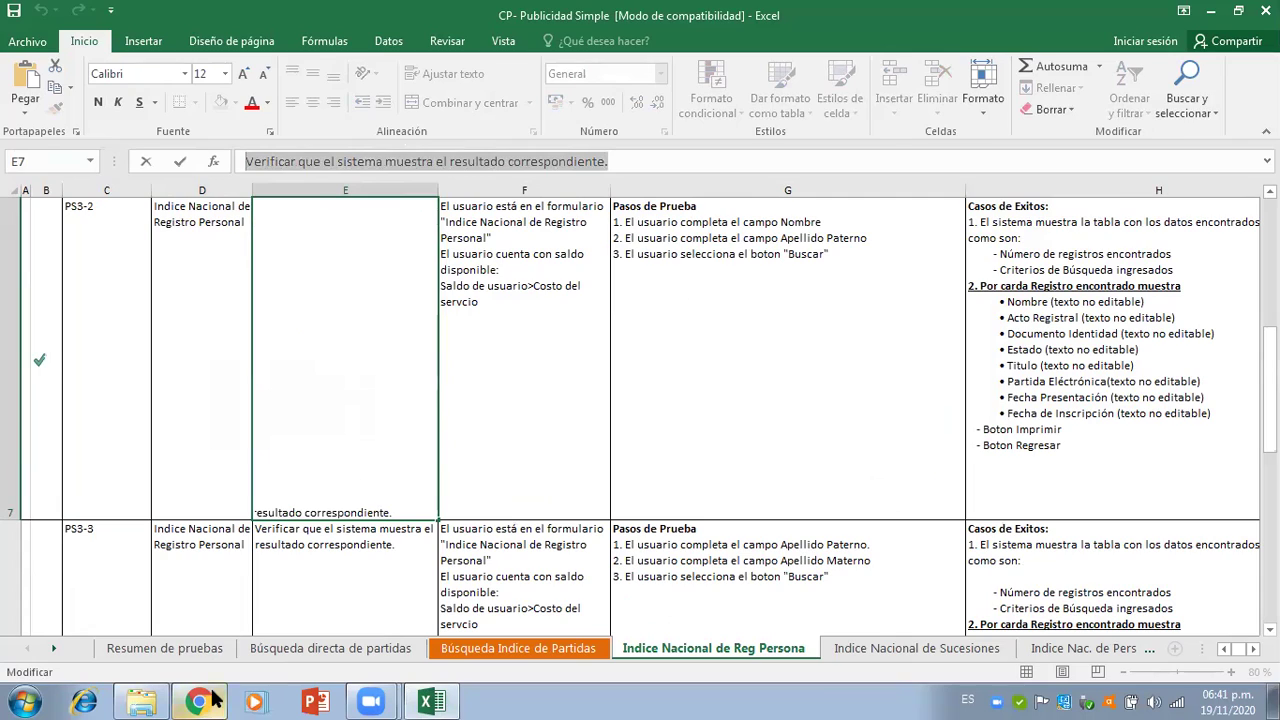
{"action": "left_click", "coordinate": [203, 702]}
{"action": "key", "text": "ctrl+v"}
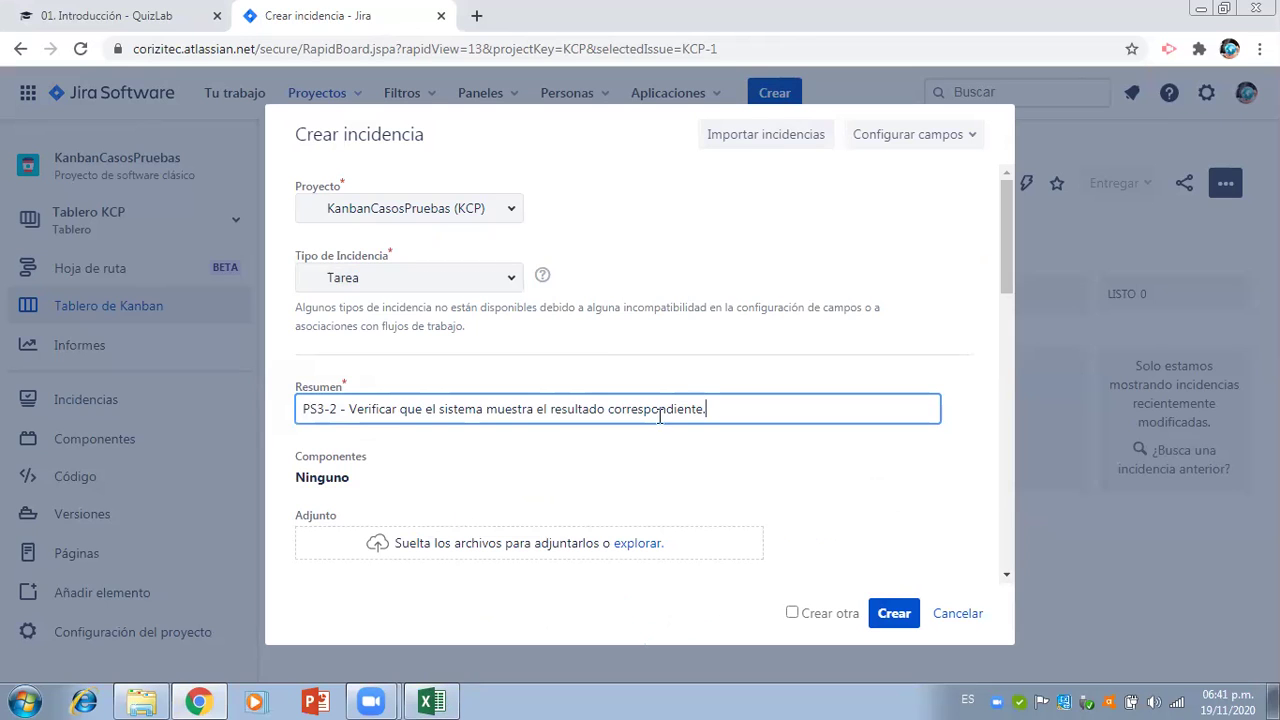
- Open the attachment upload dialog, discard the unsaved issue form, and close the upload dialog
{"action": "left_click_drag", "start_coordinate": [1001, 248], "coordinate": [1010, 313]}
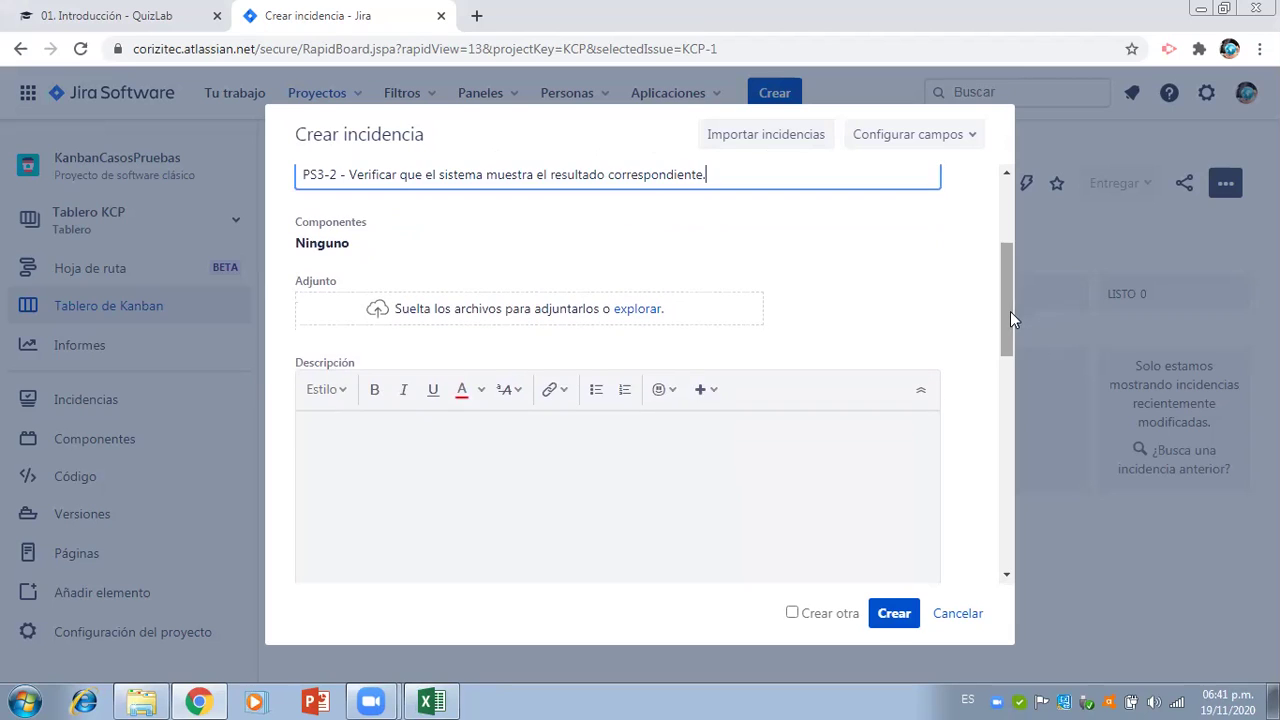
{"action": "left_click", "coordinate": [649, 311]}
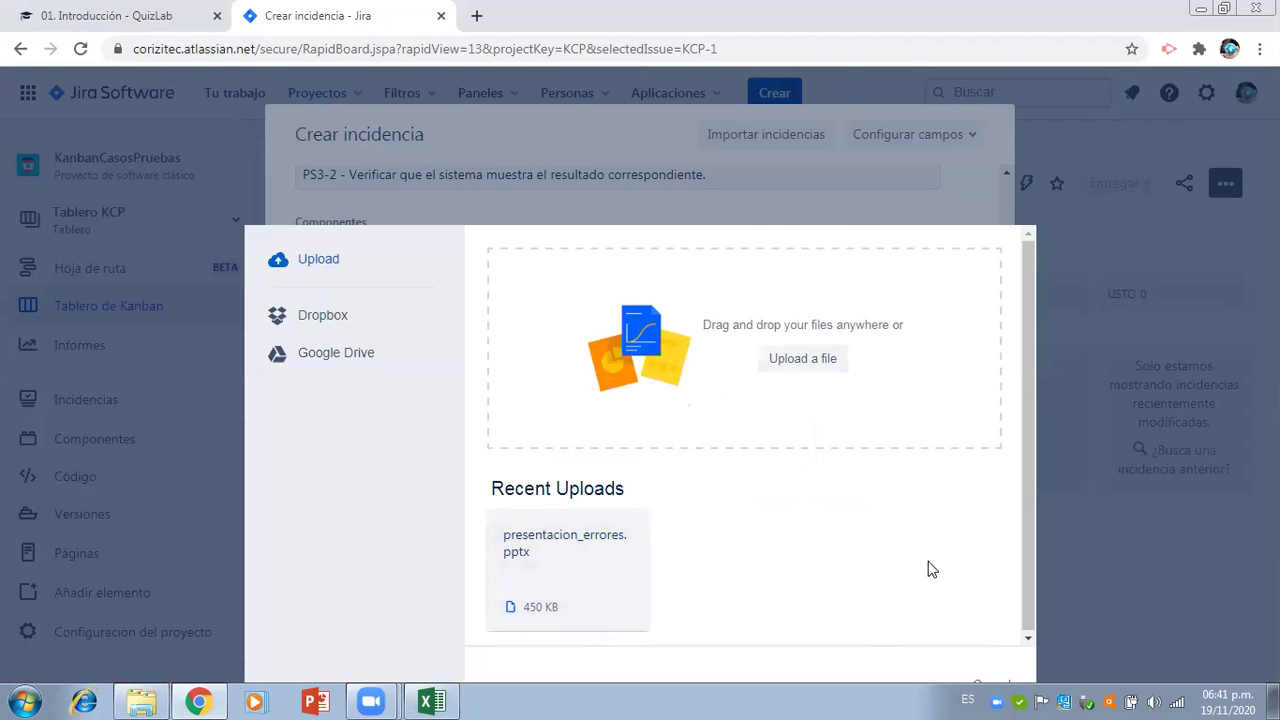
{"action": "key", "text": "Escape"}
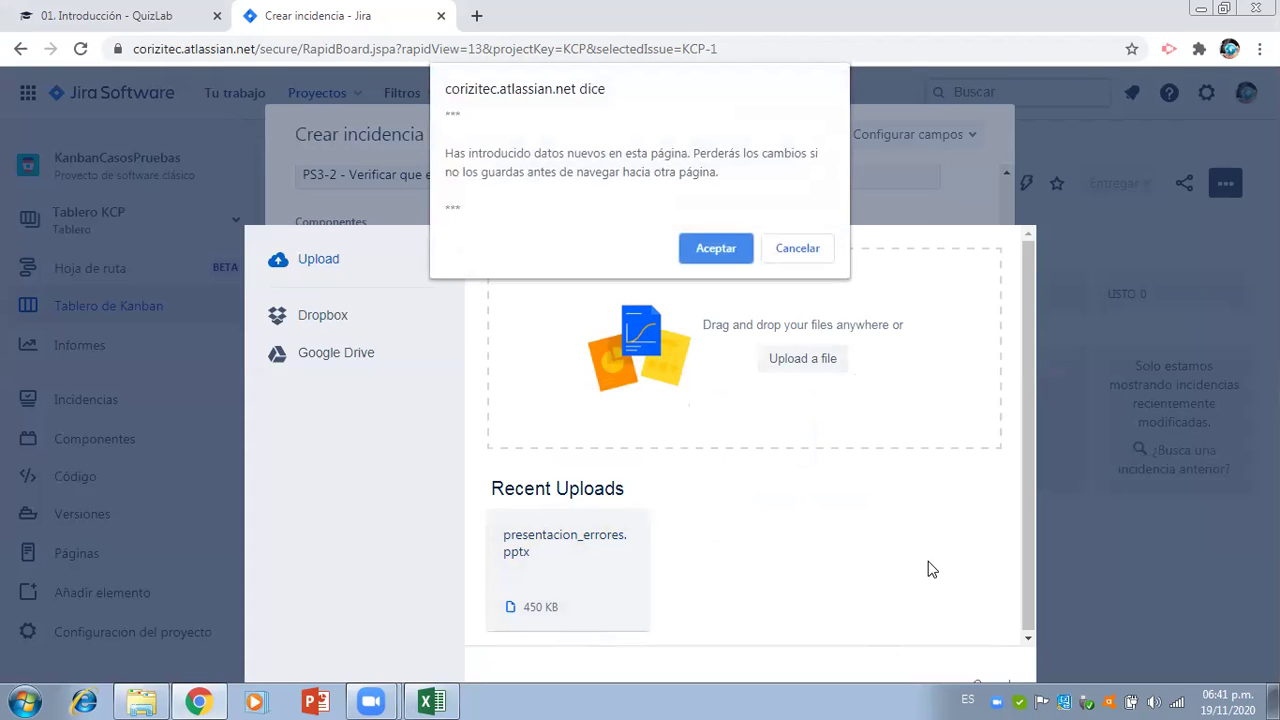
{"action": "left_click", "coordinate": [794, 251]}
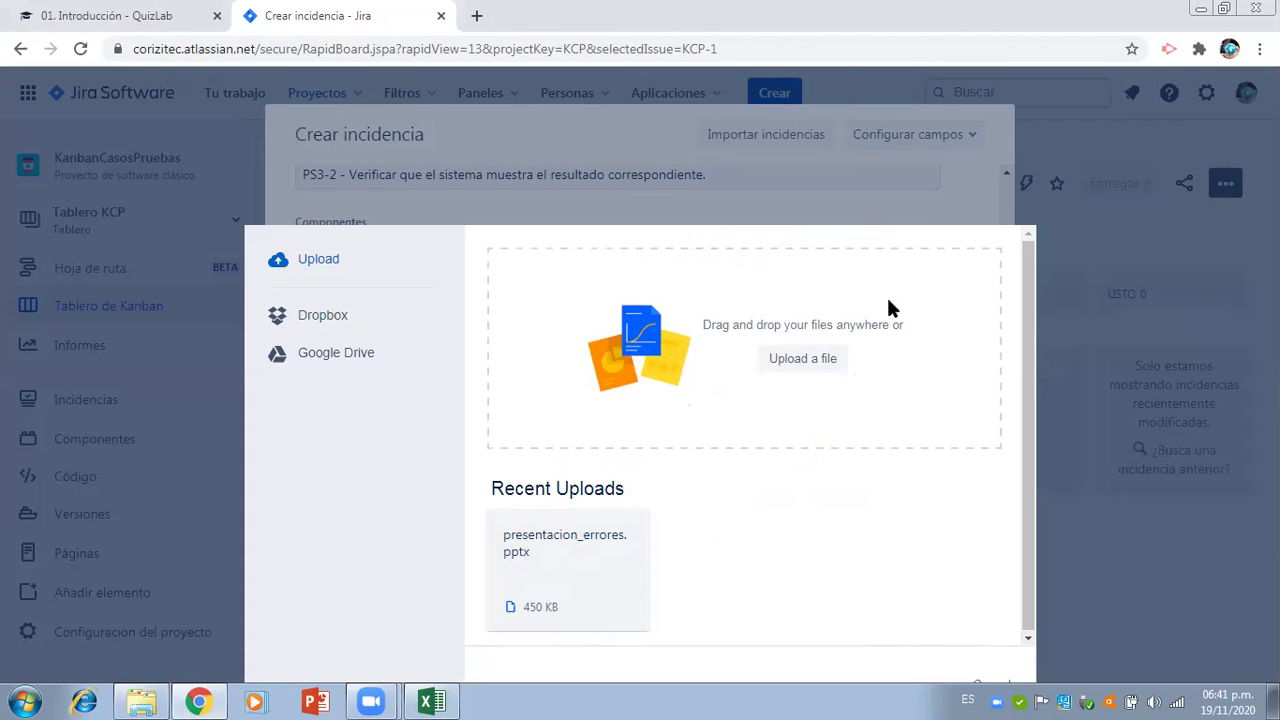
{"action": "key", "text": "Escape"}
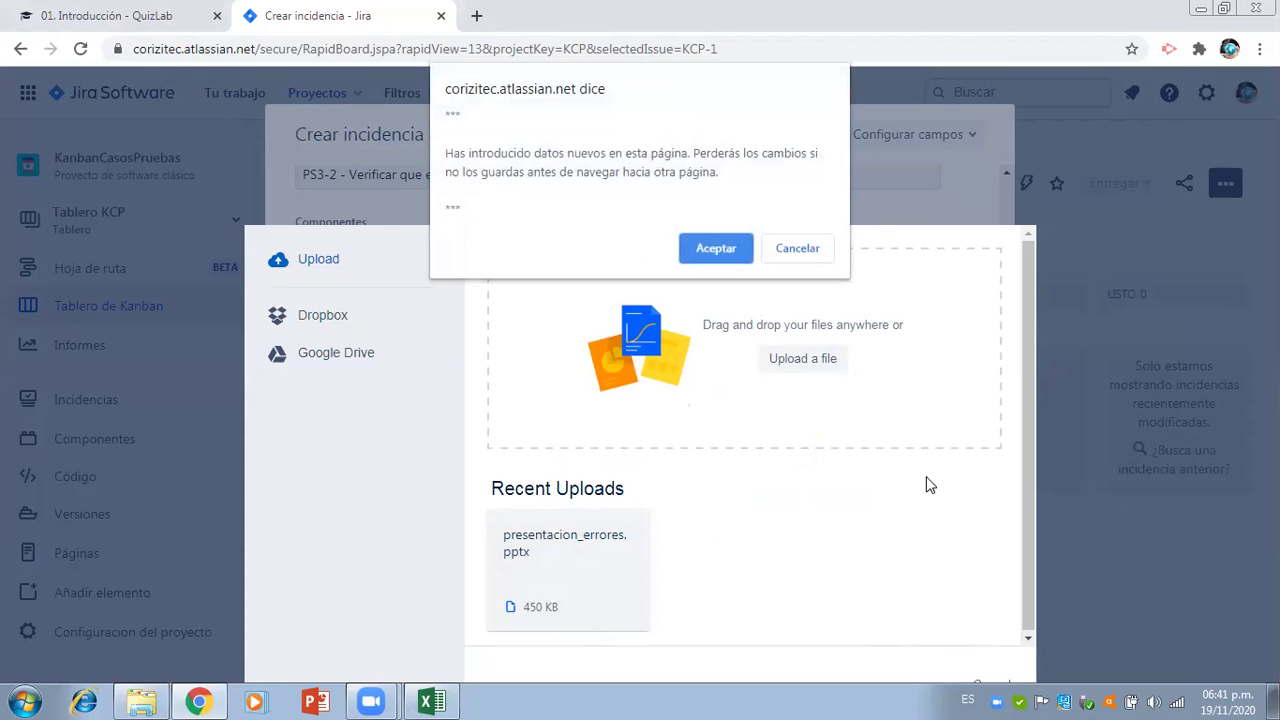
{"action": "left_click", "coordinate": [716, 251]}
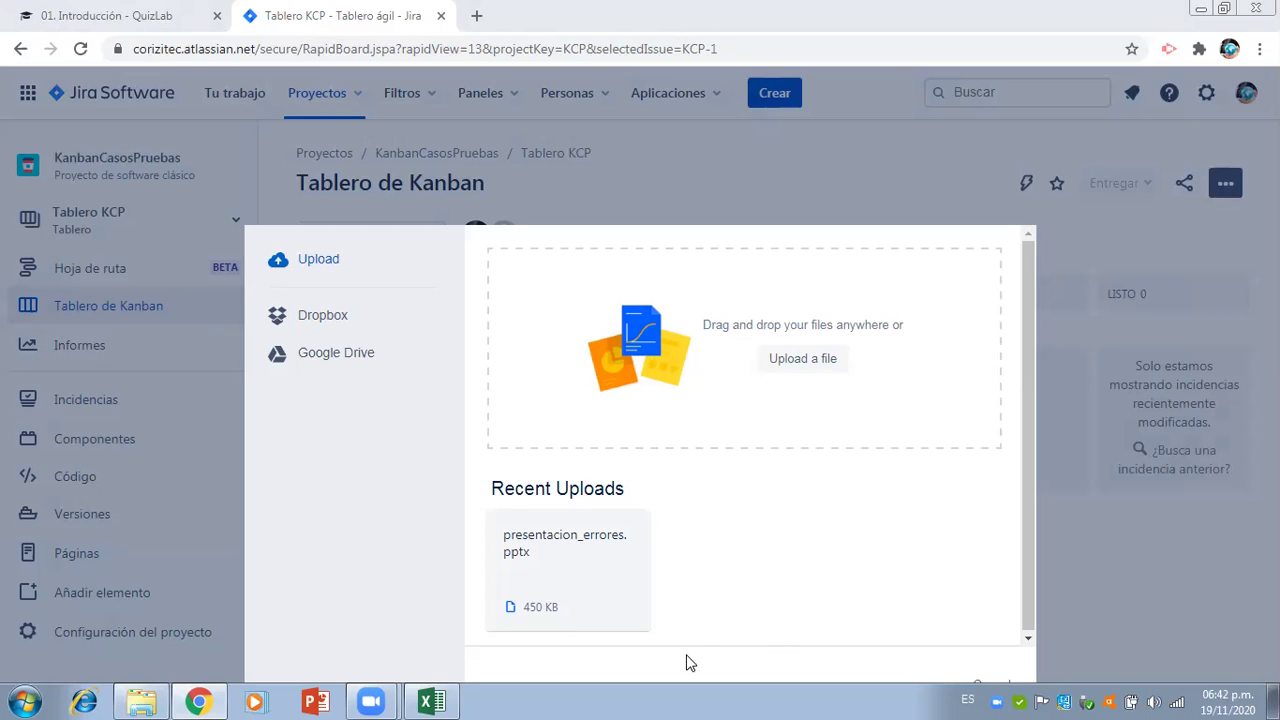
{"action": "left_click", "coordinate": [1008, 685]}
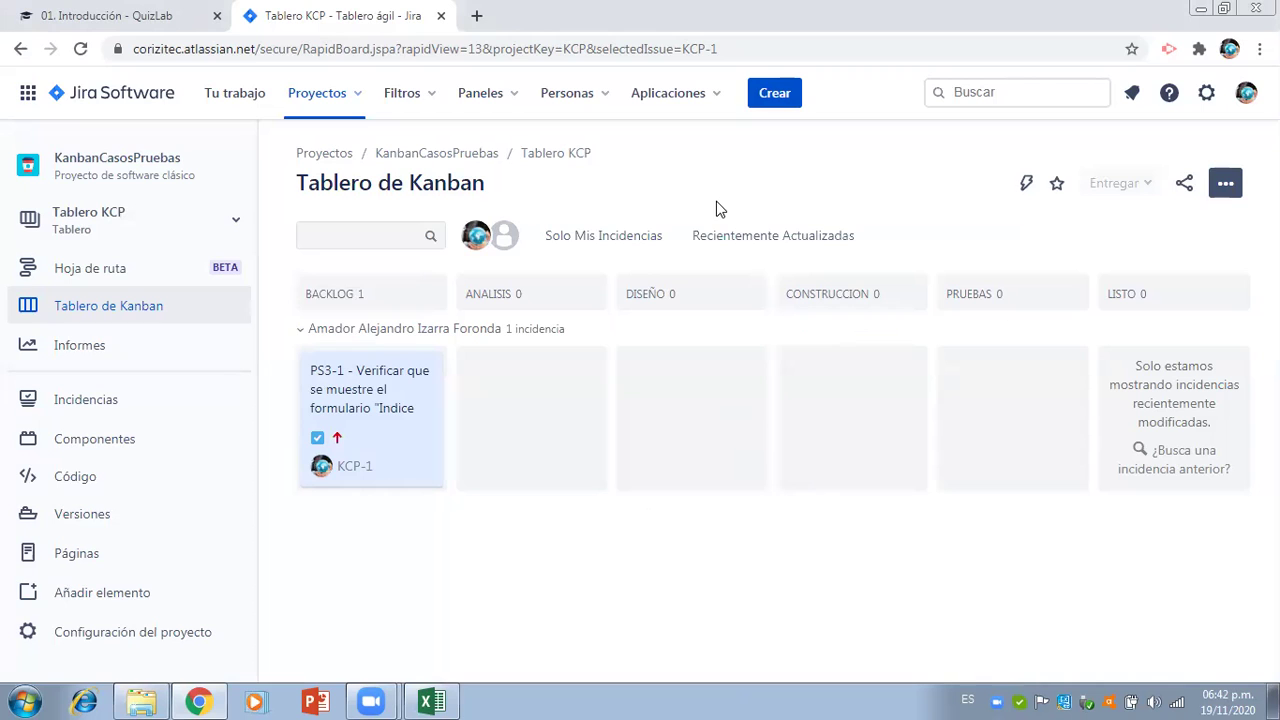
- Open a new issue form and switch to Excel to select the Id text PS3-2 in the test-case sheet
{"action": "left_click", "coordinate": [774, 92]}
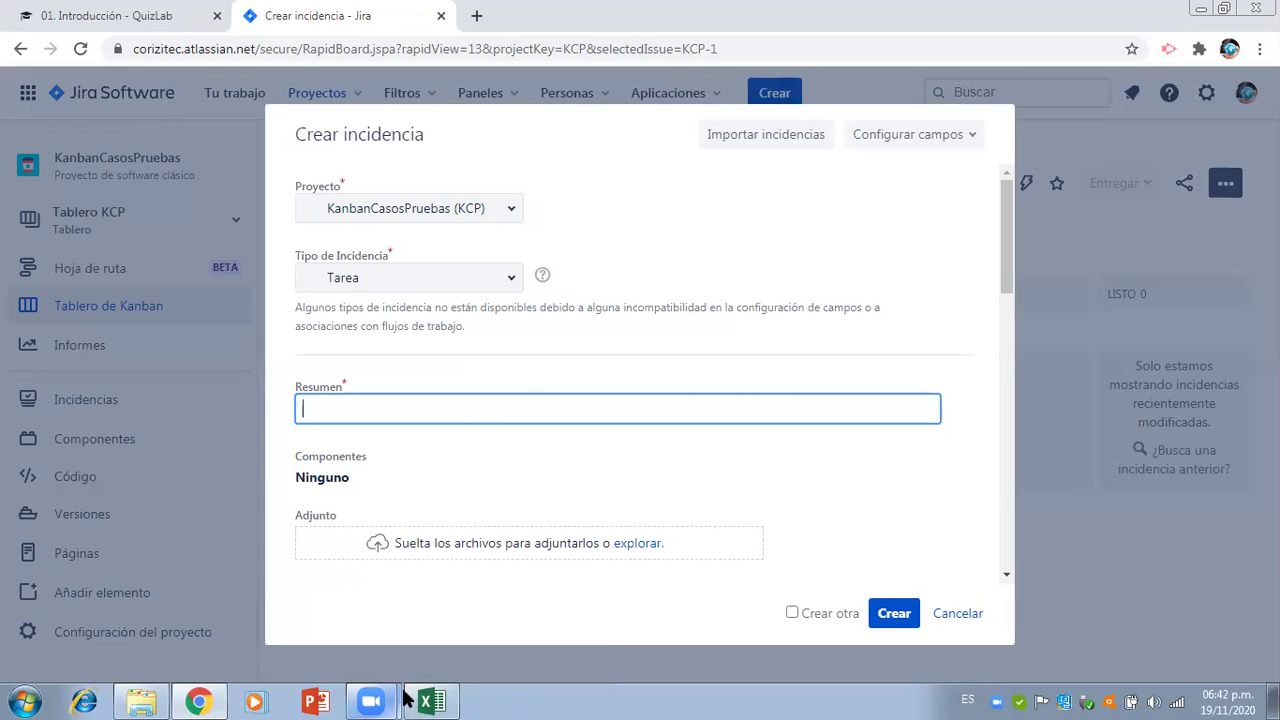
{"action": "left_click", "coordinate": [432, 701]}
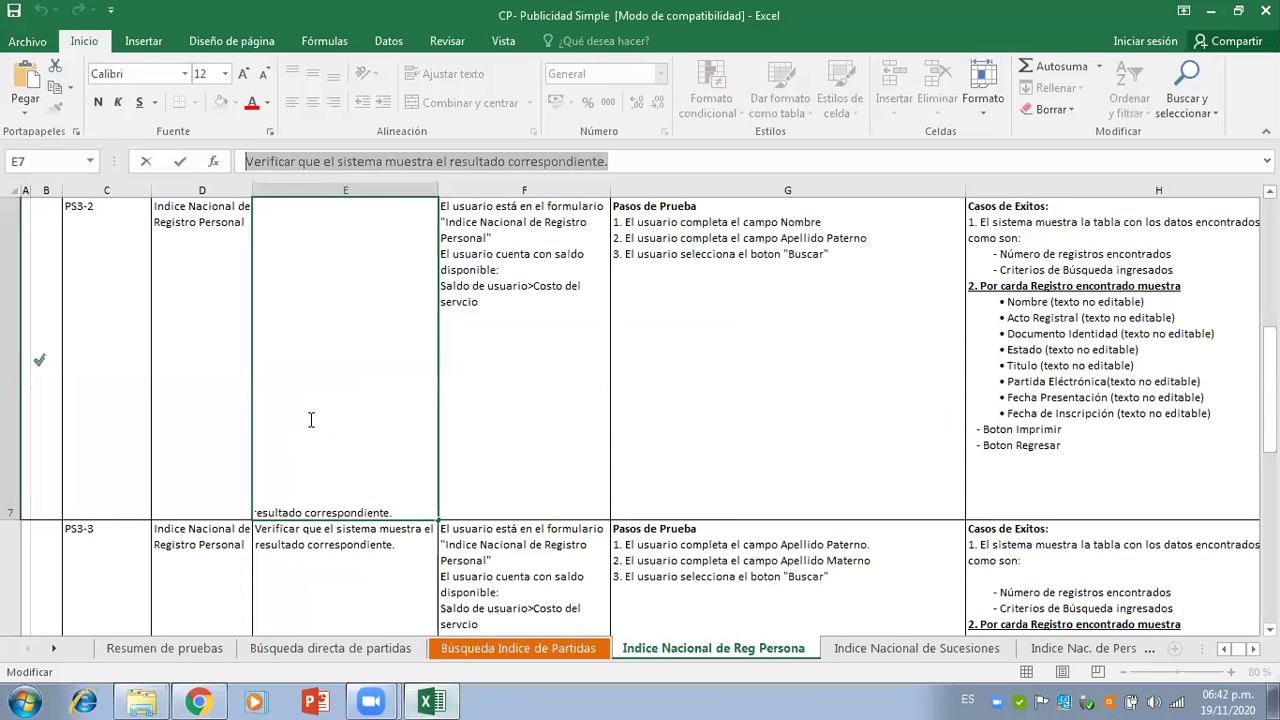
{"action": "left_click", "coordinate": [108, 265]}
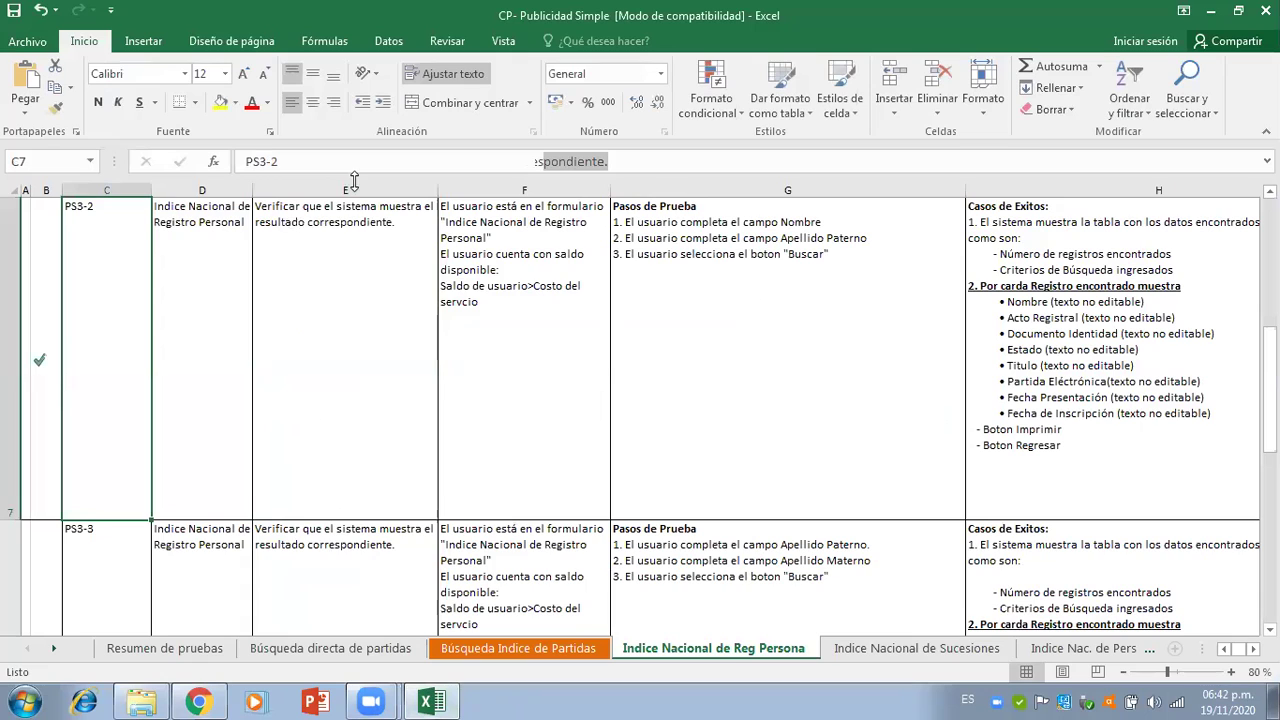
{"action": "left_click_drag", "start_coordinate": [322, 162], "coordinate": [118, 158]}
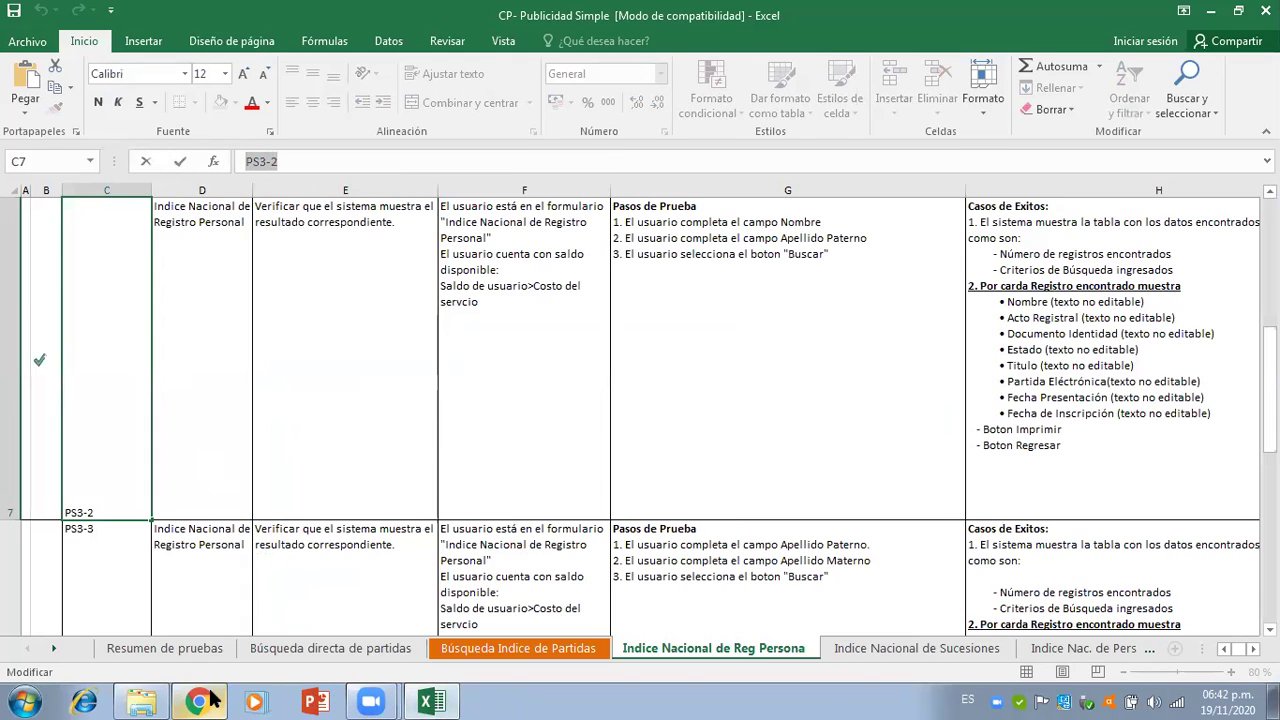
{"action": "mouse_move", "coordinate": [212, 700]}
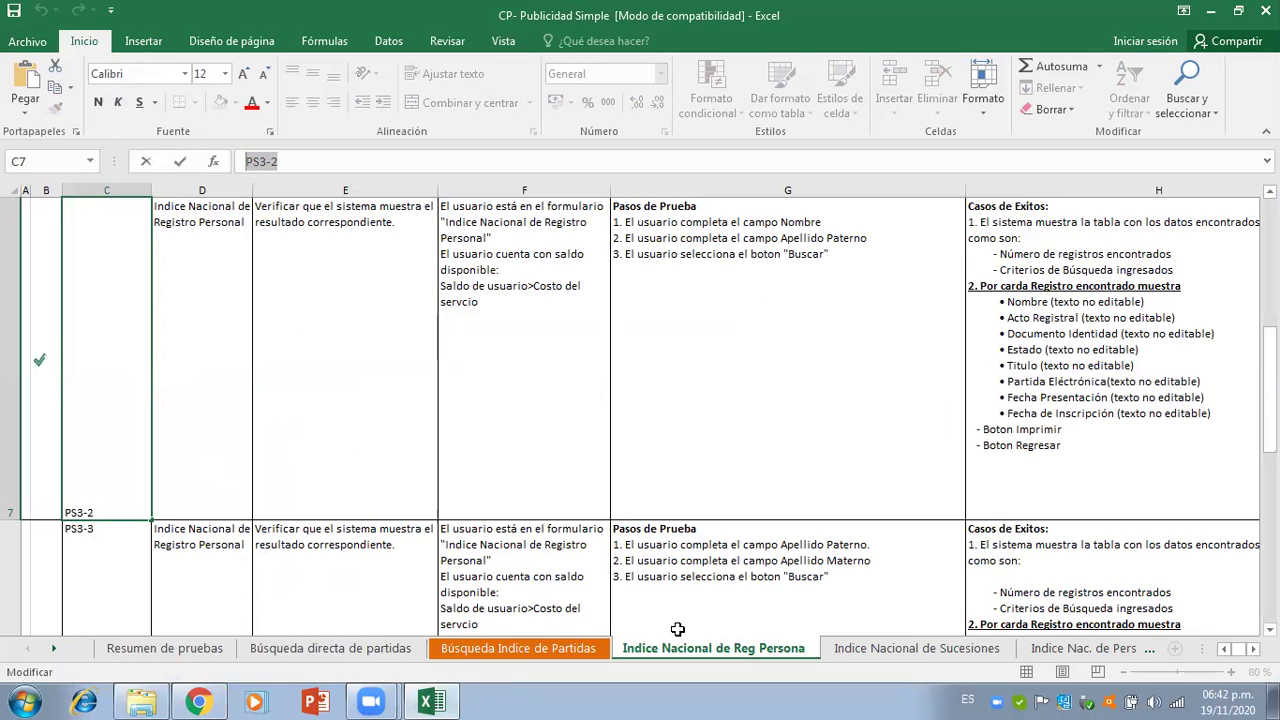
- Examine test cases PS3-1 and PS3-2 across their columns in the Indice Nacional de Reg Persona sheet
{"action": "left_click", "coordinate": [681, 395]}
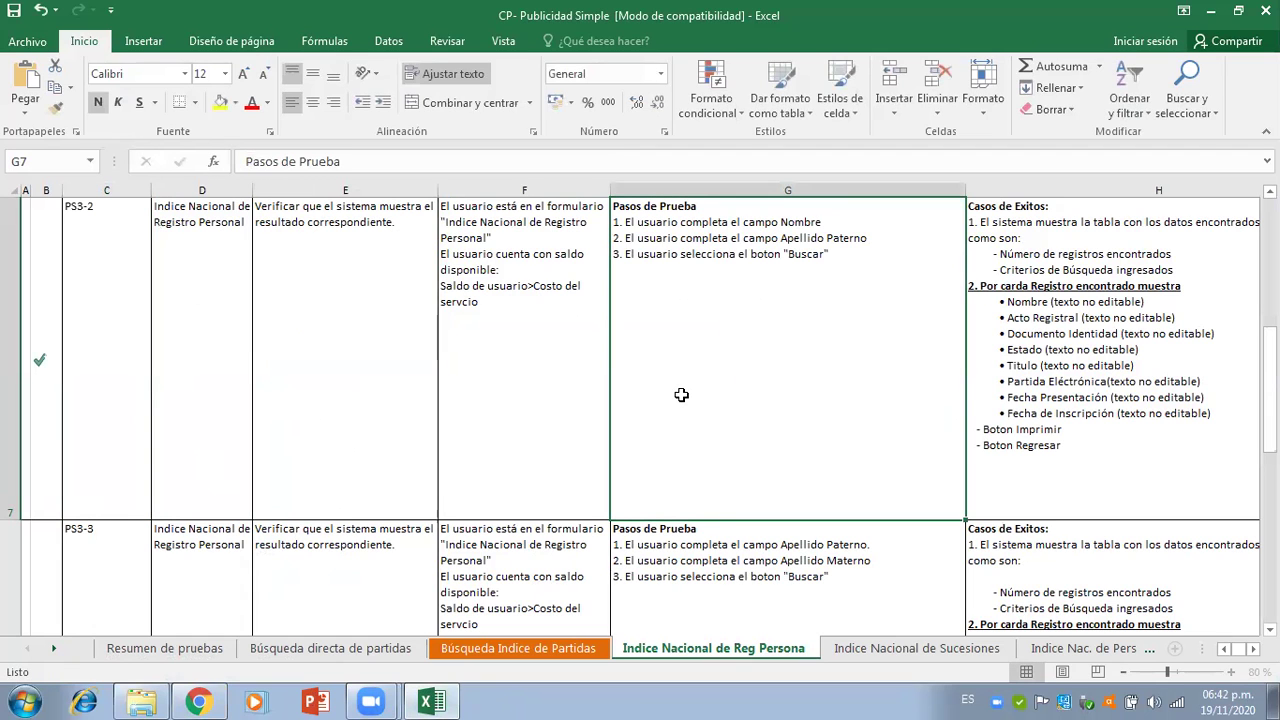
{"action": "key", "text": "Left"}
{"action": "key", "text": "Left"}
{"action": "key", "text": "Left"}
{"action": "key", "text": "Left"}
{"action": "key", "text": "Left"}
{"action": "key", "text": "Left"}
{"action": "key", "text": "Up"}
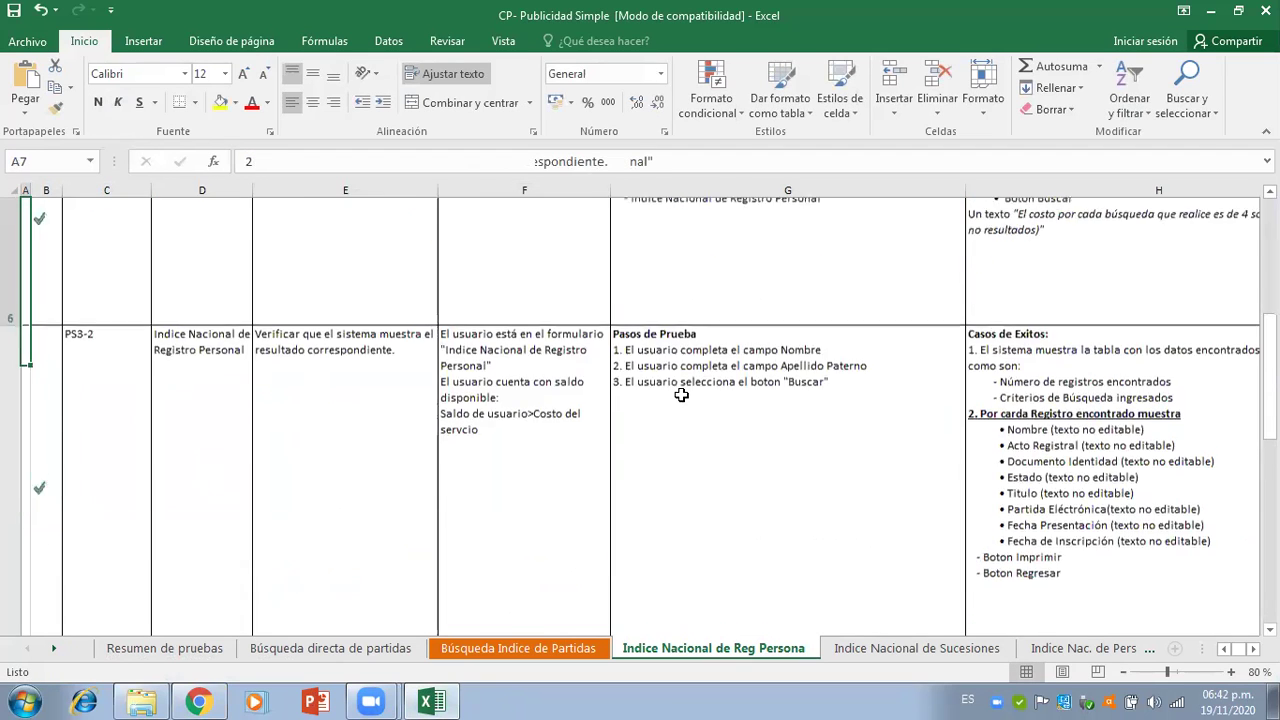
{"action": "key", "text": "Down"}
{"action": "key", "text": "Right"}
{"action": "key", "text": "Right"}
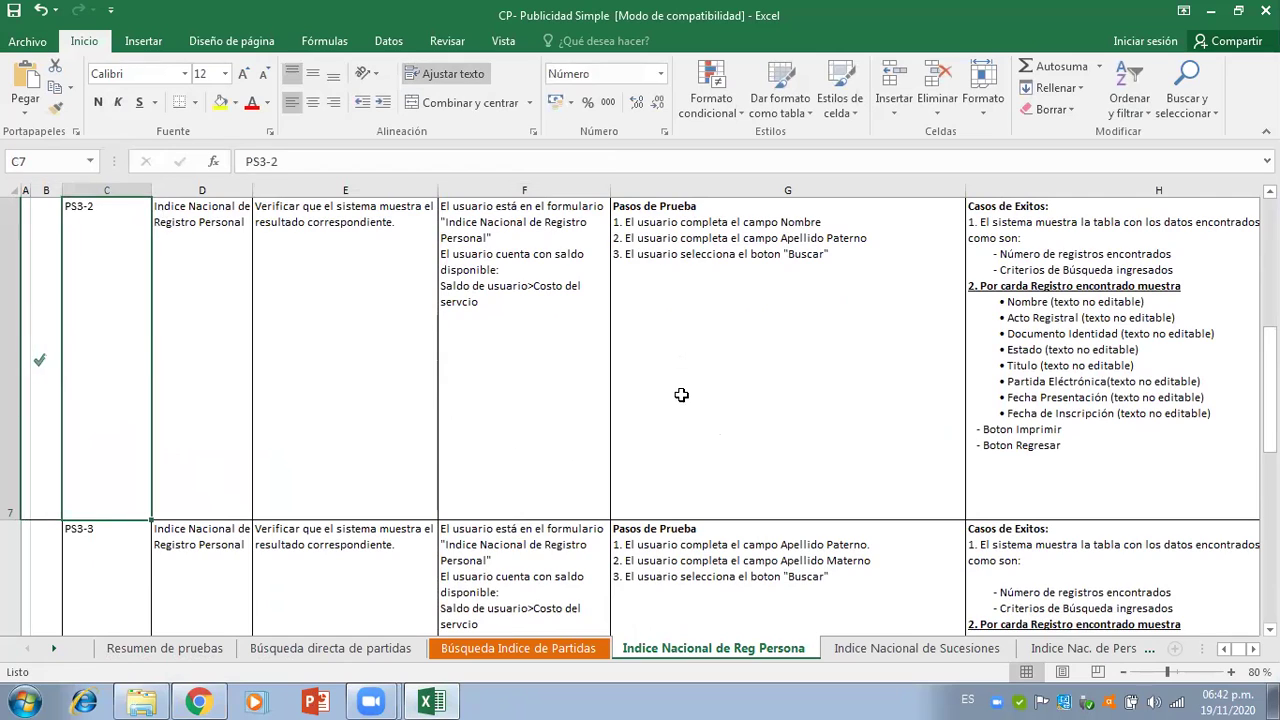
{"action": "key", "text": "Up"}
{"action": "key", "text": "Up"}
{"action": "key", "text": "Down"}
{"action": "key", "text": "Right"}
{"action": "key", "text": "Right"}
{"action": "key", "text": "Right"}
{"action": "key", "text": "Right"}
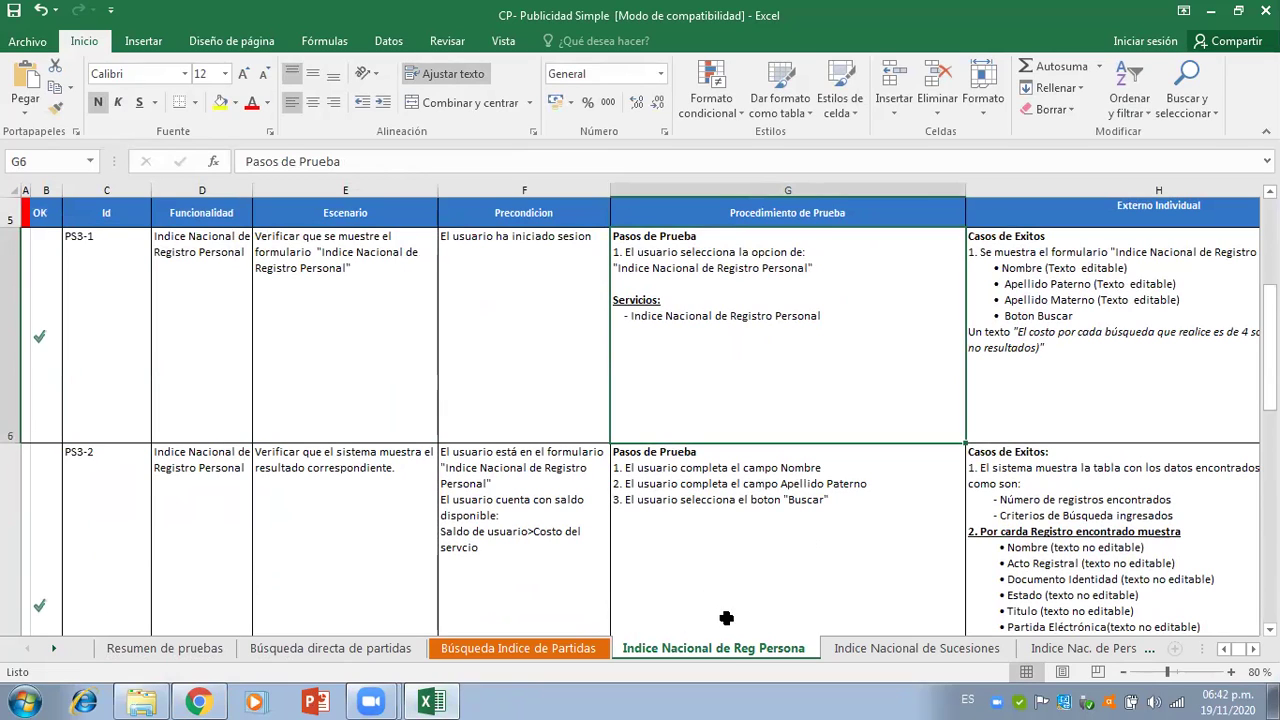
- Examine the first test cases, starting with PS4-1, in the Indice Nacional de Sucesiones sheet
{"action": "left_click", "coordinate": [847, 648]}
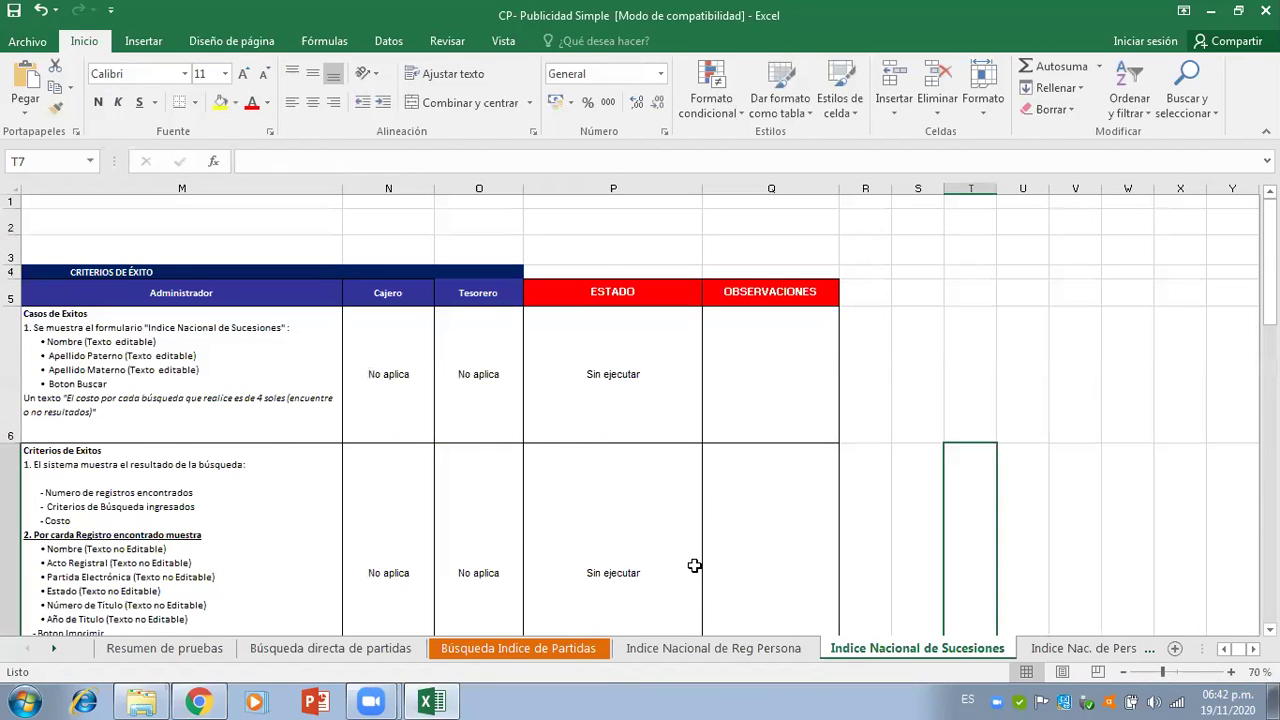
{"action": "left_click", "coordinate": [460, 400]}
{"action": "key", "text": "Left"}
{"action": "key", "text": "Home"}
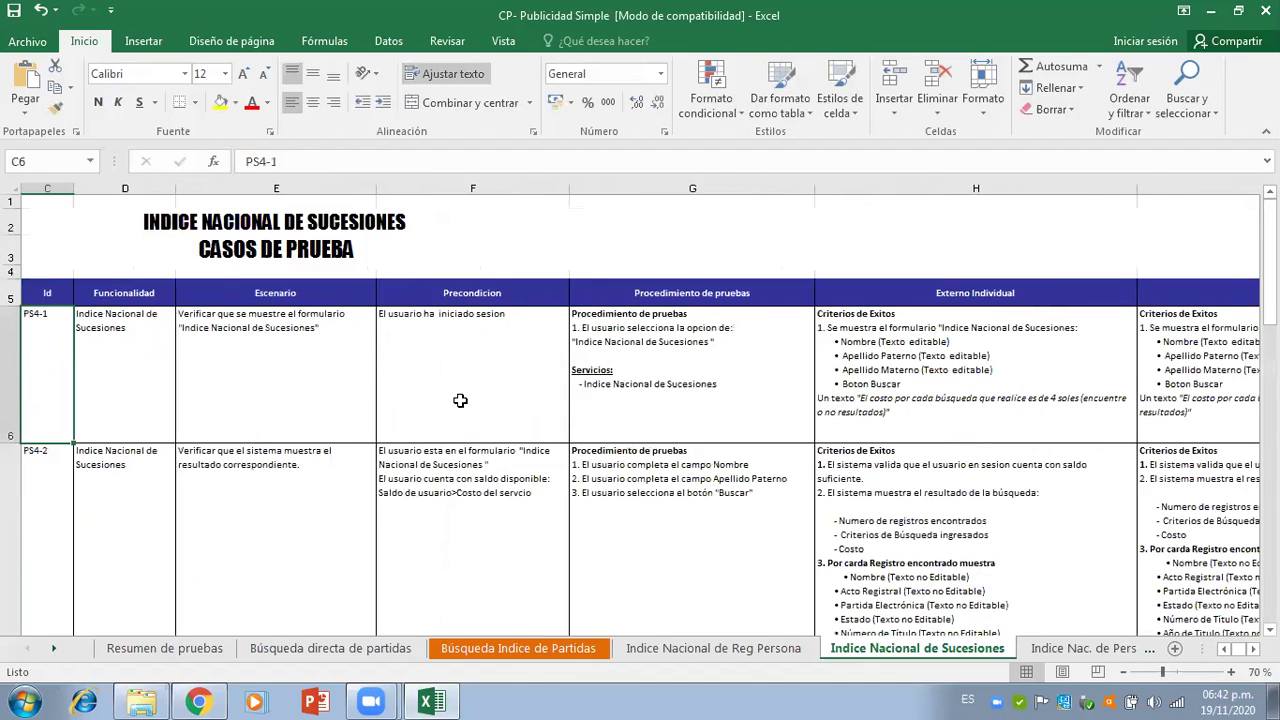
{"action": "key", "text": "Right"}
{"action": "key", "text": "Right"}
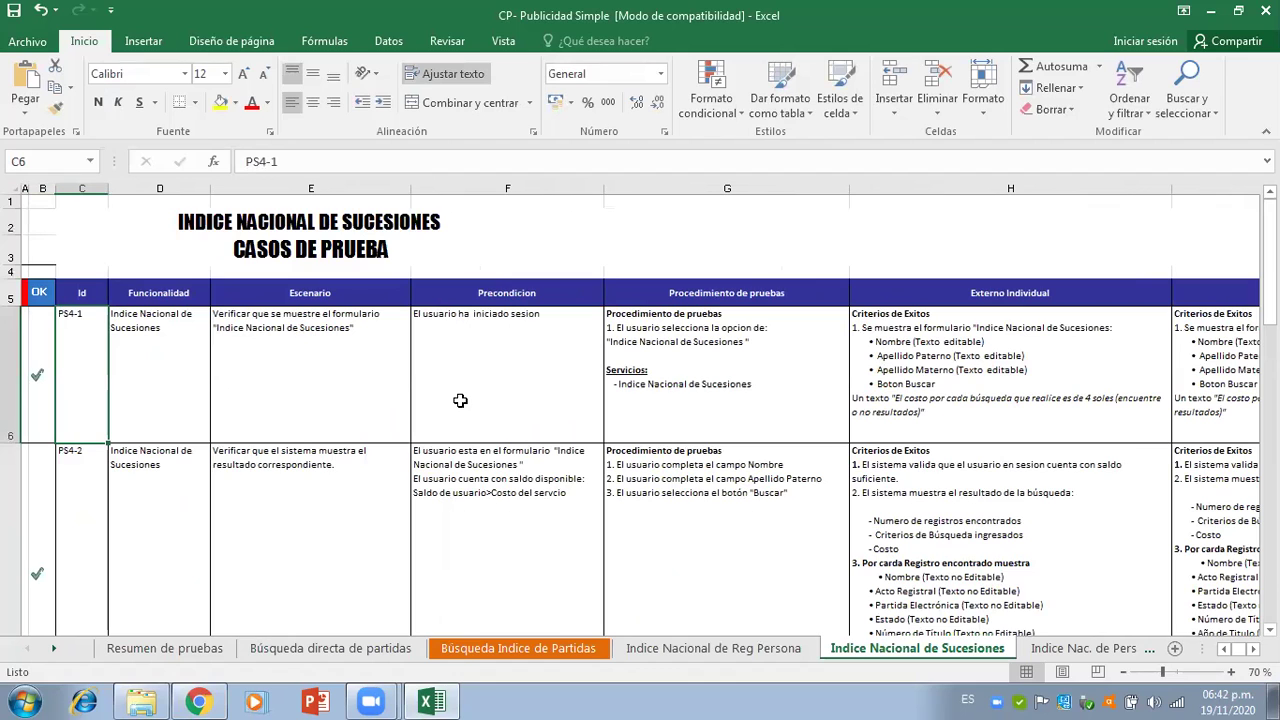
- Copy the Id PS3-2 from Indice Nacional de Reg Persona into Jira's Resumen, completing it as "PS3-2 - Verificar que el sistema muestra el resultado correspondiente."
{"action": "left_click", "coordinate": [690, 652]}
{"action": "left_click", "coordinate": [347, 344]}
{"action": "key", "text": "Left"}
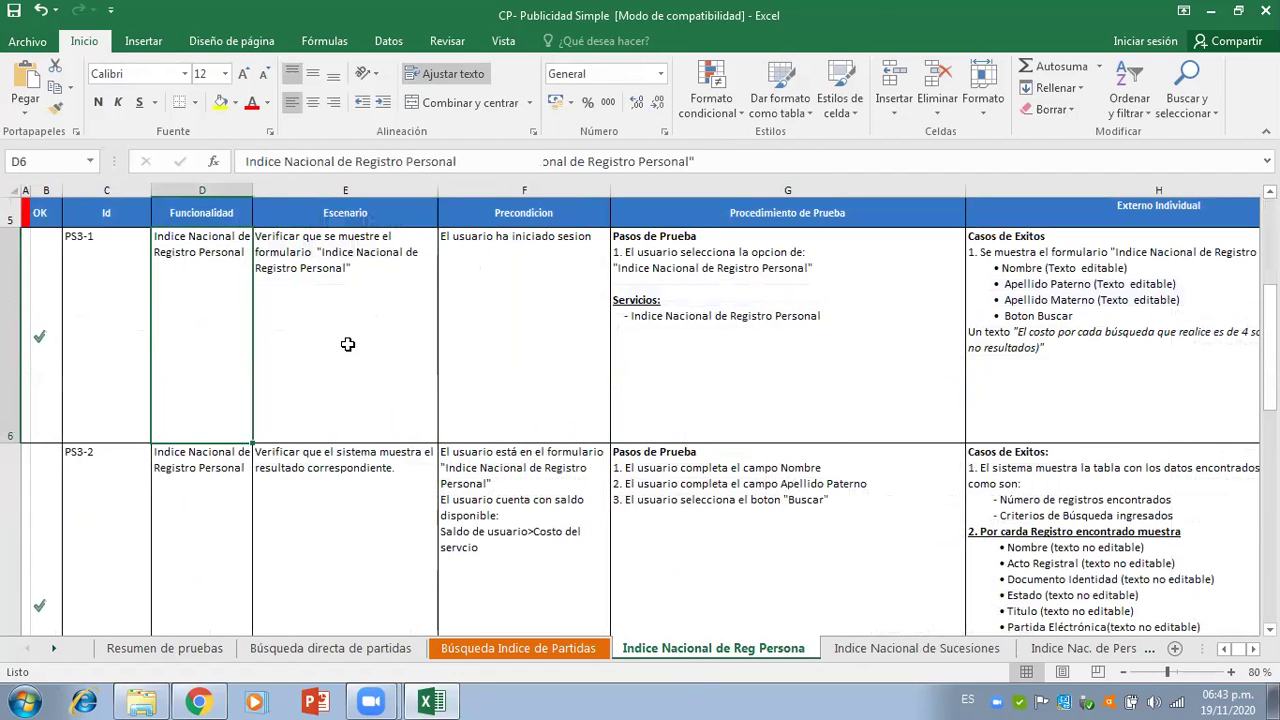
{"action": "key", "text": "Down"}
{"action": "key", "text": "Left"}
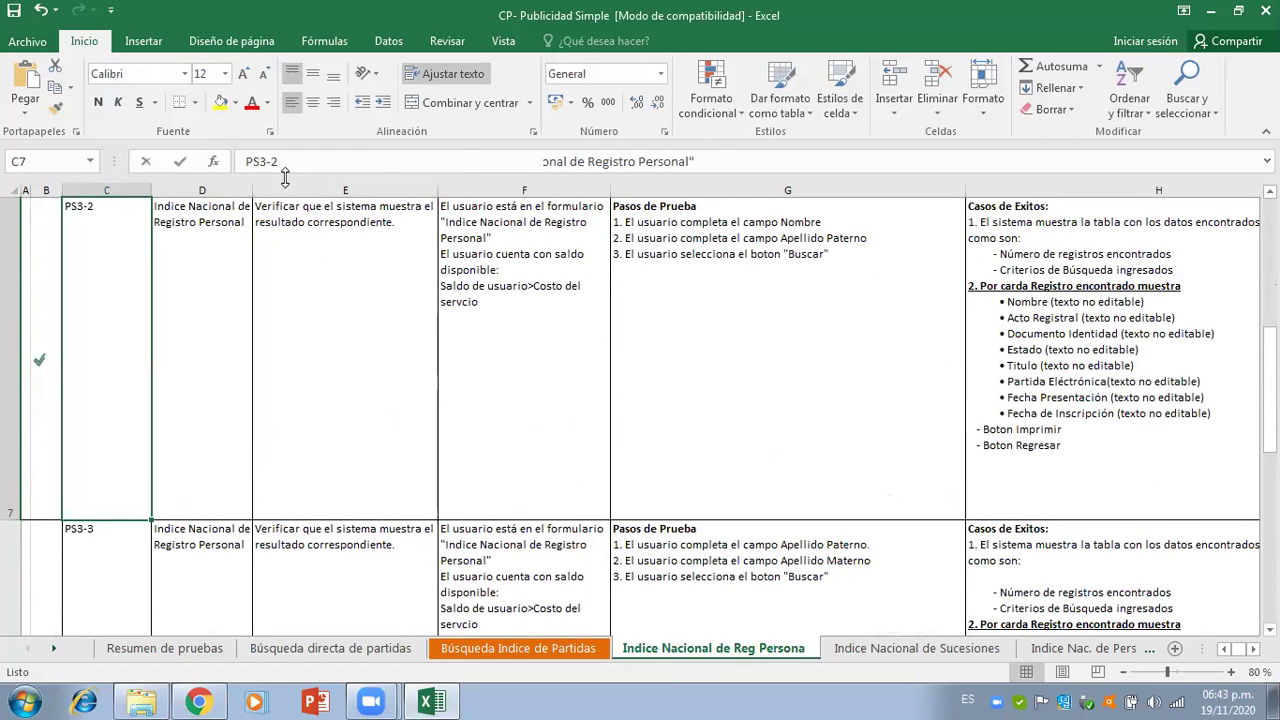
{"action": "left_click_drag", "start_coordinate": [279, 161], "coordinate": [246, 161]}
{"action": "key", "text": "ctrl+c"}
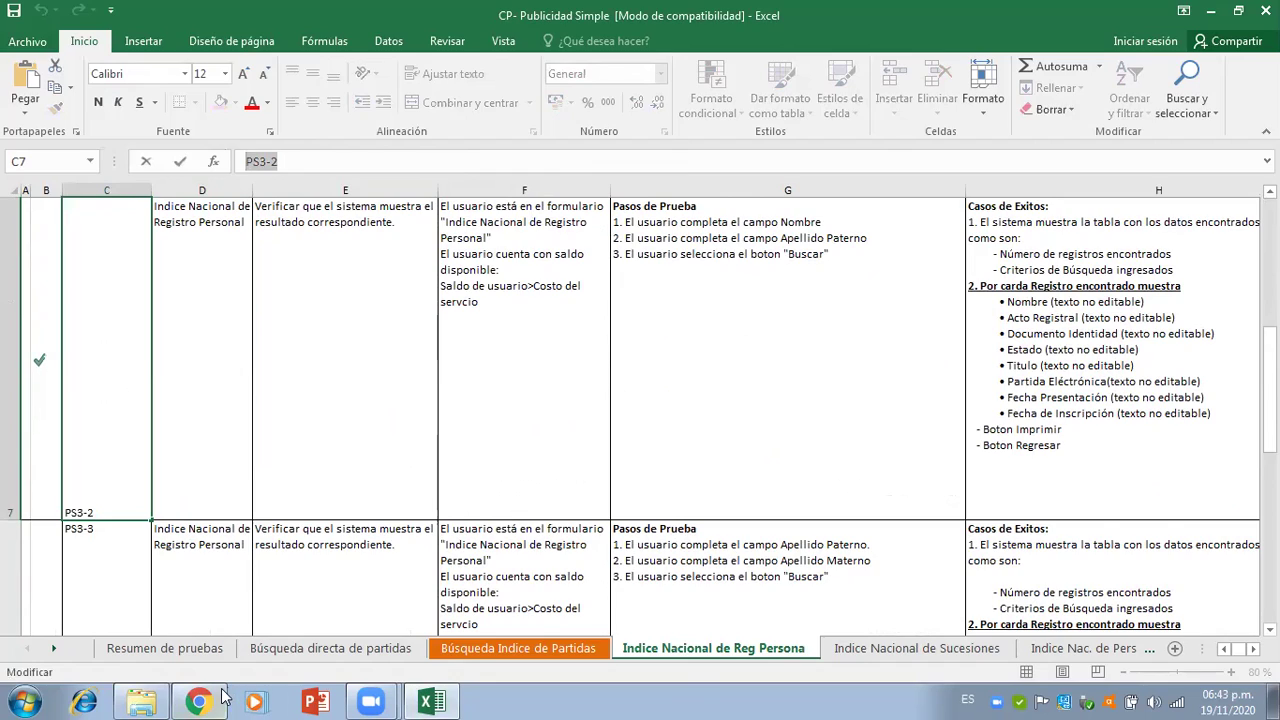
{"action": "left_click", "coordinate": [220, 699]}
{"action": "key", "text": "ctrl+v"}
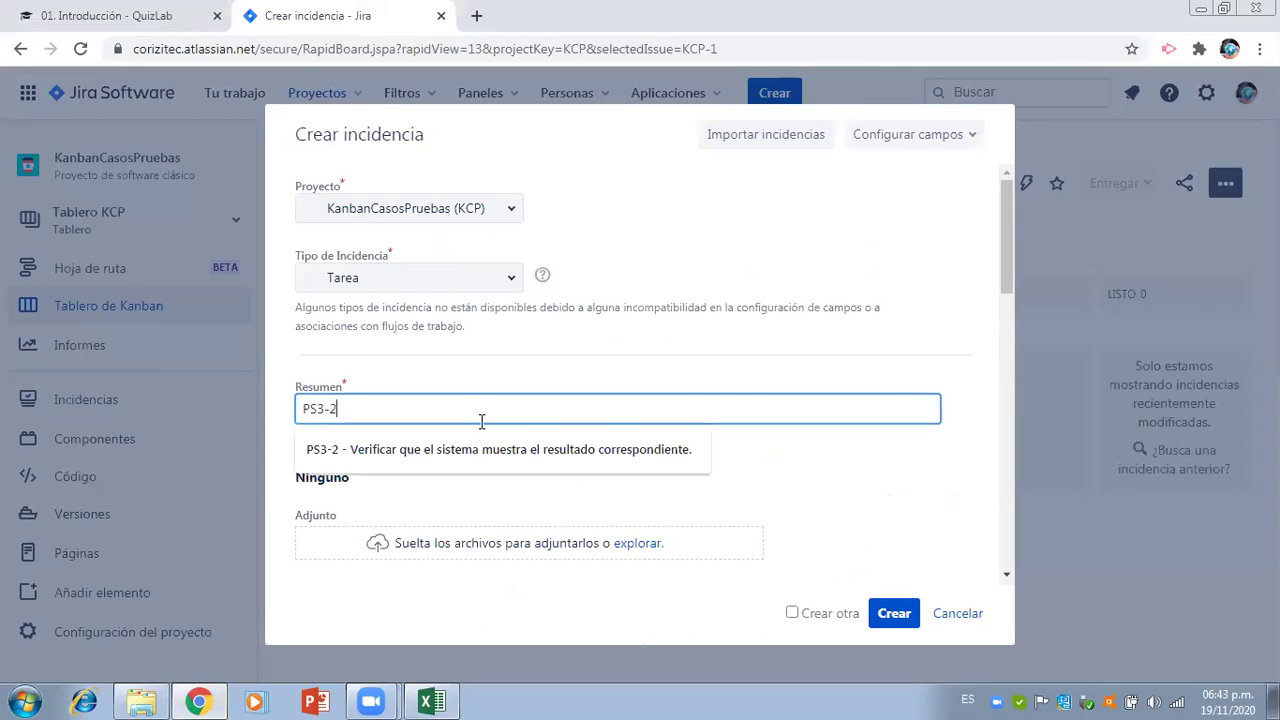
{"action": "left_click", "coordinate": [483, 449]}
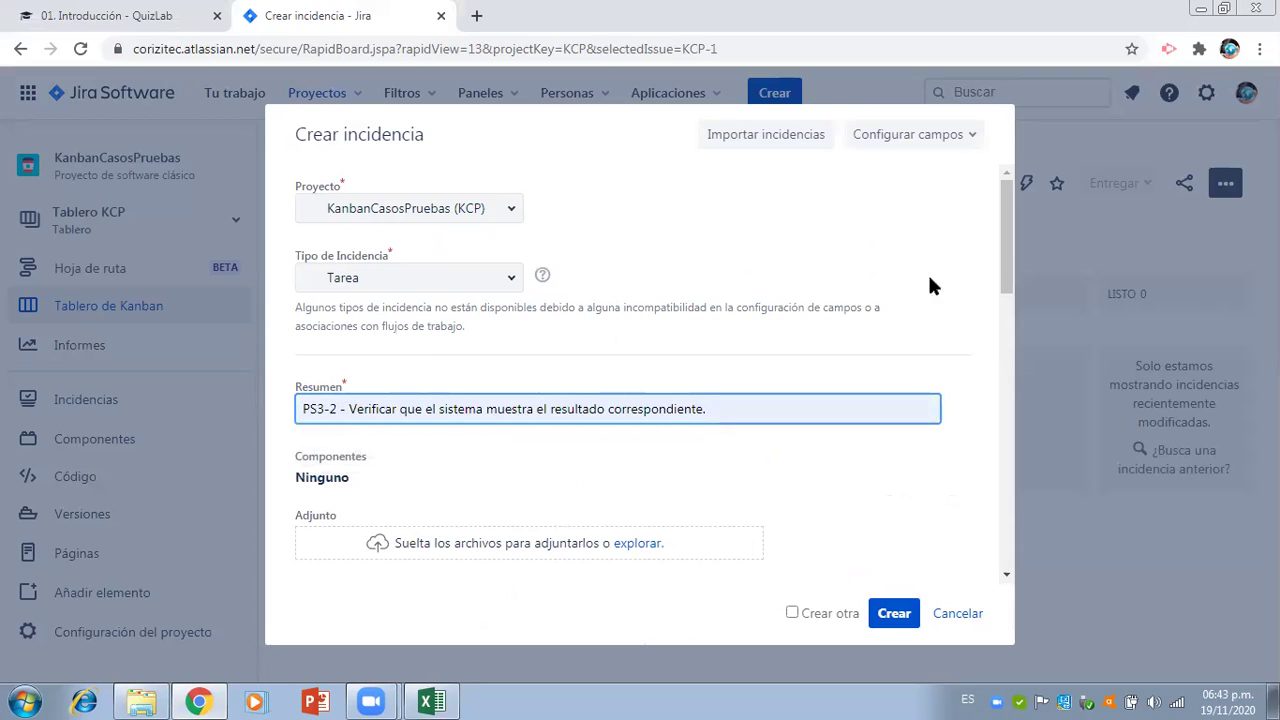
- Copy the Pasos de Prueba text of test case PS3-2 from Excel into the Jira issue's Descripción
{"action": "left_click_drag", "start_coordinate": [1005, 262], "coordinate": [1008, 372]}
{"action": "left_click", "coordinate": [626, 450]}
{"action": "left_click", "coordinate": [448, 700]}
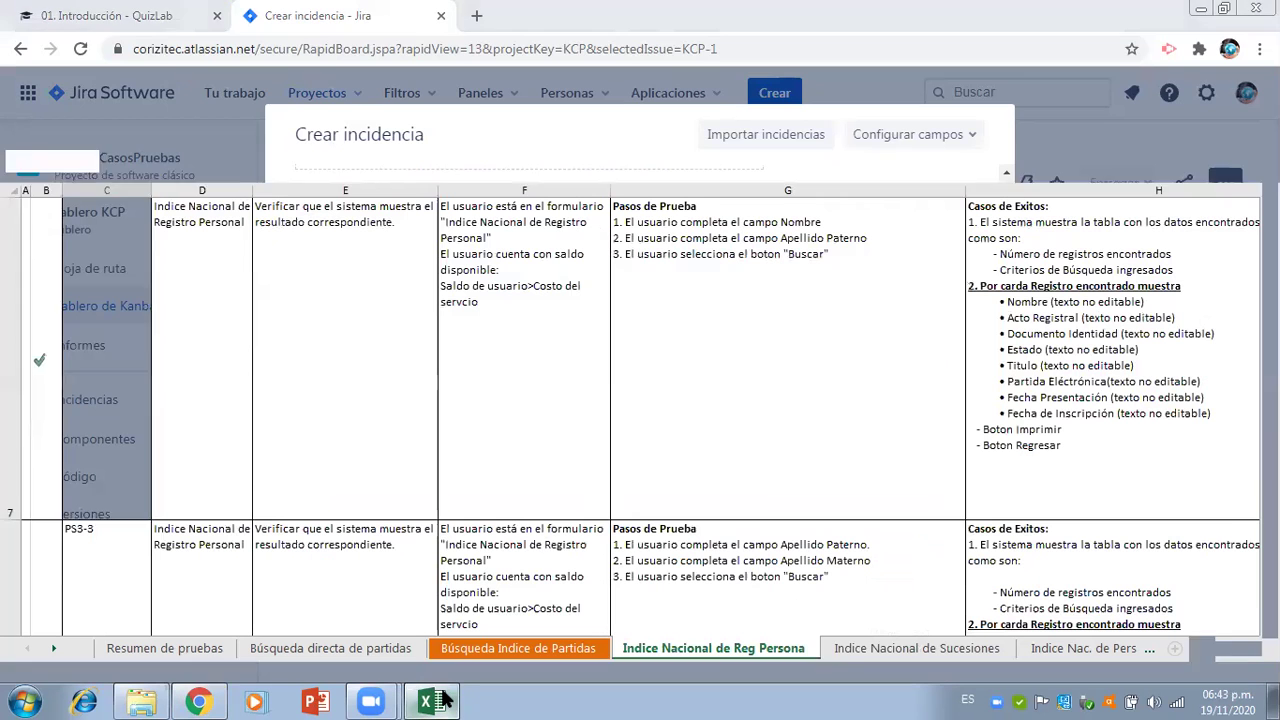
{"action": "left_click", "coordinate": [409, 385]}
{"action": "key", "text": "Right"}
{"action": "key", "text": "Right"}
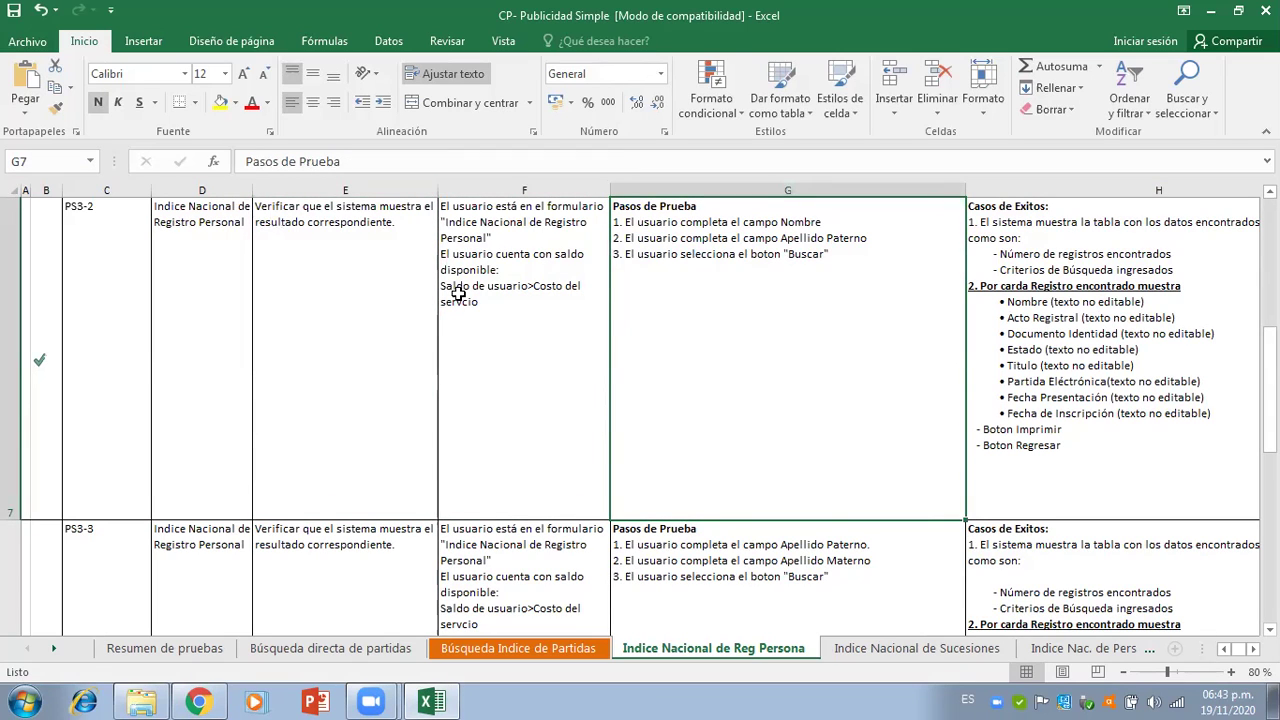
{"action": "double_click", "coordinate": [827, 254]}
{"action": "left_click_drag", "start_coordinate": [827, 254], "coordinate": [561, 183]}
{"action": "key", "text": "ctrl+c"}
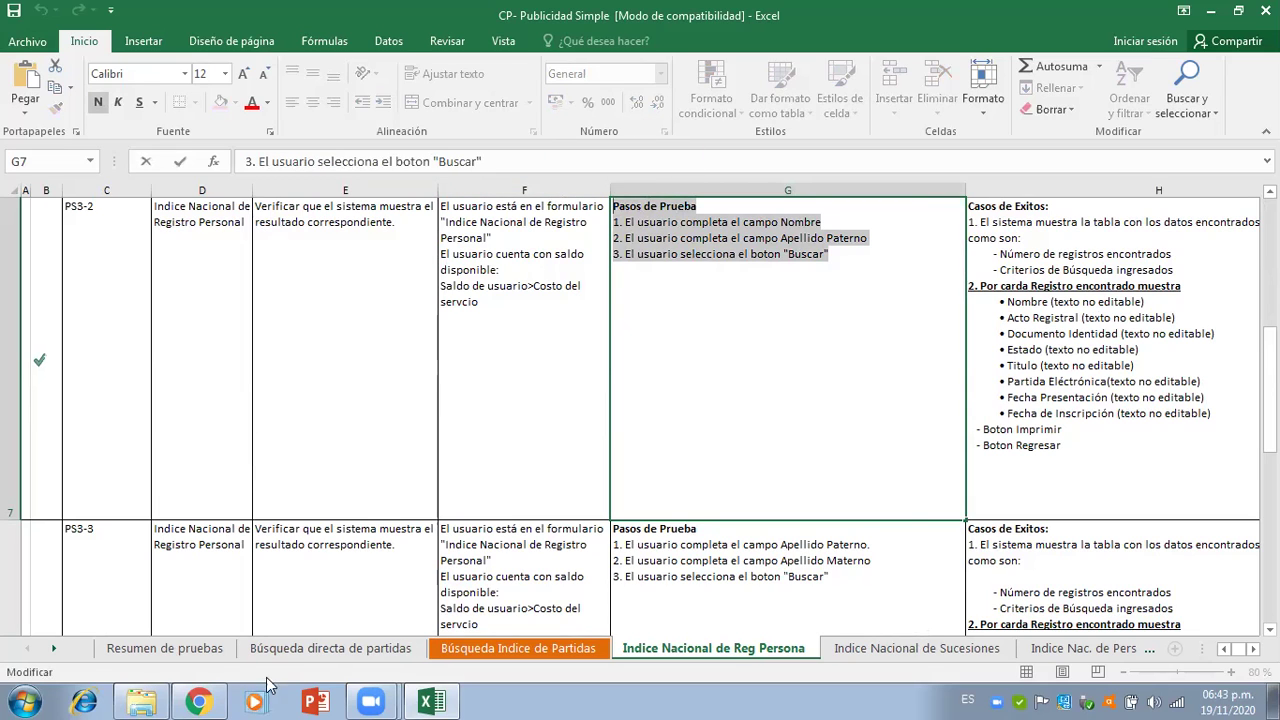
{"action": "left_click", "coordinate": [199, 702]}
{"action": "key", "text": "ctrl+v"}
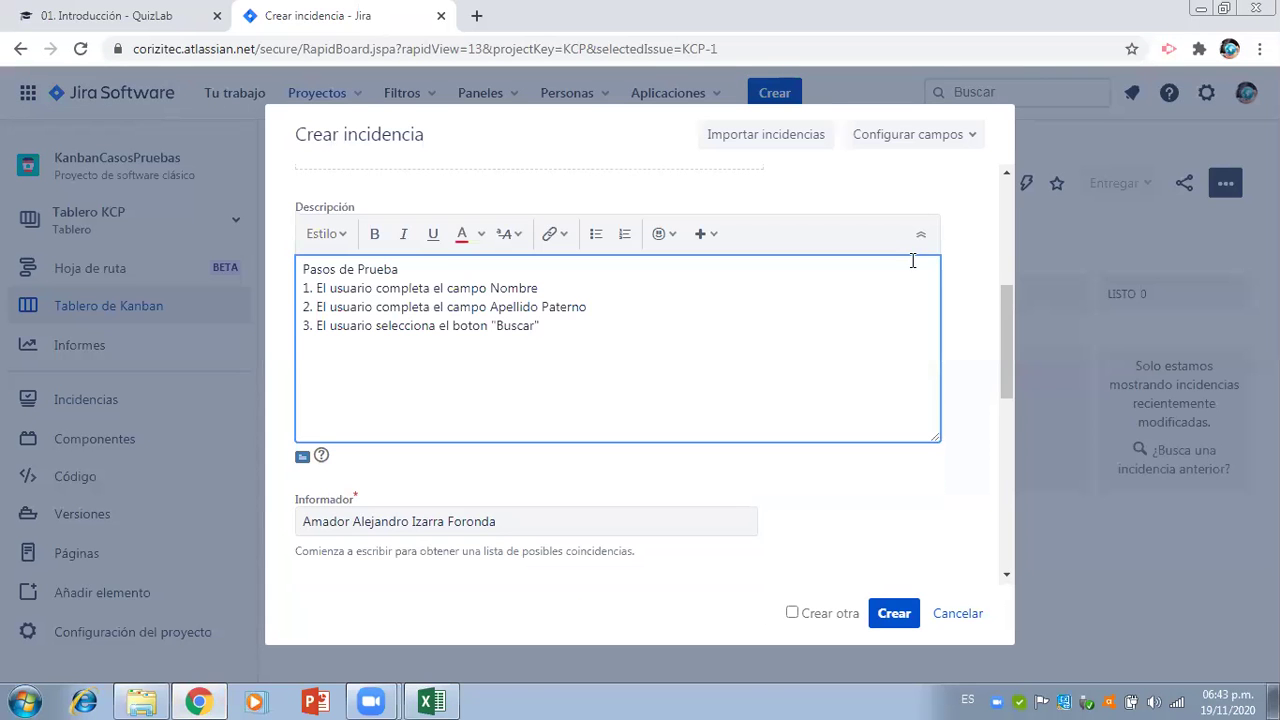
- Set Responsable to the same person as the Informador and Prioridad to Highest, and create the PS3-2 issue
{"action": "left_click_drag", "start_coordinate": [1010, 308], "coordinate": [1027, 468]}
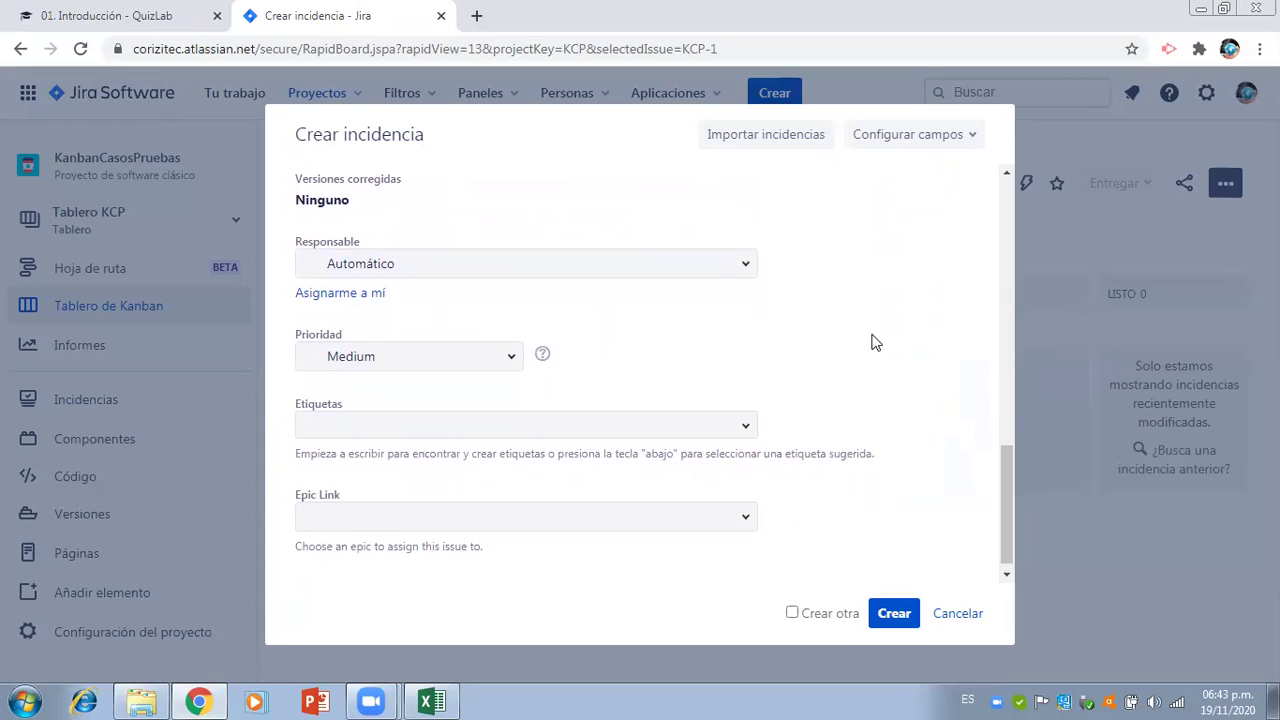
{"action": "left_click", "coordinate": [746, 265]}
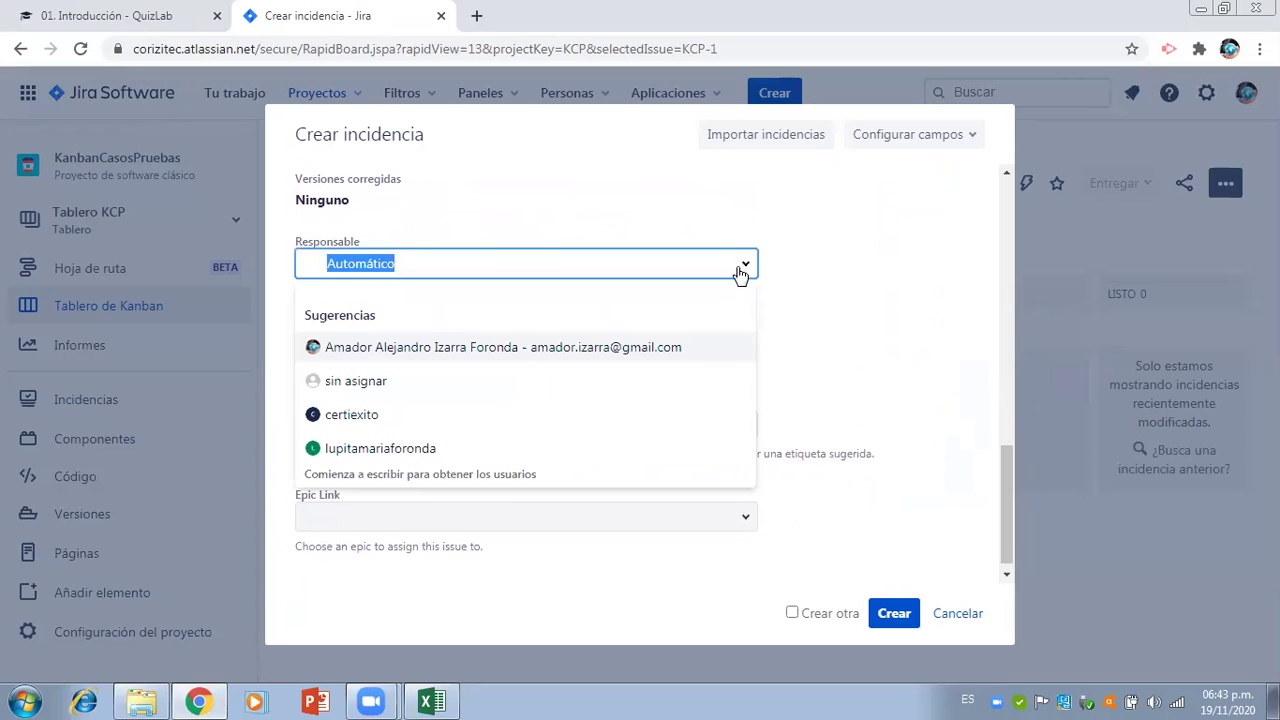
{"action": "left_click", "coordinate": [648, 350]}
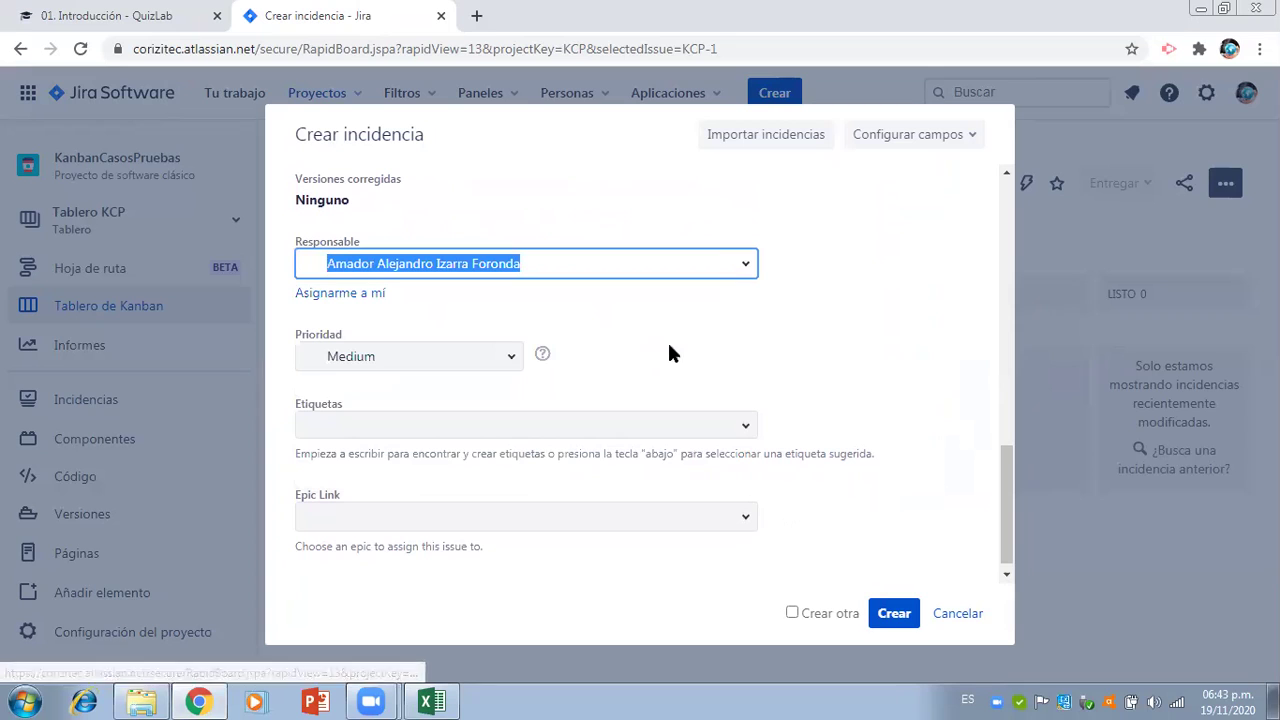
{"action": "left_click", "coordinate": [513, 360]}
{"action": "left_click", "coordinate": [480, 397]}
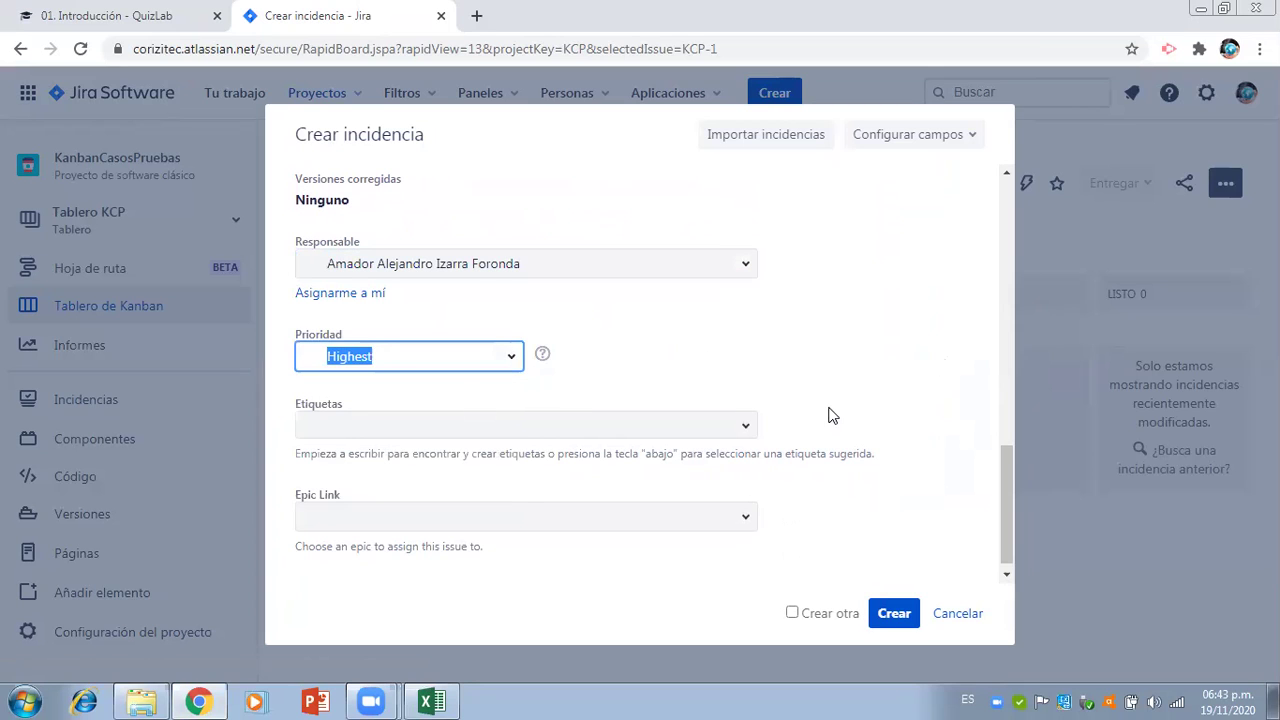
{"action": "left_click", "coordinate": [896, 622]}
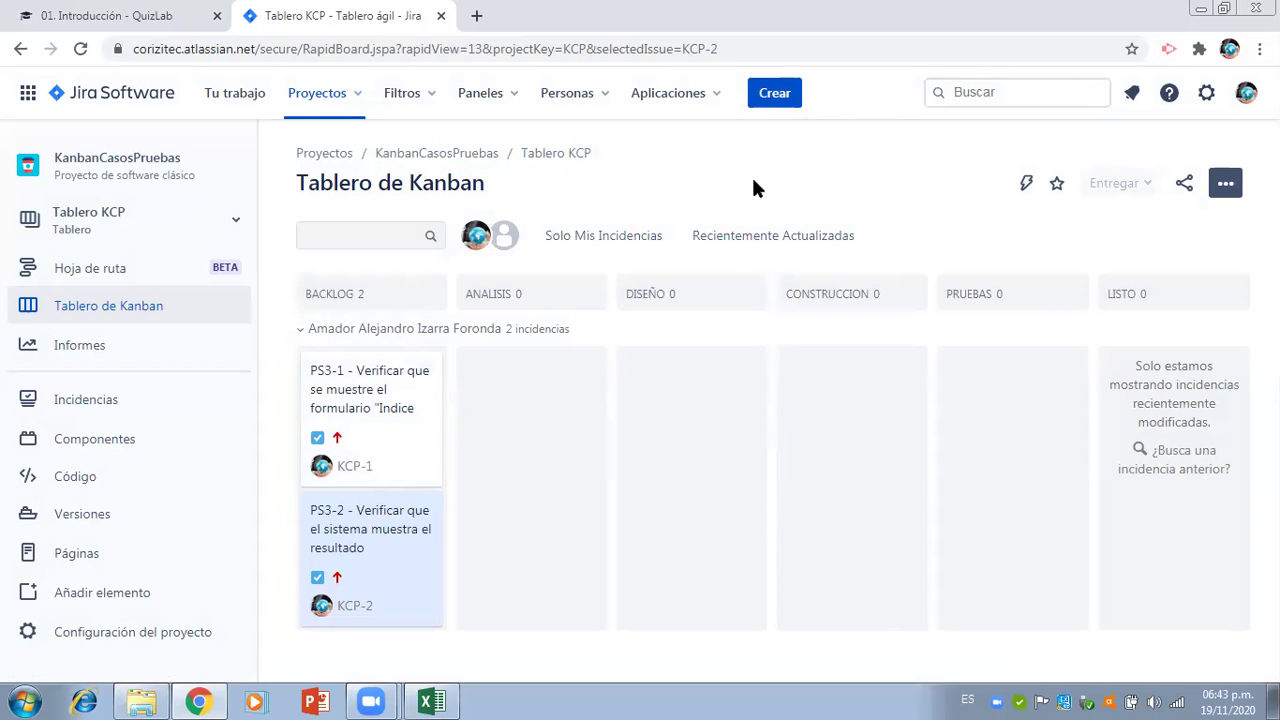
- Open a new issue form and switch to Excel to select the Id cell of test case PS3-3
{"action": "left_click", "coordinate": [770, 92]}
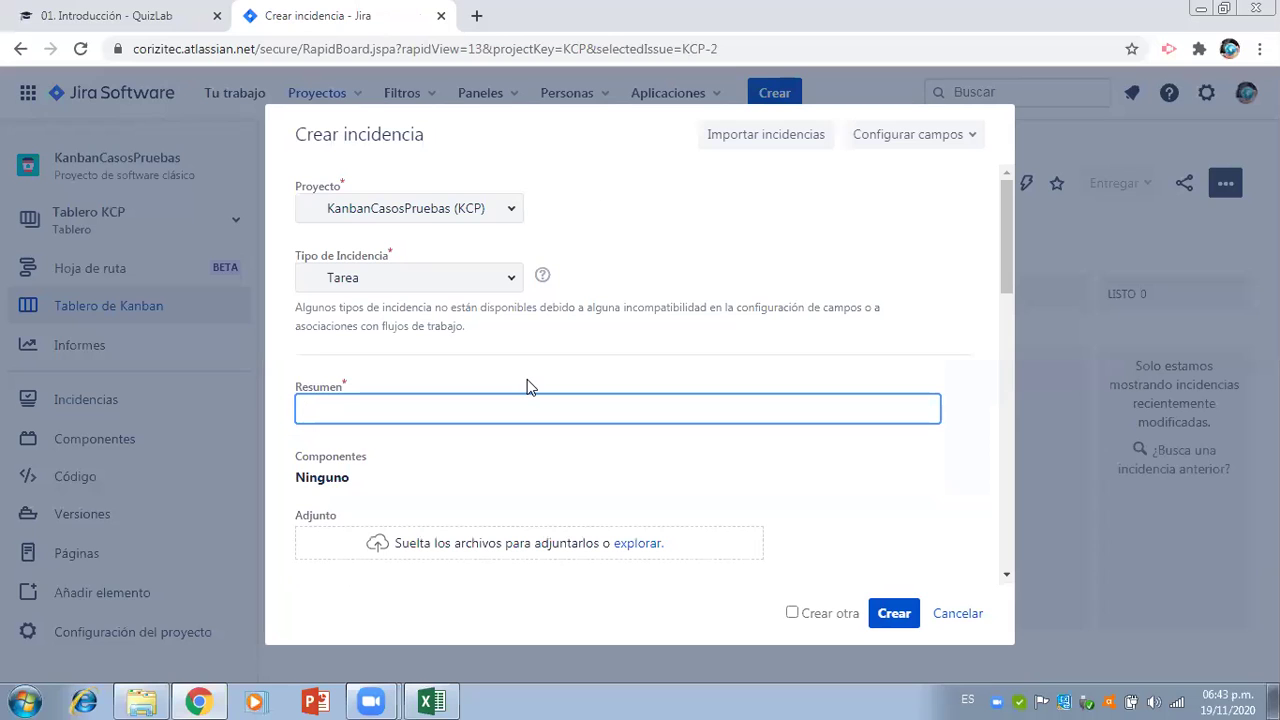
{"action": "left_click", "coordinate": [431, 701]}
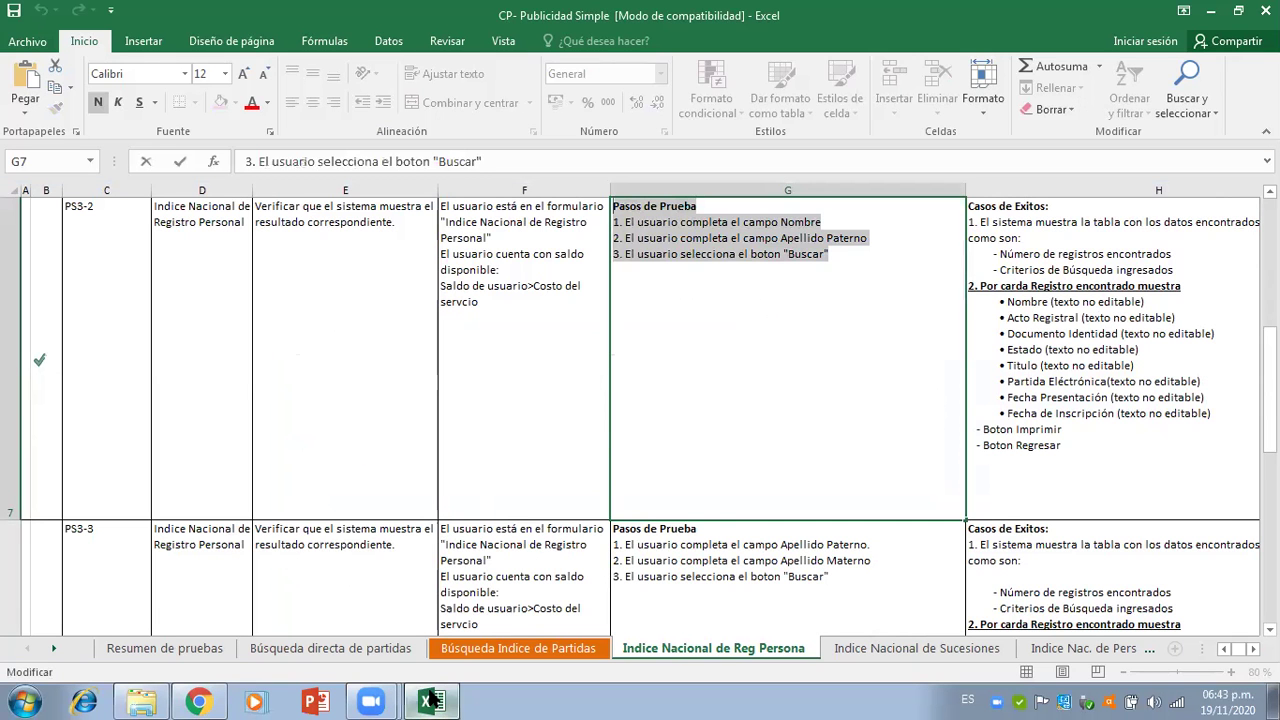
{"action": "left_click", "coordinate": [530, 563]}
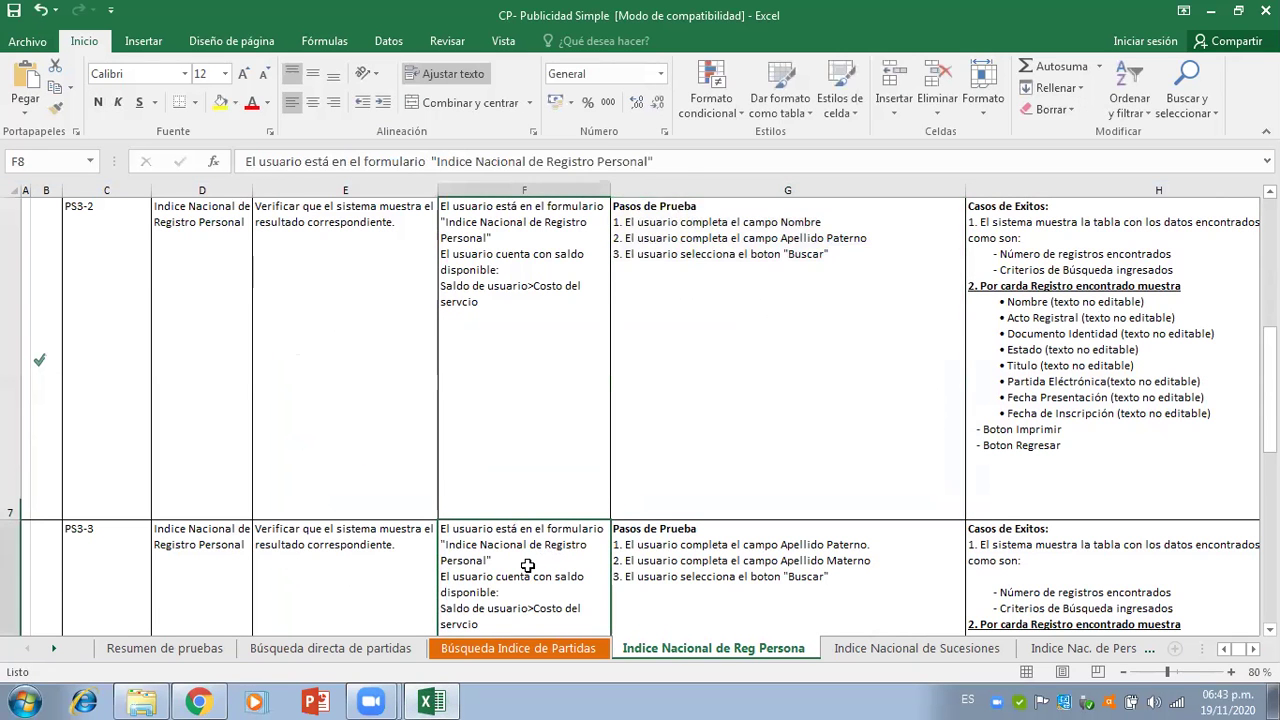
{"action": "key", "text": "Left"}
{"action": "key", "text": "Left"}
{"action": "key", "text": "Left"}
{"action": "key", "text": "Right"}
{"action": "key", "text": "Left"}
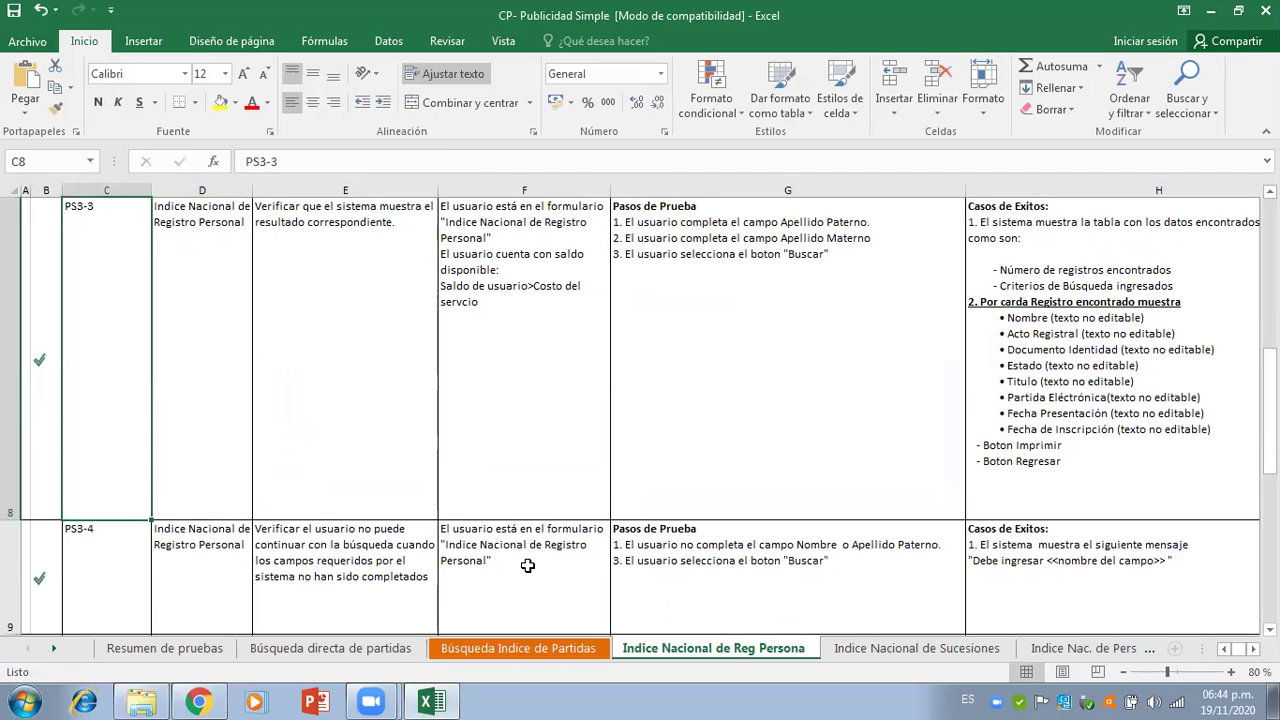
- Copy the Id into Jira's Resumen as "PS3-3 -" and select that test case's verification text cell in Excel
{"action": "left_click_drag", "start_coordinate": [298, 163], "coordinate": [208, 160]}
{"action": "key", "text": "ctrl+c"}
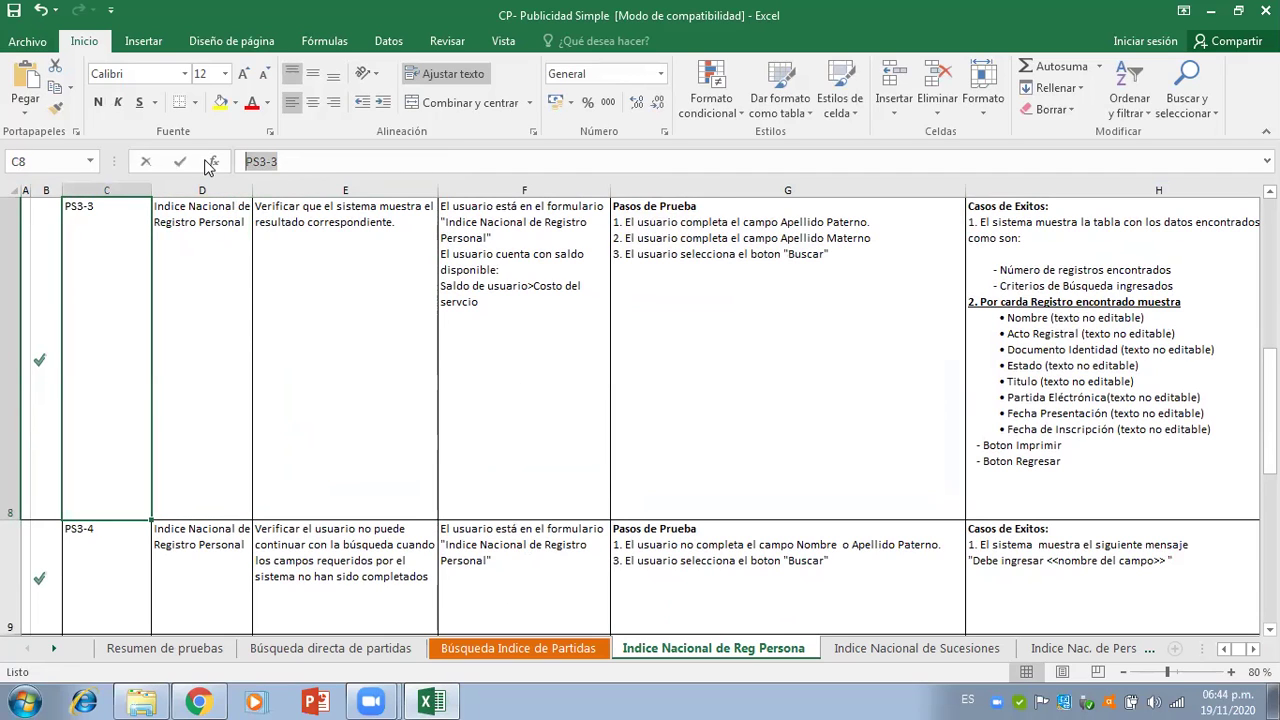
{"action": "left_click", "coordinate": [198, 701]}
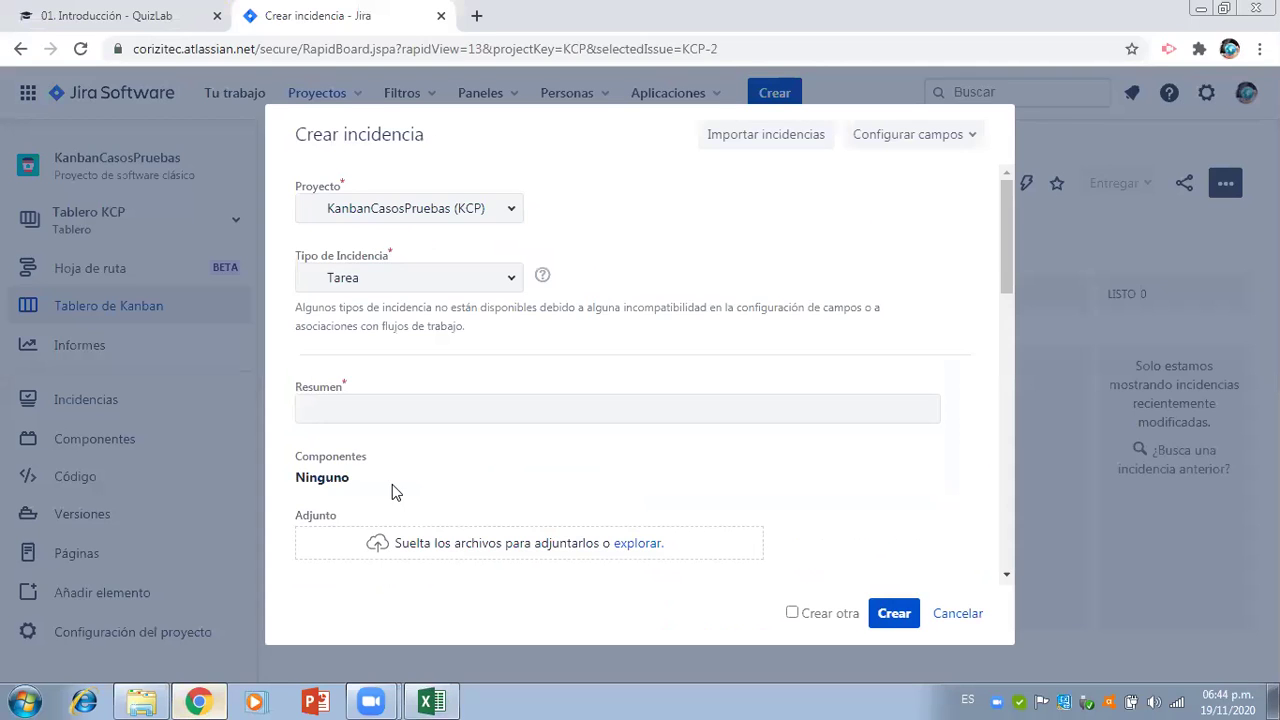
{"action": "key", "text": "ctrl+v"}
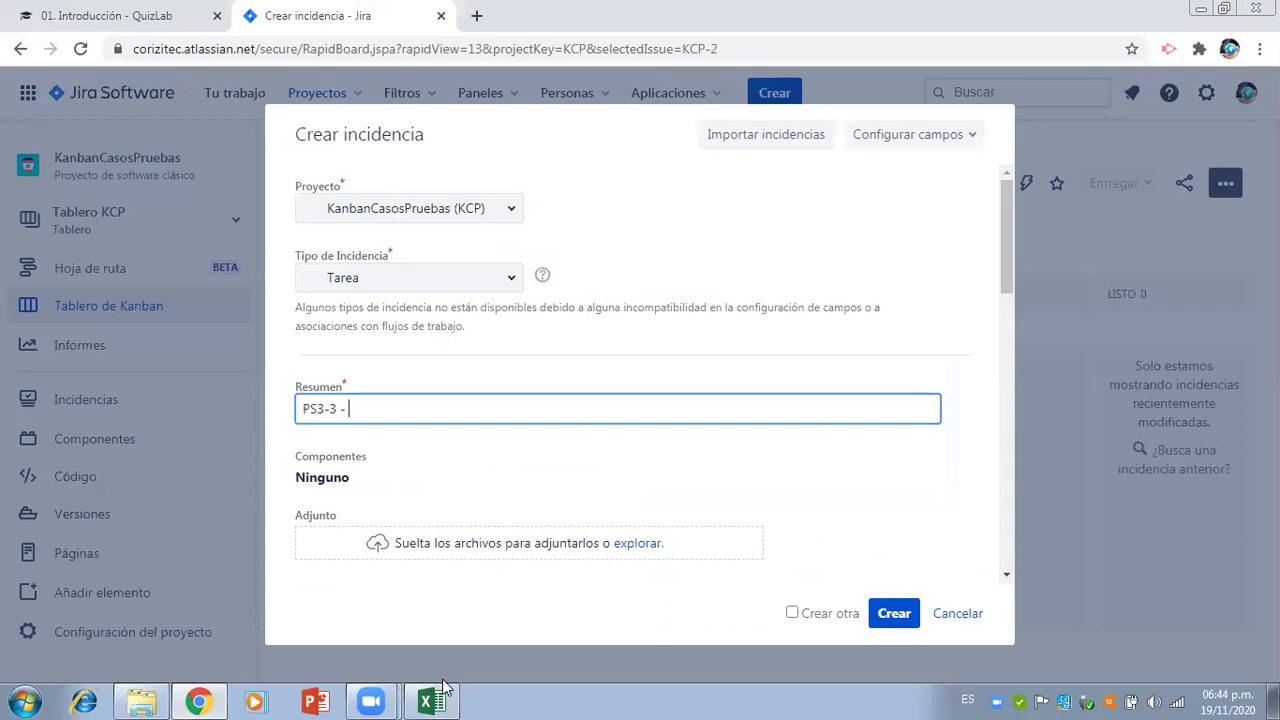
{"action": "left_click", "coordinate": [432, 701]}
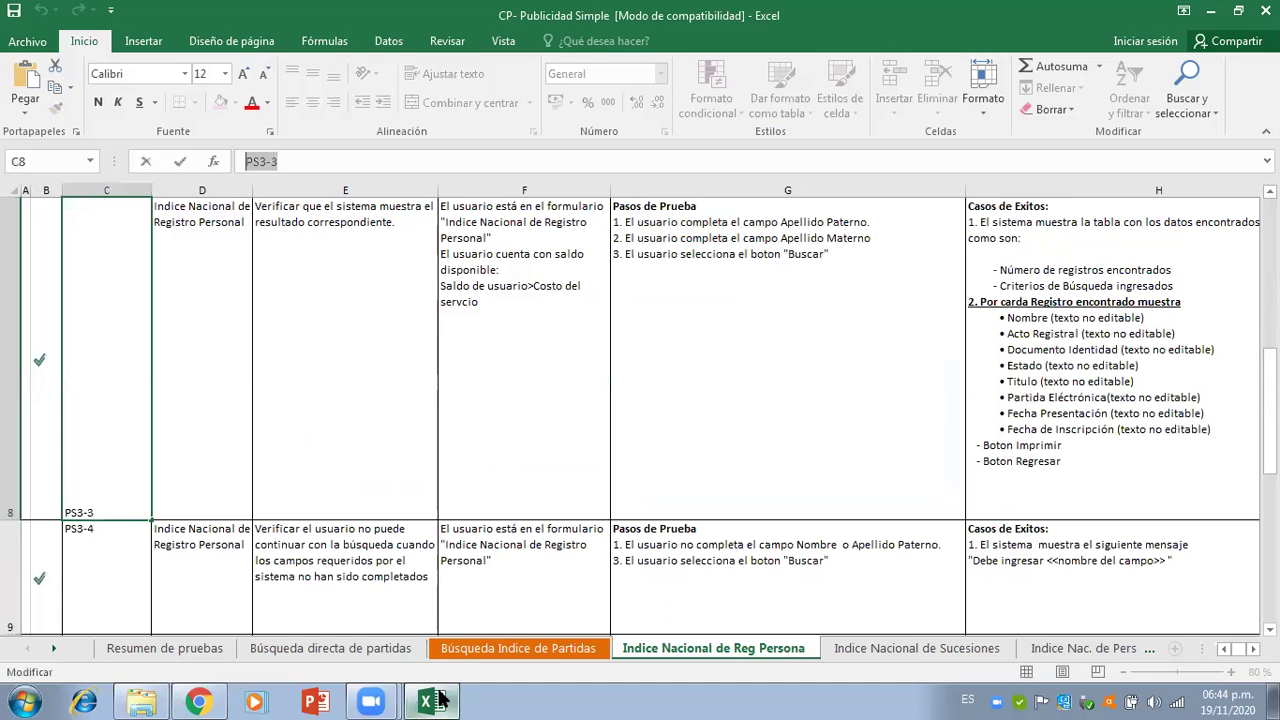
{"action": "left_click", "coordinate": [296, 240]}
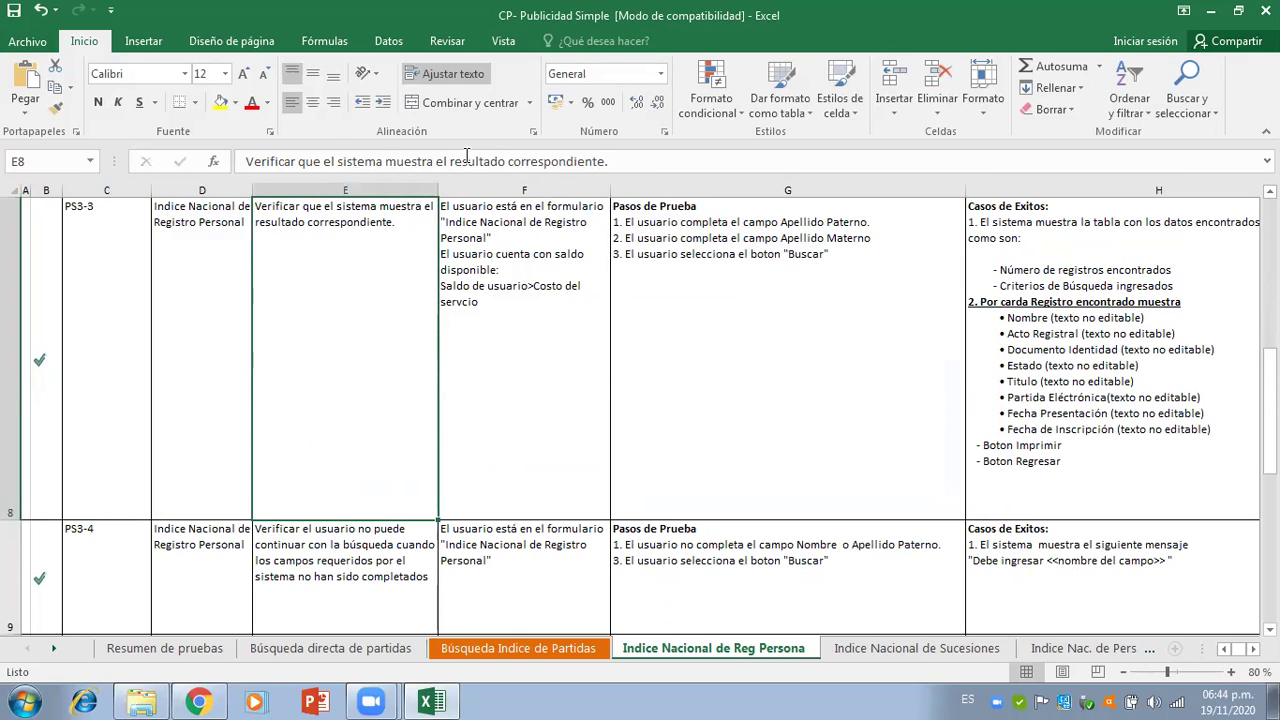
{"action": "left_click", "coordinate": [265, 161]}
{"action": "double_click", "coordinate": [265, 161]}
{"action": "key", "text": "shift+Right"}
{"action": "key", "text": "shift+Right"}
{"action": "key", "text": "shift+Right"}
{"action": "key", "text": "shift+Right"}
{"action": "key", "text": "shift+Right"}
{"action": "key", "text": "shift+Right"}
{"action": "key", "text": "shift+Right"}
{"action": "key", "text": "shift+Right"}
{"action": "key", "text": "shift+Right"}
{"action": "key", "text": "shift+Right"}
{"action": "key", "text": "shift+Right"}
{"action": "key", "text": "shift+Right"}
{"action": "key", "text": "shift+Right"}
{"action": "key", "text": "shift+Right"}
{"action": "key", "text": "shift+Right"}
{"action": "key", "text": "shift+Right"}
{"action": "key", "text": "shift+Right"}
{"action": "key", "text": "shift+Right"}
{"action": "key", "text": "shift+Right"}
{"action": "key", "text": "shift+Right"}
{"action": "key", "text": "ctrl+c"}
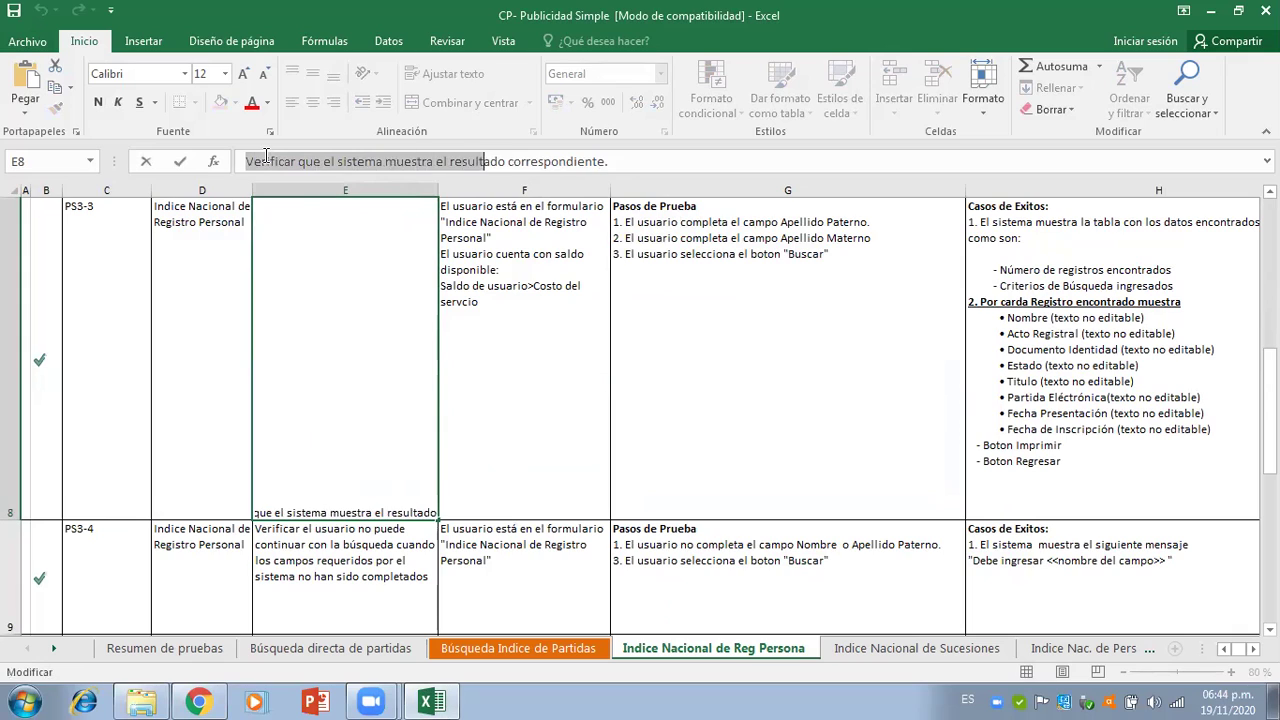
{"action": "key", "text": "Delete"}
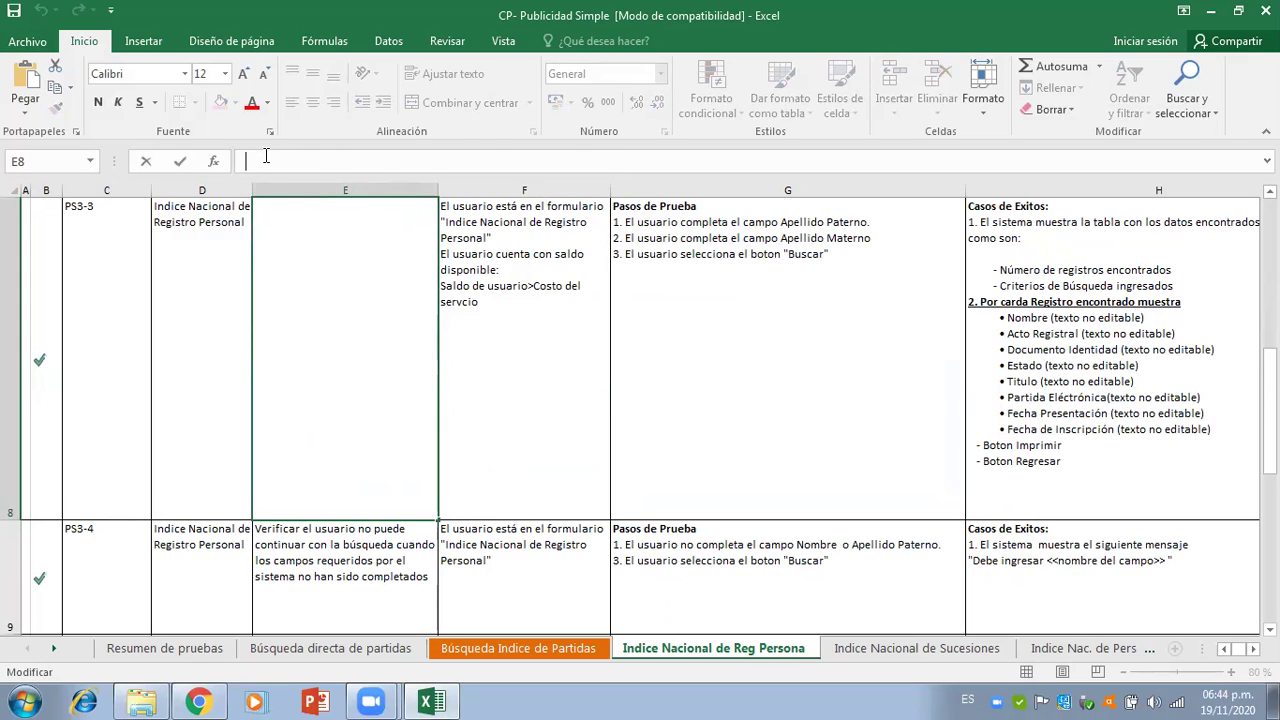
{"action": "key", "text": "ctrl+v"}
{"action": "key", "text": "ctrl+Return"}
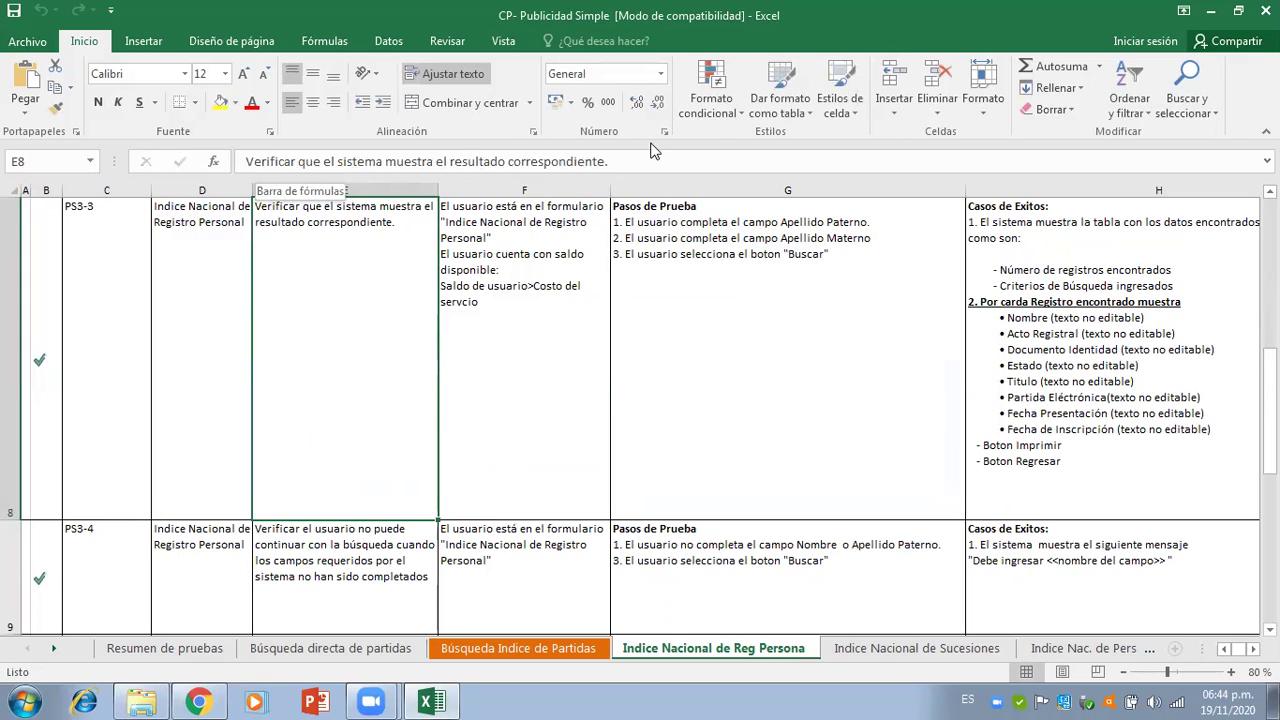
- Copy the full verification text into Jira's Resumen and edit it to "PS3- Verificar que el sistema muestra el resultado correspondiente."
{"action": "left_click_drag", "start_coordinate": [627, 161], "coordinate": [253, 147]}
{"action": "key", "text": "ctrl+c"}
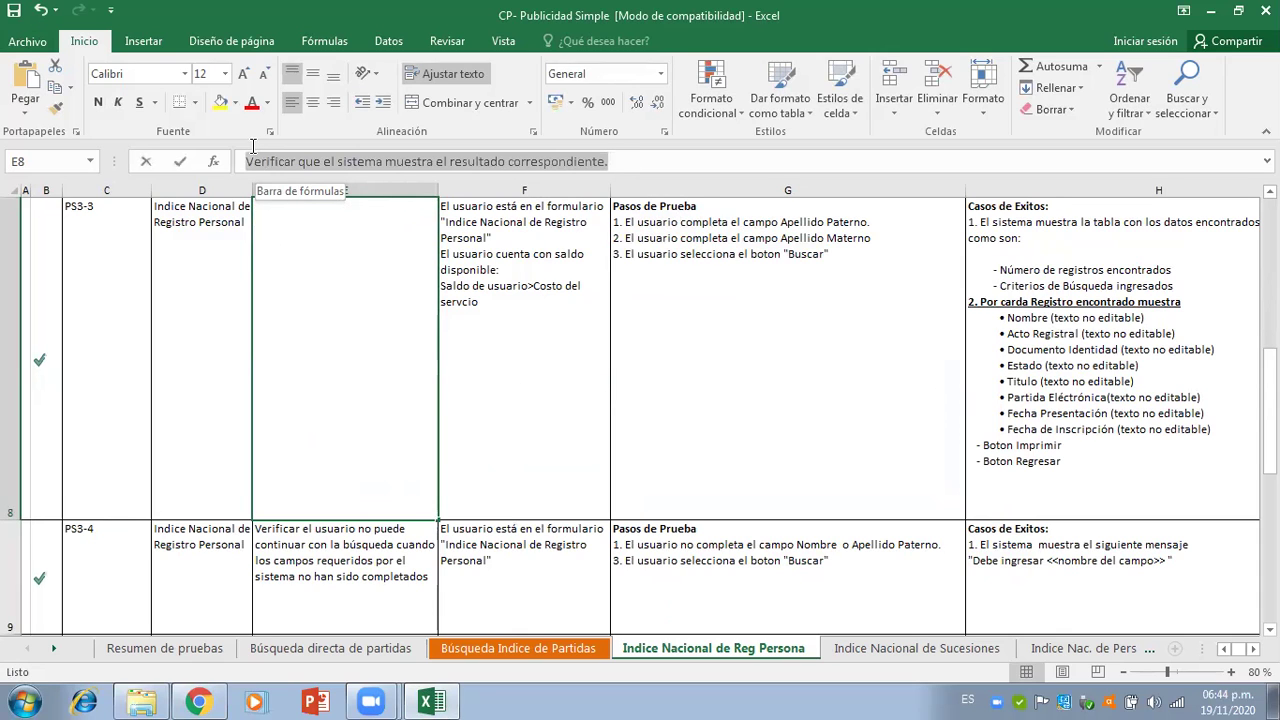
{"action": "left_click", "coordinate": [200, 700]}
{"action": "key", "text": "ctrl+v"}
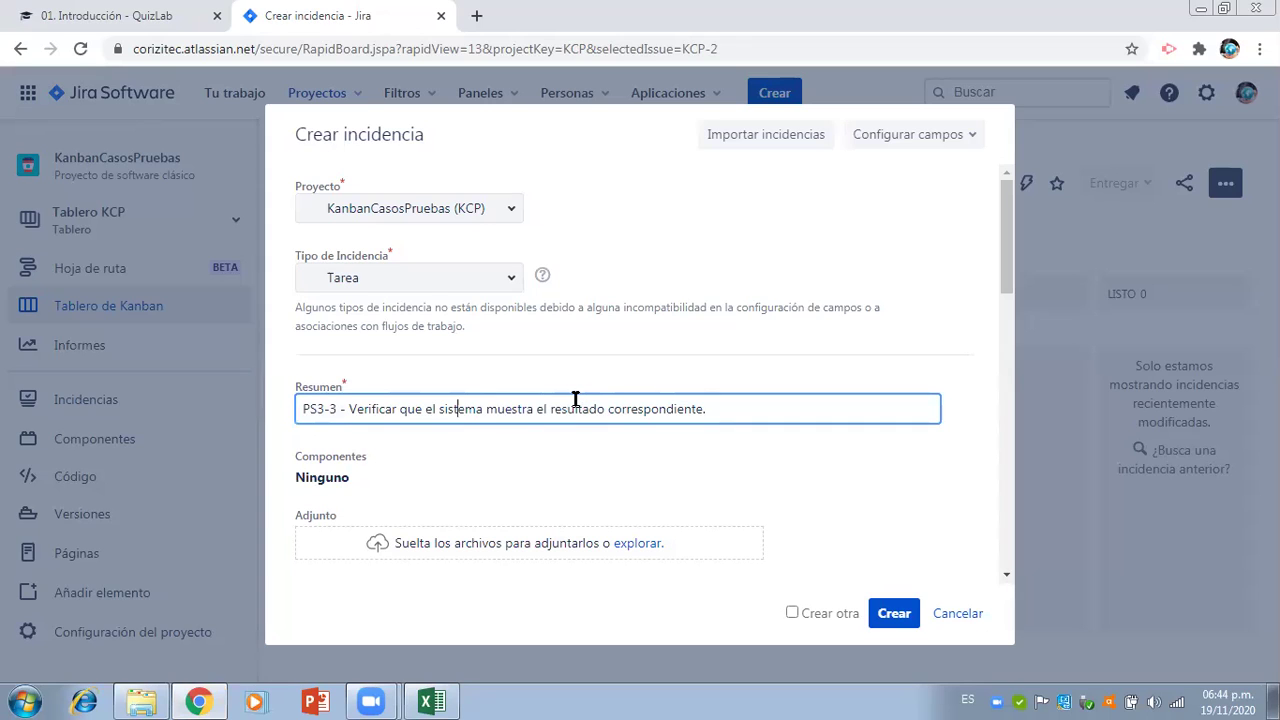
{"action": "key", "text": "BackSpace"}
{"action": "key", "text": "BackSpace"}
{"action": "key", "text": "BackSpace"}
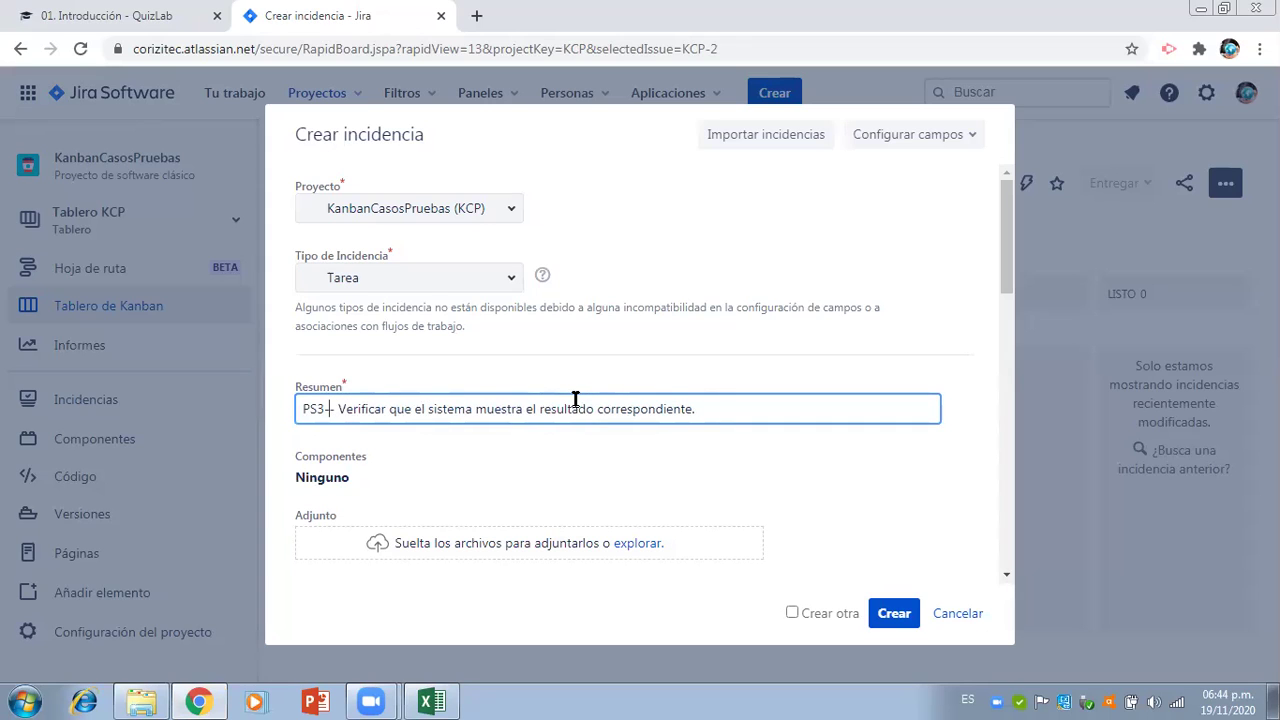
- Copy the Pasos de Prueba text of test case PS3-3 from Excel into the new issue's Descripción
{"action": "left_click_drag", "start_coordinate": [1003, 265], "coordinate": [1021, 397]}
{"action": "left_click", "coordinate": [831, 311]}
{"action": "left_click", "coordinate": [432, 701]}
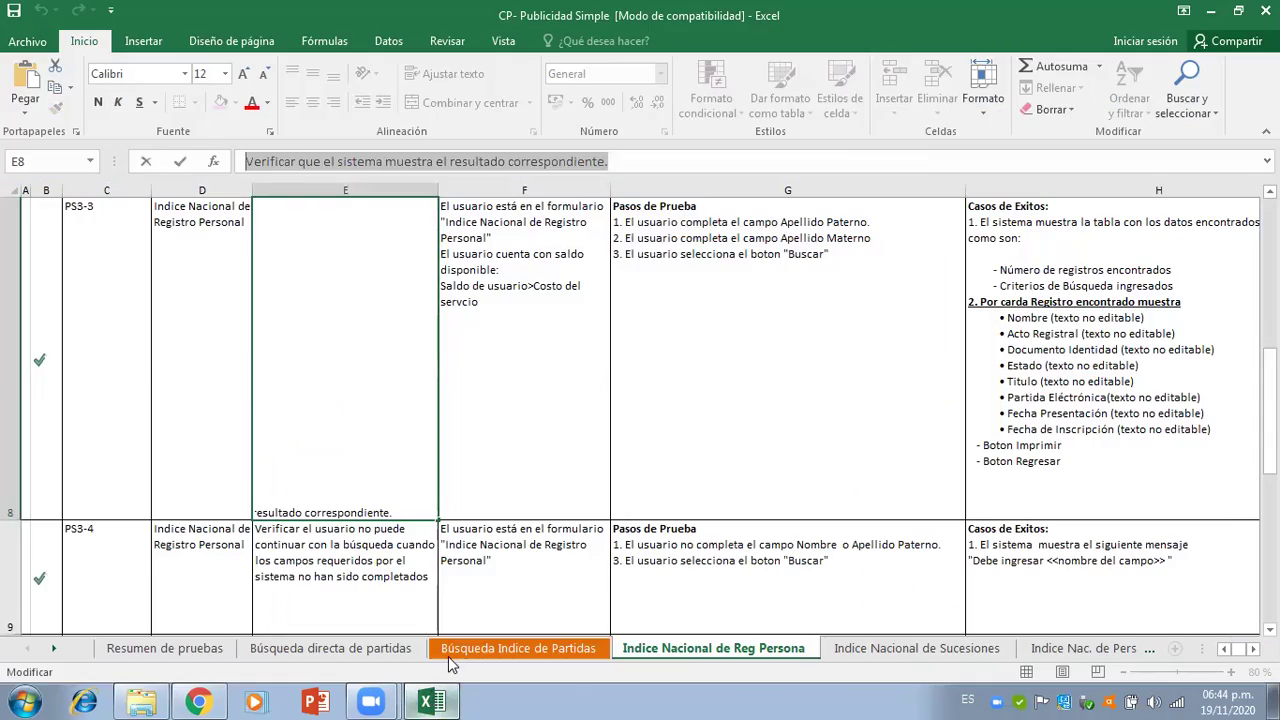
{"action": "left_click", "coordinate": [685, 286]}
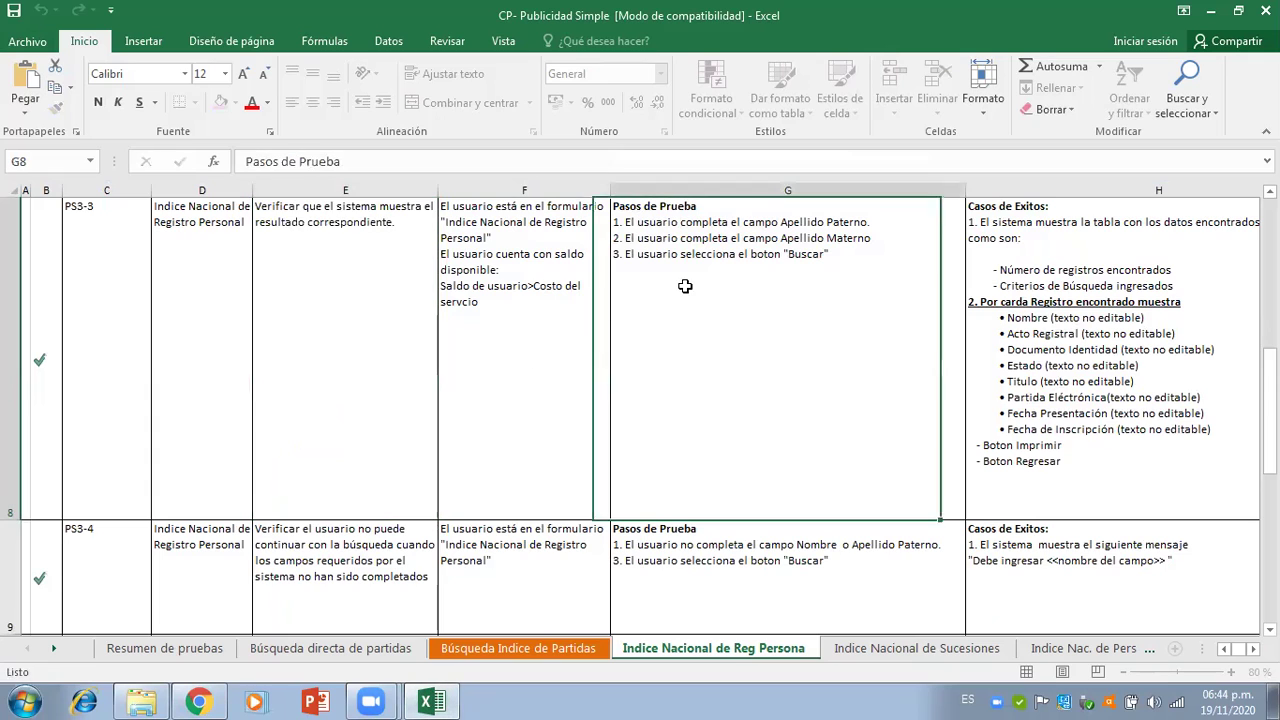
{"action": "double_click", "coordinate": [770, 272]}
{"action": "left_click_drag", "start_coordinate": [770, 272], "coordinate": [613, 205]}
{"action": "key", "text": "ctrl+c"}
{"action": "left_click", "coordinate": [199, 701]}
{"action": "key", "text": "ctrl+v"}
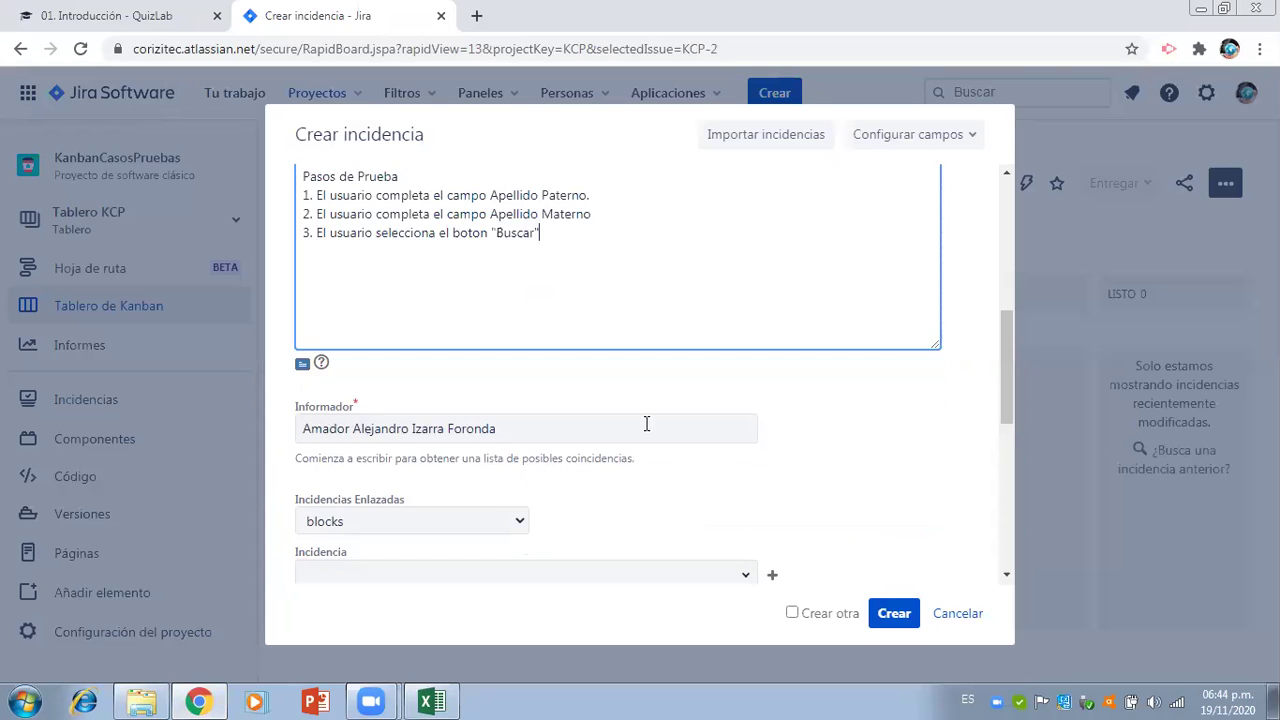
- Set Responsable to certiexito and Prioridad to Highest, create the issue and check it on the Kanban board
{"action": "left_click_drag", "start_coordinate": [1006, 367], "coordinate": [1008, 487]}
{"action": "left_click", "coordinate": [753, 320]}
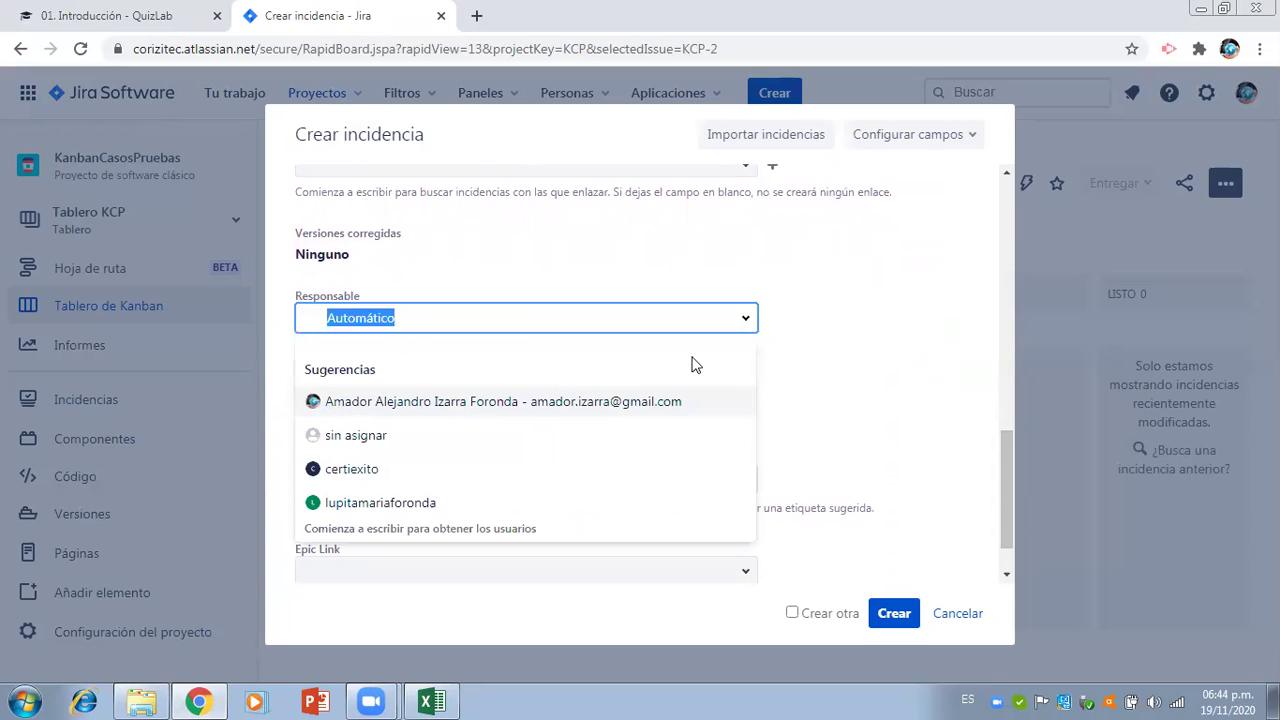
{"action": "left_click", "coordinate": [420, 472]}
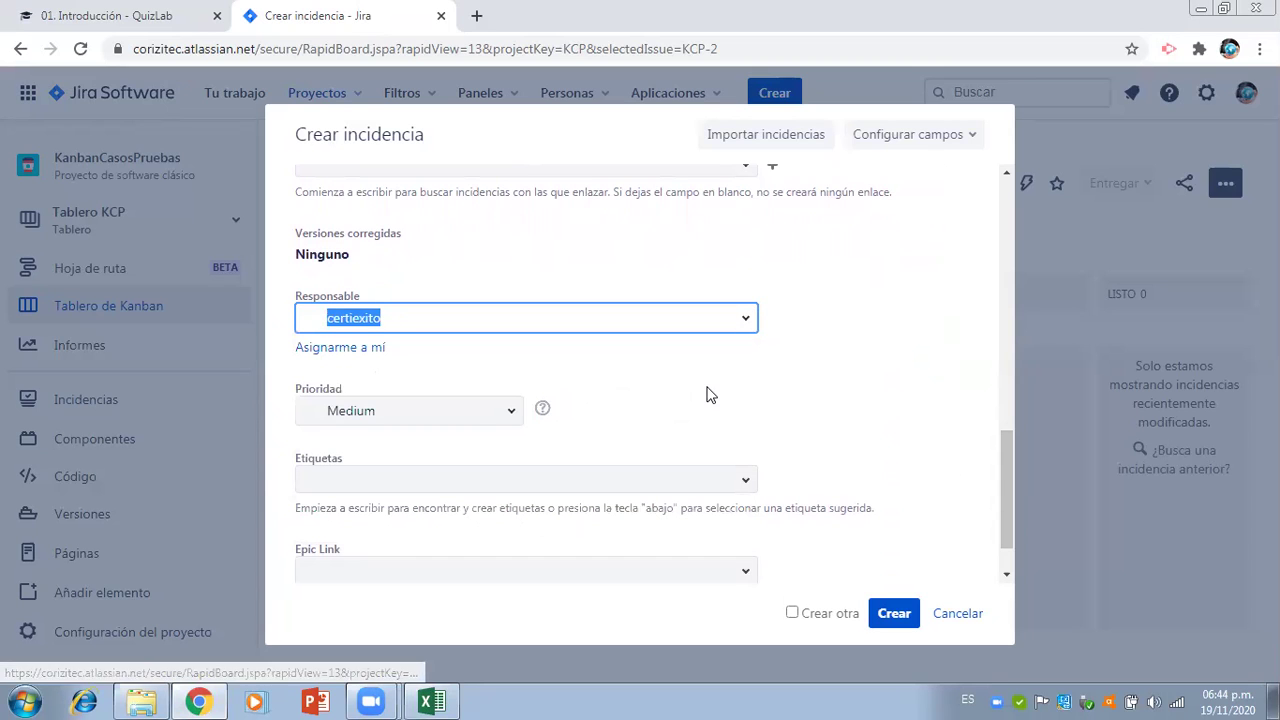
{"action": "left_click", "coordinate": [511, 412]}
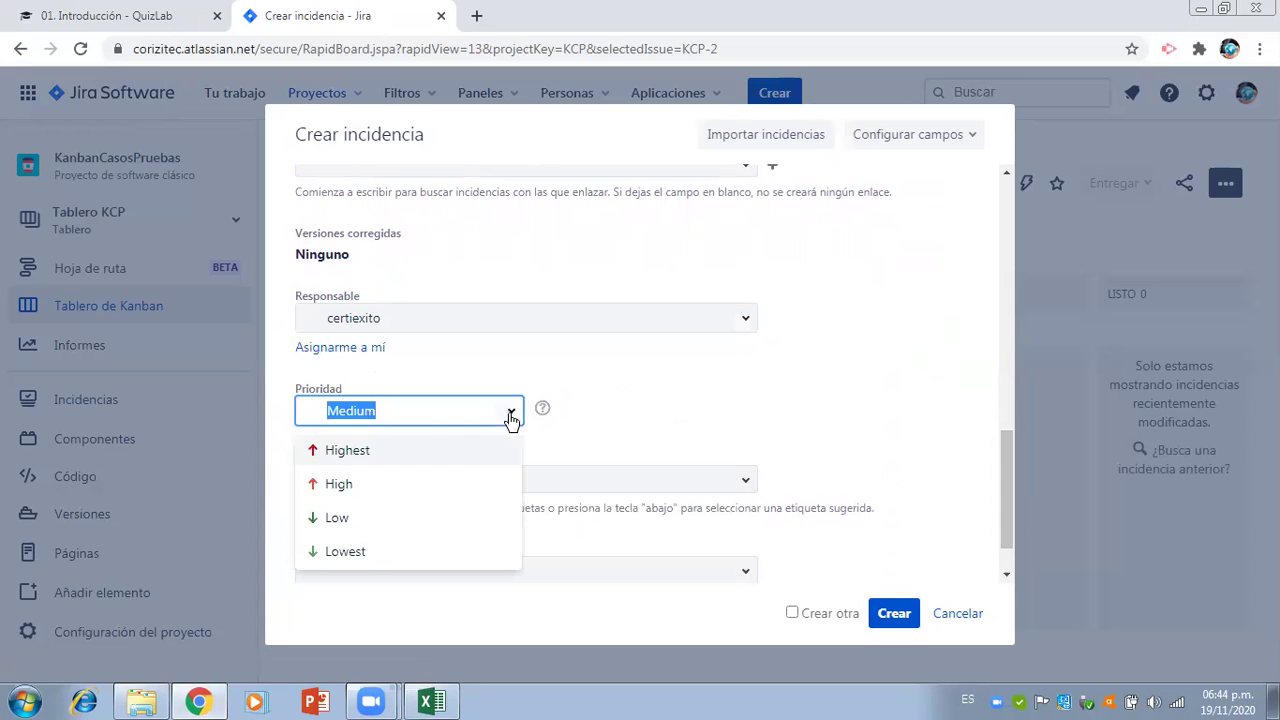
{"action": "left_click", "coordinate": [452, 450]}
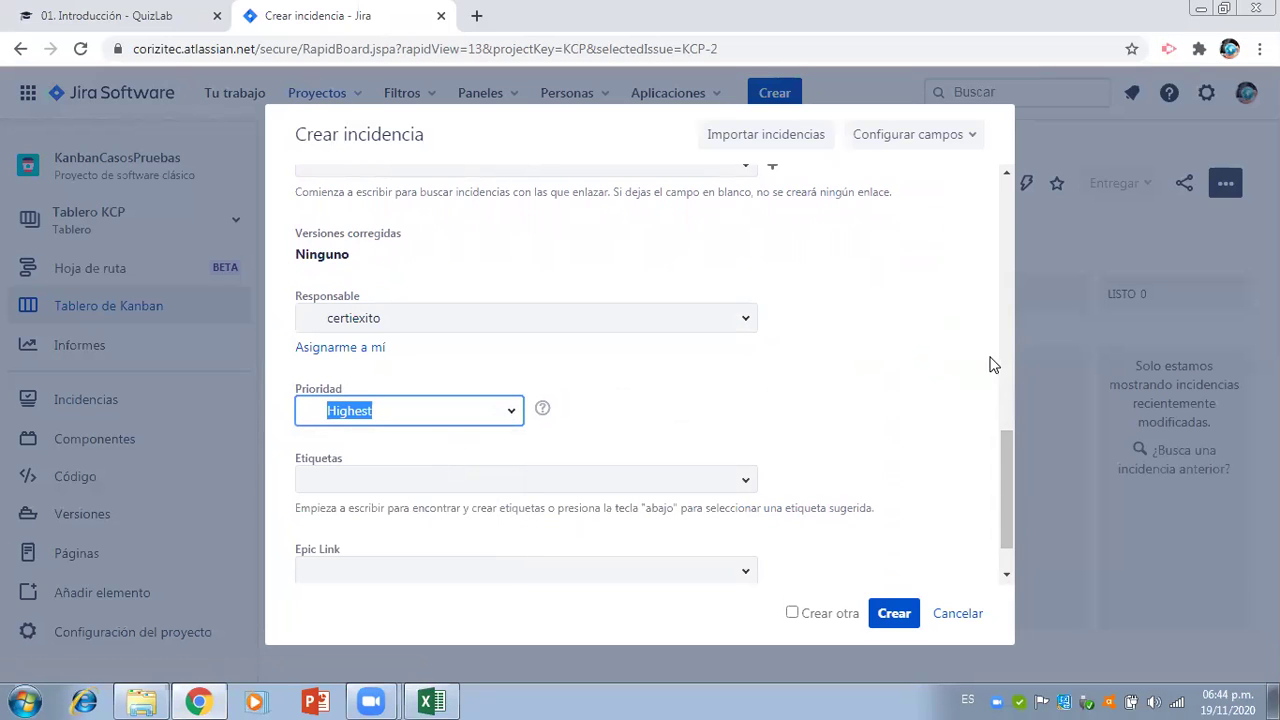
{"action": "left_click_drag", "start_coordinate": [1008, 444], "coordinate": [1010, 495]}
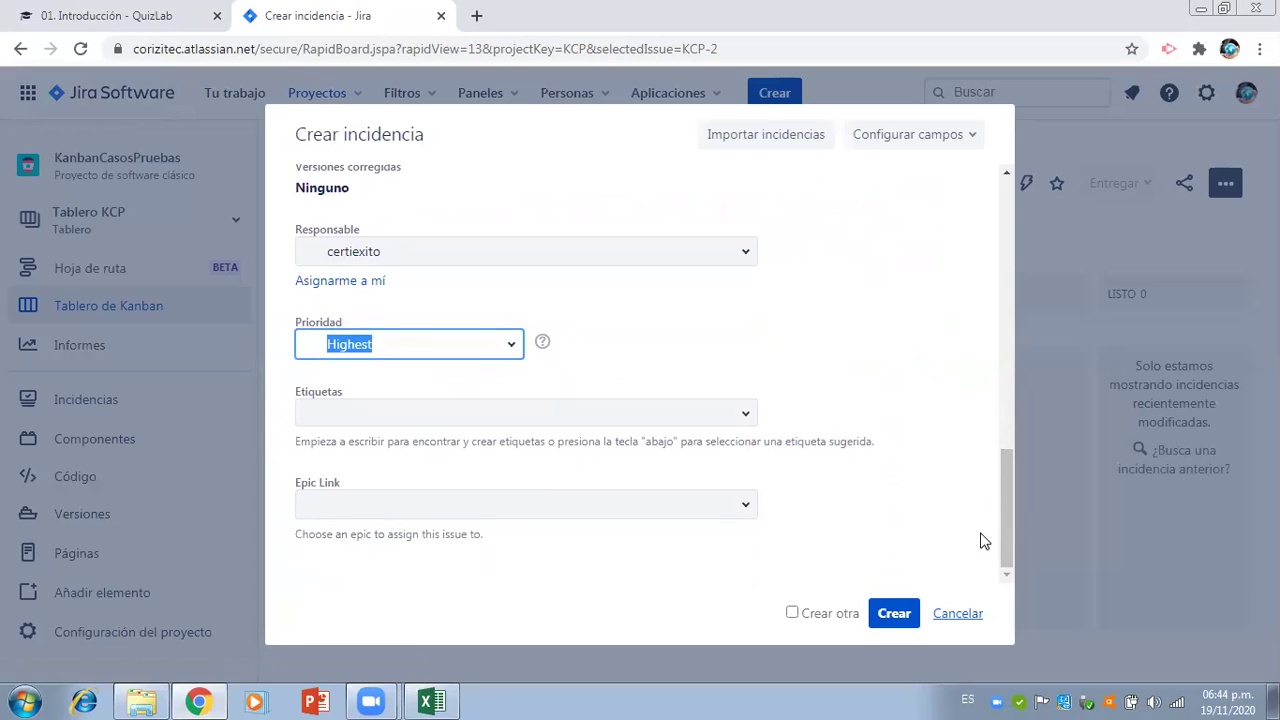
{"action": "key", "text": "Return"}
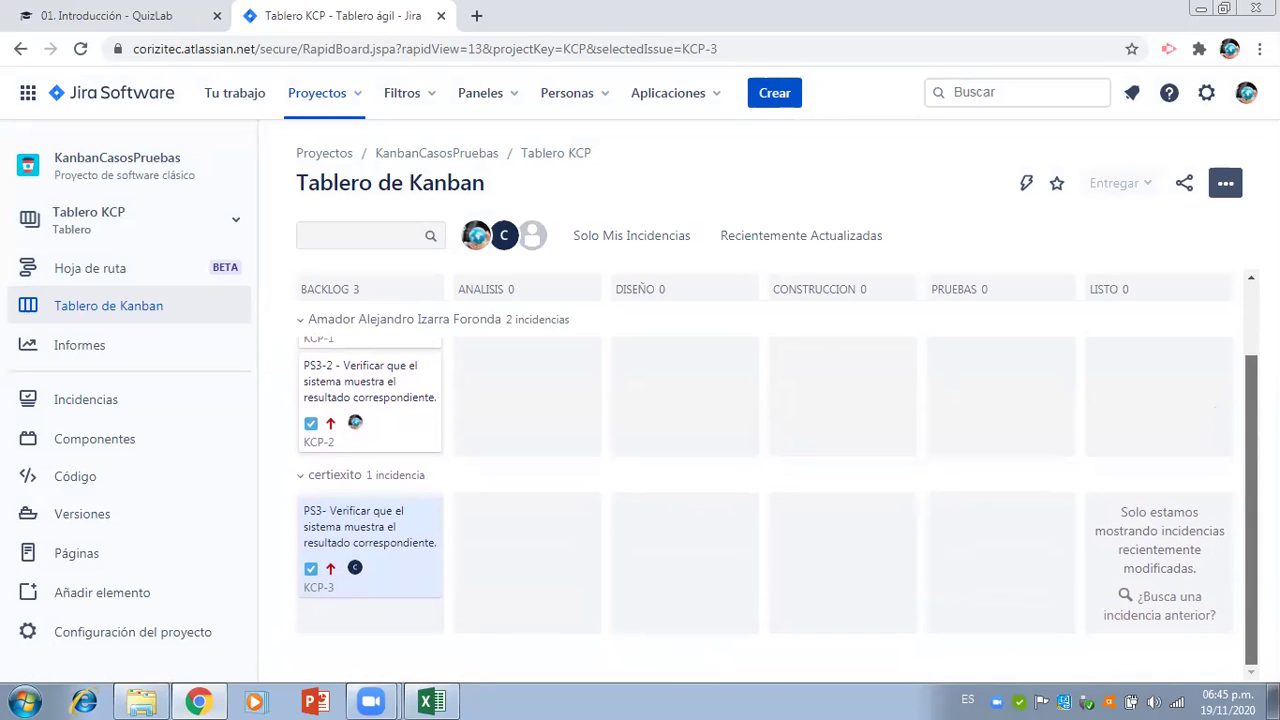
{"action": "scroll", "coordinate": [1238, 310], "scroll_direction": "up", "scroll_amount": 1}
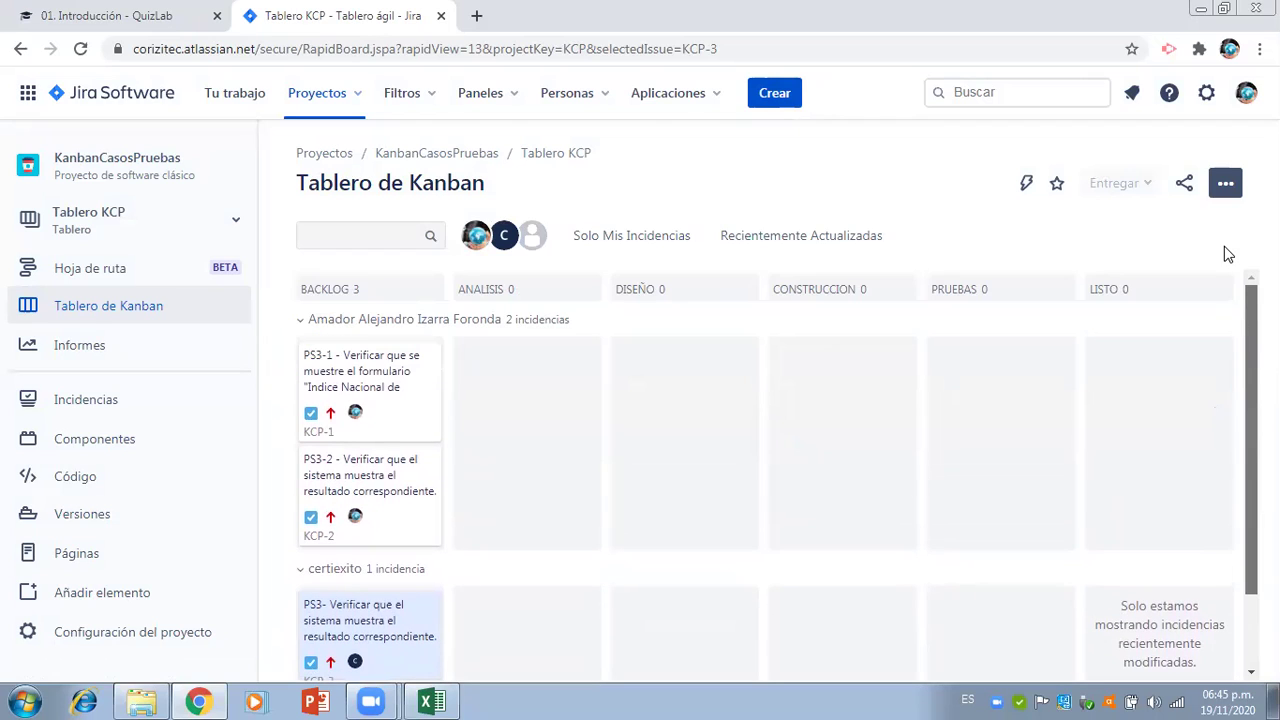
{"action": "scroll", "coordinate": [1234, 320], "scroll_direction": "down", "scroll_amount": 1}
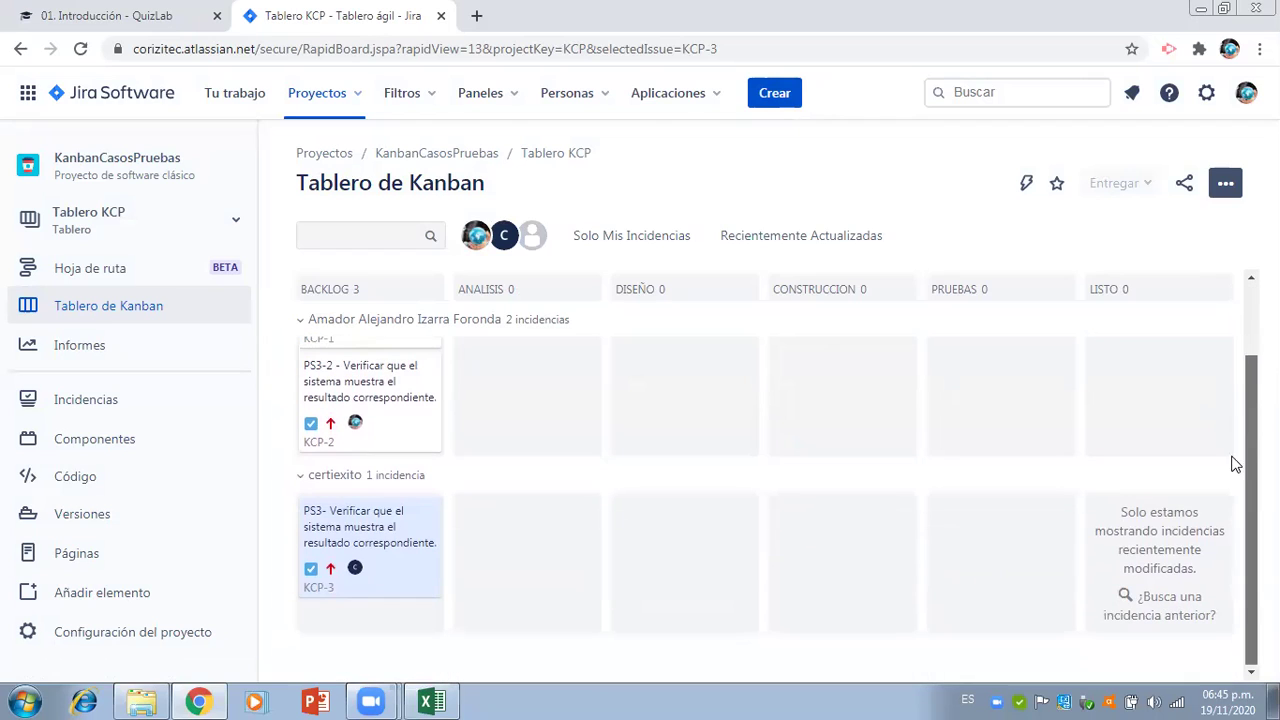
- Start a new Jira issue and copy the Id PS3-4 from the Excel sheet into its Resumen
{"action": "left_click", "coordinate": [775, 92]}
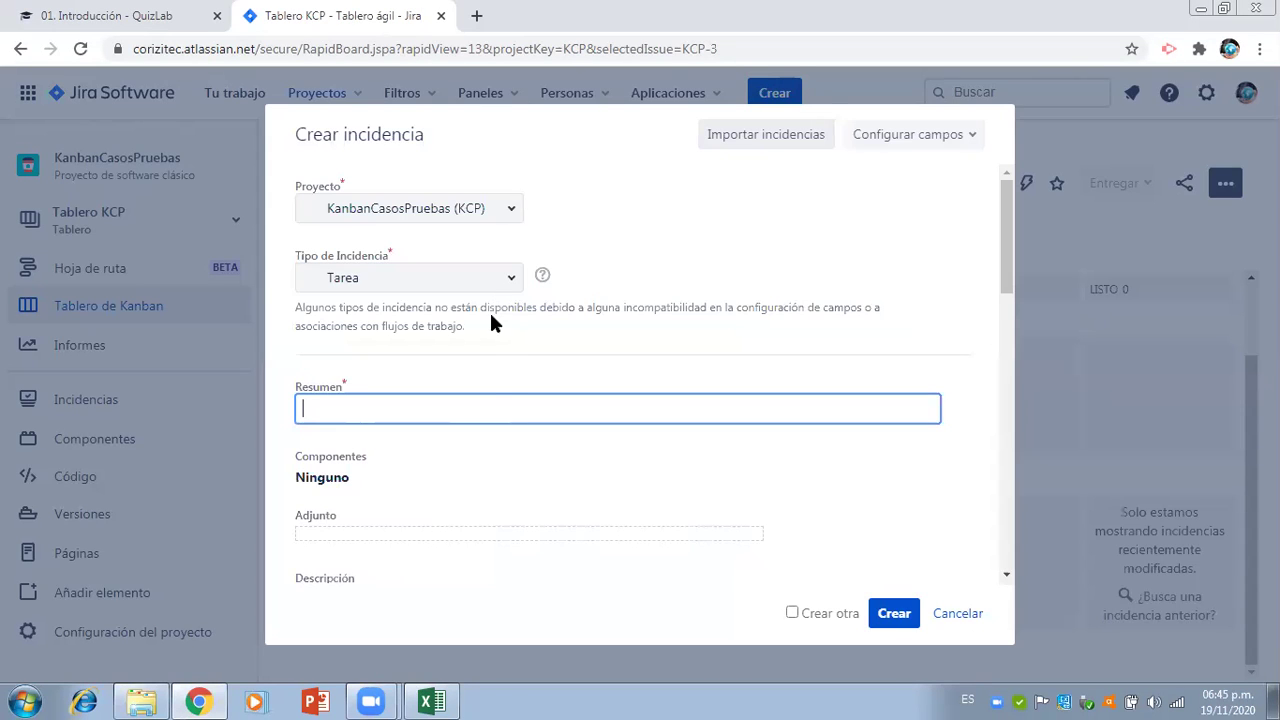
{"action": "left_click", "coordinate": [432, 697]}
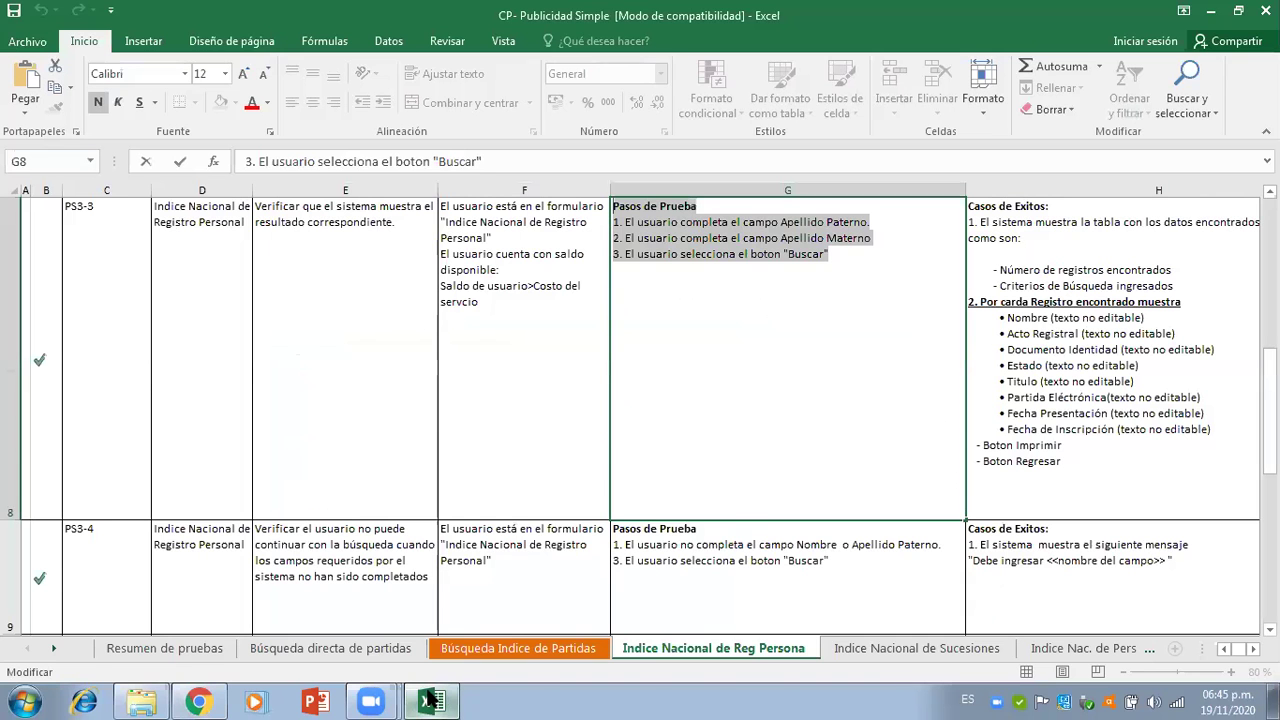
{"action": "left_click", "coordinate": [319, 537]}
{"action": "key", "text": "Left"}
{"action": "key", "text": "Left"}
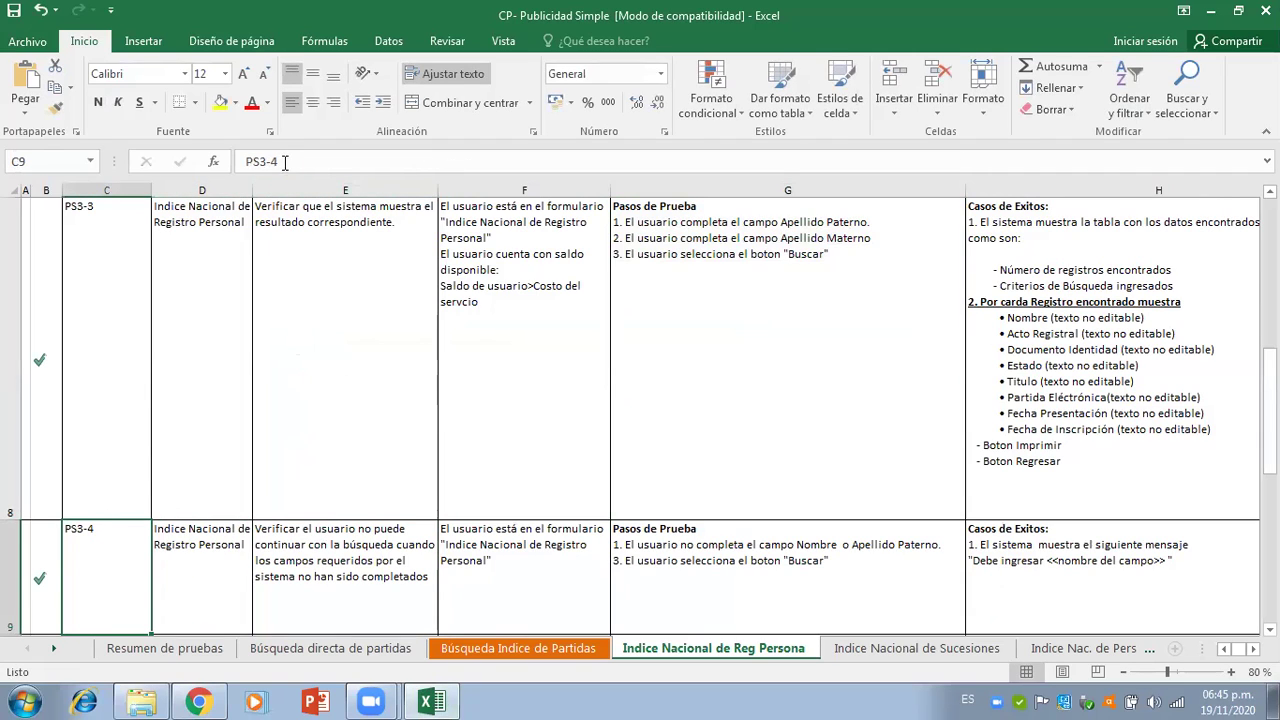
{"action": "left_click_drag", "start_coordinate": [289, 161], "coordinate": [218, 161]}
{"action": "key", "text": "ctrl+c"}
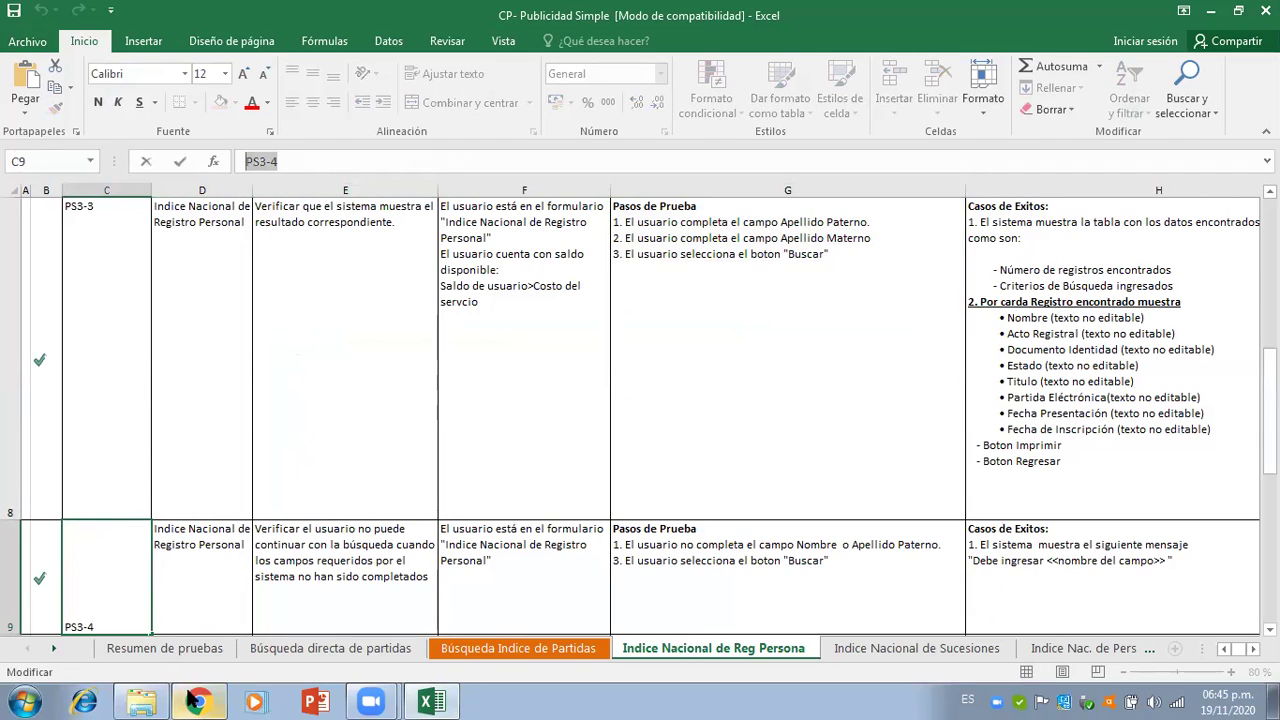
{"action": "left_click", "coordinate": [197, 701]}
{"action": "key", "text": "ctrl+v"}
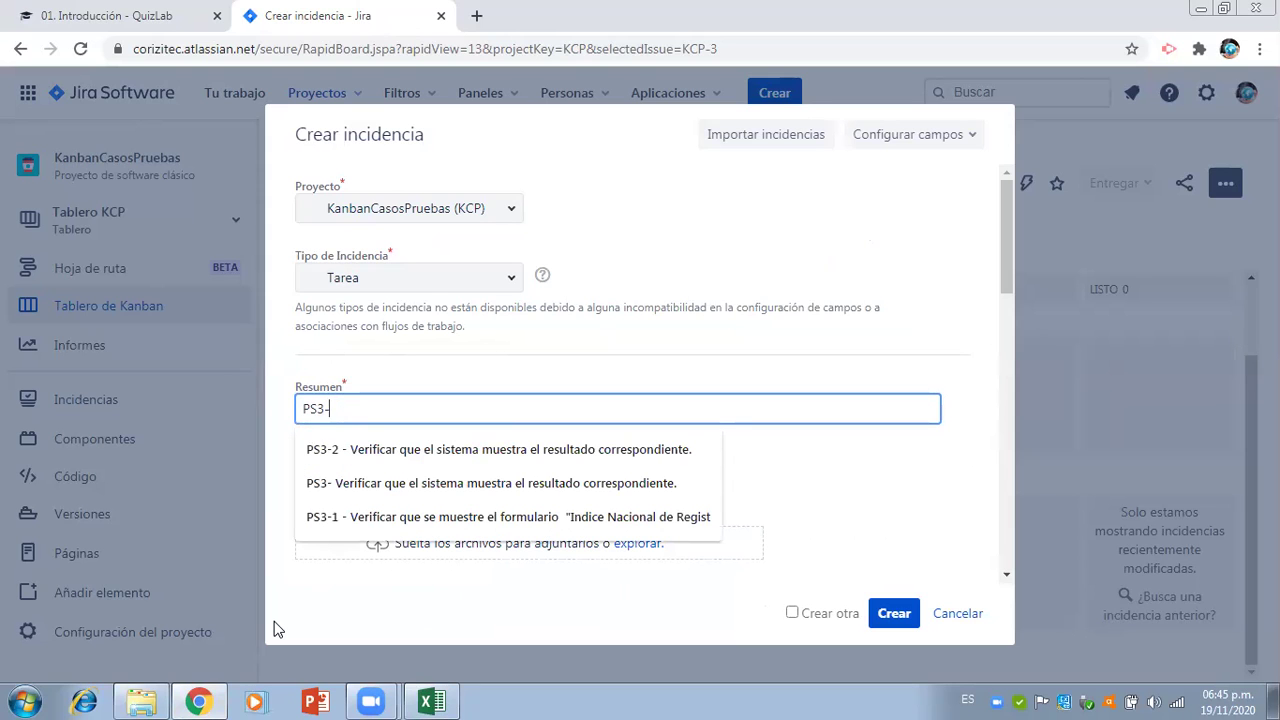
- Recopy the PS3-4 Id from Excel and correct the start of Jira's Resumen to "PS3-4 -"
{"action": "left_click", "coordinate": [431, 702]}
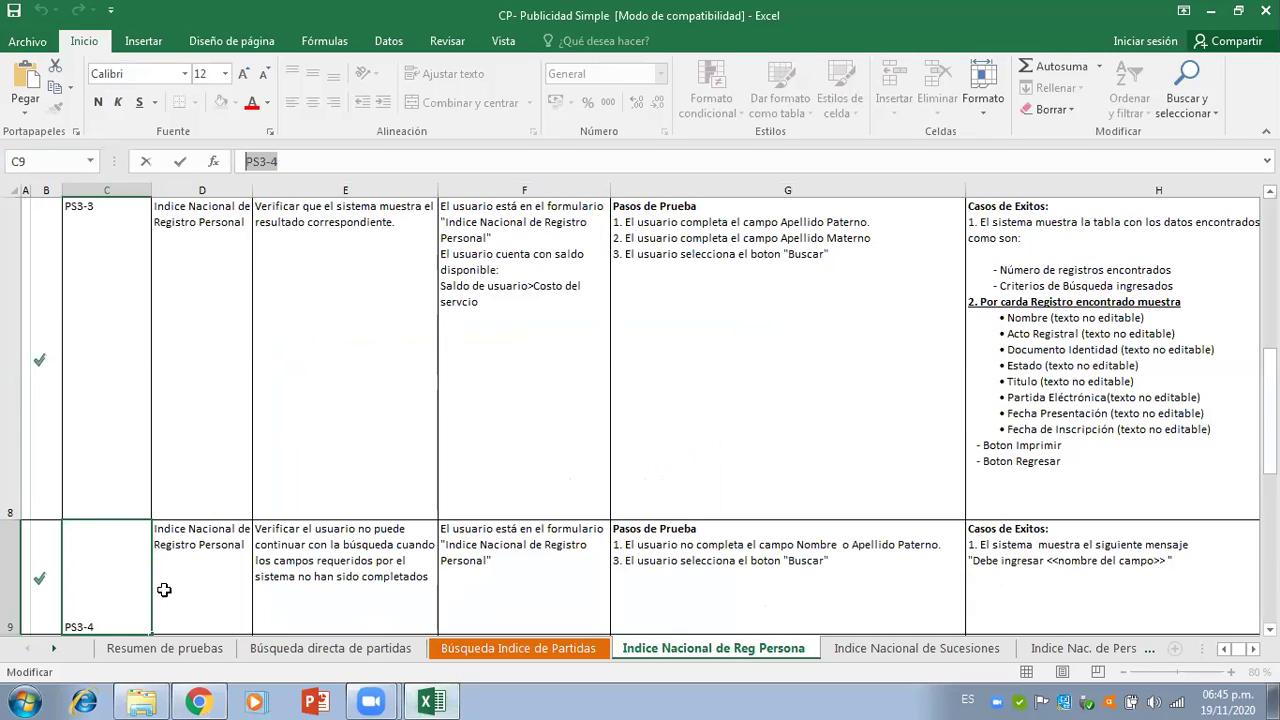
{"action": "double_click", "coordinate": [116, 590]}
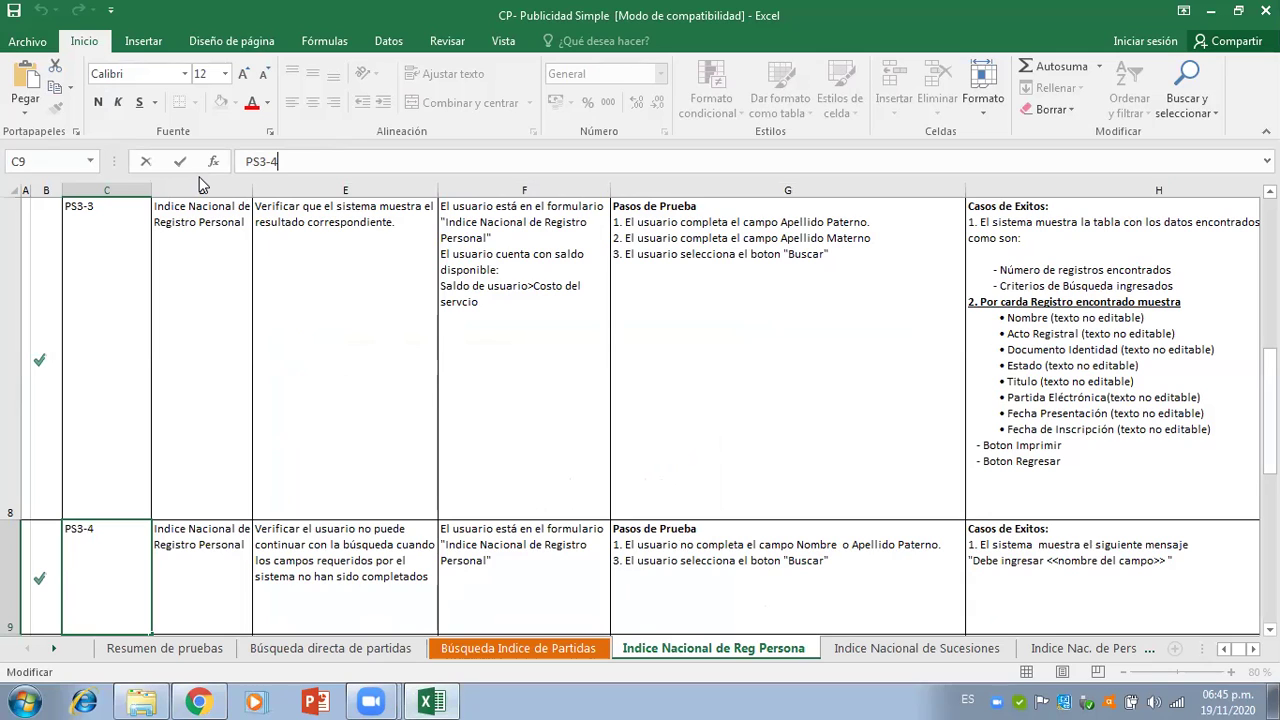
{"action": "key", "text": "shift+Left"}
{"action": "key", "text": "shift+Left"}
{"action": "left_click", "coordinate": [199, 702]}
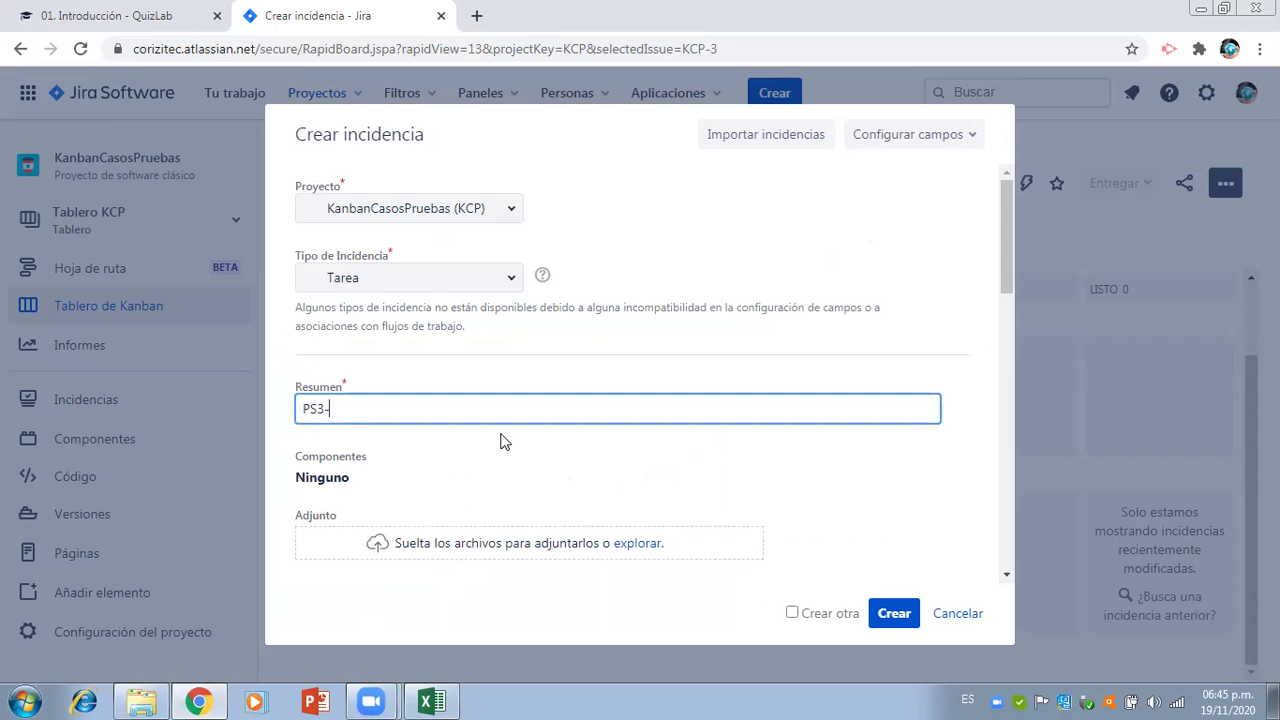
{"action": "key", "text": "BackSpace"}
{"action": "key", "text": "BackSpace"}
{"action": "key", "text": "BackSpace"}
- Copy the full verification text of test case PS3-4 from Excel and append it to the Id in Jira's Resumen
{"action": "left_click", "coordinate": [432, 701]}
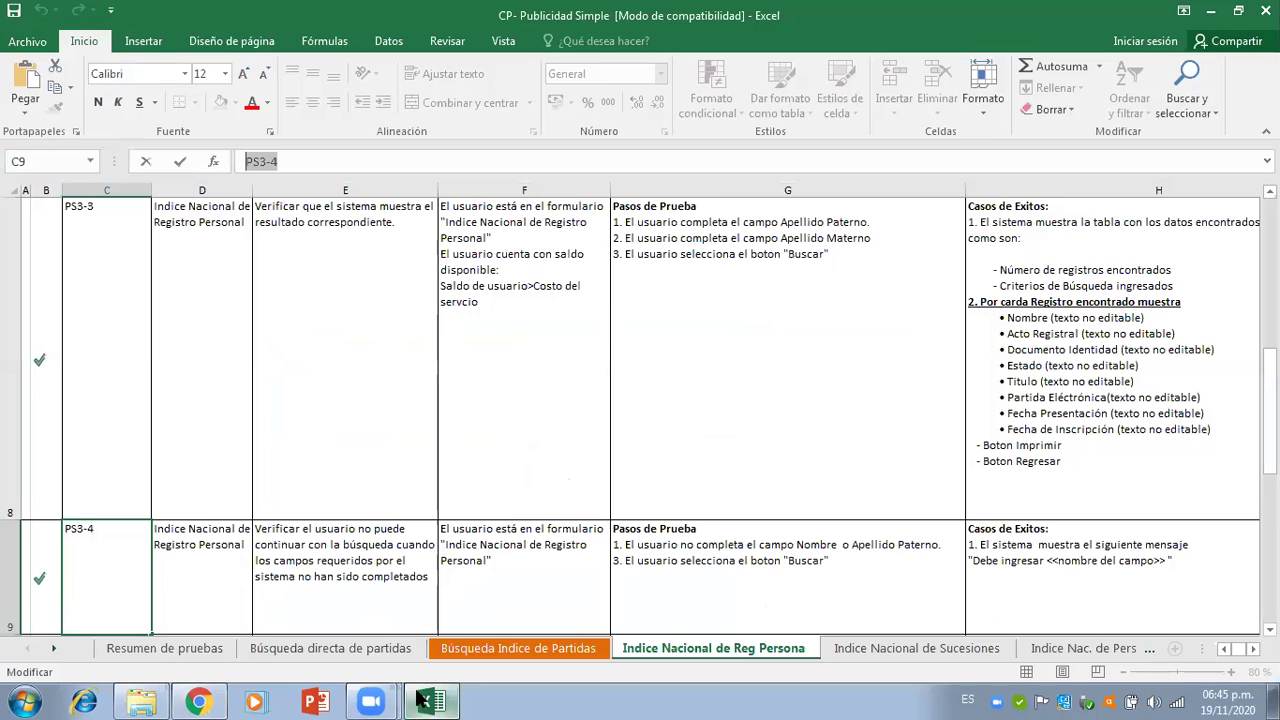
{"action": "left_click", "coordinate": [278, 568]}
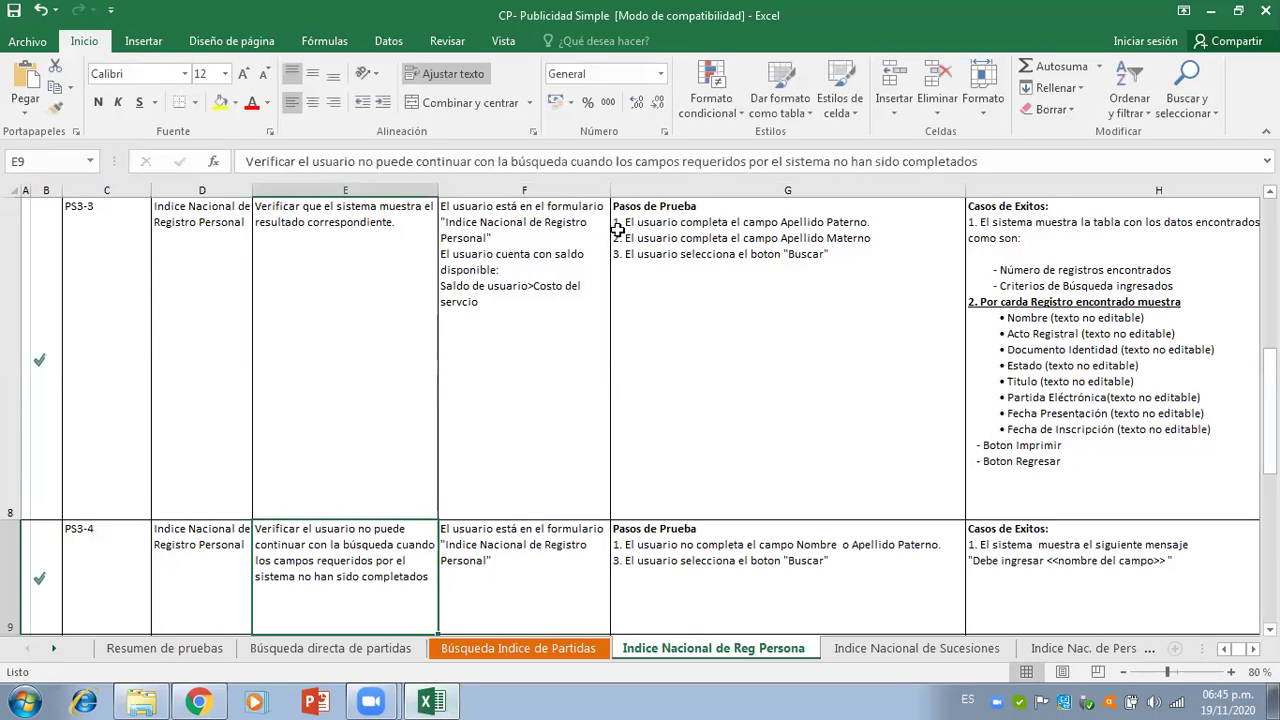
{"action": "left_click_drag", "start_coordinate": [980, 161], "coordinate": [362, 140]}
{"action": "key", "text": "ctrl+c"}
{"action": "left_click", "coordinate": [199, 702]}
{"action": "key", "text": "ctrl+v"}
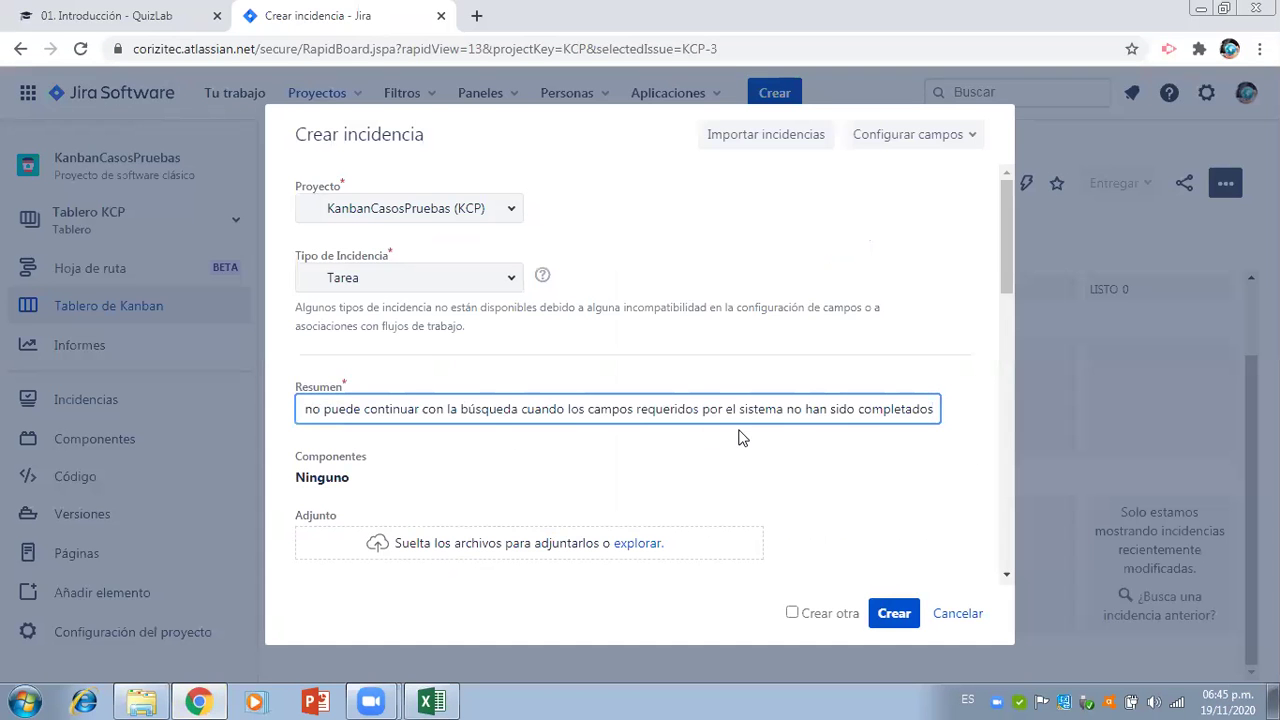
- Copy the Pasos de Prueba text of test case PS3-4 from Excel into the new Jira issue's Descripción
{"action": "left_click_drag", "start_coordinate": [1008, 219], "coordinate": [824, 361]}
{"action": "left_click", "coordinate": [824, 361]}
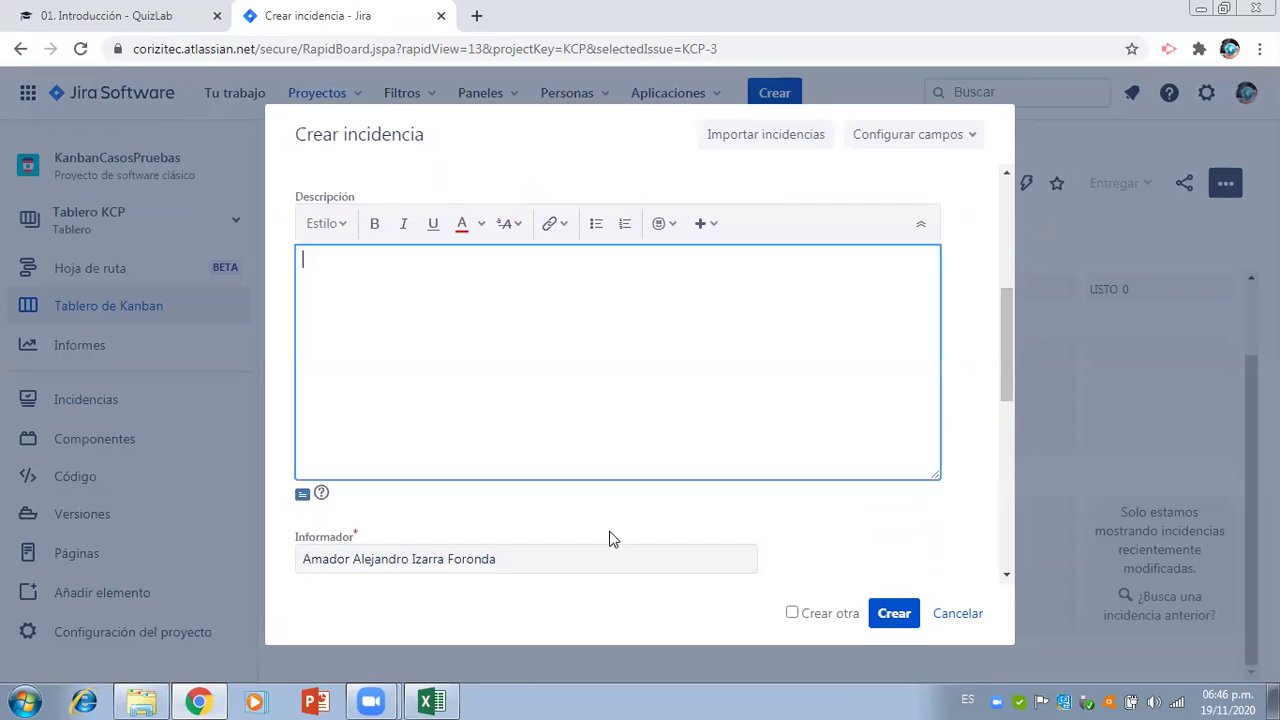
{"action": "left_click", "coordinate": [432, 701]}
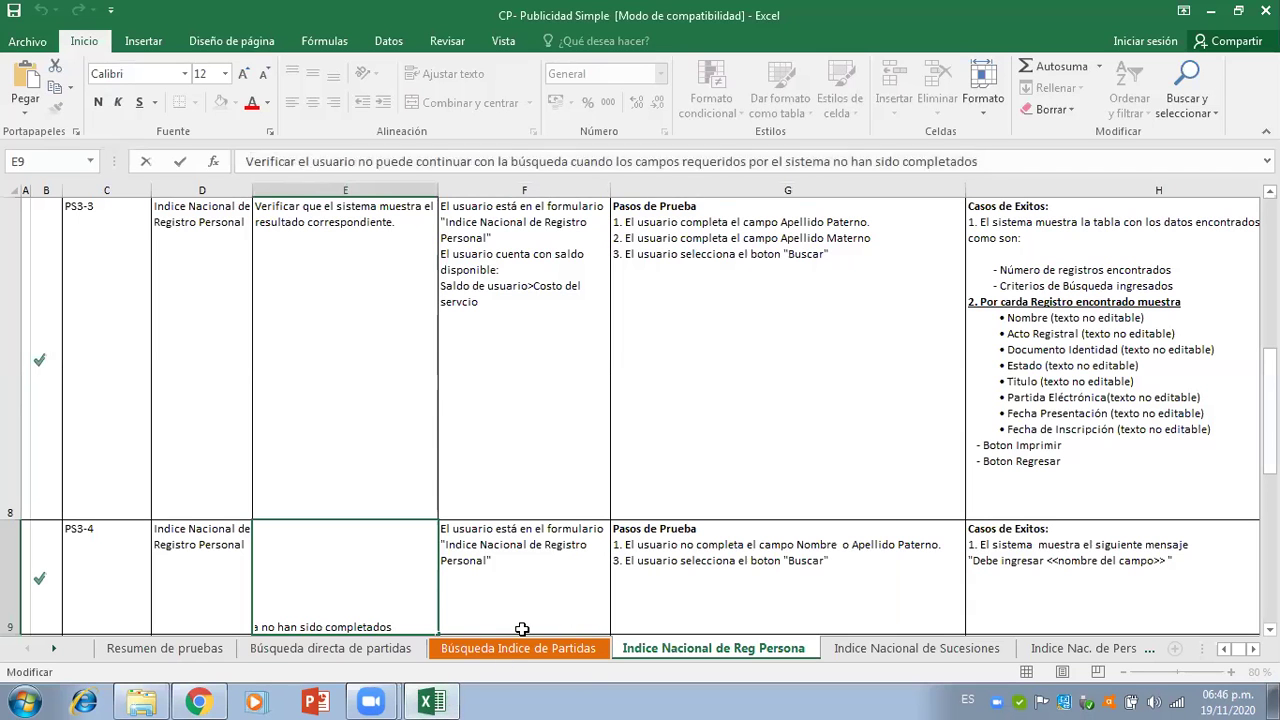
{"action": "key", "text": "Tab"}
{"action": "key", "text": "Tab"}
{"action": "key", "text": "F2"}
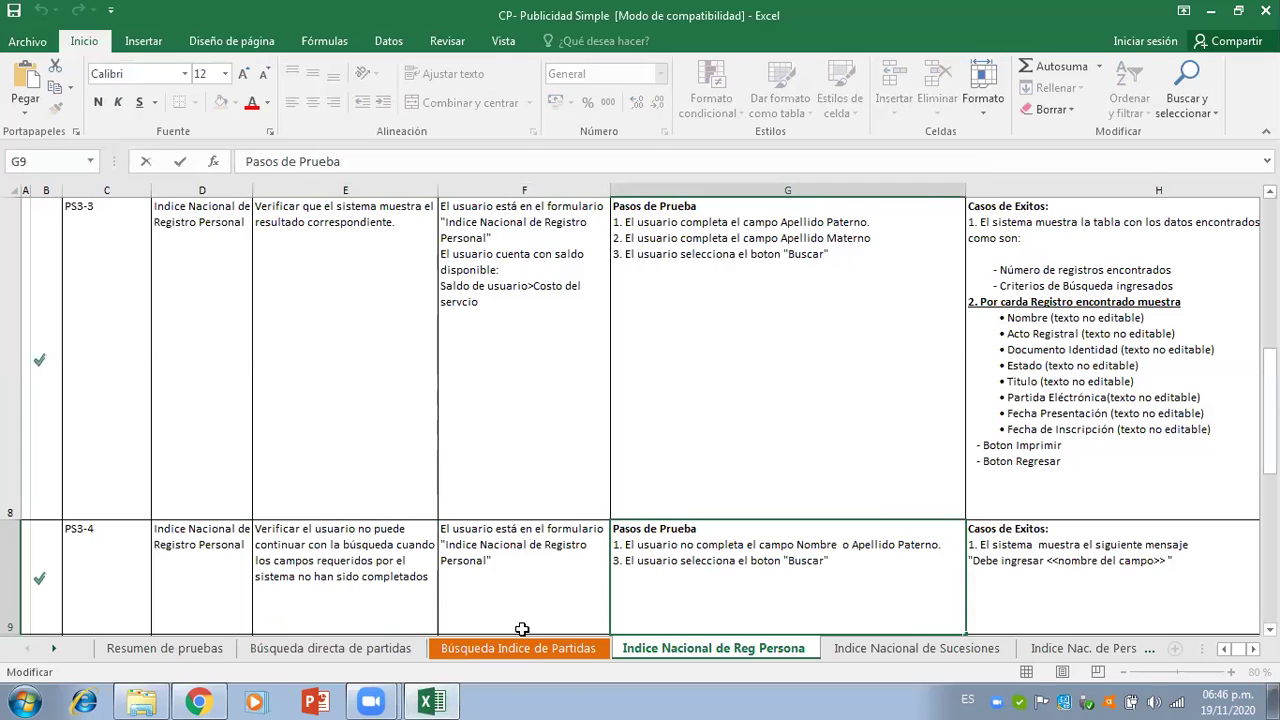
{"action": "key", "text": "ctrl+shift+Home"}
{"action": "key", "text": "ctrl+c"}
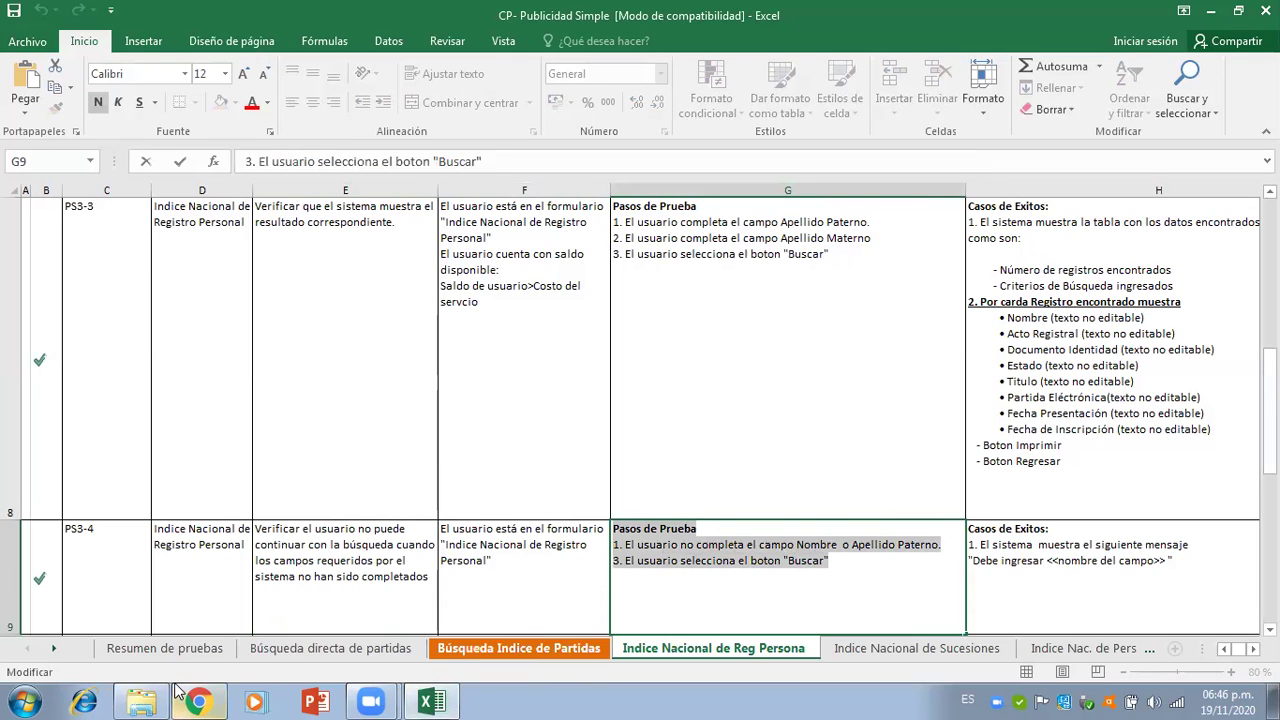
{"action": "left_click", "coordinate": [199, 702]}
{"action": "key", "text": "ctrl+v"}
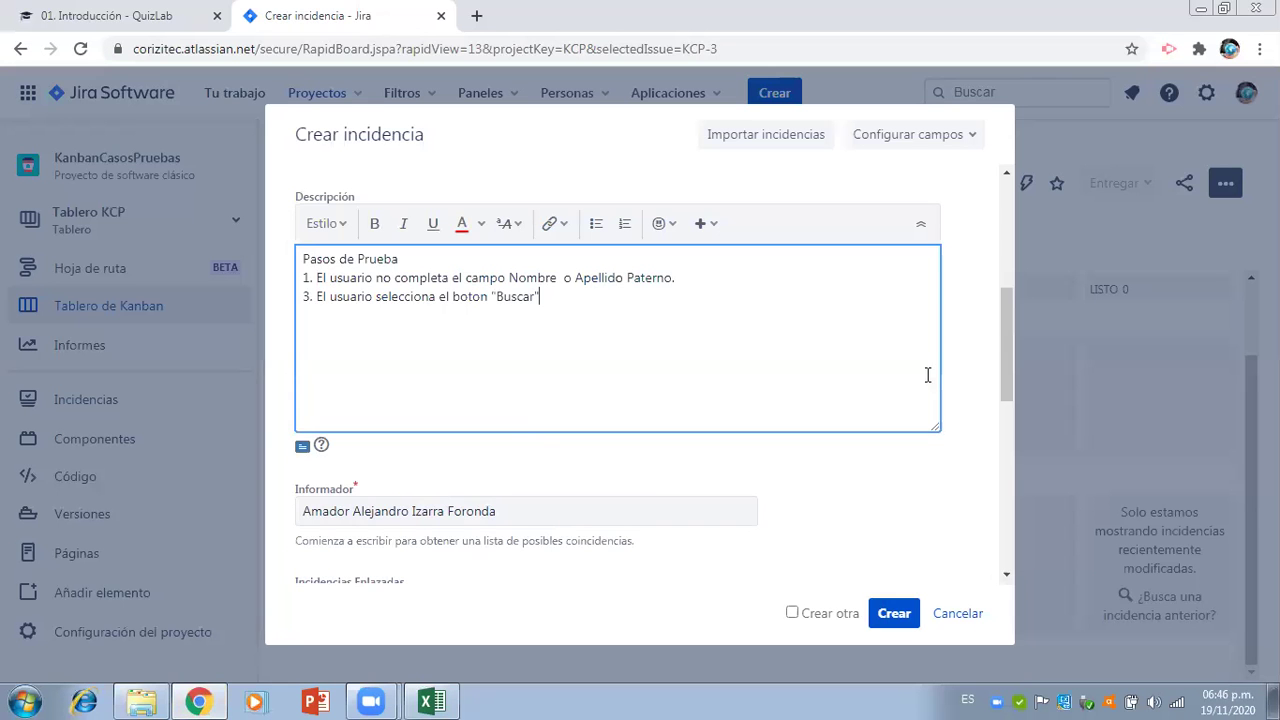
- Set the PS3-4 issue's Responsable to certiexito and Prioridad to Highest, create it and review the Kanban board
{"action": "left_click_drag", "start_coordinate": [1006, 337], "coordinate": [1022, 472]}
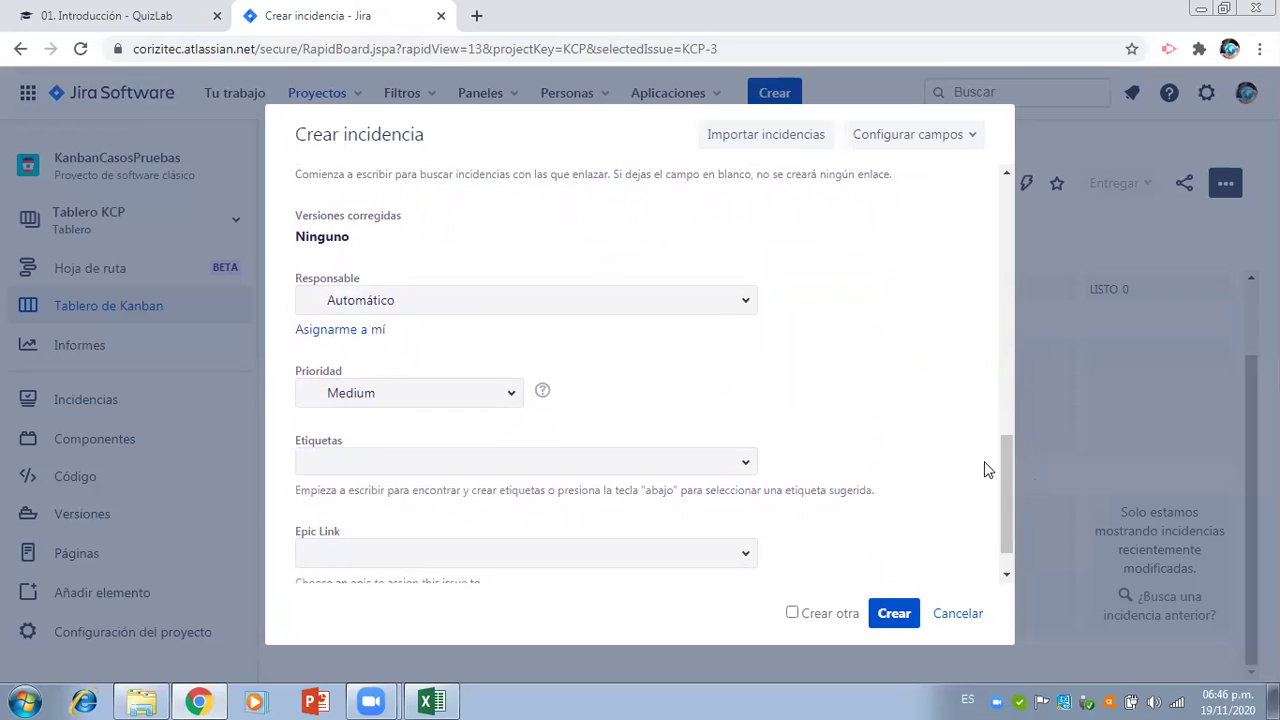
{"action": "left_click", "coordinate": [750, 302]}
{"action": "left_click", "coordinate": [457, 455]}
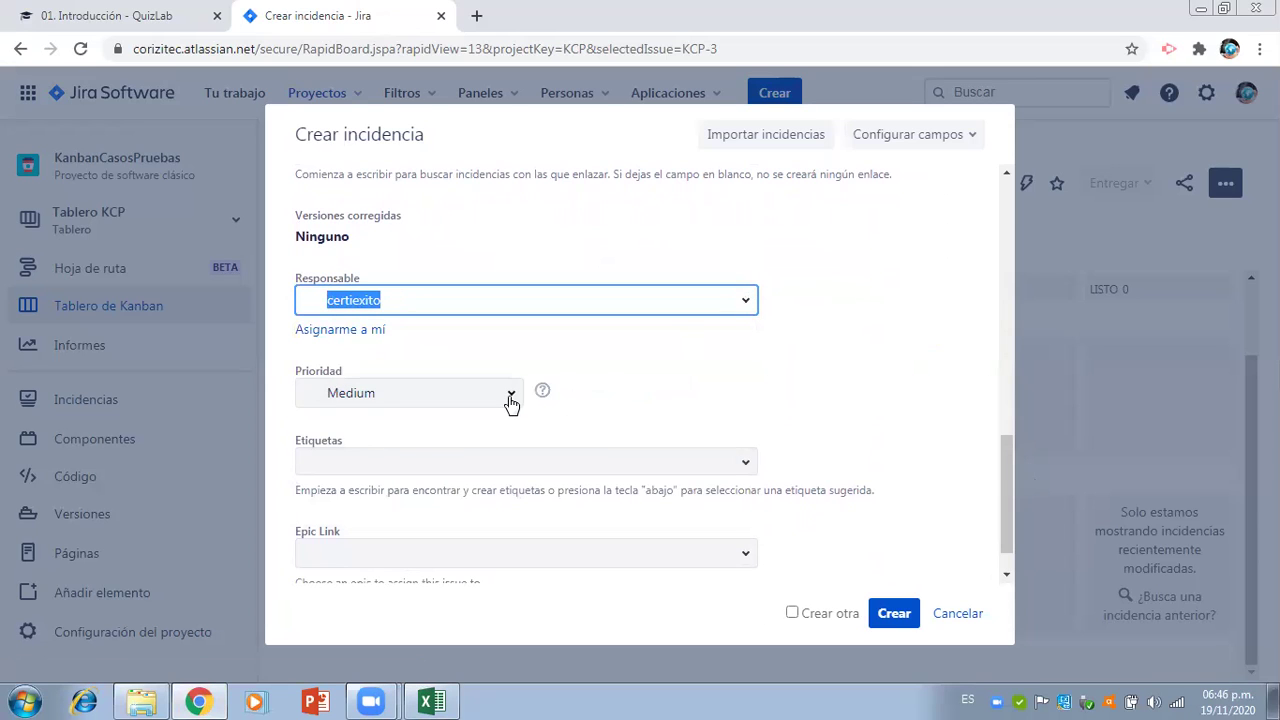
{"action": "left_click", "coordinate": [510, 400]}
{"action": "left_click", "coordinate": [443, 432]}
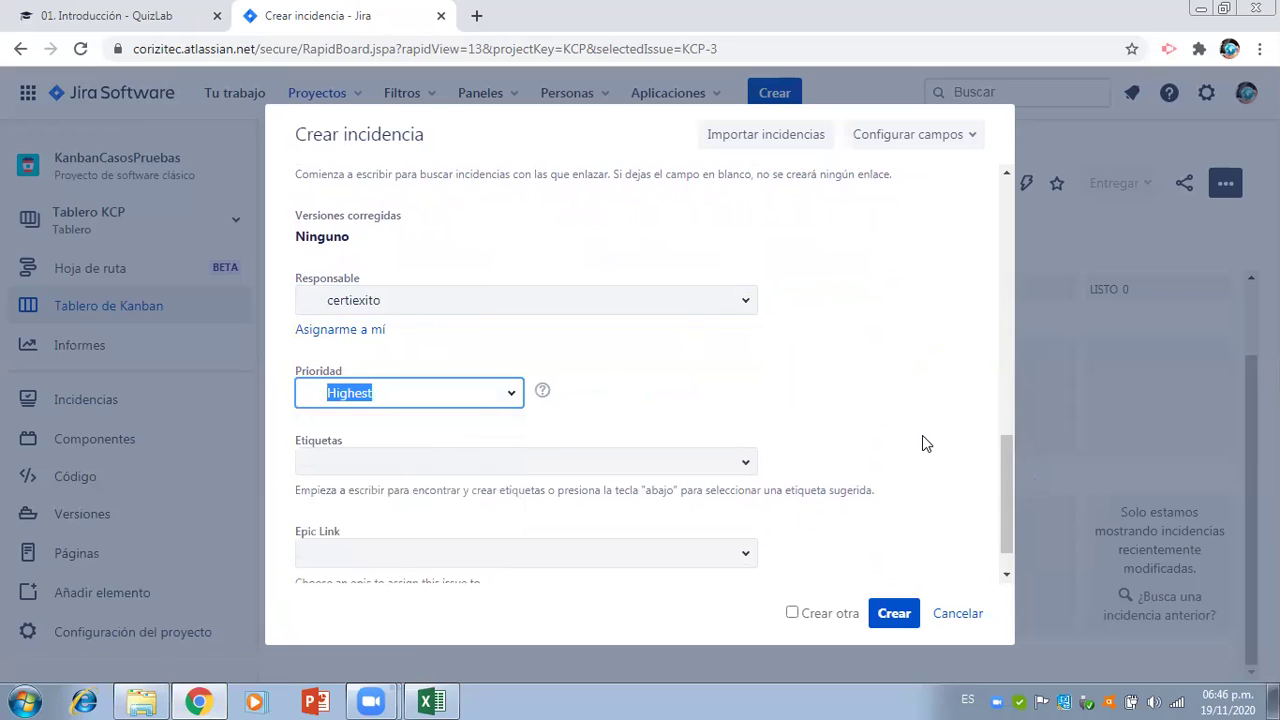
{"action": "left_click_drag", "start_coordinate": [1008, 459], "coordinate": [1016, 502]}
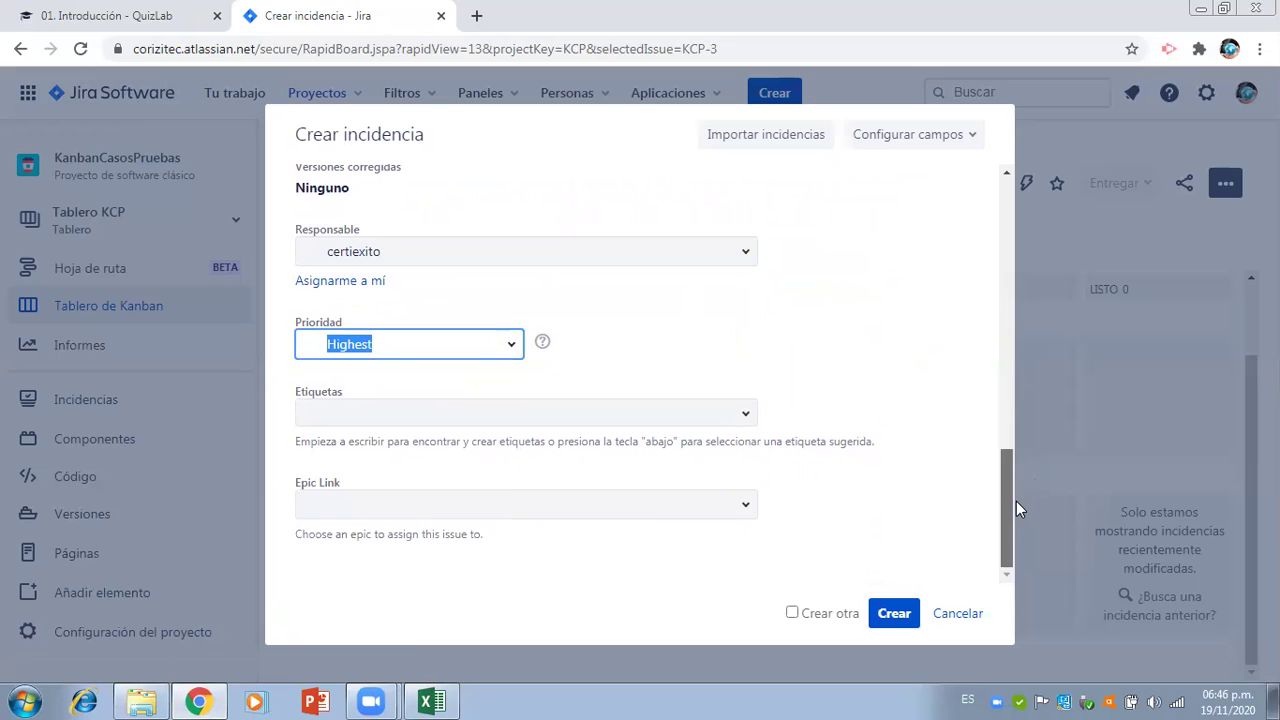
{"action": "left_click", "coordinate": [894, 613]}
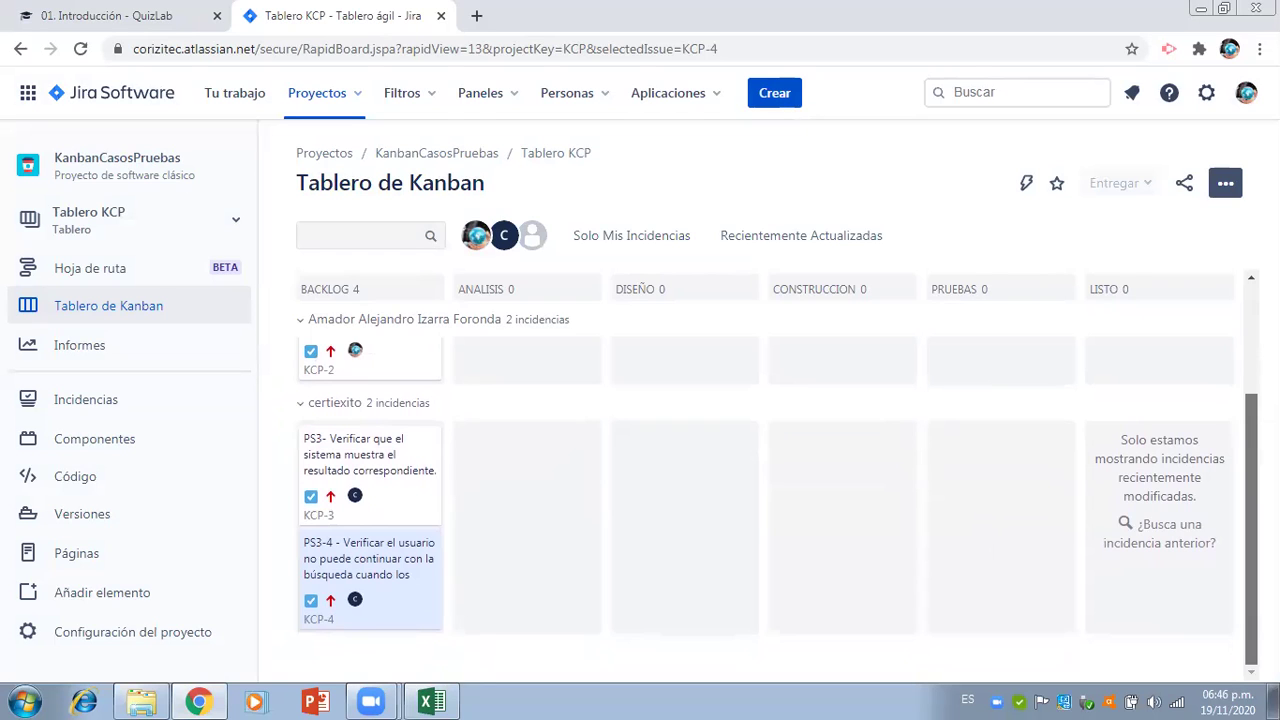
{"action": "scroll", "coordinate": [1237, 357], "scroll_direction": "up", "scroll_amount": 2}
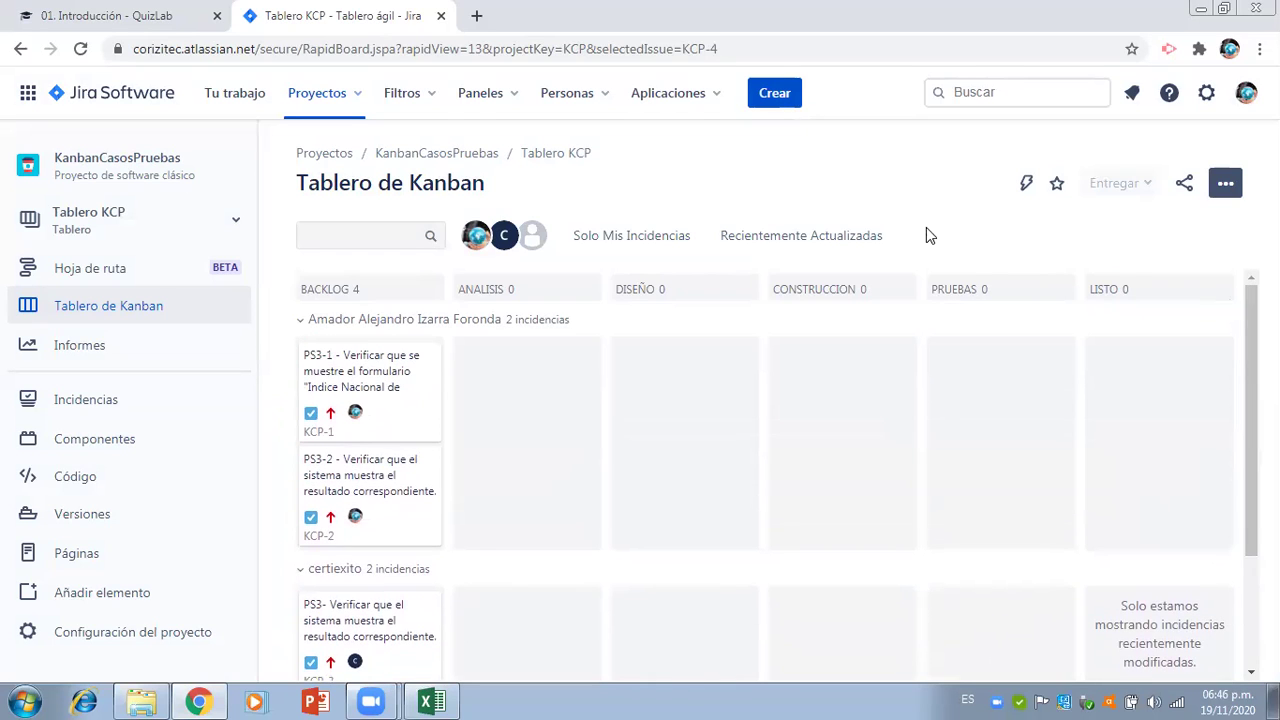
- Start another Jira issue and copy the Id PS3-5 from the Excel sheet into its Resumen
{"action": "left_click", "coordinate": [775, 93]}
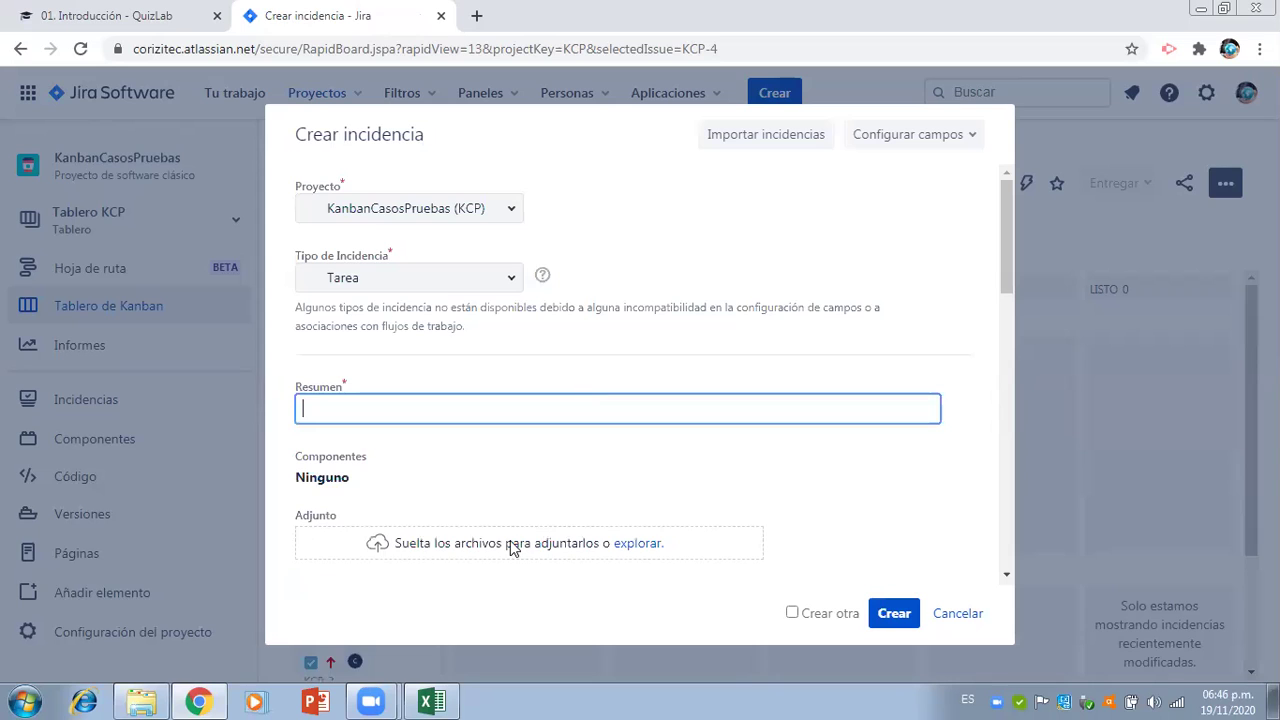
{"action": "left_click", "coordinate": [431, 701]}
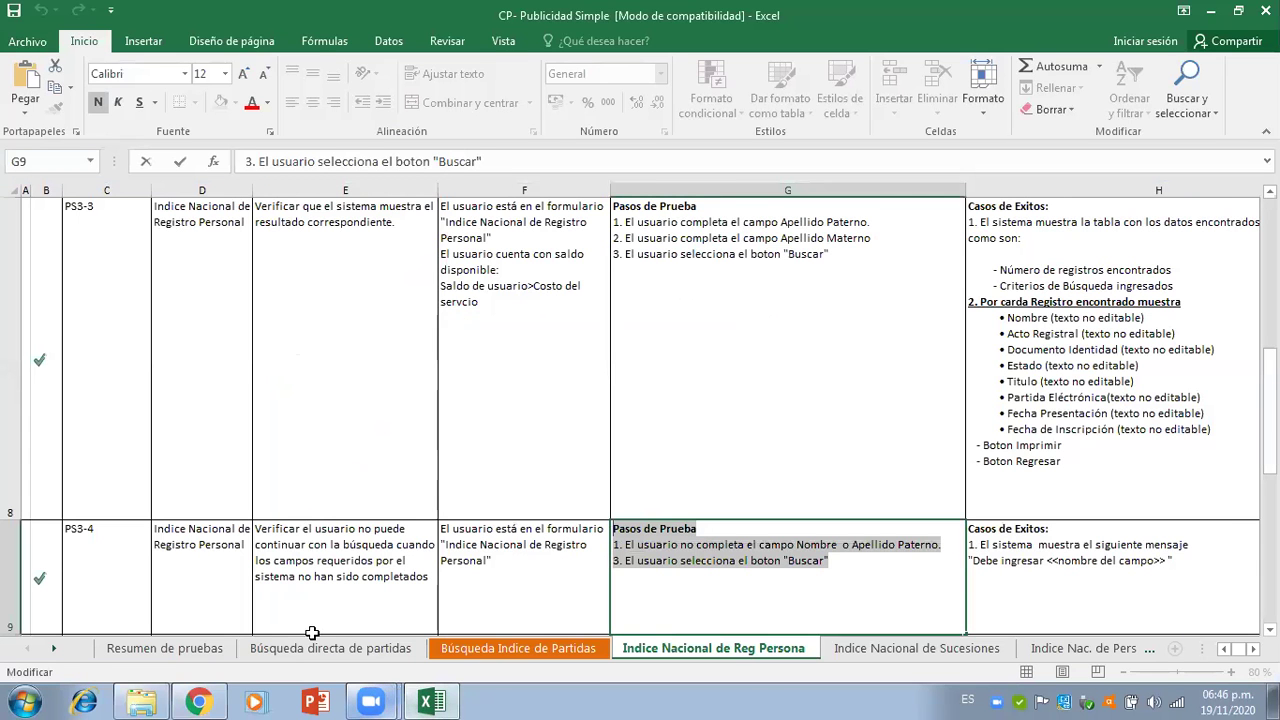
{"action": "left_click", "coordinate": [196, 583]}
{"action": "key", "text": "Down"}
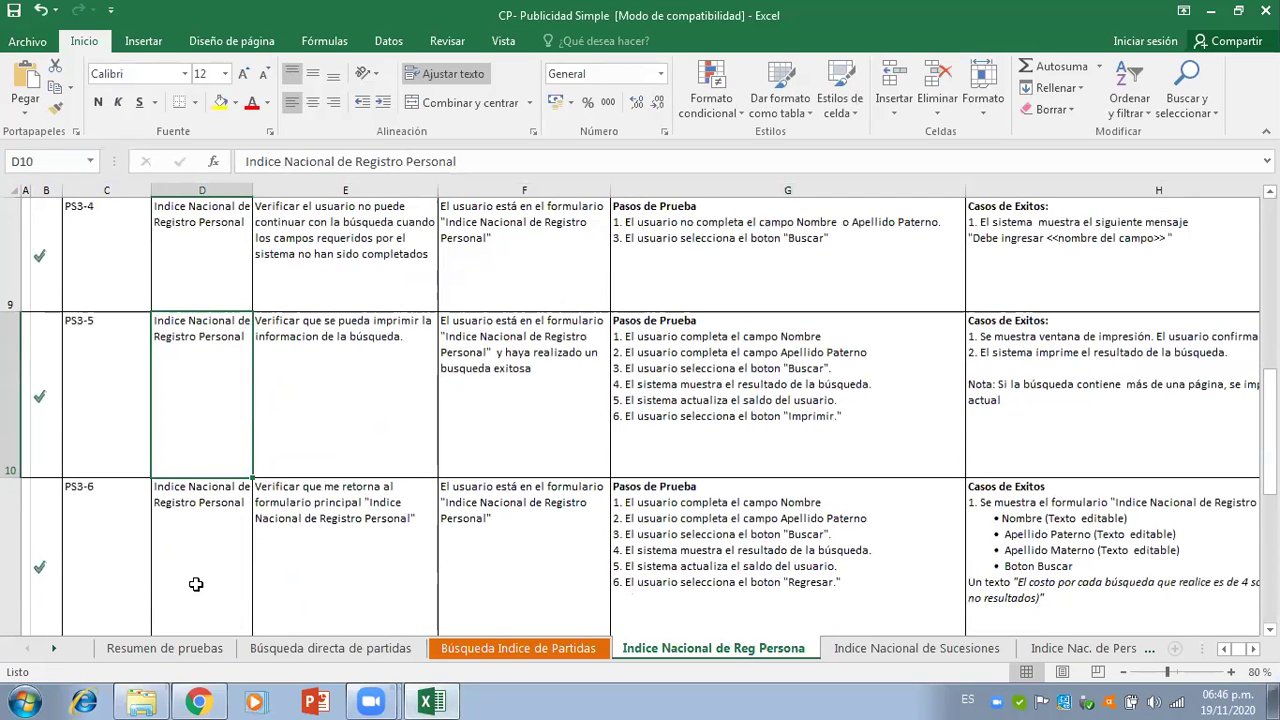
{"action": "key", "text": "Left"}
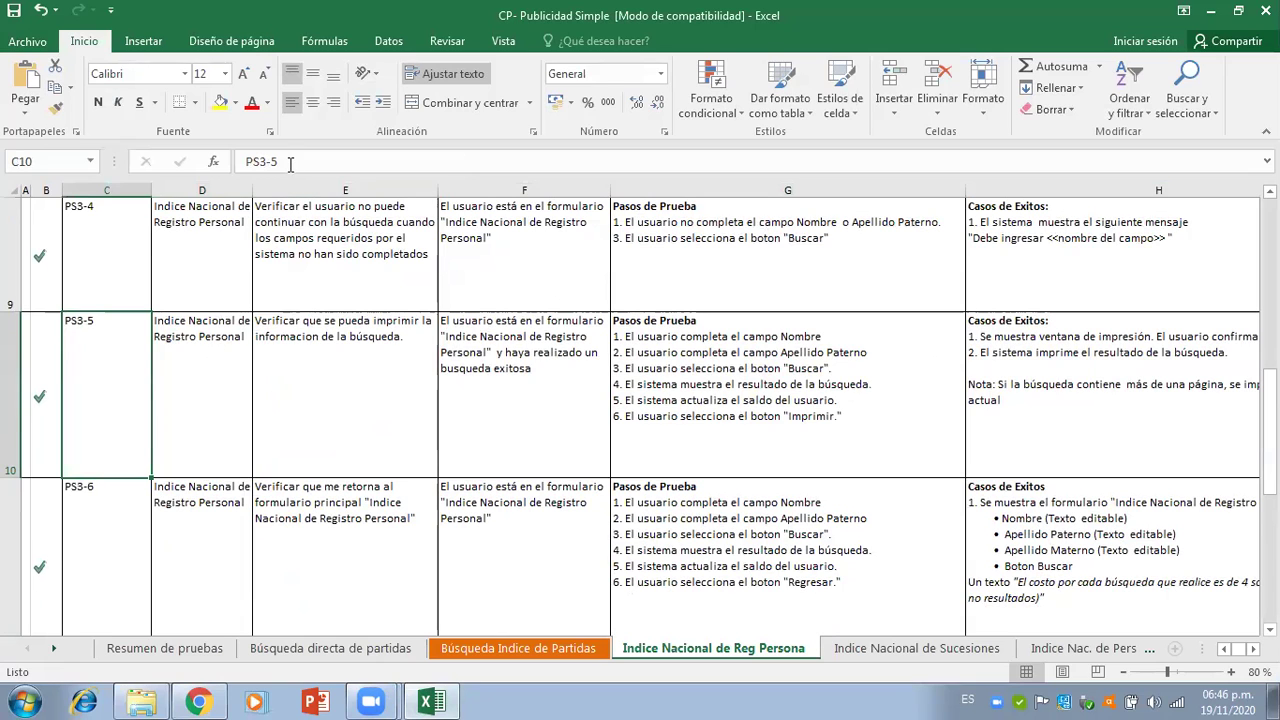
{"action": "left_click_drag", "start_coordinate": [289, 162], "coordinate": [218, 162]}
{"action": "key", "text": "ctrl+c"}
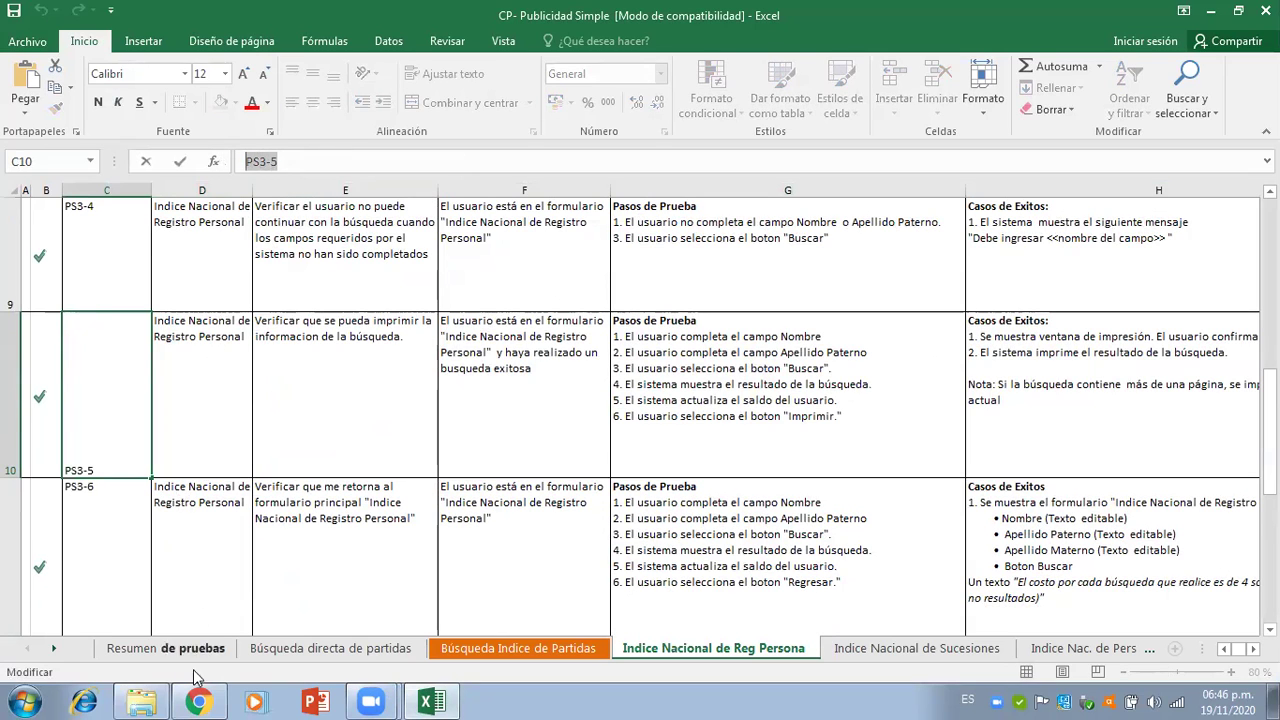
{"action": "left_click", "coordinate": [199, 700]}
{"action": "key", "text": "ctrl+v"}
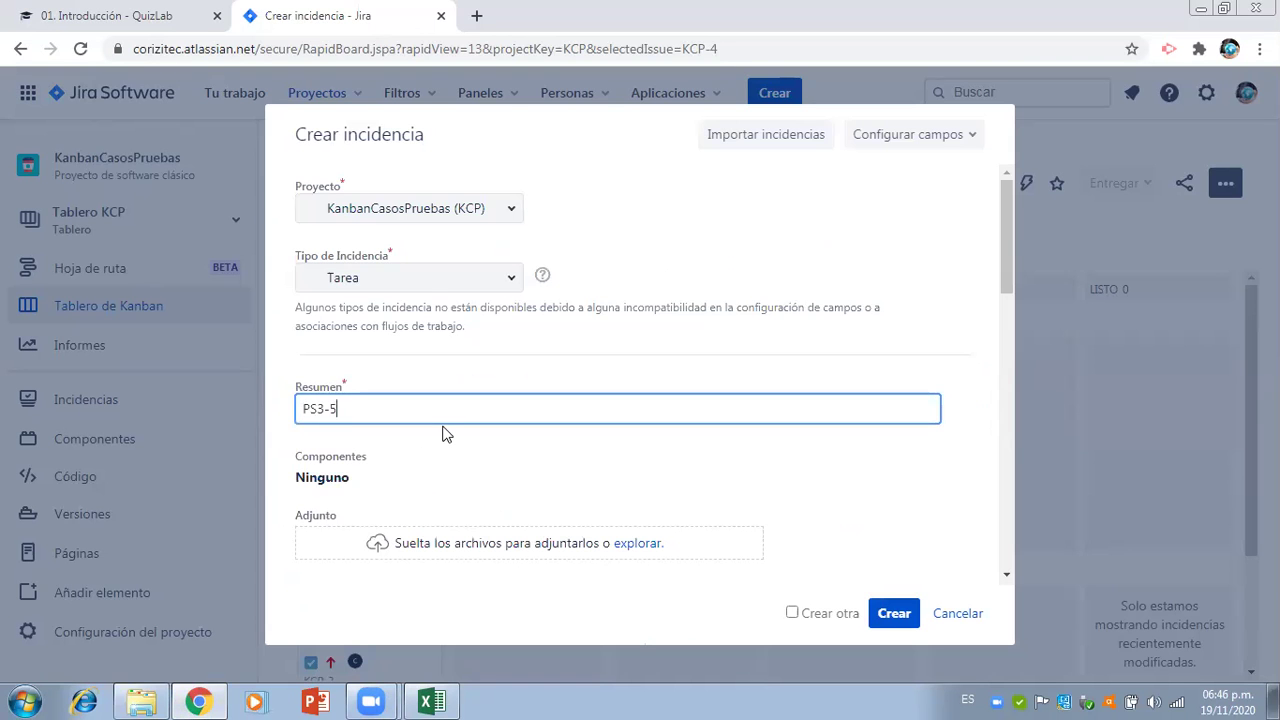
- Copy "Verificar que se pueda imprimir la informacion de la búsqueda." from Excel and append it to the PS3-5 Id in Jira's Resumen
{"action": "left_click", "coordinate": [431, 700]}
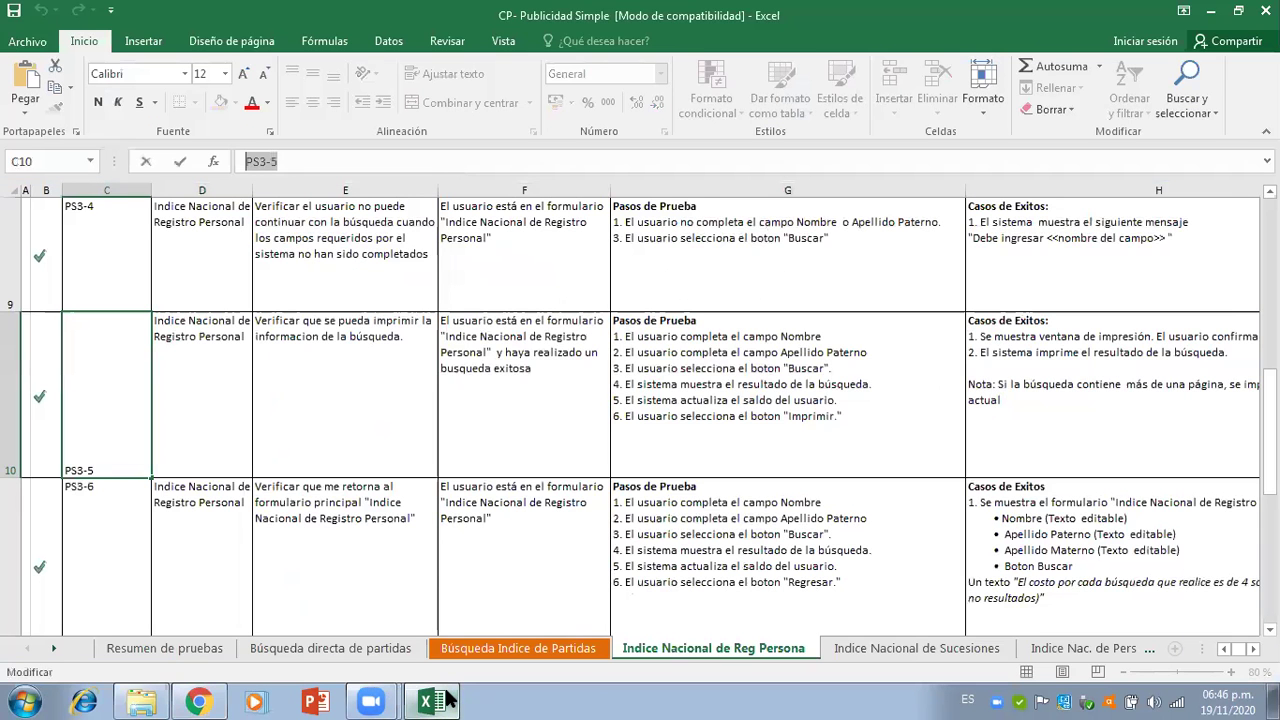
{"action": "left_click", "coordinate": [208, 402]}
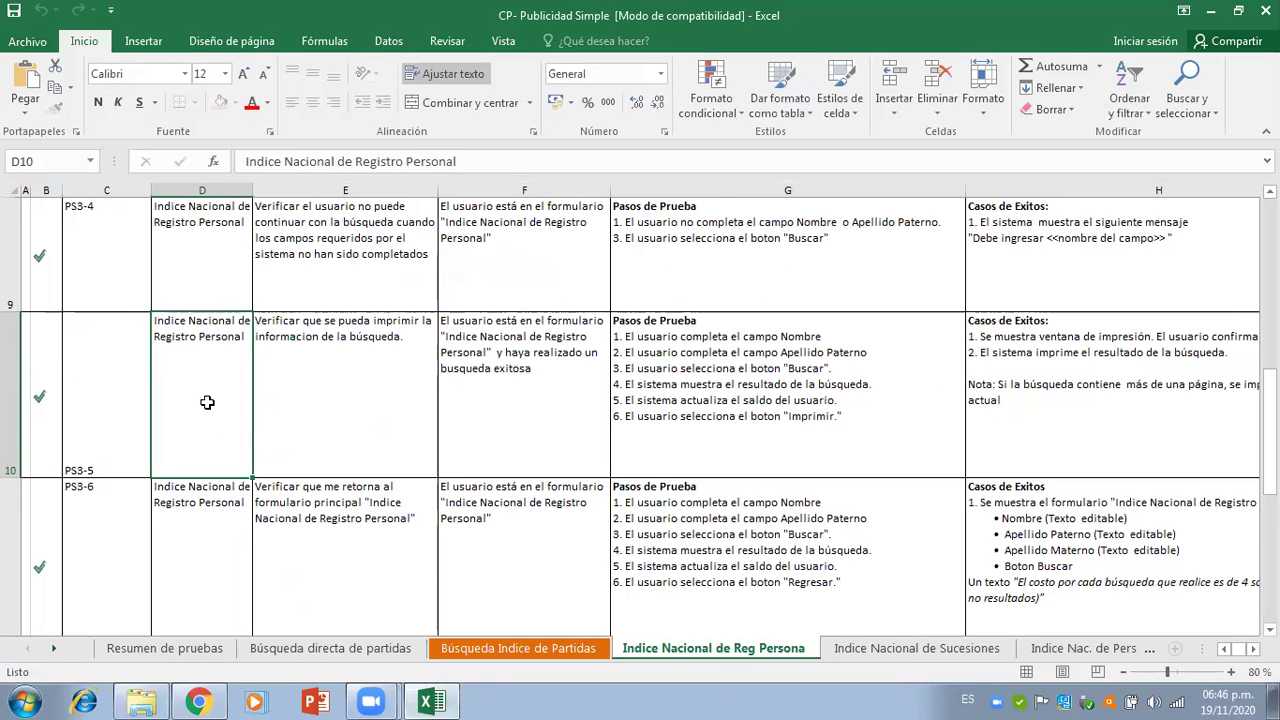
{"action": "left_click", "coordinate": [398, 362]}
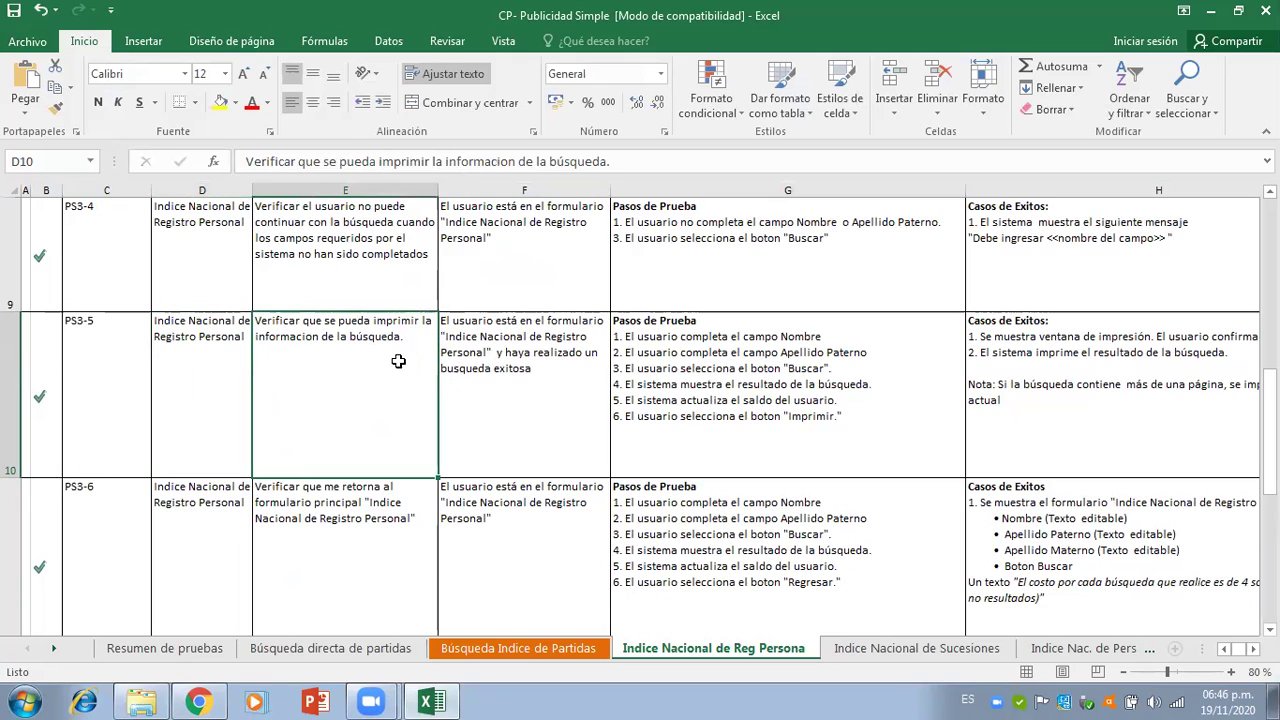
{"action": "triple_click", "coordinate": [487, 160]}
{"action": "key", "text": "ctrl+c"}
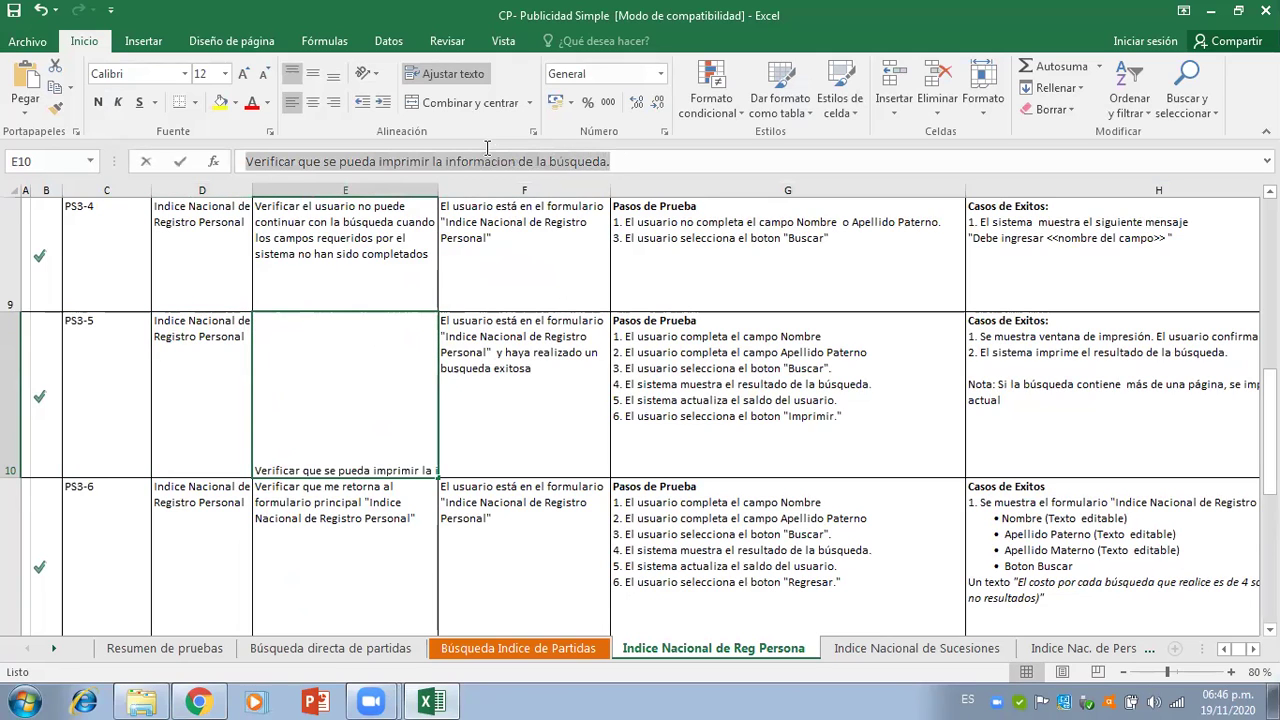
{"action": "left_click", "coordinate": [203, 700]}
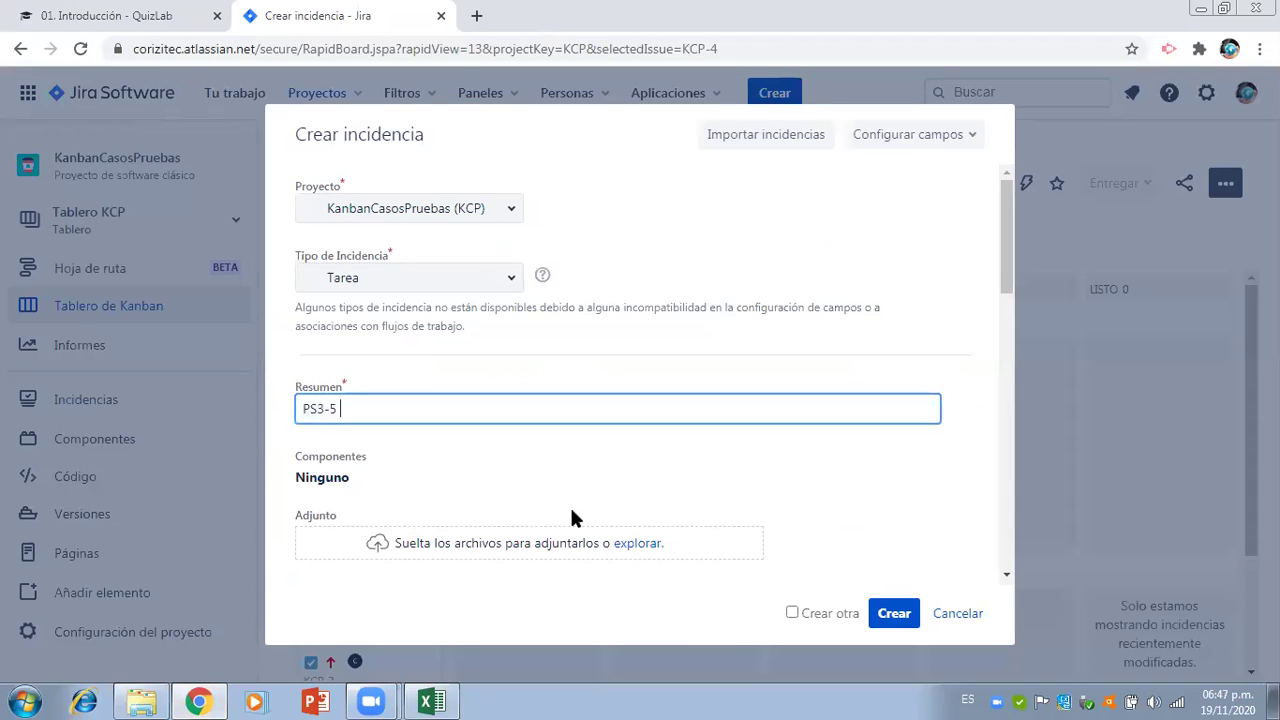
{"action": "key", "text": "ctrl+v"}
- Copy the Pasos de Prueba text of test case PS3-5 from Excel into the new Jira issue's Descripción
{"action": "left_click_drag", "start_coordinate": [1010, 250], "coordinate": [1018, 355]}
{"action": "left_click", "coordinate": [866, 386]}
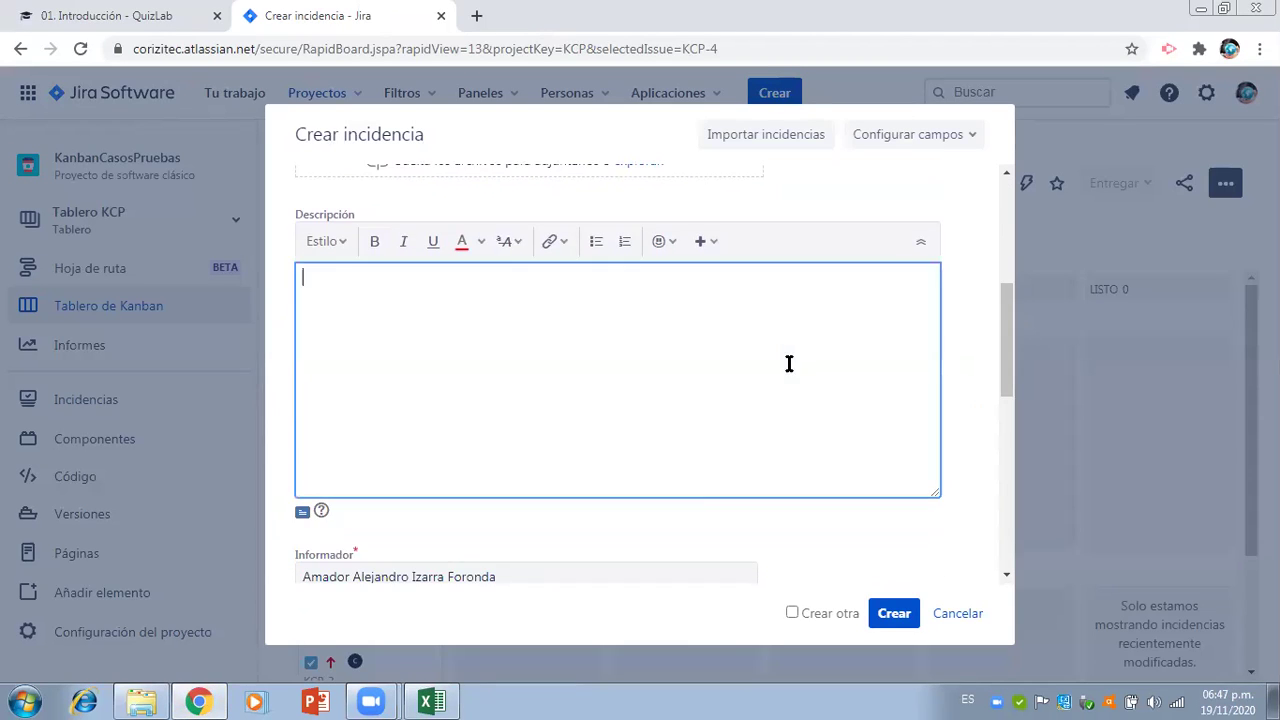
{"action": "left_click", "coordinate": [447, 699]}
{"action": "left_click", "coordinate": [700, 398]}
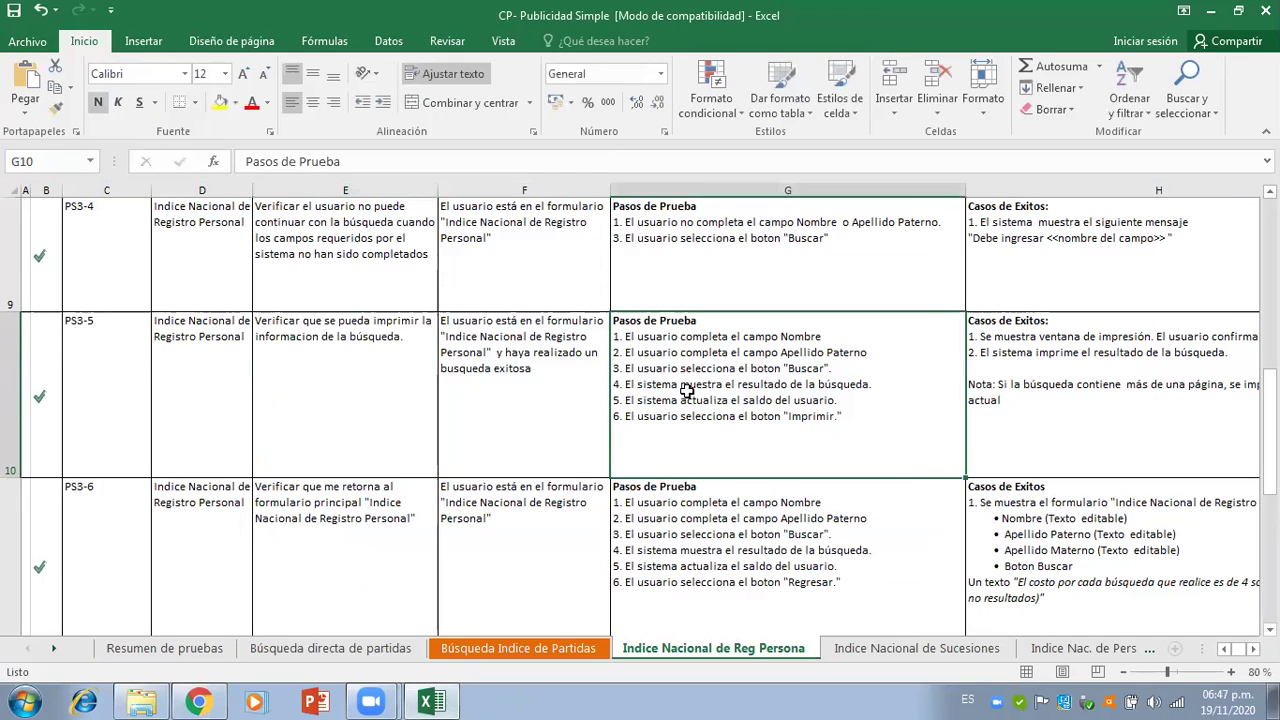
{"action": "double_click", "coordinate": [840, 420]}
{"action": "left_click_drag", "start_coordinate": [840, 418], "coordinate": [586, 306]}
{"action": "key", "text": "ctrl+c"}
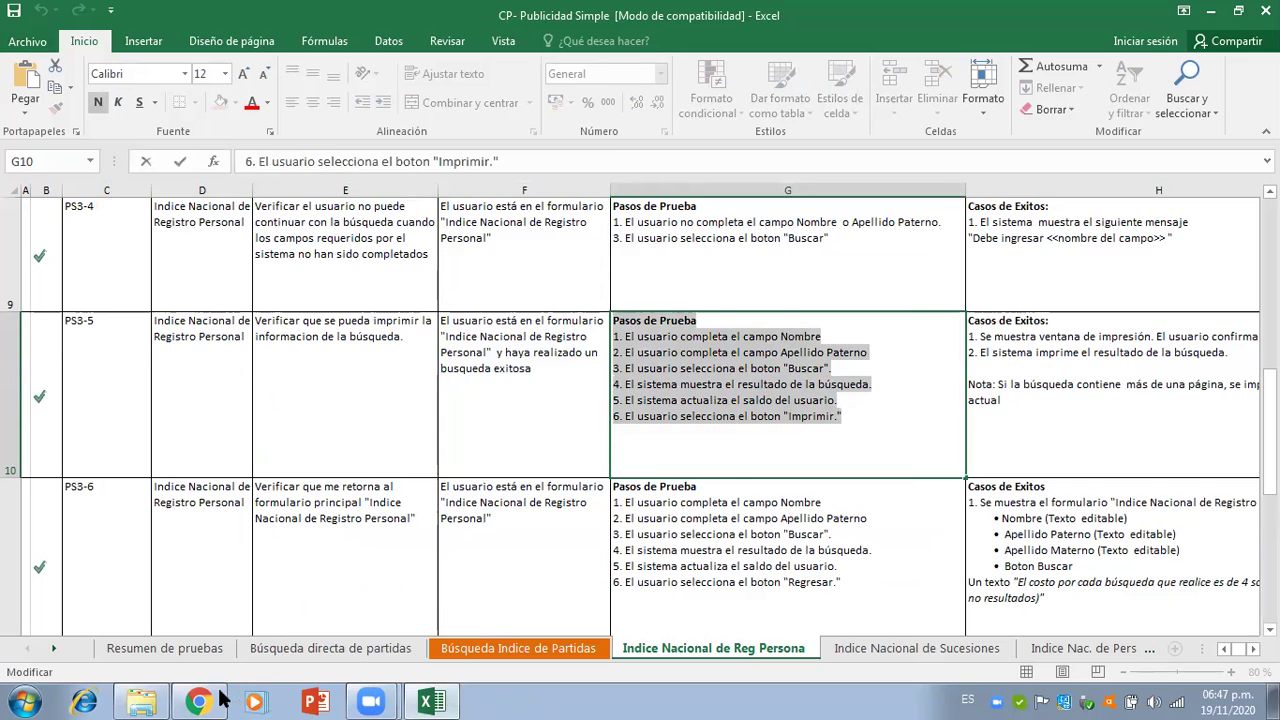
{"action": "left_click", "coordinate": [218, 700]}
{"action": "key", "text": "ctrl+v"}
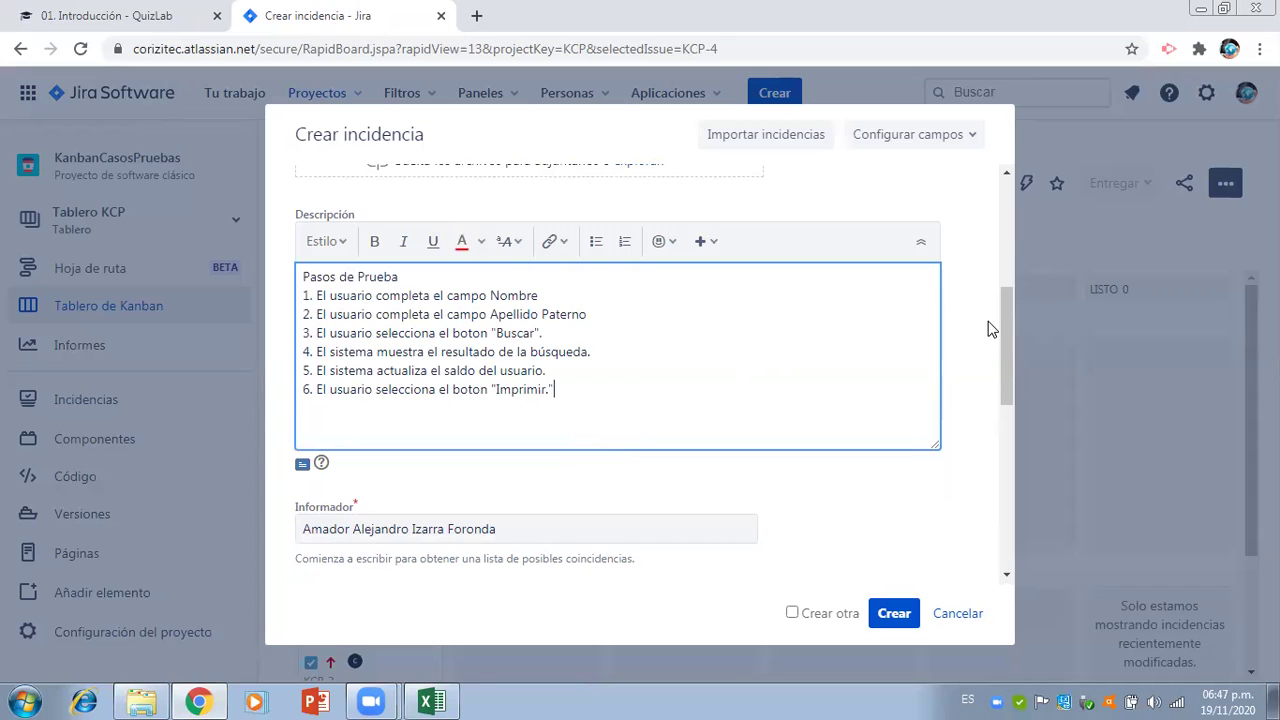
- Set the PS3-5 issue's Responsable to the suggested user listed below certiexito and its Prioridad to Highest, and create the issue
{"action": "left_click_drag", "start_coordinate": [1008, 324], "coordinate": [1008, 343]}
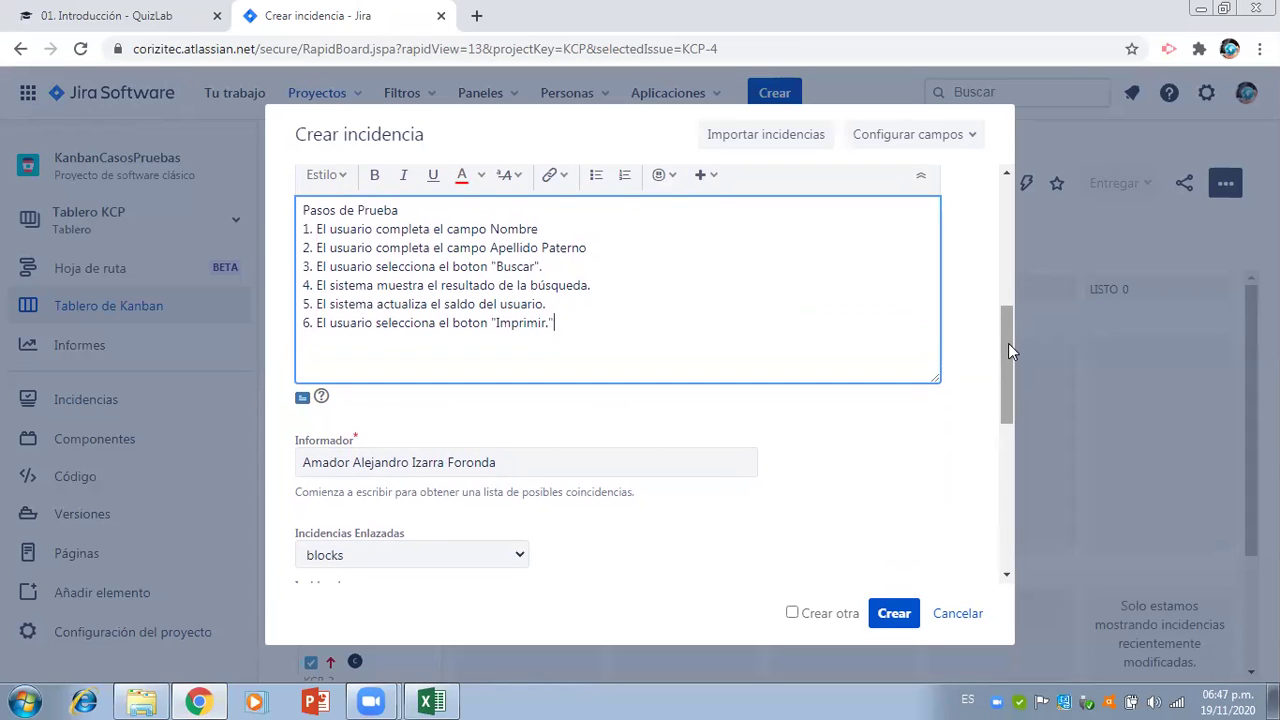
{"action": "left_click_drag", "start_coordinate": [1008, 343], "coordinate": [1008, 452]}
{"action": "left_click", "coordinate": [746, 378]}
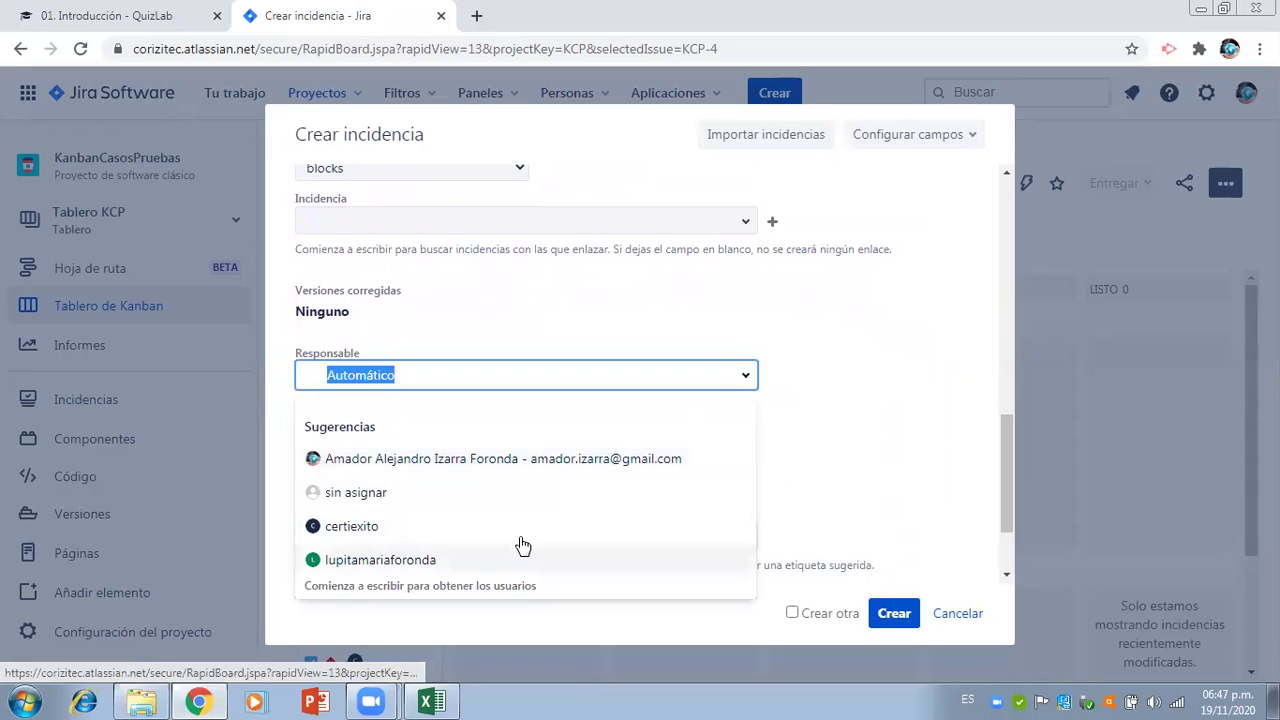
{"action": "left_click", "coordinate": [521, 548]}
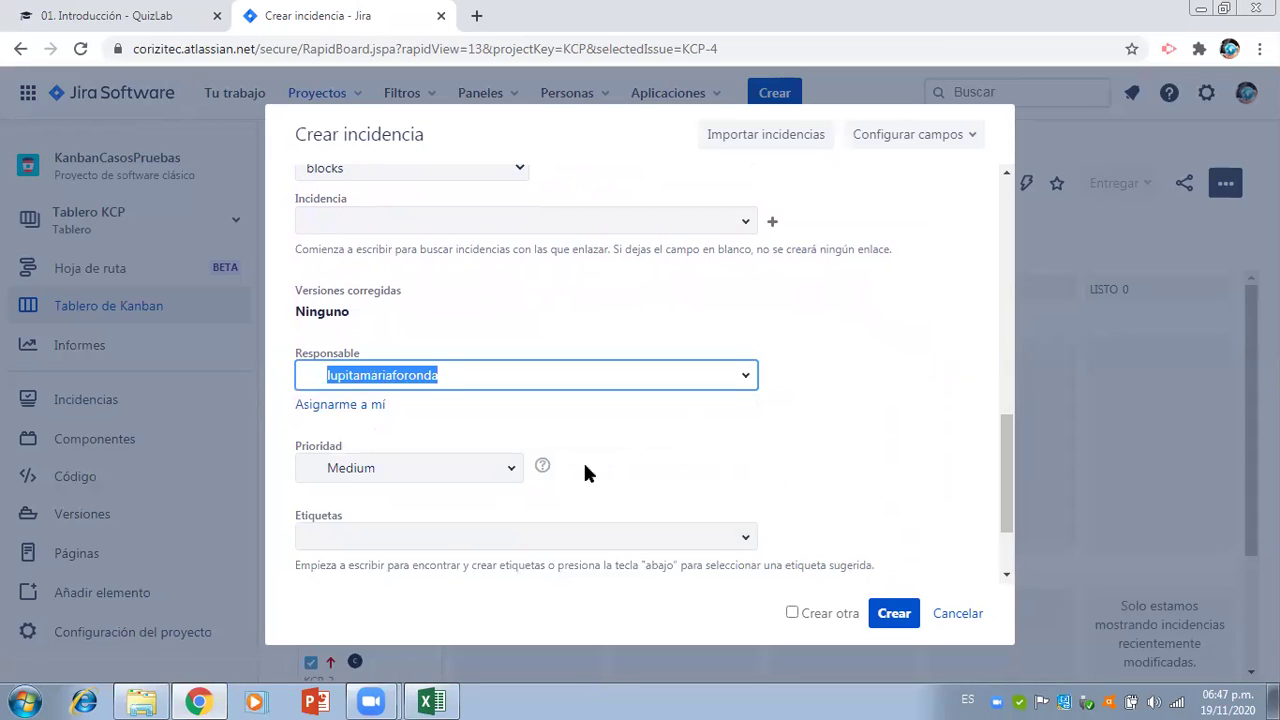
{"action": "left_click", "coordinate": [511, 468]}
{"action": "left_click", "coordinate": [463, 508]}
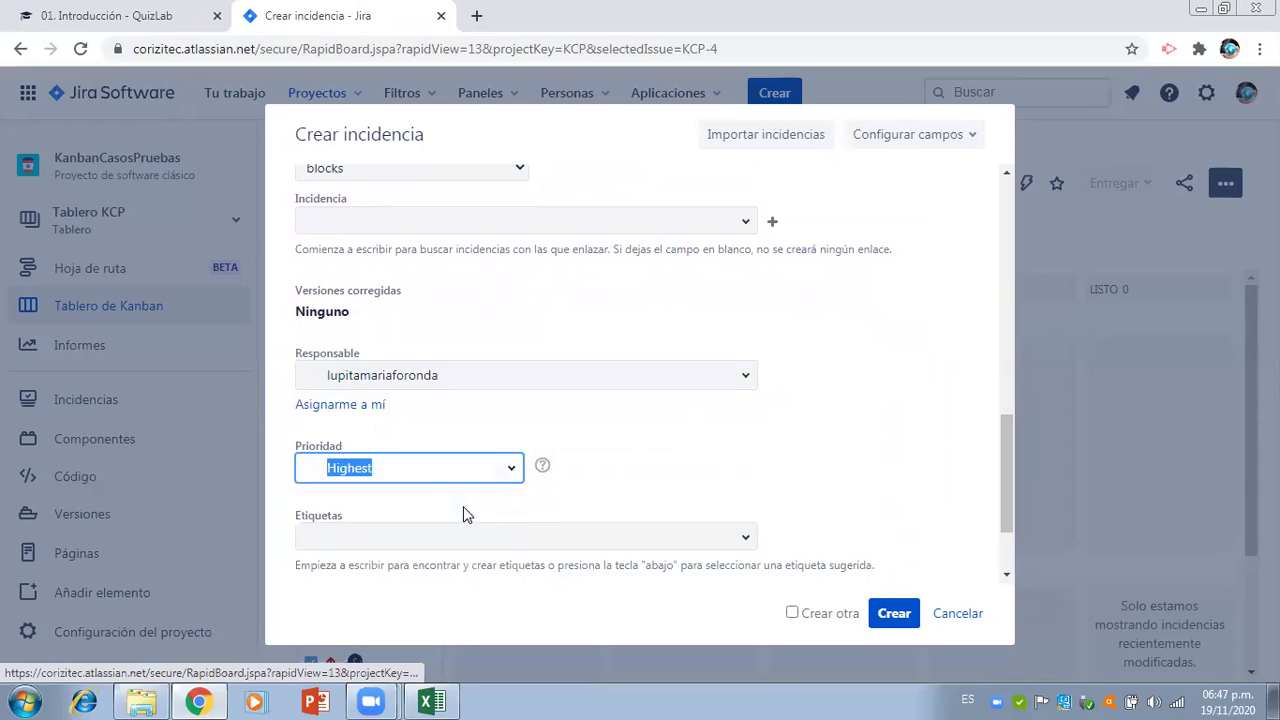
{"action": "left_click_drag", "start_coordinate": [1010, 470], "coordinate": [1014, 540]}
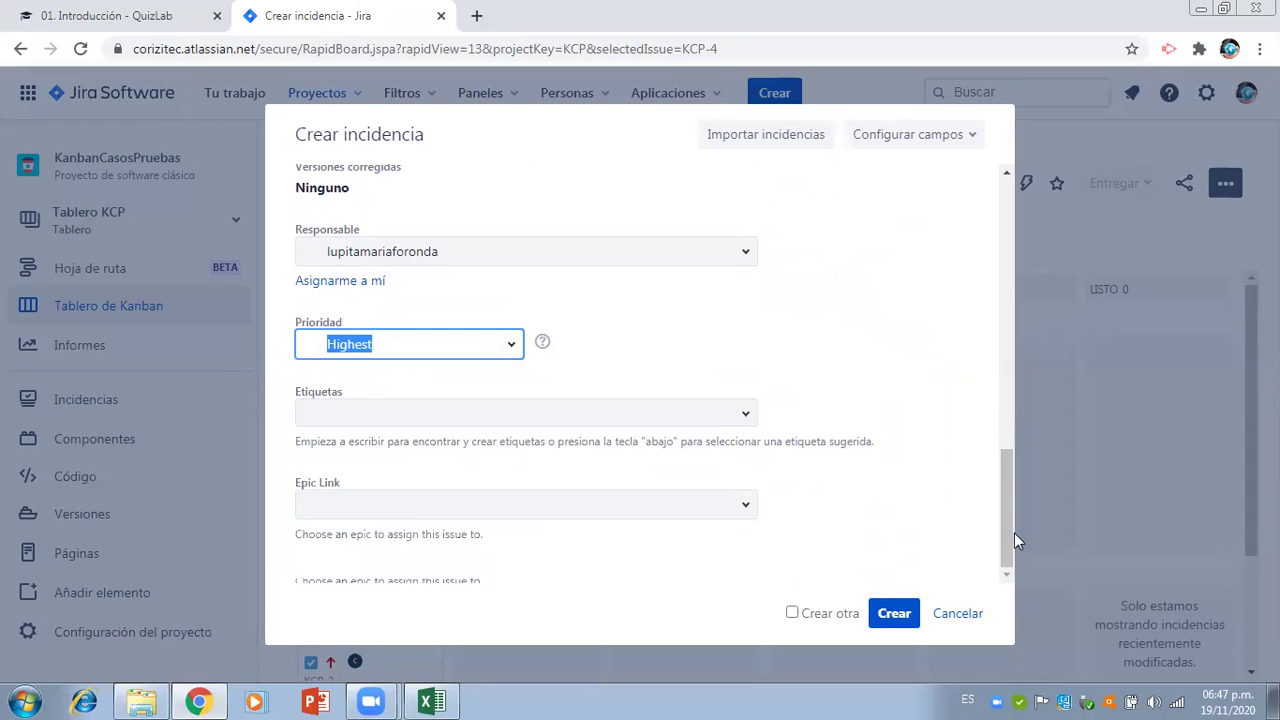
{"action": "key", "text": "Return"}
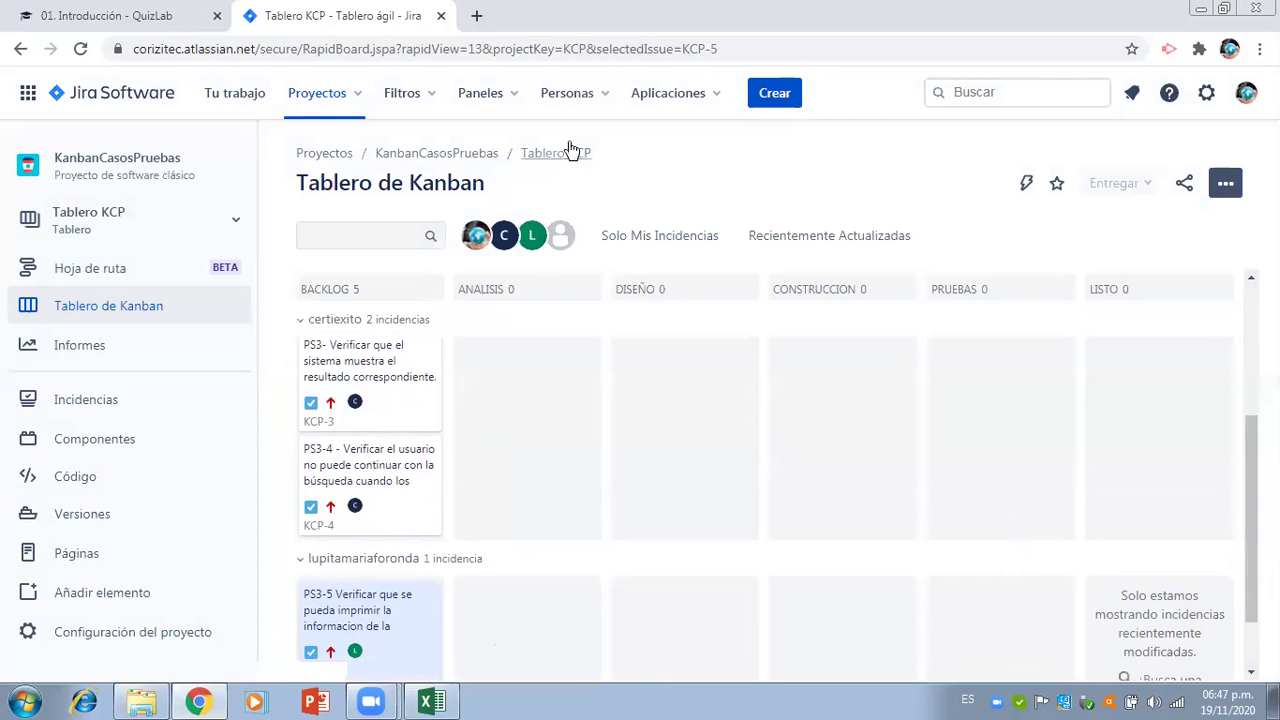
- Start another Jira issue and copy the Id PS3-6 from the Excel sheet into its Resumen, followed by a hyphen
{"action": "left_click", "coordinate": [773, 95]}
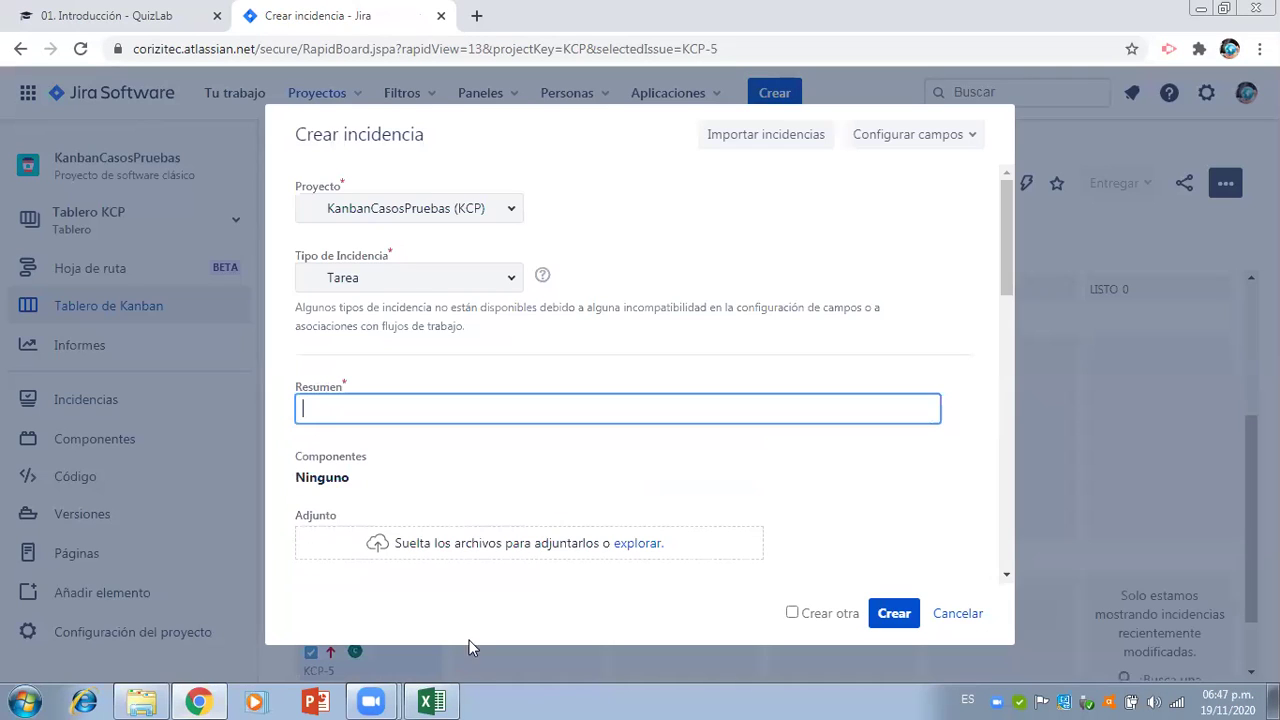
{"action": "left_click", "coordinate": [431, 701]}
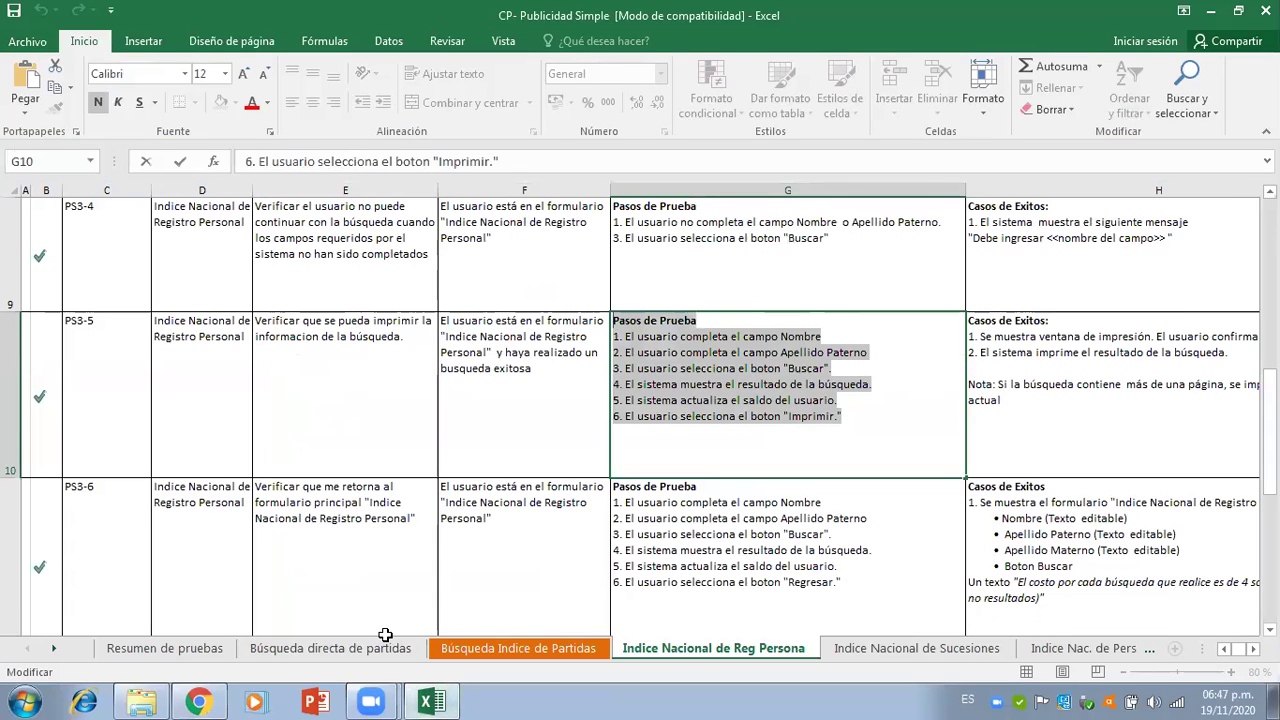
{"action": "left_click", "coordinate": [385, 625]}
{"action": "left_click", "coordinate": [128, 510]}
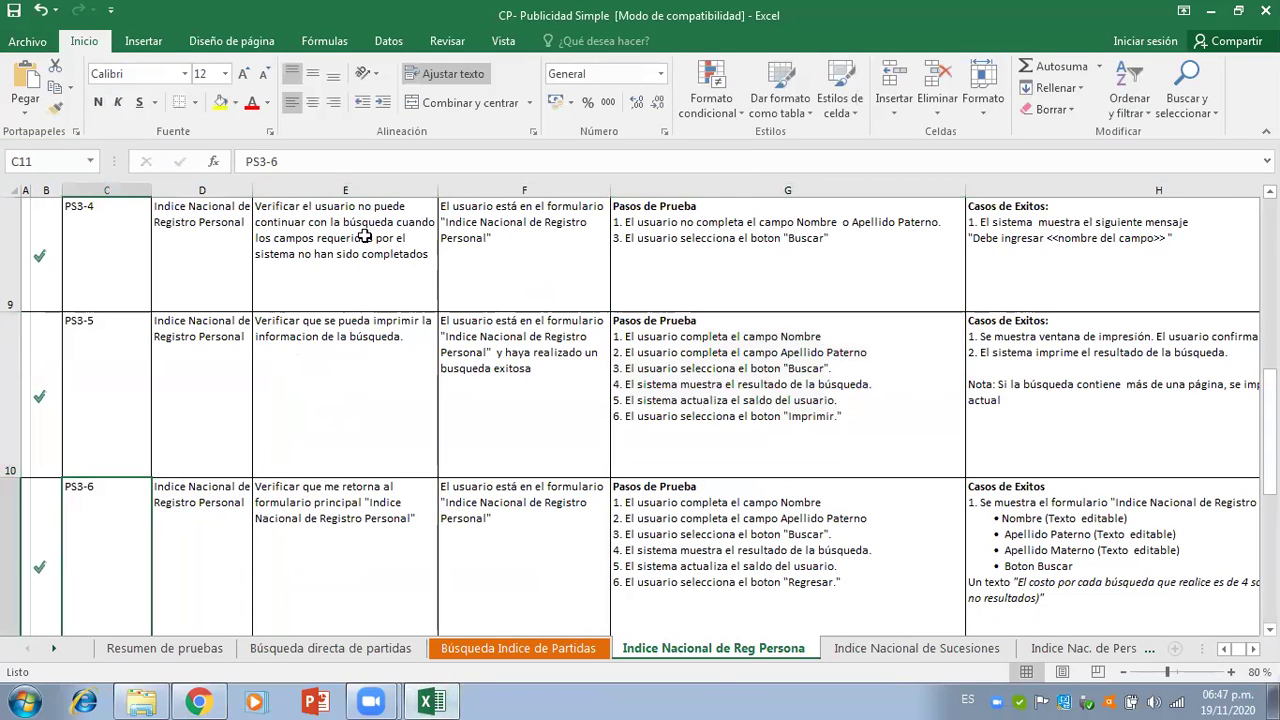
{"action": "left_click_drag", "start_coordinate": [313, 160], "coordinate": [208, 157]}
{"action": "key", "text": "ctrl+c"}
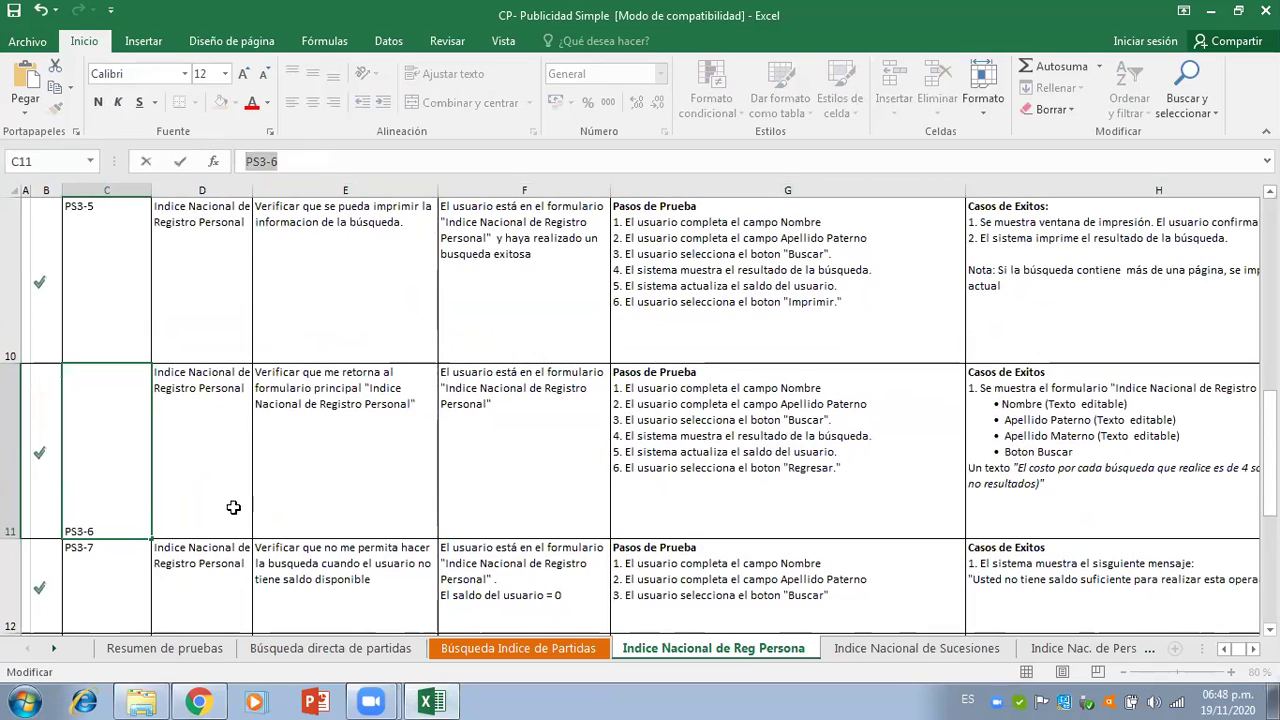
{"action": "left_click", "coordinate": [200, 701]}
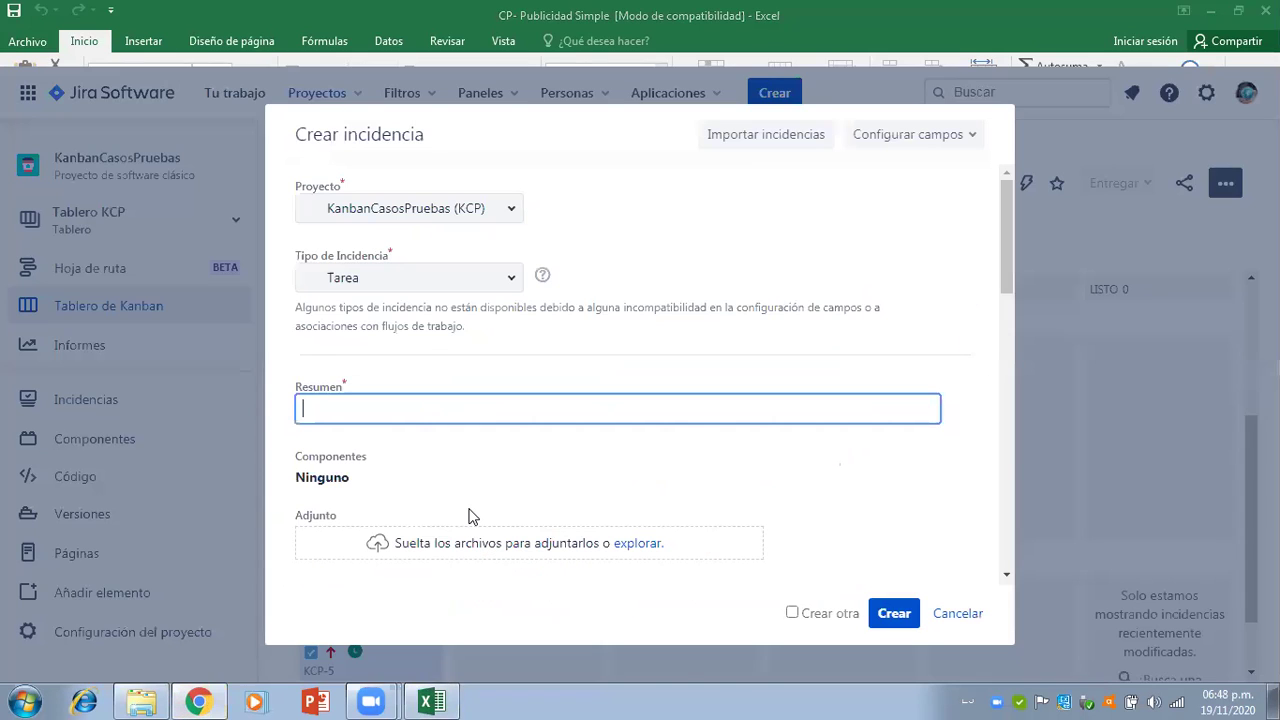
{"action": "key", "text": "ctrl+v"}
{"action": "type", "text": "-"}
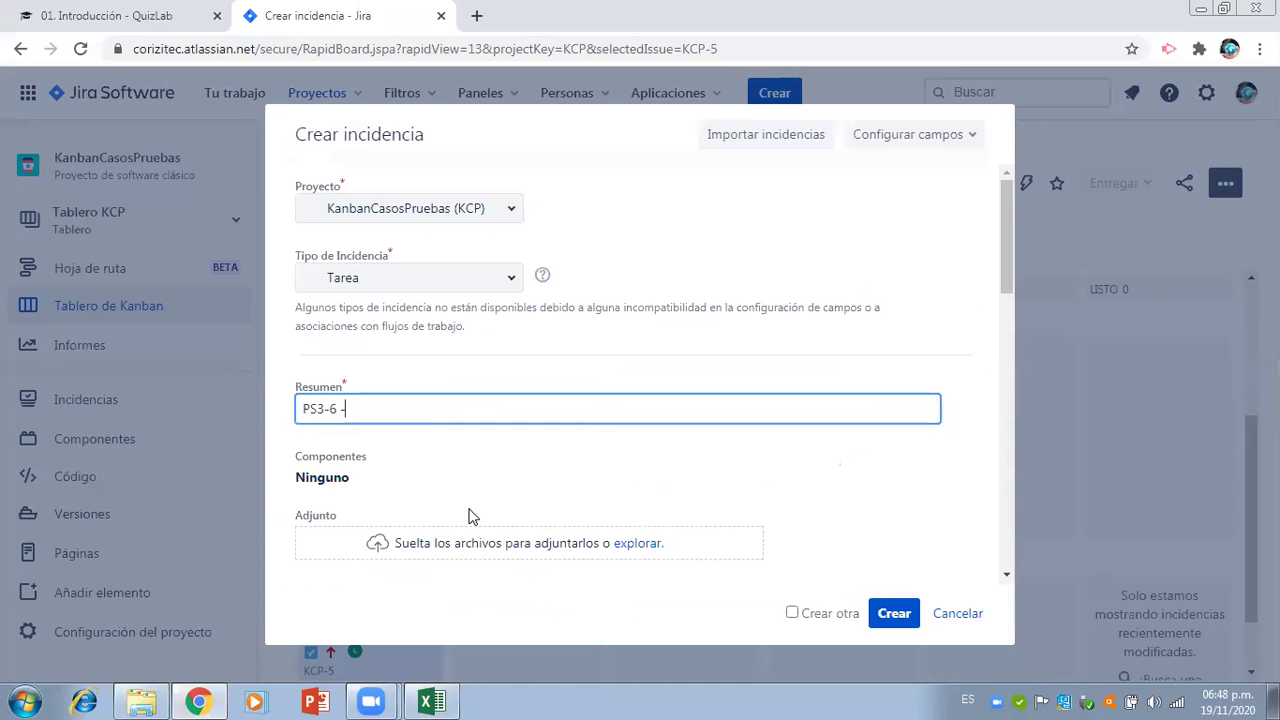
- Copy "Verificar que me retorna al formulario principal "Indice Nacional de Registro Personal"" from Excel and append it to PS3-6 in Jira's Resumen
{"action": "left_click", "coordinate": [431, 701]}
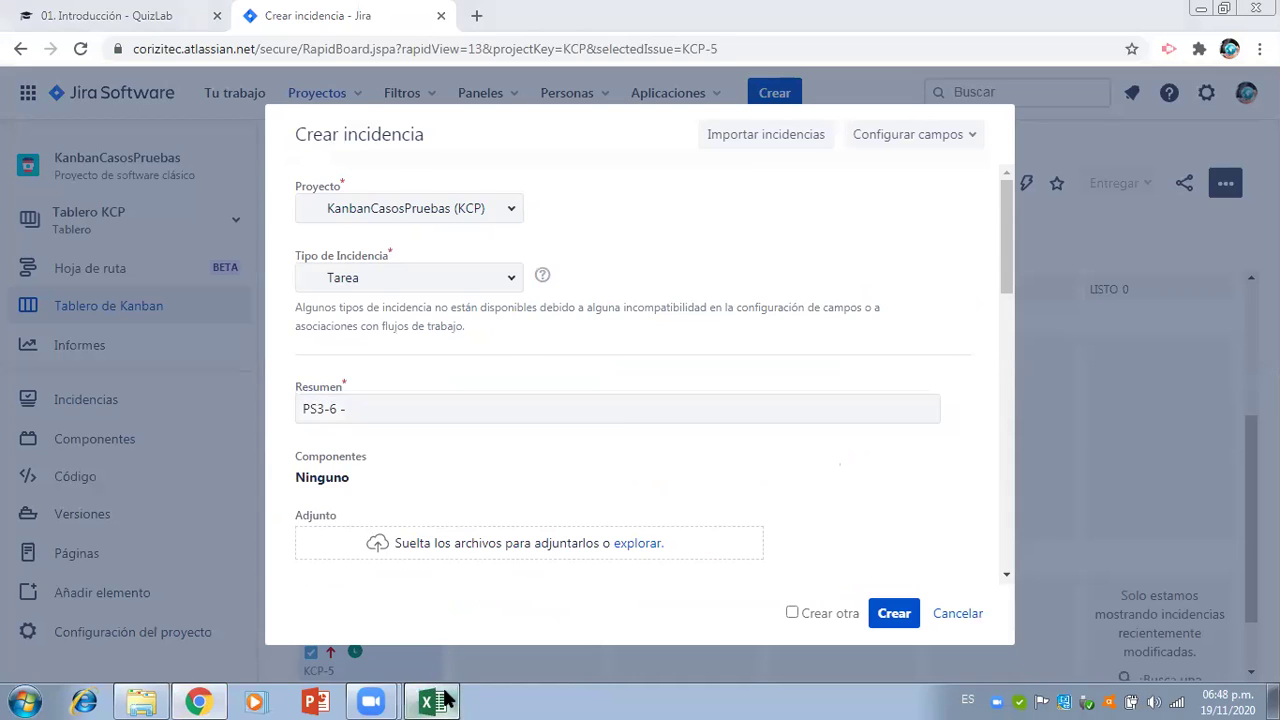
{"action": "left_click", "coordinate": [352, 478]}
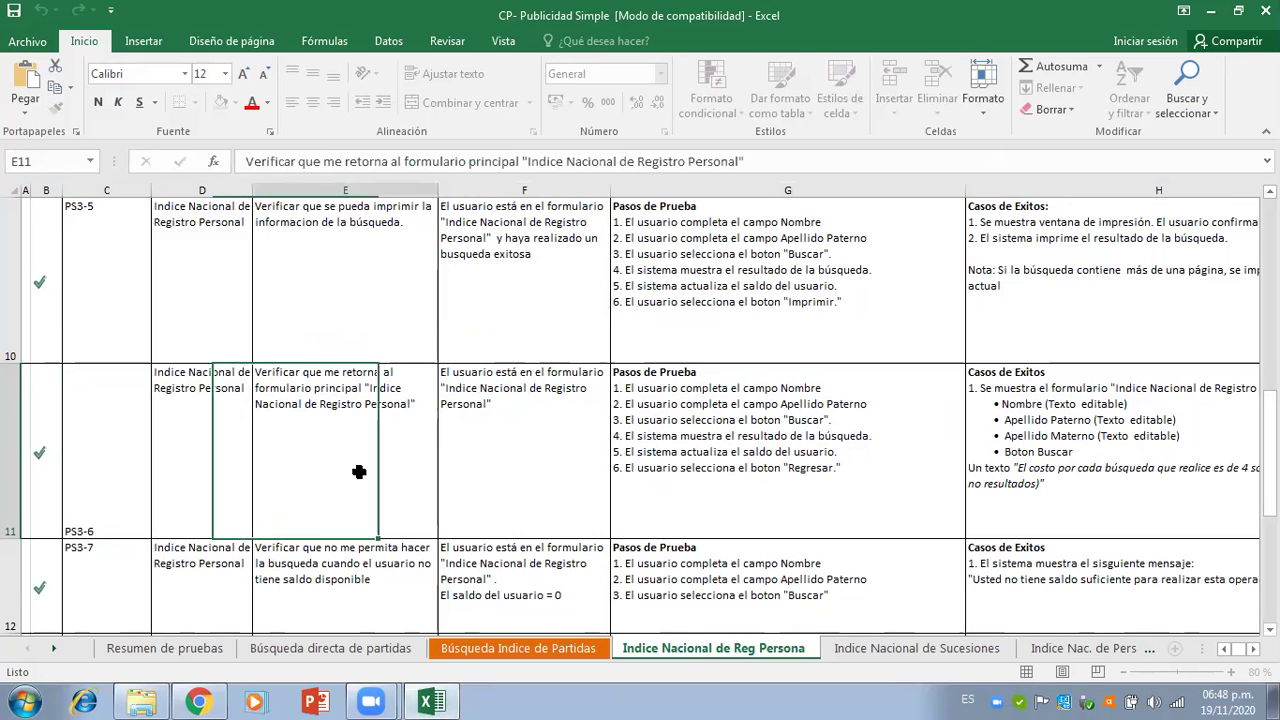
{"action": "left_click_drag", "start_coordinate": [764, 168], "coordinate": [236, 142]}
{"action": "key", "text": "ctrl+c"}
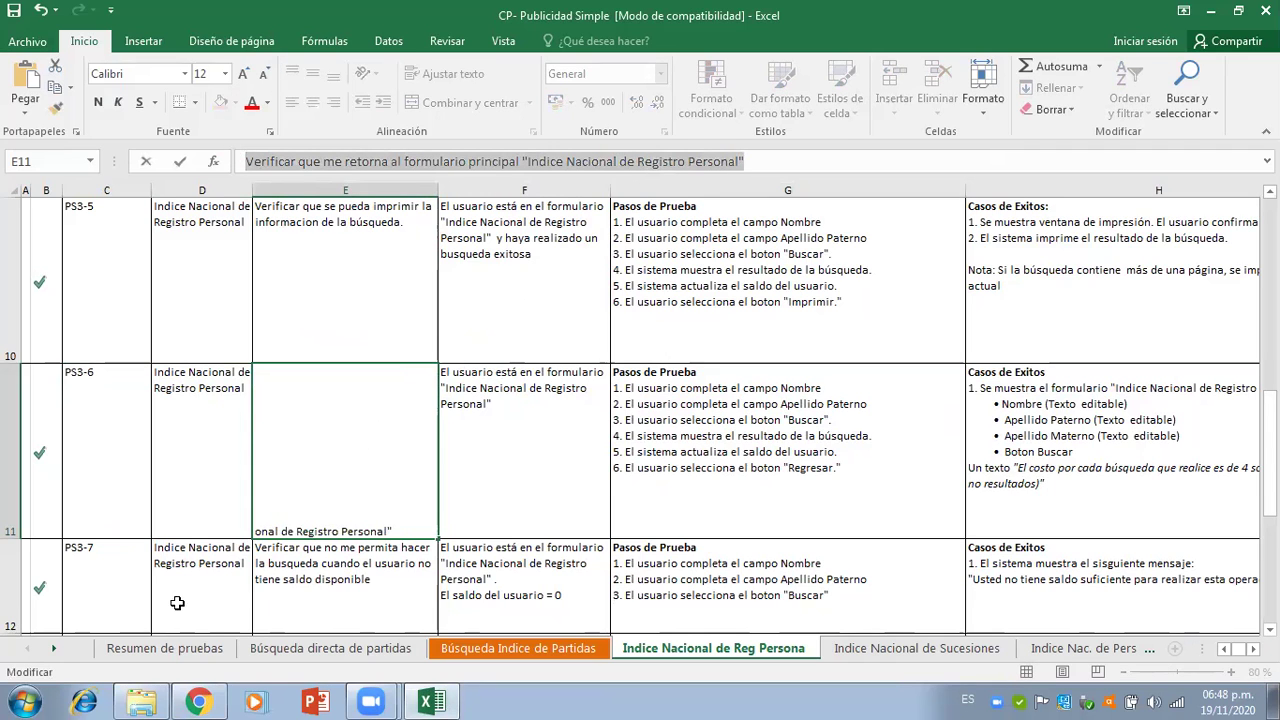
{"action": "left_click", "coordinate": [199, 701]}
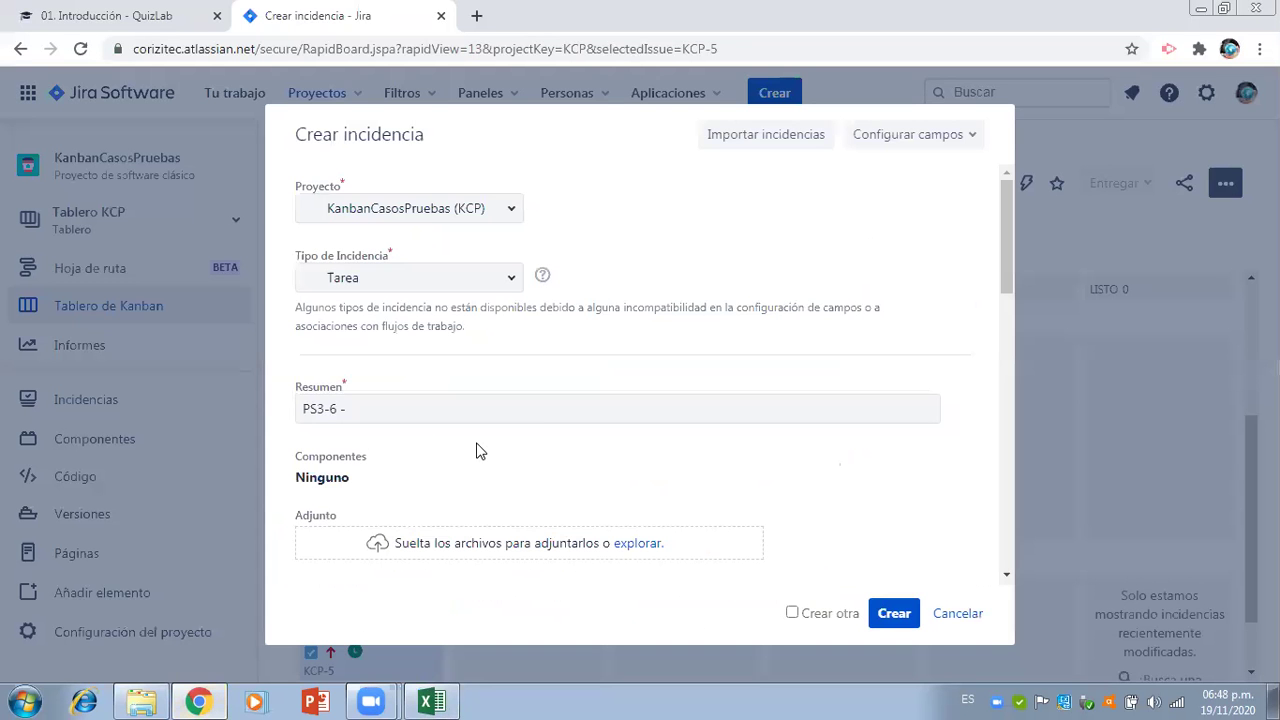
{"action": "key", "text": "ctrl+v"}
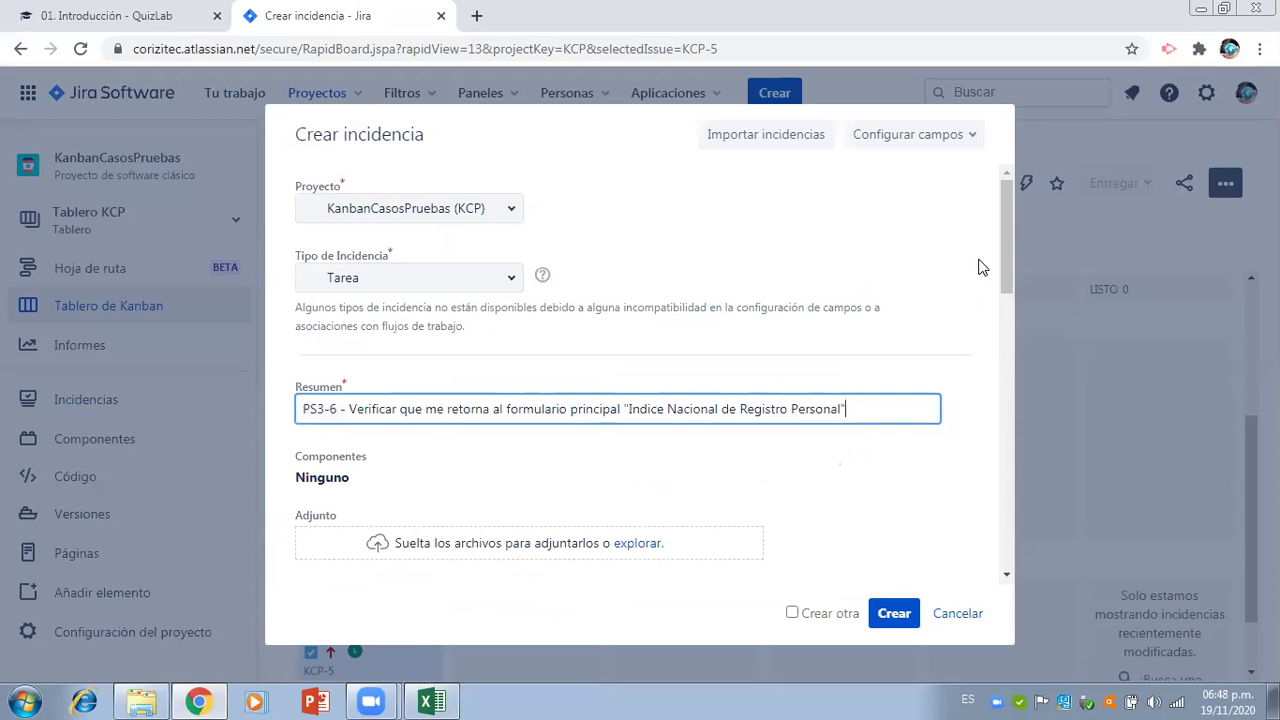
- Copy the Pasos de Prueba text of test case PS3-6 from Excel into the new Jira issue's Descripción
{"action": "left_click_drag", "start_coordinate": [1008, 253], "coordinate": [1004, 372]}
{"action": "left_click", "coordinate": [755, 355]}
{"action": "left_click", "coordinate": [452, 697]}
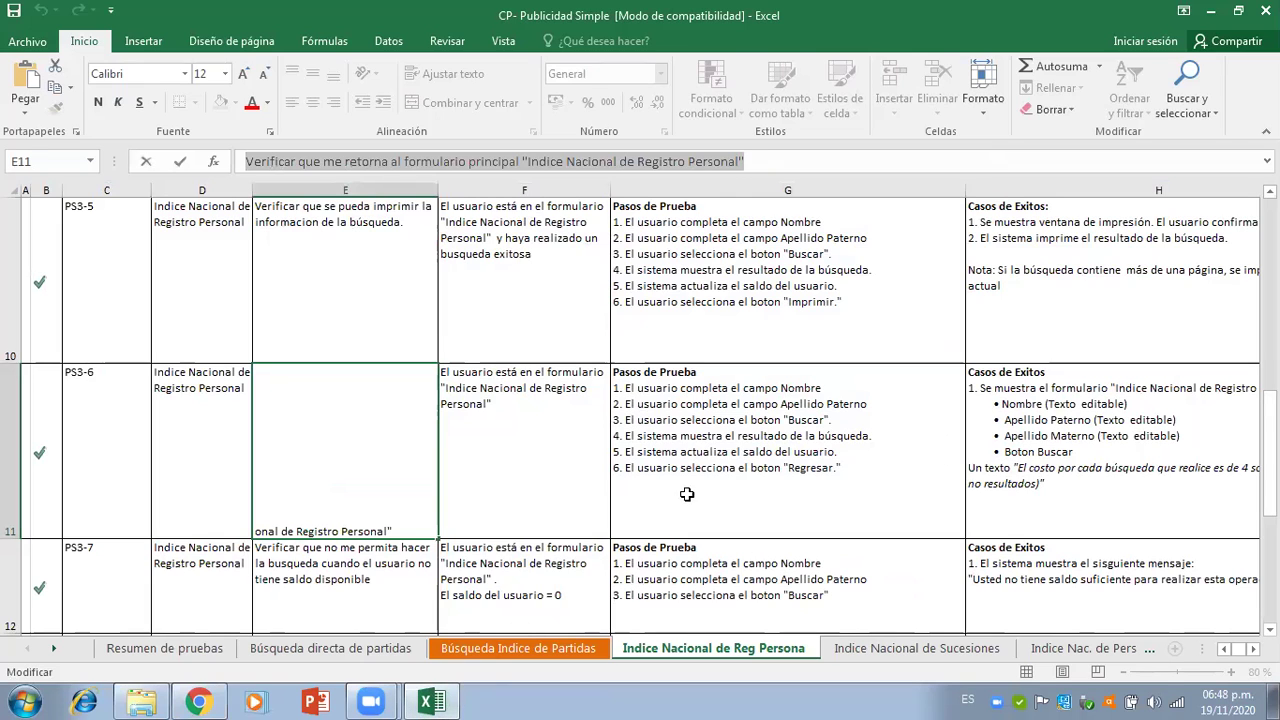
{"action": "left_click", "coordinate": [730, 477]}
{"action": "double_click", "coordinate": [816, 478]}
{"action": "key", "text": "shift+Up"}
{"action": "key", "text": "shift+Up"}
{"action": "key", "text": "shift+Up"}
{"action": "key", "text": "shift+Up"}
{"action": "key", "text": "shift+Up"}
{"action": "key", "text": "shift+Up"}
{"action": "key", "text": "shift+Up"}
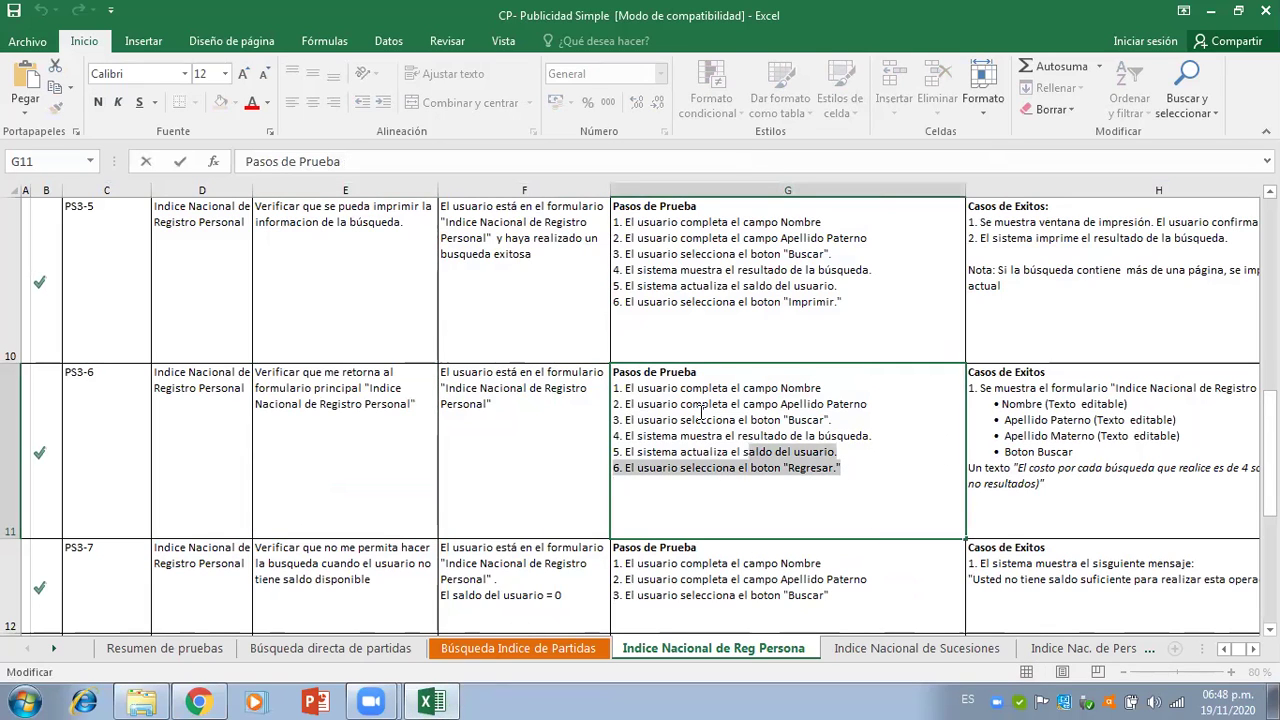
{"action": "key", "text": "ctrl+c"}
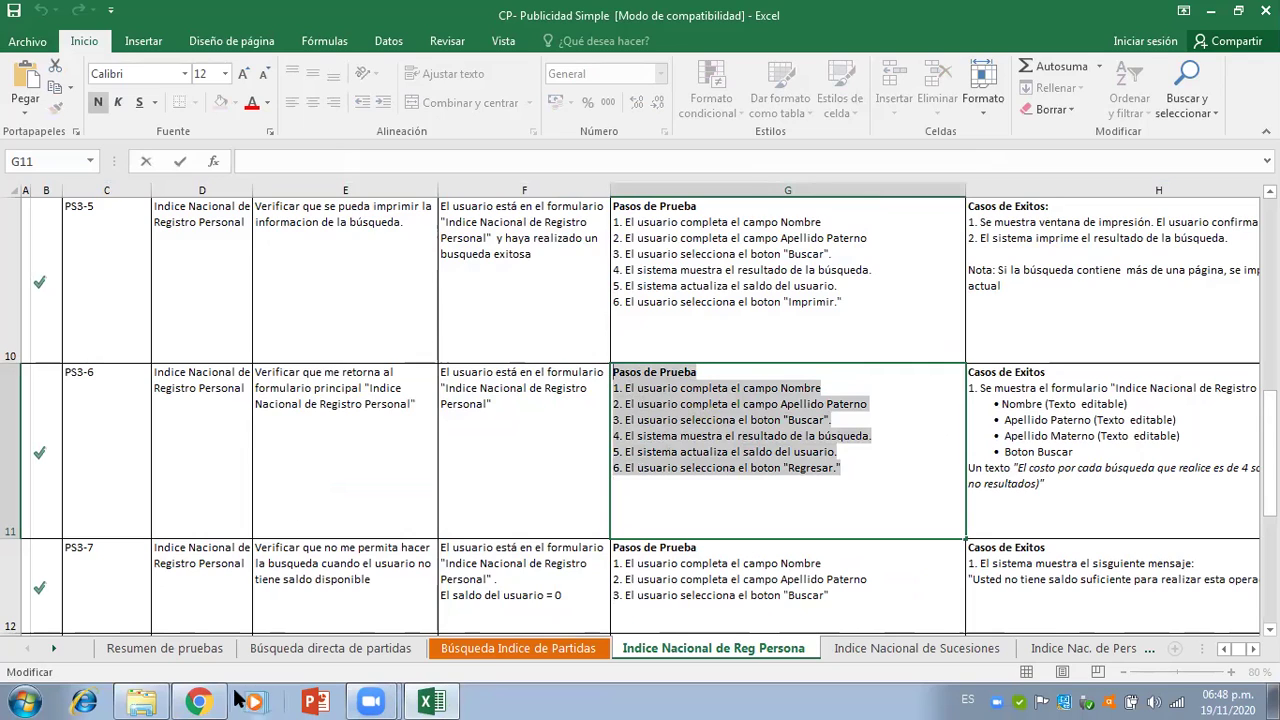
{"action": "left_click", "coordinate": [204, 700]}
{"action": "key", "text": "ctrl+v"}
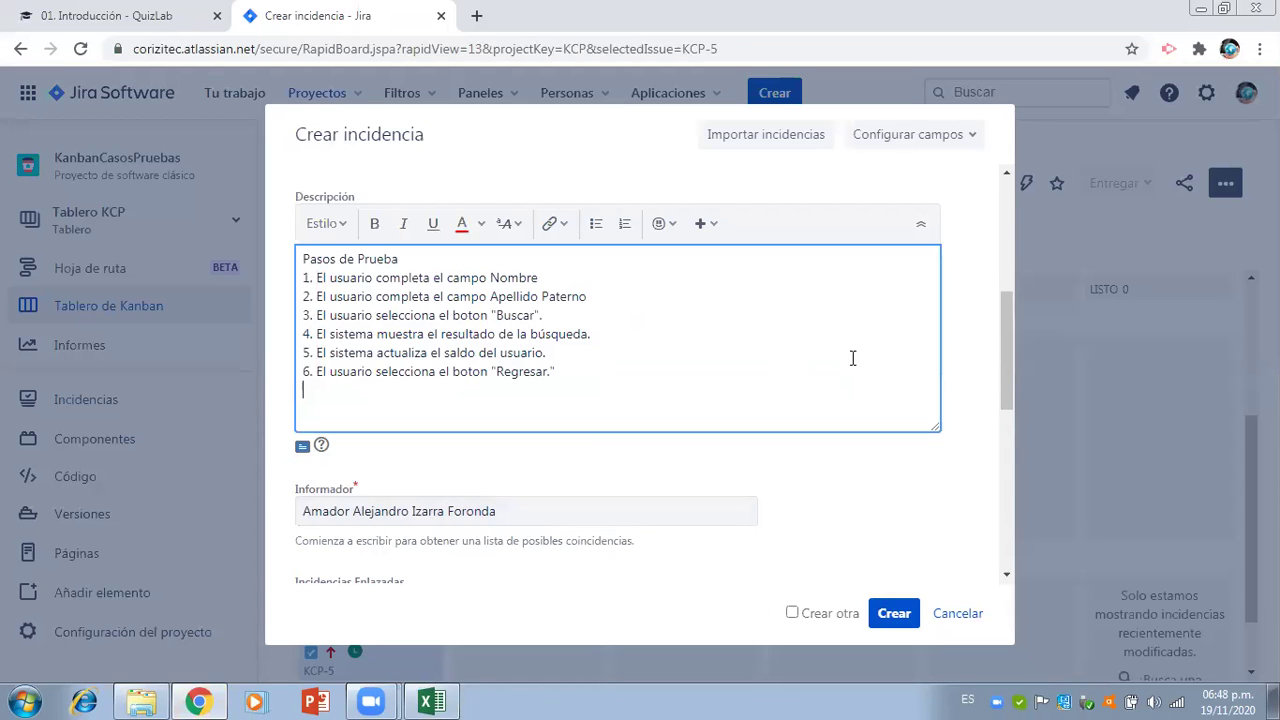
- Assign the PS3-6 issue to the suggested user below certiexito with Prioridad Highest, create it and review the Kanban board
{"action": "left_click_drag", "start_coordinate": [1008, 350], "coordinate": [1029, 474]}
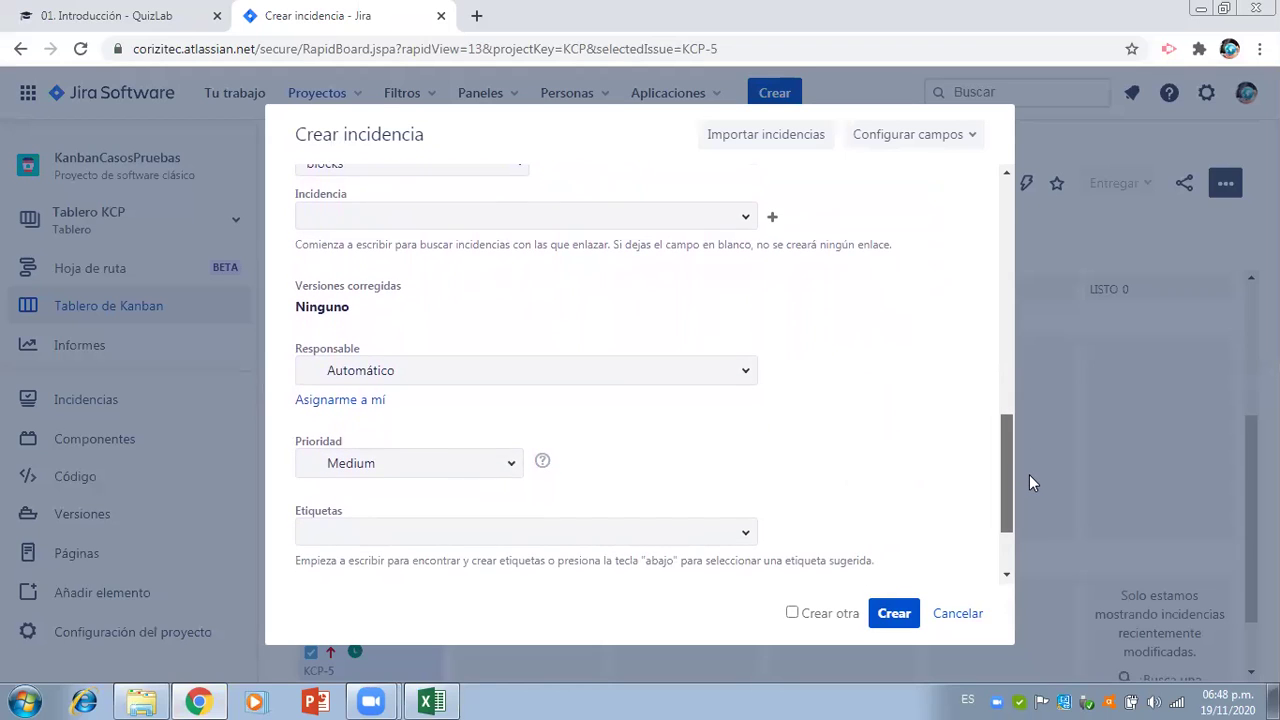
{"action": "left_click", "coordinate": [744, 372]}
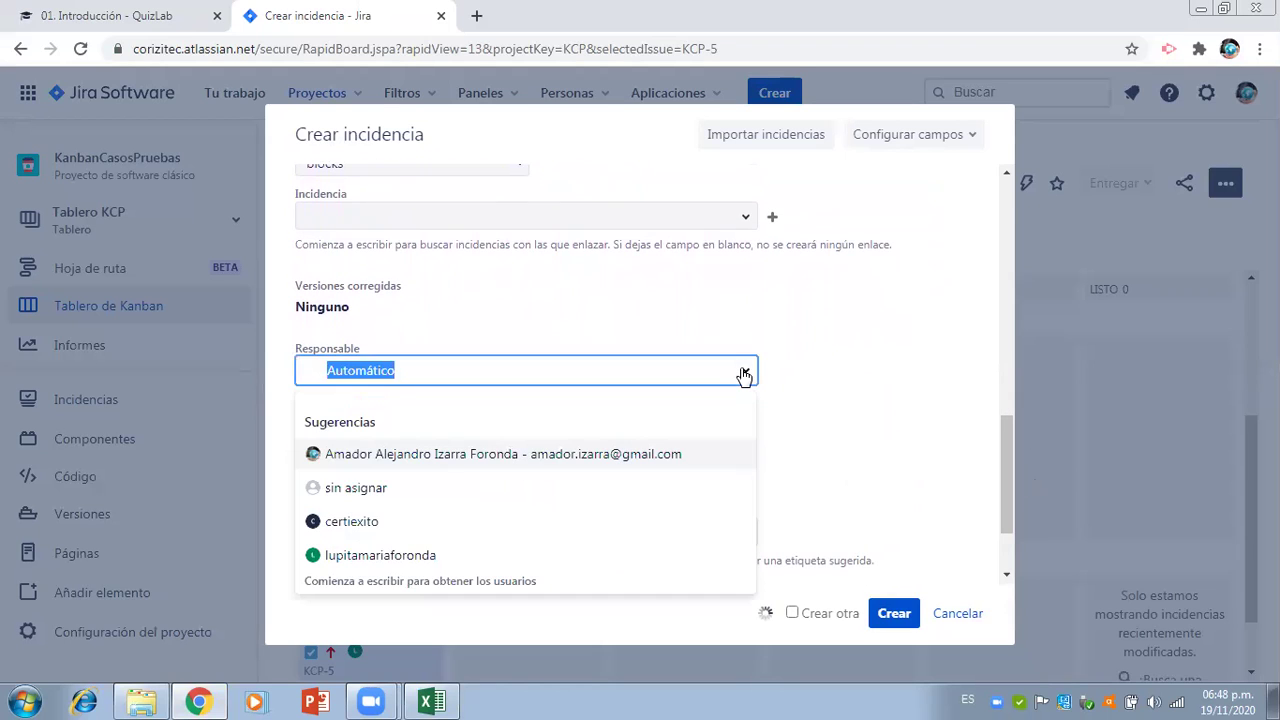
{"action": "left_click", "coordinate": [489, 553]}
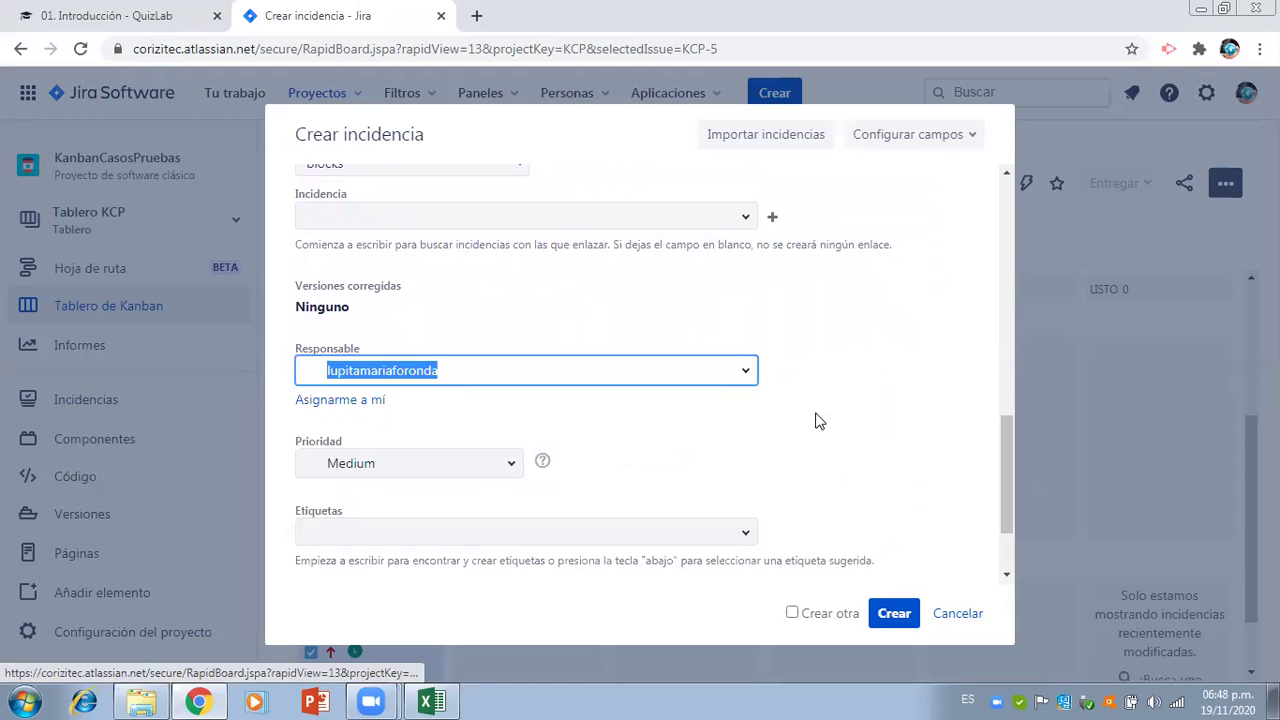
{"action": "left_click", "coordinate": [511, 466]}
{"action": "left_click", "coordinate": [451, 505]}
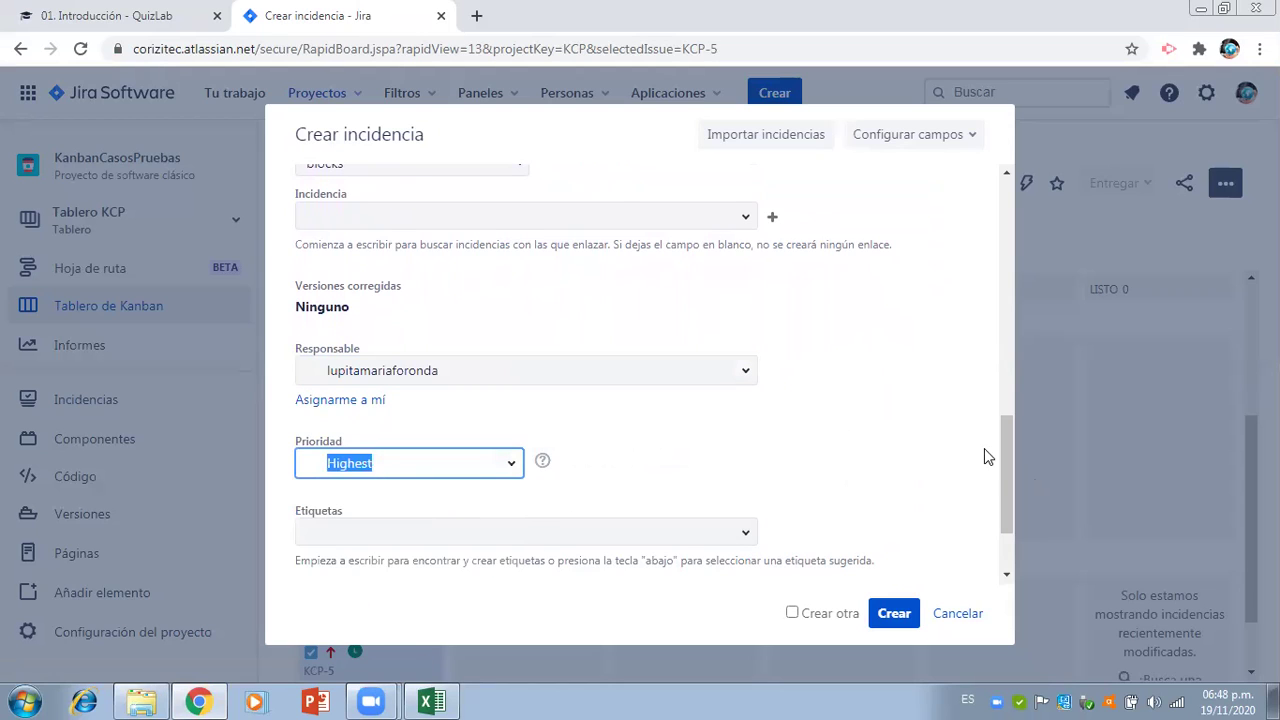
{"action": "left_click_drag", "start_coordinate": [1003, 458], "coordinate": [1003, 542]}
{"action": "key", "text": "Return"}
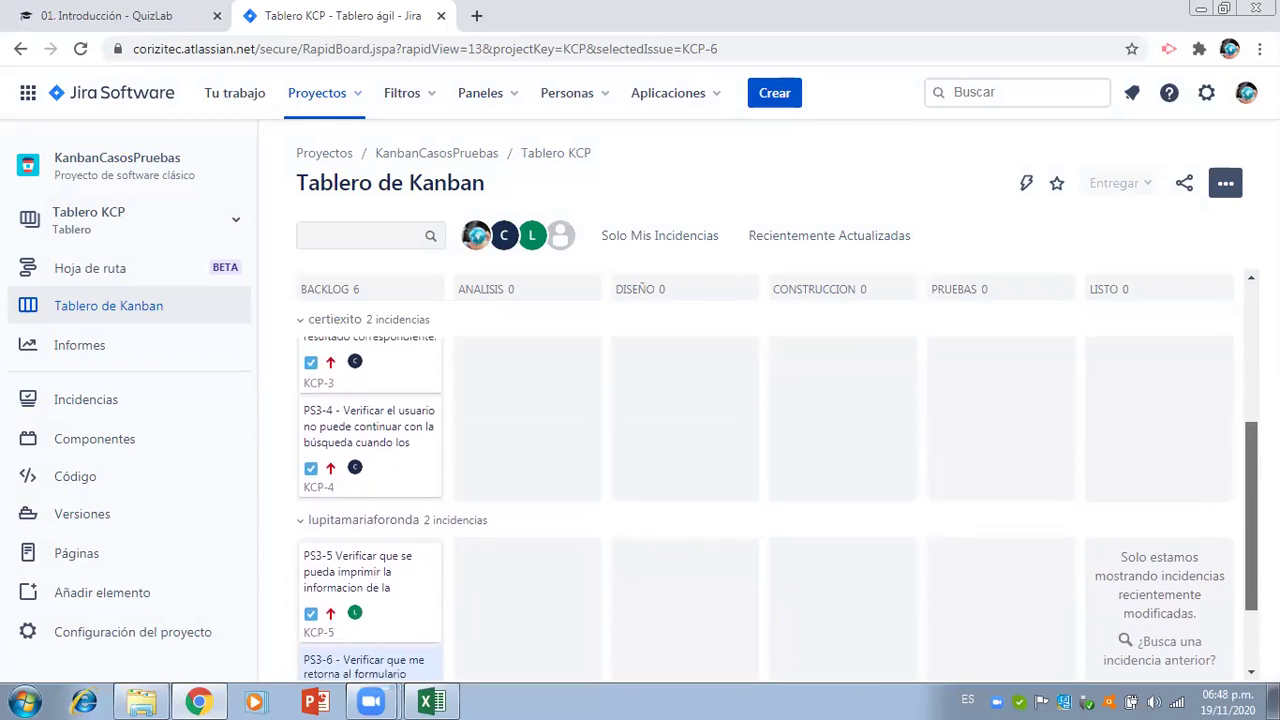
{"action": "scroll", "coordinate": [1237, 386], "scroll_direction": "up", "scroll_amount": 3}
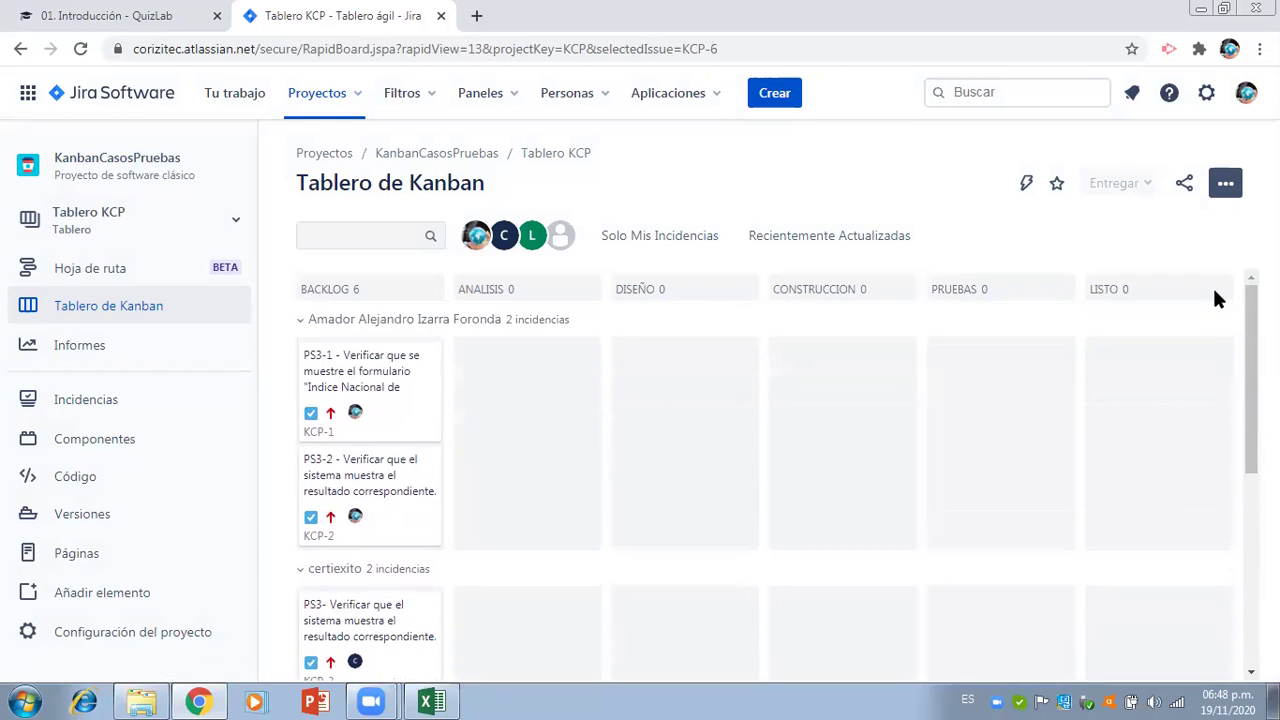
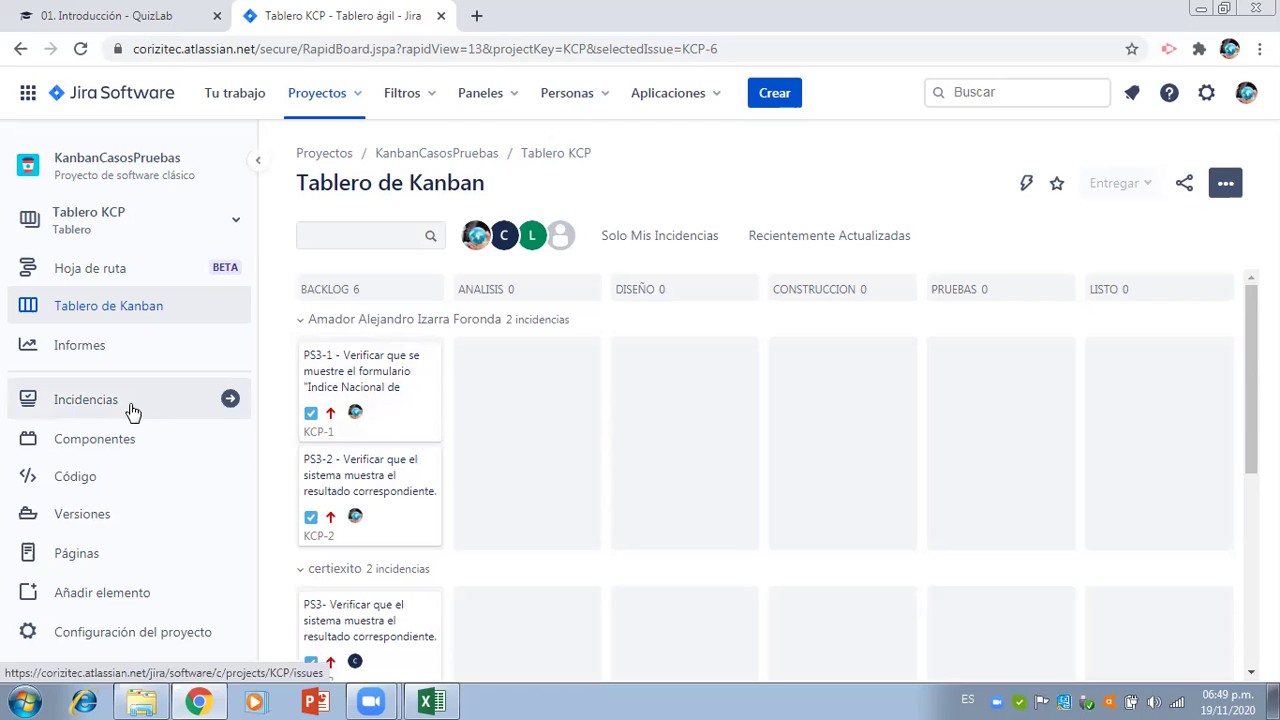
- Start a new component in the KanbanCasosPruebas project, check the Excel sheet names, and name it "Busqueda Directa de Partidas"
{"action": "left_click", "coordinate": [124, 442]}
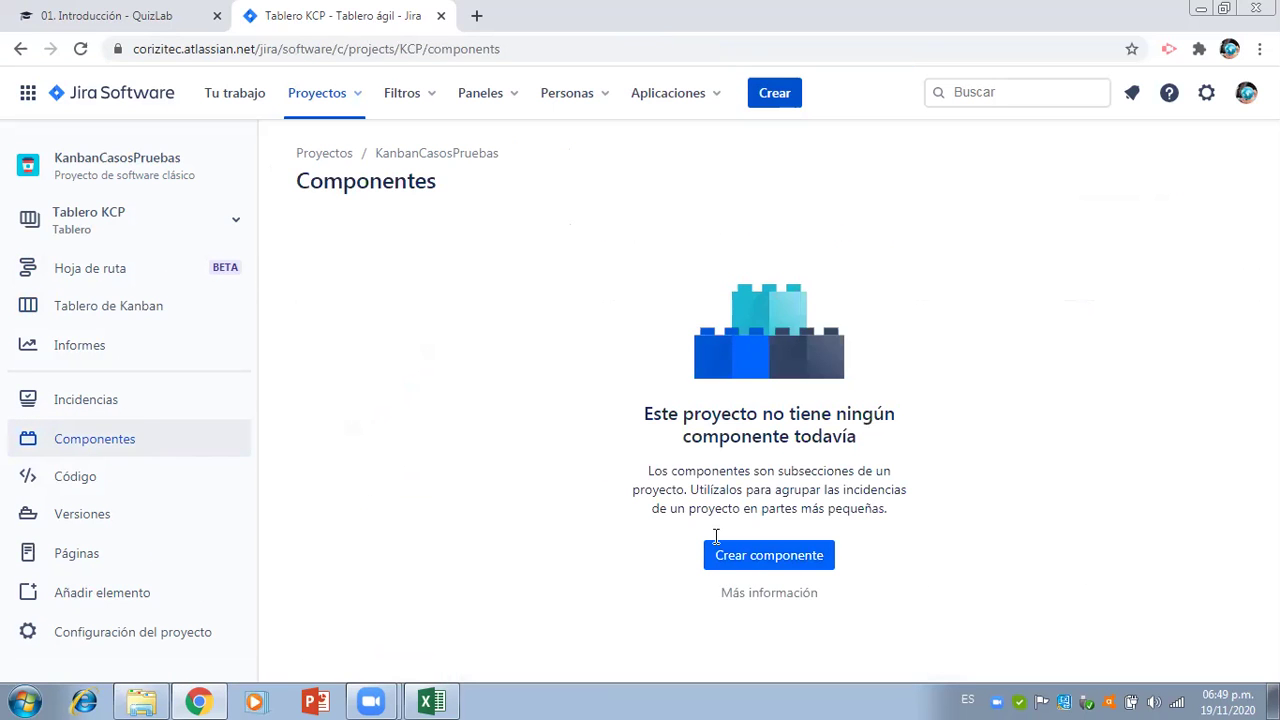
{"action": "left_click", "coordinate": [716, 548]}
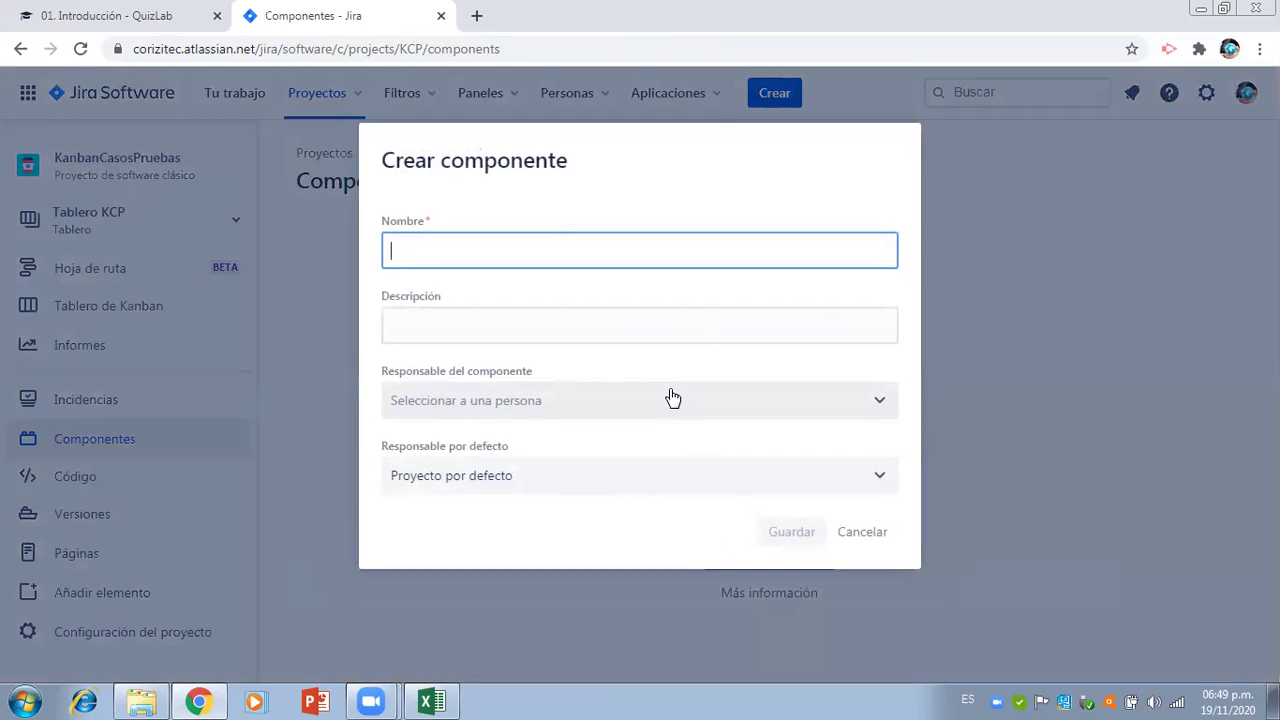
{"action": "left_click", "coordinate": [437, 700]}
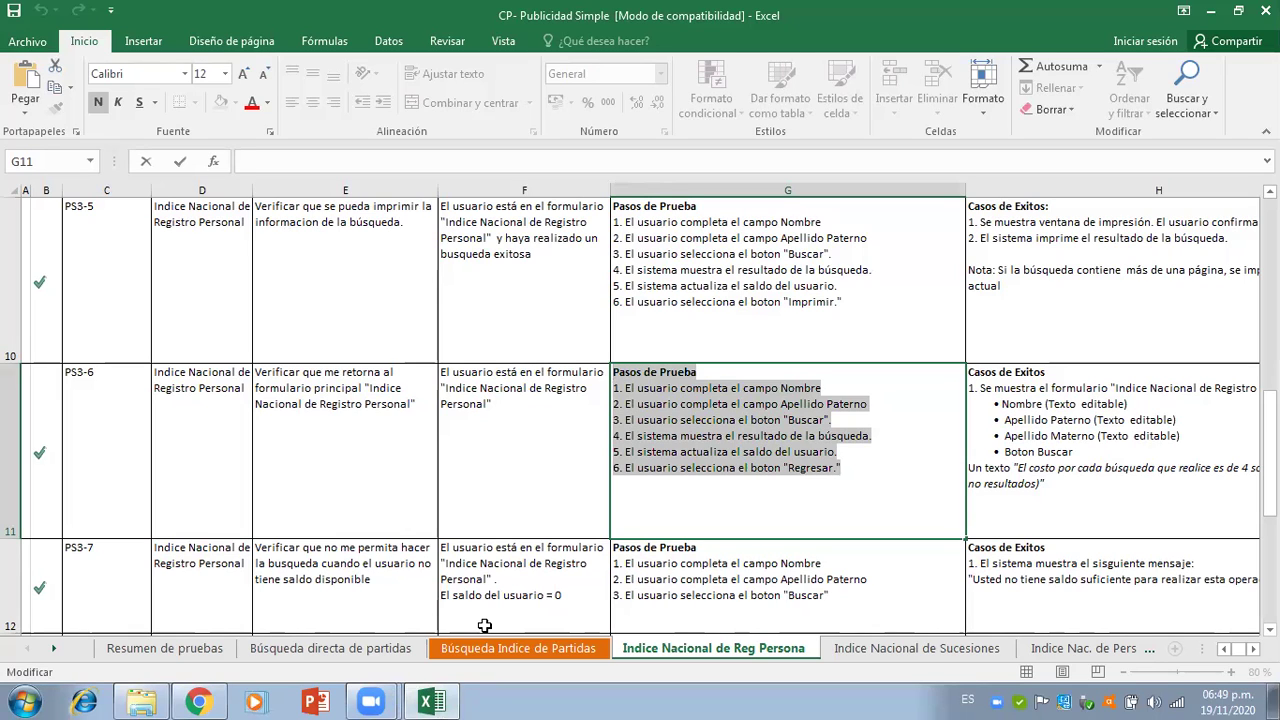
{"action": "left_click", "coordinate": [199, 702]}
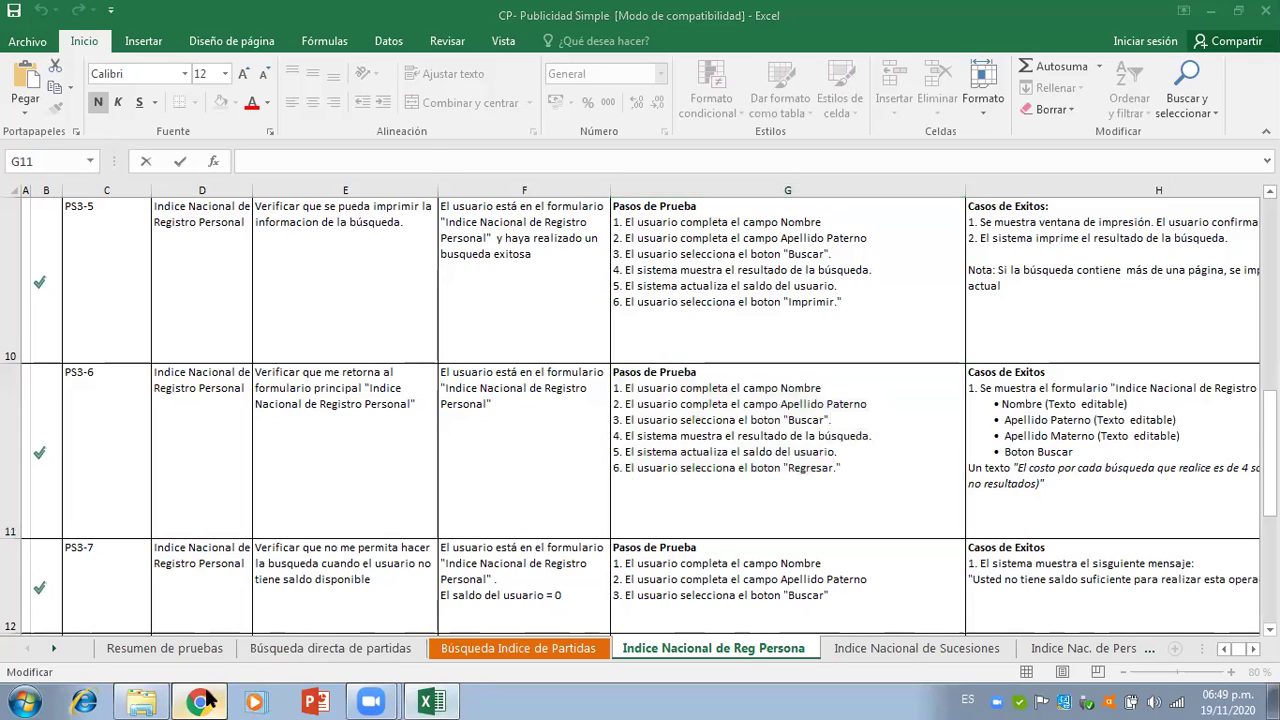
{"action": "type", "text": "Busq"}
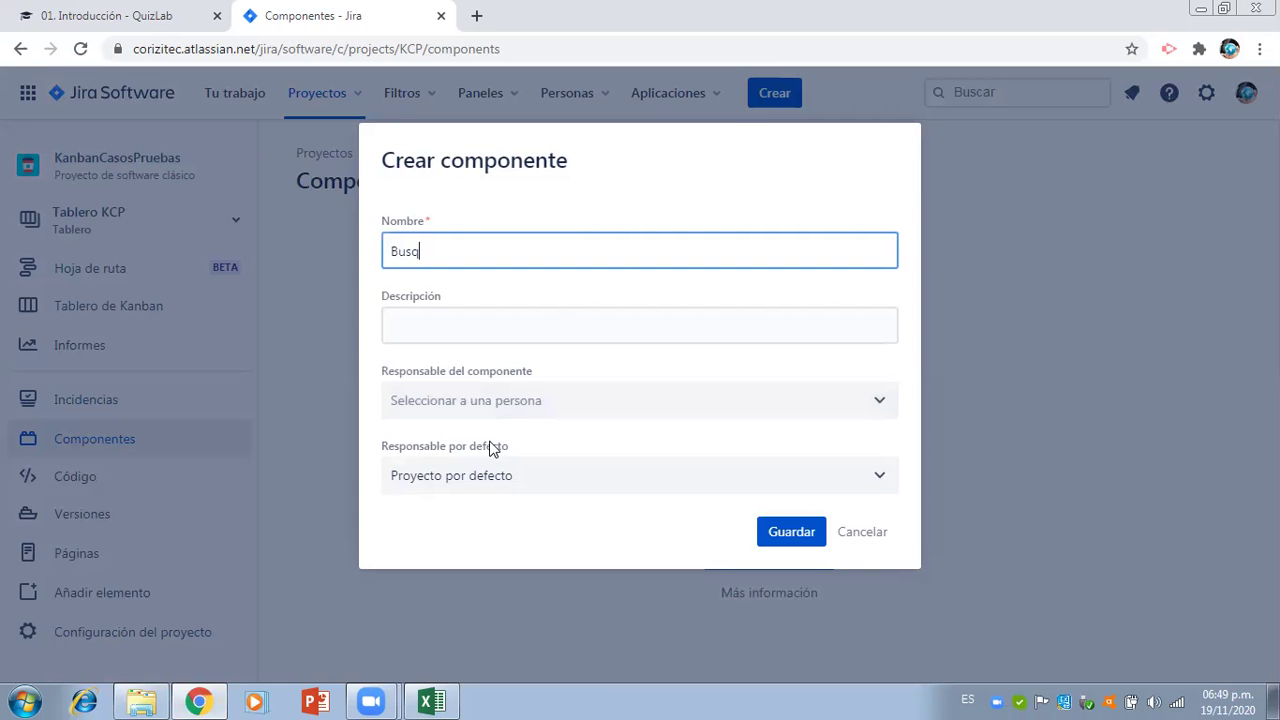
{"action": "type", "text": "ueda Directa de Partidas"}
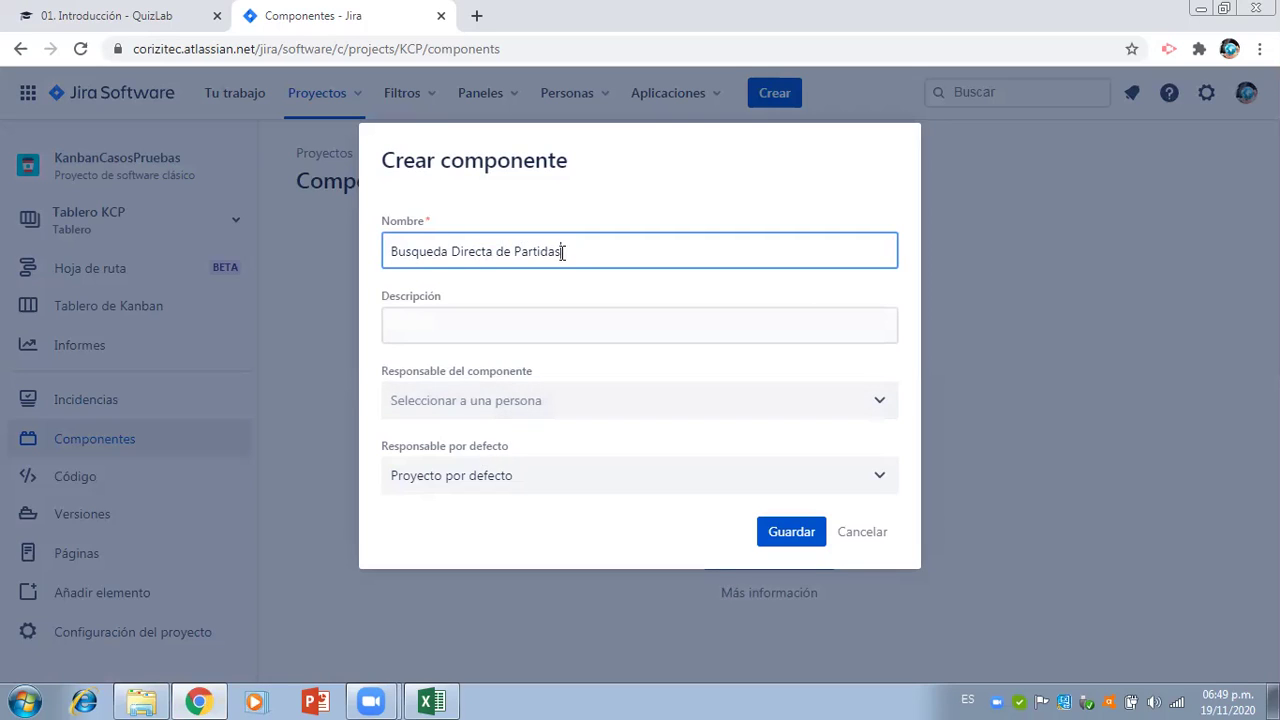
- Copy the component's name into its Descripción, leave Responsable del componente empty and save the component
{"action": "left_click_drag", "start_coordinate": [565, 252], "coordinate": [383, 258]}
{"action": "key", "text": "ctrl+c"}
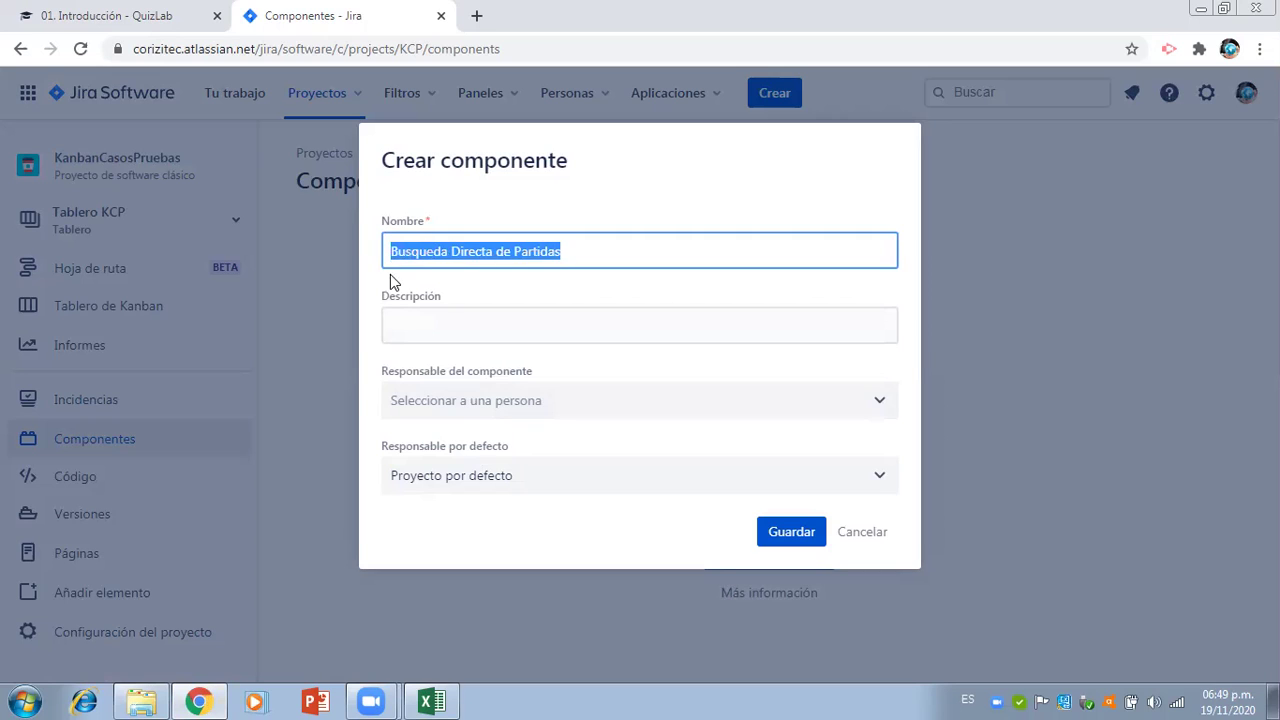
{"action": "left_click", "coordinate": [391, 325]}
{"action": "key", "text": "ctrl+v"}
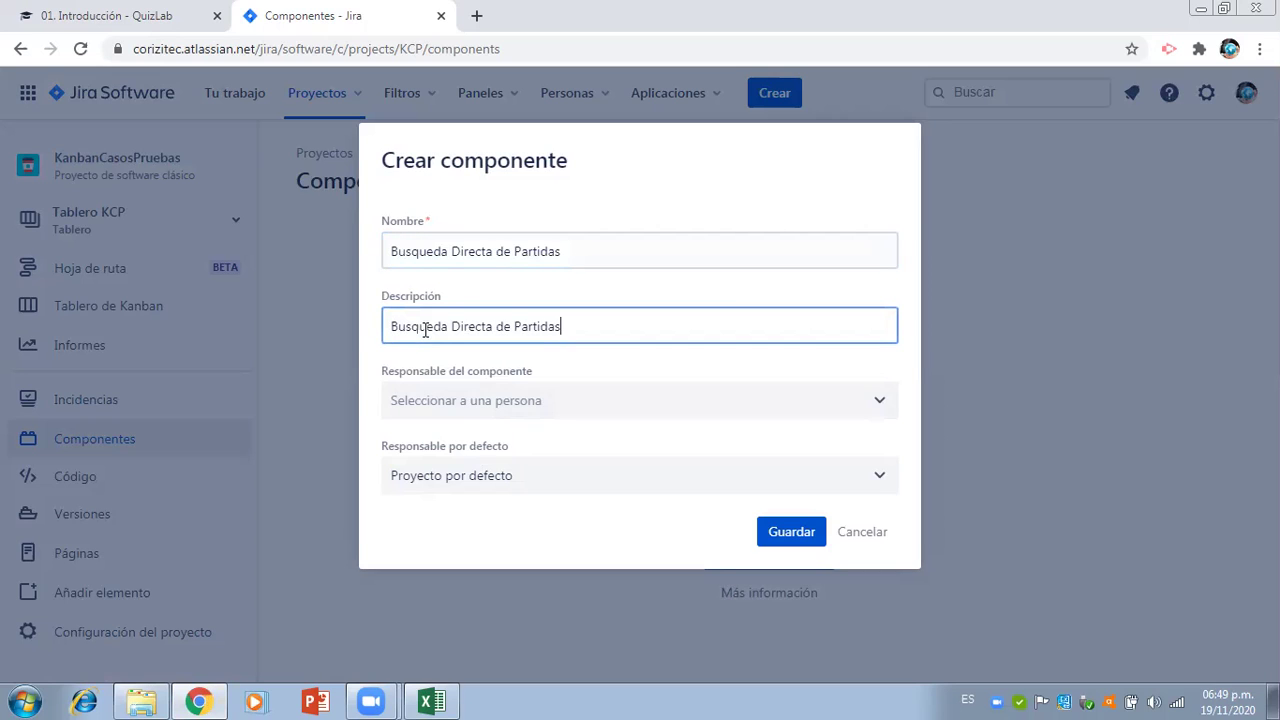
{"action": "left_click", "coordinate": [567, 405]}
{"action": "left_click", "coordinate": [878, 408]}
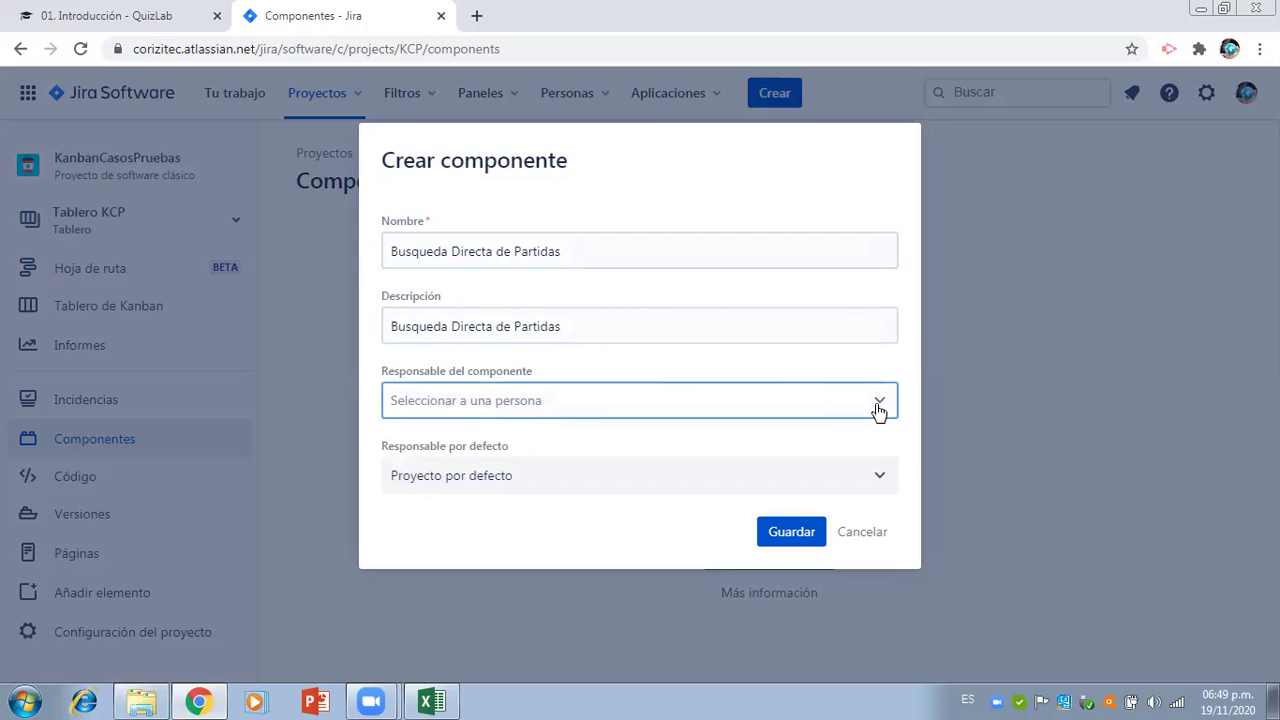
{"action": "left_click", "coordinate": [878, 408]}
{"action": "left_click", "coordinate": [878, 408]}
{"action": "left_click", "coordinate": [778, 538]}
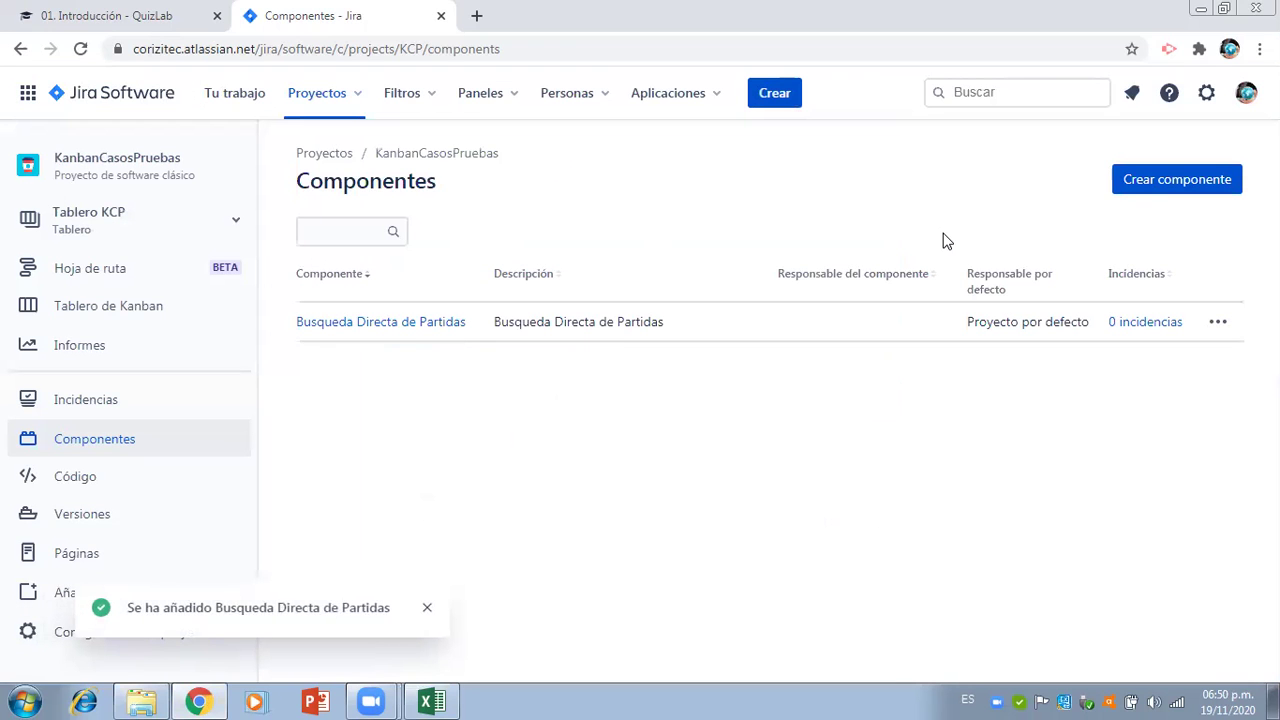
- Create another component with "Busqueda Indice de Partidas" as both Nombre and Descripción, checking the sheet names in Excel
{"action": "left_click", "coordinate": [1134, 196]}
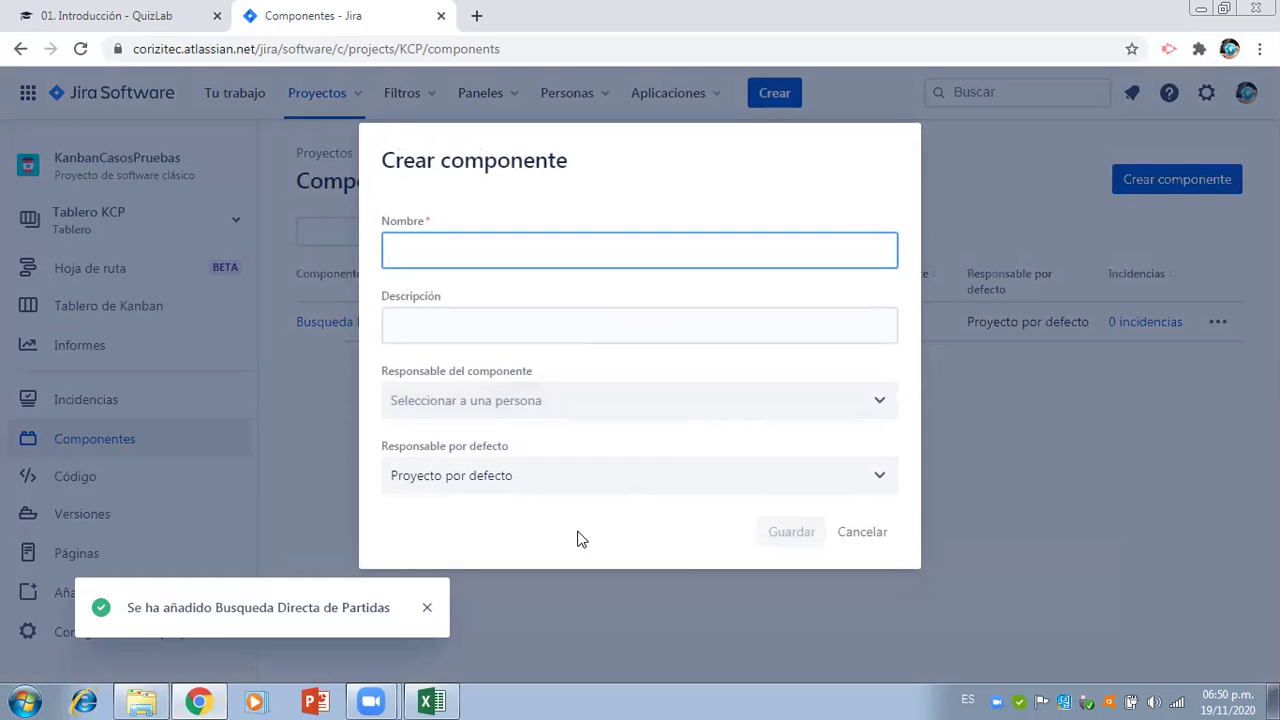
{"action": "left_click", "coordinate": [432, 702]}
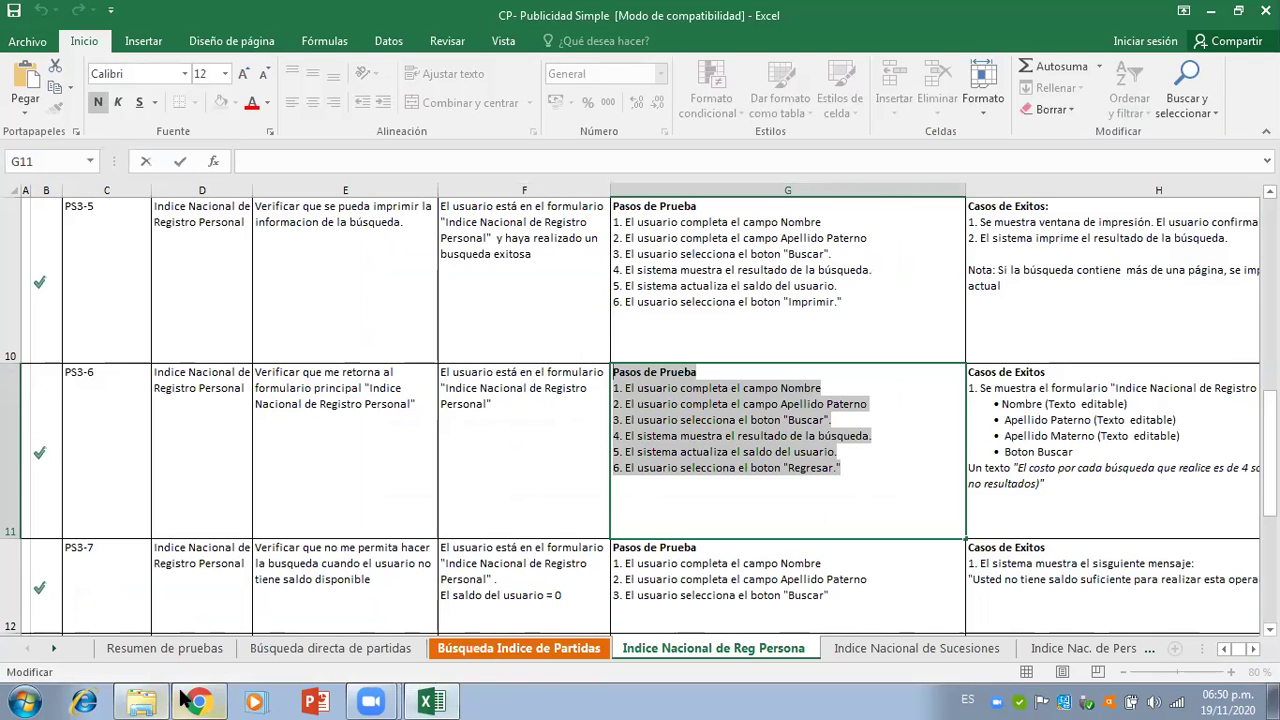
{"action": "left_click", "coordinate": [150, 655]}
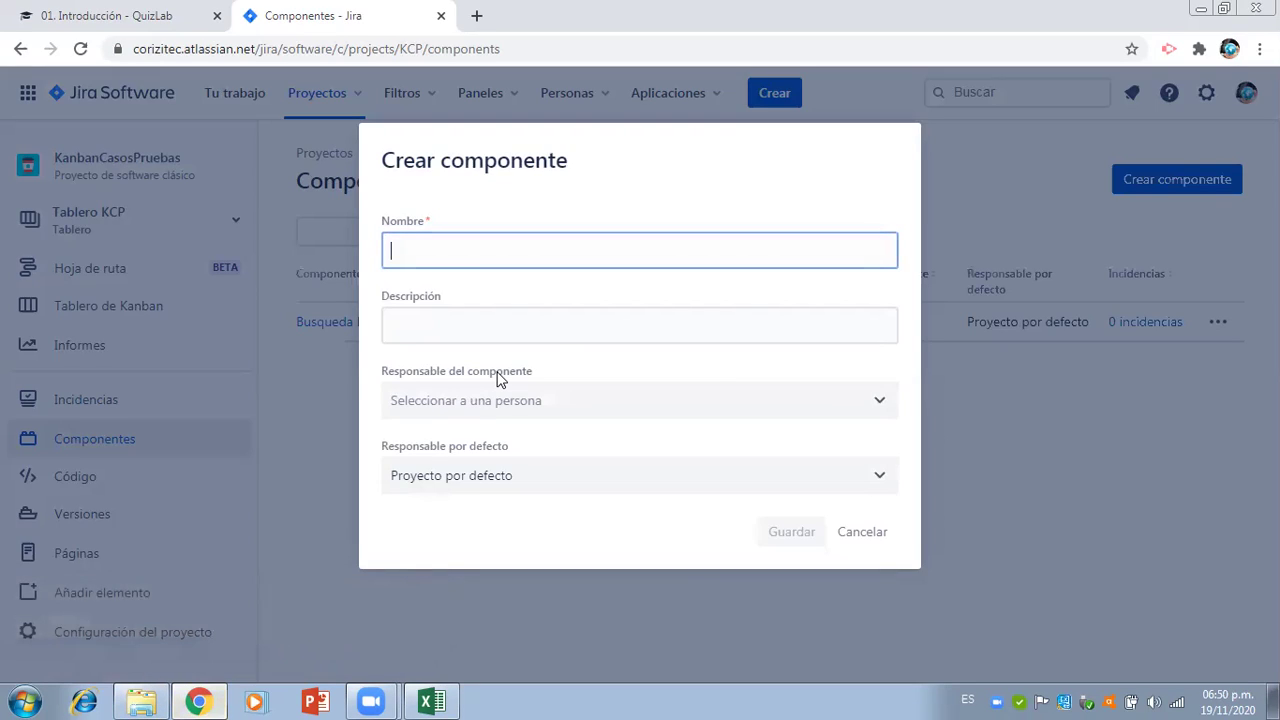
{"action": "type", "text": "Busque"}
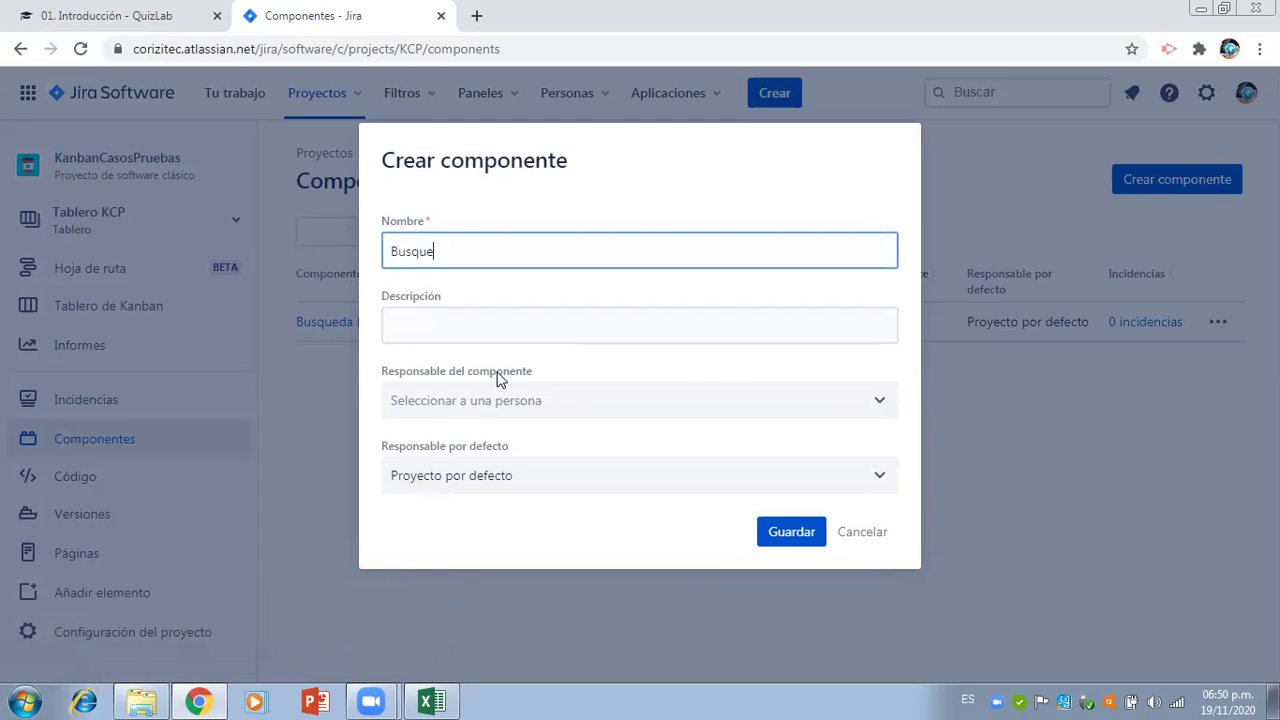
{"action": "type", "text": "da Indice de P"}
{"action": "left_click_drag", "start_coordinate": [569, 250], "coordinate": [414, 244]}
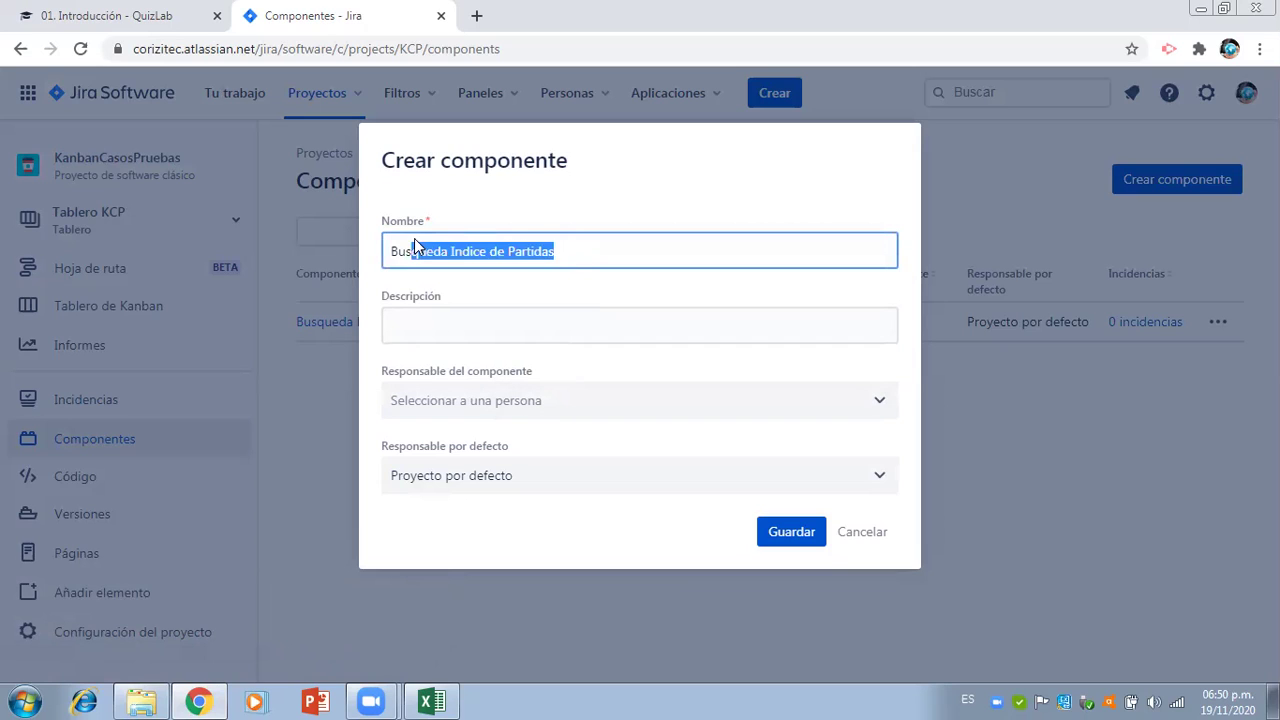
{"action": "left_click", "coordinate": [418, 327]}
{"action": "type", "text": "Busqueda Indice de Partidas"}
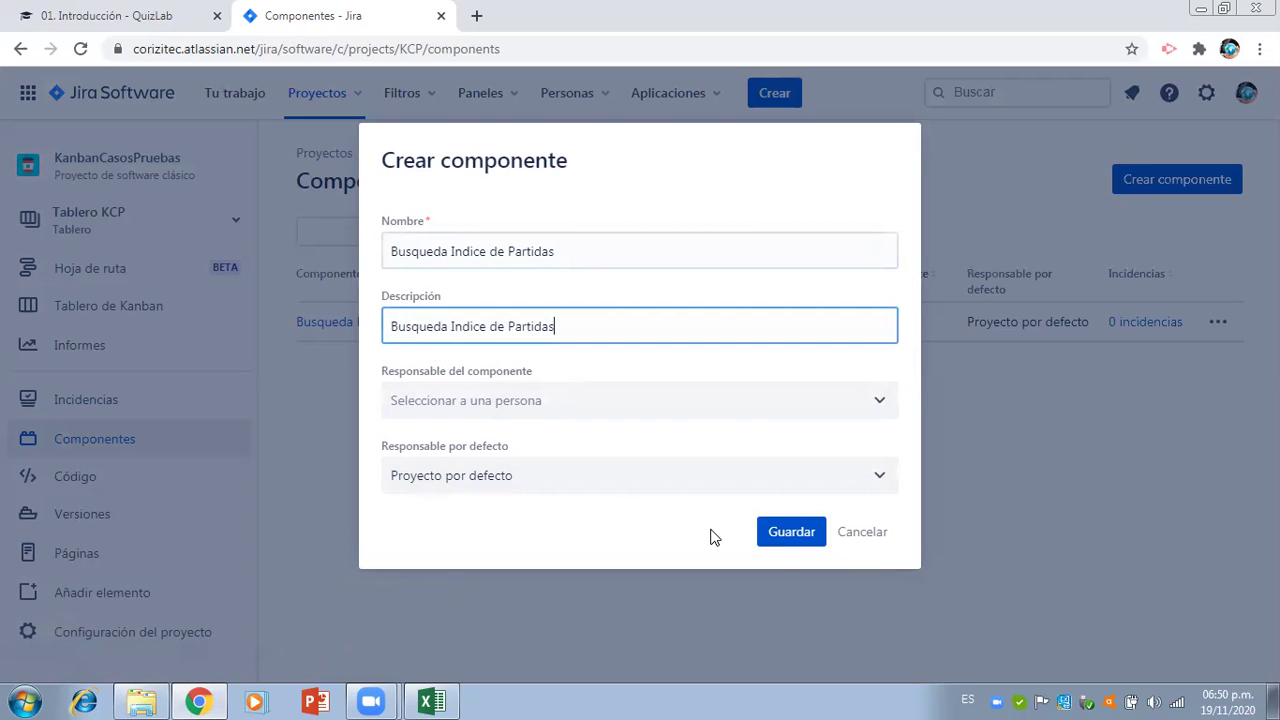
{"action": "left_click", "coordinate": [790, 531]}
- Switch to Excel and copy the name of the sheet "Indice Nacional de Reg Persona"
{"action": "left_click", "coordinate": [431, 701]}
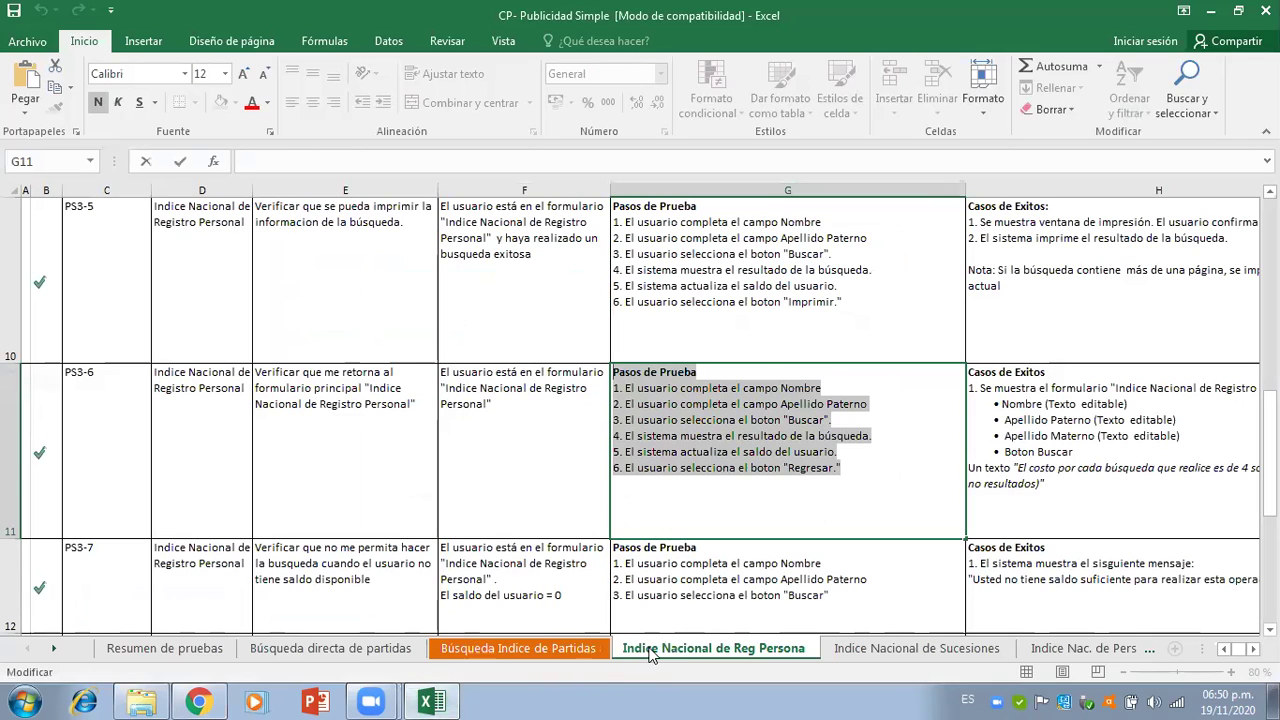
{"action": "left_click", "coordinate": [736, 654]}
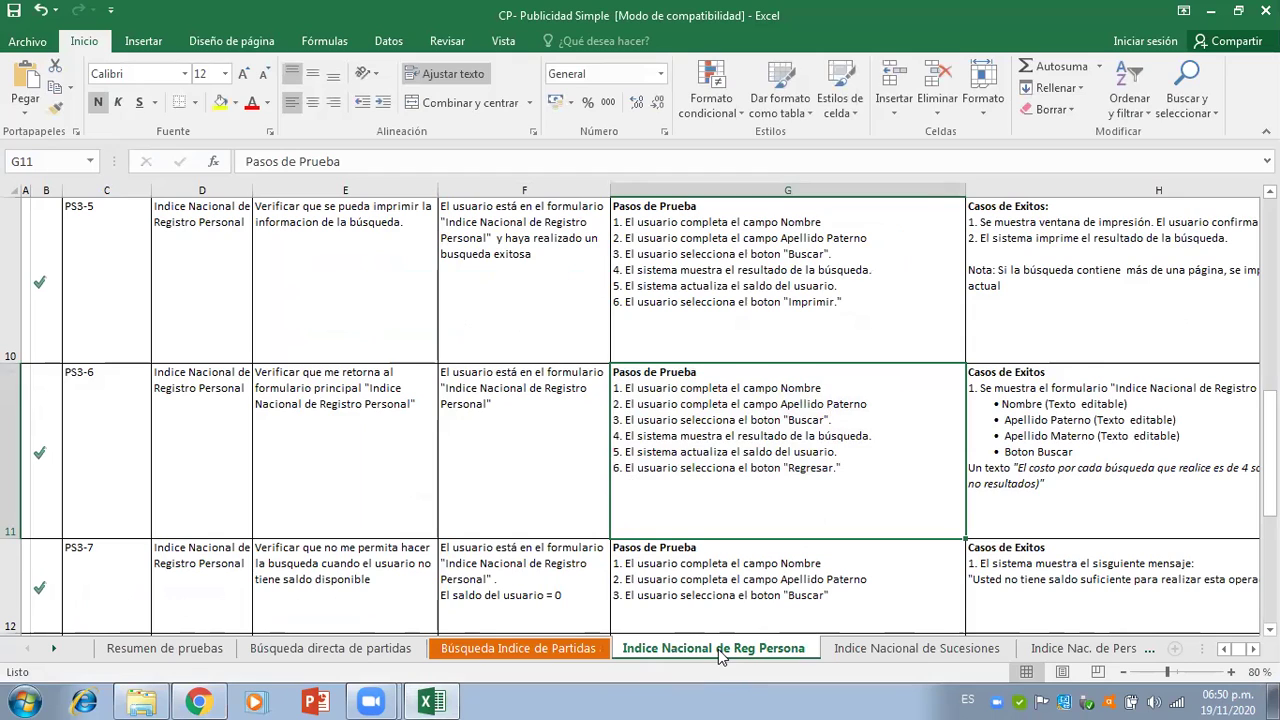
{"action": "double_click", "coordinate": [722, 650]}
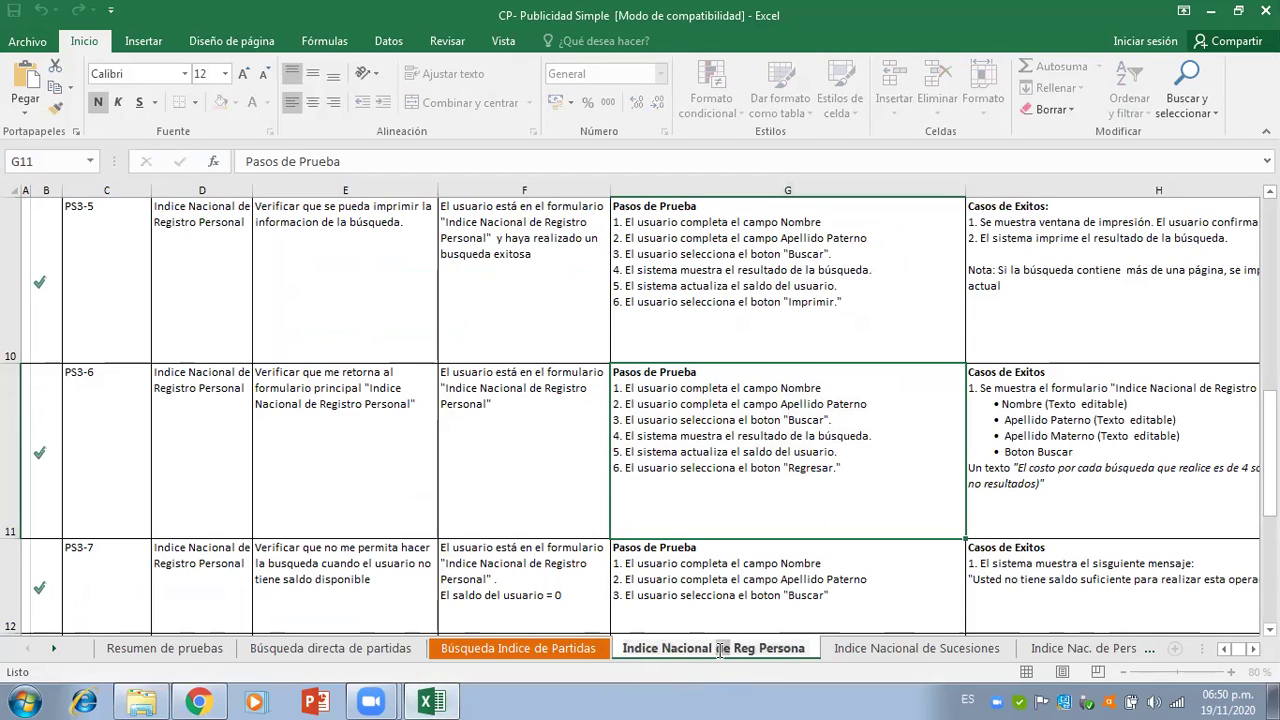
{"action": "left_click_drag", "start_coordinate": [624, 648], "coordinate": [828, 660]}
{"action": "key", "text": "ctrl+c"}
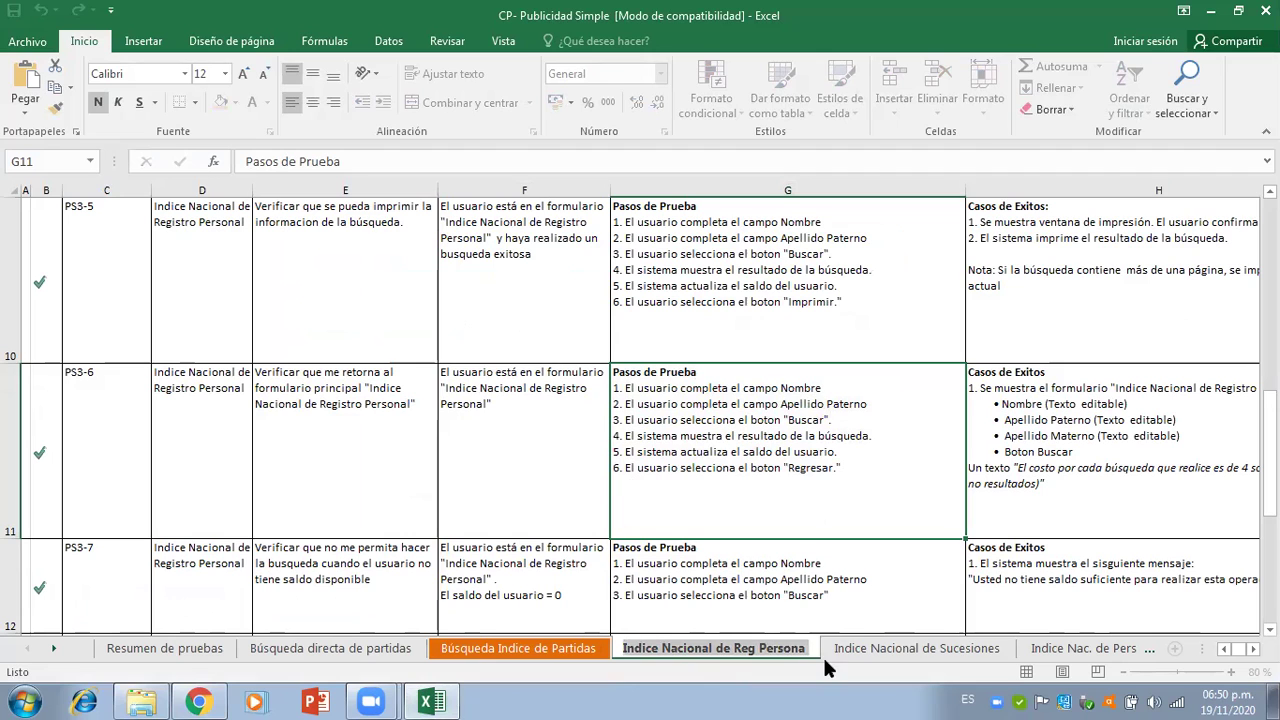
- Create a Jira component using the copied "Indice Nacional de Reg Persona" as both Nombre and Descripción
{"action": "left_click", "coordinate": [205, 700]}
{"action": "left_click", "coordinate": [1137, 179]}
{"action": "key", "text": "ctrl+v"}
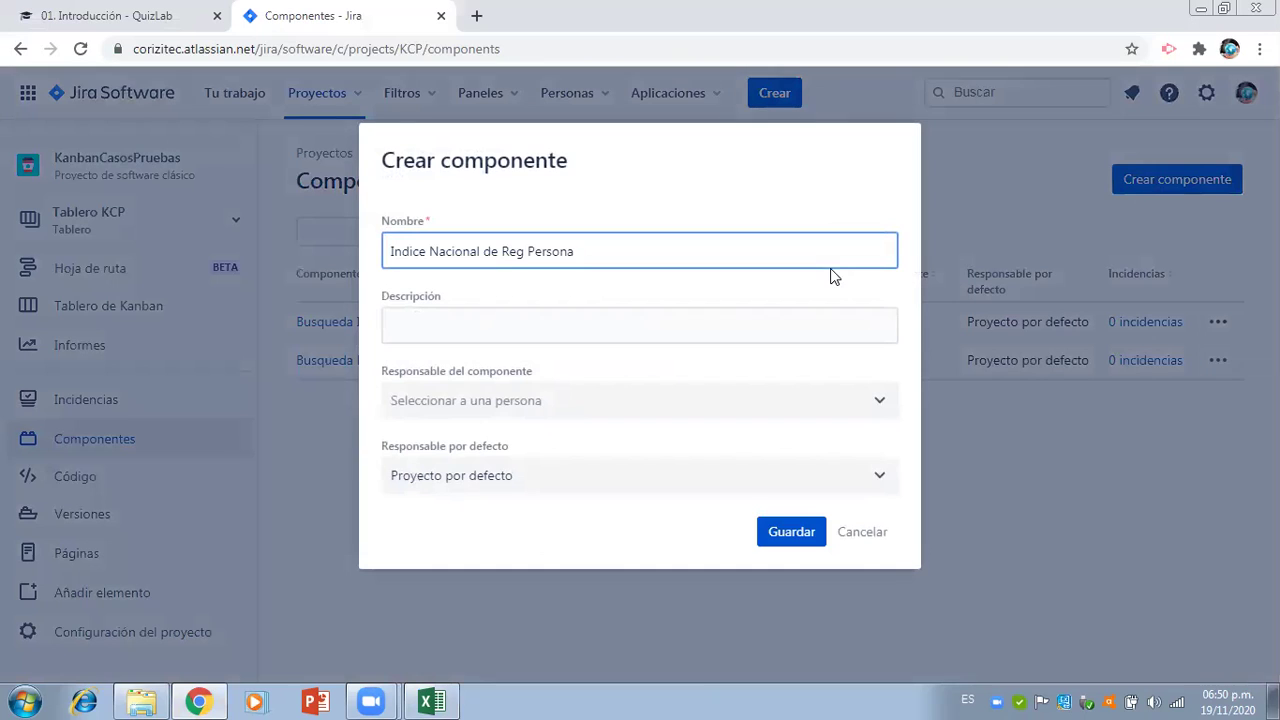
{"action": "left_click", "coordinate": [729, 331]}
{"action": "key", "text": "ctrl+v"}
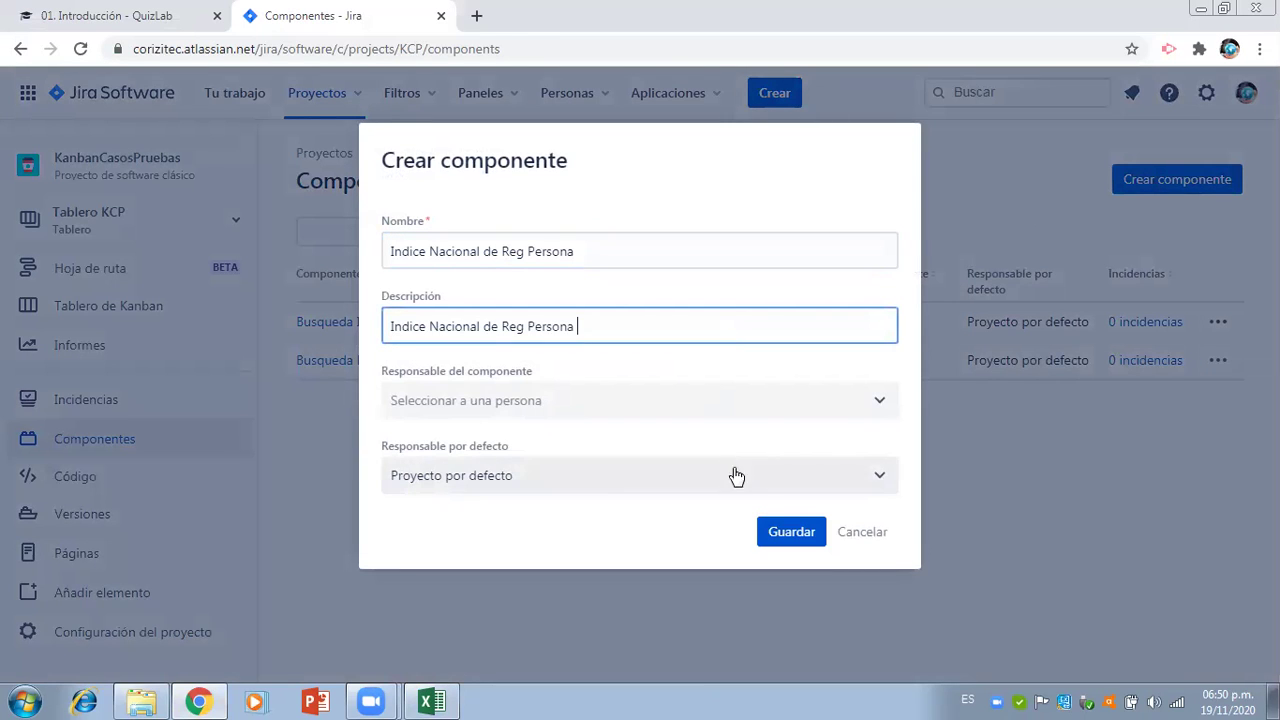
{"action": "left_click", "coordinate": [783, 533]}
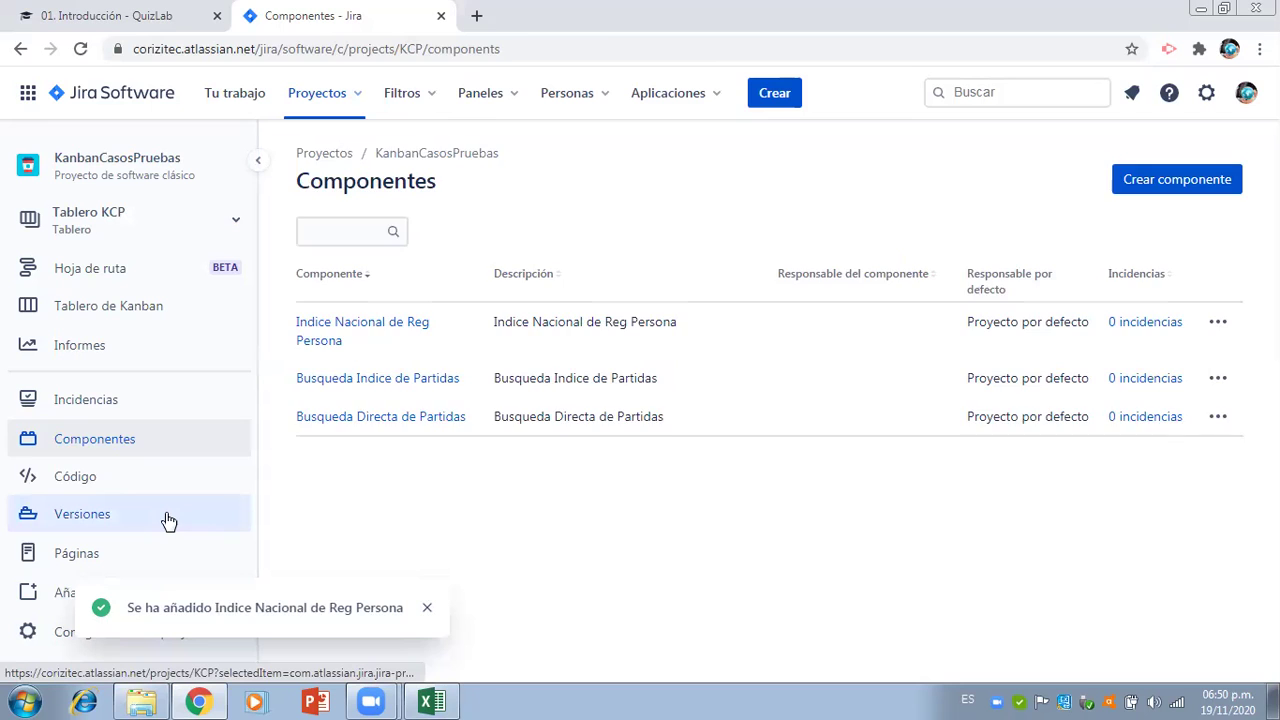
- Start a new project version named "Version 1" with Fecha de inicio 11/19/2020
{"action": "left_click", "coordinate": [168, 521]}
{"action": "left_click", "coordinate": [770, 518]}
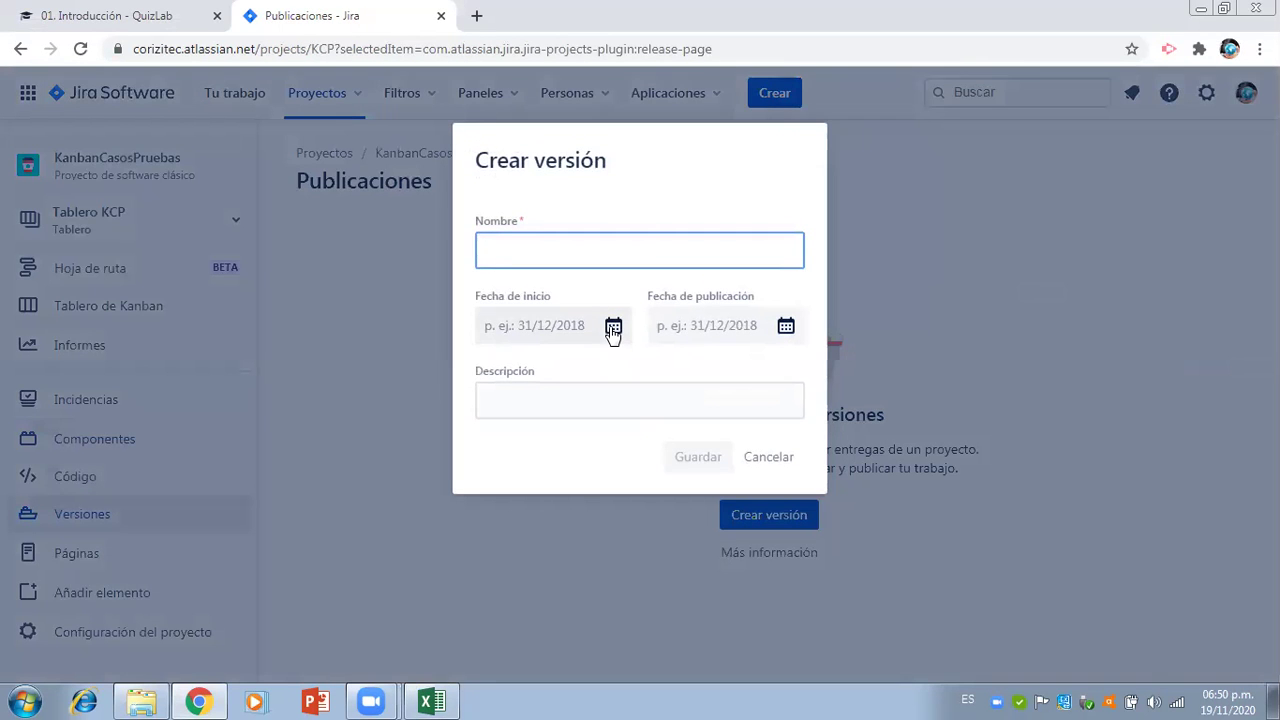
{"action": "type", "text": "Version 1"}
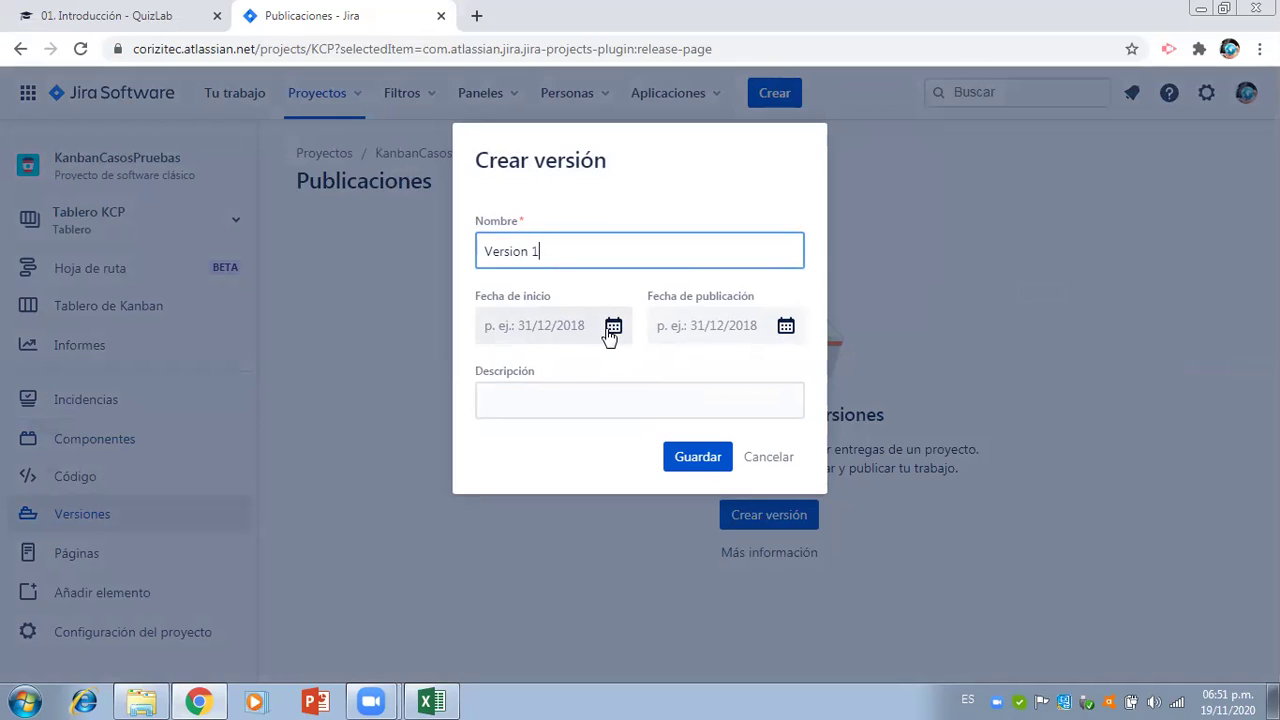
{"action": "left_click", "coordinate": [612, 327]}
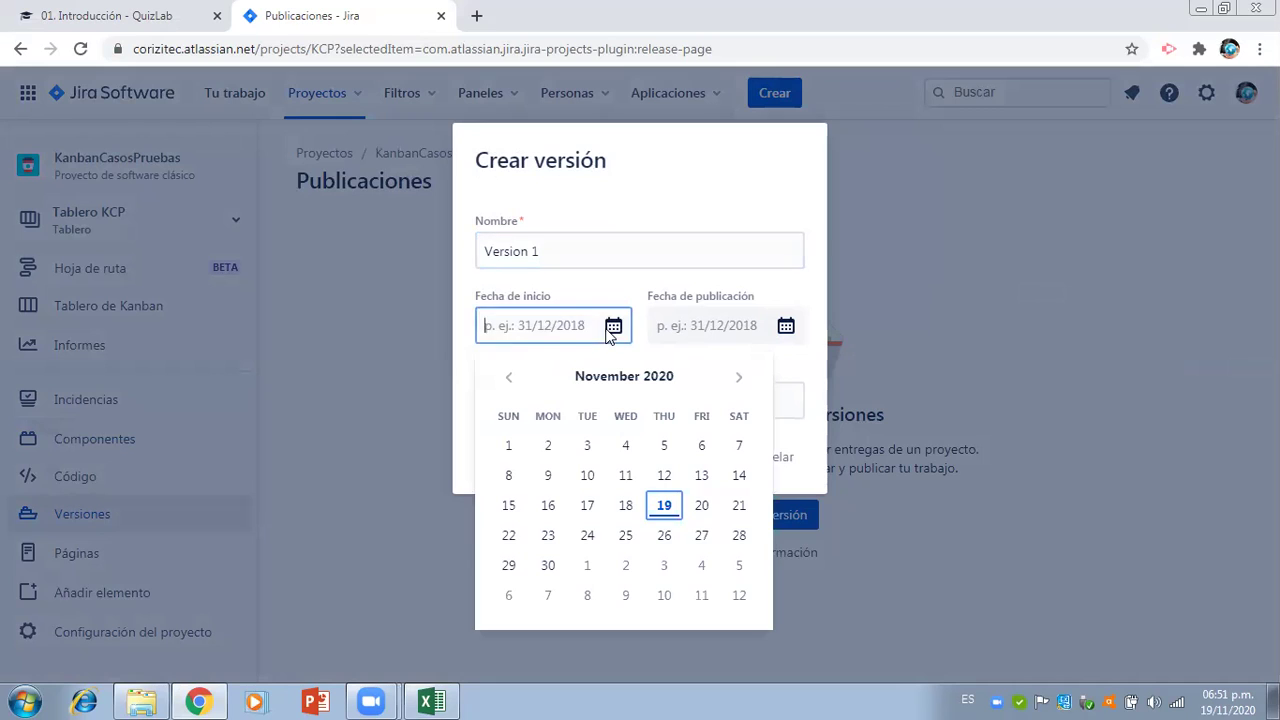
{"action": "left_click", "coordinate": [664, 507]}
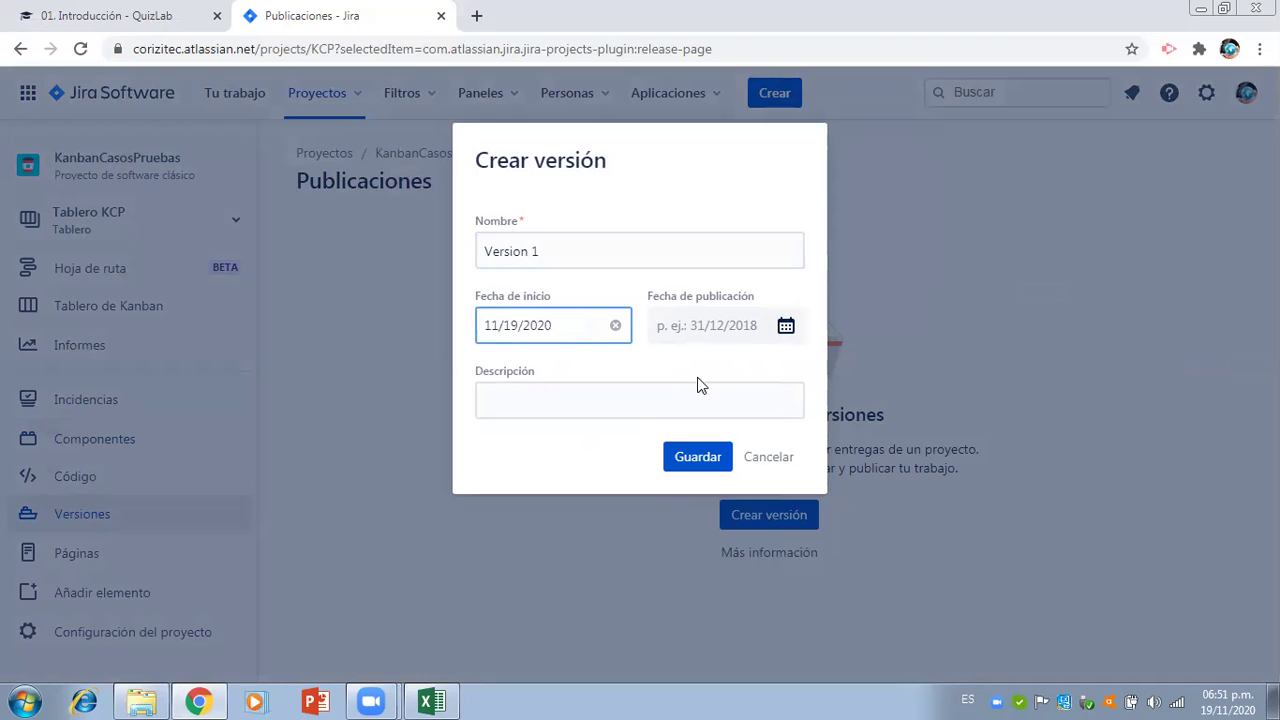
- Set Version 1's Fecha de publicación to 11/26/2020, enter "Version 1" as its Descripción and save it
{"action": "left_click", "coordinate": [786, 327]}
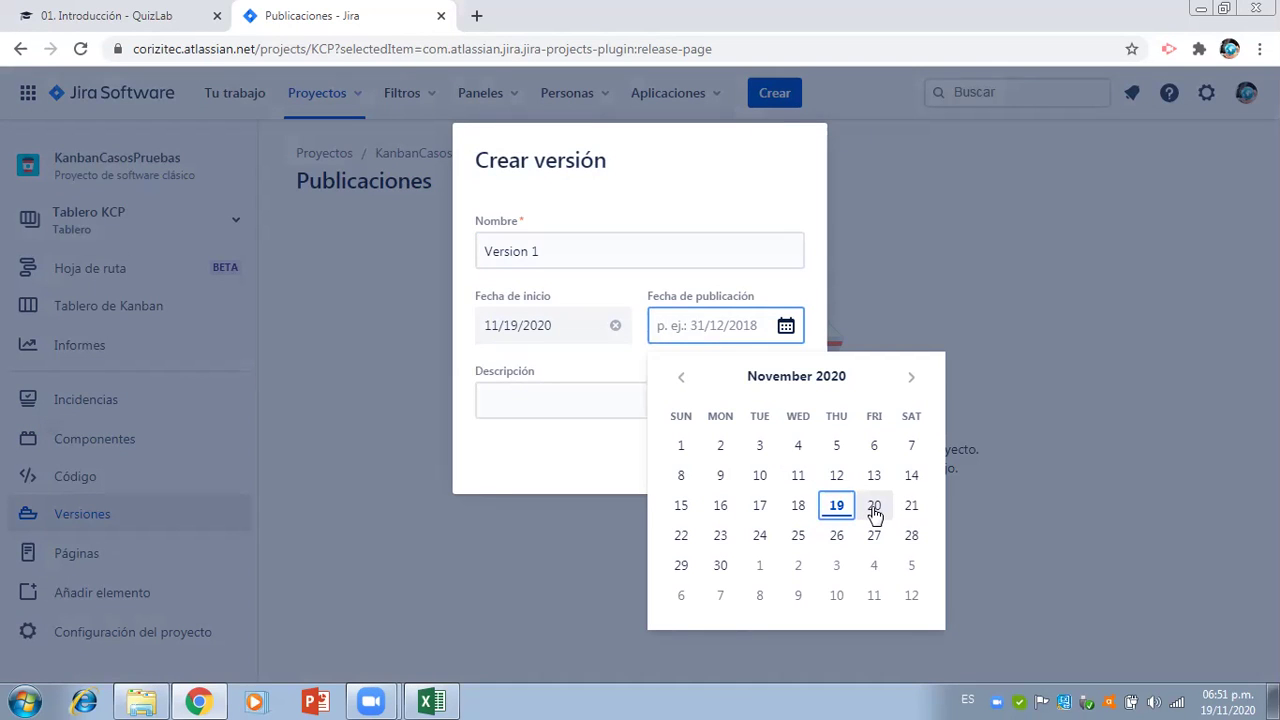
{"action": "left_click", "coordinate": [836, 535]}
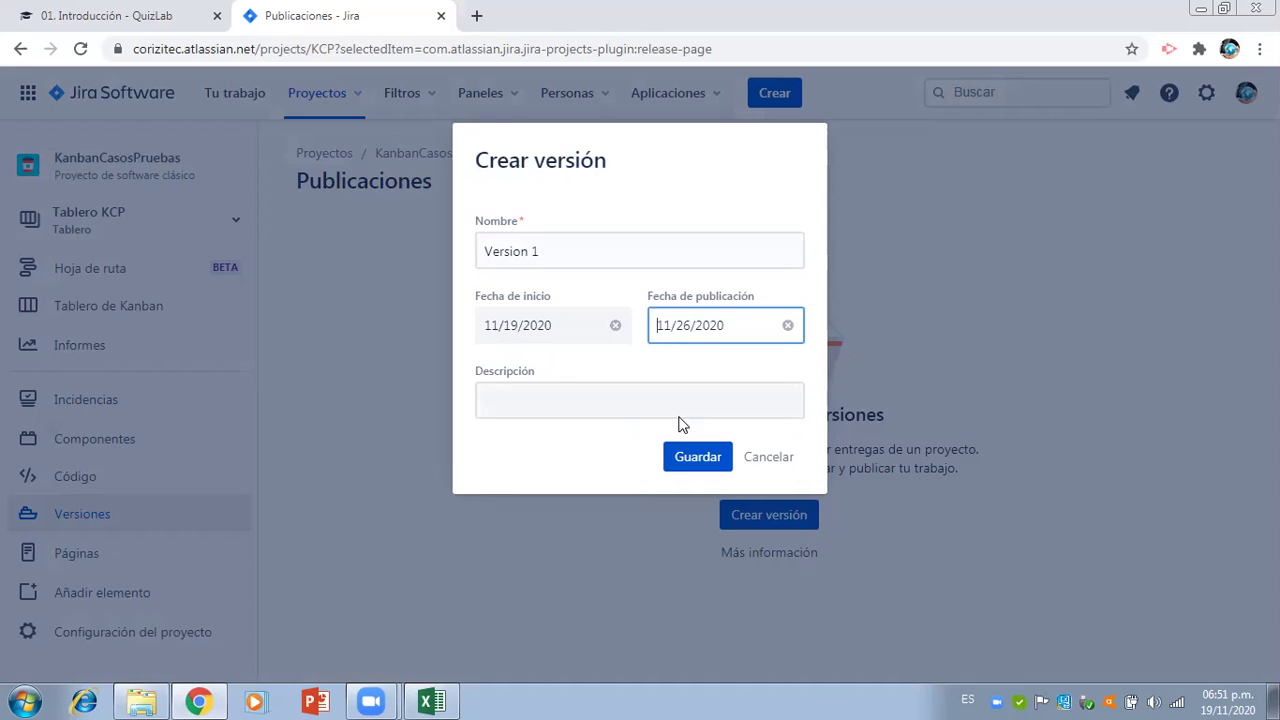
{"action": "left_click", "coordinate": [648, 406]}
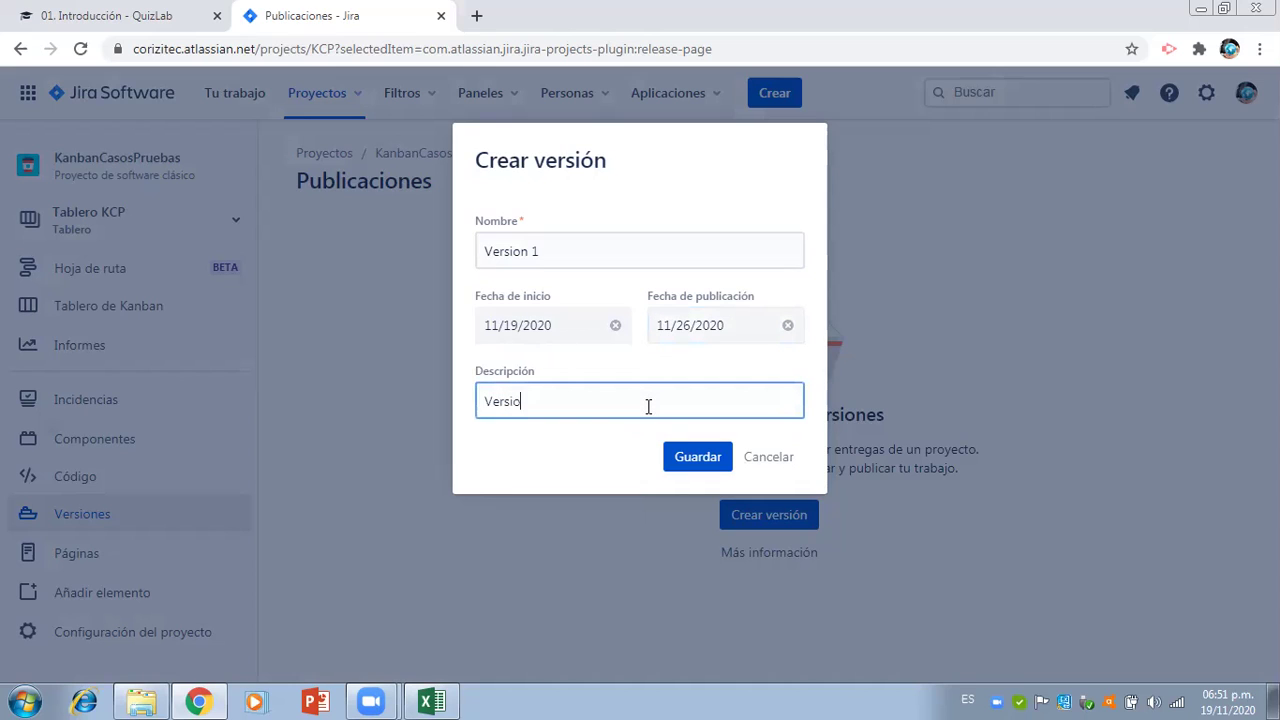
{"action": "left_click", "coordinate": [694, 458]}
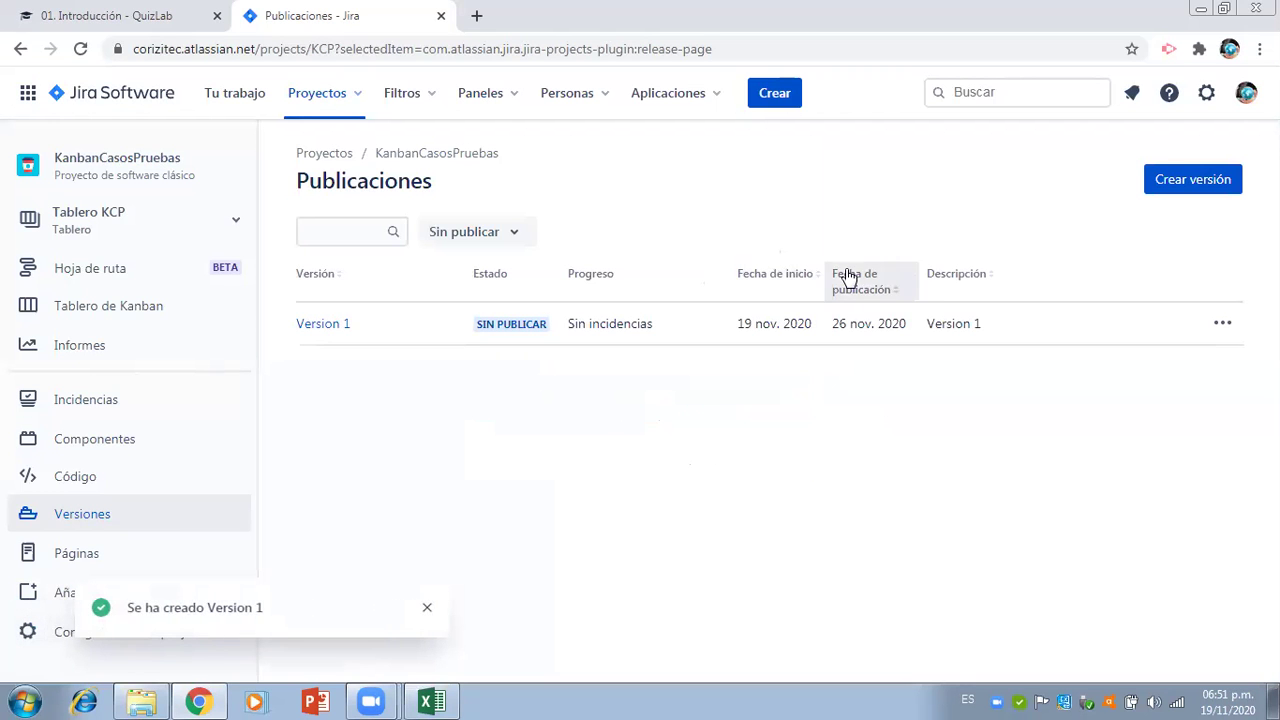
- Start a new project version named "Version 2" with Fecha de inicio 11/27/2020
{"action": "left_click", "coordinate": [1176, 181]}
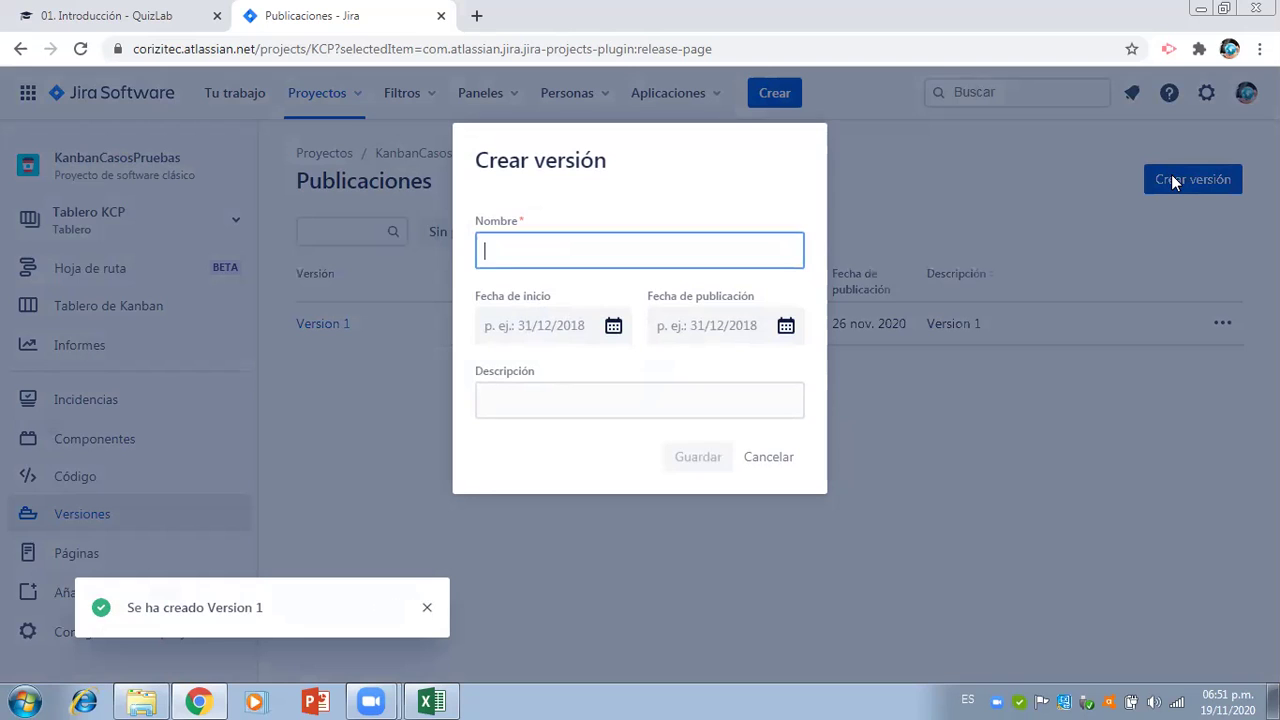
{"action": "type", "text": "Version 2"}
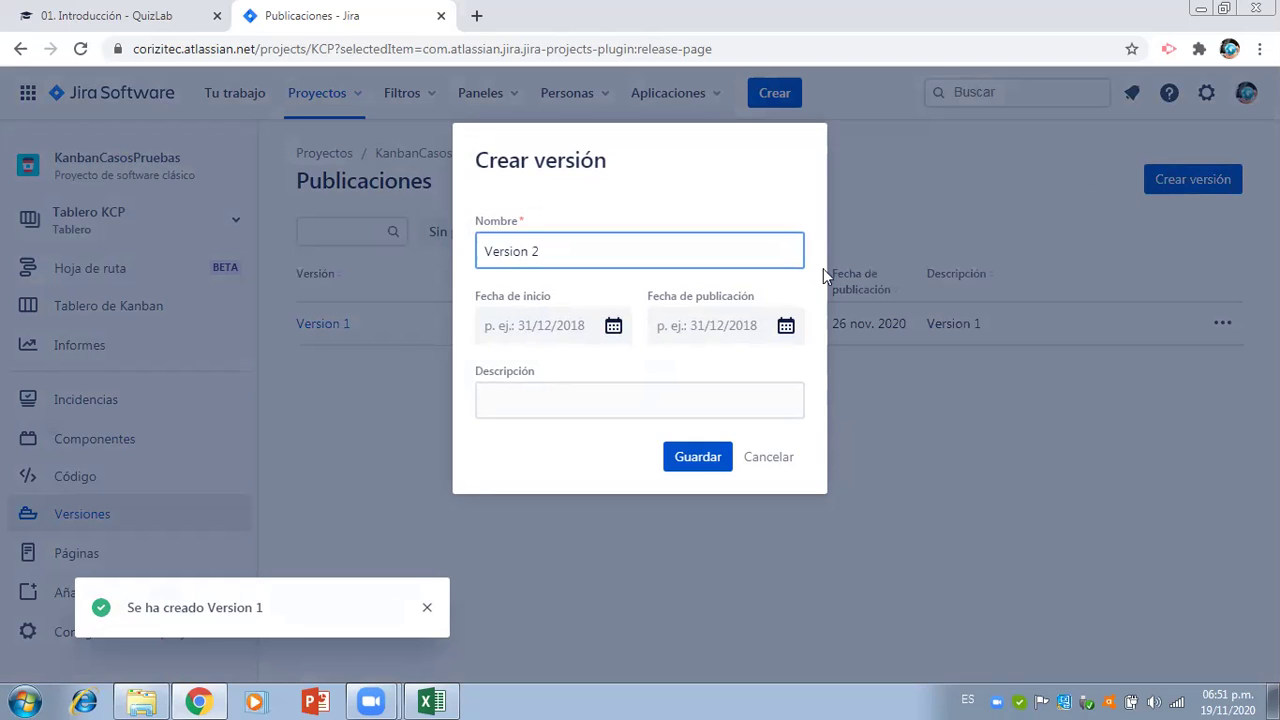
{"action": "left_click", "coordinate": [613, 327]}
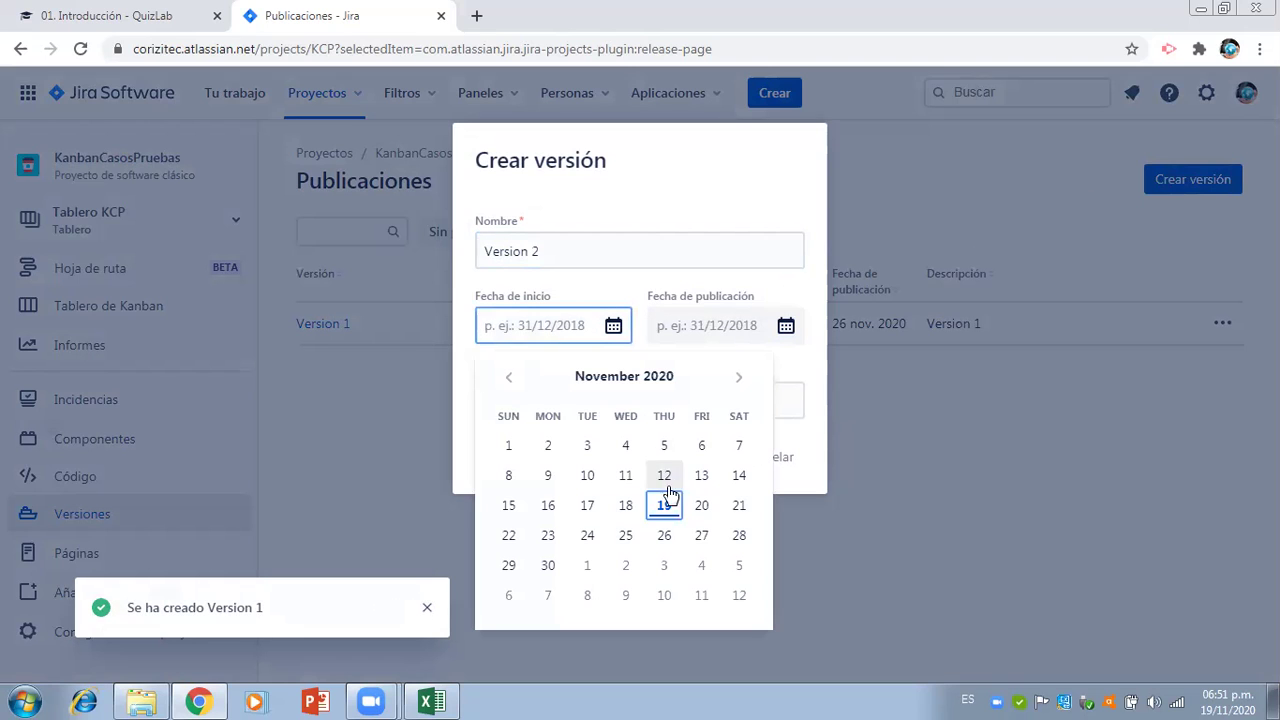
{"action": "left_click", "coordinate": [701, 537]}
- Set Version 2's Fecha de publicación to 12/4/2020, enter "Version 2" as its Descripción and save it
{"action": "left_click", "coordinate": [786, 327]}
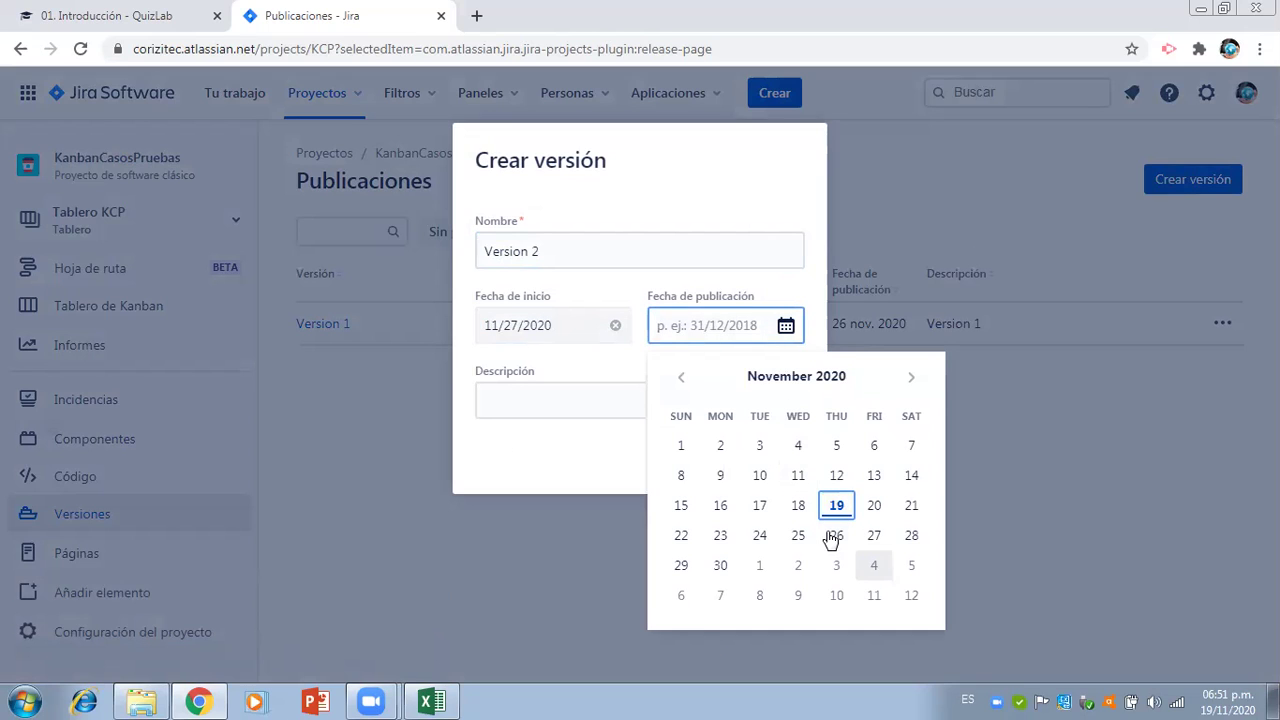
{"action": "key", "text": "Return"}
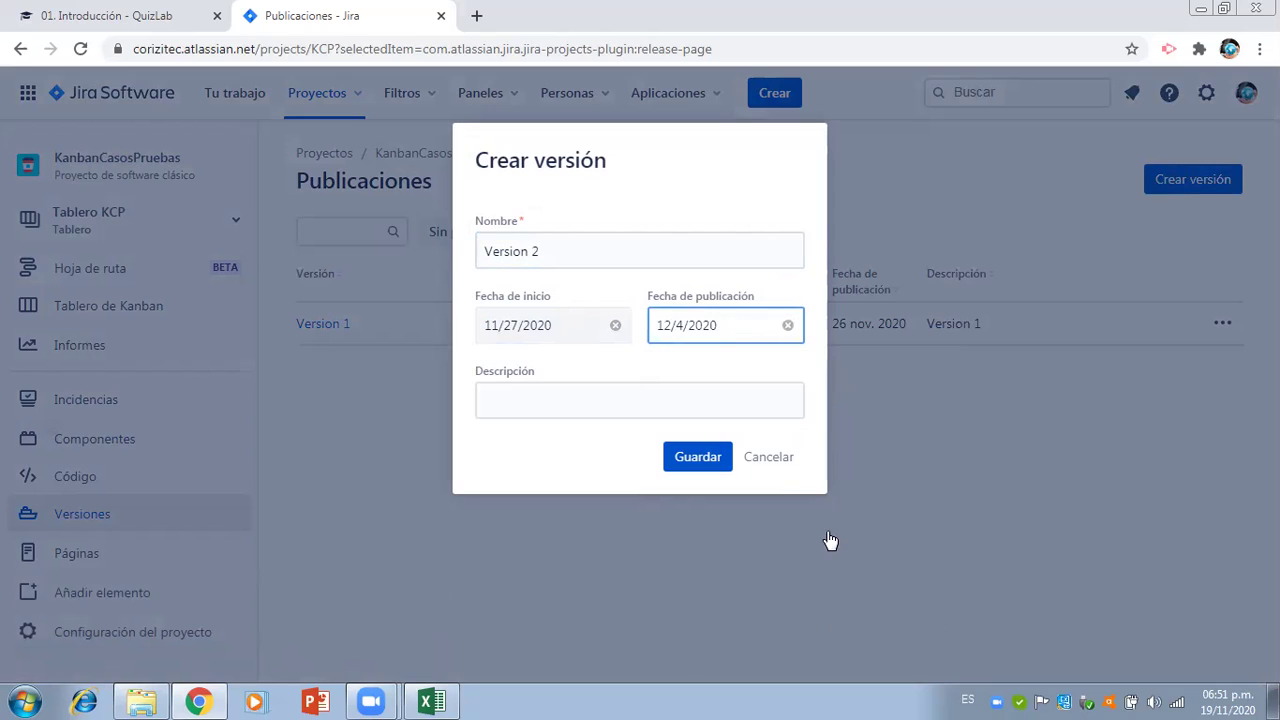
{"action": "left_click", "coordinate": [695, 395]}
{"action": "type", "text": "Version 2"}
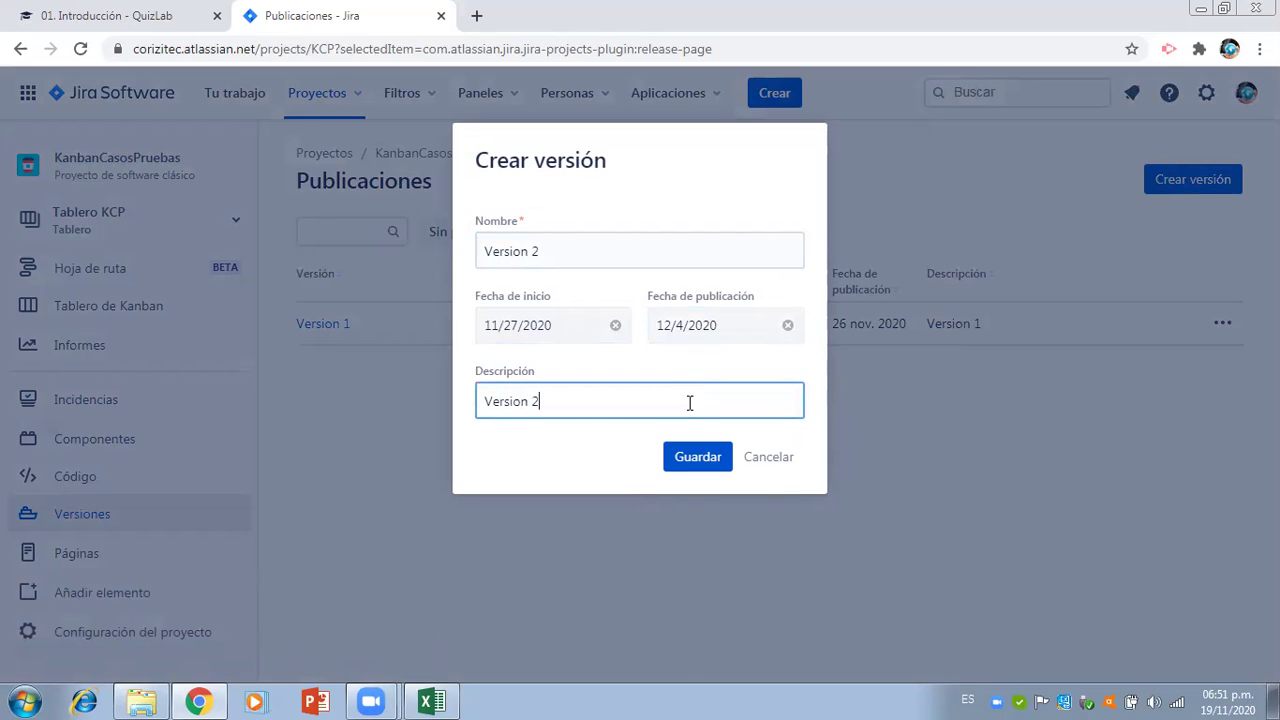
{"action": "left_click", "coordinate": [691, 457]}
- Start a new project version named "Version 3" with Fecha de inicio 12/5/2020
{"action": "left_click", "coordinate": [1182, 186]}
{"action": "type", "text": "Version 3"}
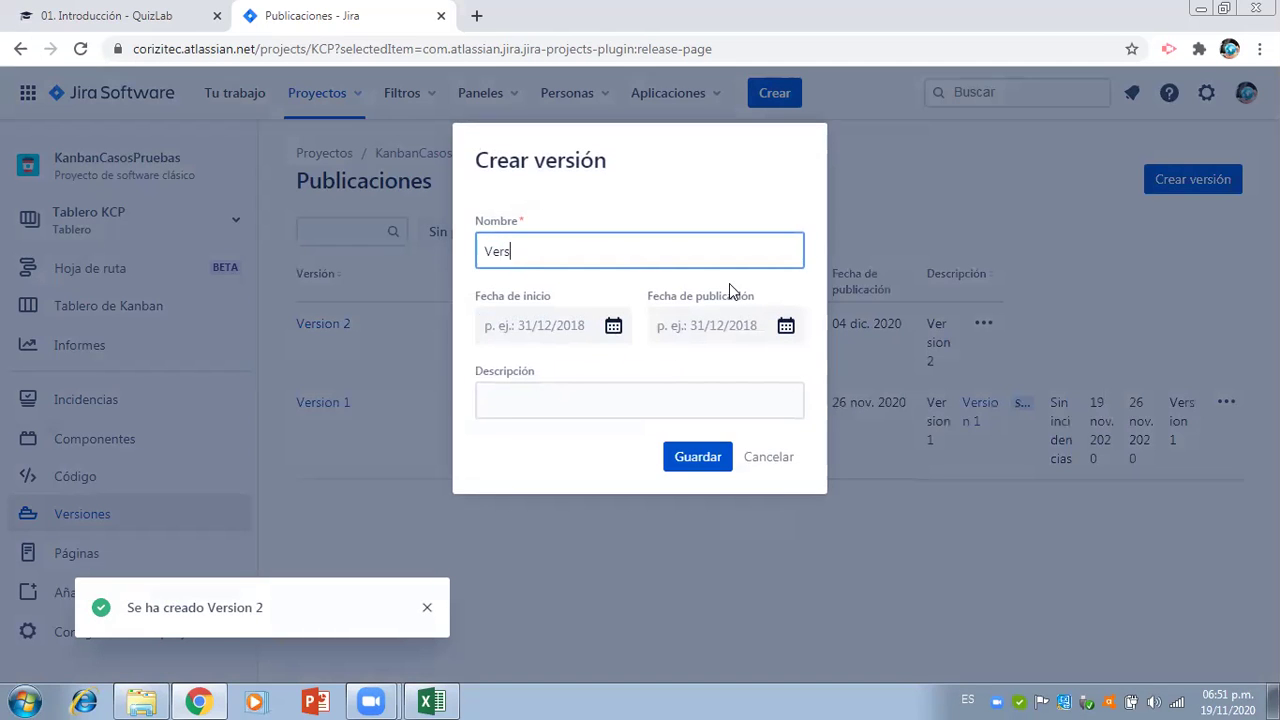
{"action": "left_click", "coordinate": [613, 326]}
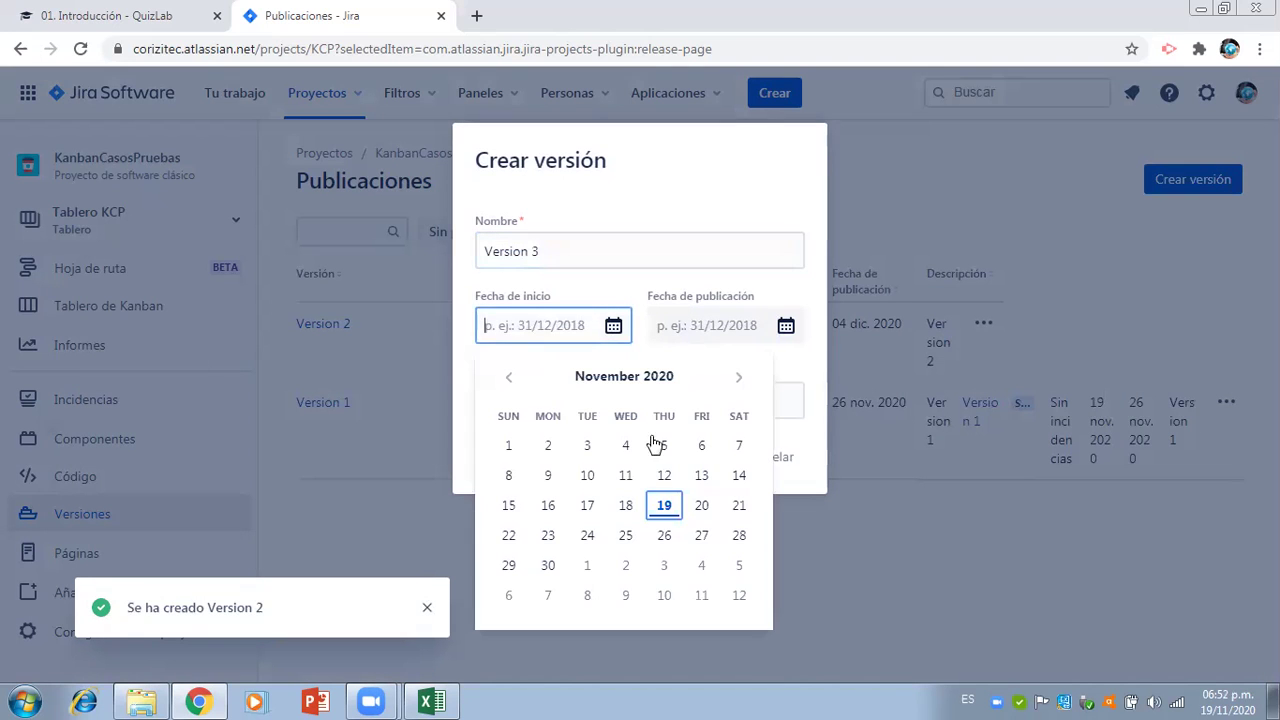
{"action": "left_click", "coordinate": [739, 378]}
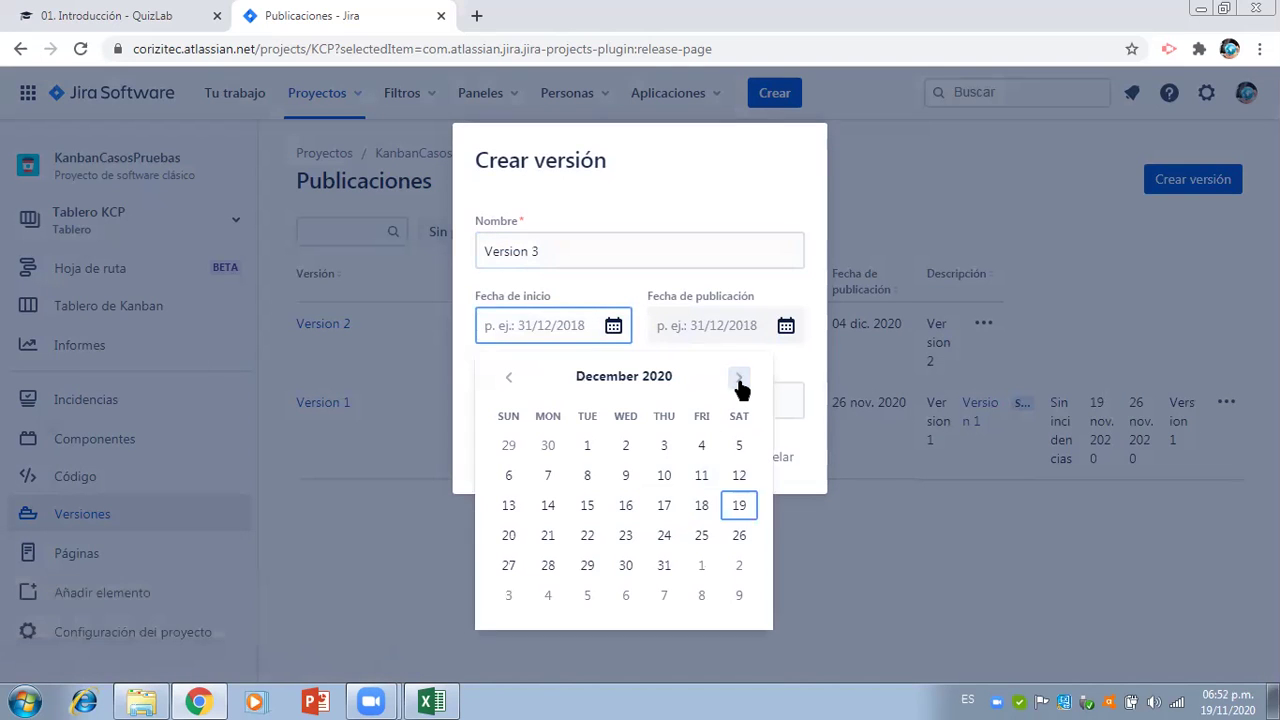
{"action": "left_click", "coordinate": [739, 446]}
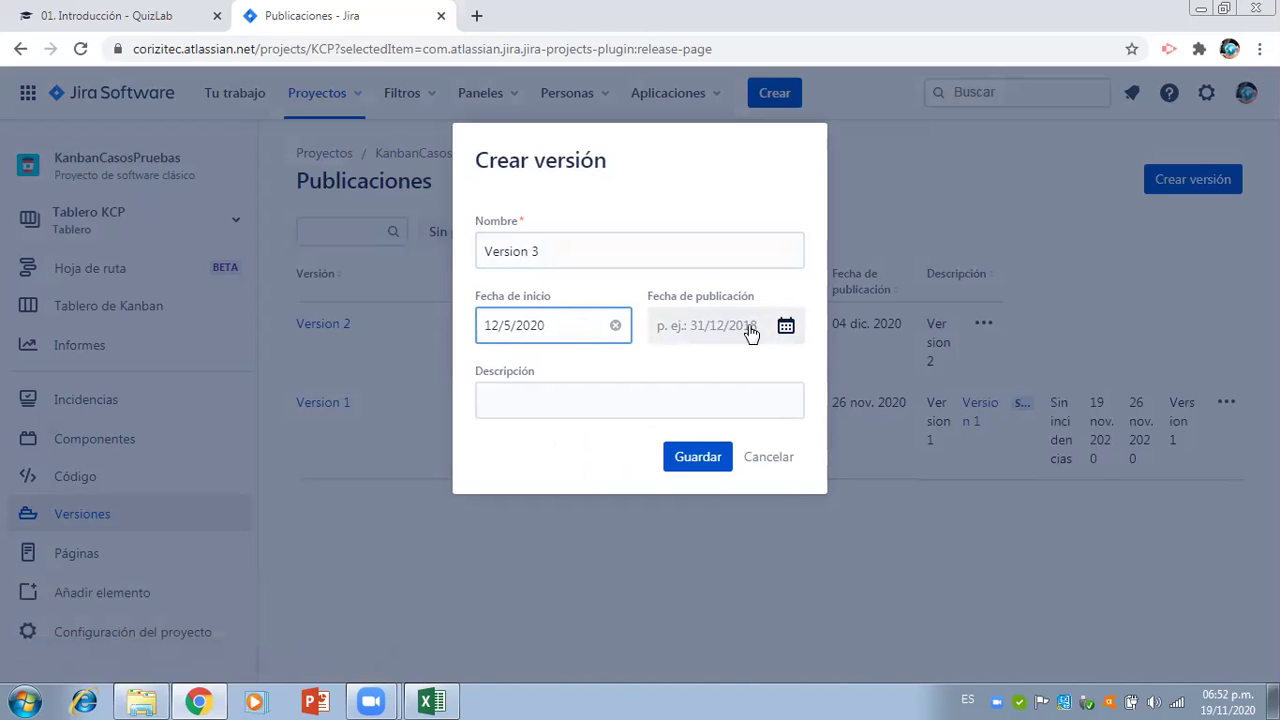
- Set Version 3's Fecha de publicación to 12/12/2020, enter "Version 3" as its Descripción and save it
{"action": "left_click", "coordinate": [786, 327]}
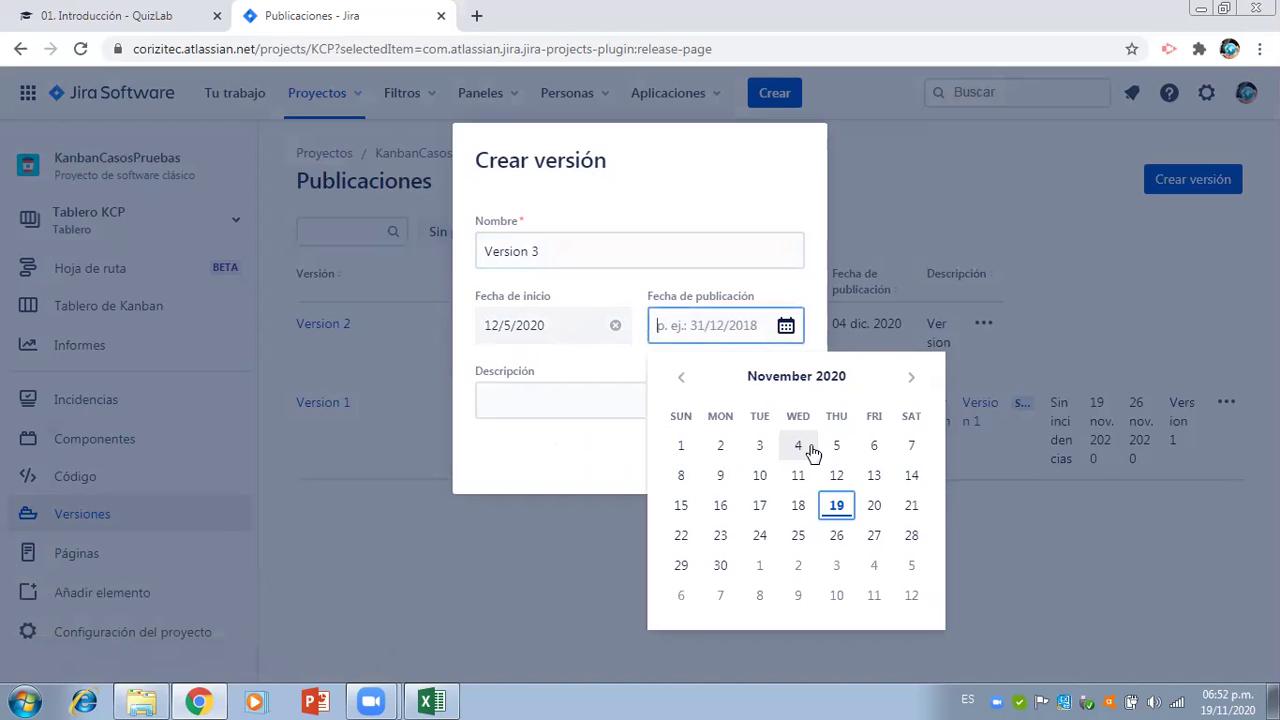
{"action": "left_click", "coordinate": [912, 380]}
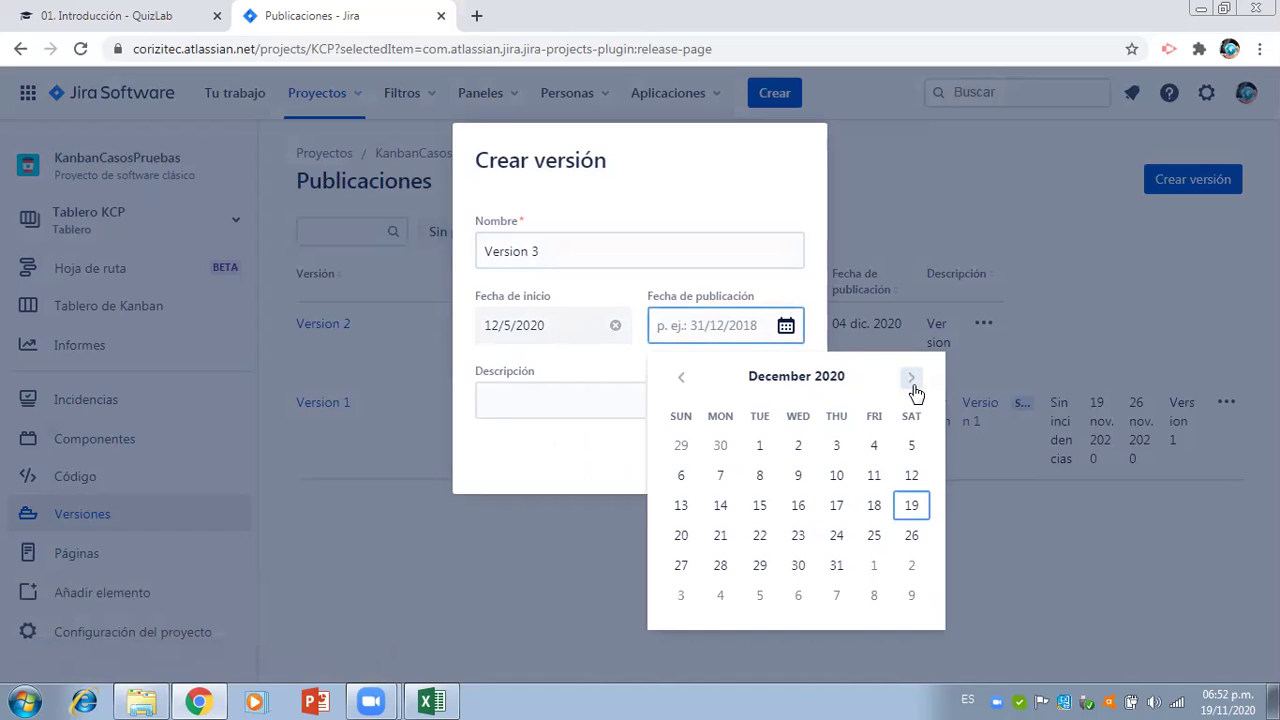
{"action": "left_click", "coordinate": [910, 476]}
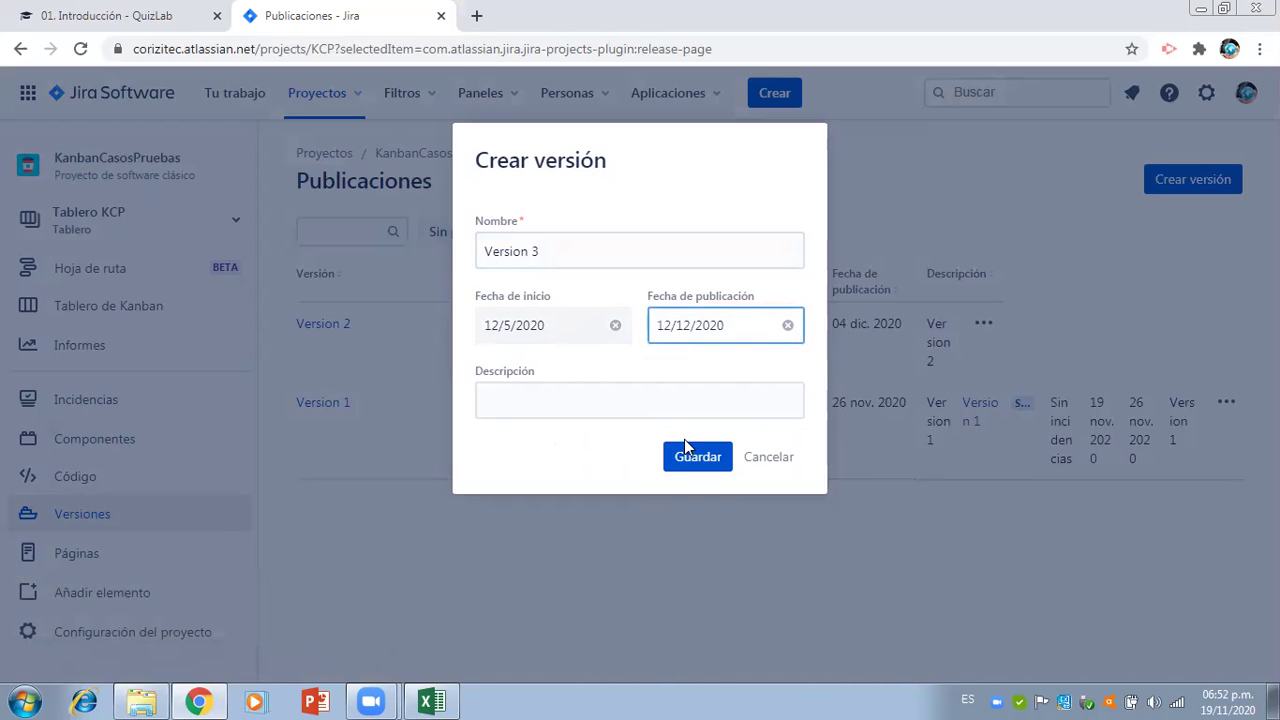
{"action": "left_click", "coordinate": [646, 402]}
{"action": "type", "text": "Vrsion 3"}
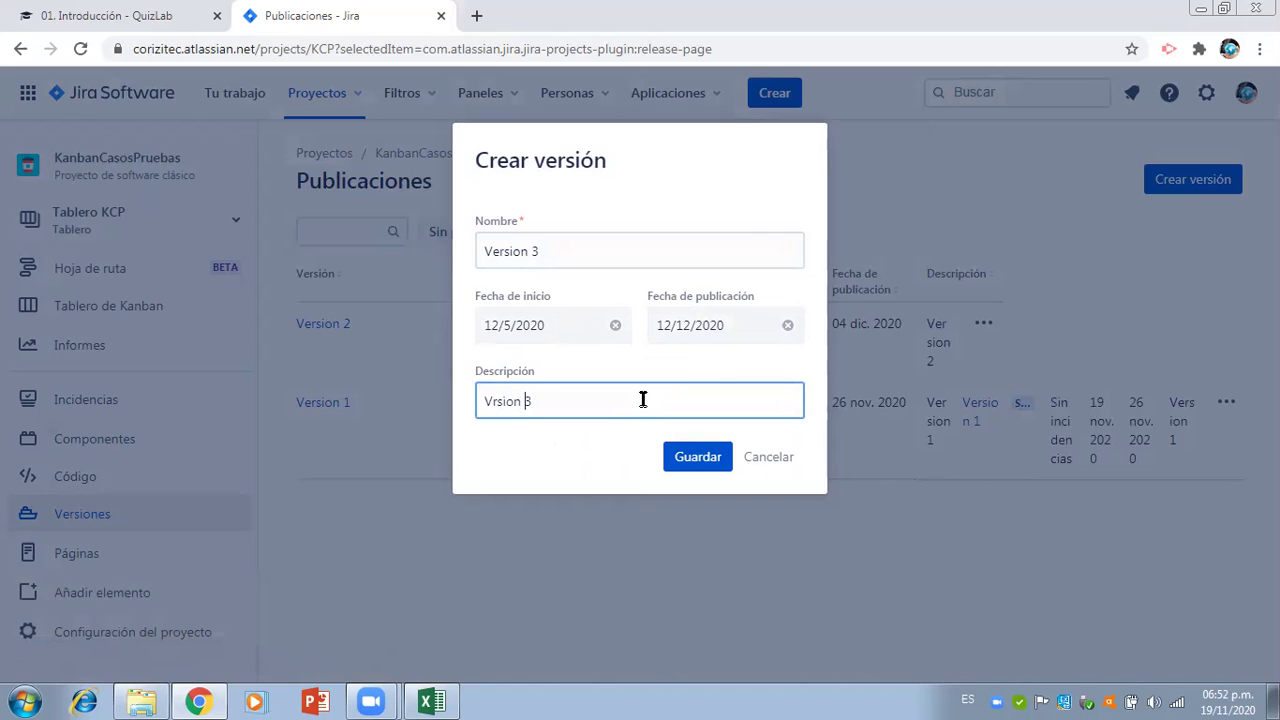
{"action": "type", "text": "e"}
{"action": "left_click", "coordinate": [686, 457]}
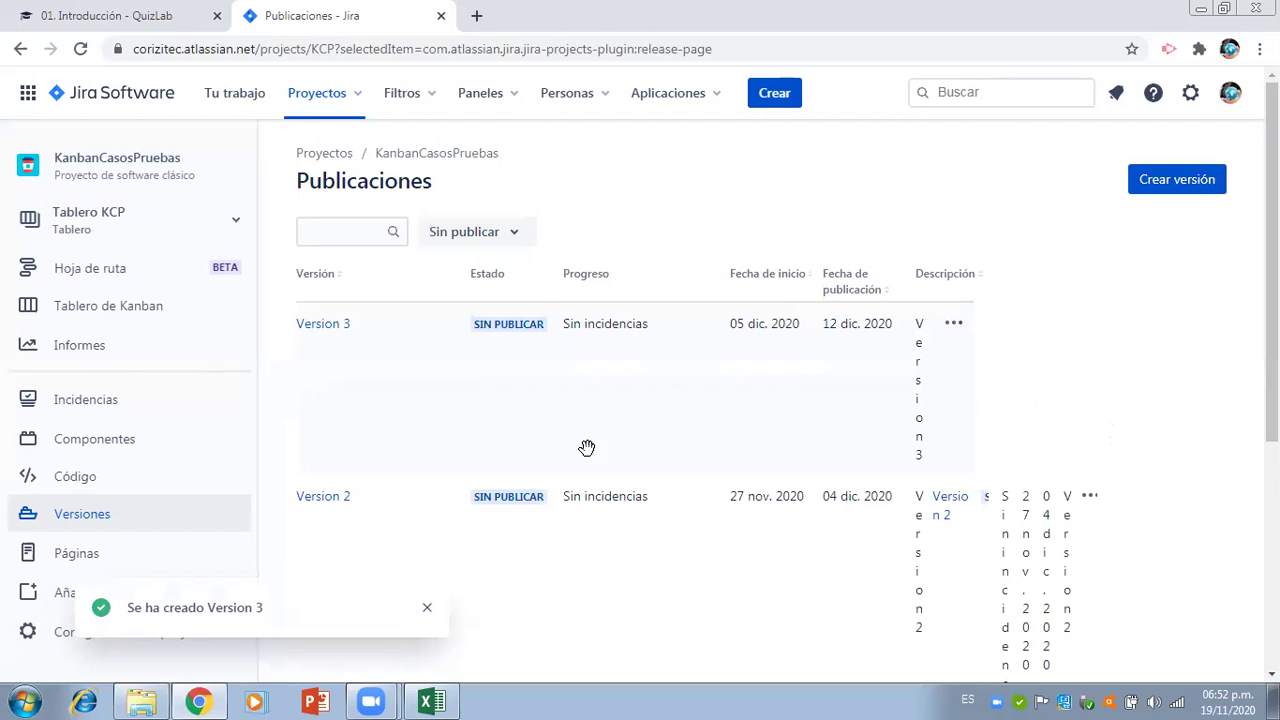
- Open the project's Incidencias and filter them by Persona asignada, including the project owner and the first two suggested users
{"action": "left_click", "coordinate": [153, 404]}
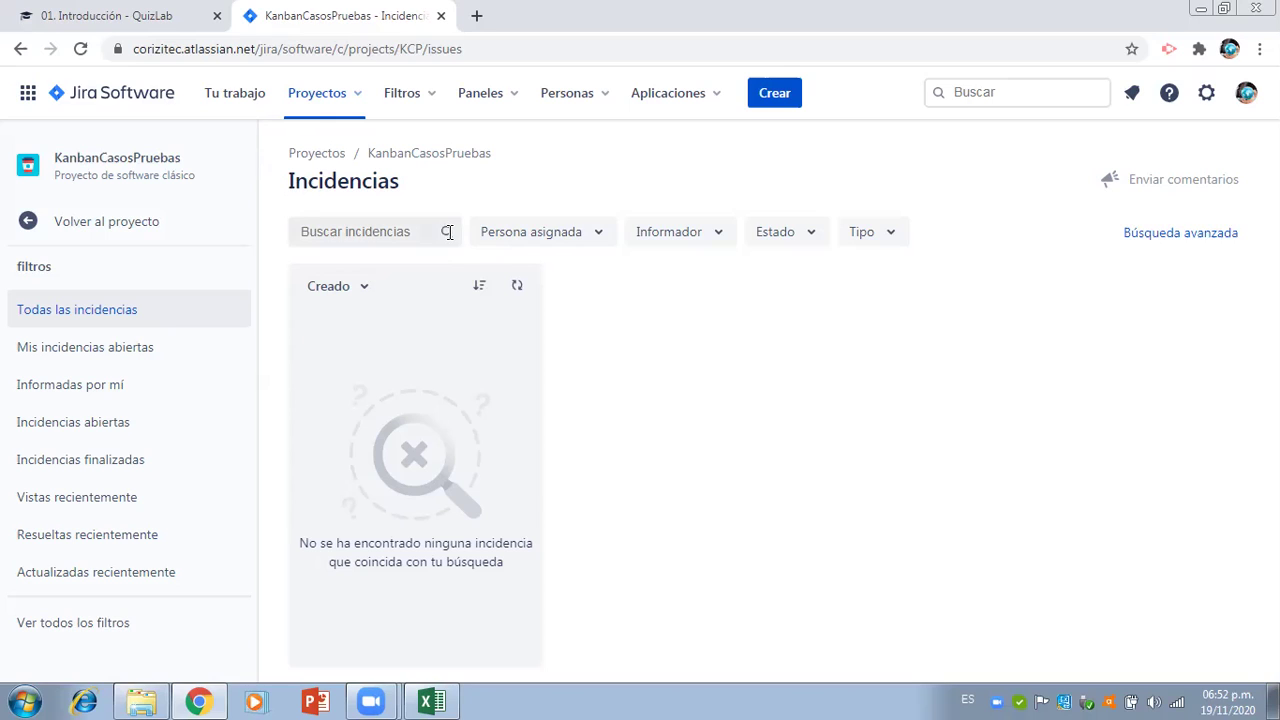
{"action": "left_click", "coordinate": [720, 238]}
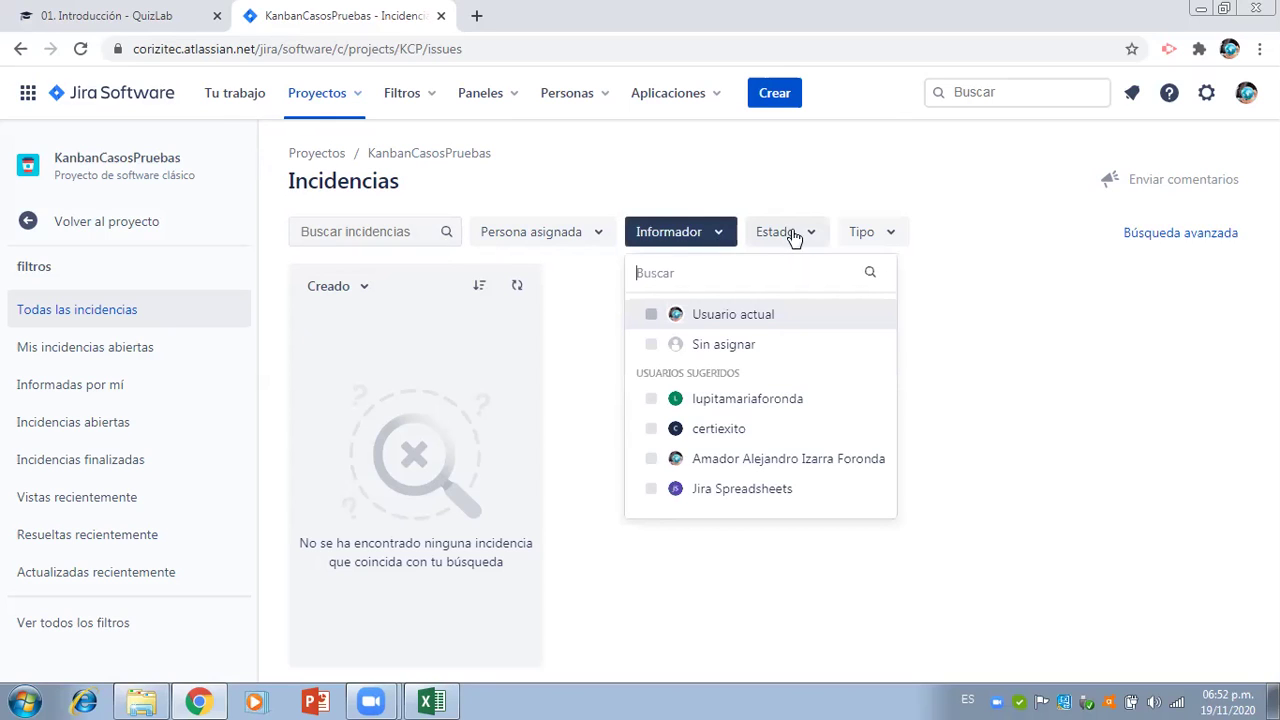
{"action": "left_click", "coordinate": [446, 234]}
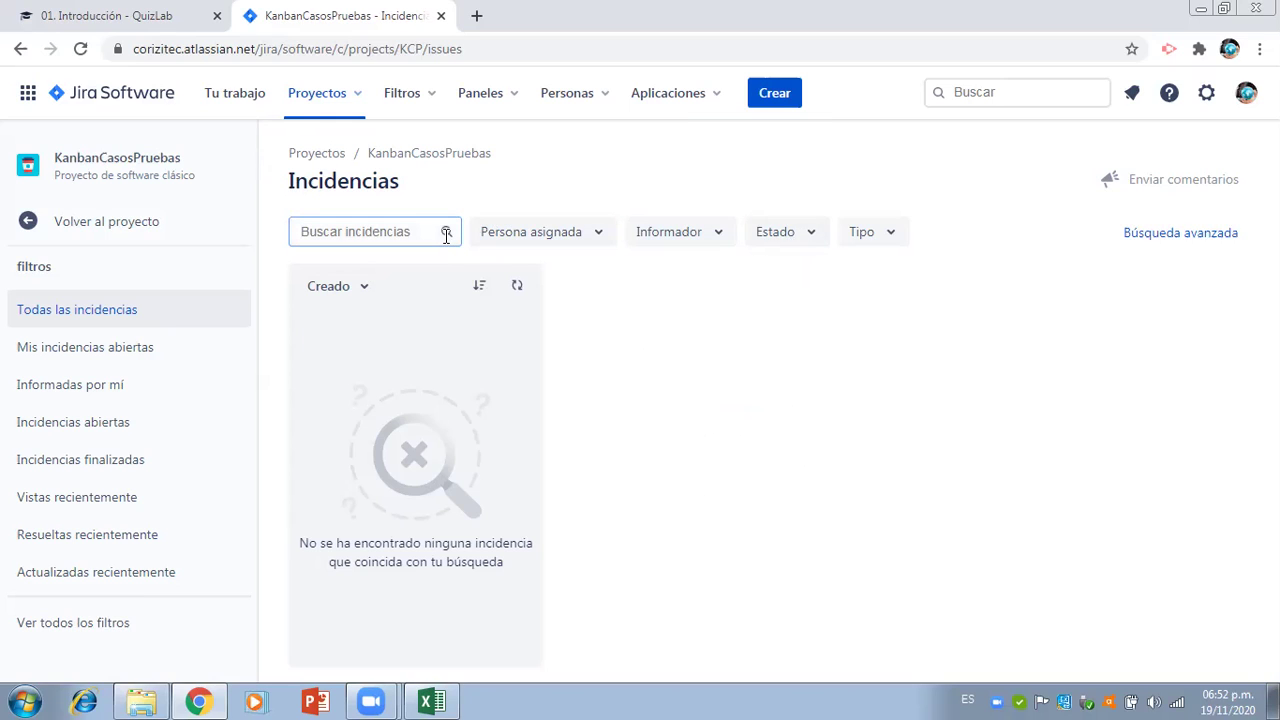
{"action": "left_click", "coordinate": [597, 239]}
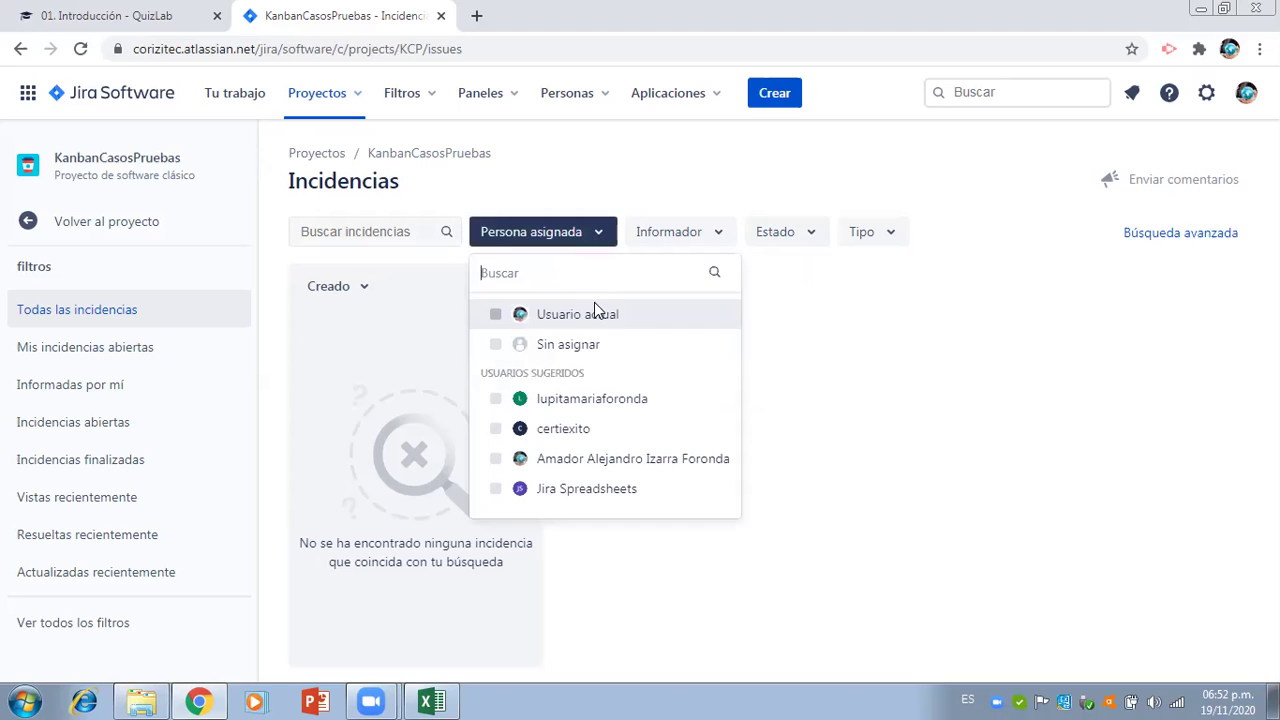
{"action": "left_click", "coordinate": [596, 460]}
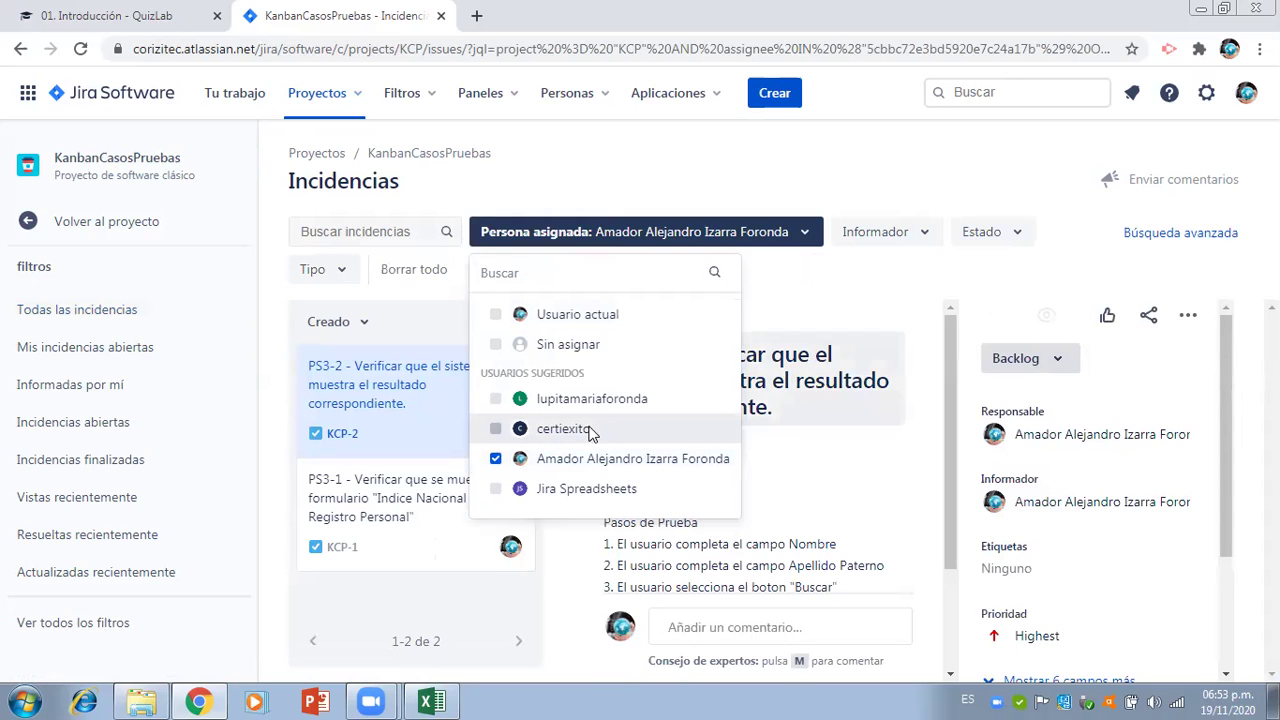
{"action": "left_click", "coordinate": [568, 403]}
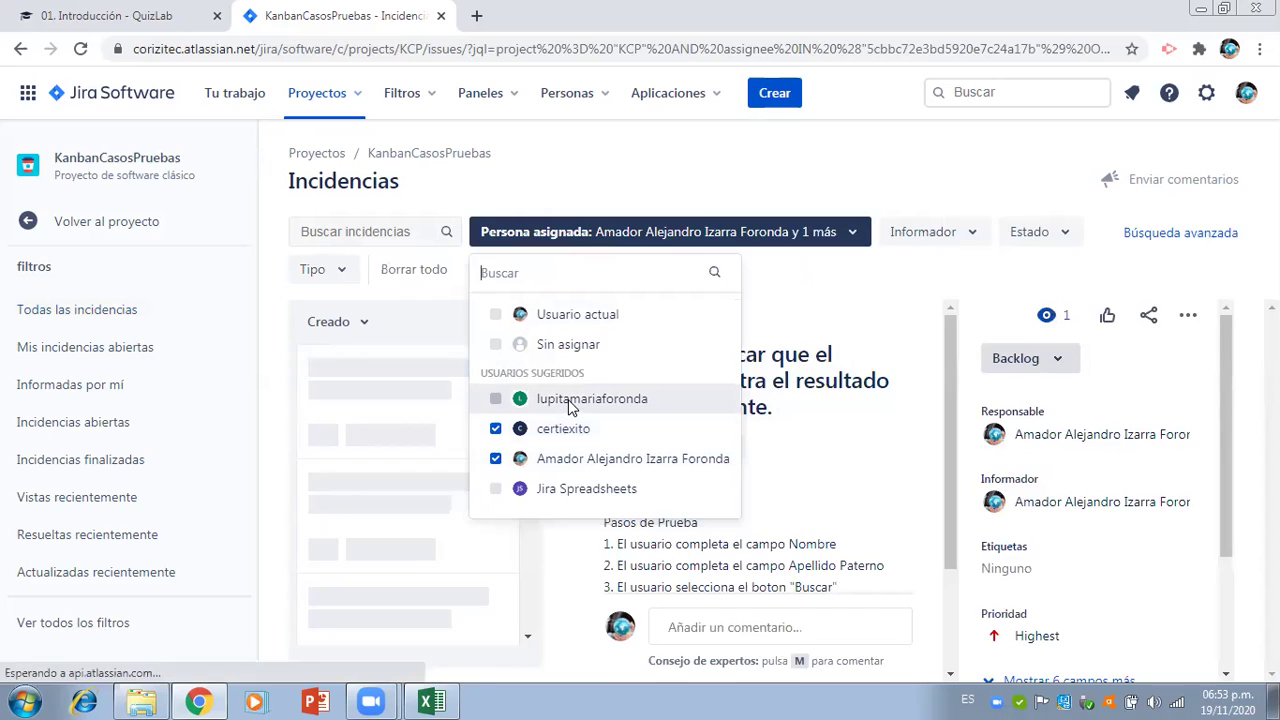
{"action": "left_click", "coordinate": [940, 288]}
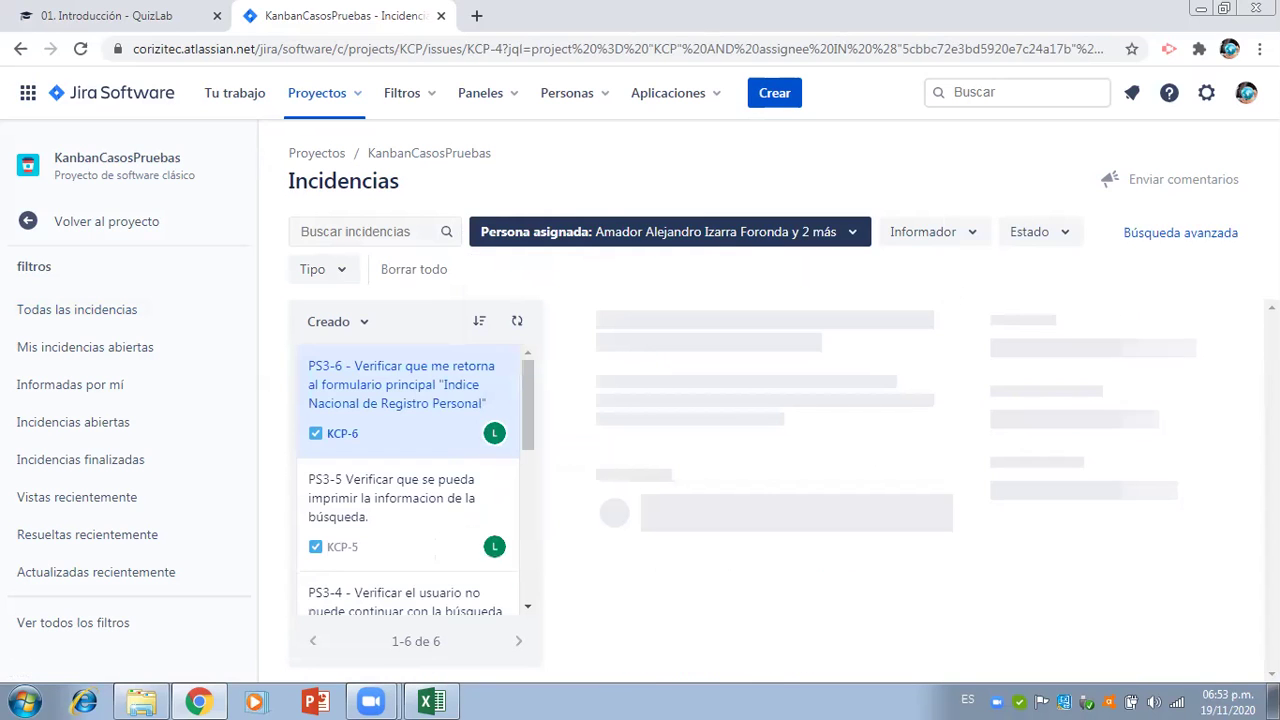
- Assign the component "Indice Nacional de Reg Persona" to issue PS3-6 (KCP-6), expanding its additional fields
{"action": "left_click_drag", "start_coordinate": [529, 400], "coordinate": [534, 536]}
{"action": "scroll", "coordinate": [521, 454], "scroll_direction": "up", "scroll_amount": 5}
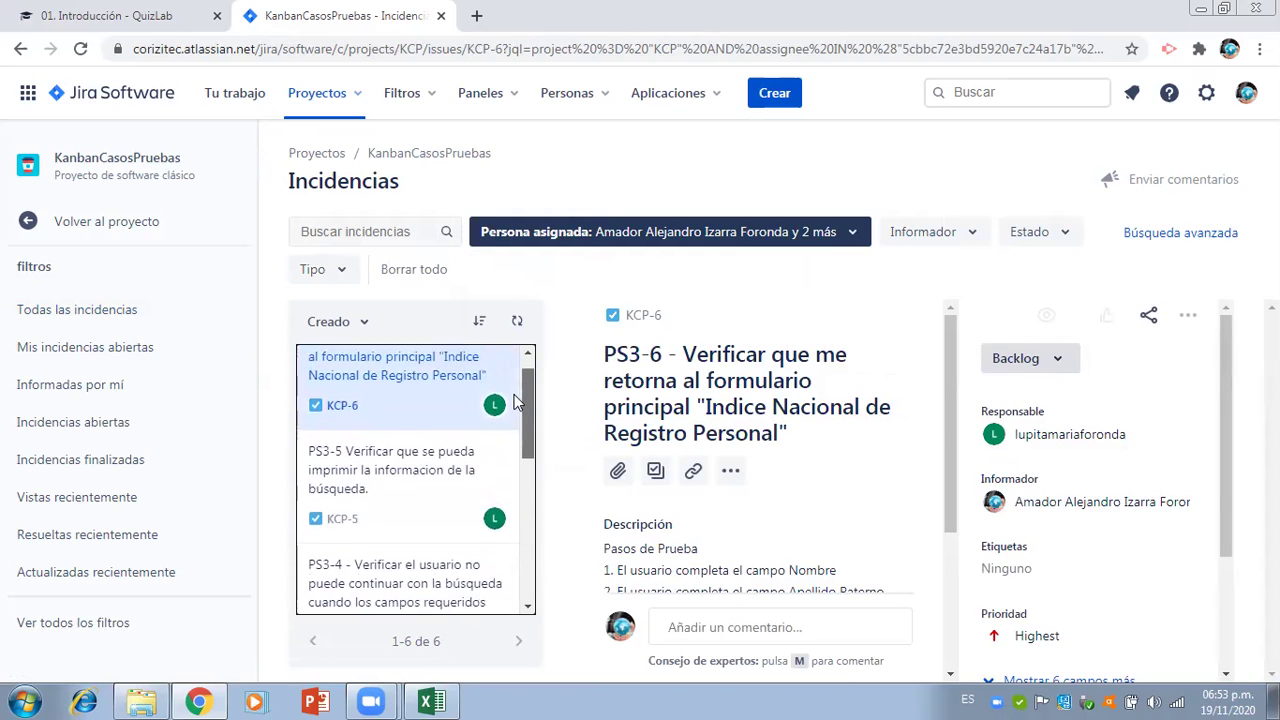
{"action": "left_click", "coordinate": [462, 386]}
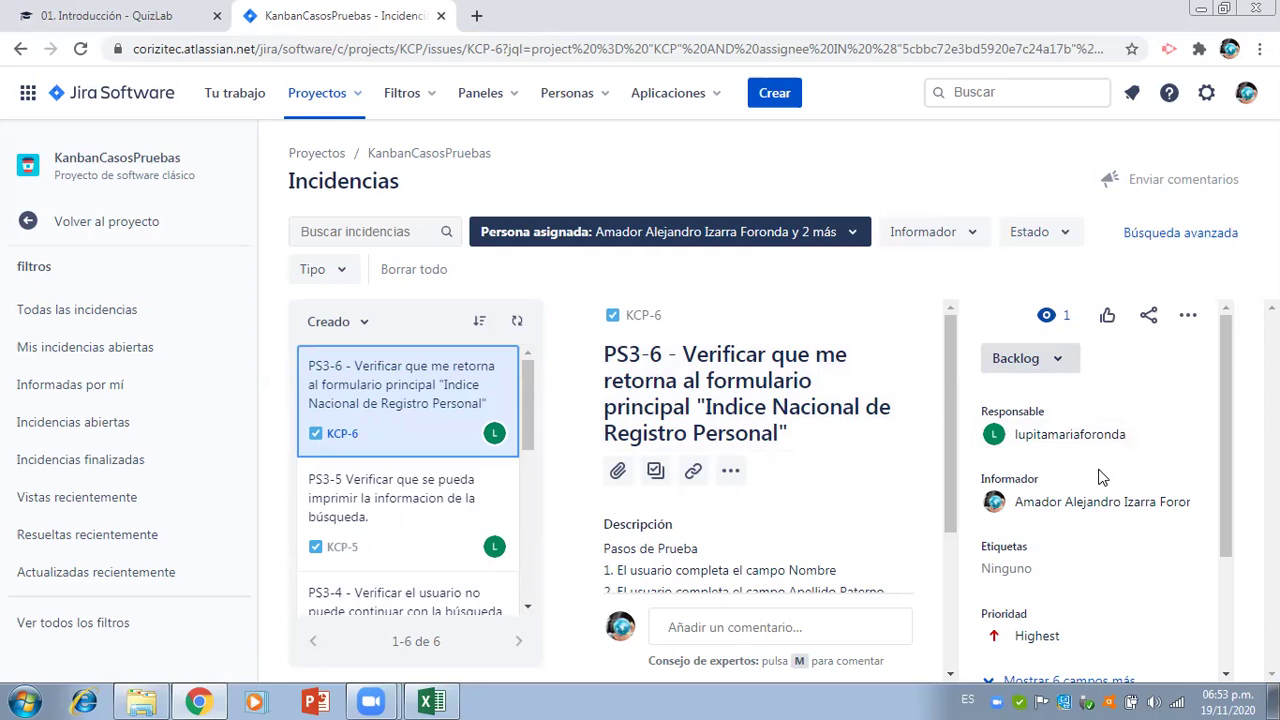
{"action": "left_click_drag", "start_coordinate": [1220, 471], "coordinate": [1231, 603]}
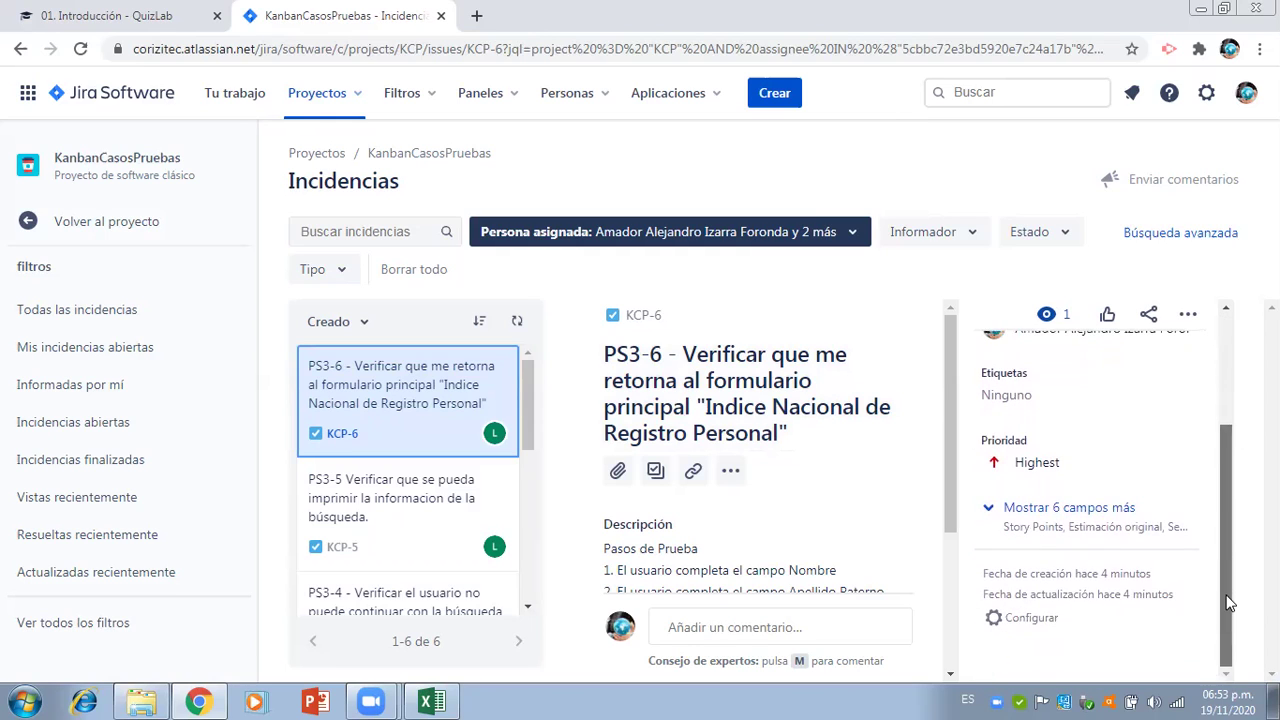
{"action": "left_click", "coordinate": [1117, 514]}
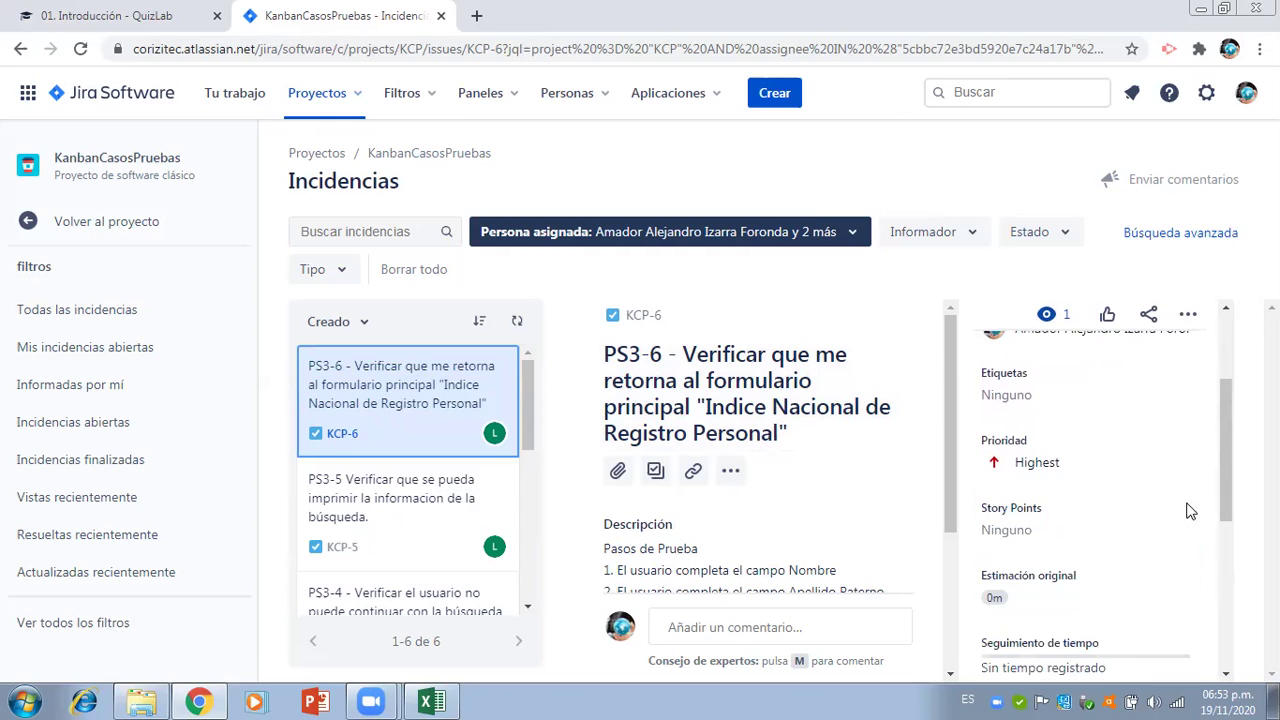
{"action": "left_click_drag", "start_coordinate": [1224, 461], "coordinate": [1233, 590]}
{"action": "left_click", "coordinate": [1057, 484]}
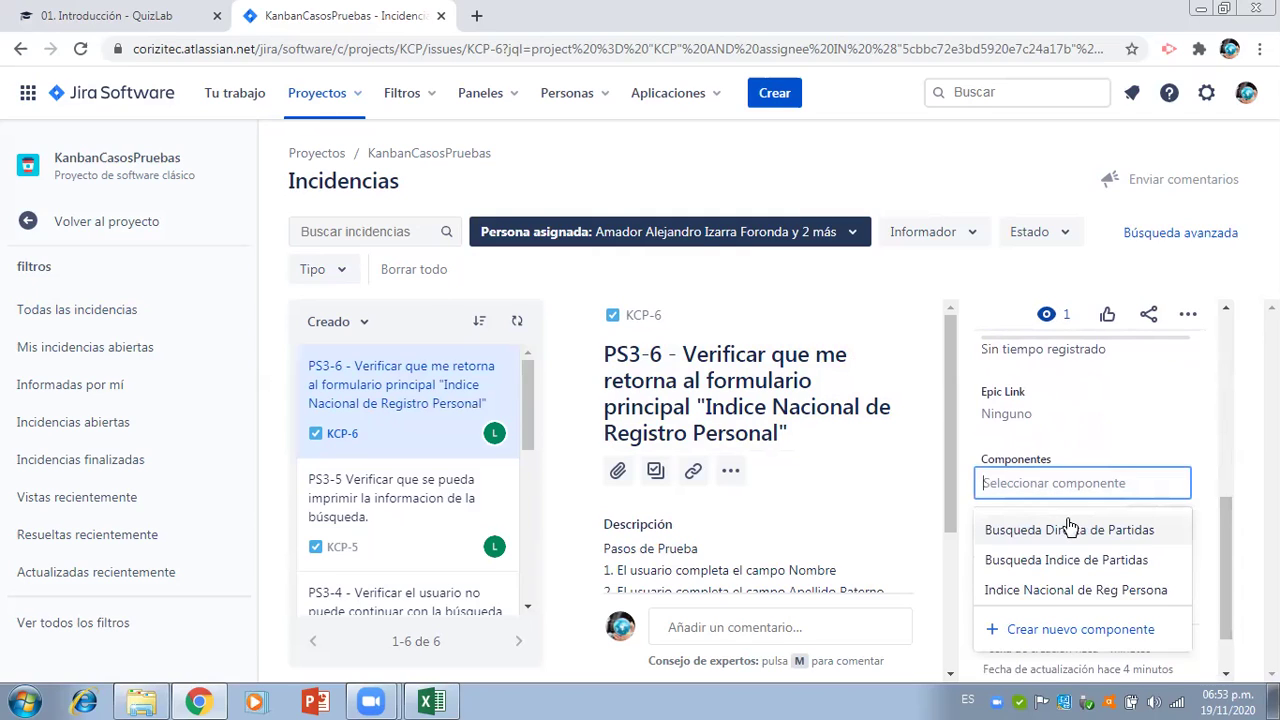
{"action": "key", "text": "Return"}
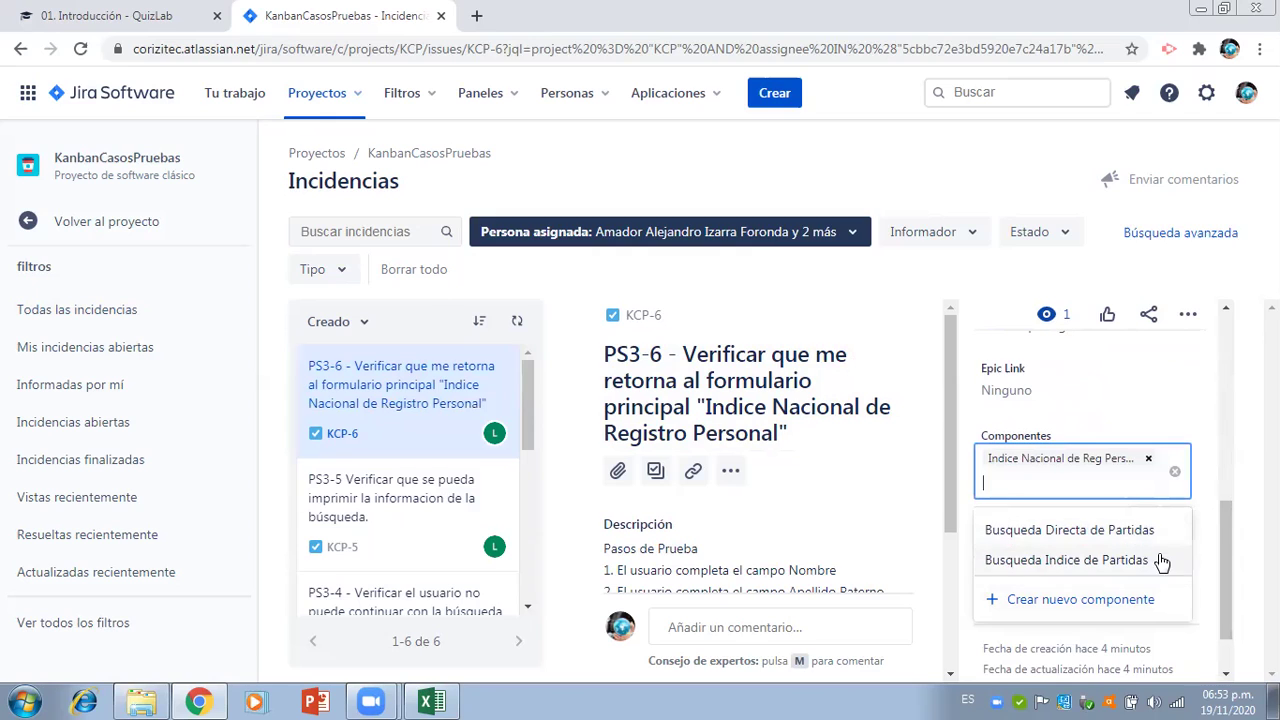
{"action": "left_click", "coordinate": [1211, 518]}
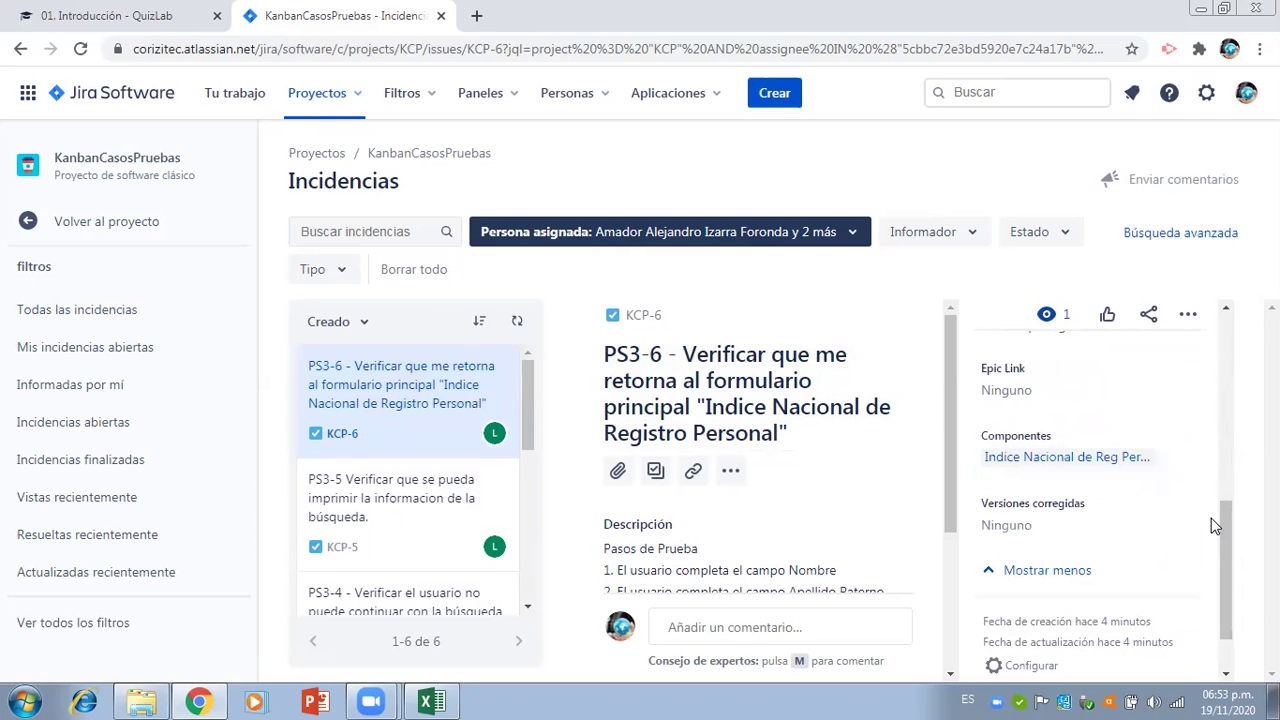
- Set Versiones corregidas of issue PS3-6 to "Version 3"
{"action": "left_click", "coordinate": [1073, 528]}
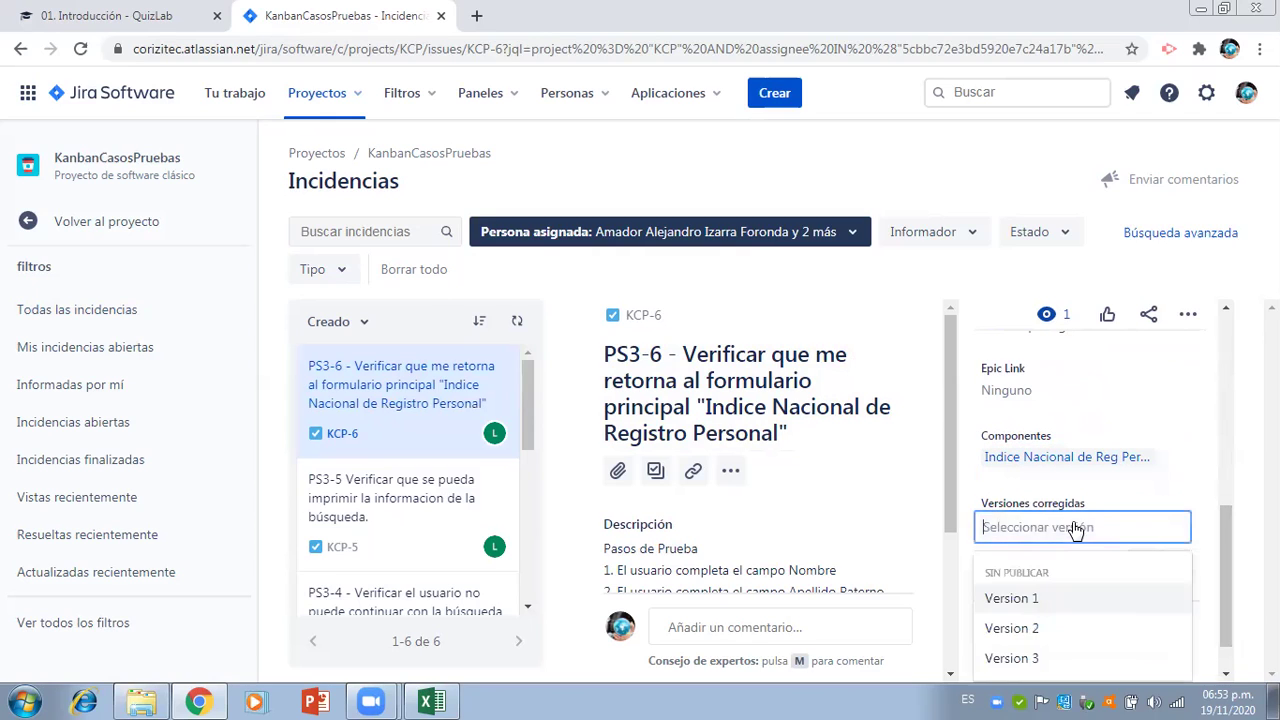
{"action": "left_click", "coordinate": [1027, 659]}
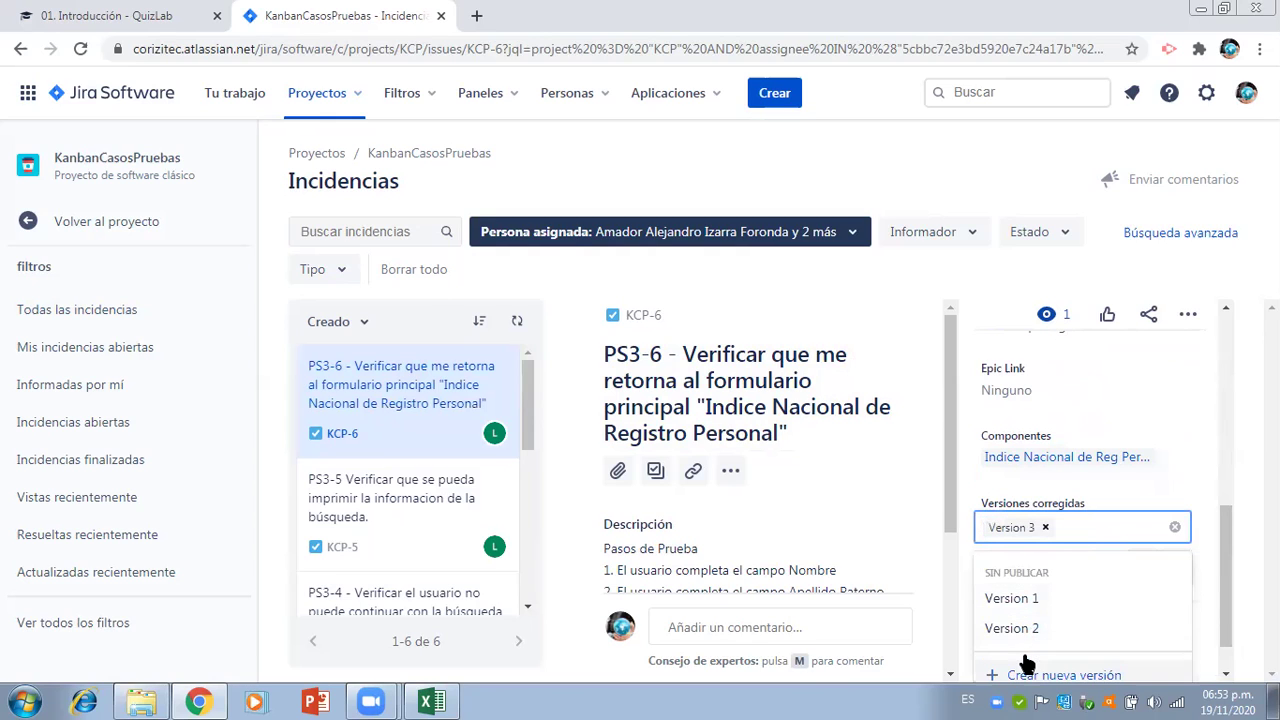
{"action": "left_click", "coordinate": [1207, 541]}
{"action": "mouse_move", "coordinate": [1228, 548]}
{"action": "left_mouse_down"}
{"action": "mouse_move", "coordinate": [1190, 387]}
{"action": "mouse_move", "coordinate": [1237, 471]}
{"action": "mouse_move", "coordinate": [1246, 558]}
{"action": "left_mouse_up"}
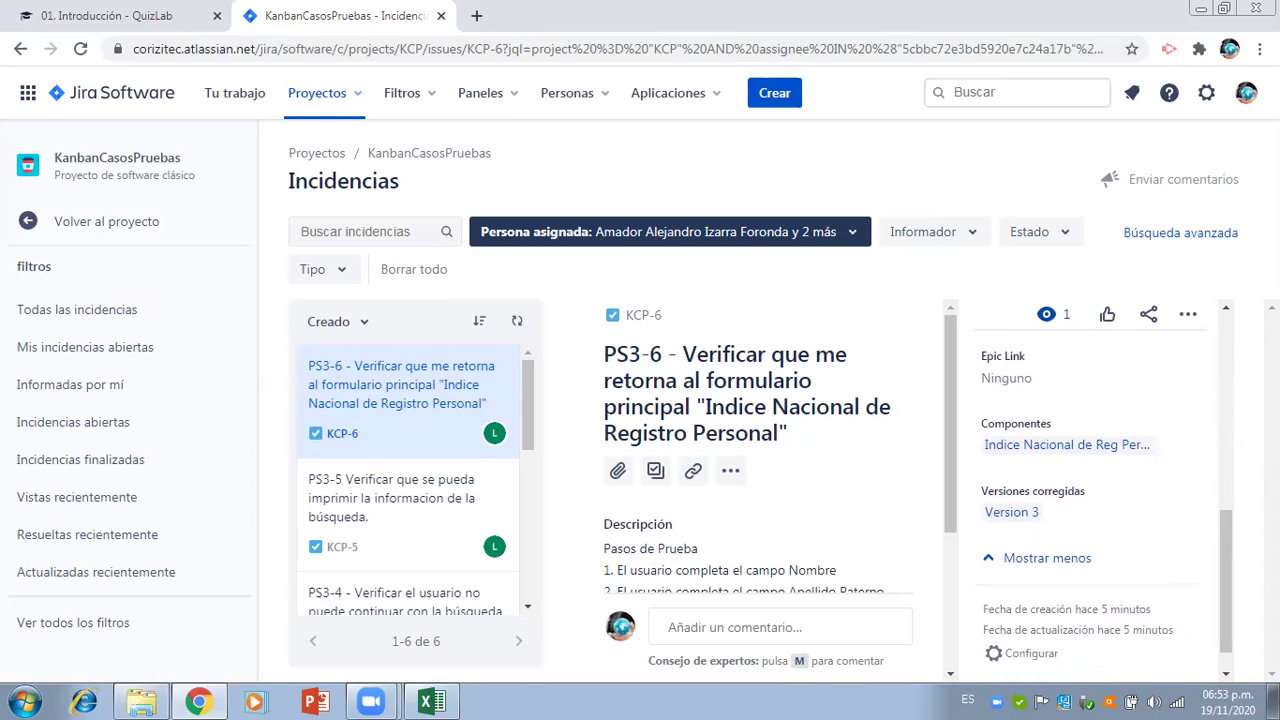
- Assign the component "Busqueda Directa de Partidas" to issue PS3-5 (KCP-5), expanding its additional fields
{"action": "left_click", "coordinate": [447, 498]}
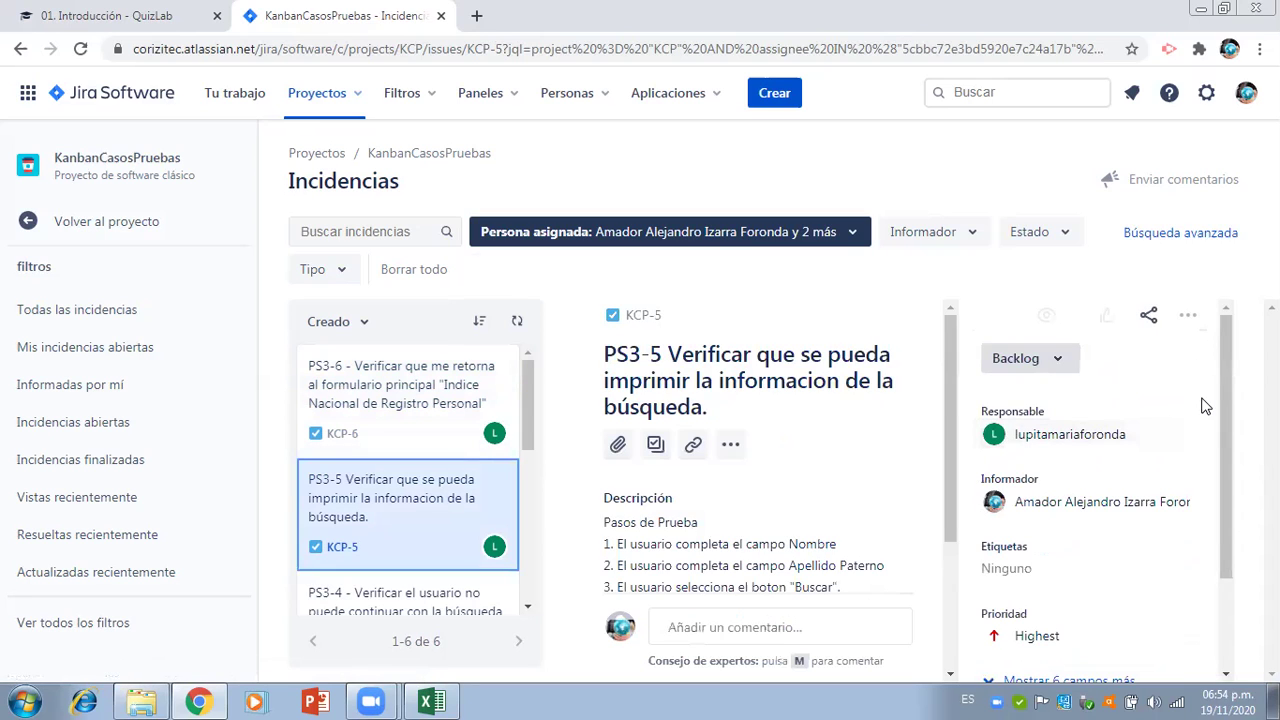
{"action": "scroll", "coordinate": [1240, 515], "scroll_direction": "down", "scroll_amount": 3}
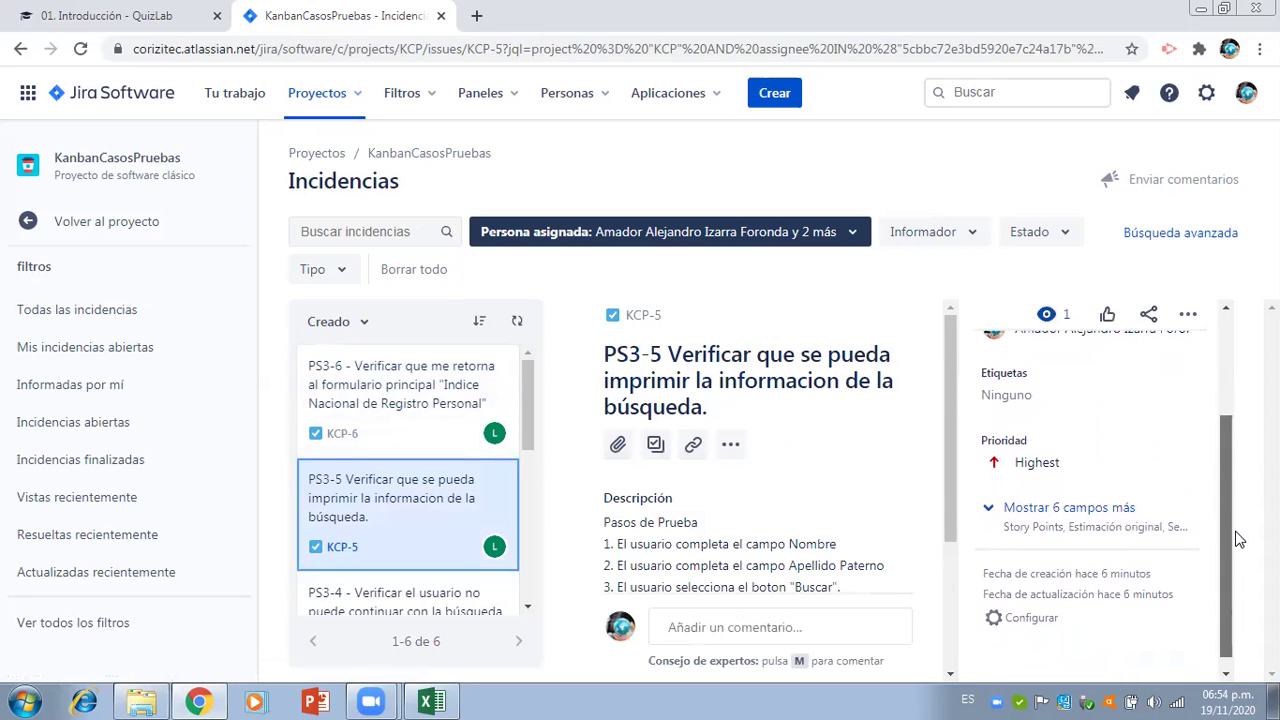
{"action": "left_click", "coordinate": [1133, 518]}
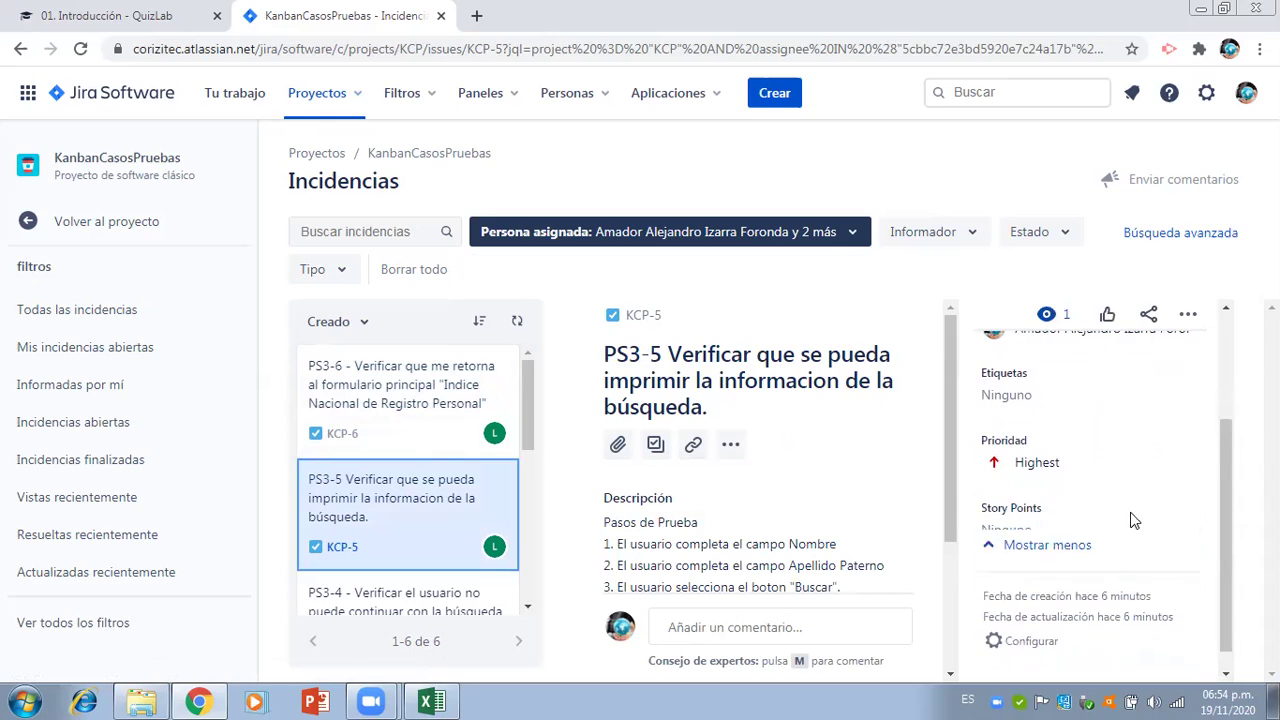
{"action": "left_click_drag", "start_coordinate": [1228, 481], "coordinate": [1232, 590]}
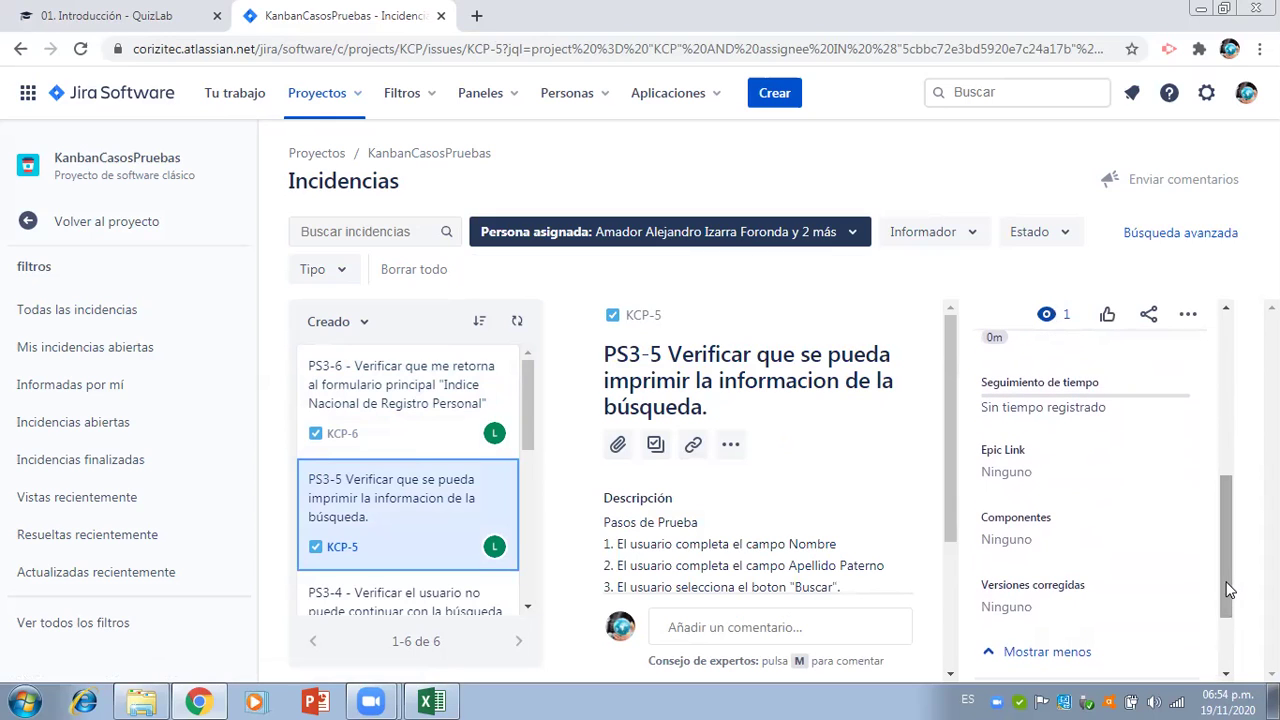
{"action": "left_click", "coordinate": [1086, 543]}
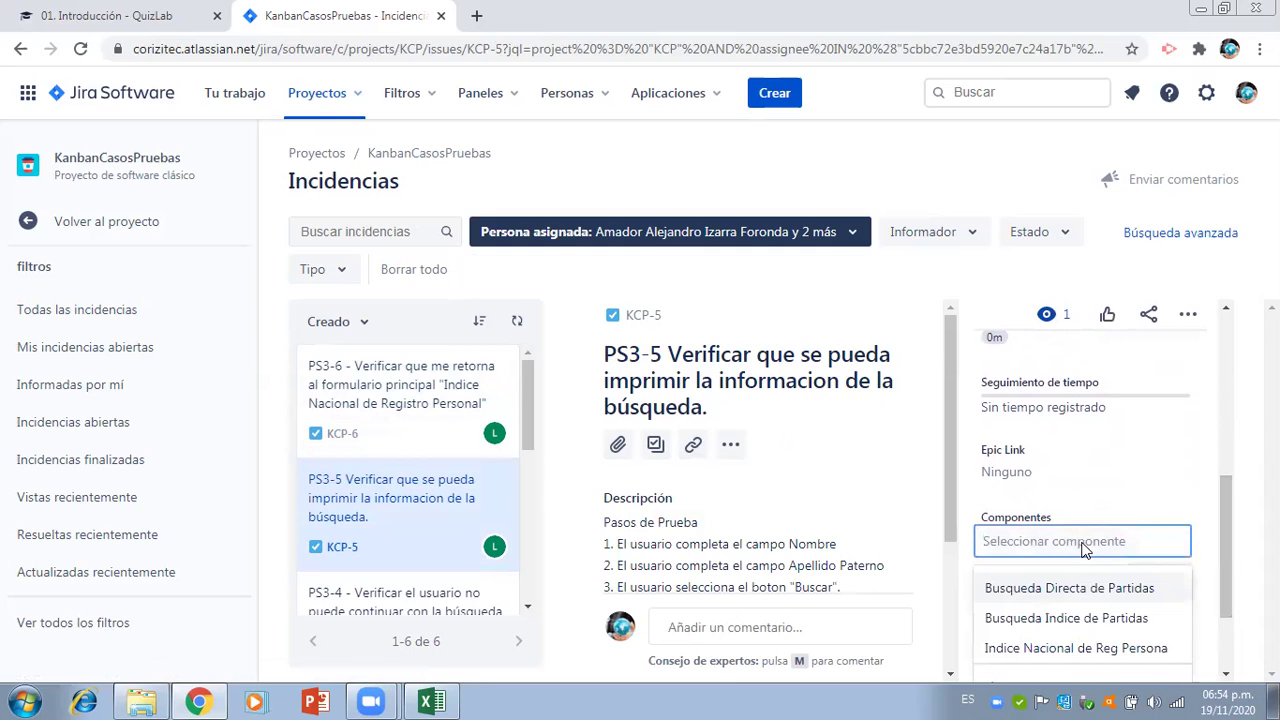
{"action": "key", "text": "Return"}
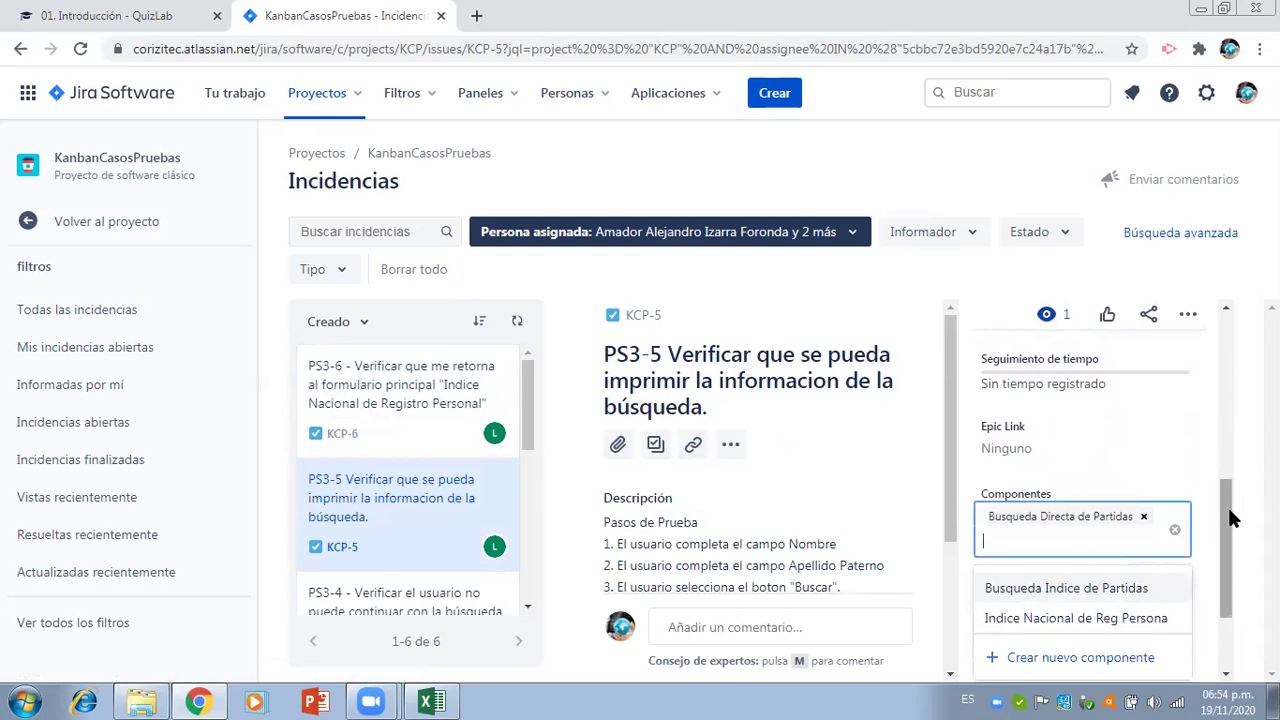
{"action": "scroll", "coordinate": [1232, 518], "scroll_direction": "down", "scroll_amount": 2}
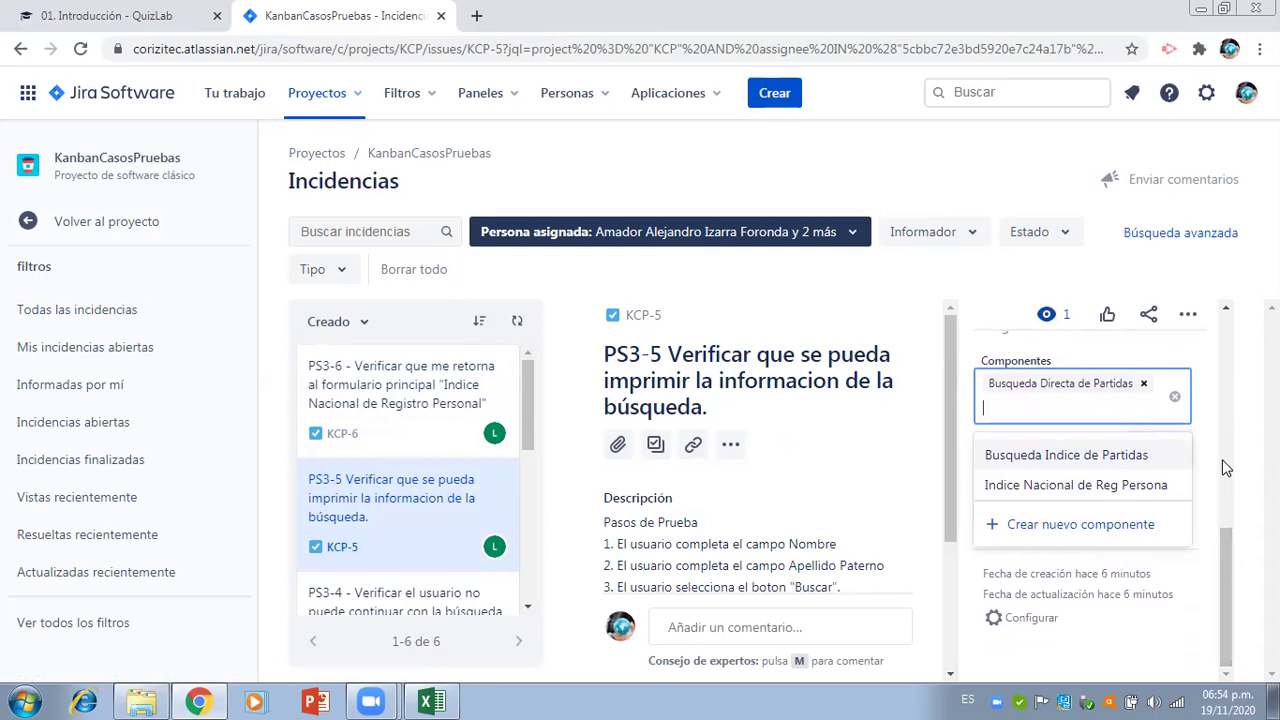
{"action": "left_click", "coordinate": [1212, 452]}
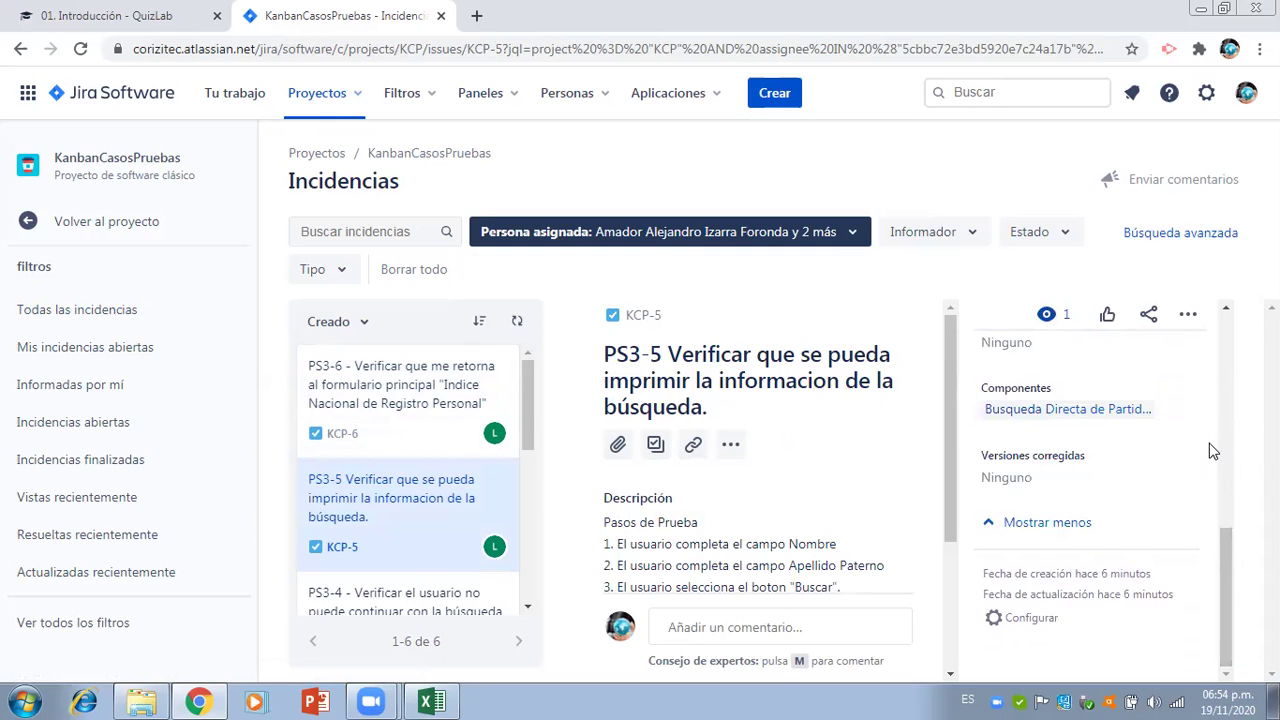
- Set Versiones corregidas of issue PS3-5 to "Version 1"
{"action": "left_click", "coordinate": [1040, 488]}
{"action": "left_click", "coordinate": [1044, 545]}
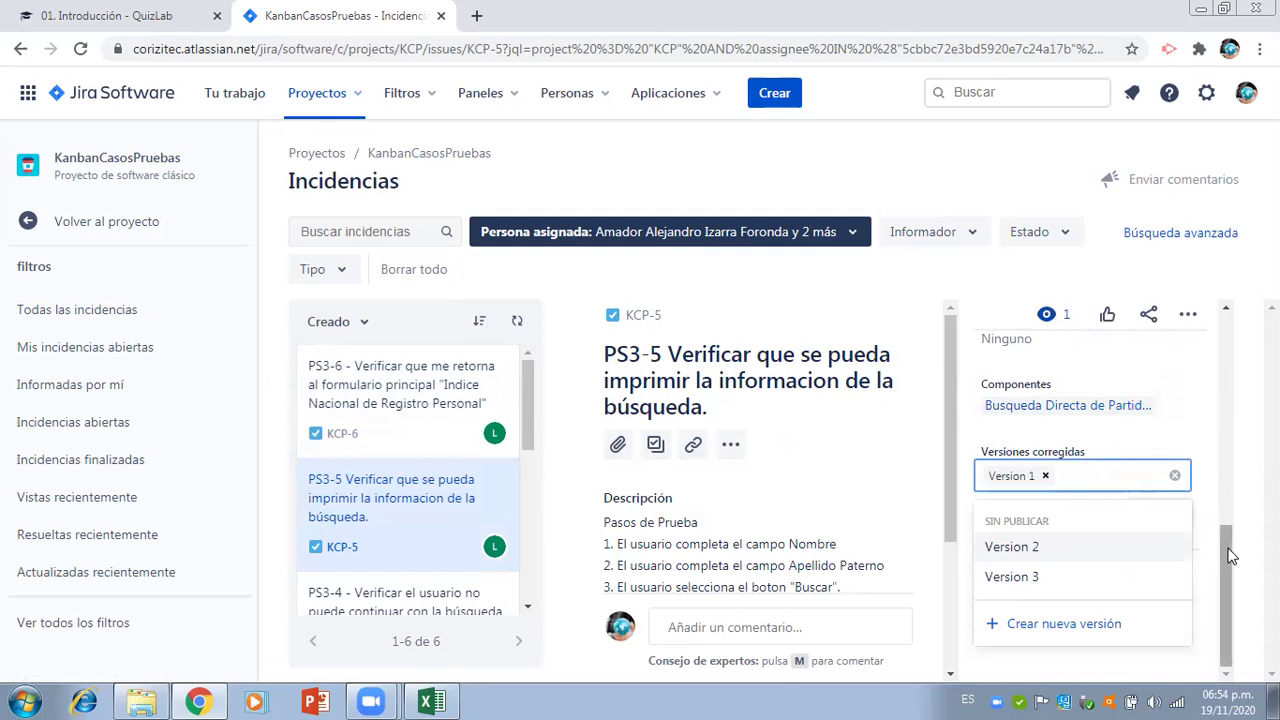
{"action": "left_click_drag", "start_coordinate": [1235, 611], "coordinate": [1226, 338]}
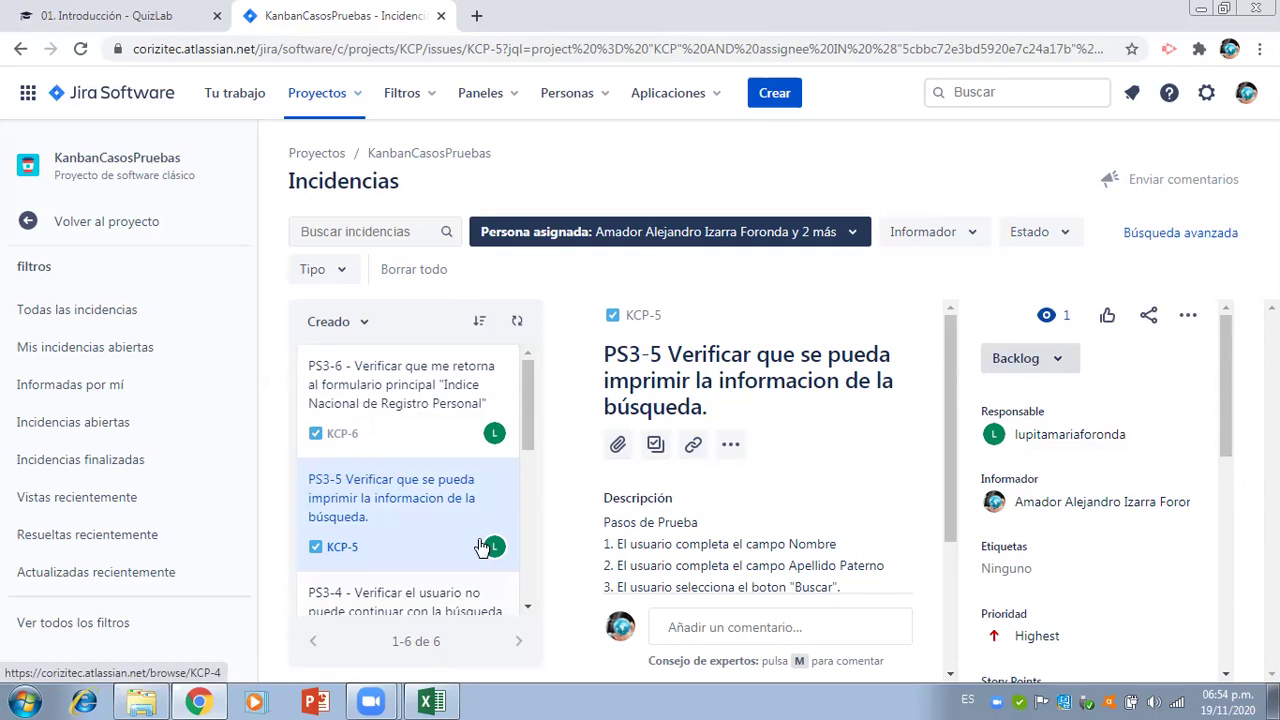
- Assign the component "Busqueda Indice de Partidas" to issue PS3-4 (KCP-4), expanding its additional fields
{"action": "left_click_drag", "start_coordinate": [527, 428], "coordinate": [523, 486]}
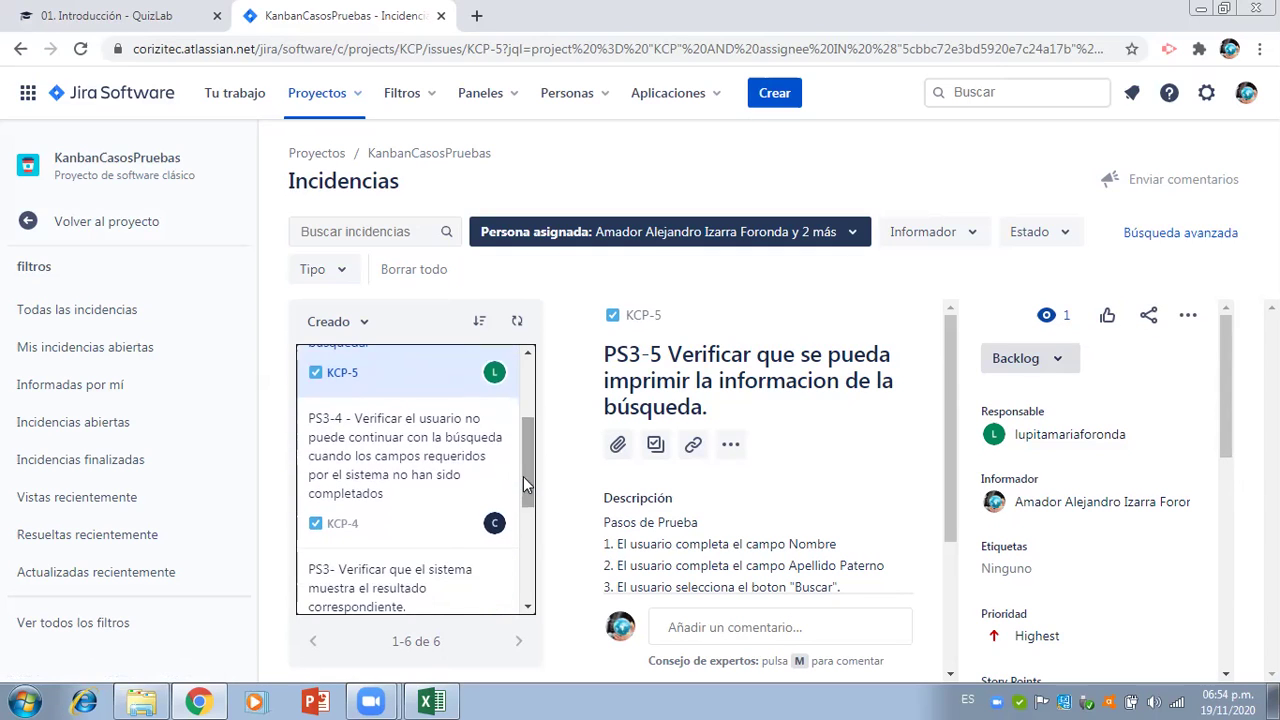
{"action": "left_click", "coordinate": [443, 447]}
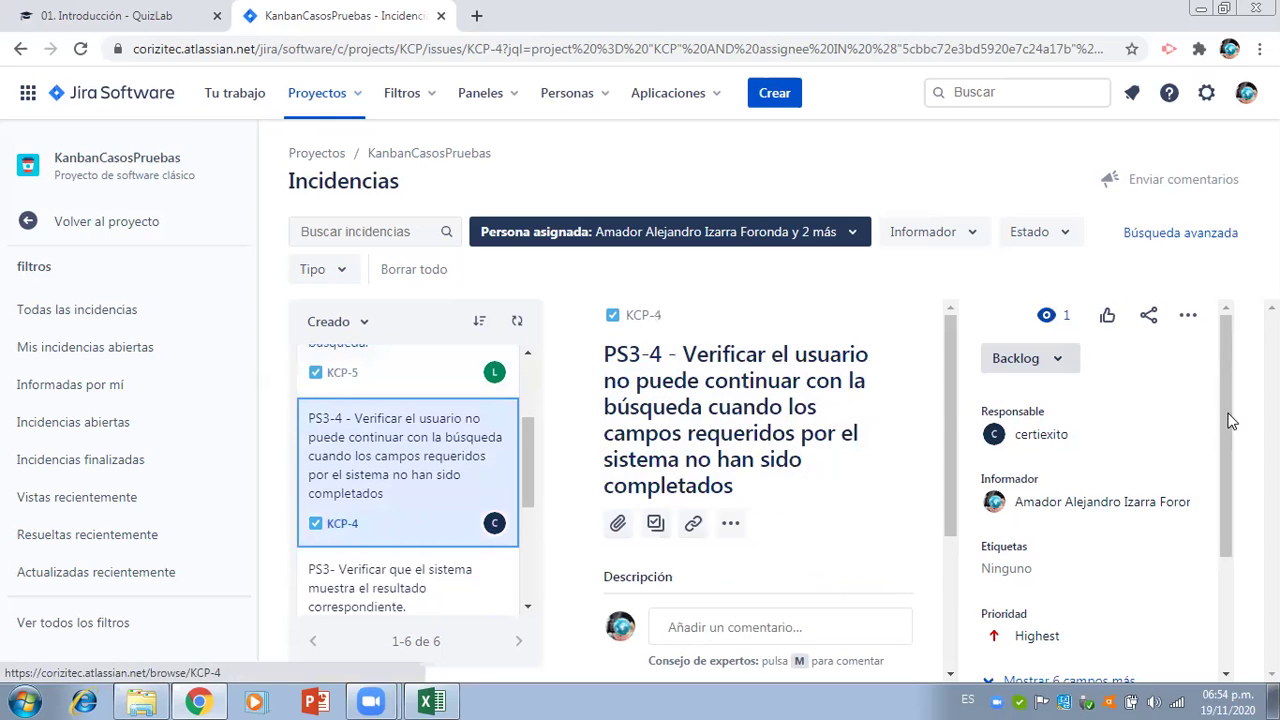
{"action": "scroll", "coordinate": [1231, 450], "scroll_direction": "down", "scroll_amount": 3}
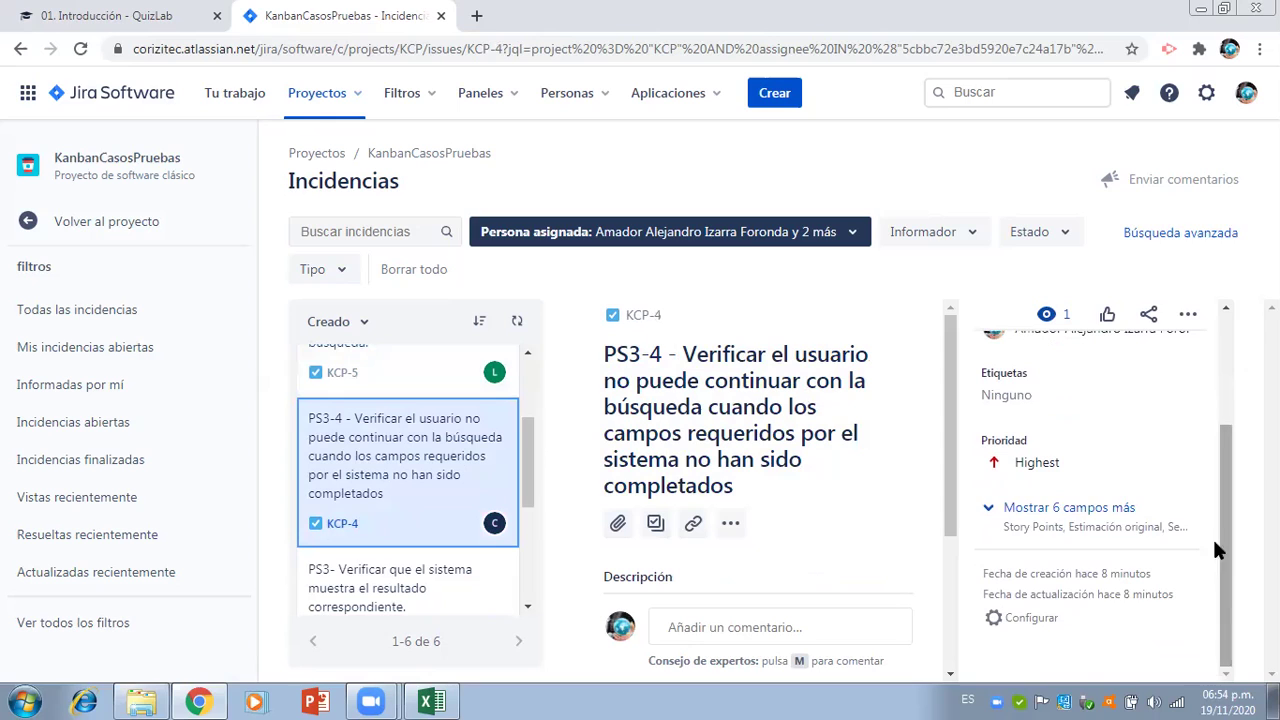
{"action": "left_click", "coordinate": [1125, 508]}
{"action": "left_click_drag", "start_coordinate": [1227, 500], "coordinate": [1233, 622]}
{"action": "left_click", "coordinate": [1083, 480]}
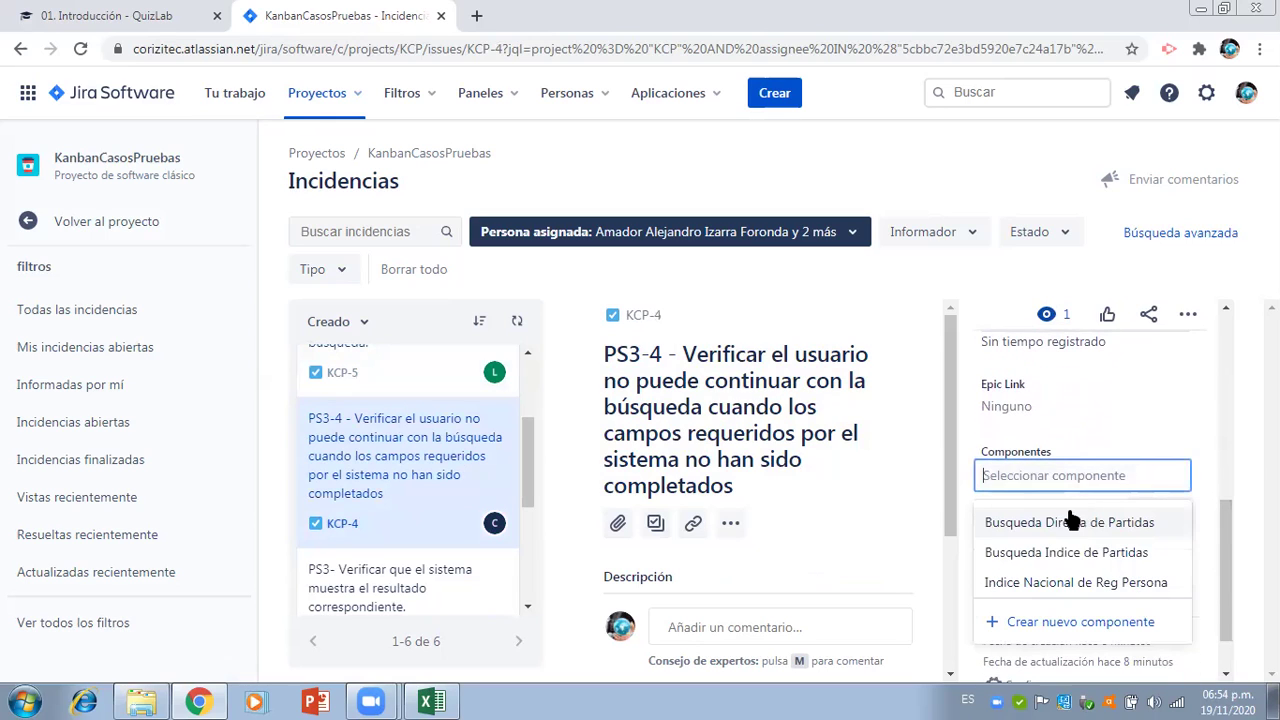
{"action": "left_click", "coordinate": [1070, 552]}
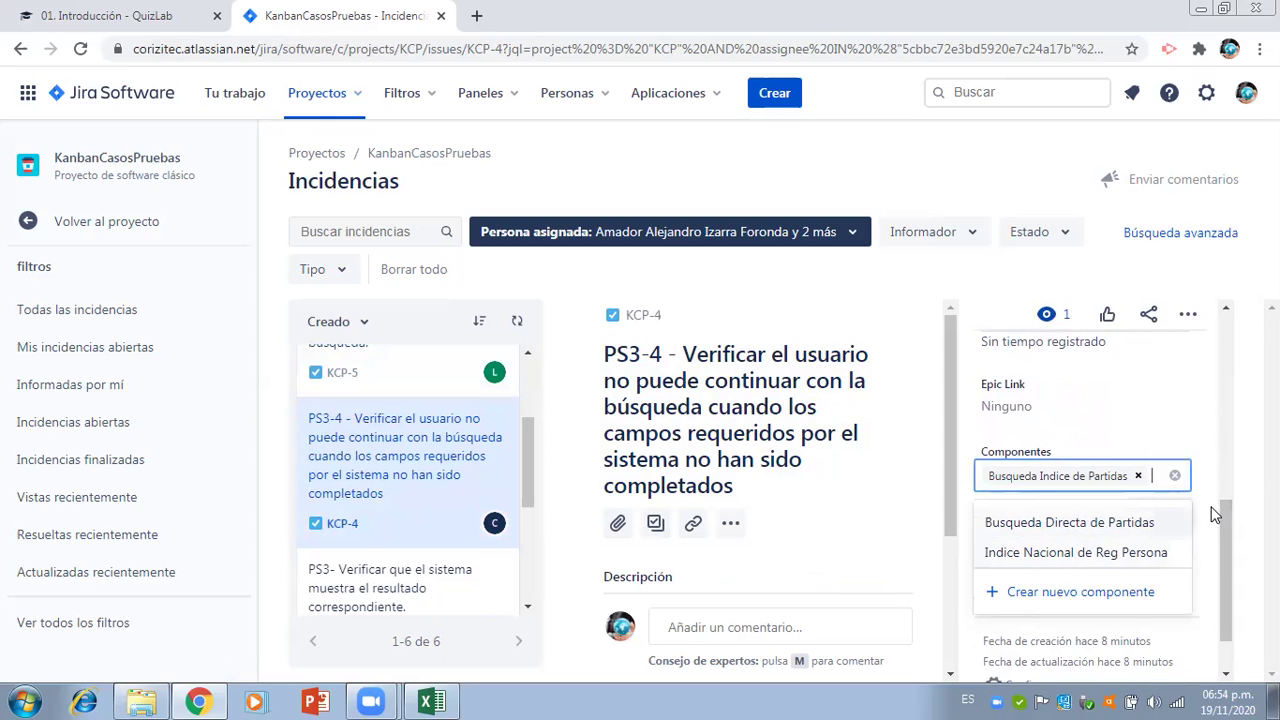
{"action": "left_click", "coordinate": [1229, 530]}
- Set Versiones corregidas of issue PS3-4 to "Version 2"
{"action": "left_click_drag", "start_coordinate": [1229, 530], "coordinate": [1222, 578]}
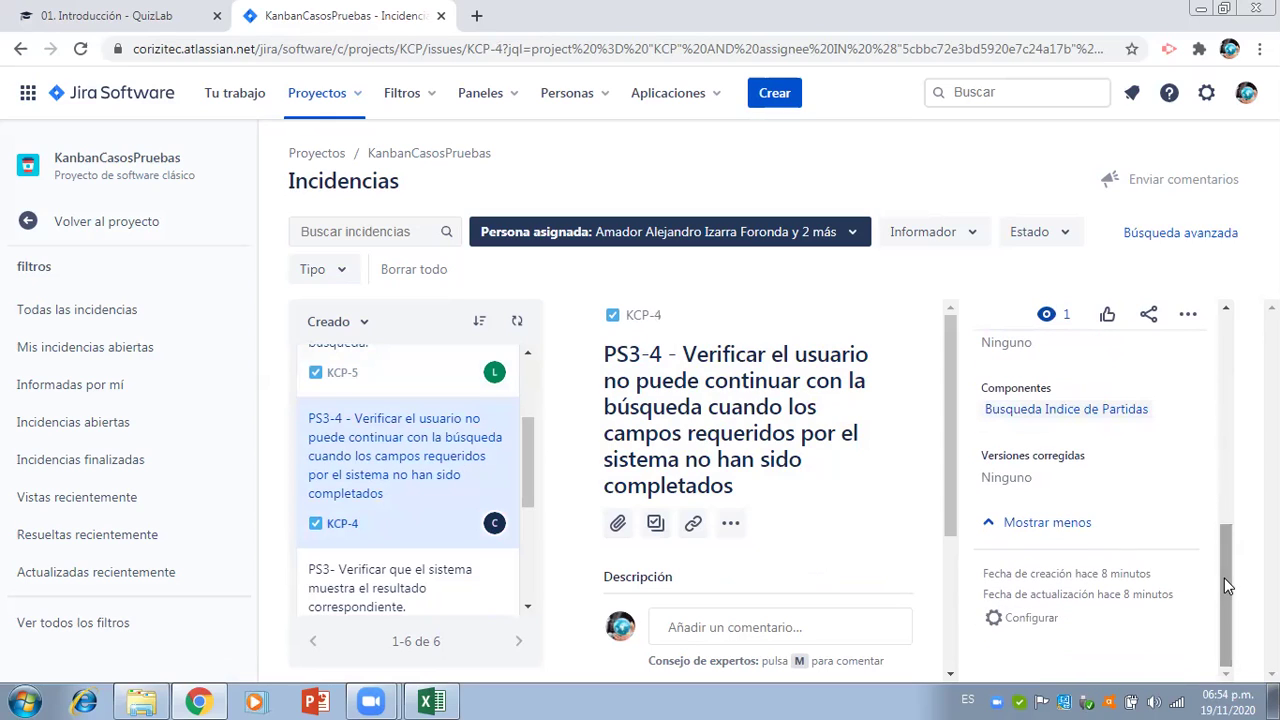
{"action": "left_click", "coordinate": [1036, 488]}
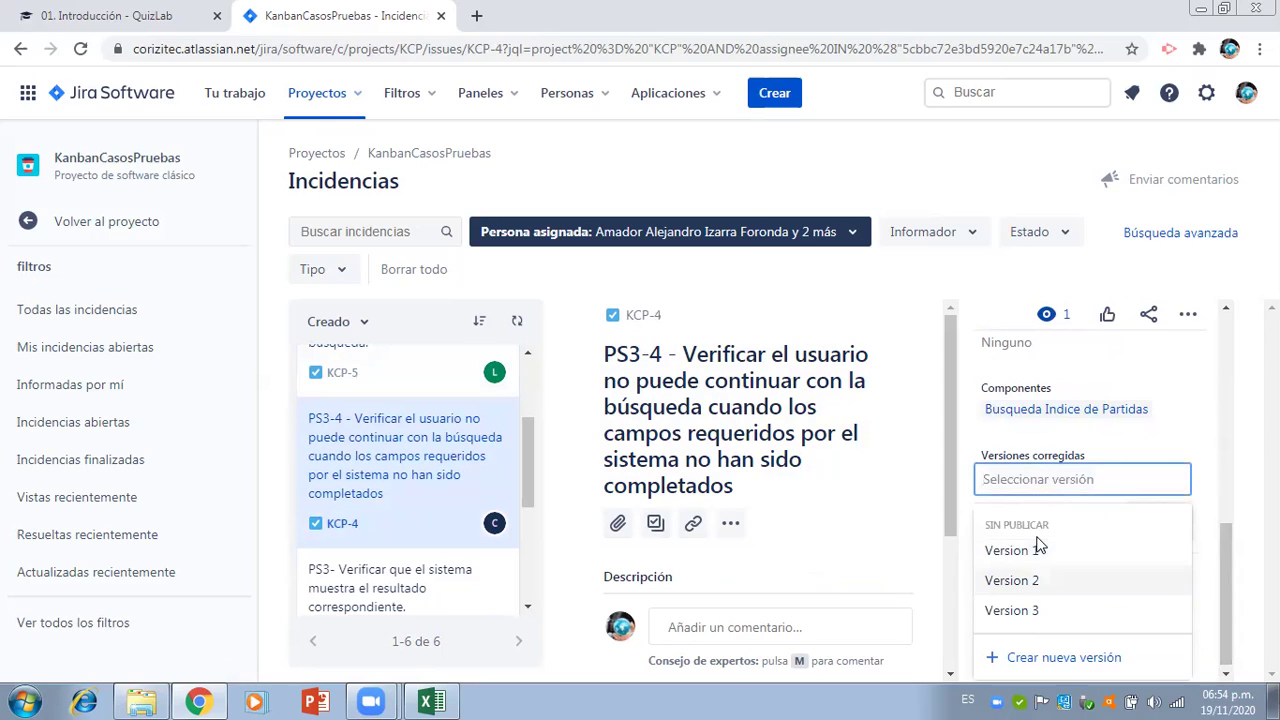
{"action": "left_click", "coordinate": [1040, 578]}
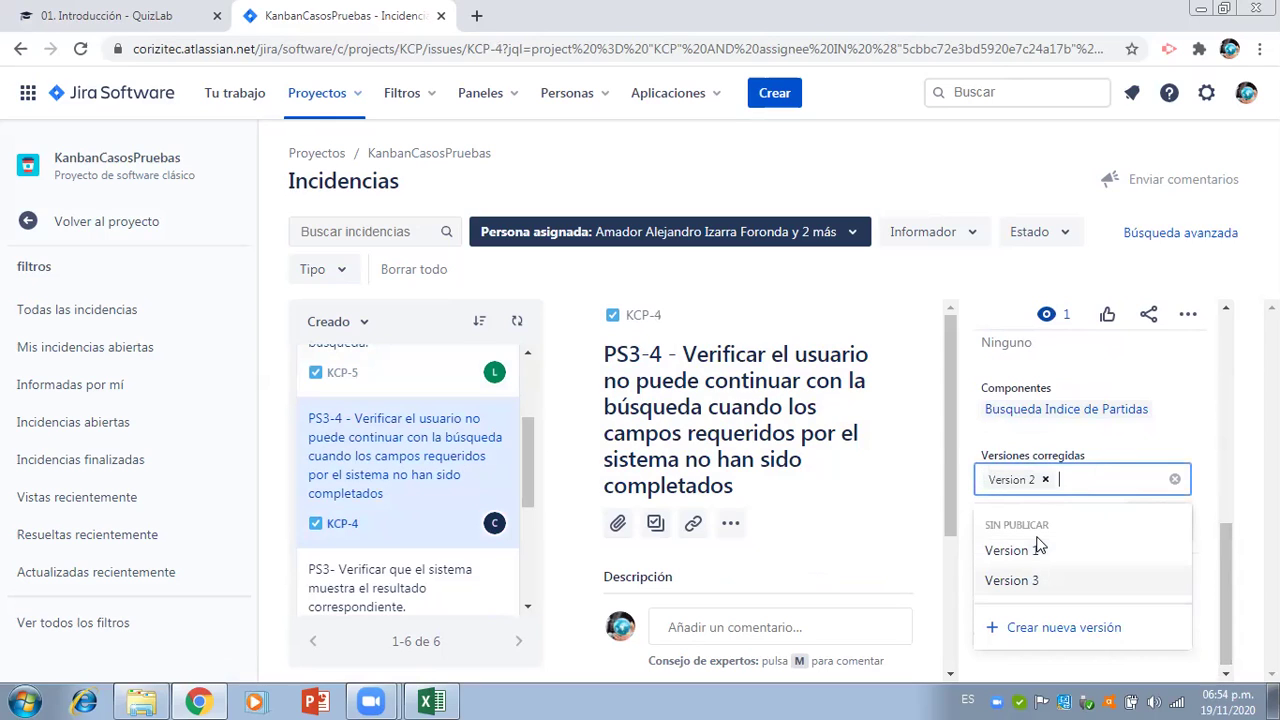
{"action": "left_click", "coordinate": [619, 547]}
- Assign the component "Busqueda Indice de Partidas" to issue KCP-3, expanding its additional fields
{"action": "key", "text": "j"}
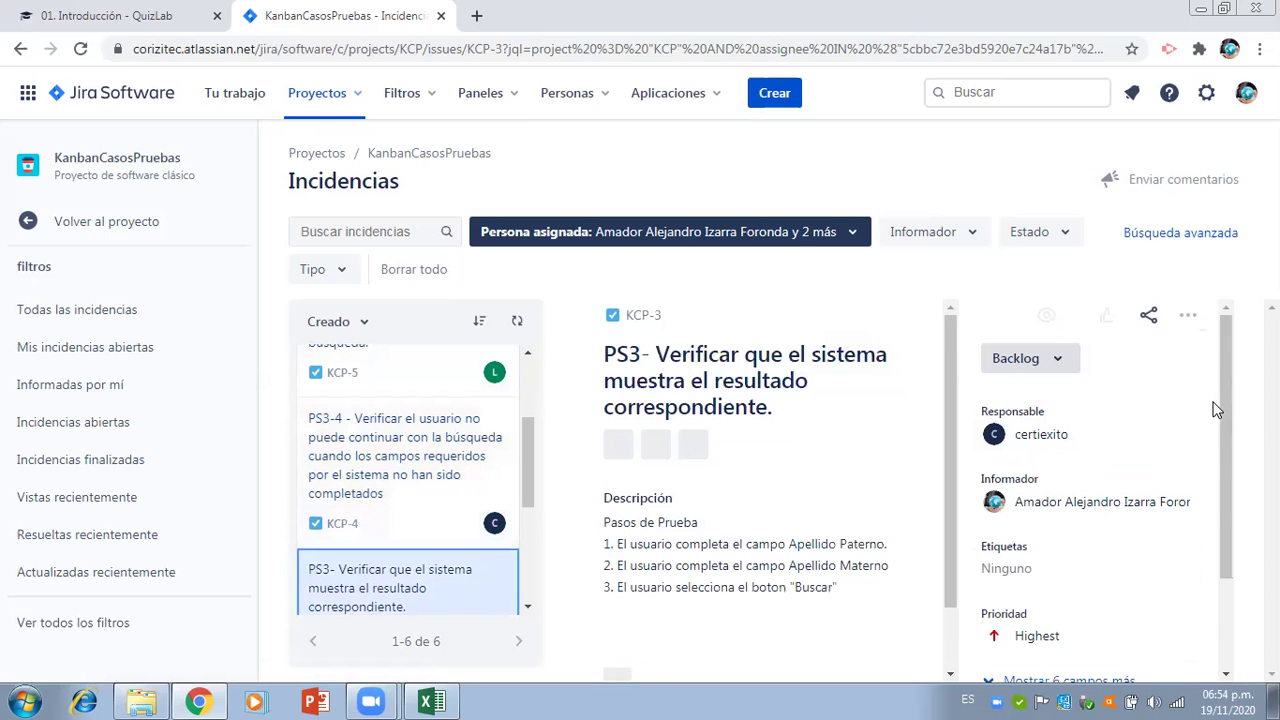
{"action": "left_click_drag", "start_coordinate": [1222, 388], "coordinate": [1238, 514]}
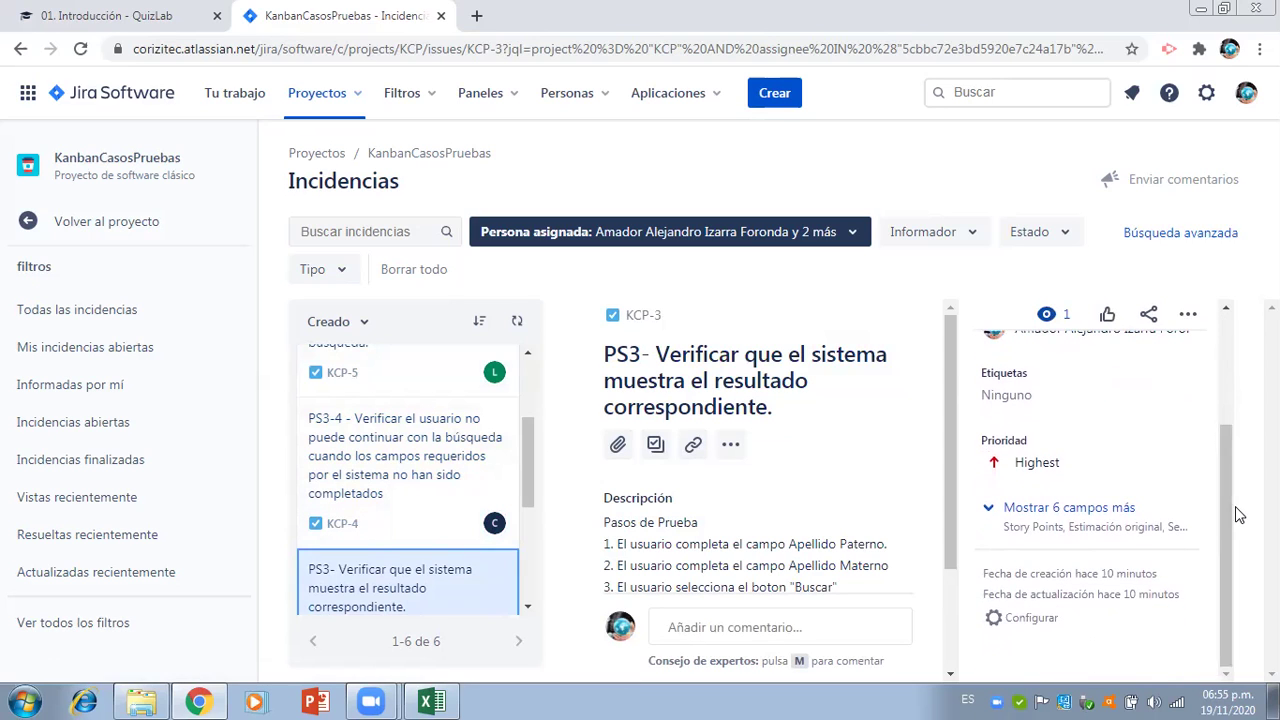
{"action": "left_click", "coordinate": [1134, 523]}
{"action": "left_click_drag", "start_coordinate": [1229, 483], "coordinate": [1234, 608]}
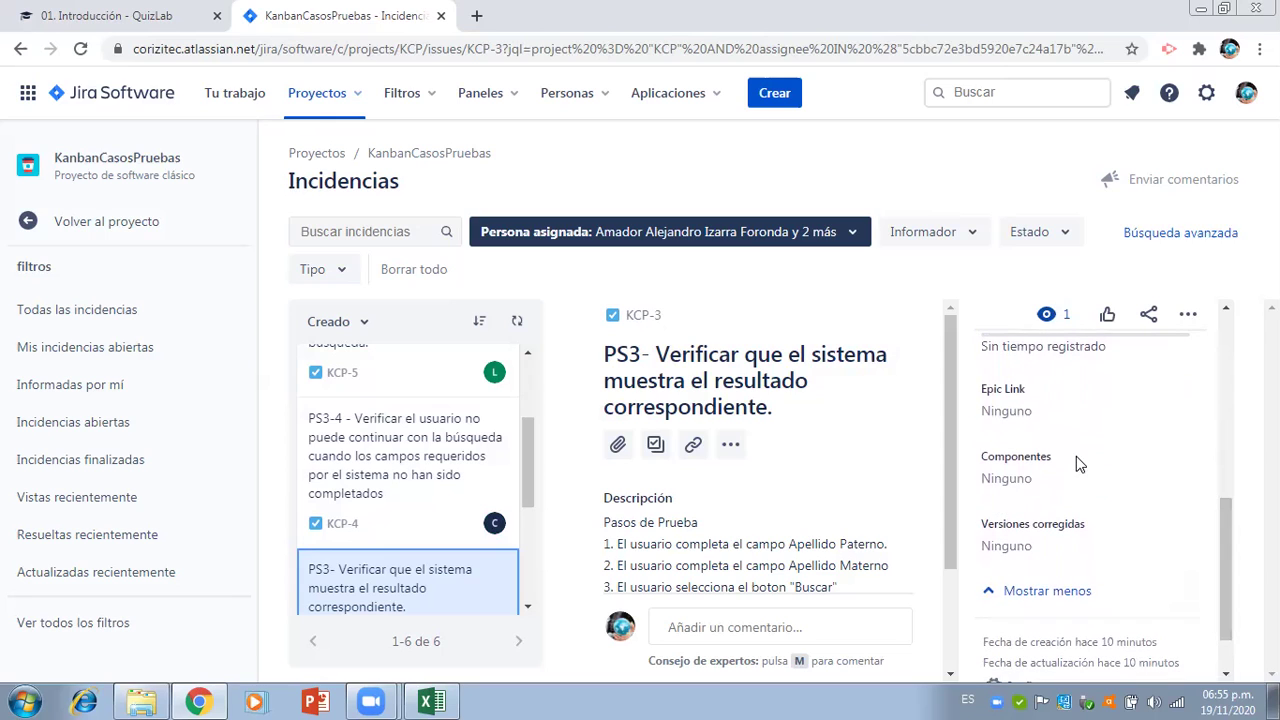
{"action": "left_click", "coordinate": [1042, 482]}
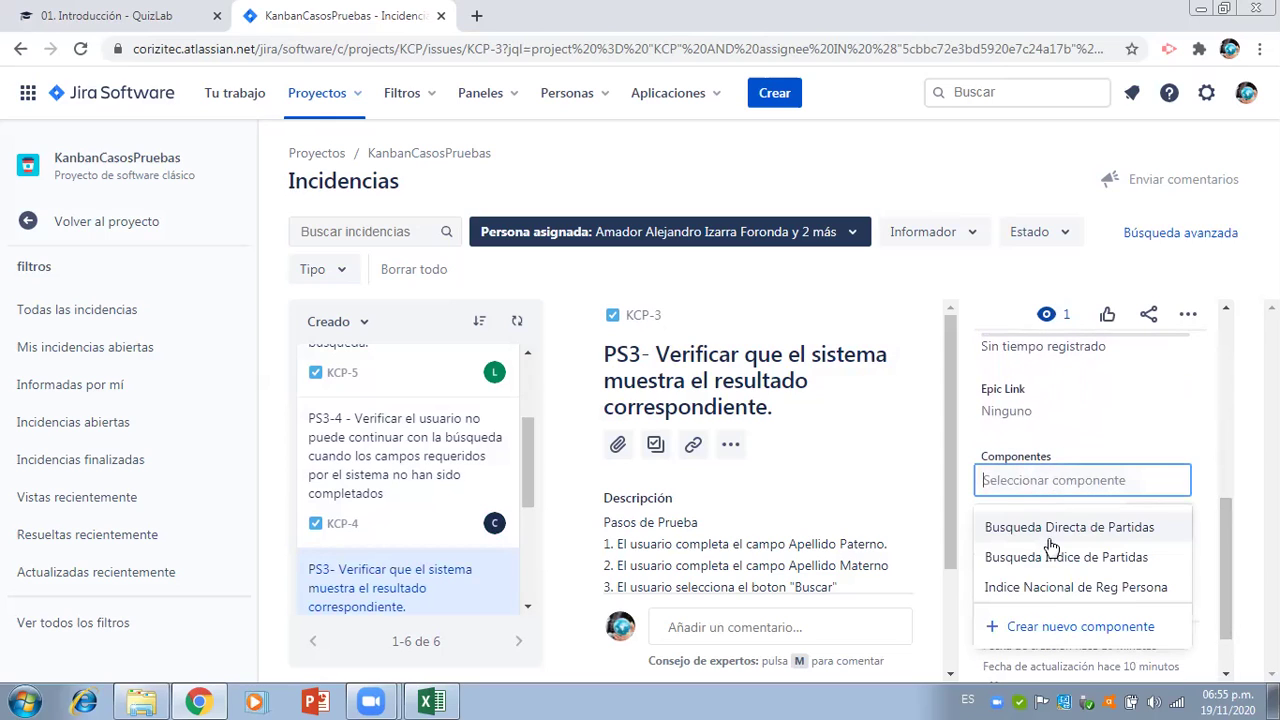
{"action": "left_click", "coordinate": [1050, 556]}
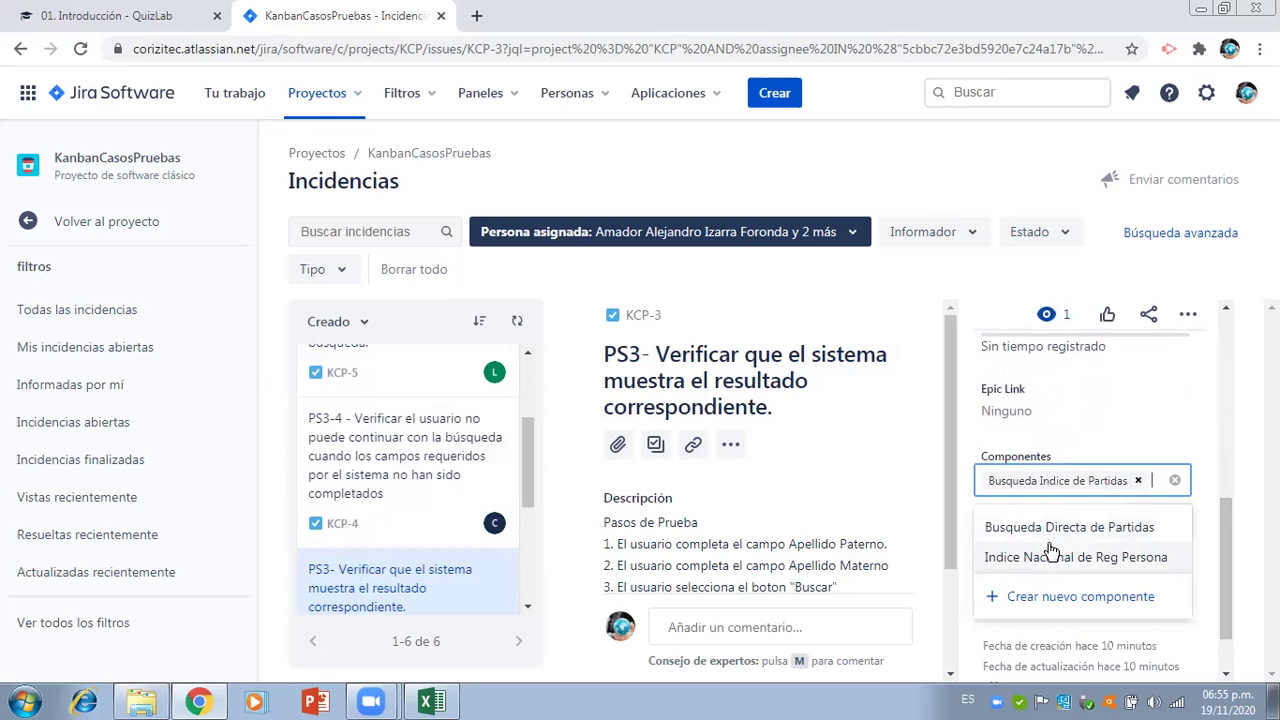
{"action": "left_click", "coordinate": [1214, 537]}
- Set Versiones corregidas of issue KCP-3 to "Version 3"
{"action": "scroll", "coordinate": [1224, 576], "scroll_direction": "down", "scroll_amount": 1}
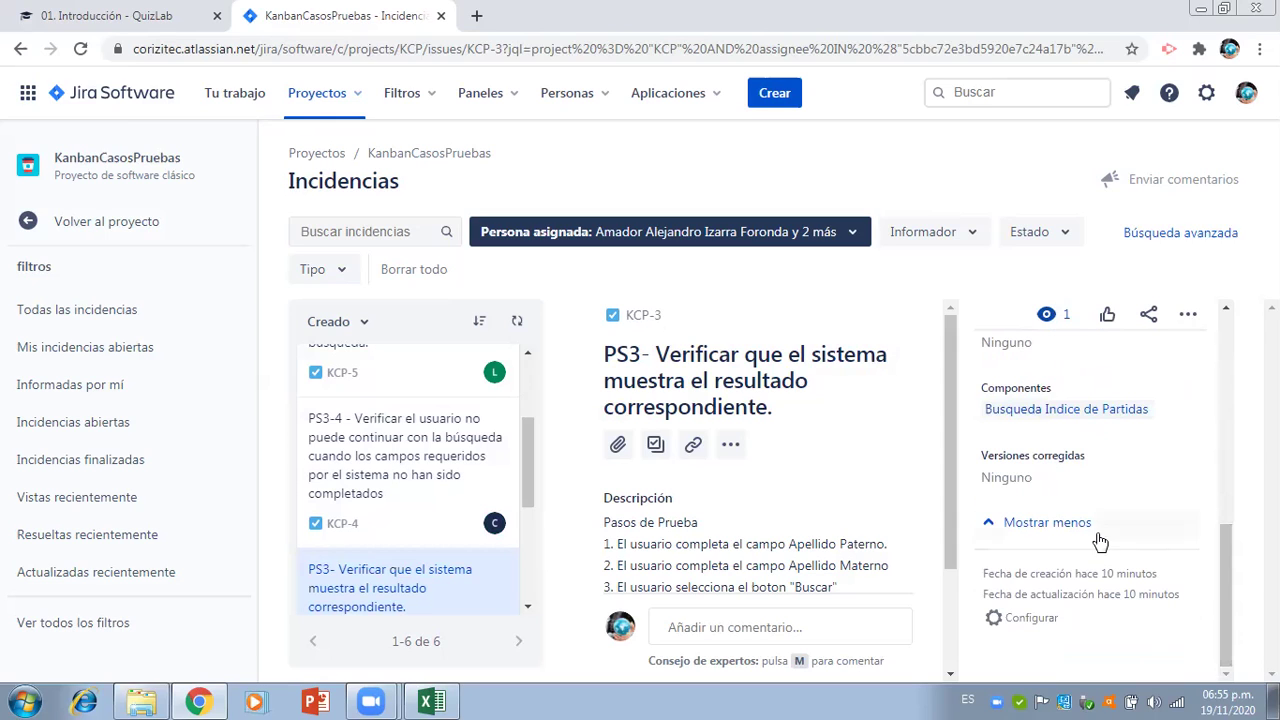
{"action": "left_click", "coordinate": [1004, 477]}
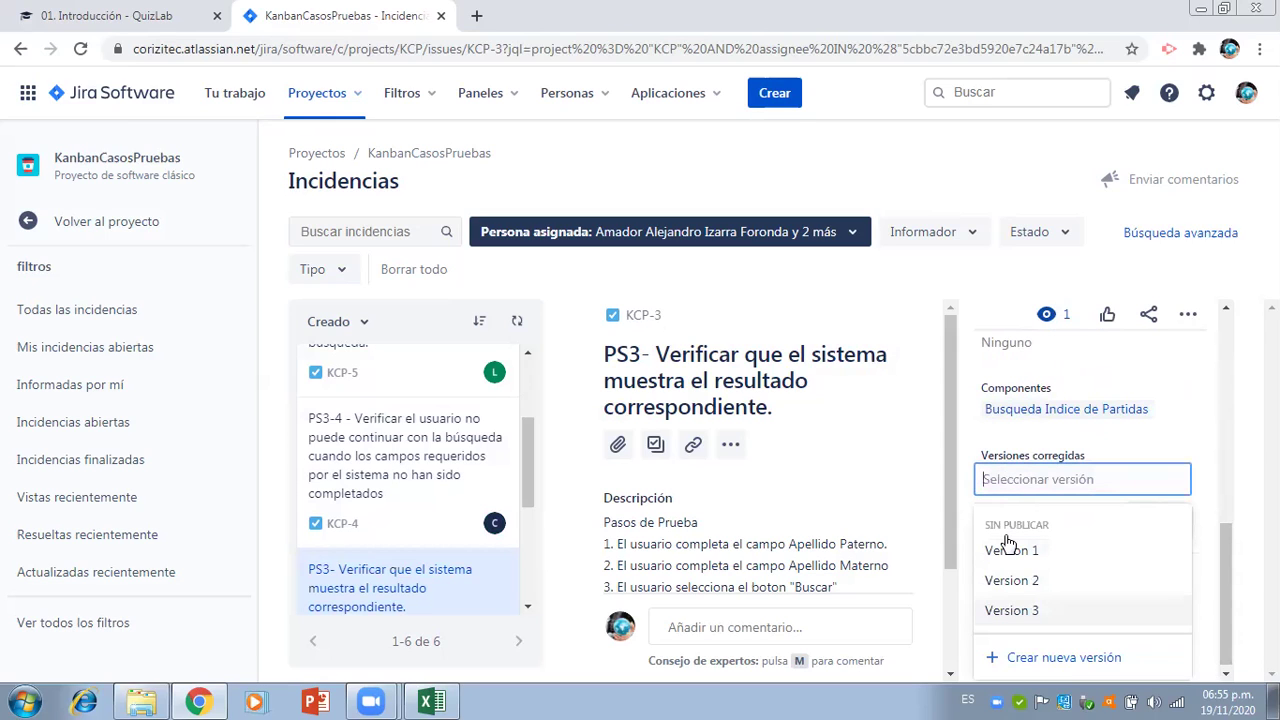
{"action": "left_click", "coordinate": [1011, 610]}
{"action": "left_click", "coordinate": [1211, 430]}
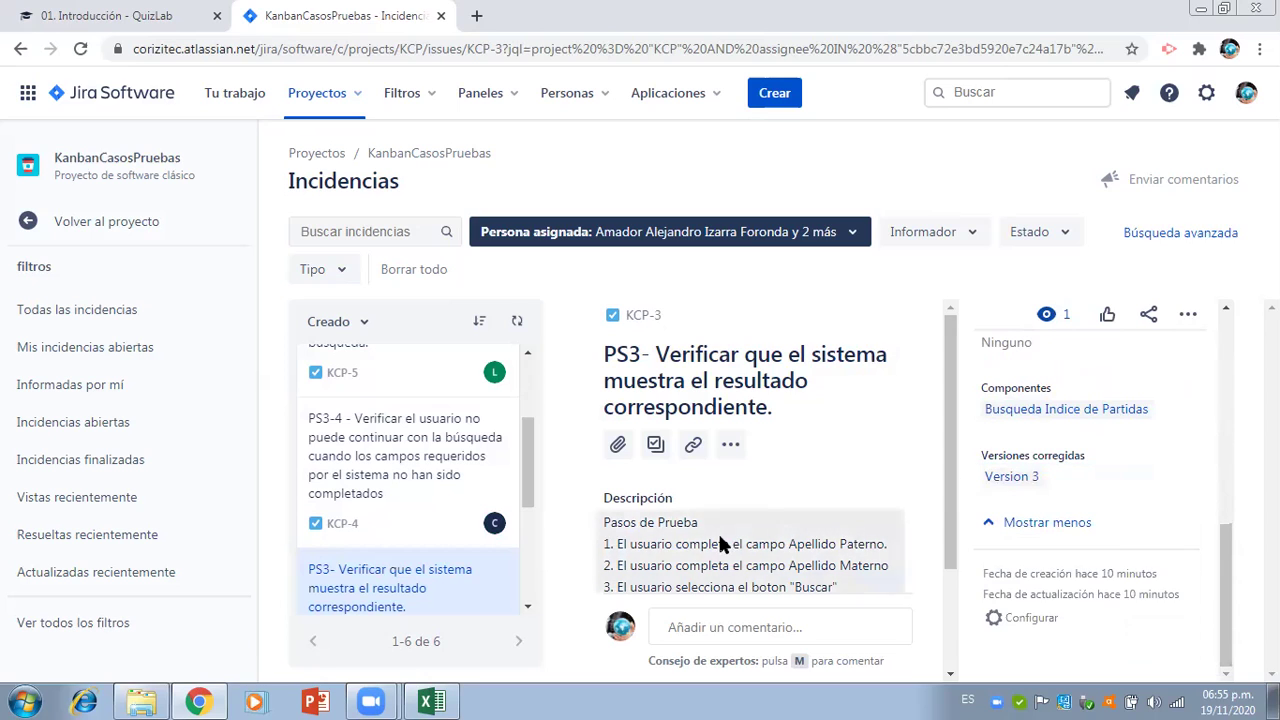
- Assign the component "Busqueda Indice de Partidas" to issue PS3-2 (KCP-2), expanding its additional fields
{"action": "left_click_drag", "start_coordinate": [523, 489], "coordinate": [530, 580]}
{"action": "left_click", "coordinate": [425, 450]}
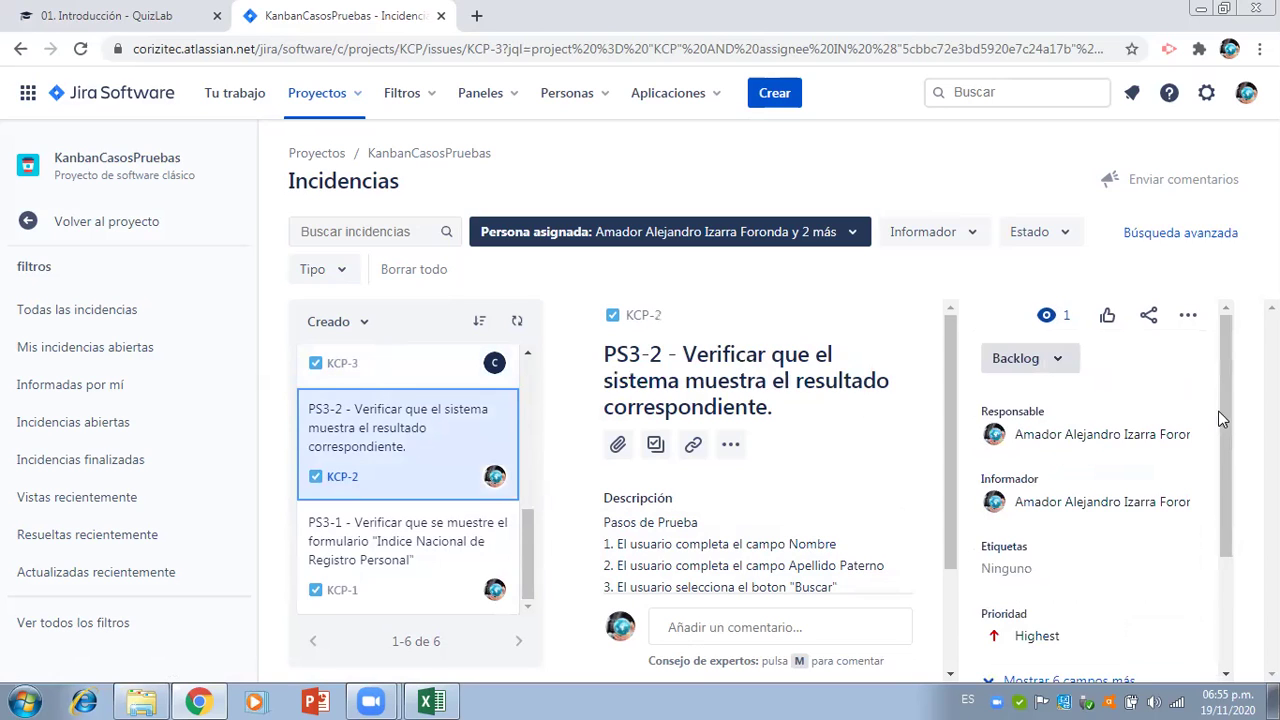
{"action": "left_click_drag", "start_coordinate": [1224, 416], "coordinate": [1237, 516]}
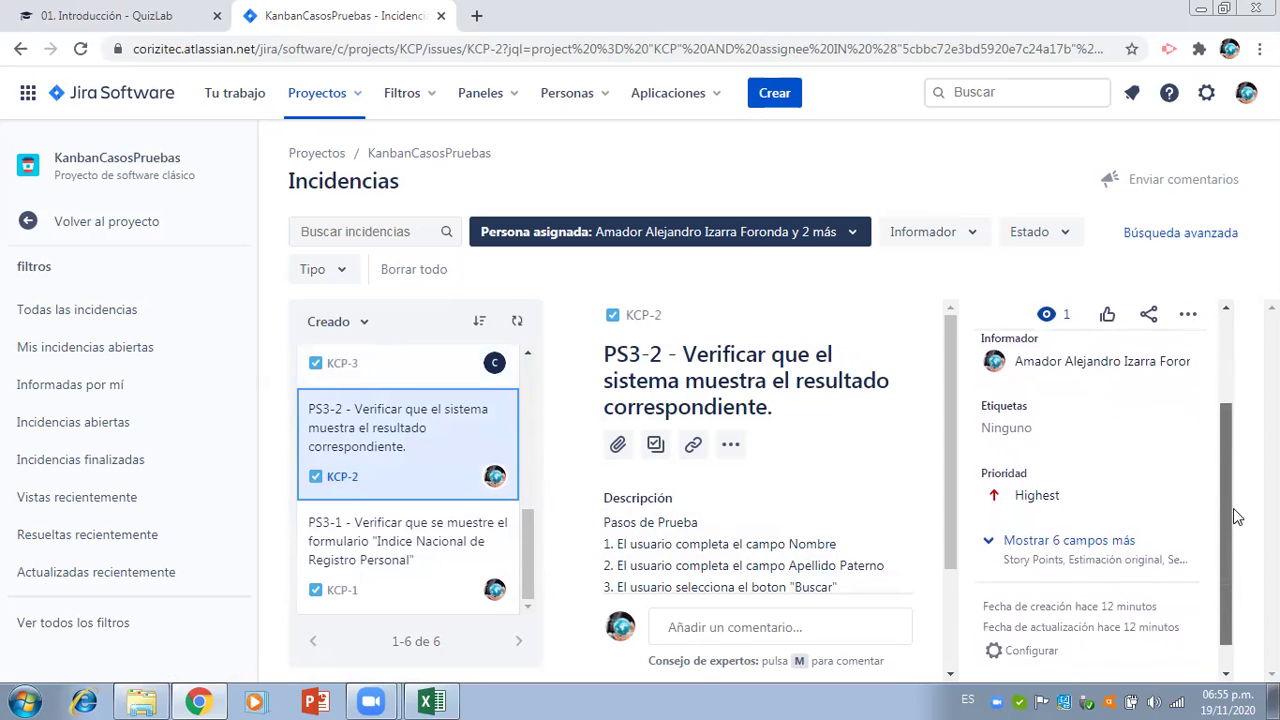
{"action": "left_click", "coordinate": [1125, 540]}
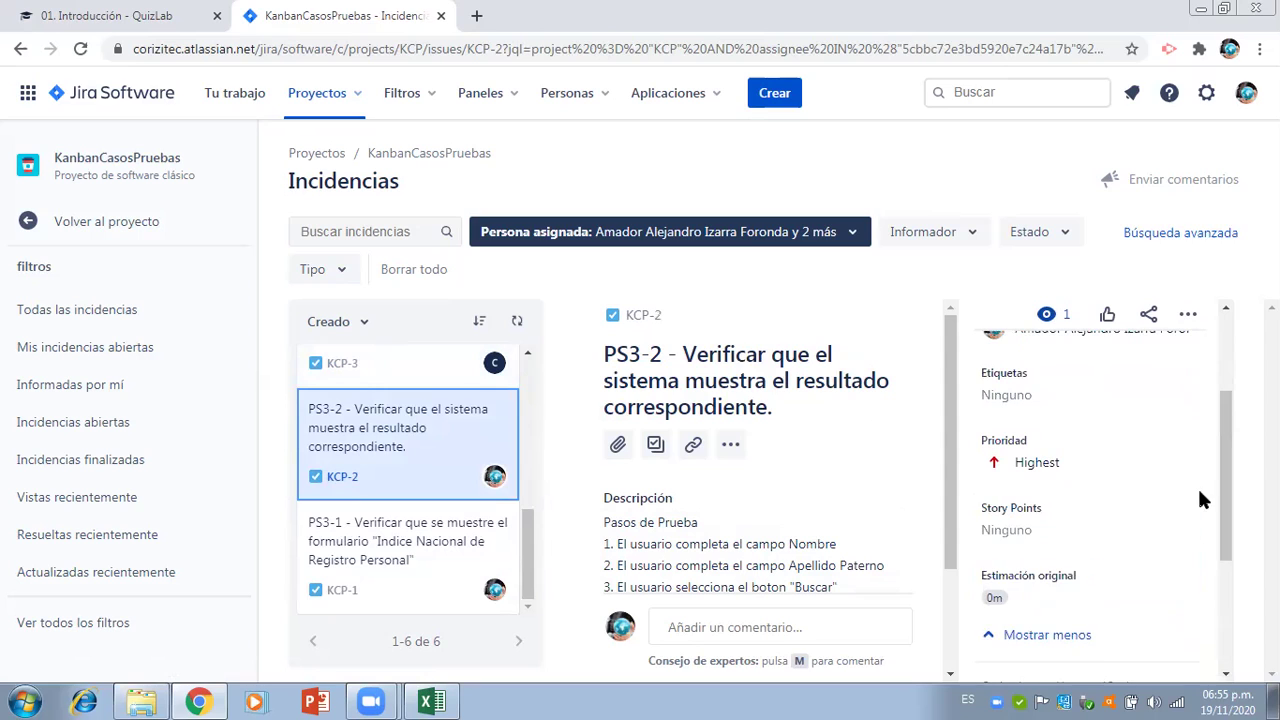
{"action": "left_click_drag", "start_coordinate": [1224, 471], "coordinate": [1234, 600]}
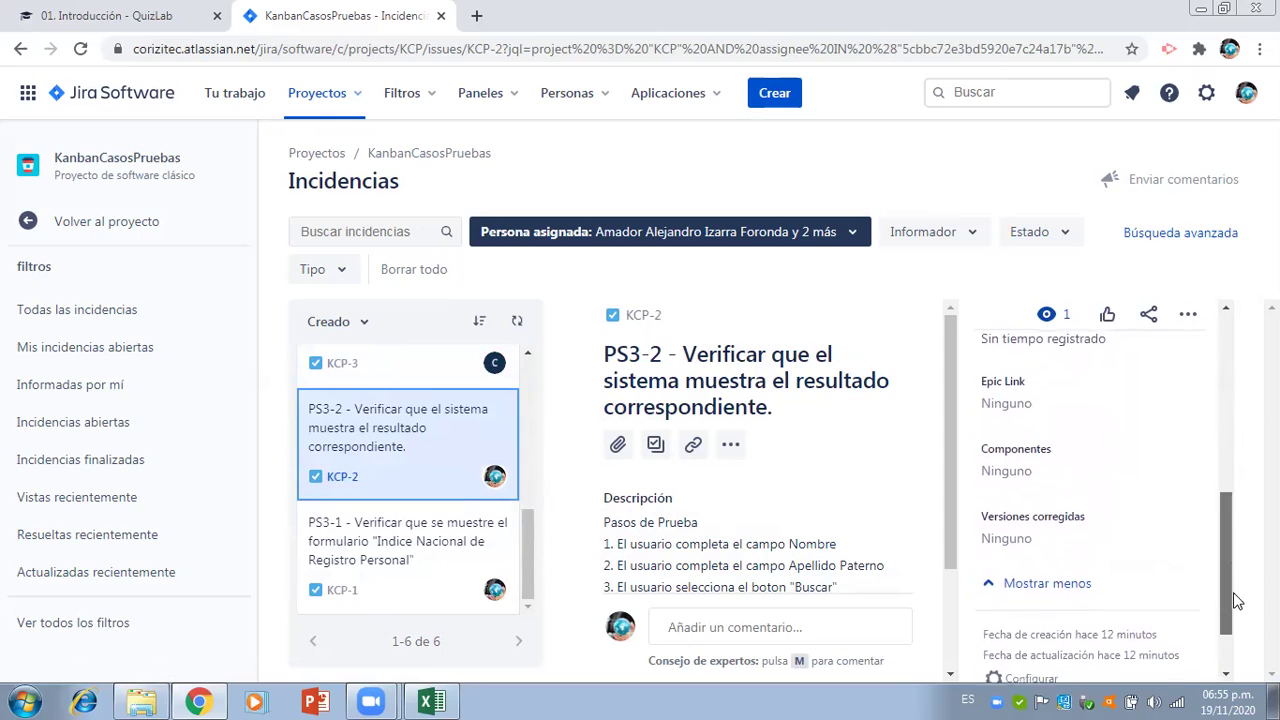
{"action": "left_click", "coordinate": [1077, 468]}
{"action": "left_click", "coordinate": [1070, 545]}
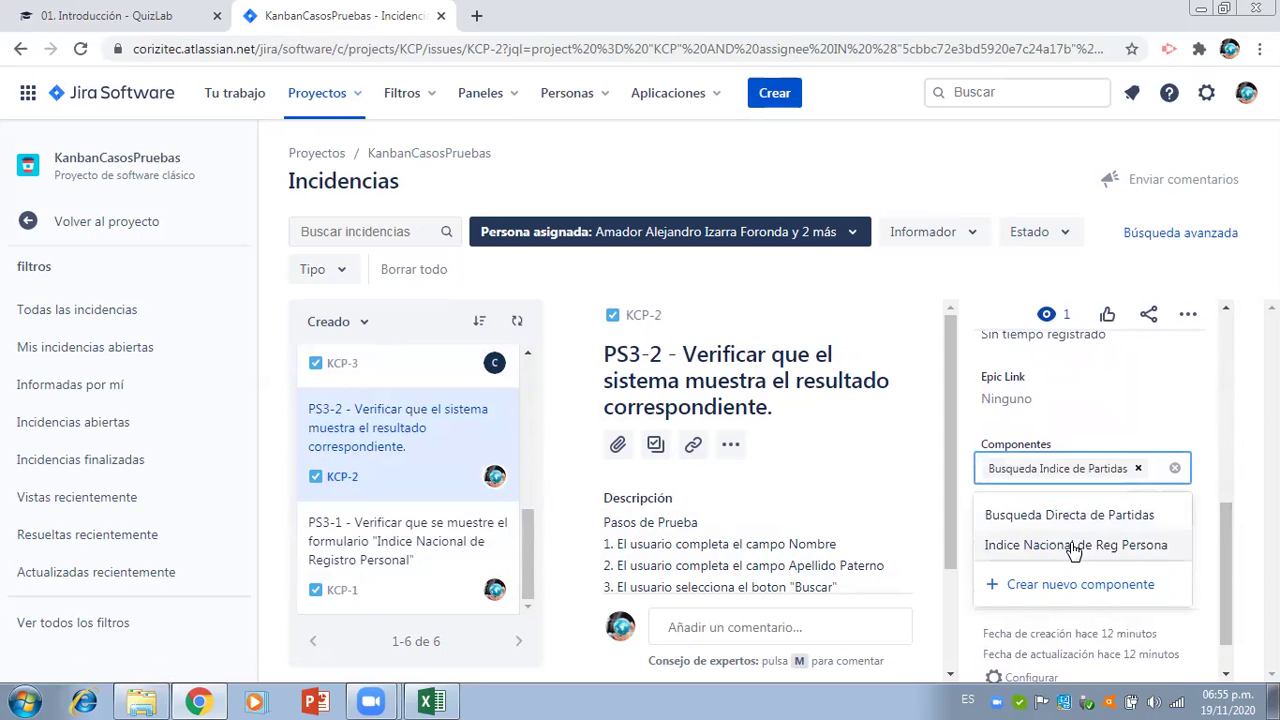
{"action": "left_click", "coordinate": [1208, 545]}
- Set Versiones corregidas of issue PS3-2 to "Version 3"
{"action": "scroll", "coordinate": [1230, 577], "scroll_direction": "down", "scroll_amount": 1}
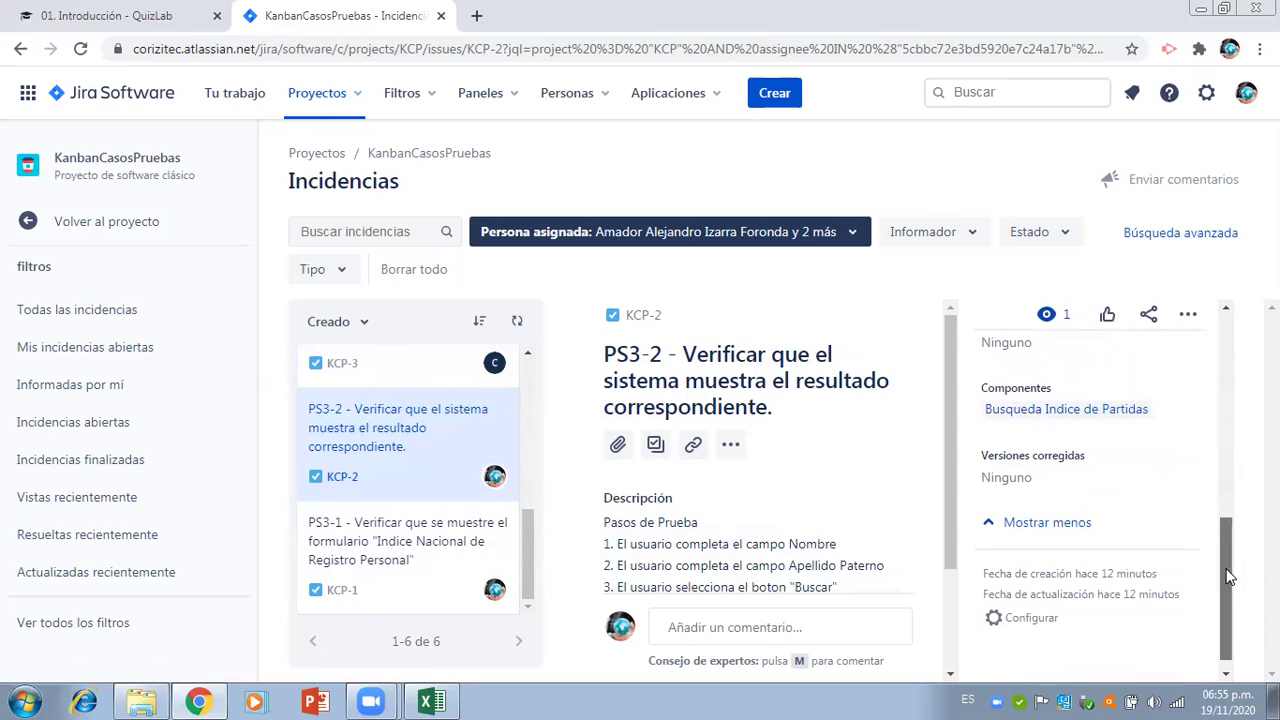
{"action": "left_click", "coordinate": [1012, 476]}
{"action": "left_click", "coordinate": [1012, 610]}
{"action": "left_click", "coordinate": [1207, 445]}
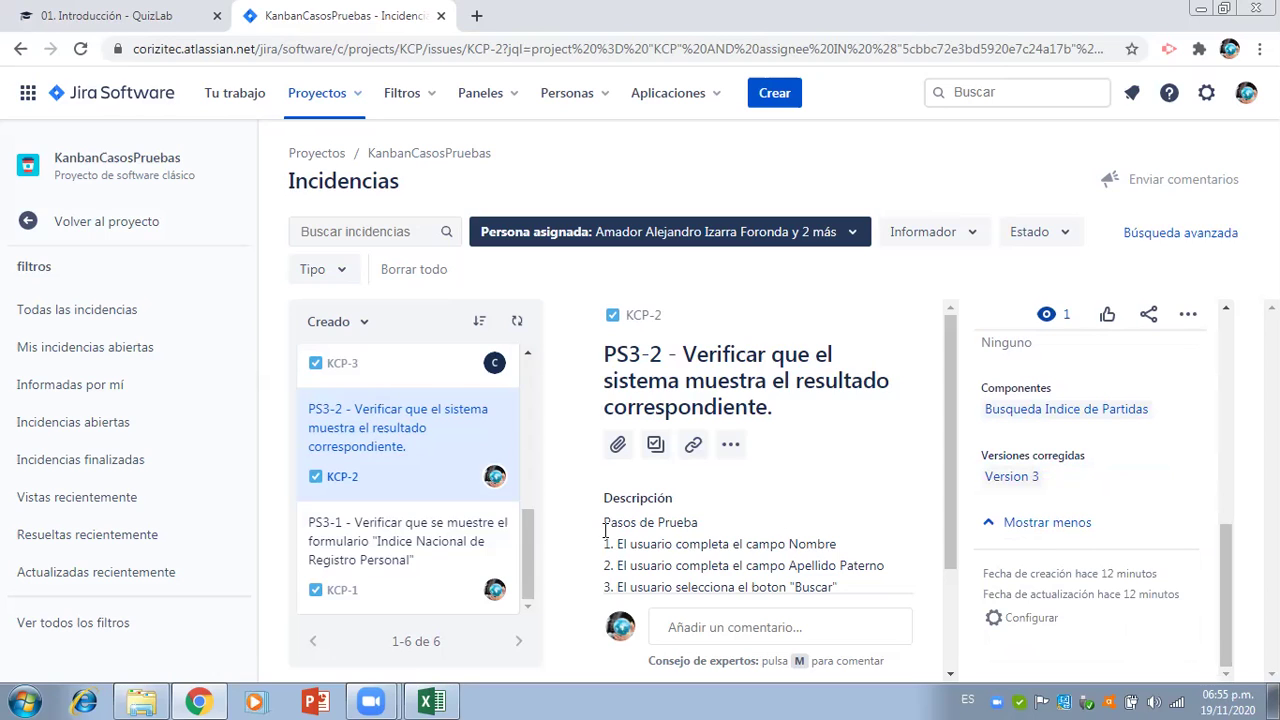
- Assign the component "Indice Nacional de Reg Persona" to issue PS3-1 (KCP-1), expanding its additional fields
{"action": "left_click", "coordinate": [403, 538]}
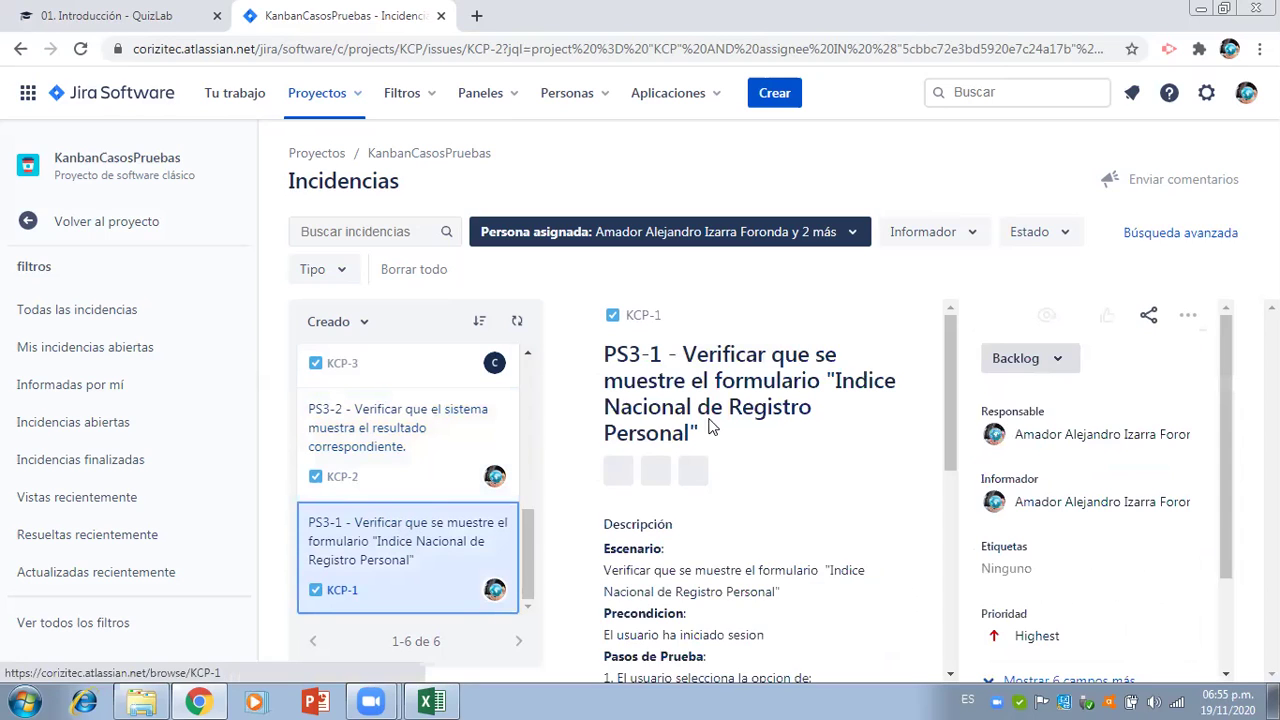
{"action": "scroll", "coordinate": [1232, 481], "scroll_direction": "down", "scroll_amount": 3}
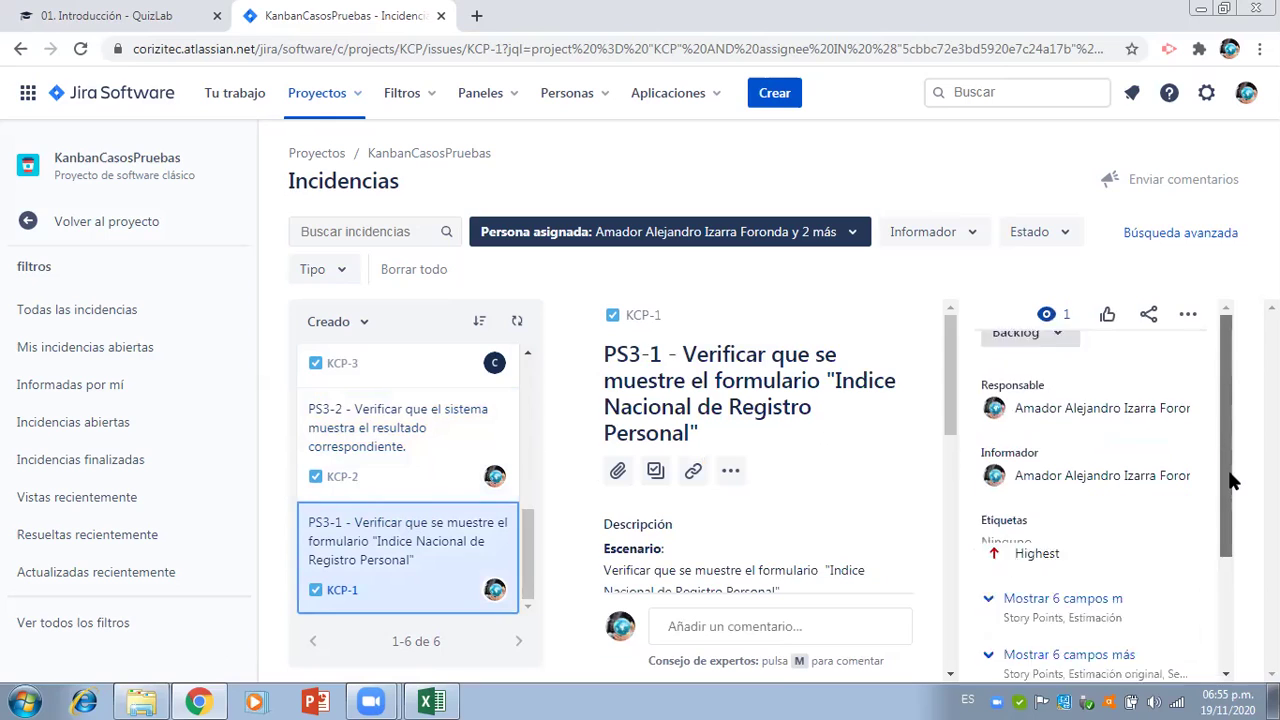
{"action": "scroll", "coordinate": [1232, 483], "scroll_direction": "down", "scroll_amount": 2}
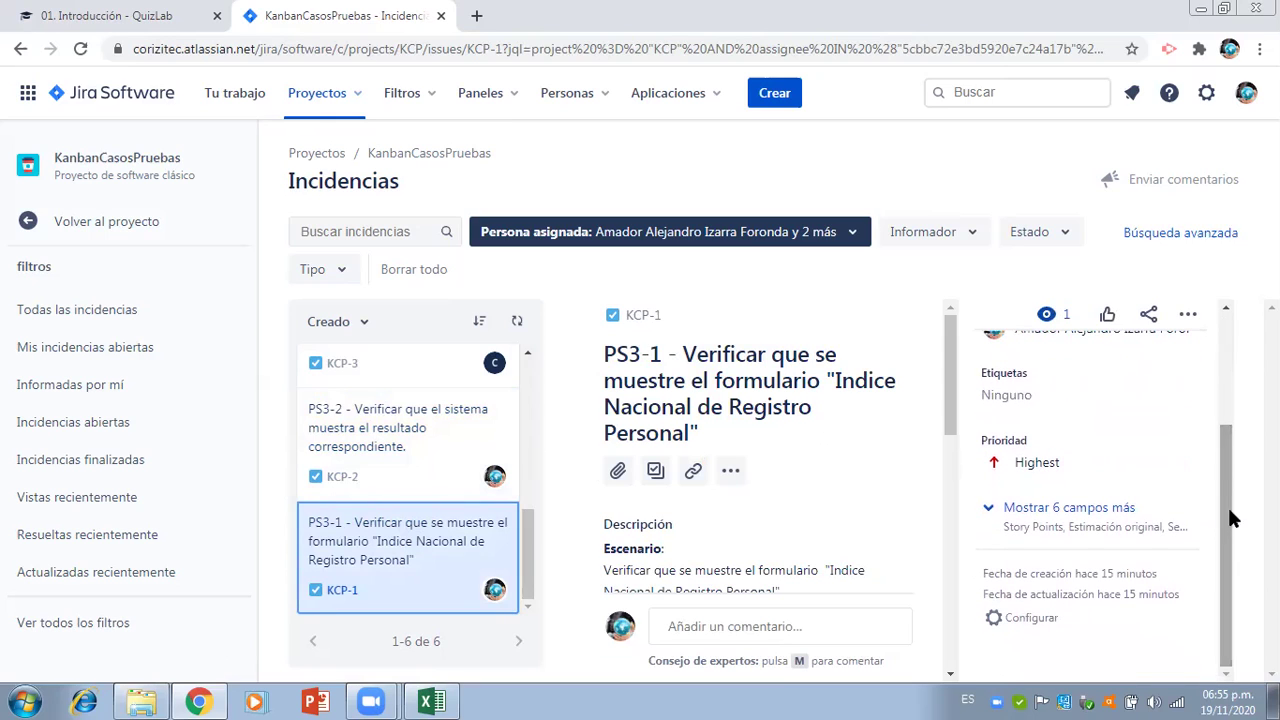
{"action": "left_click", "coordinate": [1145, 514]}
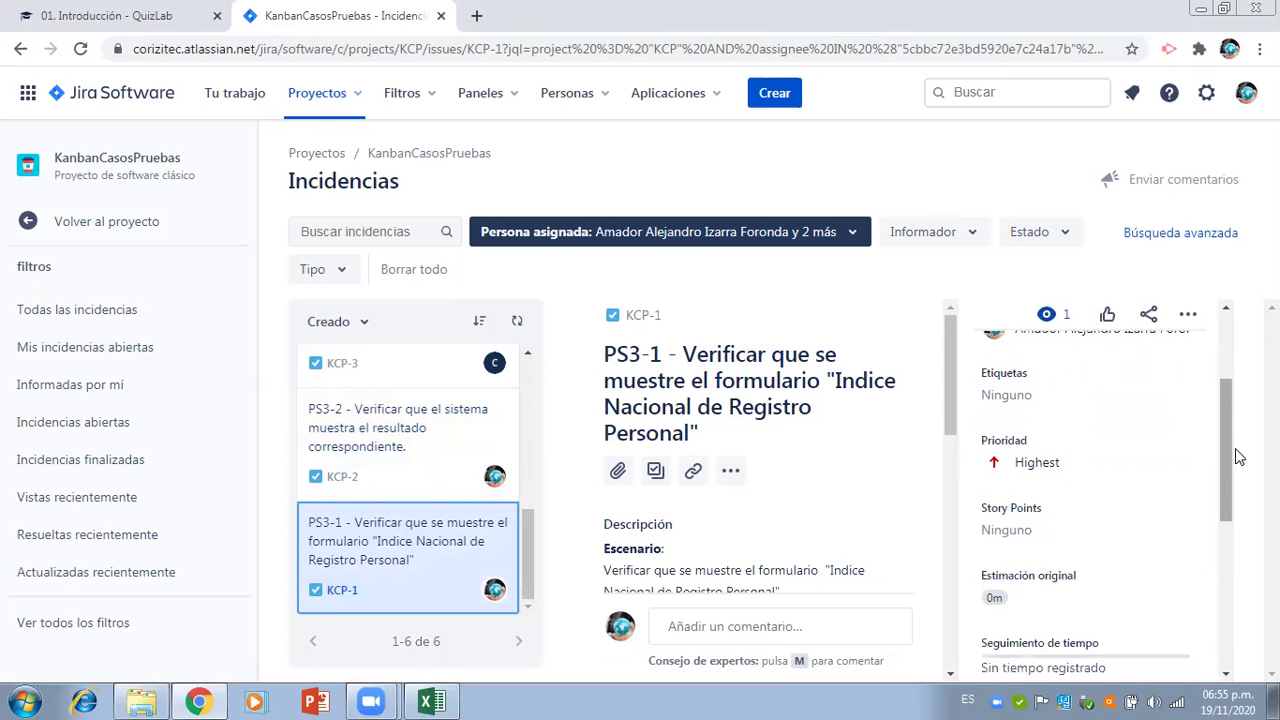
{"action": "left_click_drag", "start_coordinate": [1230, 451], "coordinate": [1230, 578]}
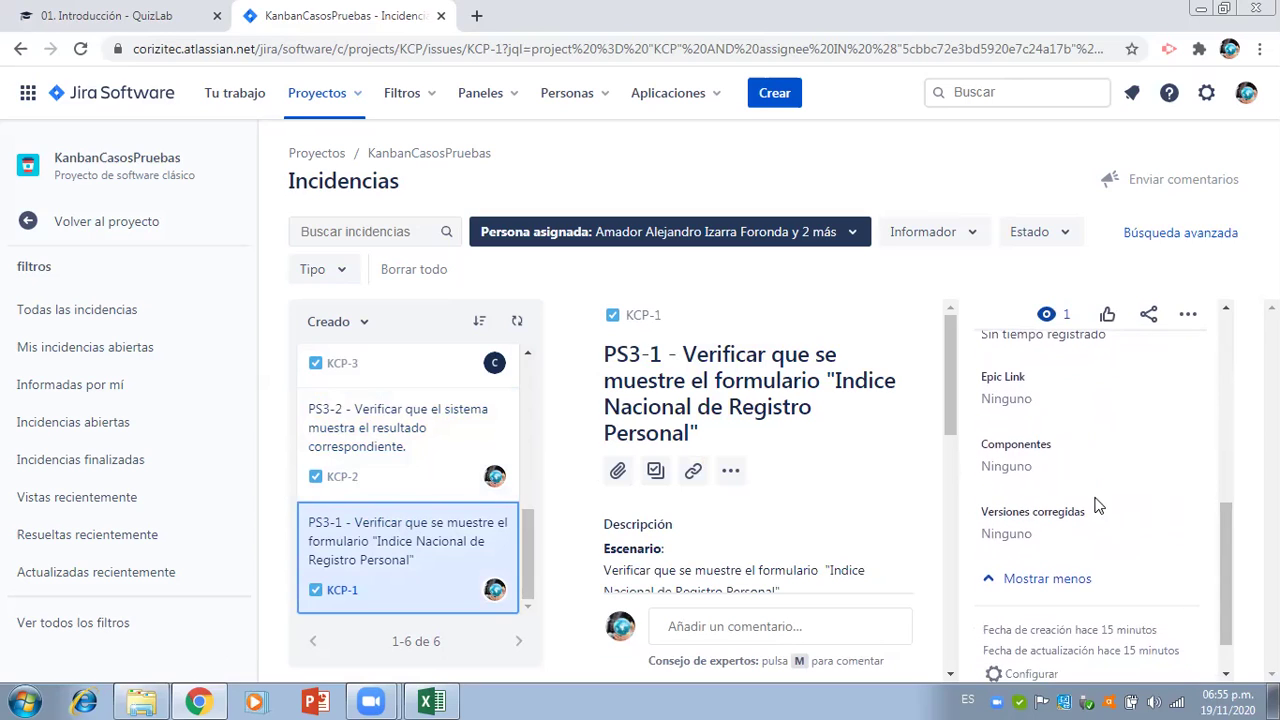
{"action": "left_click", "coordinate": [1040, 461]}
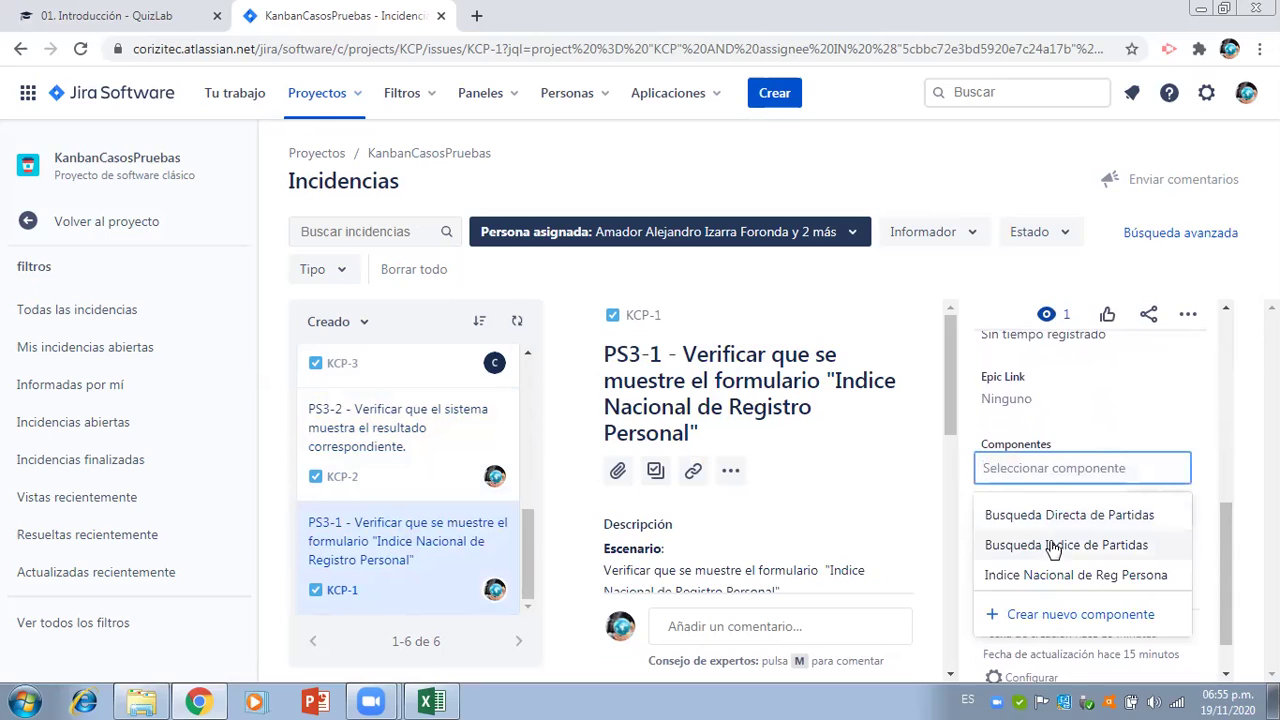
{"action": "left_click", "coordinate": [1060, 575]}
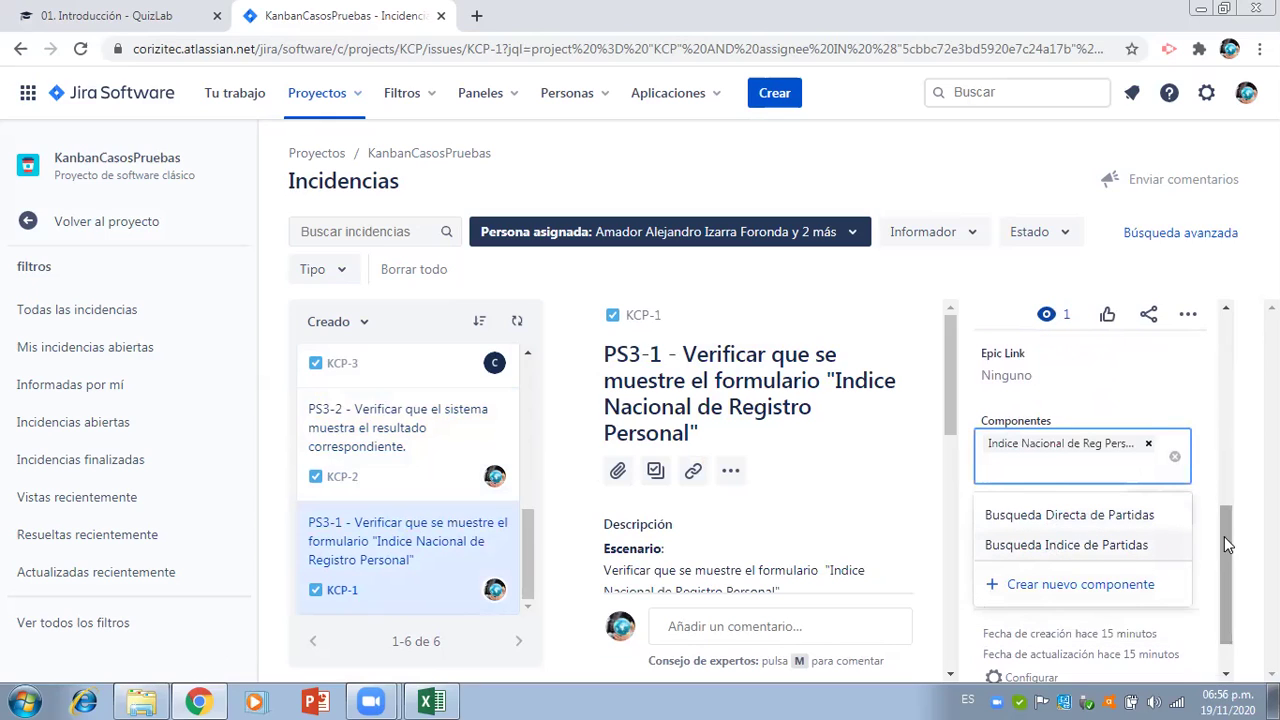
{"action": "left_click_drag", "start_coordinate": [1224, 536], "coordinate": [1228, 577]}
{"action": "left_click", "coordinate": [1205, 568]}
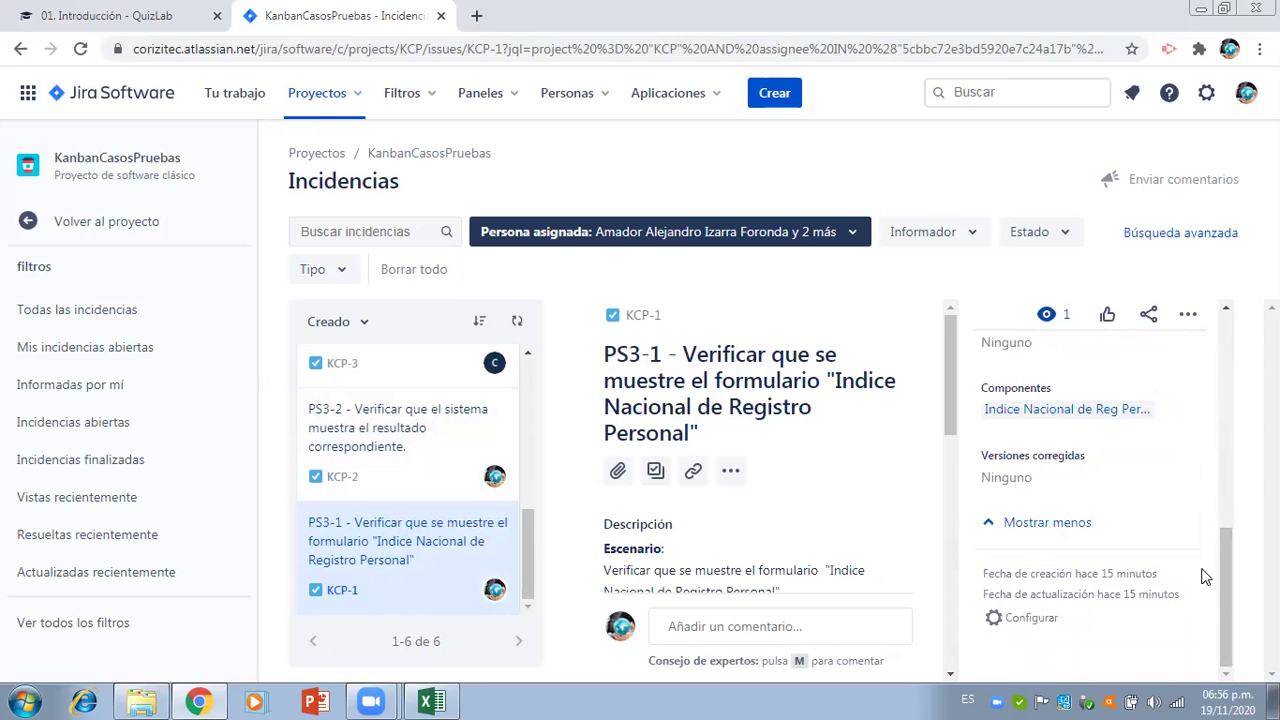
- Set Versiones corregidas of issue PS3-1 to "Version 1" and fill in its Story Points
{"action": "left_click", "coordinate": [1022, 478]}
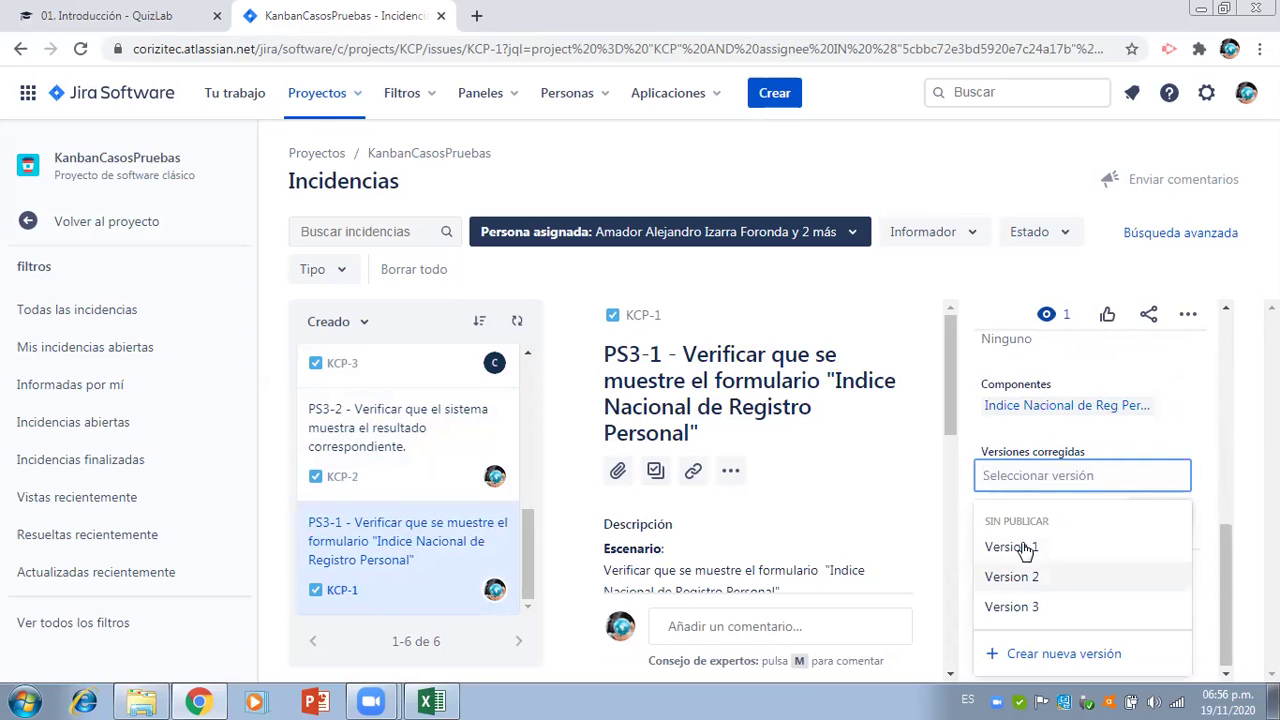
{"action": "left_click", "coordinate": [1025, 548]}
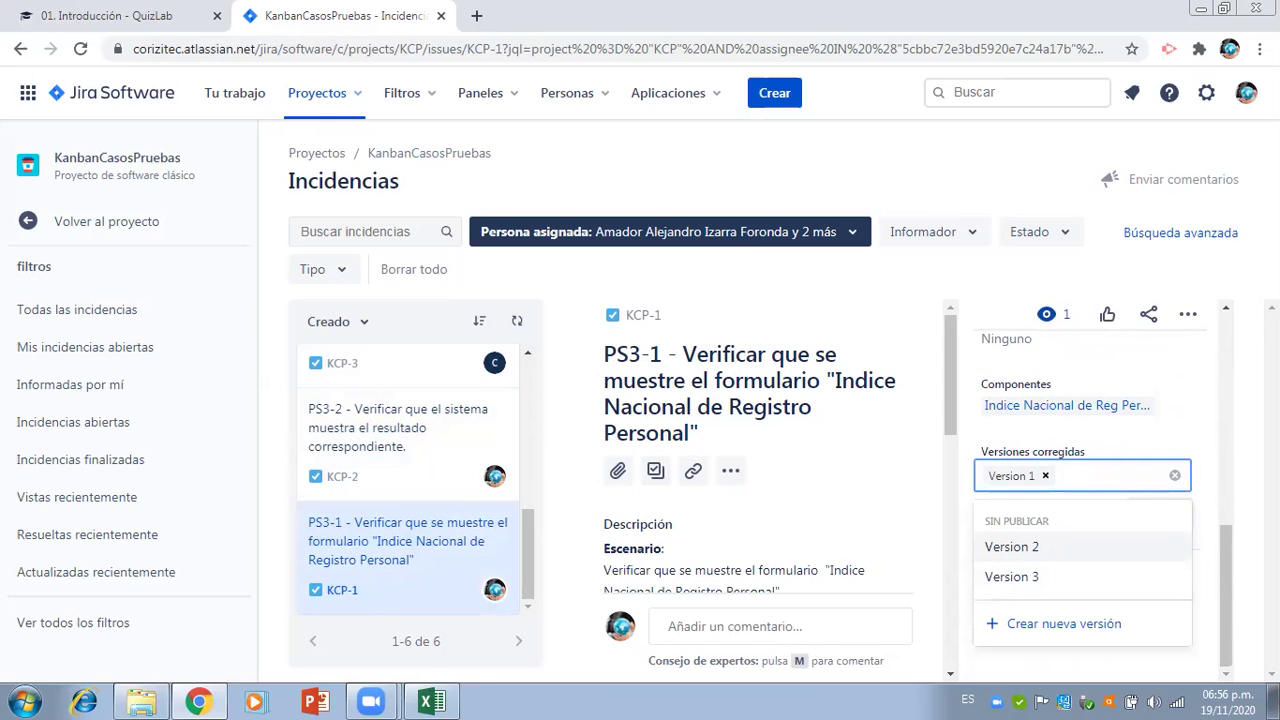
{"action": "left_click_drag", "start_coordinate": [1227, 544], "coordinate": [1220, 413]}
{"action": "left_click", "coordinate": [1090, 473]}
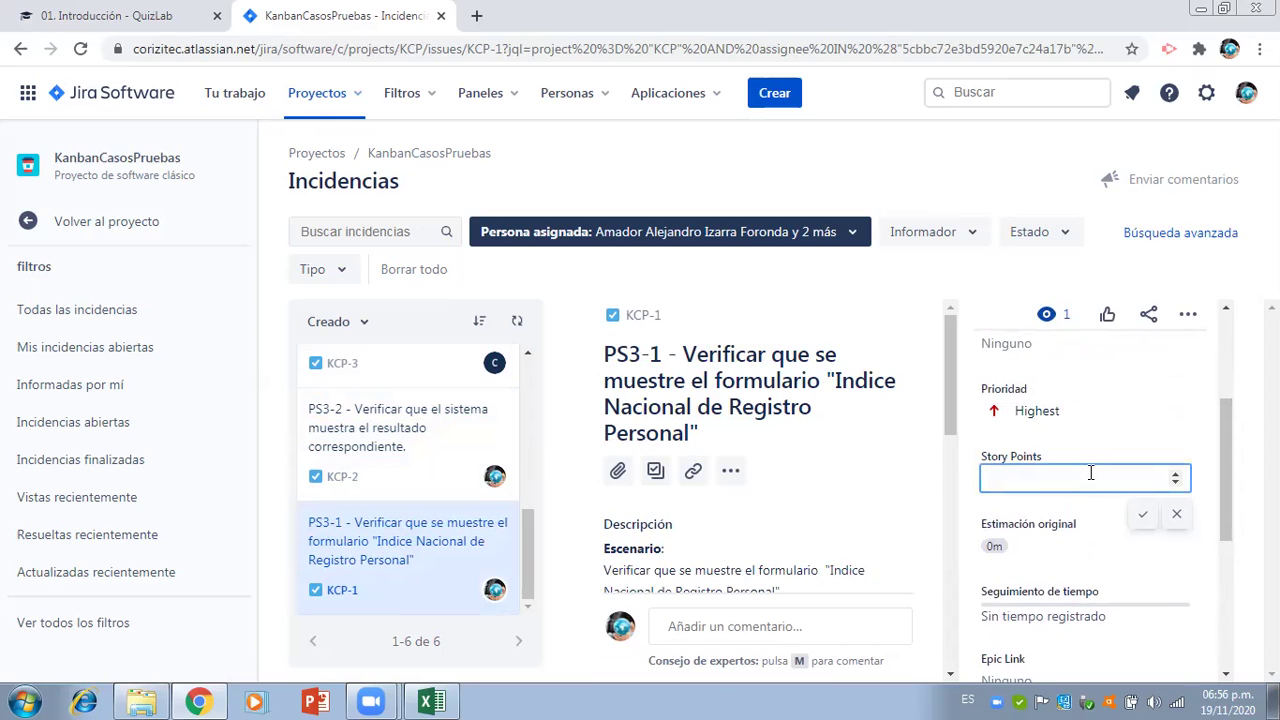
- Set the Story Points of issue PS3-2 (KCP-2) to 8
{"action": "left_click", "coordinate": [432, 450]}
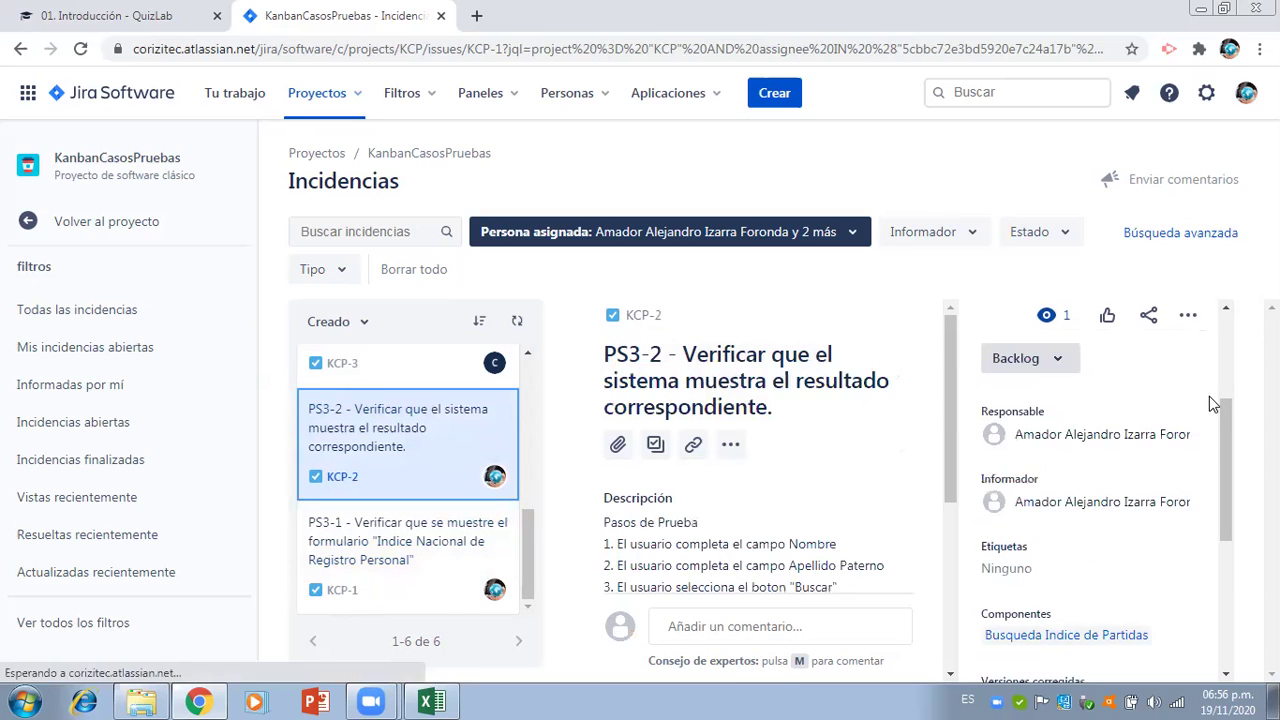
{"action": "left_click_drag", "start_coordinate": [1228, 395], "coordinate": [1225, 528]}
{"action": "left_click", "coordinate": [1066, 491]}
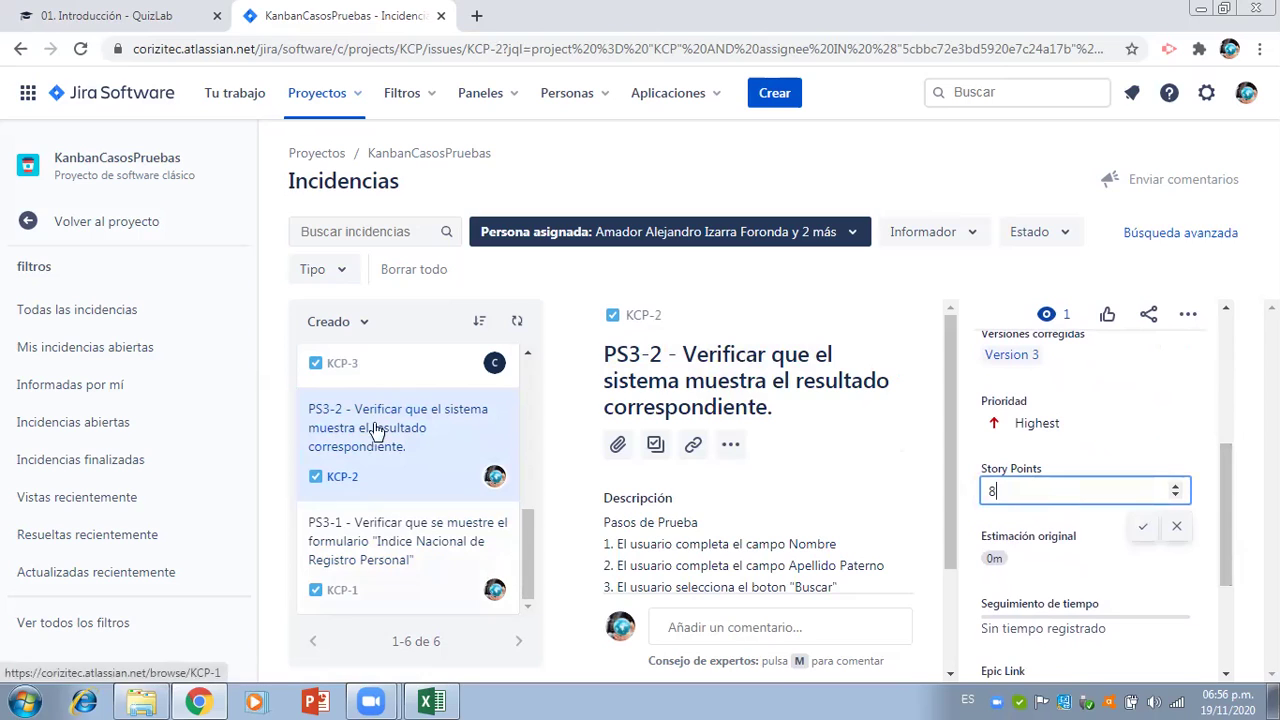
{"action": "left_click", "coordinate": [534, 508]}
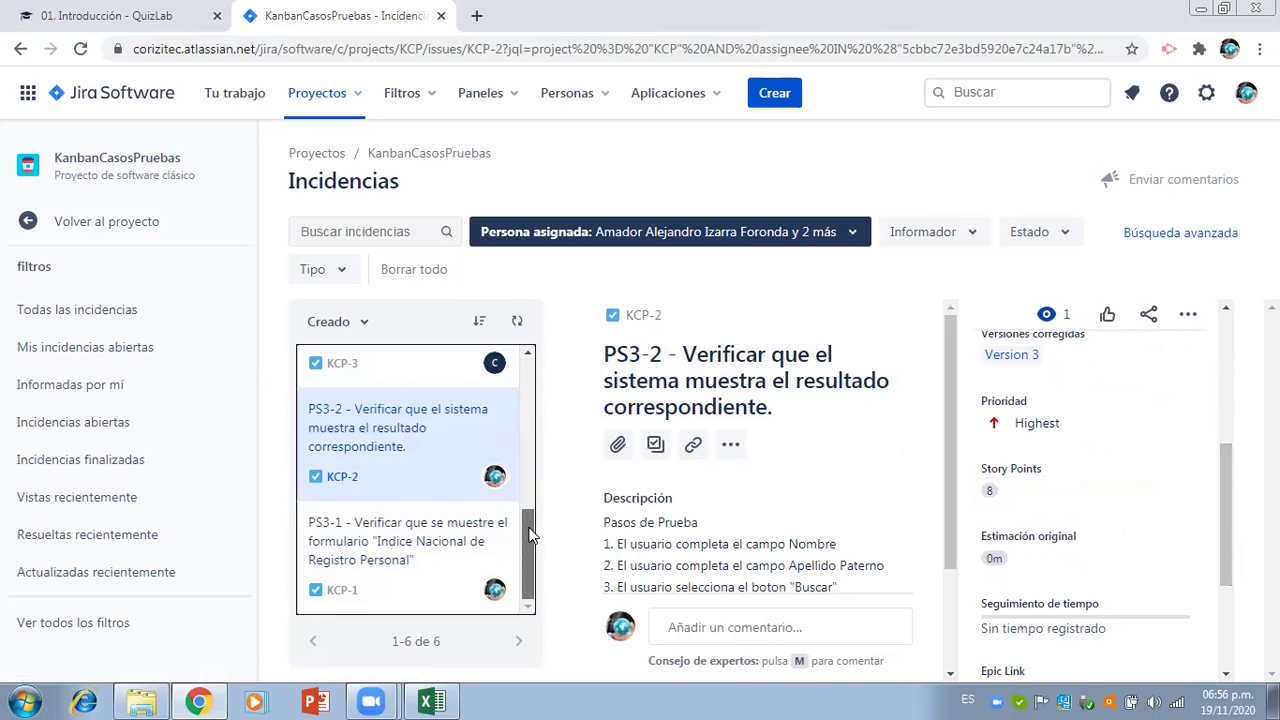
- Fill in the Story Points of issue KCP-3
{"action": "scroll", "coordinate": [437, 497], "scroll_direction": "up", "scroll_amount": 3}
{"action": "left_click", "coordinate": [437, 497]}
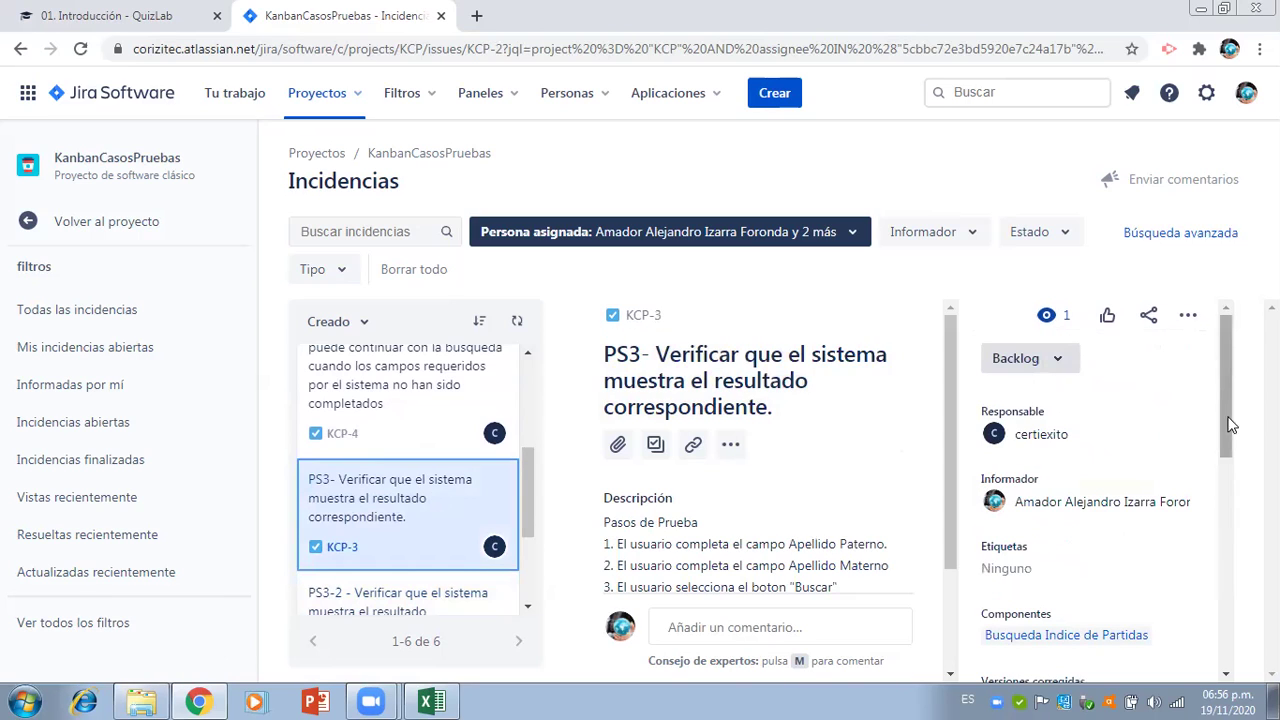
{"action": "scroll", "coordinate": [1220, 416], "scroll_direction": "down", "scroll_amount": 3}
{"action": "scroll", "coordinate": [1222, 443], "scroll_direction": "down", "scroll_amount": 1}
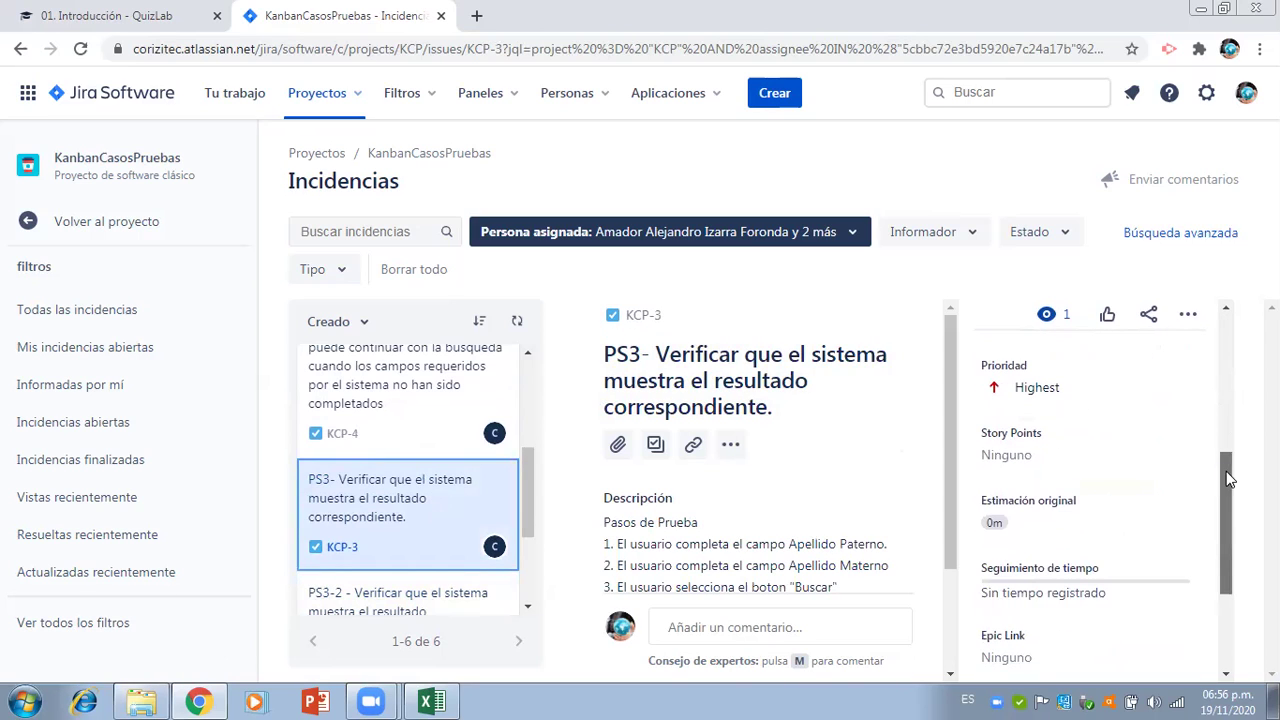
{"action": "left_click", "coordinate": [1084, 455]}
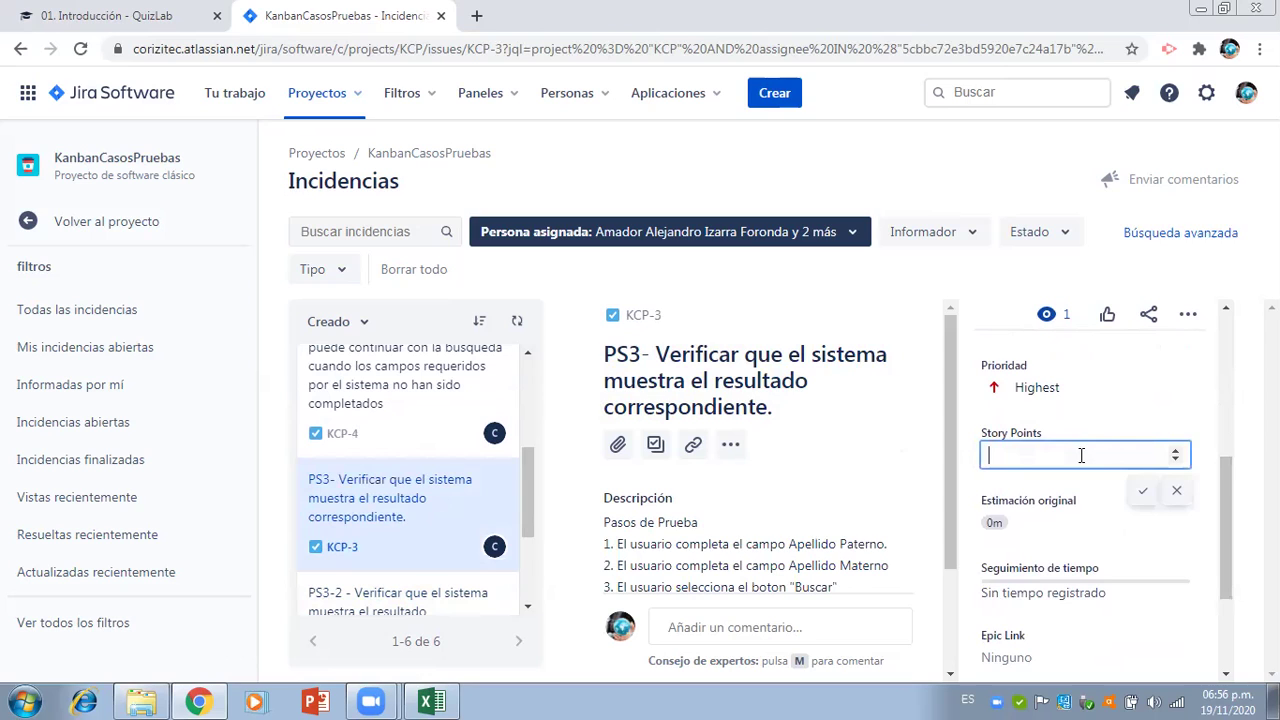
- Set the Story Points of issue PS3-4 (KCP-4) to 15
{"action": "left_click", "coordinate": [441, 372]}
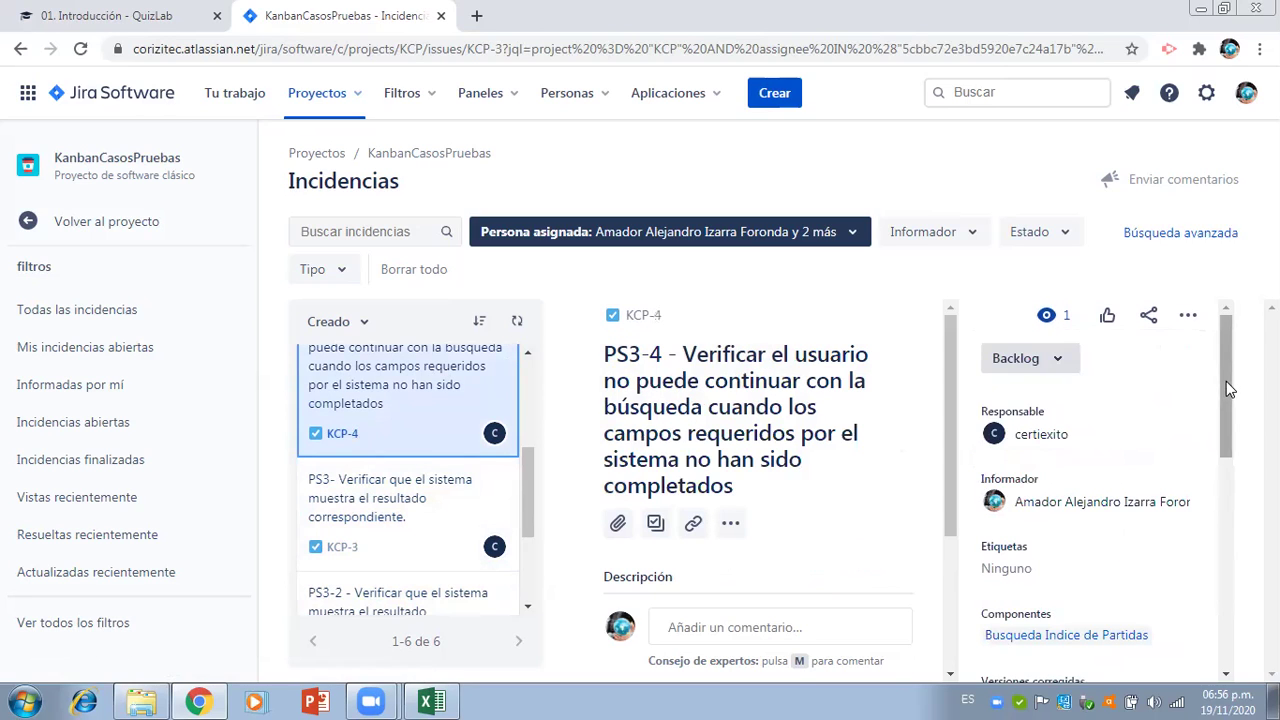
{"action": "scroll", "coordinate": [1234, 420], "scroll_direction": "down", "scroll_amount": 2}
{"action": "scroll", "coordinate": [1237, 433], "scroll_direction": "down", "scroll_amount": 1}
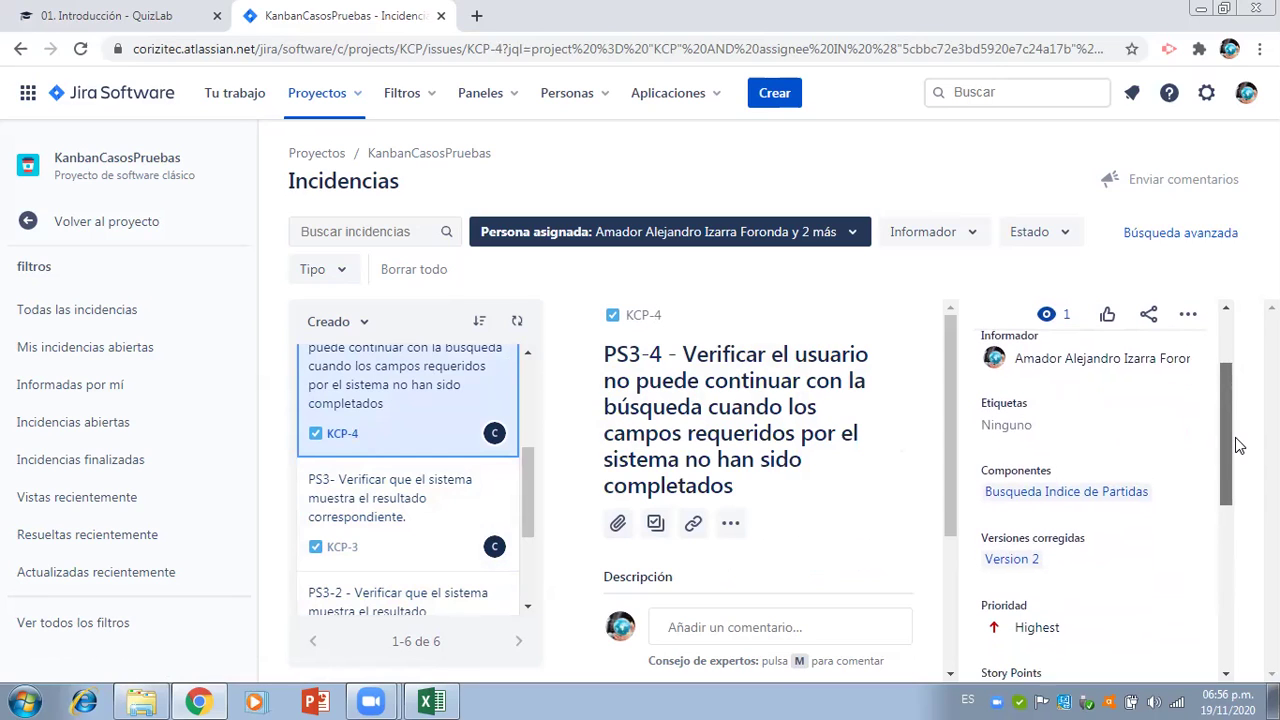
{"action": "scroll", "coordinate": [1222, 429], "scroll_direction": "up", "scroll_amount": 3}
{"action": "left_click_drag", "start_coordinate": [1217, 413], "coordinate": [1232, 525]}
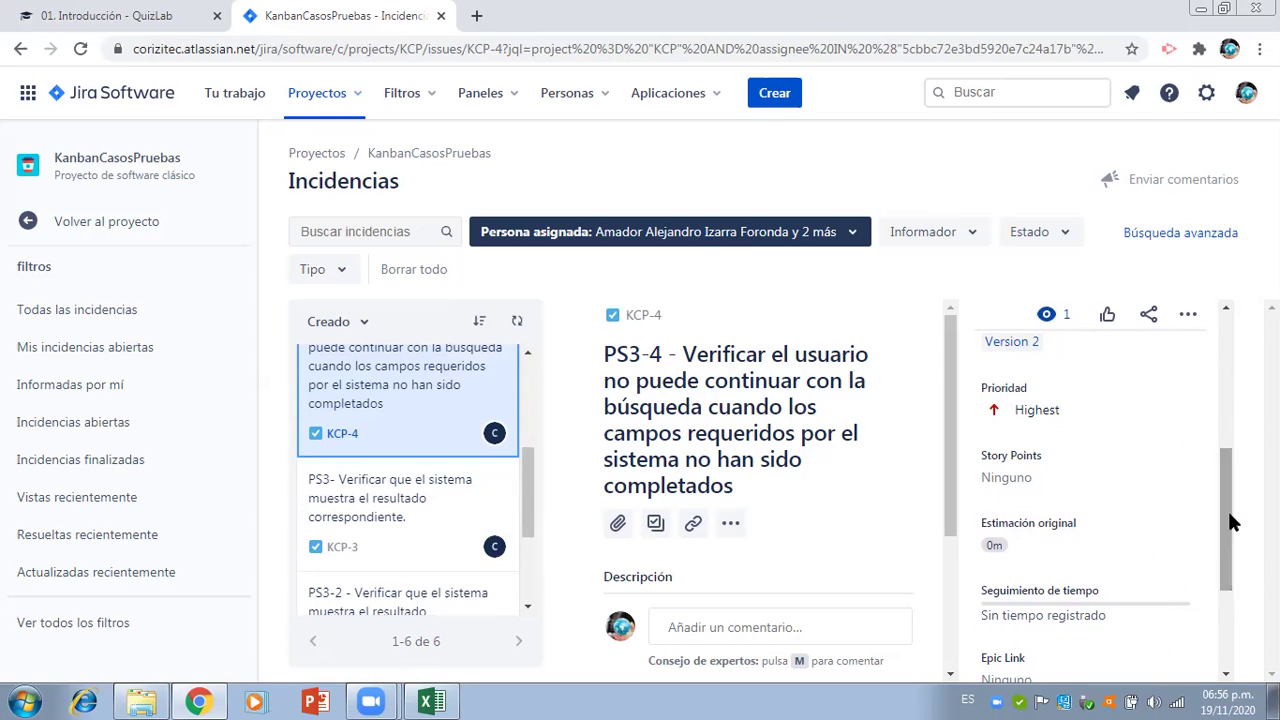
{"action": "left_click", "coordinate": [1003, 478]}
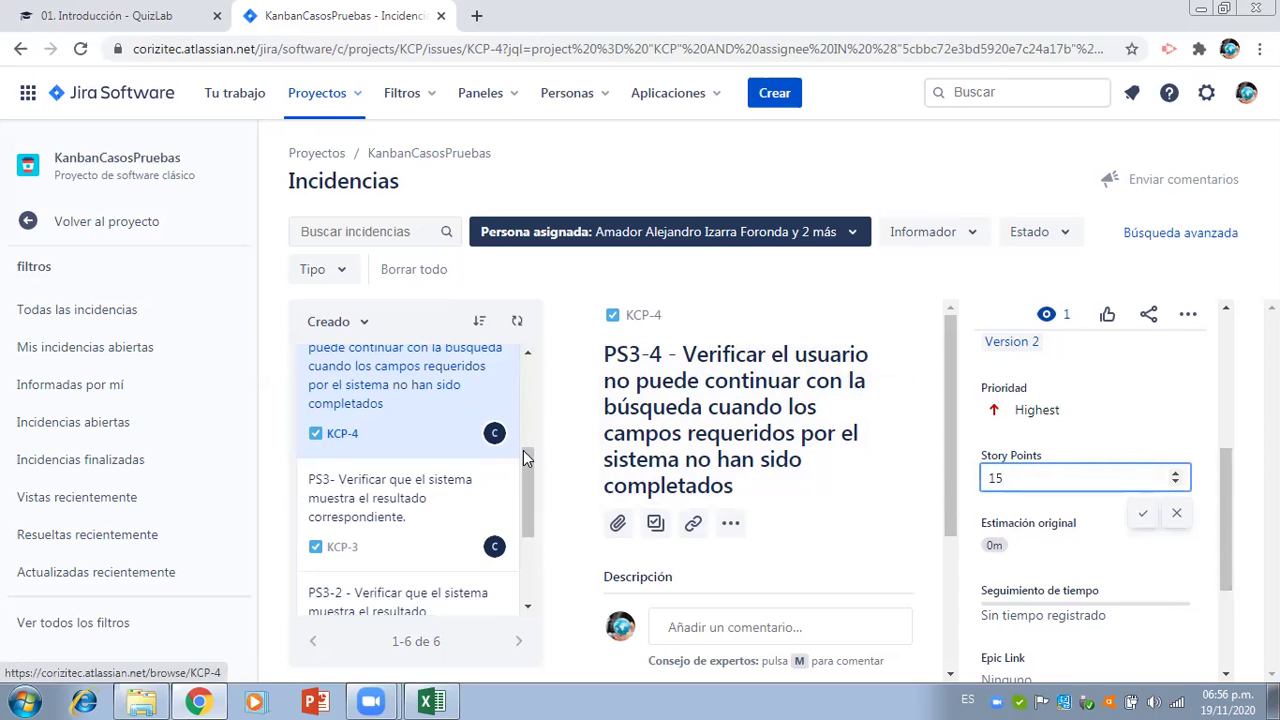
{"action": "left_click", "coordinate": [527, 475]}
- Fill in the Story Points of issue PS3-5 (KCP-5)
{"action": "scroll", "coordinate": [527, 475], "scroll_direction": "up", "scroll_amount": 2}
{"action": "left_click", "coordinate": [423, 470]}
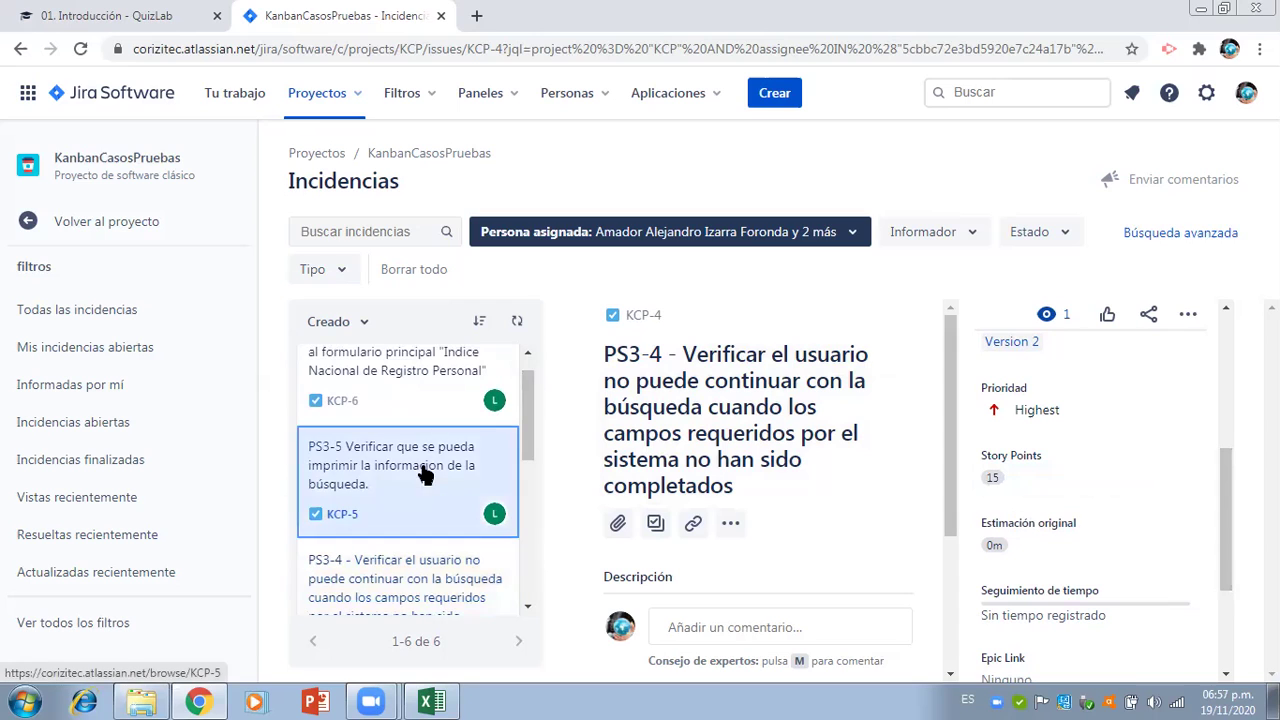
{"action": "left_click_drag", "start_coordinate": [1224, 366], "coordinate": [1234, 505]}
{"action": "left_click", "coordinate": [1088, 485]}
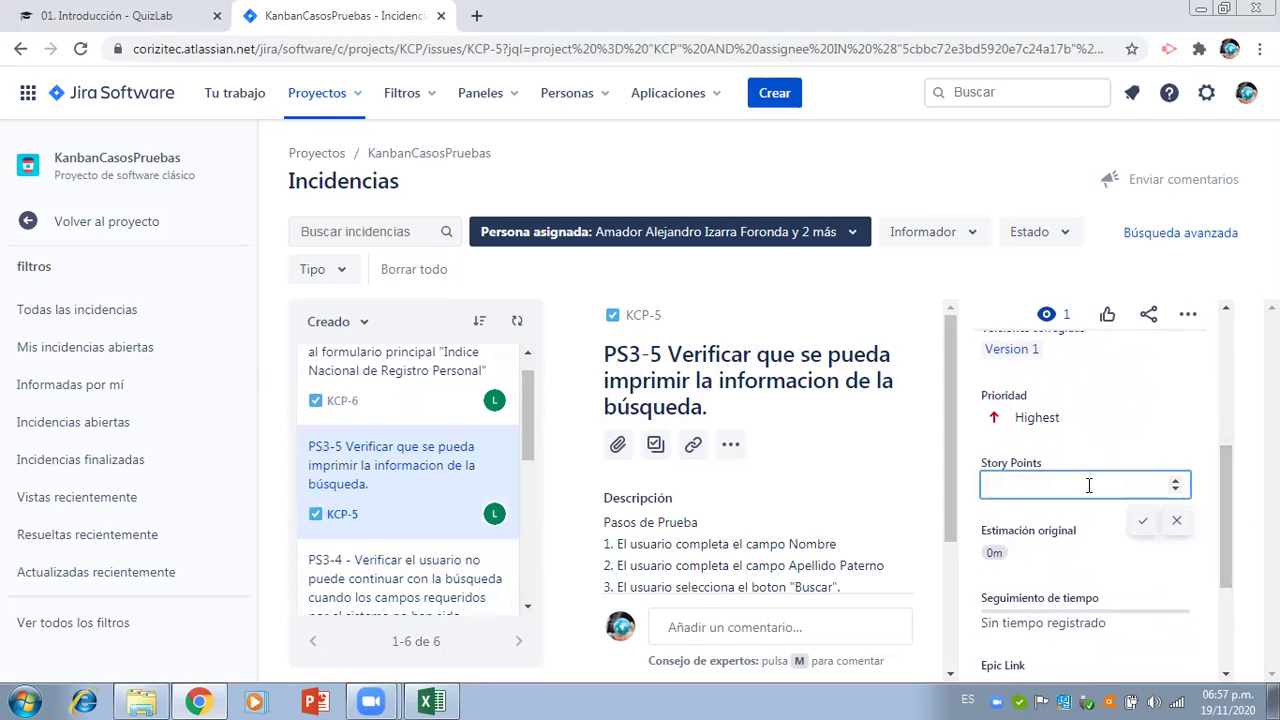
- Set the Story Points of issue PS3-6 (KCP-6) to 8
{"action": "left_click", "coordinate": [441, 372]}
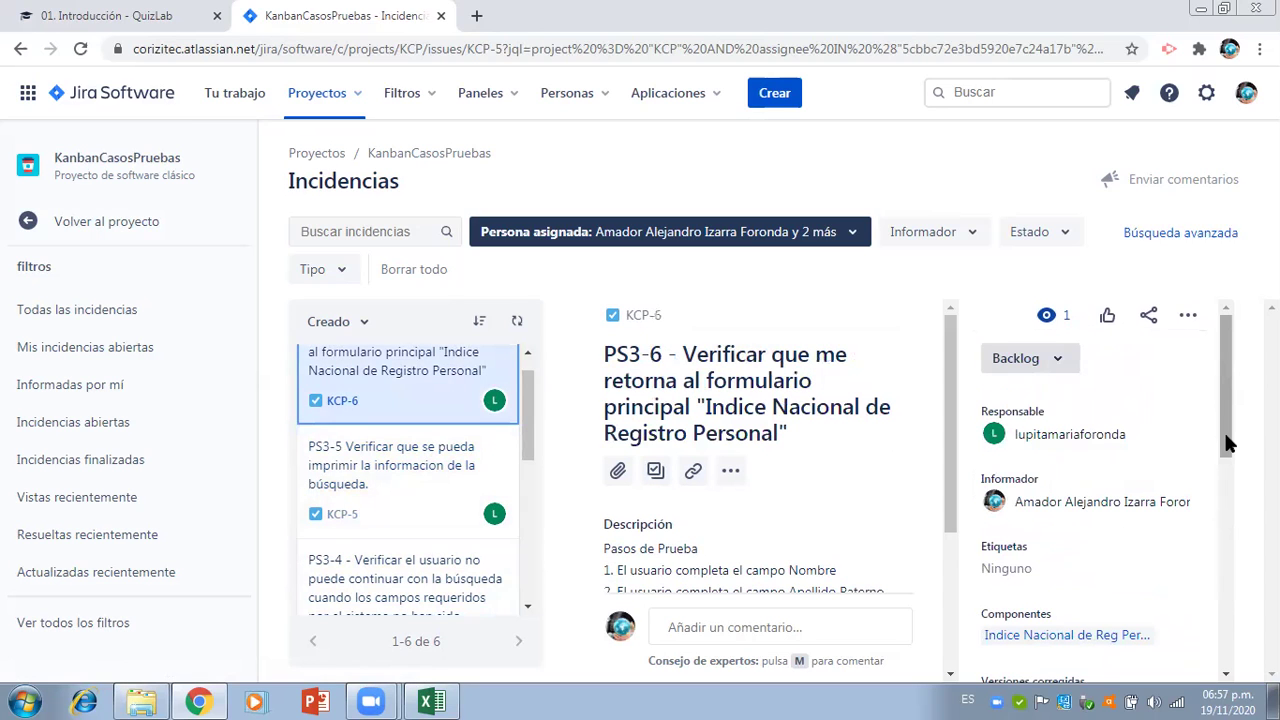
{"action": "scroll", "coordinate": [1235, 493], "scroll_direction": "down", "scroll_amount": 3}
{"action": "left_click_drag", "start_coordinate": [1218, 440], "coordinate": [1220, 524]}
{"action": "left_click", "coordinate": [1066, 461]}
{"action": "type", "text": "8"}
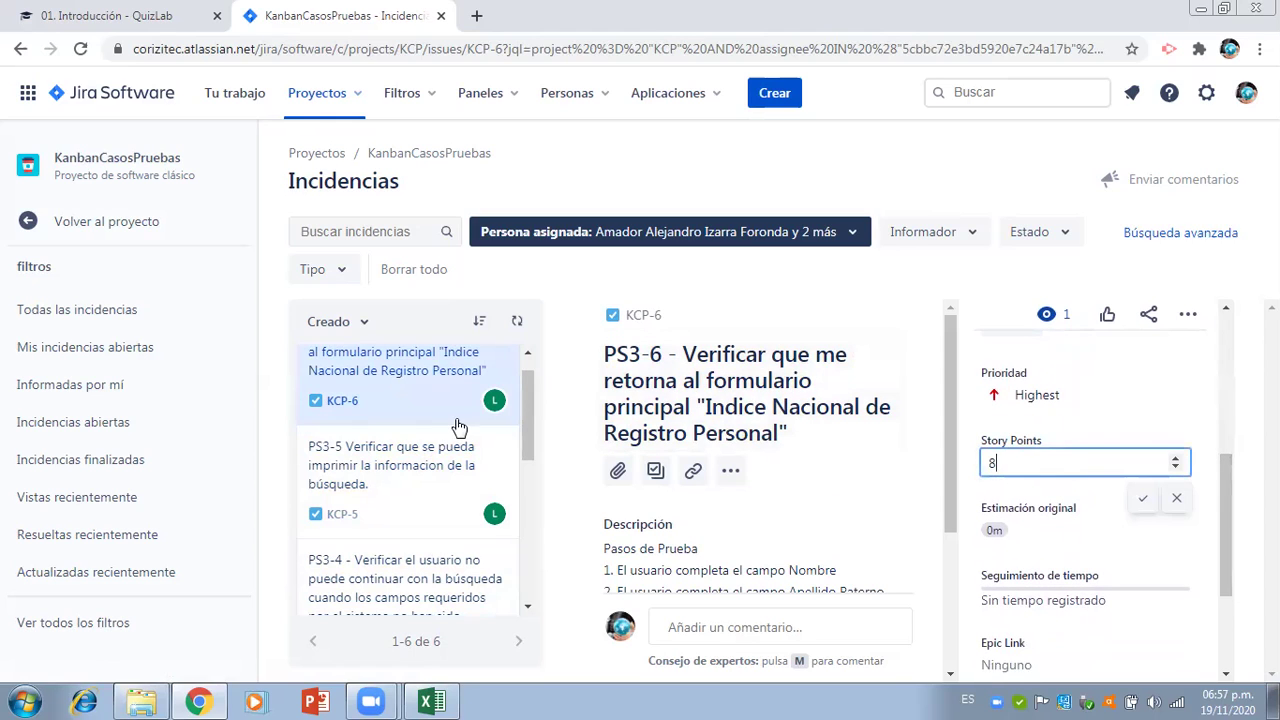
{"action": "left_click", "coordinate": [420, 478]}
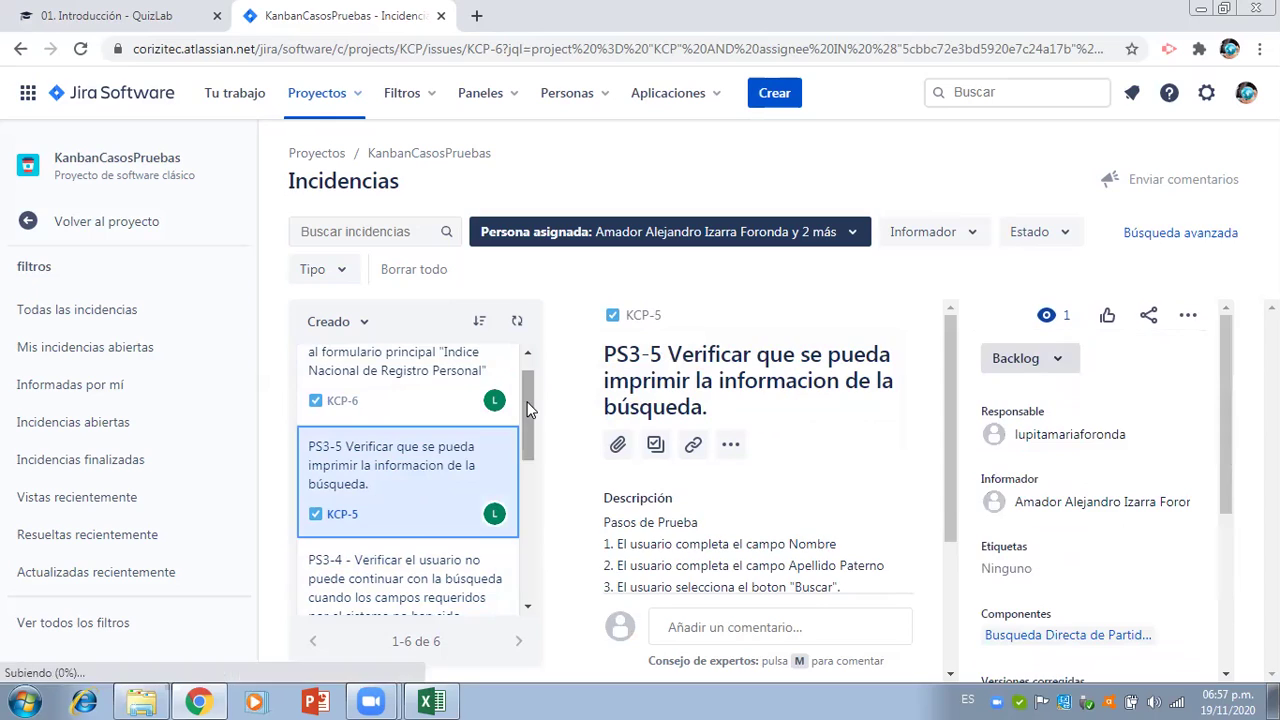
- Return from the issue filters to the KanbanCasosPruebas project navigation
{"action": "scroll", "coordinate": [527, 378], "scroll_direction": "up", "scroll_amount": 1}
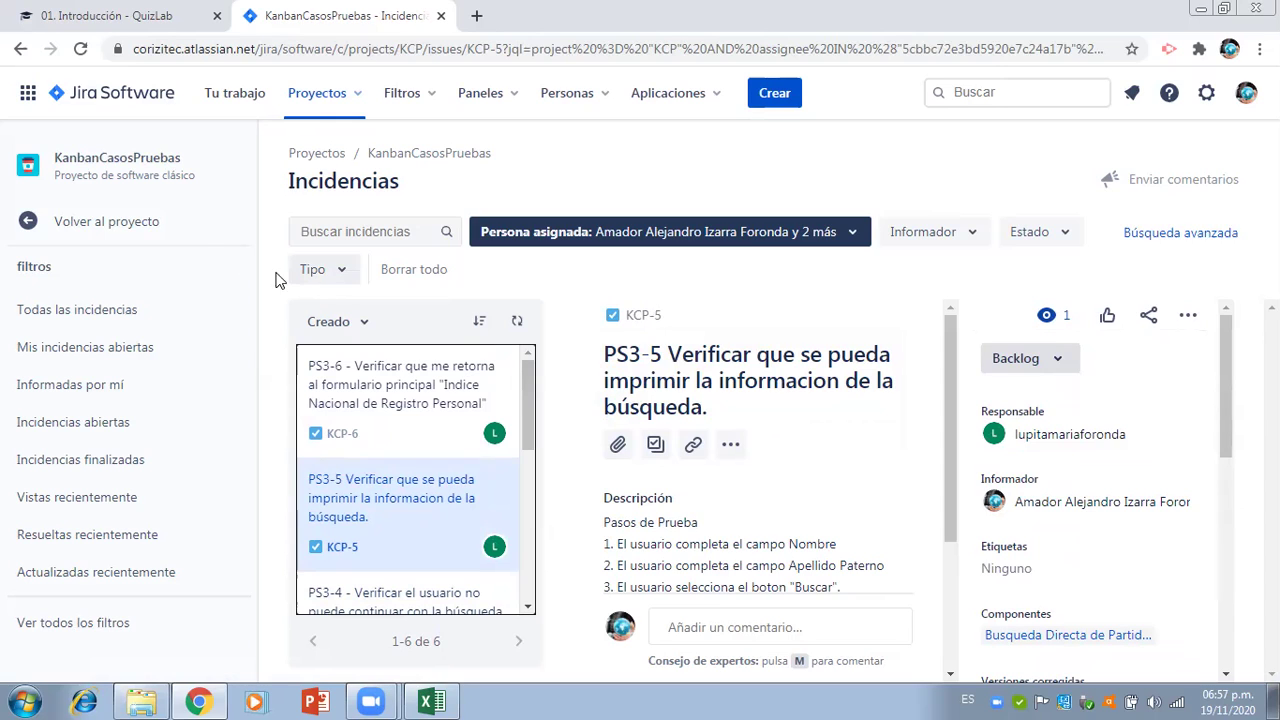
{"action": "left_click", "coordinate": [115, 221]}
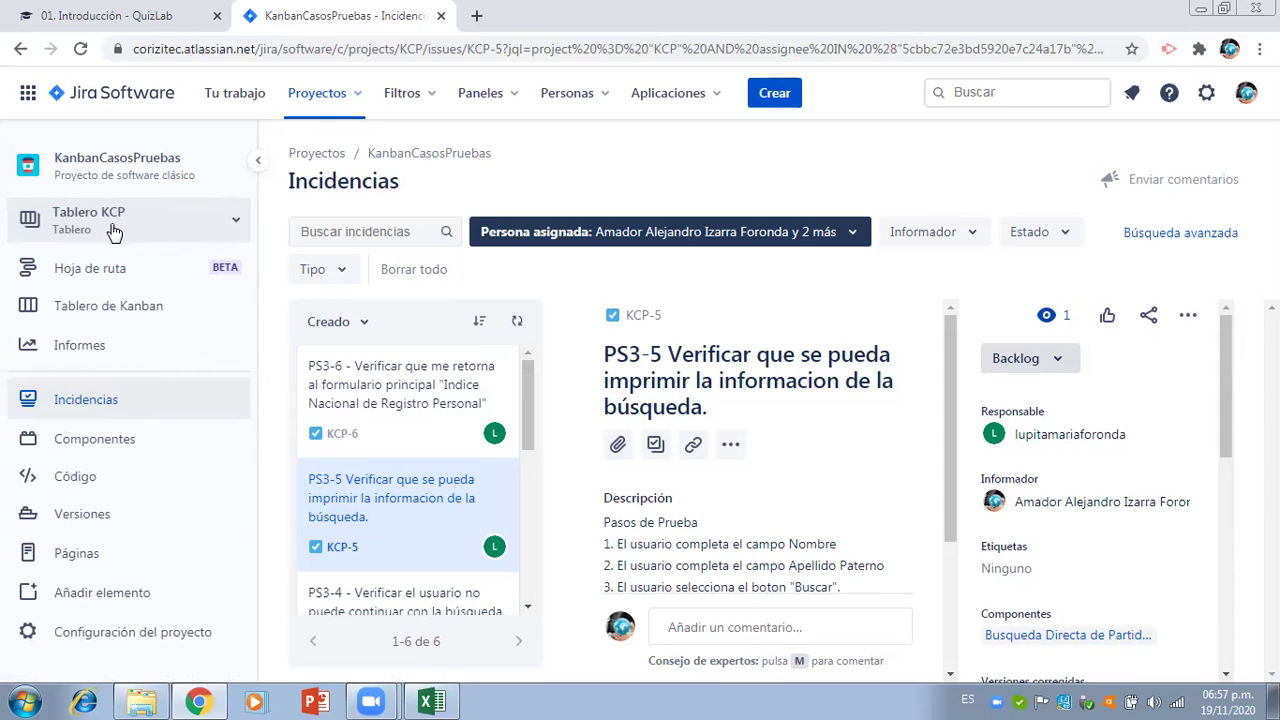
- Open the project's roadmap (Hoja de ruta), try the month and quarter scales, and set the timeline to weeks (Semanas)
{"action": "left_click", "coordinate": [103, 271]}
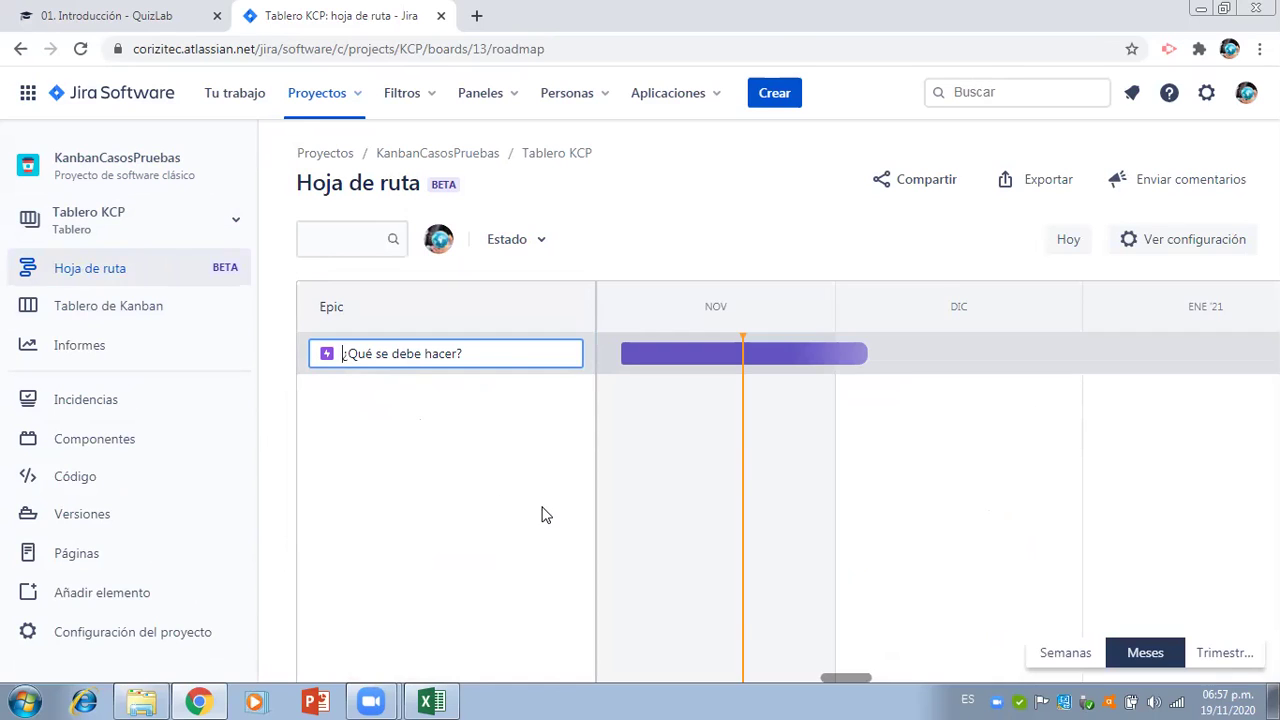
{"action": "left_click", "coordinate": [1058, 656]}
{"action": "left_click", "coordinate": [1145, 660]}
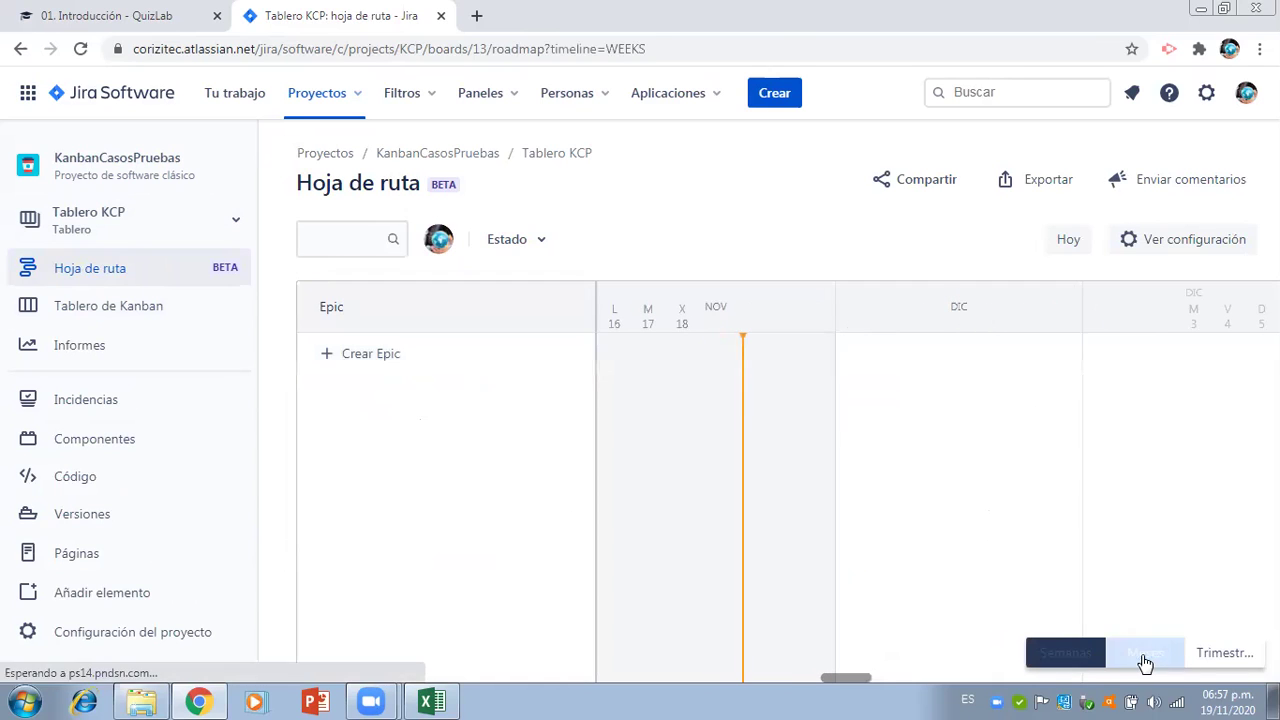
{"action": "left_click", "coordinate": [1208, 655]}
{"action": "left_click", "coordinate": [1079, 664]}
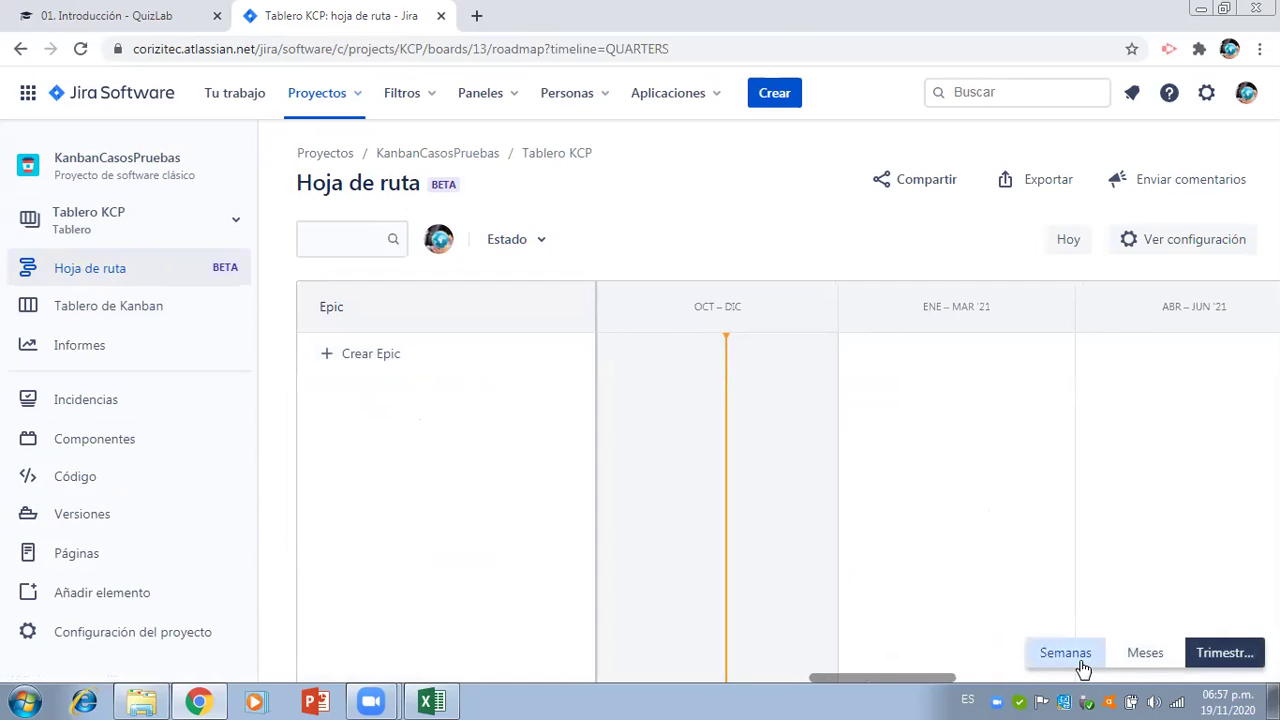
- Create three epics on the roadmap named "Grupo Pruebas 1", "Grupo de Pruebas 2" and "Grupo de Pruebas 3"
{"action": "left_click", "coordinate": [385, 354]}
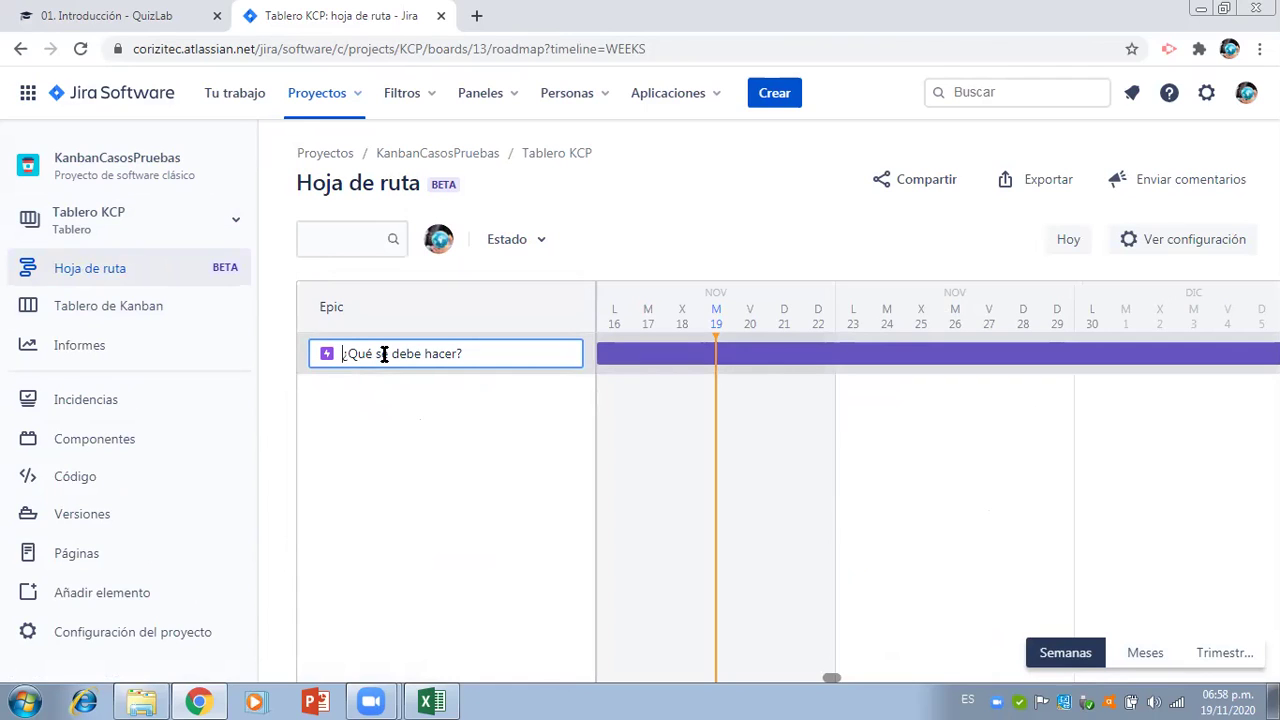
{"action": "type", "text": "Grupo Pruebas 1"}
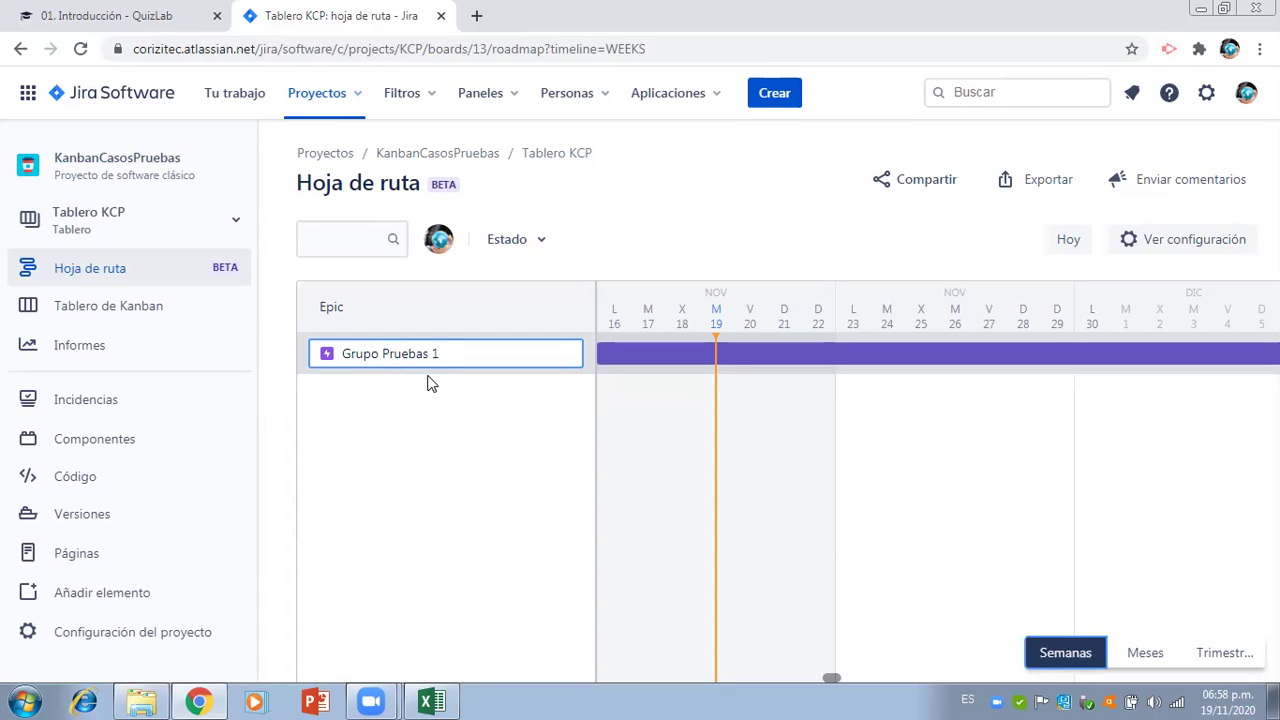
{"action": "left_click", "coordinate": [474, 431]}
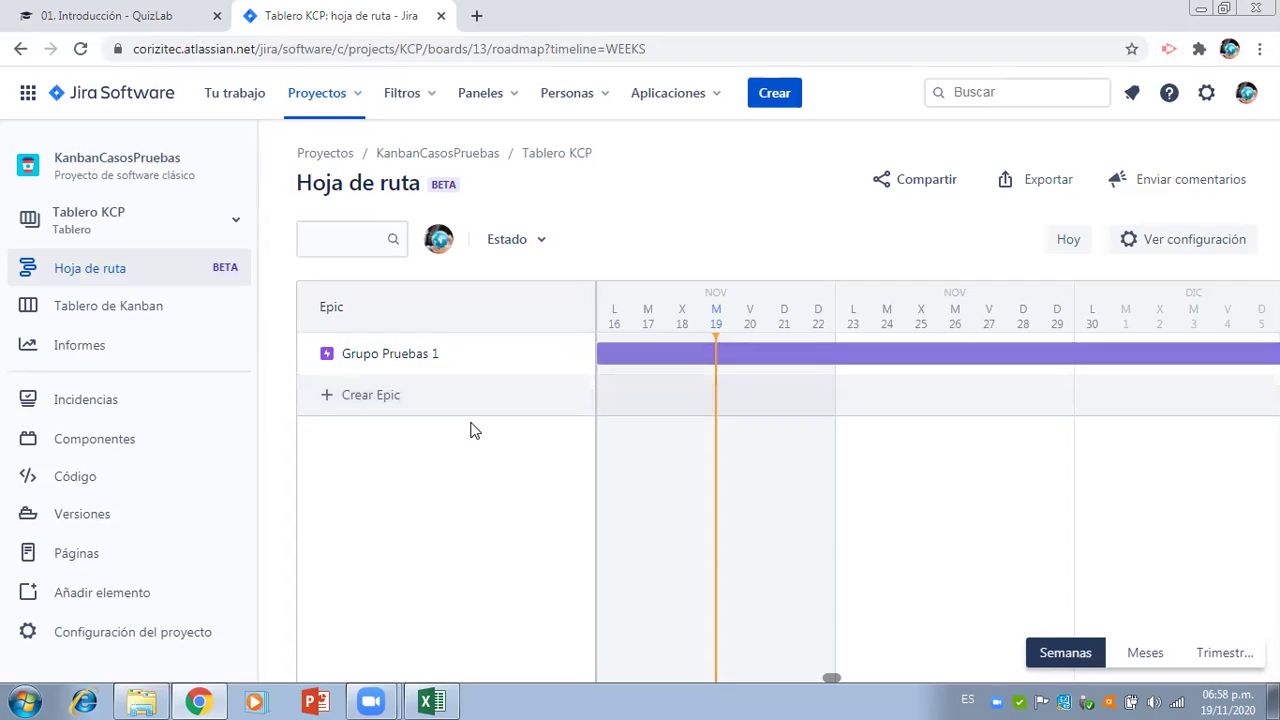
{"action": "left_click", "coordinate": [380, 400]}
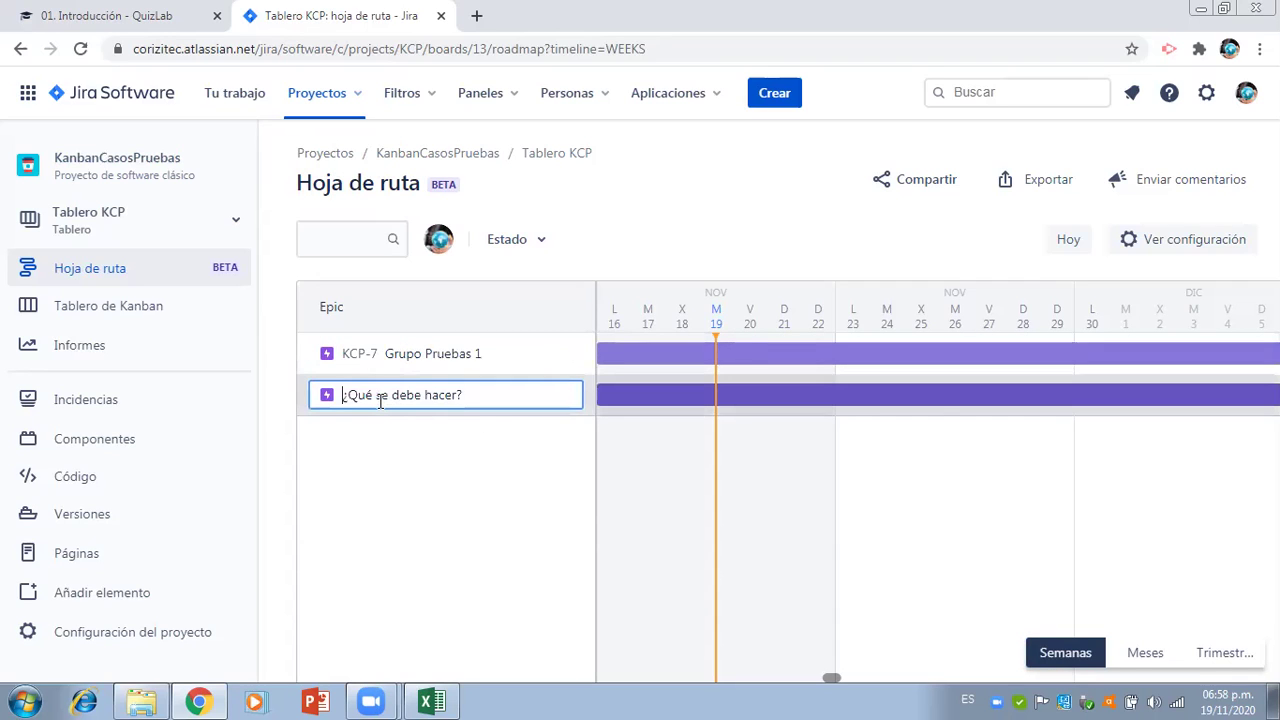
{"action": "type", "text": "Grupo de Pruebas 2"}
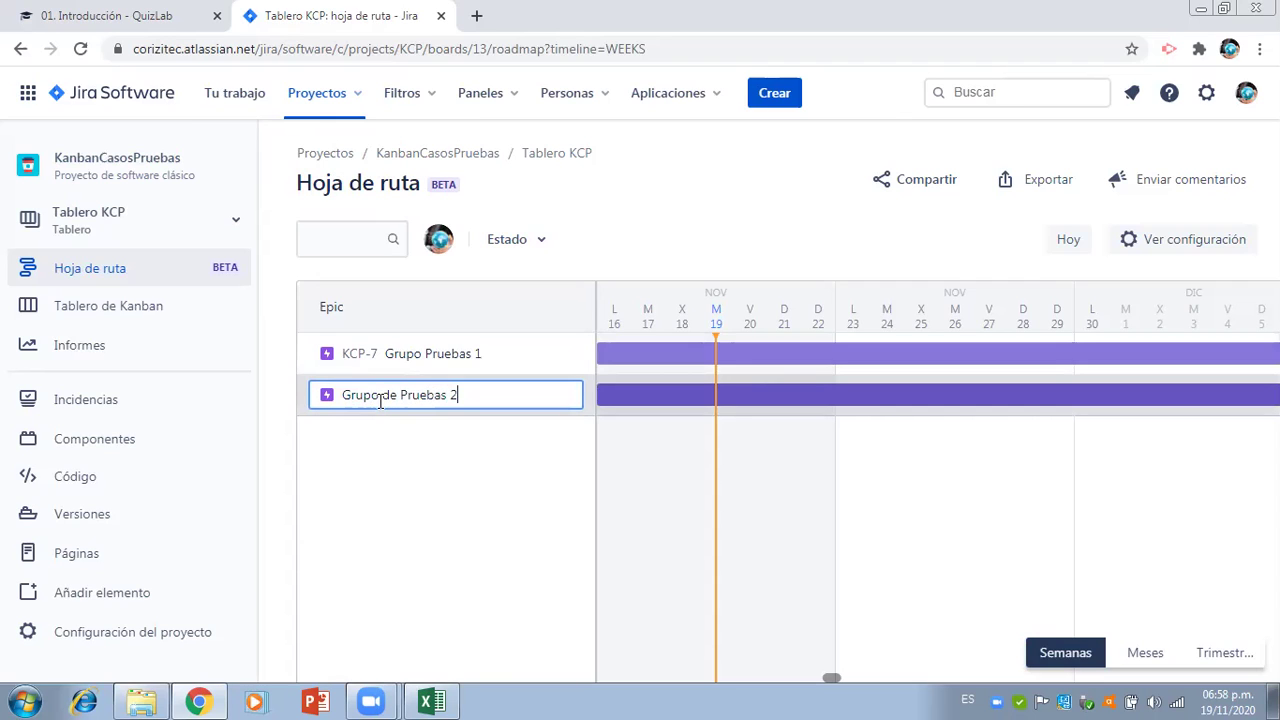
{"action": "left_click", "coordinate": [399, 464]}
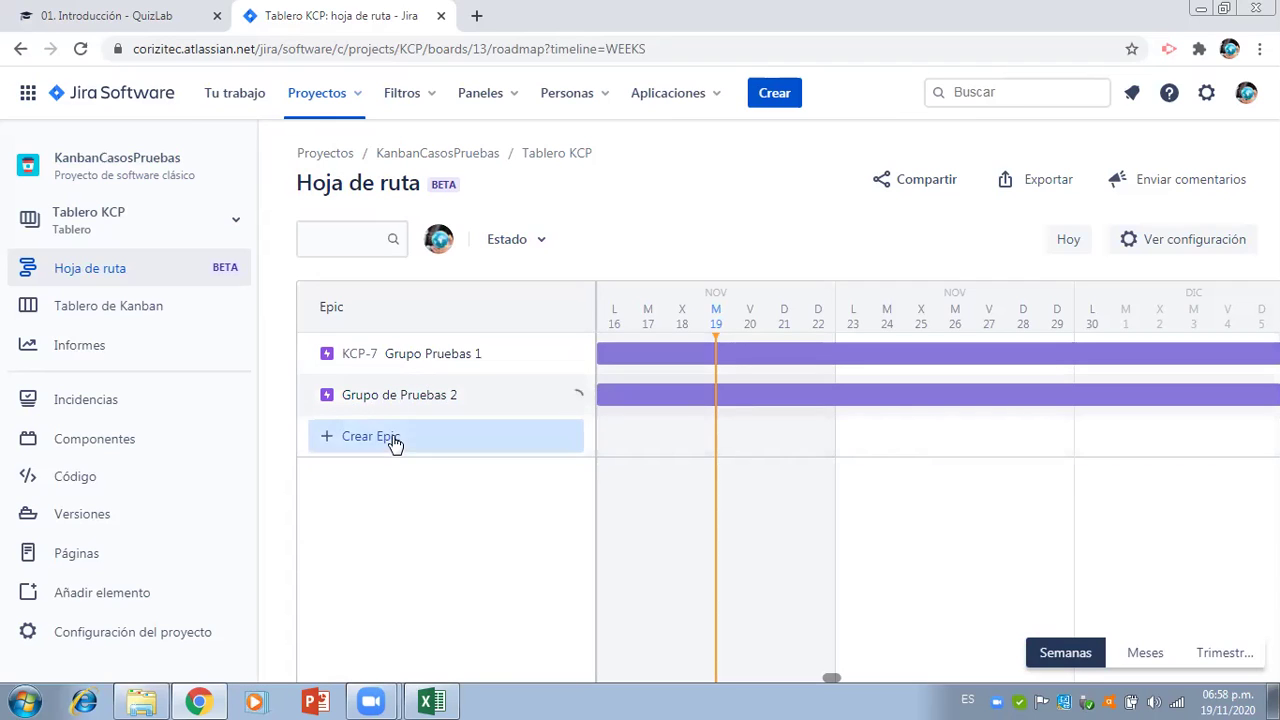
{"action": "left_click", "coordinate": [394, 440]}
{"action": "type", "text": "Grupo de Pruebas 3"}
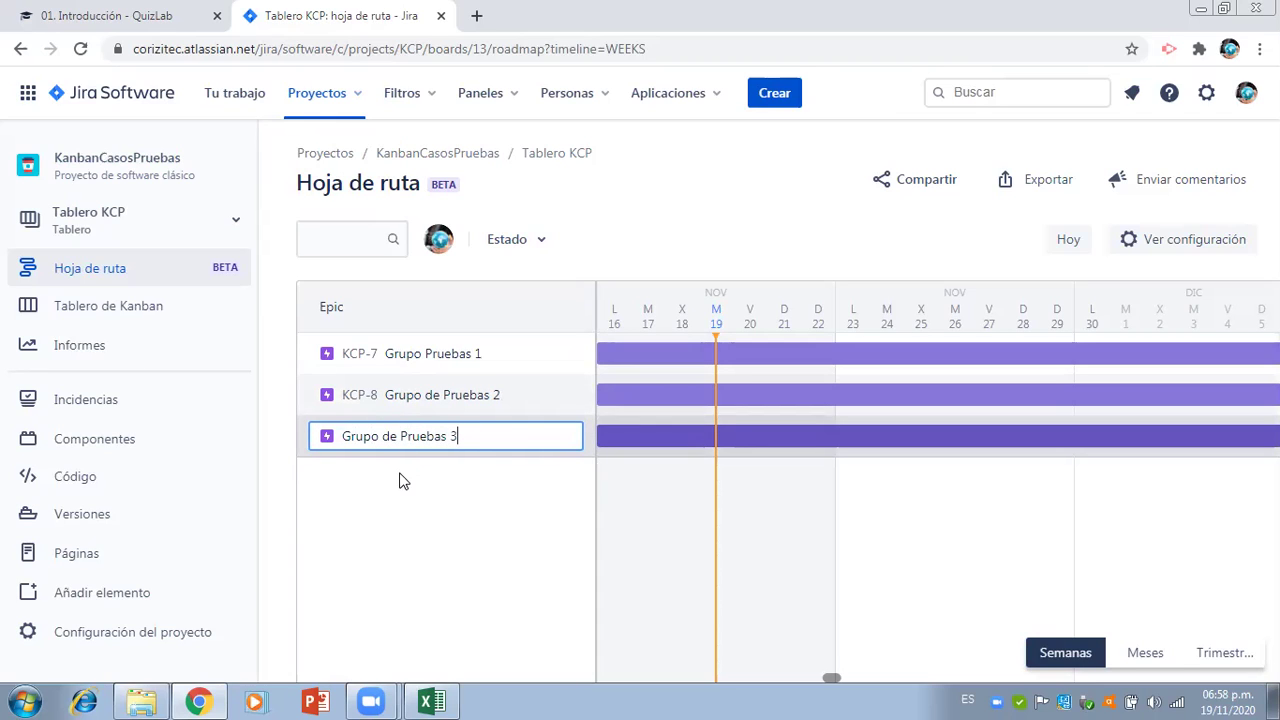
{"action": "left_click", "coordinate": [399, 482]}
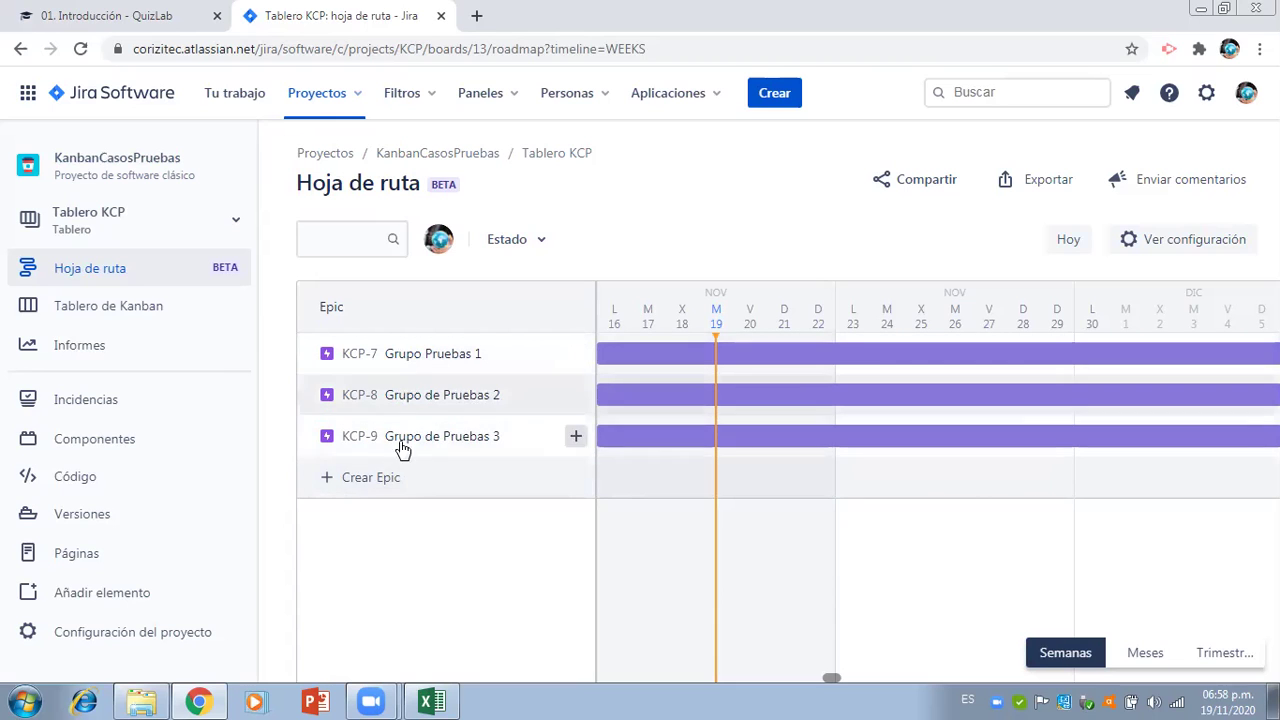
- Open the project's issue list (Incidencias) and filter it by assignee to the first three suggested users
{"action": "left_click", "coordinate": [155, 405]}
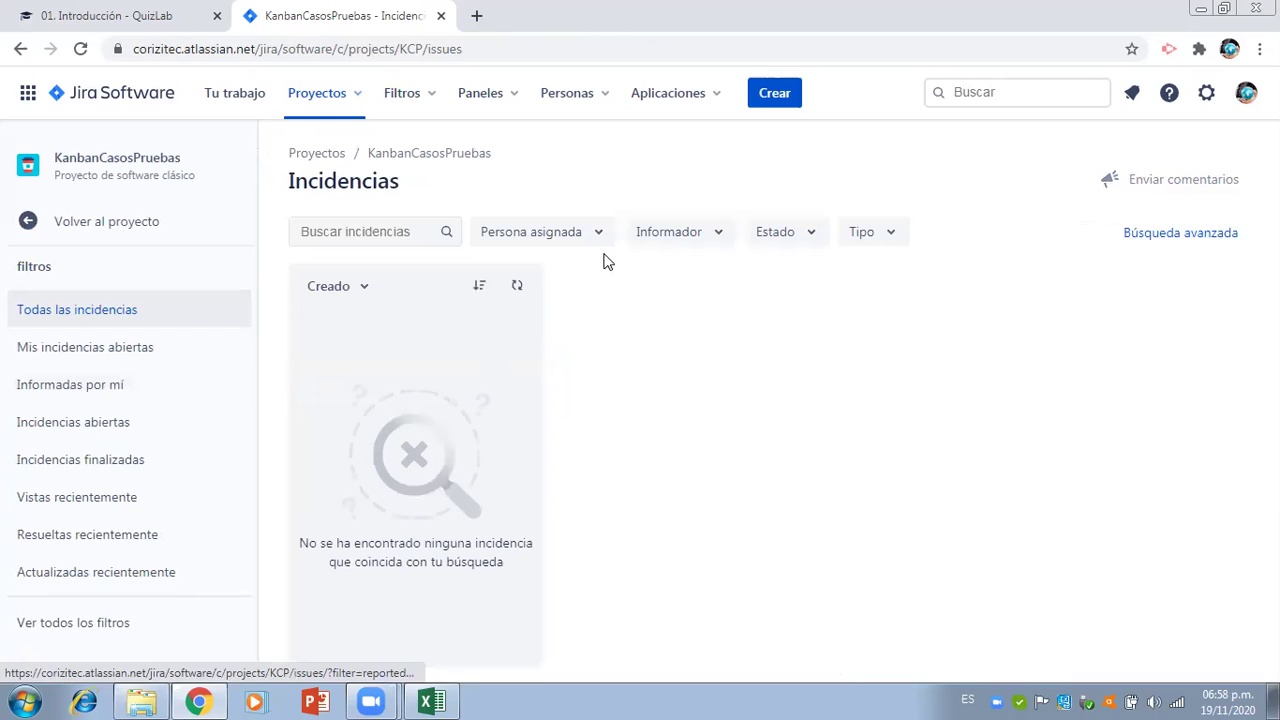
{"action": "left_click", "coordinate": [446, 231]}
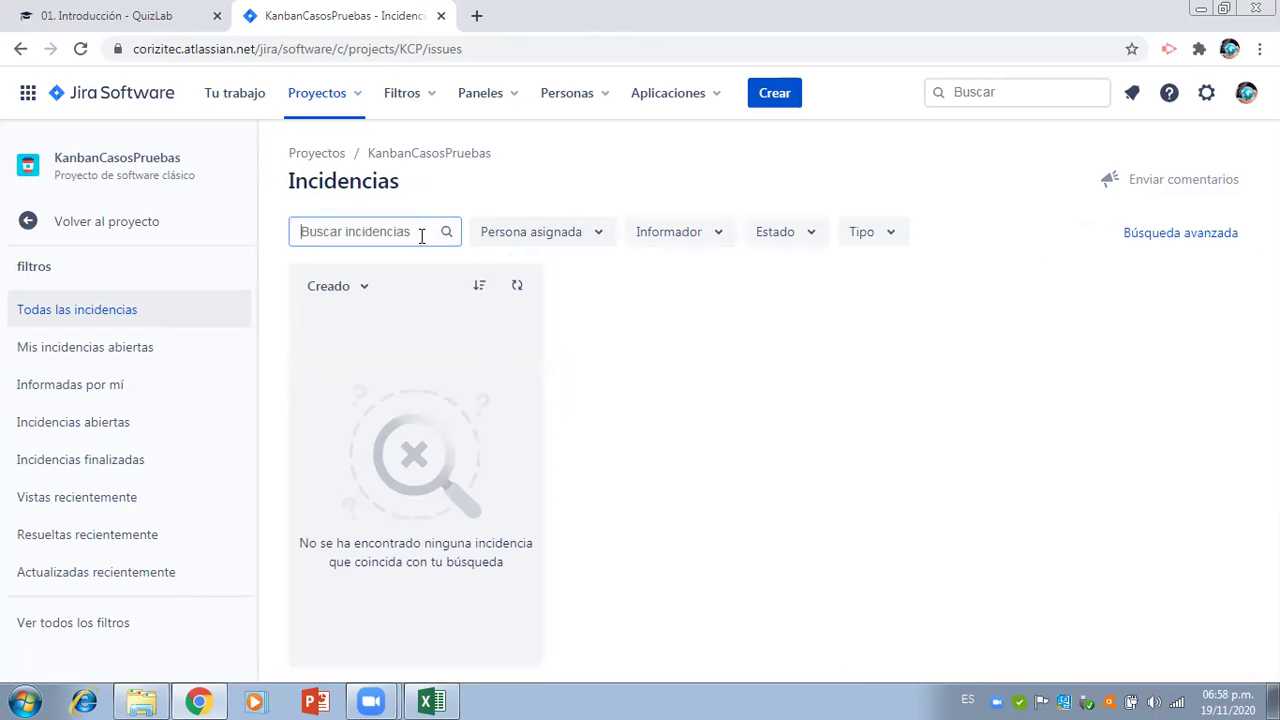
{"action": "left_click", "coordinate": [574, 244]}
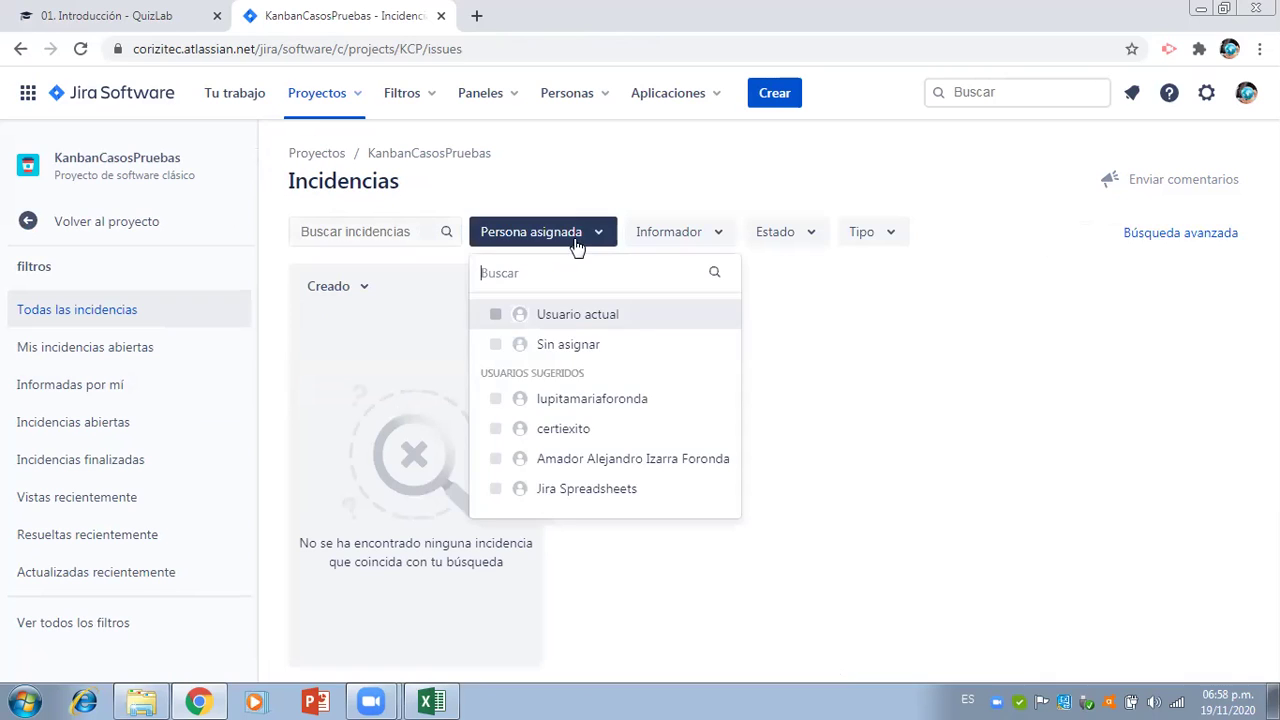
{"action": "left_click", "coordinate": [560, 404]}
{"action": "left_click", "coordinate": [560, 430]}
{"action": "left_click", "coordinate": [558, 459]}
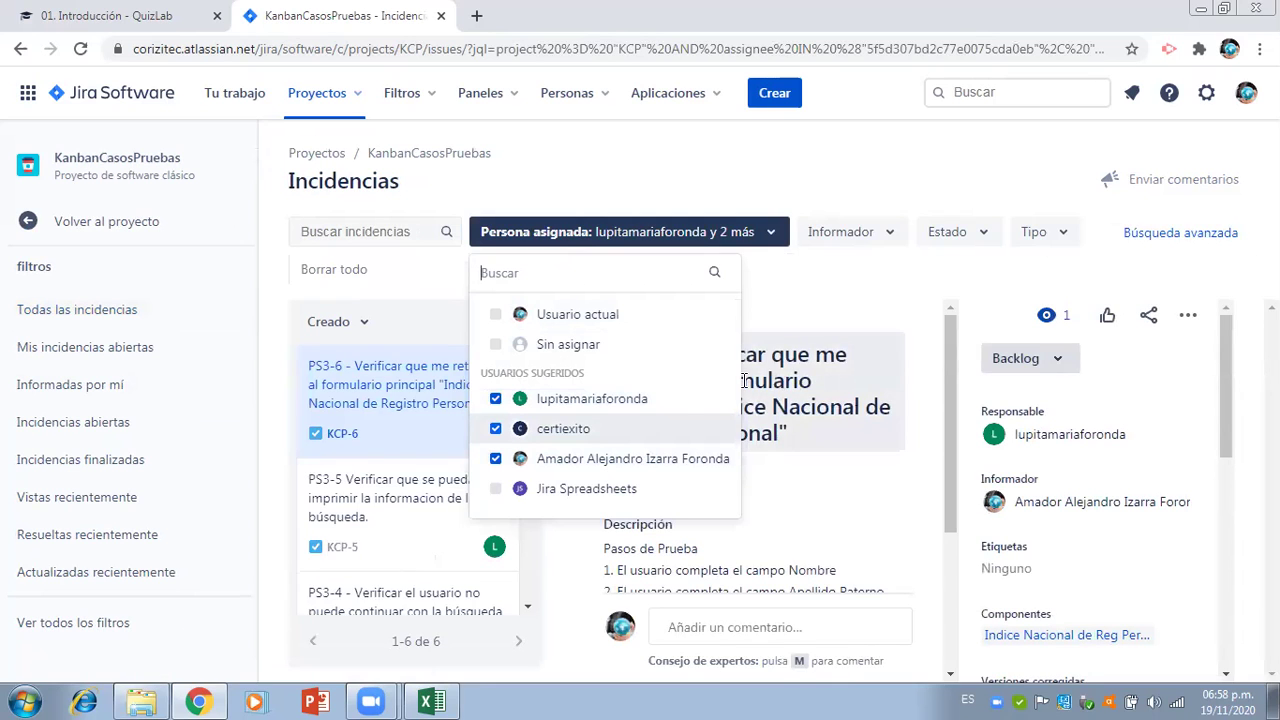
- Set the Epic Link of issue KCP-6 to Grupo de Pruebas 2
{"action": "left_click", "coordinate": [430, 415]}
{"action": "left_click_drag", "start_coordinate": [1224, 351], "coordinate": [1234, 580]}
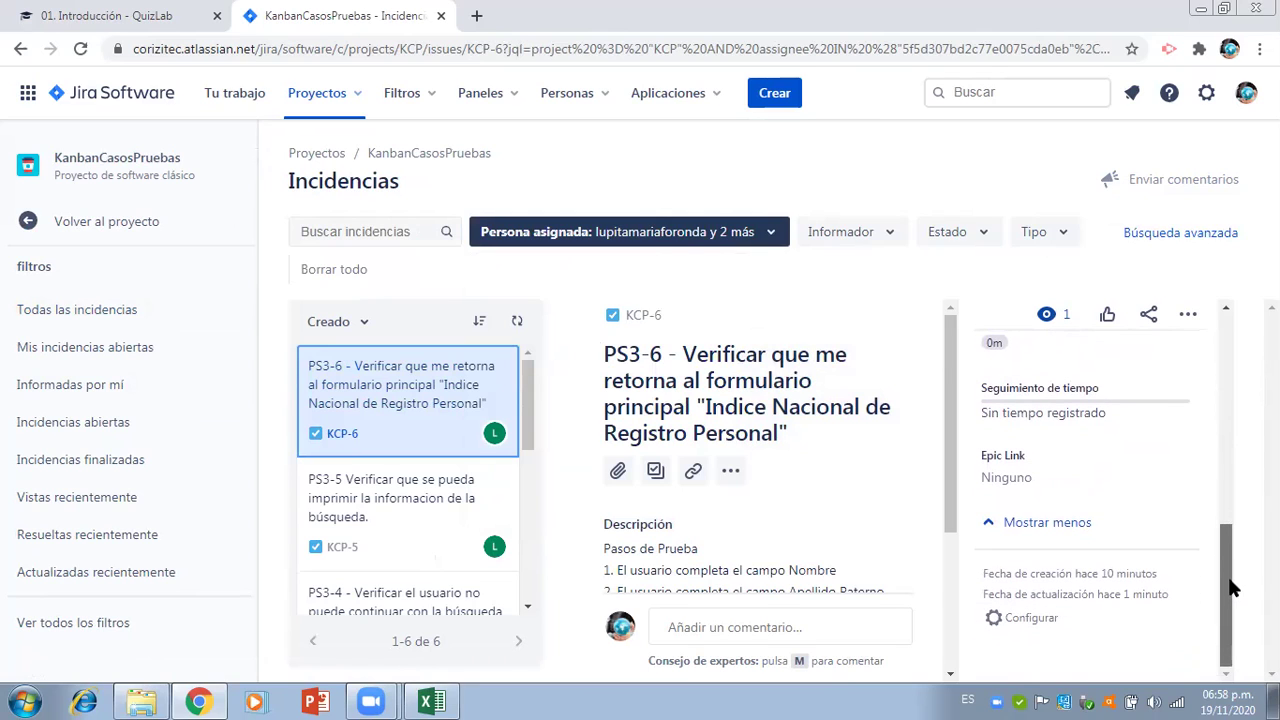
{"action": "left_click", "coordinate": [1055, 477]}
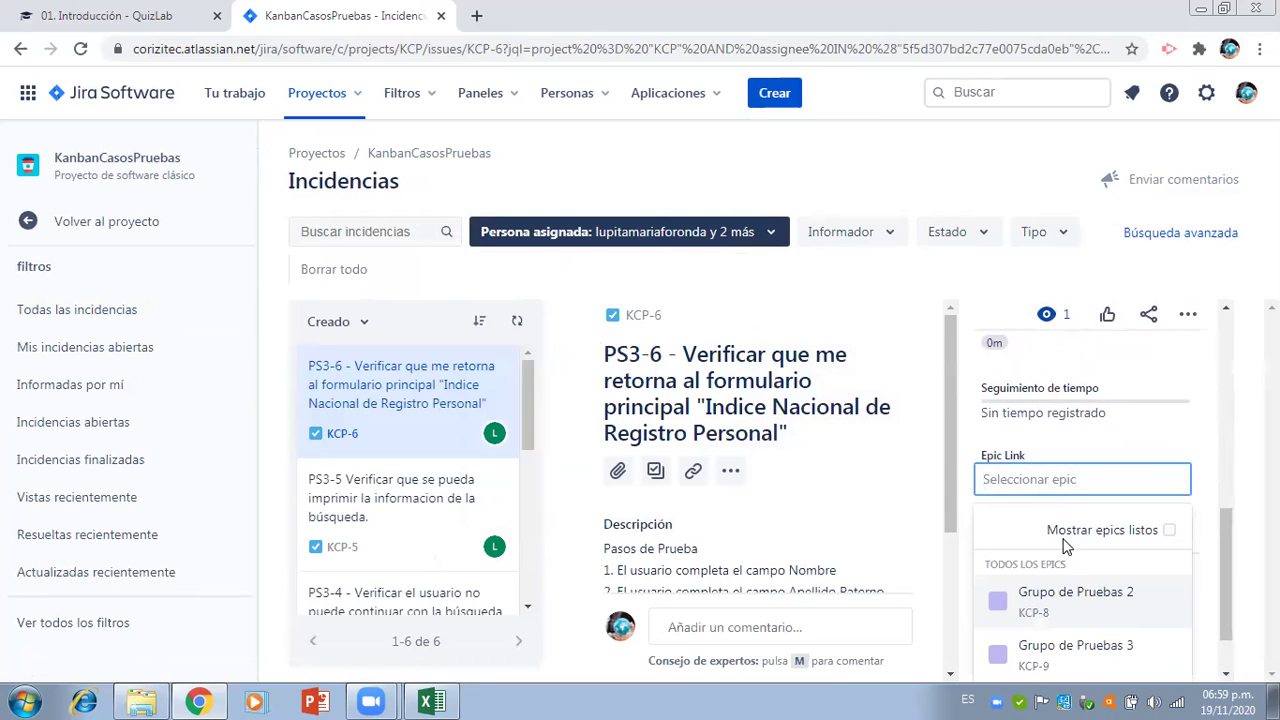
{"action": "key", "text": "Return"}
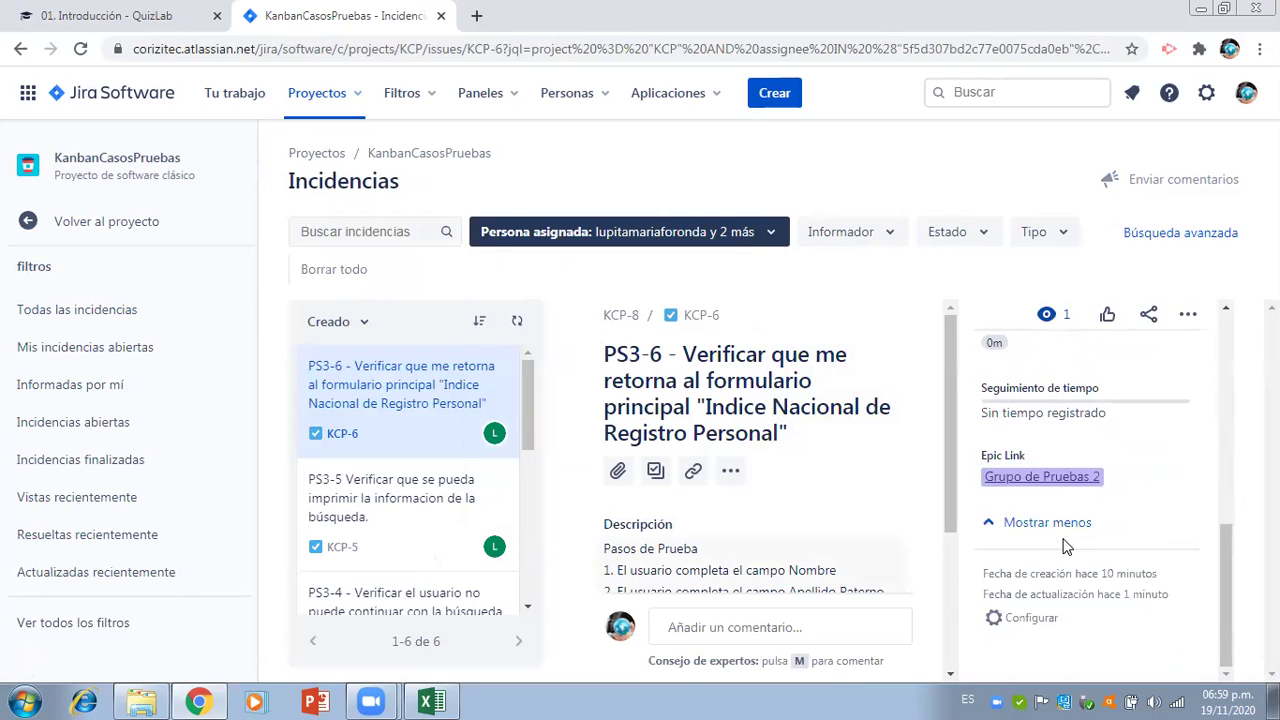
- Link issue KCP-5 to the epic Grupo de Pruebas 2
{"action": "left_click", "coordinate": [460, 505]}
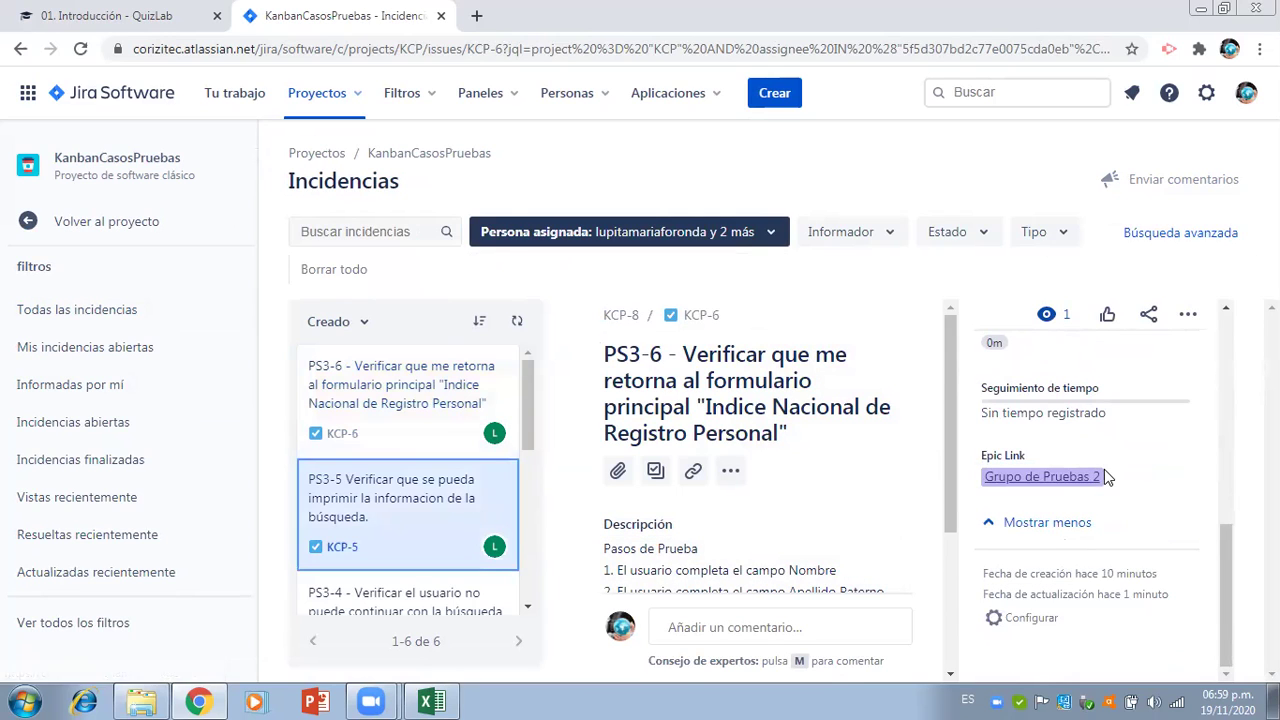
{"action": "left_click_drag", "start_coordinate": [1226, 396], "coordinate": [1233, 606]}
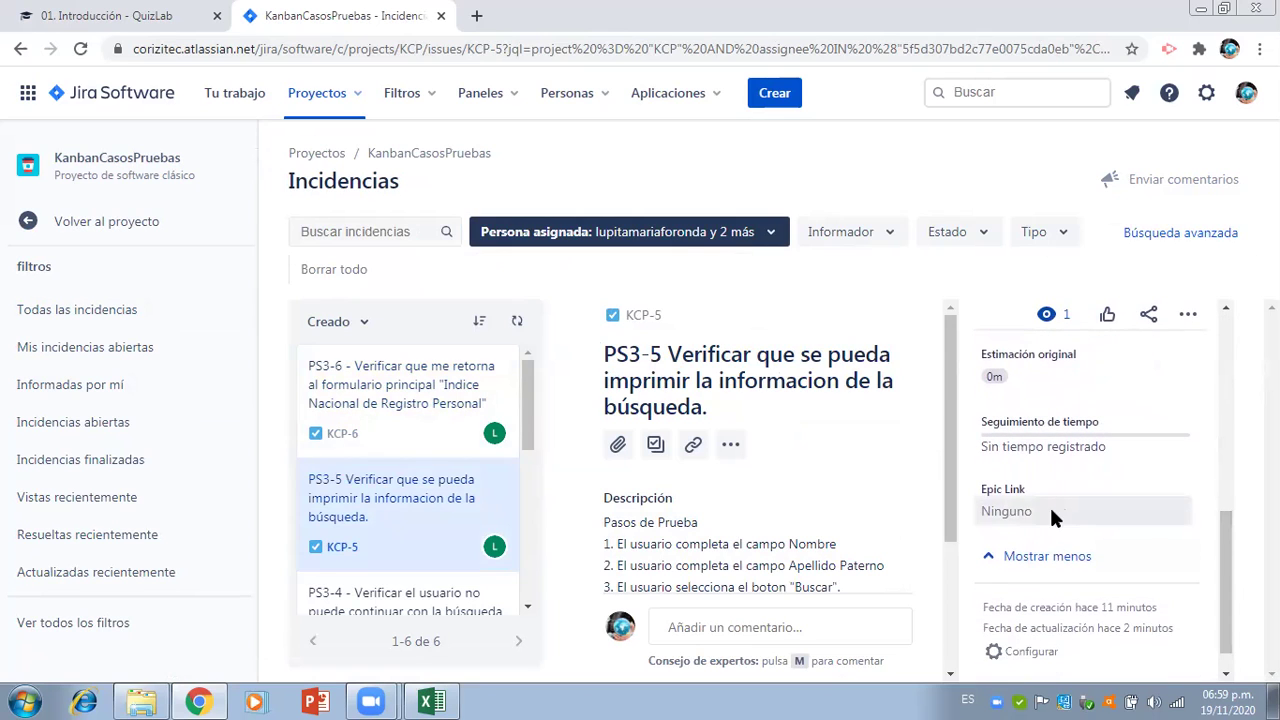
{"action": "left_click", "coordinate": [1049, 507]}
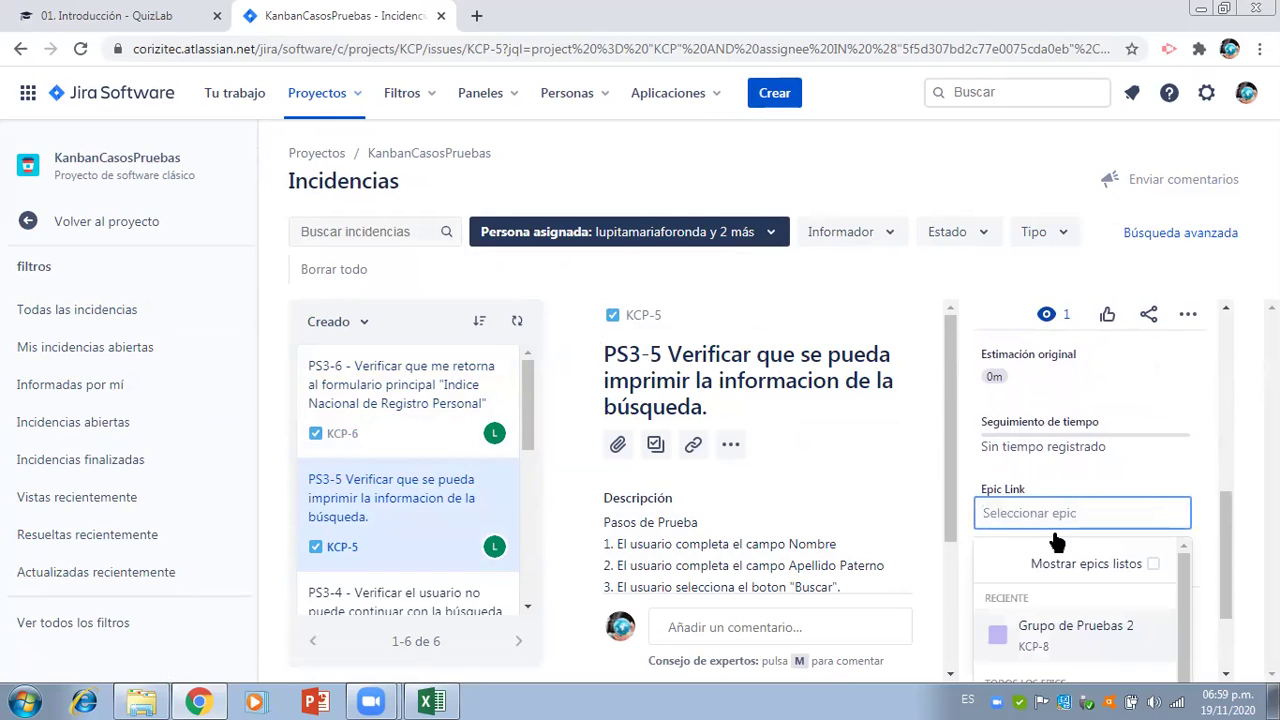
{"action": "key", "text": "Return"}
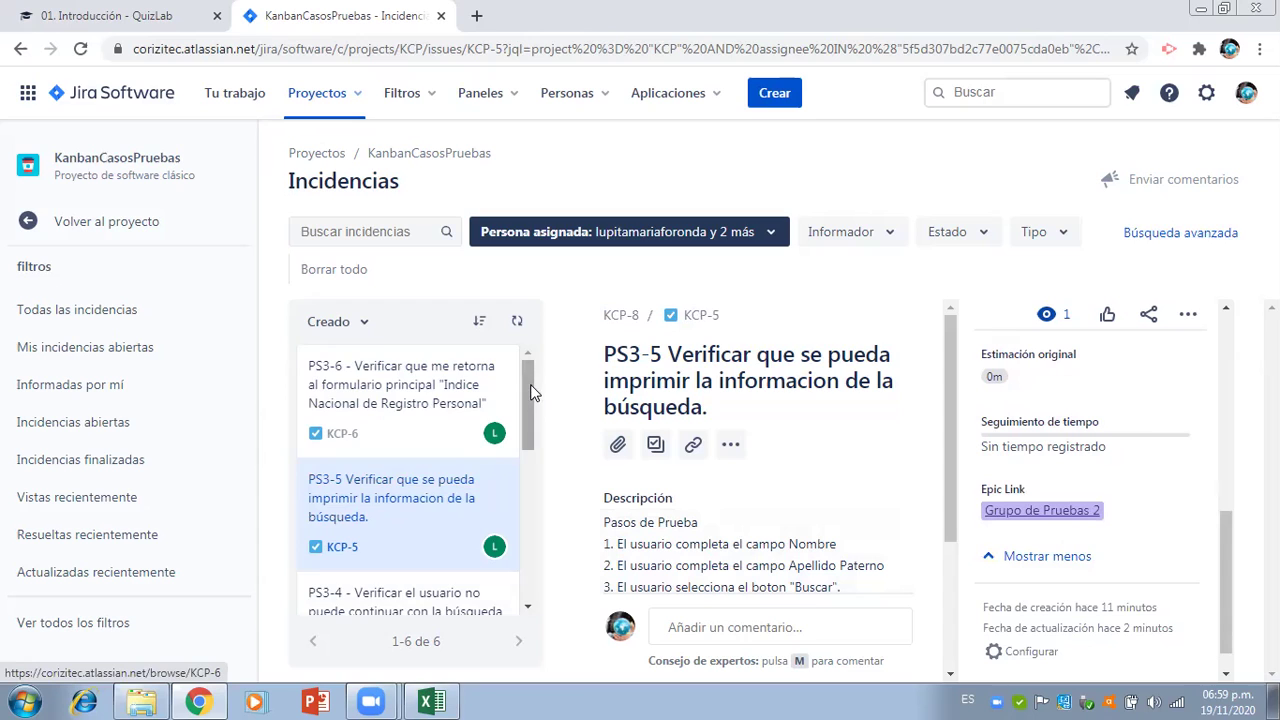
- Set the Epic Link of issue KCP-4 to Grupo Pruebas 1
{"action": "scroll", "coordinate": [530, 428], "scroll_direction": "down", "scroll_amount": 1}
{"action": "scroll", "coordinate": [530, 428], "scroll_direction": "down", "scroll_amount": 1}
{"action": "left_click", "coordinate": [468, 460]}
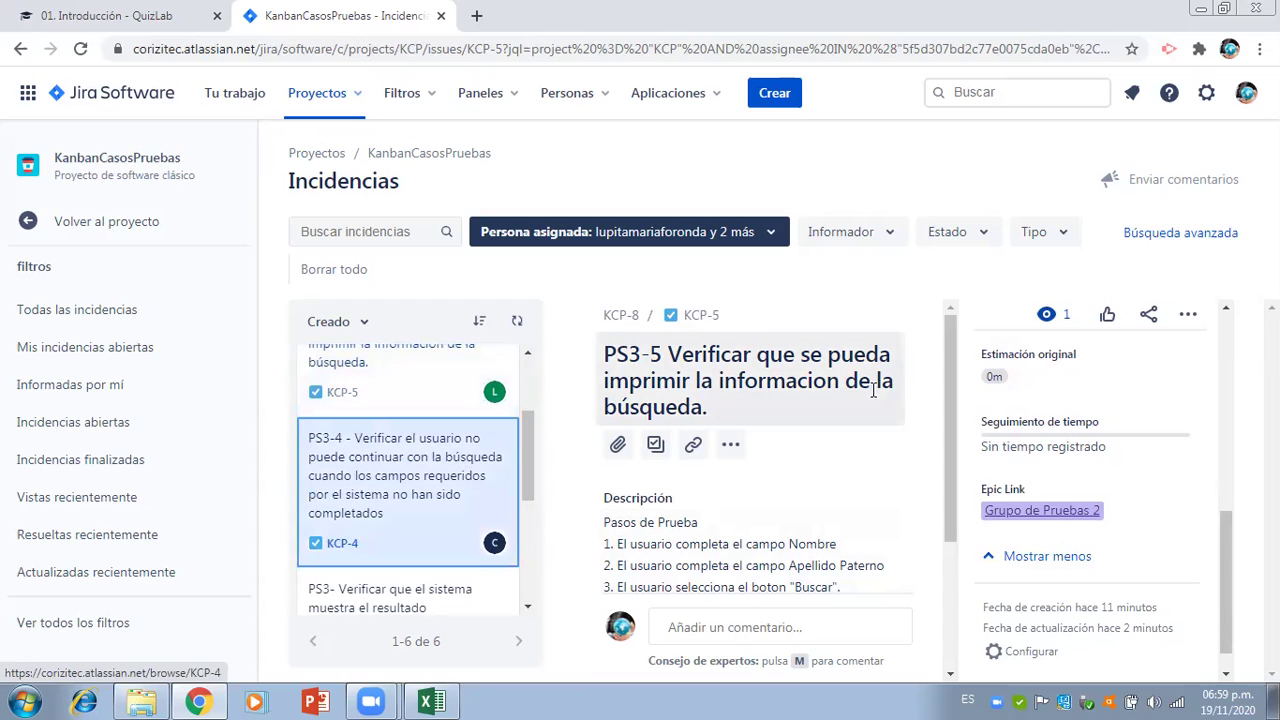
{"action": "left_click_drag", "start_coordinate": [1224, 426], "coordinate": [1231, 618]}
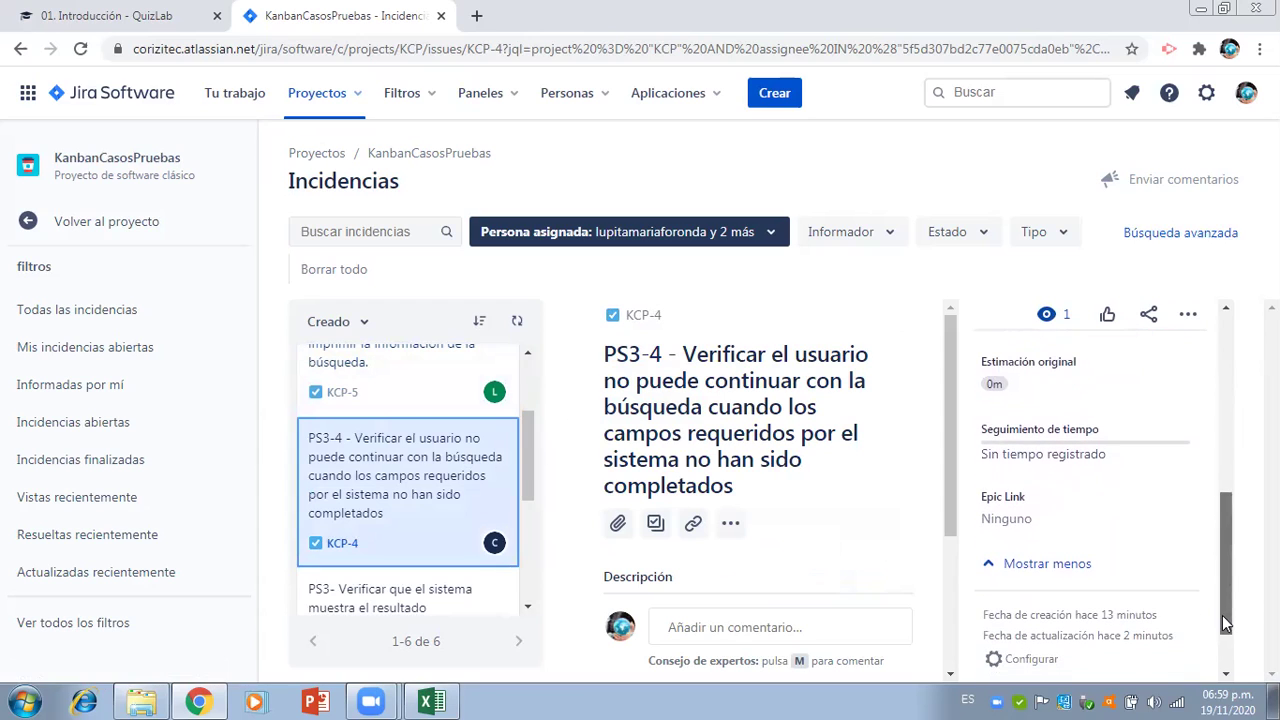
{"action": "left_click", "coordinate": [1107, 523]}
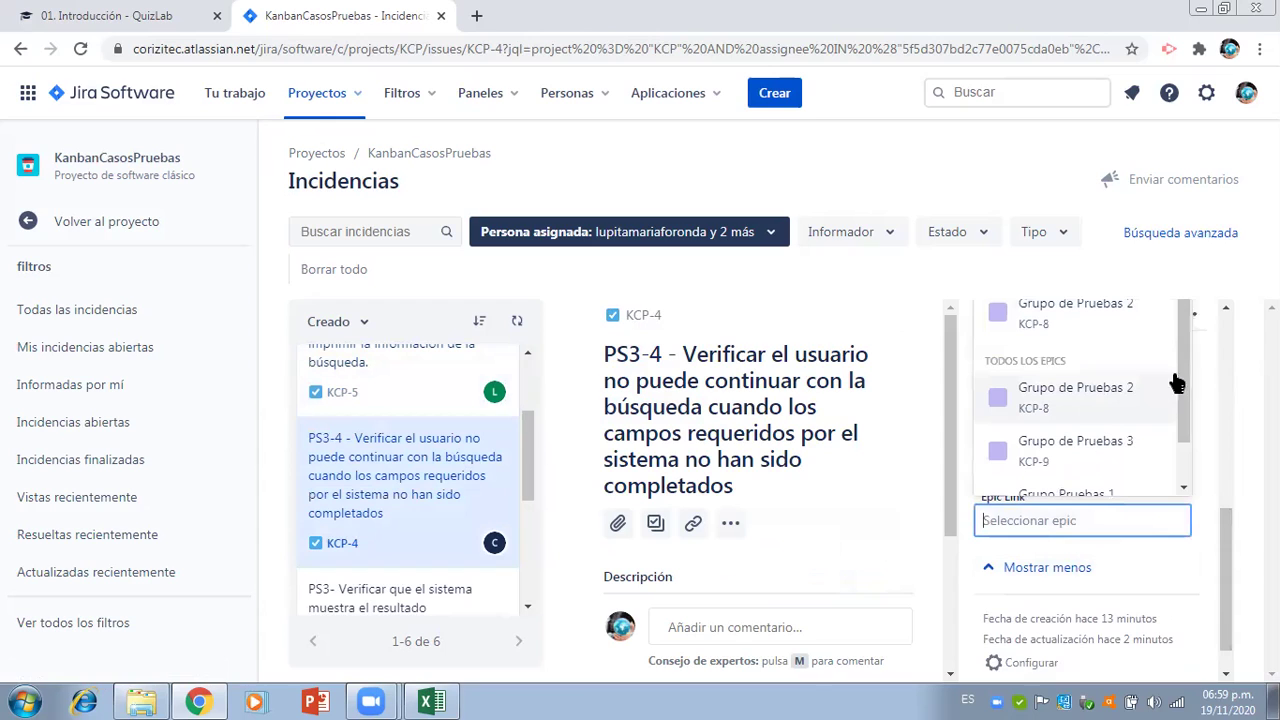
{"action": "scroll", "coordinate": [1186, 356], "scroll_direction": "down", "scroll_amount": 2}
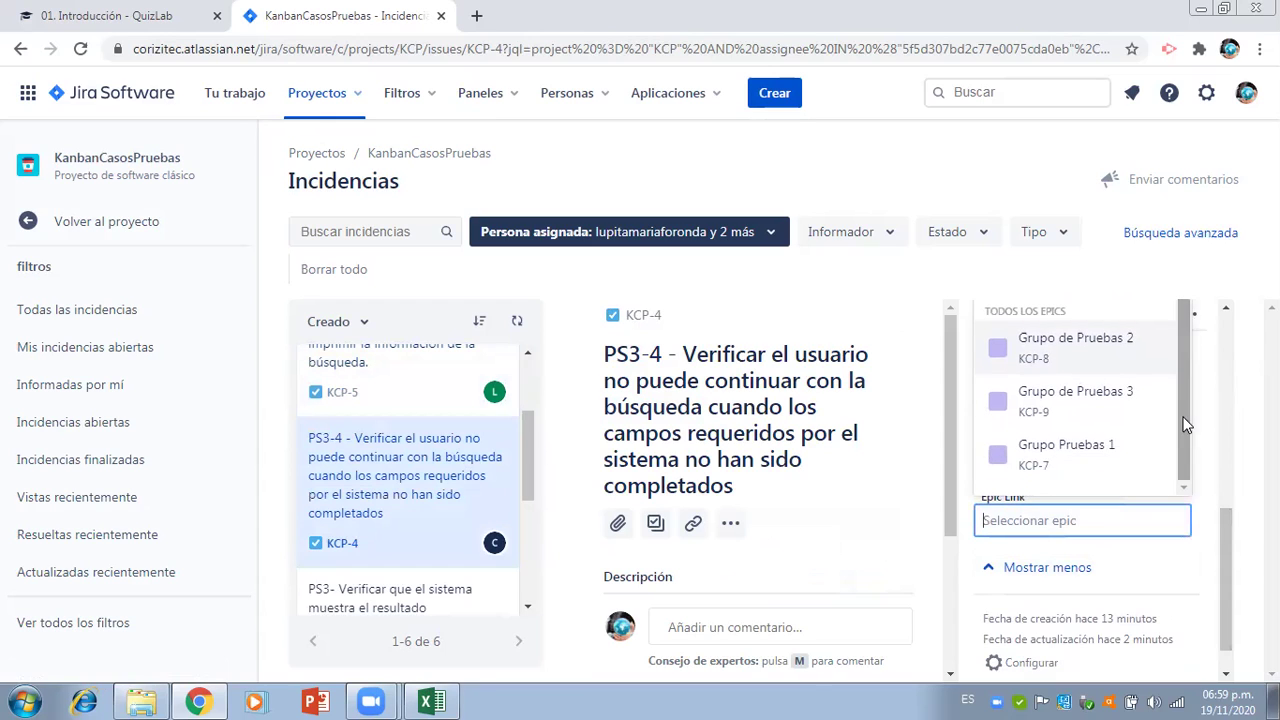
{"action": "left_click", "coordinate": [1105, 449]}
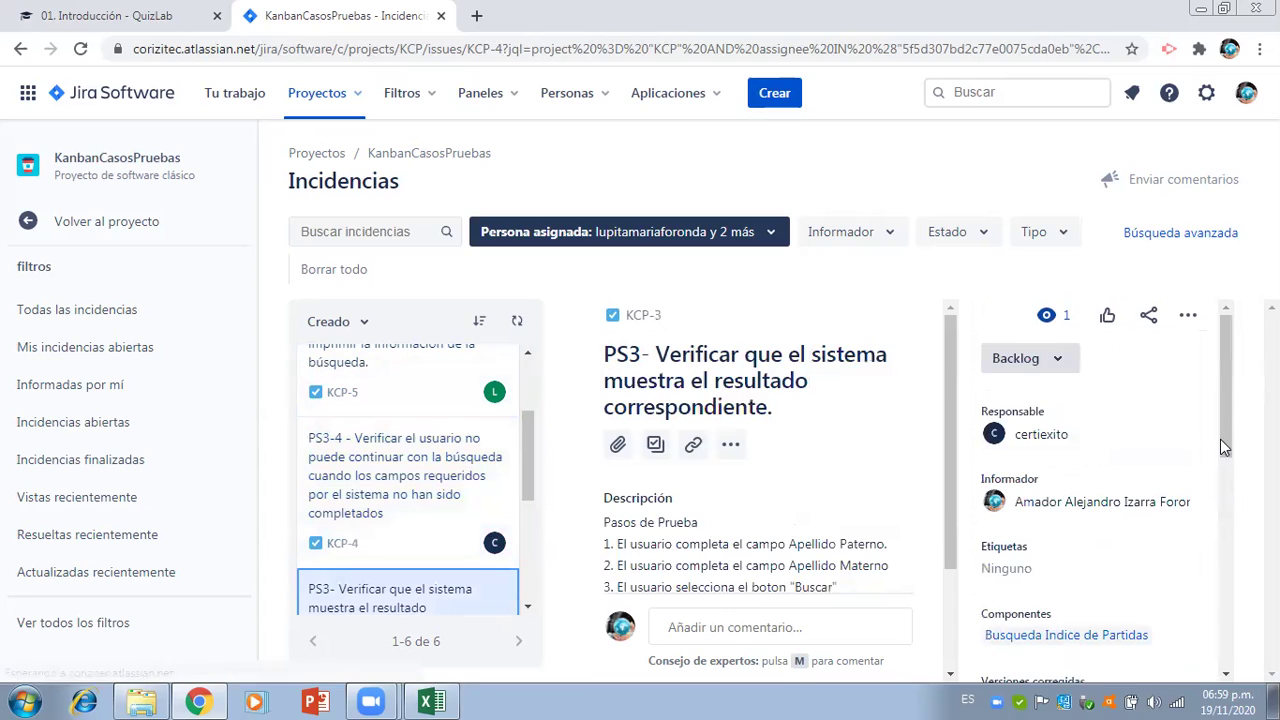
- Link issue KCP-3 to the epic Grupo Pruebas 1
{"action": "left_click_drag", "start_coordinate": [1220, 399], "coordinate": [1220, 617]}
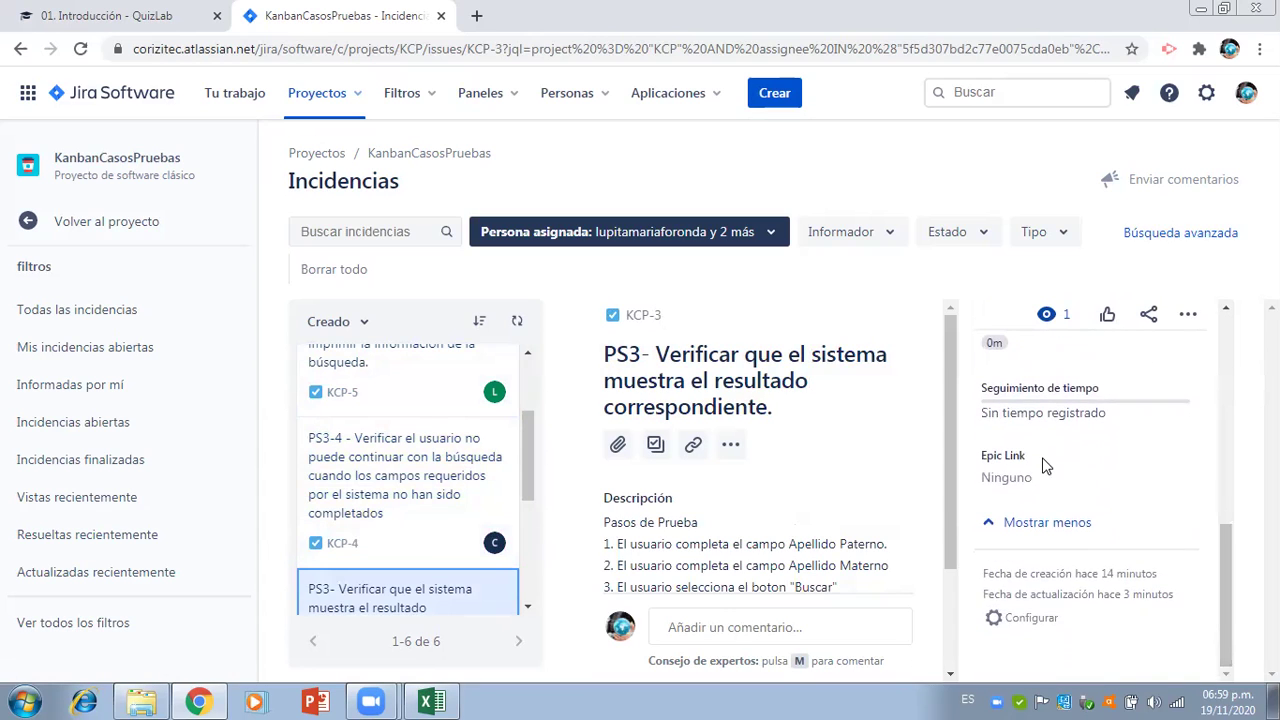
{"action": "left_click", "coordinate": [1026, 490]}
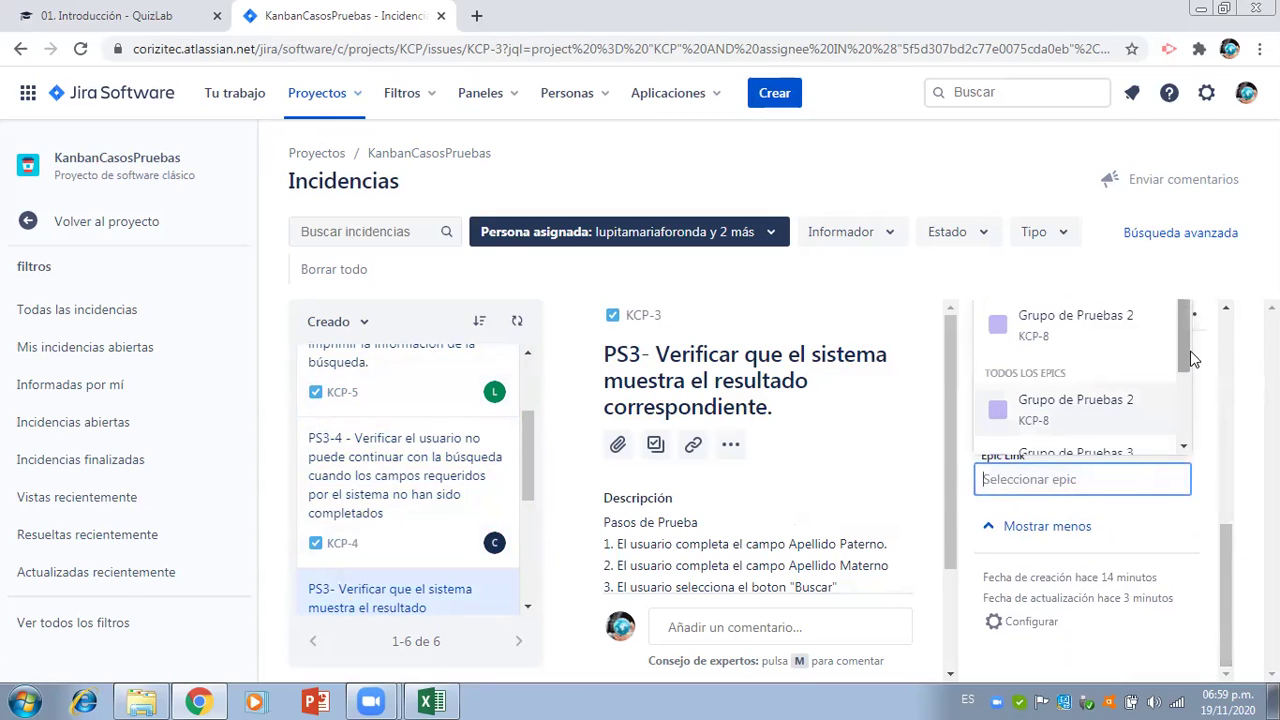
{"action": "left_click_drag", "start_coordinate": [1189, 360], "coordinate": [1189, 433]}
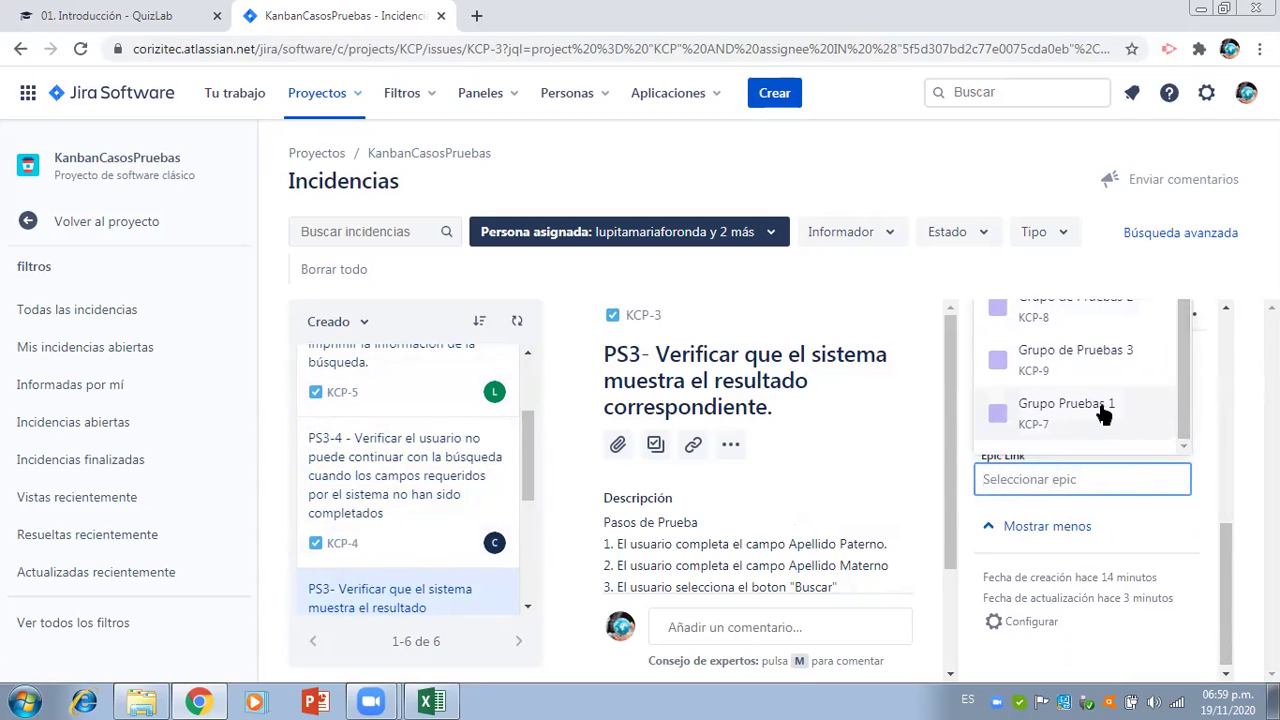
{"action": "left_click", "coordinate": [1103, 414]}
- Set the Epic Link of issue KCP-2 to Grupo de Pruebas 3
{"action": "left_click_drag", "start_coordinate": [530, 468], "coordinate": [530, 578]}
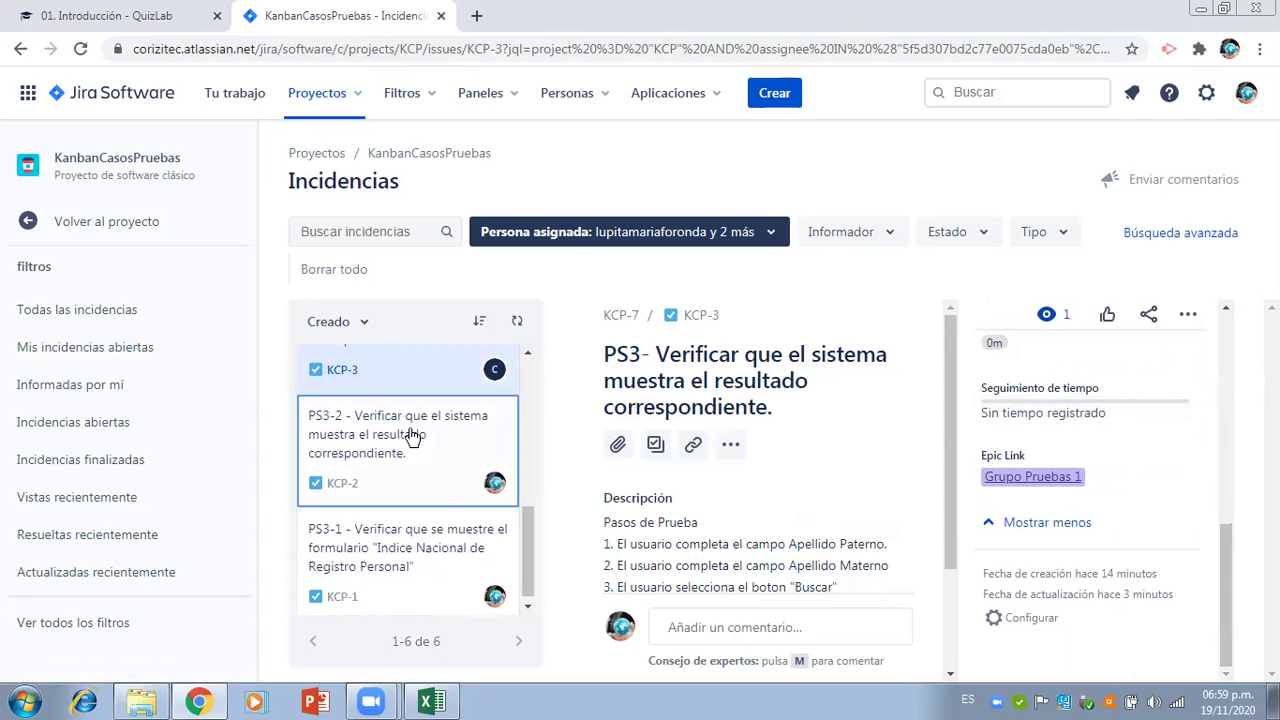
{"action": "left_click", "coordinate": [414, 430]}
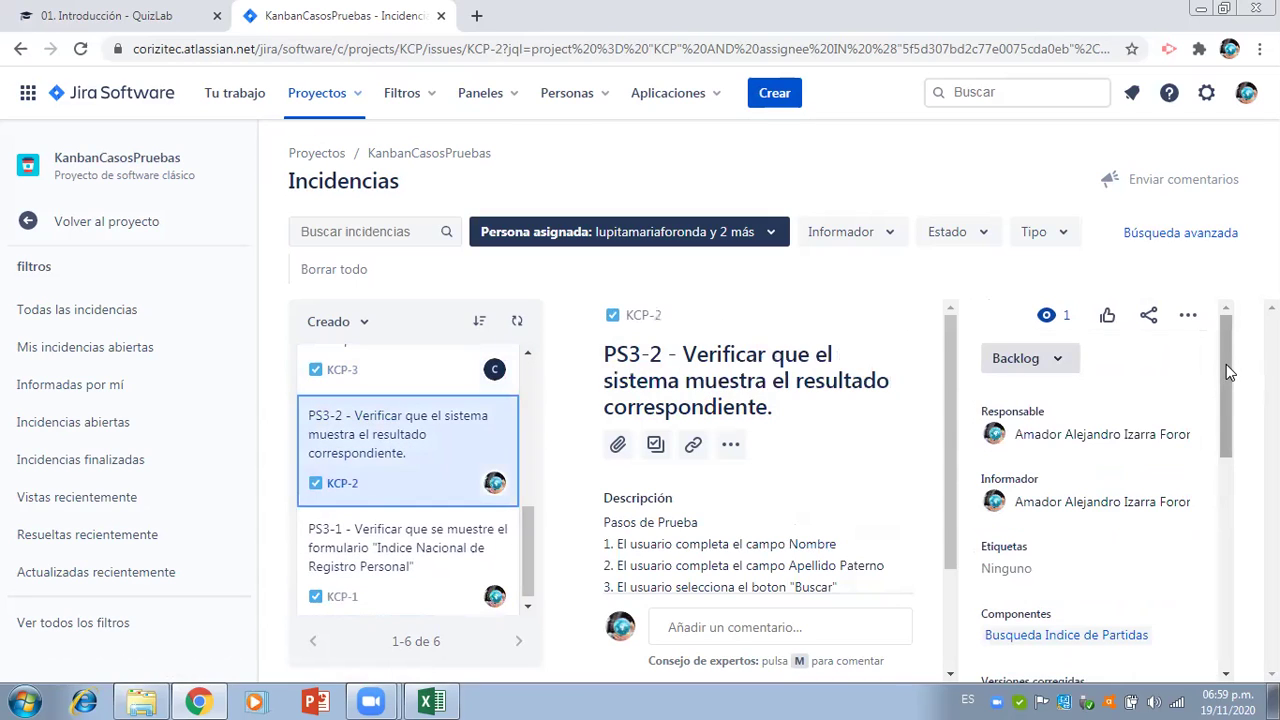
{"action": "left_click_drag", "start_coordinate": [1222, 401], "coordinate": [1234, 566]}
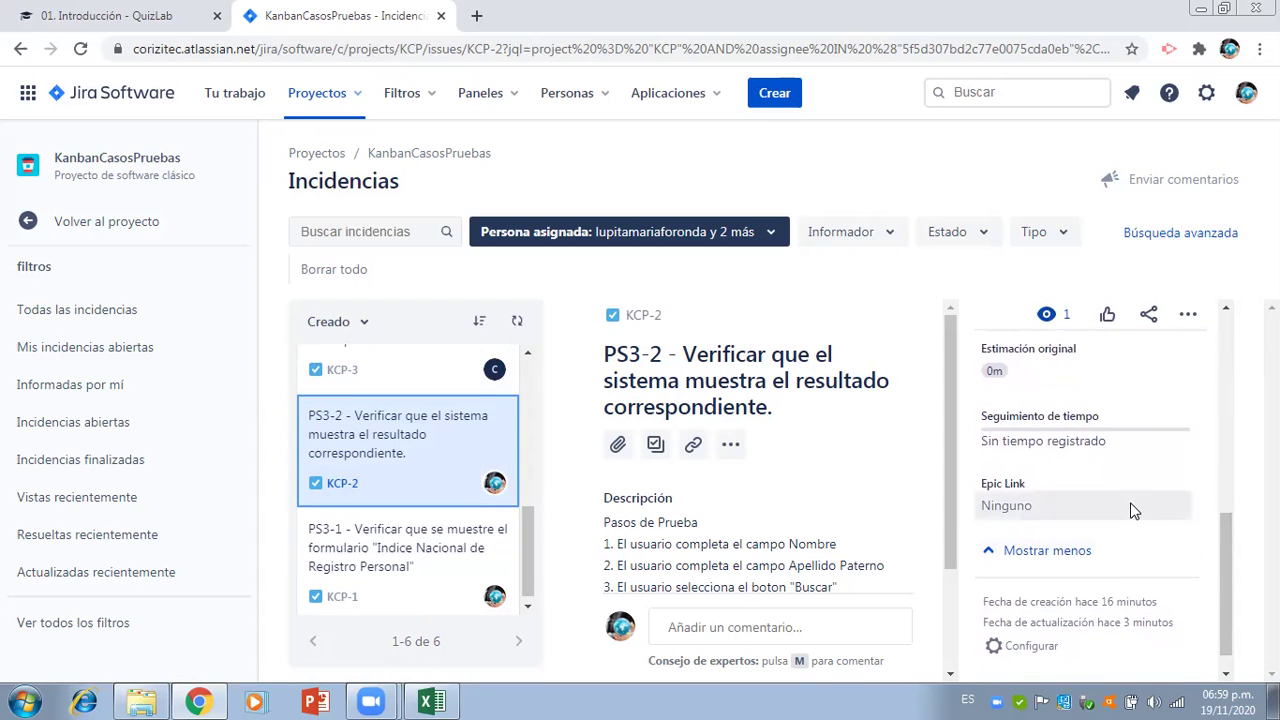
{"action": "left_click", "coordinate": [1134, 509]}
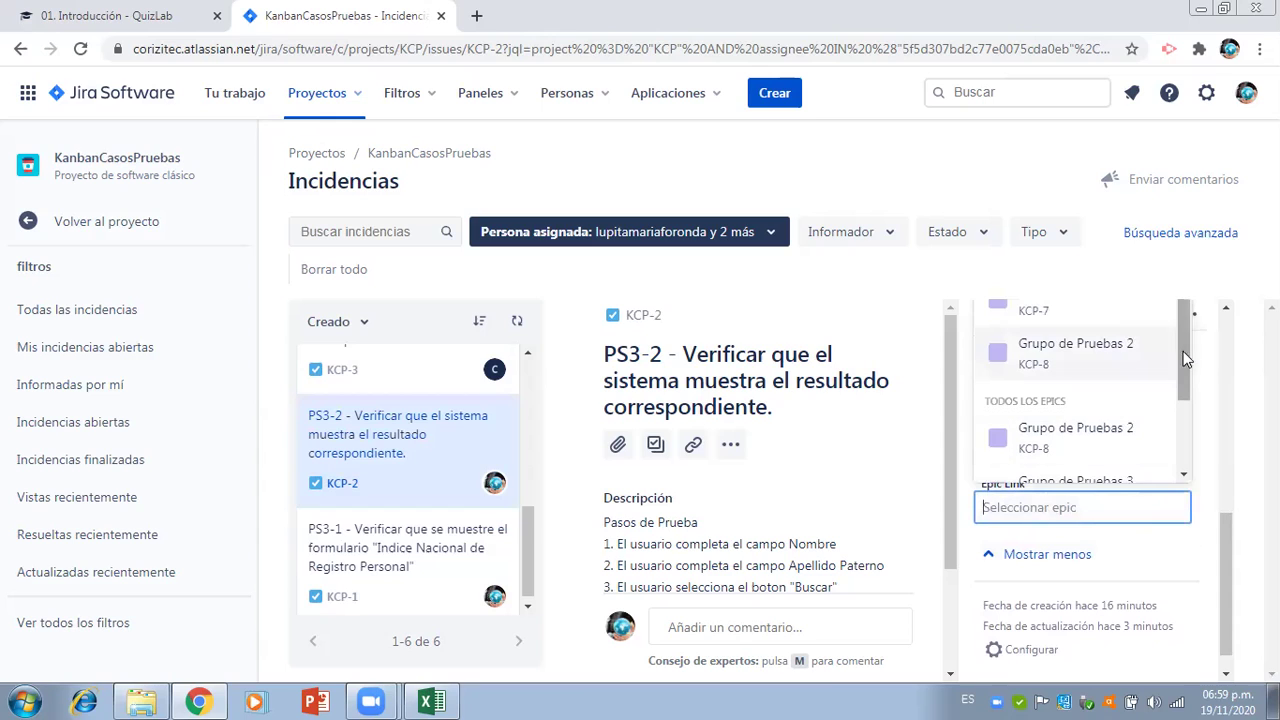
{"action": "scroll", "coordinate": [1172, 400], "scroll_direction": "down", "scroll_amount": 2}
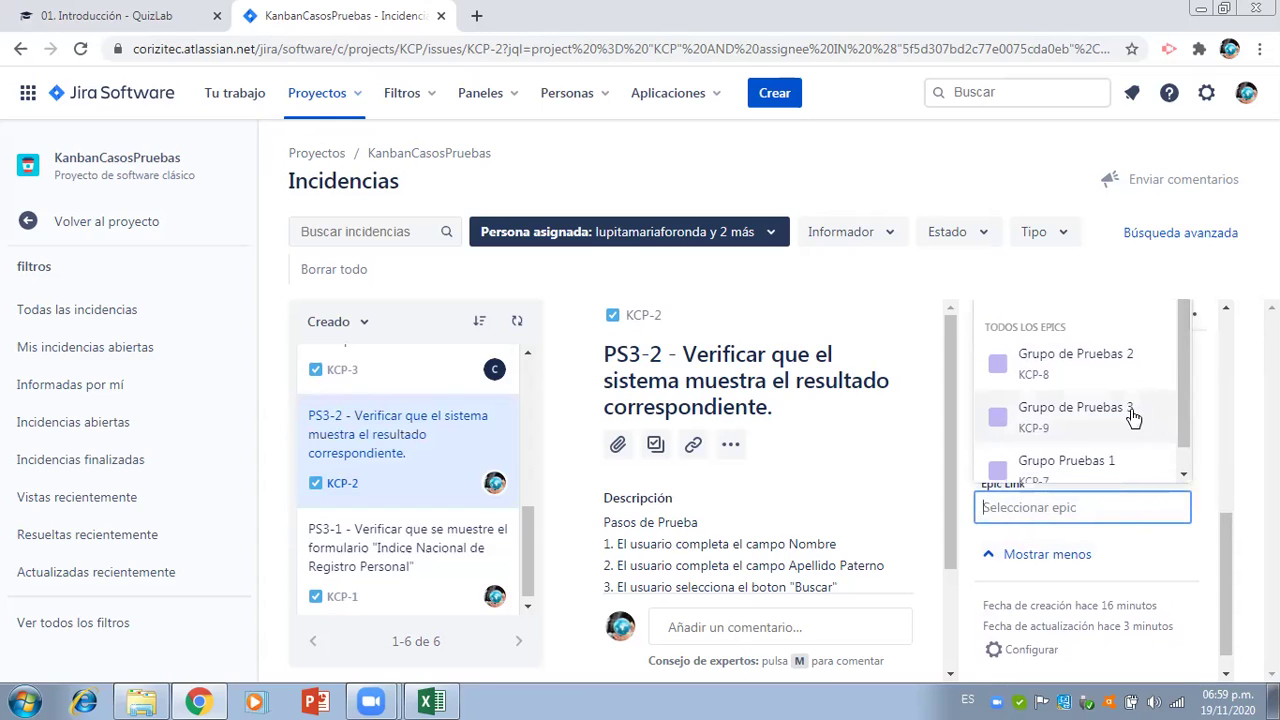
{"action": "left_click", "coordinate": [1132, 412]}
- Link issue KCP-1 to the epic Grupo de Pruebas 3
{"action": "left_click", "coordinate": [463, 543]}
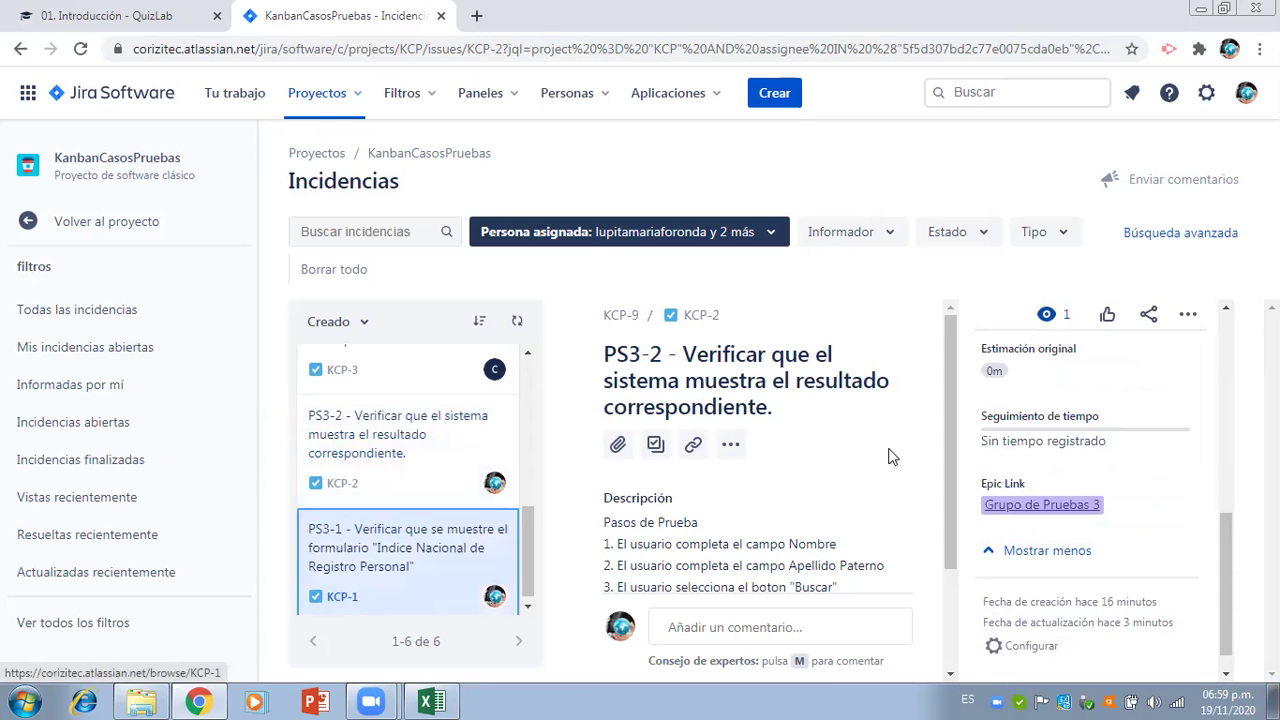
{"action": "left_click_drag", "start_coordinate": [1229, 337], "coordinate": [1236, 544]}
{"action": "left_click", "coordinate": [1124, 500]}
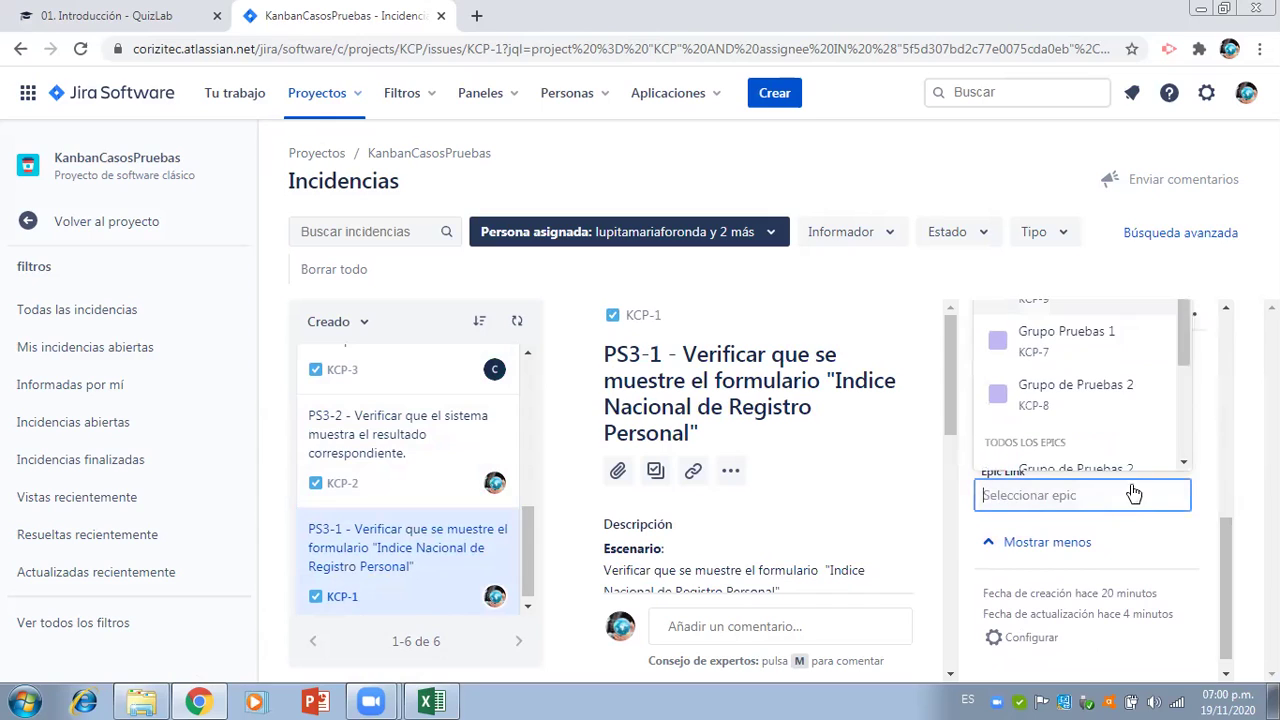
{"action": "left_click_drag", "start_coordinate": [1179, 349], "coordinate": [1179, 444]}
{"action": "left_click", "coordinate": [1112, 376]}
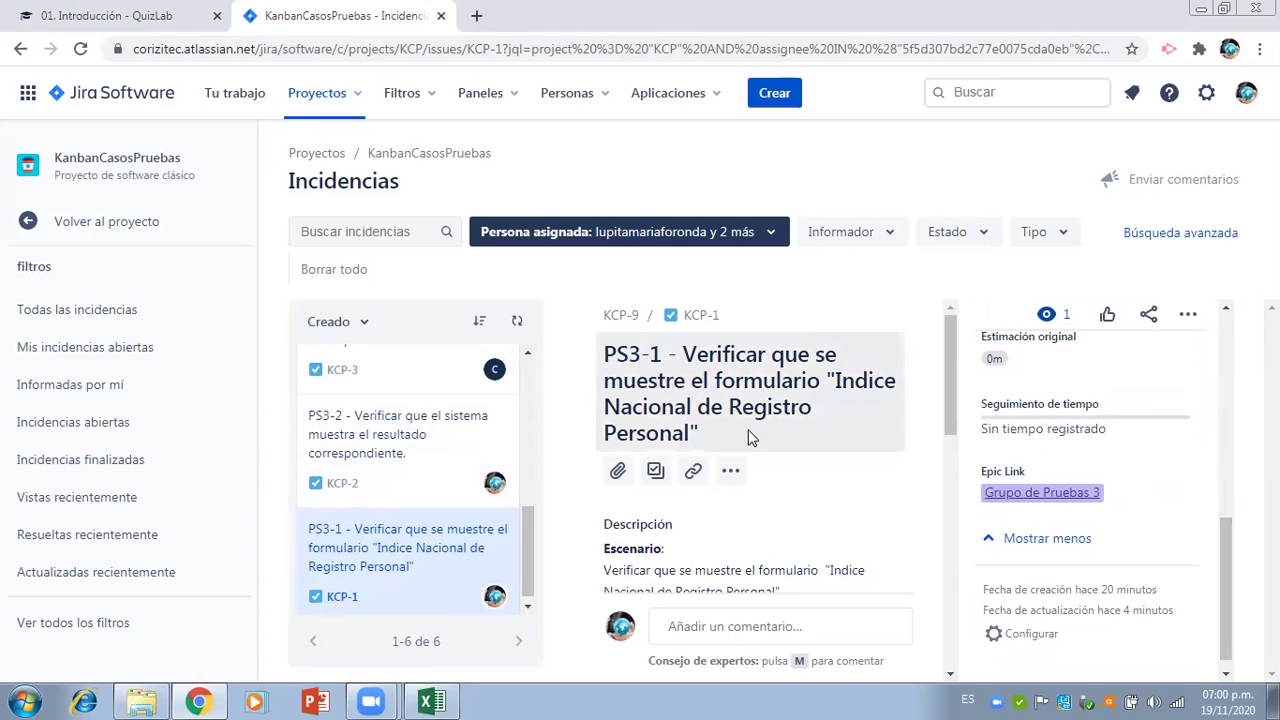
- Return from the issue list to the project navigation and open the Tablero KCP board
{"action": "left_click", "coordinate": [141, 233]}
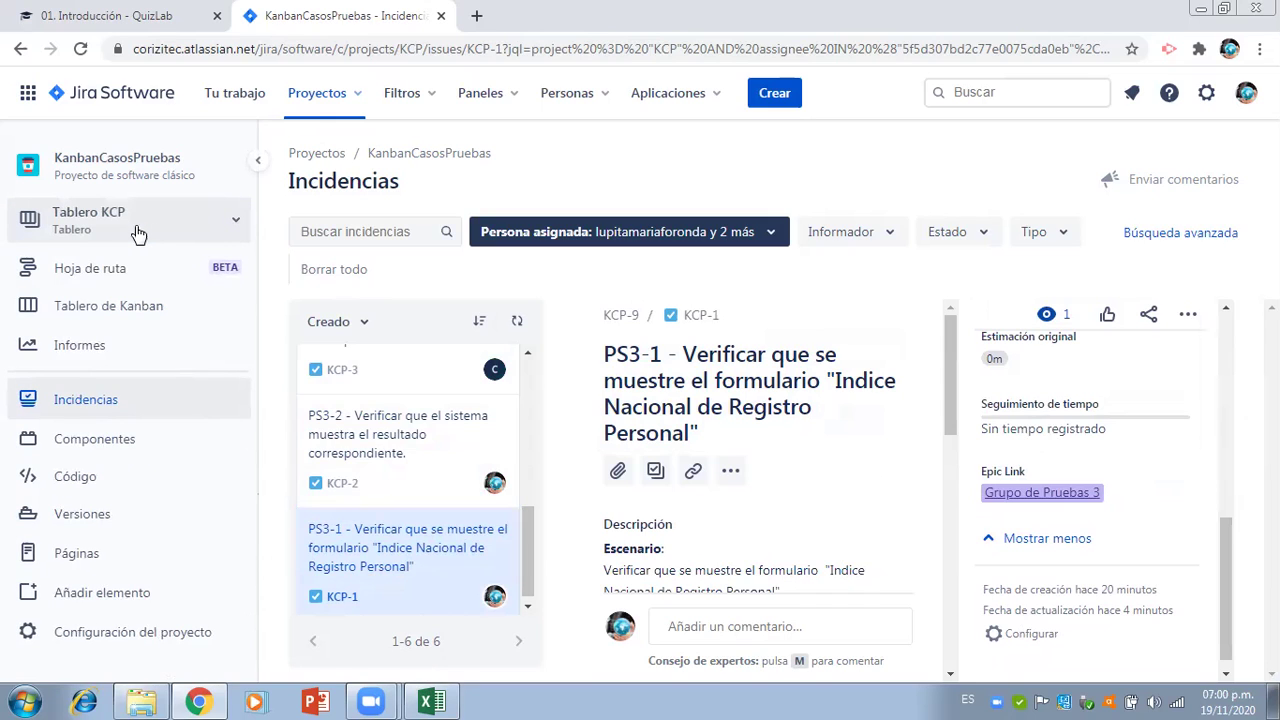
{"action": "left_click", "coordinate": [107, 218]}
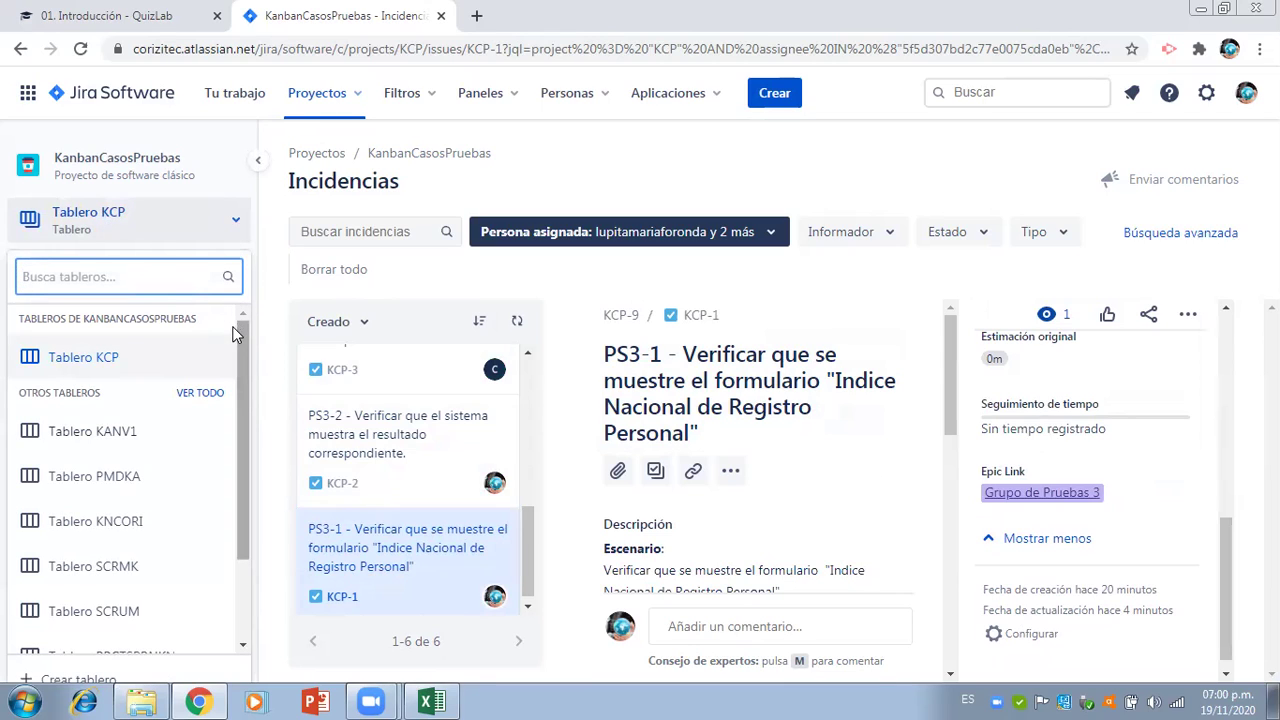
{"action": "left_click", "coordinate": [107, 364]}
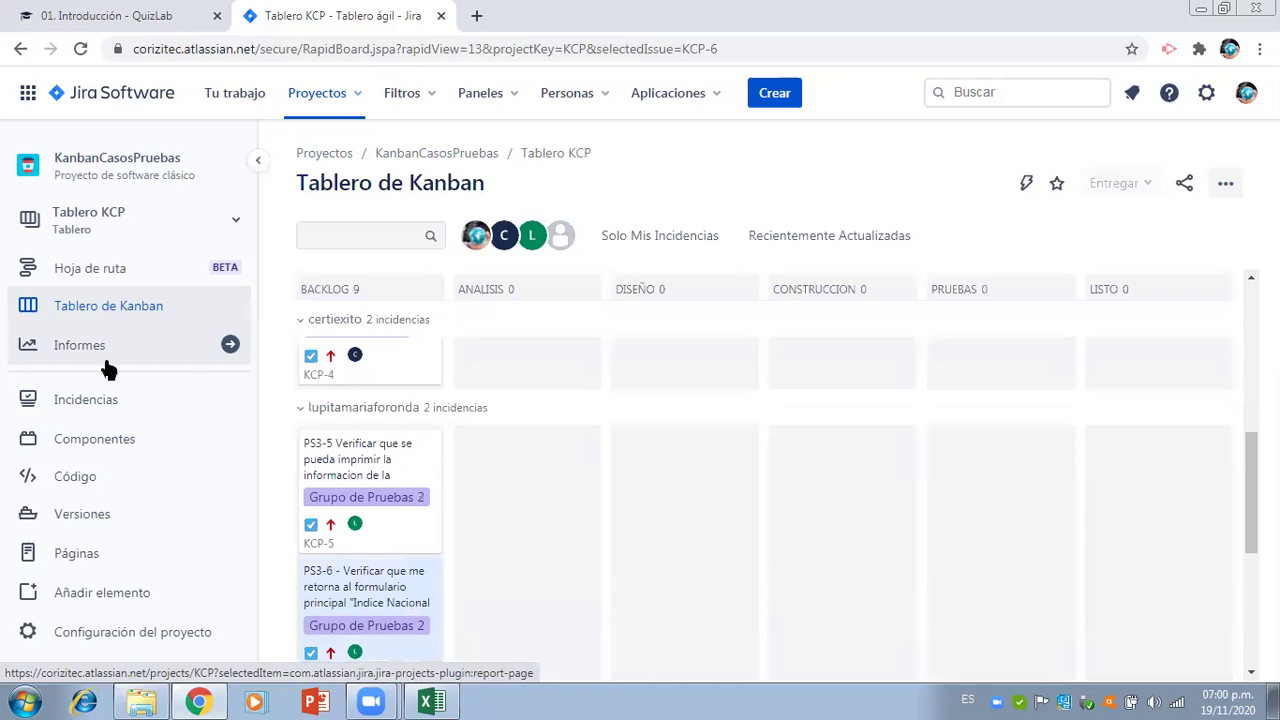
- Open the roadmap and expand the epics Grupo Pruebas 1, Grupo de Pruebas 2 and Grupo de Pruebas 3 to review their child issues
{"action": "left_click", "coordinate": [103, 272]}
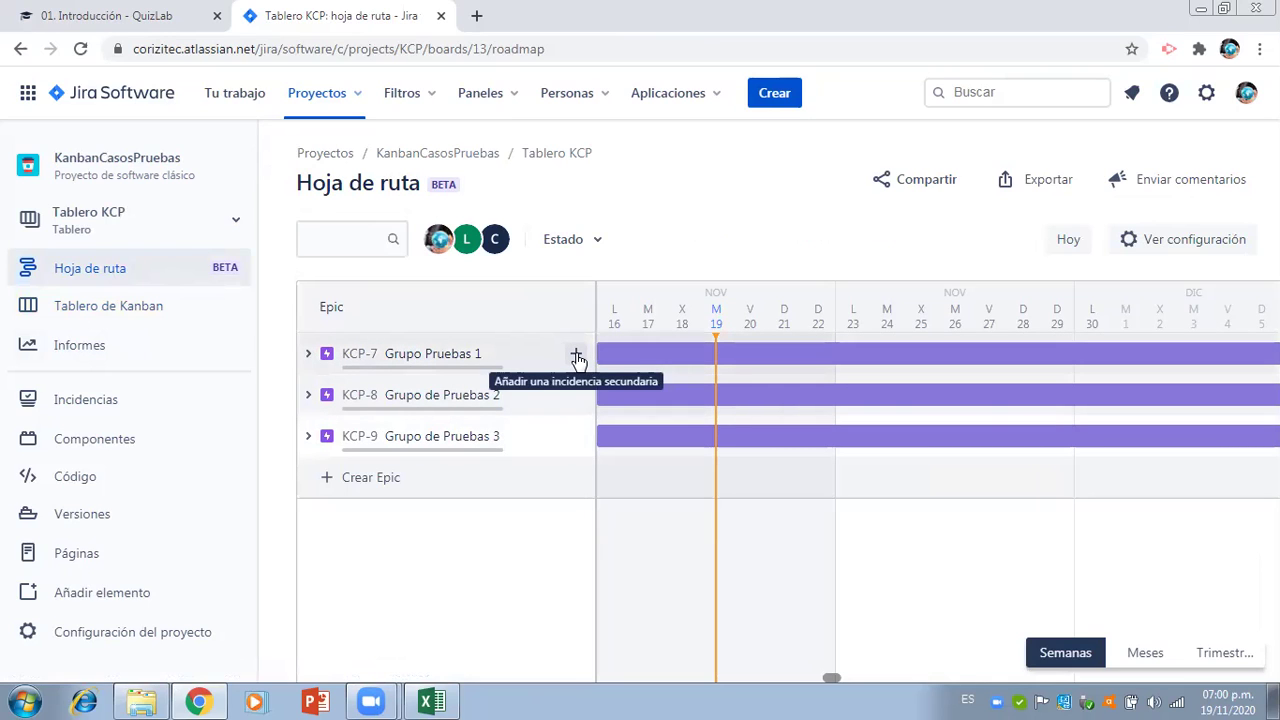
{"action": "left_click", "coordinate": [308, 356]}
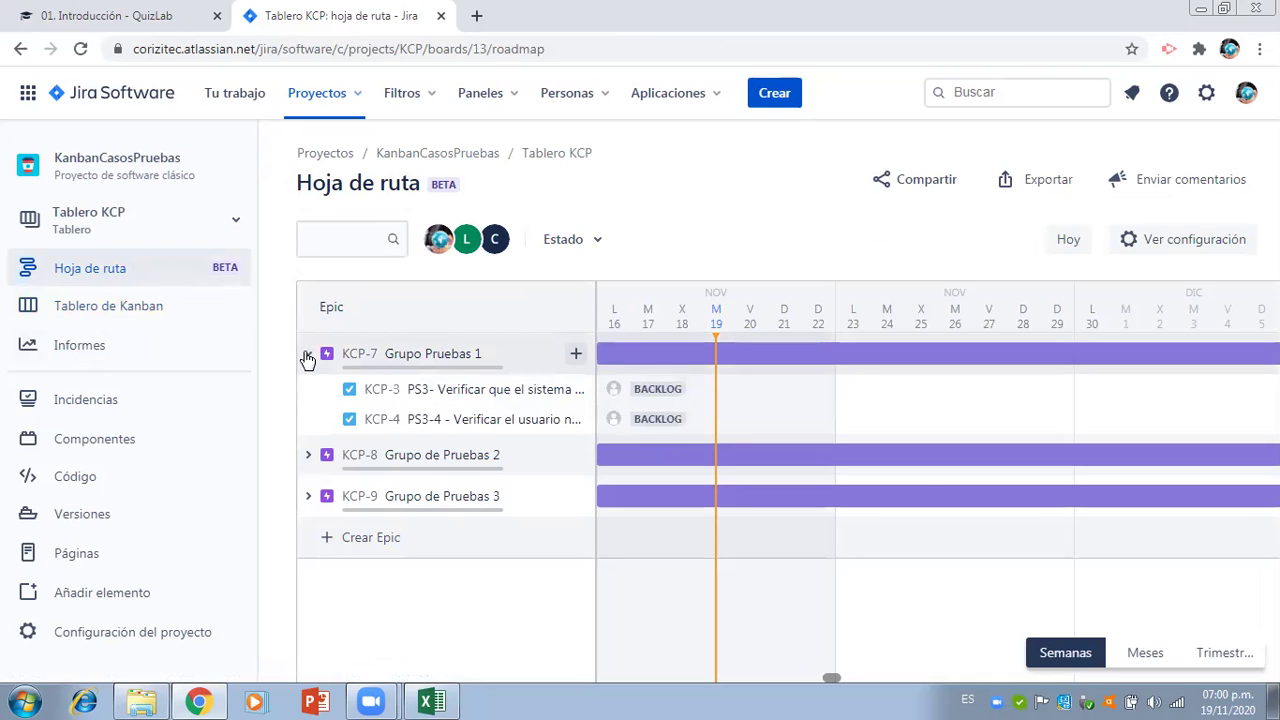
{"action": "left_click", "coordinate": [309, 457]}
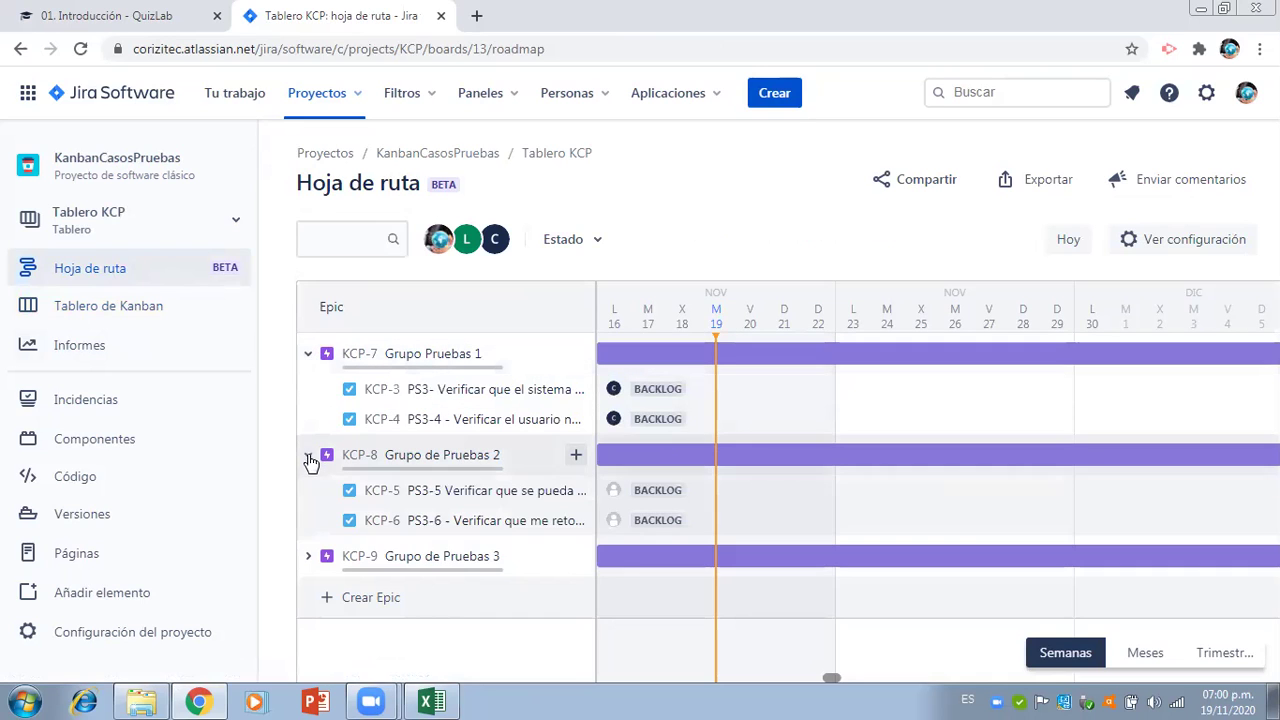
{"action": "left_click", "coordinate": [308, 556]}
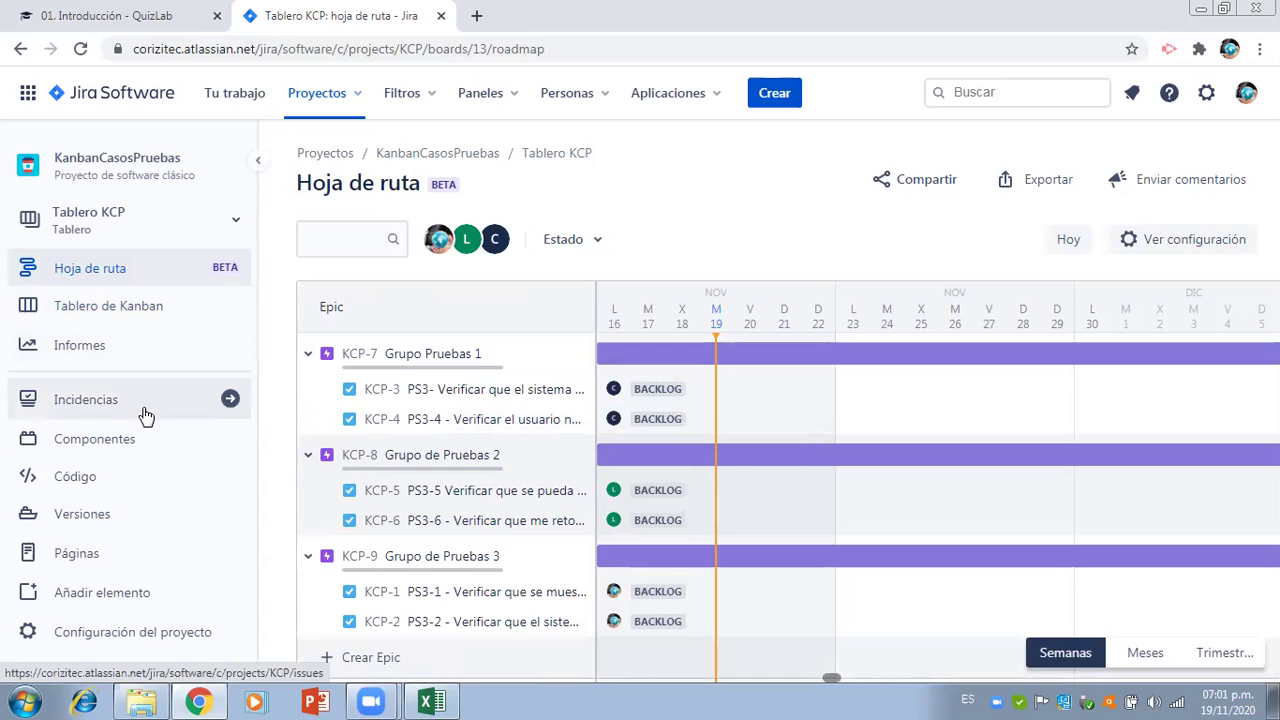
- Open the Diagrama de flujo acumulado report for Tablero KCP from the project's reports
{"action": "left_click", "coordinate": [108, 308]}
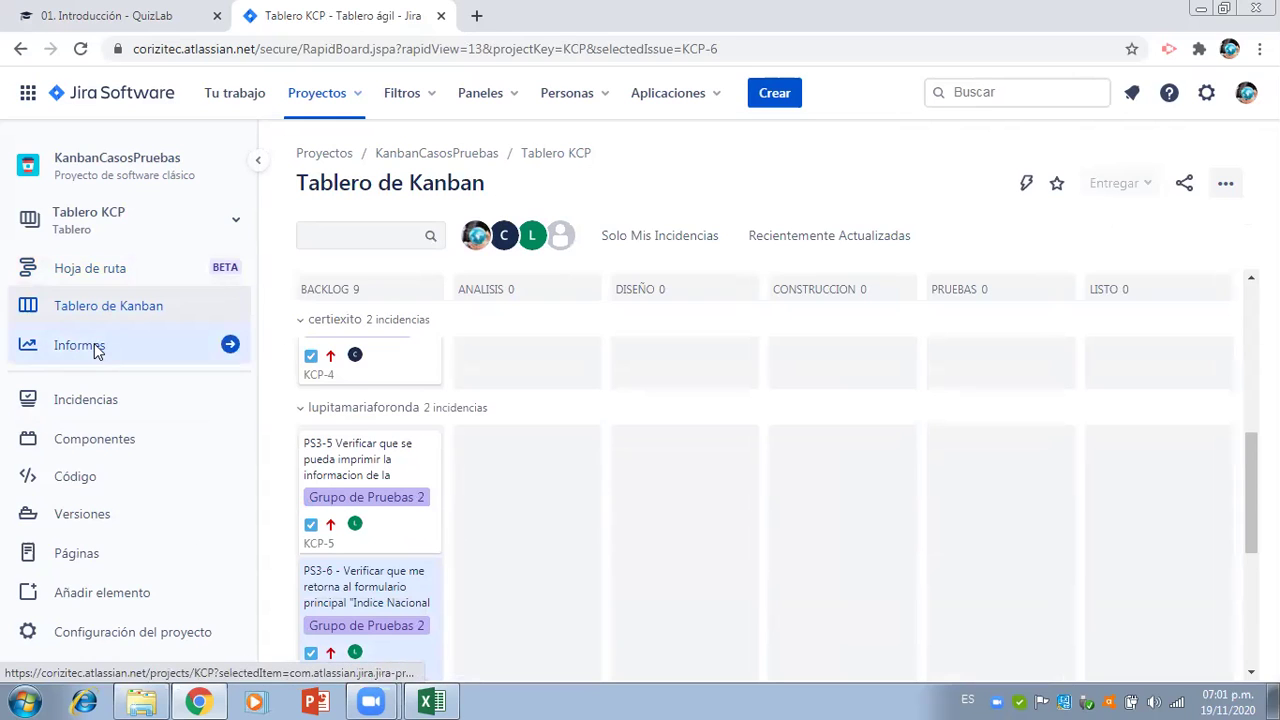
{"action": "left_click", "coordinate": [80, 345]}
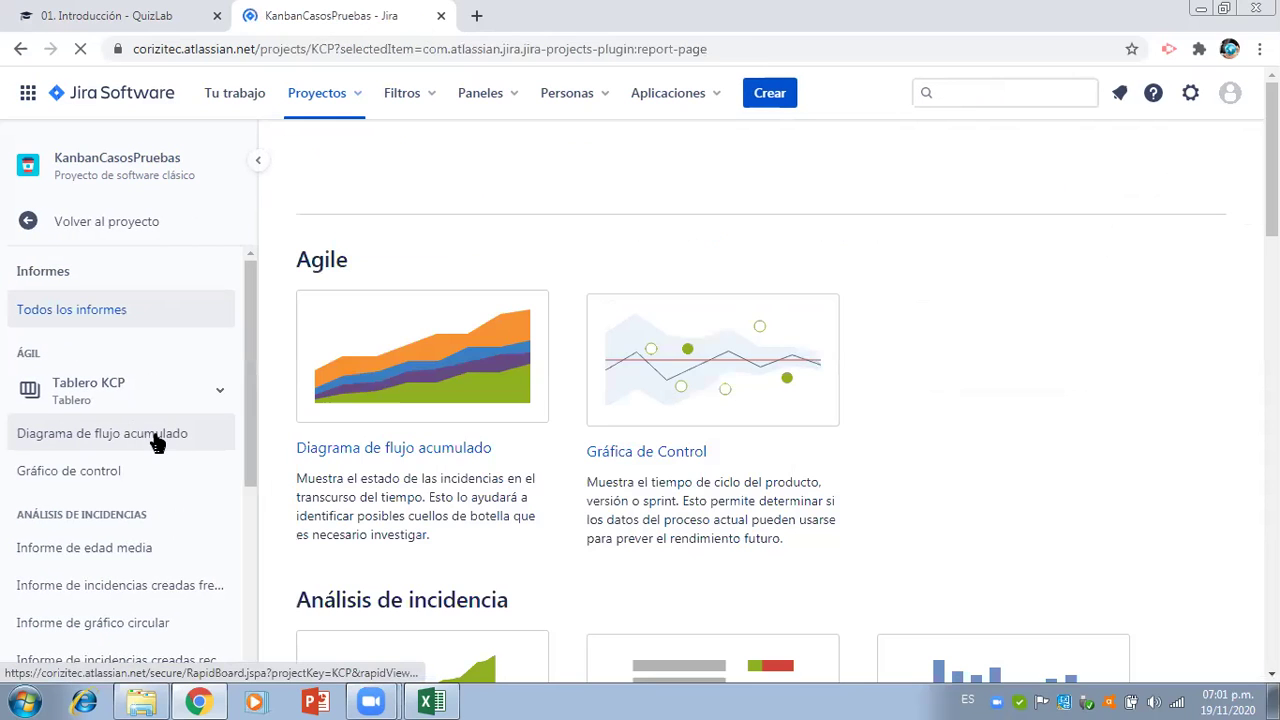
{"action": "left_click", "coordinate": [155, 436]}
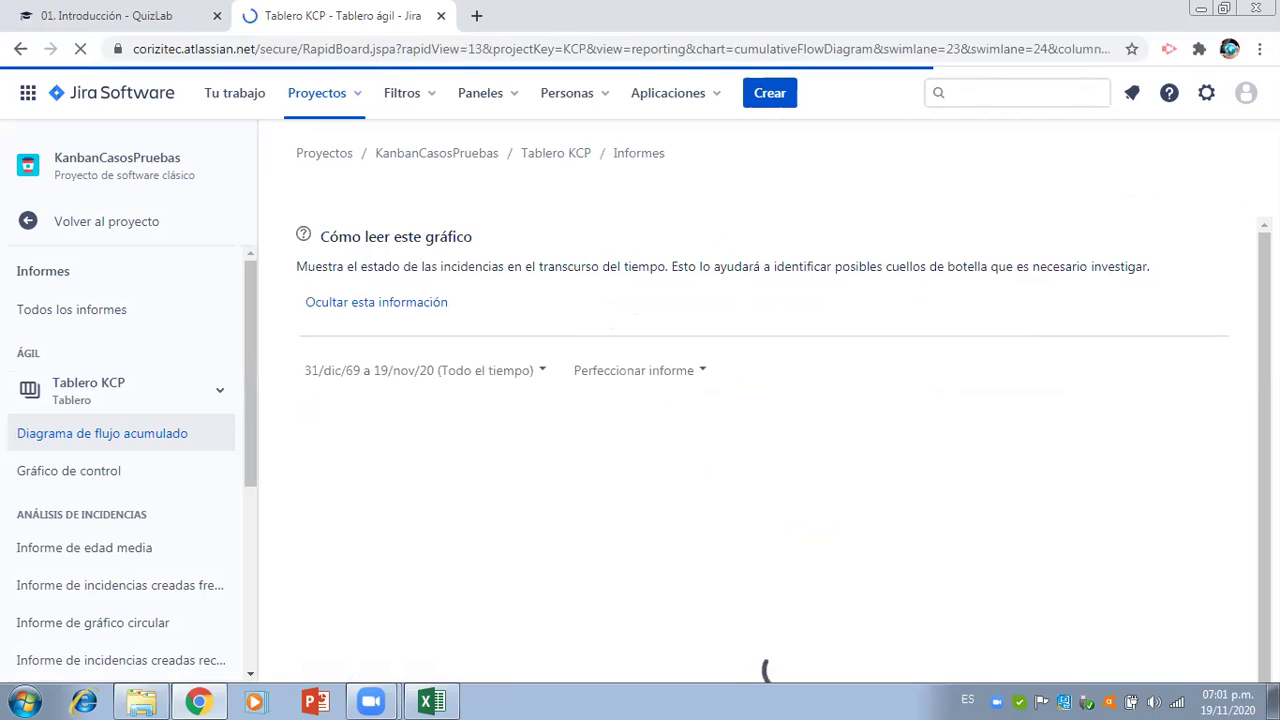
- Examine the cumulative flow chart, its status legend and the overview graph beneath it
{"action": "scroll", "coordinate": [766, 670], "scroll_direction": "down", "scroll_amount": 2}
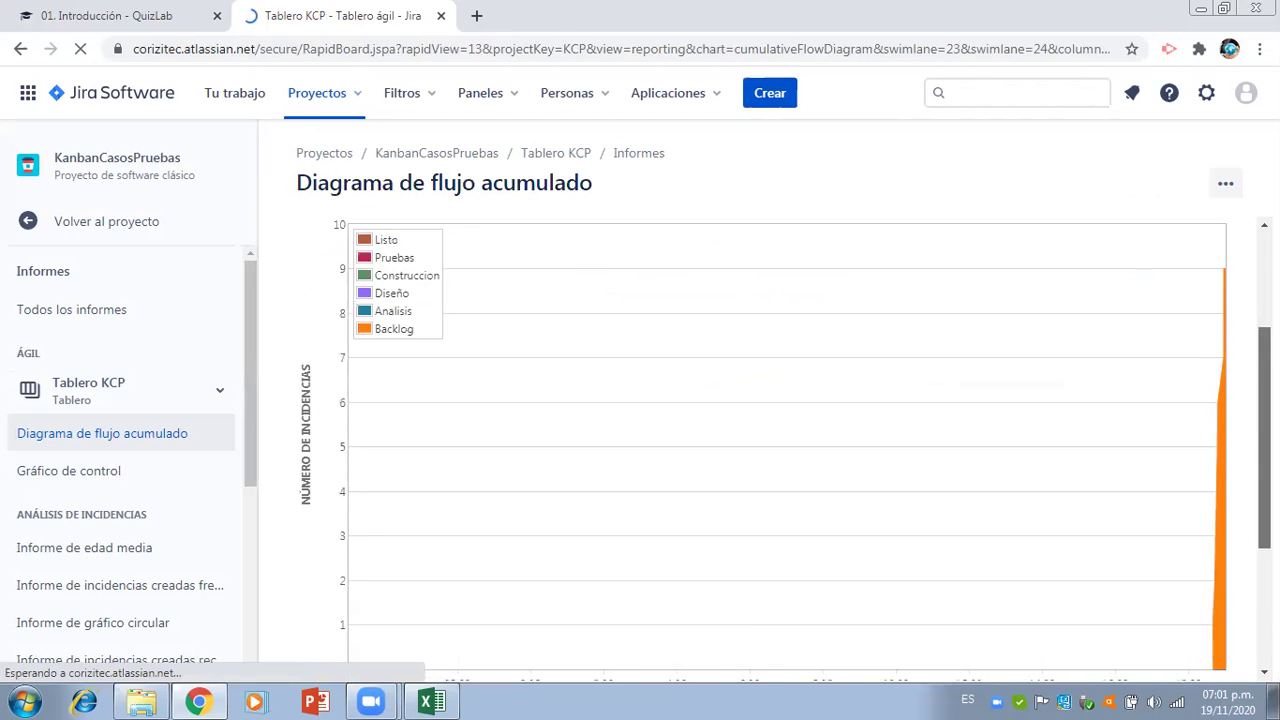
{"action": "scroll", "coordinate": [780, 420], "scroll_direction": "down", "scroll_amount": 1}
{"action": "scroll", "coordinate": [780, 450], "scroll_direction": "down", "scroll_amount": 1}
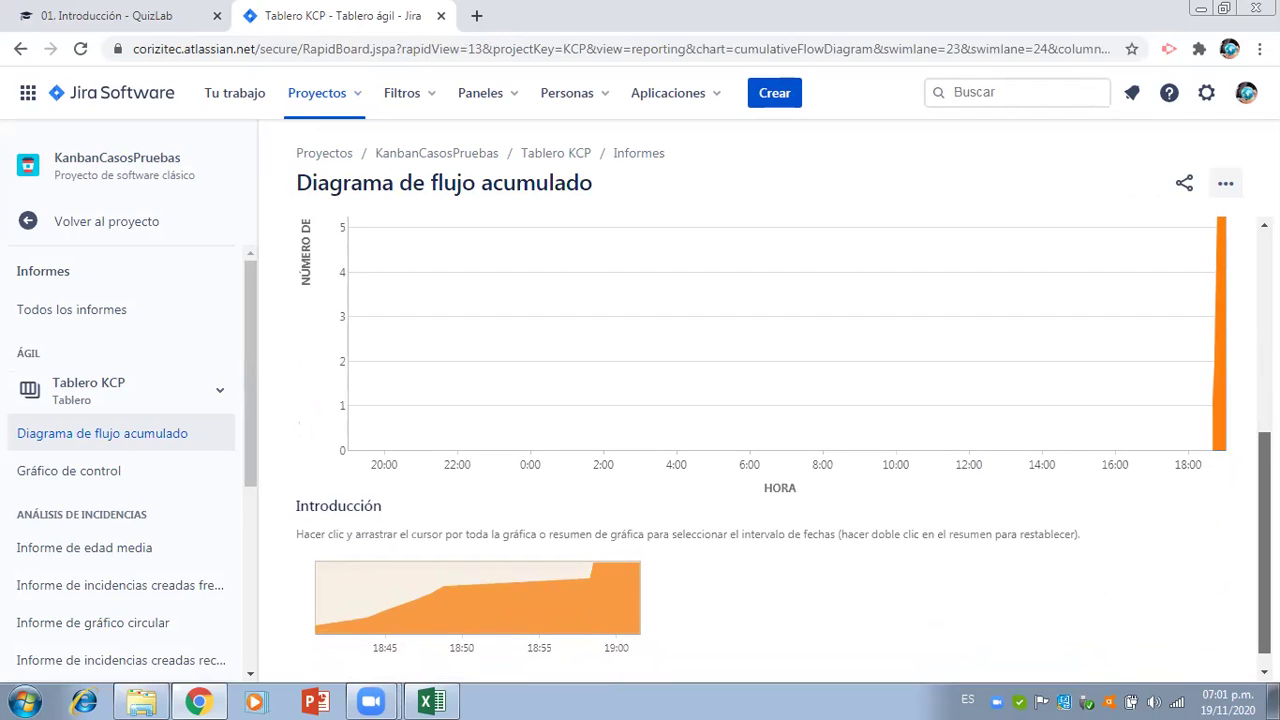
{"action": "scroll", "coordinate": [760, 430], "scroll_direction": "up", "scroll_amount": 2}
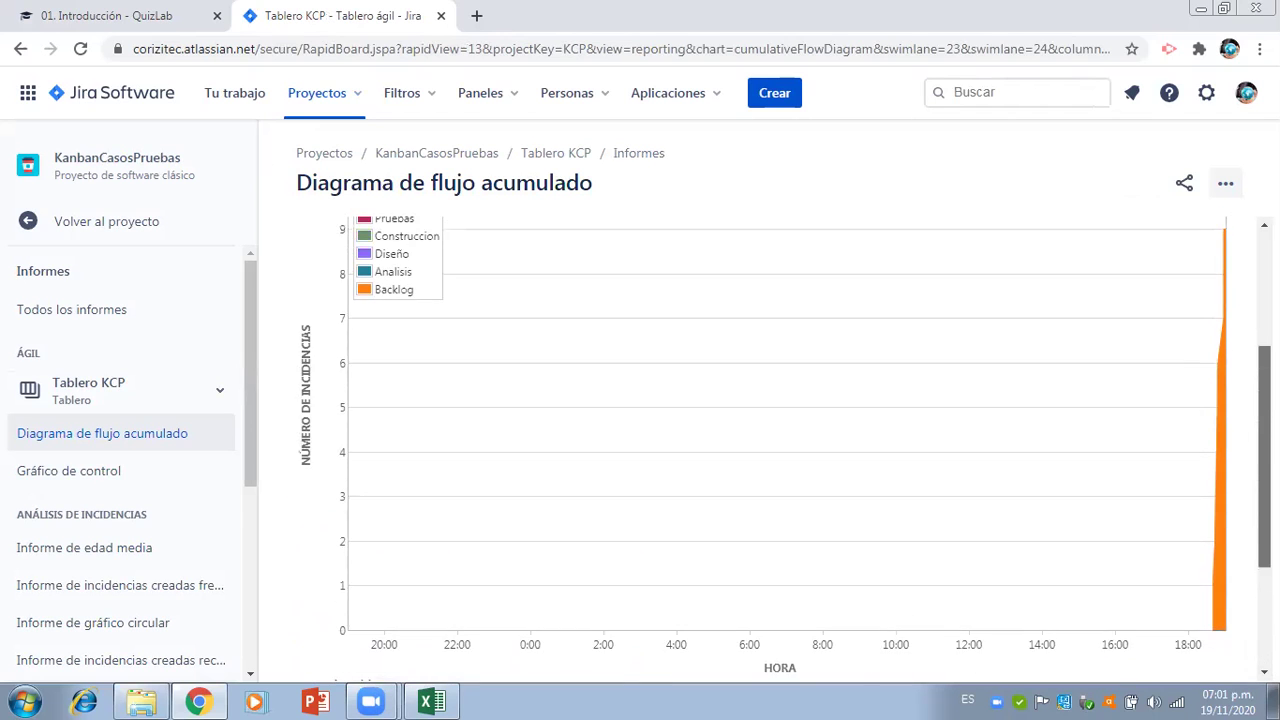
{"action": "scroll", "coordinate": [1237, 309], "scroll_direction": "up", "scroll_amount": 1}
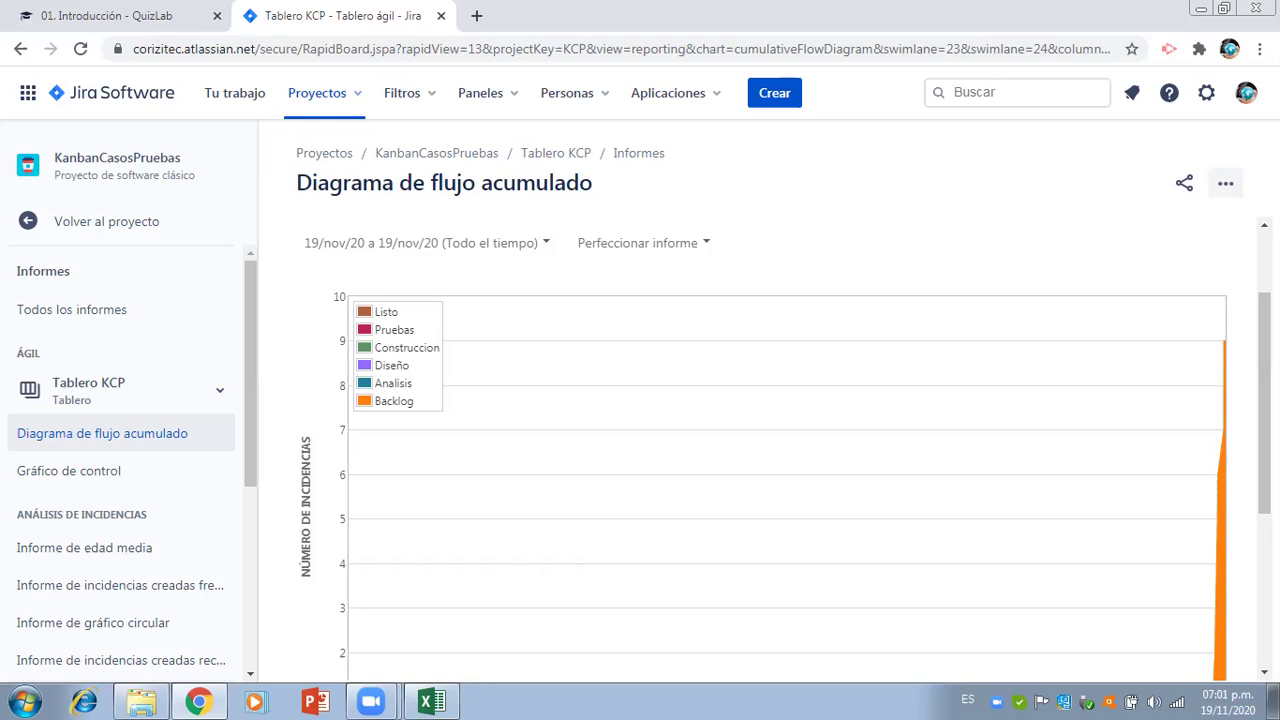
{"action": "scroll", "coordinate": [1264, 400], "scroll_direction": "down", "scroll_amount": 3}
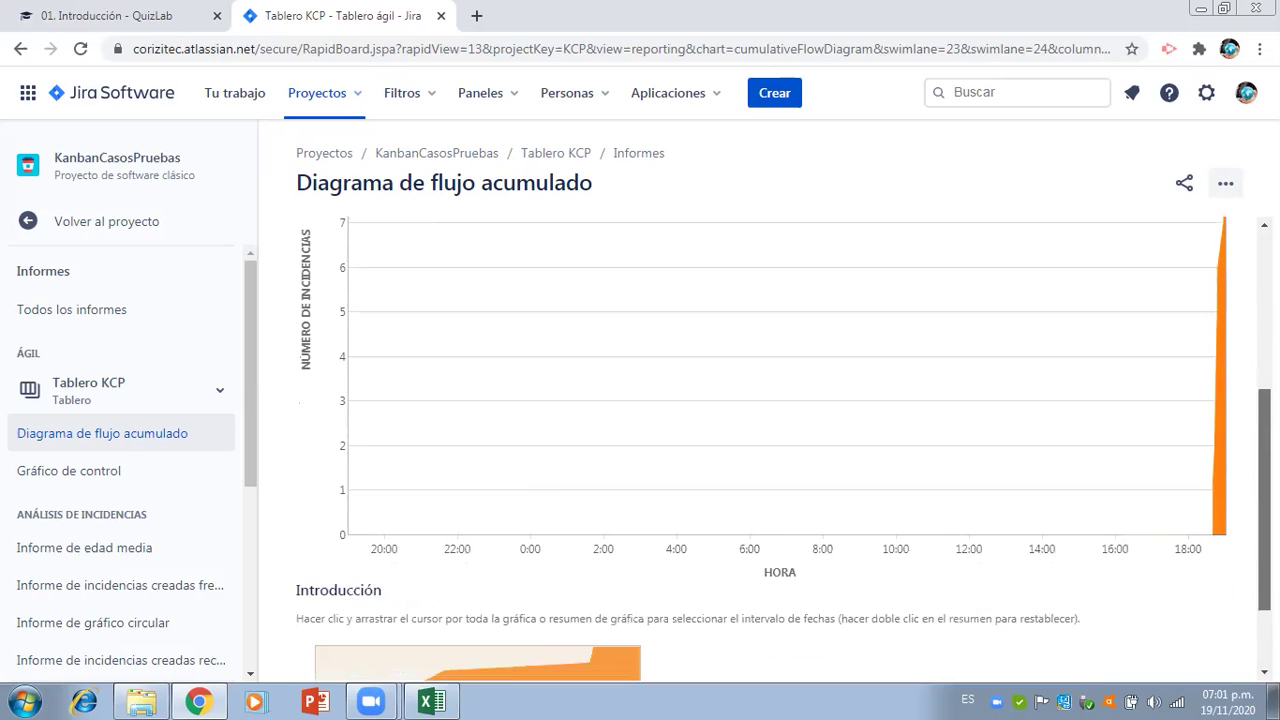
{"action": "scroll", "coordinate": [1264, 420], "scroll_direction": "down", "scroll_amount": 2}
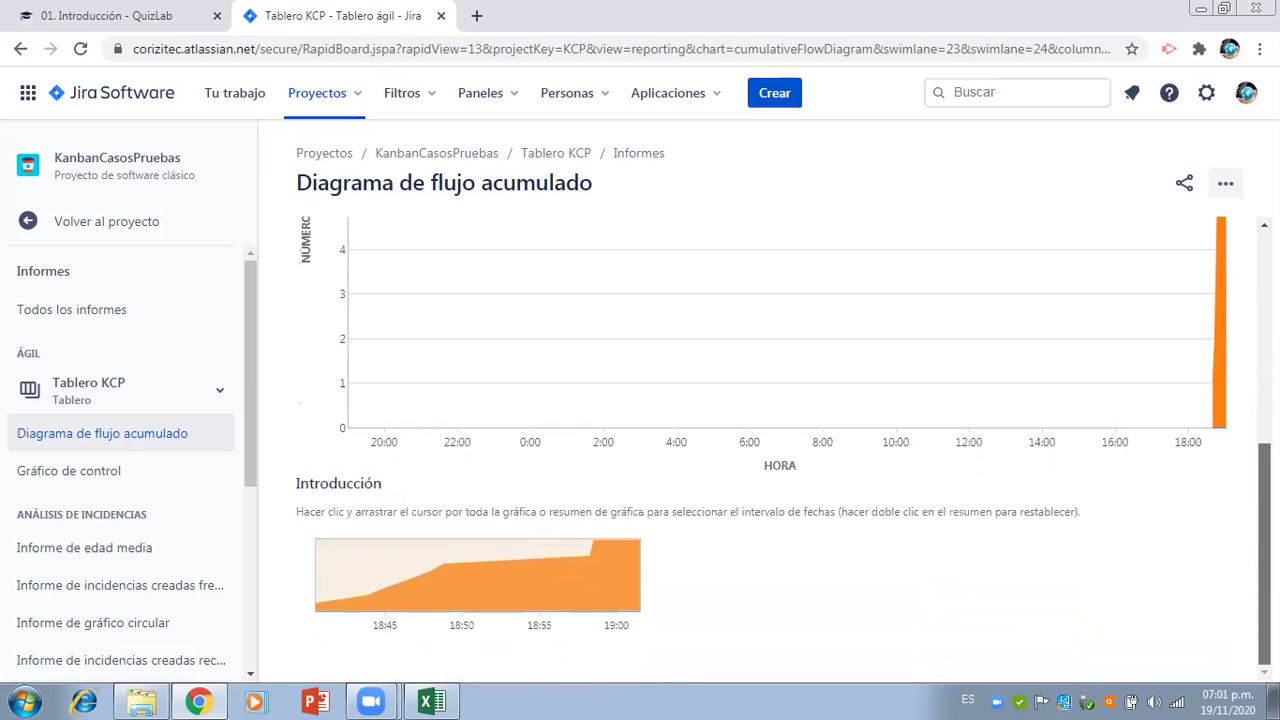
{"action": "scroll", "coordinate": [1247, 460], "scroll_direction": "up", "scroll_amount": 3}
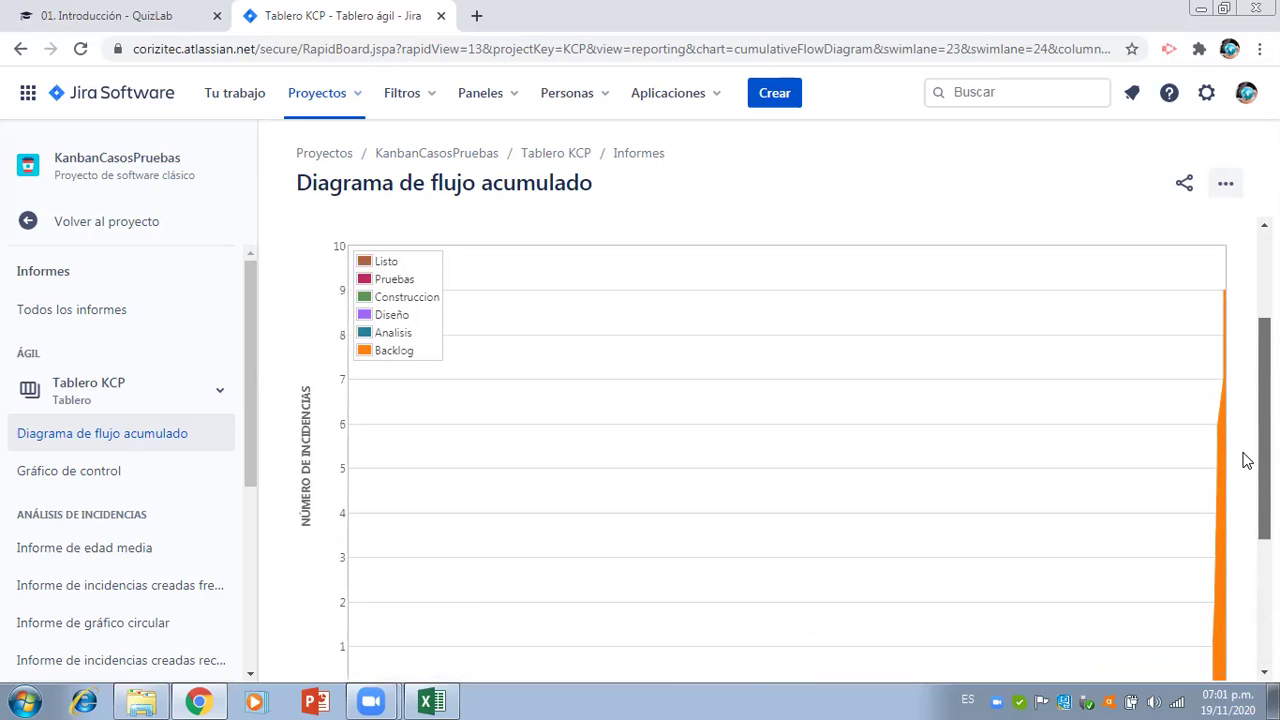
{"action": "scroll", "coordinate": [1247, 460], "scroll_direction": "down", "scroll_amount": 3}
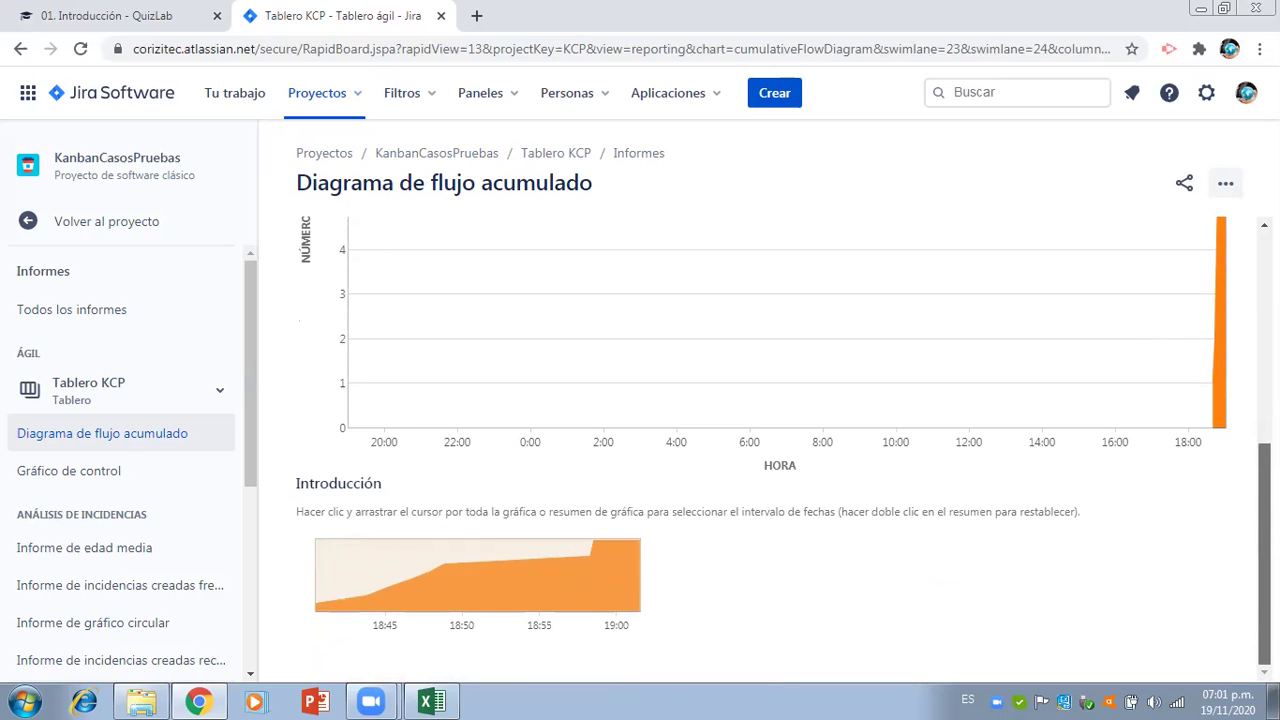
{"action": "scroll", "coordinate": [1218, 424], "scroll_direction": "up", "scroll_amount": 4}
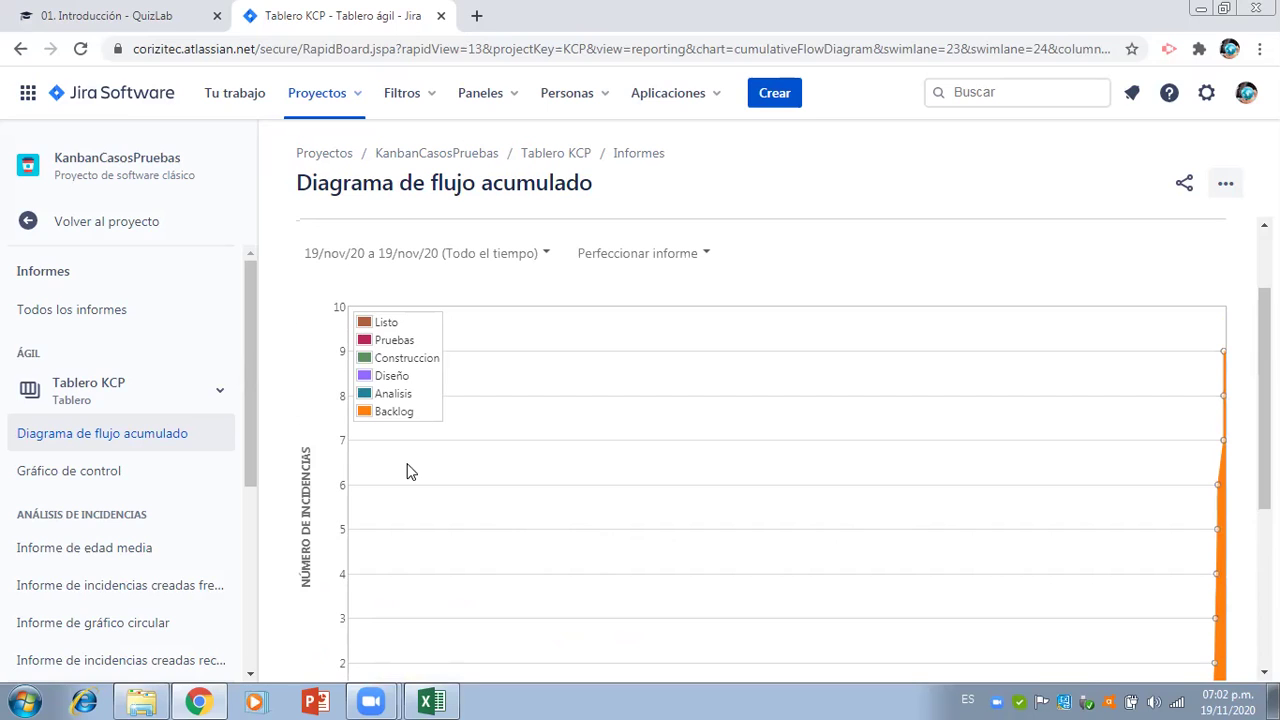
{"action": "left_click", "coordinate": [125, 400]}
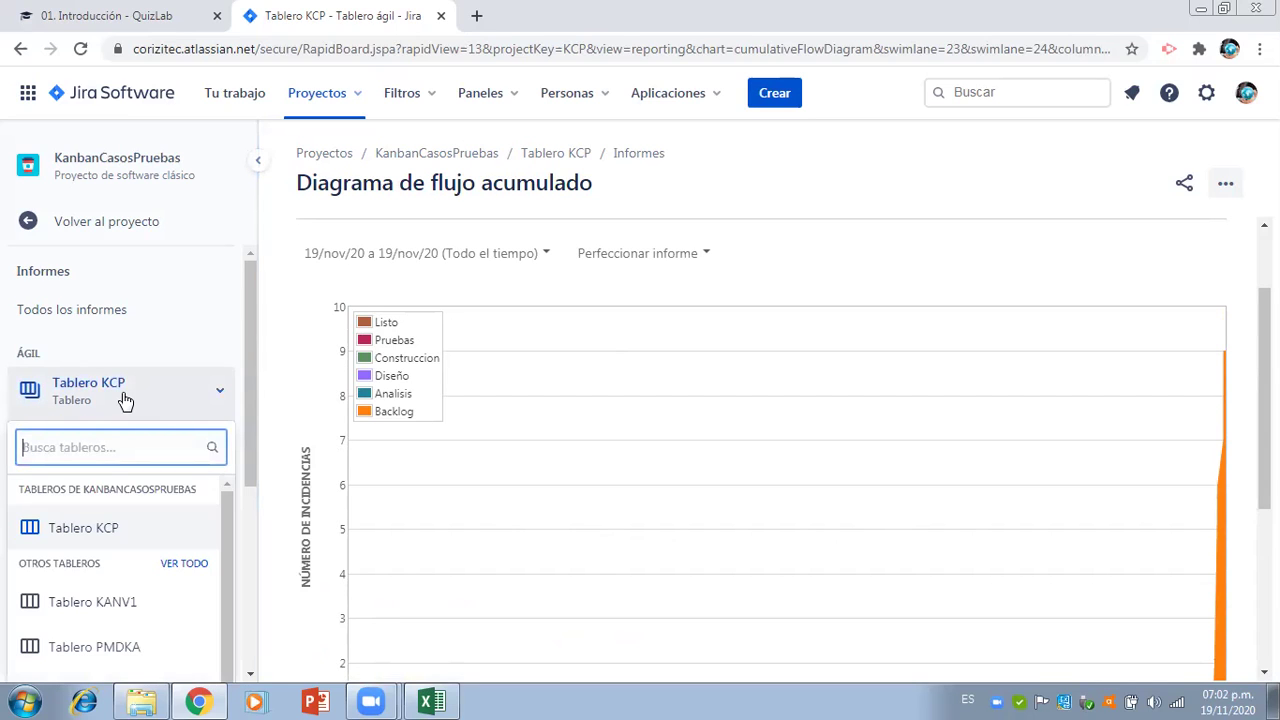
{"action": "left_click", "coordinate": [103, 397]}
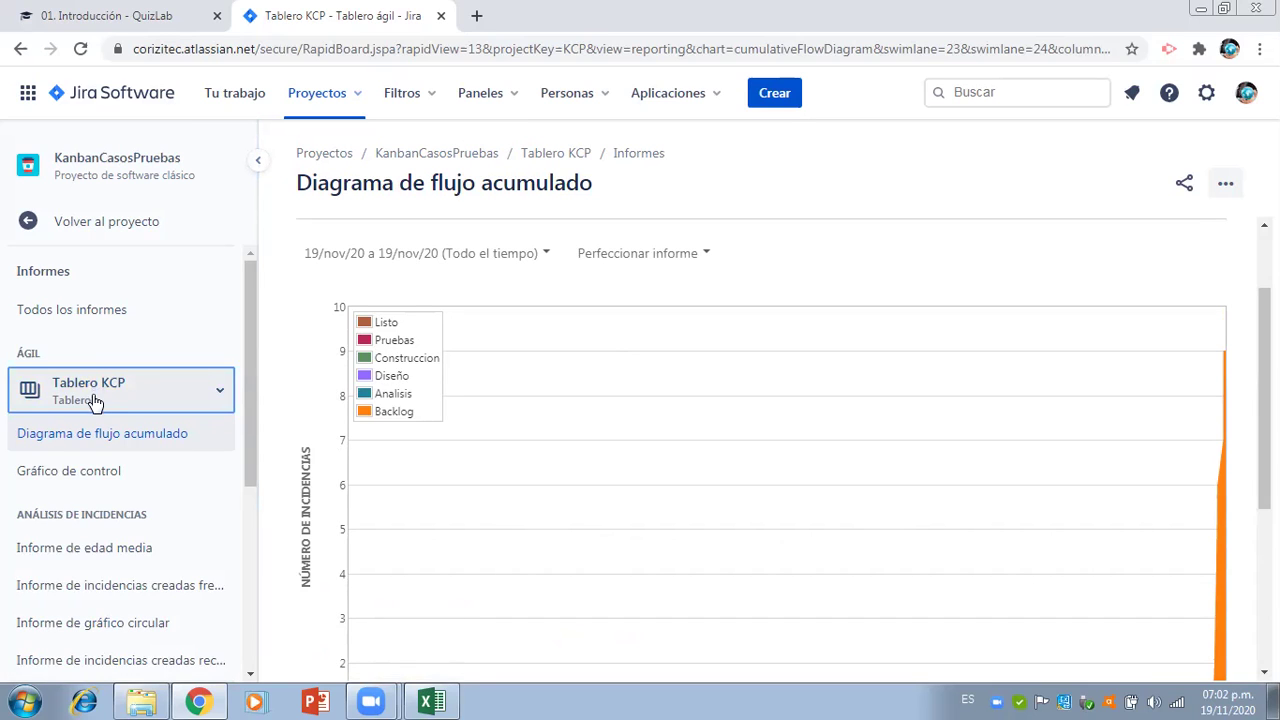
{"action": "left_click", "coordinate": [88, 393]}
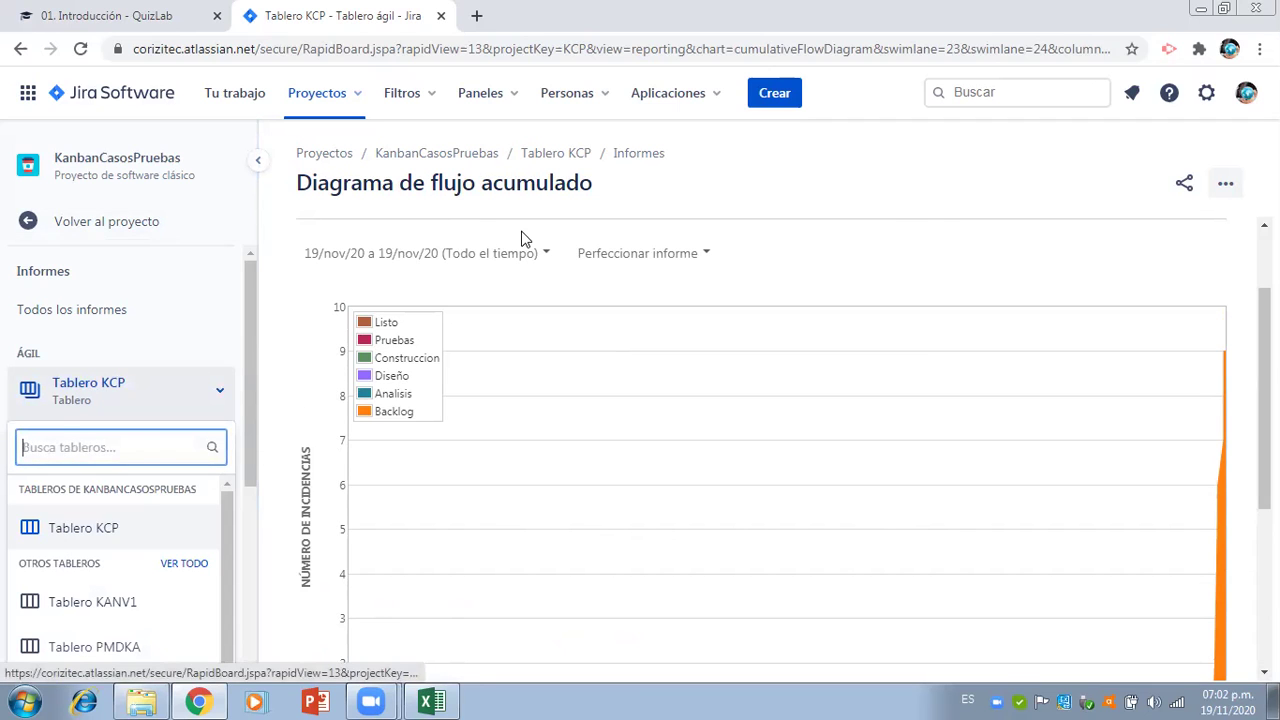
{"action": "scroll", "coordinate": [1220, 281], "scroll_direction": "up", "scroll_amount": 2}
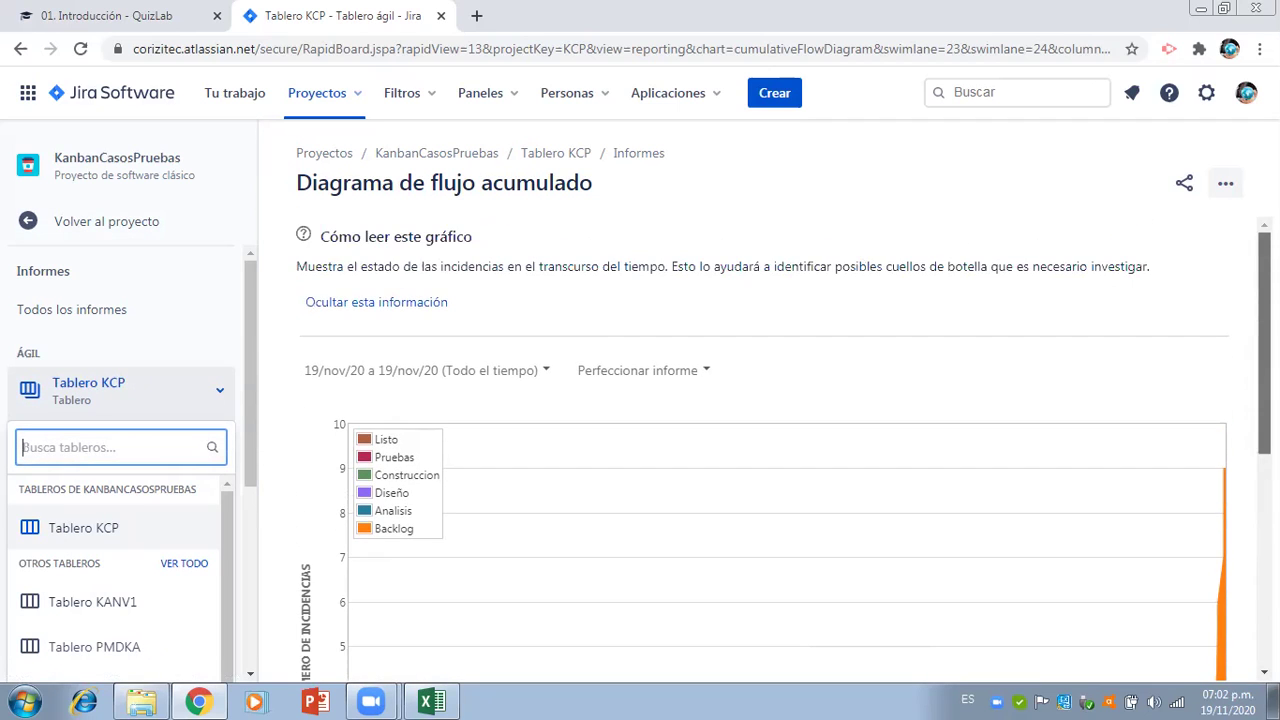
{"action": "left_click", "coordinate": [1230, 186]}
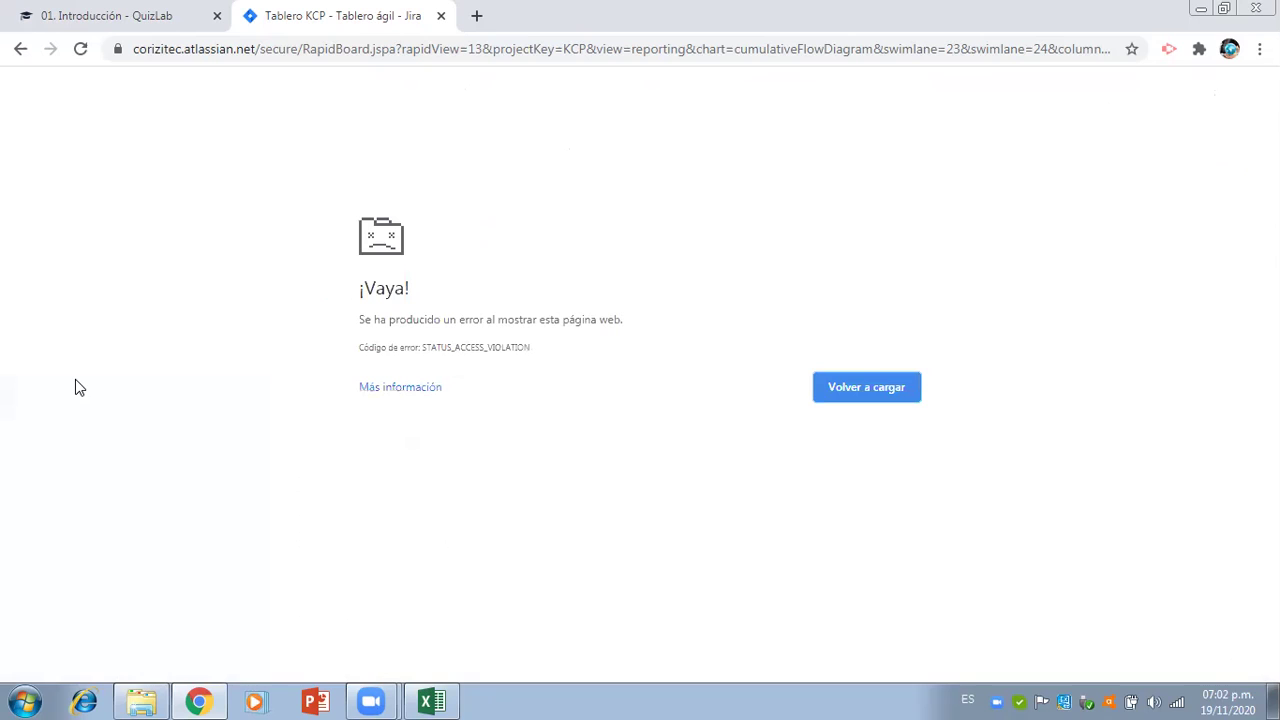
- Reload the crashed report page and go back to the project's Kanban board
{"action": "left_click", "coordinate": [857, 392]}
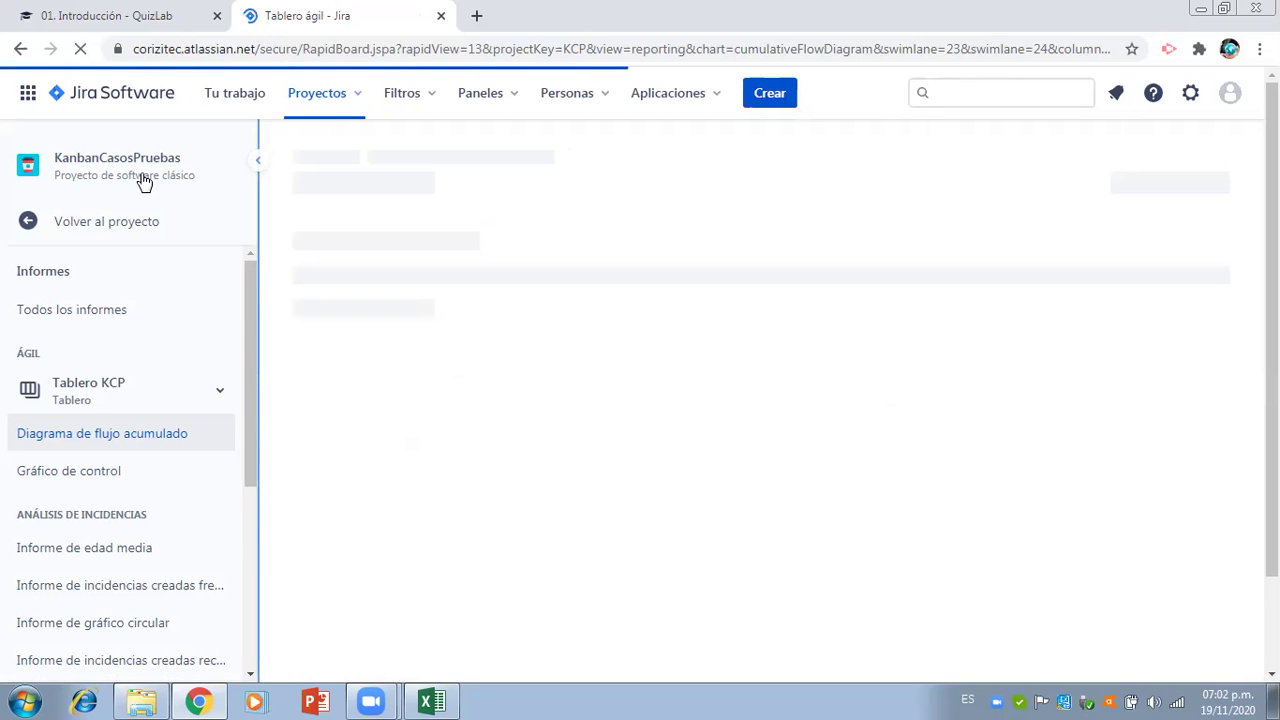
{"action": "left_click", "coordinate": [117, 230]}
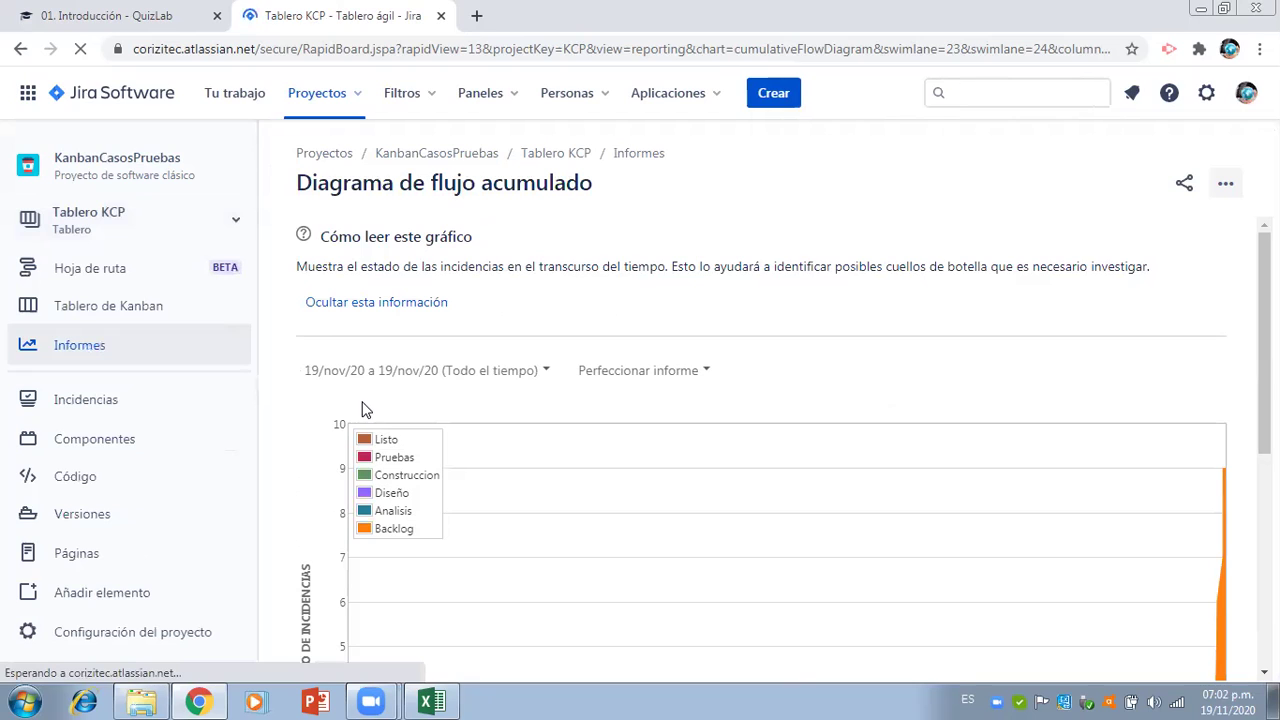
{"action": "left_click", "coordinate": [133, 308]}
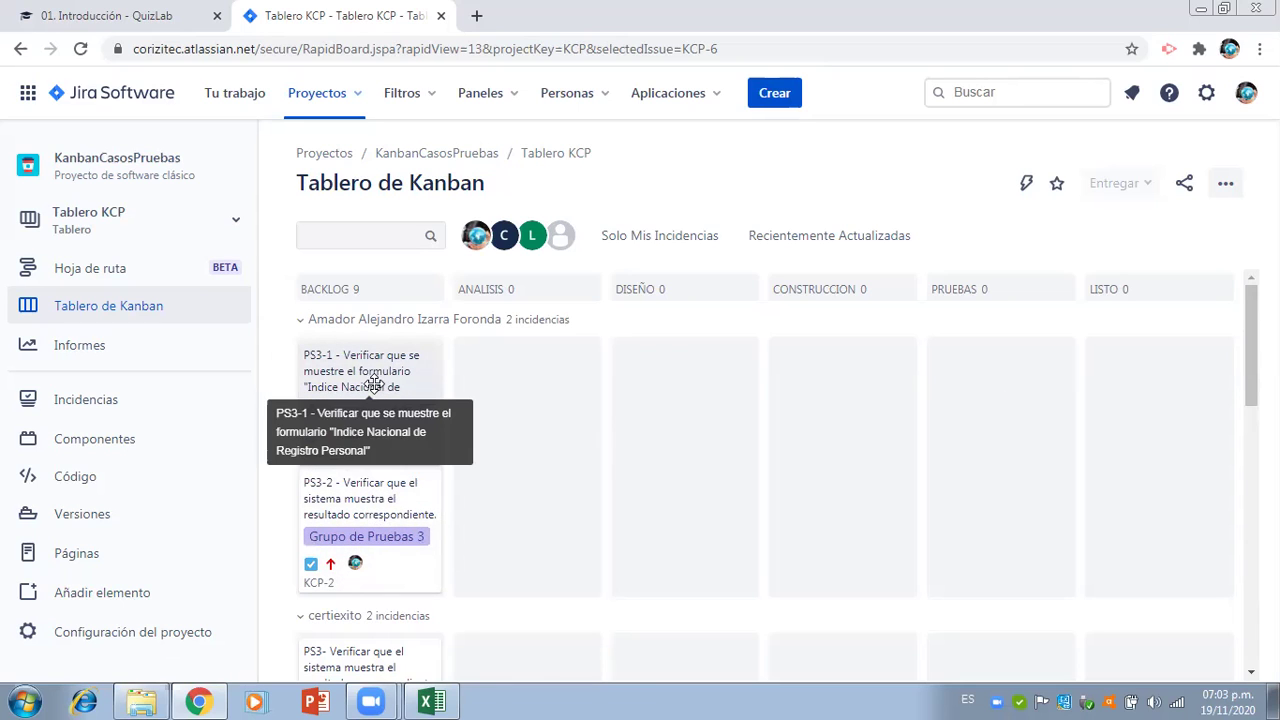
- Move the PS3-1 card from Backlog to the AP-PorRevisar status of the Analisis column
{"action": "left_click_drag", "start_coordinate": [374, 383], "coordinate": [386, 381]}
{"action": "left_click_drag", "start_coordinate": [387, 380], "coordinate": [385, 381]}
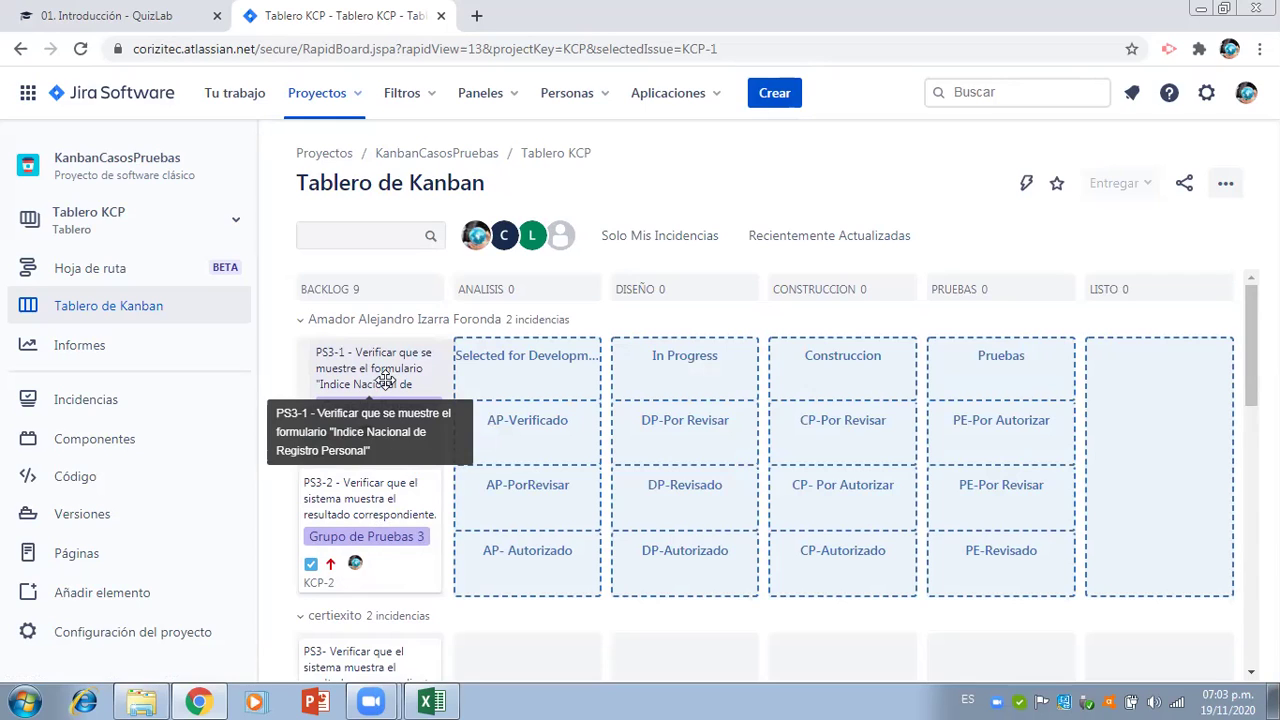
{"action": "left_click_drag", "start_coordinate": [385, 378], "coordinate": [379, 378]}
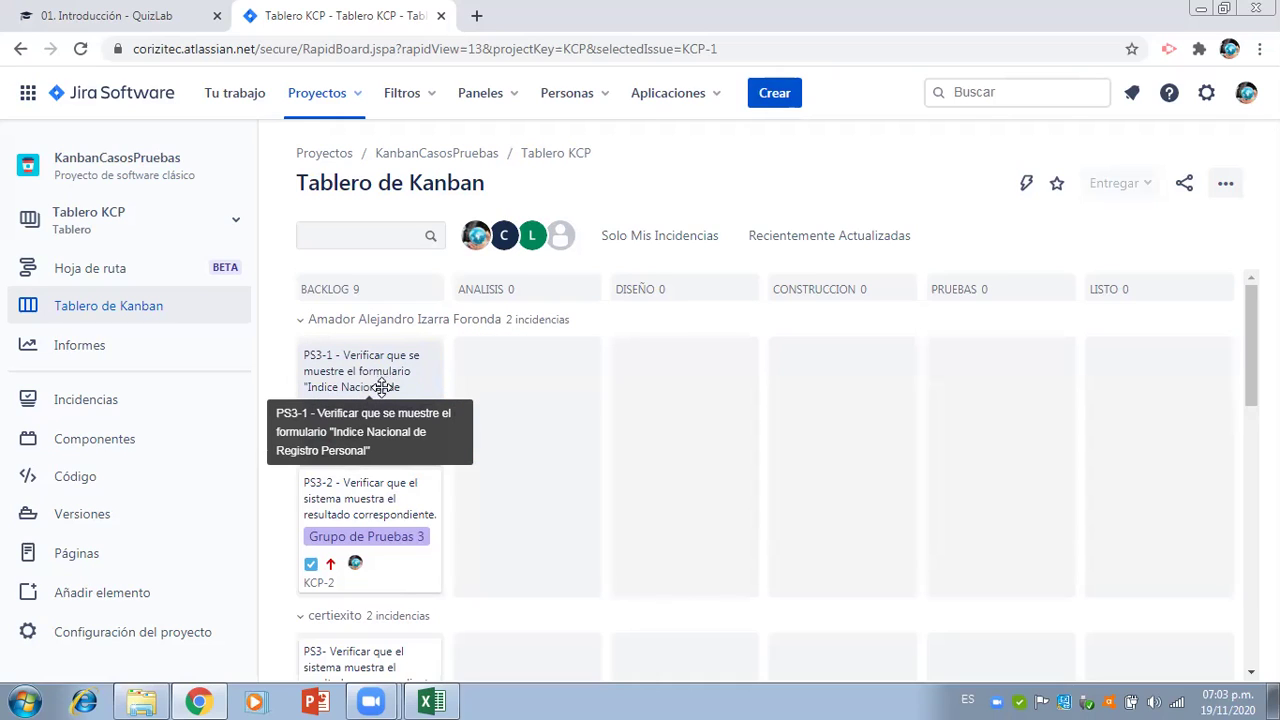
{"action": "left_click_drag", "start_coordinate": [377, 373], "coordinate": [536, 513]}
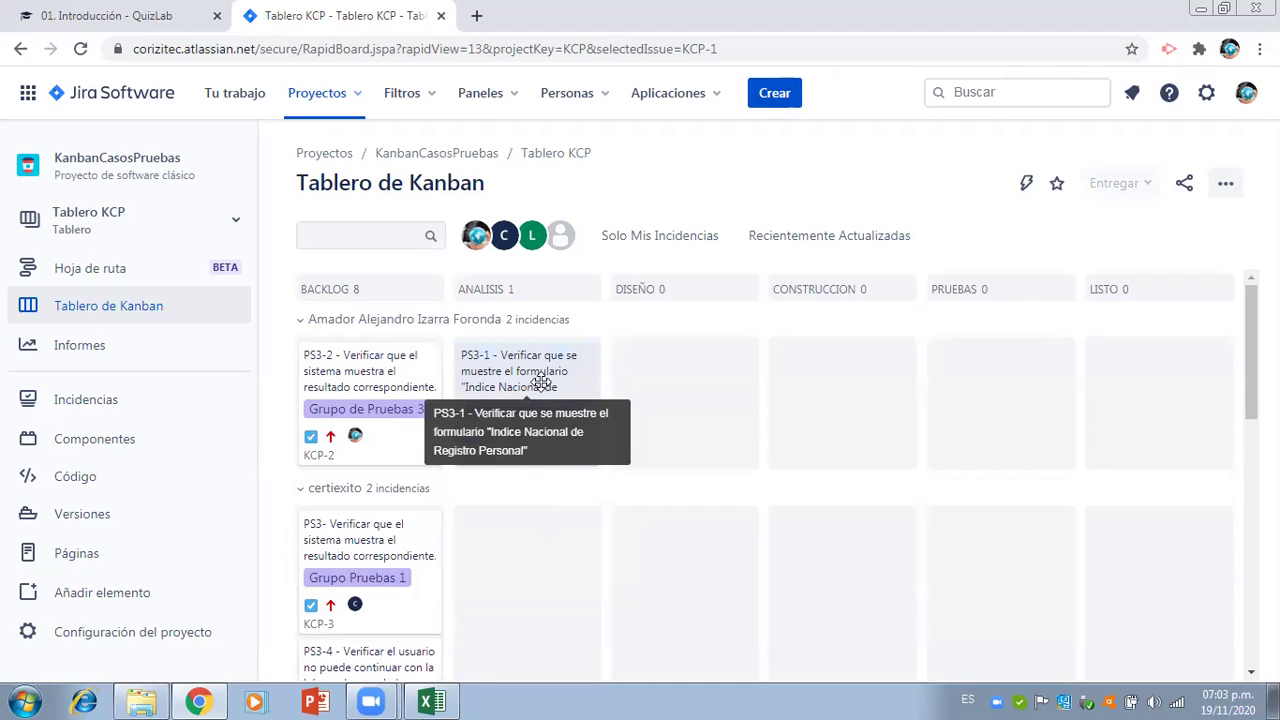
- Open the column settings in the configuration of Tablero KCP and show the column limits
{"action": "left_click", "coordinate": [1227, 185]}
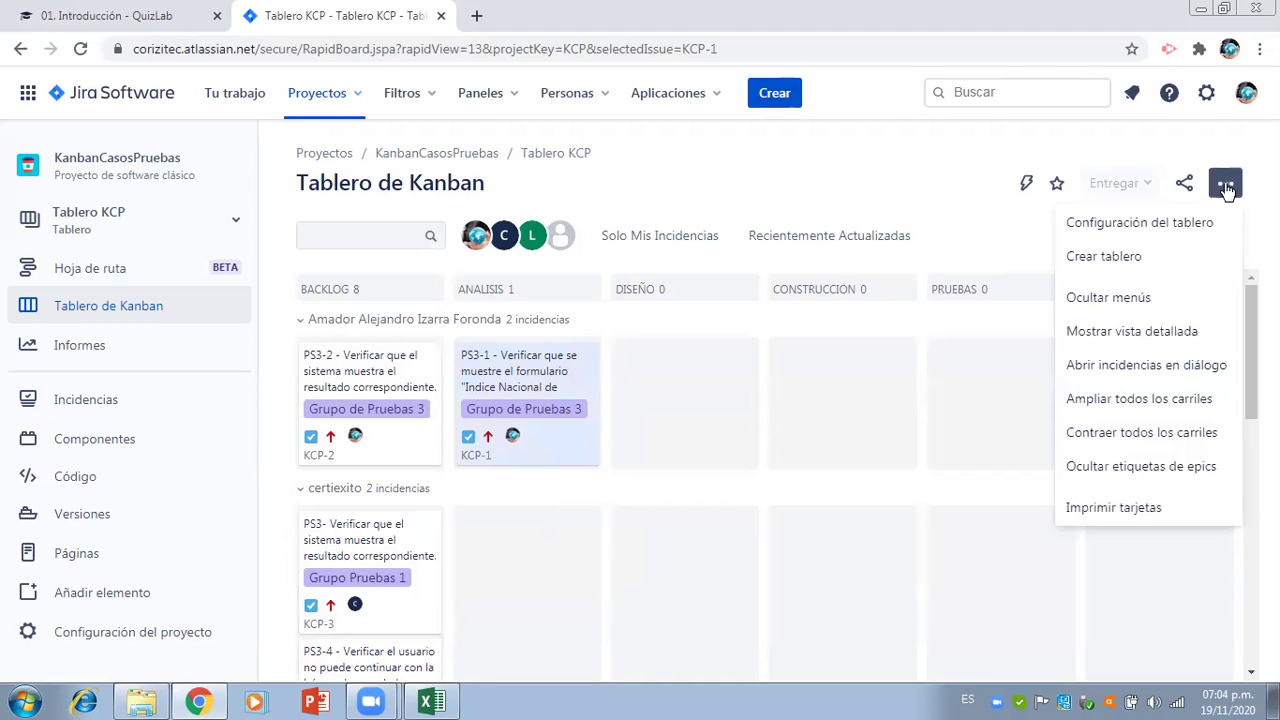
{"action": "left_click", "coordinate": [1131, 228]}
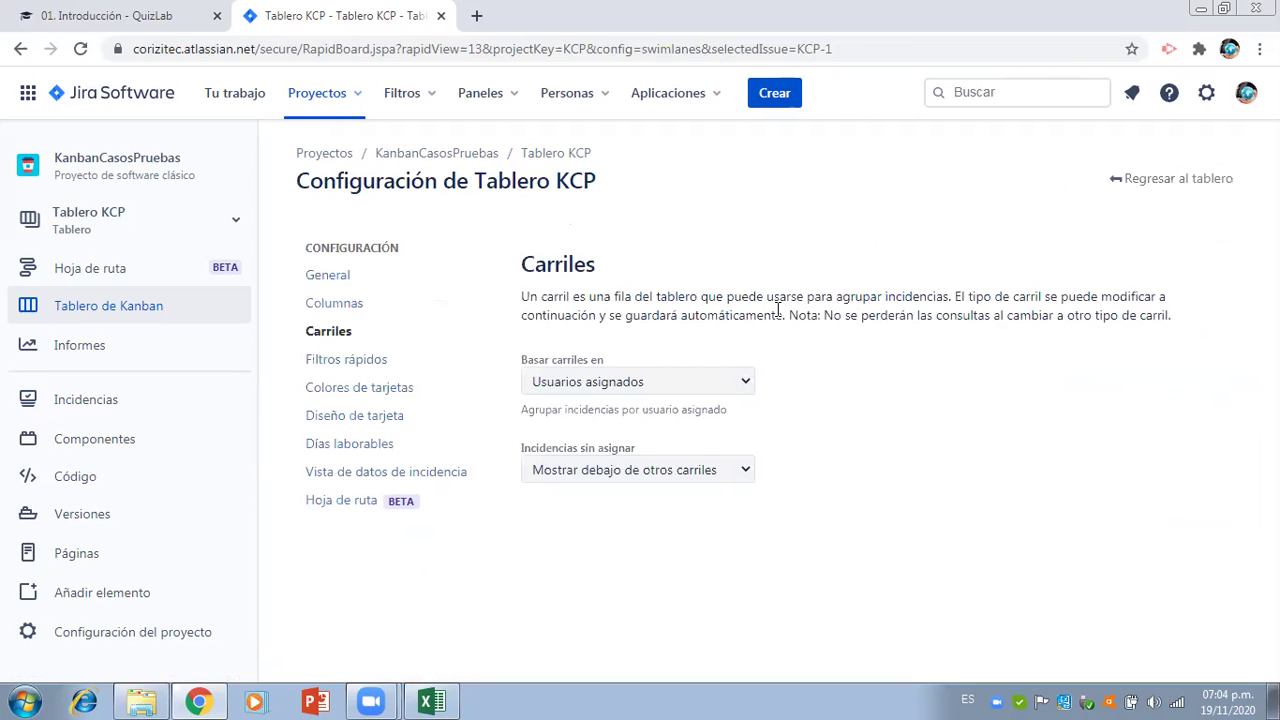
{"action": "left_click", "coordinate": [357, 312]}
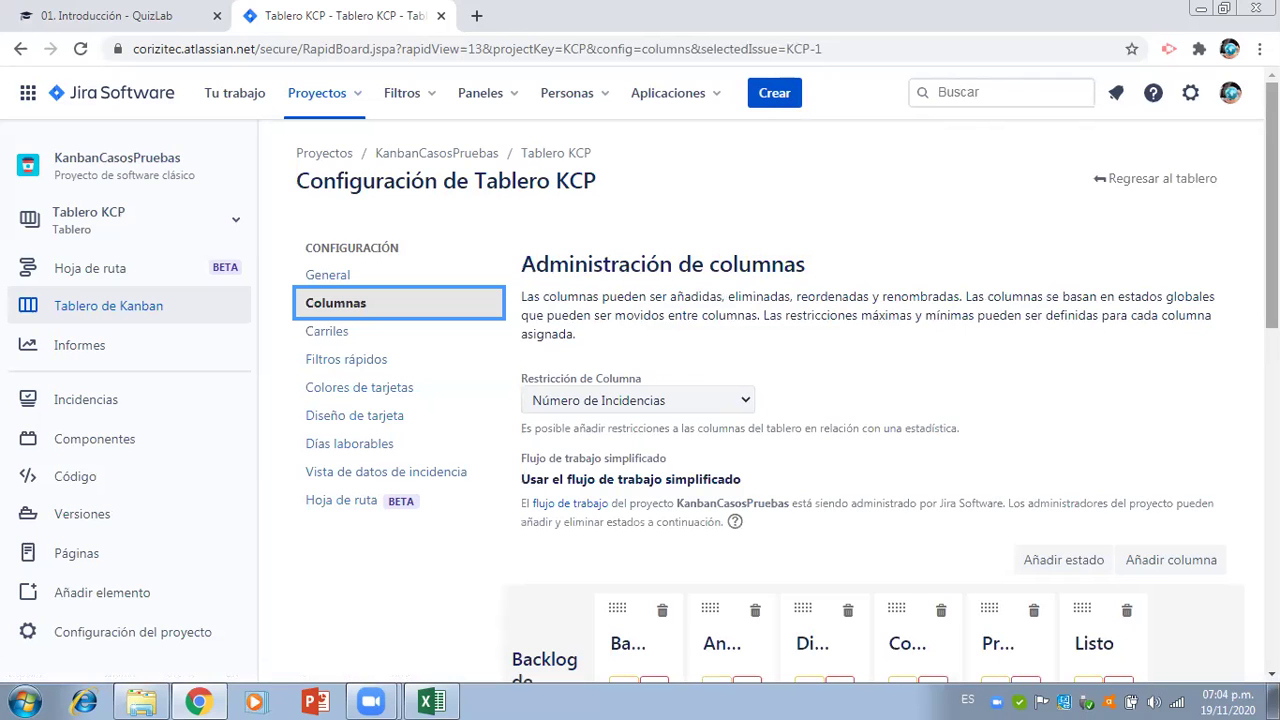
{"action": "scroll", "coordinate": [780, 400], "scroll_direction": "down", "scroll_amount": 4}
{"action": "left_click_drag", "start_coordinate": [1274, 345], "coordinate": [1274, 358]}
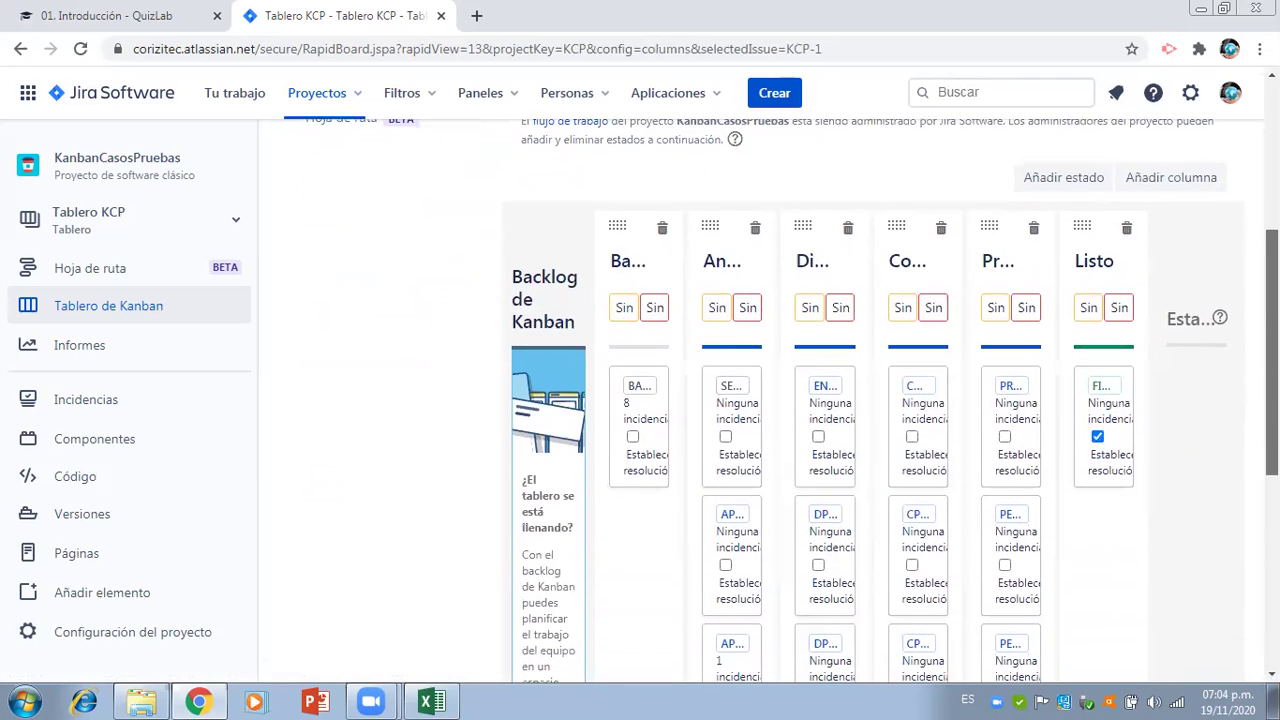
- Set the Analisis column's issue limits to a minimum of 1 and a maximum of 2
{"action": "left_click", "coordinate": [718, 309]}
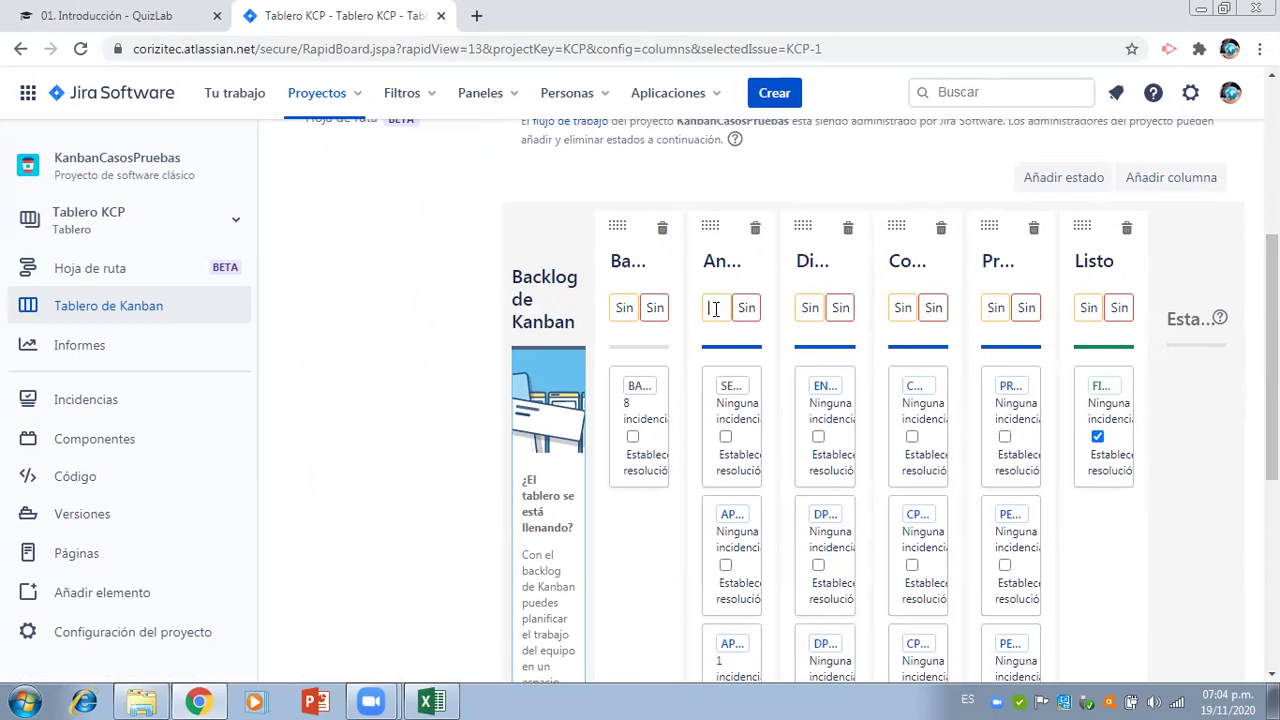
{"action": "type", "text": "2"}
{"action": "left_click", "coordinate": [747, 306]}
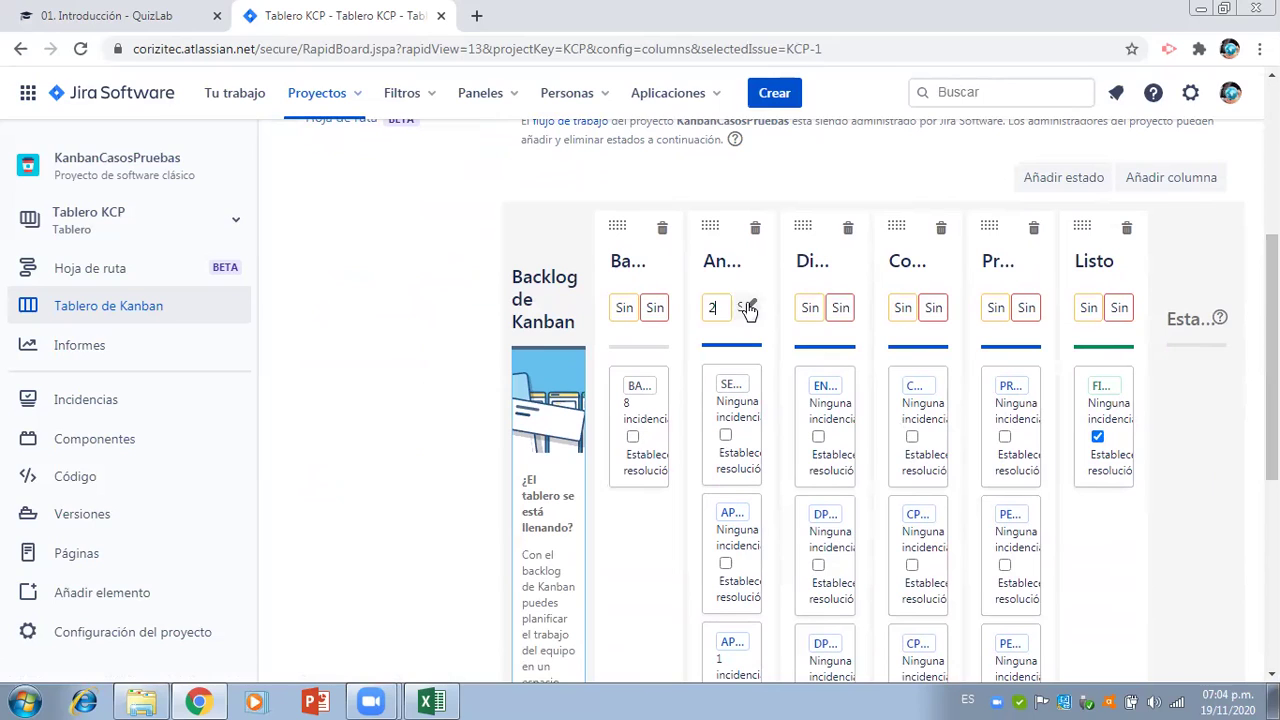
{"action": "left_click", "coordinate": [715, 308]}
{"action": "type", "text": "1"}
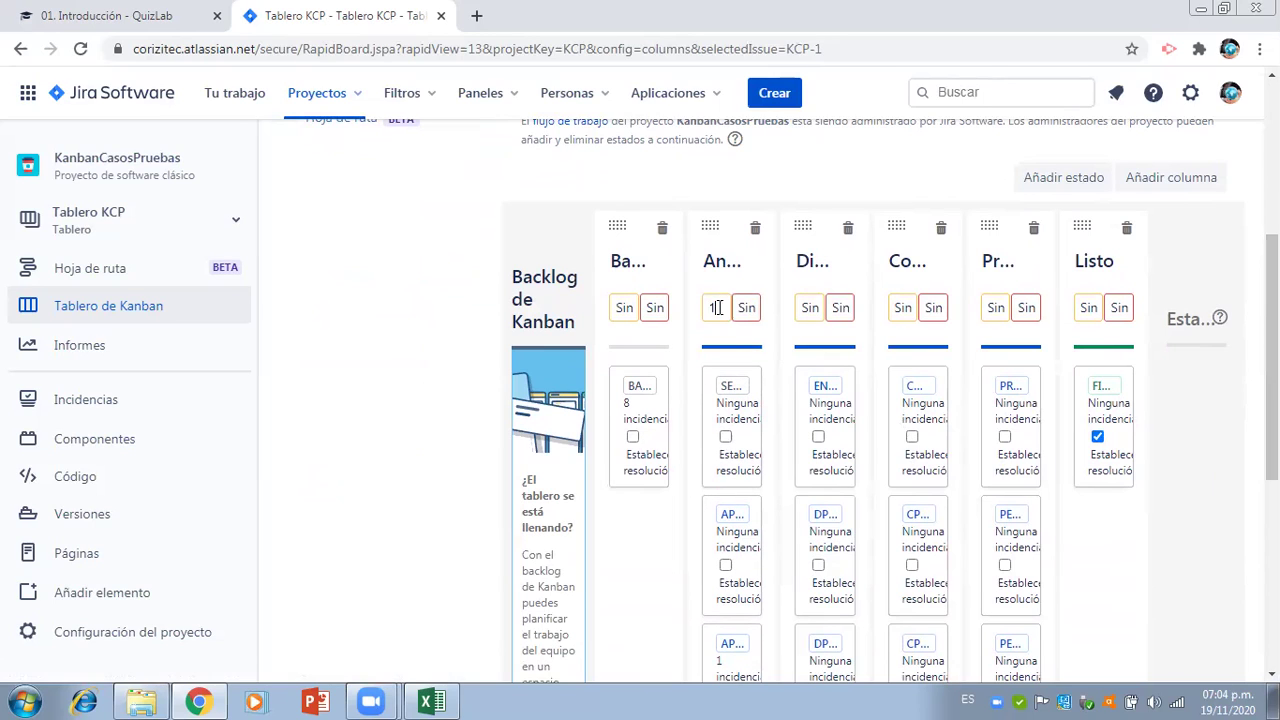
{"action": "left_click", "coordinate": [745, 307]}
{"action": "type", "text": "2"}
- Set the issue limits of the Diseño and Construccion columns to a minimum of 1 and a maximum of 2 each
{"action": "left_click", "coordinate": [807, 307]}
{"action": "type", "text": "1"}
{"action": "left_click", "coordinate": [838, 309]}
{"action": "type", "text": "2"}
{"action": "left_click", "coordinate": [894, 315]}
{"action": "type", "text": "1"}
{"action": "left_click", "coordinate": [928, 309]}
{"action": "type", "text": "2"}
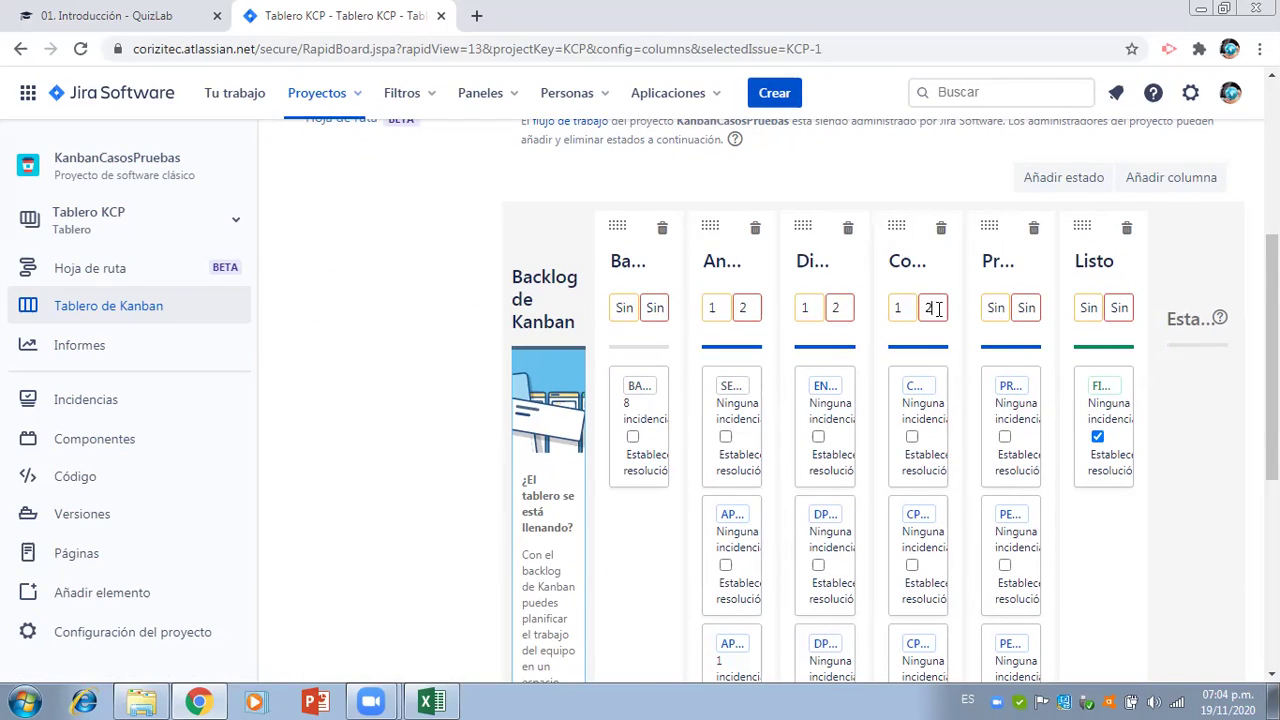
- Set the Pruebas column's issue limits to a minimum of 1 and a maximum of 2
{"action": "left_click", "coordinate": [993, 310]}
{"action": "type", "text": "1"}
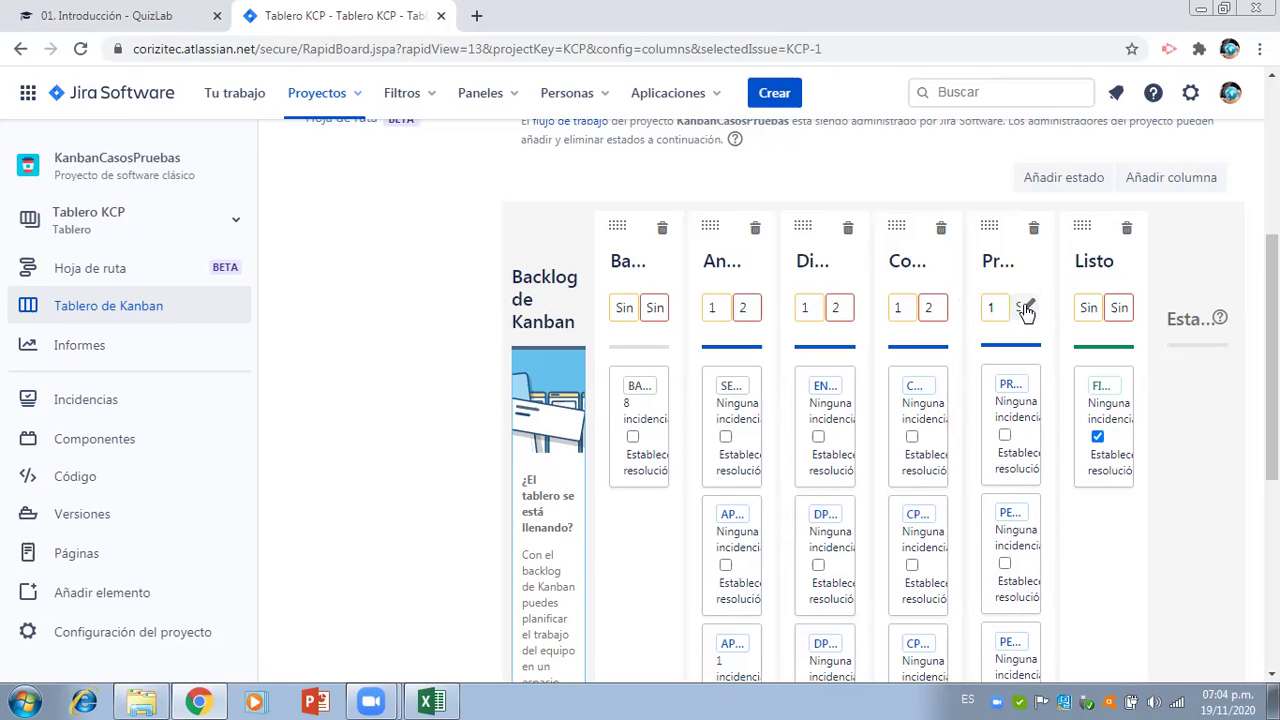
{"action": "left_click", "coordinate": [1022, 310]}
{"action": "type", "text": "3"}
{"action": "key", "text": "BackSpace"}
{"action": "type", "text": "2"}
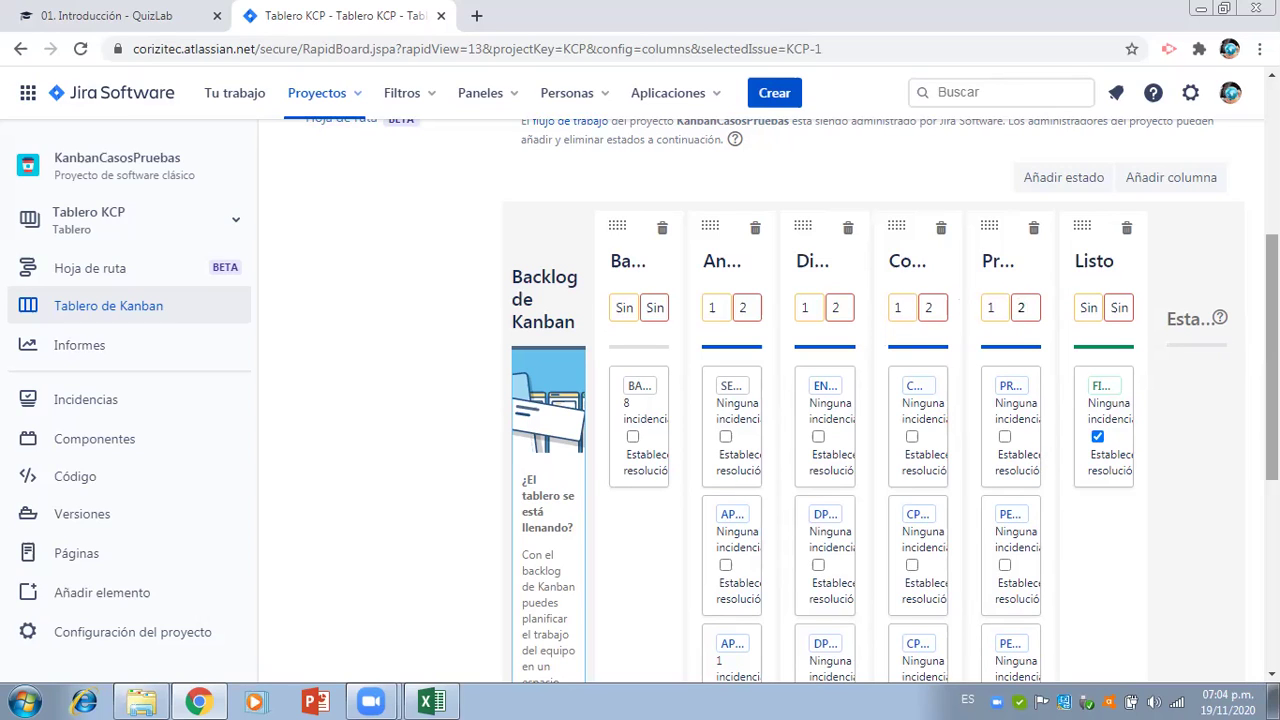
- Leave the column configuration and return to the Kanban board
{"action": "scroll", "coordinate": [1240, 300], "scroll_direction": "up", "scroll_amount": 4}
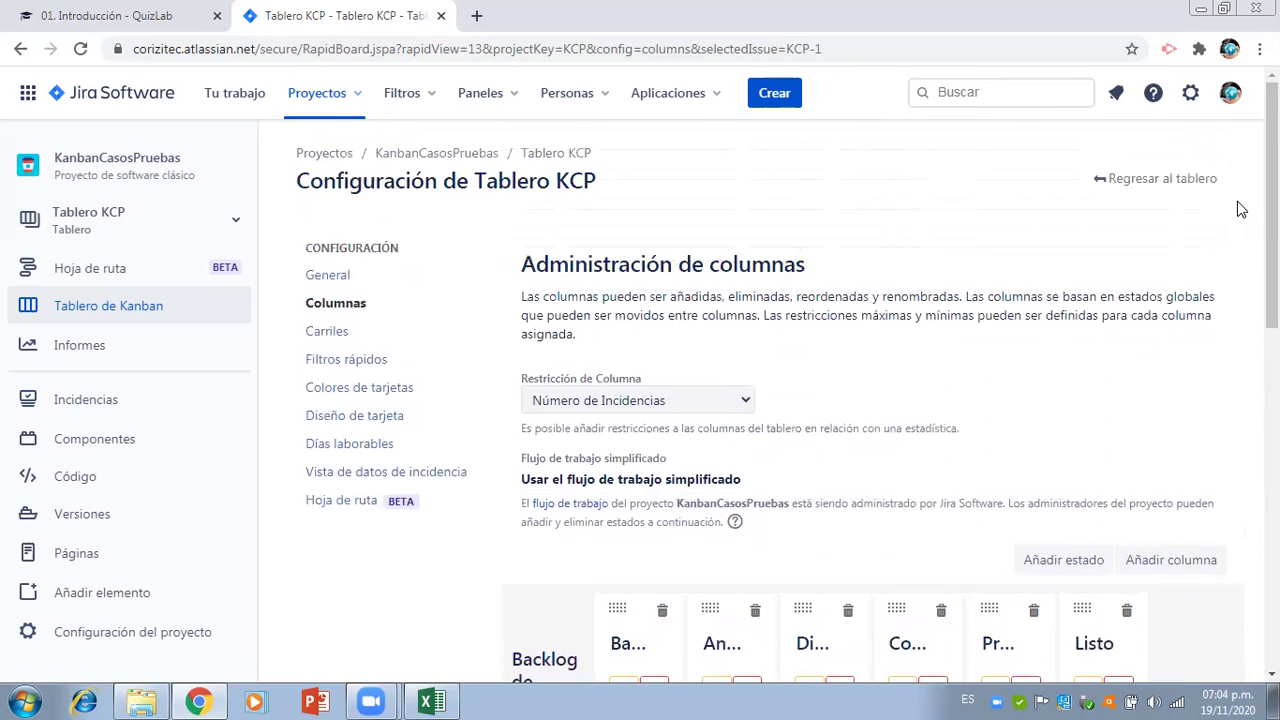
{"action": "left_click", "coordinate": [74, 218]}
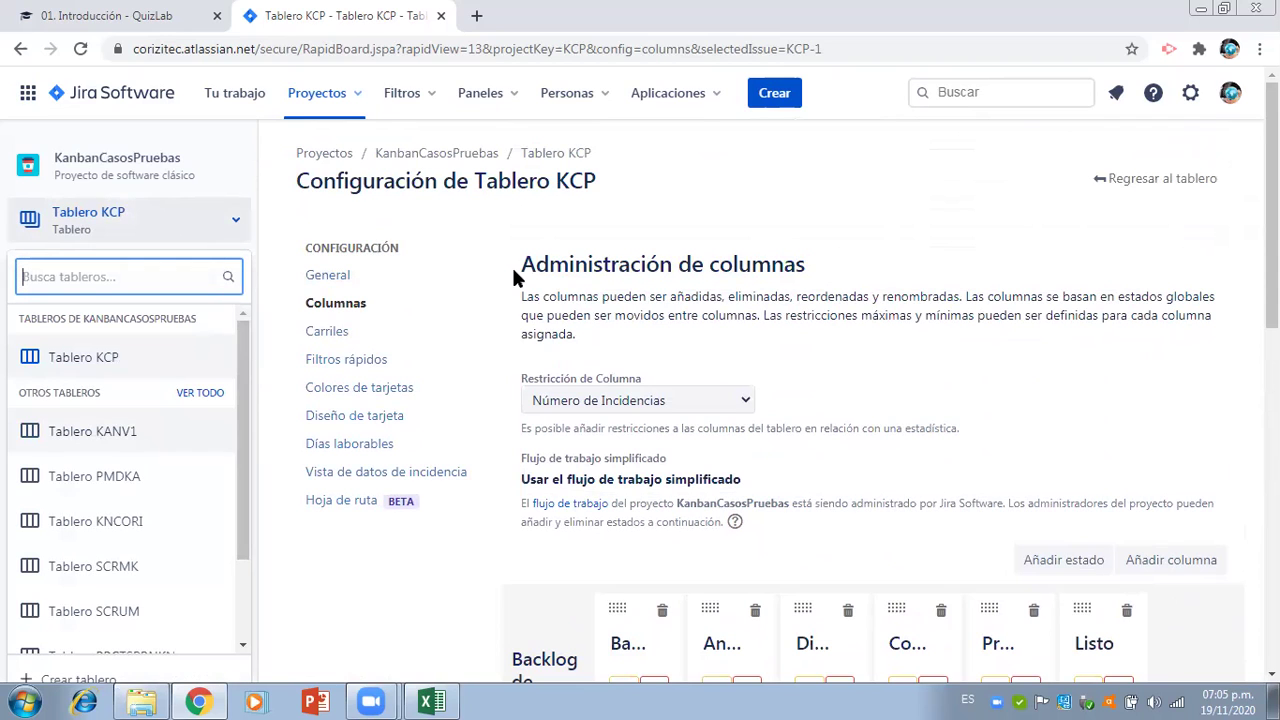
{"action": "left_click", "coordinate": [1164, 180]}
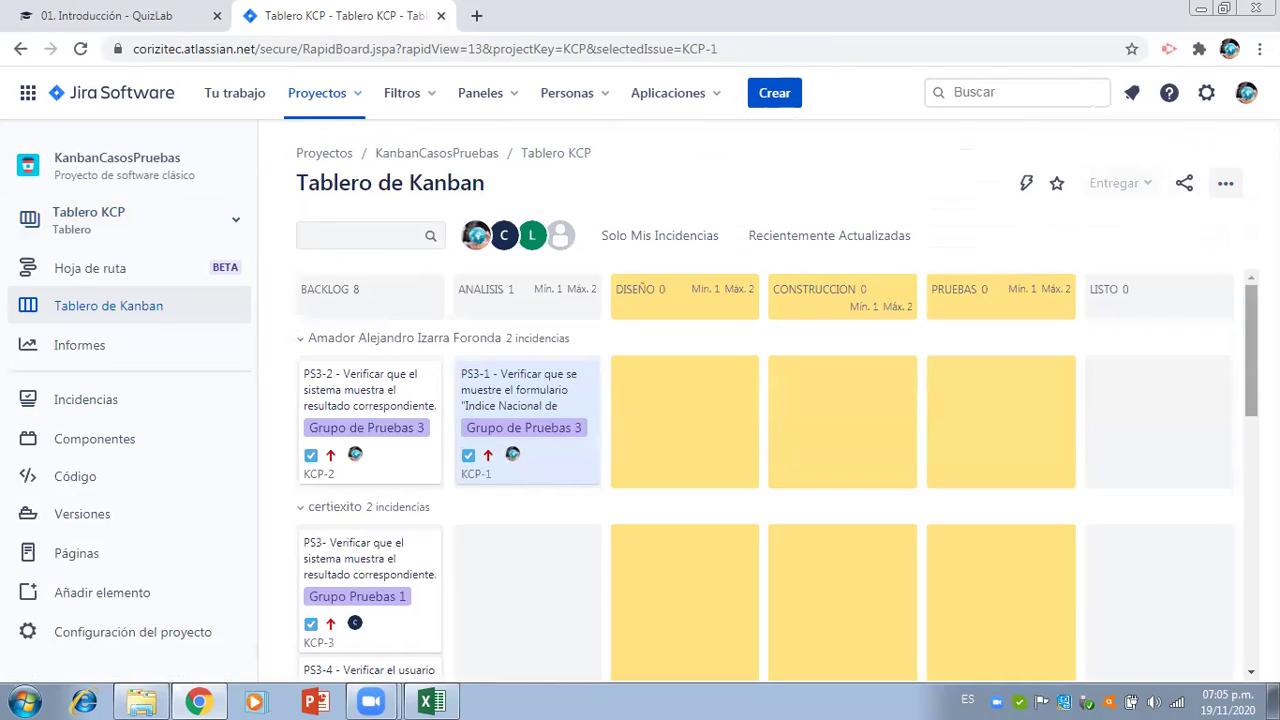
- Examine the Kanban board's assignee swimlanes, the unassigned epics and the column limit highlighting
{"action": "mouse_move", "coordinate": [1248, 316]}
{"action": "left_mouse_down"}
{"action": "mouse_move", "coordinate": [1248, 336]}
{"action": "mouse_move", "coordinate": [1248, 316]}
{"action": "left_mouse_up"}
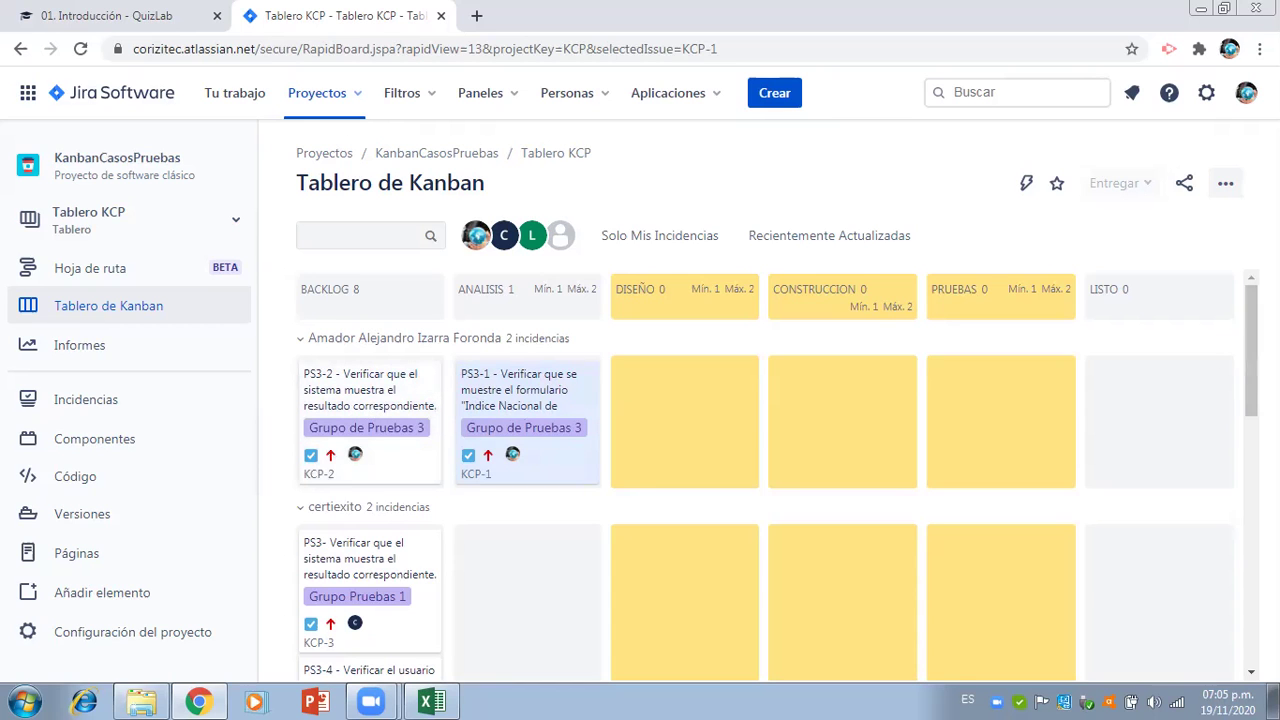
{"action": "scroll", "coordinate": [1251, 350], "scroll_direction": "down", "scroll_amount": 5}
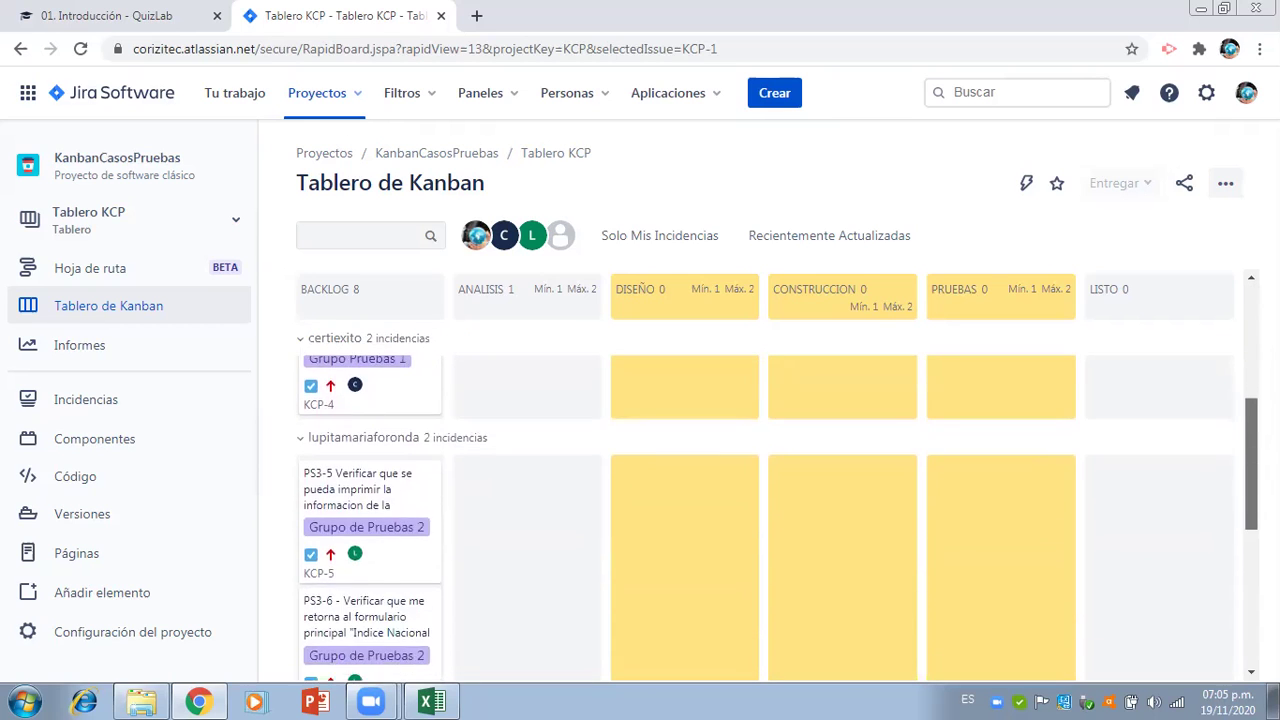
{"action": "scroll", "coordinate": [777, 520], "scroll_direction": "down", "scroll_amount": 2}
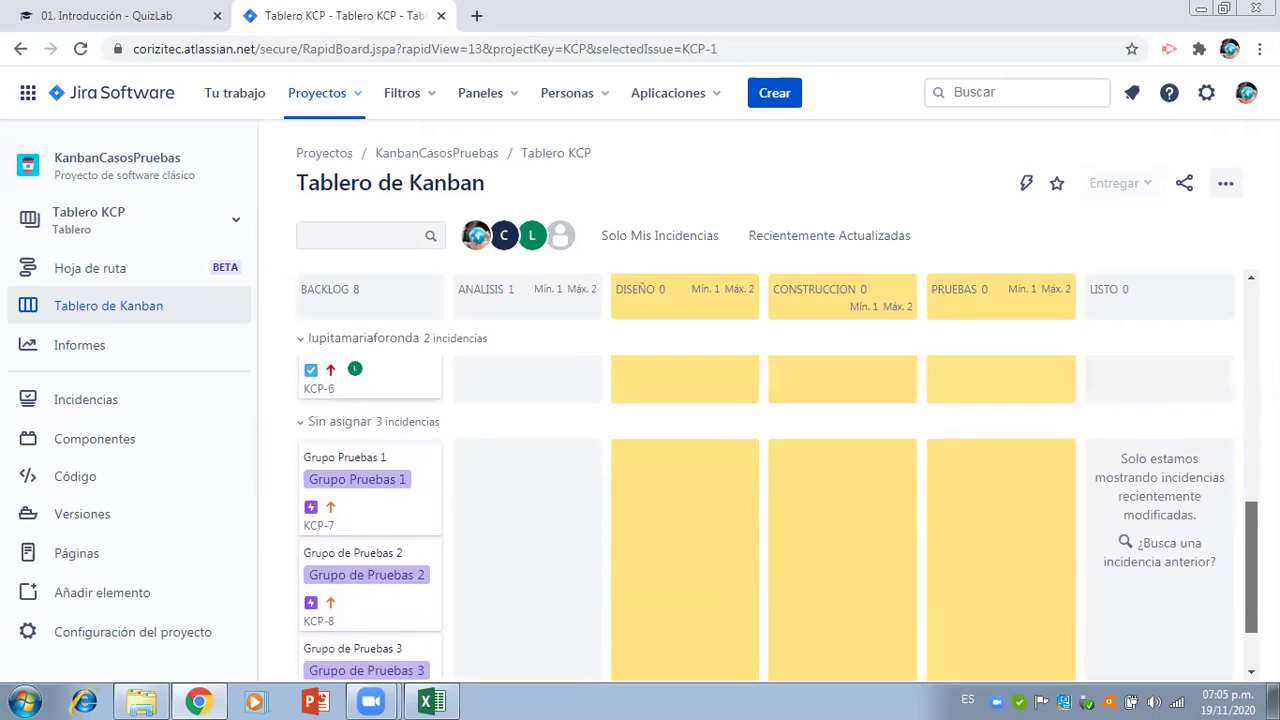
{"action": "scroll", "coordinate": [777, 518], "scroll_direction": "down", "scroll_amount": 1}
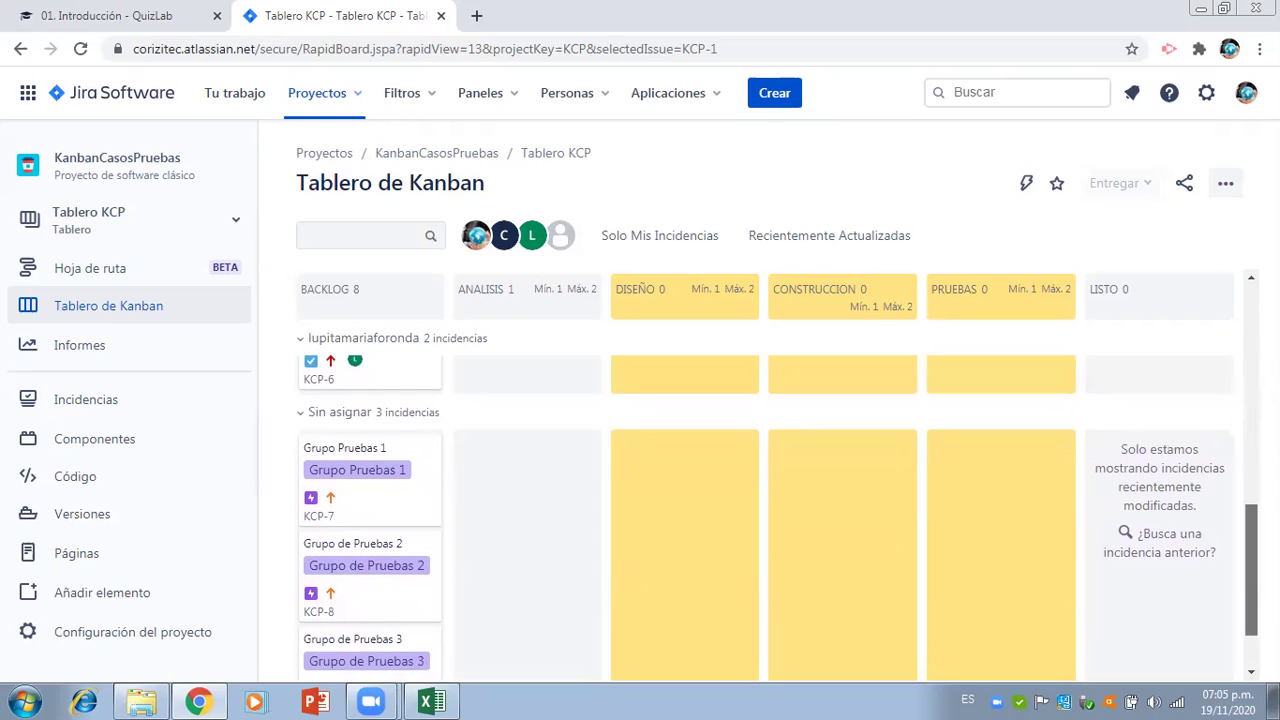
{"action": "scroll", "coordinate": [777, 518], "scroll_direction": "down", "scroll_amount": 2}
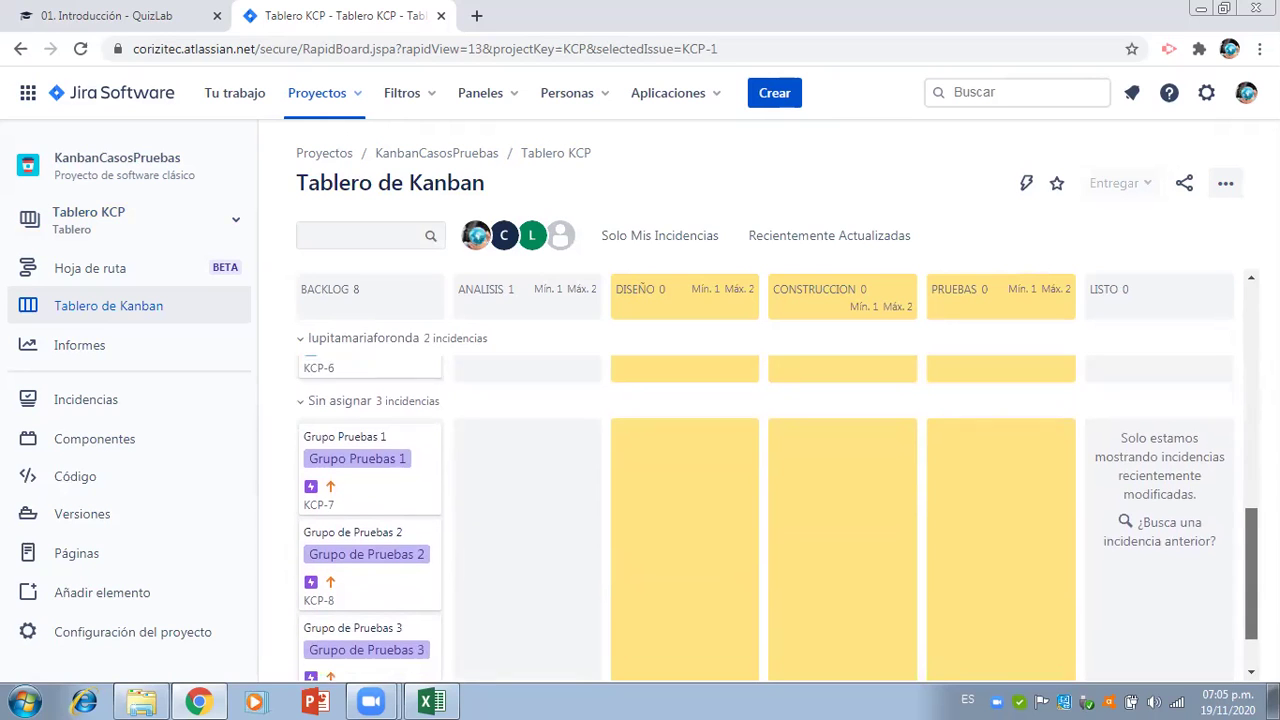
{"action": "scroll", "coordinate": [777, 518], "scroll_direction": "up", "scroll_amount": 2}
{"action": "scroll", "coordinate": [777, 518], "scroll_direction": "up", "scroll_amount": 5}
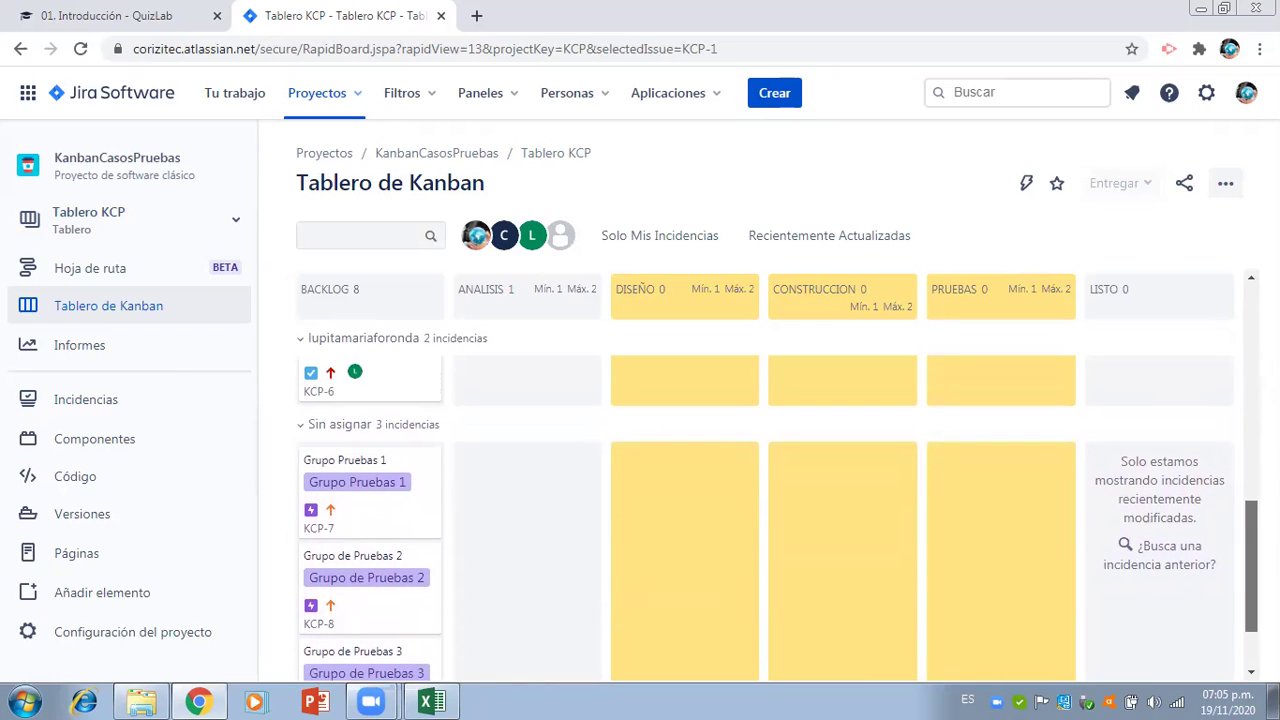
{"action": "scroll", "coordinate": [1247, 463], "scroll_direction": "up", "scroll_amount": 1}
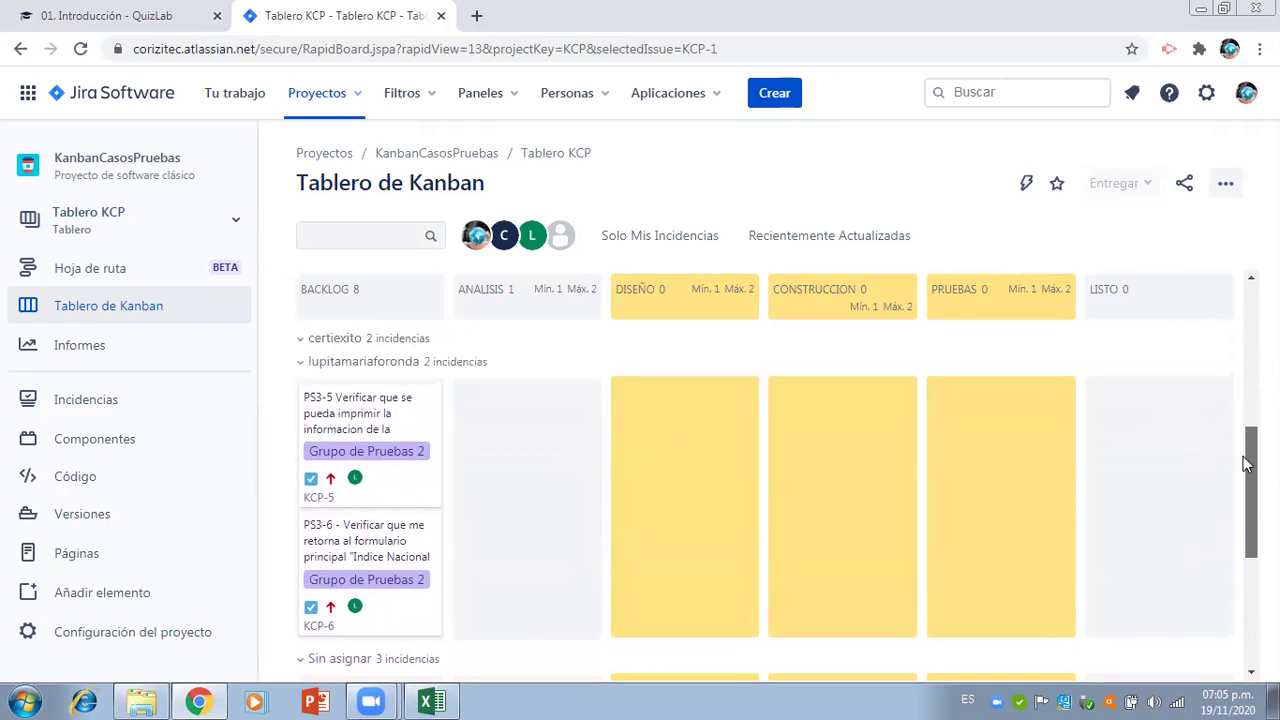
{"action": "left_click_drag", "start_coordinate": [1243, 456], "coordinate": [1190, 289]}
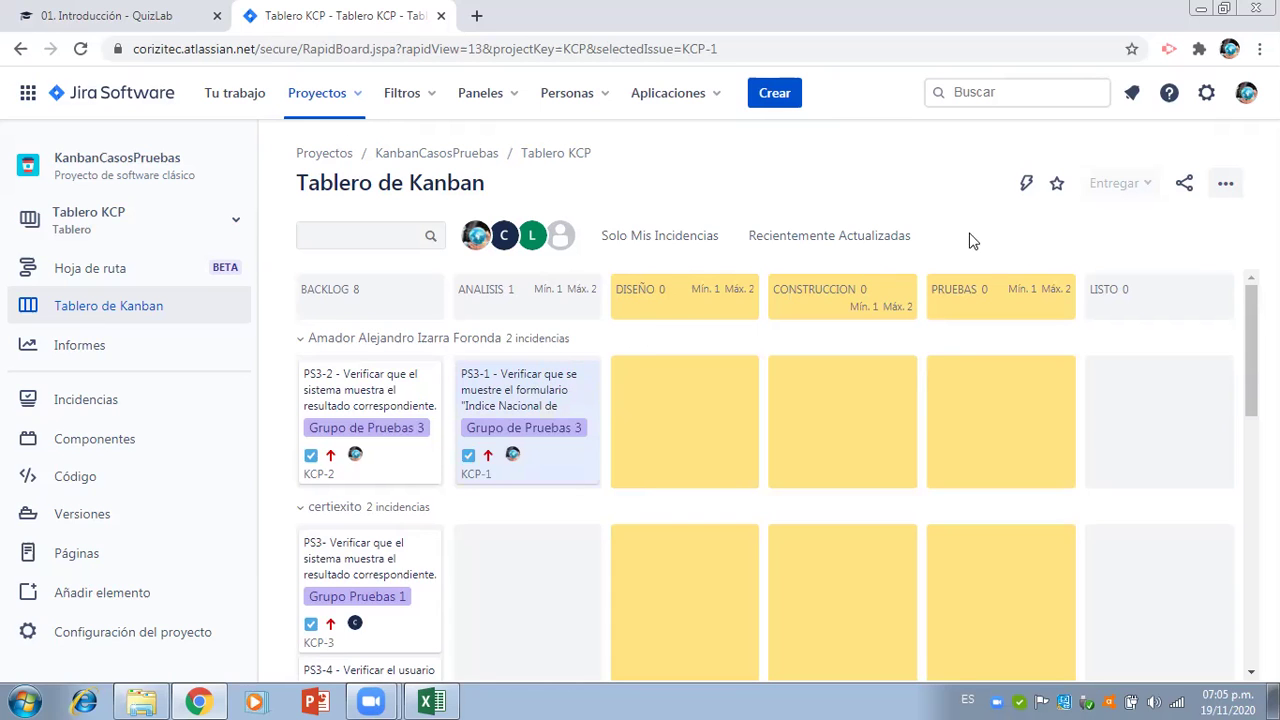
- Start a new Tarea in KanbanCasosPruebas and begin its summary with "PS4-1 -", copying the Id from Excel's Indice Nacional de Sucesiones sheet
{"action": "left_click", "coordinate": [777, 100]}
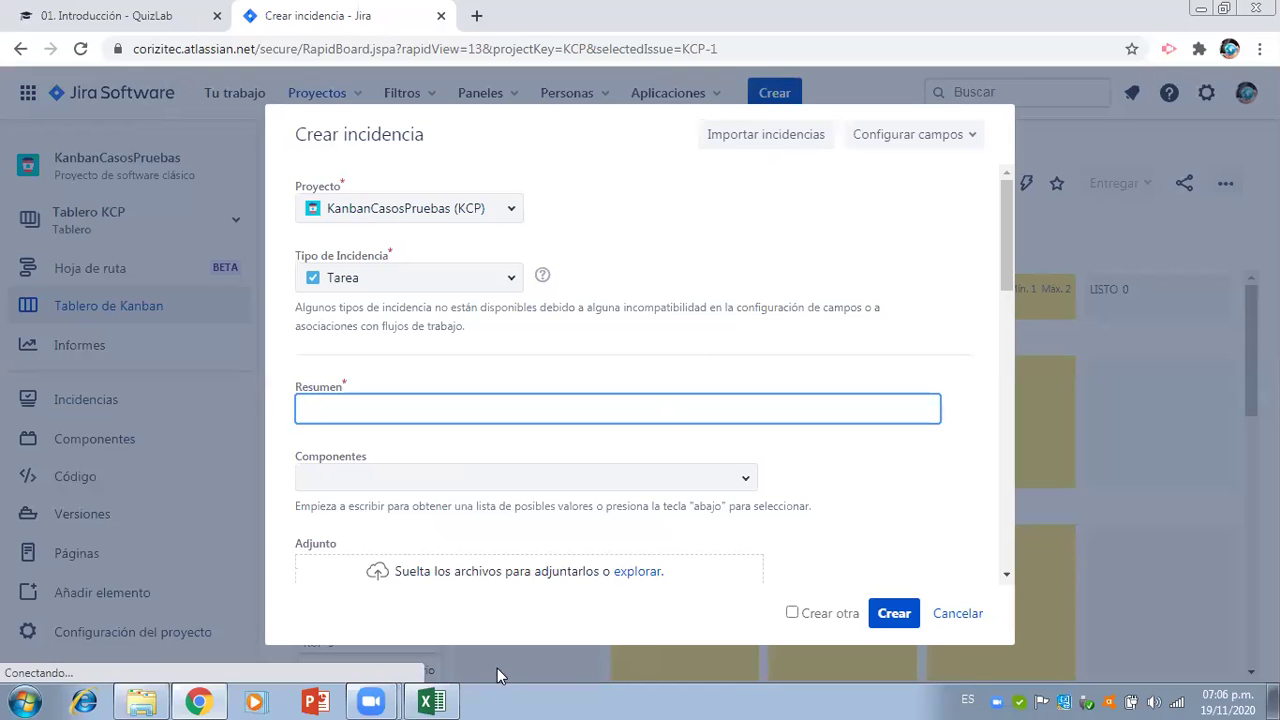
{"action": "left_click", "coordinate": [440, 701]}
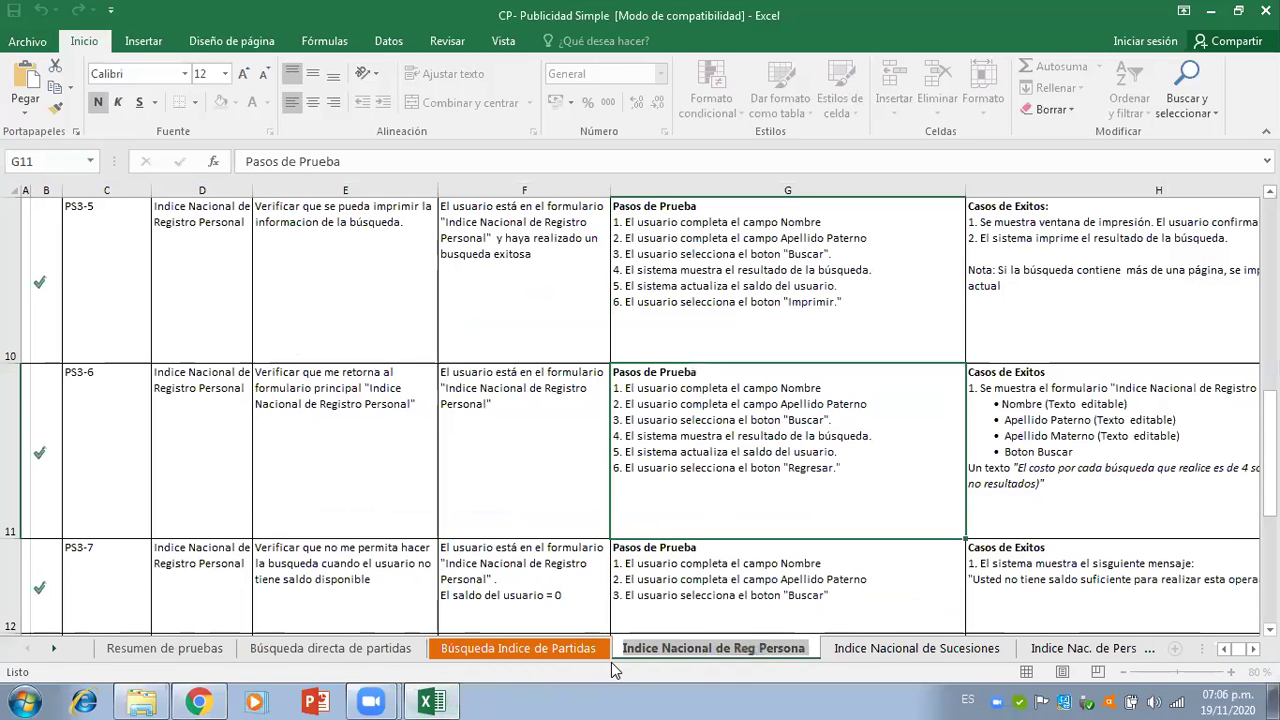
{"action": "left_click", "coordinate": [895, 648]}
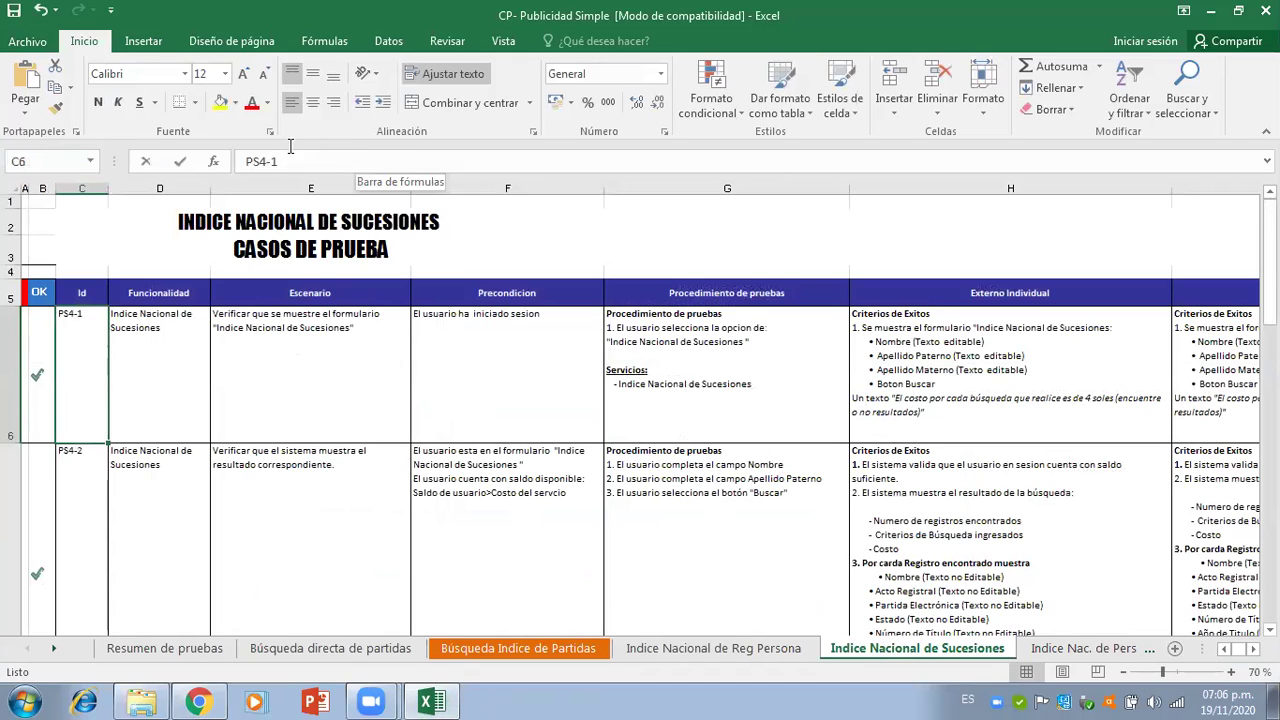
{"action": "double_click", "coordinate": [255, 159]}
{"action": "key", "text": "ctrl+c"}
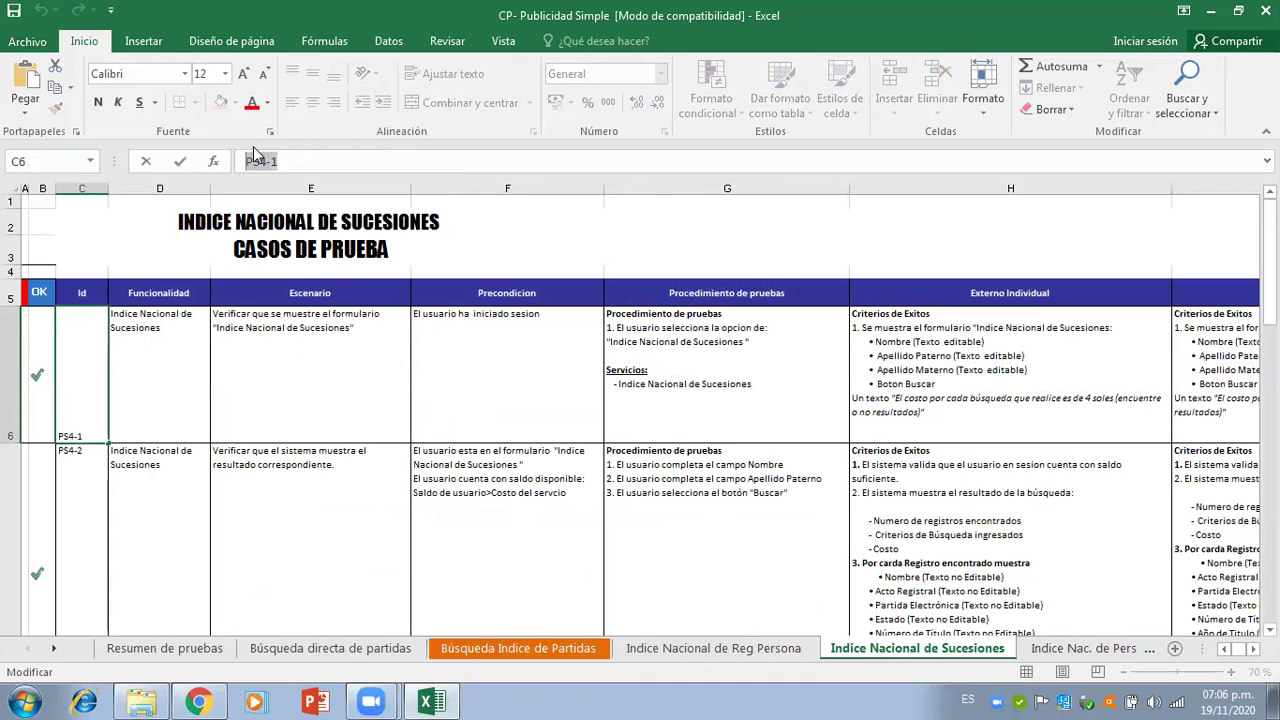
{"action": "left_click", "coordinate": [210, 702]}
{"action": "left_click", "coordinate": [480, 408]}
{"action": "key", "text": "ctrl+v"}
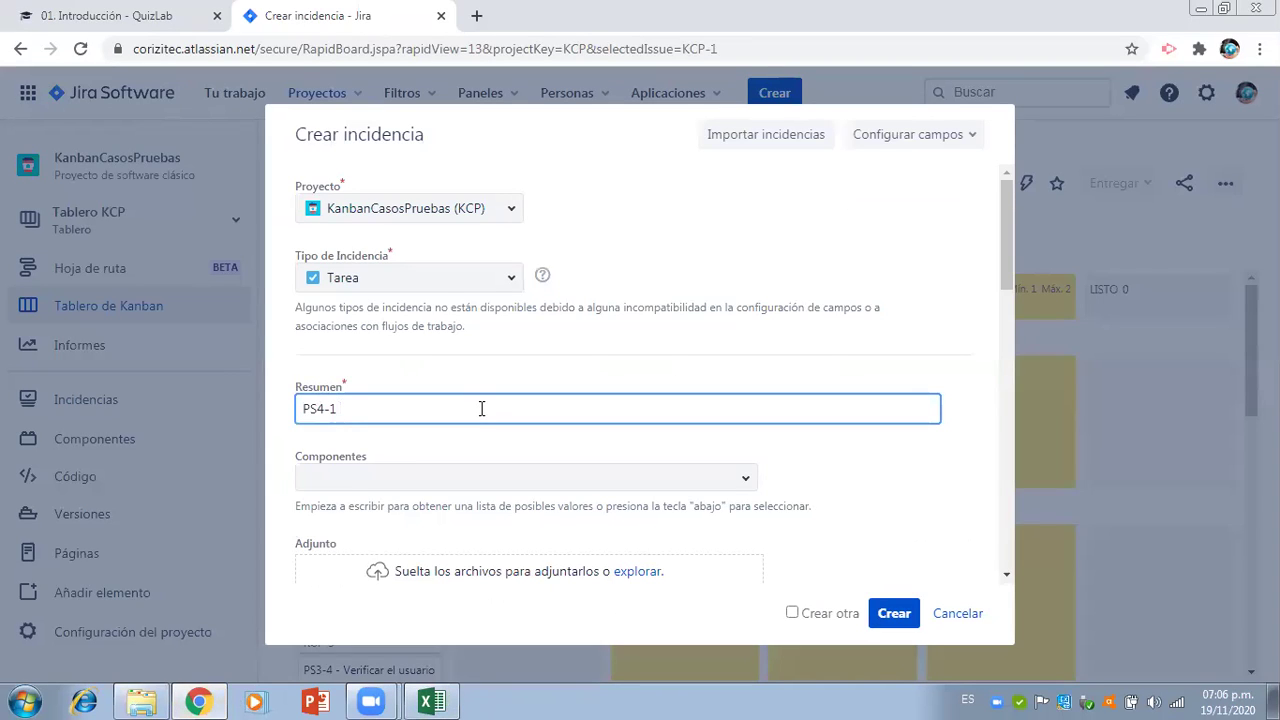
{"action": "type", "text": "-"}
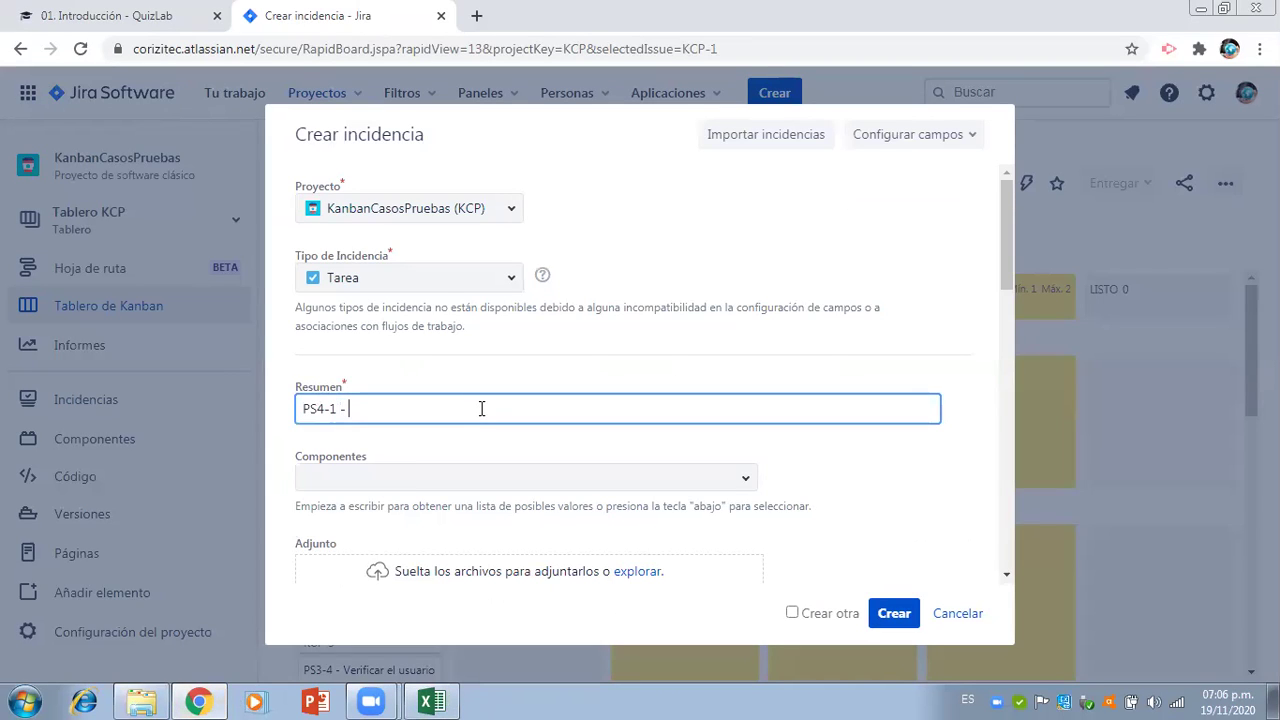
- Copy the PS4-1 scenario "Verificar que se muestre el formulario "Indice Nacional de Sucesiones"" from Excel and append it to the new issue's summary in Jira
{"action": "left_click", "coordinate": [433, 702]}
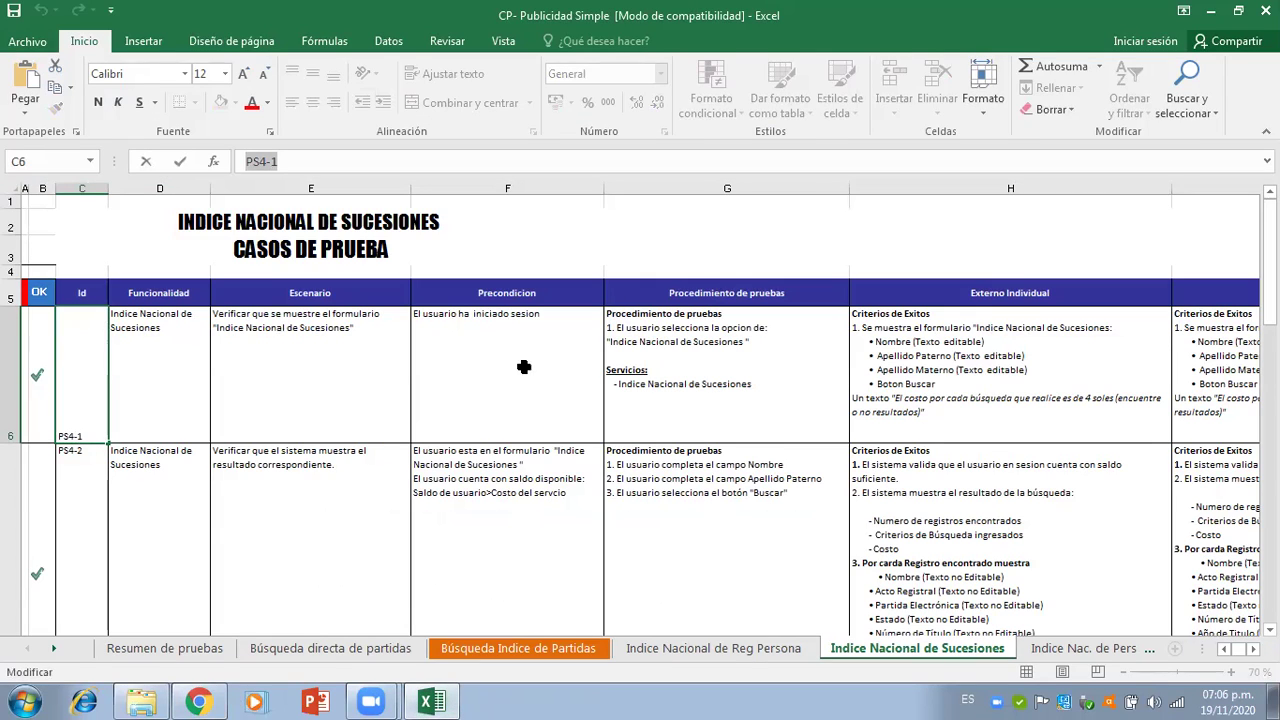
{"action": "left_click", "coordinate": [242, 337]}
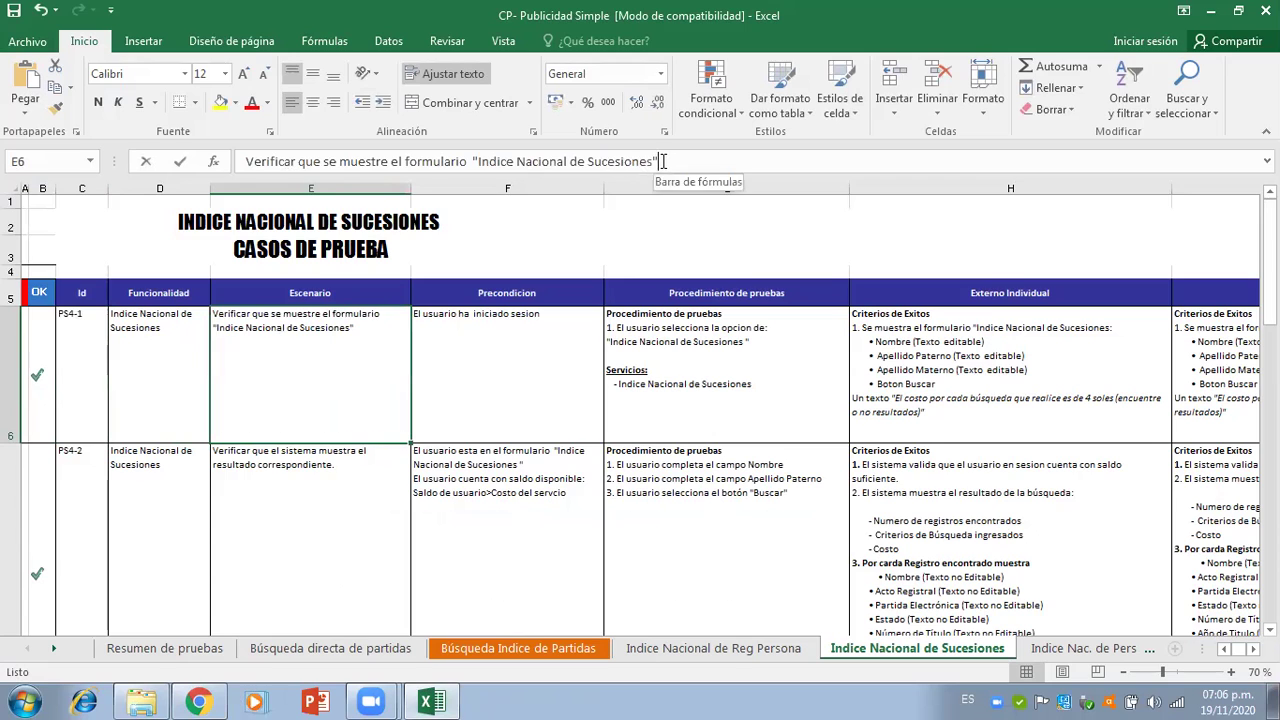
{"action": "left_click_drag", "start_coordinate": [656, 161], "coordinate": [519, 122]}
{"action": "key", "text": "ctrl+c"}
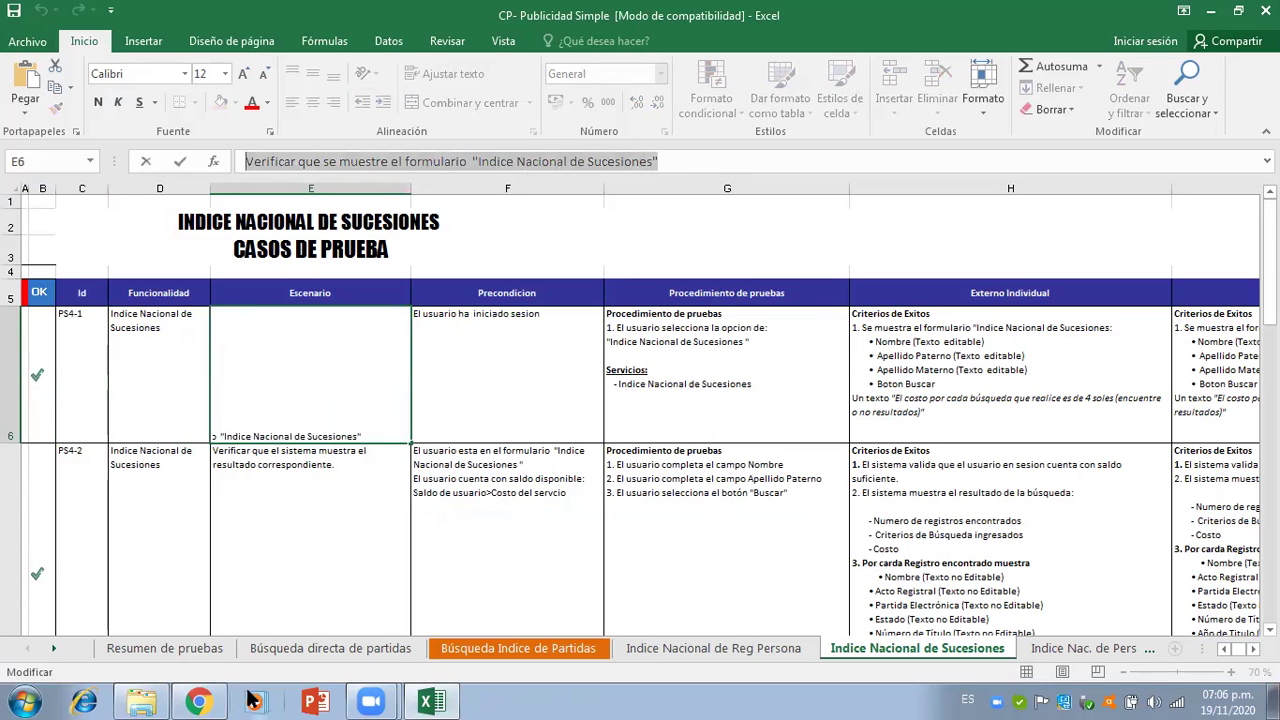
{"action": "left_click", "coordinate": [215, 698]}
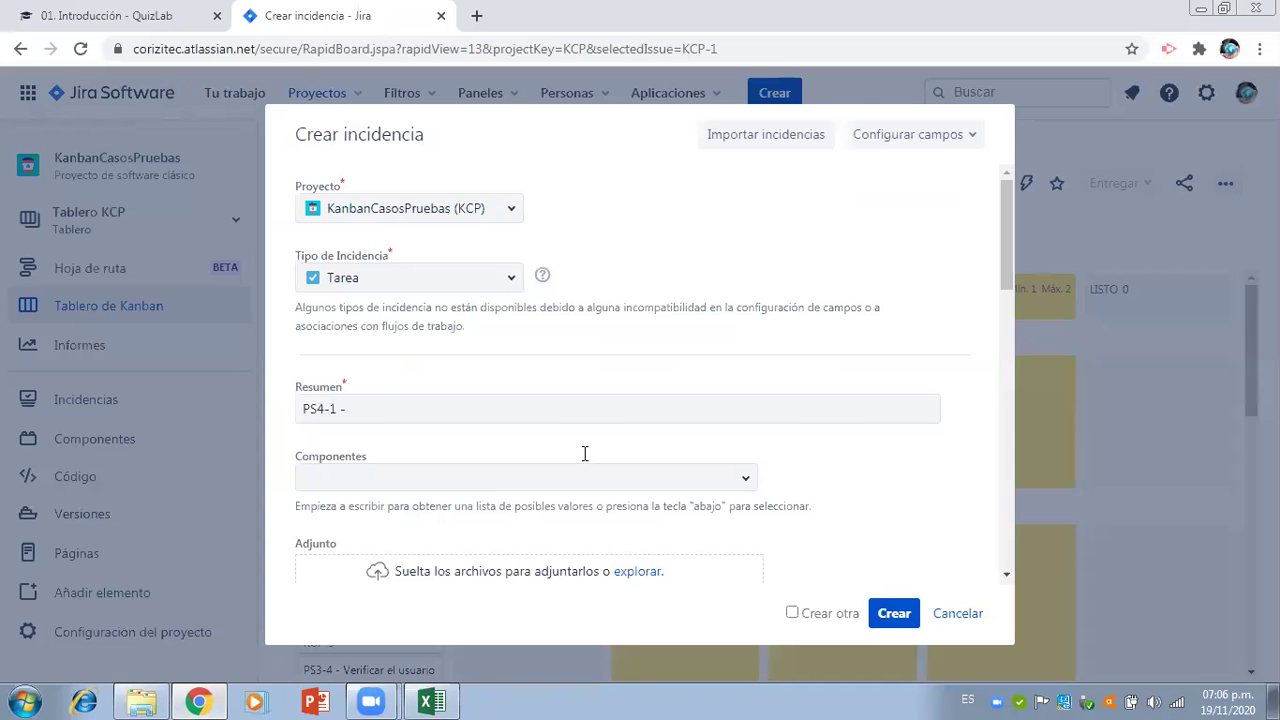
{"action": "key", "text": "ctrl+v"}
- Copy the PS4-1 Procedimiento de pruebas text, including Servicios, from Excel and paste it into the new issue's description in Jira
{"action": "left_click_drag", "start_coordinate": [1006, 227], "coordinate": [1012, 347]}
{"action": "left_click", "coordinate": [846, 343]}
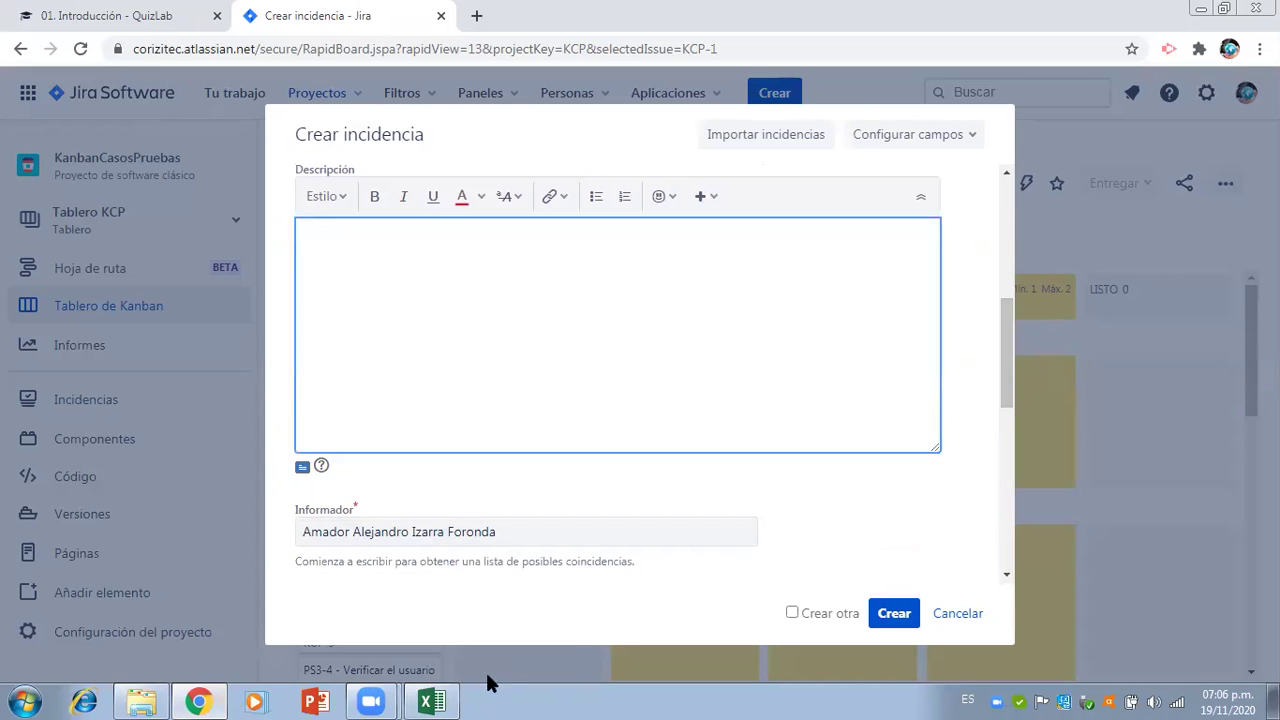
{"action": "left_click", "coordinate": [431, 702]}
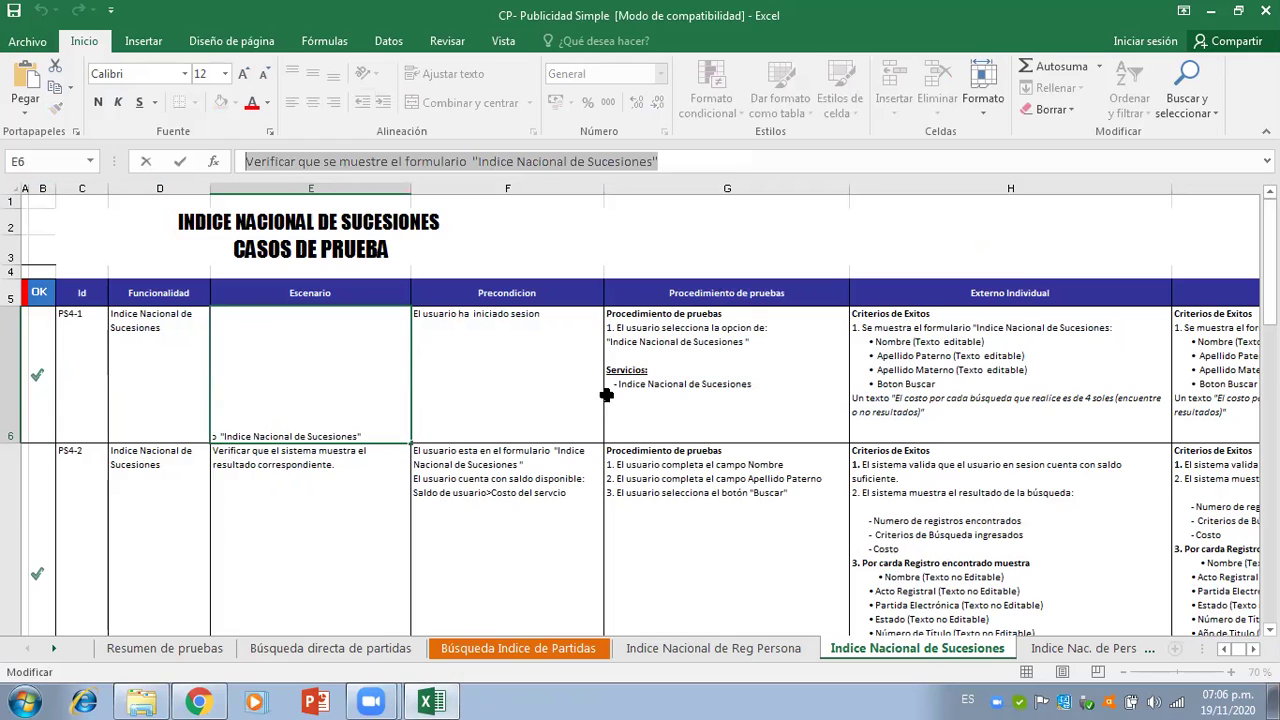
{"action": "left_click", "coordinate": [687, 393]}
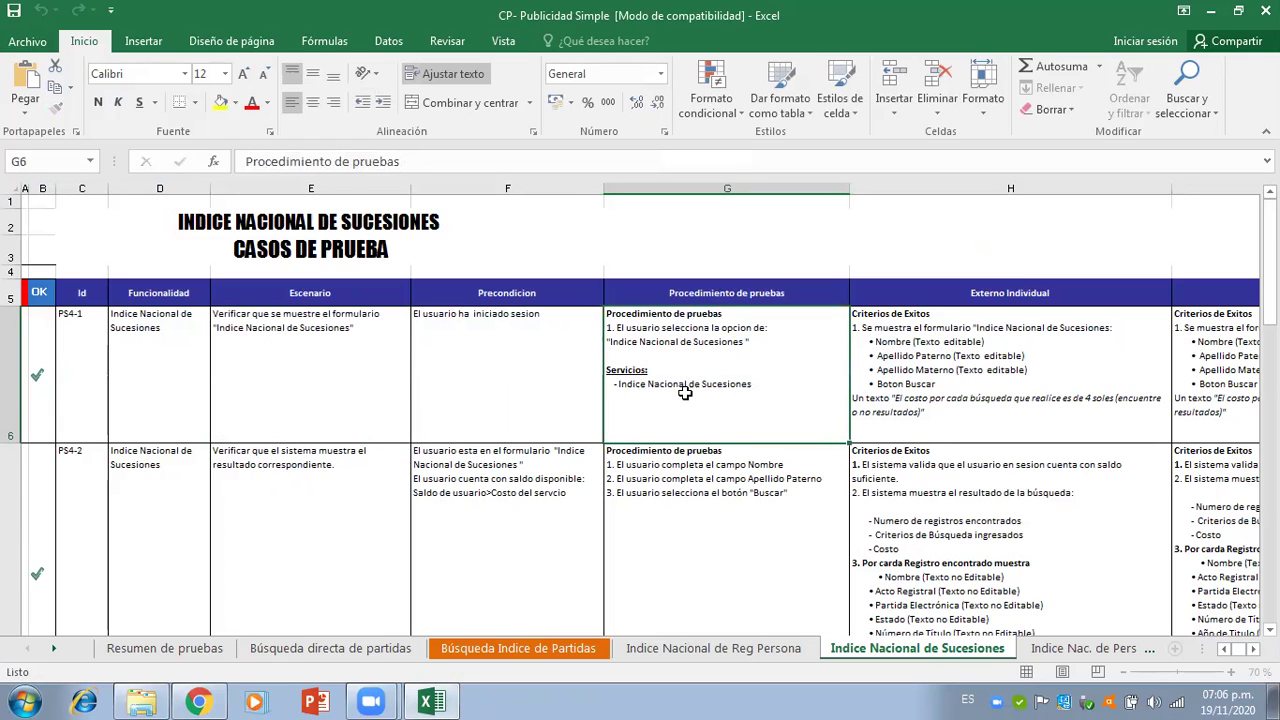
{"action": "double_click", "coordinate": [750, 390]}
{"action": "left_click_drag", "start_coordinate": [750, 390], "coordinate": [544, 293]}
{"action": "key", "text": "ctrl+c"}
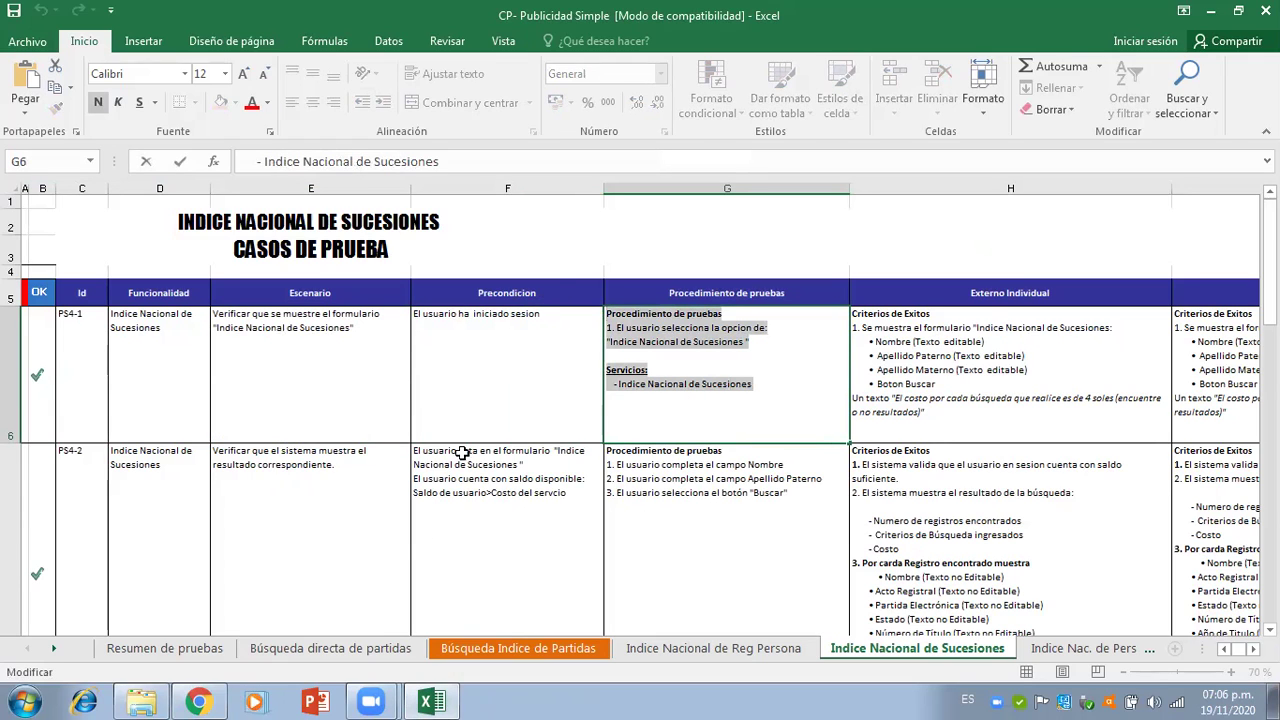
{"action": "left_click", "coordinate": [210, 701]}
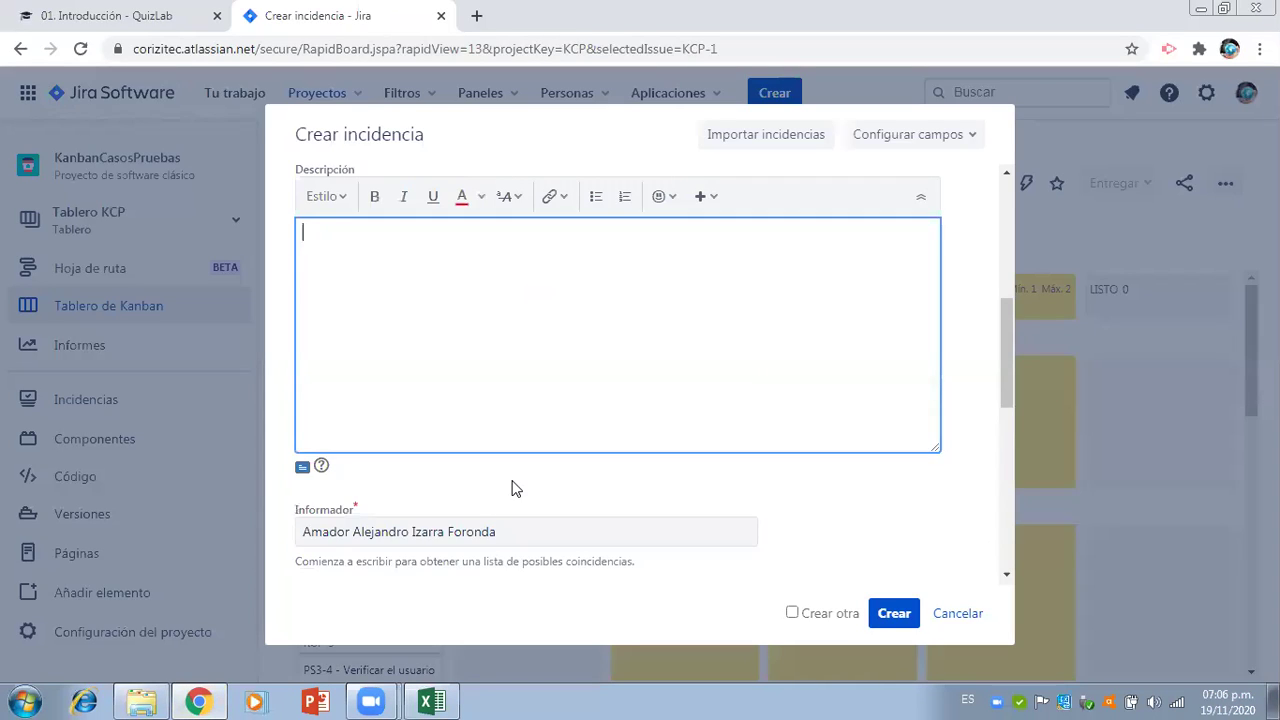
{"action": "key", "text": "ctrl+v"}
- Set the new issue's corrected version to Version 1, its assignee to the first suggested person, and its priority to Highest
{"action": "left_click_drag", "start_coordinate": [1001, 336], "coordinate": [1010, 458]}
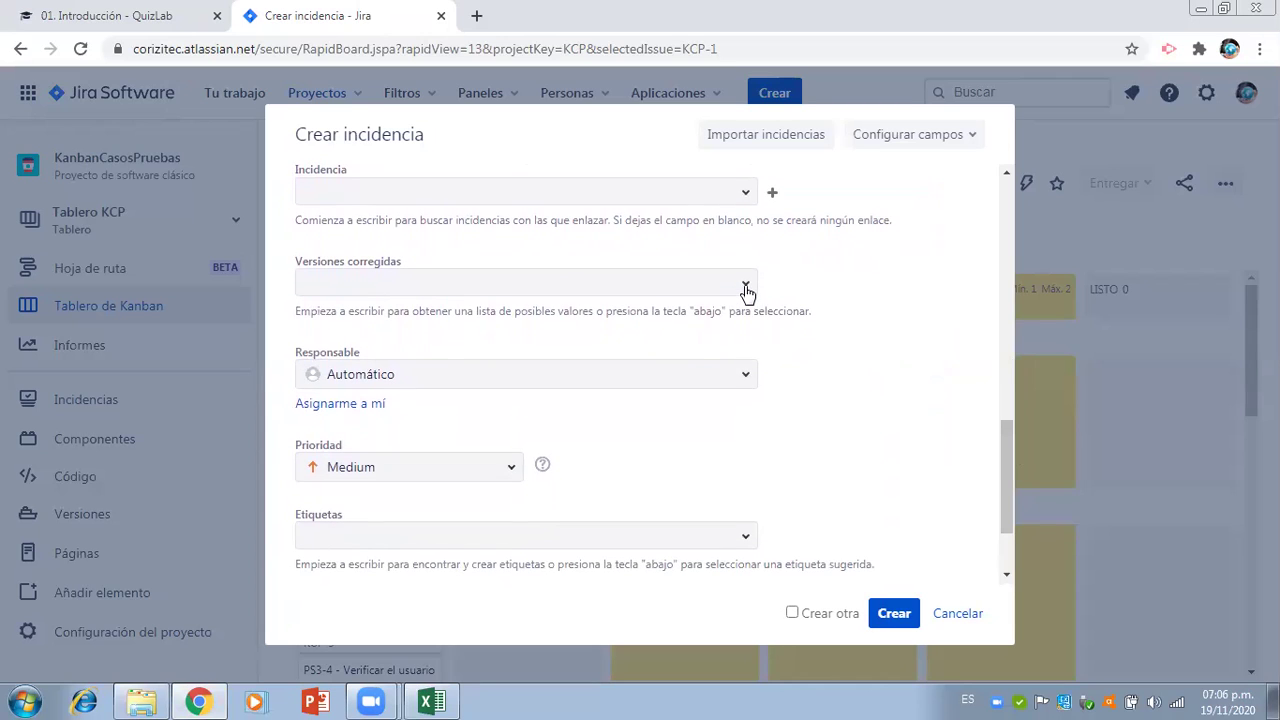
{"action": "left_click", "coordinate": [749, 288]}
{"action": "left_click", "coordinate": [580, 361]}
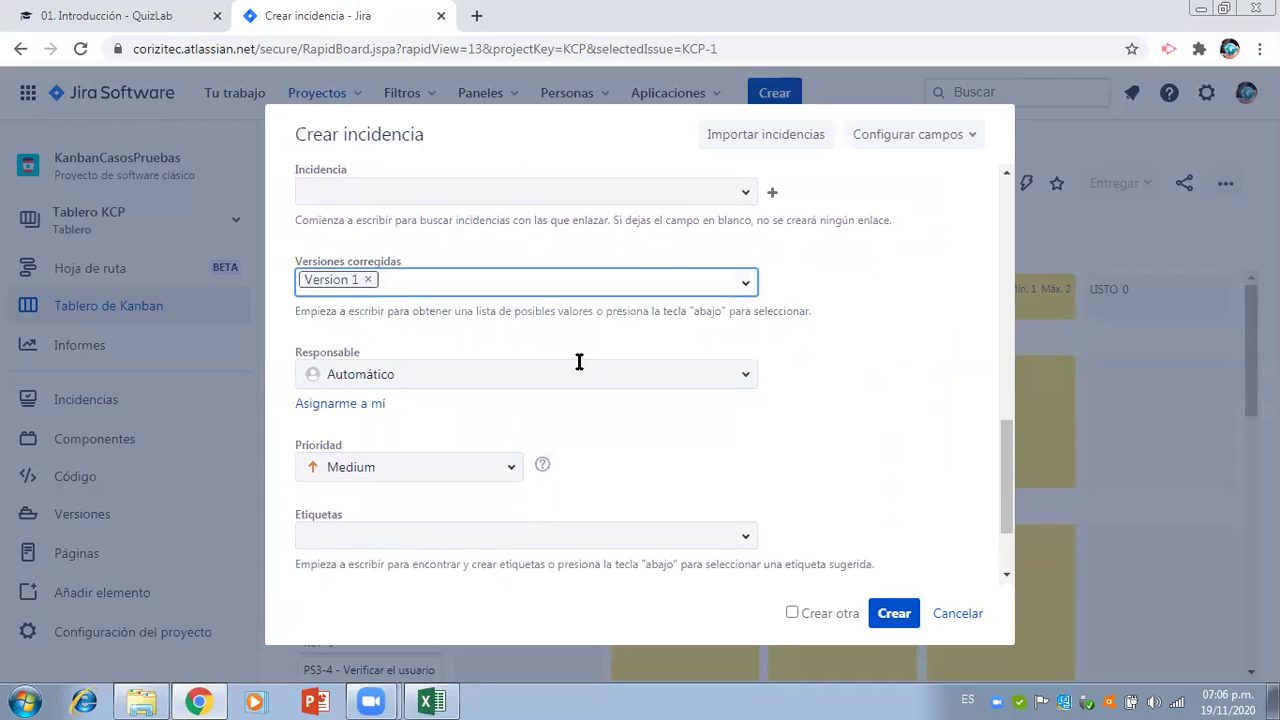
{"action": "left_click", "coordinate": [751, 383]}
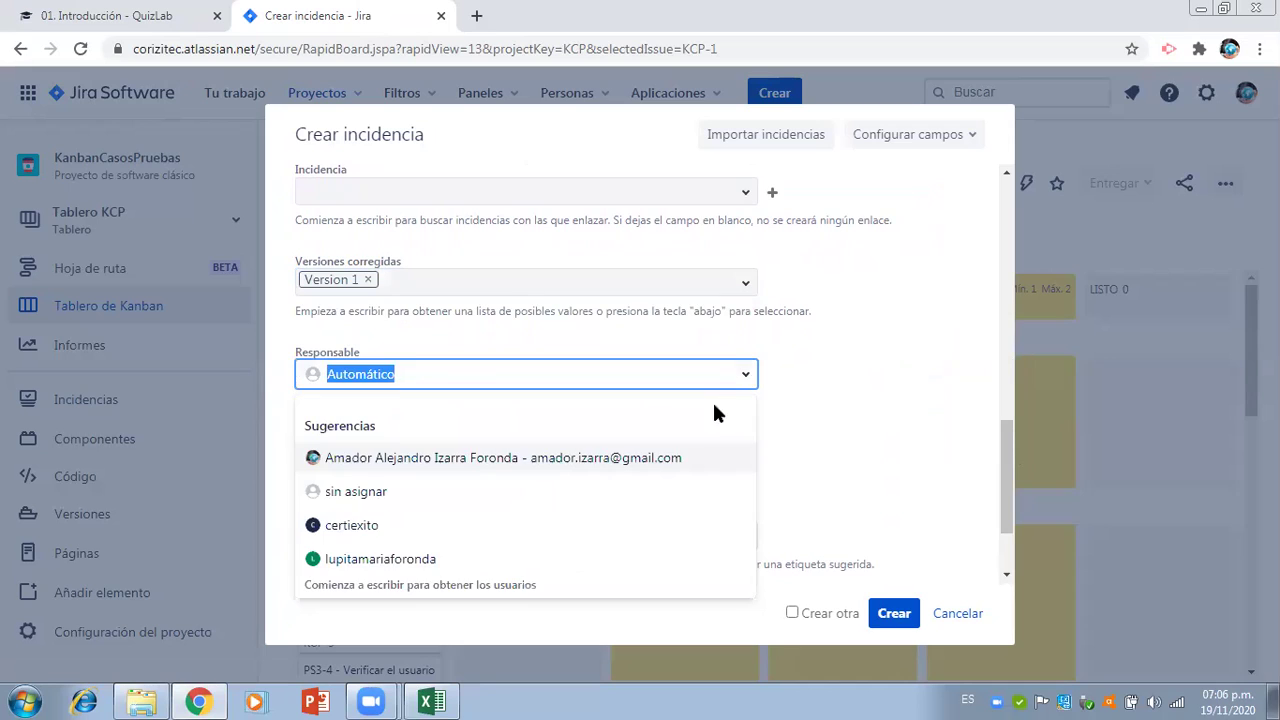
{"action": "left_click", "coordinate": [666, 458]}
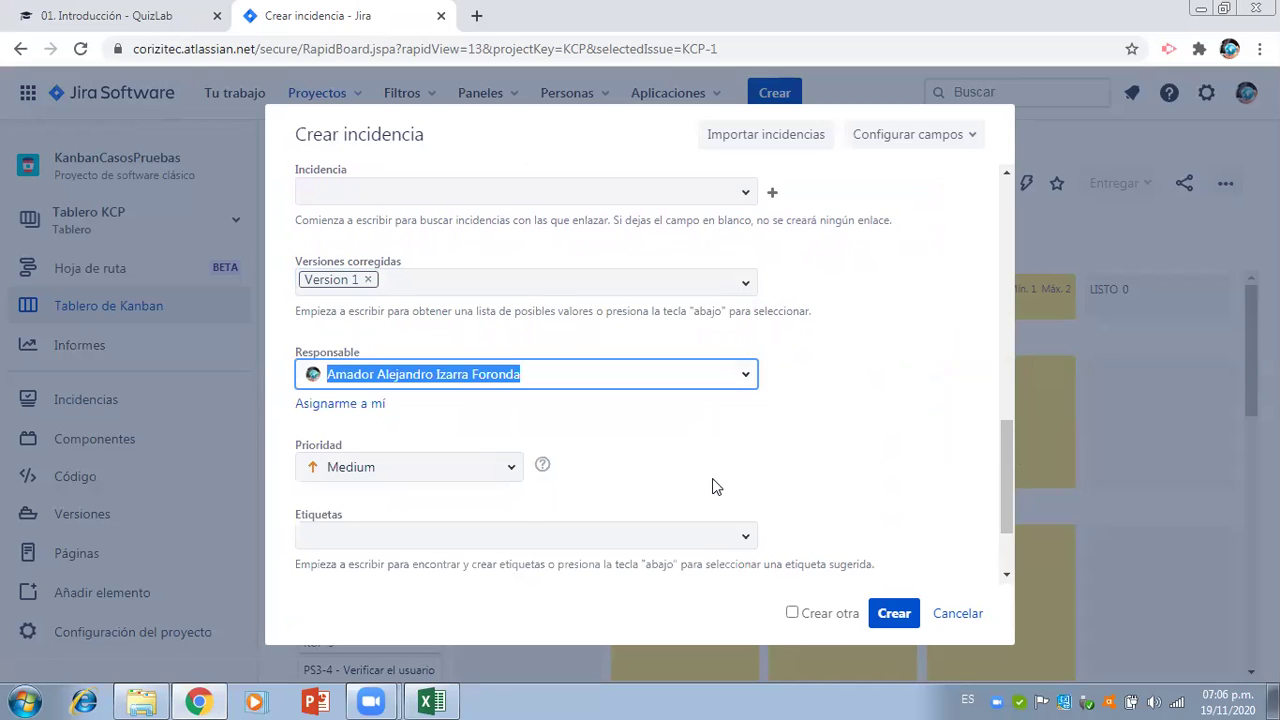
{"action": "left_click", "coordinate": [510, 470]}
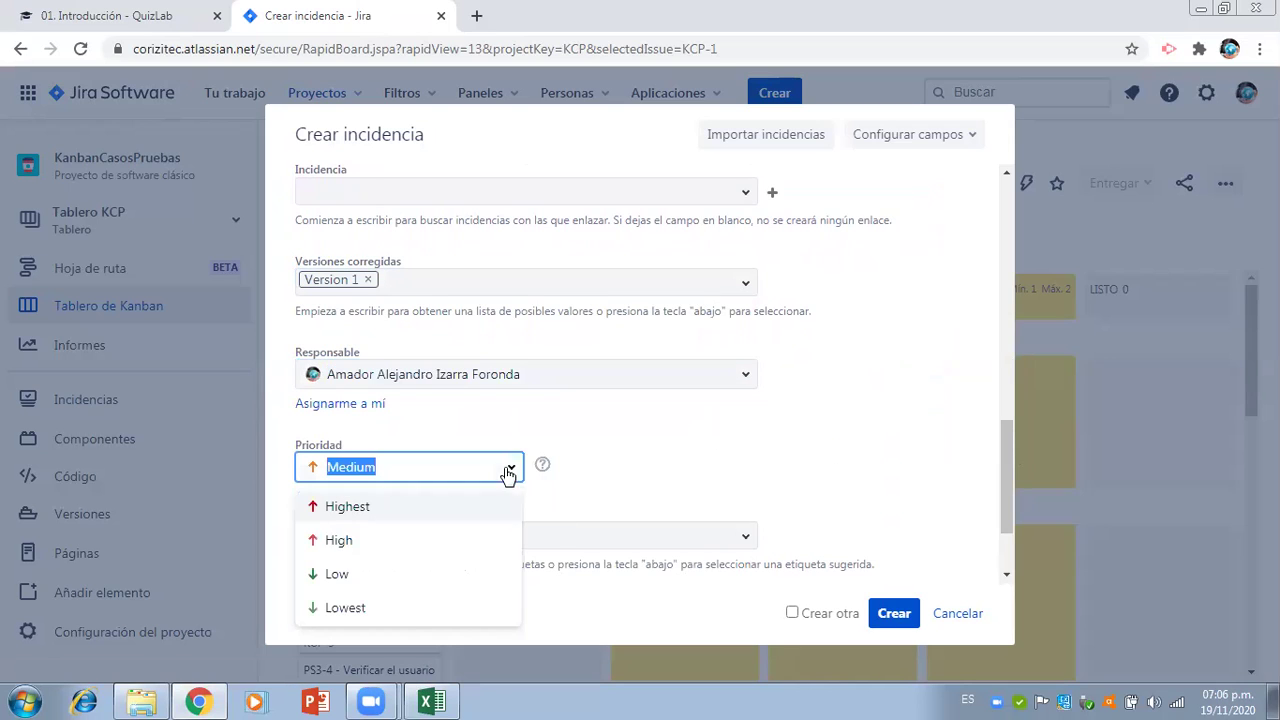
{"action": "left_click", "coordinate": [423, 512]}
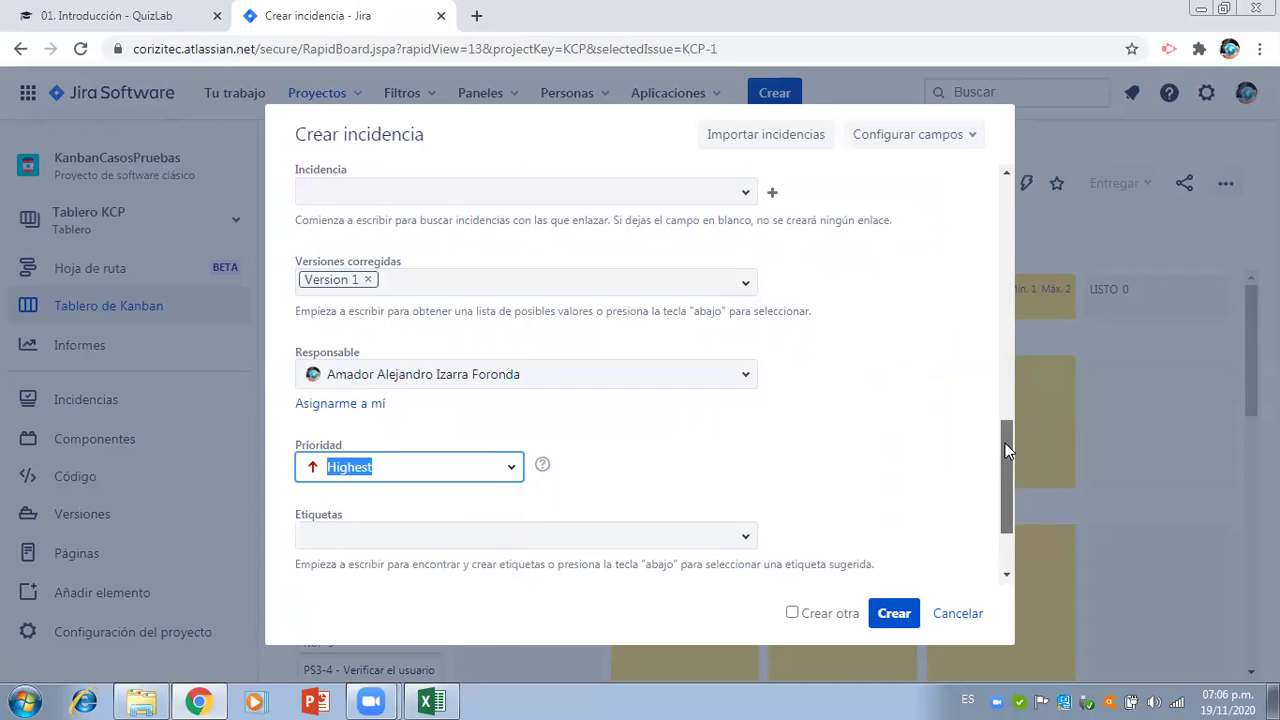
- Link the new issue to the epic Grupo Pruebas 1 and create it
{"action": "left_click_drag", "start_coordinate": [1005, 443], "coordinate": [1005, 478]}
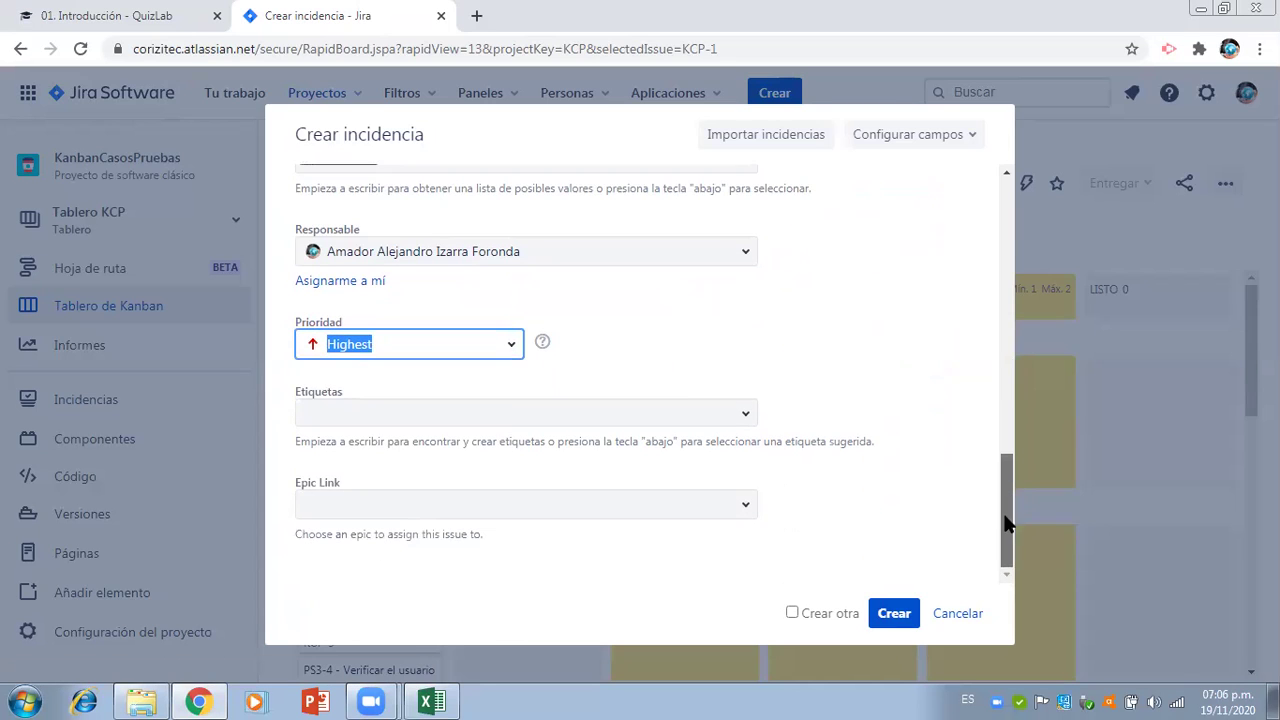
{"action": "left_click", "coordinate": [748, 506]}
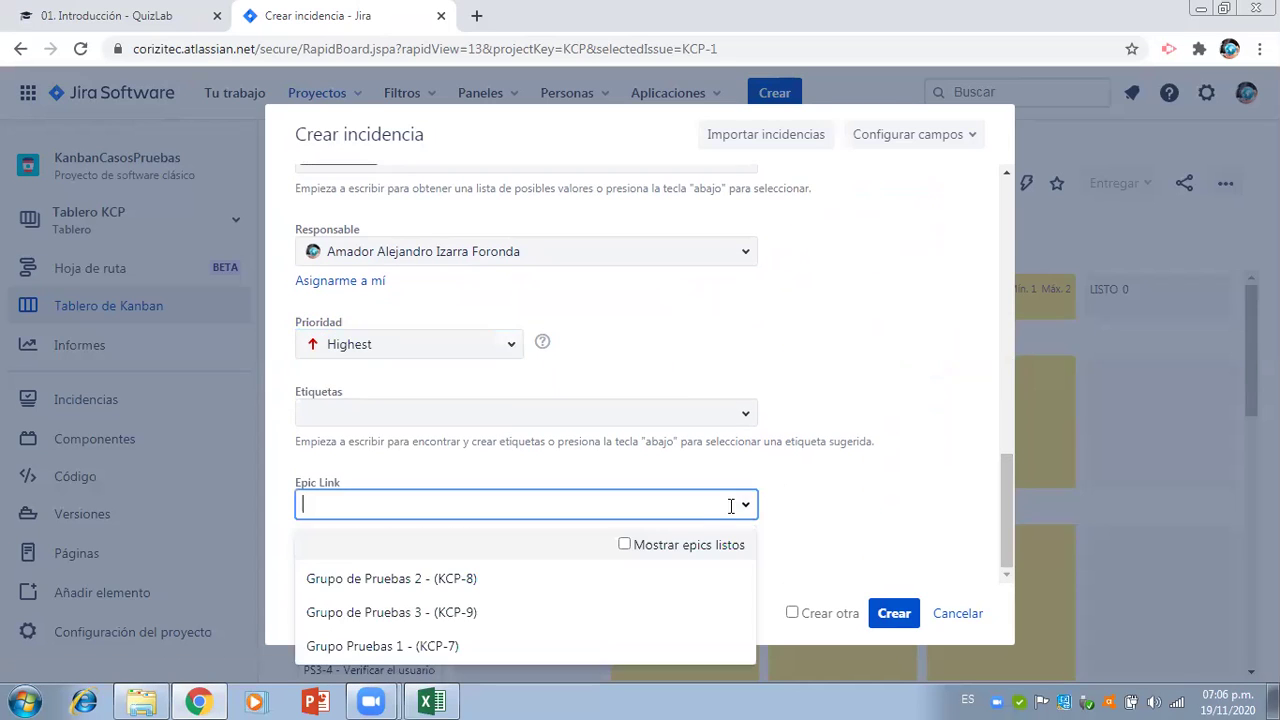
{"action": "left_click", "coordinate": [425, 650]}
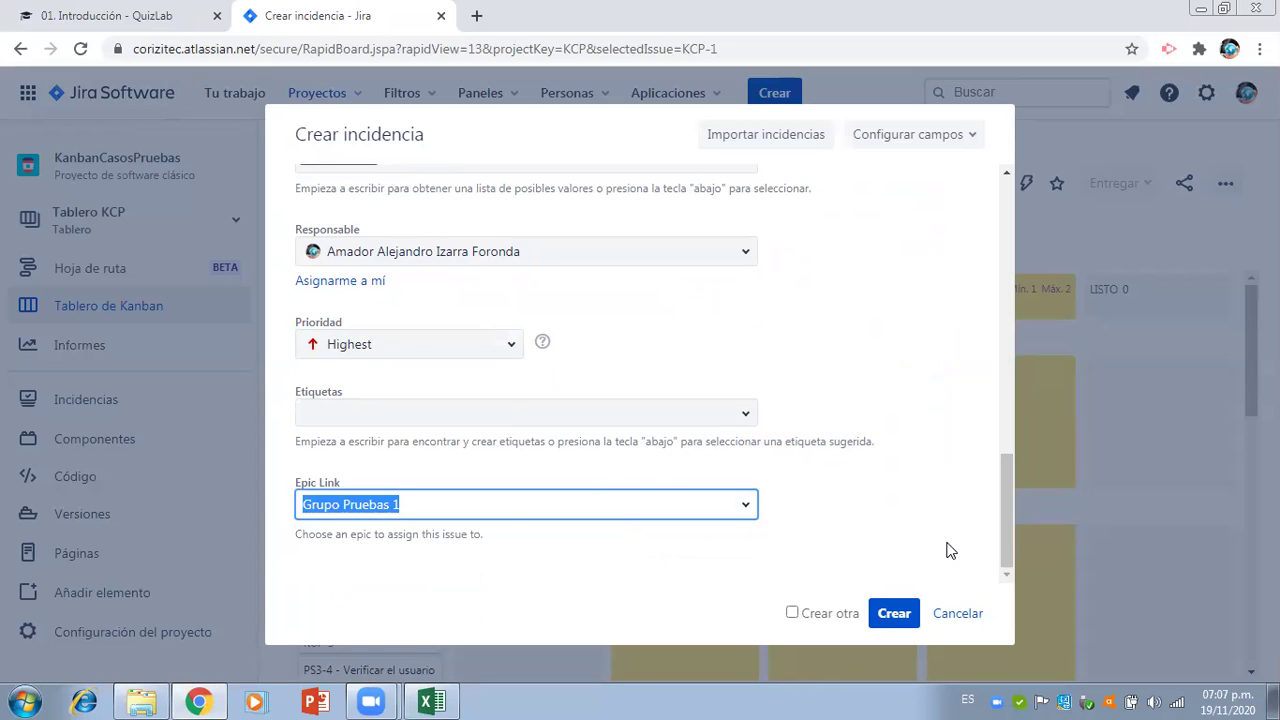
{"action": "key", "text": "Return"}
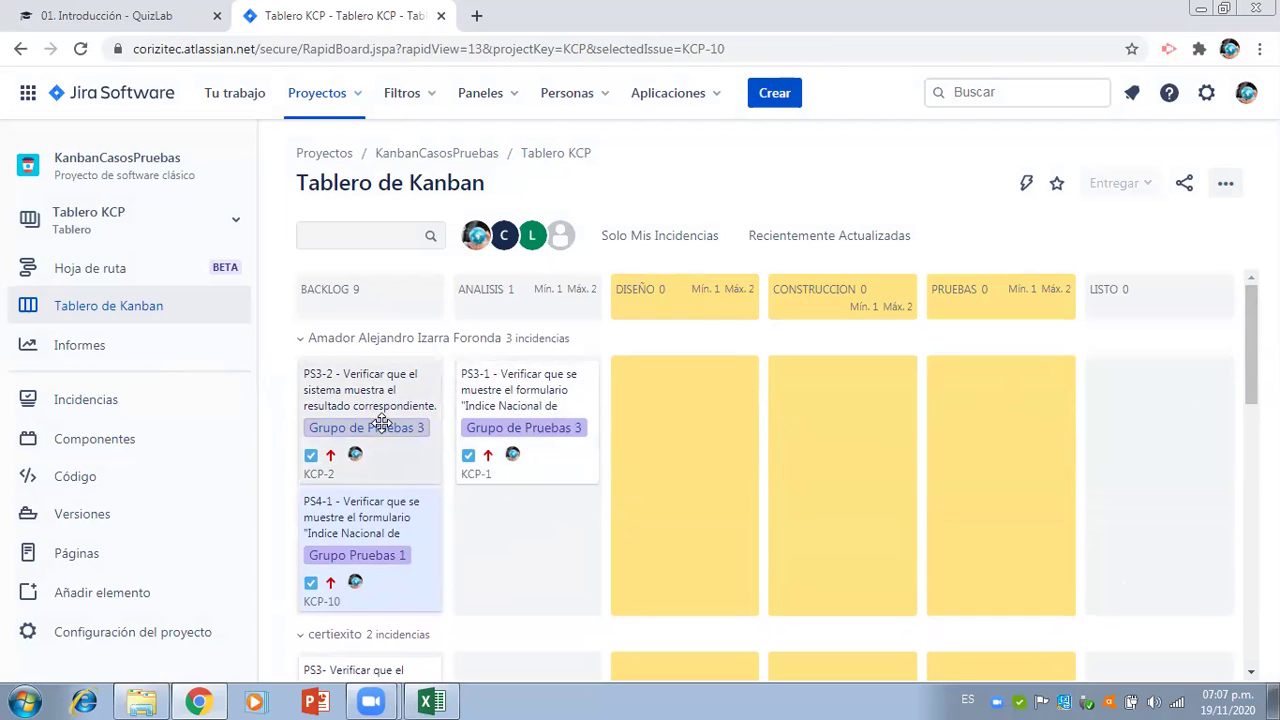
- Move the PS3-2 card from Backlog to Analisis, and try PS4-1 in Analisis before returning it to Backlog
{"action": "left_click_drag", "start_coordinate": [381, 421], "coordinate": [535, 524]}
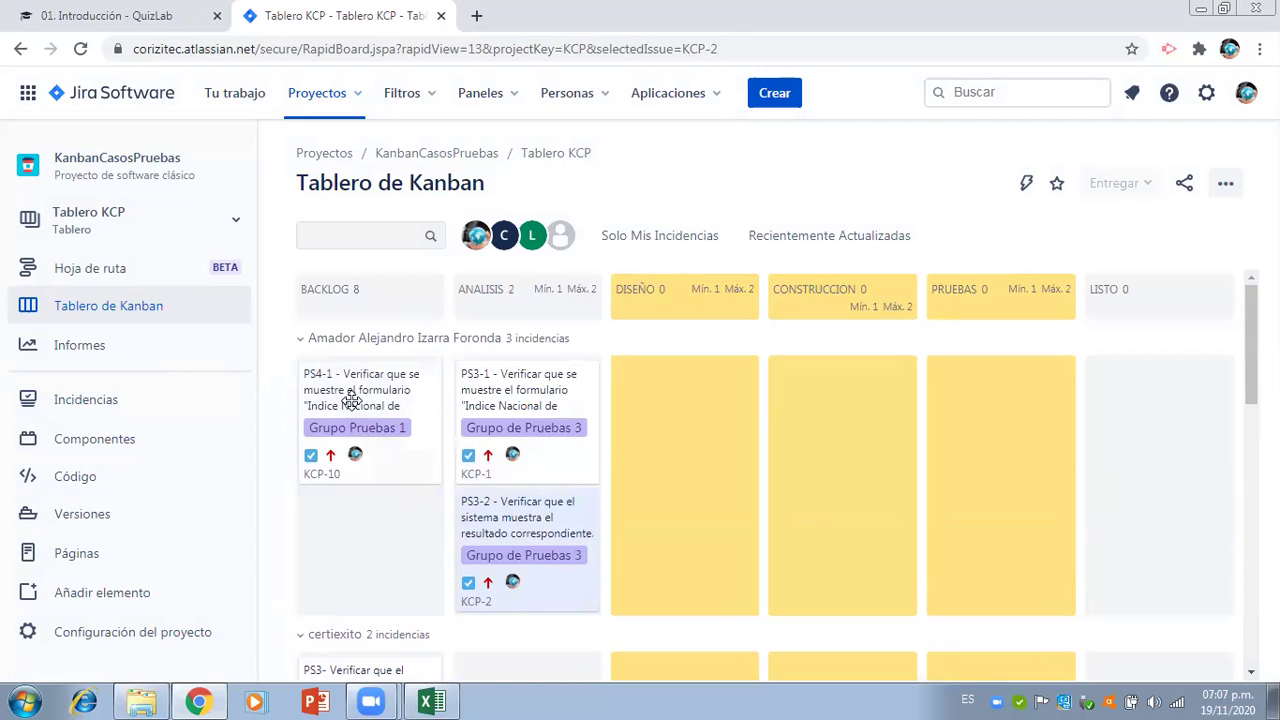
{"action": "left_click_drag", "start_coordinate": [349, 398], "coordinate": [510, 506]}
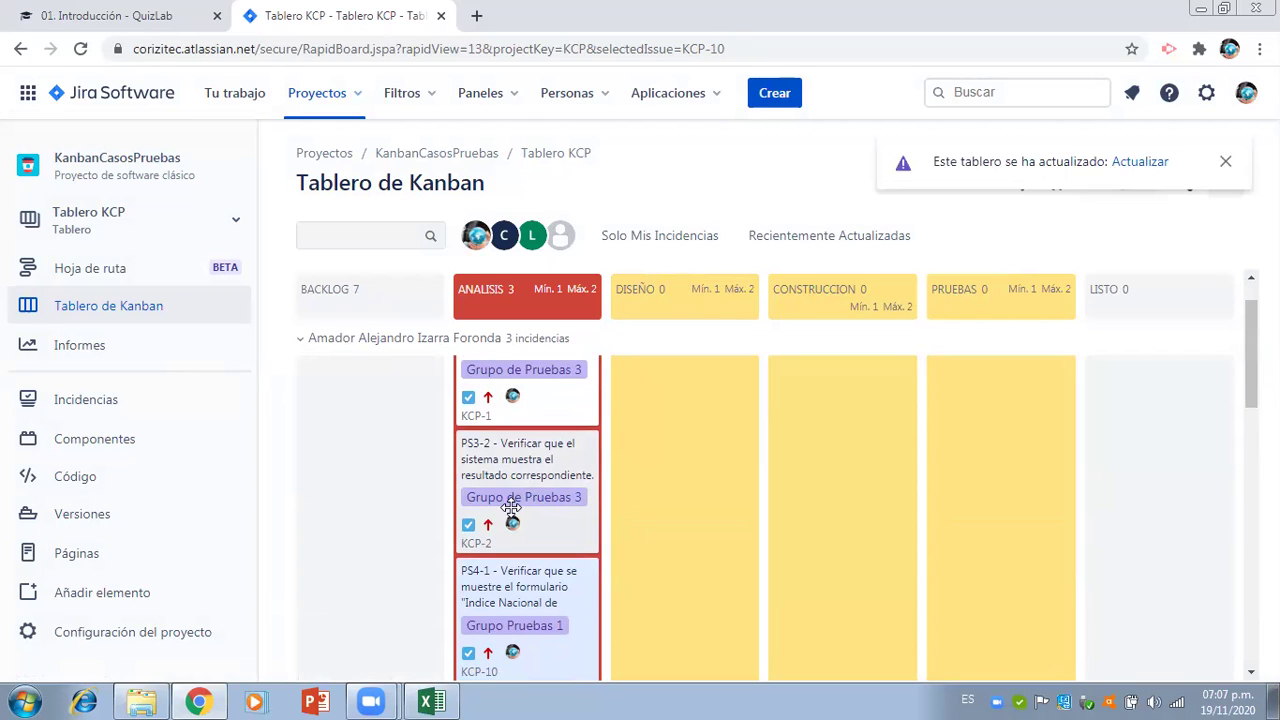
{"action": "left_click_drag", "start_coordinate": [511, 477], "coordinate": [509, 521]}
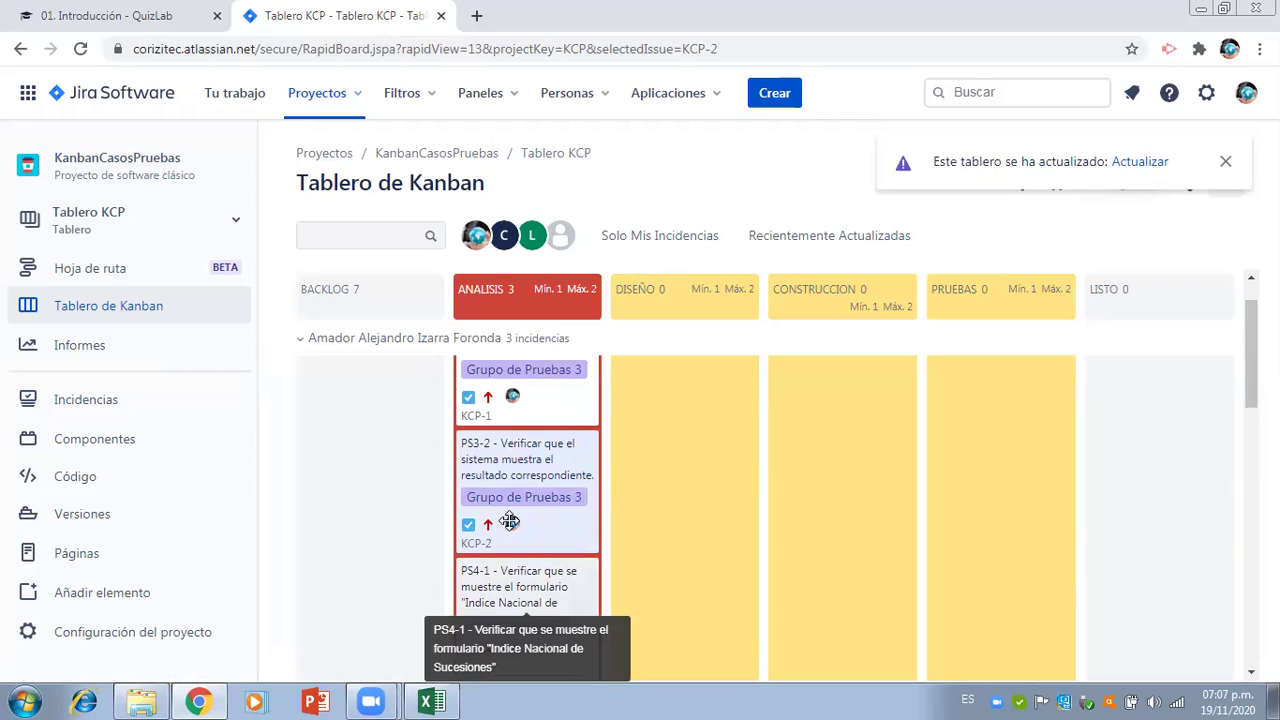
{"action": "left_click_drag", "start_coordinate": [499, 598], "coordinate": [338, 397]}
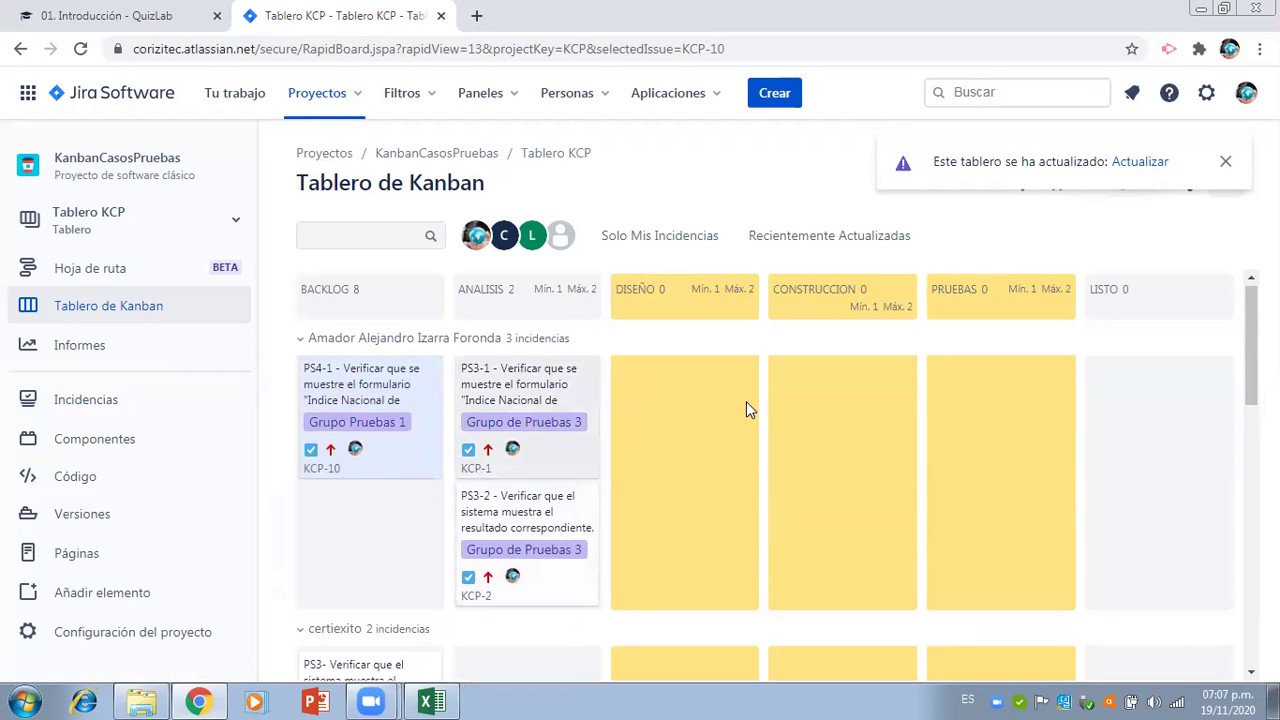
{"action": "left_click_drag", "start_coordinate": [1251, 330], "coordinate": [1229, 300]}
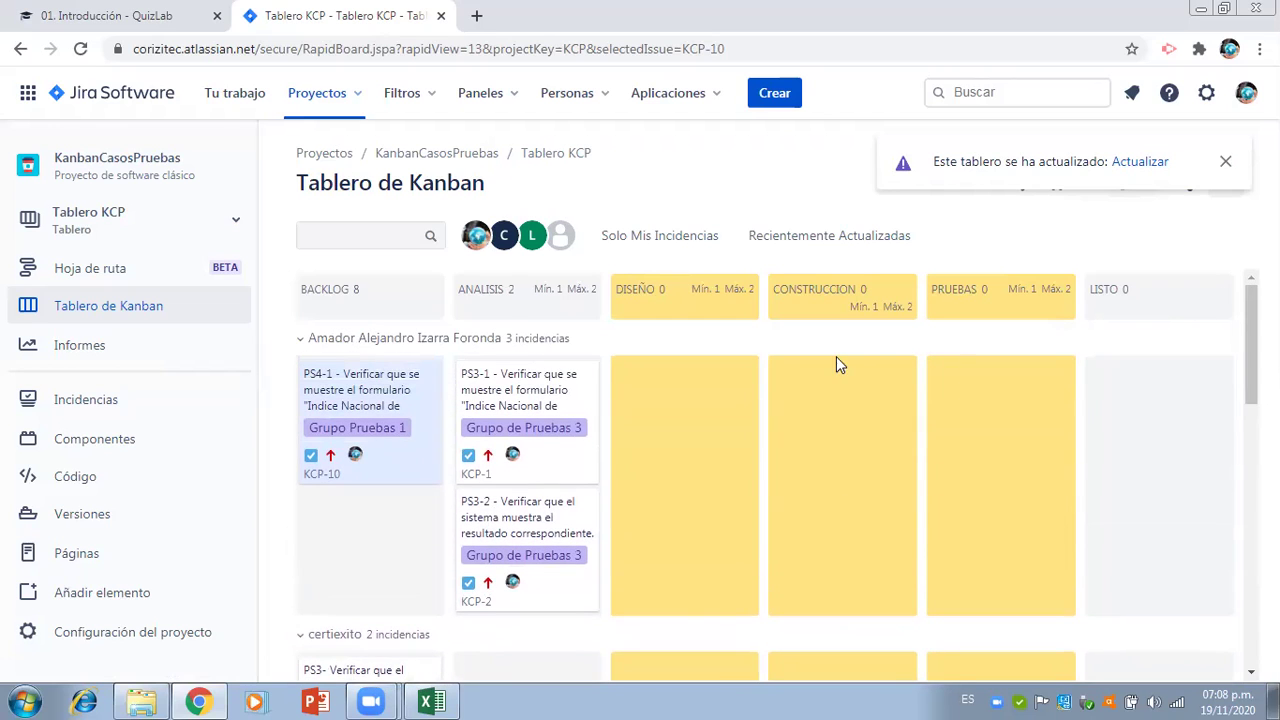
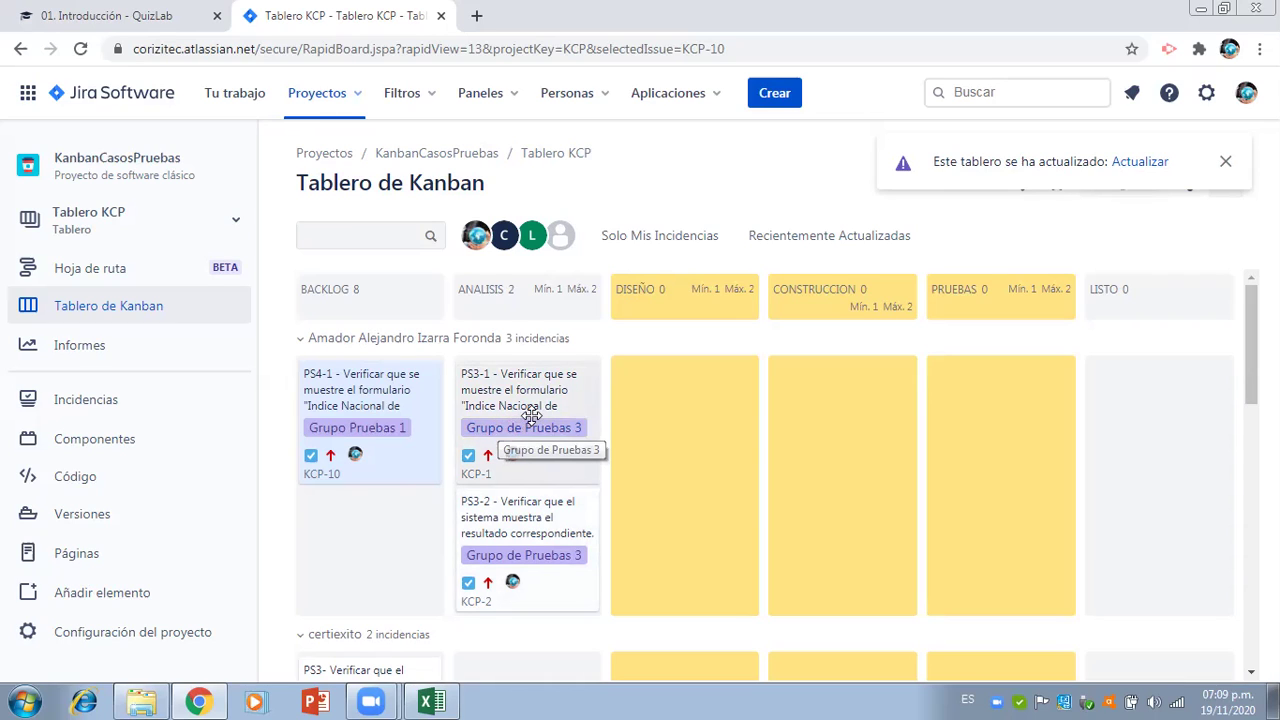
{"action": "mouse_move", "coordinate": [537, 409]}
{"action": "left_mouse_down"}
{"action": "mouse_move", "coordinate": [590, 404]}
{"action": "mouse_move", "coordinate": [548, 405]}
{"action": "left_mouse_up"}
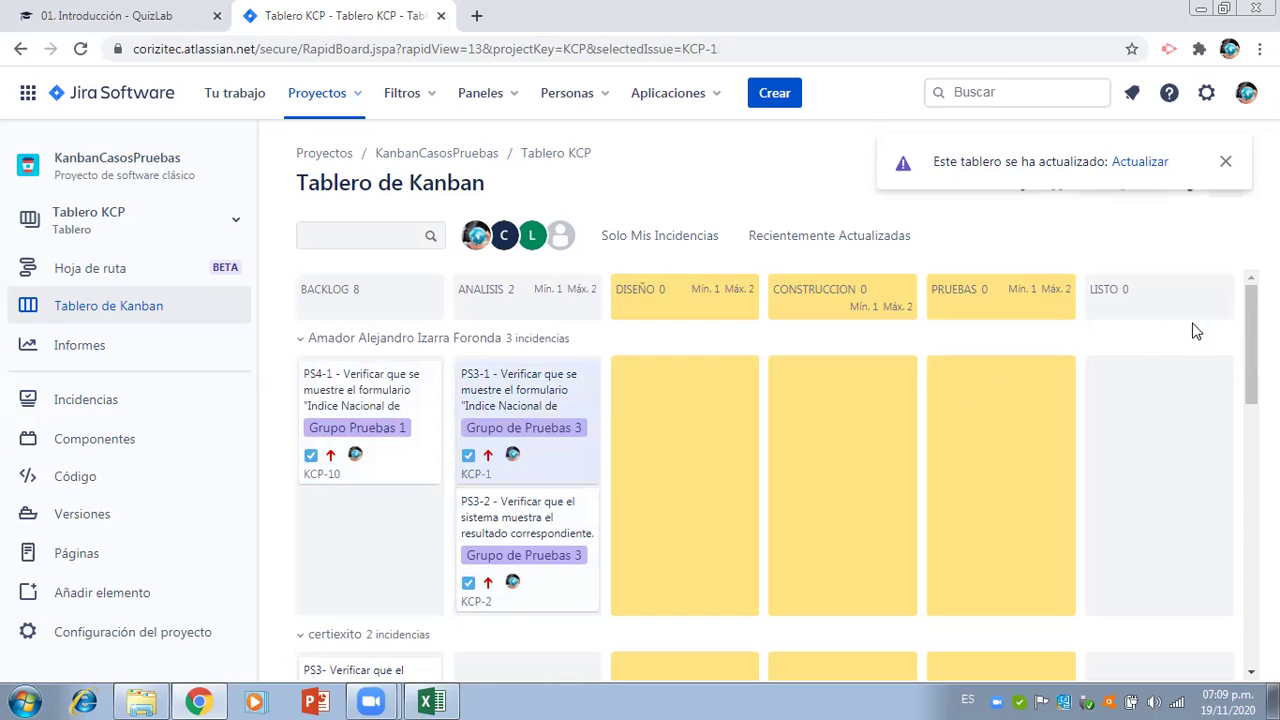
{"action": "mouse_move", "coordinate": [1251, 345]}
{"action": "left_mouse_down"}
{"action": "mouse_move", "coordinate": [1251, 374]}
{"action": "mouse_move", "coordinate": [1251, 348]}
{"action": "left_mouse_up"}
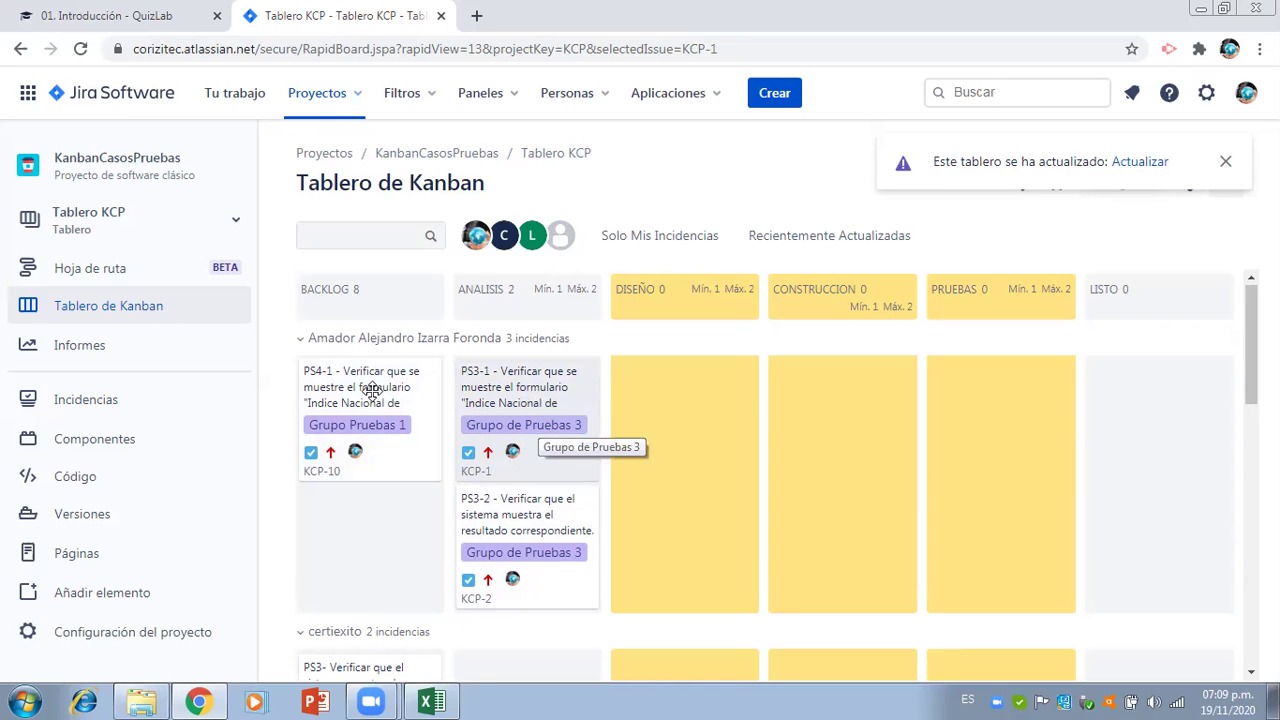
{"action": "left_click", "coordinate": [170, 403]}
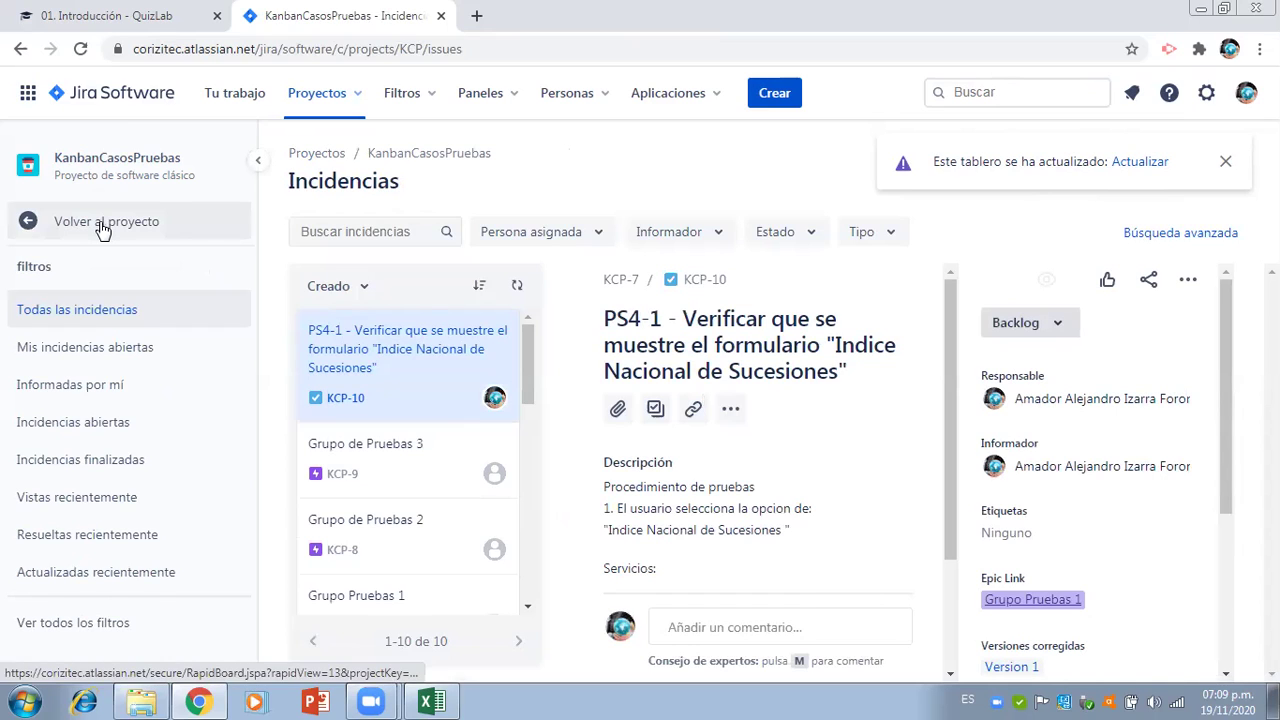
{"action": "left_click", "coordinate": [103, 229]}
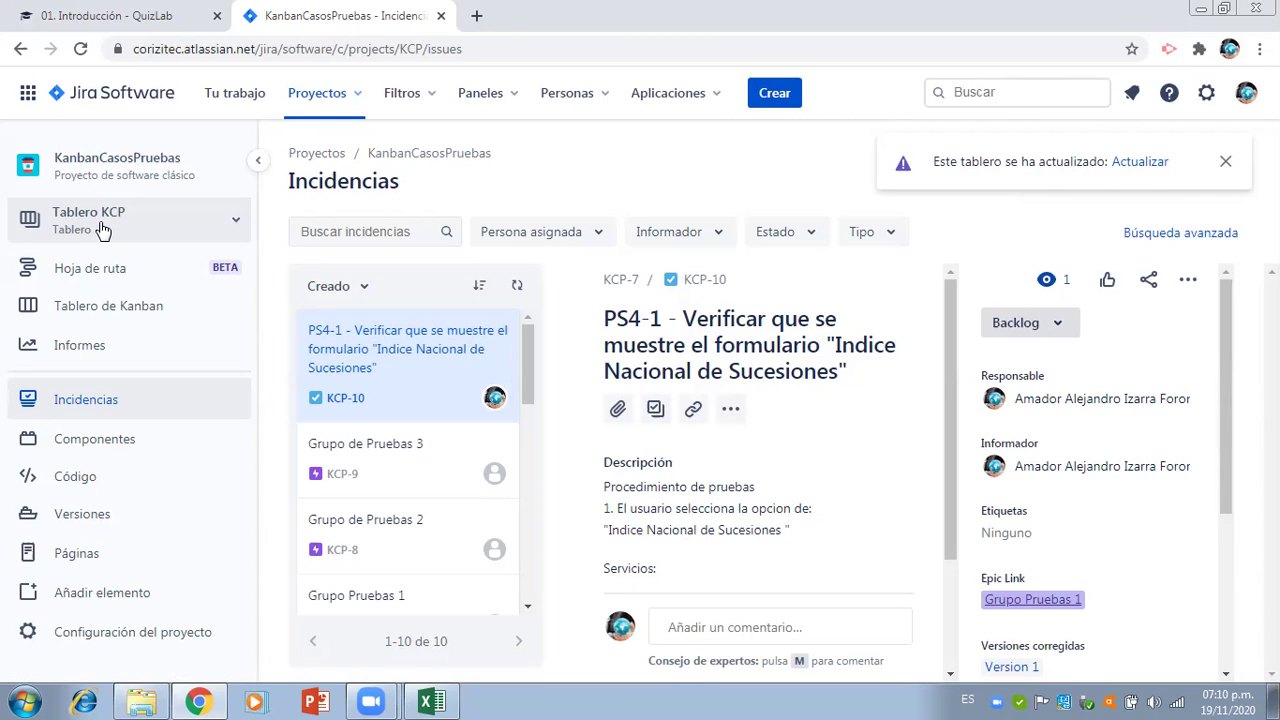
{"action": "left_click", "coordinate": [1226, 163]}
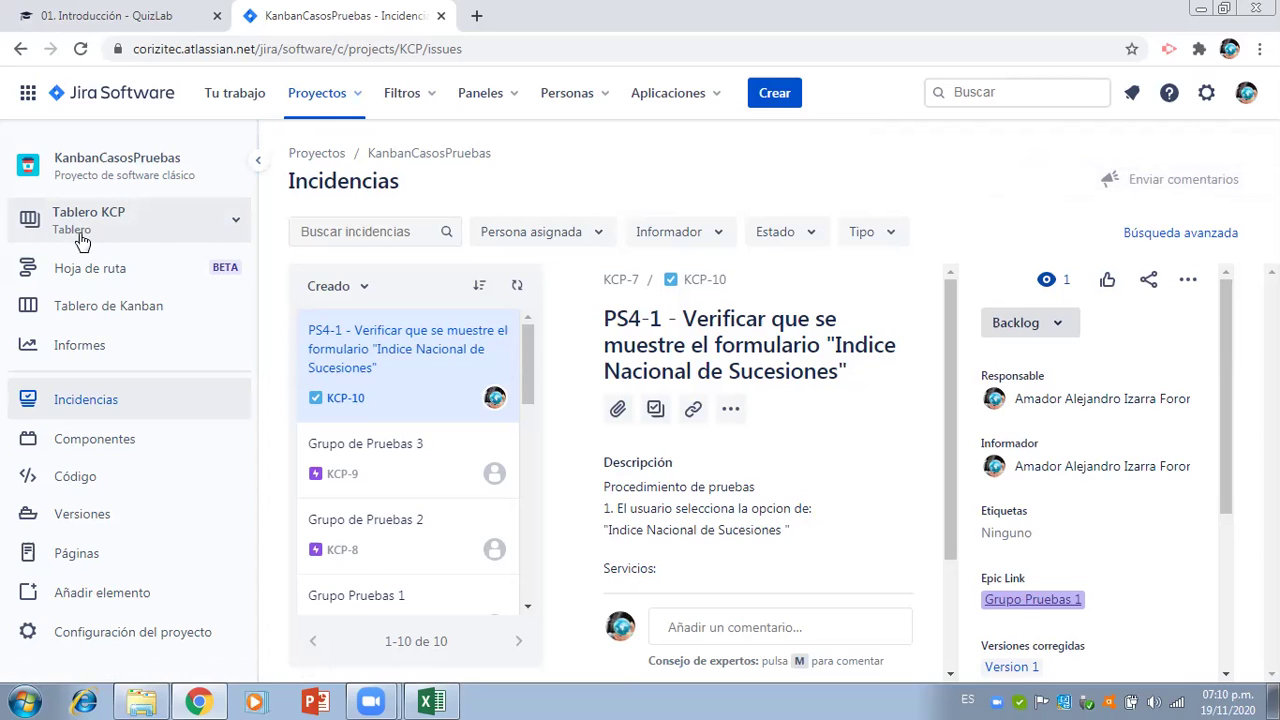
{"action": "left_click", "coordinate": [92, 309]}
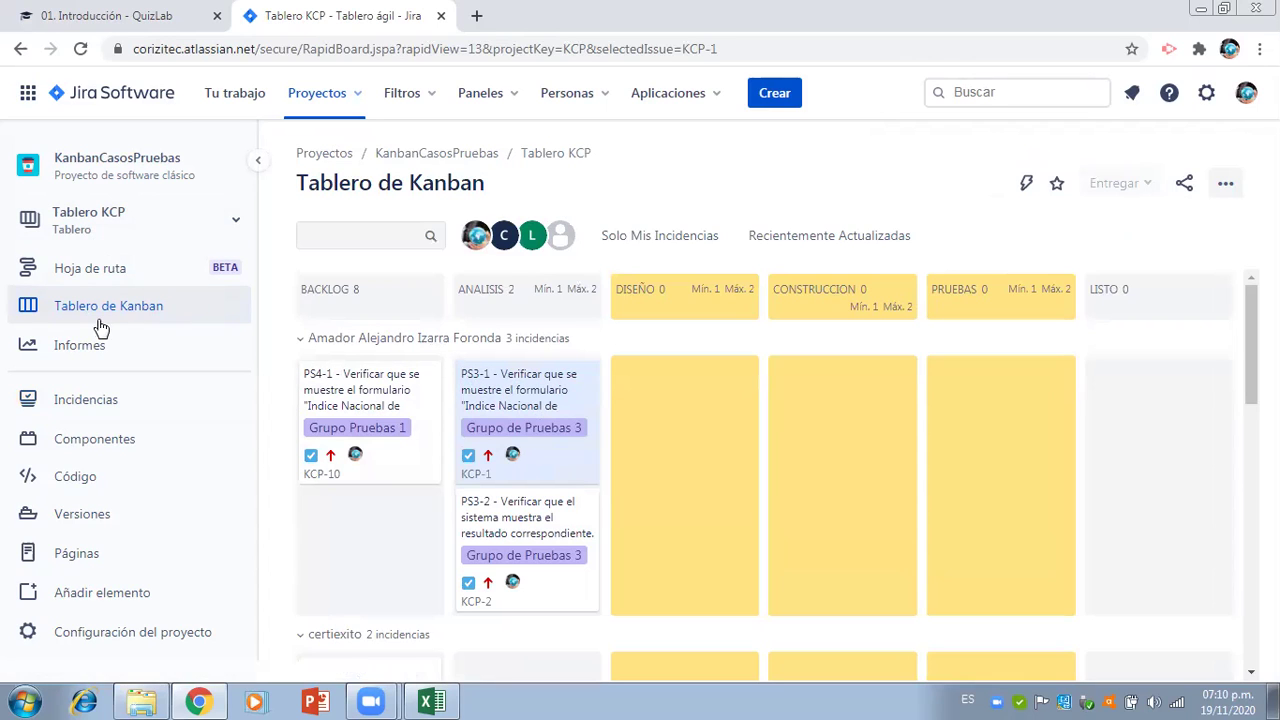
- Open issue PS3-1 from the project's issue list and change its status to AP-Verificado
{"action": "left_click", "coordinate": [97, 402]}
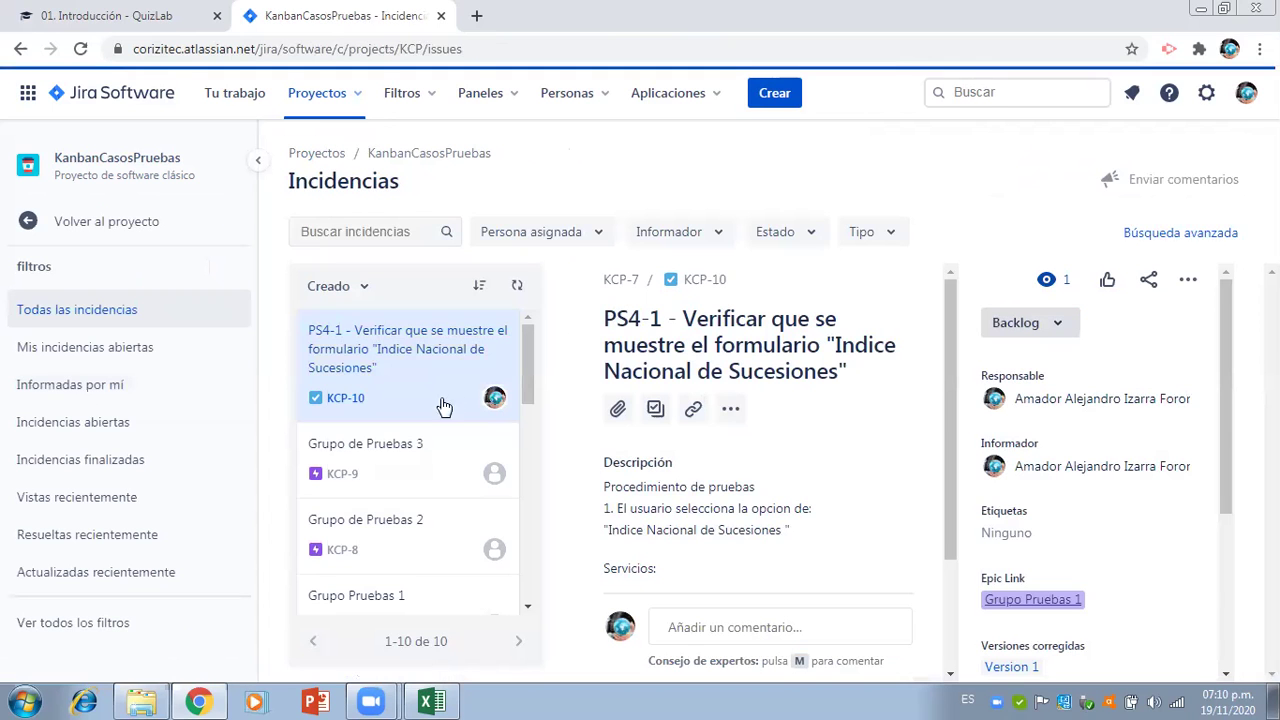
{"action": "left_click_drag", "start_coordinate": [527, 362], "coordinate": [530, 568]}
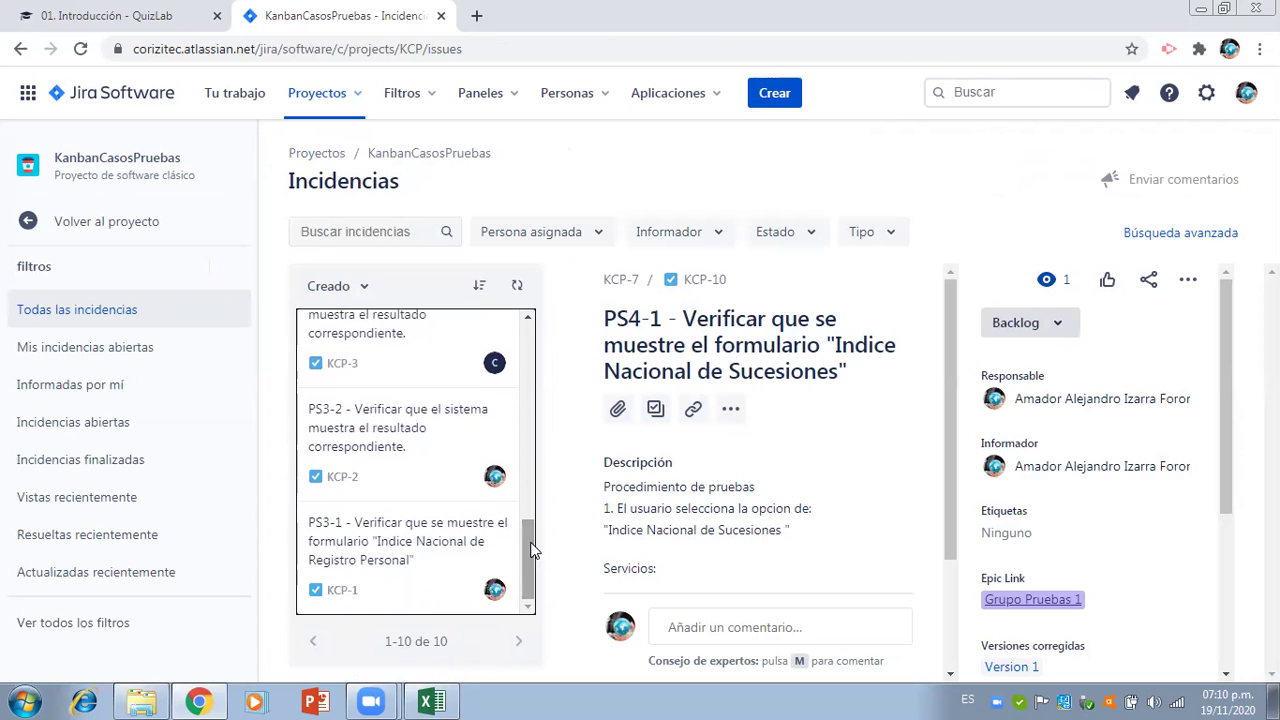
{"action": "left_click", "coordinate": [430, 547]}
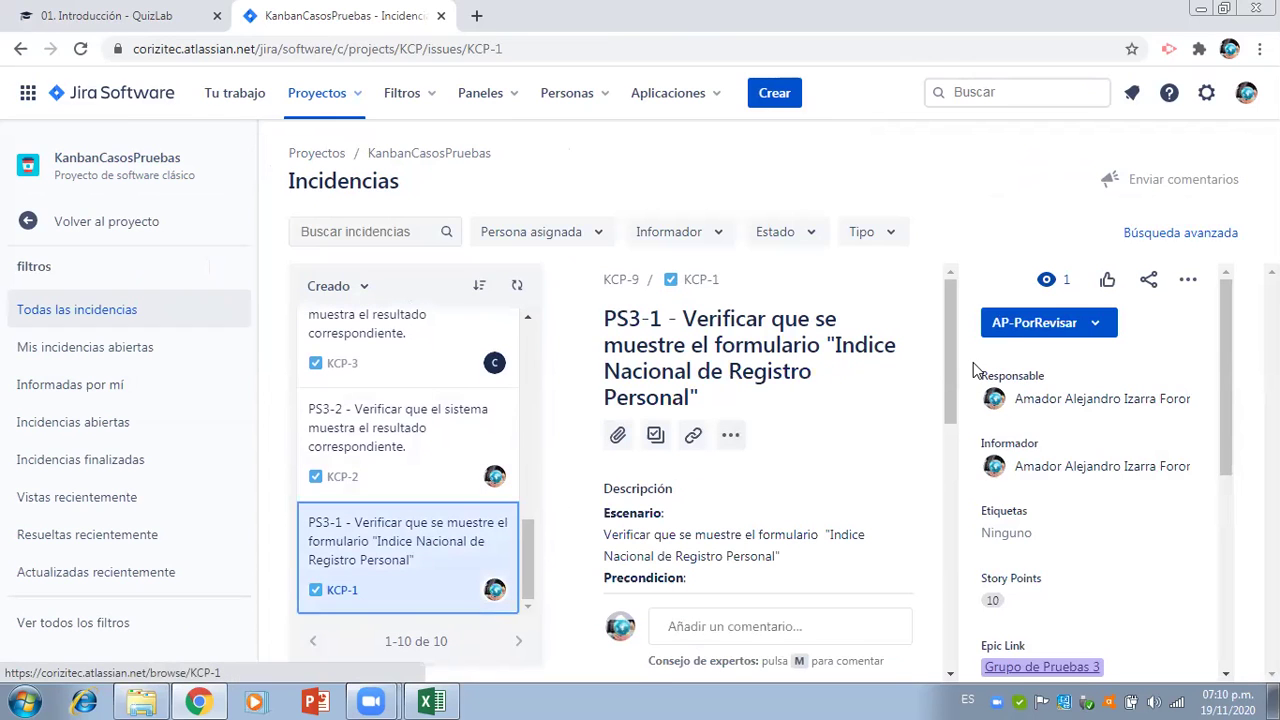
{"action": "left_click", "coordinate": [1097, 325]}
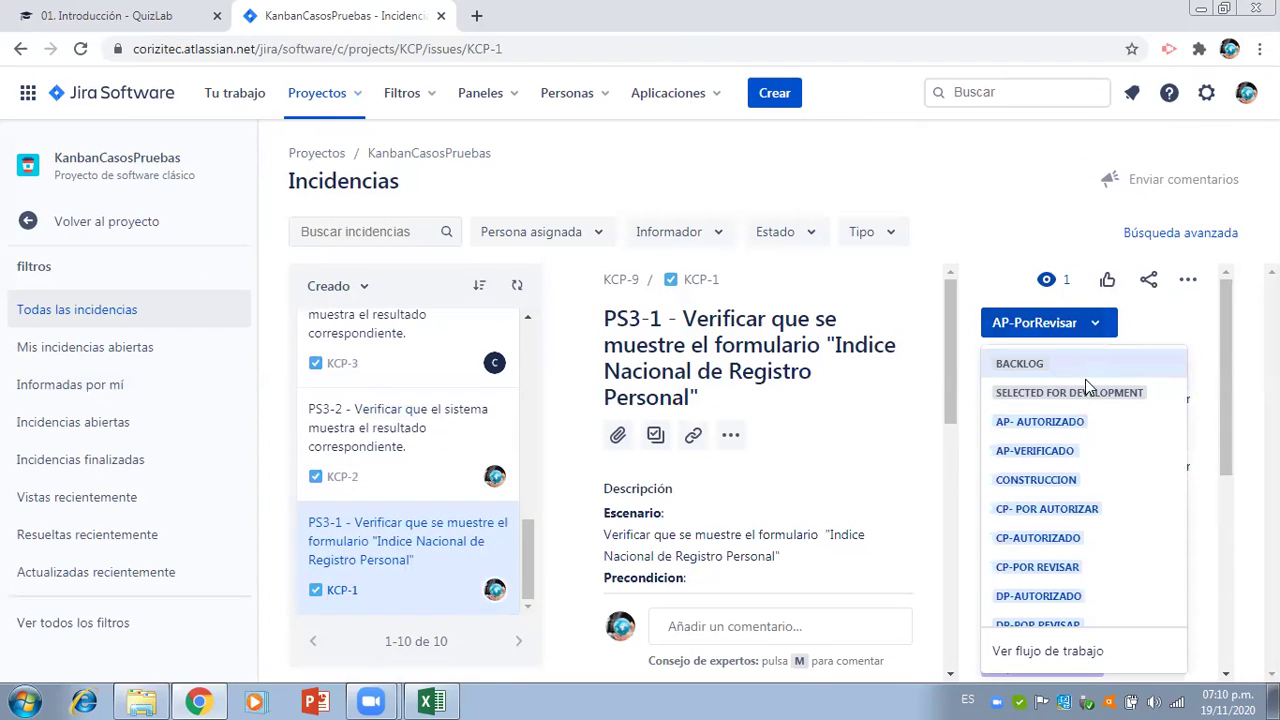
{"action": "left_click", "coordinate": [1065, 454]}
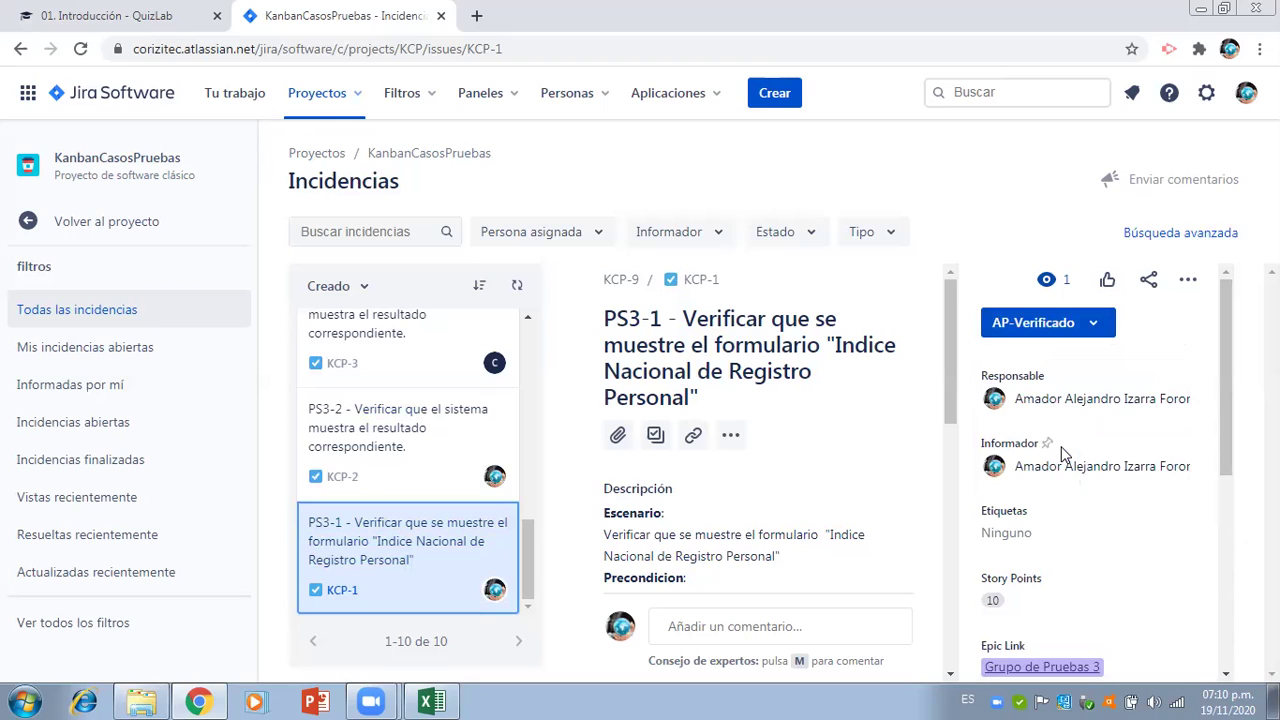
- Change the status of issue PS3-2 to AP-Verificado
{"action": "left_click", "coordinate": [446, 446]}
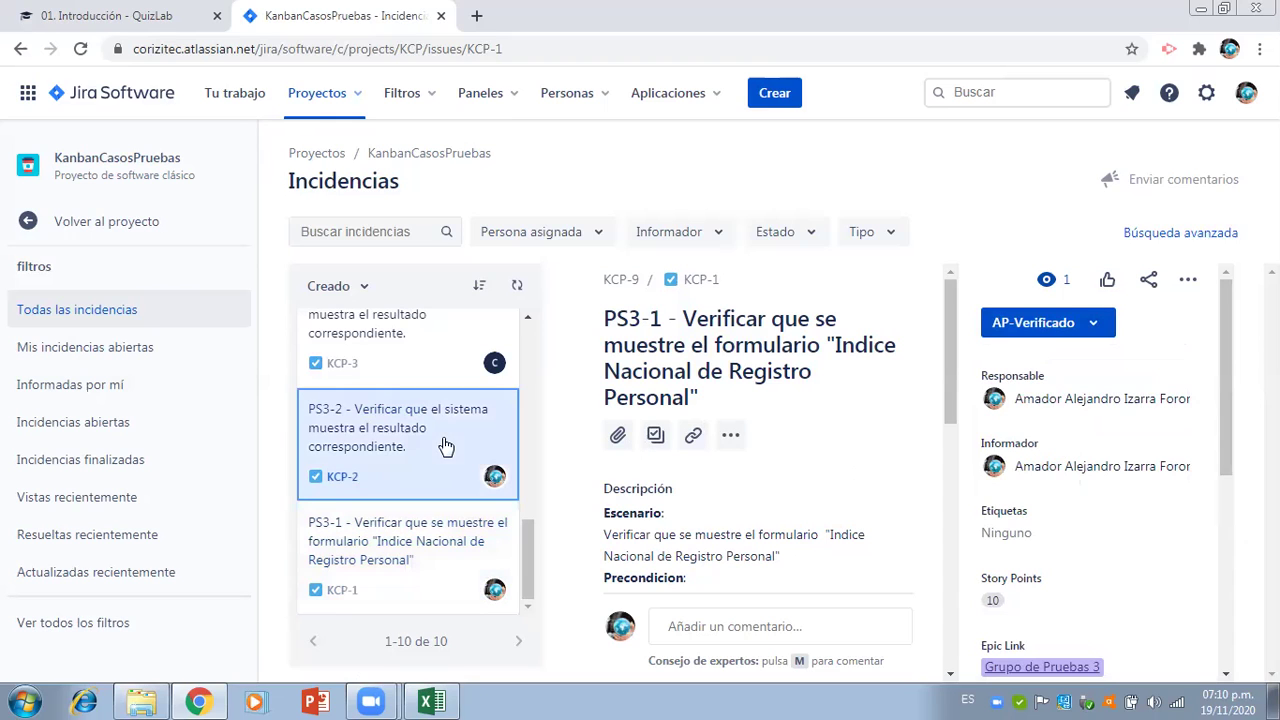
{"action": "left_click", "coordinate": [1093, 330]}
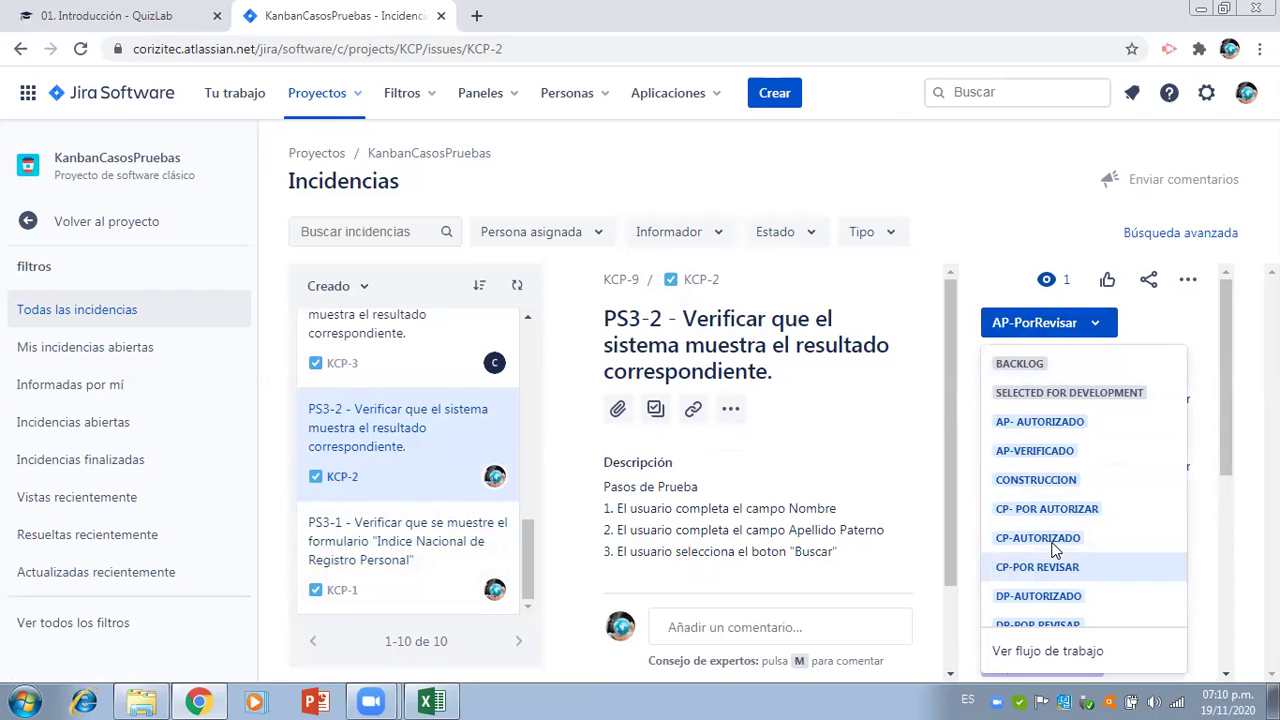
{"action": "left_click", "coordinate": [1035, 451]}
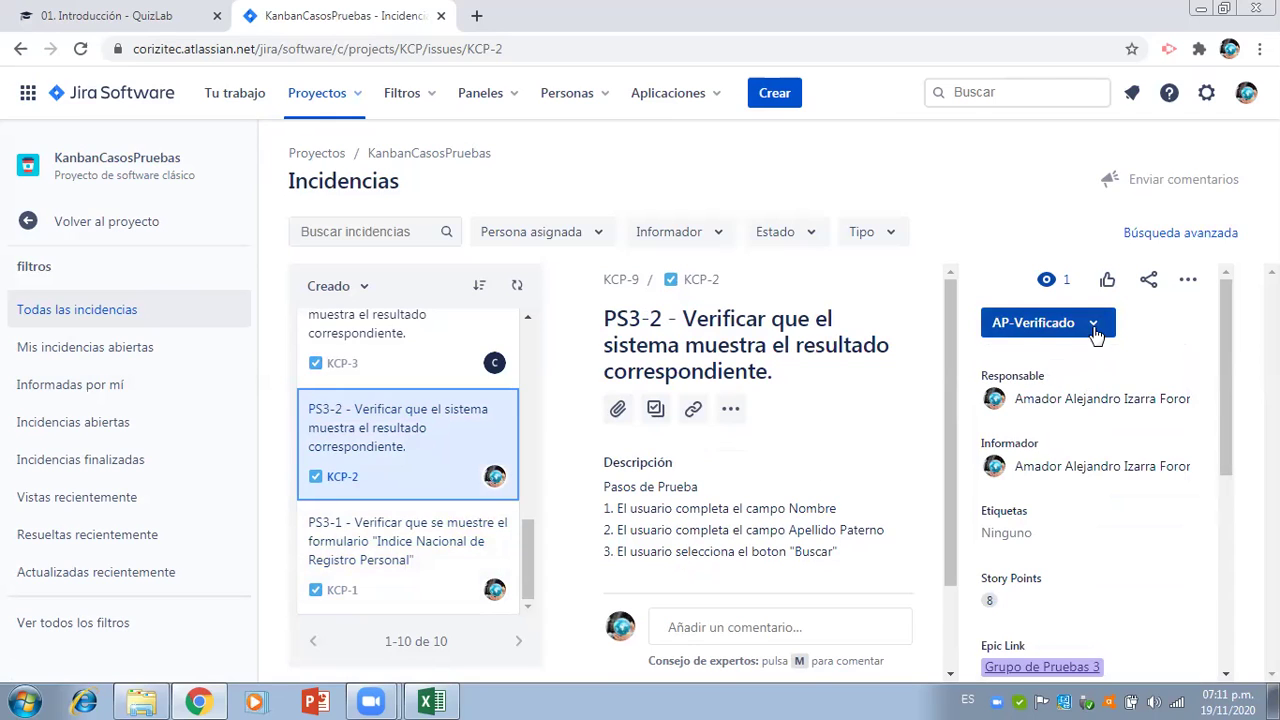
- Change the status of issues PS3-2 and PS3-1 to AP- Autorizado
{"action": "left_click", "coordinate": [1094, 328]}
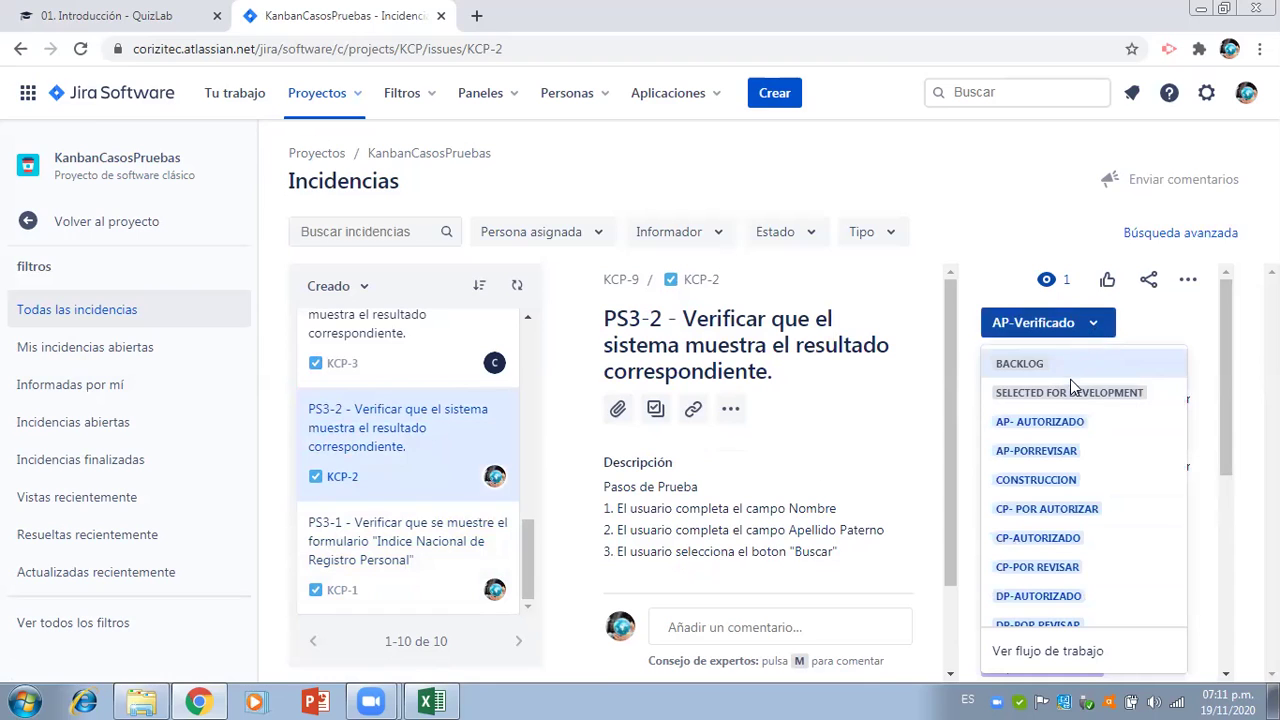
{"action": "left_click", "coordinate": [1040, 422]}
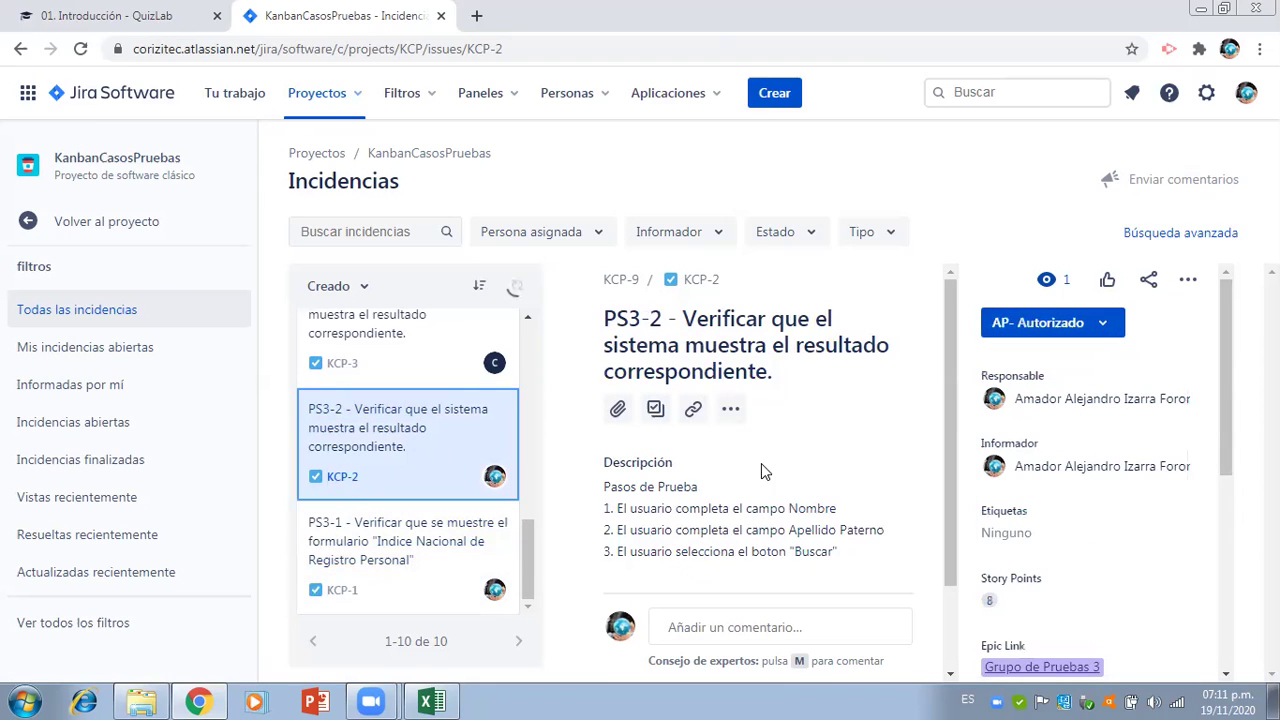
{"action": "left_click", "coordinate": [502, 552]}
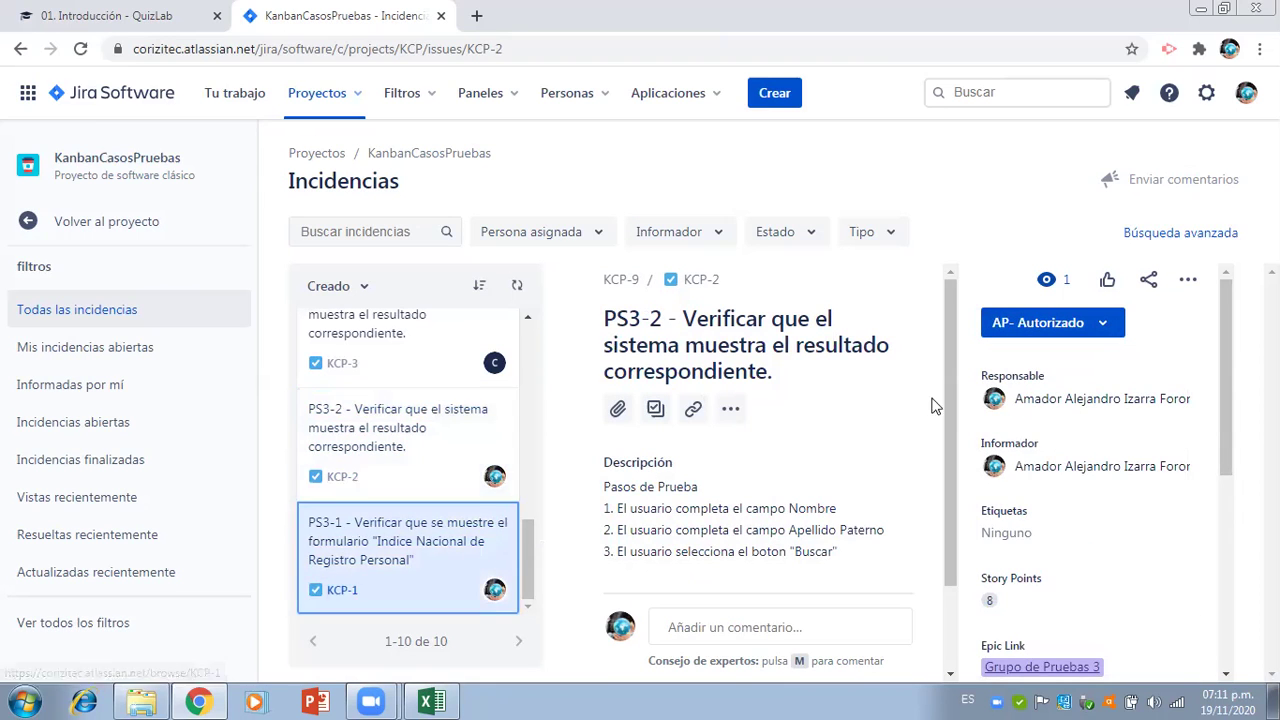
{"action": "left_click", "coordinate": [1094, 326]}
{"action": "left_click", "coordinate": [1066, 426]}
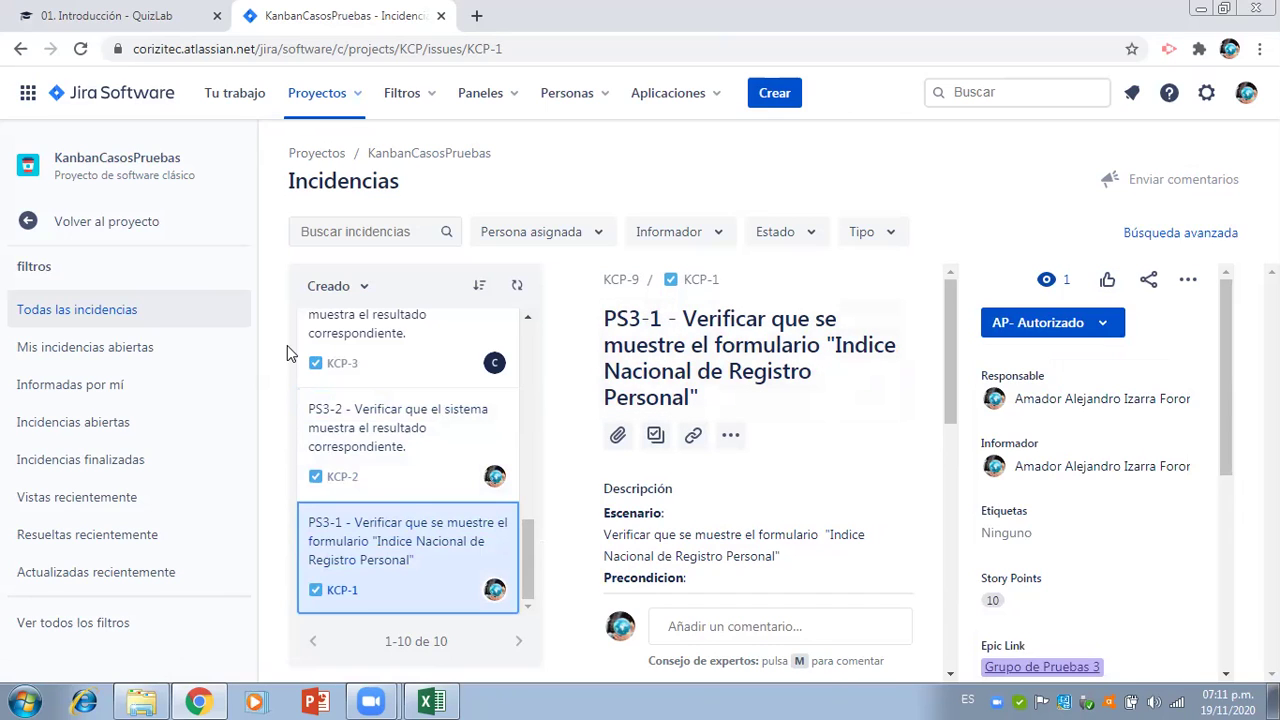
- Return to the project's Kanban board and move the PS3-1 and PS3-2 cards from Analisis to Diseño
{"action": "left_click", "coordinate": [166, 228]}
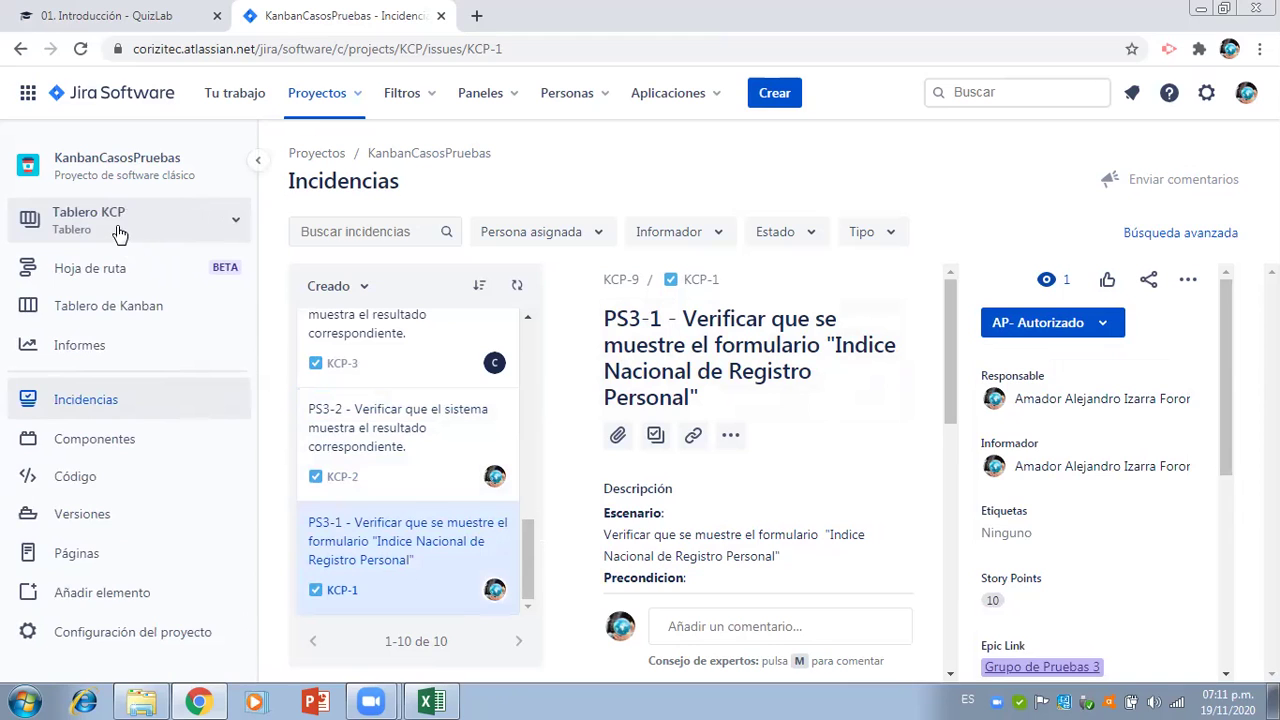
{"action": "left_click", "coordinate": [115, 232]}
{"action": "left_click", "coordinate": [114, 234]}
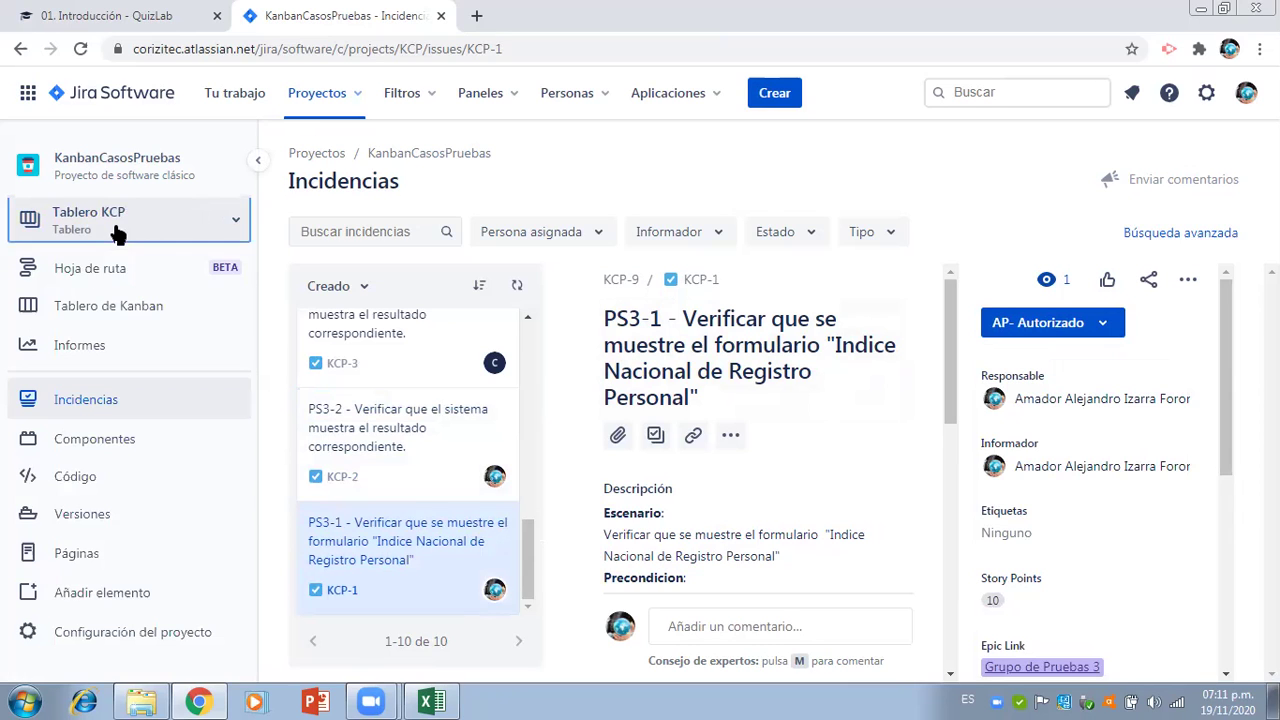
{"action": "left_click", "coordinate": [114, 310]}
{"action": "left_click", "coordinate": [114, 310]}
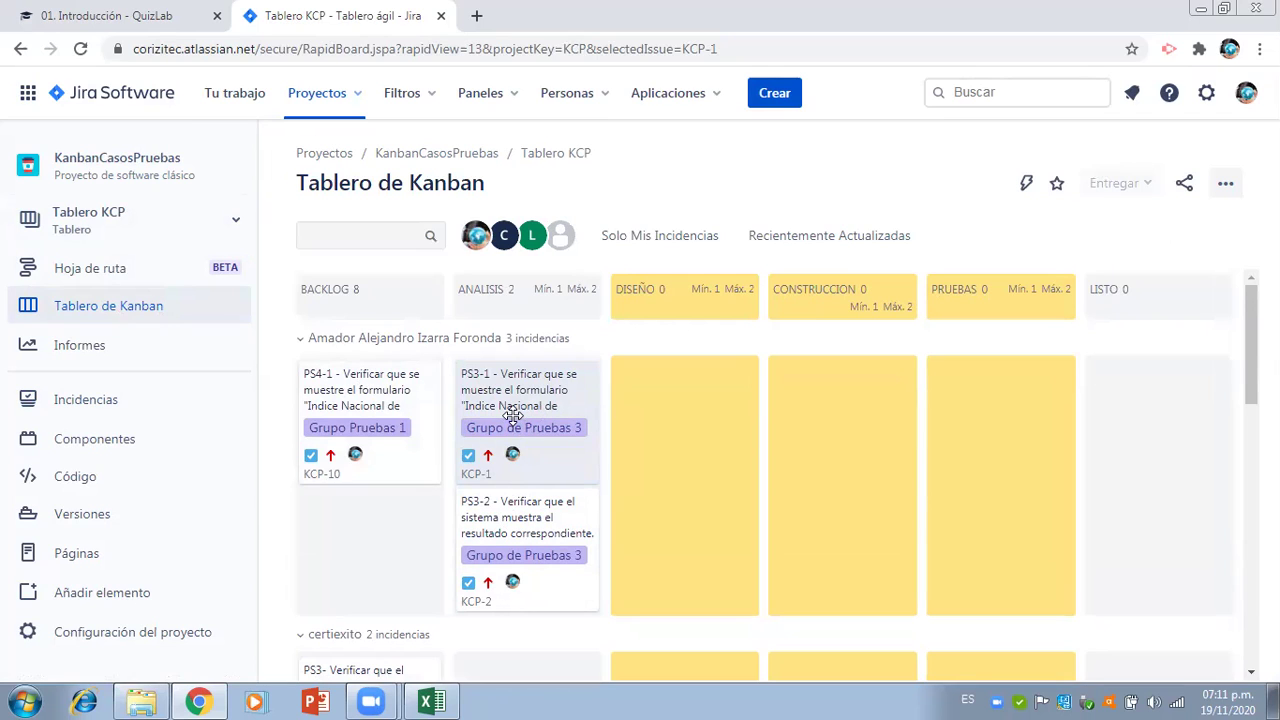
{"action": "left_click_drag", "start_coordinate": [512, 417], "coordinate": [686, 445]}
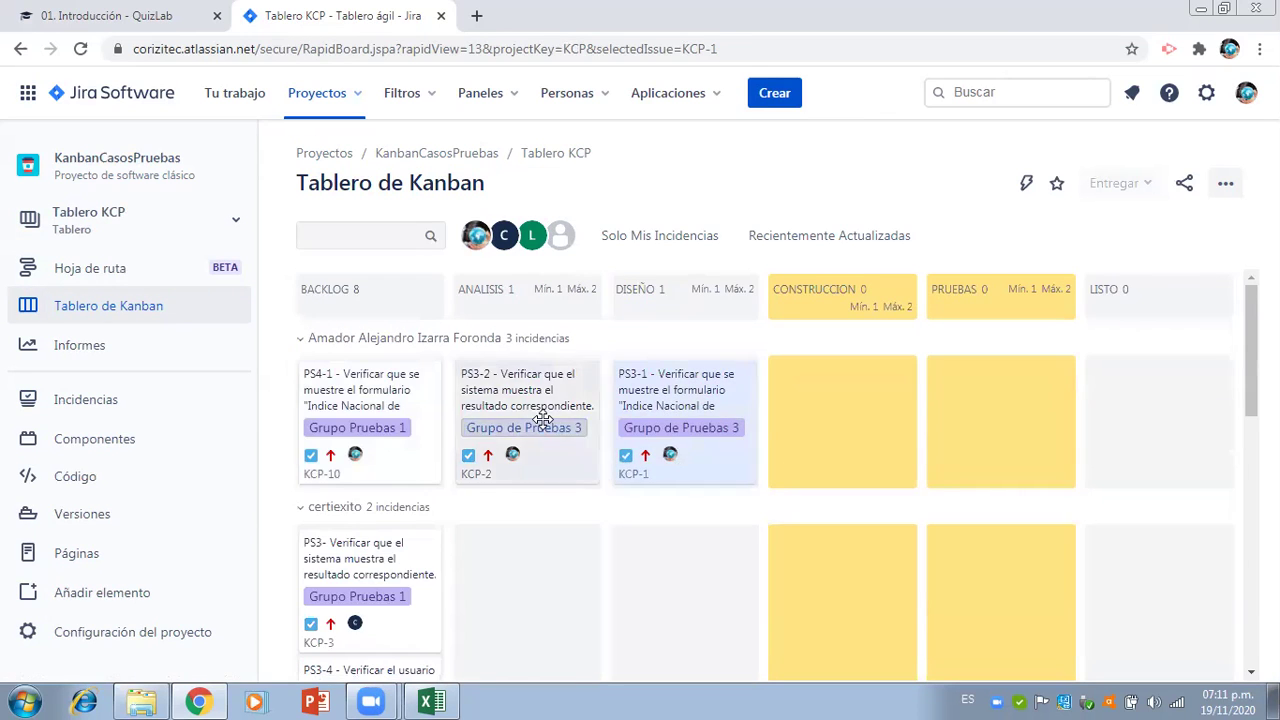
{"action": "left_click_drag", "start_coordinate": [511, 417], "coordinate": [657, 405]}
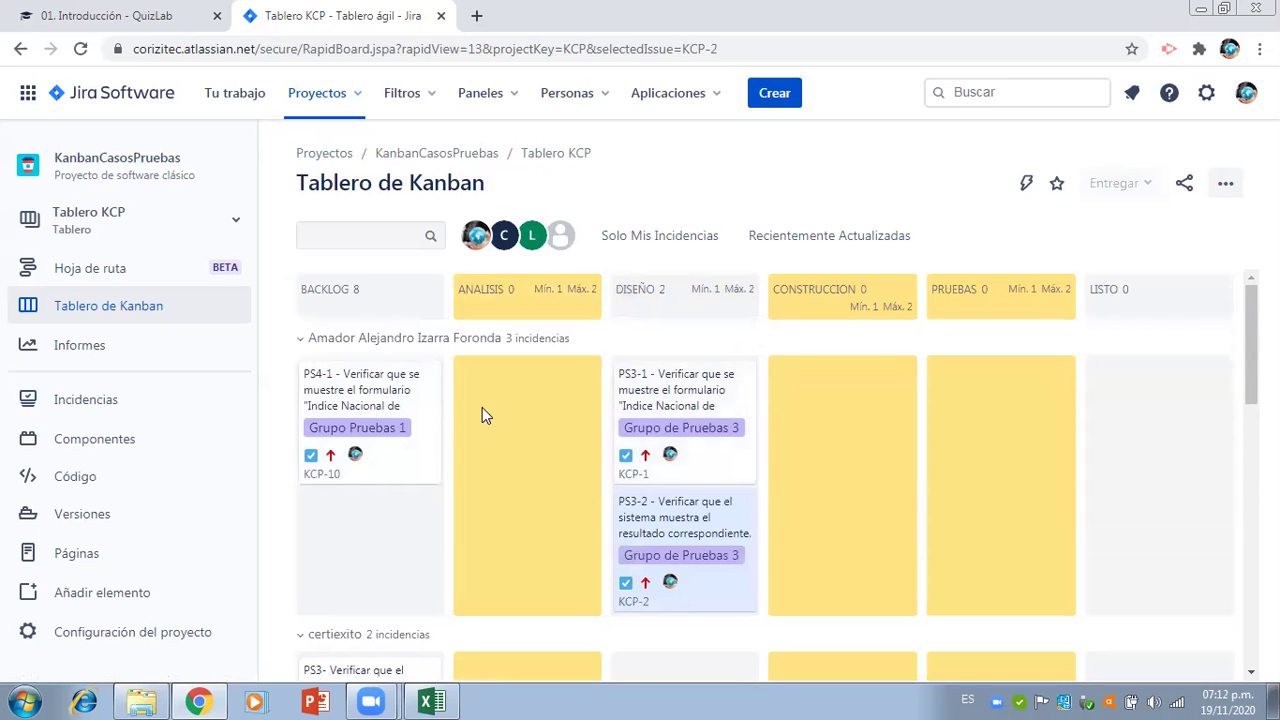
- Move the PS4-1 card from Backlog to Analisis and look over the other assignees' cards on the board
{"action": "left_click_drag", "start_coordinate": [345, 405], "coordinate": [506, 508]}
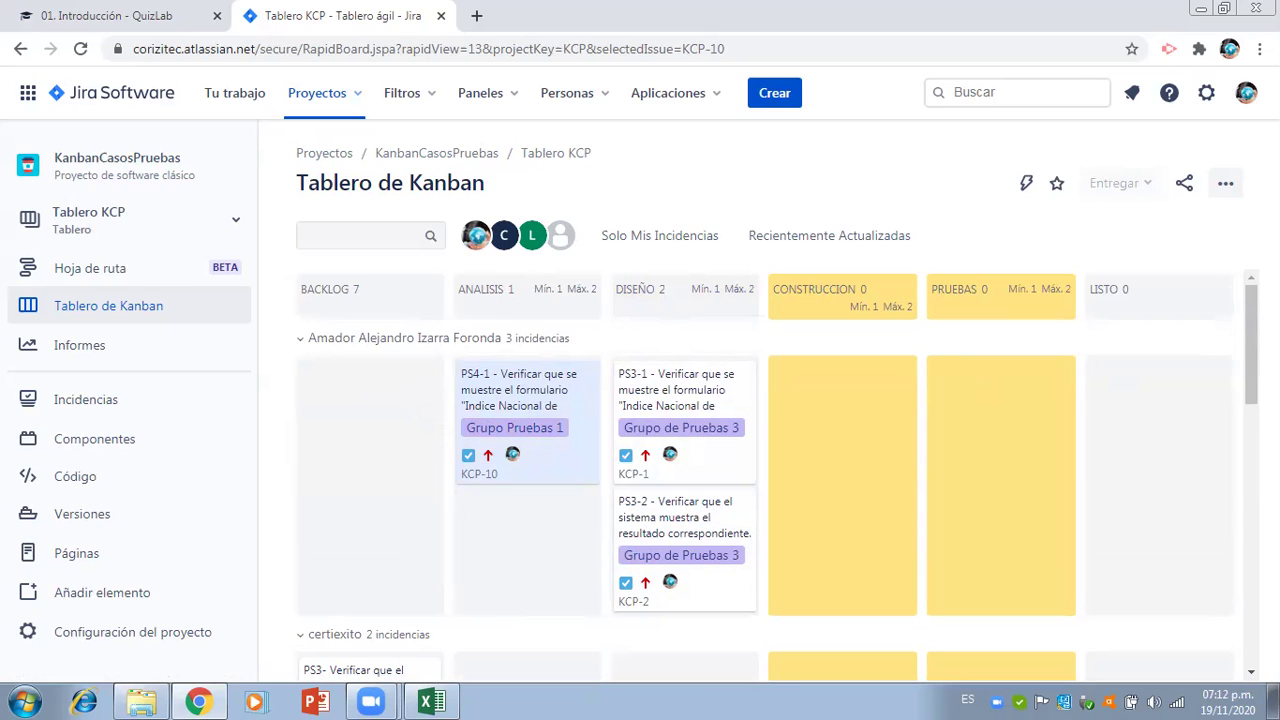
{"action": "scroll", "coordinate": [765, 500], "scroll_direction": "down", "scroll_amount": 3}
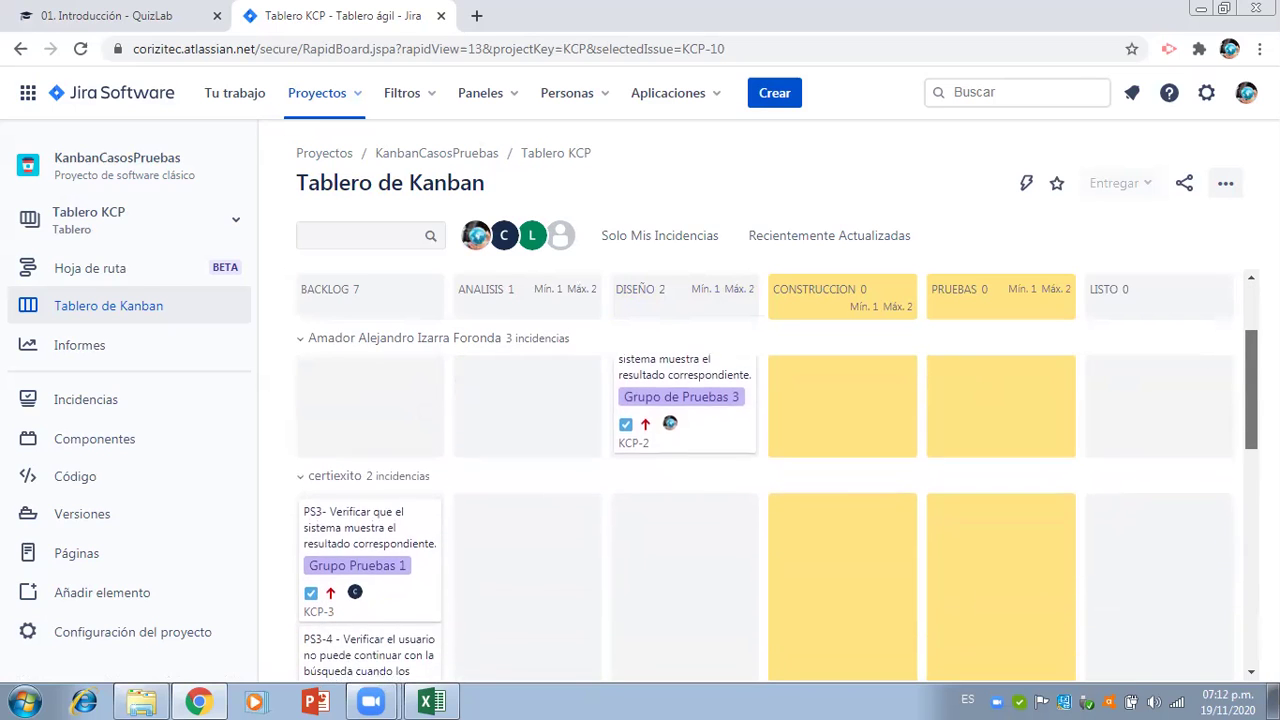
{"action": "scroll", "coordinate": [765, 500], "scroll_direction": "down", "scroll_amount": 5}
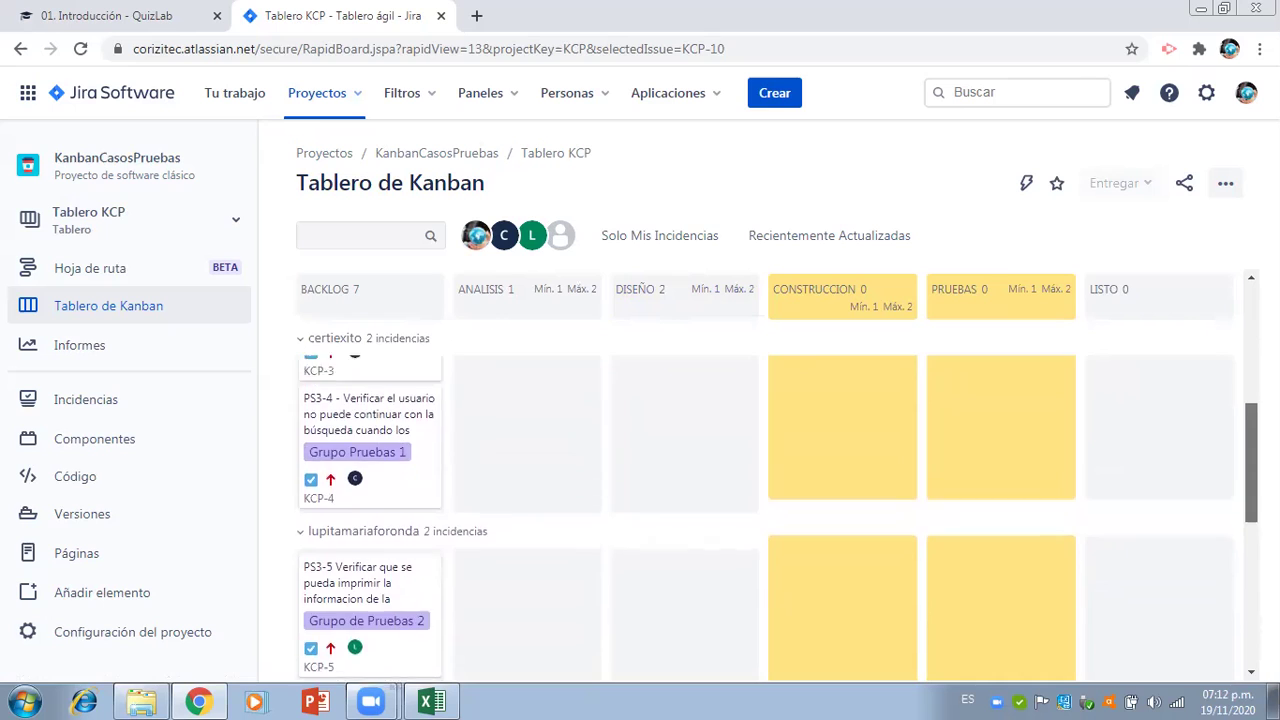
{"action": "scroll", "coordinate": [765, 500], "scroll_direction": "up", "scroll_amount": 6}
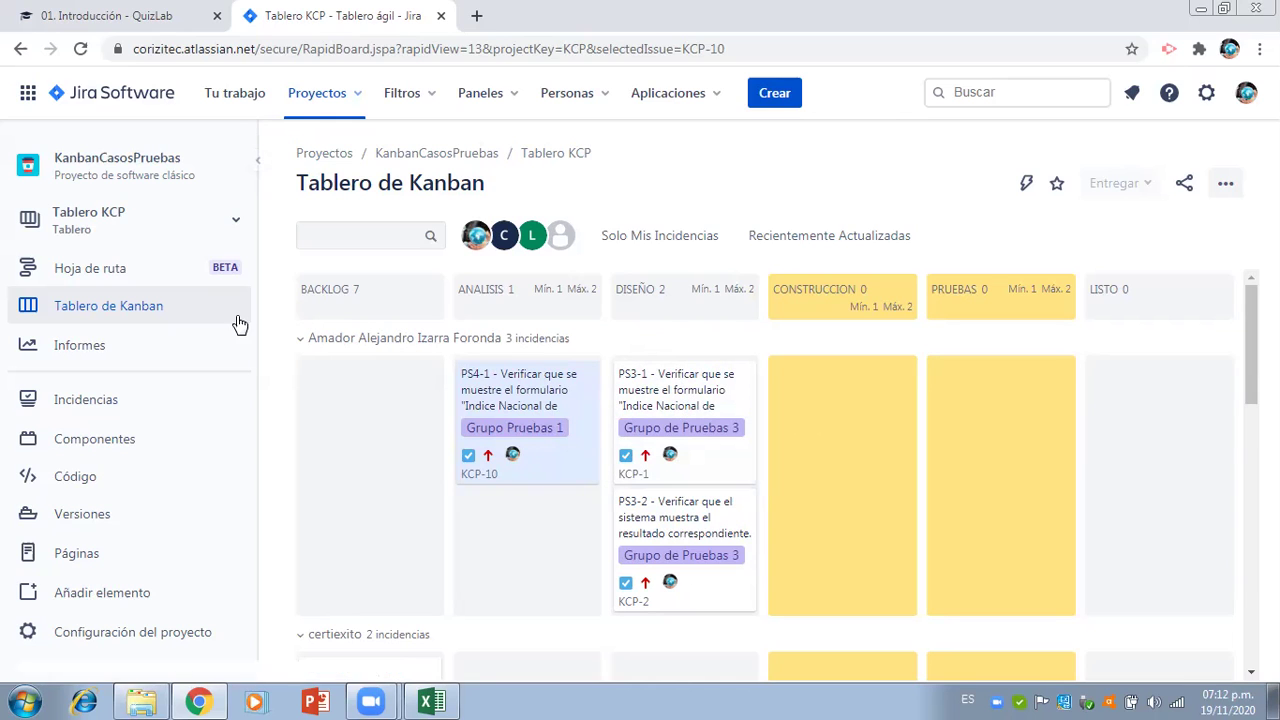
- Open issues PS3-1 and PS3-2 from the project's issue list and check their current statuses
{"action": "left_click", "coordinate": [113, 404]}
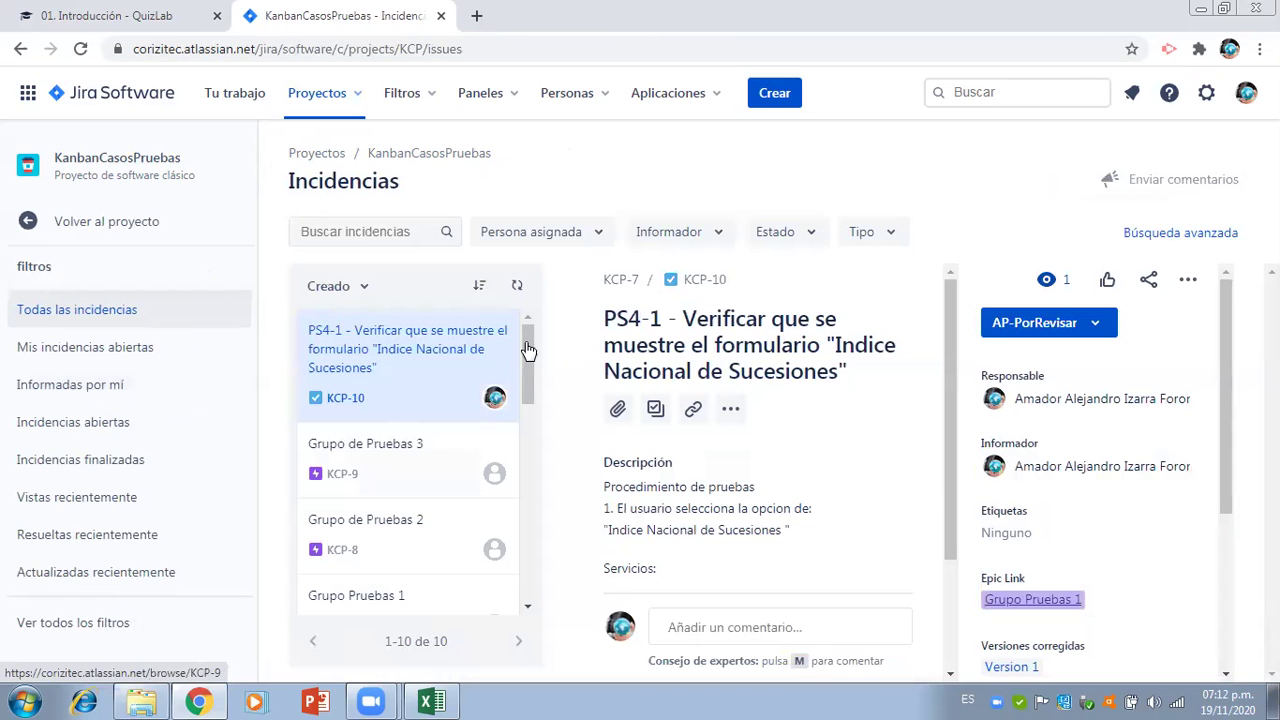
{"action": "left_click_drag", "start_coordinate": [530, 345], "coordinate": [536, 548]}
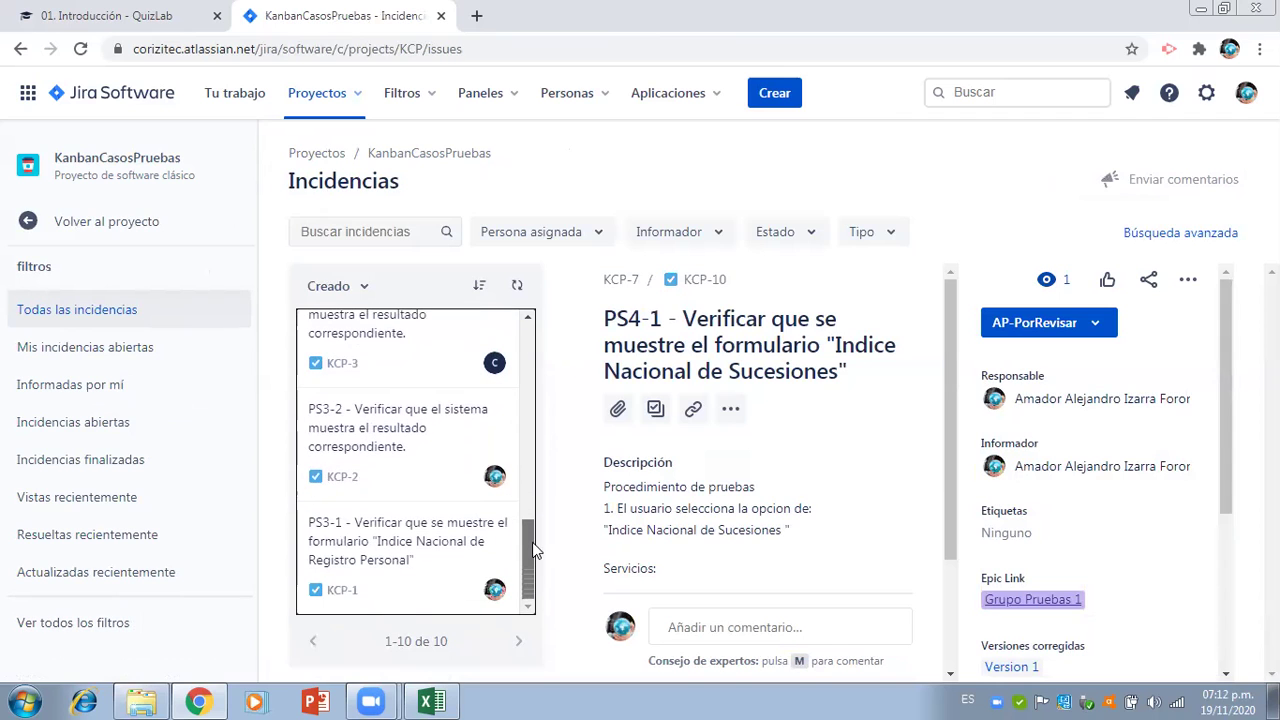
{"action": "left_click", "coordinate": [462, 537]}
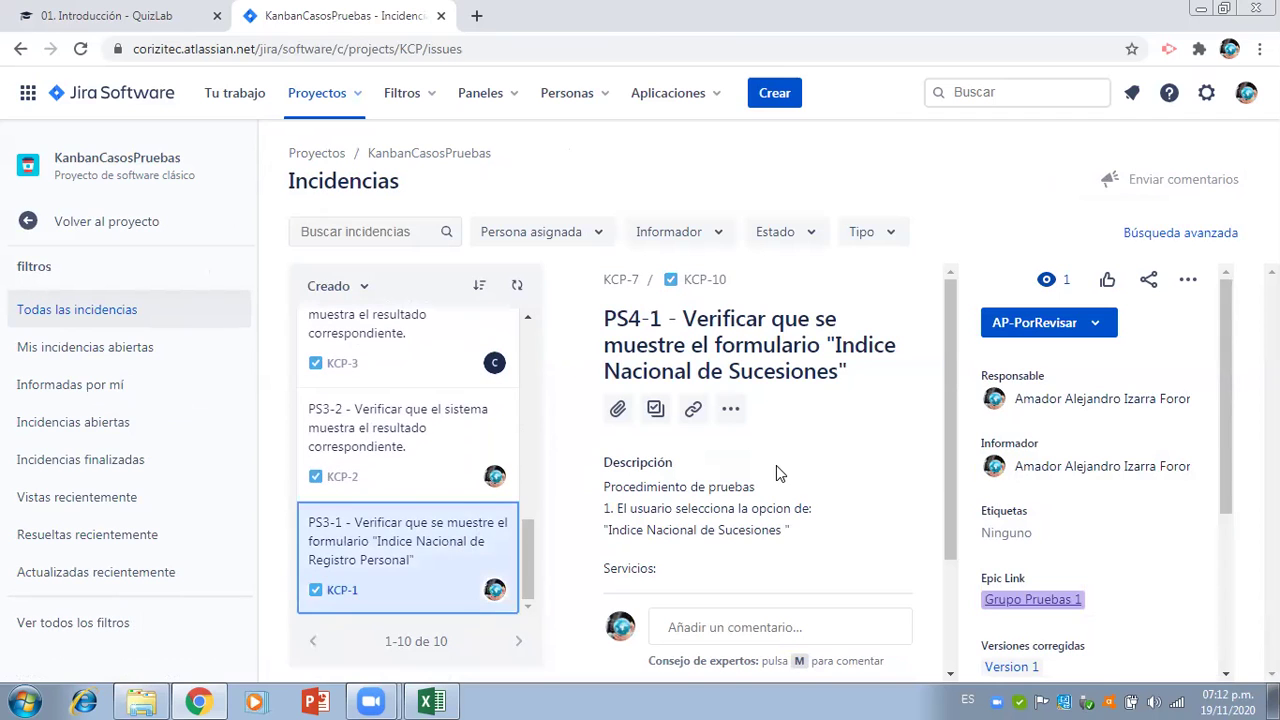
{"action": "left_click", "coordinate": [1115, 330]}
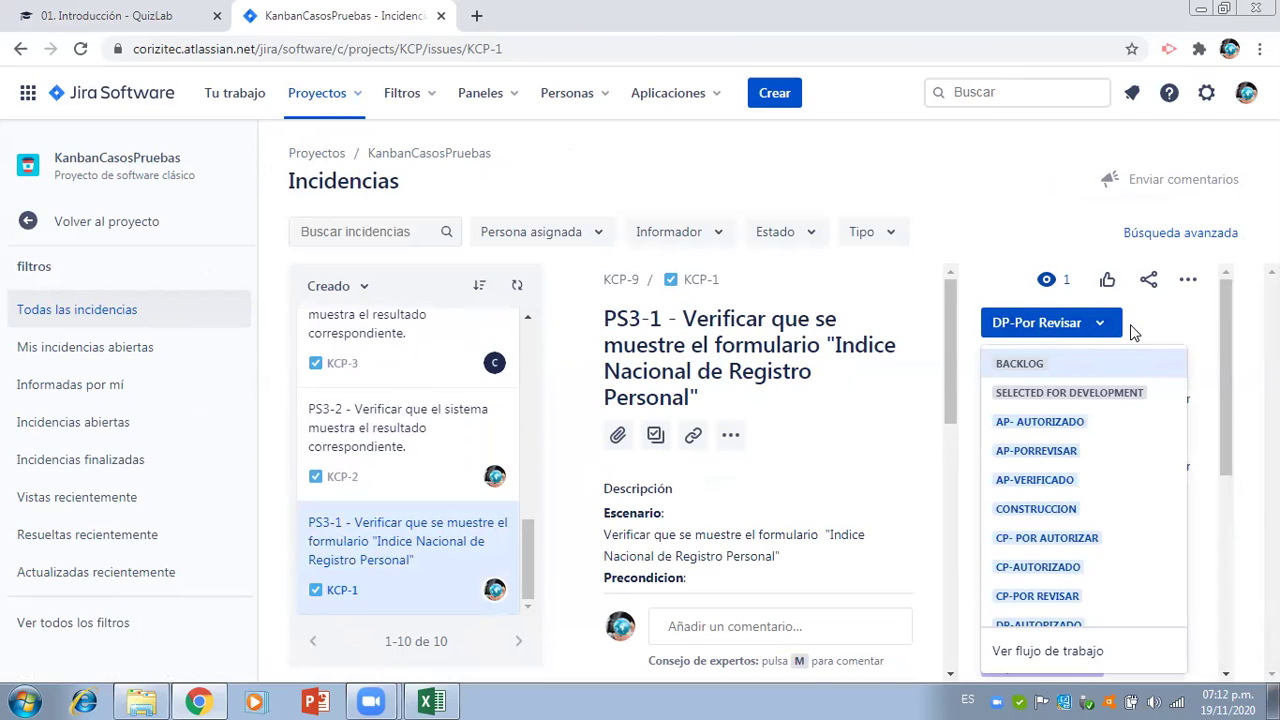
{"action": "left_click", "coordinate": [1133, 332]}
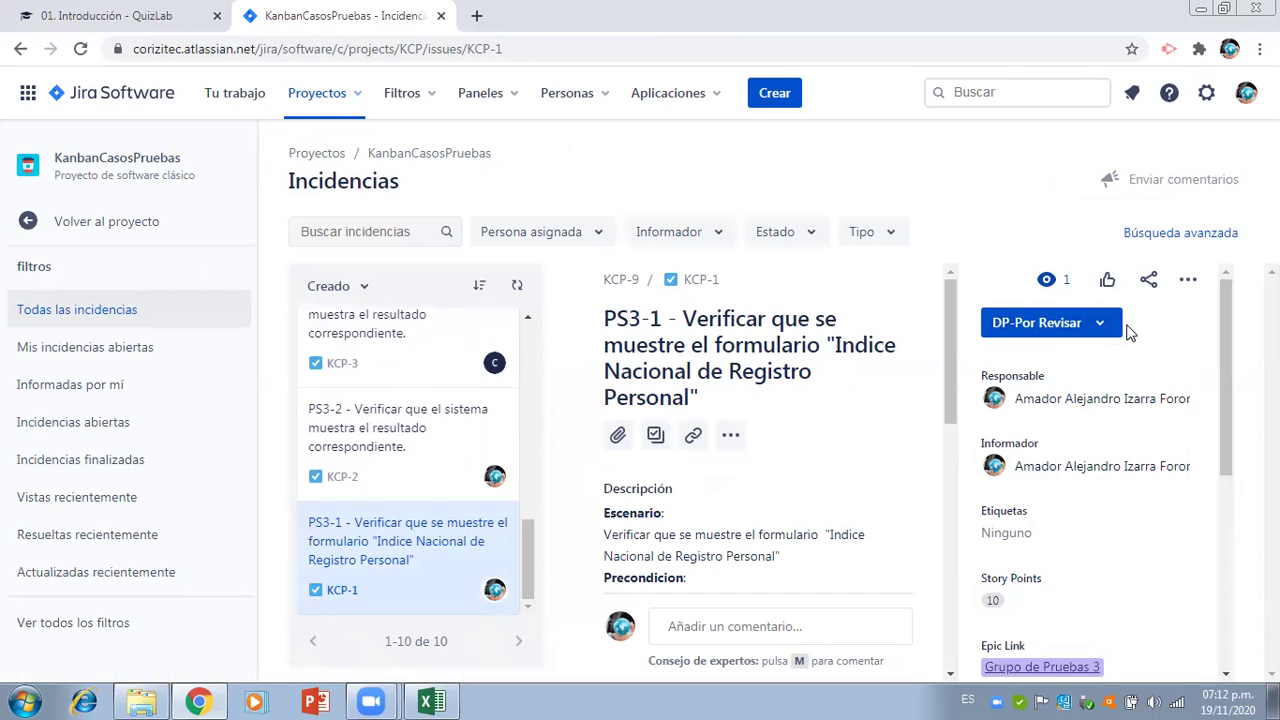
{"action": "left_click", "coordinate": [410, 455]}
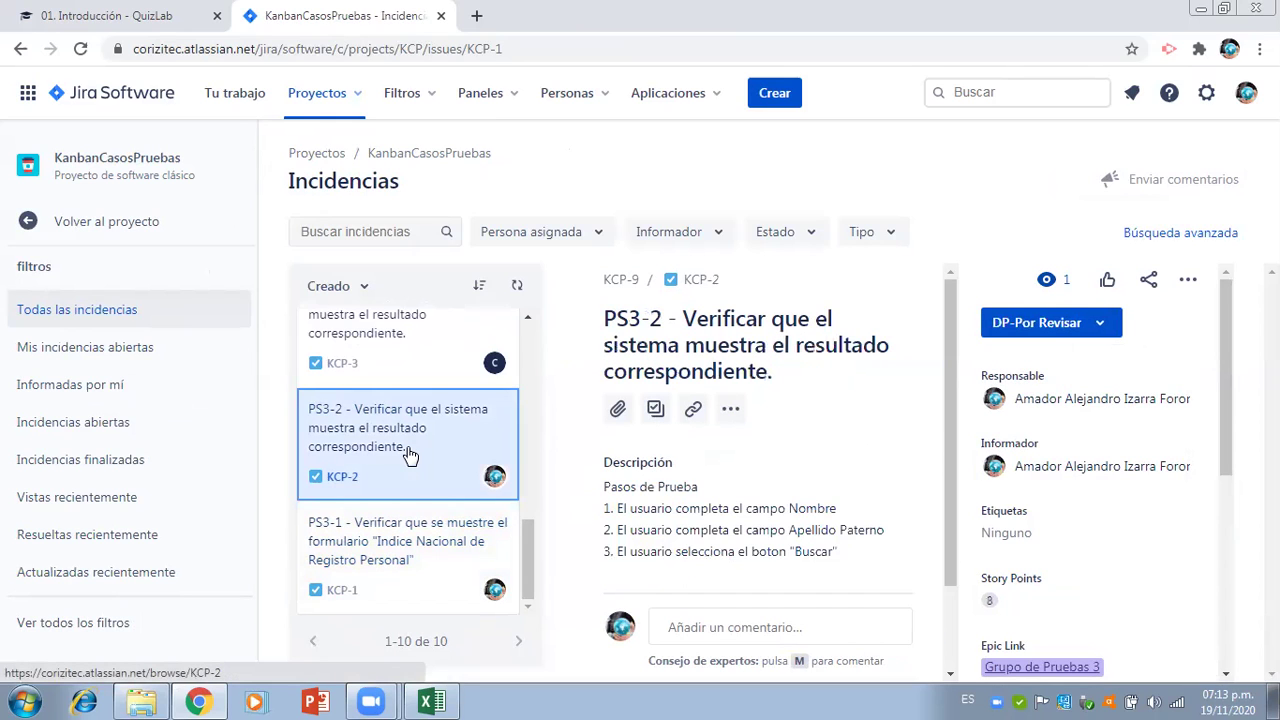
- Reopen issue PS3-1 and change its status to DP-Revisado
{"action": "left_click", "coordinate": [416, 538]}
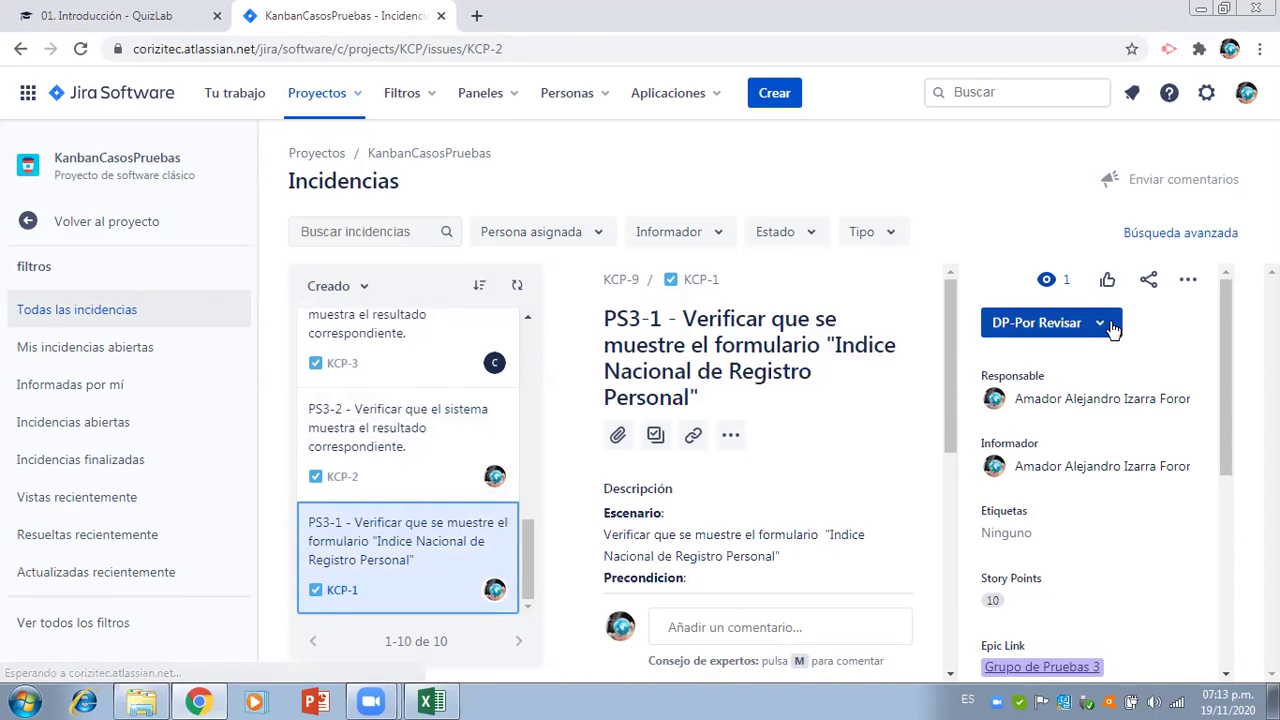
{"action": "left_click", "coordinate": [1100, 324]}
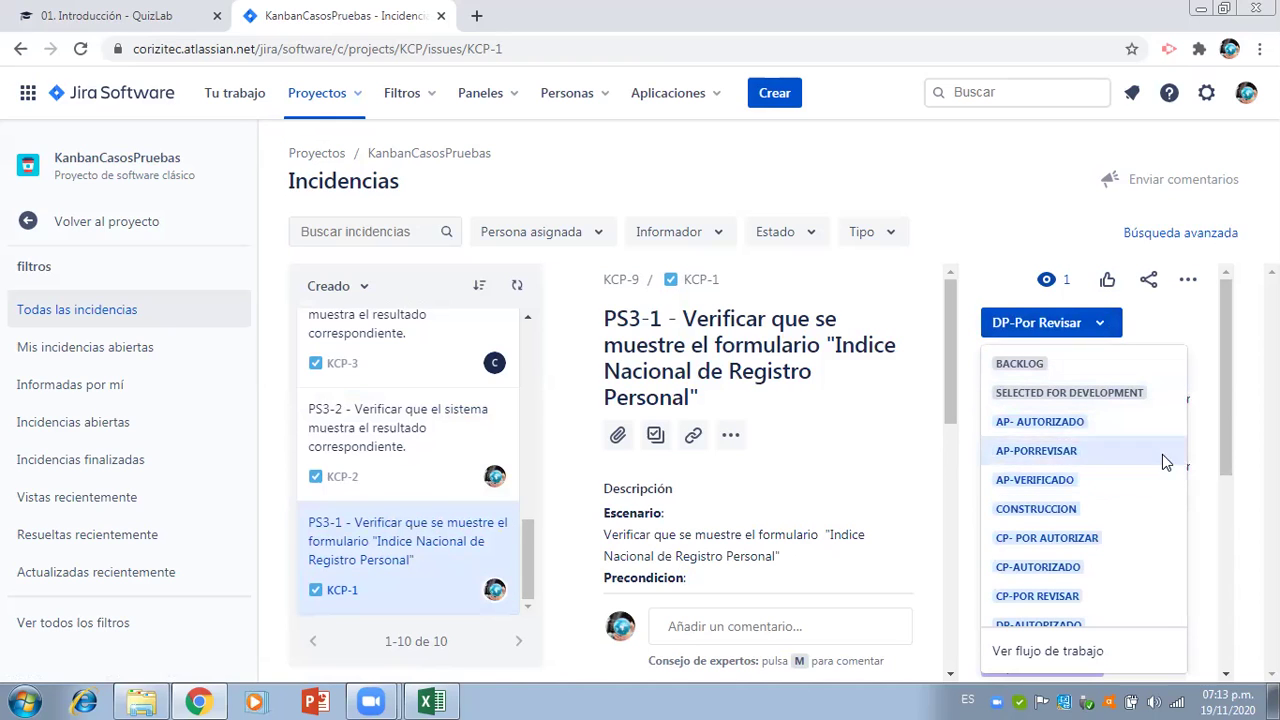
{"action": "scroll", "coordinate": [1229, 410], "scroll_direction": "down", "scroll_amount": 2}
{"action": "scroll", "coordinate": [1229, 410], "scroll_direction": "down", "scroll_amount": 3}
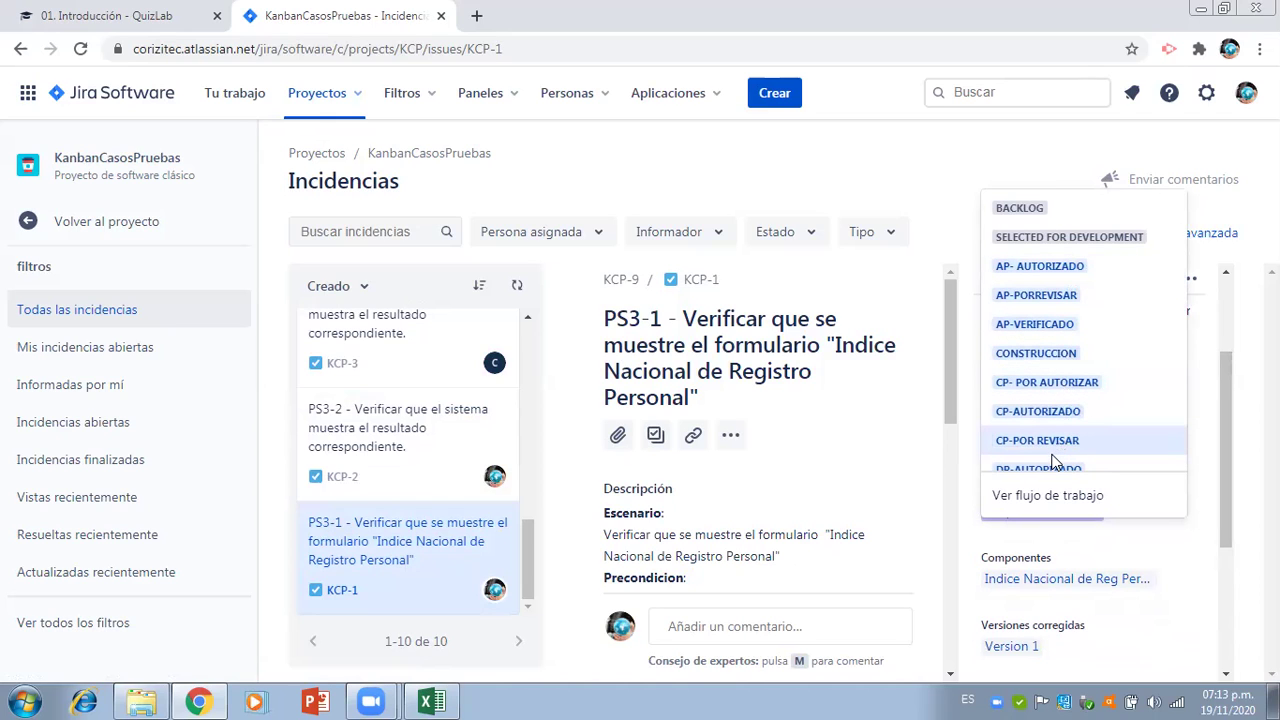
{"action": "scroll", "coordinate": [1052, 460], "scroll_direction": "down", "scroll_amount": 2}
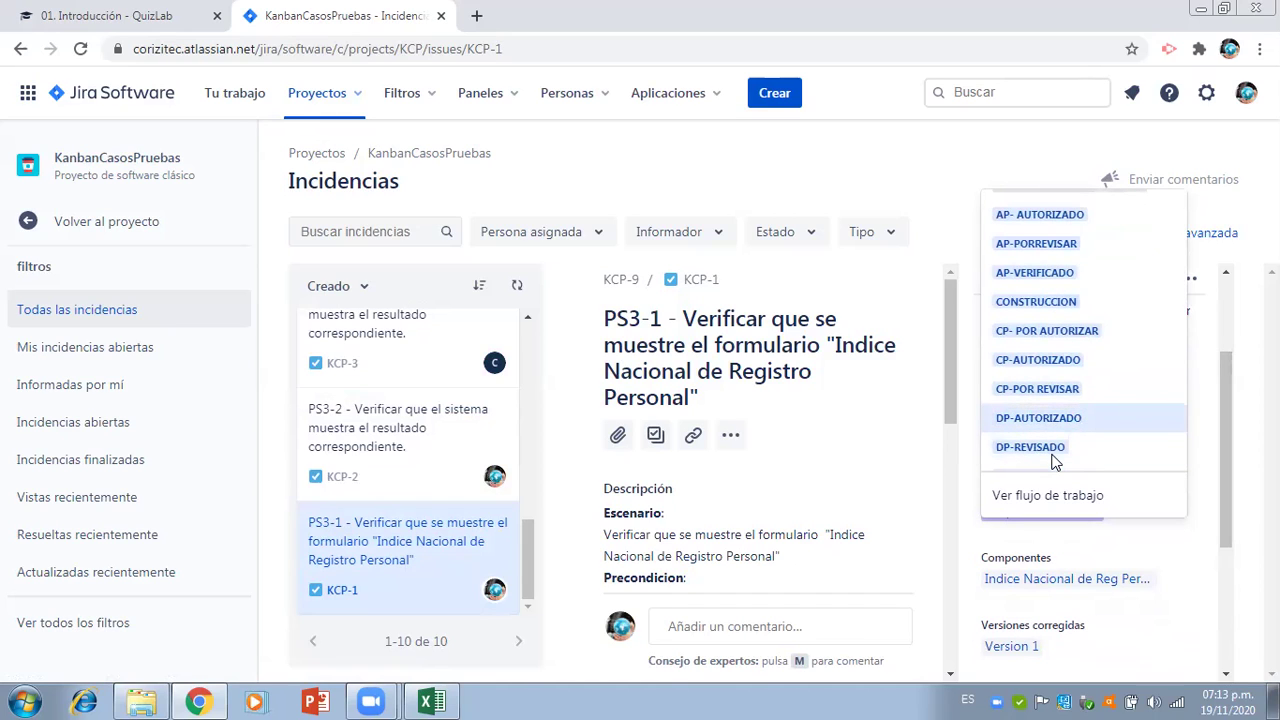
{"action": "key", "text": "Up"}
{"action": "key", "text": "Down"}
{"action": "key", "text": "Down"}
{"action": "left_click", "coordinate": [1055, 462]}
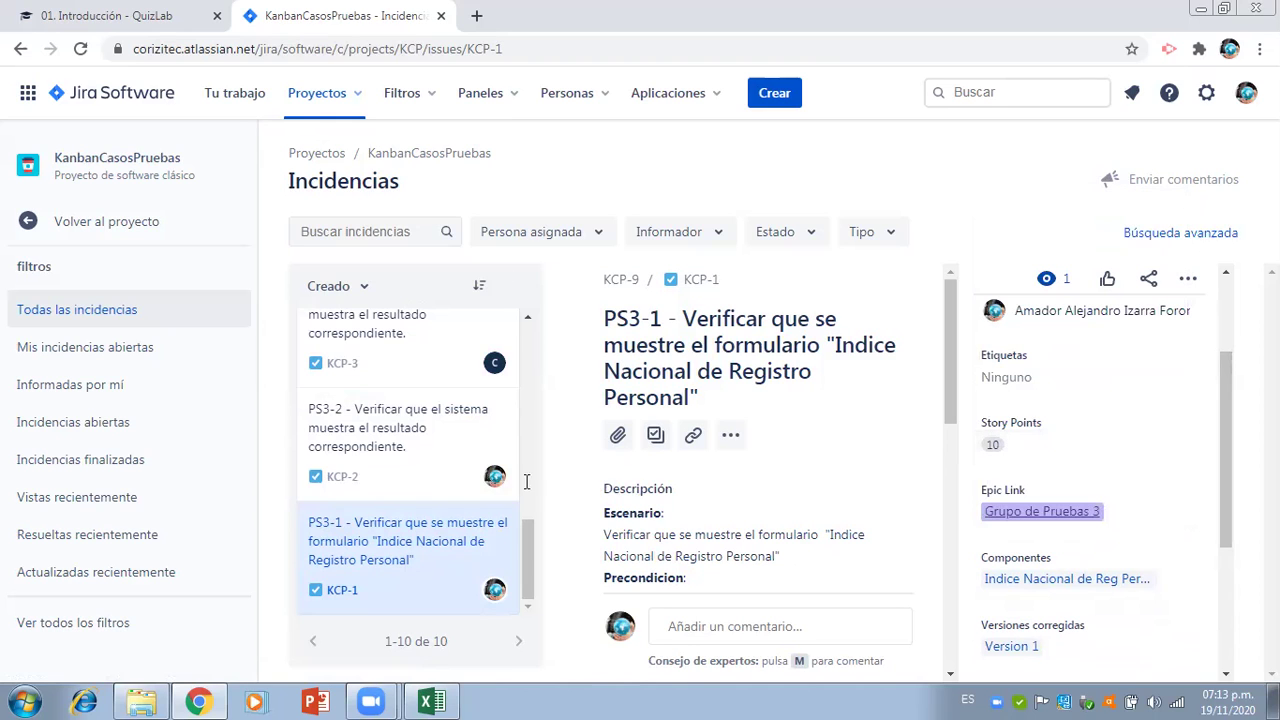
- Open issue PS3-2 and change its status to DP-Revisado
{"action": "left_click", "coordinate": [412, 432]}
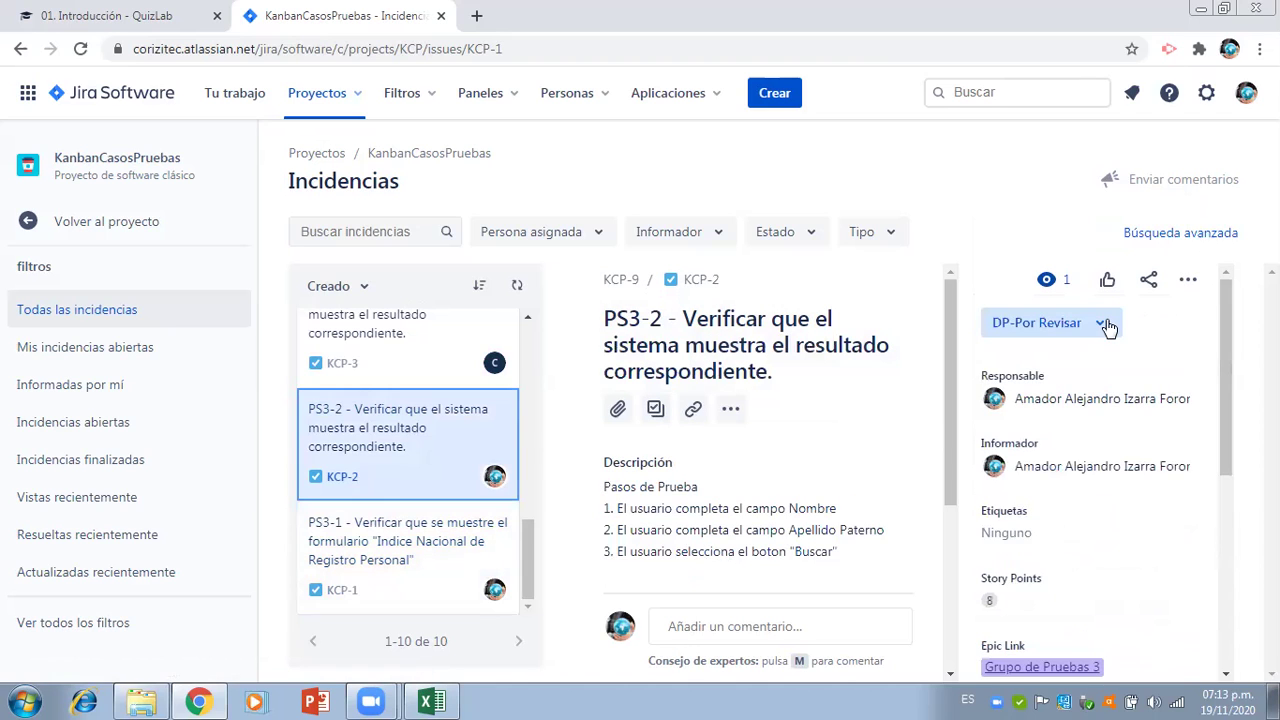
{"action": "left_click", "coordinate": [1102, 323]}
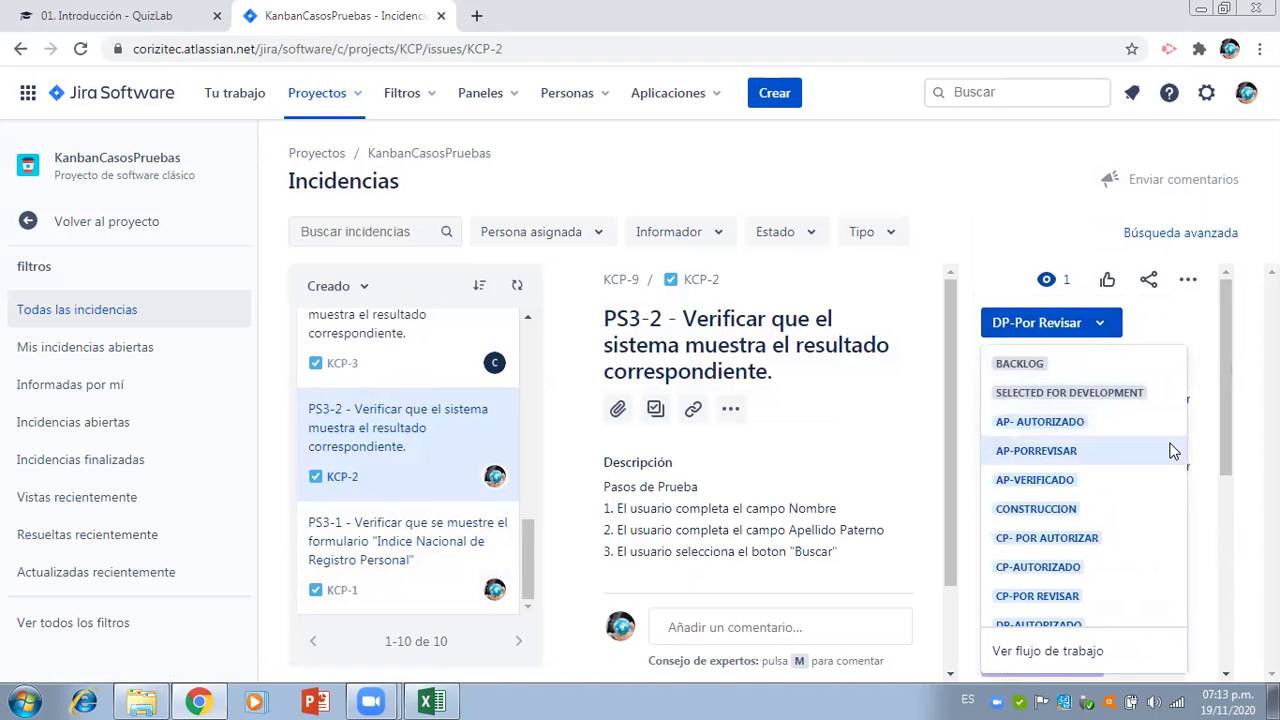
{"action": "key", "text": "Down"}
{"action": "key", "text": "Down"}
{"action": "key", "text": "Down"}
{"action": "key", "text": "Down"}
{"action": "key", "text": "Down"}
{"action": "key", "text": "Down"}
{"action": "key", "text": "Down"}
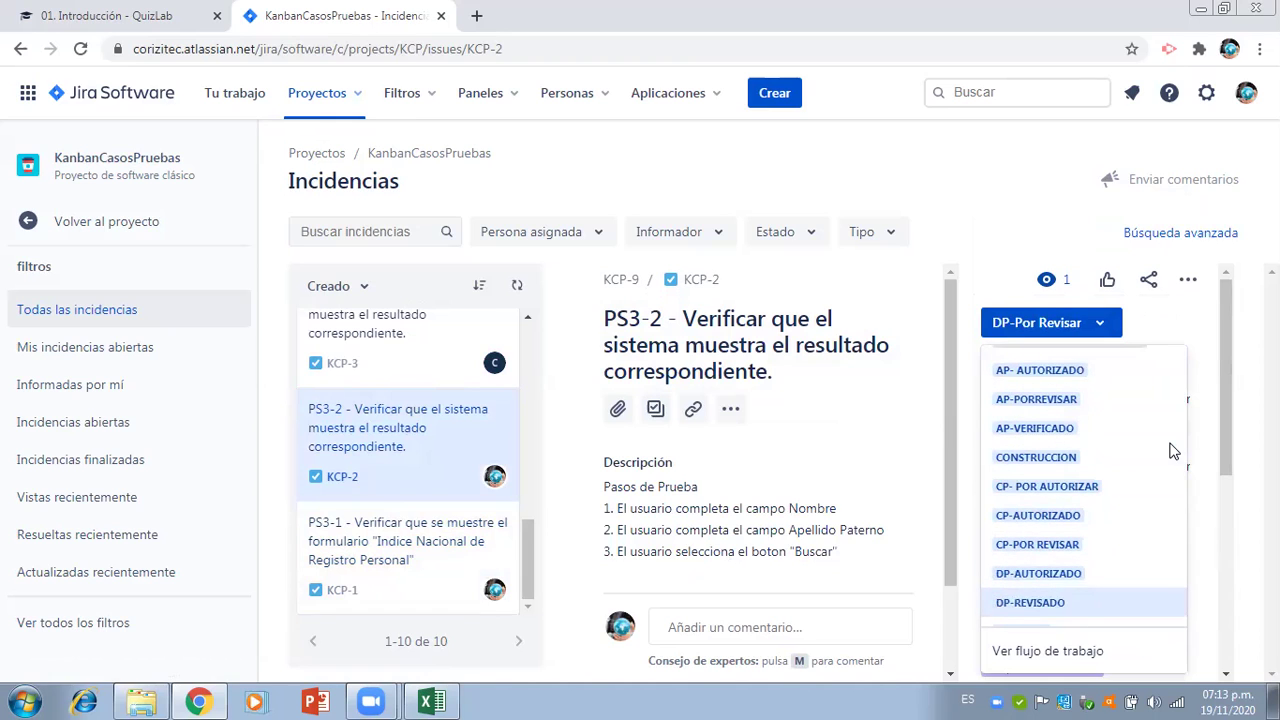
{"action": "key", "text": "Return"}
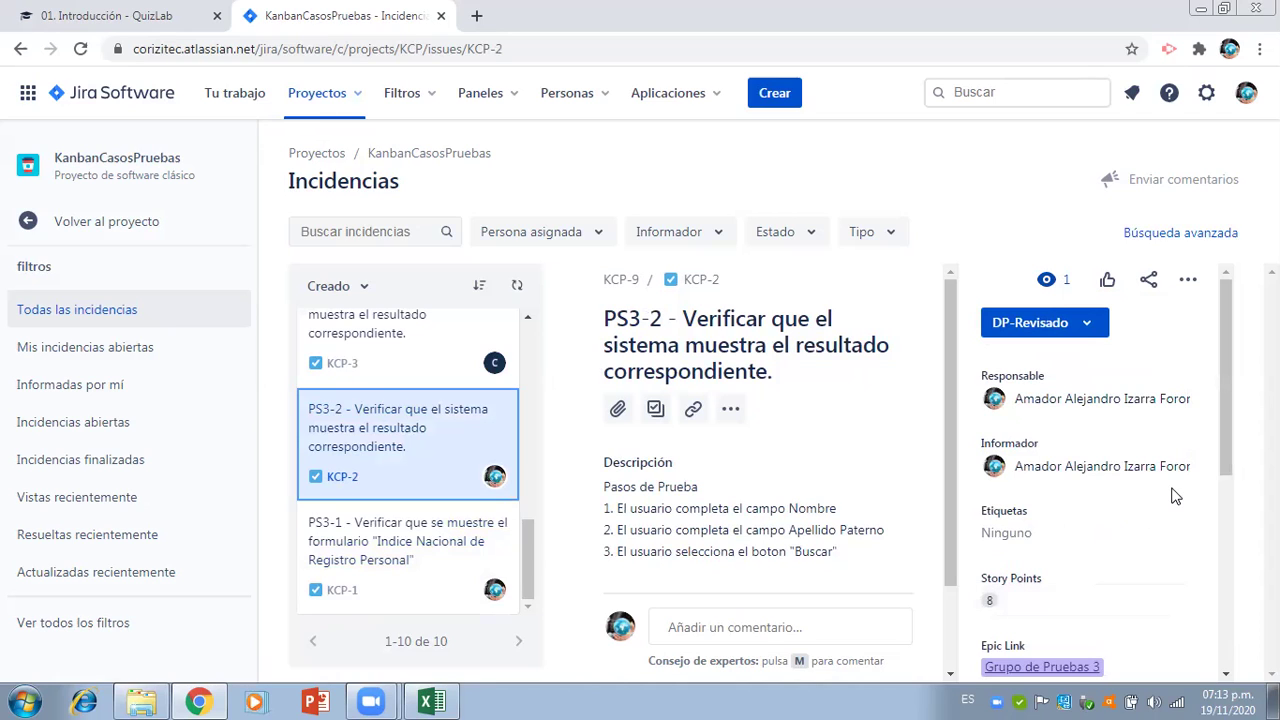
- Advance the status of issue PS3-2 to DP-Autorizado
{"action": "left_click", "coordinate": [1096, 335]}
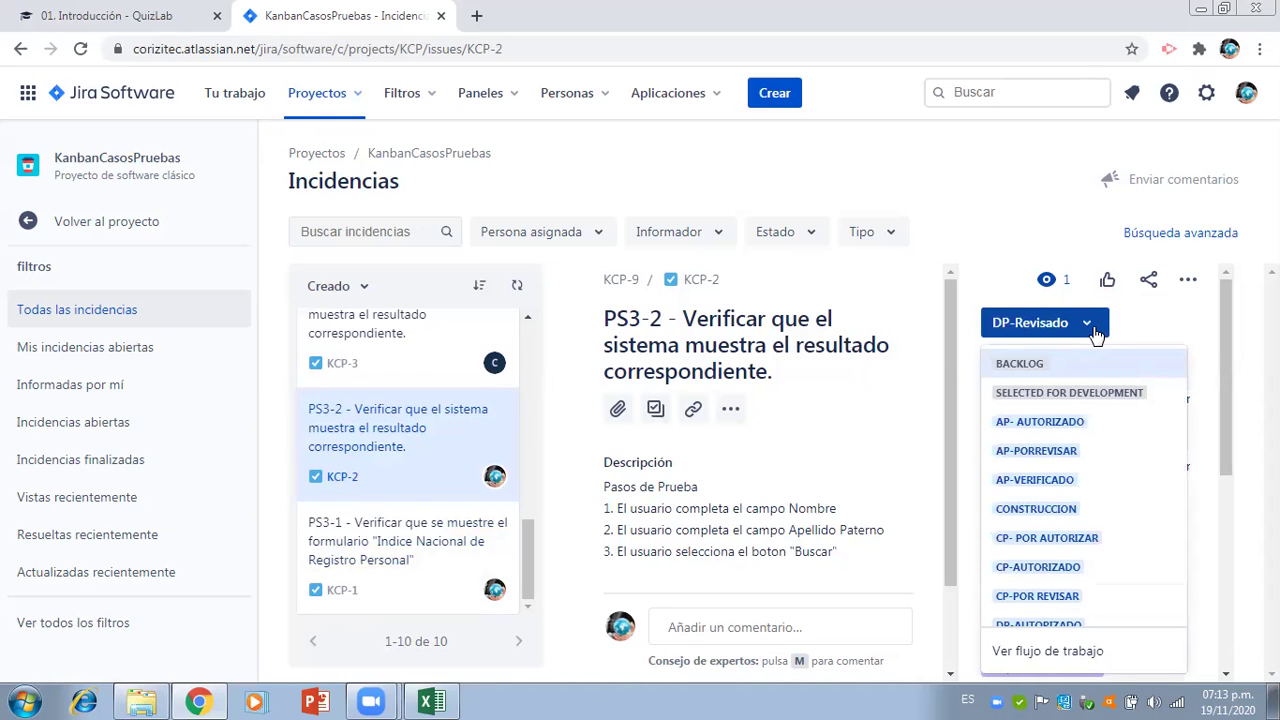
{"action": "key", "text": "Down"}
{"action": "key", "text": "Down"}
{"action": "key", "text": "Down"}
{"action": "key", "text": "Down"}
{"action": "key", "text": "Down"}
{"action": "key", "text": "Down"}
{"action": "key", "text": "Down"}
{"action": "key", "text": "Down"}
{"action": "key", "text": "Down"}
{"action": "key", "text": "Down"}
{"action": "key", "text": "Down"}
{"action": "key", "text": "Down"}
{"action": "key", "text": "Down"}
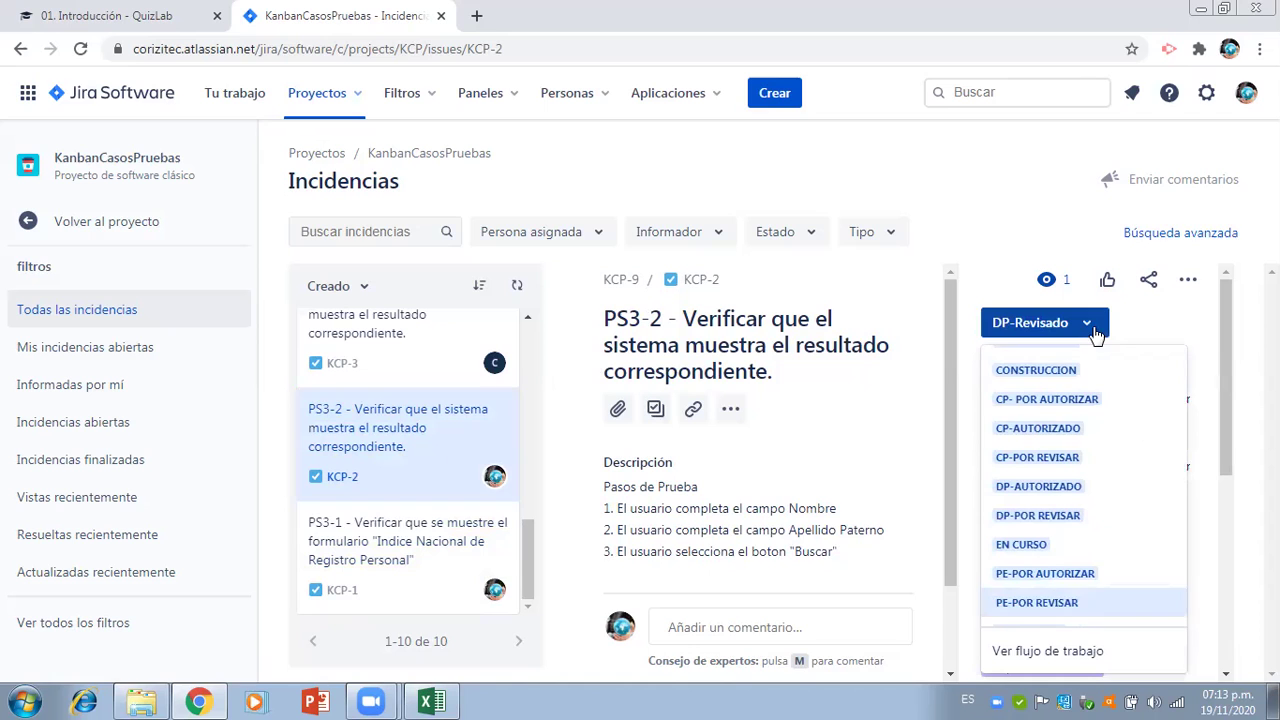
{"action": "left_click", "coordinate": [1065, 487]}
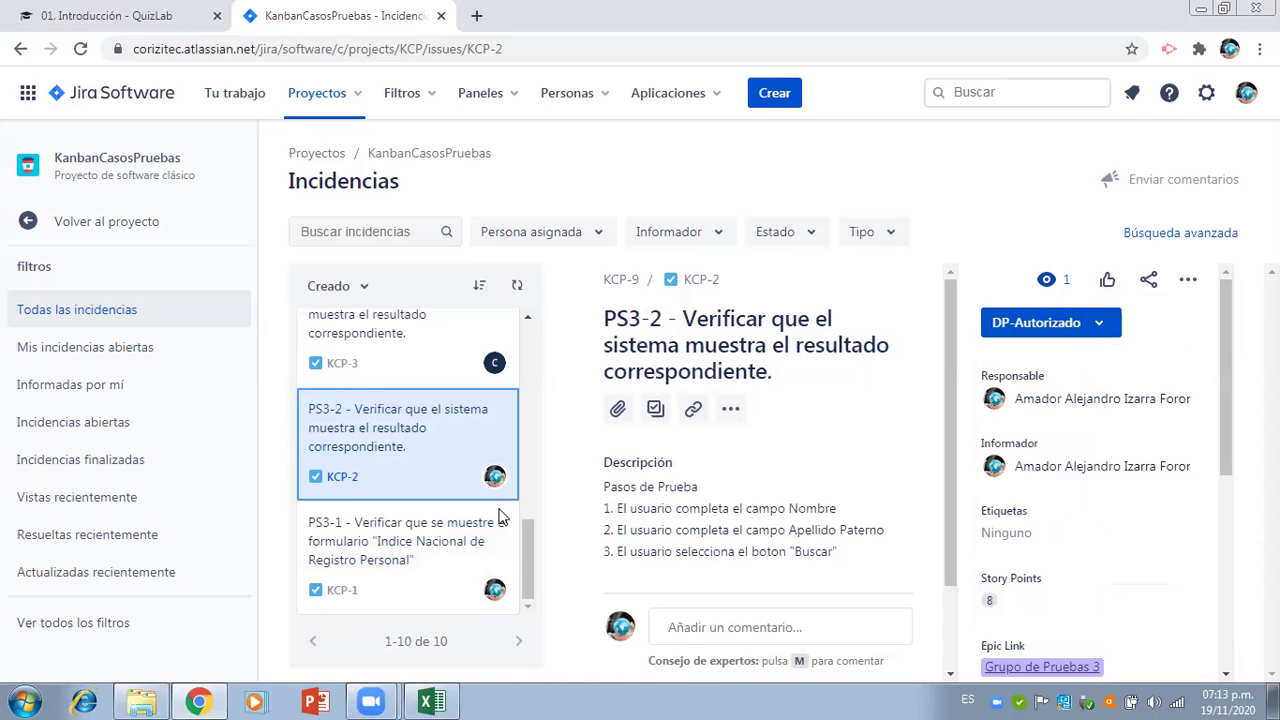
- Open issue PS3-1 and advance its status to DP-Autorizado
{"action": "left_click", "coordinate": [456, 538]}
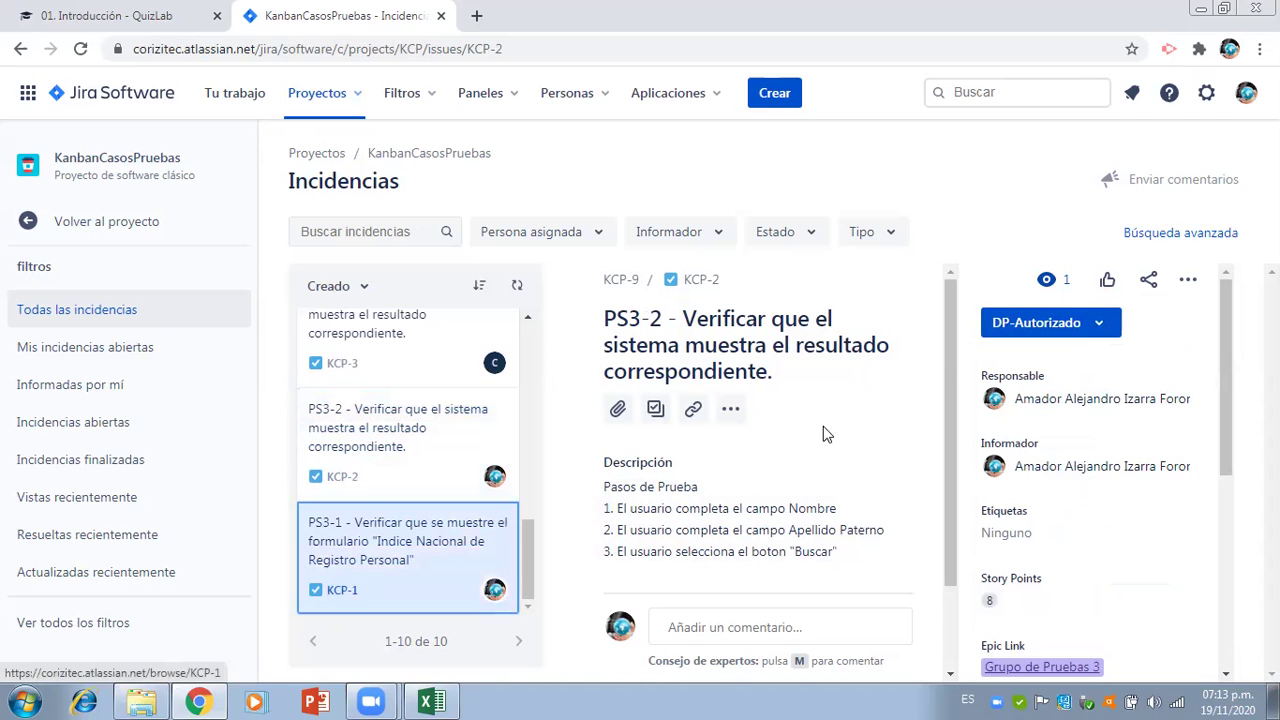
{"action": "left_click", "coordinate": [1100, 335]}
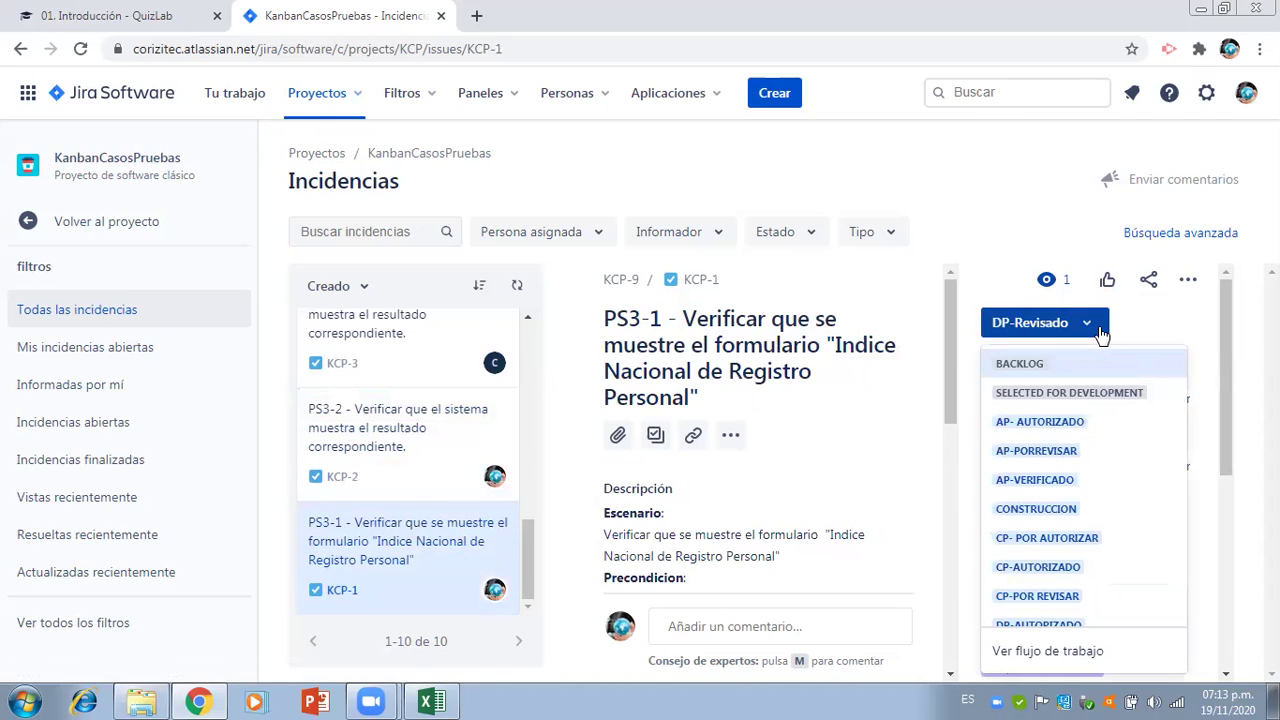
{"action": "key", "text": "Down"}
{"action": "key", "text": "Down"}
{"action": "key", "text": "Down"}
{"action": "key", "text": "Down"}
{"action": "key", "text": "Down"}
{"action": "key", "text": "Down"}
{"action": "key", "text": "Down"}
{"action": "key", "text": "Down"}
{"action": "key", "text": "Down"}
{"action": "key", "text": "Down"}
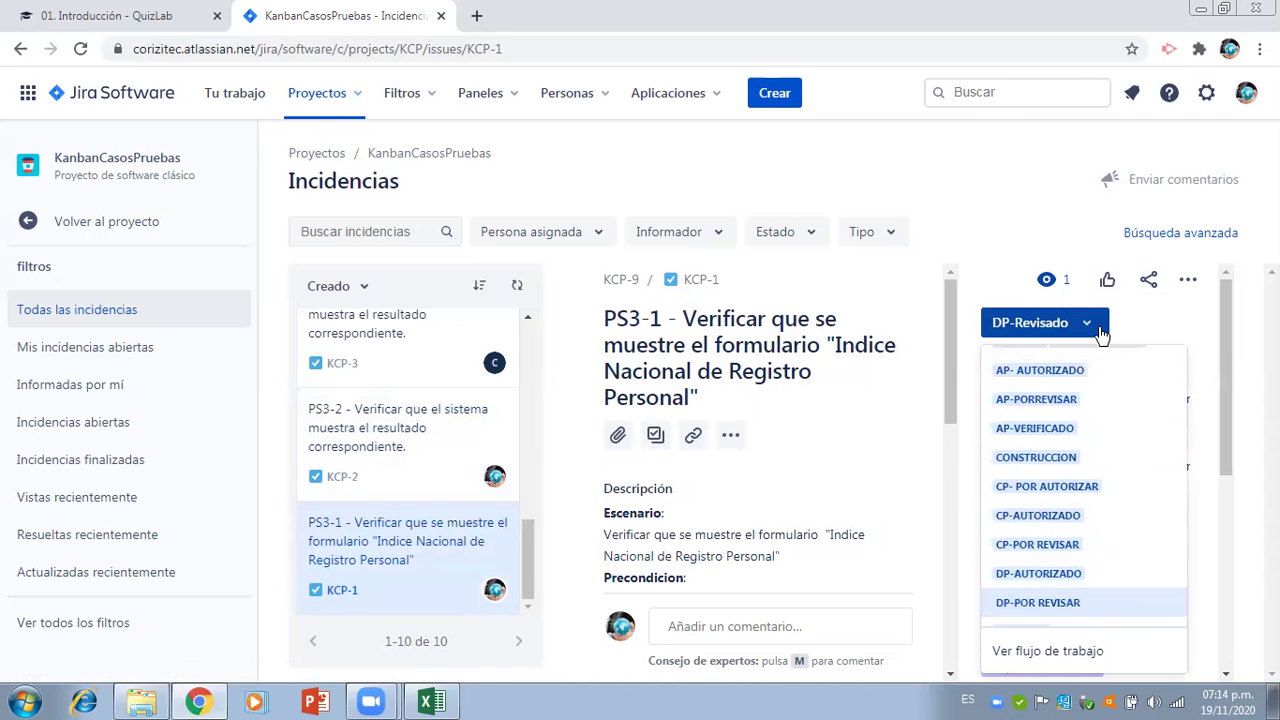
{"action": "key", "text": "Up"}
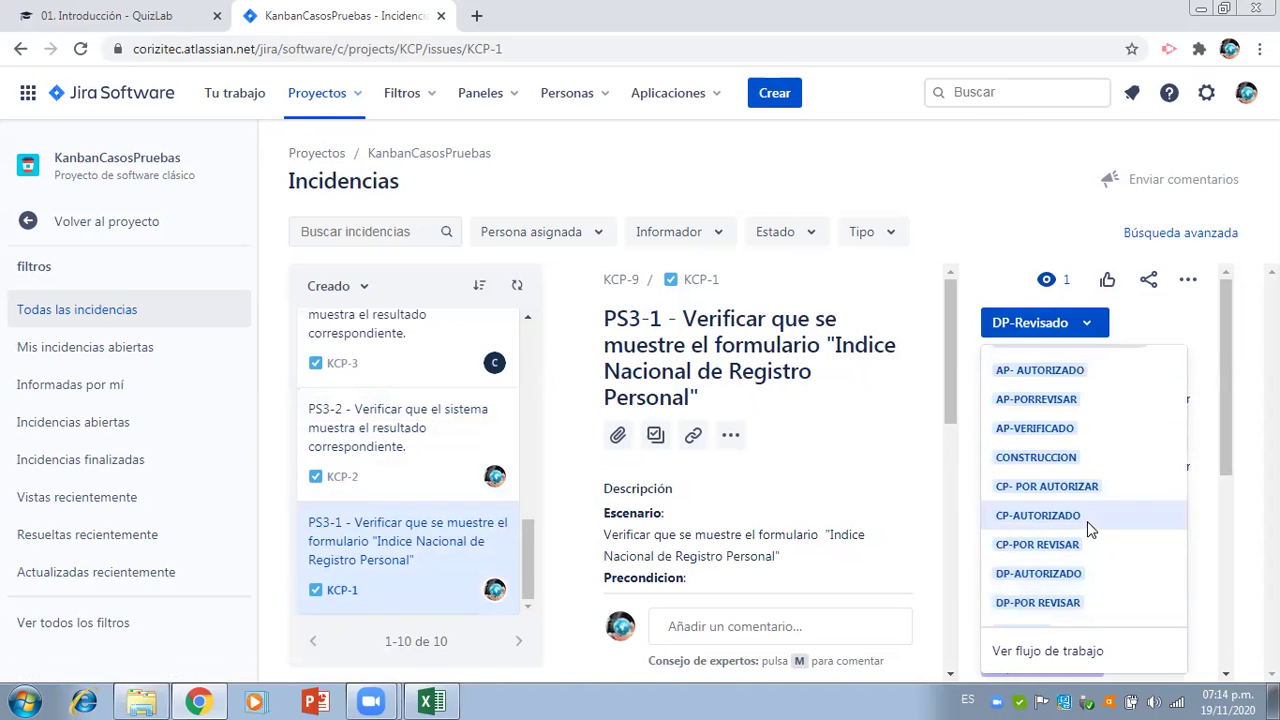
{"action": "key", "text": "Return"}
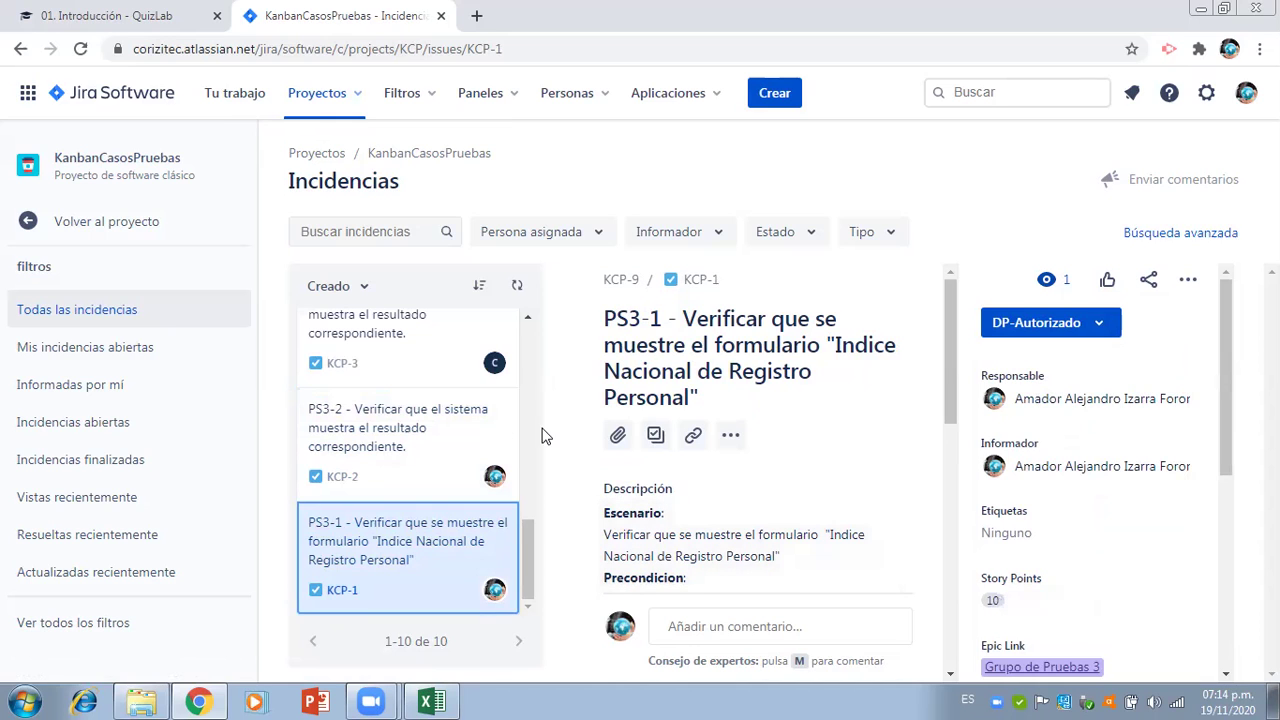
- Return to the Kanban board and move cards PS3-1 and PS3-2 from Diseño to Construccion
{"action": "left_click", "coordinate": [147, 223]}
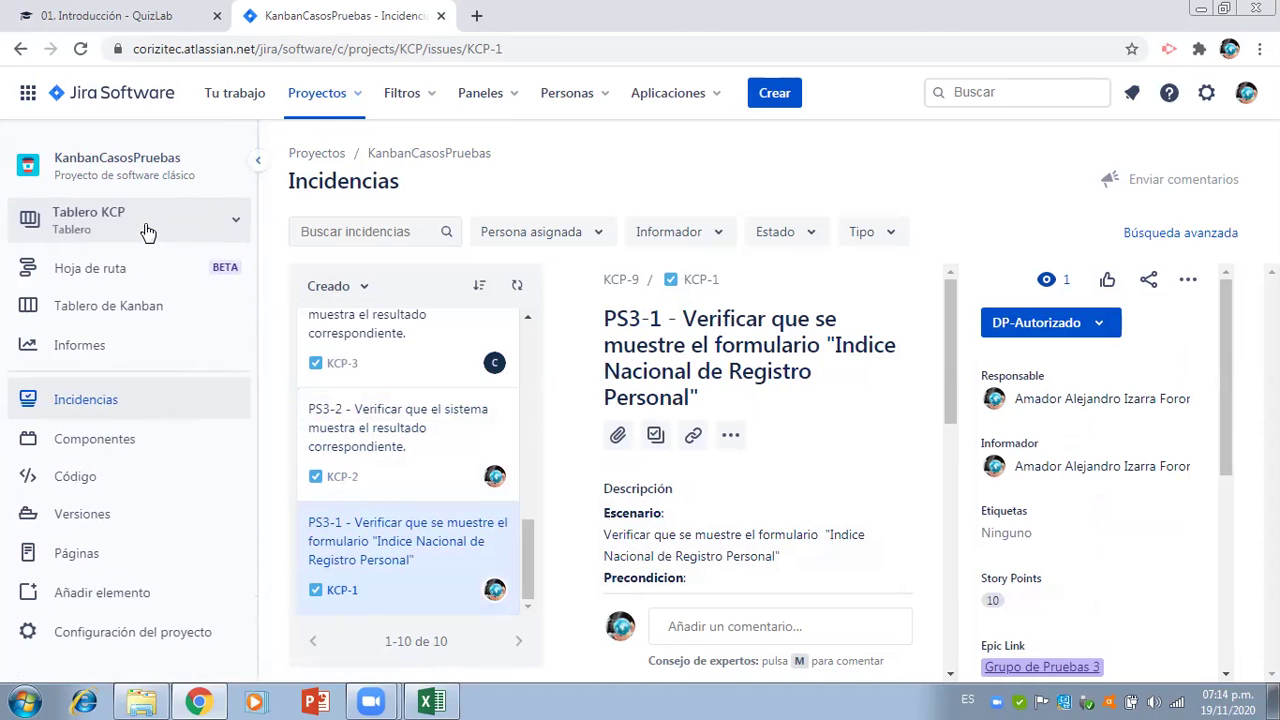
{"action": "left_click", "coordinate": [117, 310]}
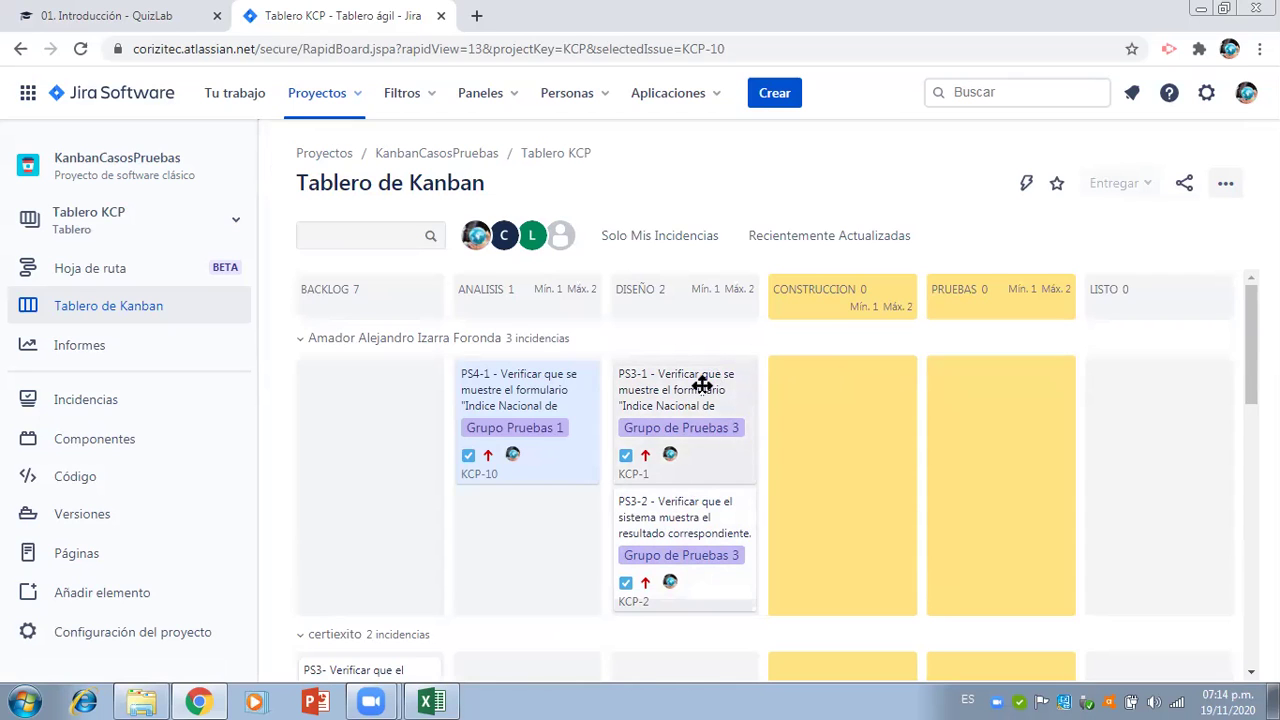
{"action": "left_click_drag", "start_coordinate": [702, 384], "coordinate": [849, 434]}
{"action": "left_click_drag", "start_coordinate": [698, 418], "coordinate": [846, 403]}
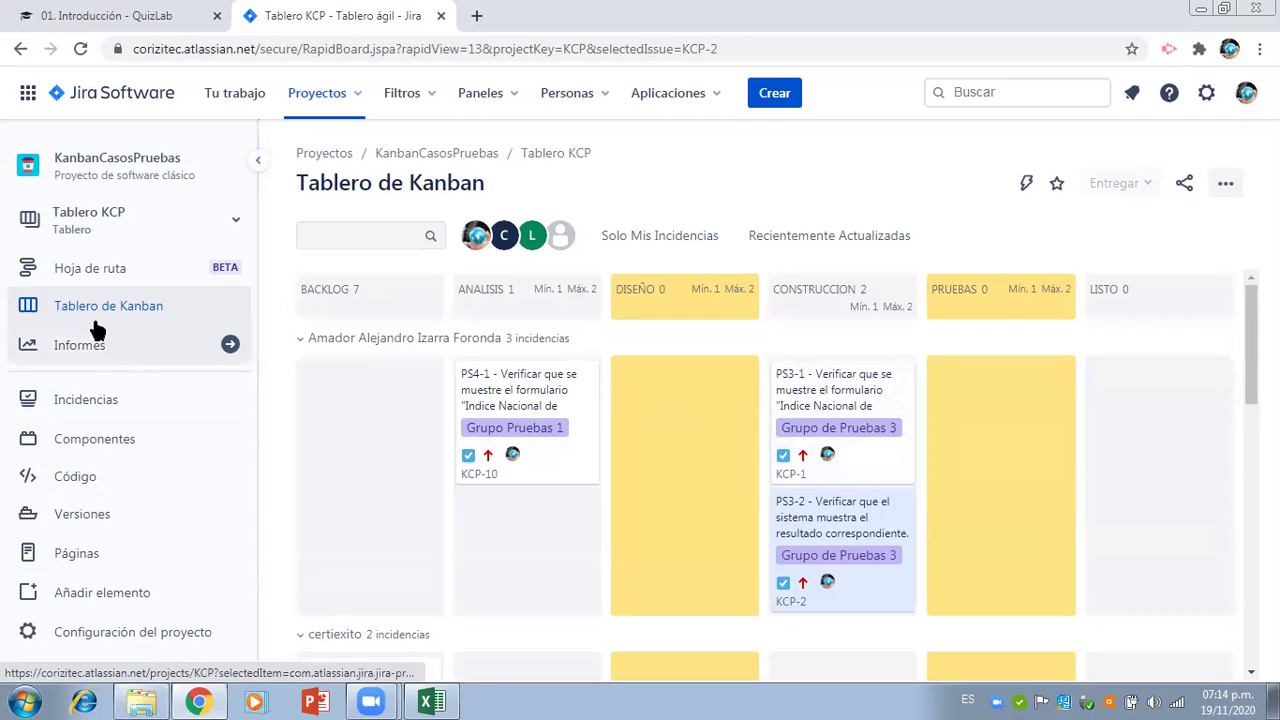
- Open the project roadmap and expand its epics to review the status of their test cases
{"action": "left_click", "coordinate": [93, 279]}
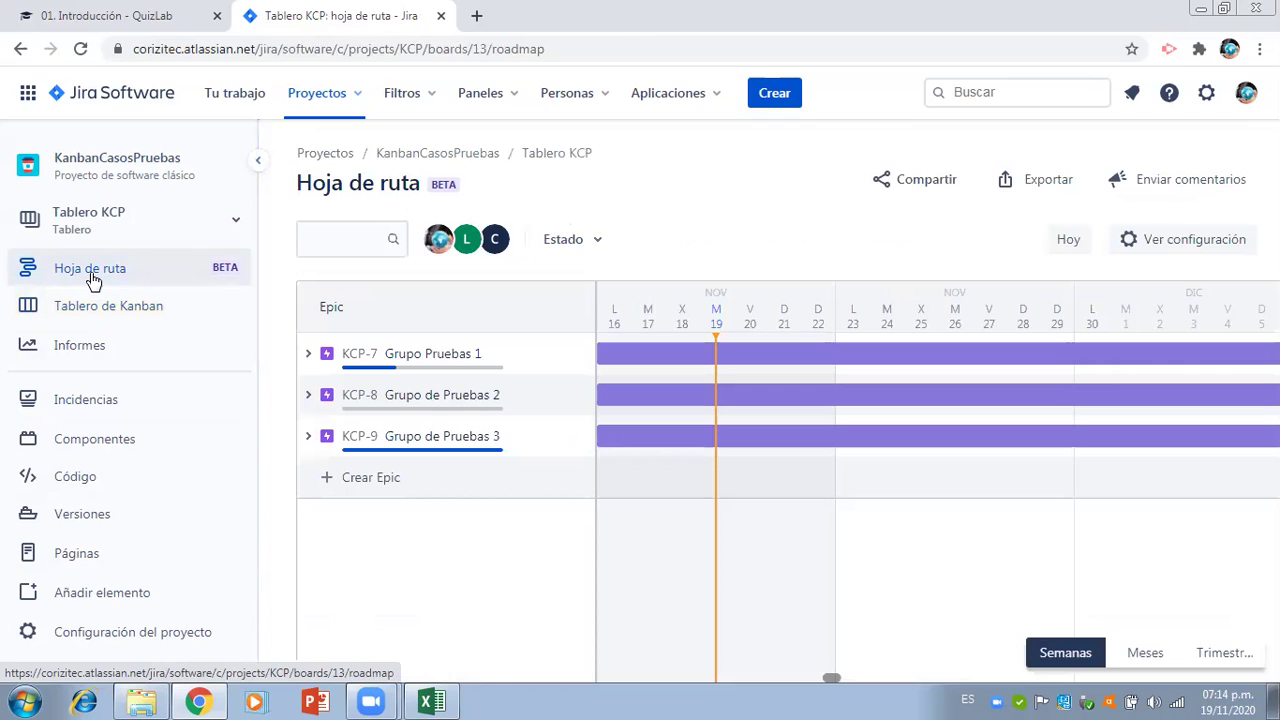
{"action": "left_click", "coordinate": [309, 355]}
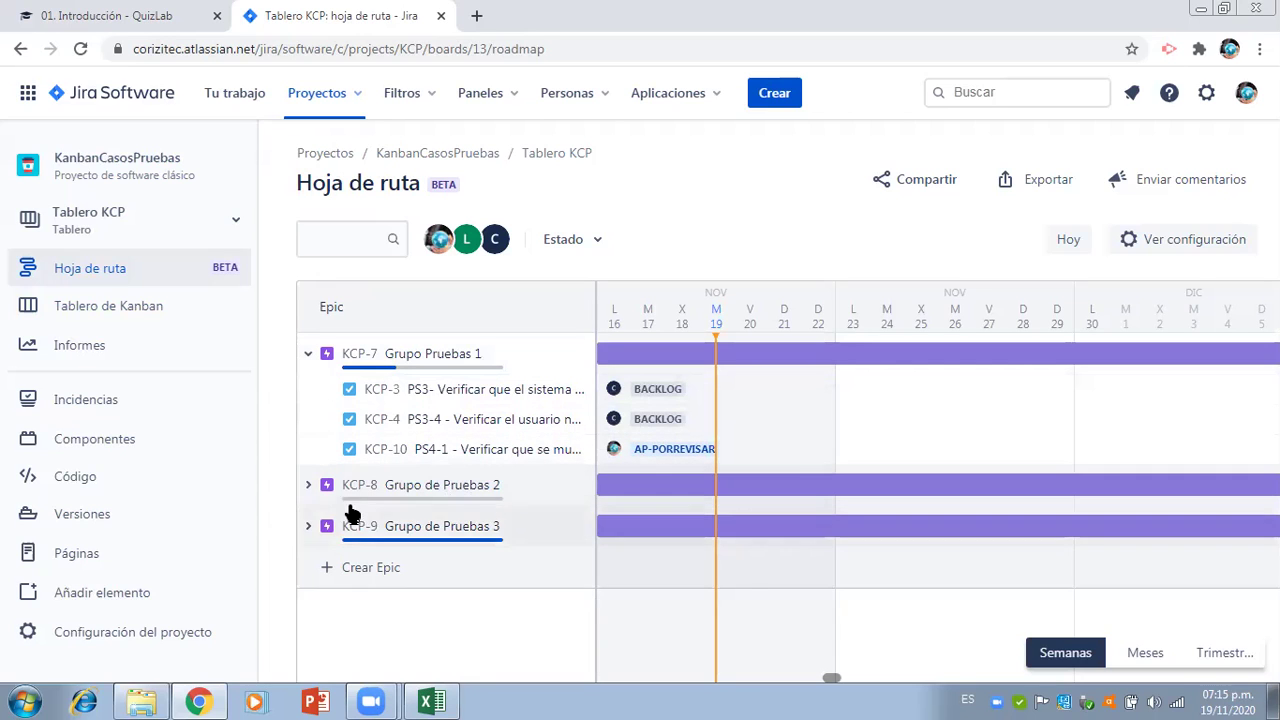
{"action": "left_click", "coordinate": [311, 486]}
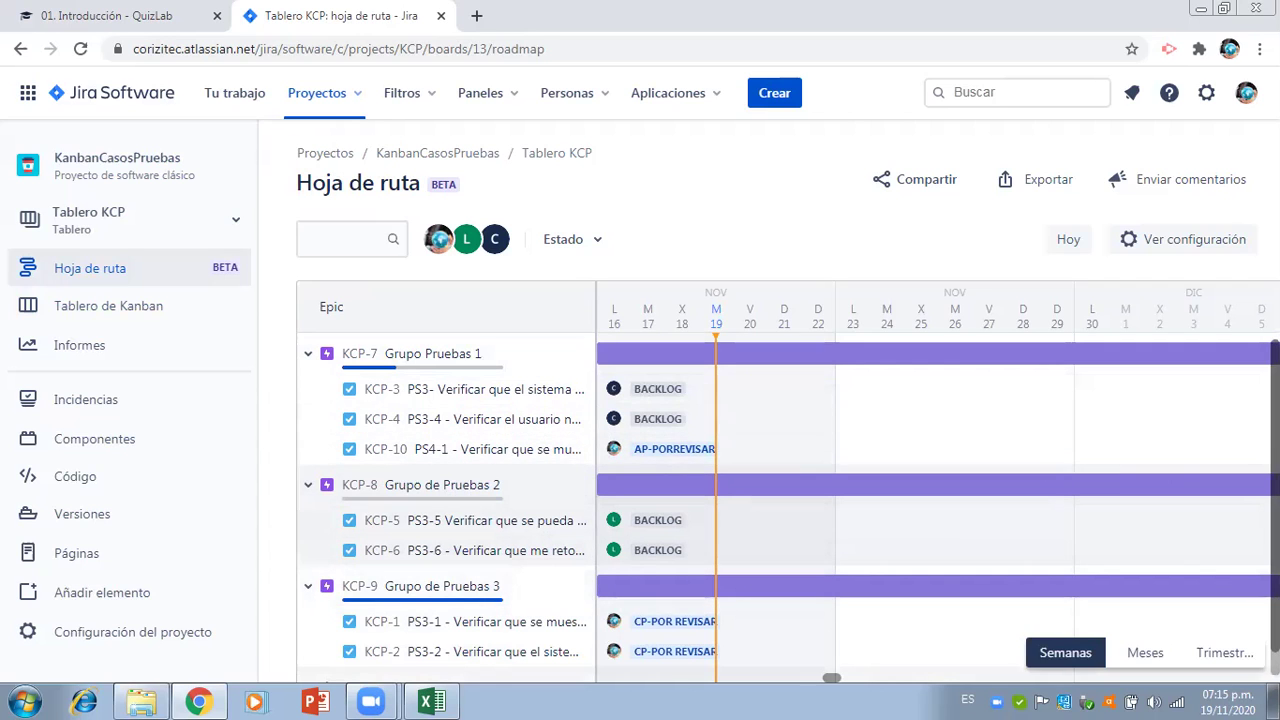
{"action": "scroll", "coordinate": [1057, 545], "scroll_direction": "down", "scroll_amount": 1}
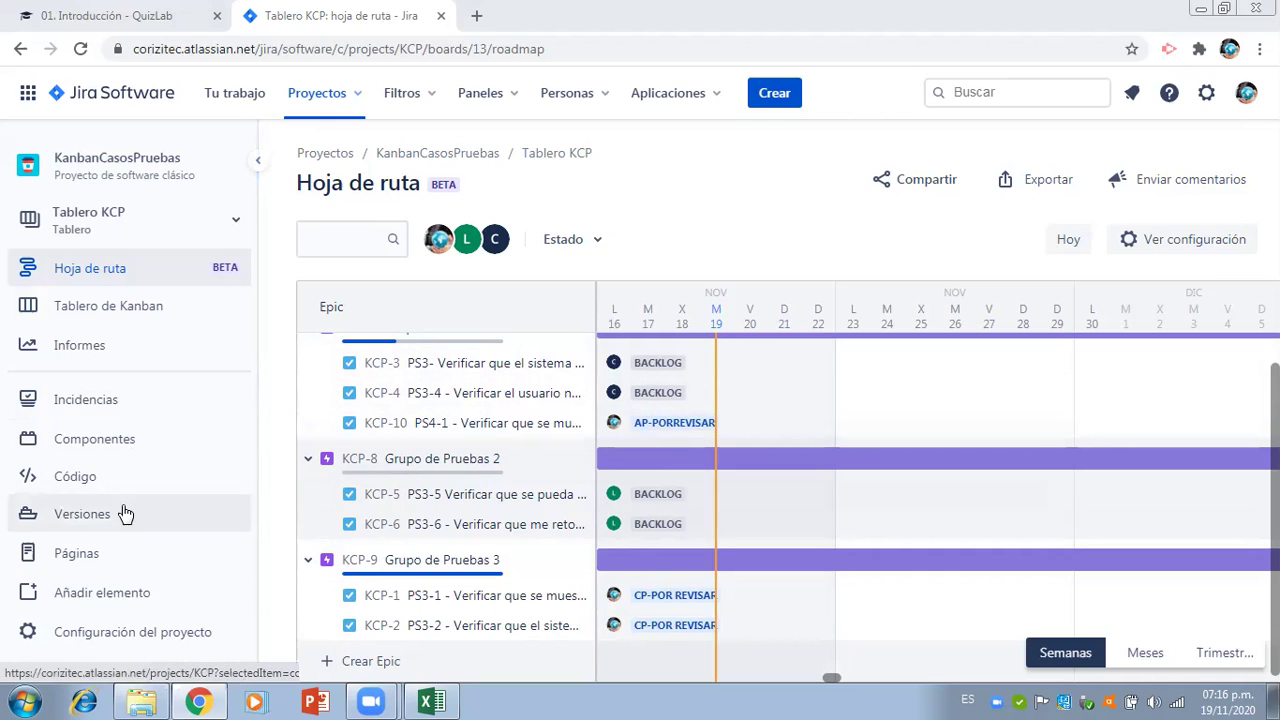
- Open the project's cumulative flow diagram report and examine the main chart and its overview graph
{"action": "left_click", "coordinate": [125, 354]}
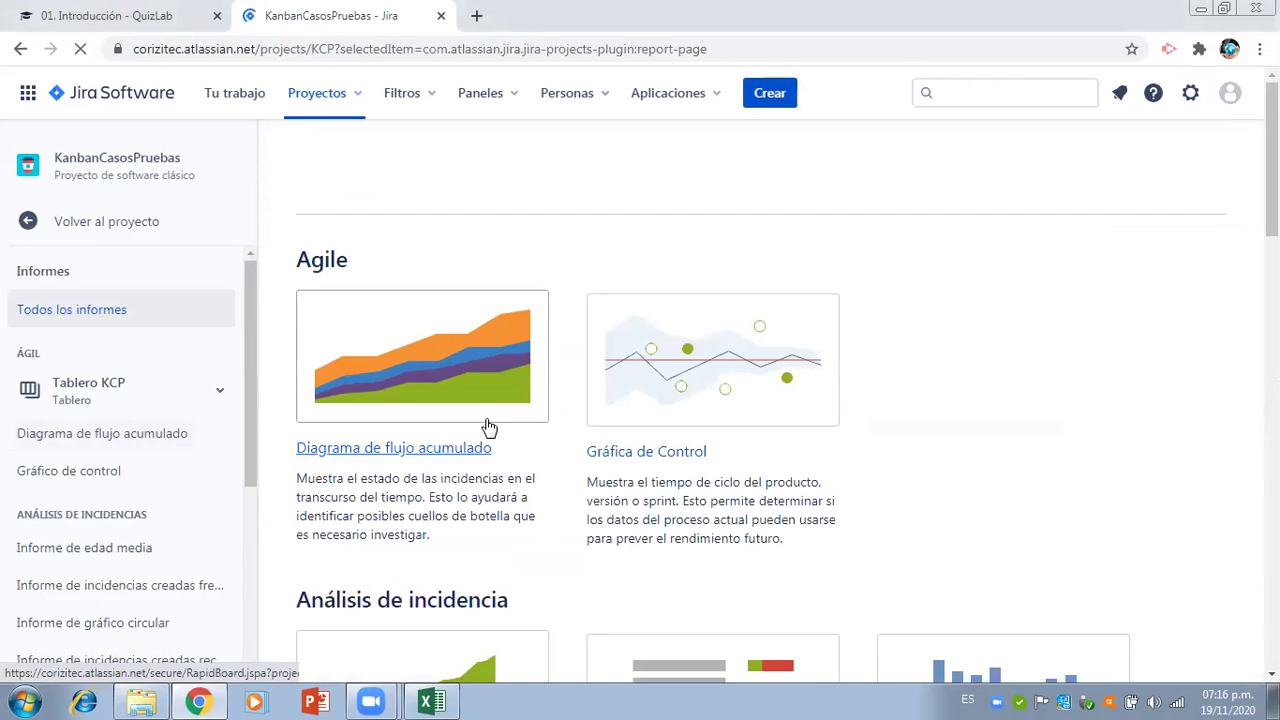
{"action": "left_click", "coordinate": [442, 456]}
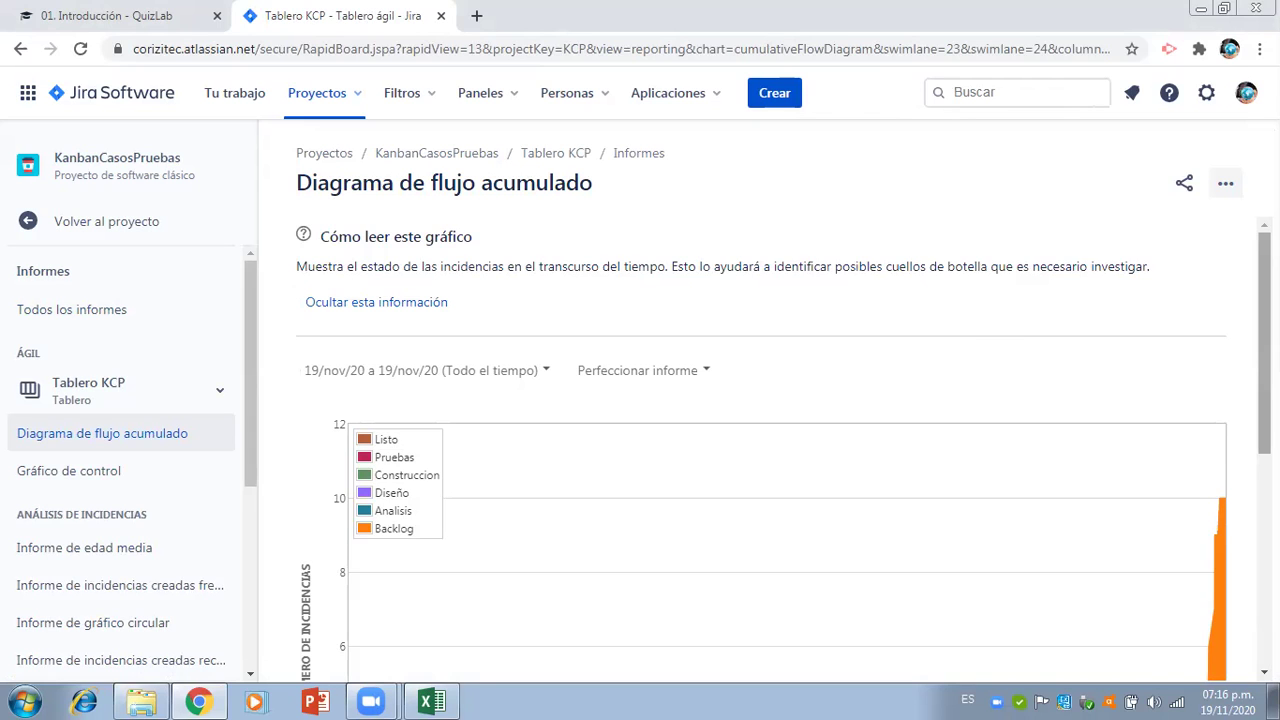
{"action": "scroll", "coordinate": [762, 450], "scroll_direction": "down", "scroll_amount": 1}
{"action": "scroll", "coordinate": [762, 450], "scroll_direction": "down", "scroll_amount": 1}
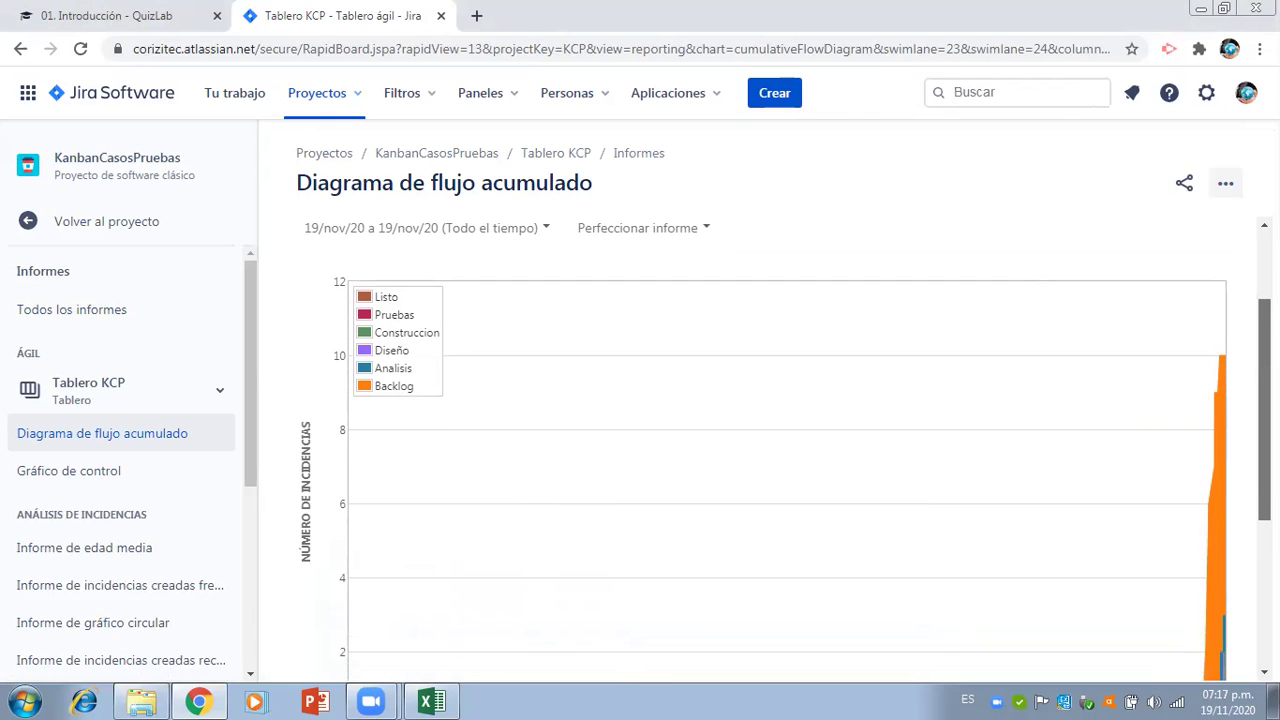
{"action": "scroll", "coordinate": [362, 275], "scroll_direction": "down", "scroll_amount": 2}
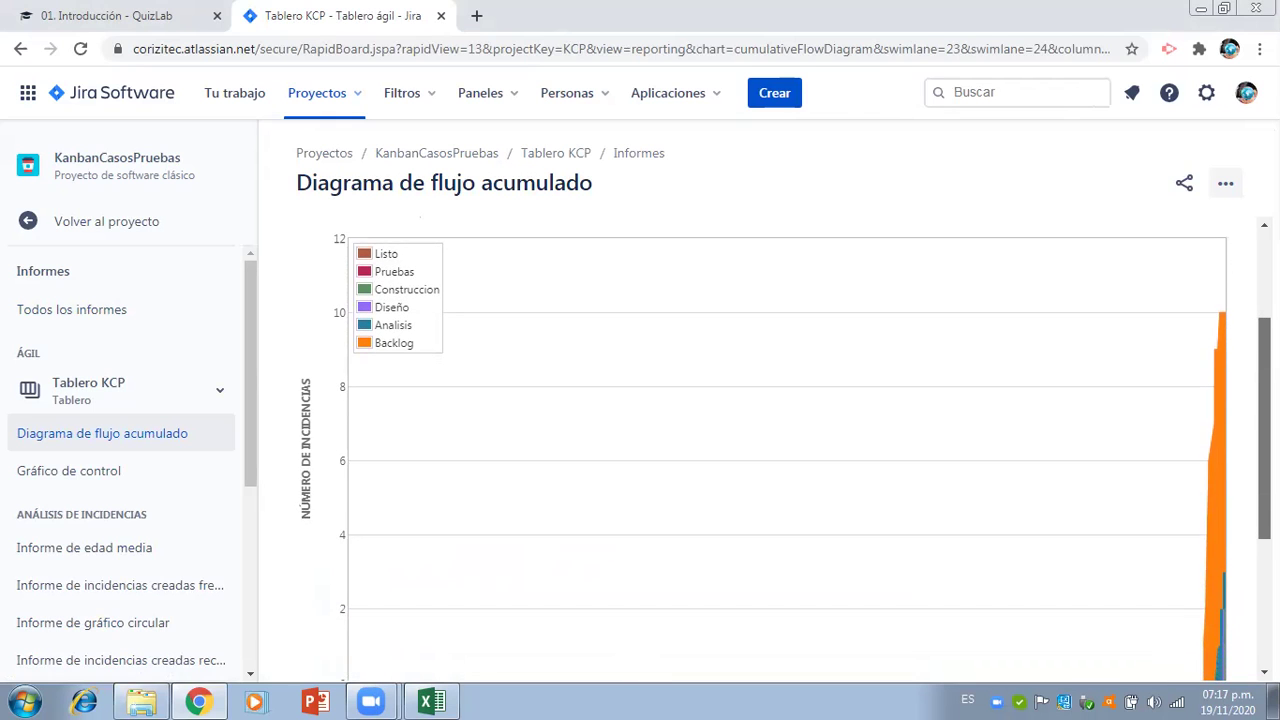
{"action": "scroll", "coordinate": [784, 445], "scroll_direction": "down", "scroll_amount": 3}
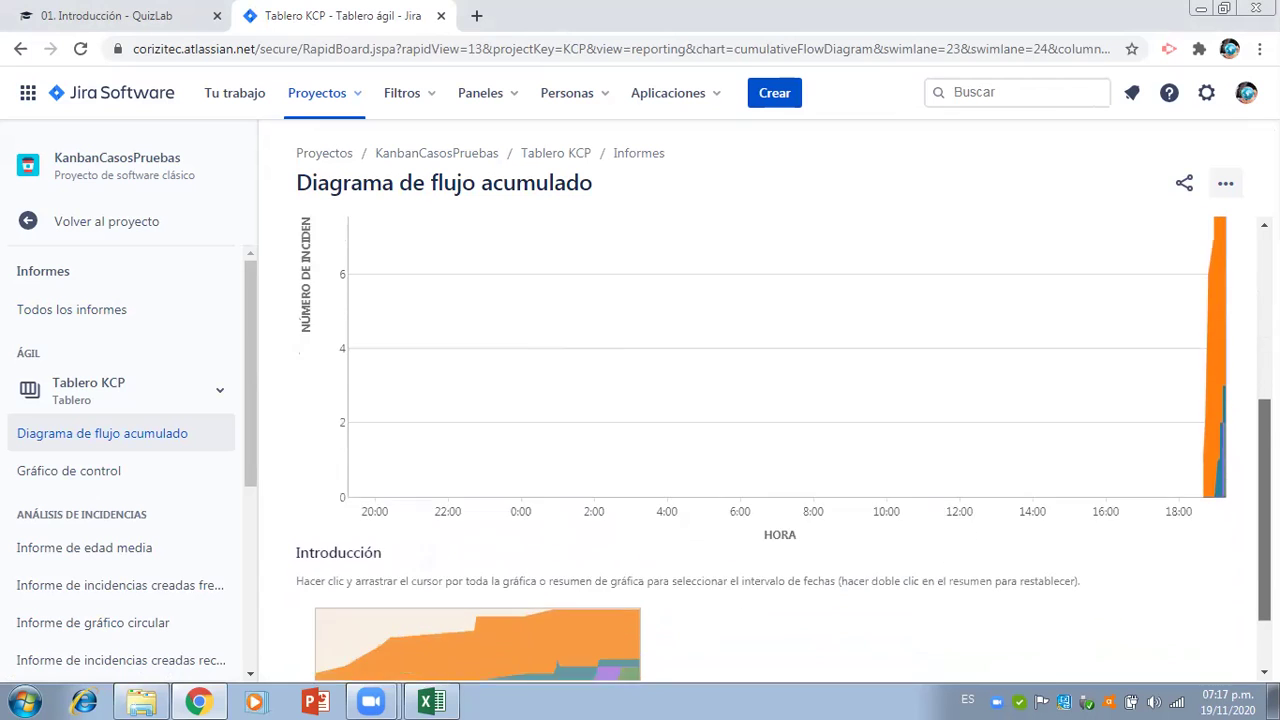
{"action": "scroll", "coordinate": [784, 445], "scroll_direction": "up", "scroll_amount": 3}
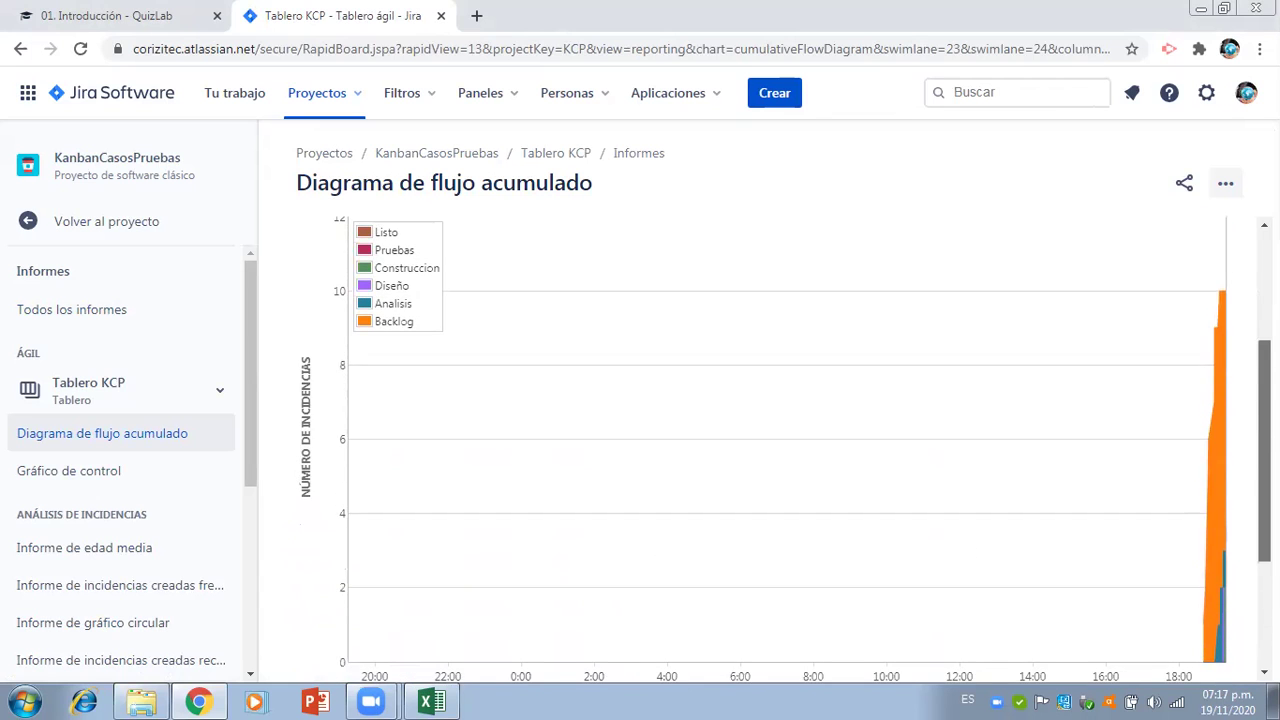
{"action": "scroll", "coordinate": [763, 446], "scroll_direction": "down", "scroll_amount": 3}
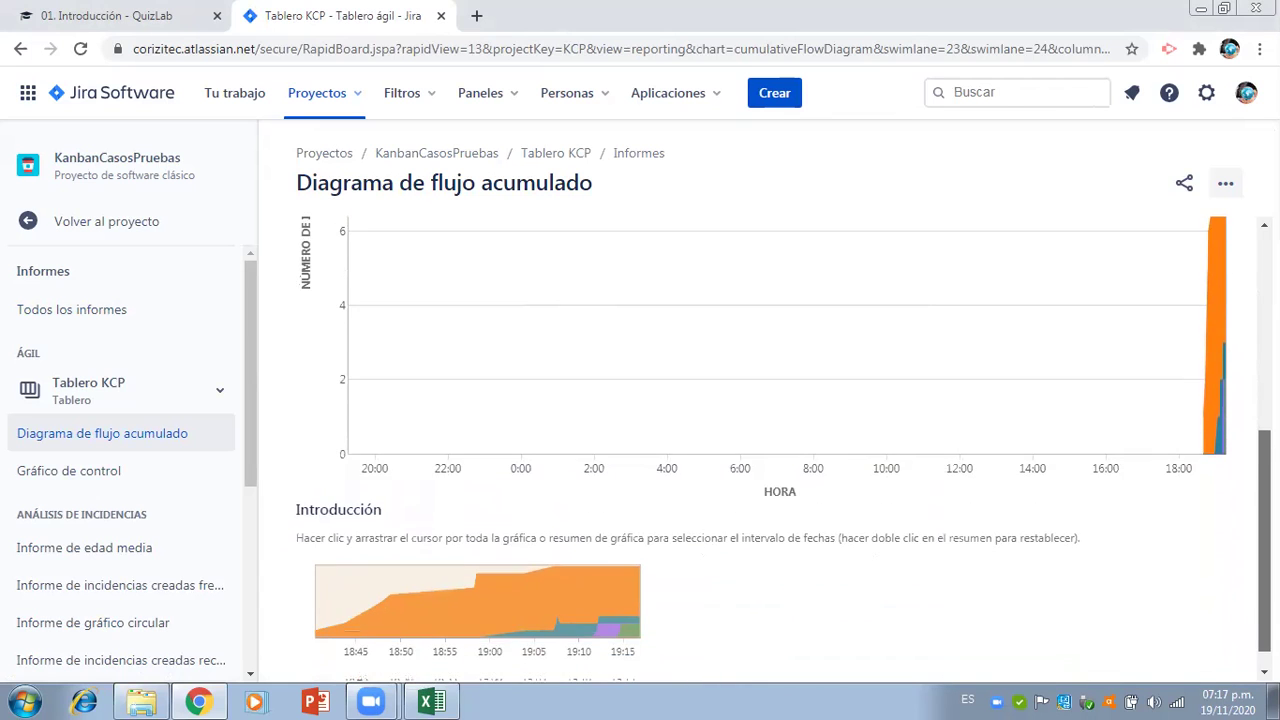
{"action": "scroll", "coordinate": [784, 445], "scroll_direction": "up", "scroll_amount": 1}
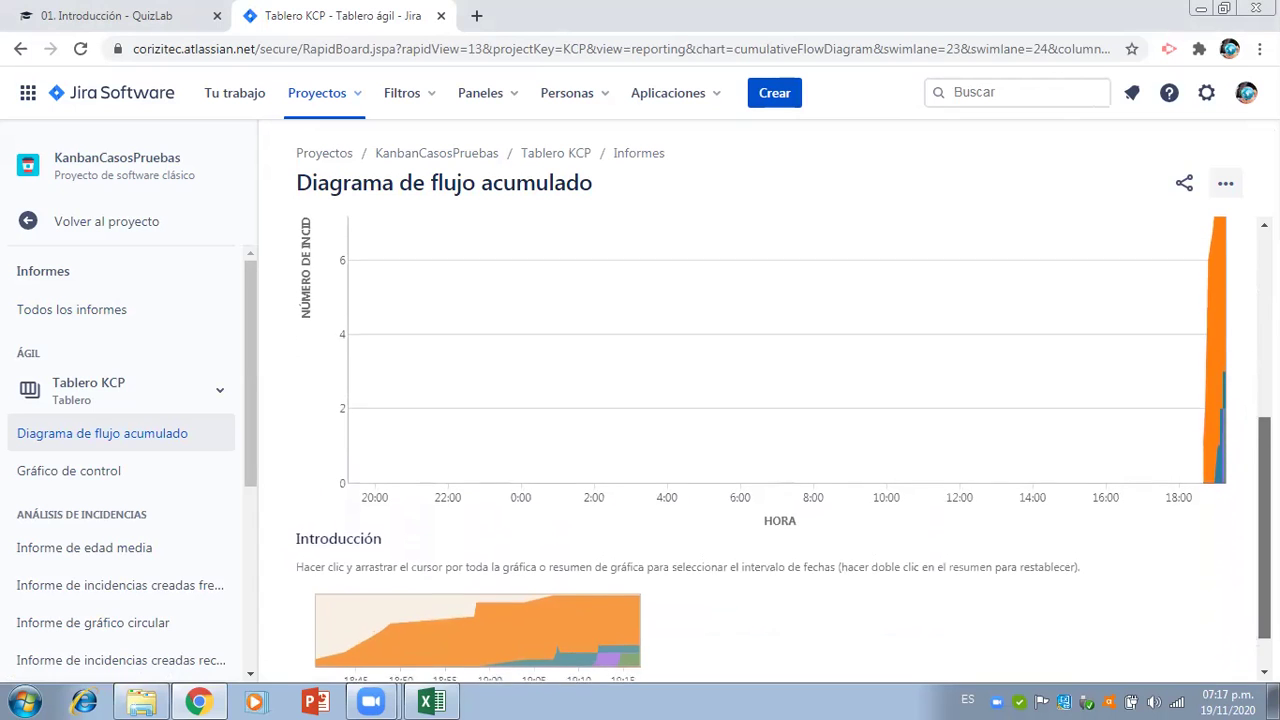
{"action": "scroll", "coordinate": [784, 445], "scroll_direction": "down", "scroll_amount": 1}
{"action": "scroll", "coordinate": [863, 608], "scroll_direction": "down", "scroll_amount": 1}
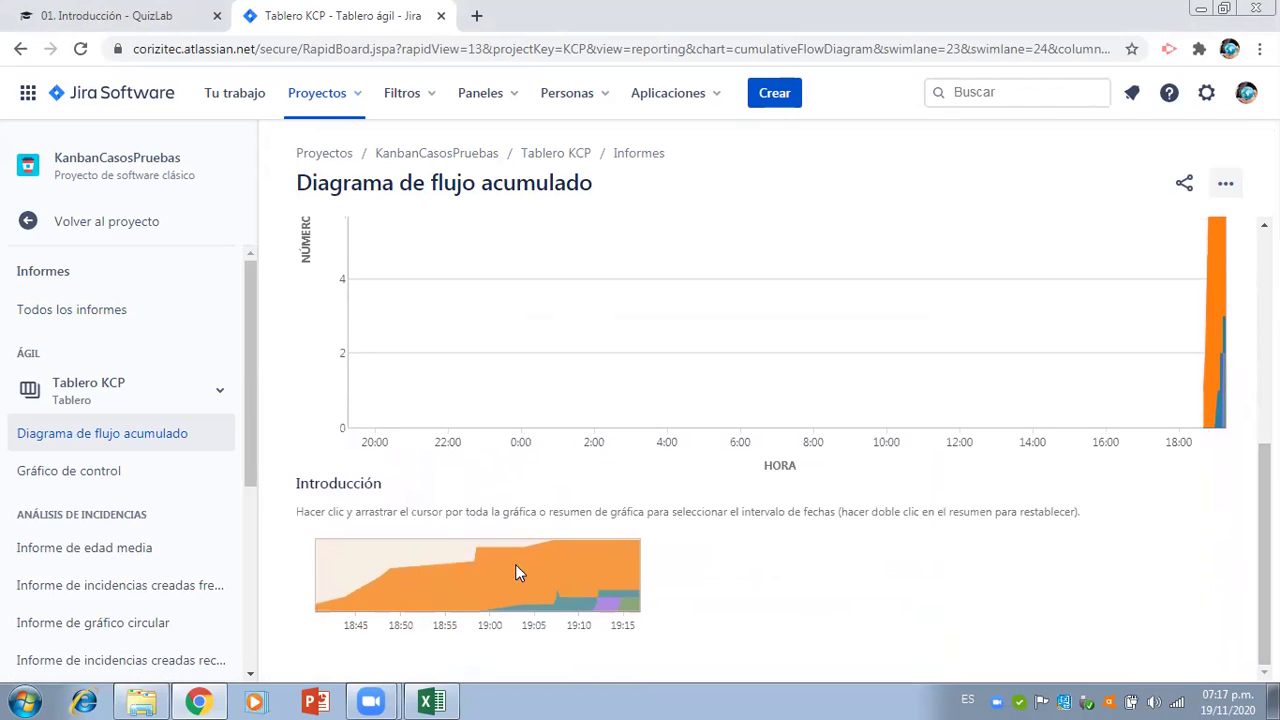
- Narrow the cumulative flow diagram to the interval from just before 19:00 to the end, and examine the column bands
{"action": "left_click_drag", "start_coordinate": [476, 548], "coordinate": [646, 603]}
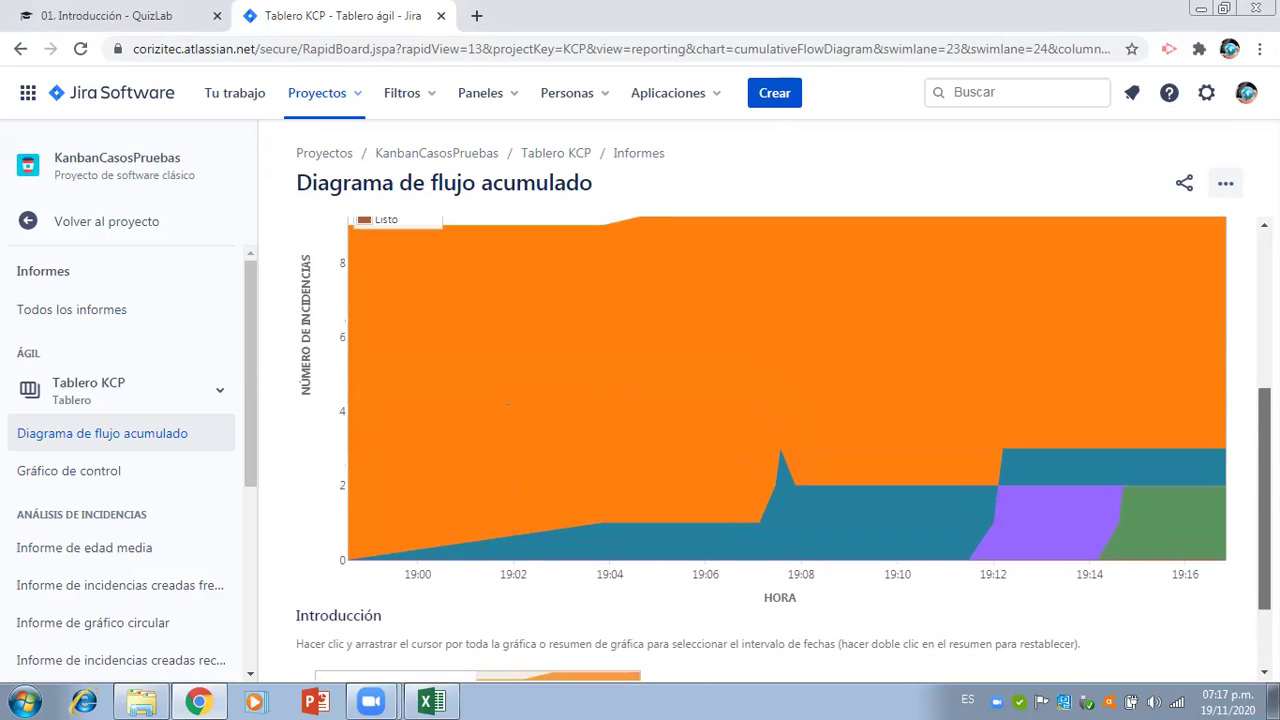
{"action": "scroll", "coordinate": [1247, 393], "scroll_direction": "up", "scroll_amount": 1}
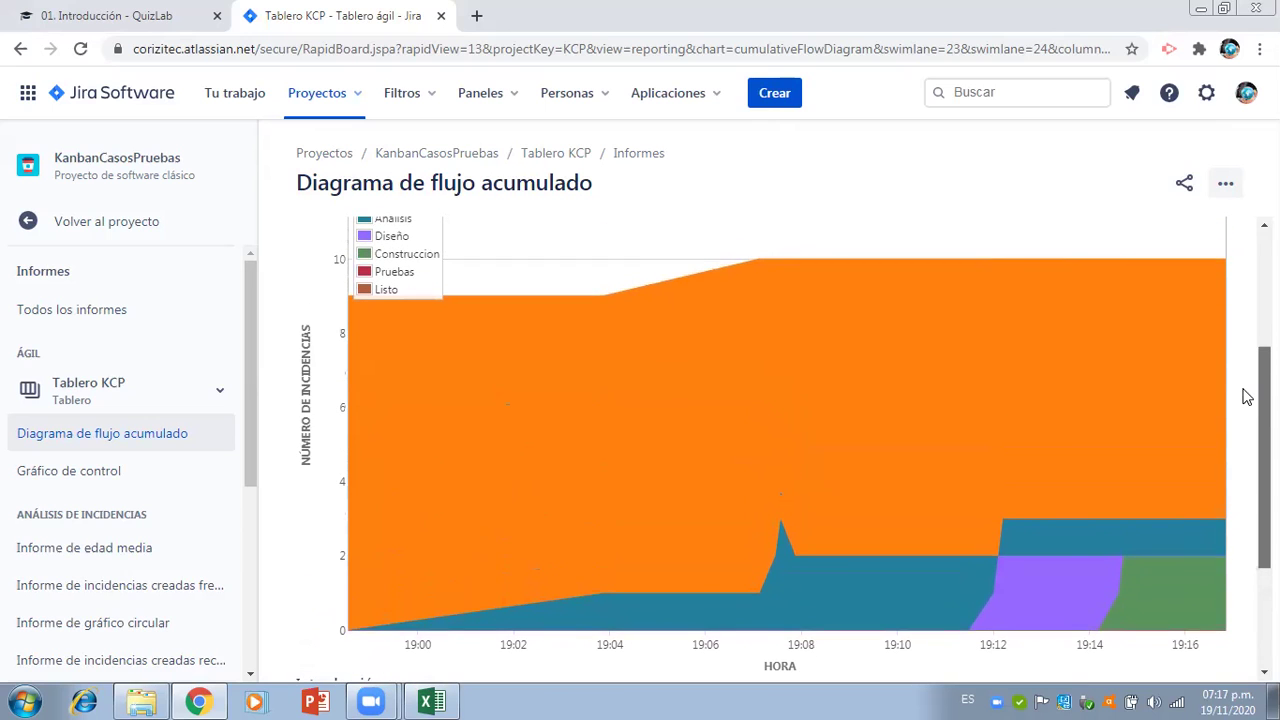
{"action": "scroll", "coordinate": [1247, 393], "scroll_direction": "up", "scroll_amount": 1}
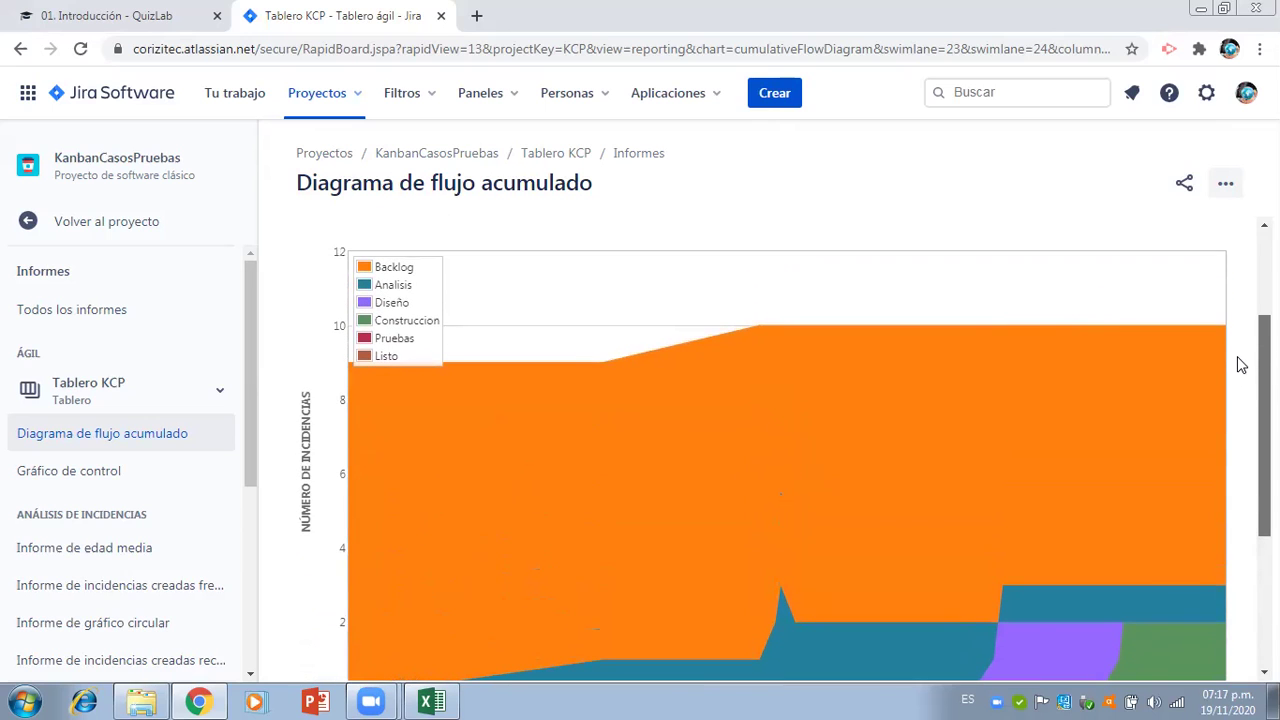
{"action": "scroll", "coordinate": [1241, 366], "scroll_direction": "down", "scroll_amount": 1}
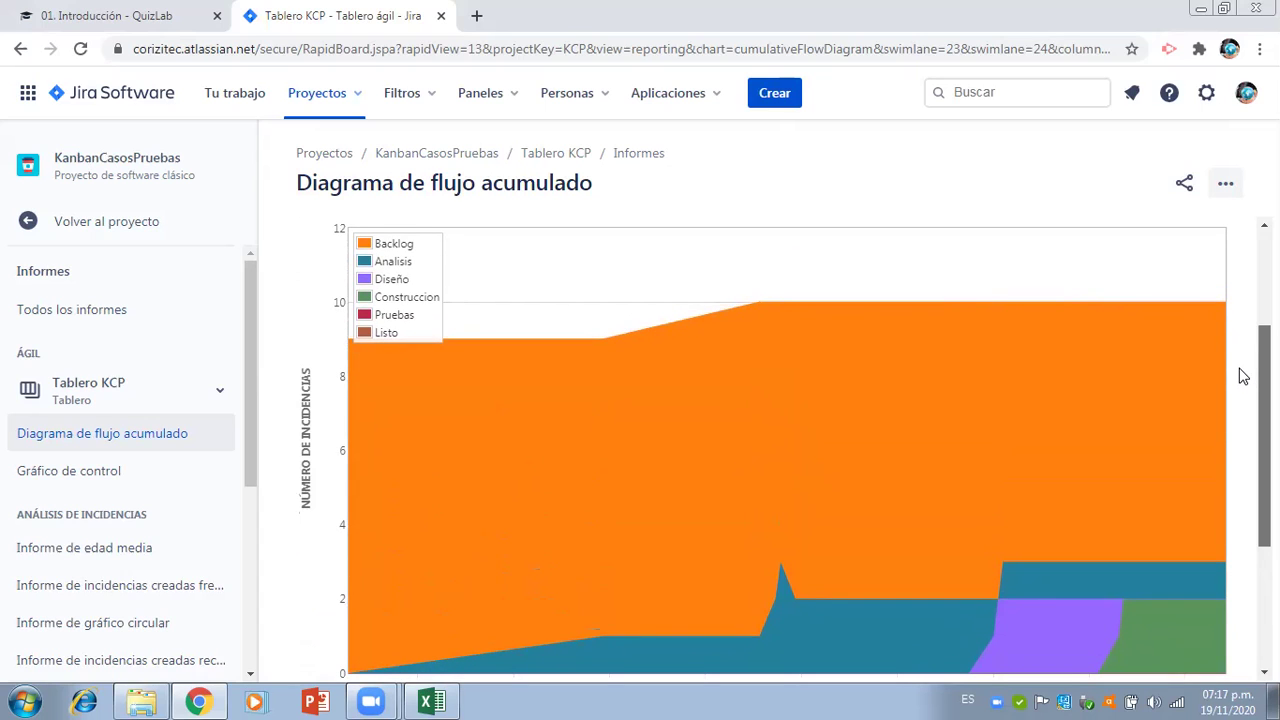
{"action": "scroll", "coordinate": [1239, 366], "scroll_direction": "down", "scroll_amount": 3}
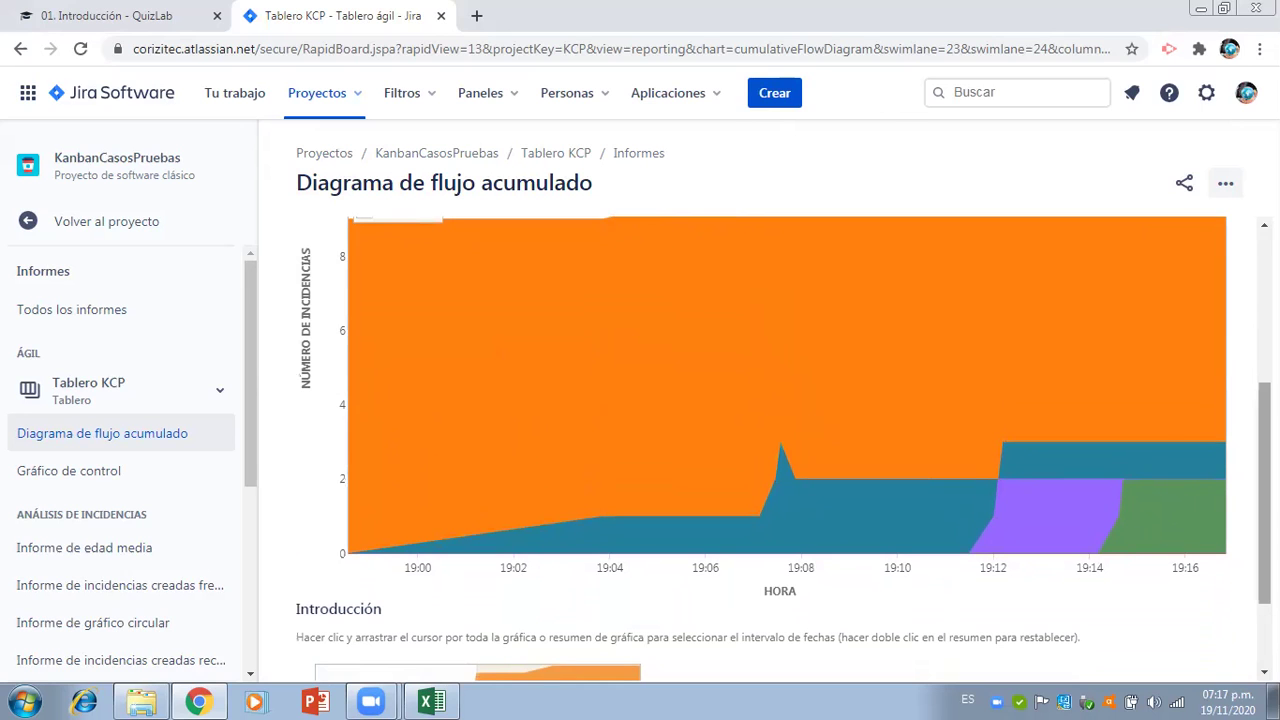
{"action": "scroll", "coordinate": [1264, 490], "scroll_direction": "up", "scroll_amount": 4}
{"action": "scroll", "coordinate": [362, 289], "scroll_direction": "down", "scroll_amount": 4}
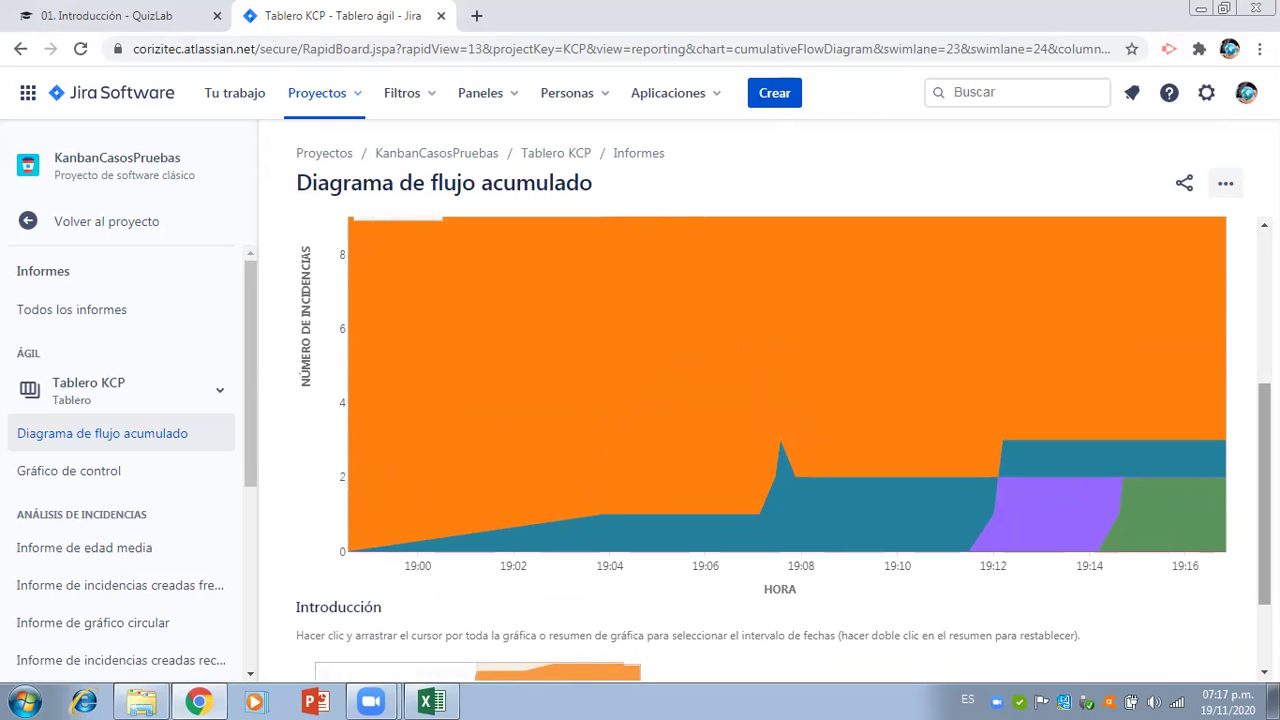
{"action": "scroll", "coordinate": [1265, 480], "scroll_direction": "up", "scroll_amount": 3}
{"action": "scroll", "coordinate": [760, 450], "scroll_direction": "down", "scroll_amount": 3}
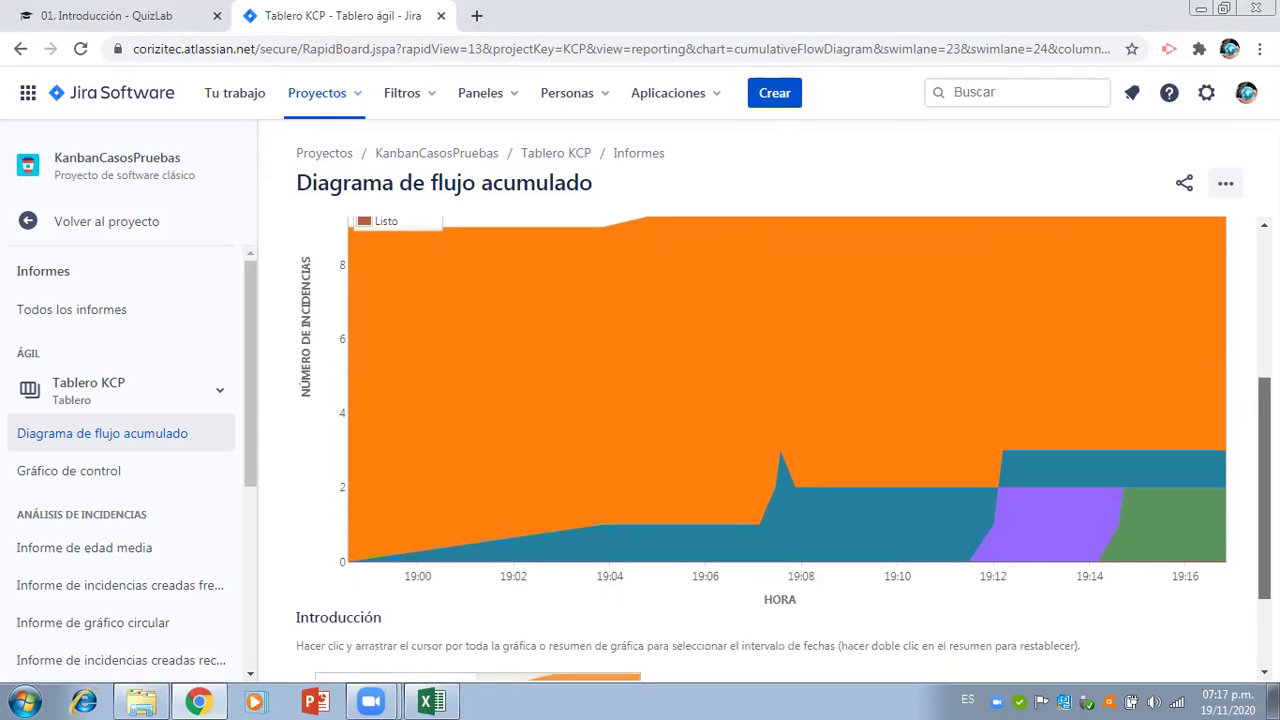
{"action": "scroll", "coordinate": [1240, 440], "scroll_direction": "up", "scroll_amount": 5}
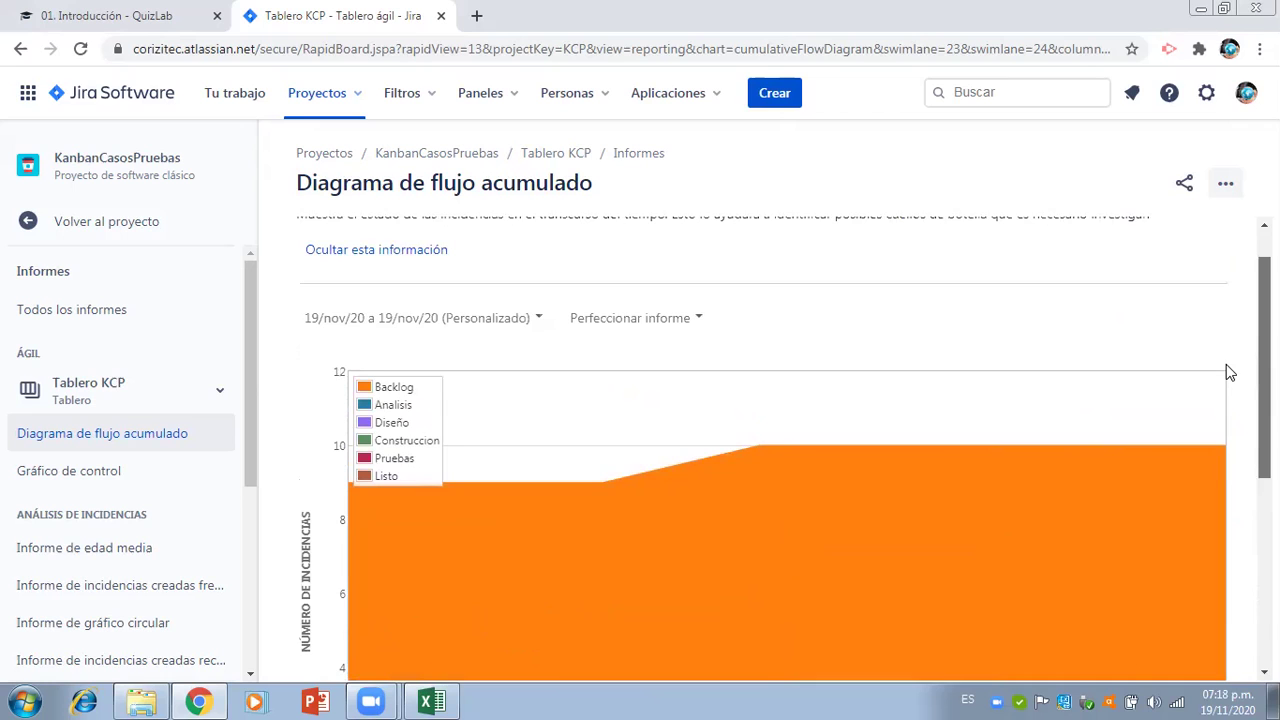
- Review the report's column, swimlane and quick filter options without changing them, and look over the chart again
{"action": "left_click", "coordinate": [702, 320]}
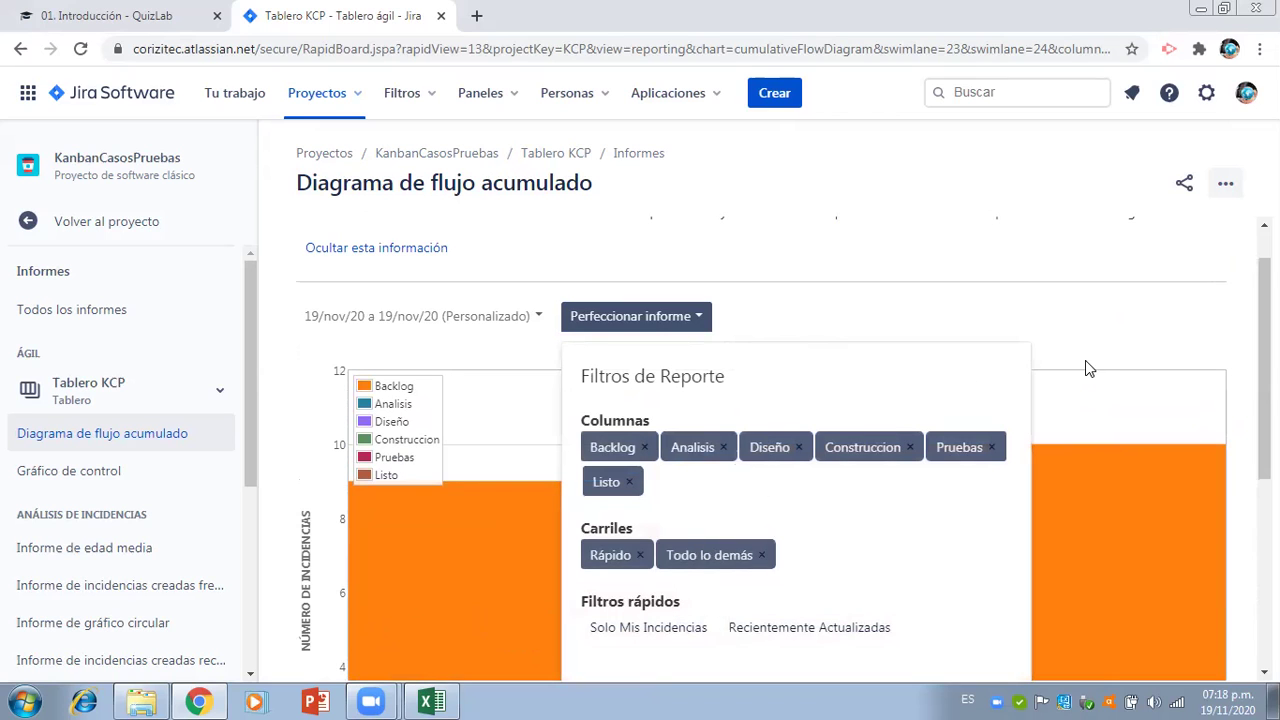
{"action": "left_click", "coordinate": [1121, 364]}
{"action": "scroll", "coordinate": [362, 348], "scroll_direction": "down", "scroll_amount": 4}
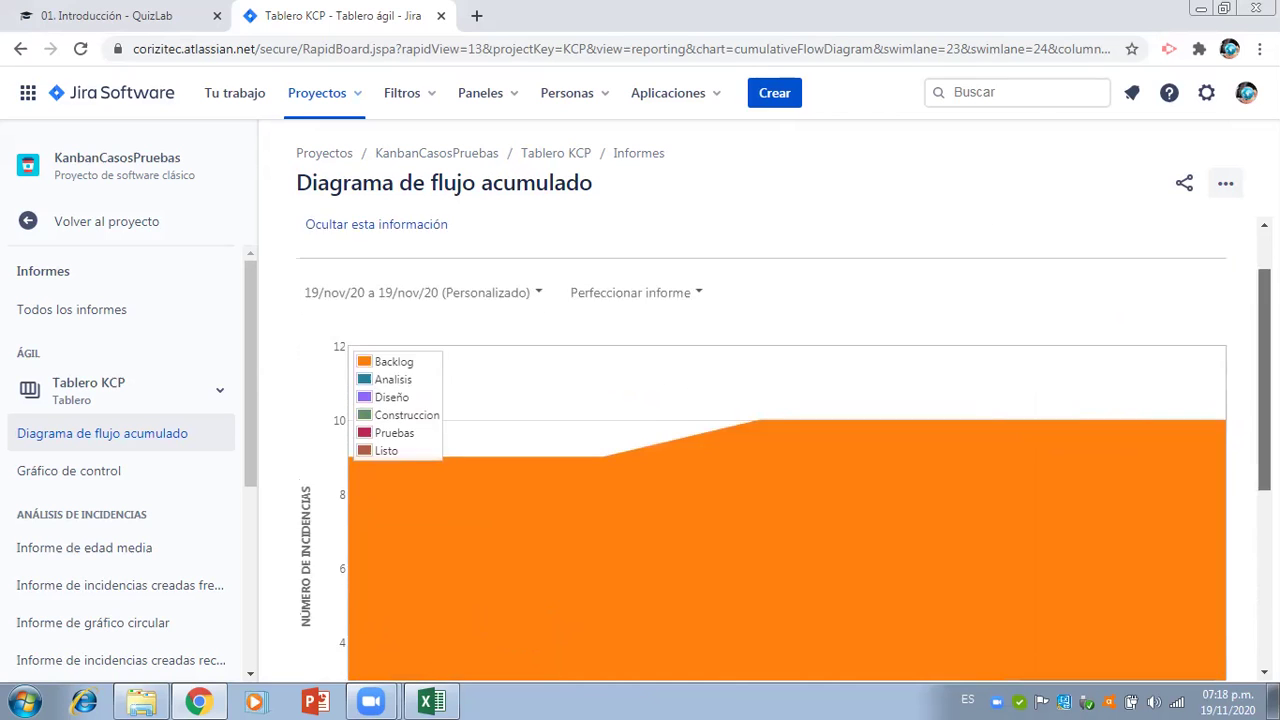
{"action": "scroll", "coordinate": [1236, 326], "scroll_direction": "up", "scroll_amount": 3}
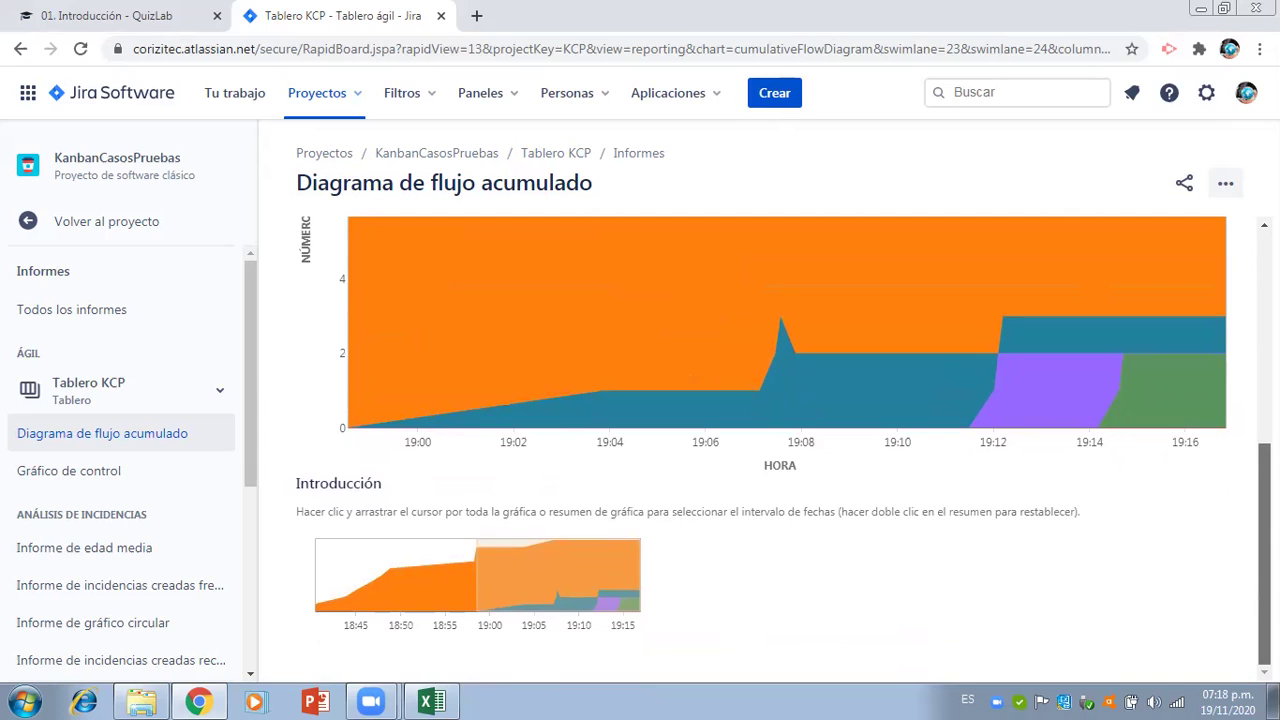
- Review the cumulative flow diagram and its report time period options without changing them
{"action": "scroll", "coordinate": [1233, 310], "scroll_direction": "up", "scroll_amount": 2}
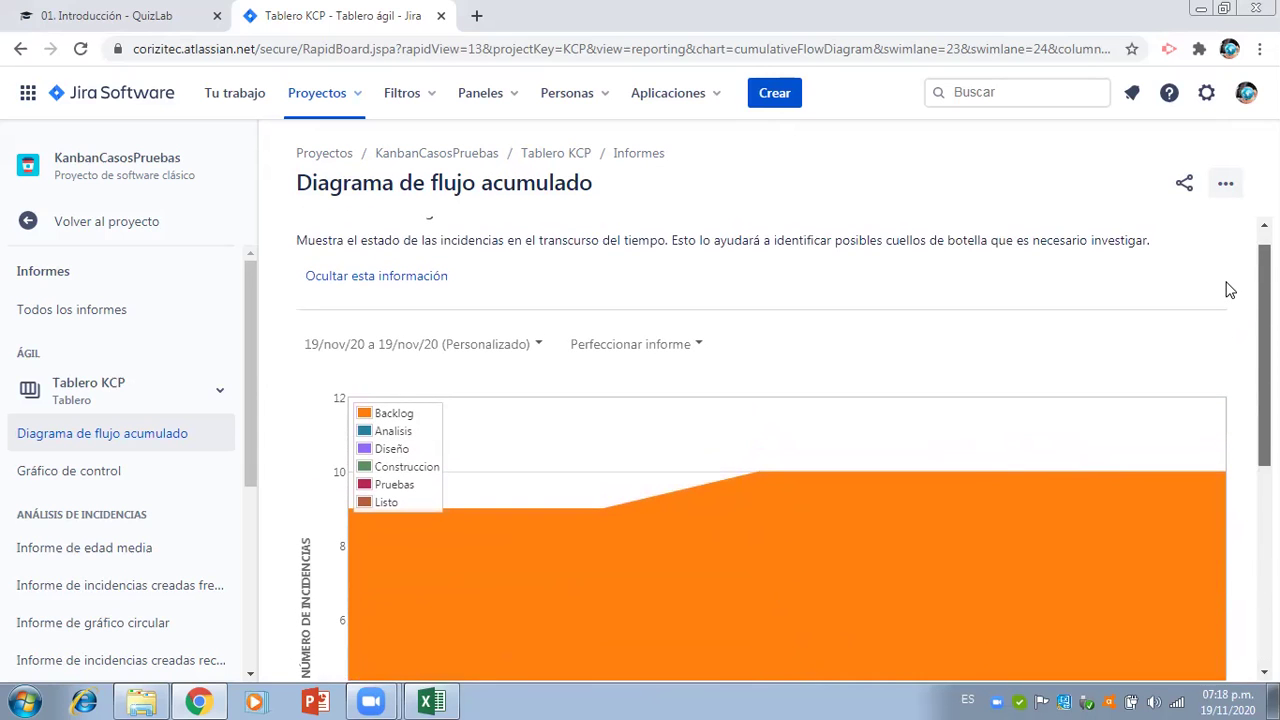
{"action": "scroll", "coordinate": [1230, 292], "scroll_direction": "down", "scroll_amount": 1}
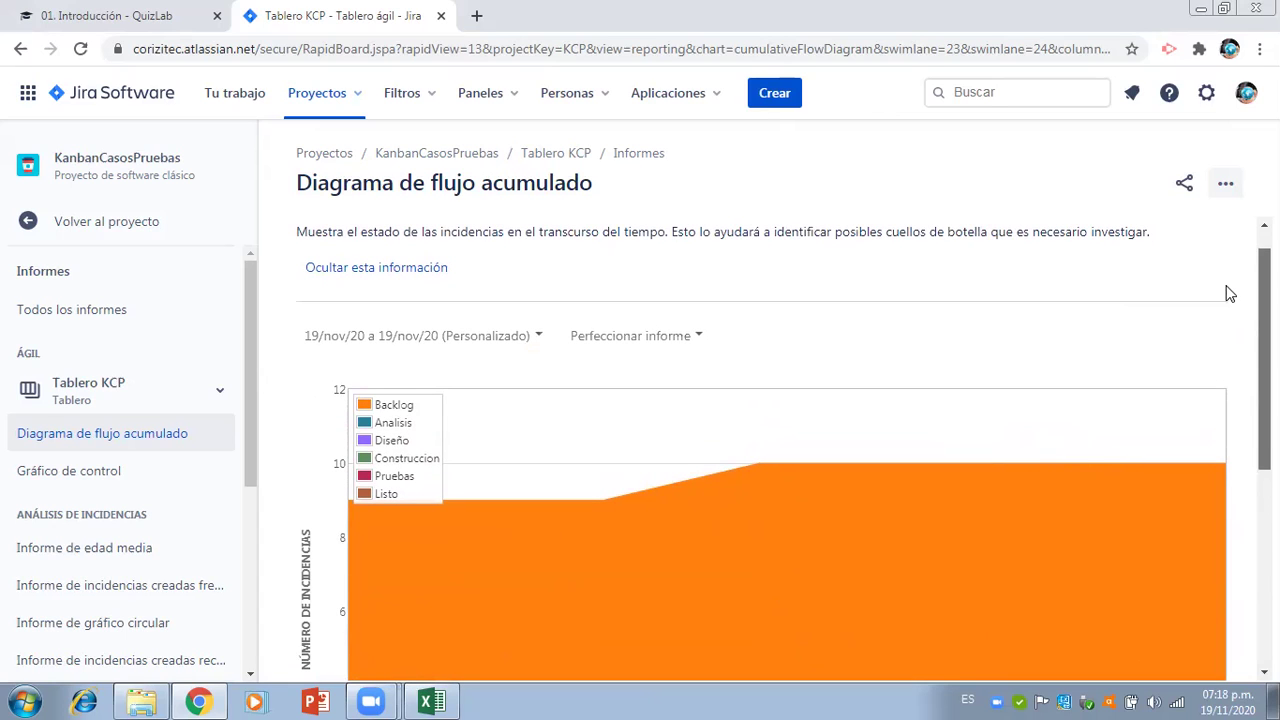
{"action": "left_click", "coordinate": [538, 337]}
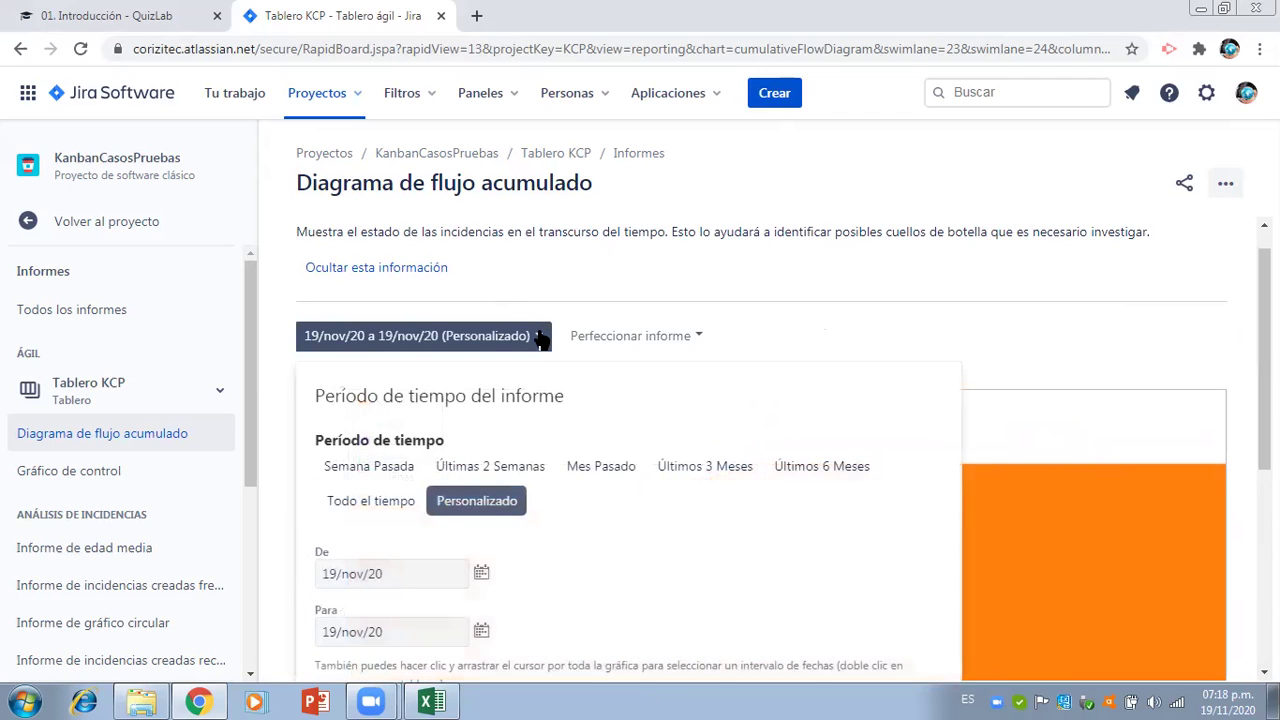
{"action": "left_click", "coordinate": [989, 331]}
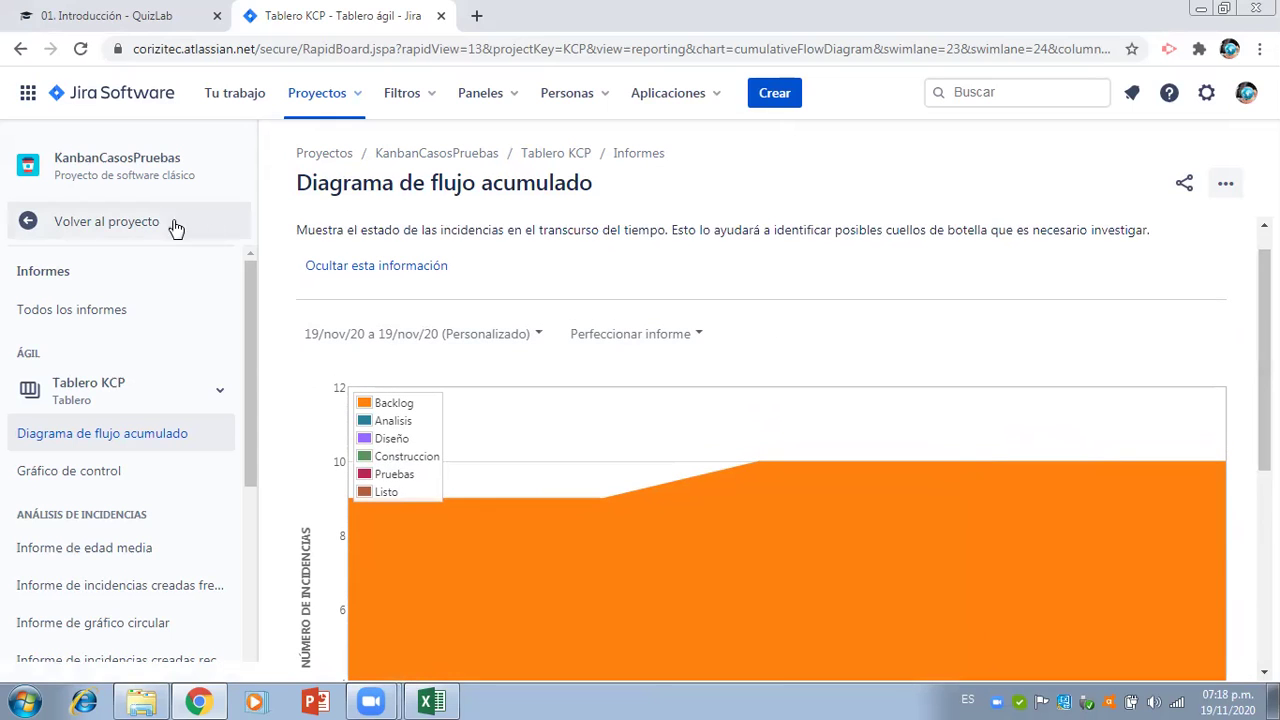
- Return to the project's Kanban board and look over the cards in its columns
{"action": "left_click", "coordinate": [145, 229]}
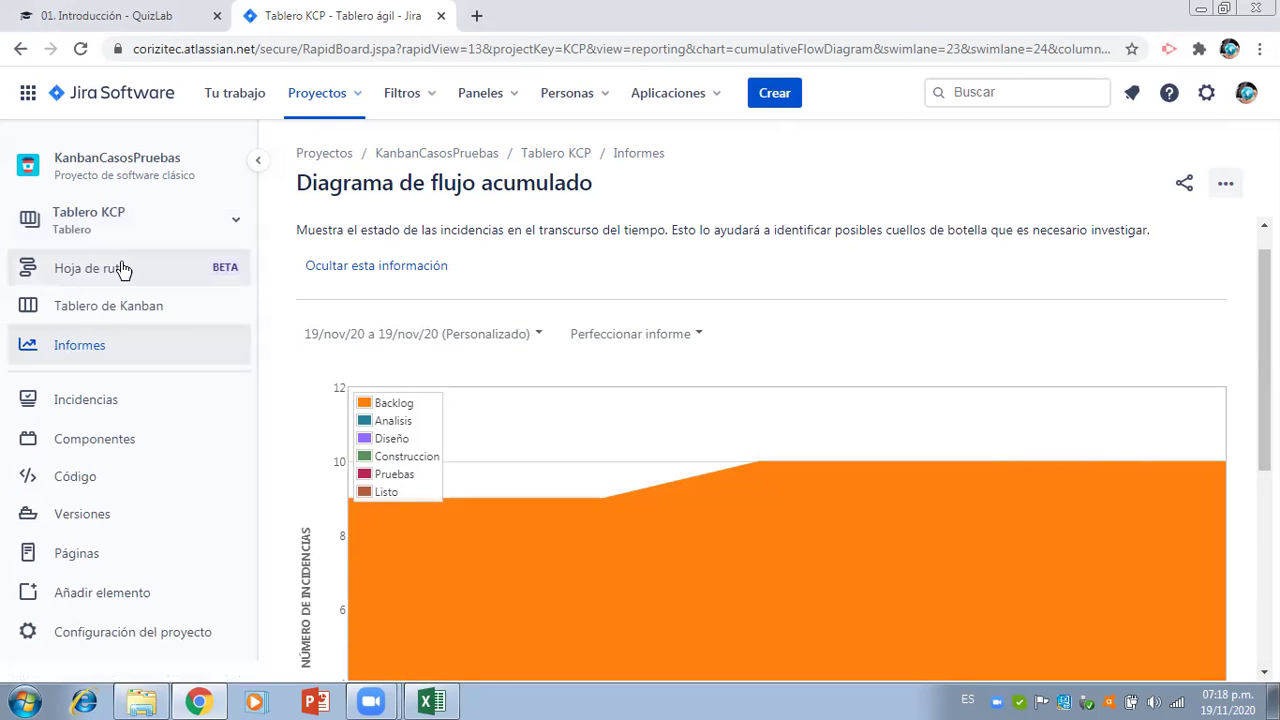
{"action": "left_click", "coordinate": [108, 312]}
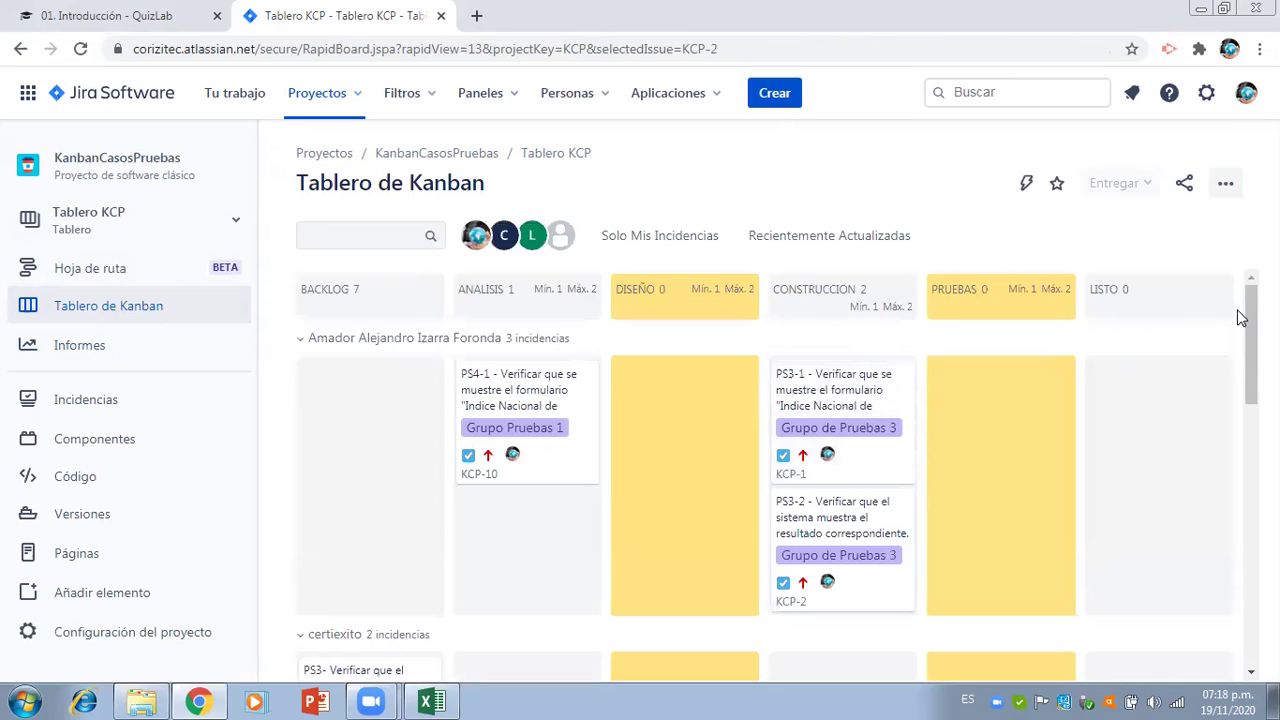
{"action": "left_click_drag", "start_coordinate": [1251, 340], "coordinate": [1247, 302]}
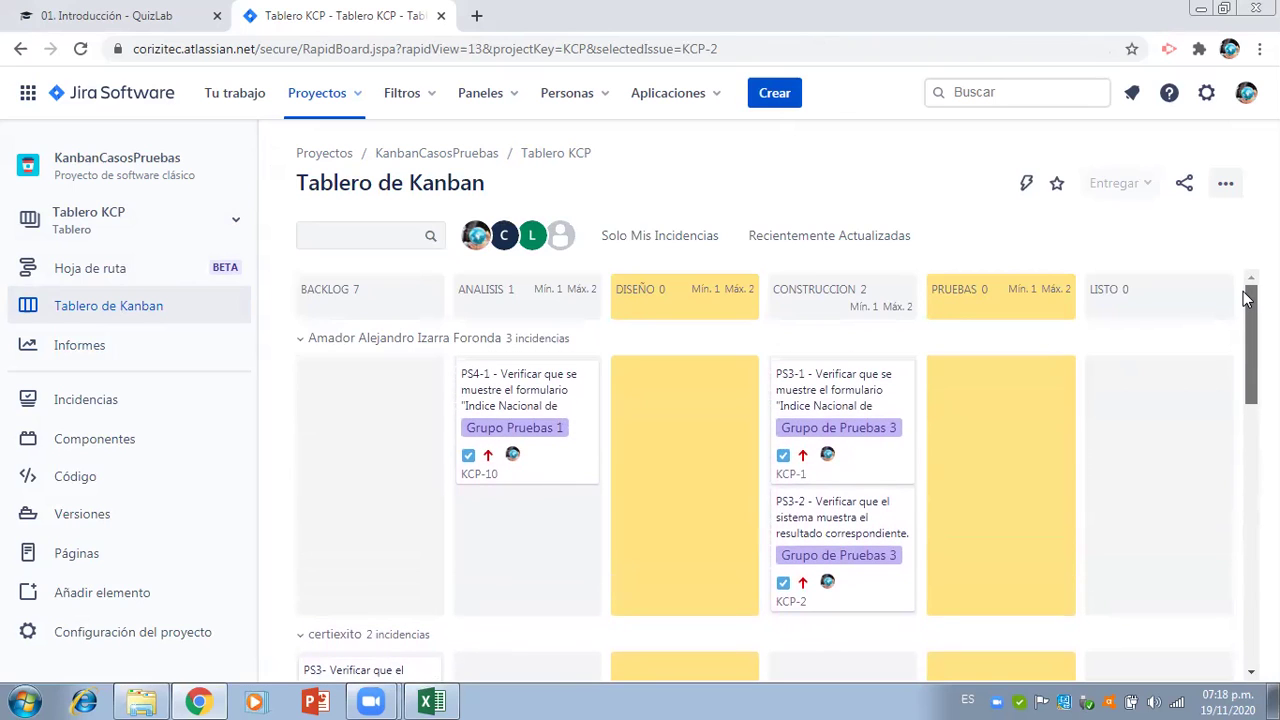
{"action": "left_click_drag", "start_coordinate": [1247, 298], "coordinate": [1247, 298]}
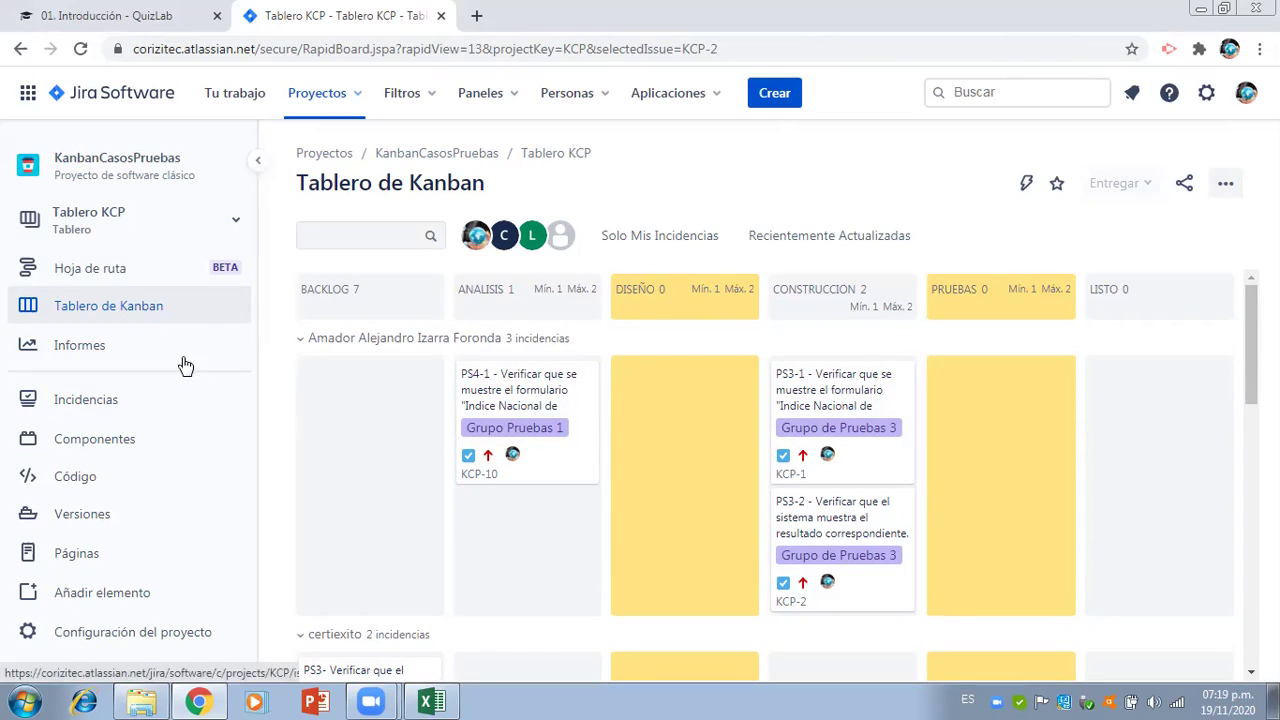
- Open test case PS3-1 (KCP-1) from the project's issue list and set its status to CP-Autorizado
{"action": "left_click", "coordinate": [113, 410]}
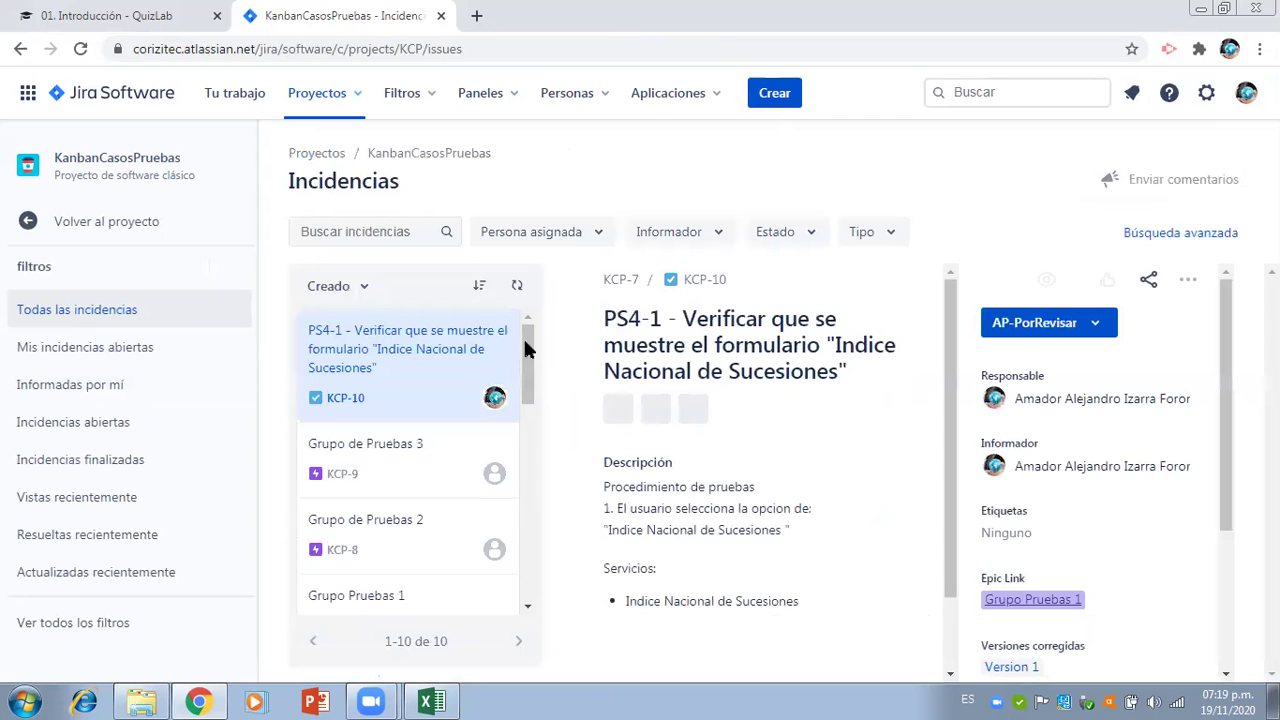
{"action": "left_click_drag", "start_coordinate": [530, 350], "coordinate": [532, 553]}
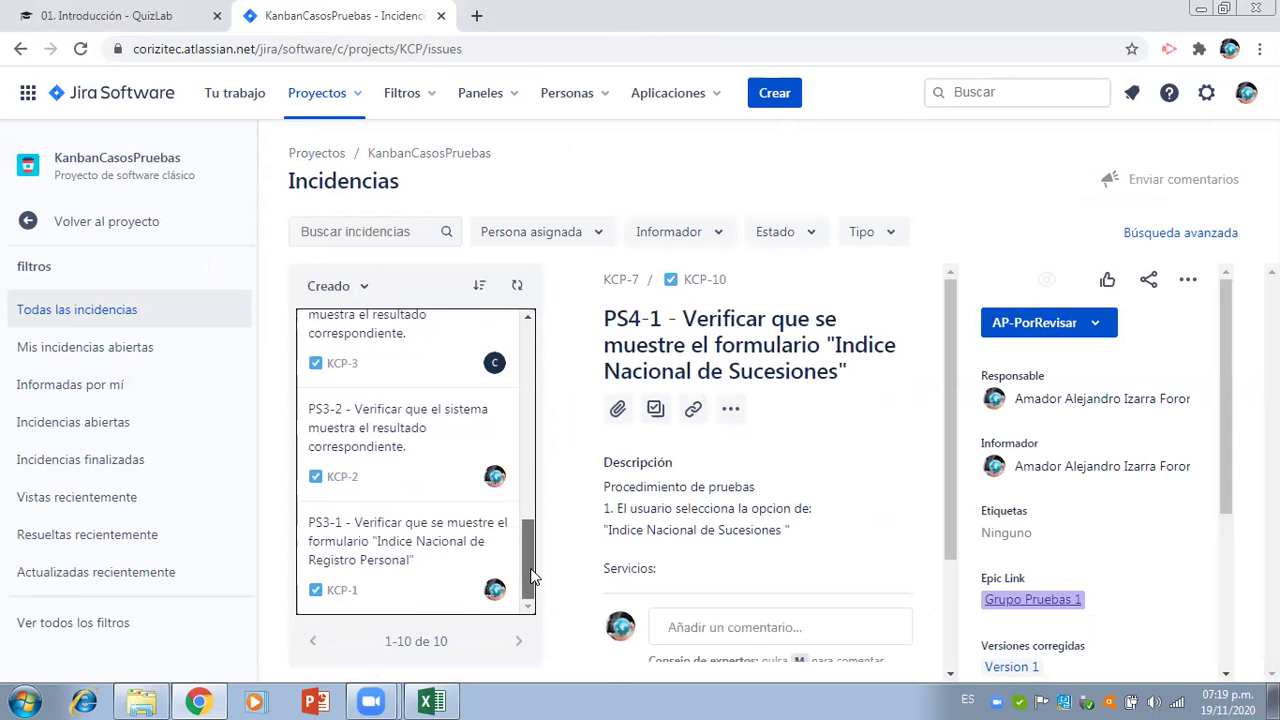
{"action": "left_click", "coordinate": [452, 552]}
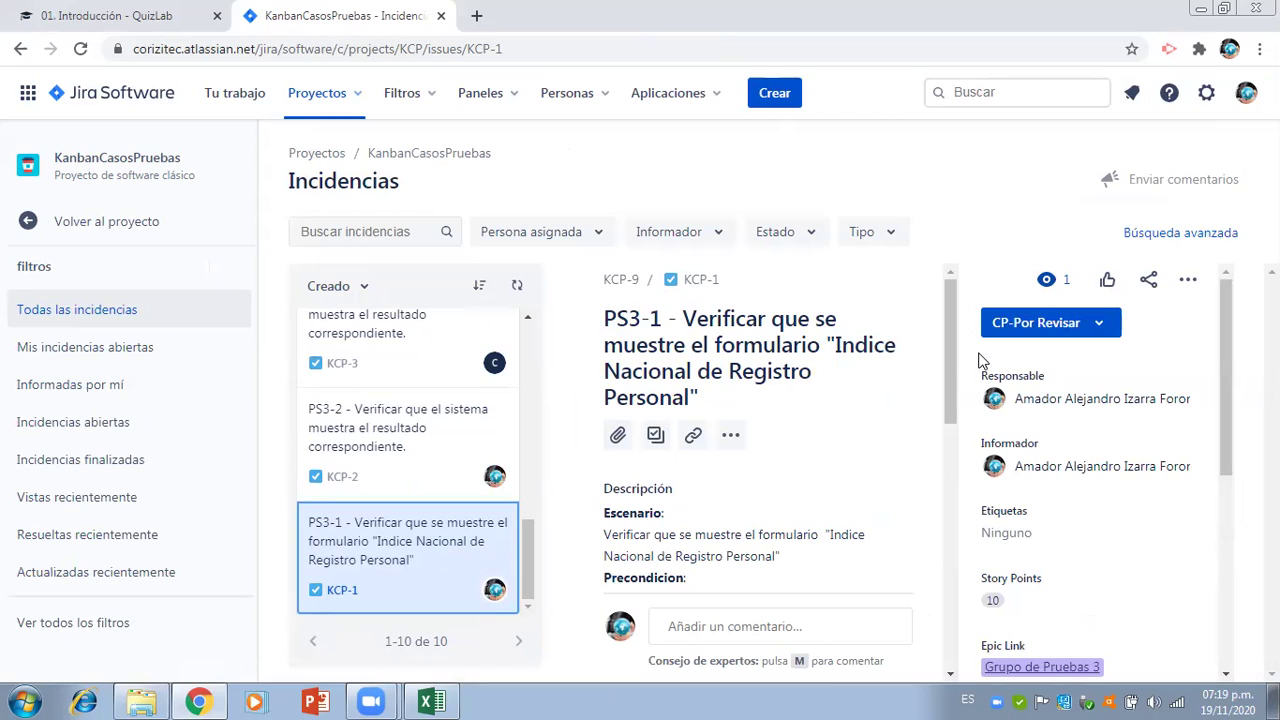
{"action": "left_click", "coordinate": [1046, 325]}
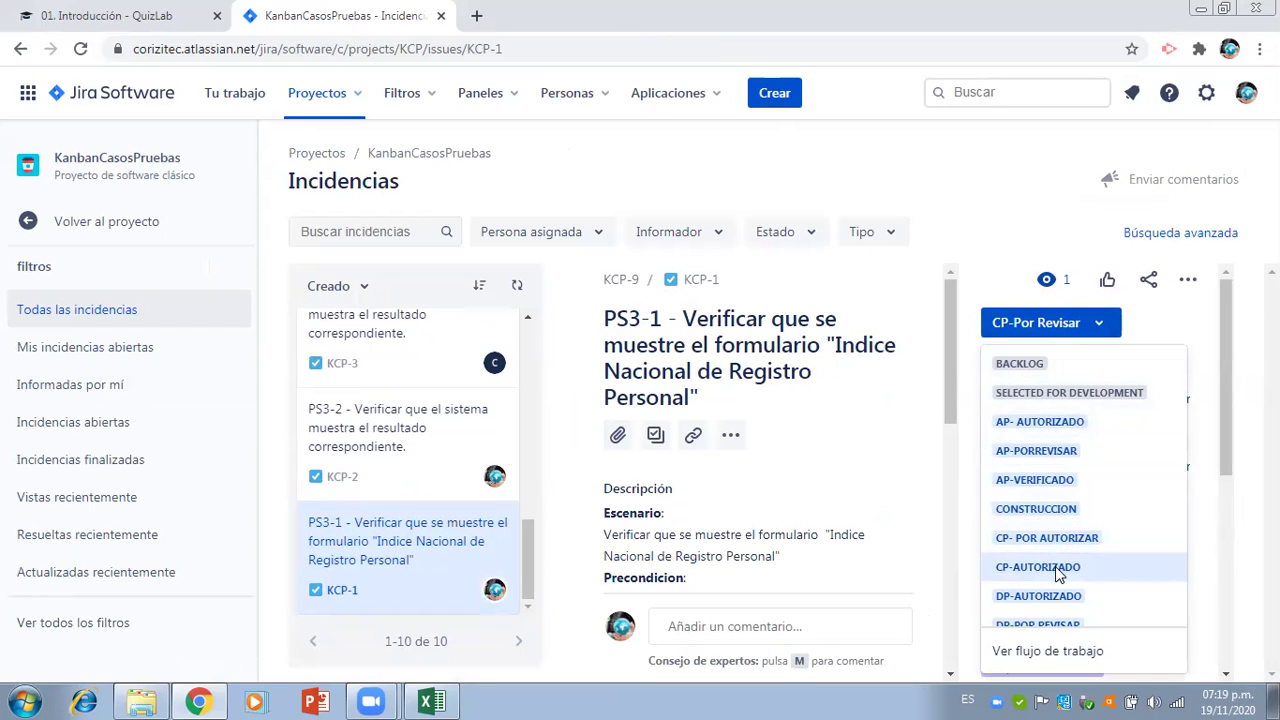
{"action": "left_click", "coordinate": [1055, 566]}
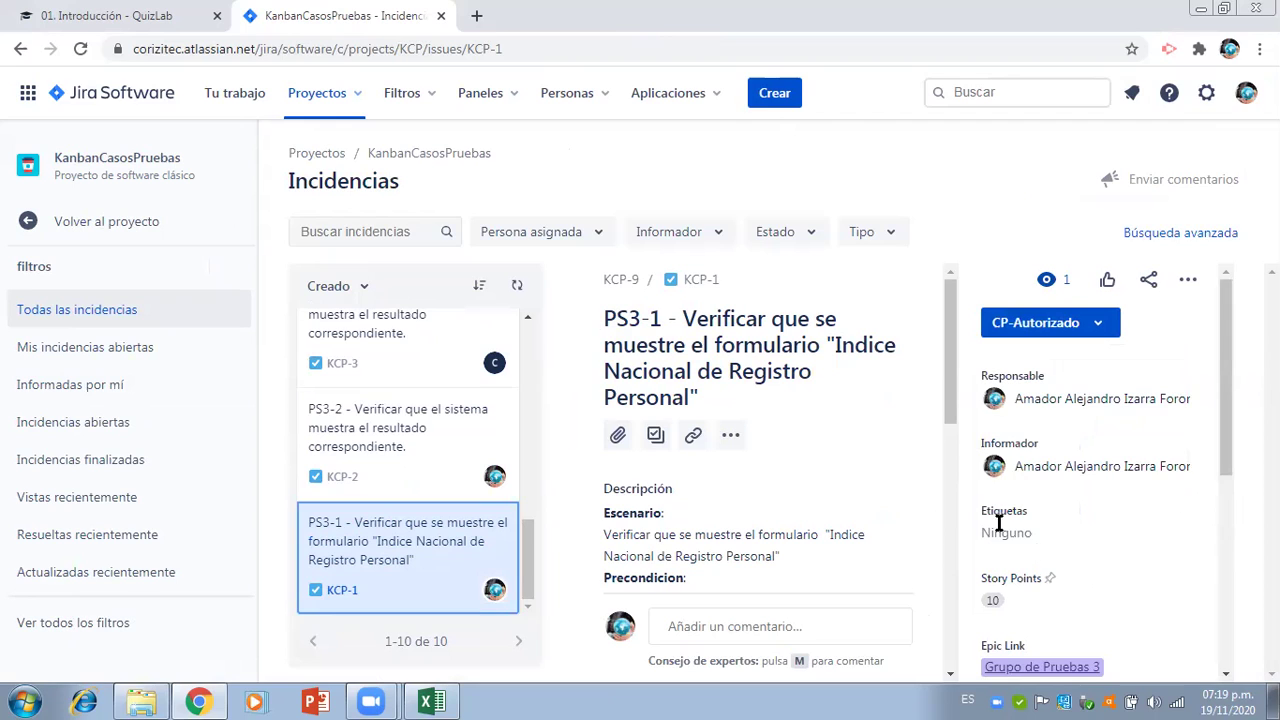
- Set the status of test case PS3-2 (KCP-2) to CP-Autorizado
{"action": "left_click", "coordinate": [410, 443]}
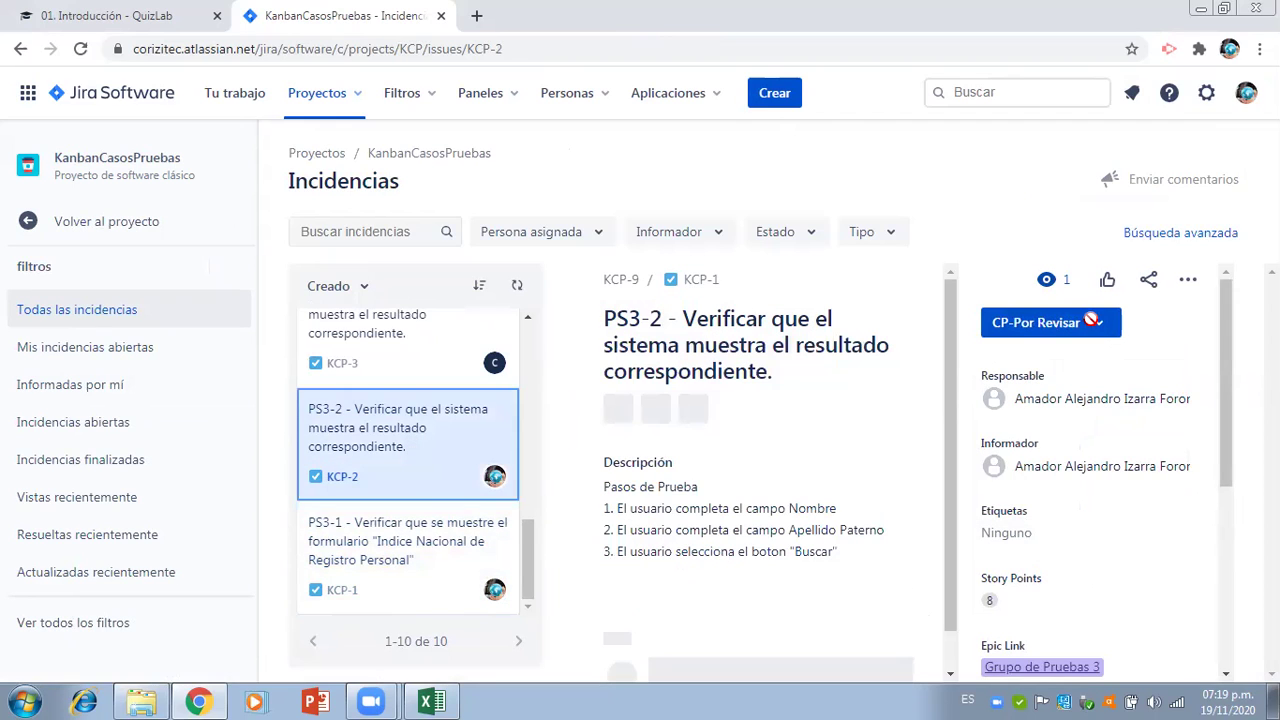
{"action": "left_click", "coordinate": [1092, 325]}
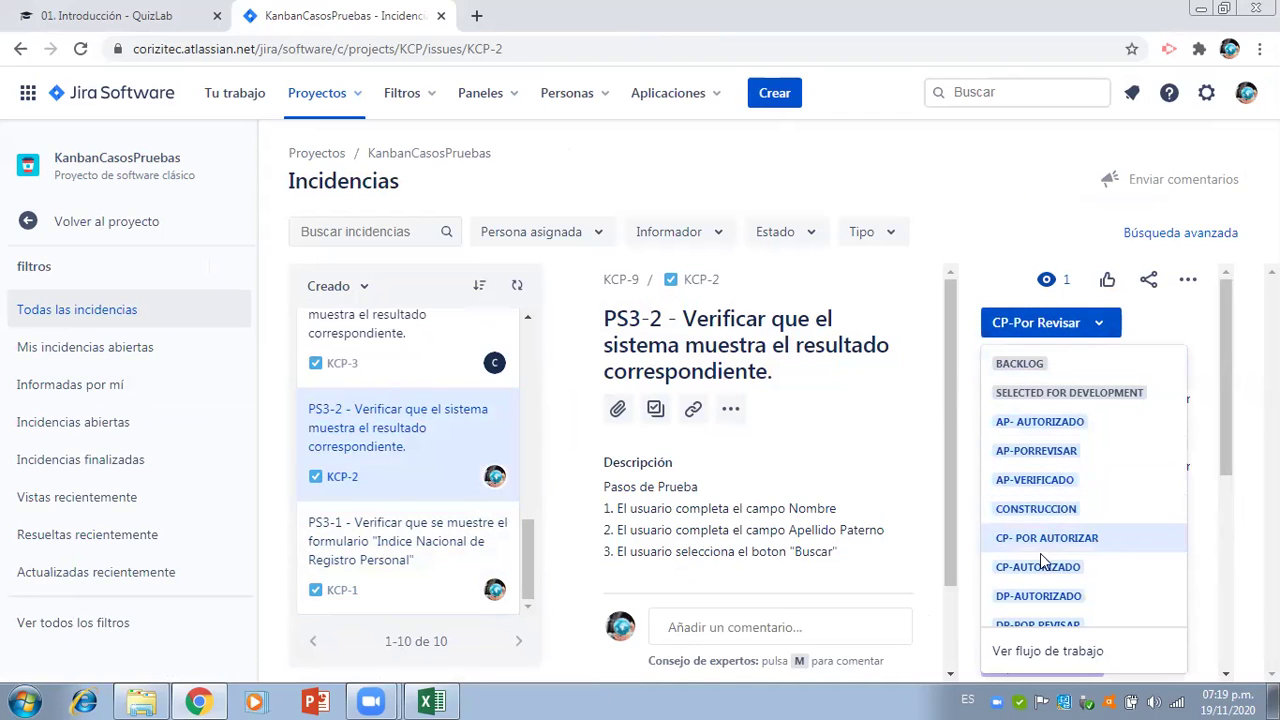
{"action": "left_click", "coordinate": [1035, 567]}
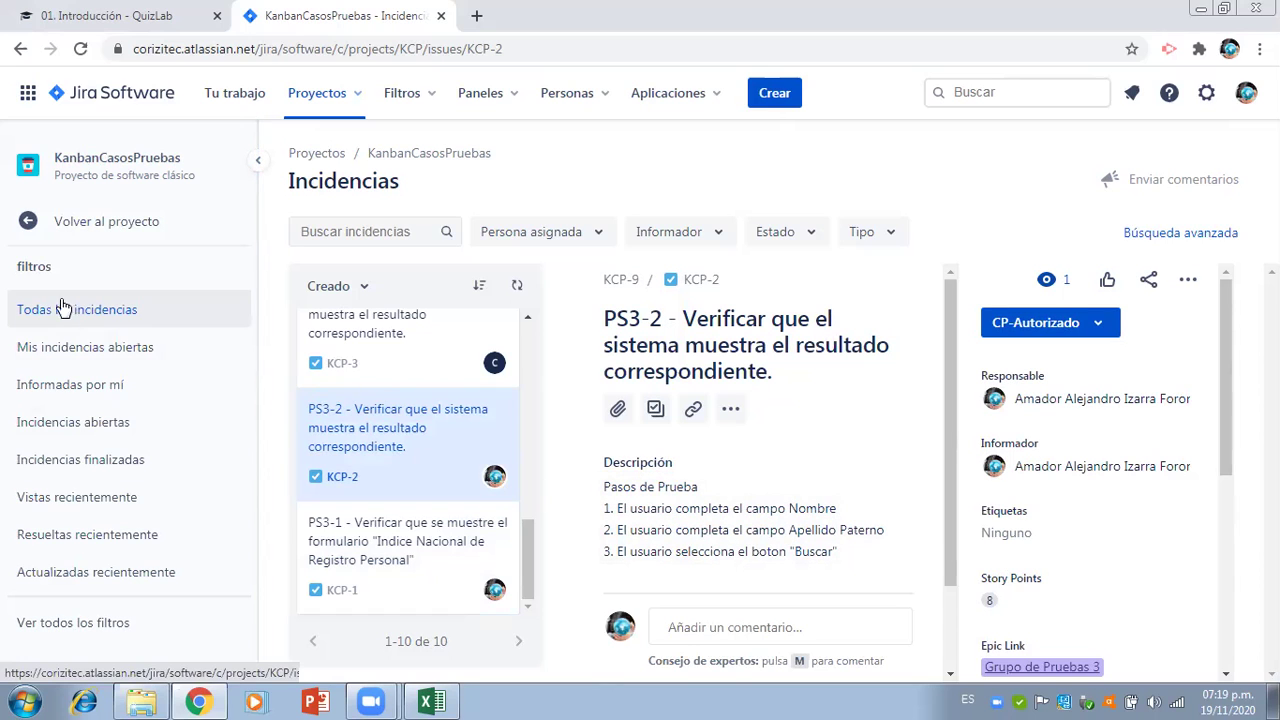
- On the Kanban board, move cards KCP-1 and KCP-2 from Construccion to Pruebas with the status PE-Por Revisar
{"action": "left_click", "coordinate": [84, 224]}
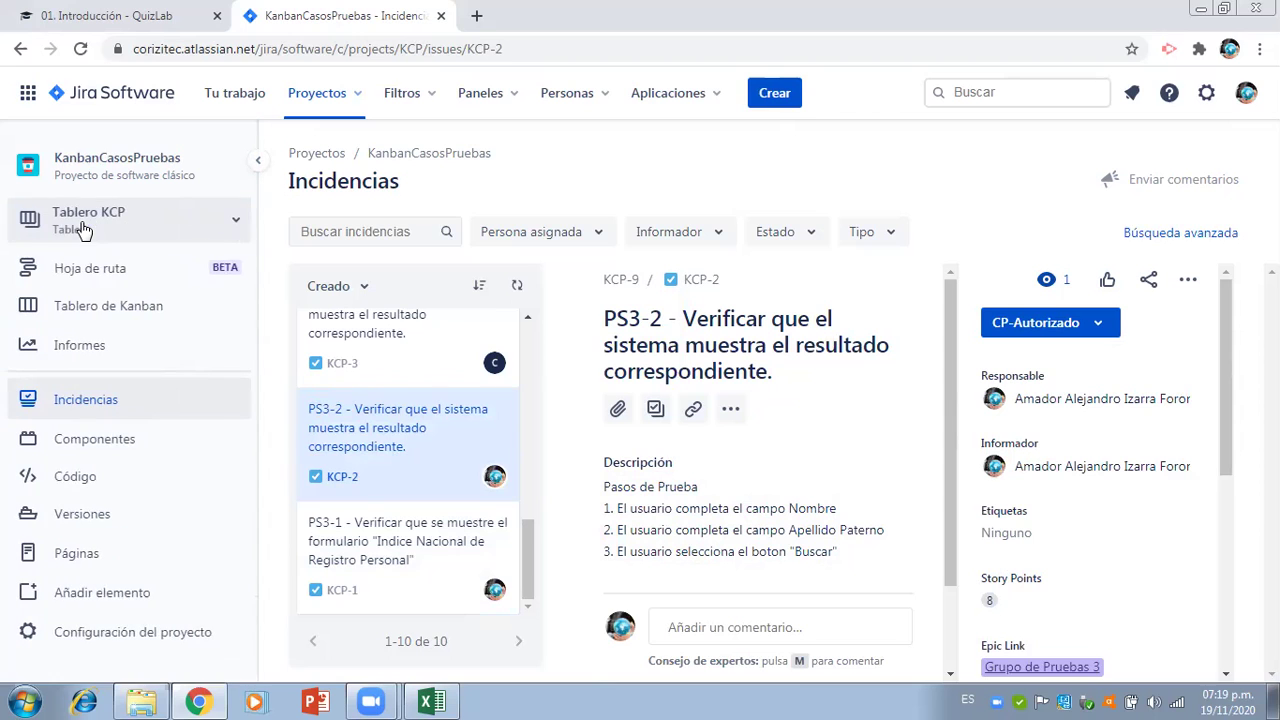
{"action": "left_click", "coordinate": [105, 316]}
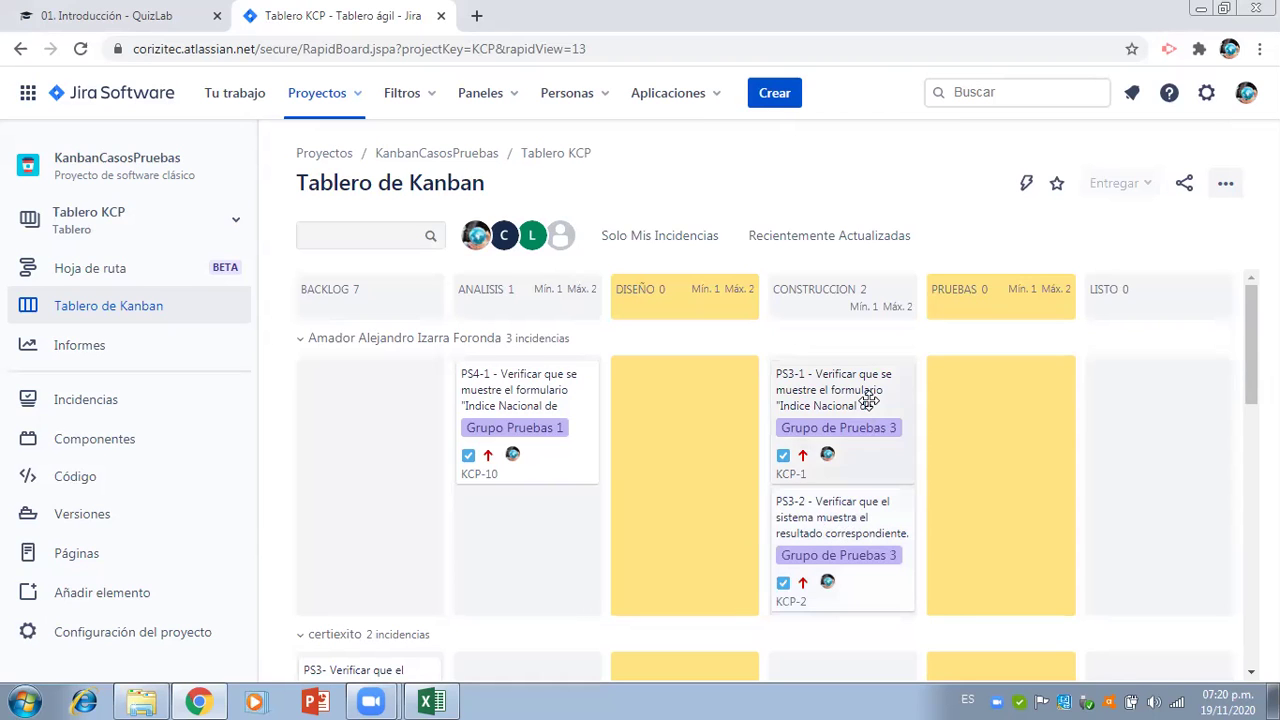
{"action": "left_click_drag", "start_coordinate": [891, 400], "coordinate": [1018, 506]}
{"action": "left_click_drag", "start_coordinate": [891, 437], "coordinate": [995, 443]}
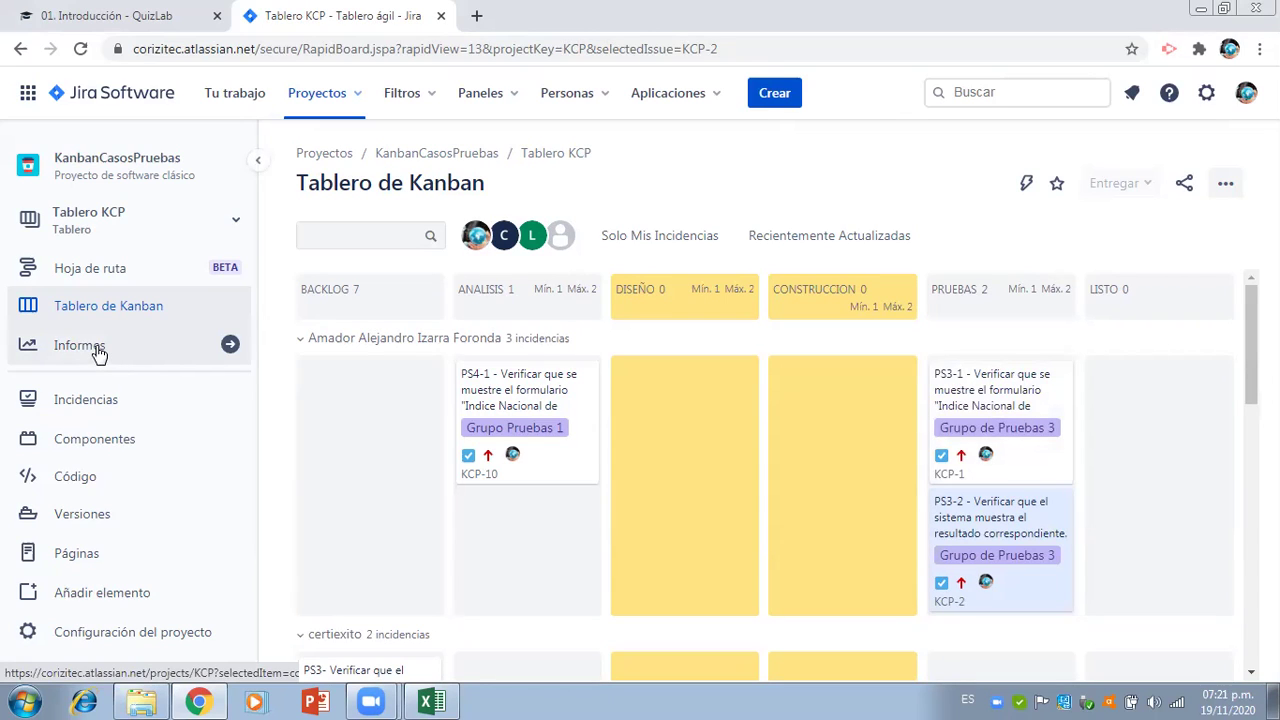
- Open test case PS3-1 (KCP-1) from the project's issue list and set its status to PE-Revisado
{"action": "left_click", "coordinate": [92, 406]}
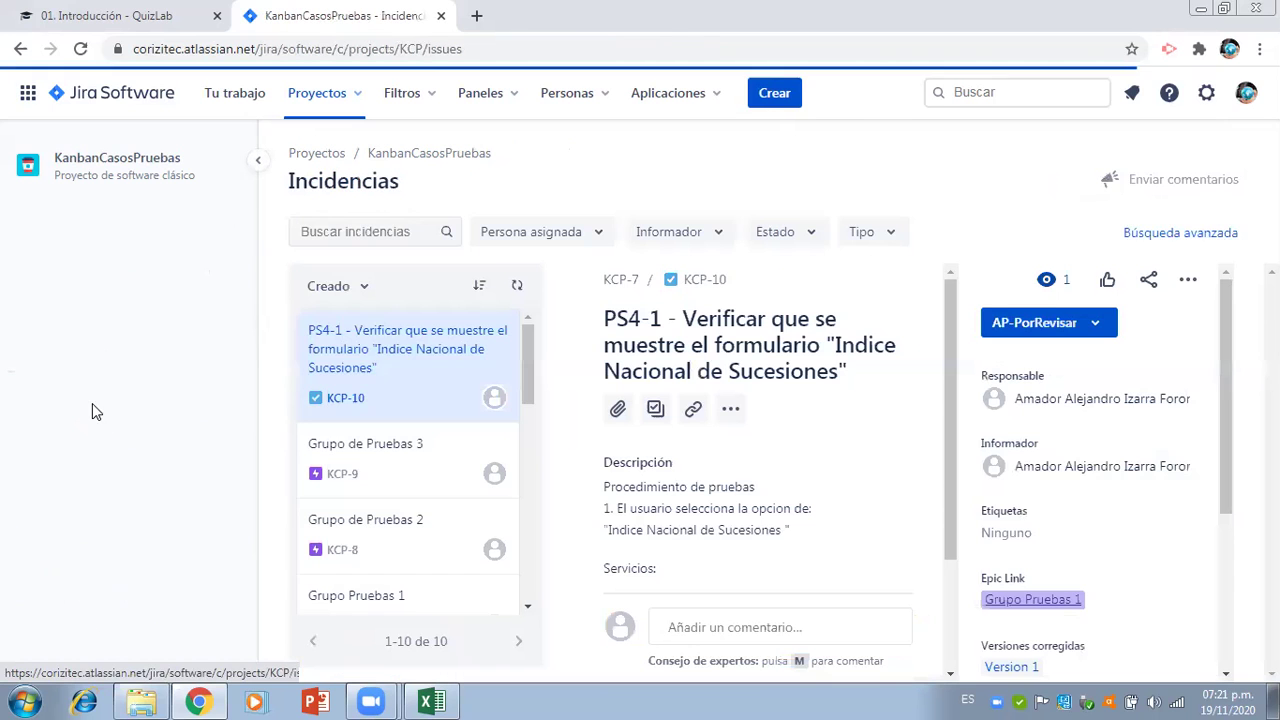
{"action": "left_click_drag", "start_coordinate": [525, 368], "coordinate": [527, 560]}
{"action": "left_click", "coordinate": [372, 543]}
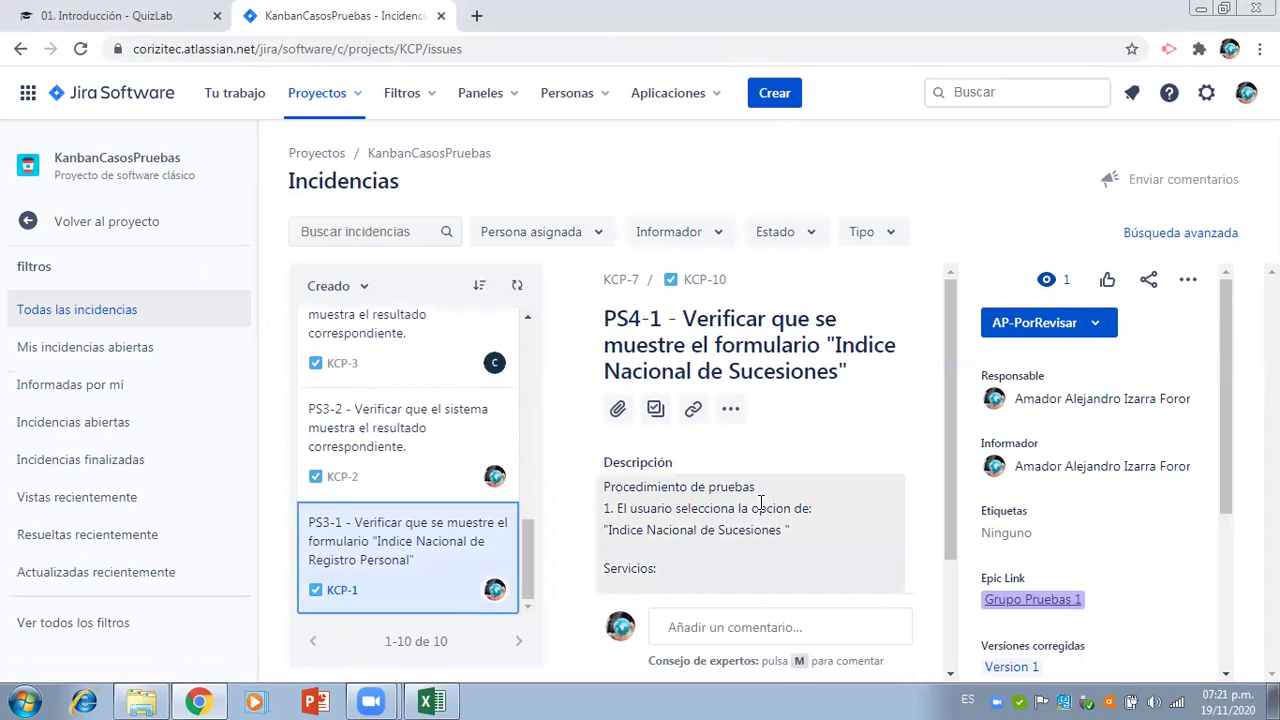
{"action": "left_click", "coordinate": [1100, 326]}
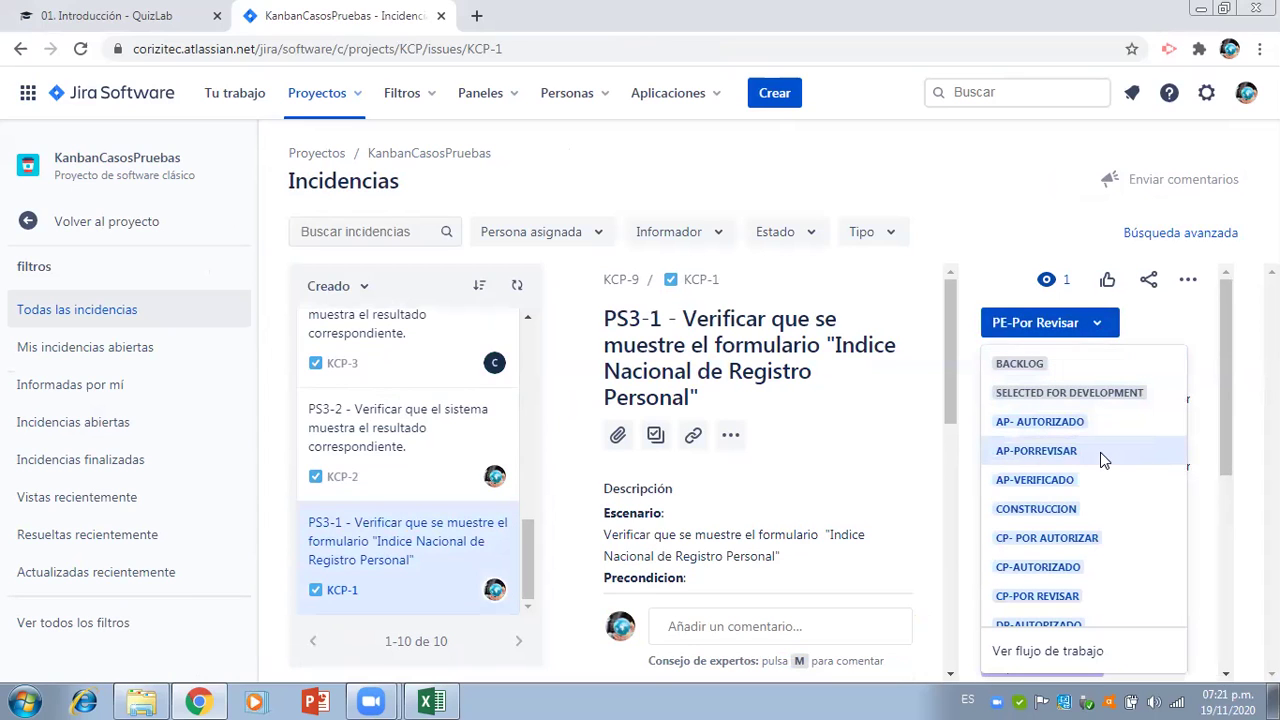
{"action": "key", "text": "Down"}
{"action": "key", "text": "Down"}
{"action": "key", "text": "Down"}
{"action": "key", "text": "Down"}
{"action": "key", "text": "Down"}
{"action": "key", "text": "Down"}
{"action": "key", "text": "Down"}
{"action": "key", "text": "Down"}
{"action": "key", "text": "Down"}
{"action": "key", "text": "Down"}
{"action": "key", "text": "Down"}
{"action": "key", "text": "Down"}
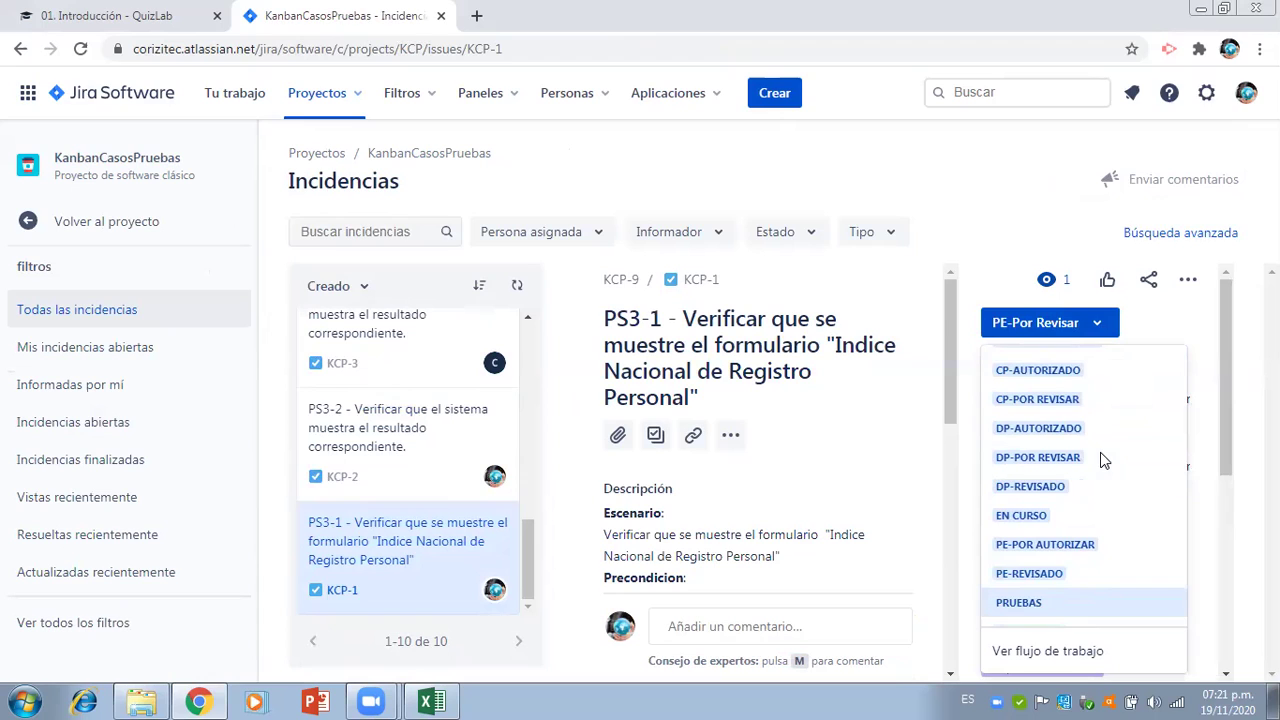
{"action": "key", "text": "Down"}
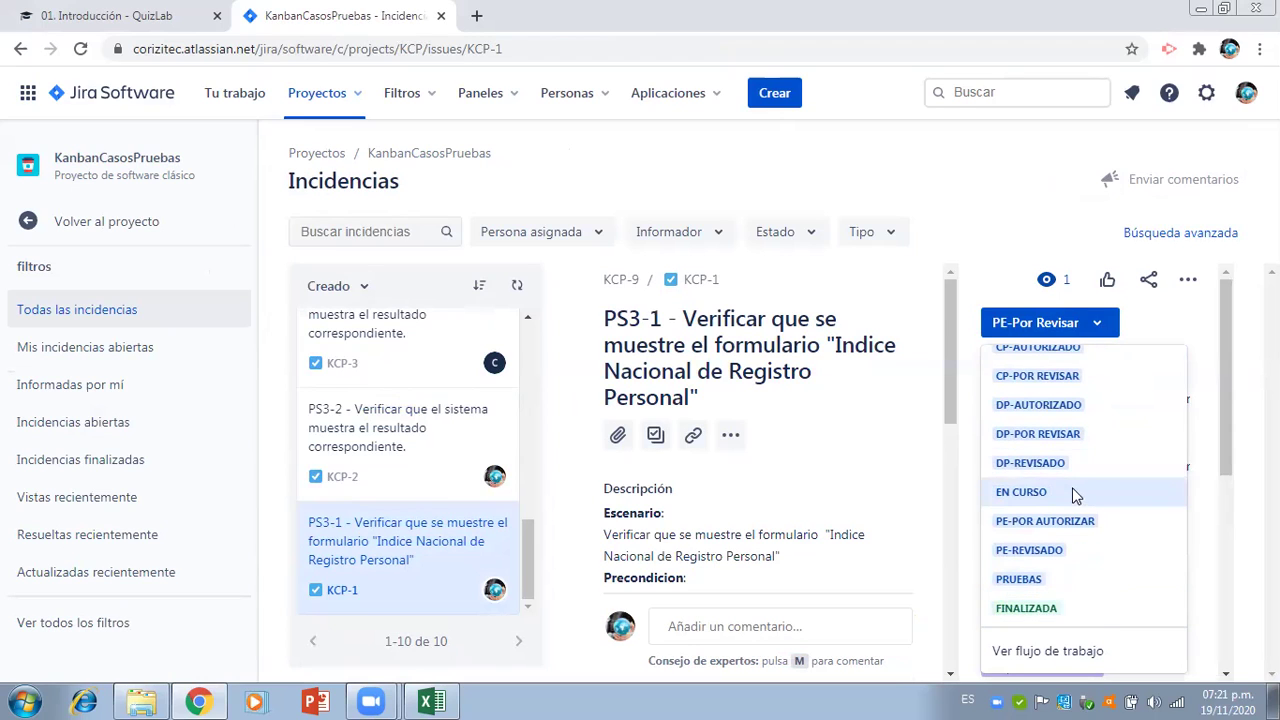
{"action": "left_click", "coordinate": [1025, 551]}
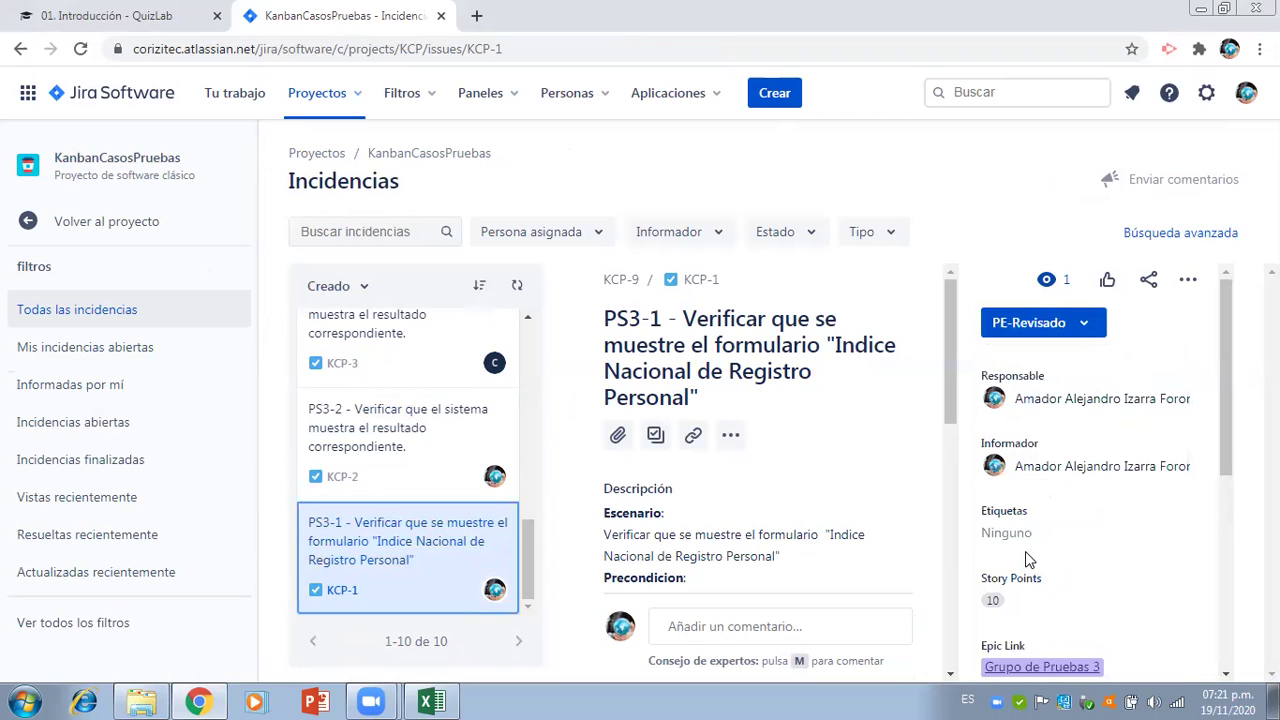
- Set the status of test case PS3-2 (KCP-2) to PE-Revisado
{"action": "left_click", "coordinate": [374, 449]}
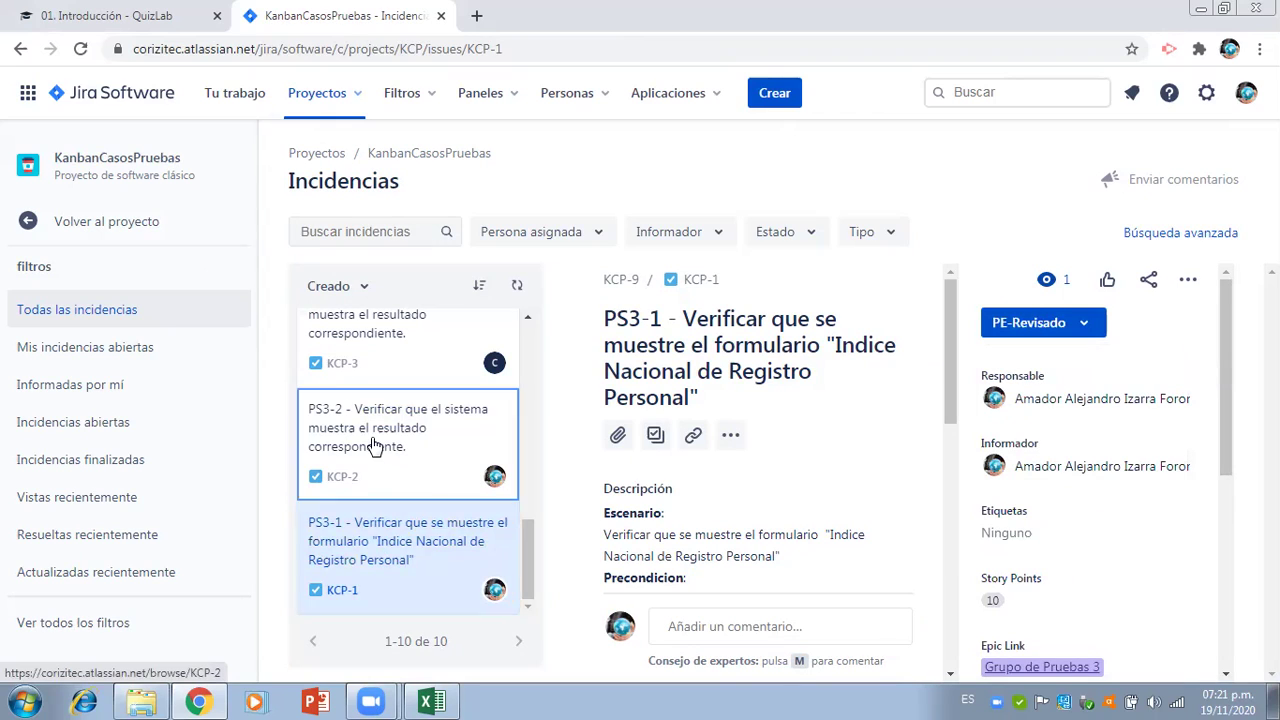
{"action": "left_click", "coordinate": [1098, 326]}
{"action": "left_click", "coordinate": [1098, 328]}
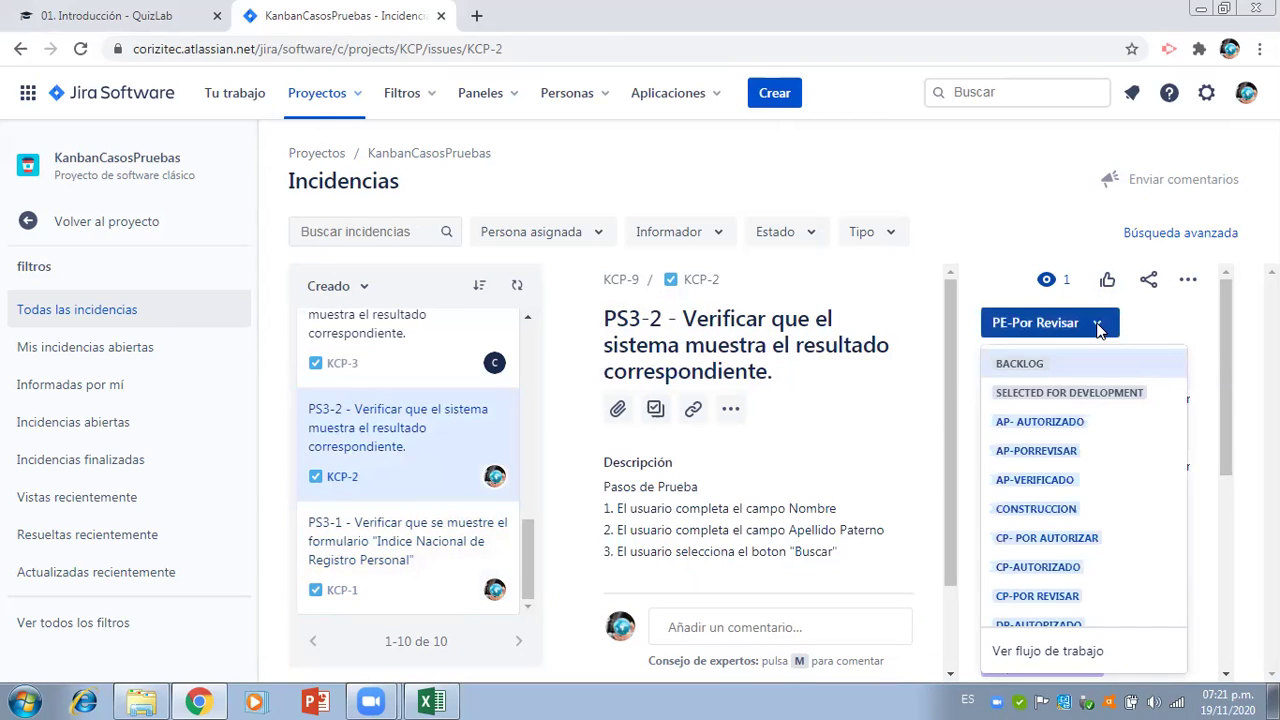
{"action": "scroll", "coordinate": [1100, 360], "scroll_direction": "down", "scroll_amount": 2}
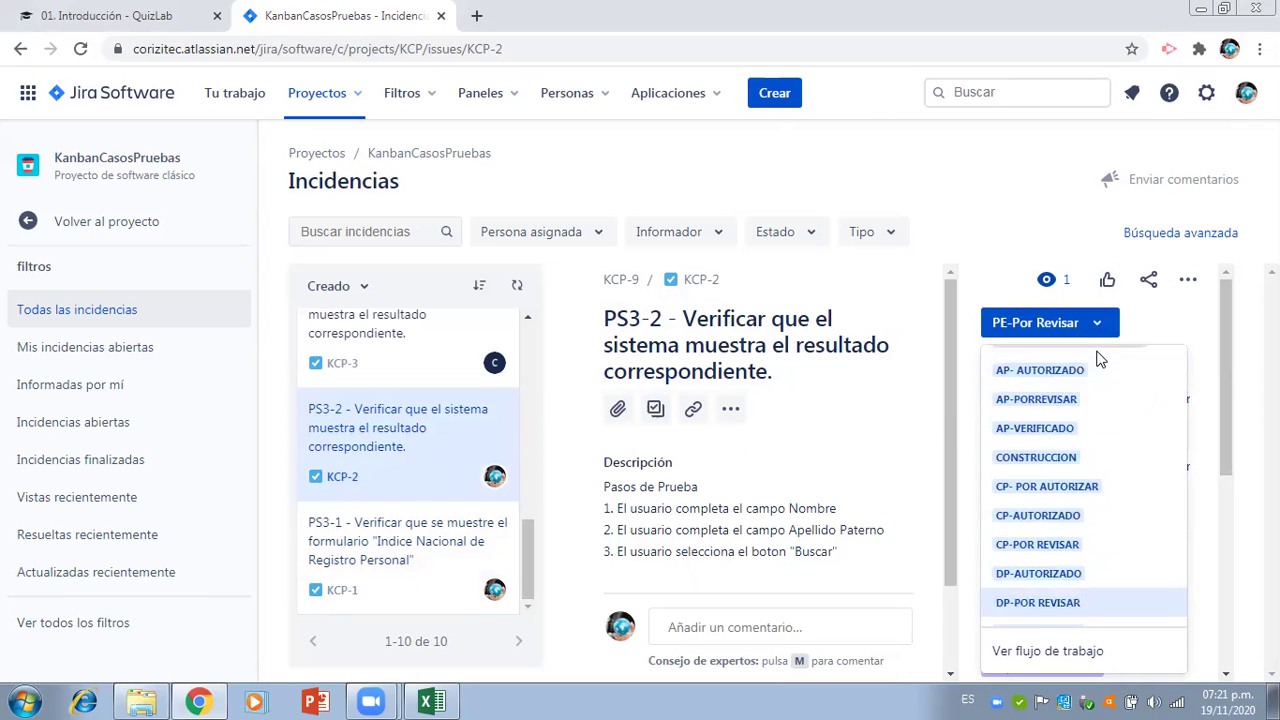
{"action": "scroll", "coordinate": [1100, 360], "scroll_direction": "up", "scroll_amount": 2}
{"action": "key", "text": "Down"}
{"action": "key", "text": "Down"}
{"action": "key", "text": "Down"}
{"action": "key", "text": "Down"}
{"action": "key", "text": "Down"}
{"action": "key", "text": "Down"}
{"action": "key", "text": "Down"}
{"action": "key", "text": "Down"}
{"action": "key", "text": "Down"}
{"action": "key", "text": "Down"}
{"action": "key", "text": "Down"}
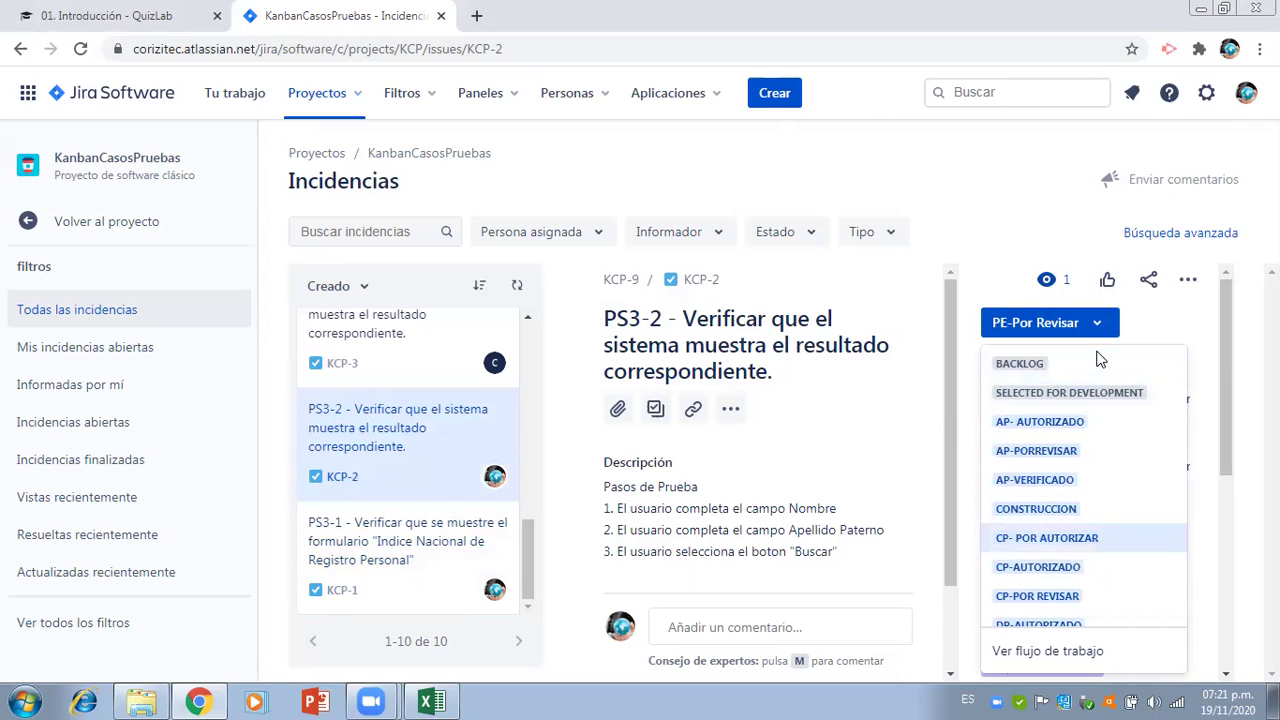
{"action": "key", "text": "Down"}
{"action": "key", "text": "Down"}
{"action": "key", "text": "Down"}
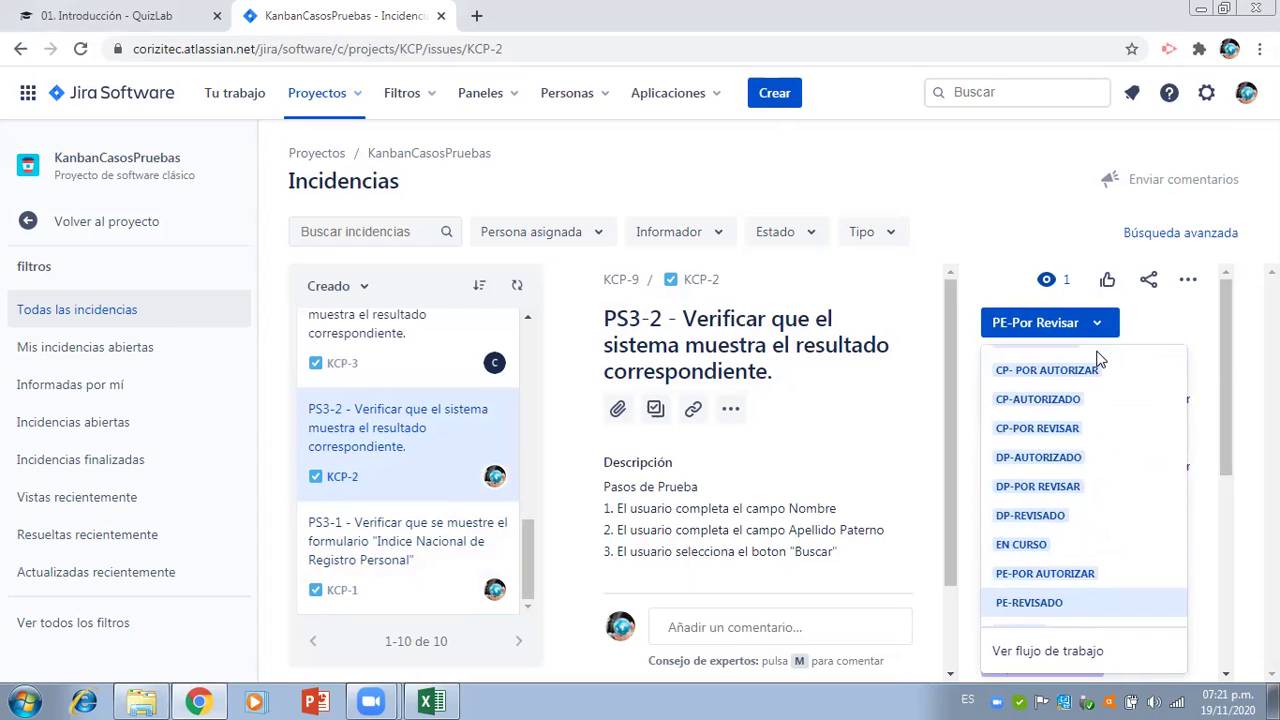
{"action": "scroll", "coordinate": [1100, 360], "scroll_direction": "down", "scroll_amount": 1}
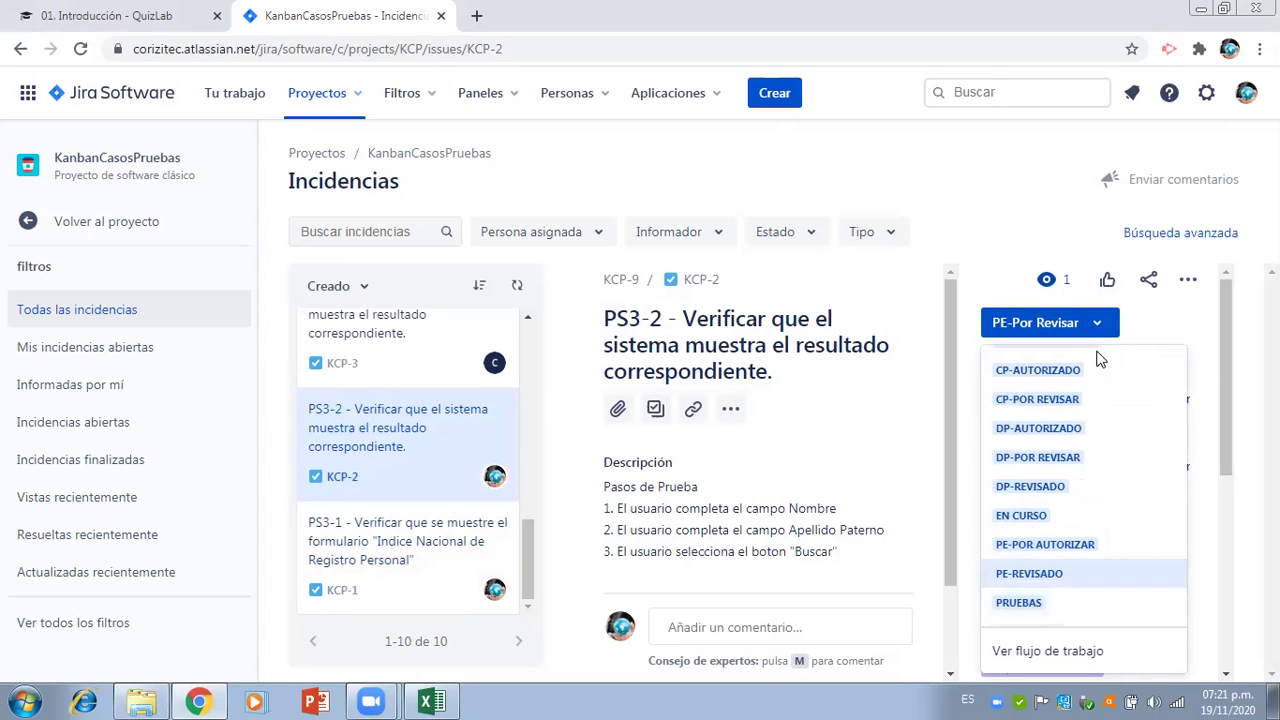
{"action": "left_click", "coordinate": [1043, 582]}
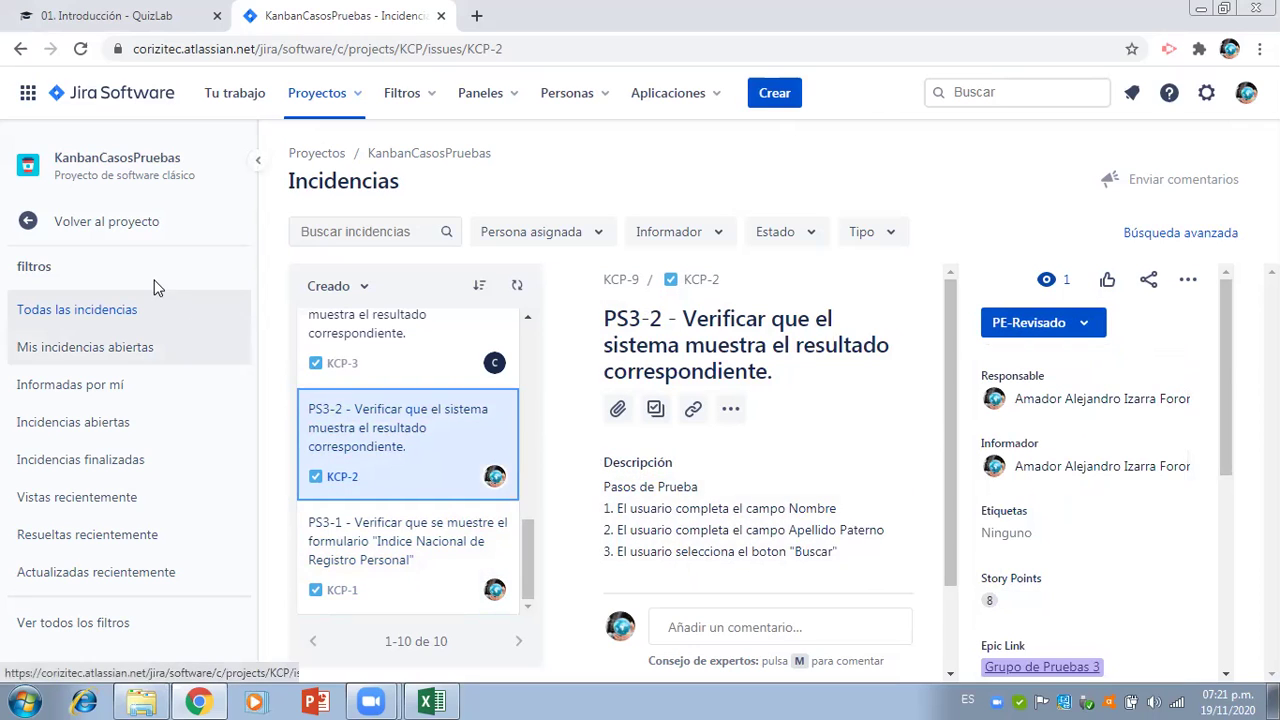
- Check the cards on the Kanban board, and open the project roadmap to view the epics' progress
{"action": "left_click", "coordinate": [117, 226]}
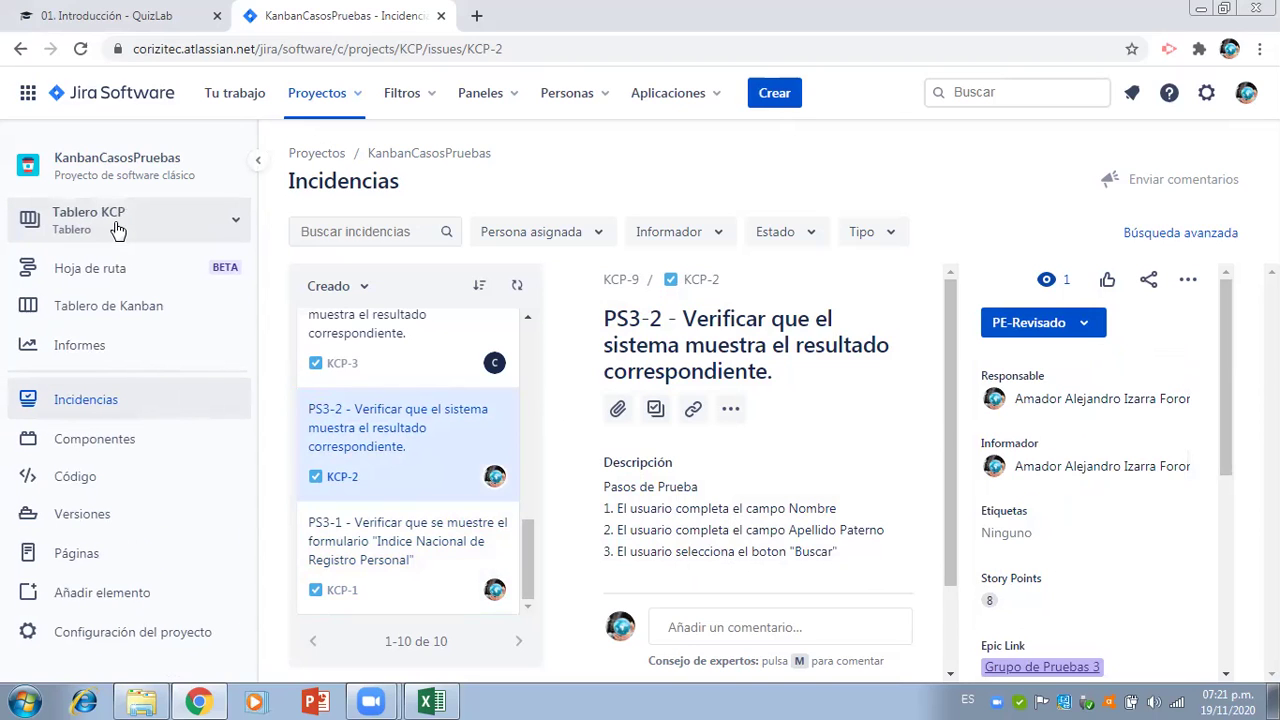
{"action": "left_click", "coordinate": [105, 307]}
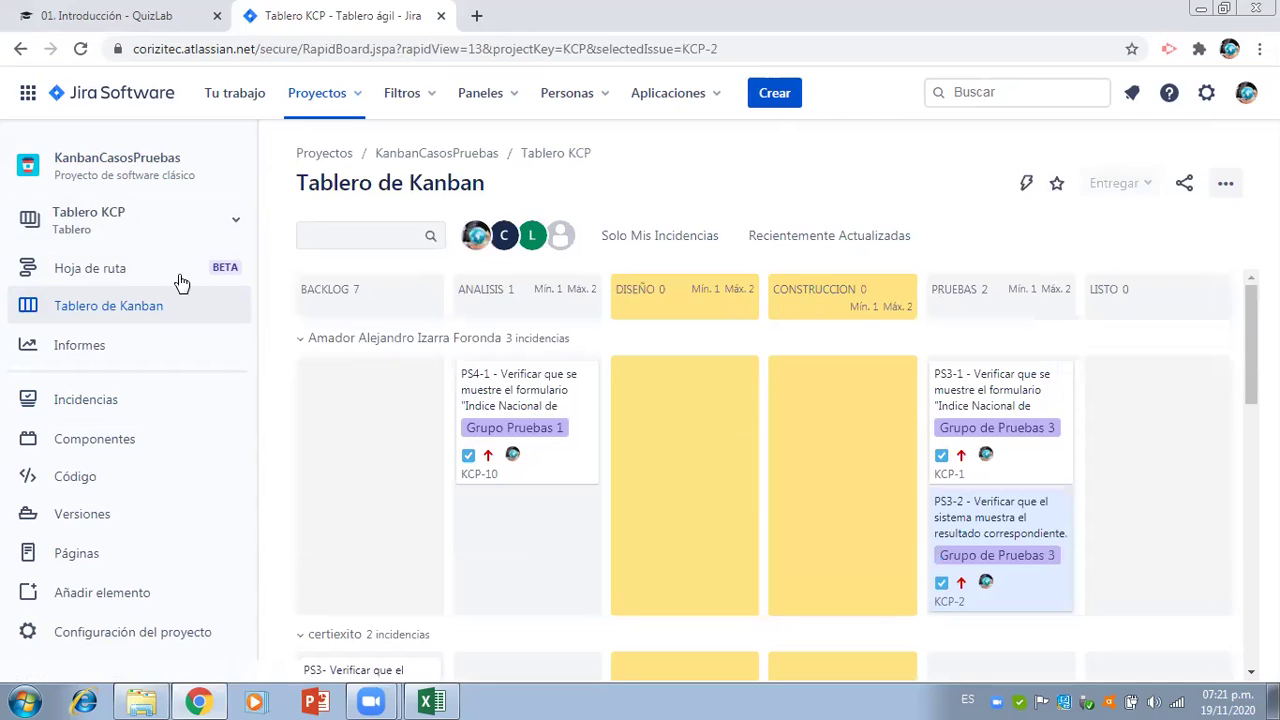
{"action": "left_click", "coordinate": [92, 268]}
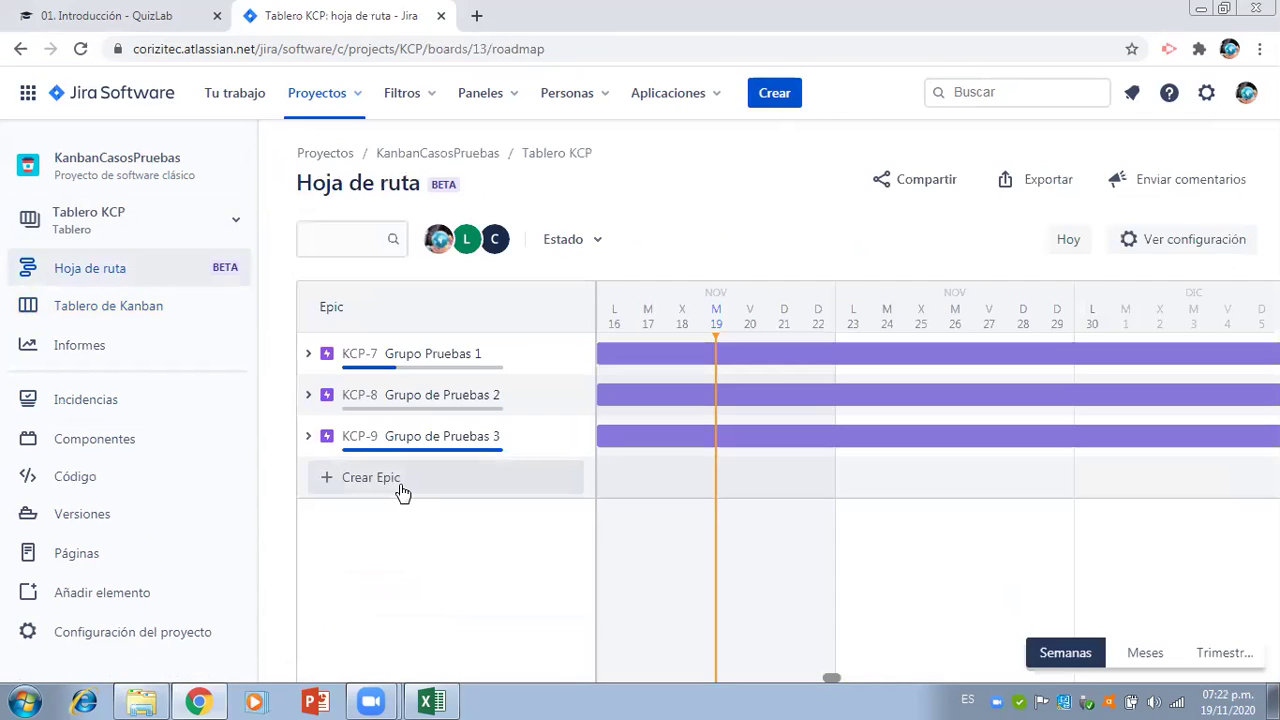
- Expand the epic Grupo de Pruebas 3 in the roadmap to check its test cases' statuses, and glance at the project's reports
{"action": "left_click", "coordinate": [309, 438]}
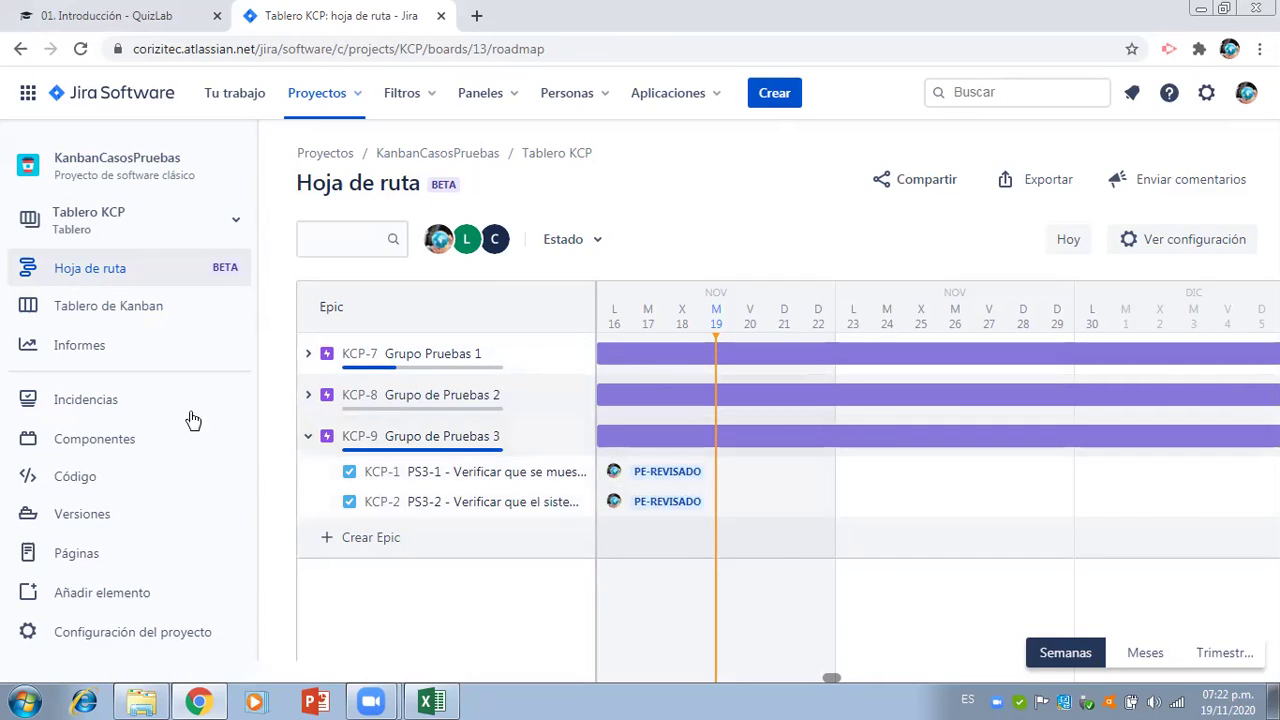
{"action": "left_click", "coordinate": [72, 350]}
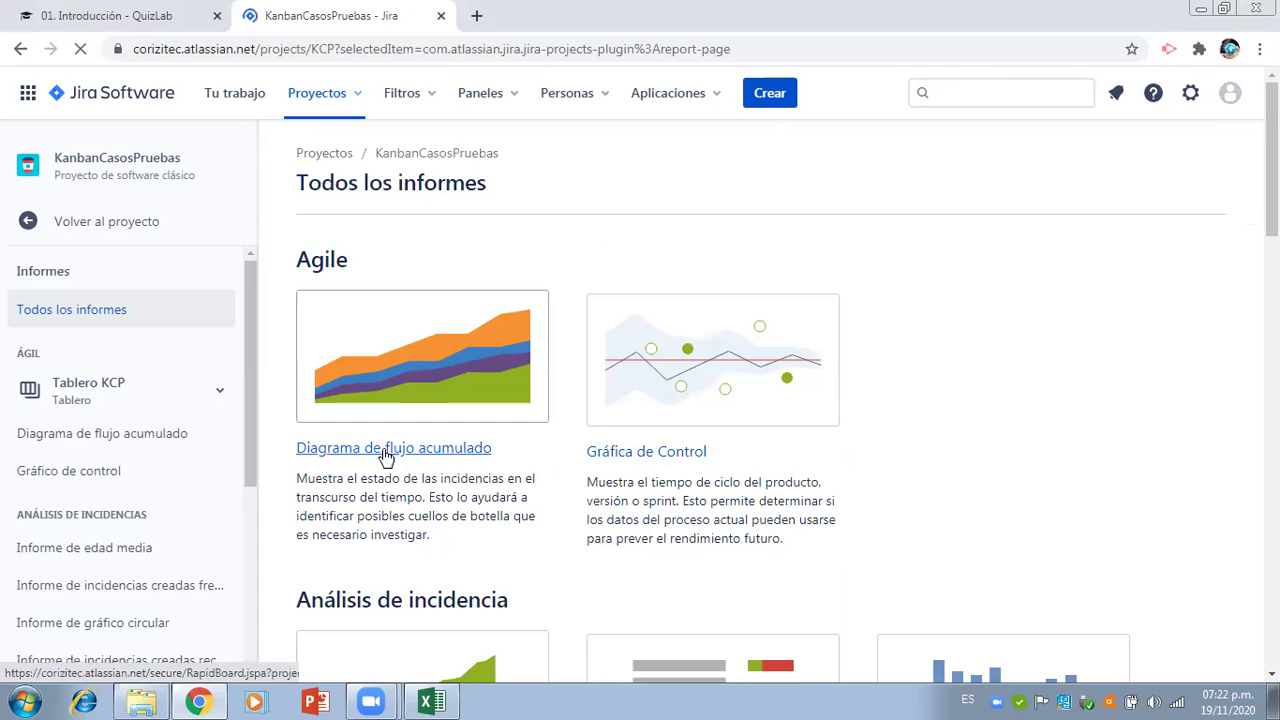
{"action": "left_click", "coordinate": [137, 228]}
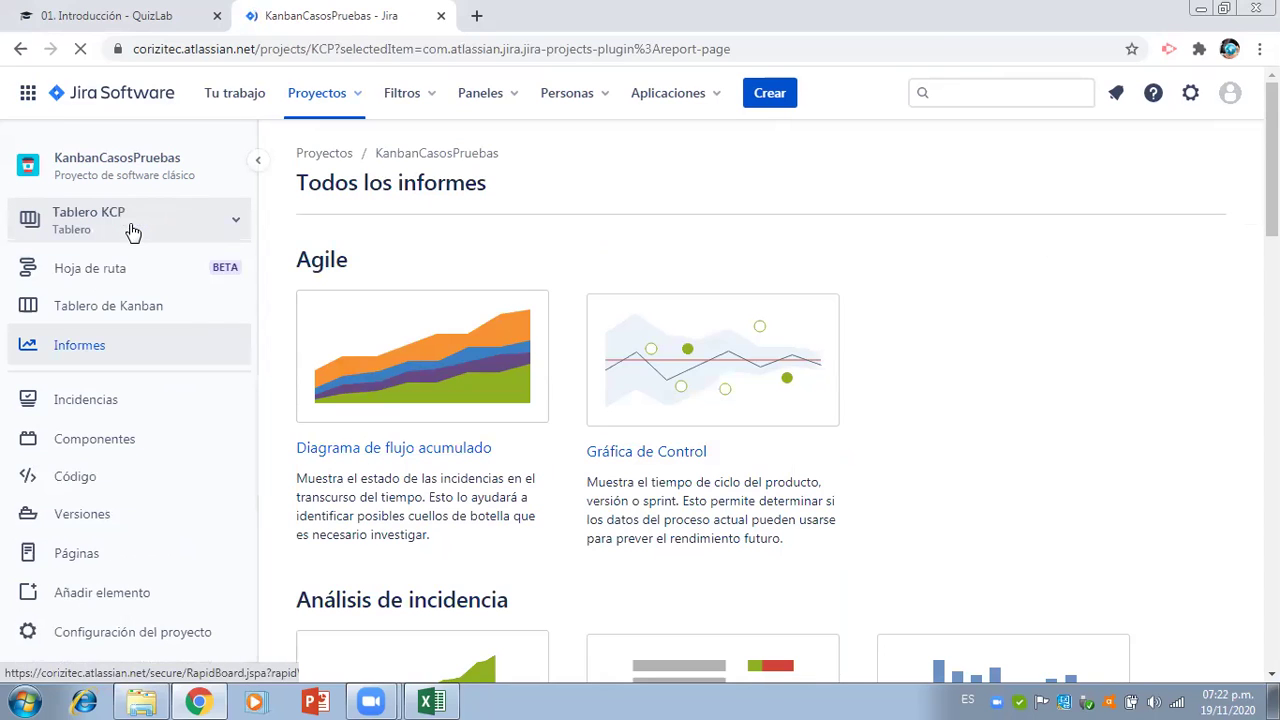
- On the Kanban board, move cards KCP-1 and KCP-2 from Pruebas to Listo
{"action": "left_click", "coordinate": [98, 313]}
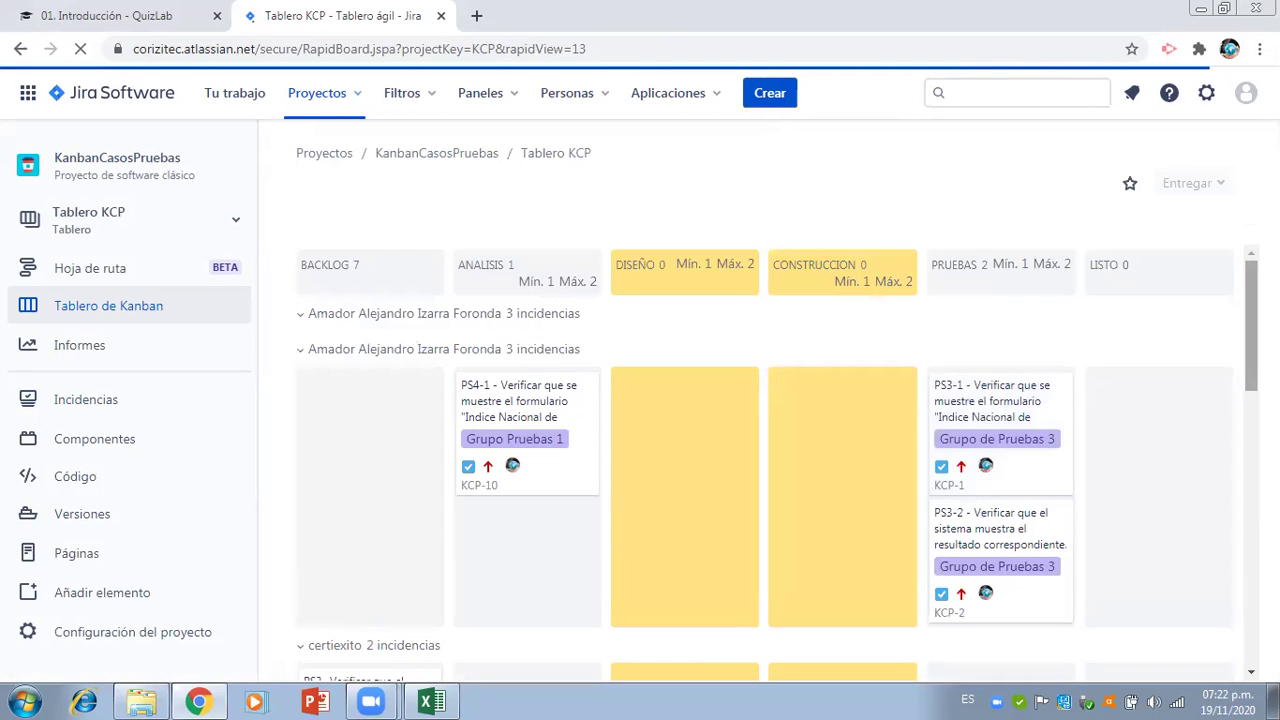
{"action": "scroll", "coordinate": [1245, 322], "scroll_direction": "down", "scroll_amount": 3}
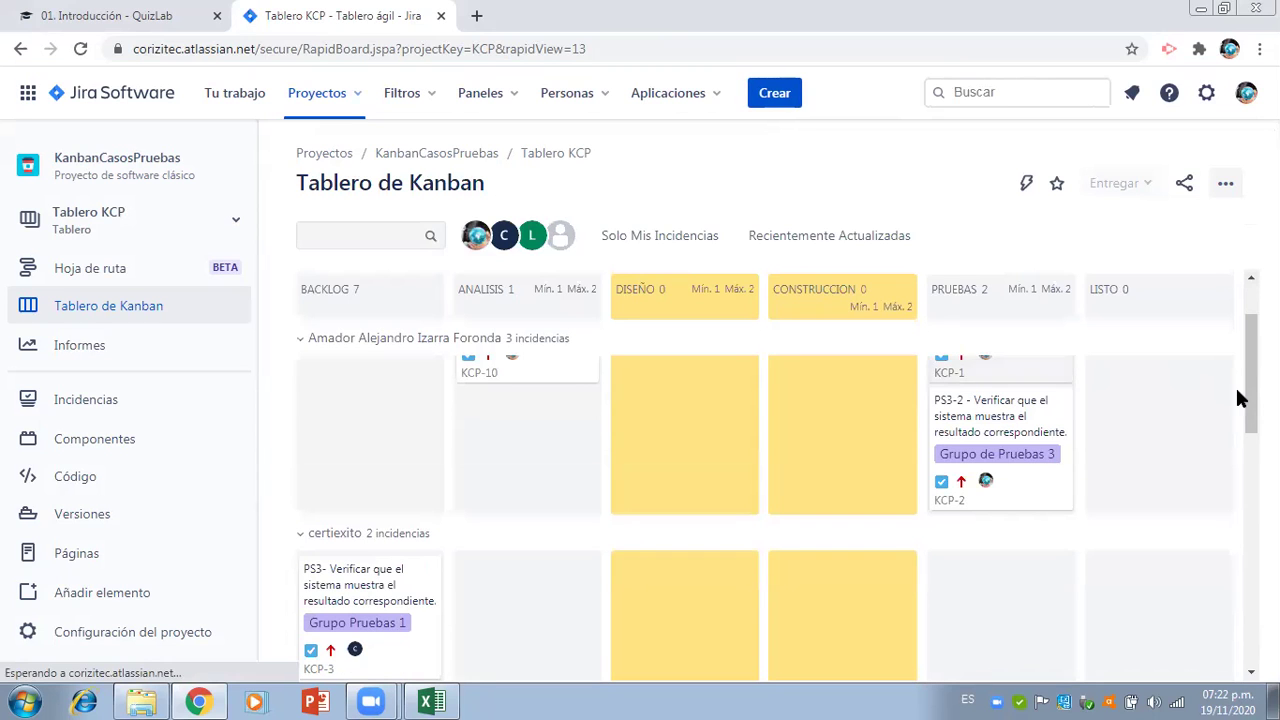
{"action": "scroll", "coordinate": [1085, 352], "scroll_direction": "up", "scroll_amount": 1}
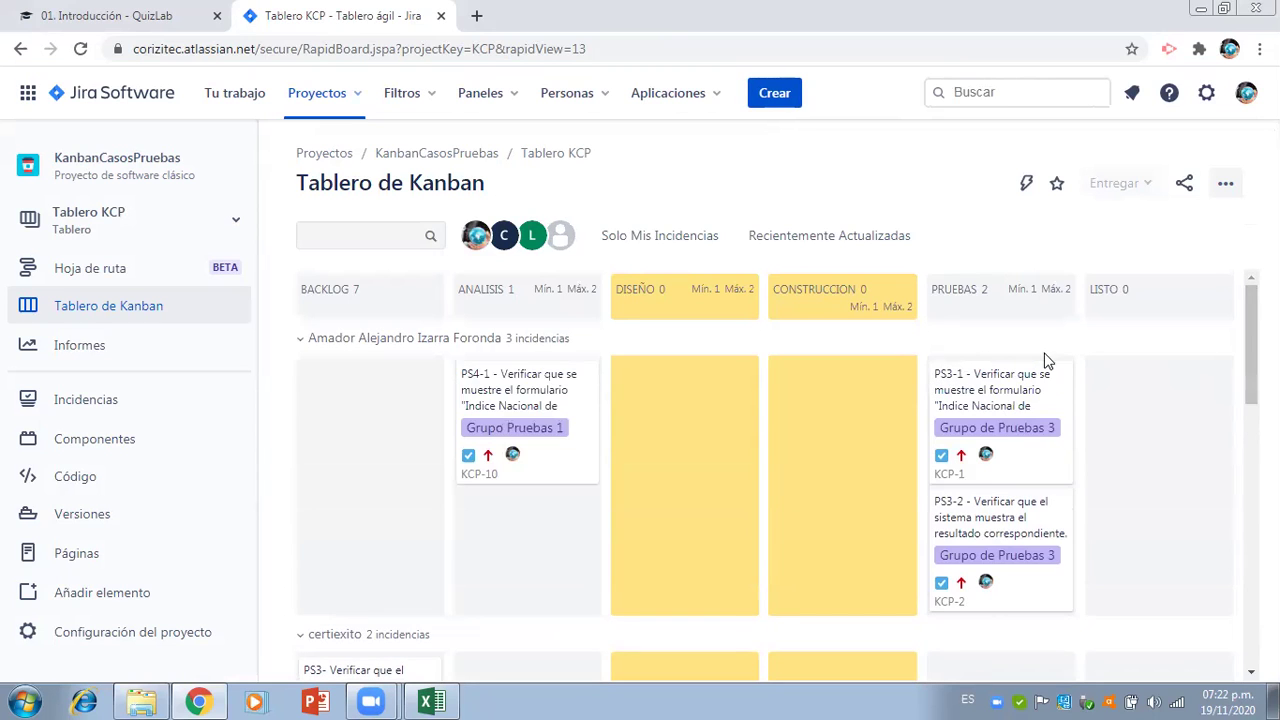
{"action": "left_click_drag", "start_coordinate": [1014, 377], "coordinate": [1157, 385]}
{"action": "left_click_drag", "start_coordinate": [986, 380], "coordinate": [1136, 462]}
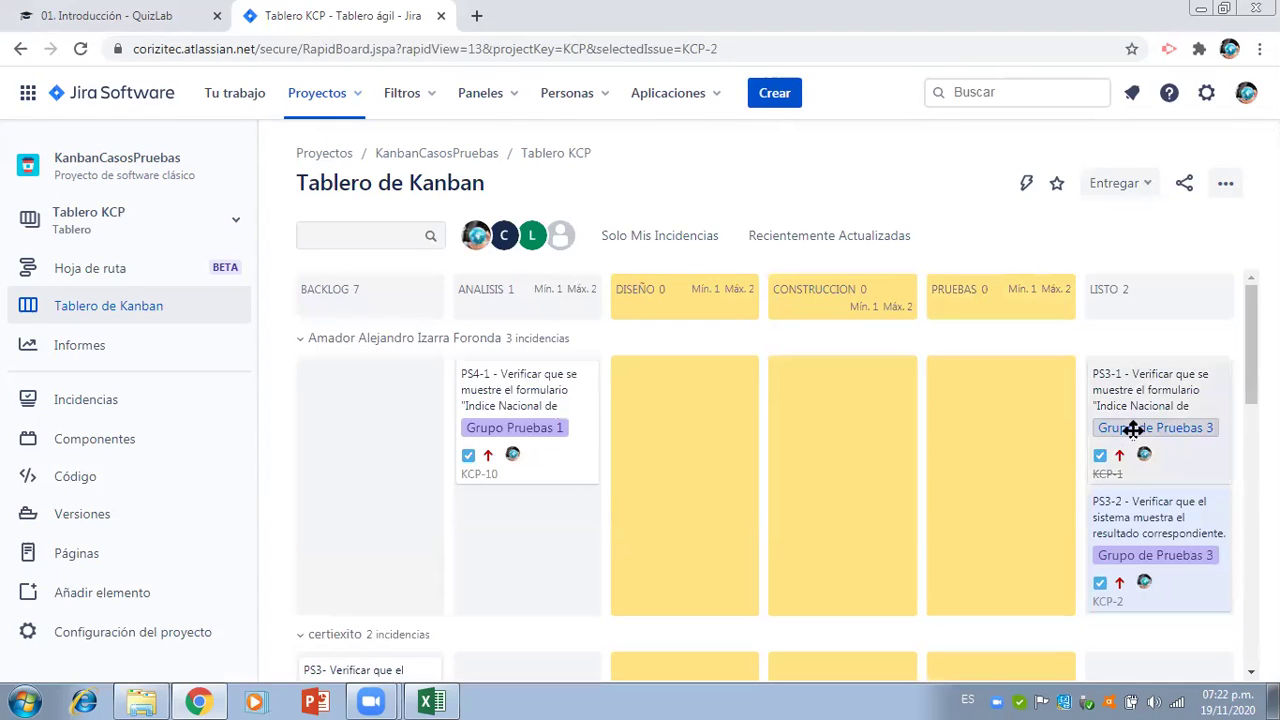
{"action": "scroll", "coordinate": [1150, 450], "scroll_direction": "down", "scroll_amount": 1}
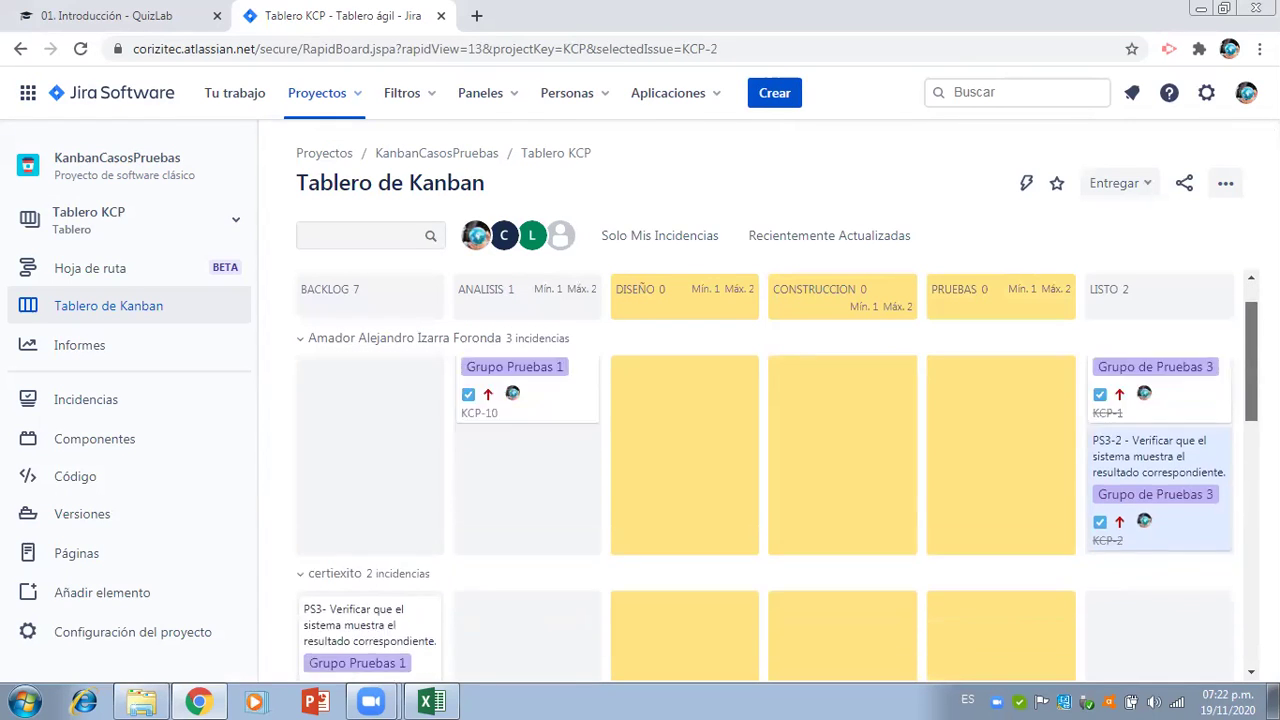
{"action": "scroll", "coordinate": [1241, 304], "scroll_direction": "up", "scroll_amount": 1}
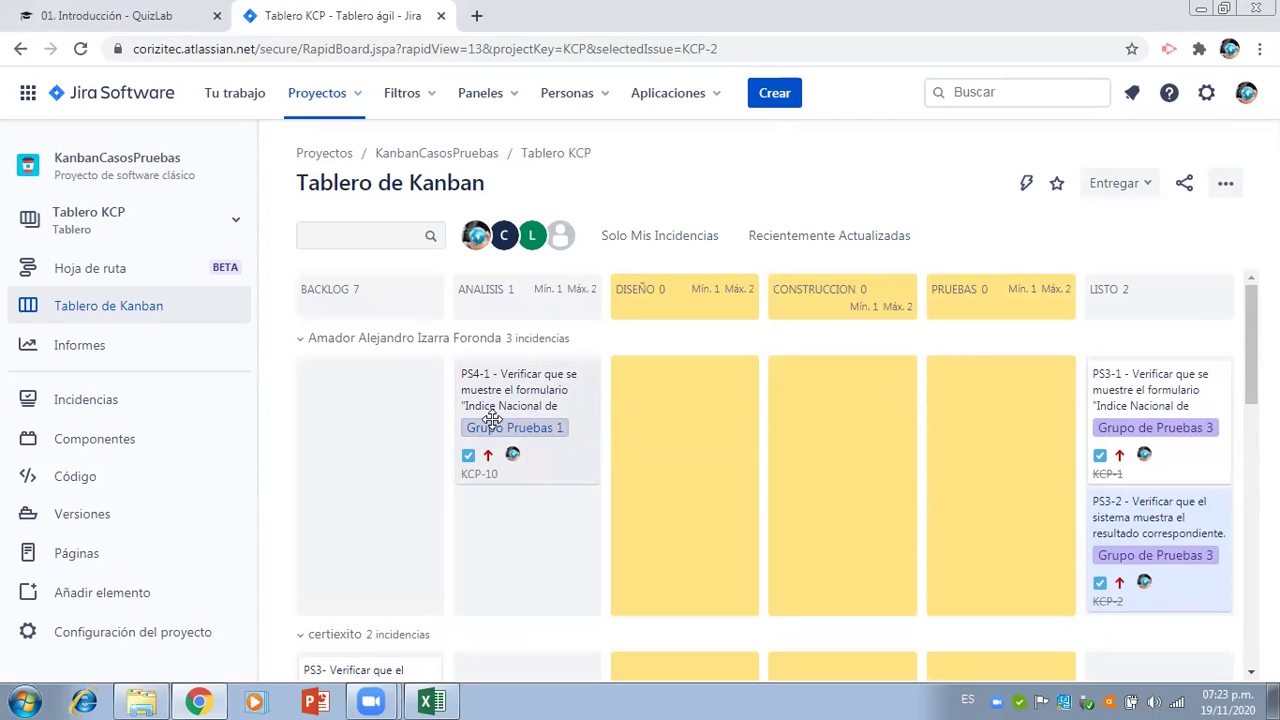
{"action": "mouse_move", "coordinate": [491, 418]}
{"action": "left_mouse_down"}
{"action": "mouse_move", "coordinate": [637, 386]}
{"action": "mouse_move", "coordinate": [538, 382]}
{"action": "mouse_move", "coordinate": [503, 398]}
{"action": "left_mouse_up"}
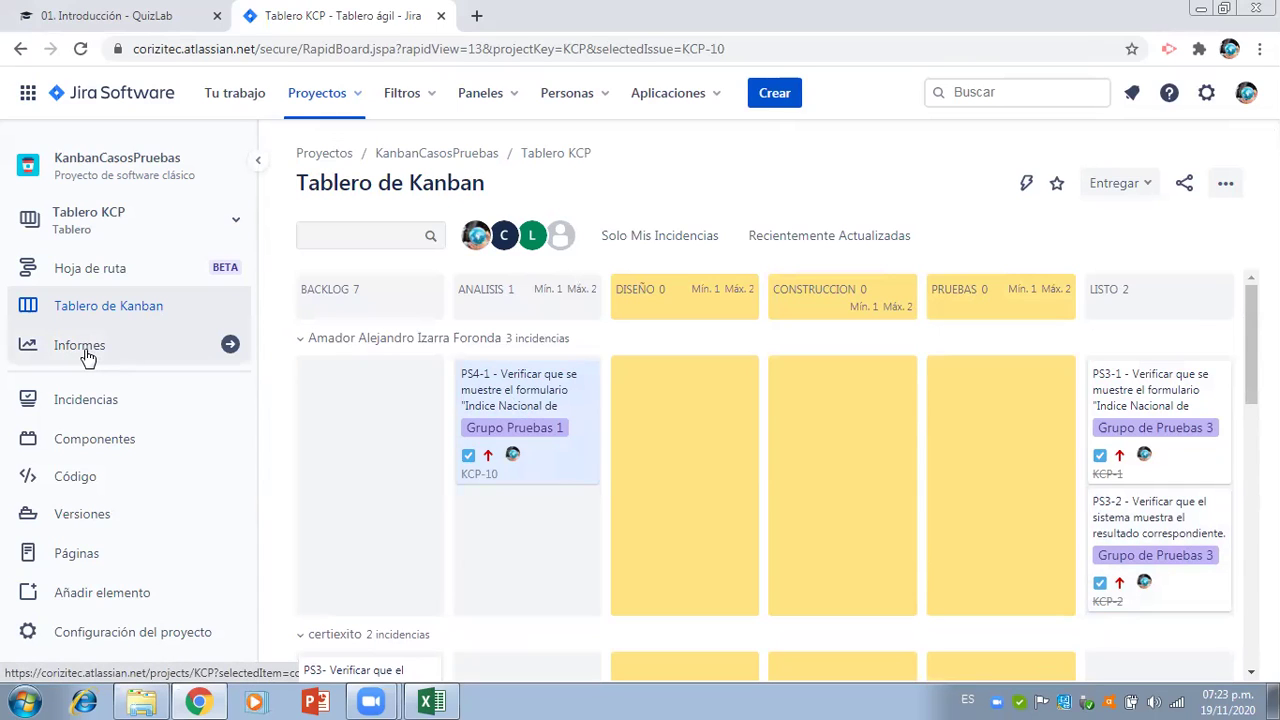
- In the project roadmap, expand the epics Grupo de Pruebas 3, Grupo Pruebas 1 and Grupo de Pruebas 2 to review their test cases' statuses
{"action": "left_click", "coordinate": [83, 273]}
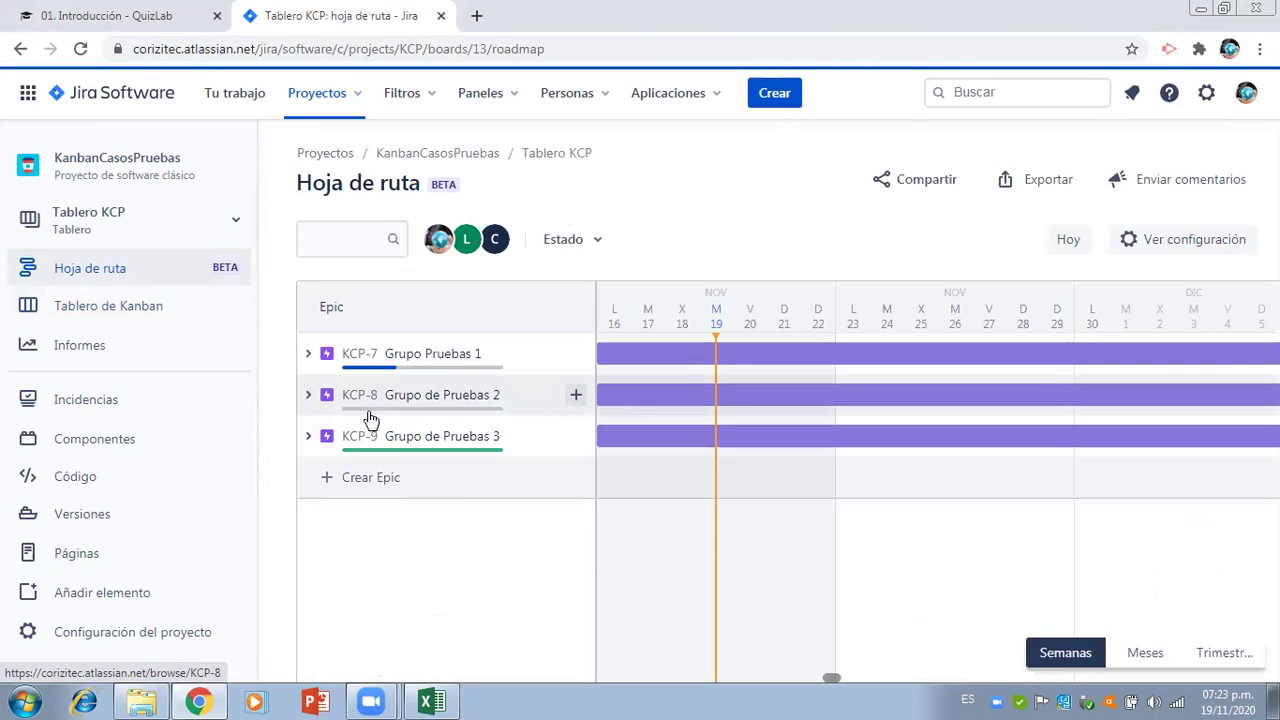
{"action": "left_click", "coordinate": [310, 441]}
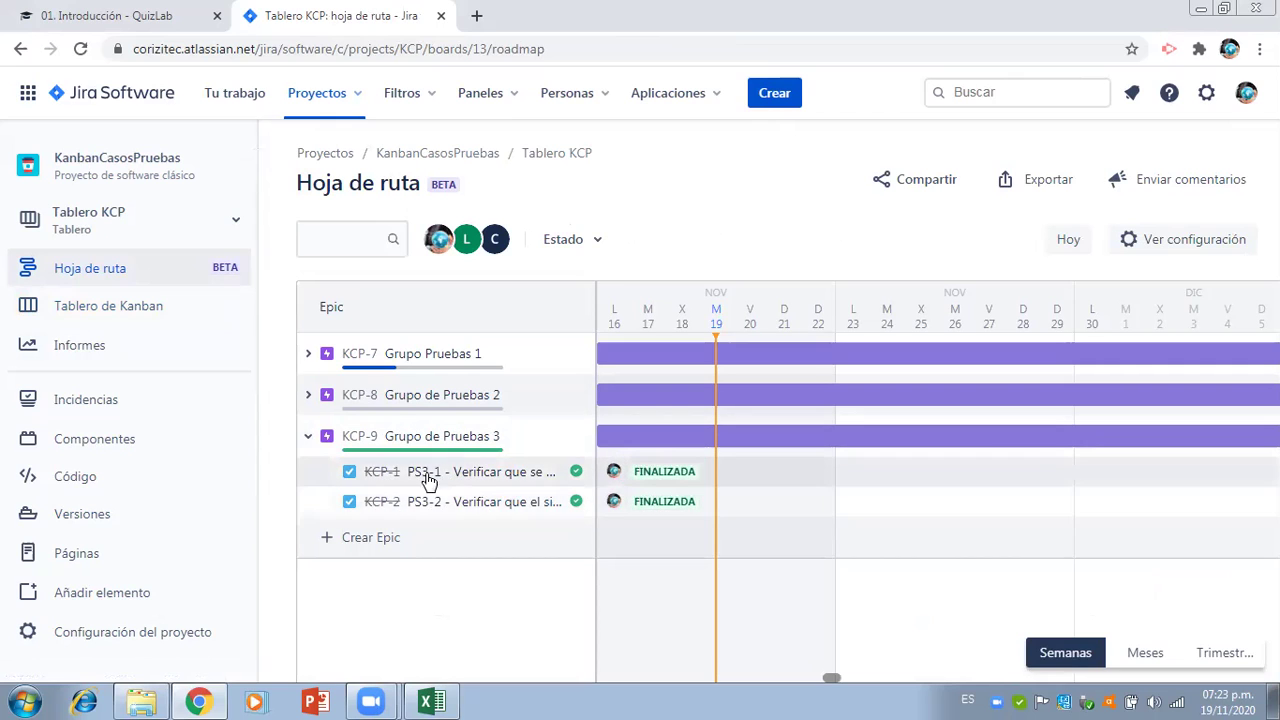
{"action": "left_click", "coordinate": [309, 354]}
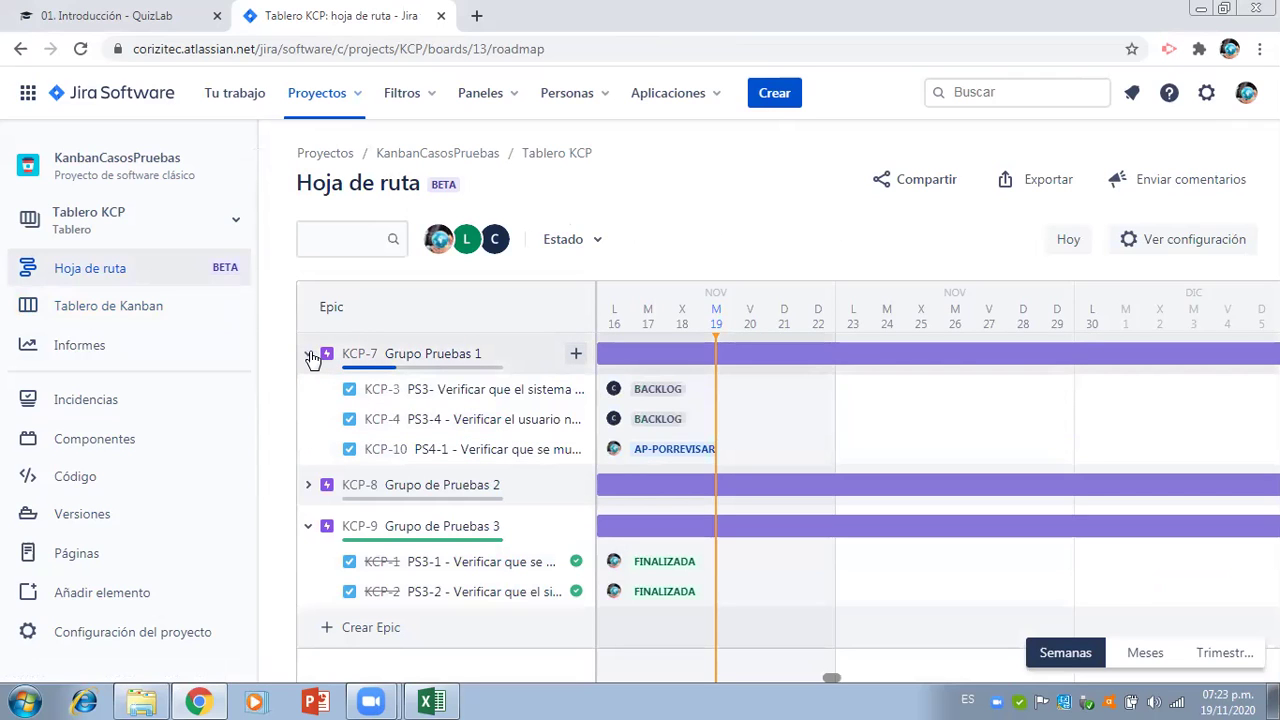
{"action": "left_click", "coordinate": [311, 486]}
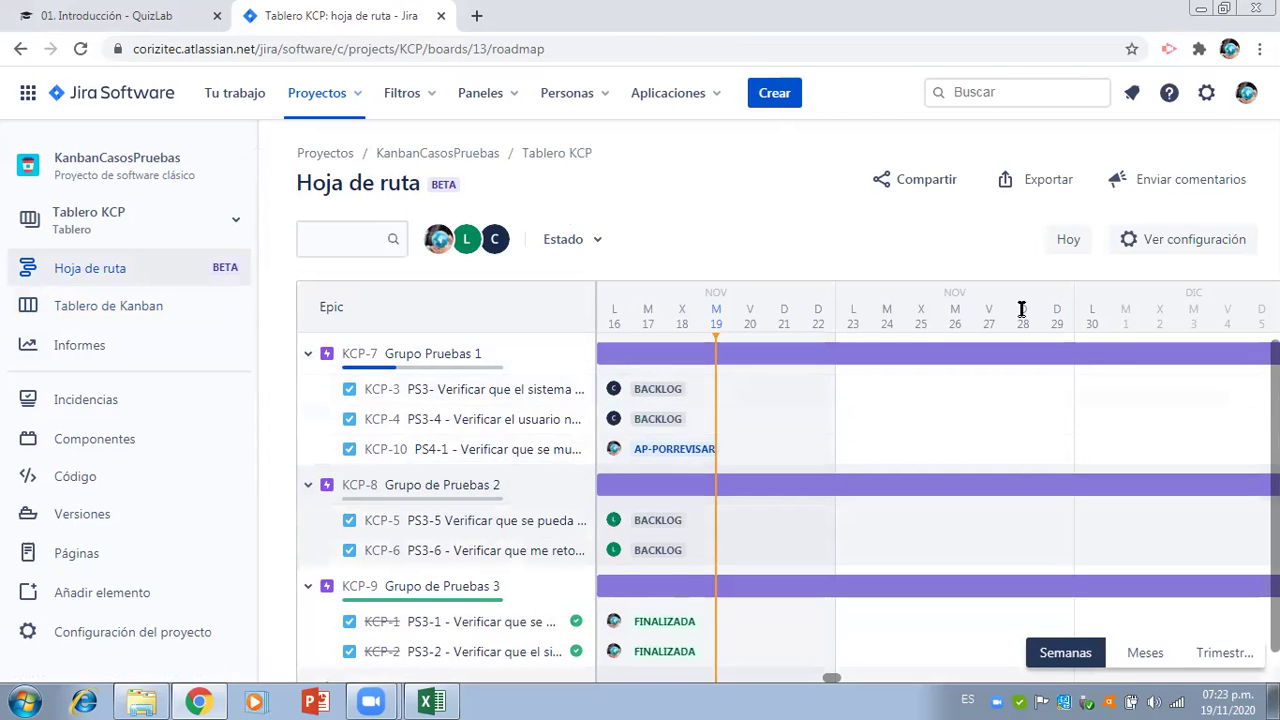
{"action": "scroll", "coordinate": [789, 513], "scroll_direction": "down", "scroll_amount": 1}
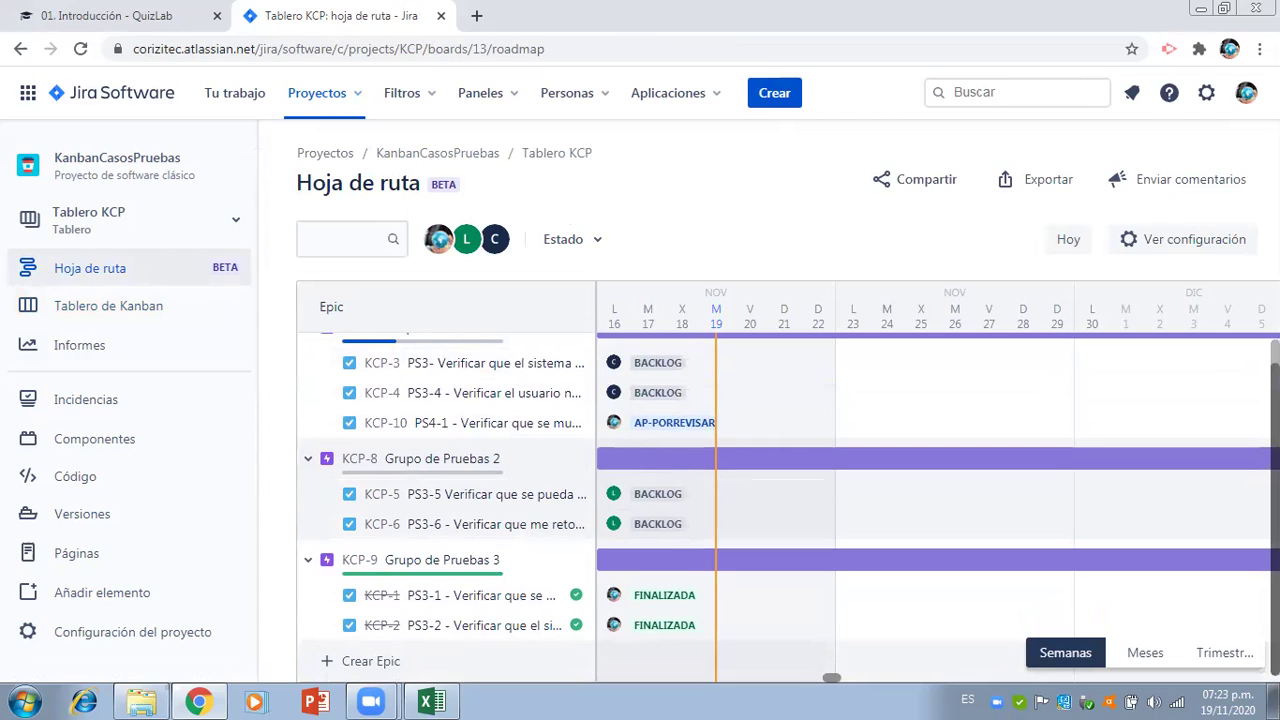
{"action": "scroll", "coordinate": [823, 480], "scroll_direction": "up", "scroll_amount": 1}
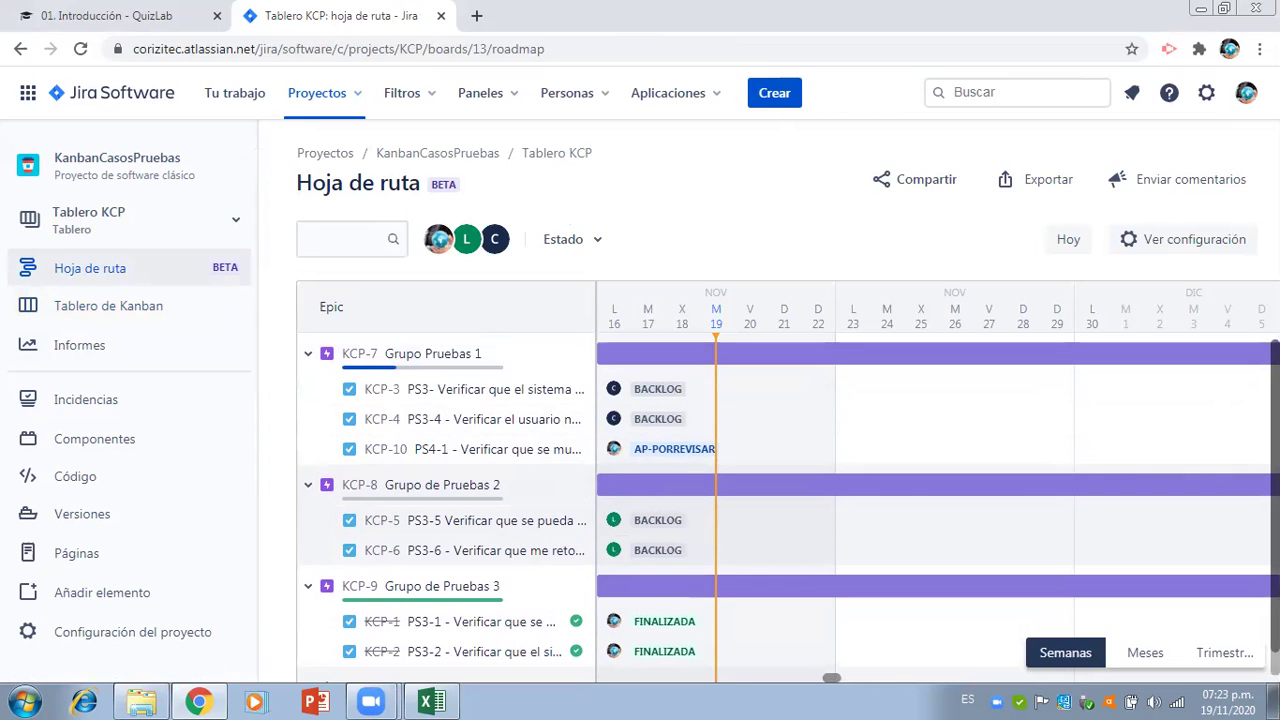
{"action": "scroll", "coordinate": [823, 480], "scroll_direction": "down", "scroll_amount": 1}
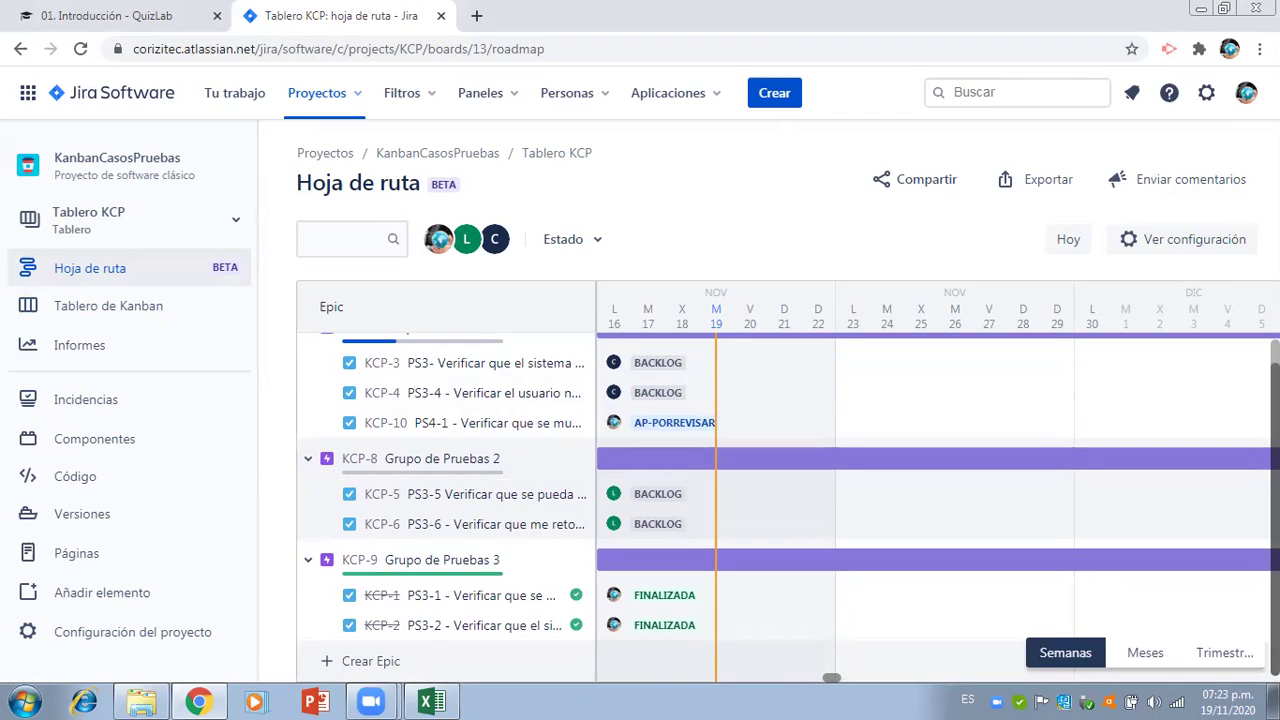
{"action": "scroll", "coordinate": [1031, 386], "scroll_direction": "up", "scroll_amount": 1}
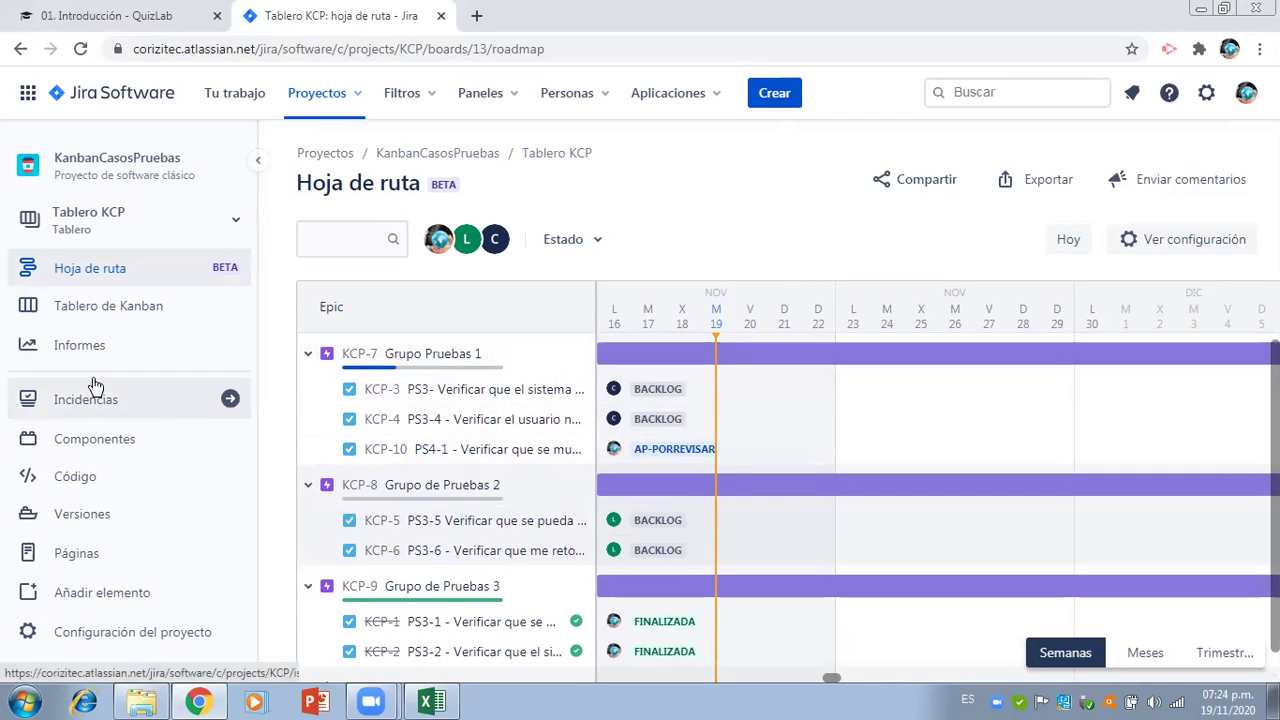
- Open the Diagrama de flujo acumulado report and narrow its time range to start at about 18:50 and run to the end of the data
{"action": "left_click", "coordinate": [84, 346]}
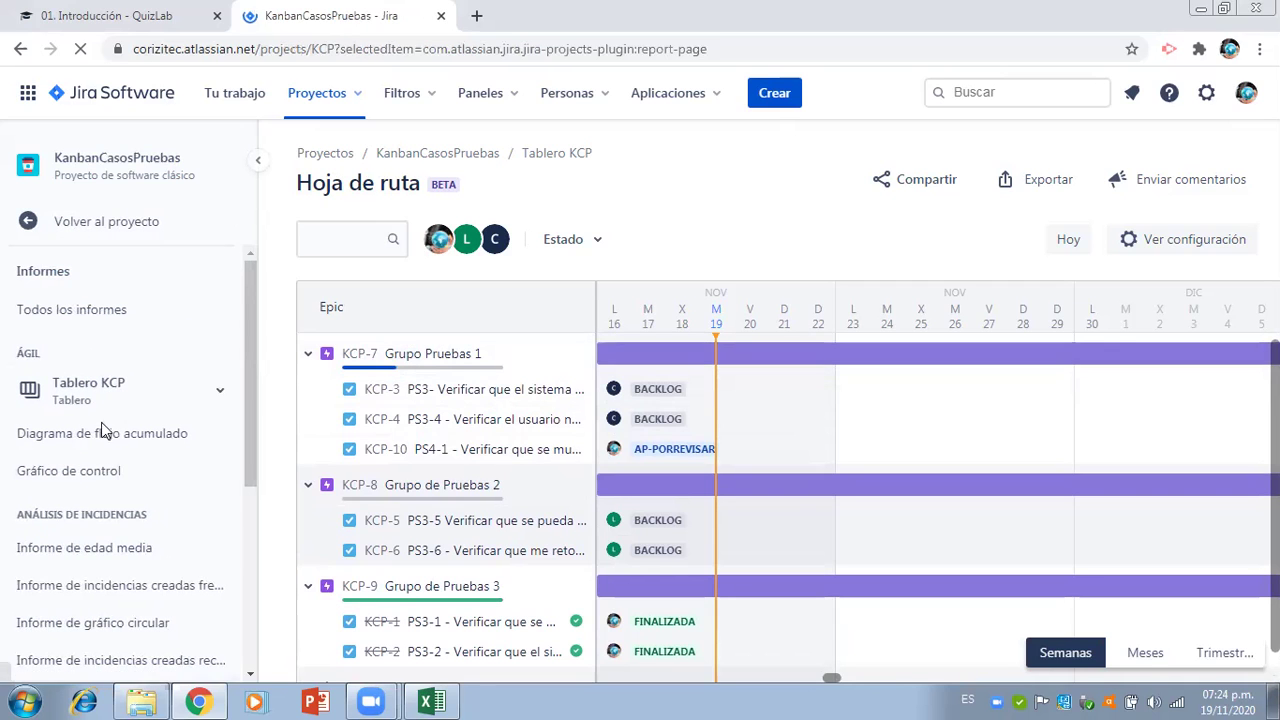
{"action": "left_click", "coordinate": [106, 436]}
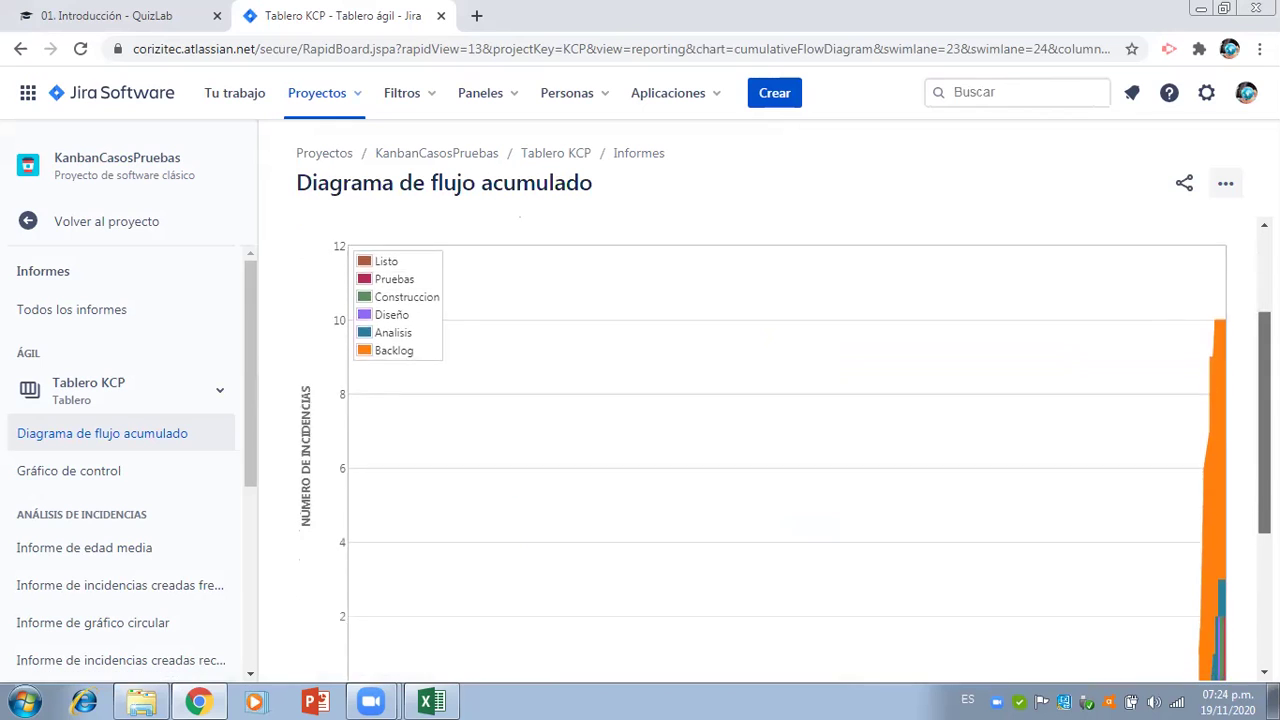
{"action": "scroll", "coordinate": [780, 450], "scroll_direction": "down", "scroll_amount": 3}
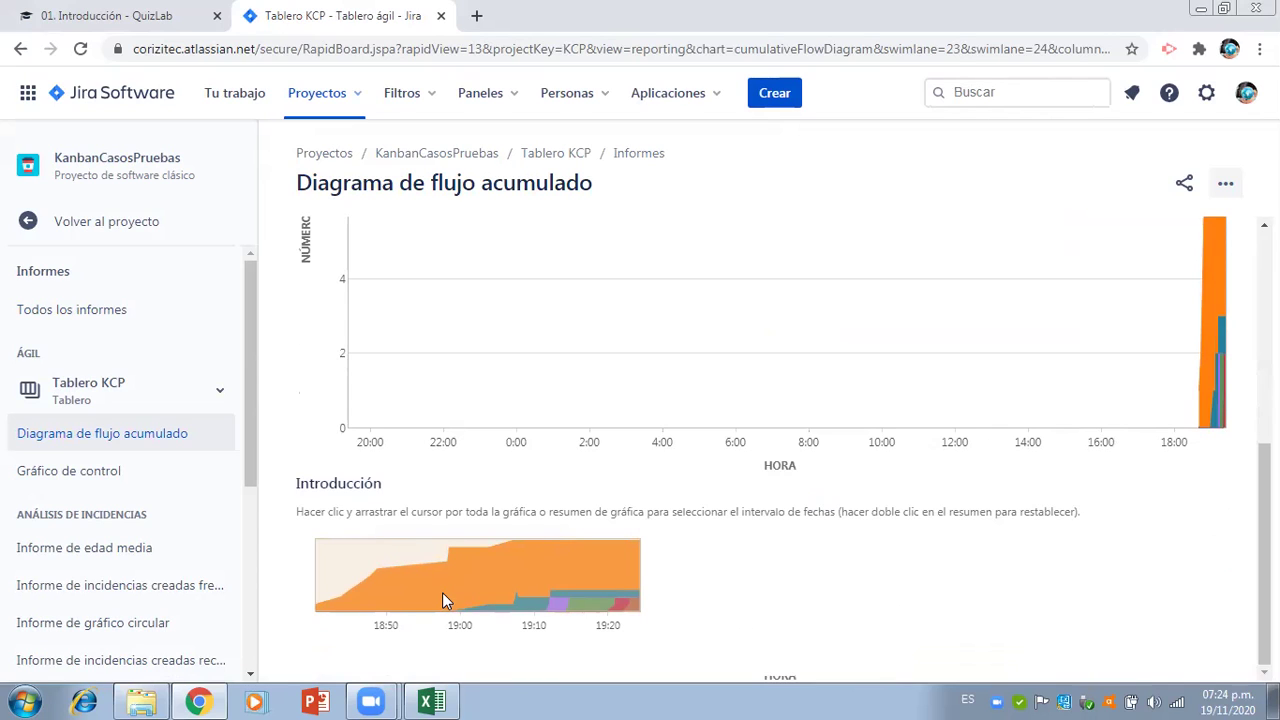
{"action": "left_click", "coordinate": [383, 620]}
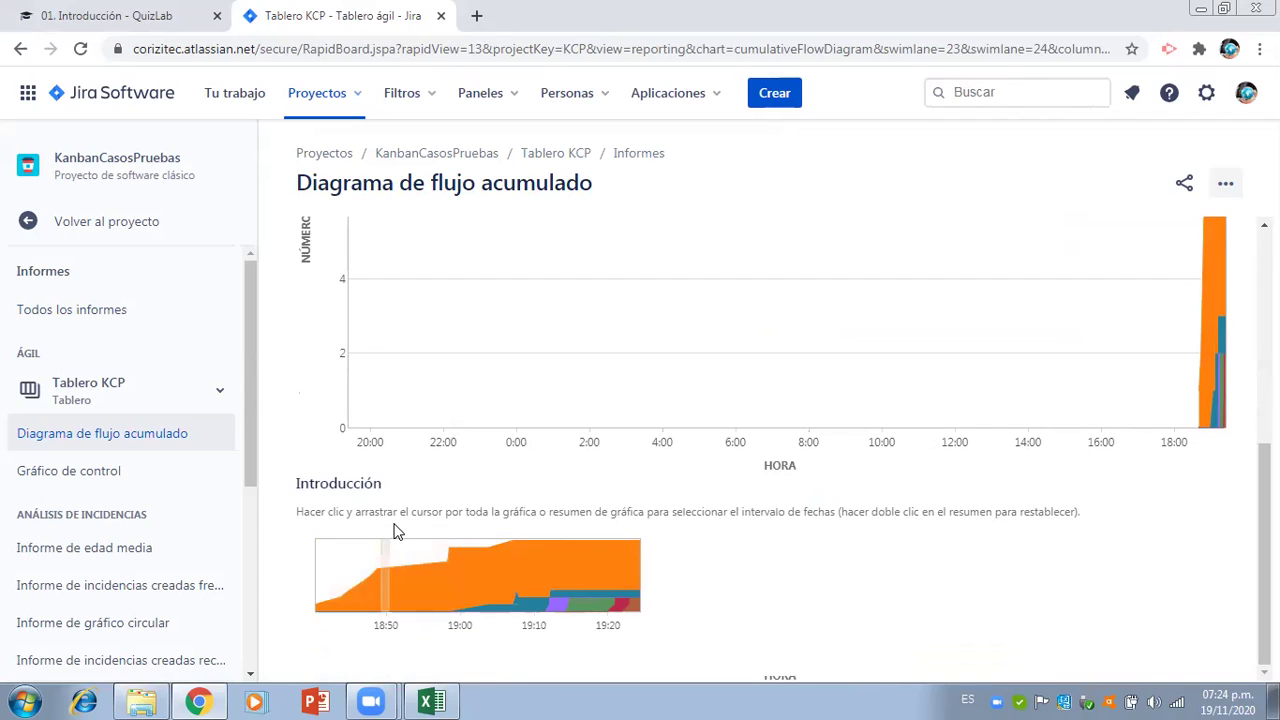
{"action": "left_click_drag", "start_coordinate": [458, 537], "coordinate": [670, 557]}
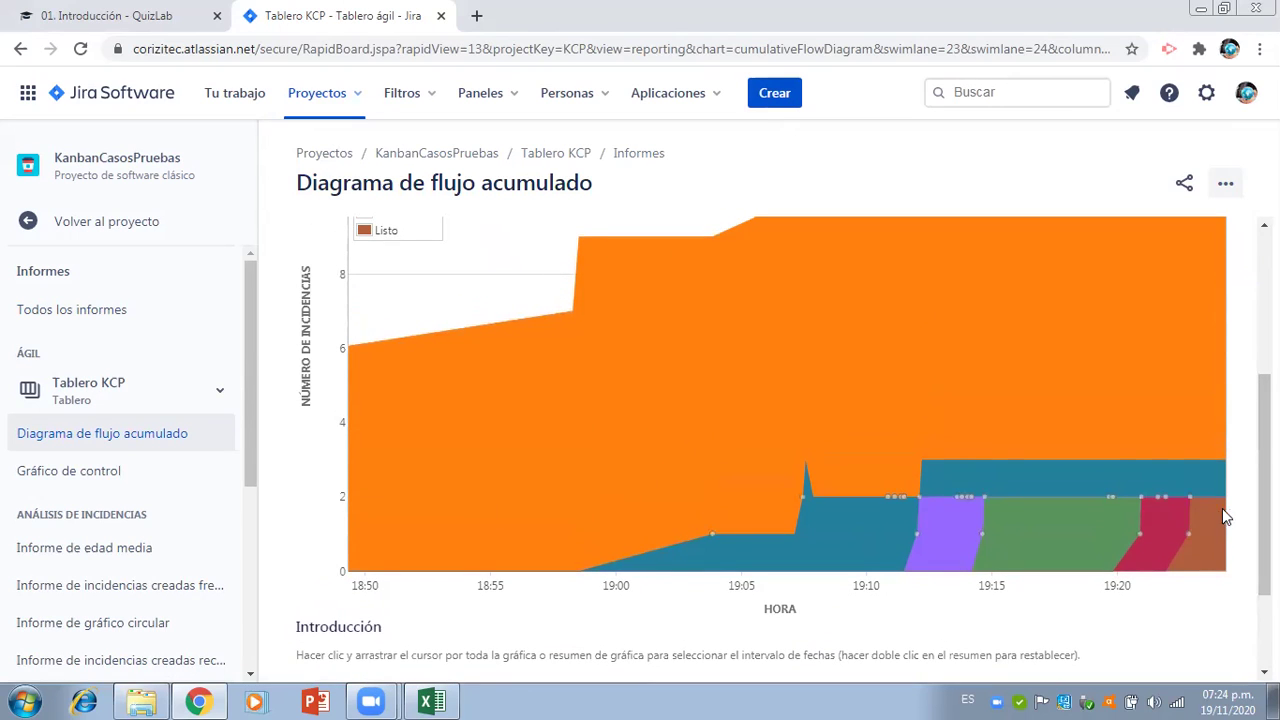
- Examine the points in the cumulative flow diagram where KCP-1 and KCP-2 pass from Pruebas to Listo
{"action": "mouse_move", "coordinate": [1189, 537]}
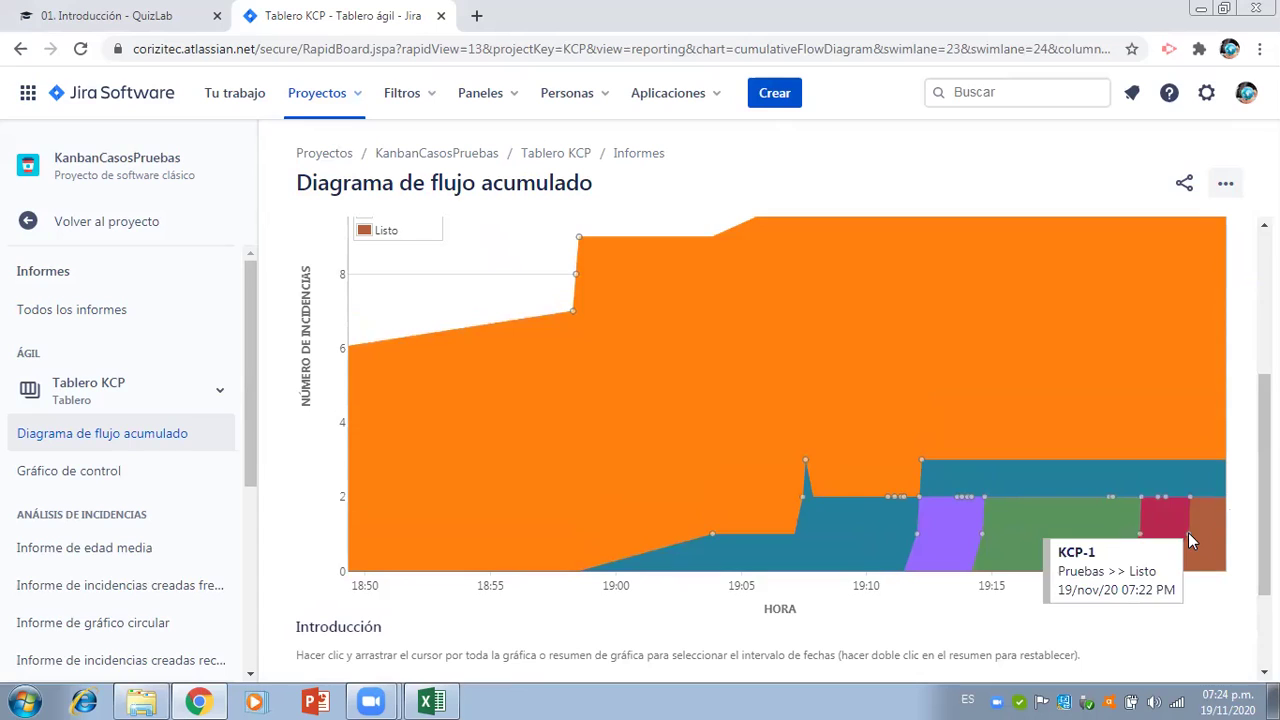
{"action": "mouse_move", "coordinate": [1190, 497]}
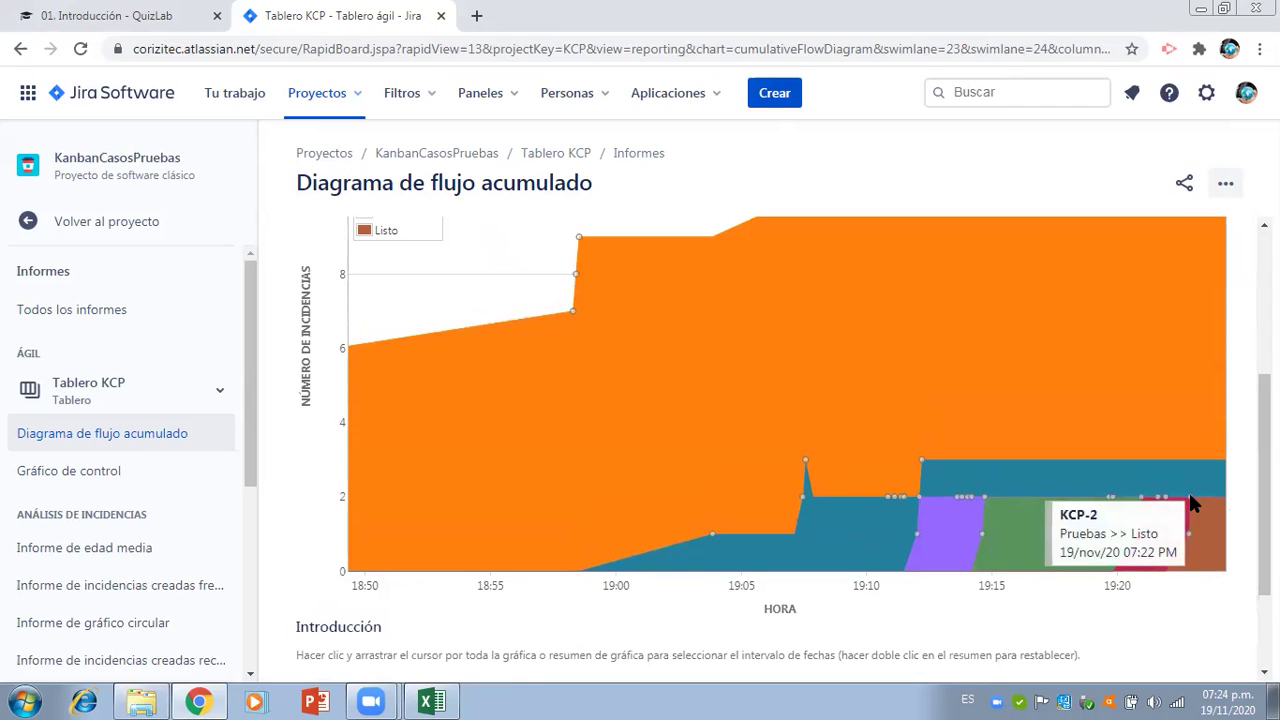
{"action": "right_click", "coordinate": [1190, 503]}
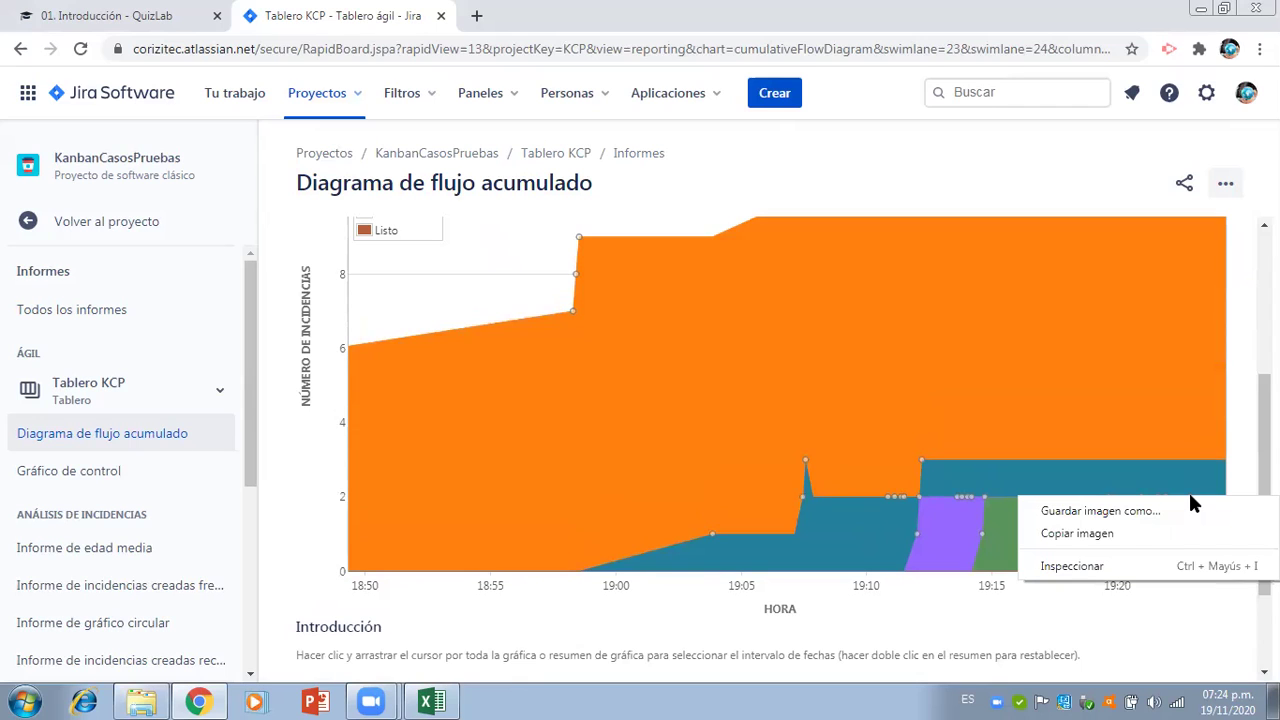
{"action": "left_click", "coordinate": [1234, 460]}
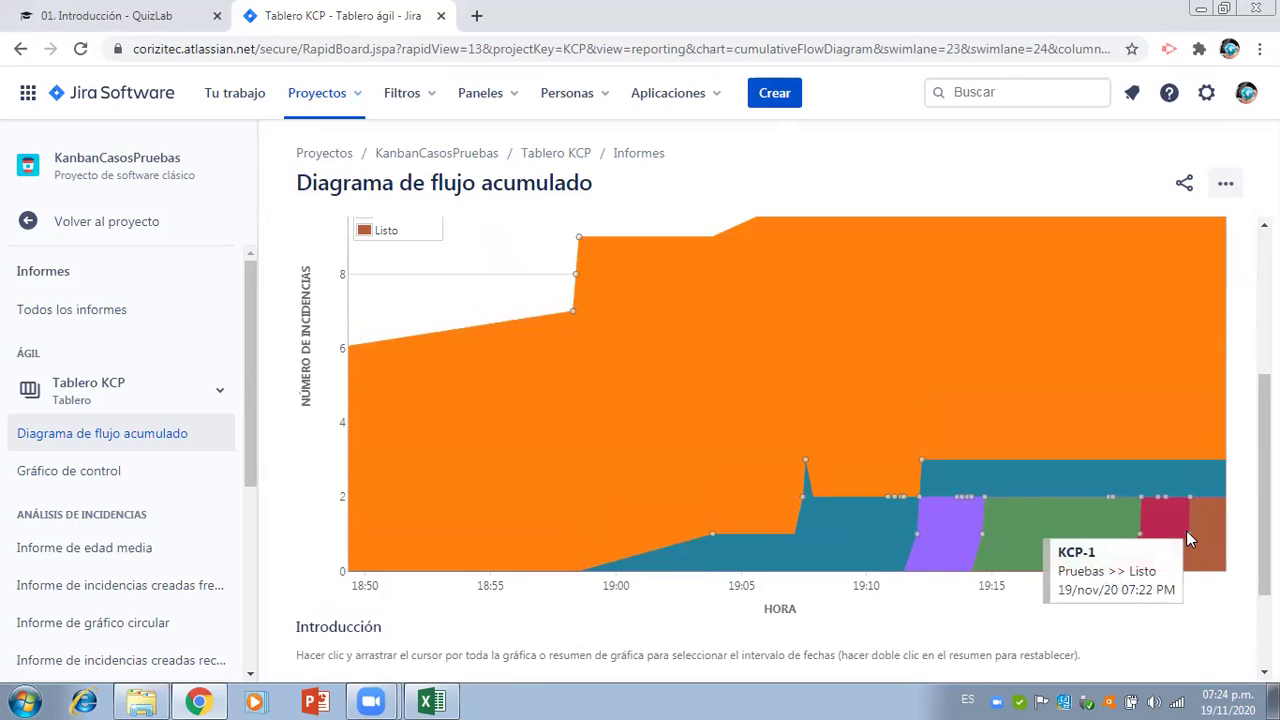
{"action": "mouse_move", "coordinate": [1174, 497]}
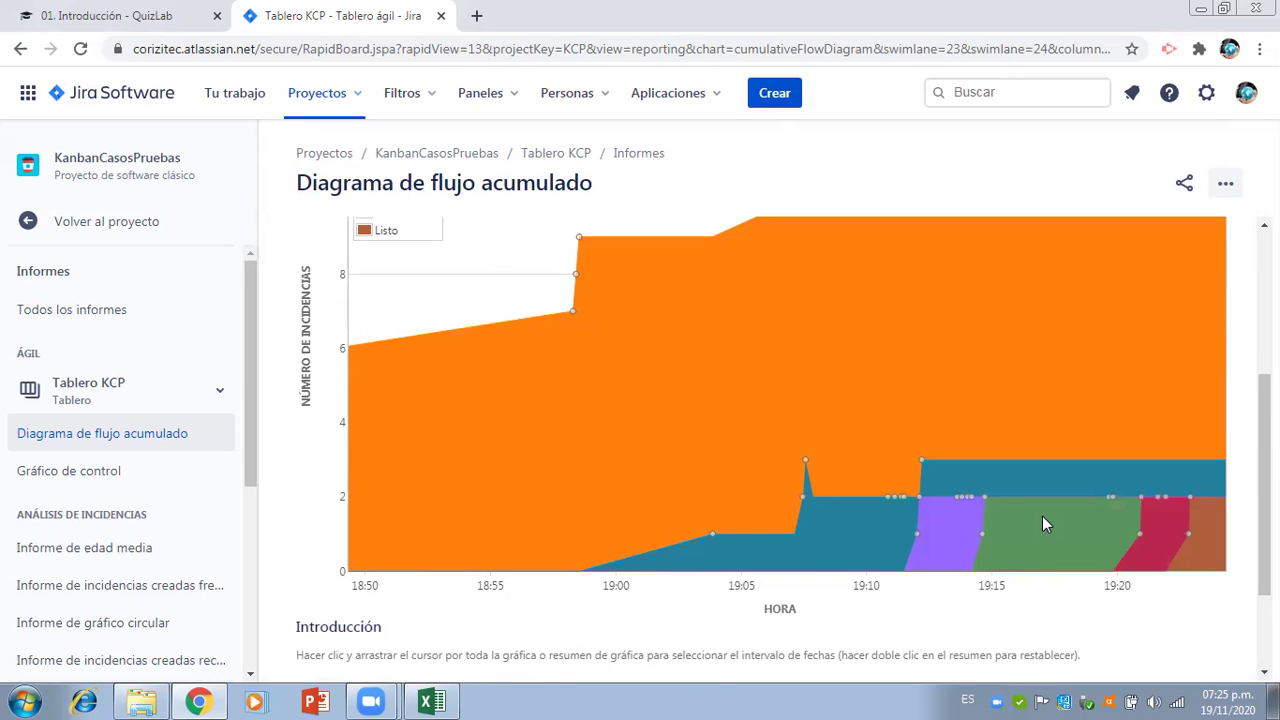
- Compare the diagram's colour bands with its legend and inspect the earlier transition points in the Pruebas, Construccion and Analisis bands
{"action": "scroll", "coordinate": [780, 440], "scroll_direction": "up", "scroll_amount": 3}
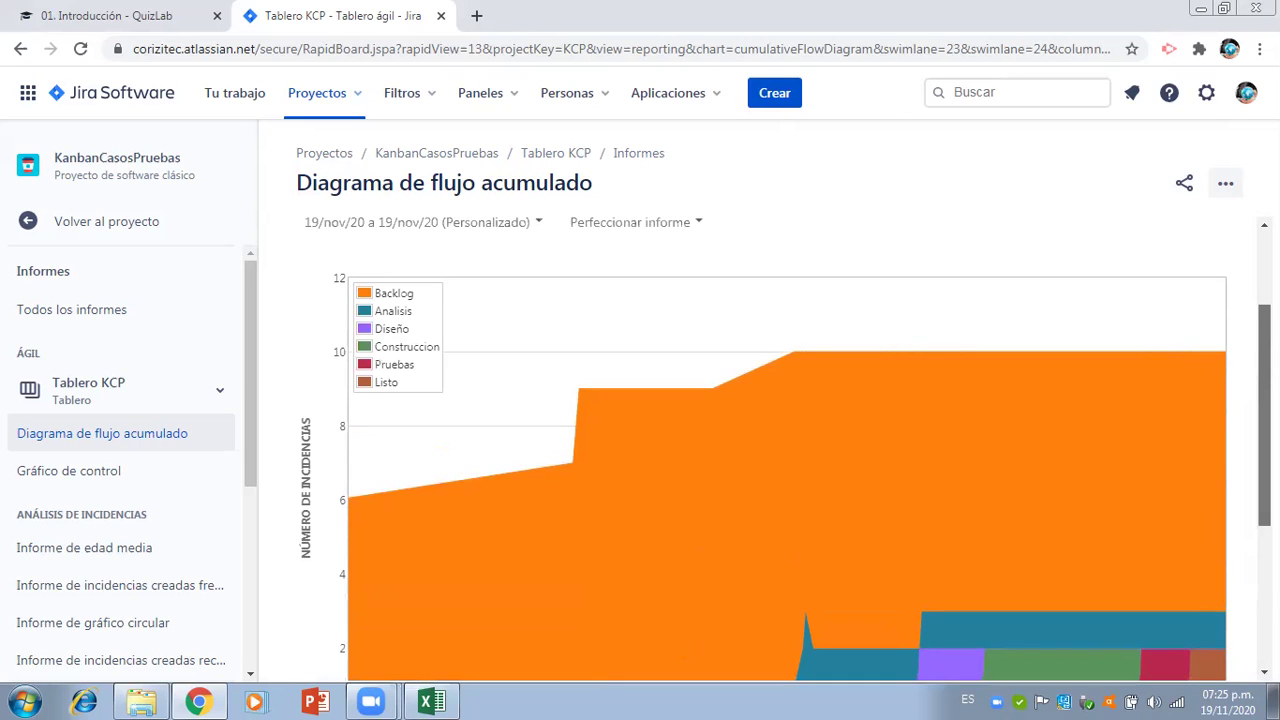
{"action": "scroll", "coordinate": [1190, 472], "scroll_direction": "down", "scroll_amount": 4}
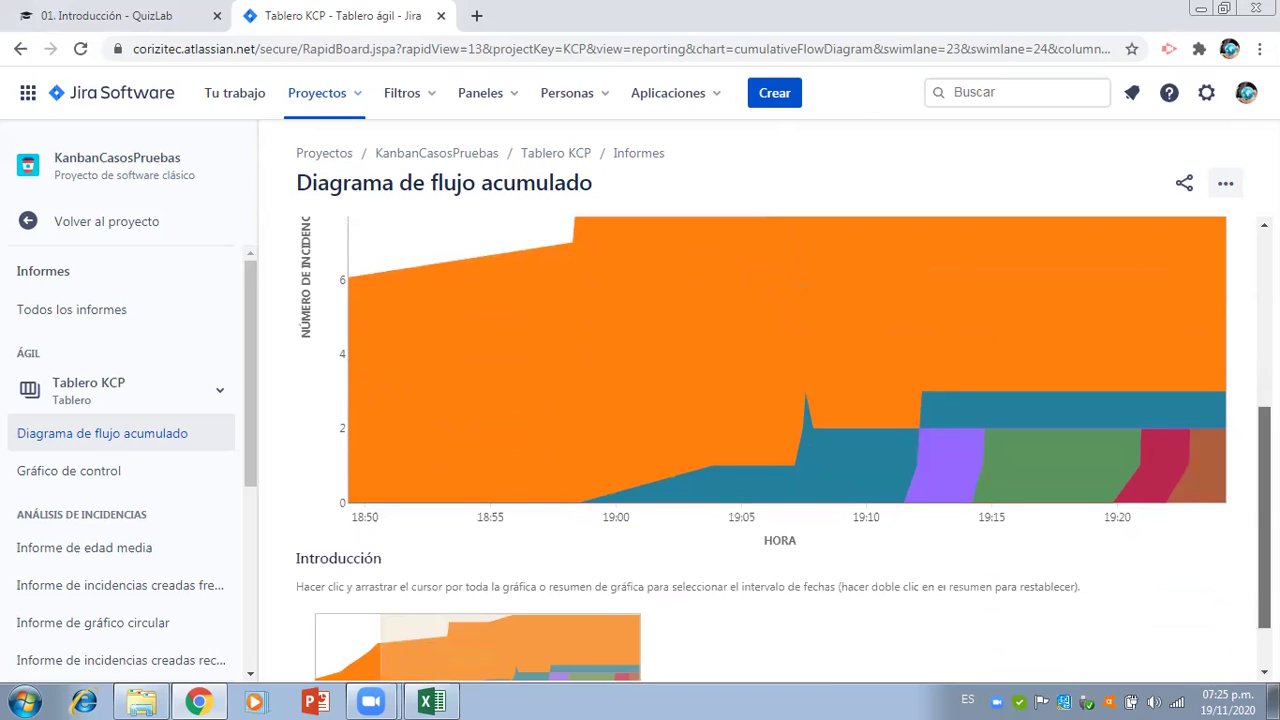
{"action": "mouse_move", "coordinate": [1164, 430]}
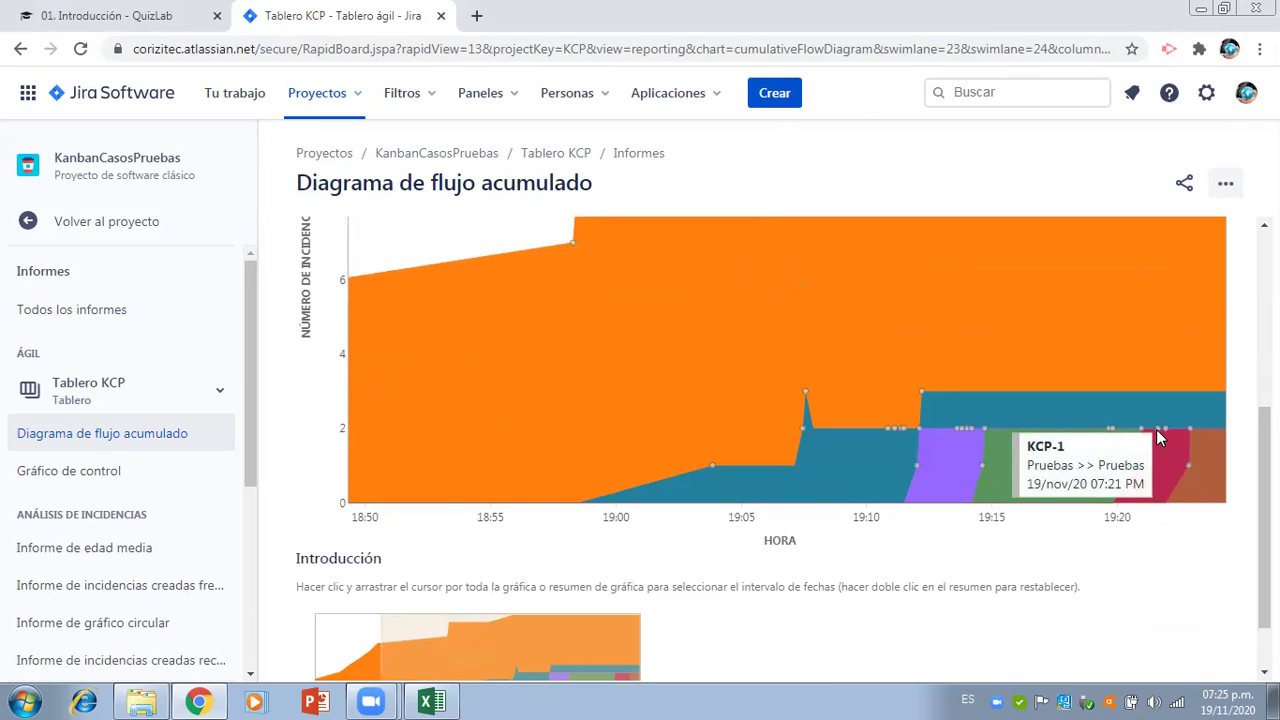
{"action": "mouse_move", "coordinate": [1112, 433]}
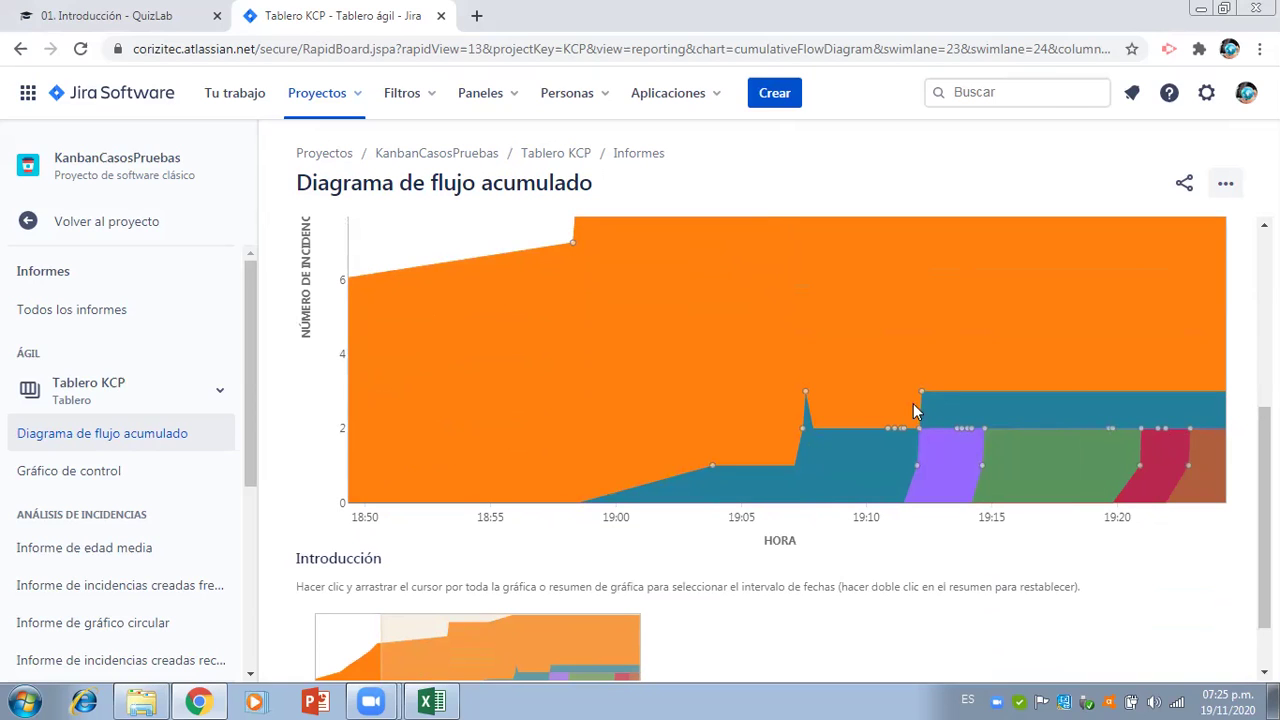
{"action": "mouse_move", "coordinate": [922, 394]}
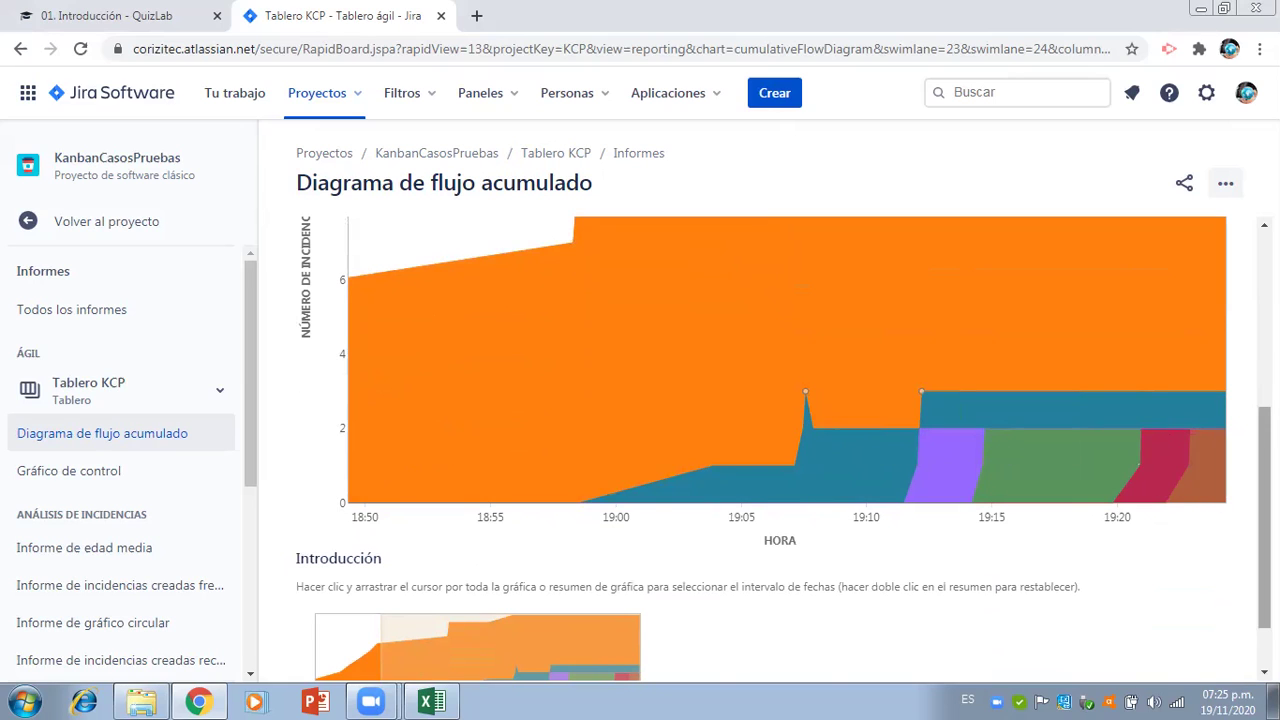
{"action": "scroll", "coordinate": [1240, 400], "scroll_direction": "up", "scroll_amount": 3}
{"action": "scroll", "coordinate": [1247, 327], "scroll_direction": "up", "scroll_amount": 1}
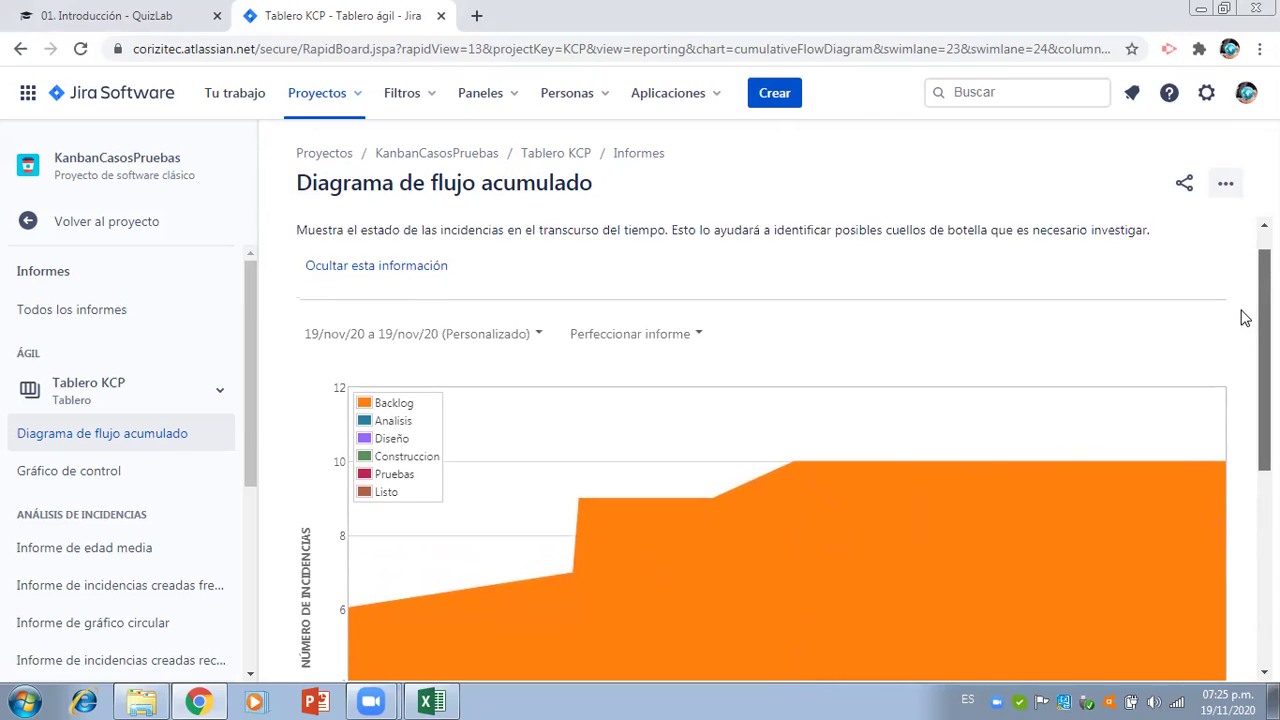
{"action": "scroll", "coordinate": [1244, 317], "scroll_direction": "down", "scroll_amount": 1}
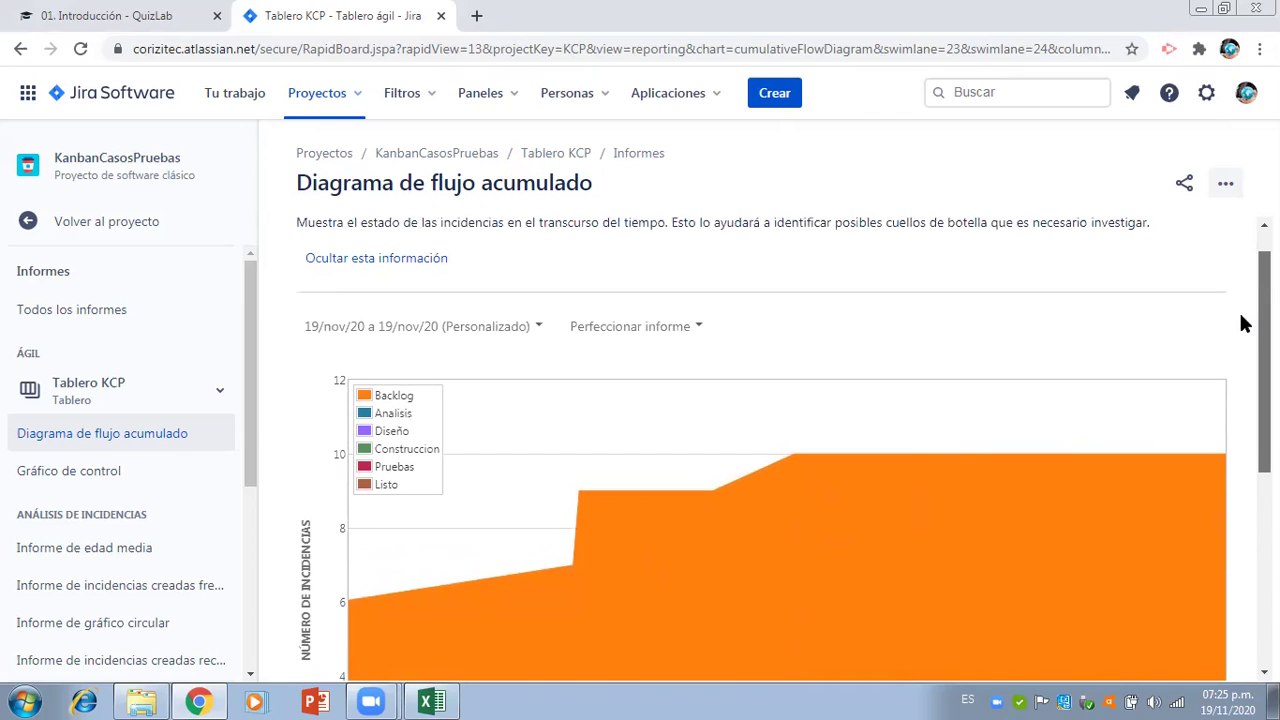
- Review the full cumulative flow diagram, checking its column legend, the bands along the time axis and the overview chart beneath it
{"action": "scroll", "coordinate": [784, 448], "scroll_direction": "down", "scroll_amount": 2}
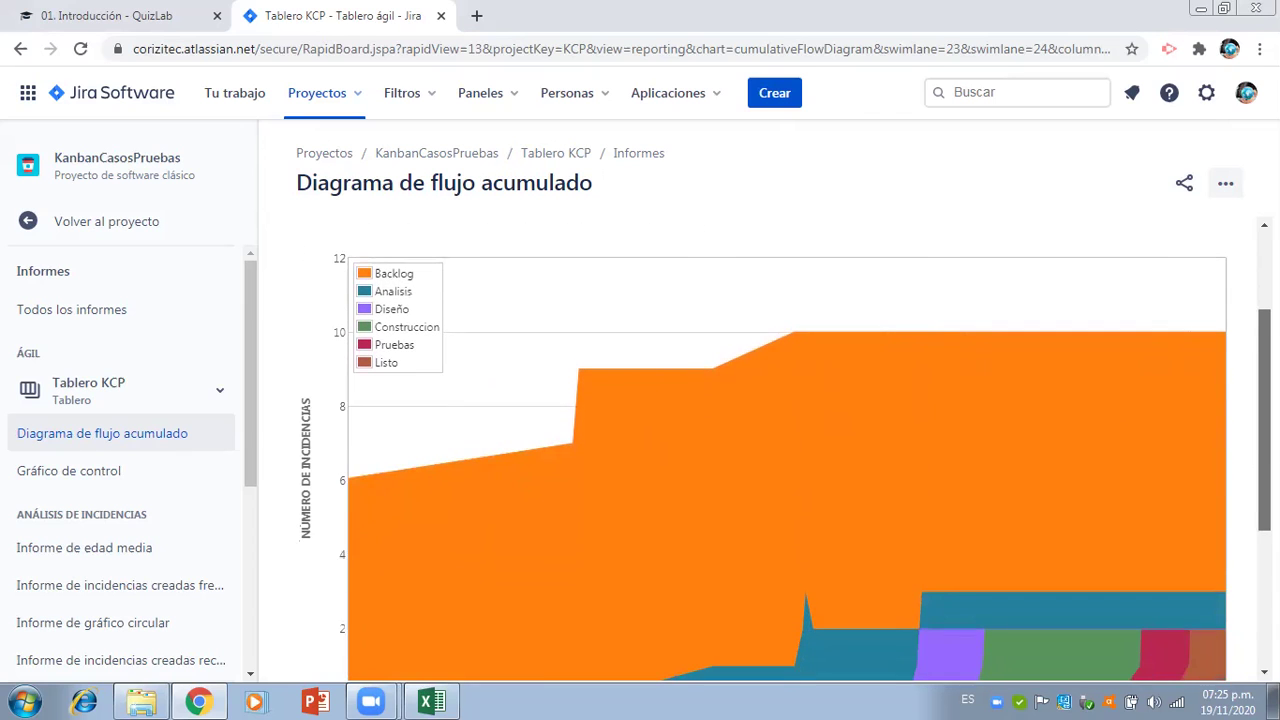
{"action": "scroll", "coordinate": [784, 448], "scroll_direction": "down", "scroll_amount": 2}
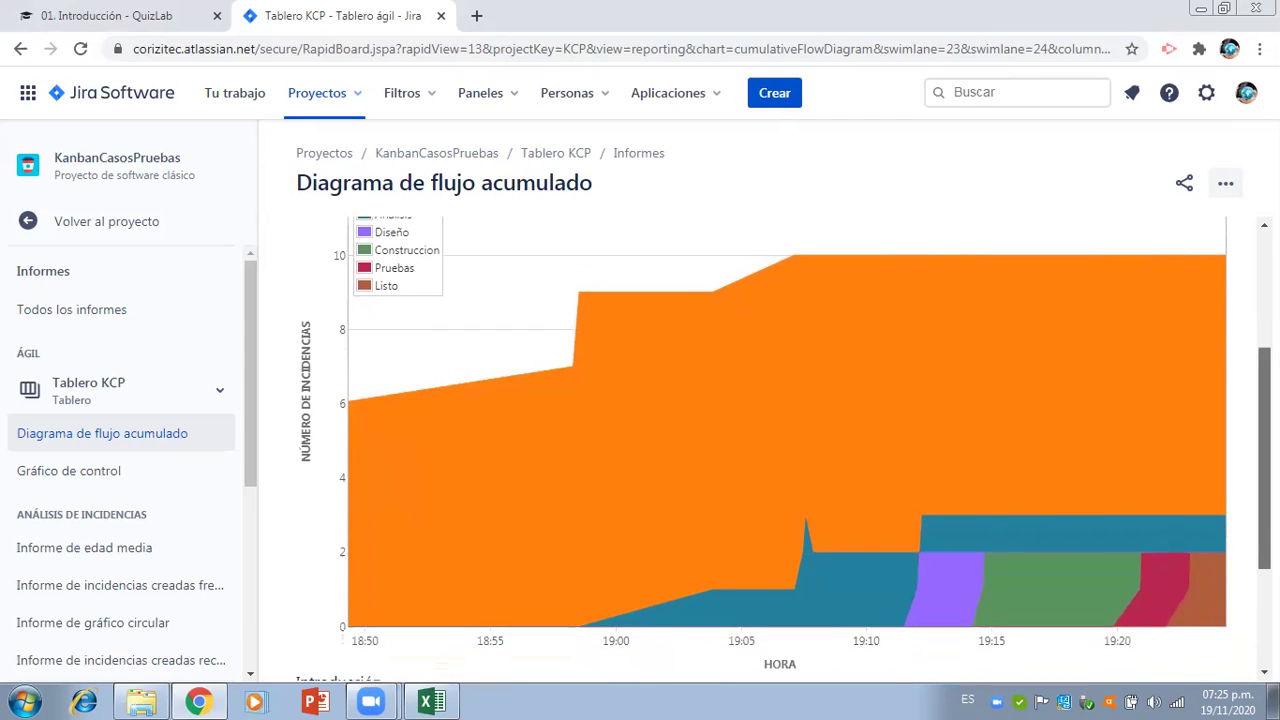
{"action": "scroll", "coordinate": [784, 448], "scroll_direction": "down", "scroll_amount": 4}
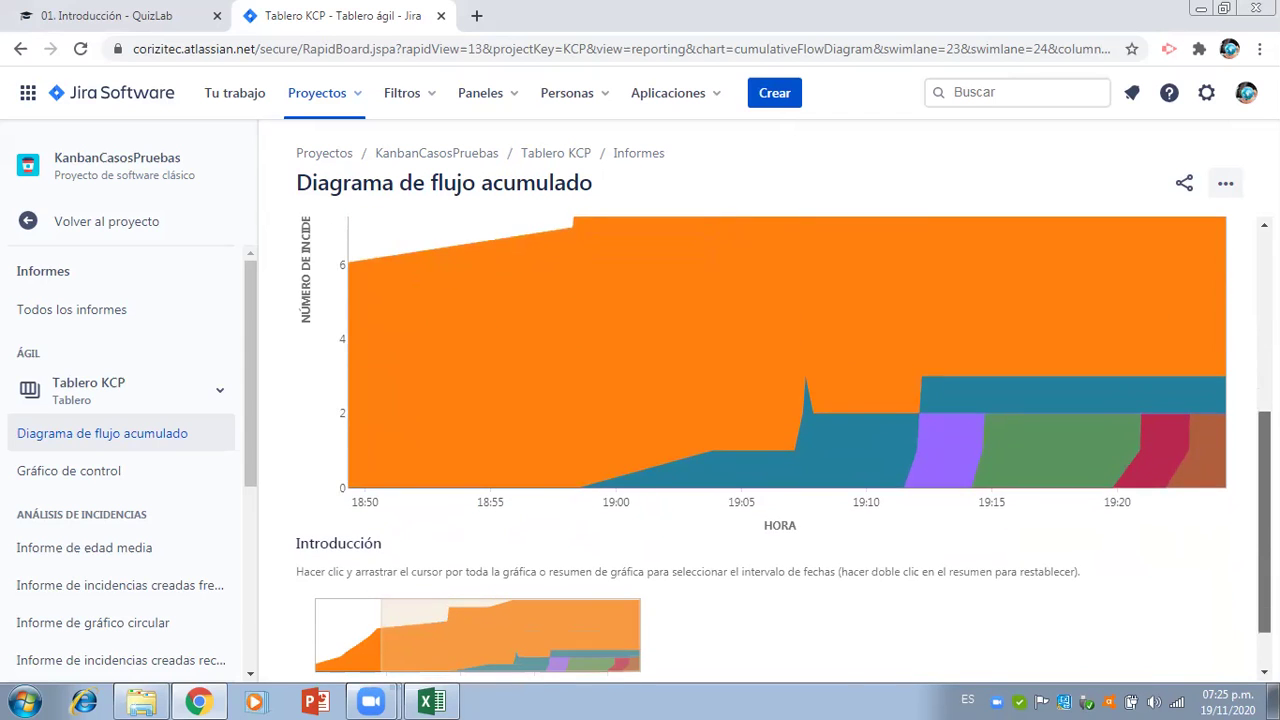
{"action": "scroll", "coordinate": [784, 448], "scroll_direction": "up", "scroll_amount": 3}
{"action": "scroll", "coordinate": [784, 445], "scroll_direction": "up", "scroll_amount": 2}
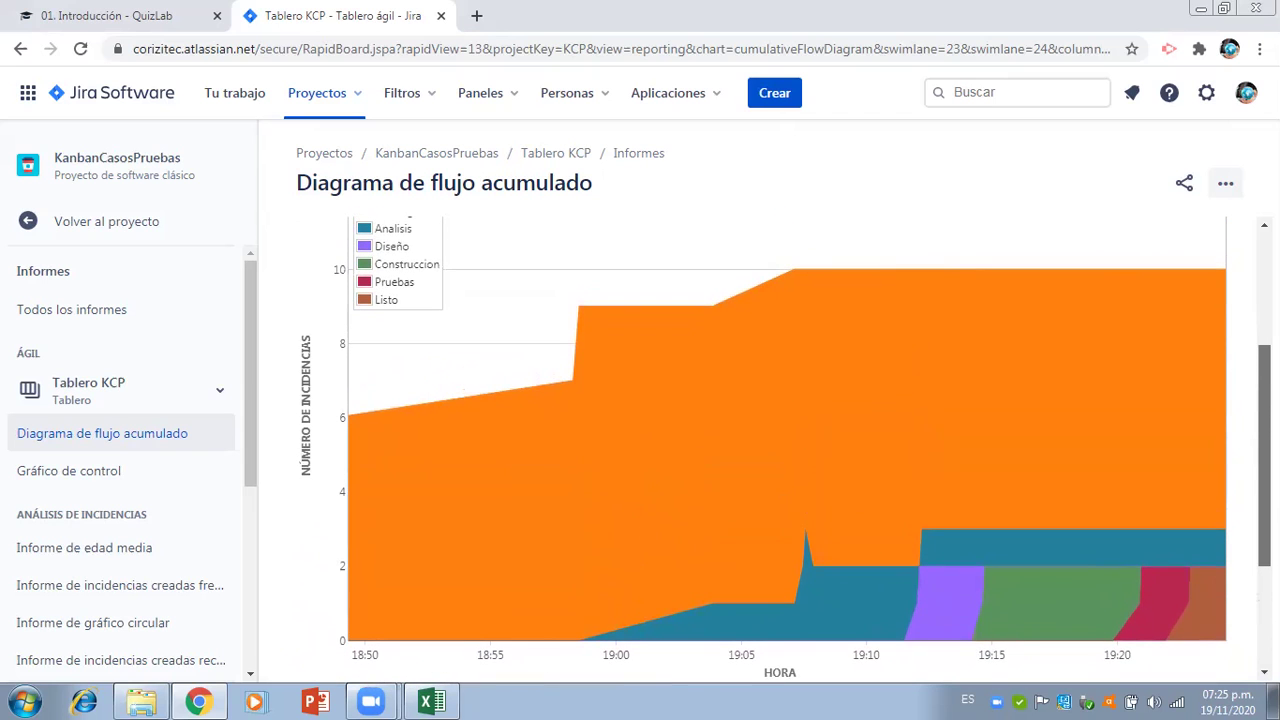
{"action": "scroll", "coordinate": [784, 445], "scroll_direction": "down", "scroll_amount": 1}
{"action": "scroll", "coordinate": [784, 445], "scroll_direction": "up", "scroll_amount": 1}
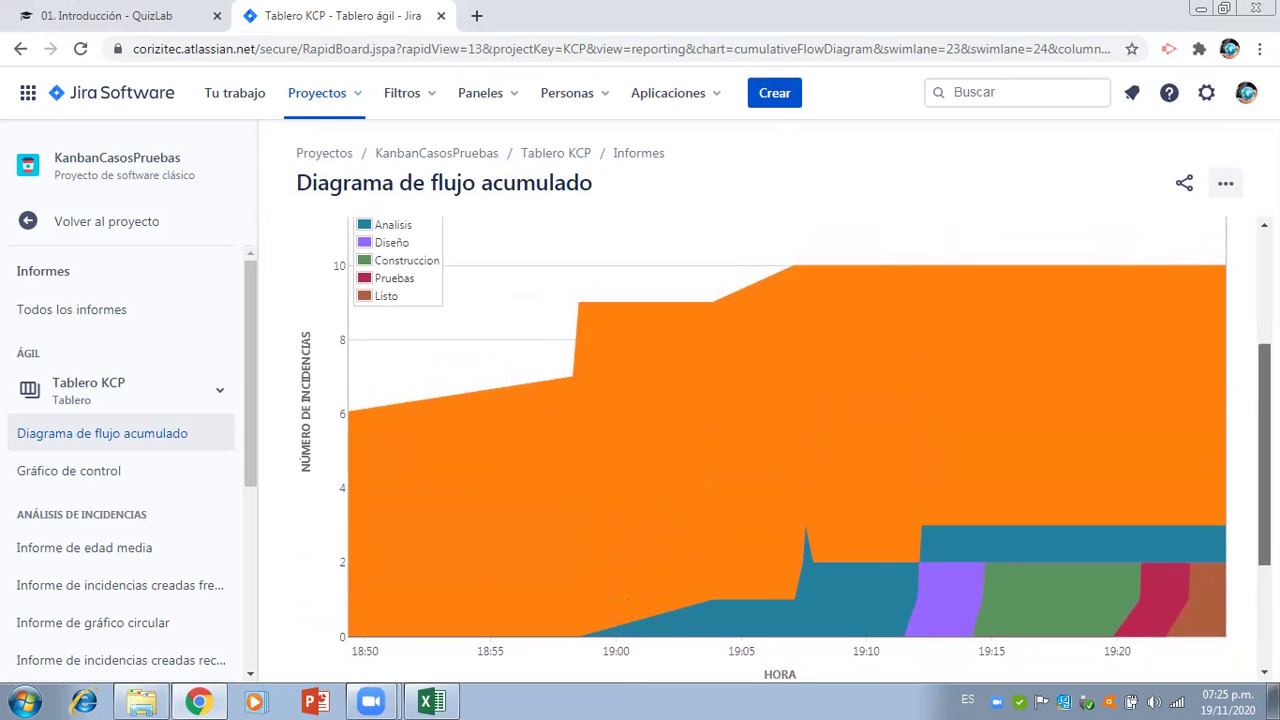
{"action": "scroll", "coordinate": [1246, 403], "scroll_direction": "up", "scroll_amount": 2}
{"action": "scroll", "coordinate": [1244, 395], "scroll_direction": "down", "scroll_amount": 1}
{"action": "scroll", "coordinate": [1244, 403], "scroll_direction": "down", "scroll_amount": 3}
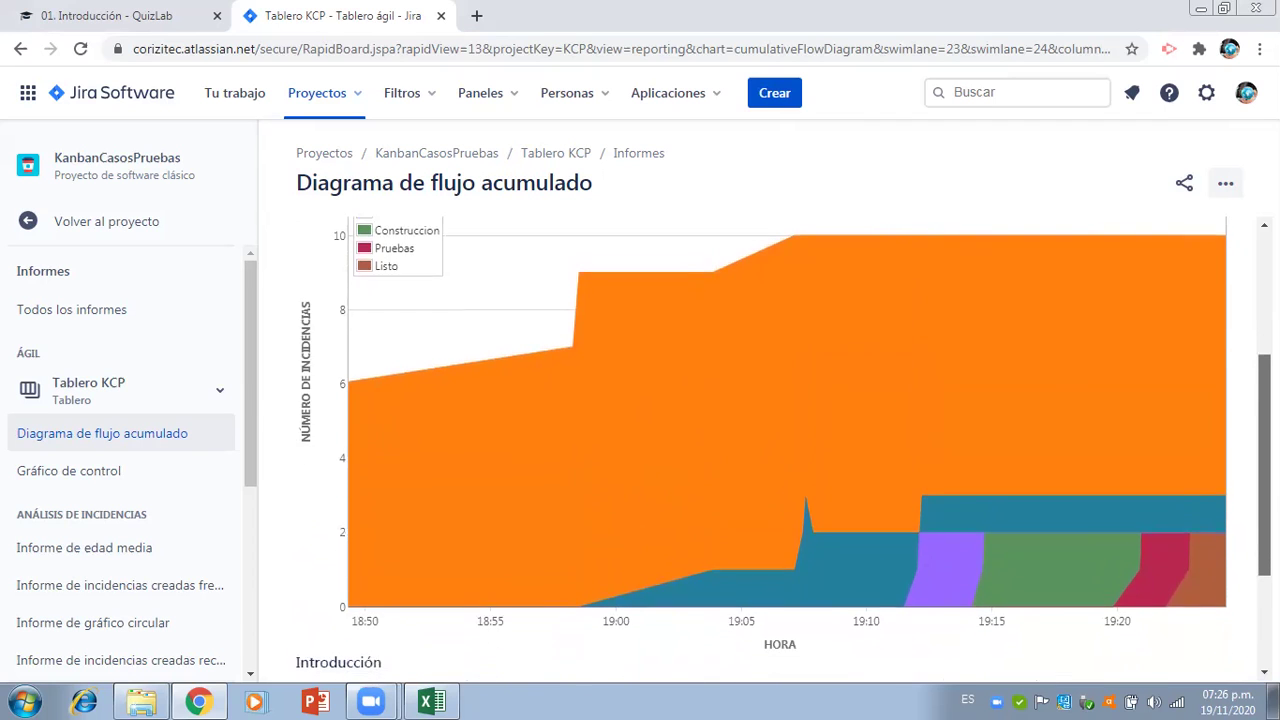
{"action": "scroll", "coordinate": [785, 460], "scroll_direction": "down", "scroll_amount": 3}
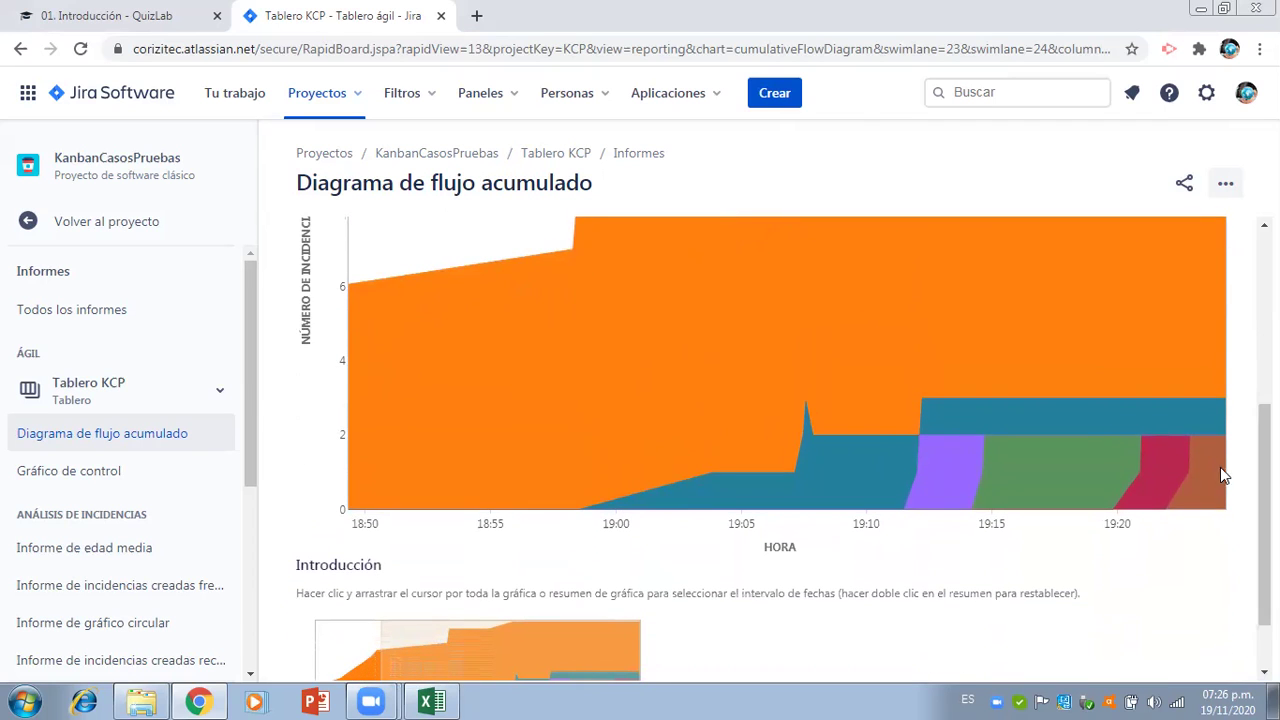
{"action": "scroll", "coordinate": [1240, 435], "scroll_direction": "up", "scroll_amount": 3}
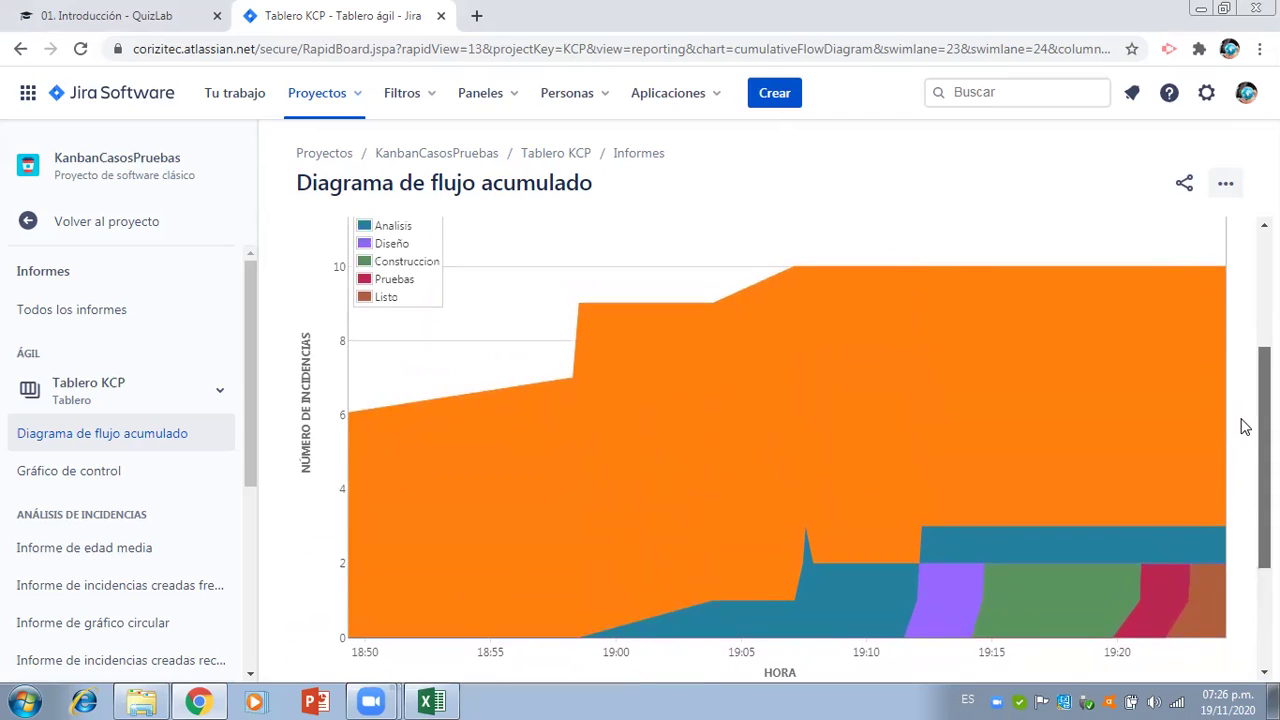
{"action": "scroll", "coordinate": [1240, 420], "scroll_direction": "up", "scroll_amount": 1}
{"action": "scroll", "coordinate": [1238, 429], "scroll_direction": "down", "scroll_amount": 1}
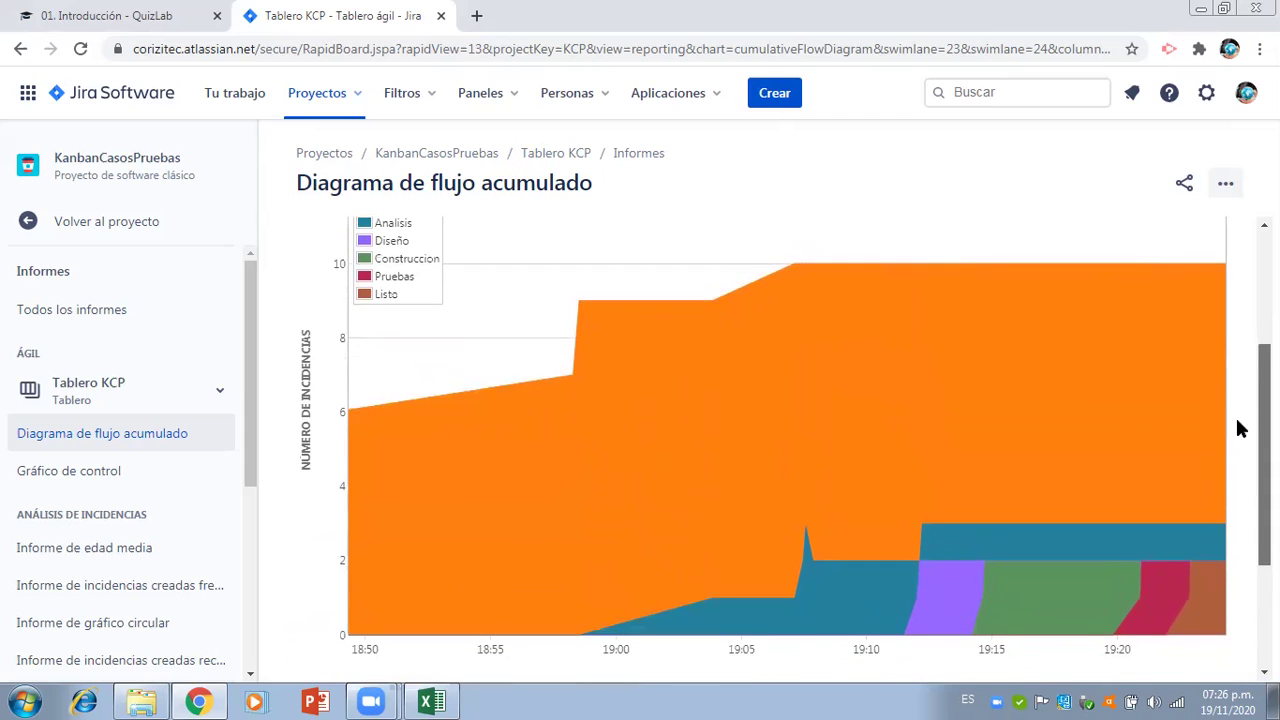
{"action": "scroll", "coordinate": [1238, 428], "scroll_direction": "down", "scroll_amount": 1}
{"action": "scroll", "coordinate": [1245, 451], "scroll_direction": "up", "scroll_amount": 2}
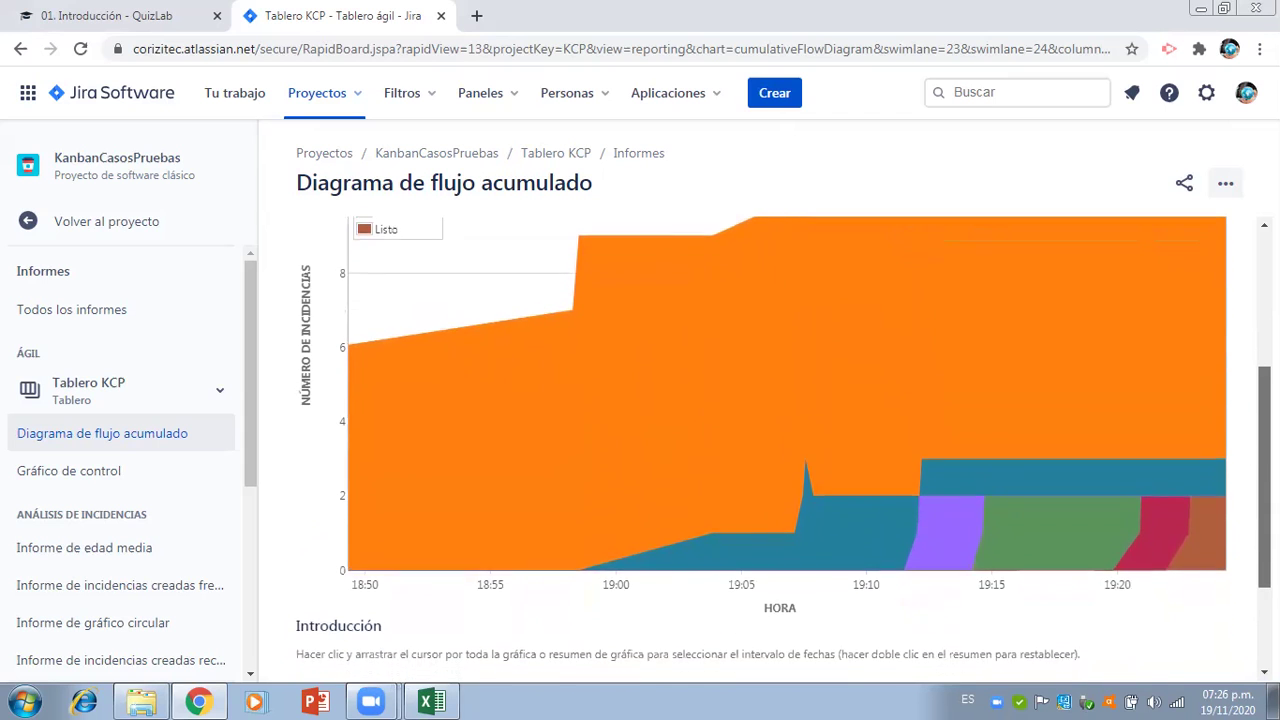
{"action": "scroll", "coordinate": [1231, 400], "scroll_direction": "up", "scroll_amount": 2}
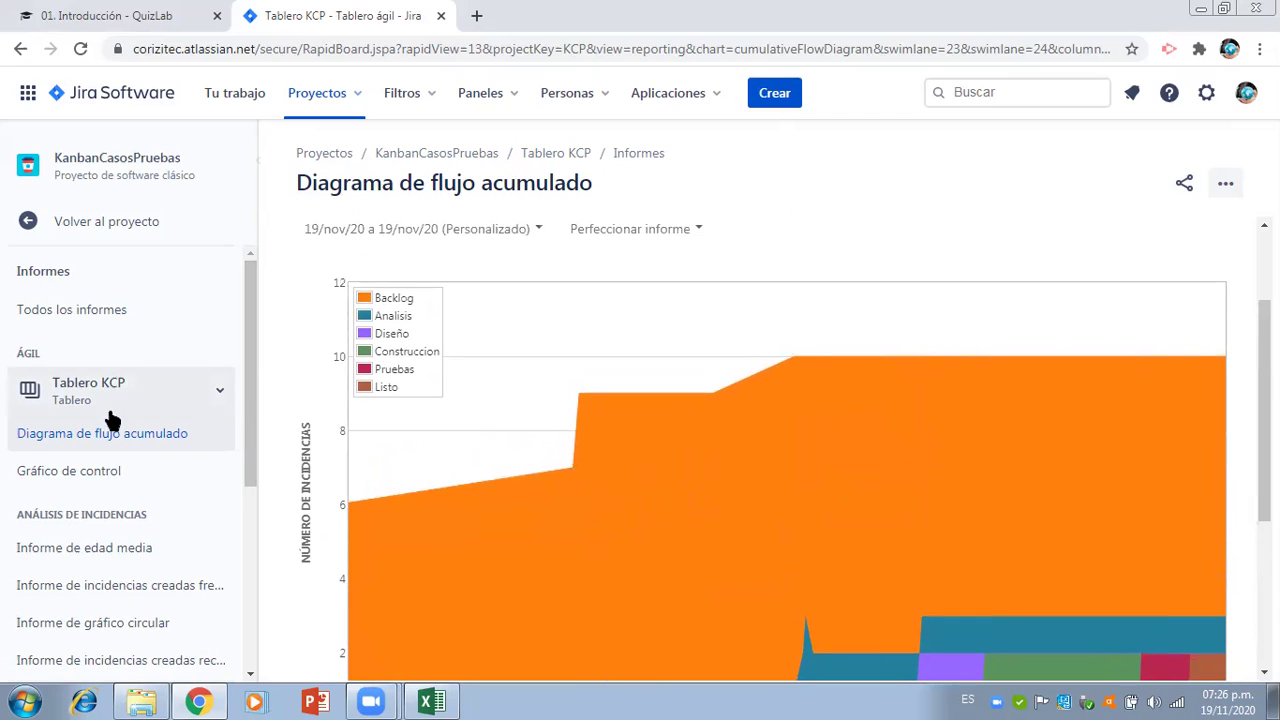
- Open the Gráfico de control report and show the cycle-time details of the issue cluster at the end of the chart
{"action": "left_click", "coordinate": [67, 472]}
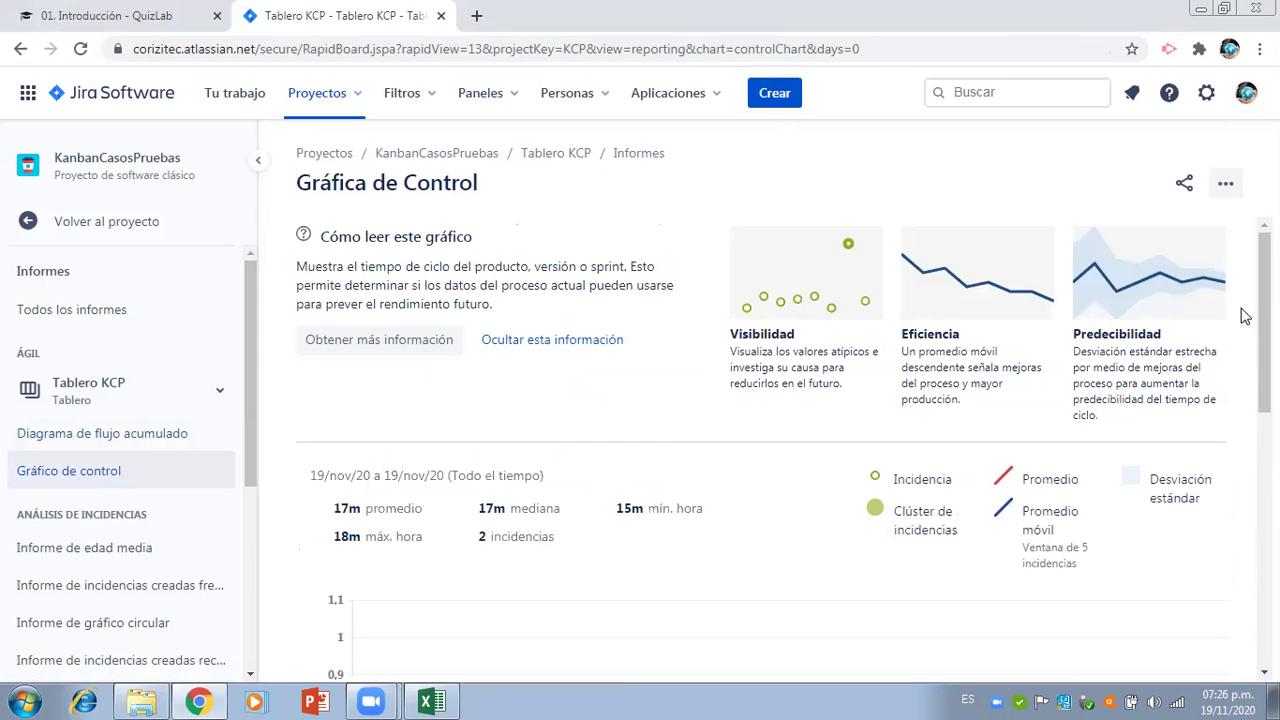
{"action": "scroll", "coordinate": [1250, 314], "scroll_direction": "down", "scroll_amount": 3}
{"action": "scroll", "coordinate": [1250, 314], "scroll_direction": "down", "scroll_amount": 3}
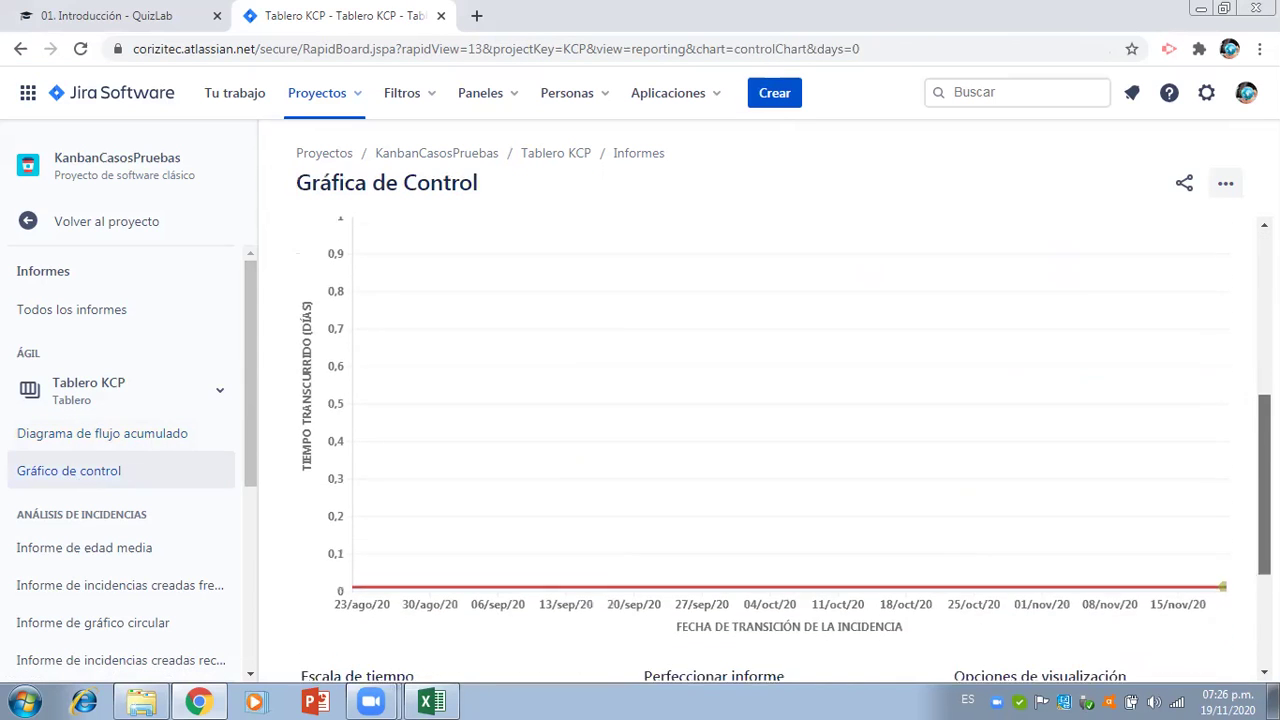
{"action": "scroll", "coordinate": [786, 457], "scroll_direction": "down", "scroll_amount": 1}
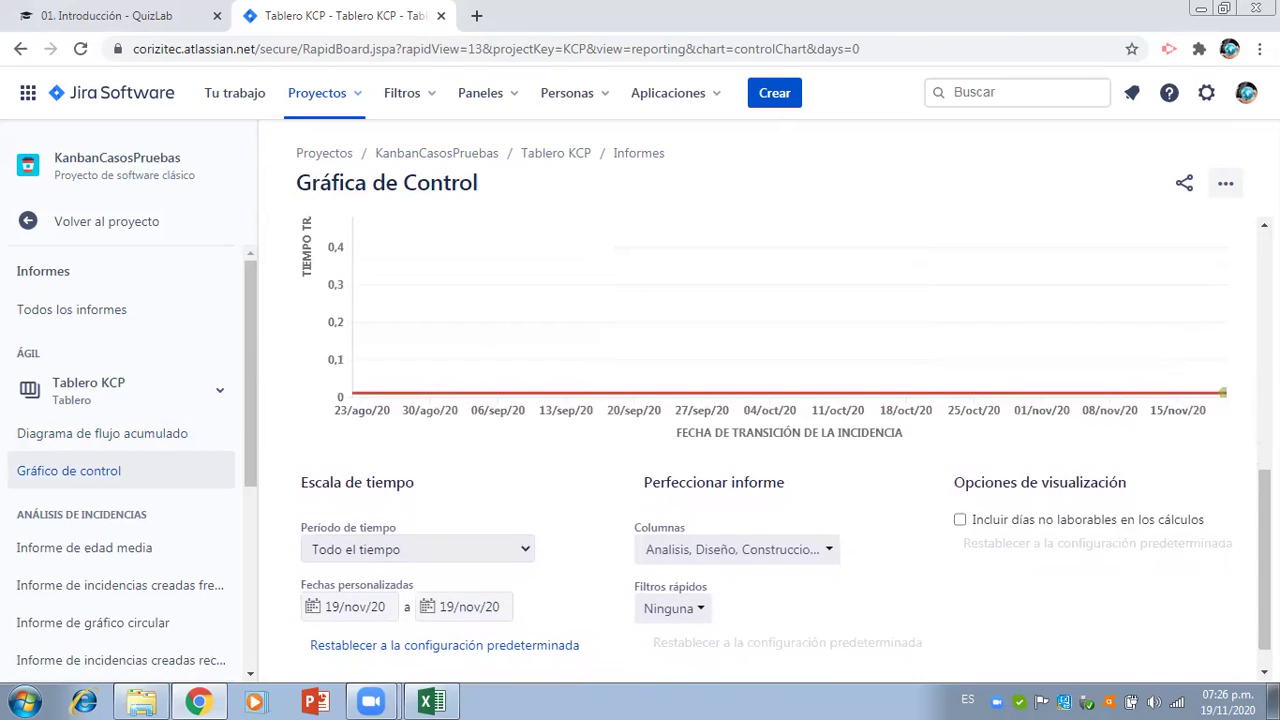
{"action": "left_click", "coordinate": [1224, 396]}
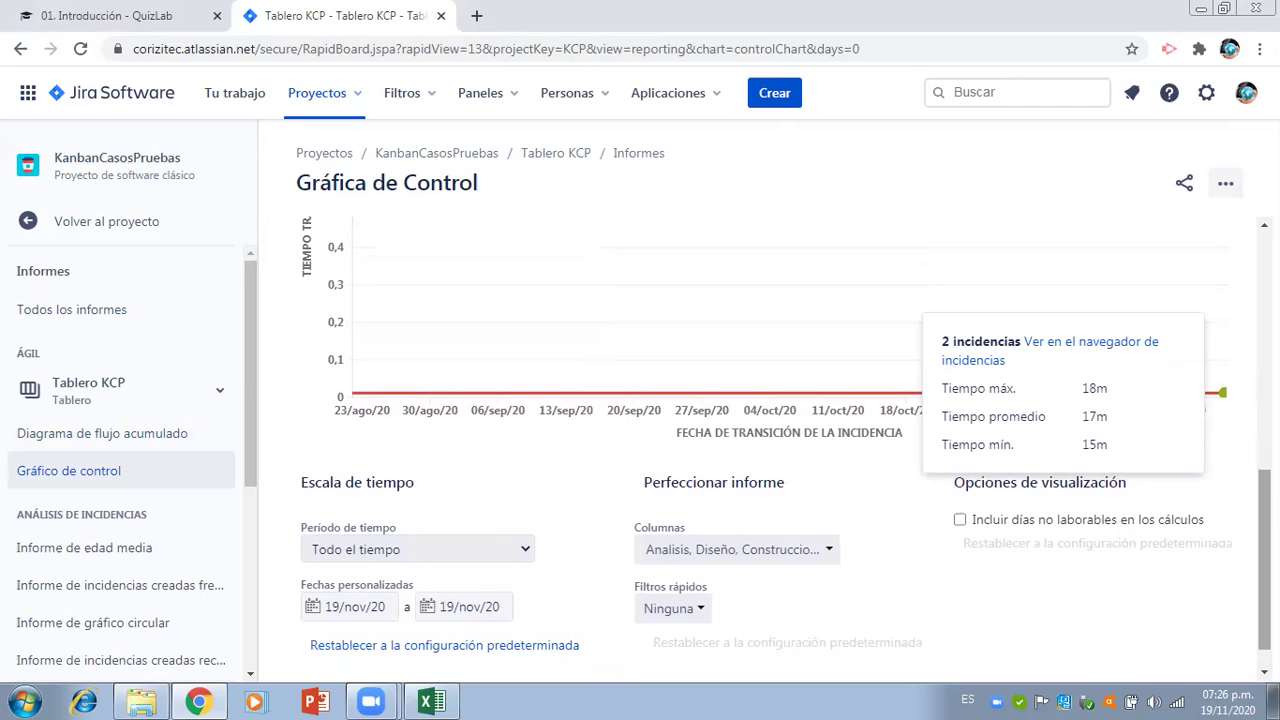
- Add the Backlog and Listo columns to the control chart and include non-working days in its calculations
{"action": "left_click", "coordinate": [676, 612]}
{"action": "left_click", "coordinate": [822, 549]}
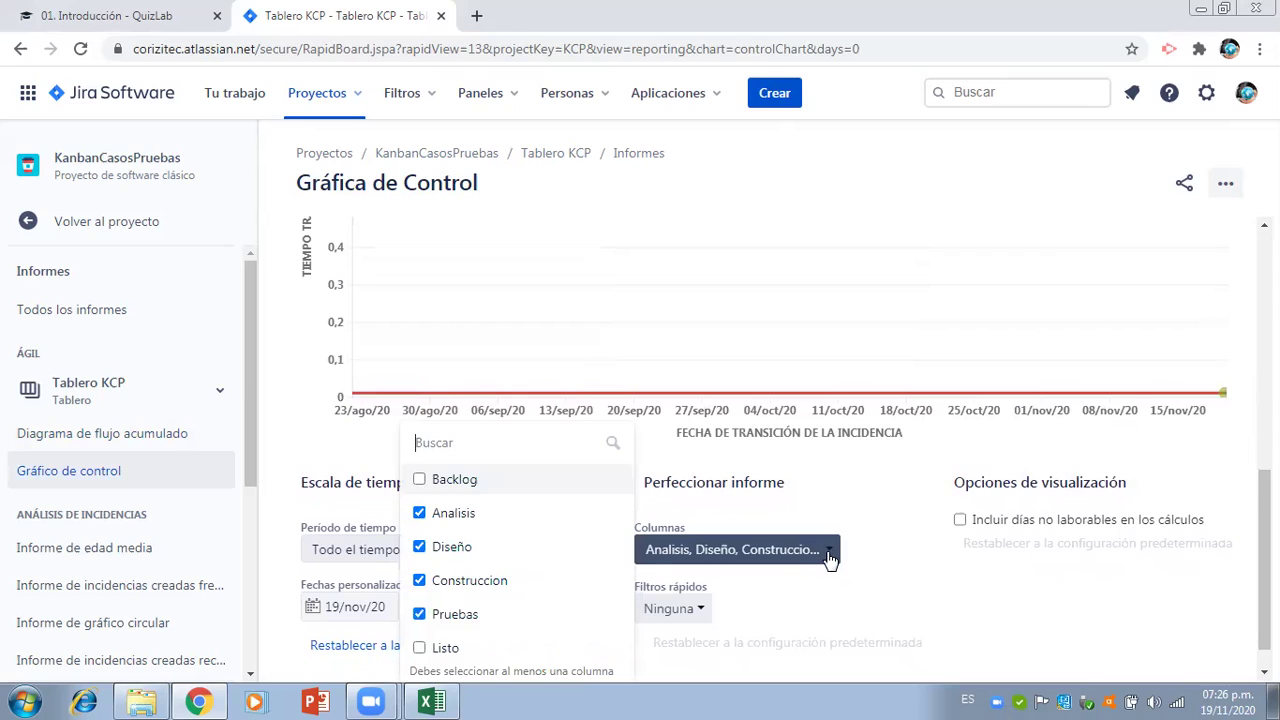
{"action": "scroll", "coordinate": [1264, 560], "scroll_direction": "down", "scroll_amount": 1}
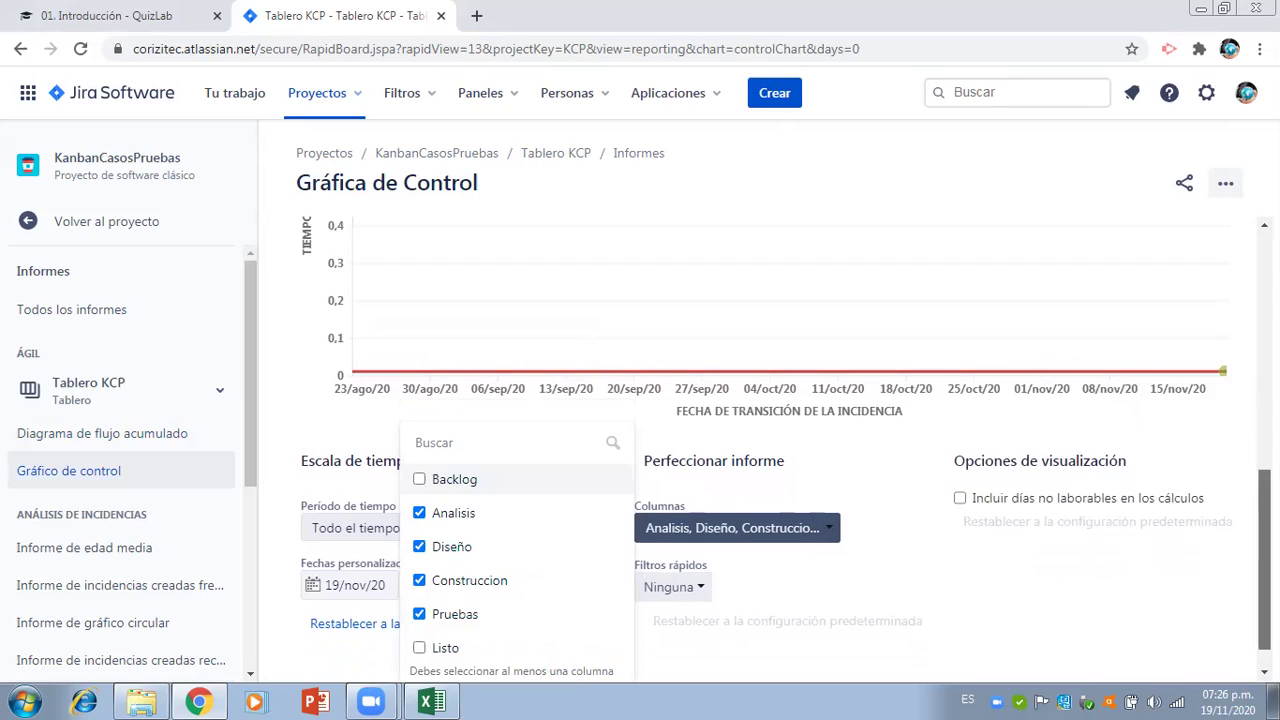
{"action": "left_click_drag", "start_coordinate": [1264, 560], "coordinate": [1264, 575]}
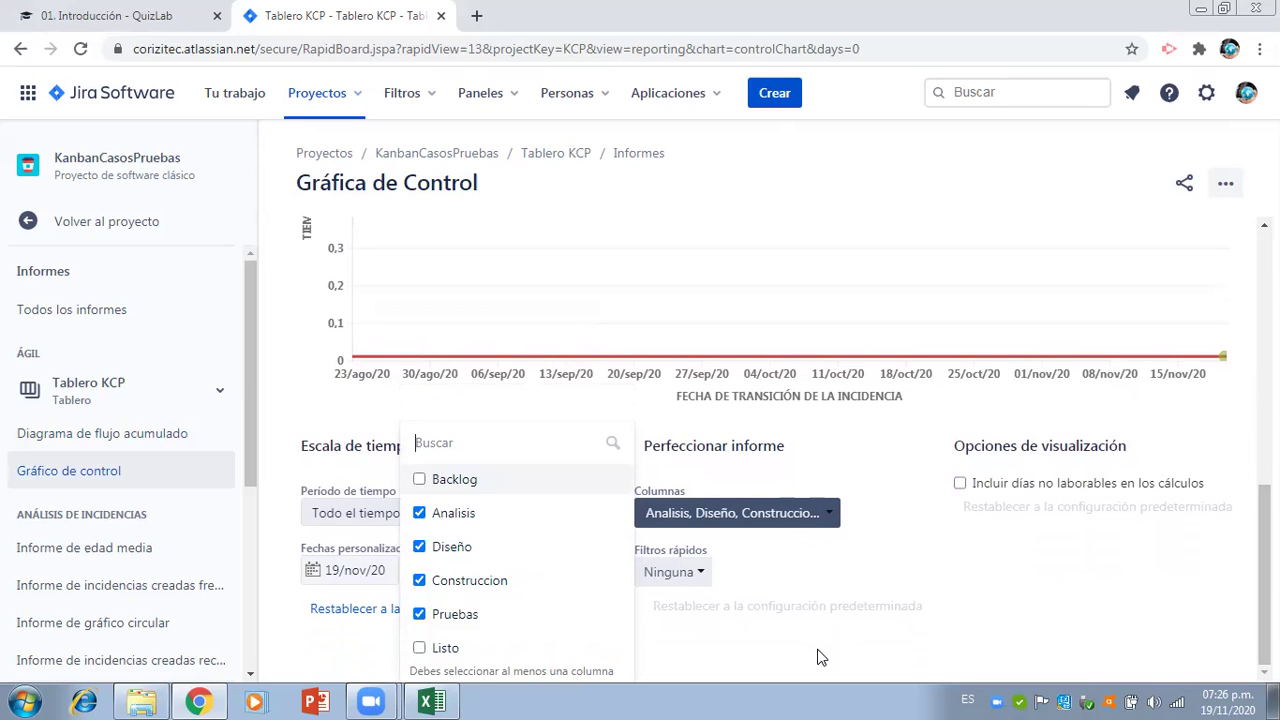
{"action": "left_click", "coordinate": [445, 481]}
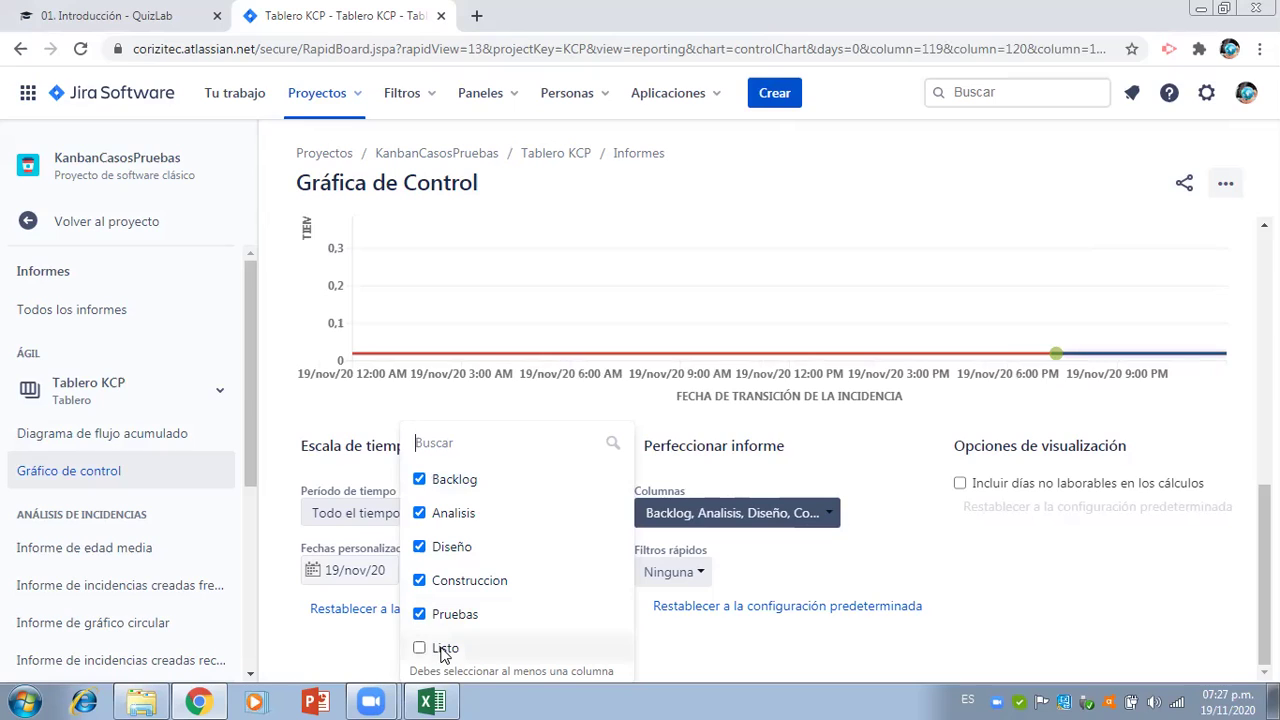
{"action": "left_click", "coordinate": [445, 650]}
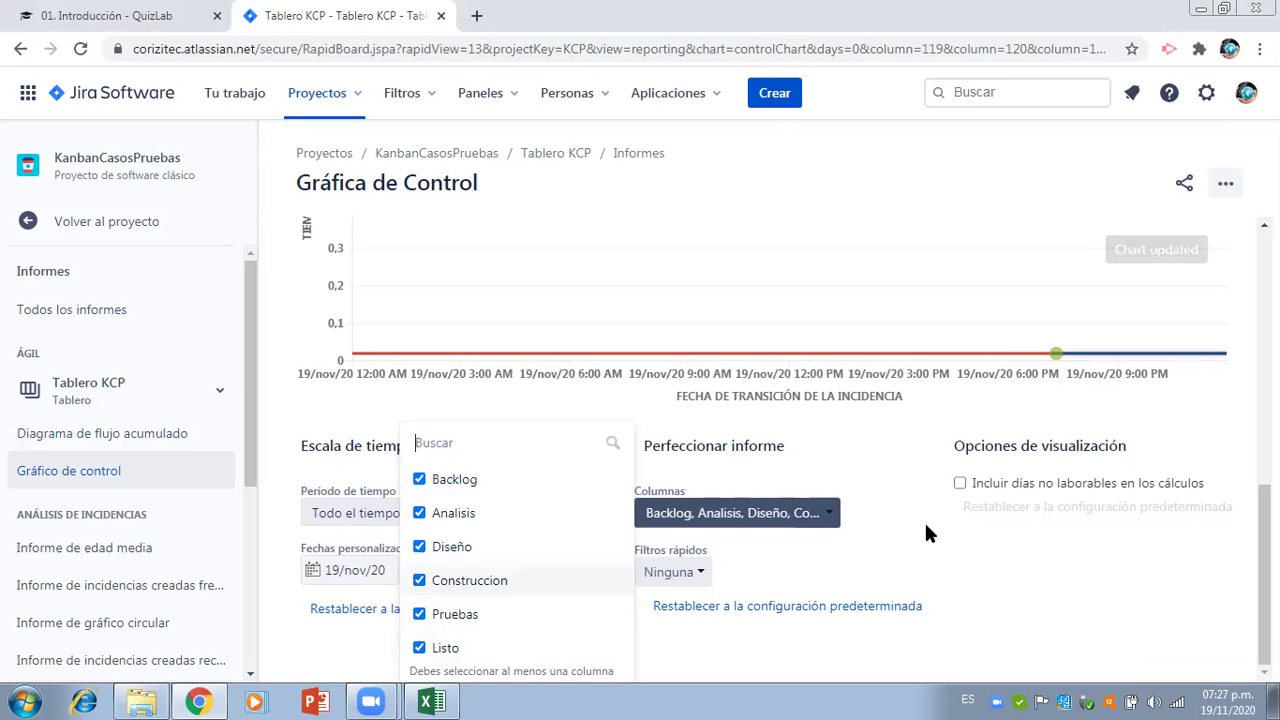
{"action": "left_click", "coordinate": [698, 577]}
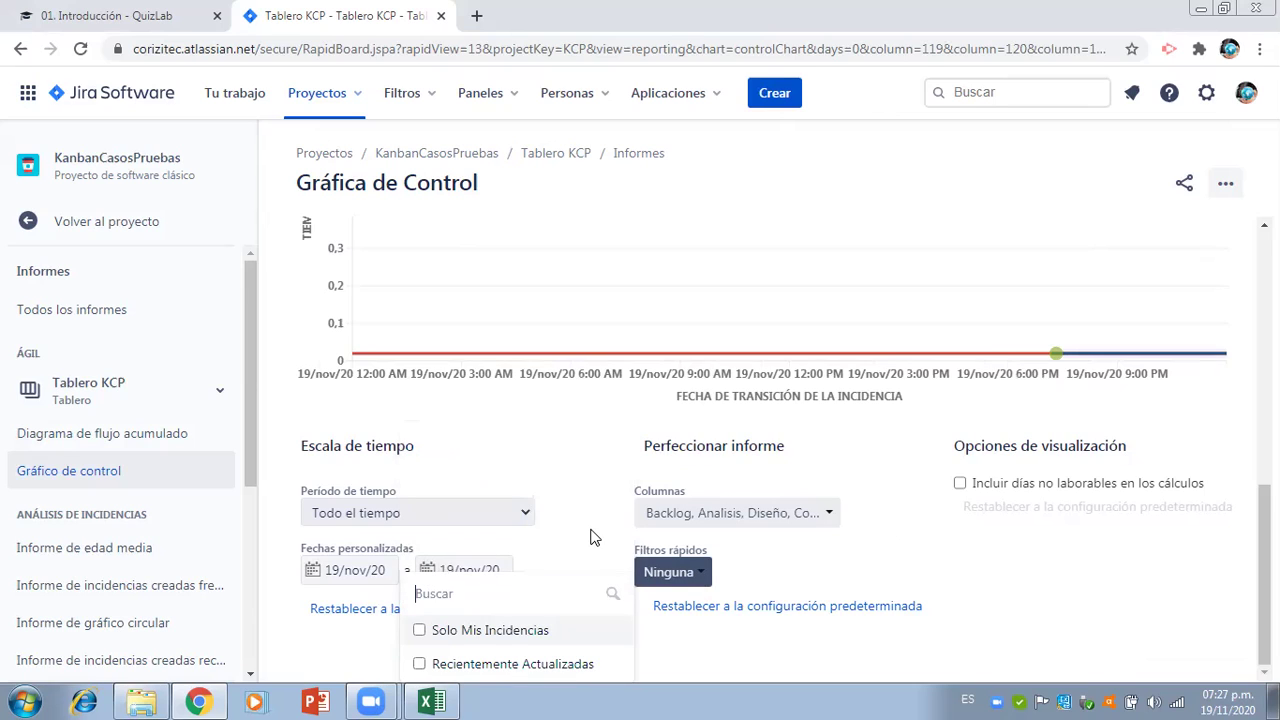
{"action": "left_click", "coordinate": [1078, 486]}
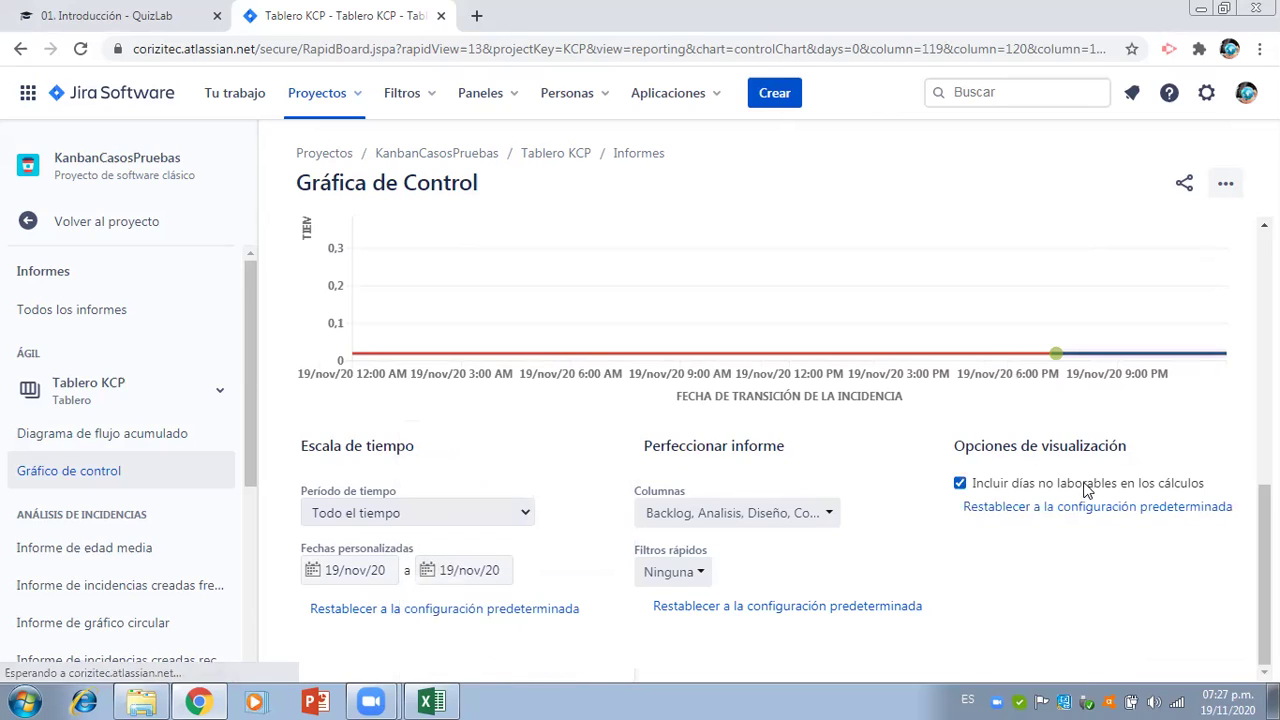
- Examine the updated control chart's issue cluster, moving average line, cycle-time statistics and reading guide
{"action": "scroll", "coordinate": [785, 450], "scroll_direction": "up", "scroll_amount": 2}
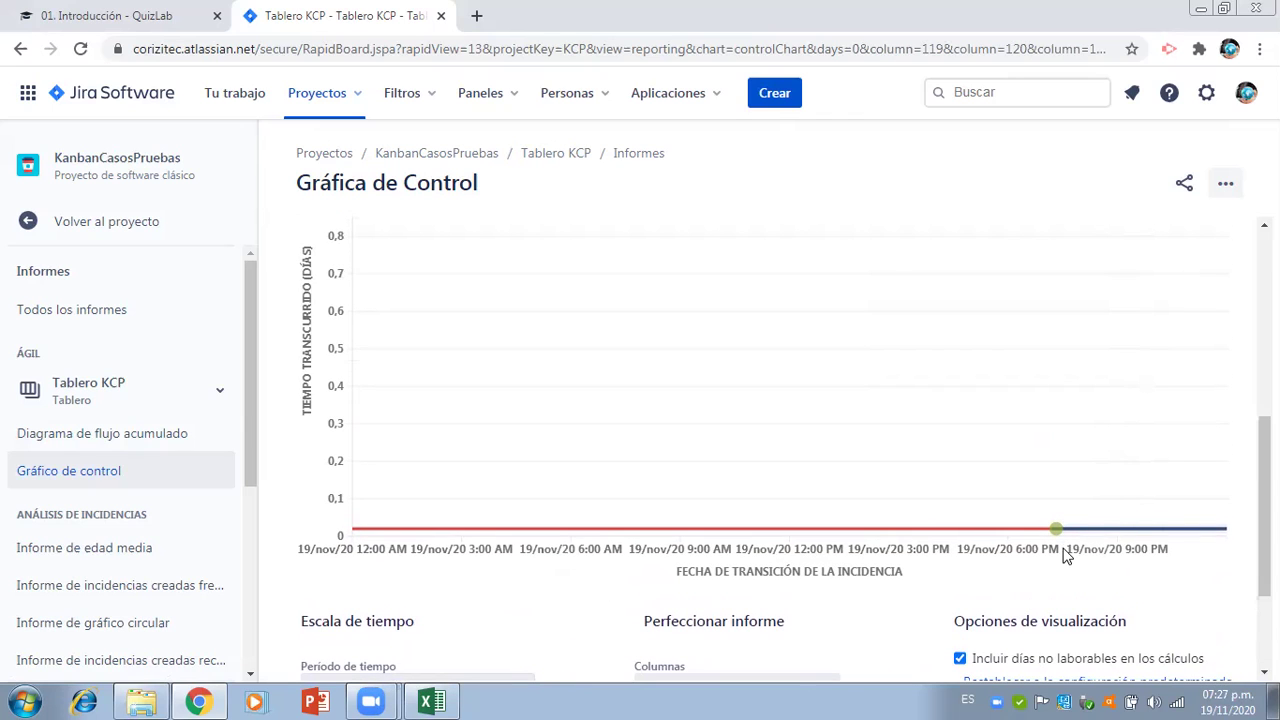
{"action": "mouse_move", "coordinate": [1058, 530]}
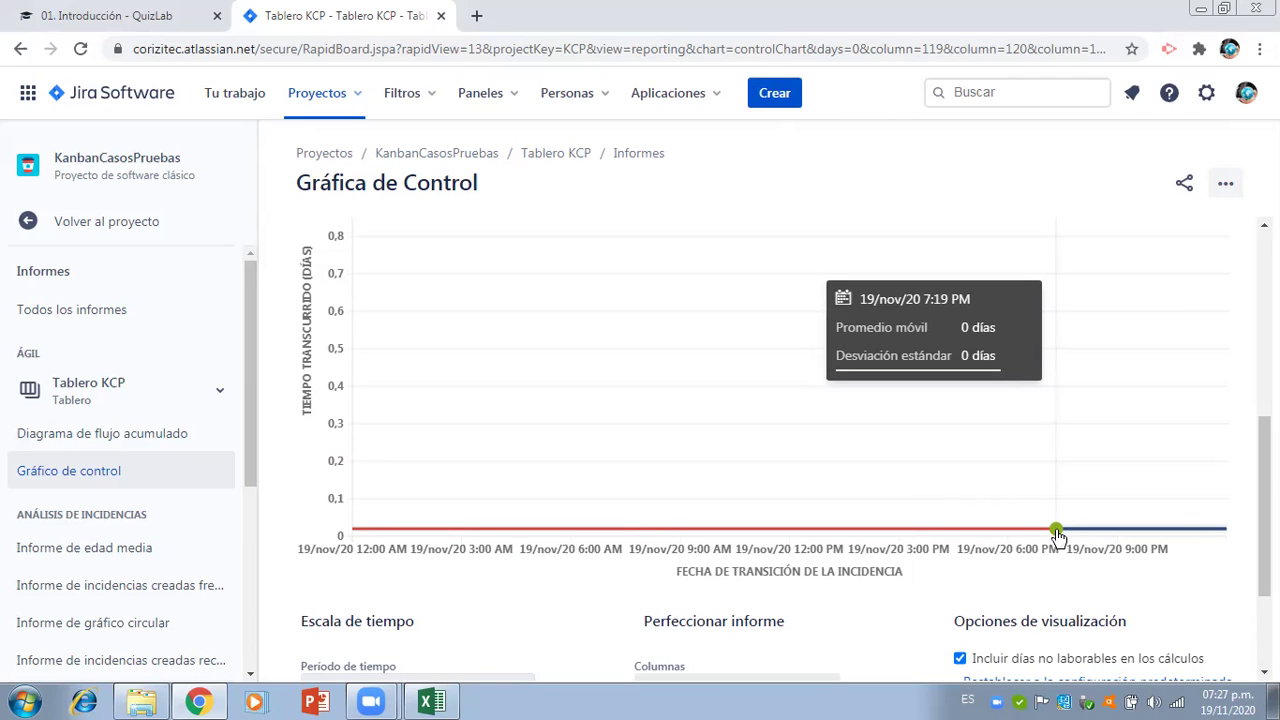
{"action": "left_click_drag", "start_coordinate": [1265, 505], "coordinate": [1265, 494]}
{"action": "scroll", "coordinate": [1240, 305], "scroll_direction": "up", "scroll_amount": 3}
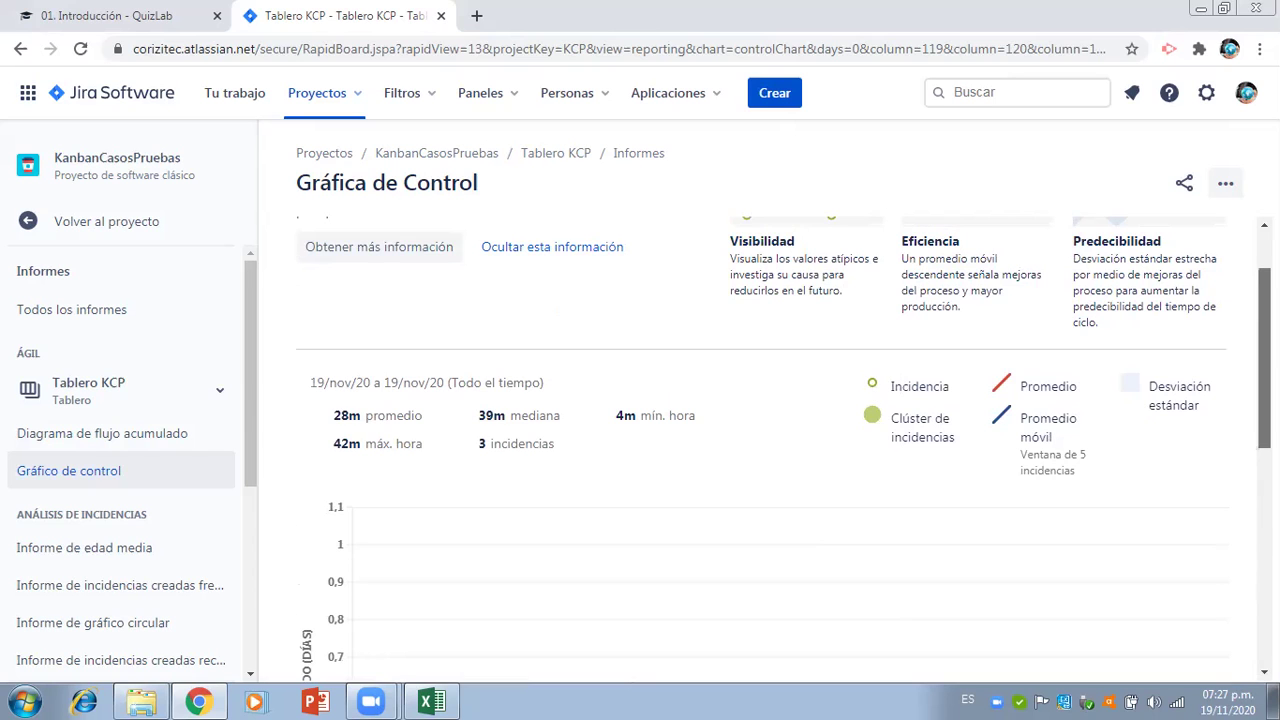
{"action": "scroll", "coordinate": [1264, 450], "scroll_direction": "down", "scroll_amount": 4}
{"action": "scroll", "coordinate": [765, 448], "scroll_direction": "down", "scroll_amount": 1}
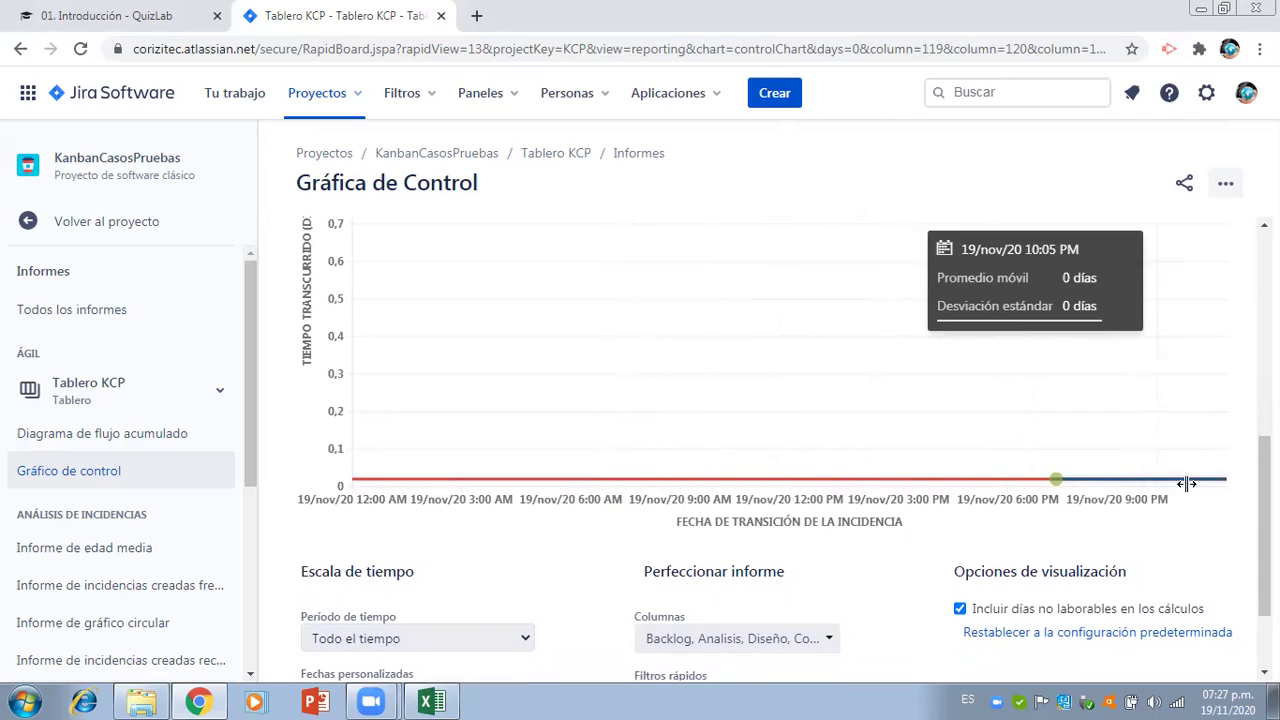
{"action": "scroll", "coordinate": [1265, 520], "scroll_direction": "up", "scroll_amount": 1}
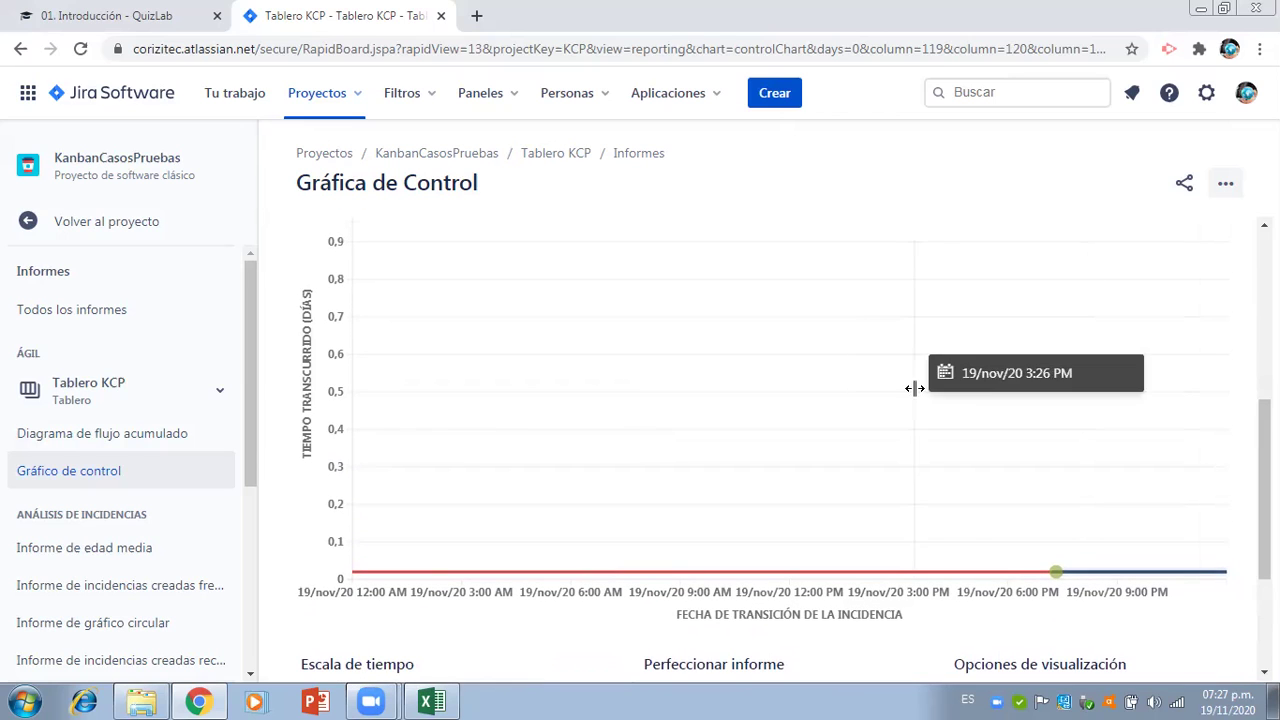
{"action": "scroll", "coordinate": [1246, 329], "scroll_direction": "up", "scroll_amount": 5}
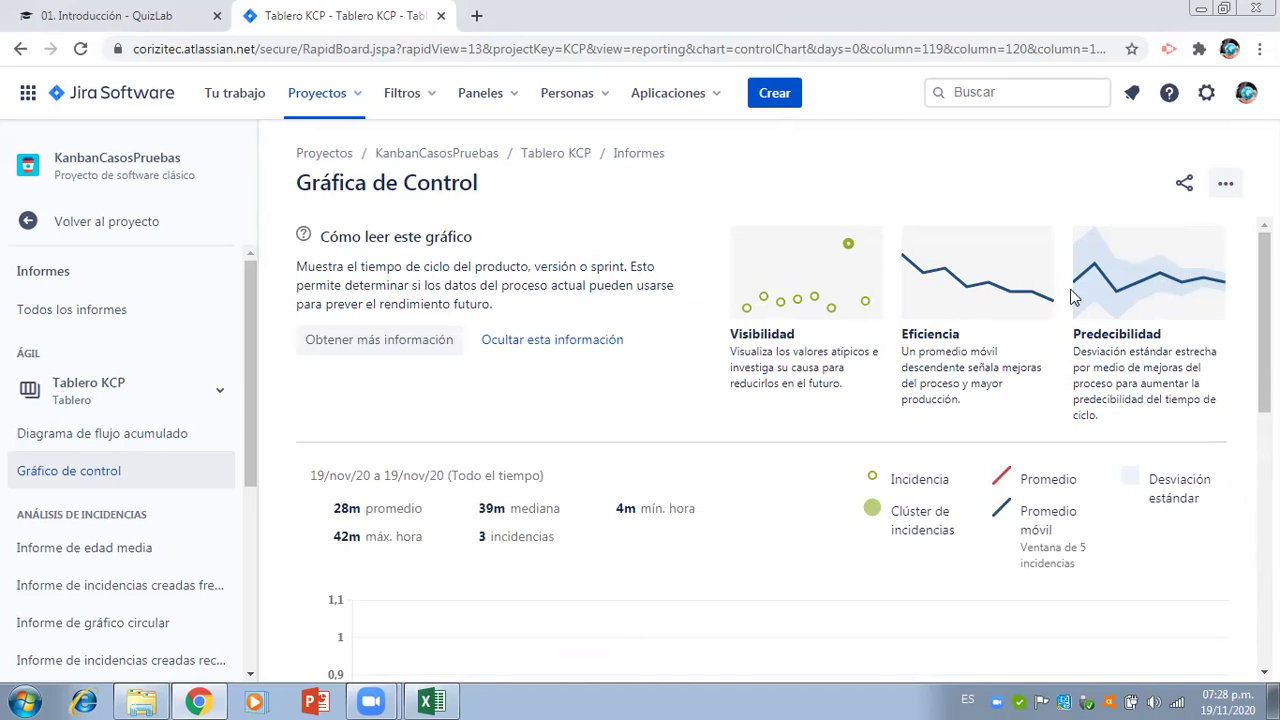
{"action": "scroll", "coordinate": [1264, 400], "scroll_direction": "down", "scroll_amount": 2}
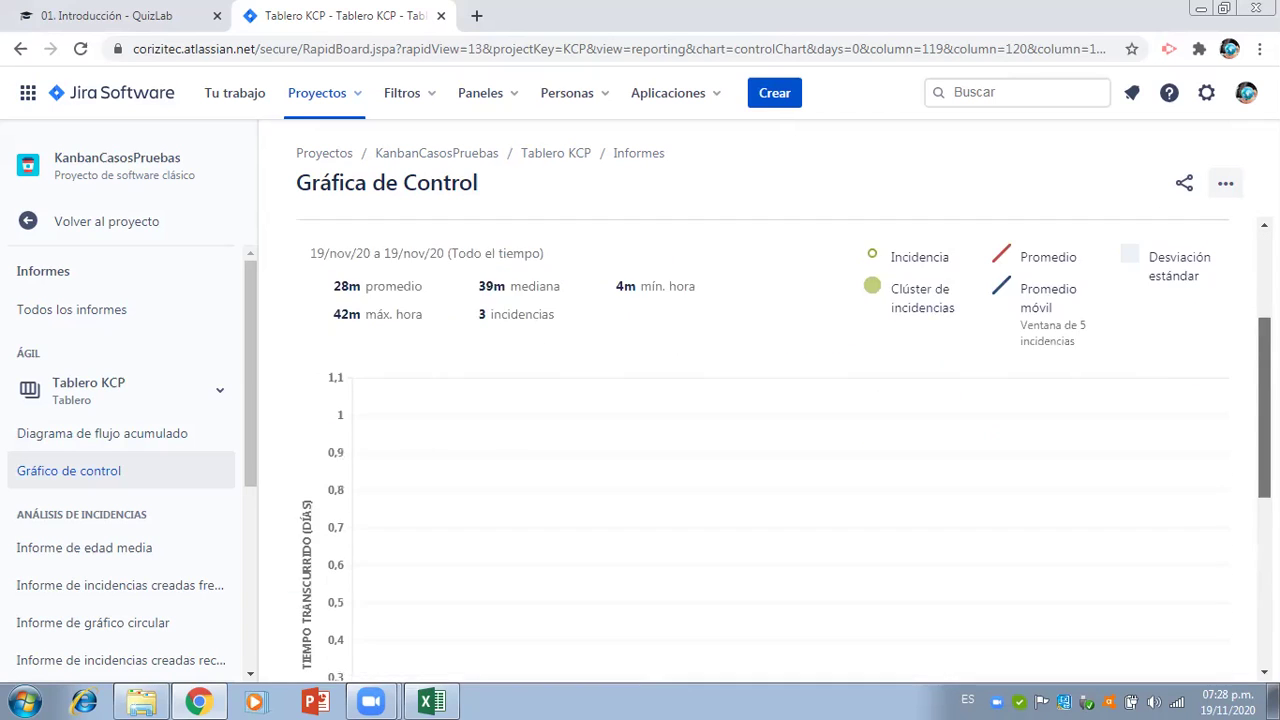
{"action": "scroll", "coordinate": [760, 450], "scroll_direction": "down", "scroll_amount": 3}
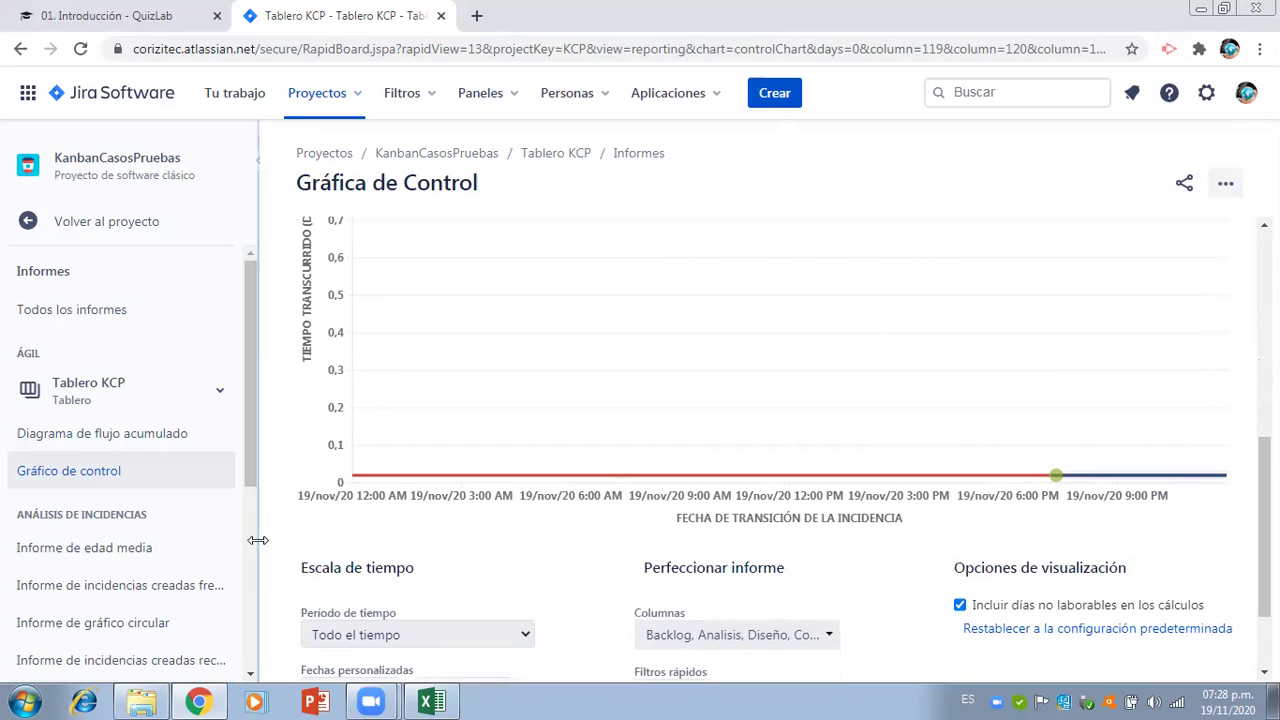
- Leave the control chart and generate the Informe de gráfico circular for KanbanCasosPruebas with Asignado as the statistic type
{"action": "left_click_drag", "start_coordinate": [249, 424], "coordinate": [251, 497]}
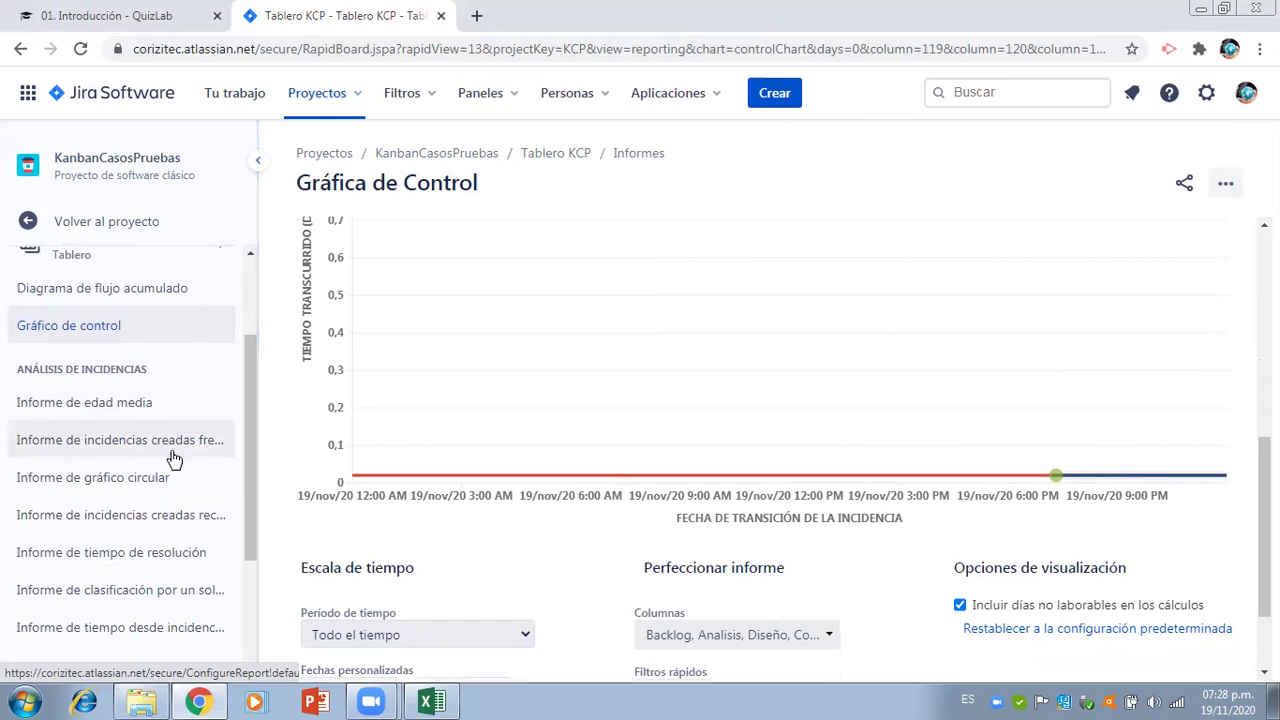
{"action": "left_click", "coordinate": [170, 484]}
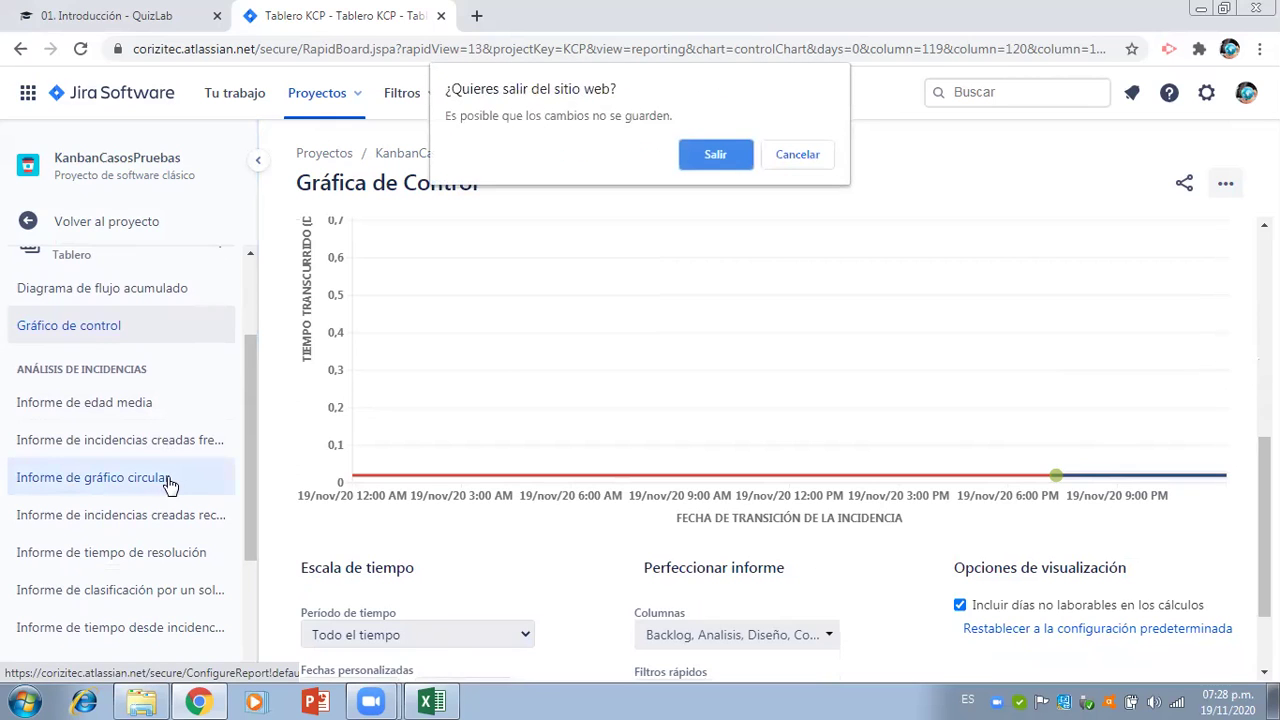
{"action": "left_click", "coordinate": [697, 159]}
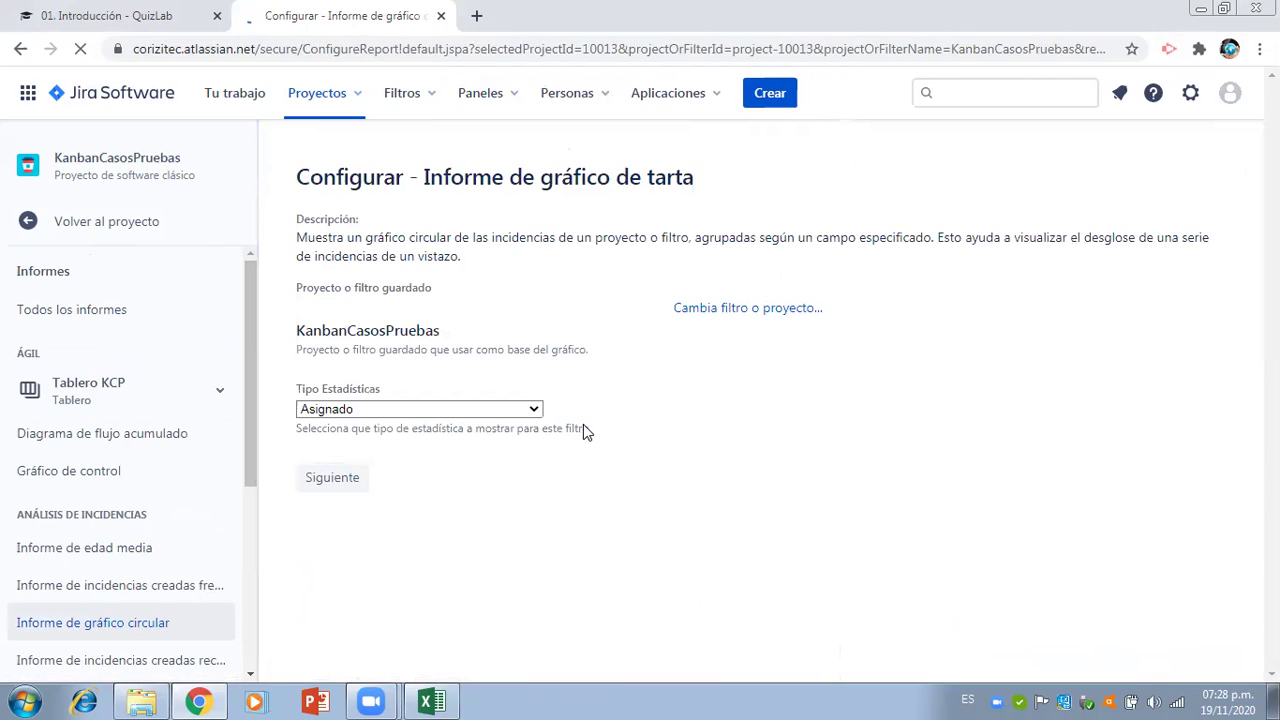
{"action": "left_click", "coordinate": [346, 485]}
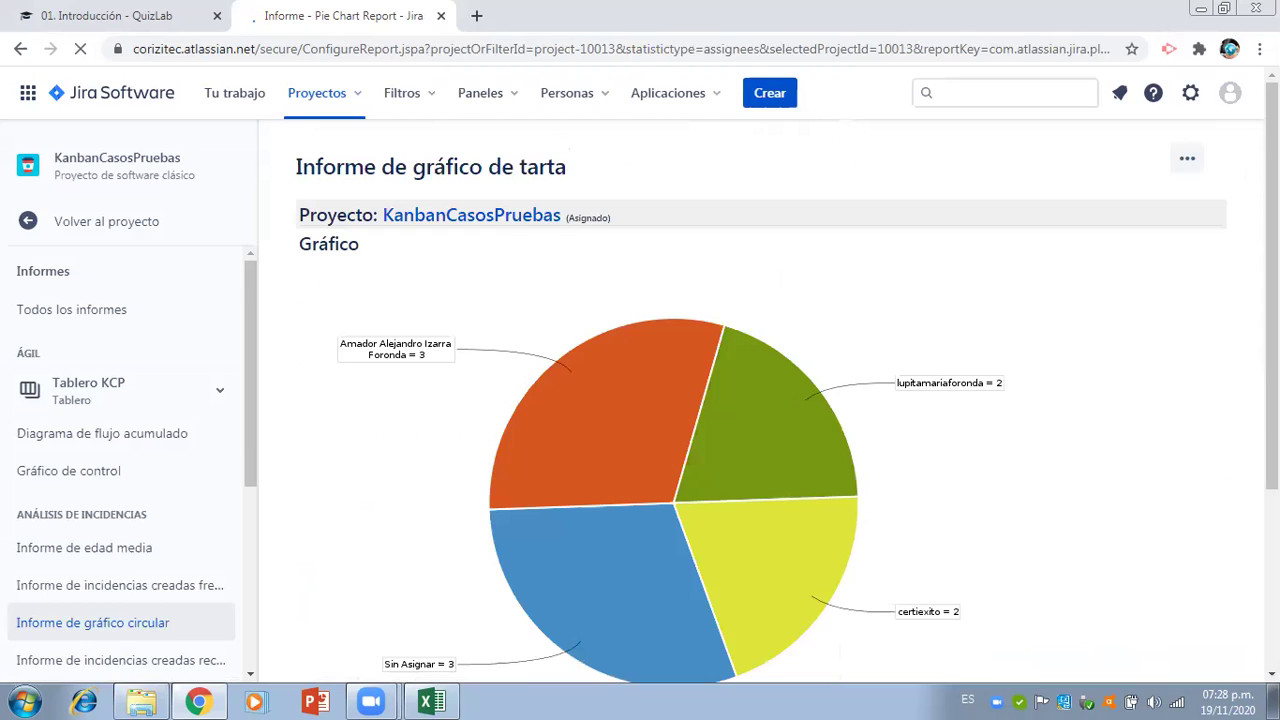
{"action": "scroll", "coordinate": [760, 400], "scroll_direction": "down", "scroll_amount": 1}
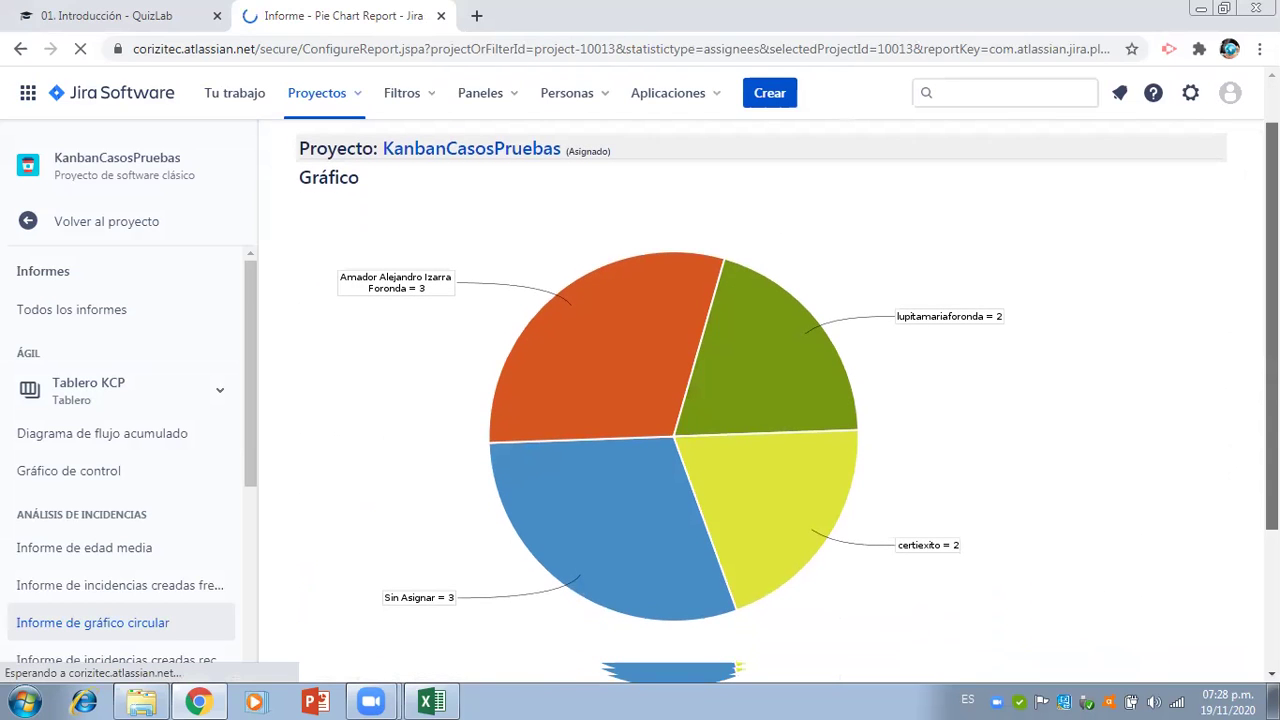
- Examine the pie chart of issues by assignee and the Tabla de datos beneath it
{"action": "scroll", "coordinate": [760, 400], "scroll_direction": "down", "scroll_amount": 1}
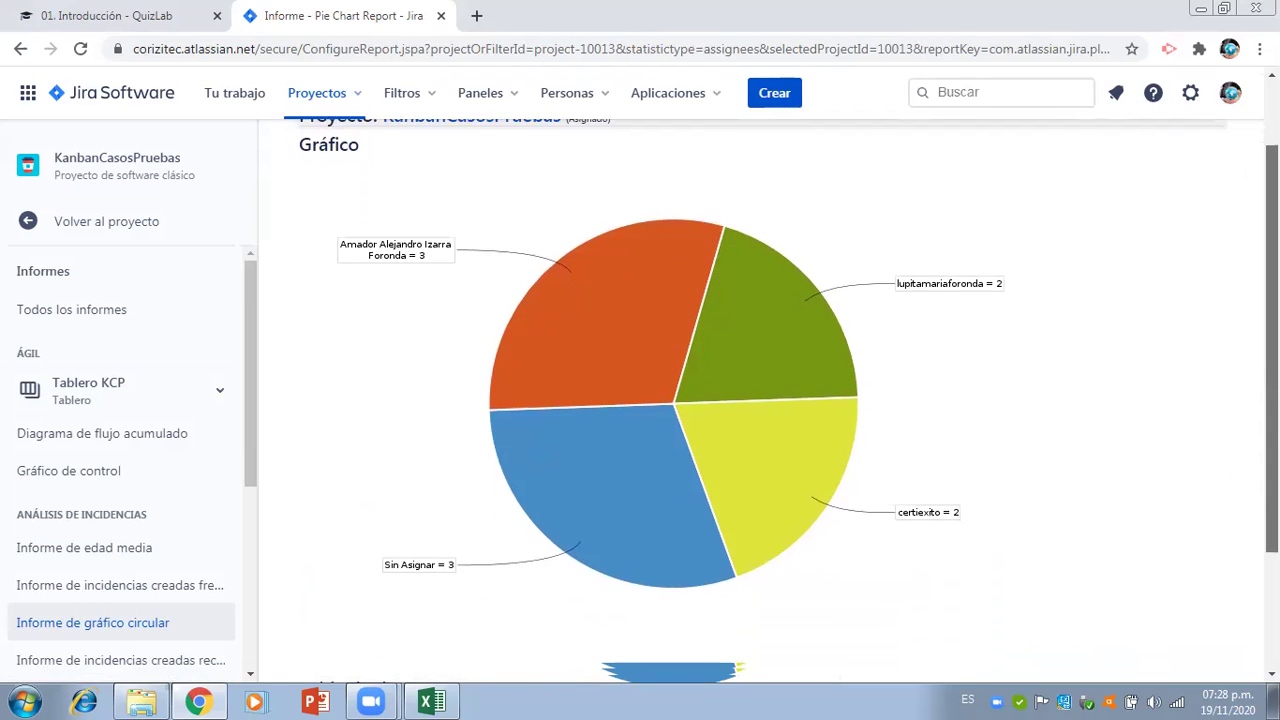
{"action": "scroll", "coordinate": [760, 400], "scroll_direction": "down", "scroll_amount": 1}
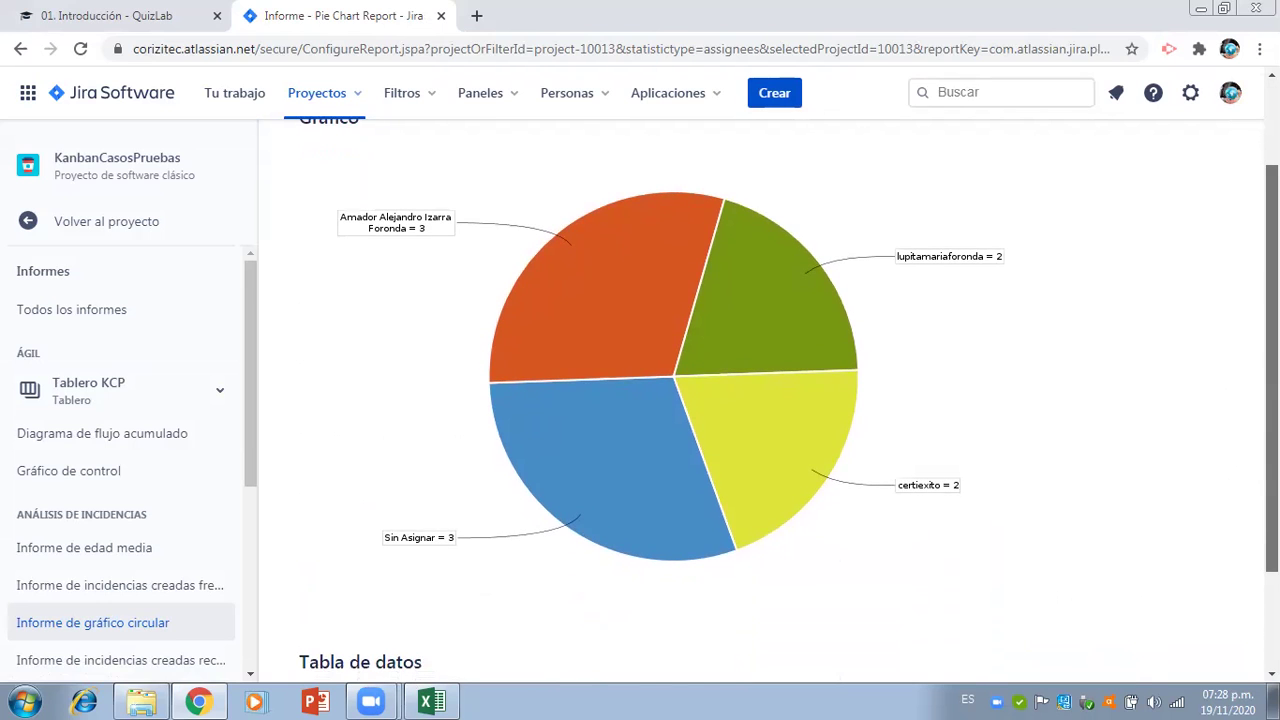
{"action": "scroll", "coordinate": [760, 400], "scroll_direction": "down", "scroll_amount": 1}
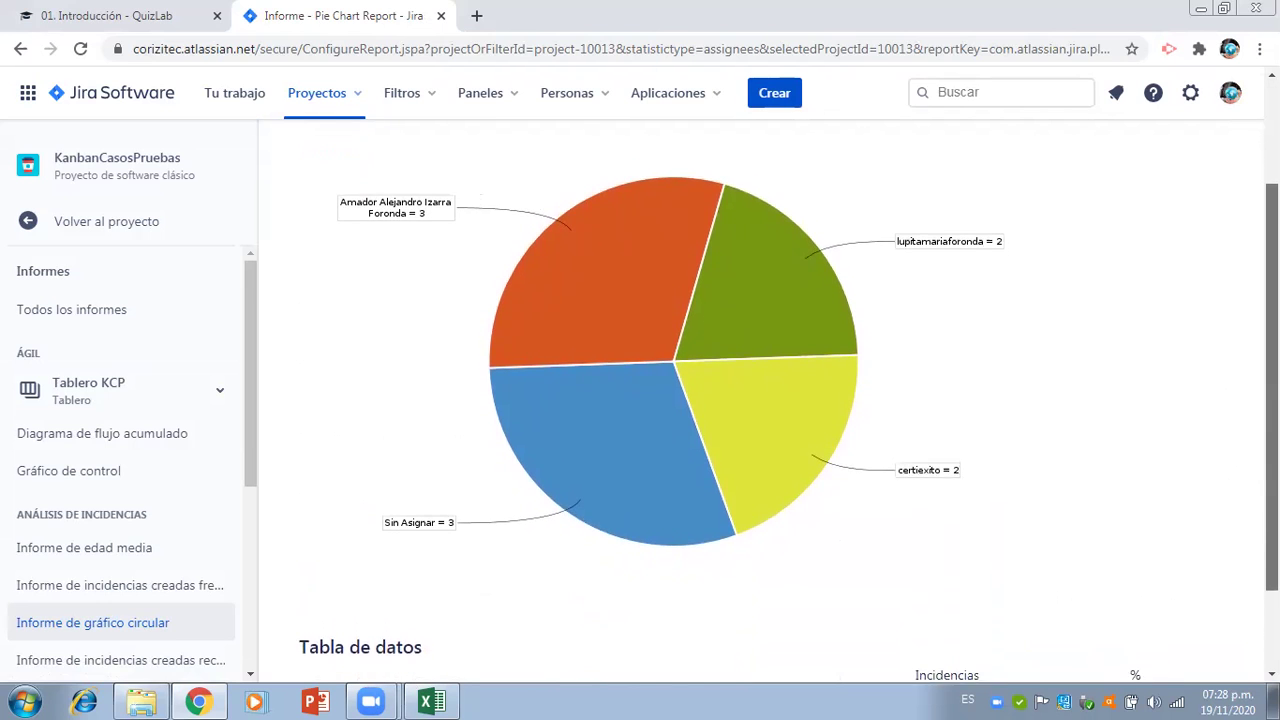
{"action": "scroll", "coordinate": [760, 400], "scroll_direction": "down", "scroll_amount": 3}
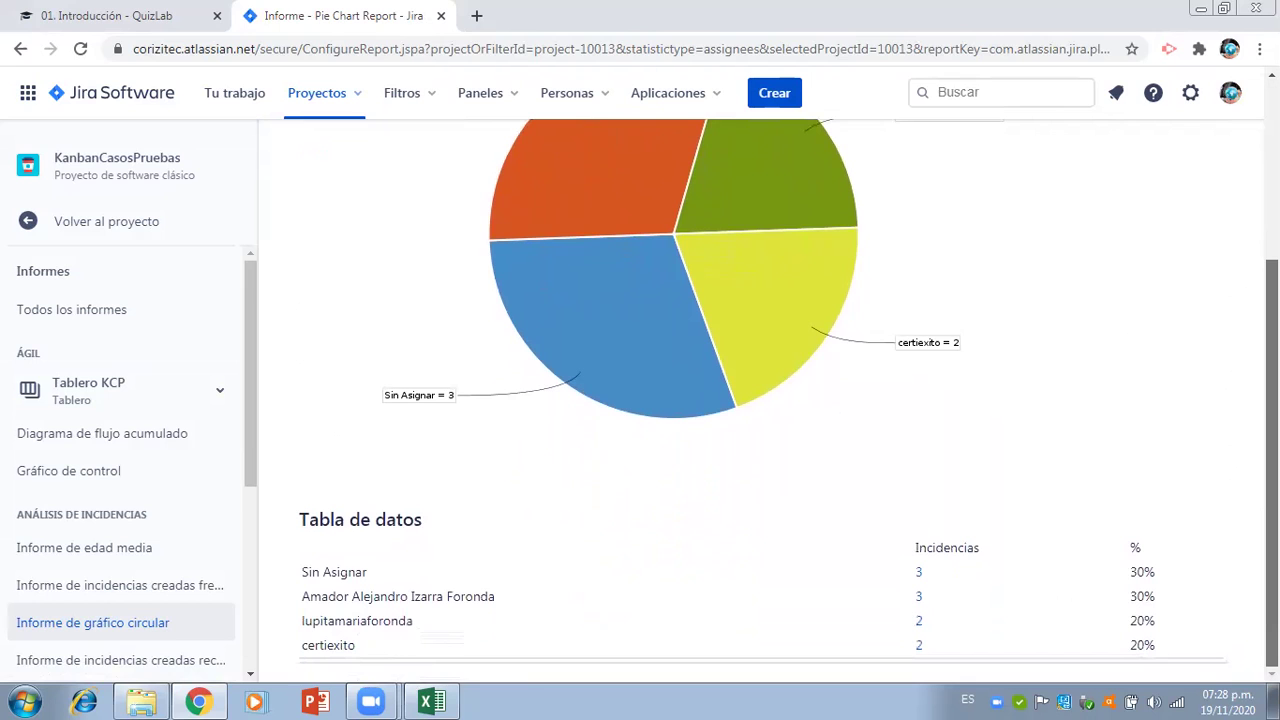
{"action": "scroll", "coordinate": [1222, 270], "scroll_direction": "up", "scroll_amount": 5}
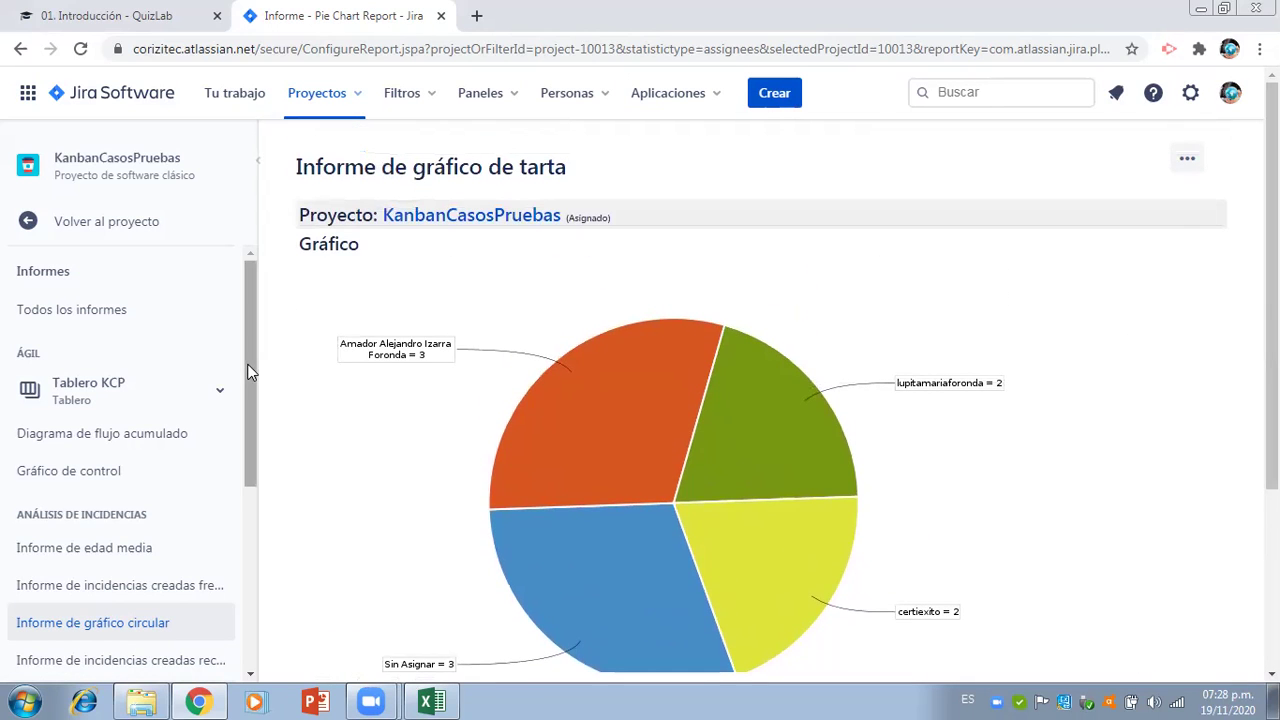
- Generate the Informe de seguimiento del tiempo for Version 1, sorted by Las incidencias más completas antes and including Todos the issues
{"action": "left_click_drag", "start_coordinate": [251, 337], "coordinate": [253, 507]}
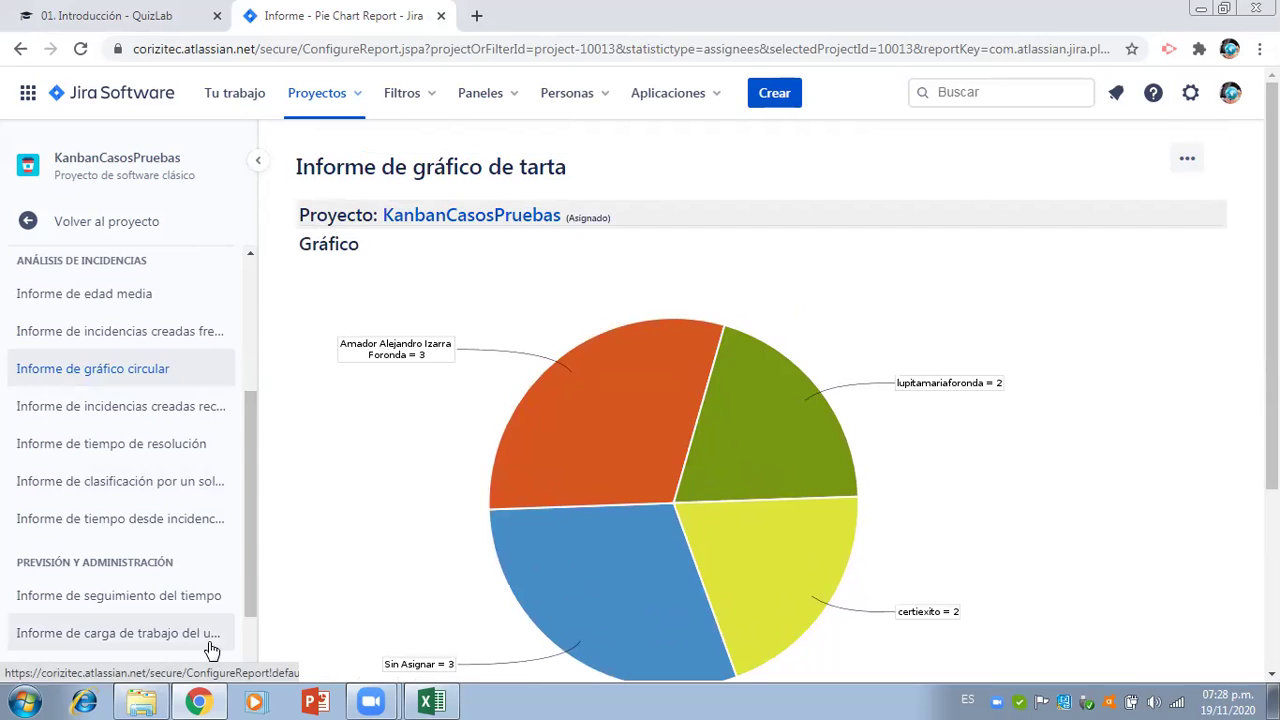
{"action": "left_click_drag", "start_coordinate": [251, 581], "coordinate": [251, 631]}
{"action": "left_click", "coordinate": [178, 505]}
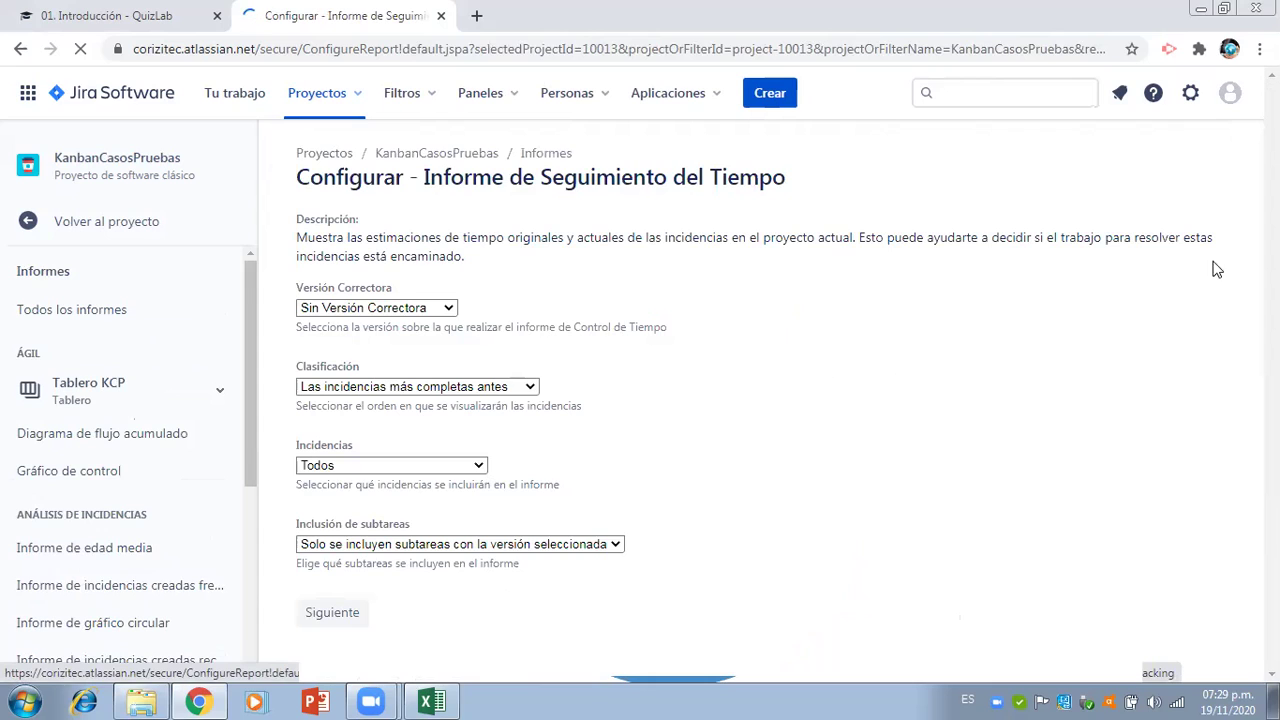
{"action": "left_click", "coordinate": [400, 310]}
{"action": "left_click", "coordinate": [400, 367]}
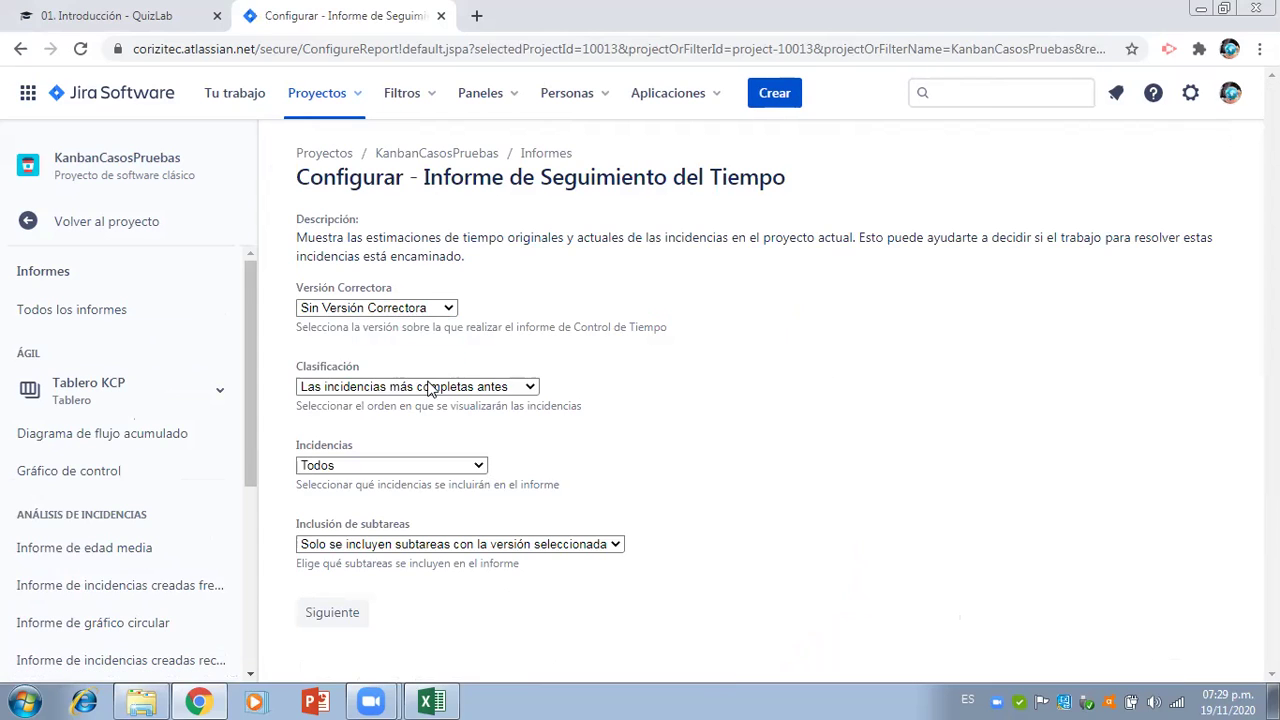
{"action": "left_click", "coordinate": [432, 388]}
{"action": "left_click", "coordinate": [433, 407]}
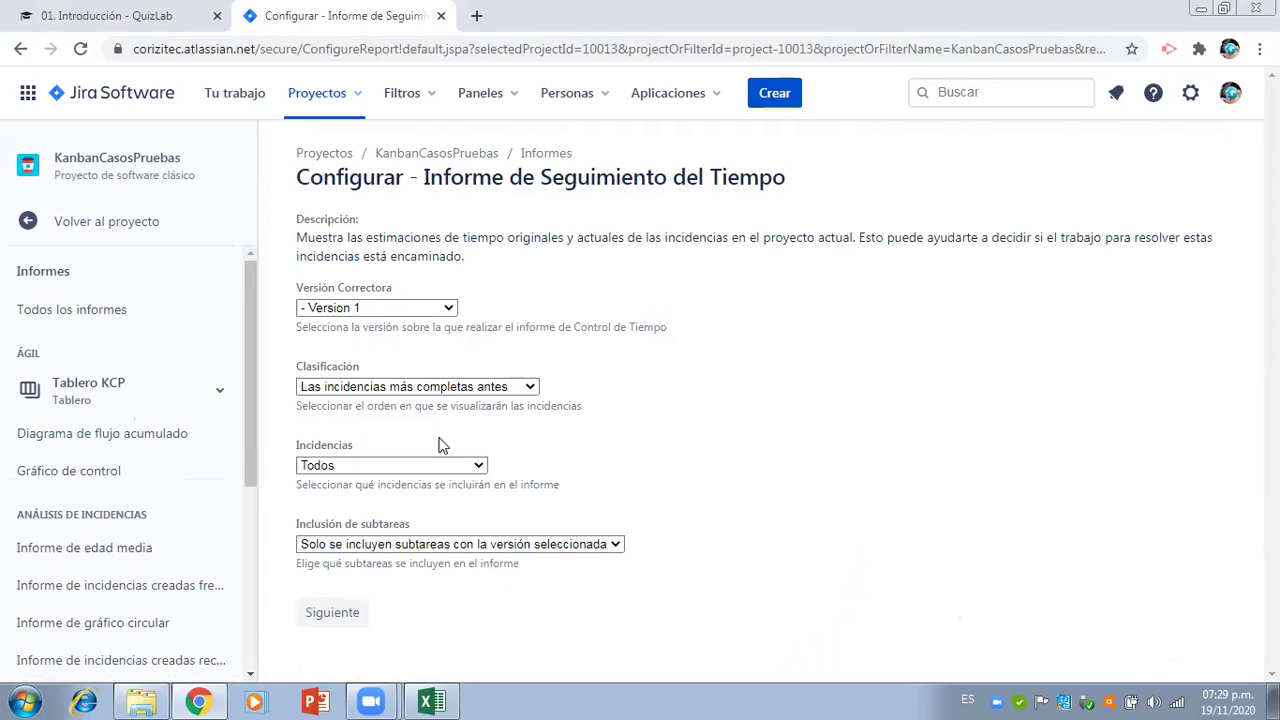
{"action": "left_click", "coordinate": [452, 467]}
{"action": "left_click", "coordinate": [452, 467]}
{"action": "left_click", "coordinate": [350, 614]}
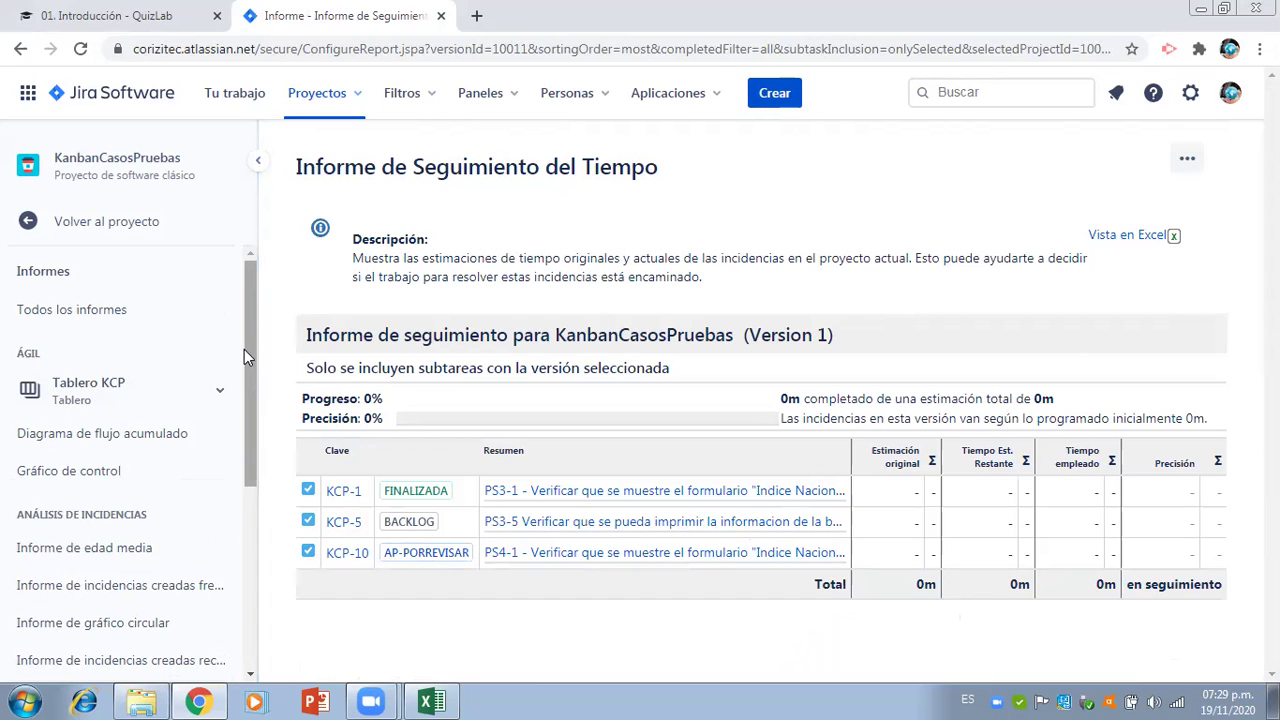
- Generate the Informe de gráfico circular de carga de trabajo with Asignado as statistic type and Estimación actual as time field
{"action": "left_click_drag", "start_coordinate": [253, 366], "coordinate": [253, 566]}
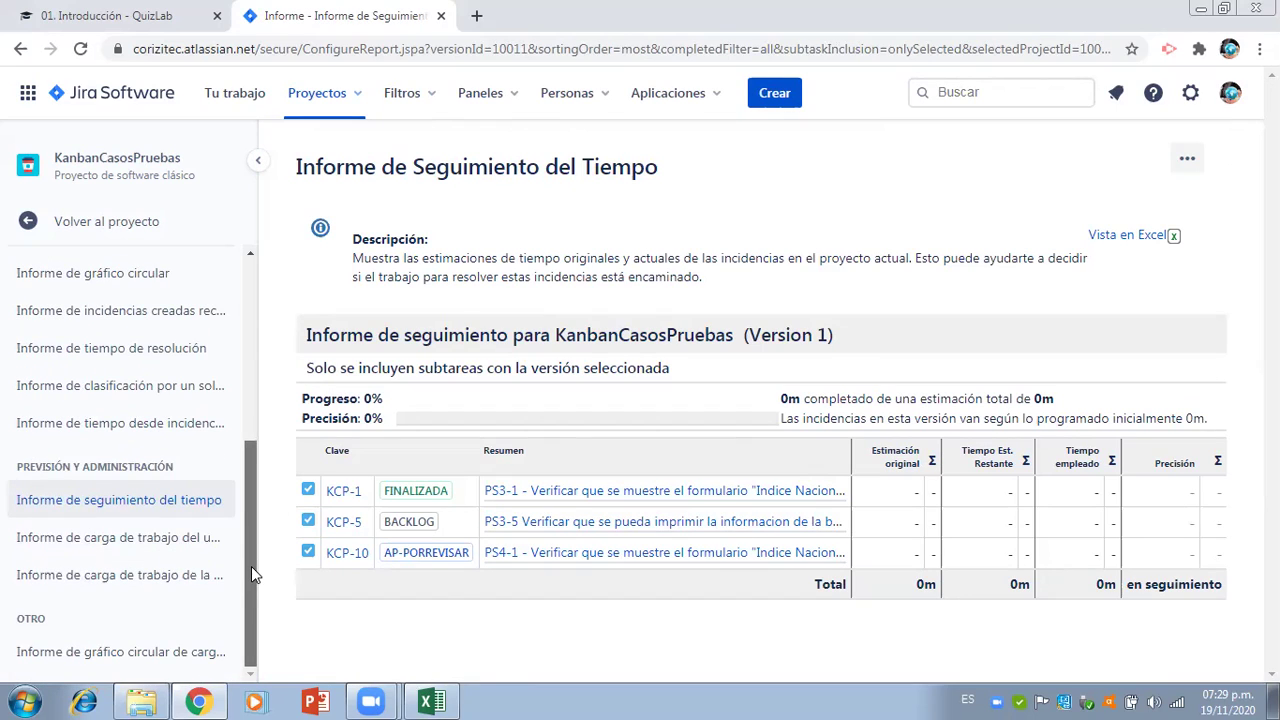
{"action": "left_click", "coordinate": [185, 658]}
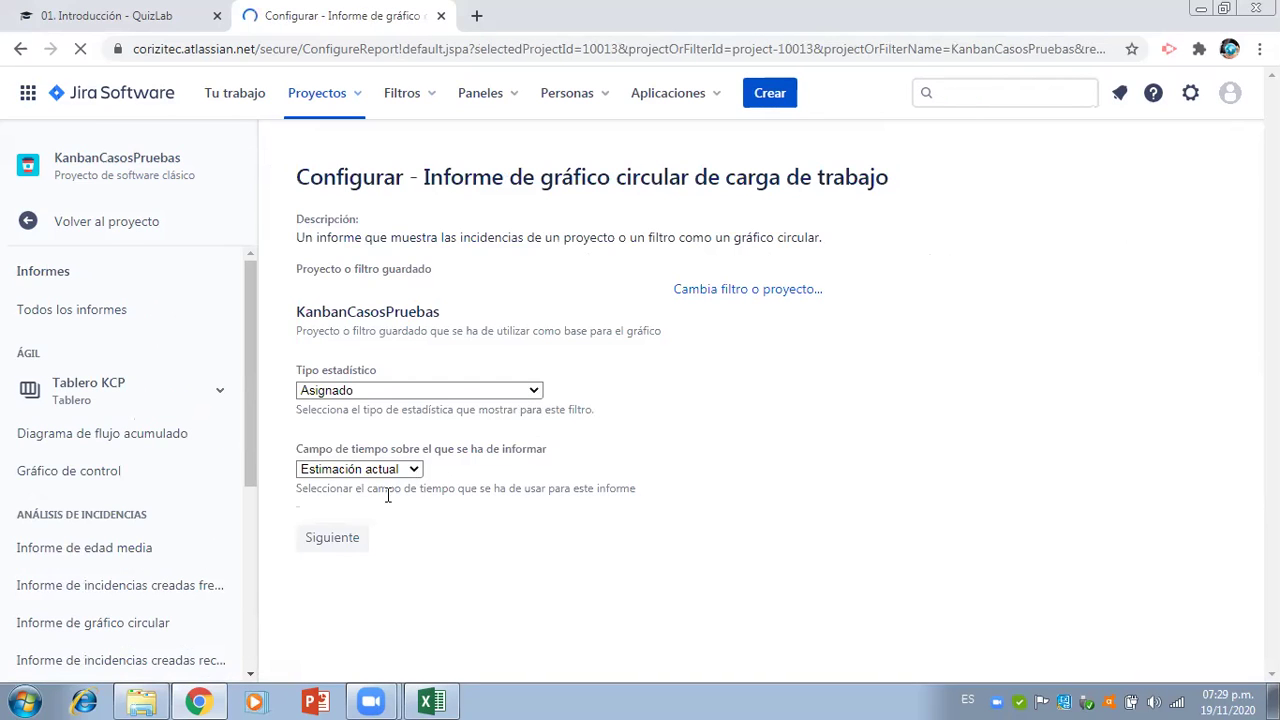
{"action": "left_click", "coordinate": [337, 539]}
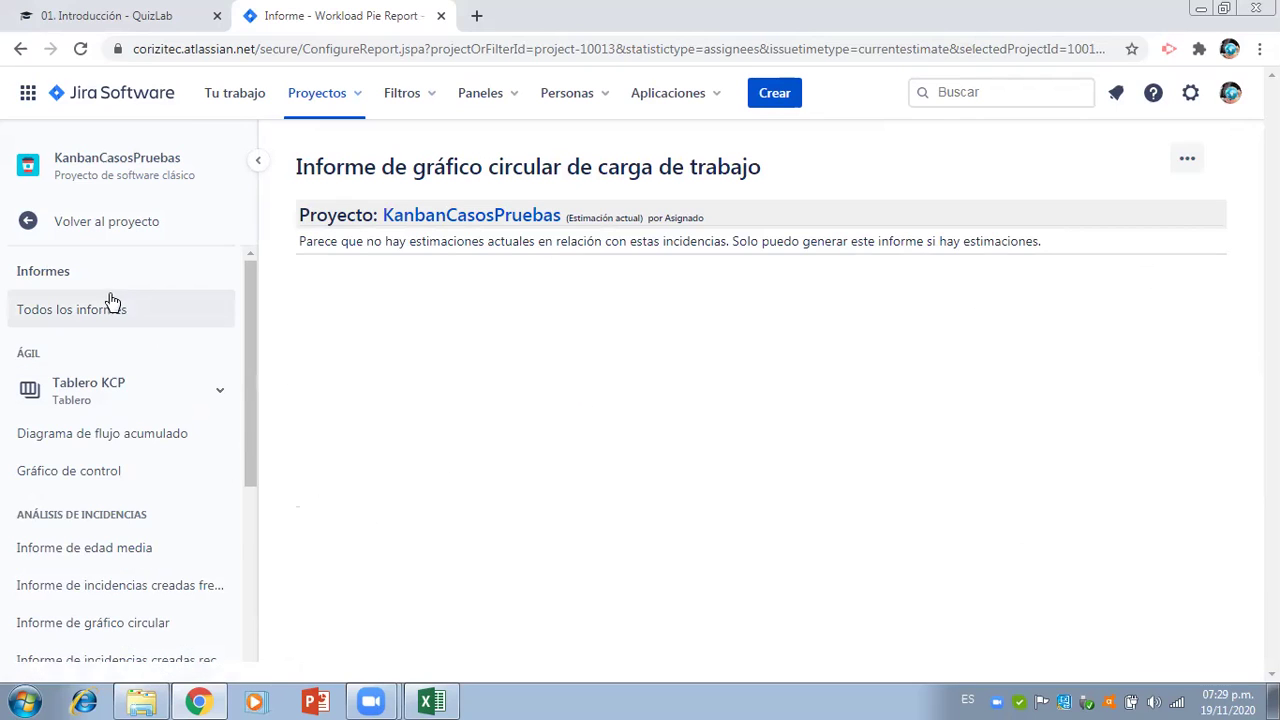
- Leave the reports and return to the project's Tablero de Kanban to look over its columns and swimlanes
{"action": "left_click", "coordinate": [84, 224]}
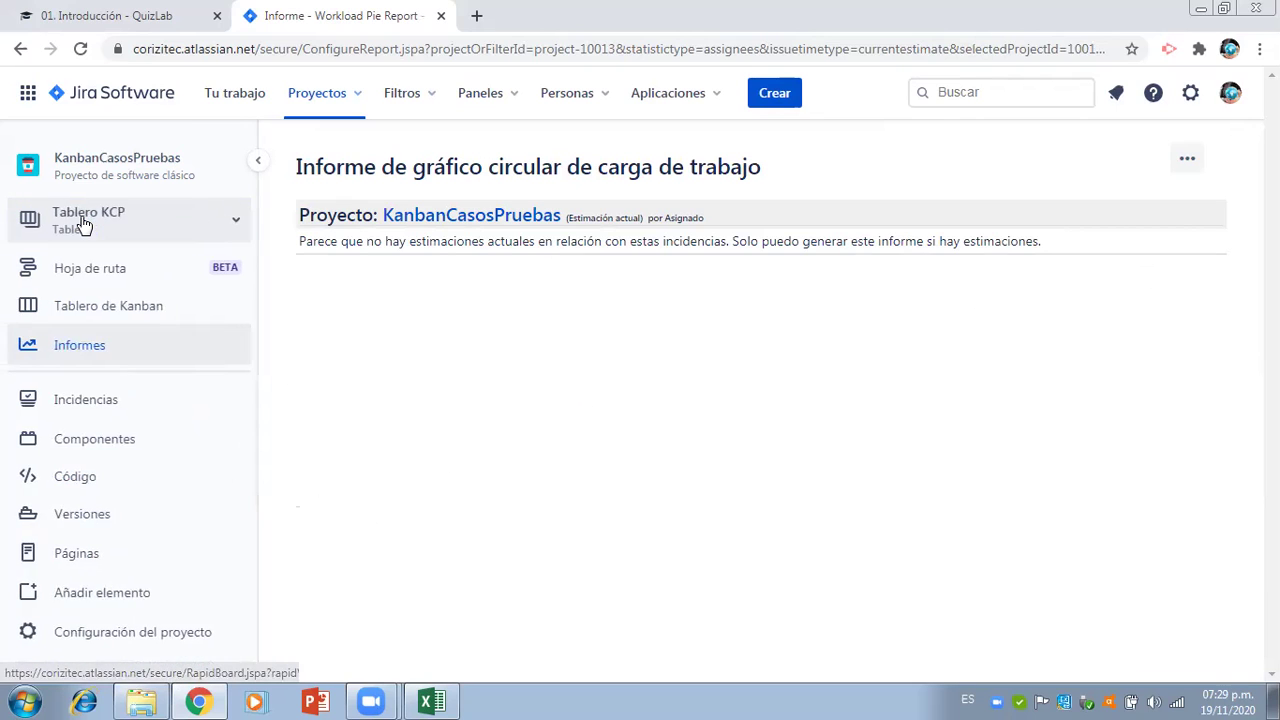
{"action": "left_click", "coordinate": [92, 307]}
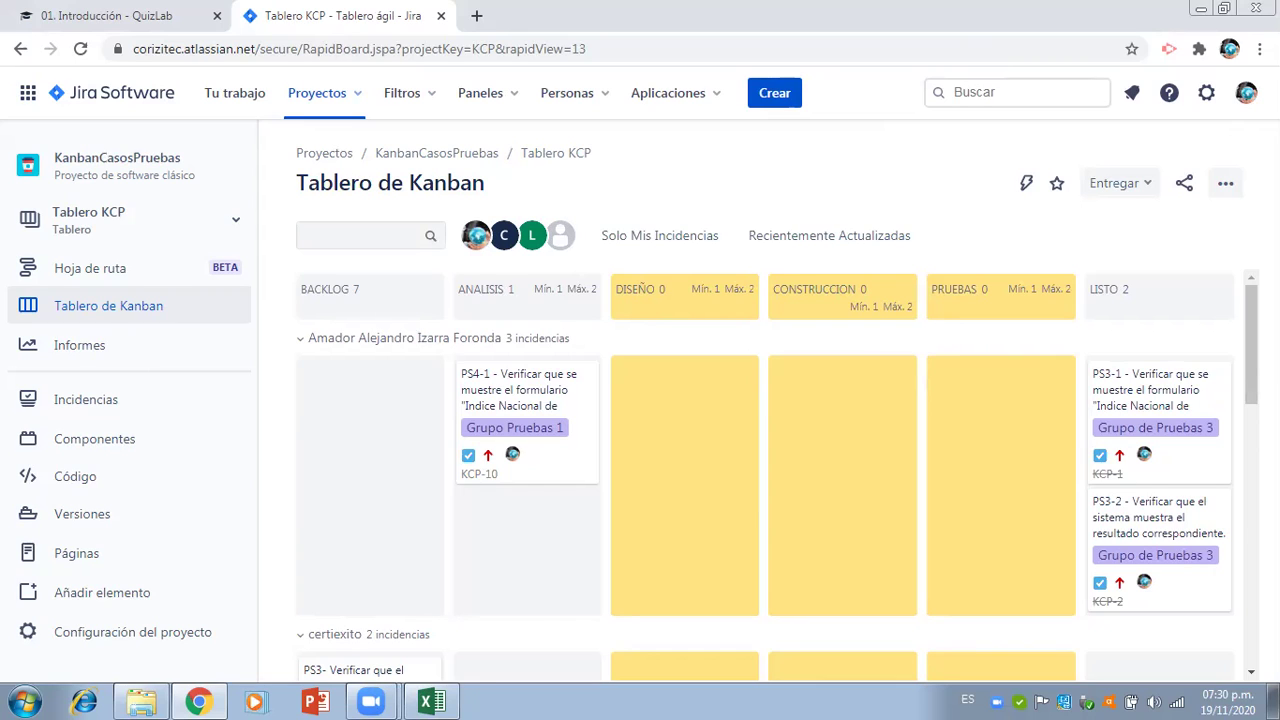
{"action": "scroll", "coordinate": [1250, 344], "scroll_direction": "down", "scroll_amount": 3}
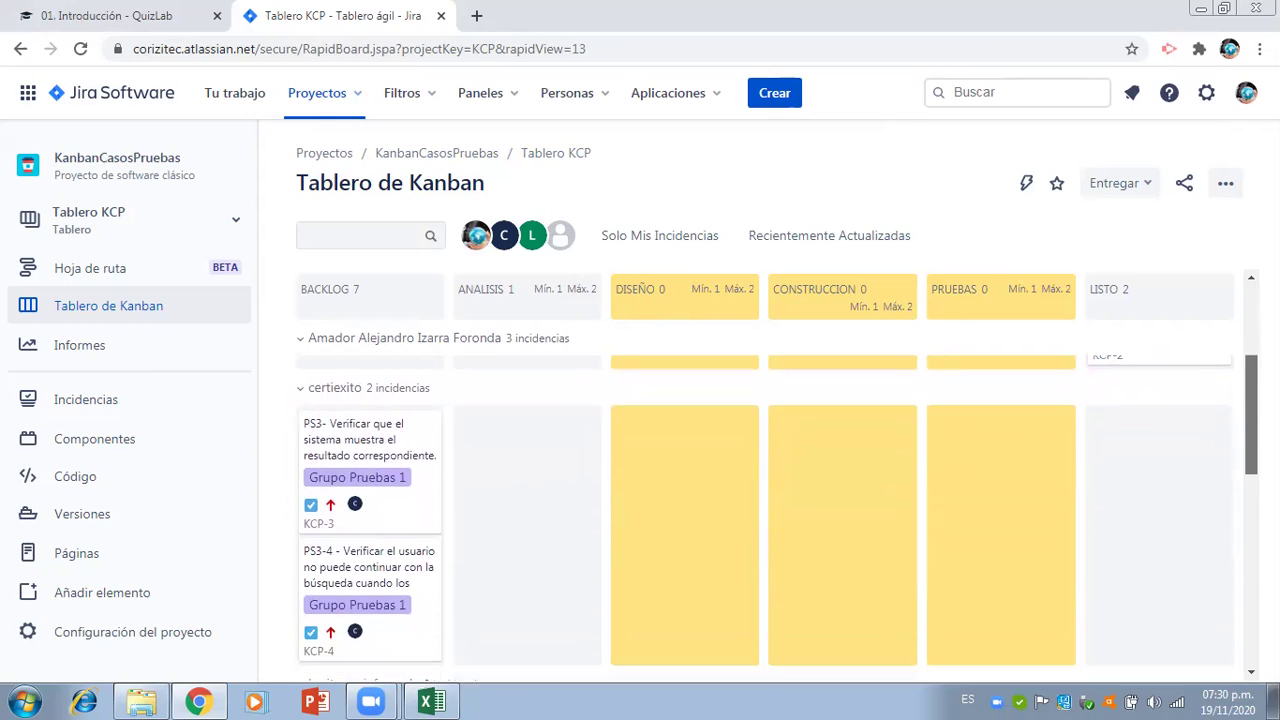
{"action": "scroll", "coordinate": [1237, 311], "scroll_direction": "up", "scroll_amount": 3}
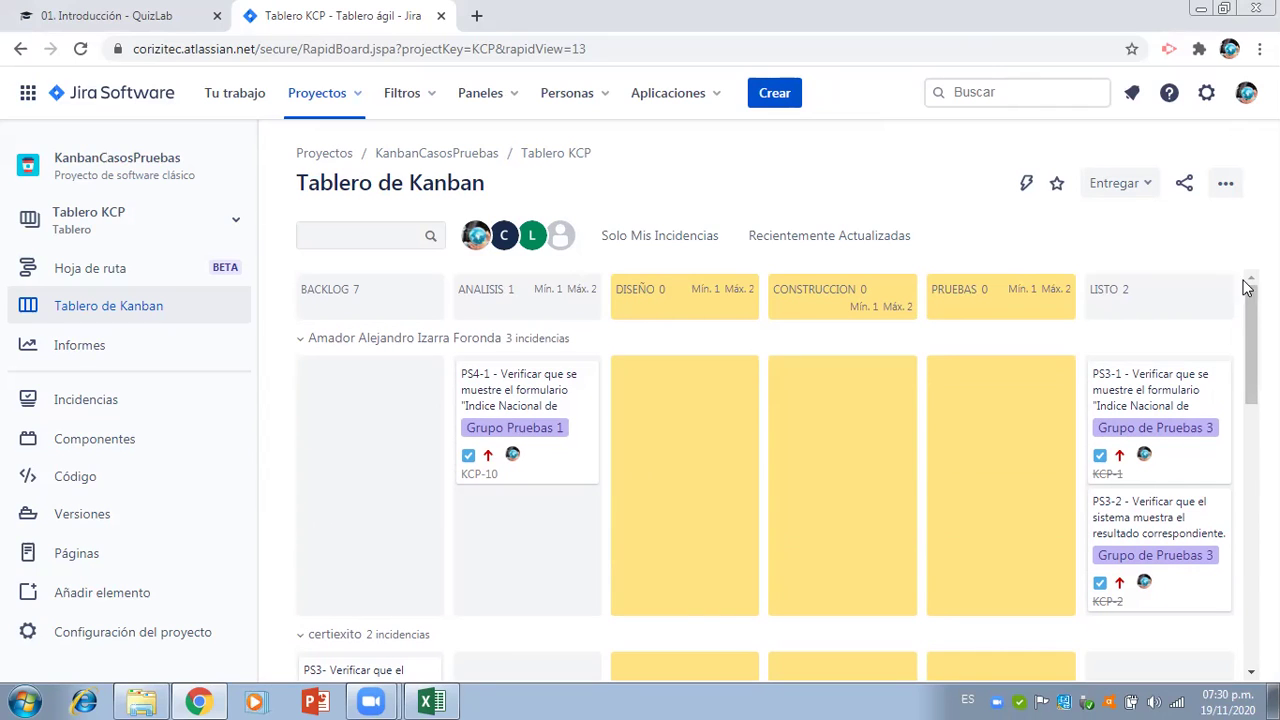
{"action": "left_click", "coordinate": [1230, 196]}
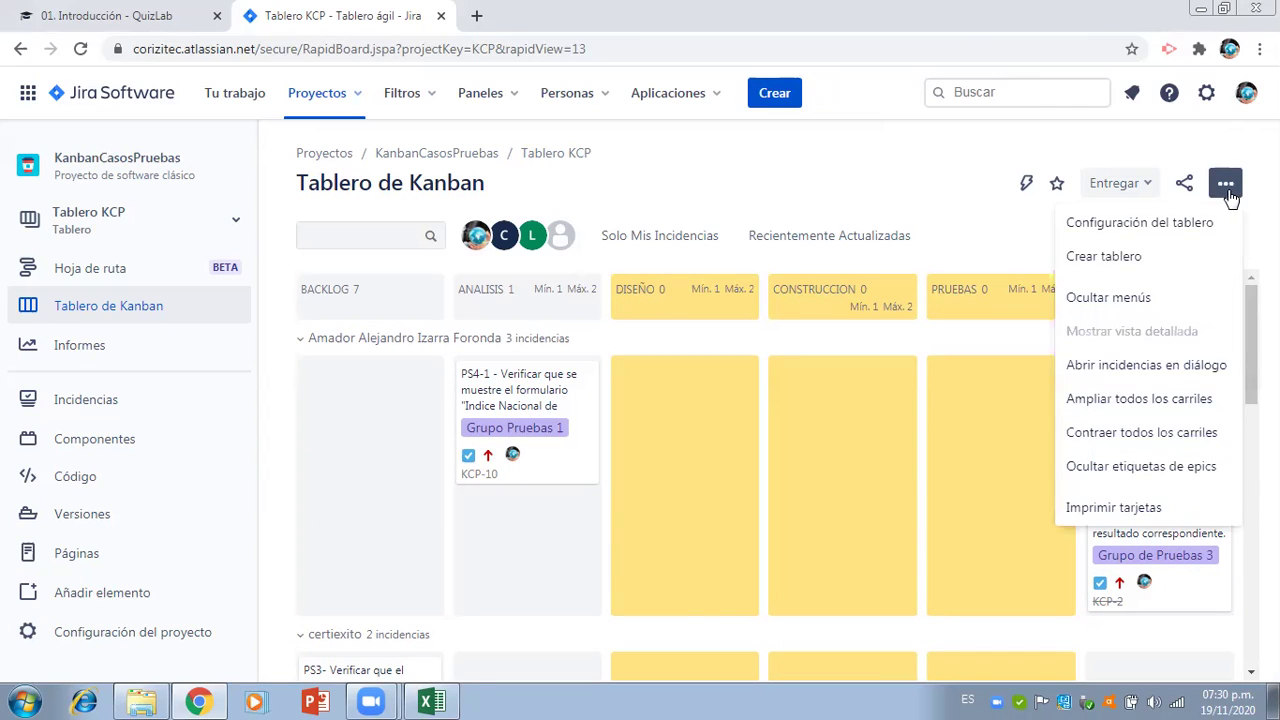
{"action": "left_click", "coordinate": [1139, 222]}
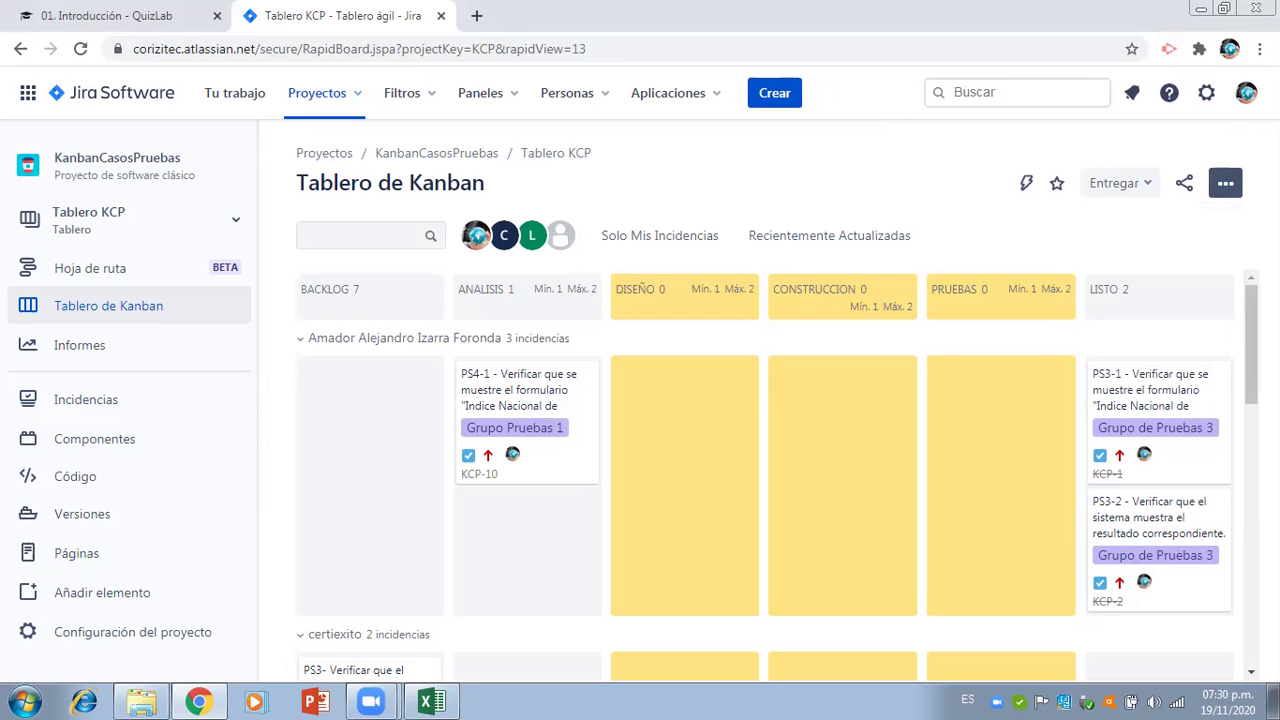
- Look through the Kanban board's assignee swimlanes down to card KCP-5 and dismiss the Windows activation notice
{"action": "scroll", "coordinate": [777, 508], "scroll_direction": "down", "scroll_amount": 5}
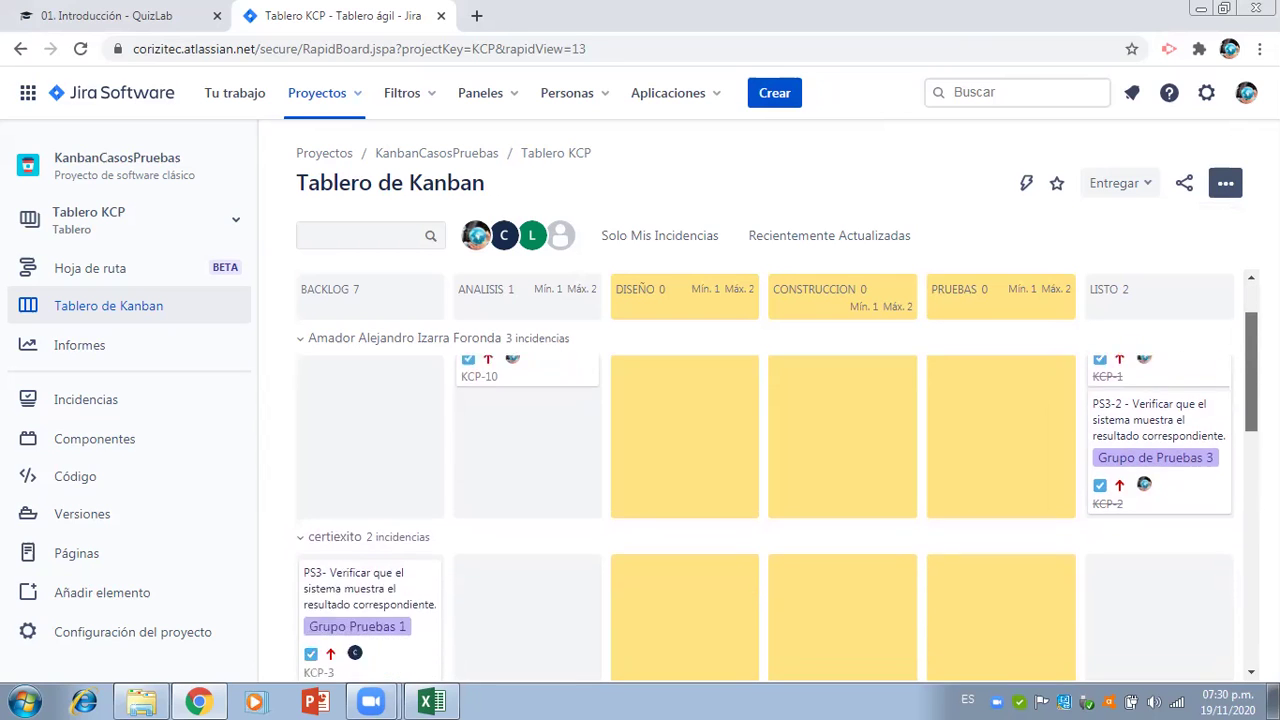
{"action": "scroll", "coordinate": [858, 566], "scroll_direction": "down", "scroll_amount": 3}
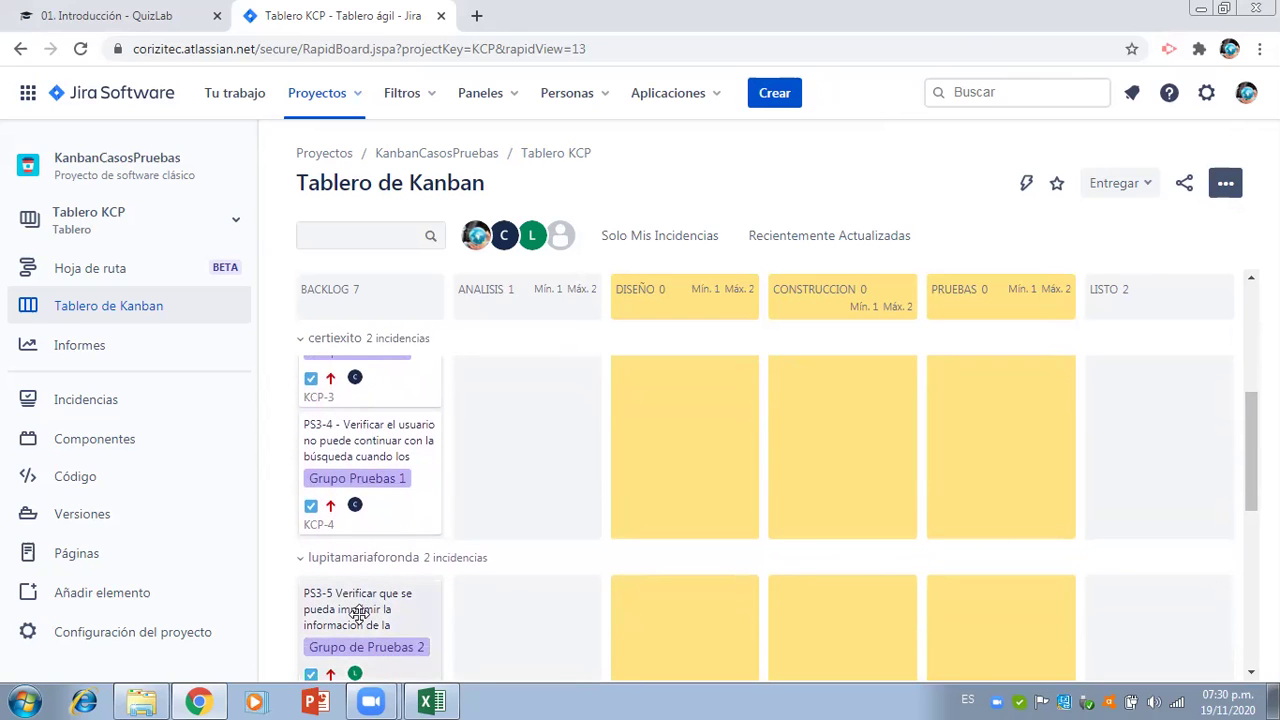
{"action": "left_click_drag", "start_coordinate": [360, 612], "coordinate": [360, 415]}
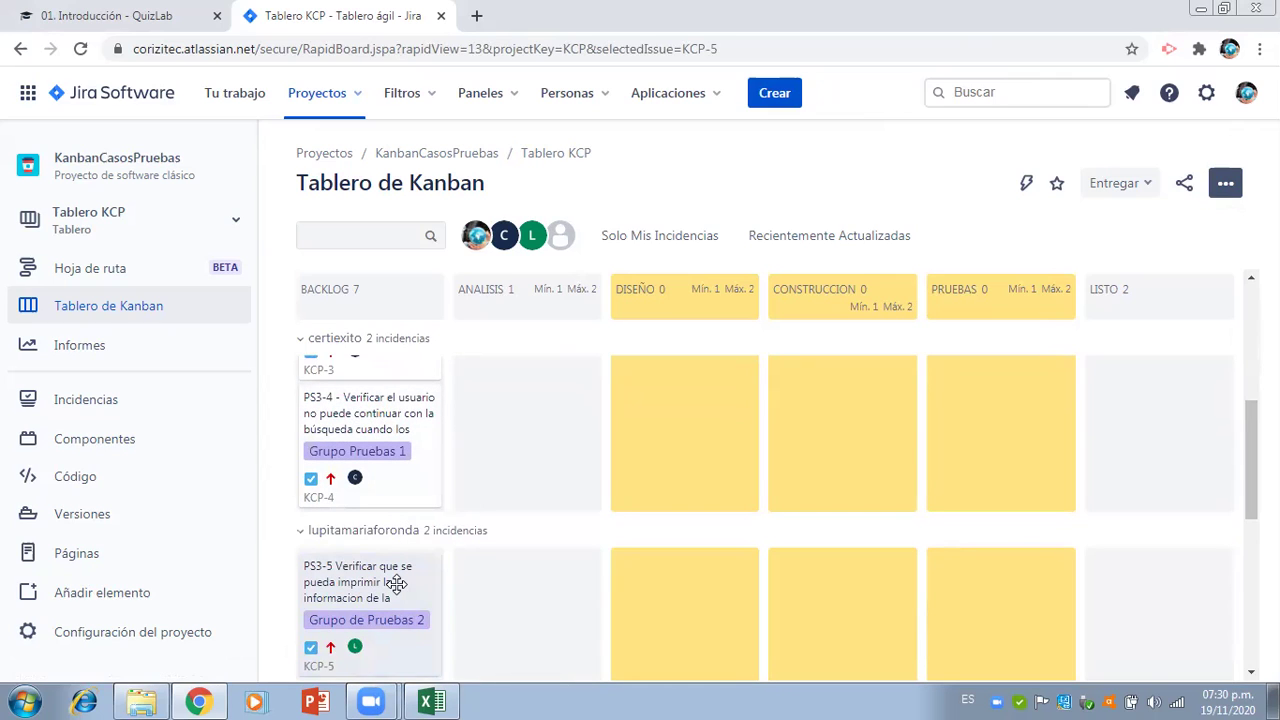
{"action": "left_click_drag", "start_coordinate": [1249, 467], "coordinate": [1214, 340]}
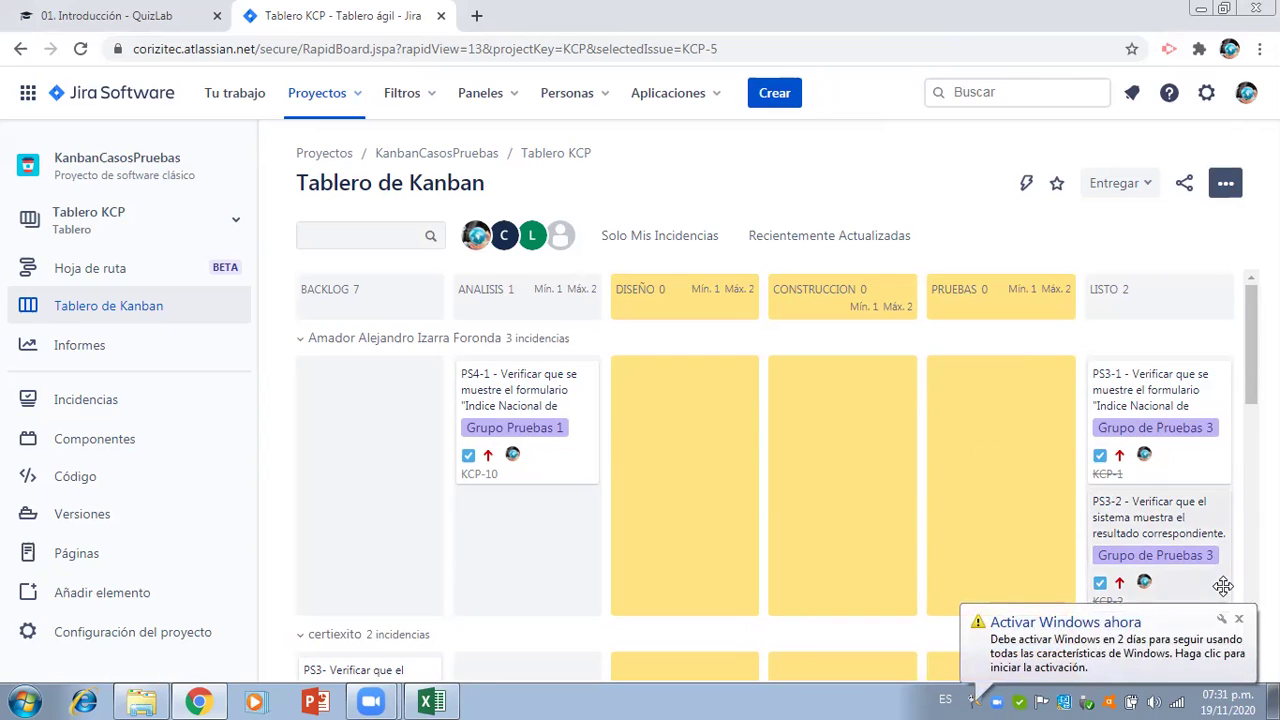
{"action": "left_click", "coordinate": [1239, 621]}
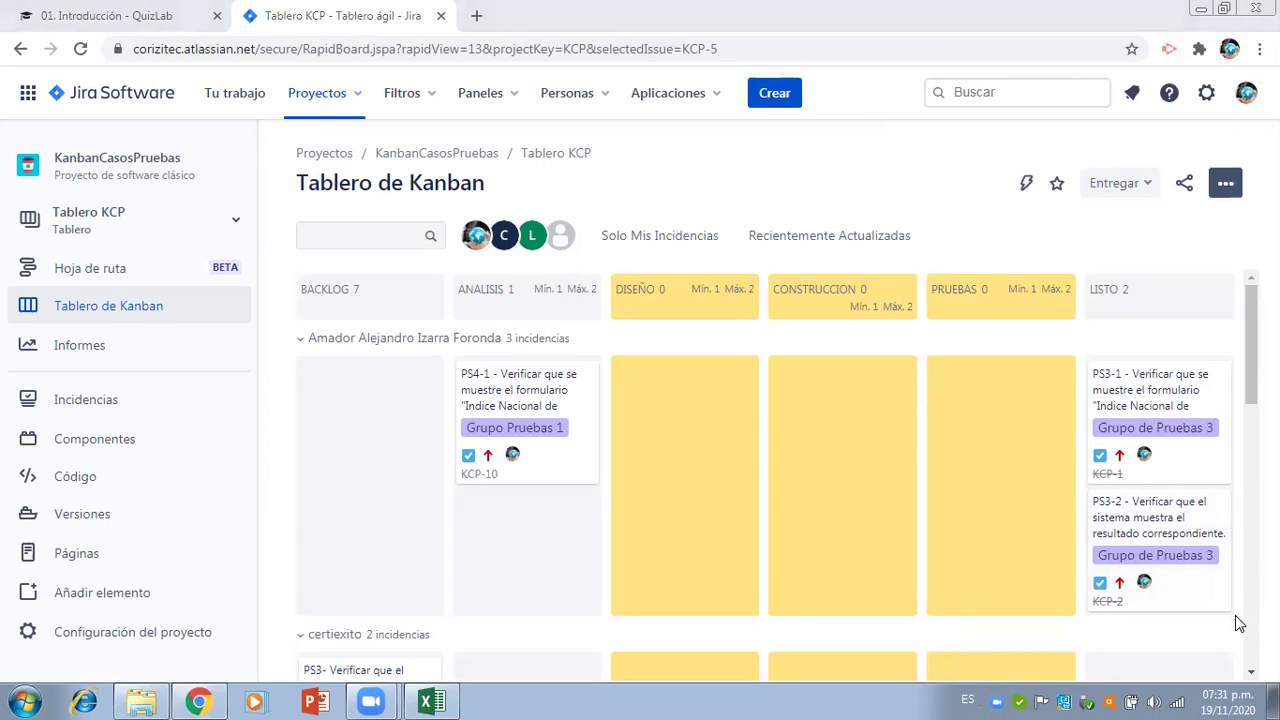